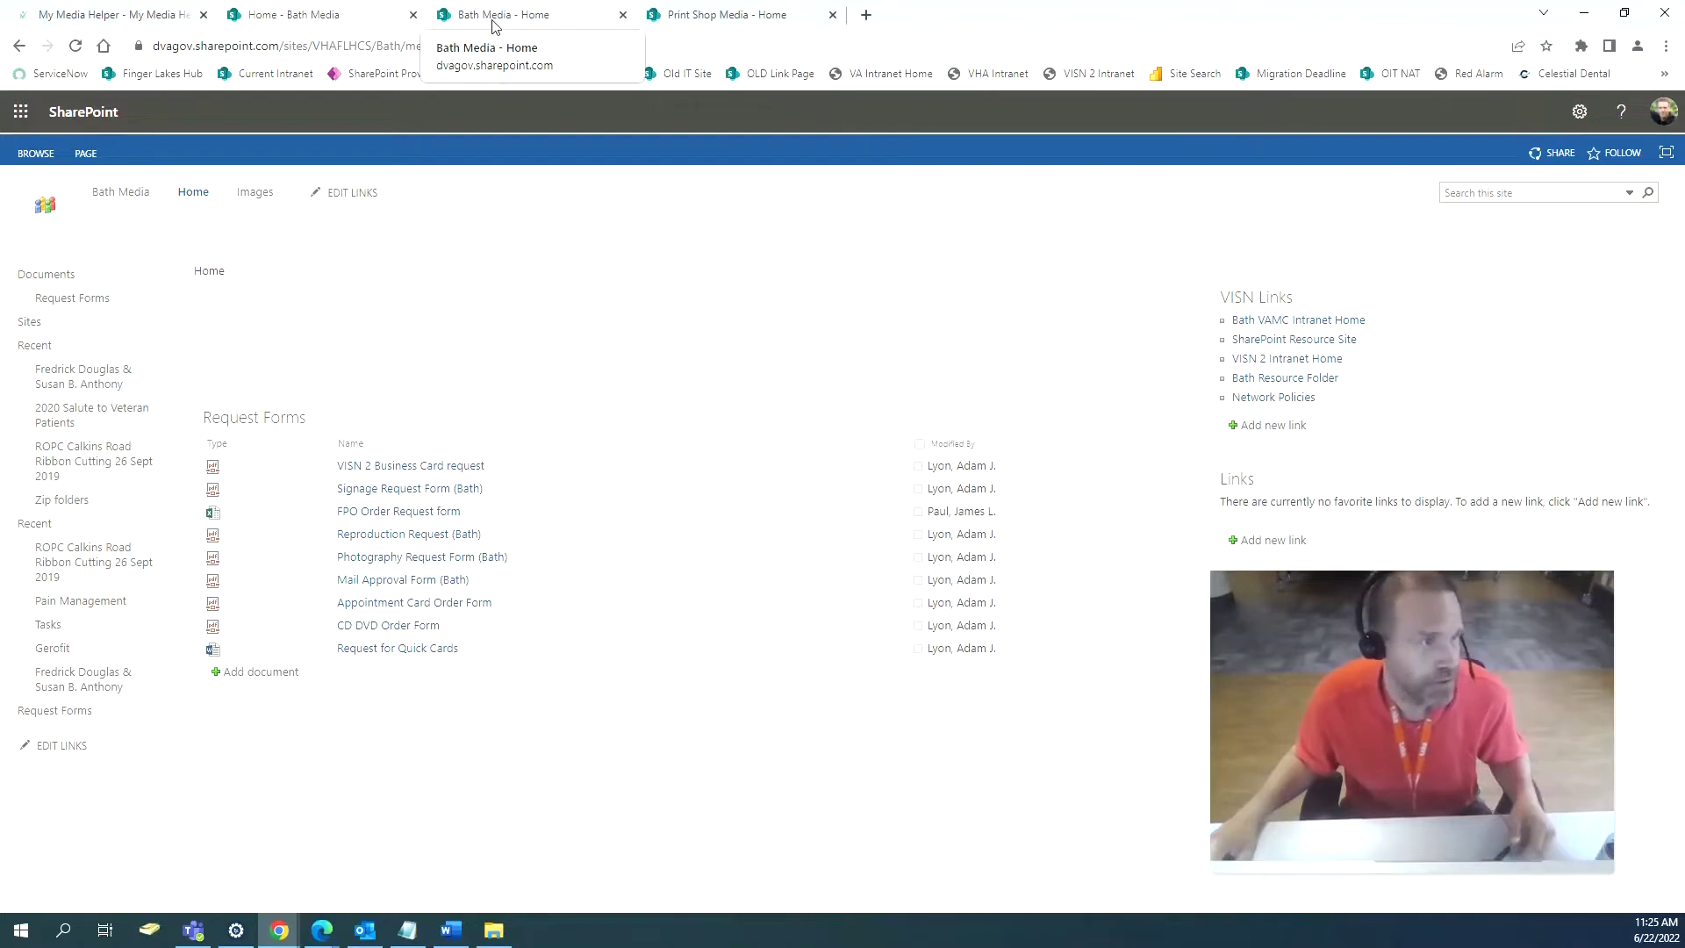
Compare the Bath Media and Print Shop Media tabs and select the Print Shop Media site address.
{"action": "left_click", "coordinate": [493, 21]}
{"action": "left_click", "coordinate": [316, 19]}
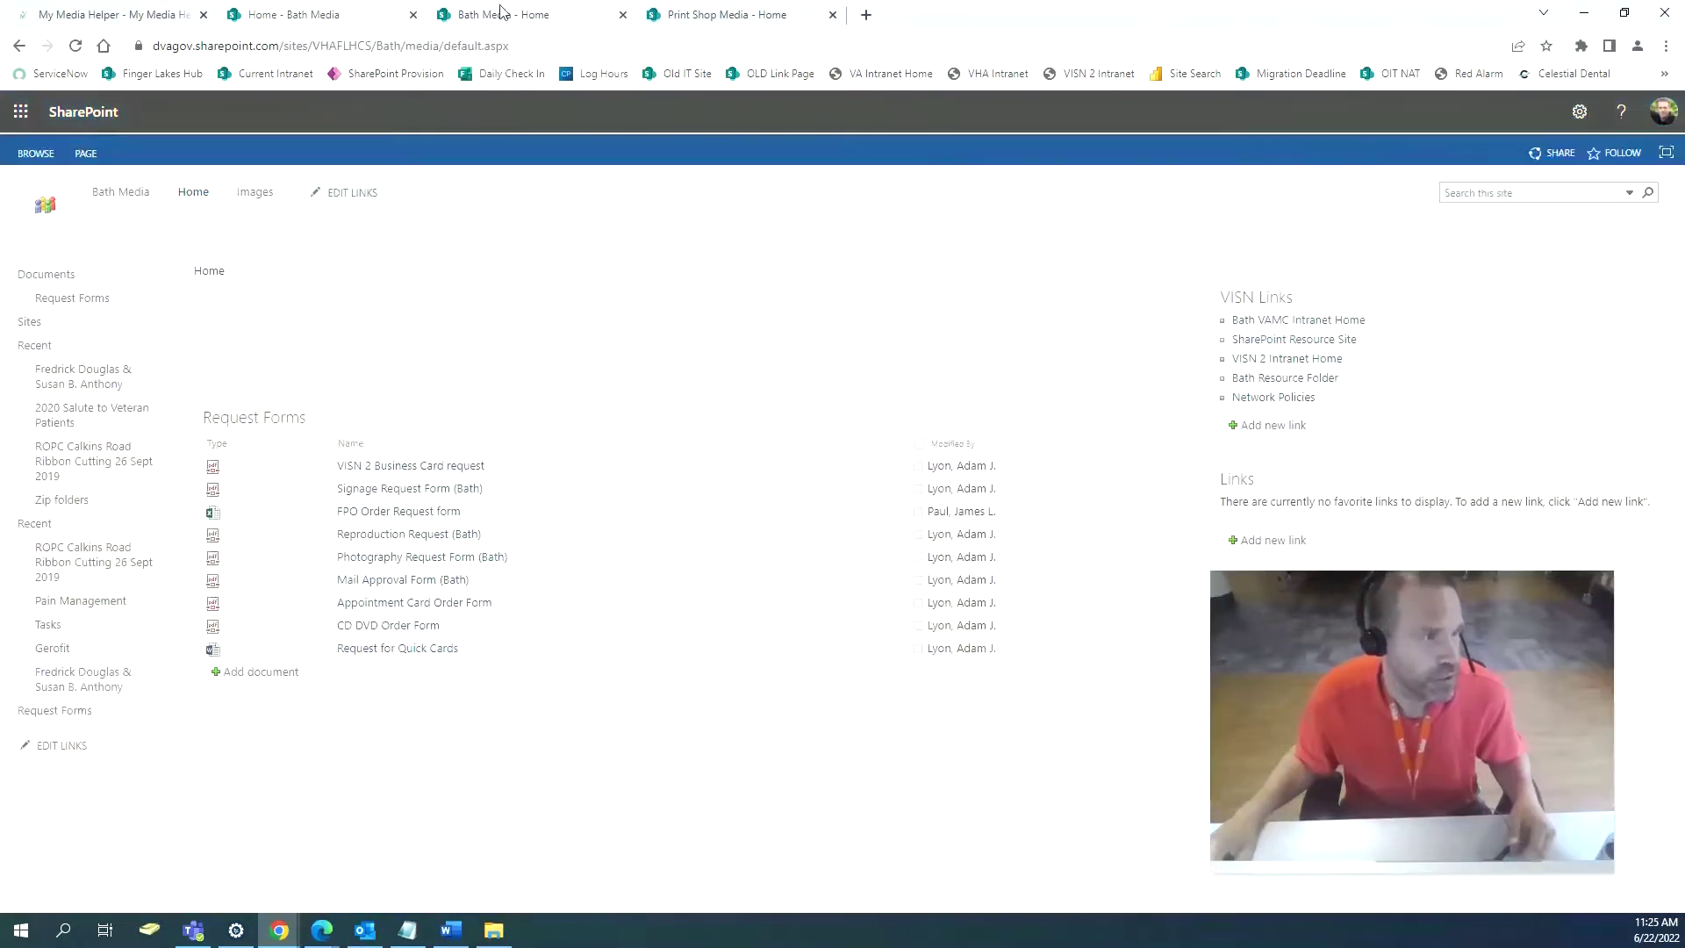
{"action": "left_click", "coordinate": [501, 12]}
{"action": "left_click", "coordinate": [689, 14]}
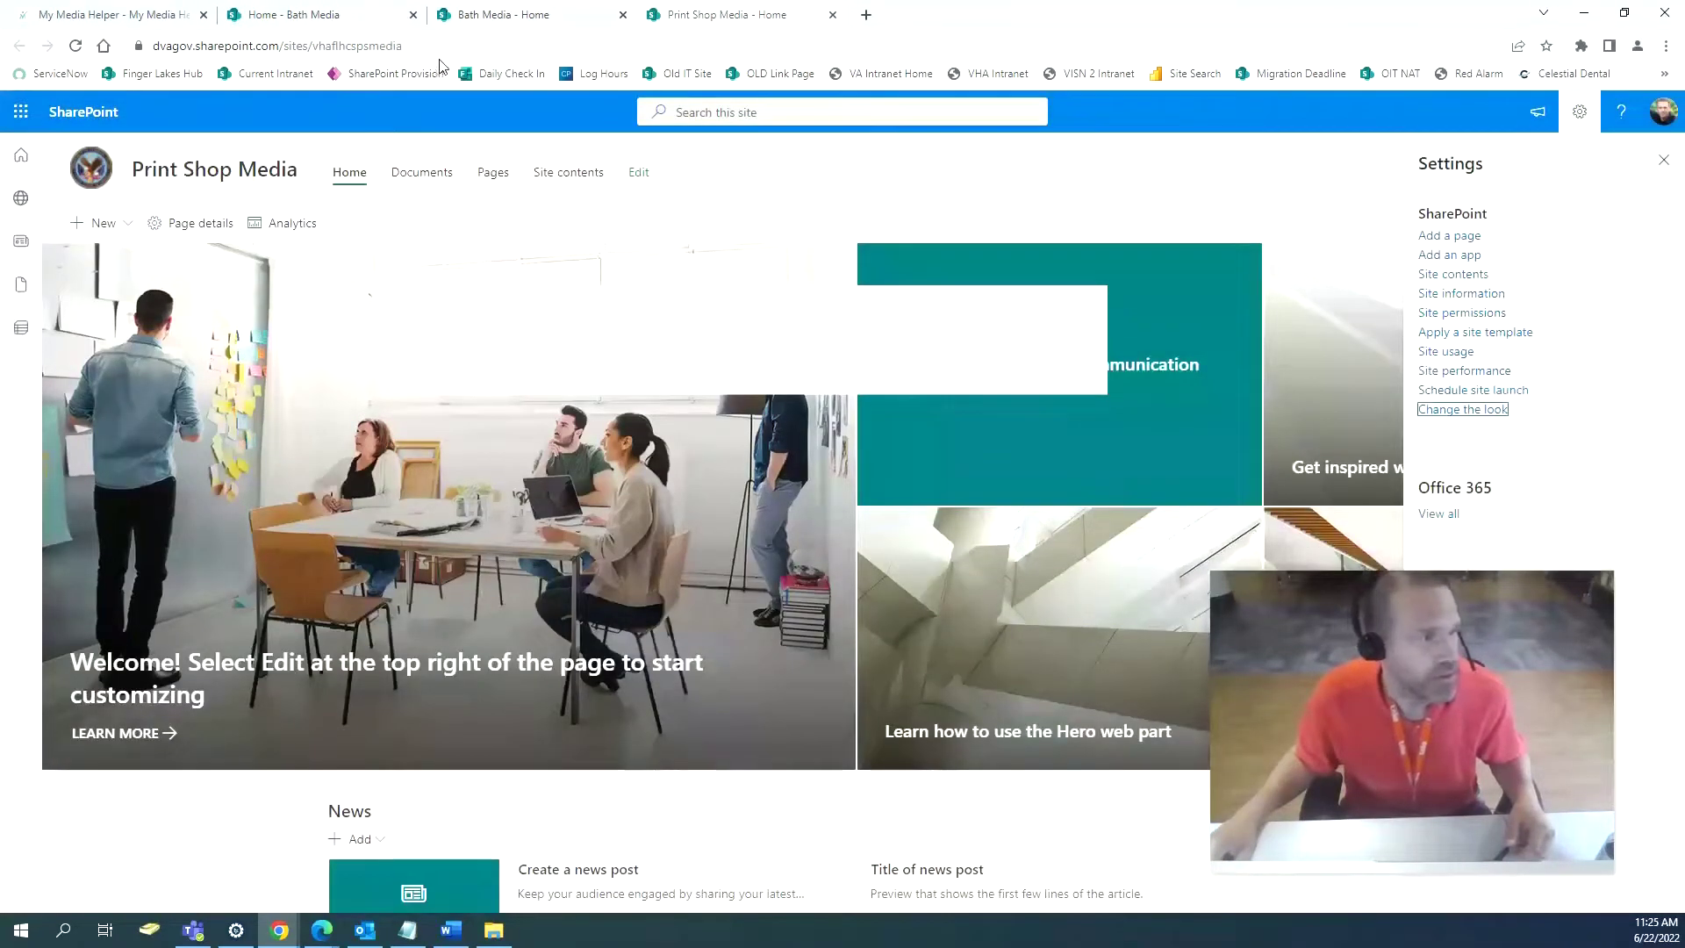
{"action": "left_click_drag", "start_coordinate": [477, 47], "coordinate": [149, 46]}
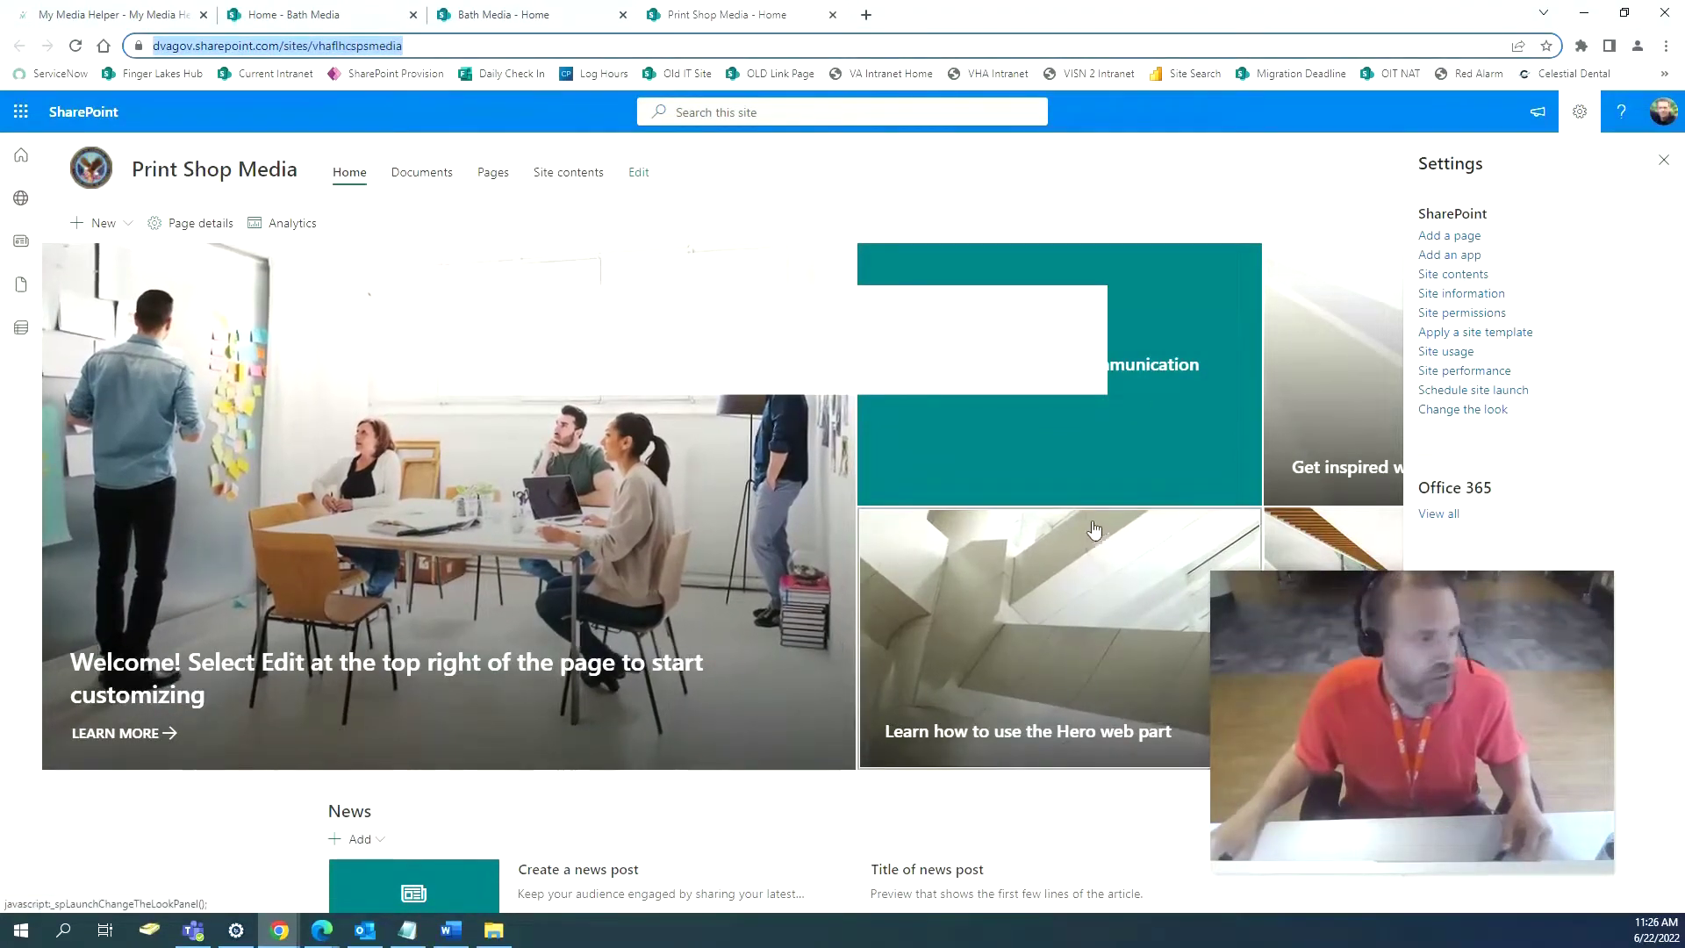
Open the Settings panel on the modern Bath Media home page.
{"action": "left_click", "coordinate": [506, 13]}
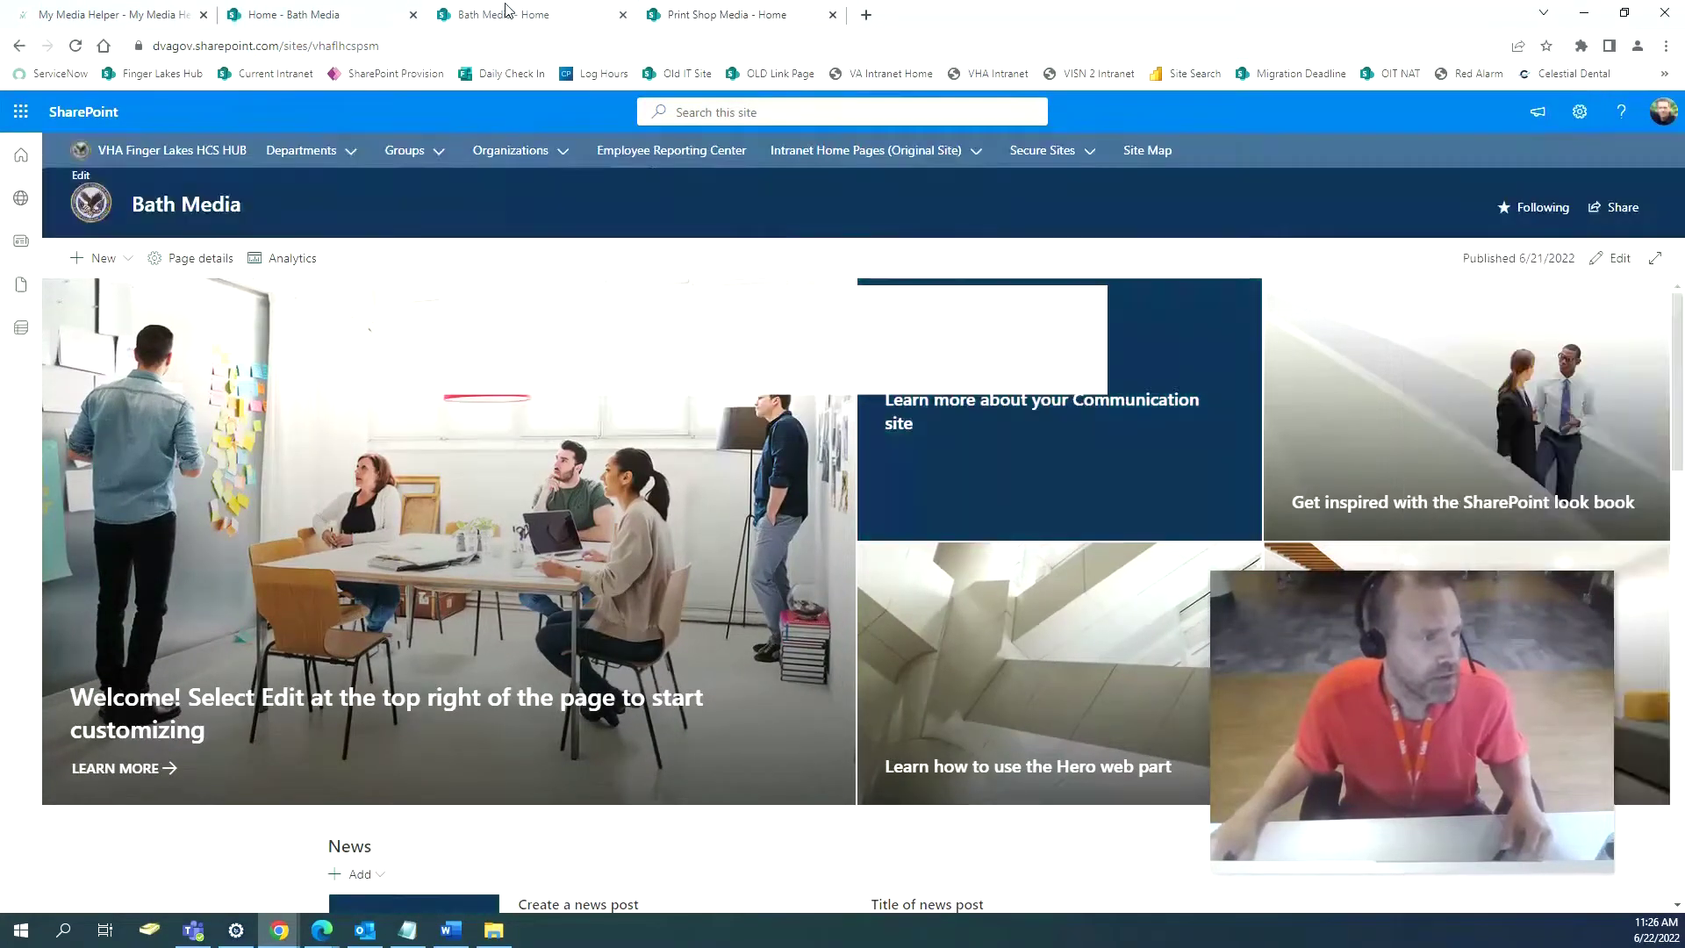
{"action": "left_click", "coordinate": [1580, 114]}
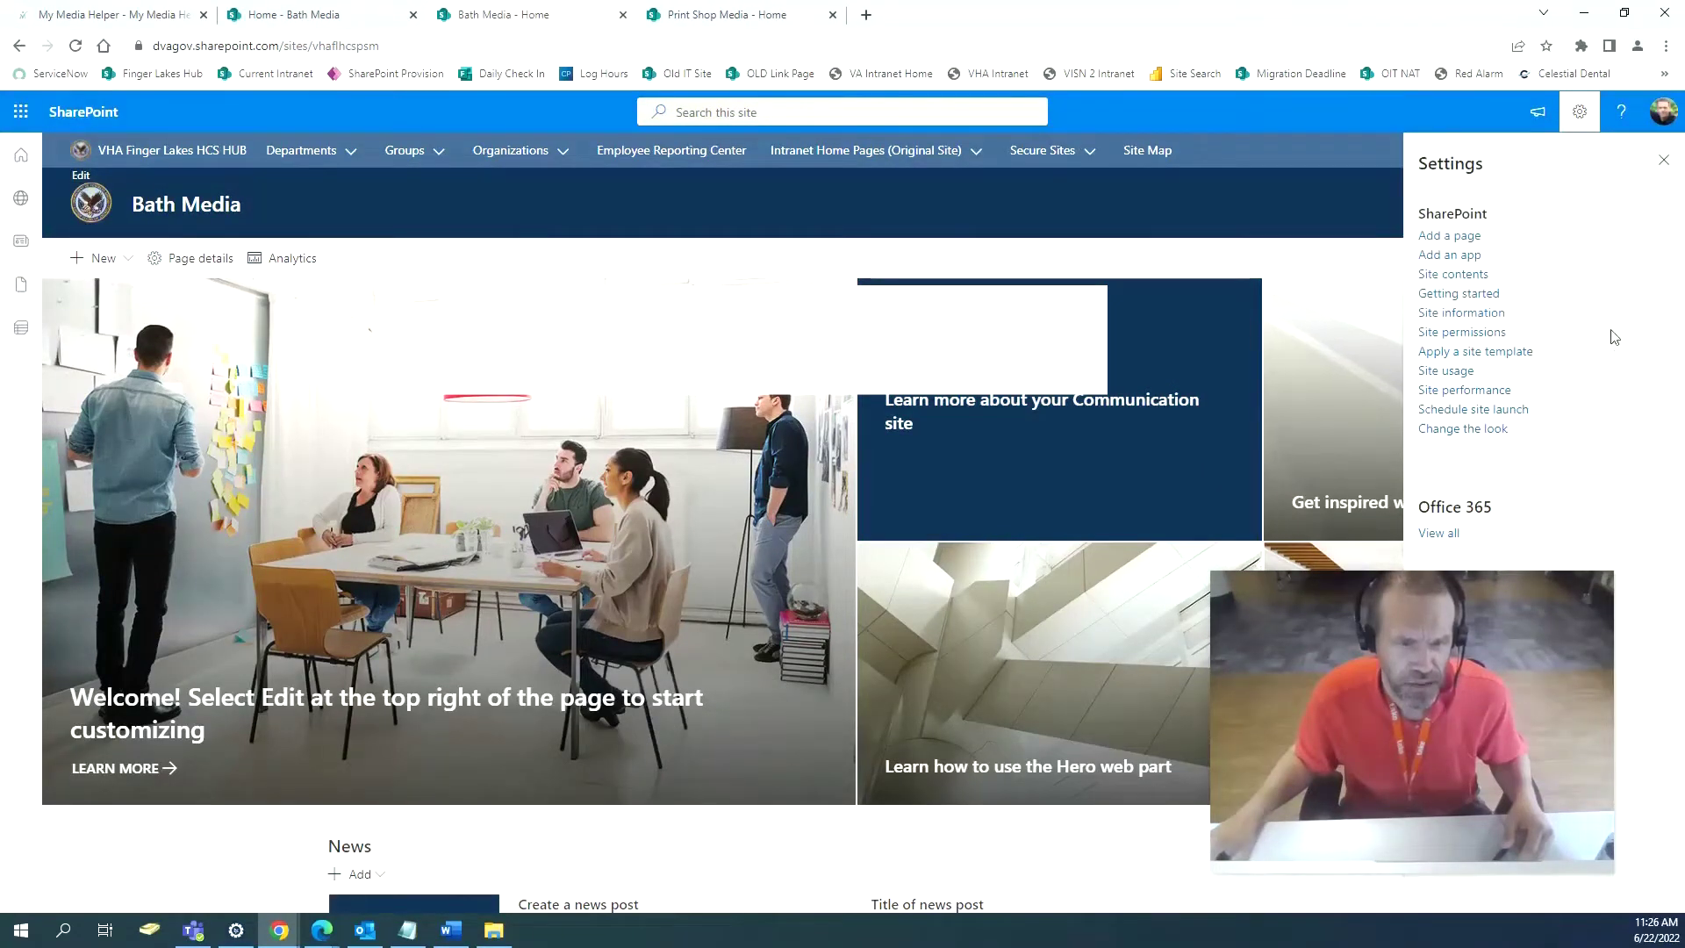
{"action": "left_click", "coordinate": [299, 15]}
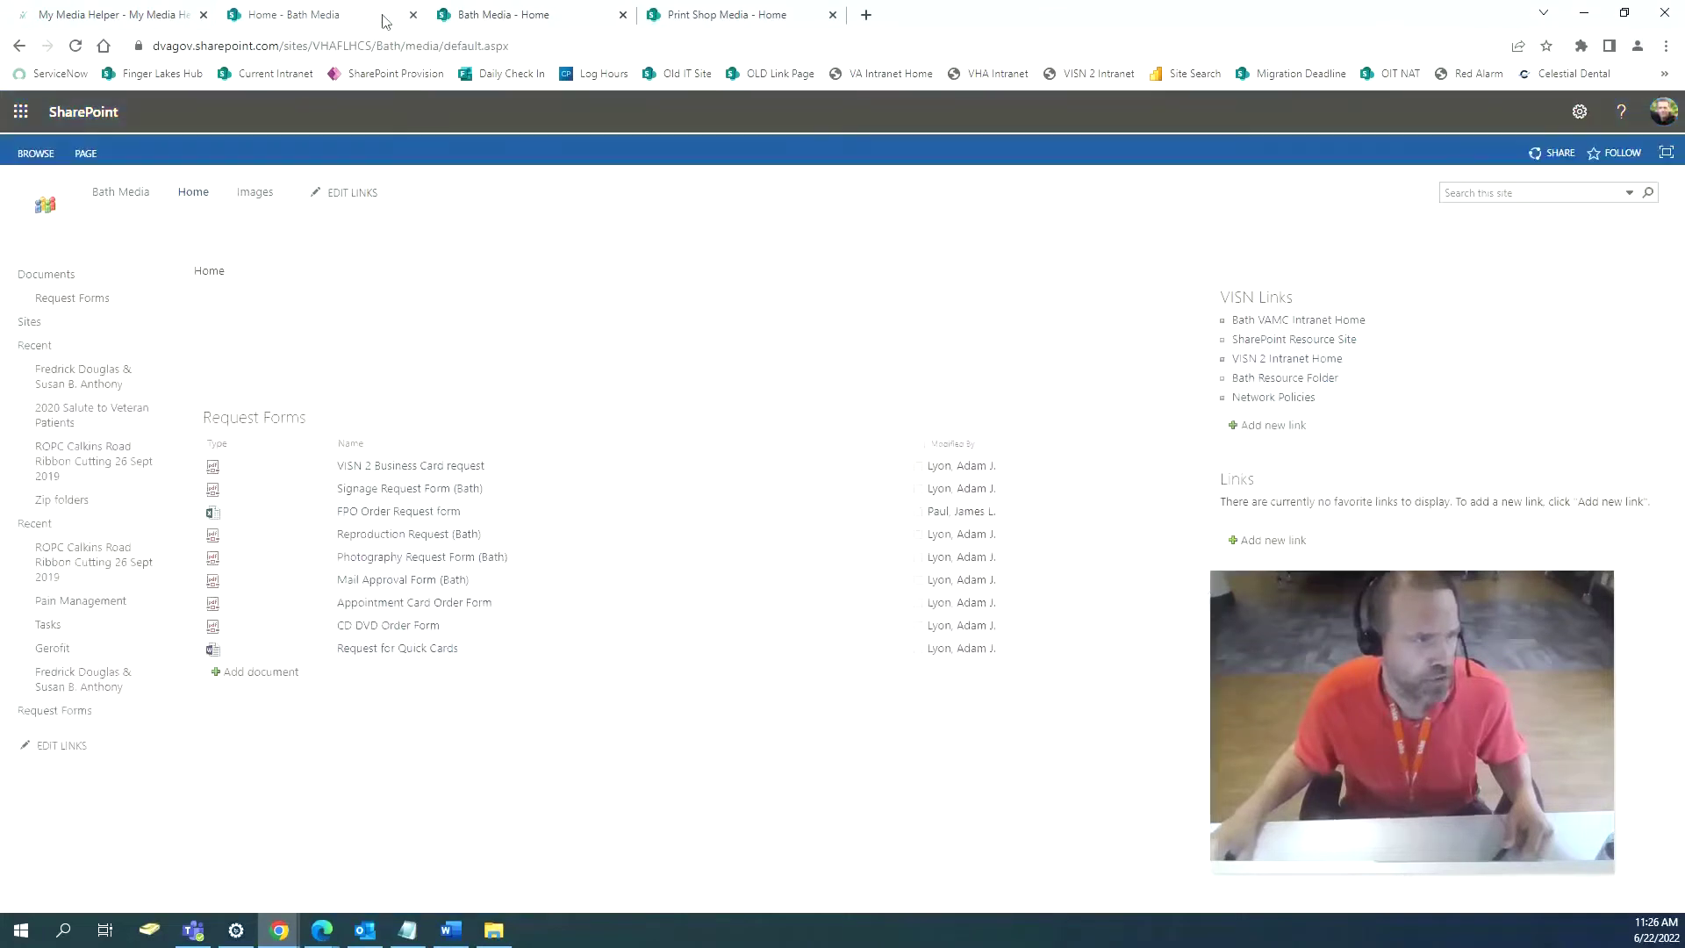
{"action": "left_click", "coordinate": [513, 15]}
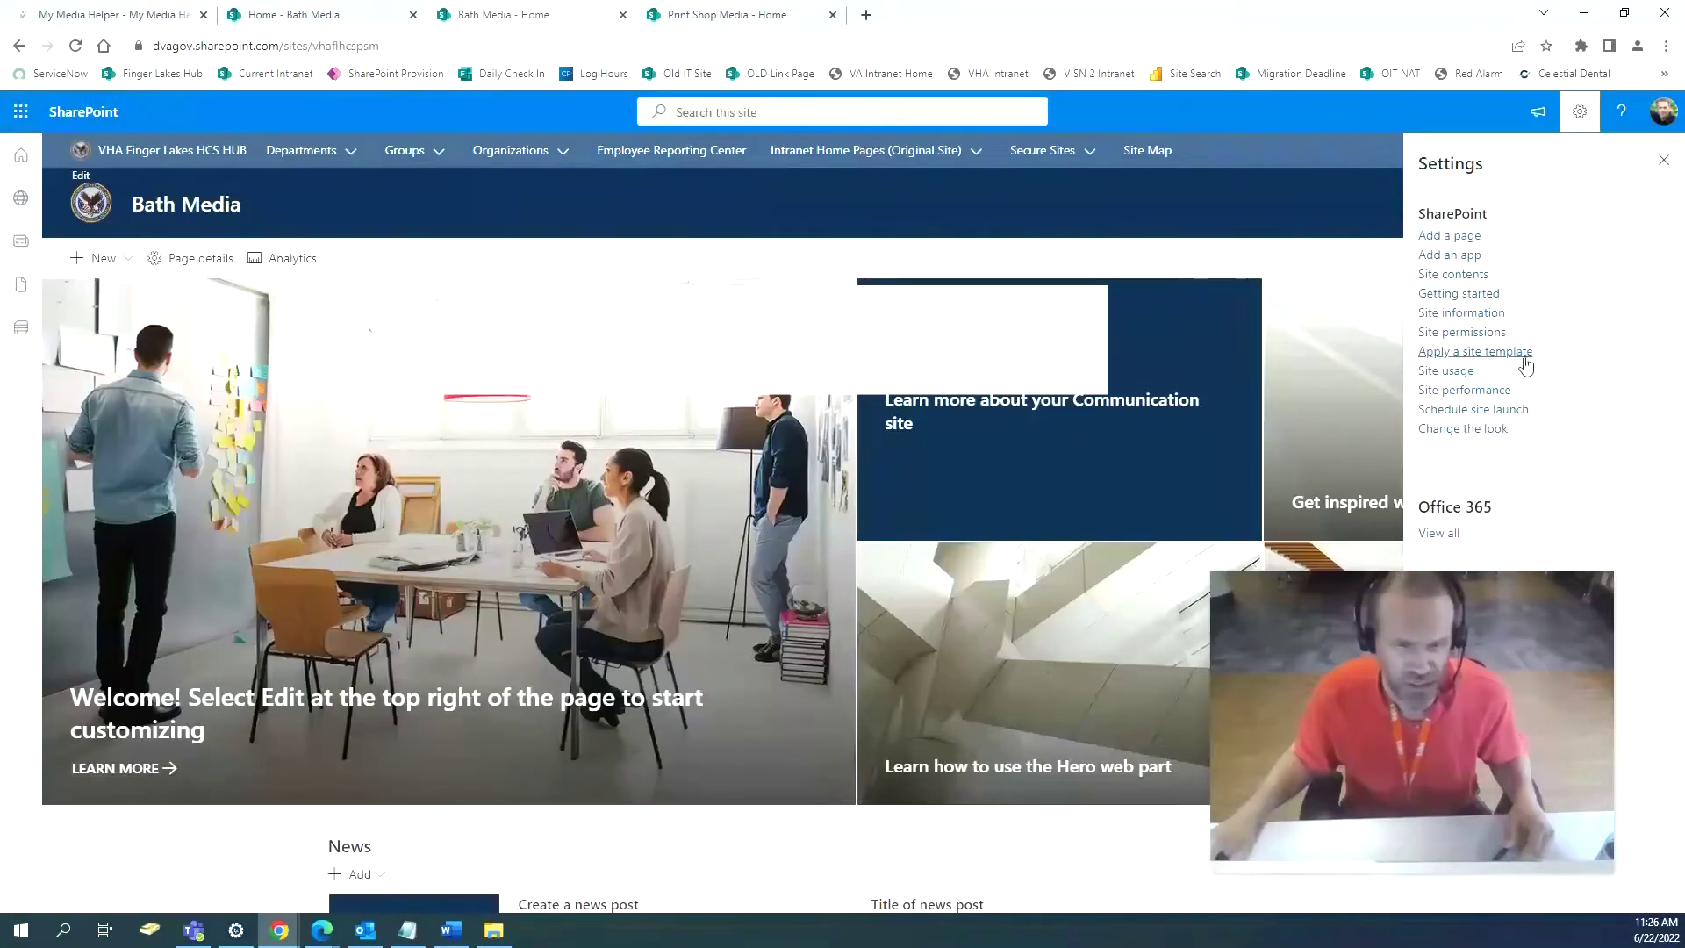
View the Change the look options for Bath Media and Print Shop Media, then close the panel.
{"action": "left_click", "coordinate": [1498, 436]}
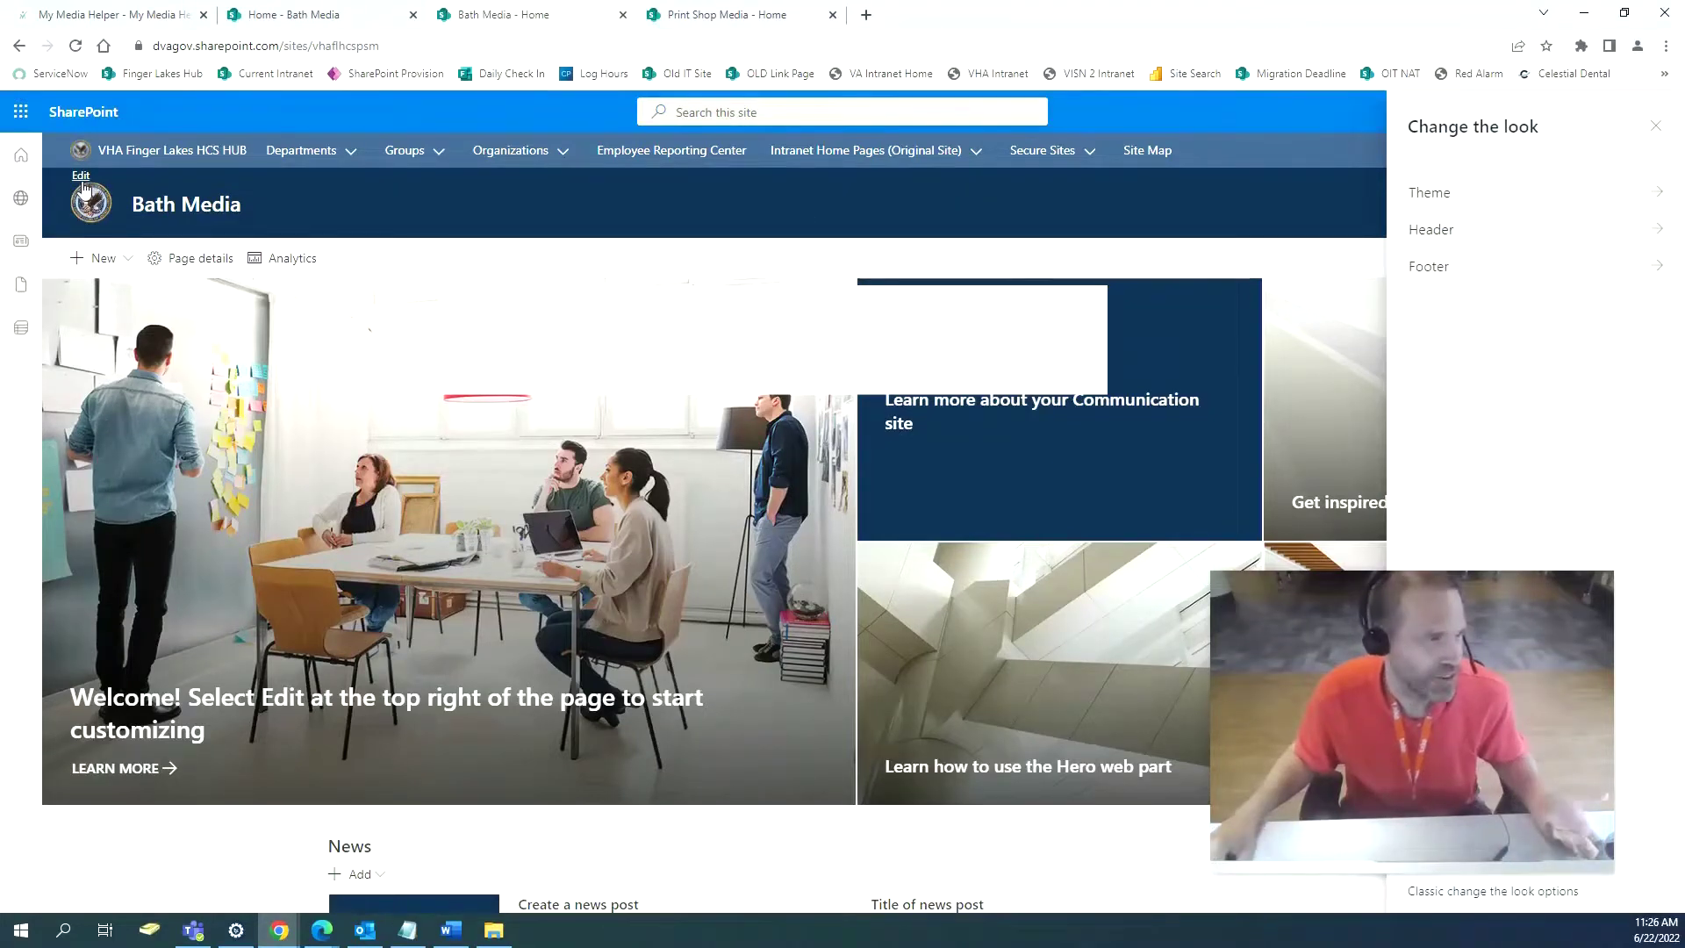
{"action": "left_click", "coordinate": [779, 15]}
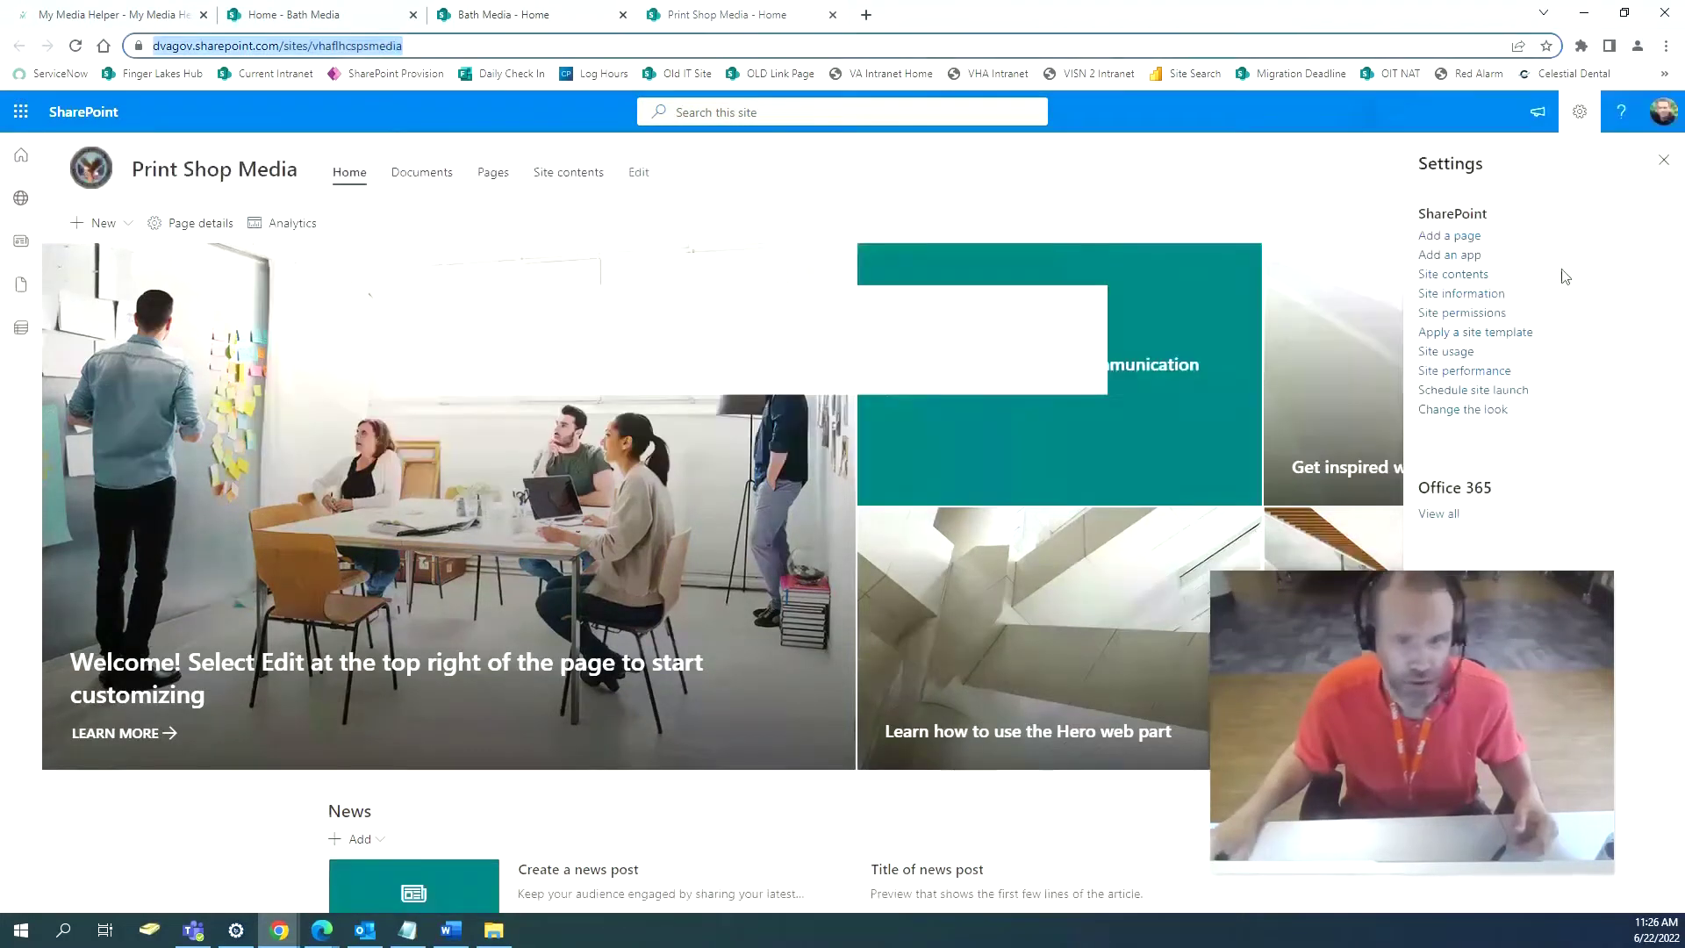
{"action": "left_click", "coordinate": [1463, 410]}
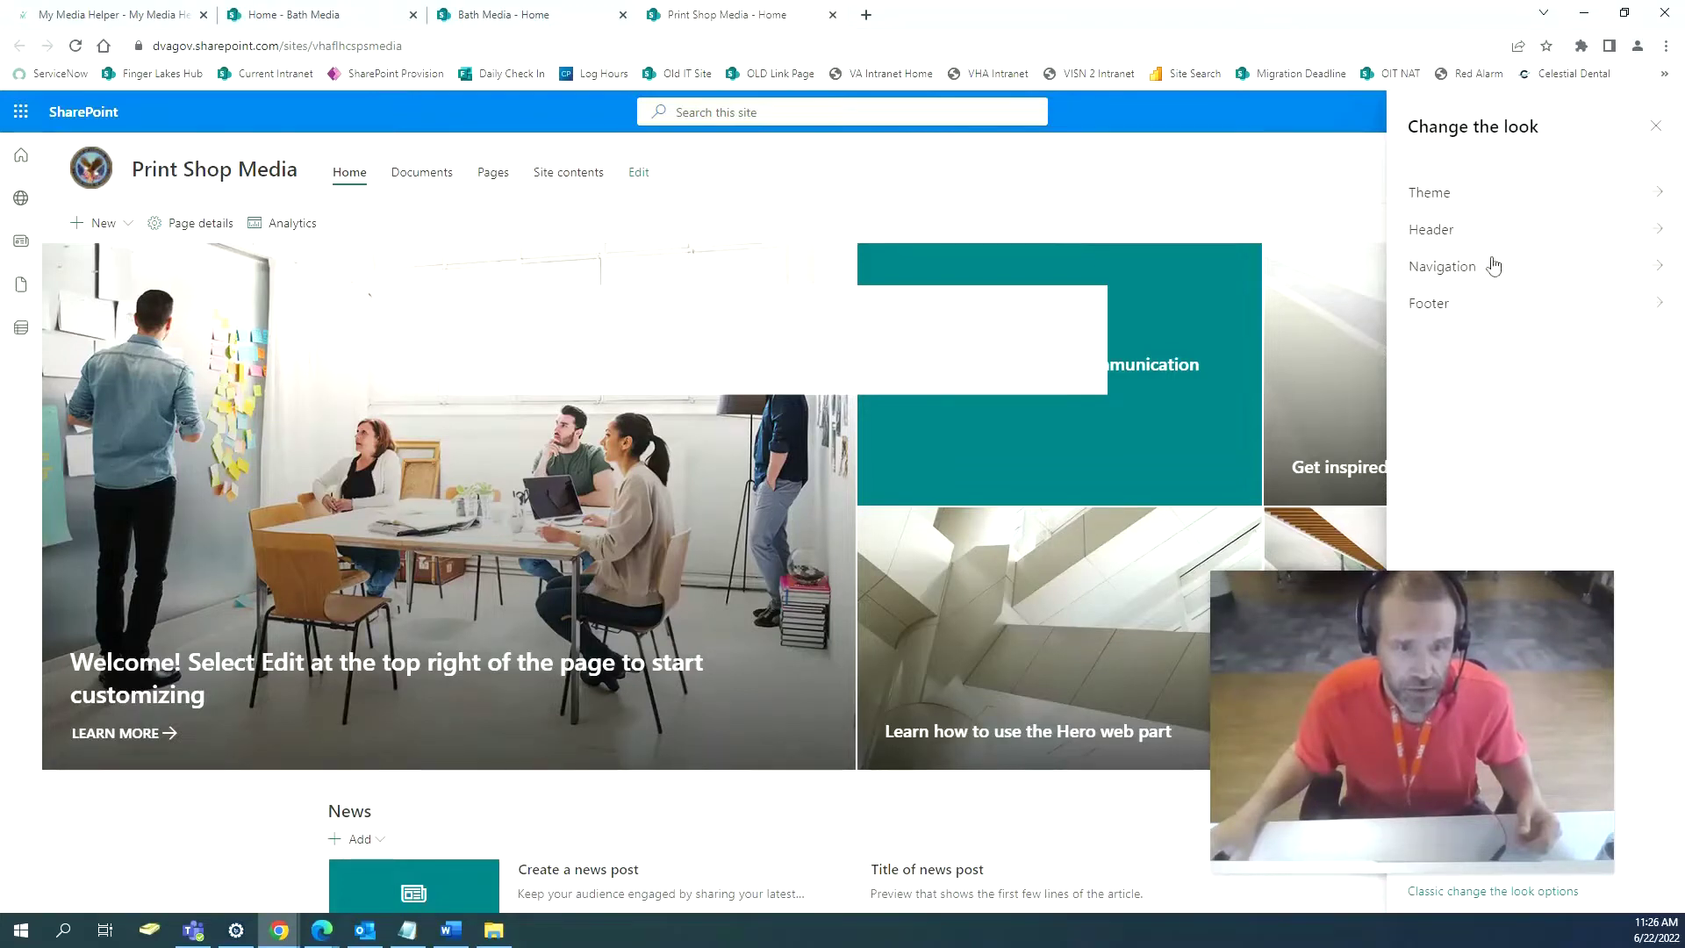
{"action": "left_click", "coordinate": [1656, 129]}
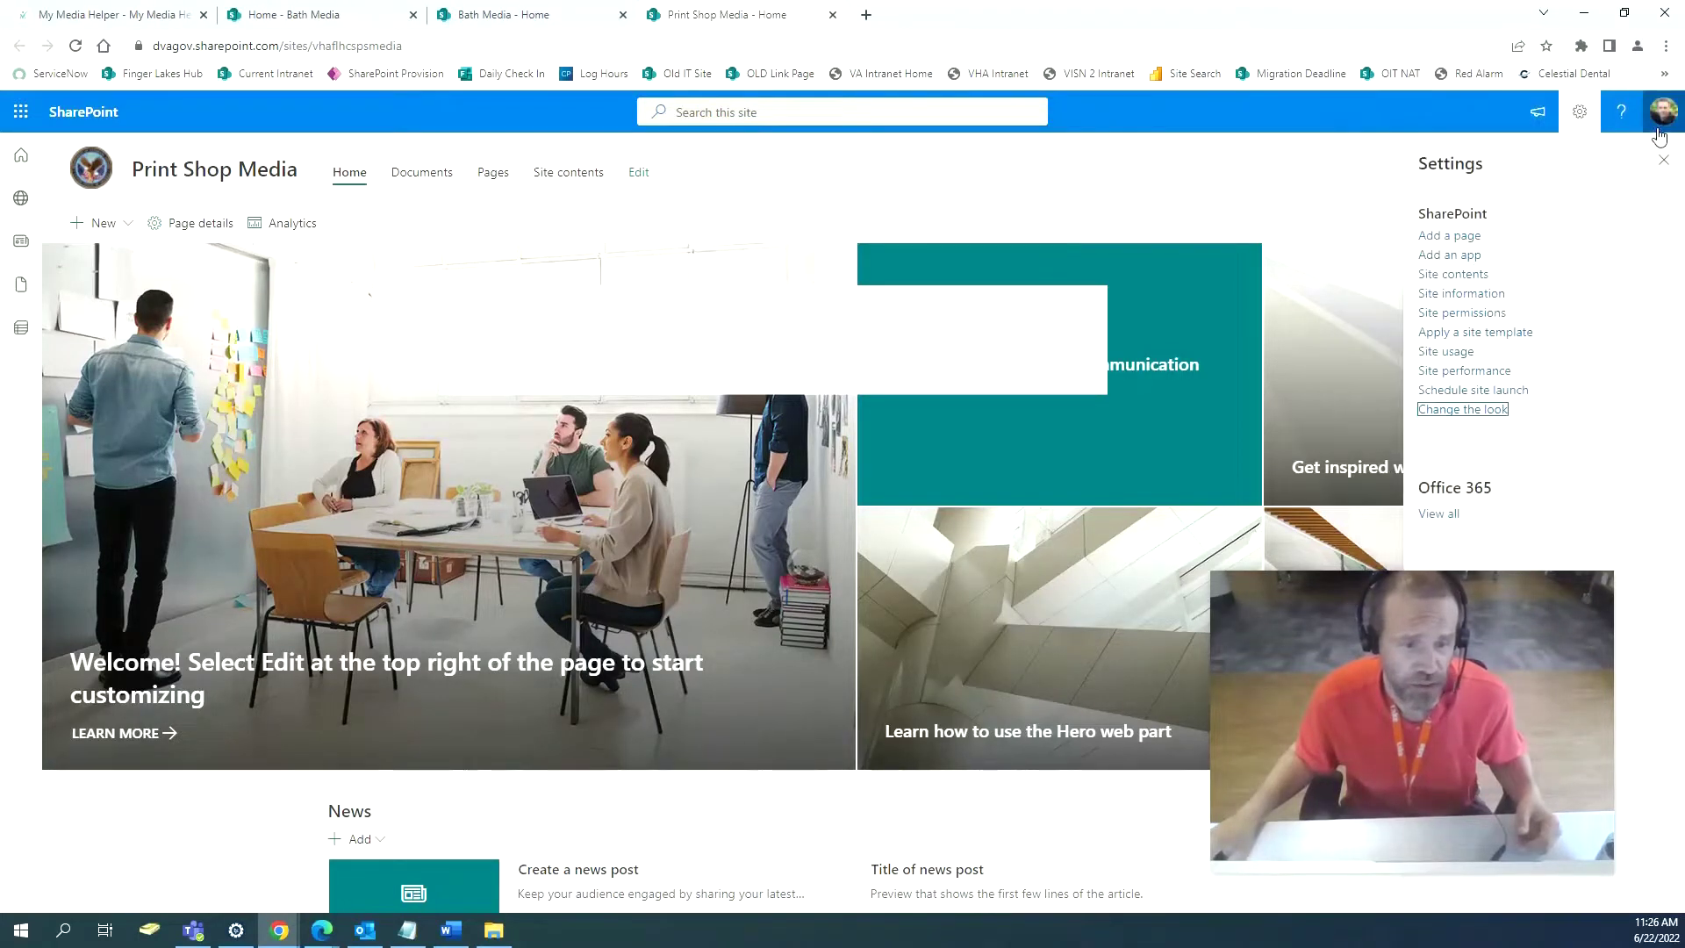
Cycle through the site tabs, ending on the classic Bath Media home page.
{"action": "left_click", "coordinate": [491, 13]}
{"action": "left_click", "coordinate": [263, 18]}
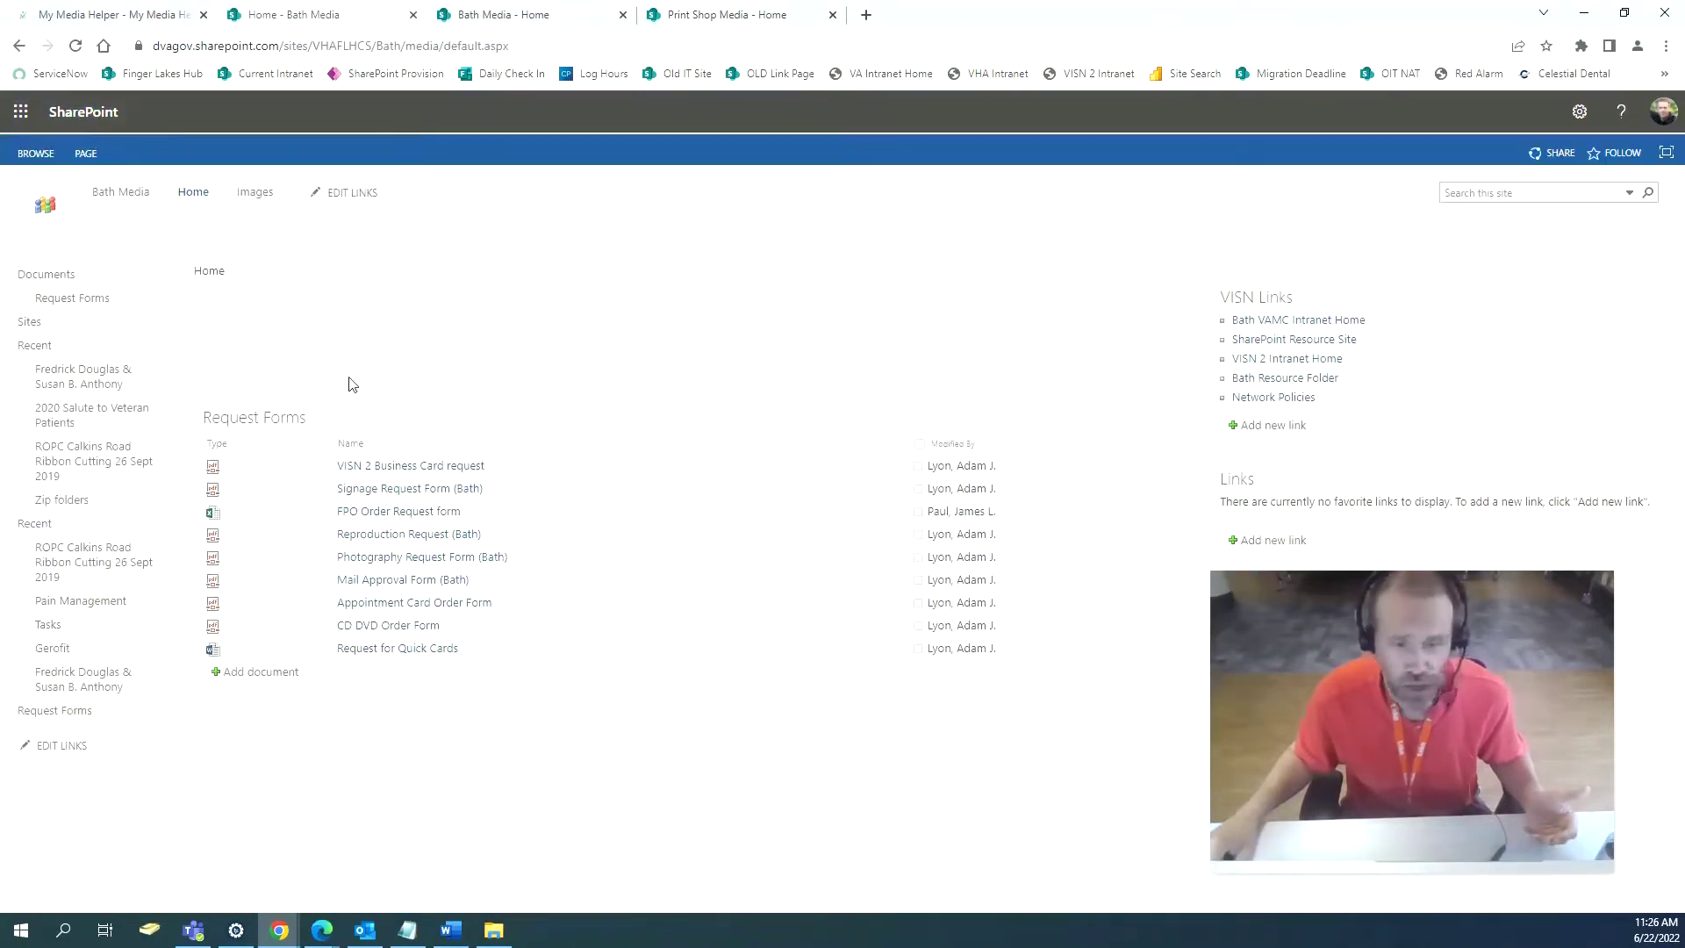
{"action": "left_click", "coordinate": [727, 18]}
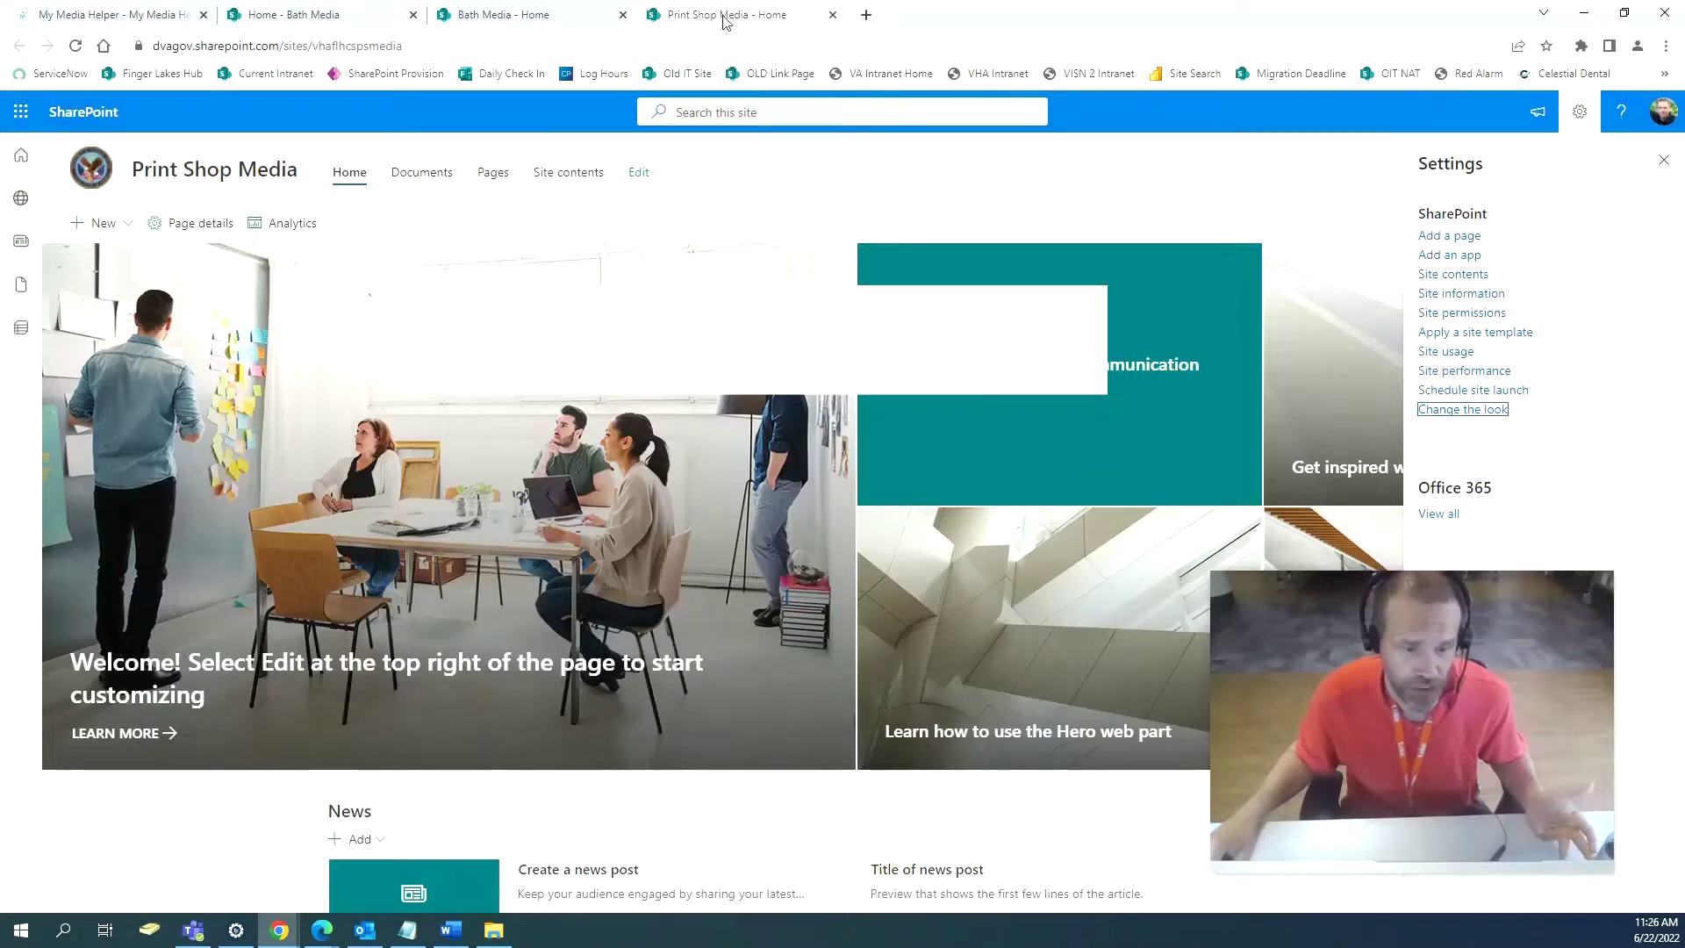
{"action": "left_click", "coordinate": [311, 13]}
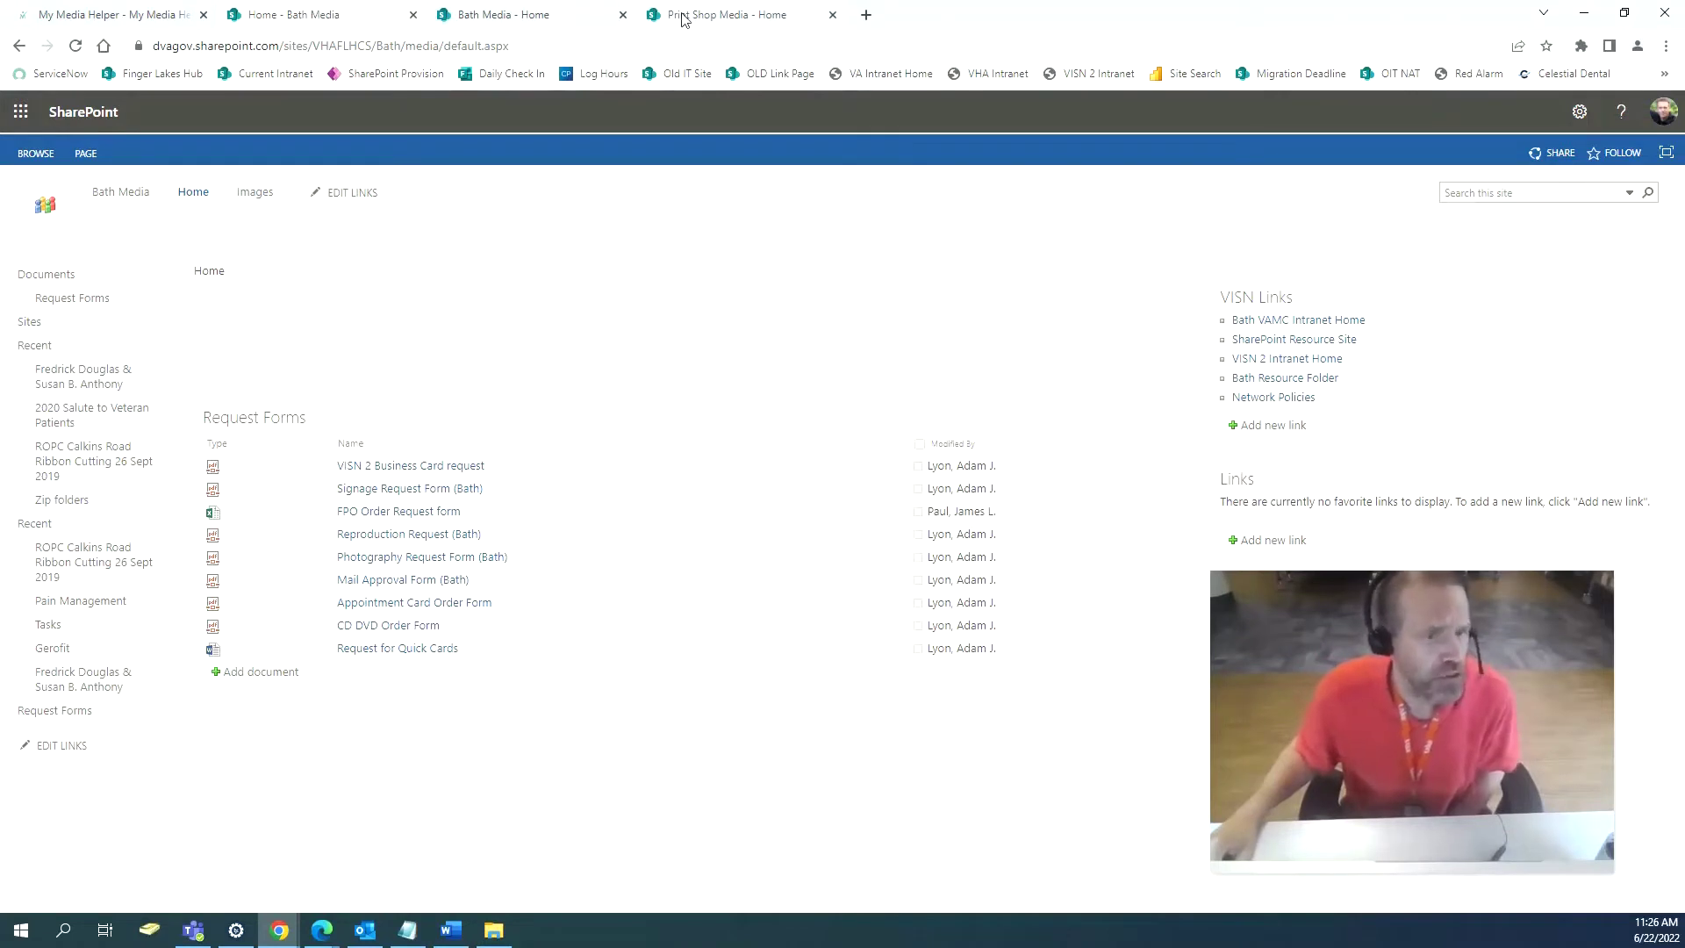
Scroll through Bath Media's Site contents list, then move to the Print Shop Media home page.
{"action": "left_click", "coordinate": [1577, 114]}
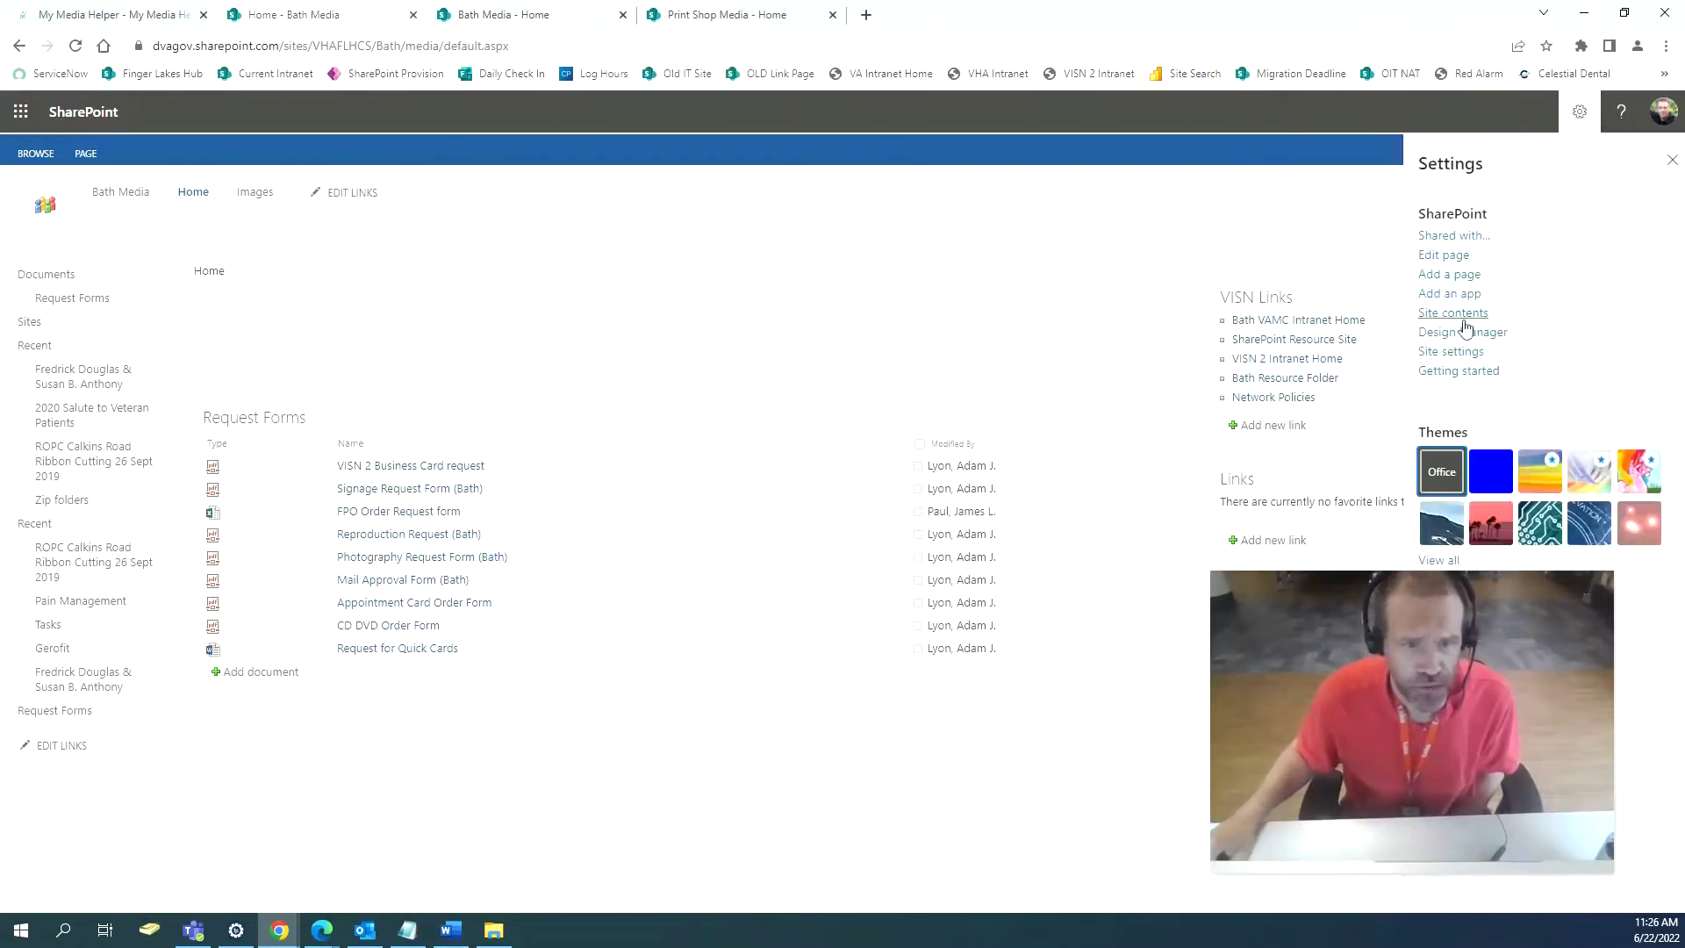
{"action": "left_click", "coordinate": [1463, 322]}
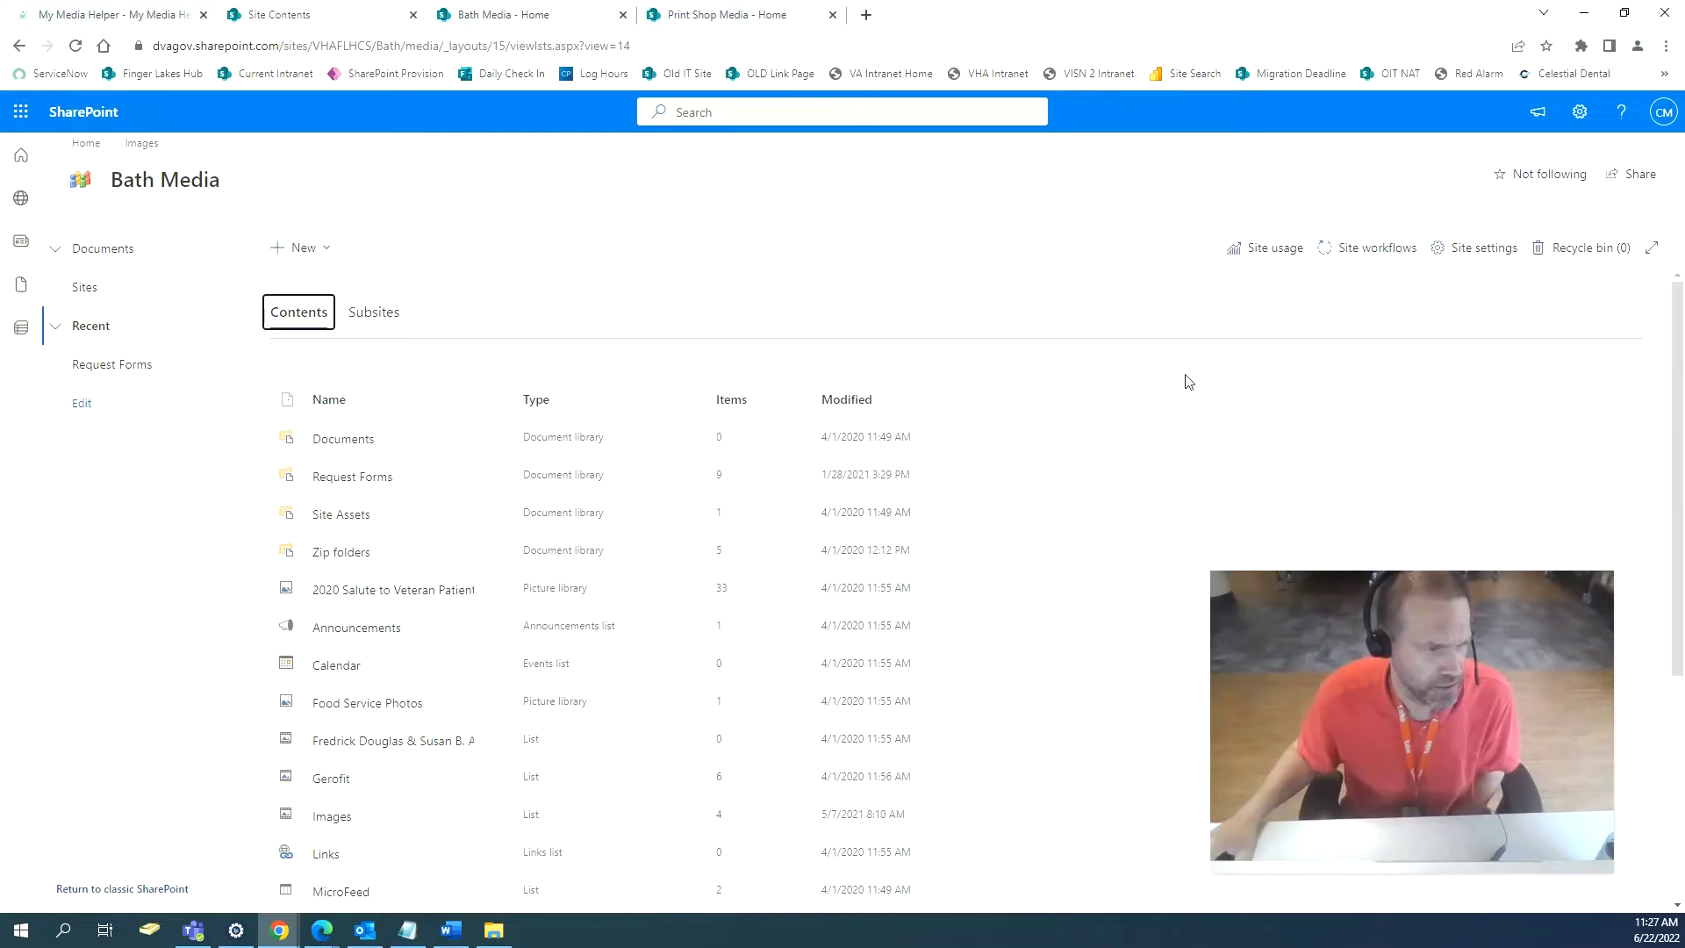
{"action": "scroll", "coordinate": [1187, 381], "scroll_direction": "down", "scroll_amount": 4}
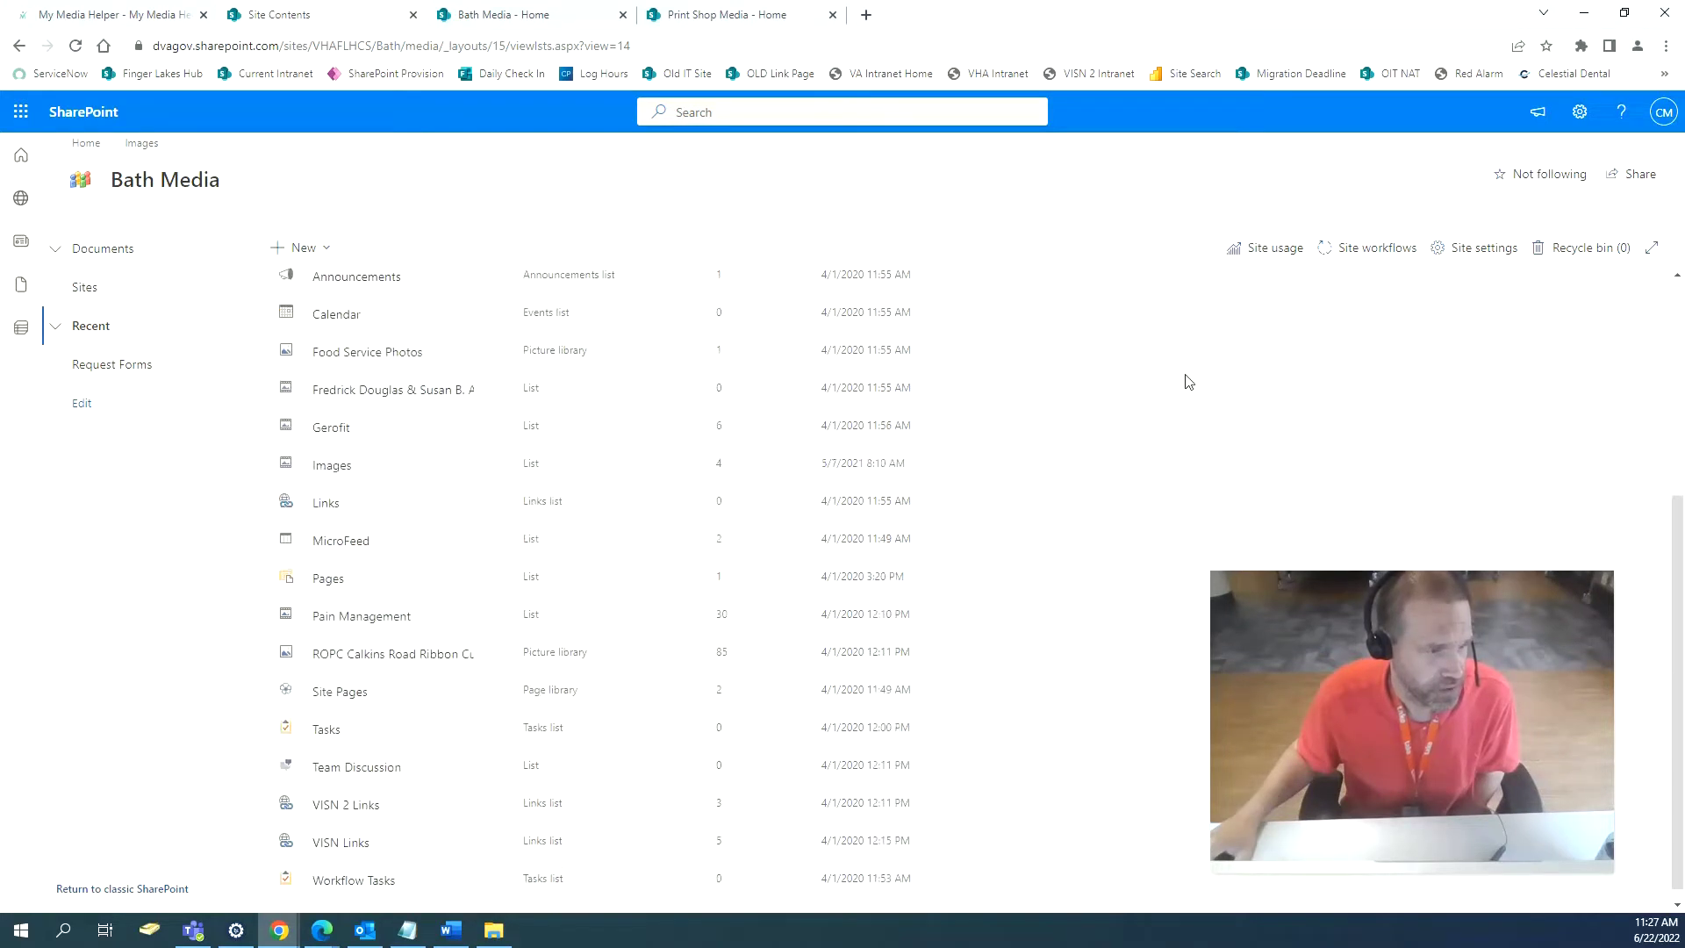
{"action": "scroll", "coordinate": [1187, 381], "scroll_direction": "down", "scroll_amount": 1}
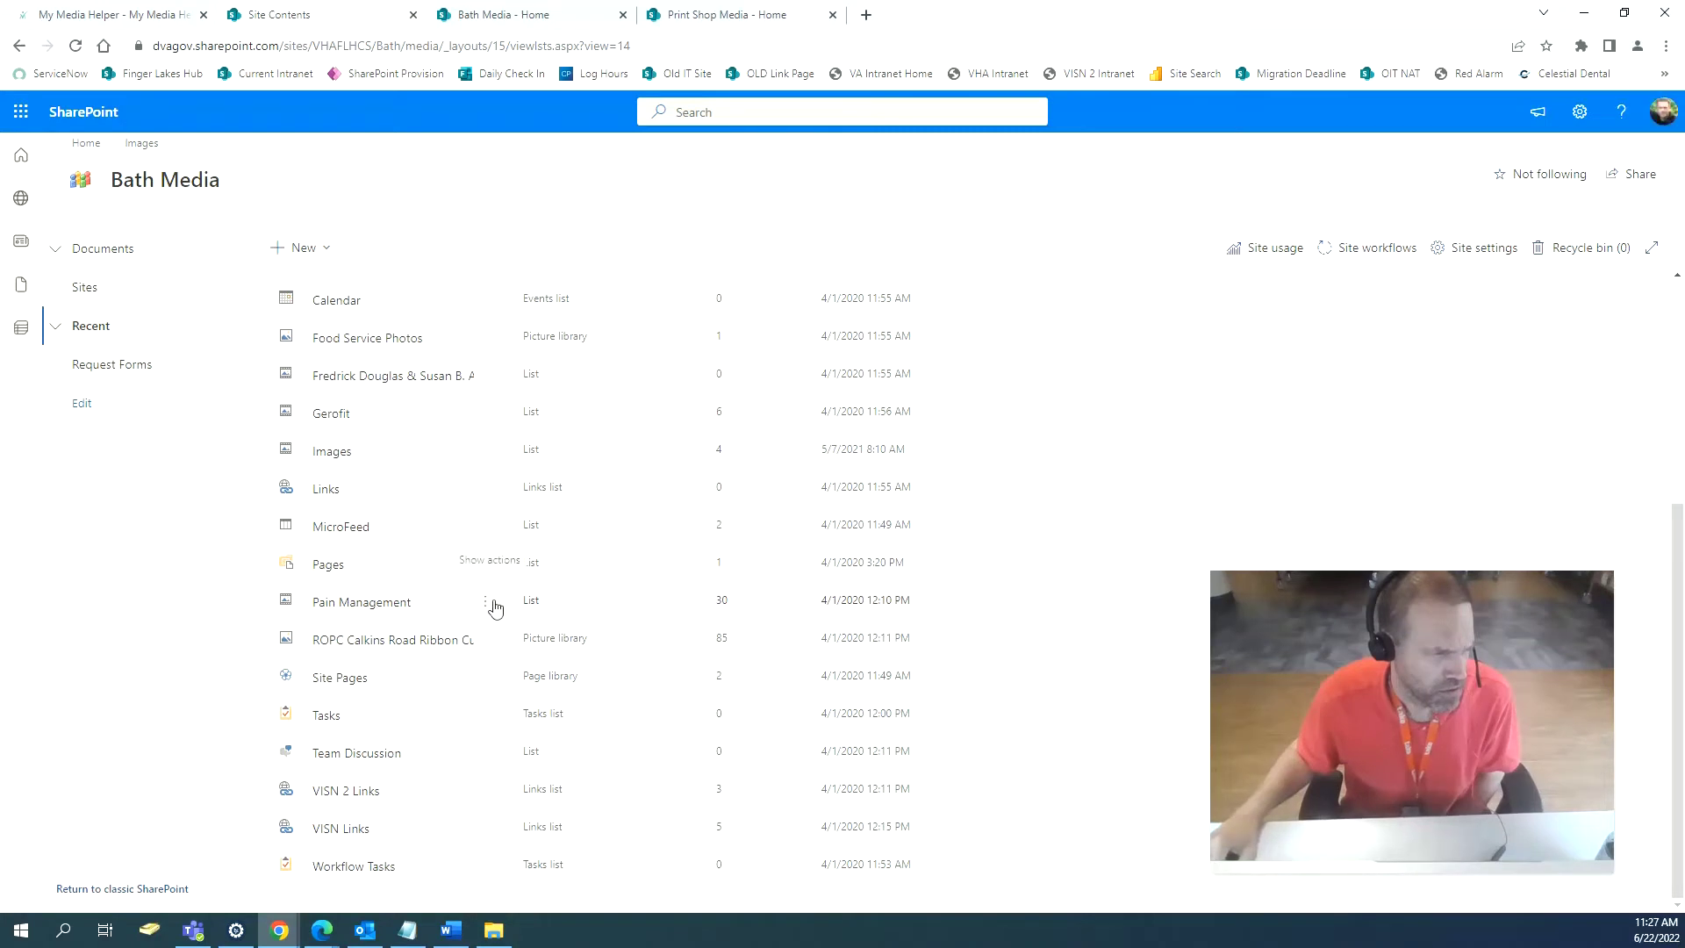
{"action": "scroll", "coordinate": [496, 607], "scroll_direction": "up", "scroll_amount": 5}
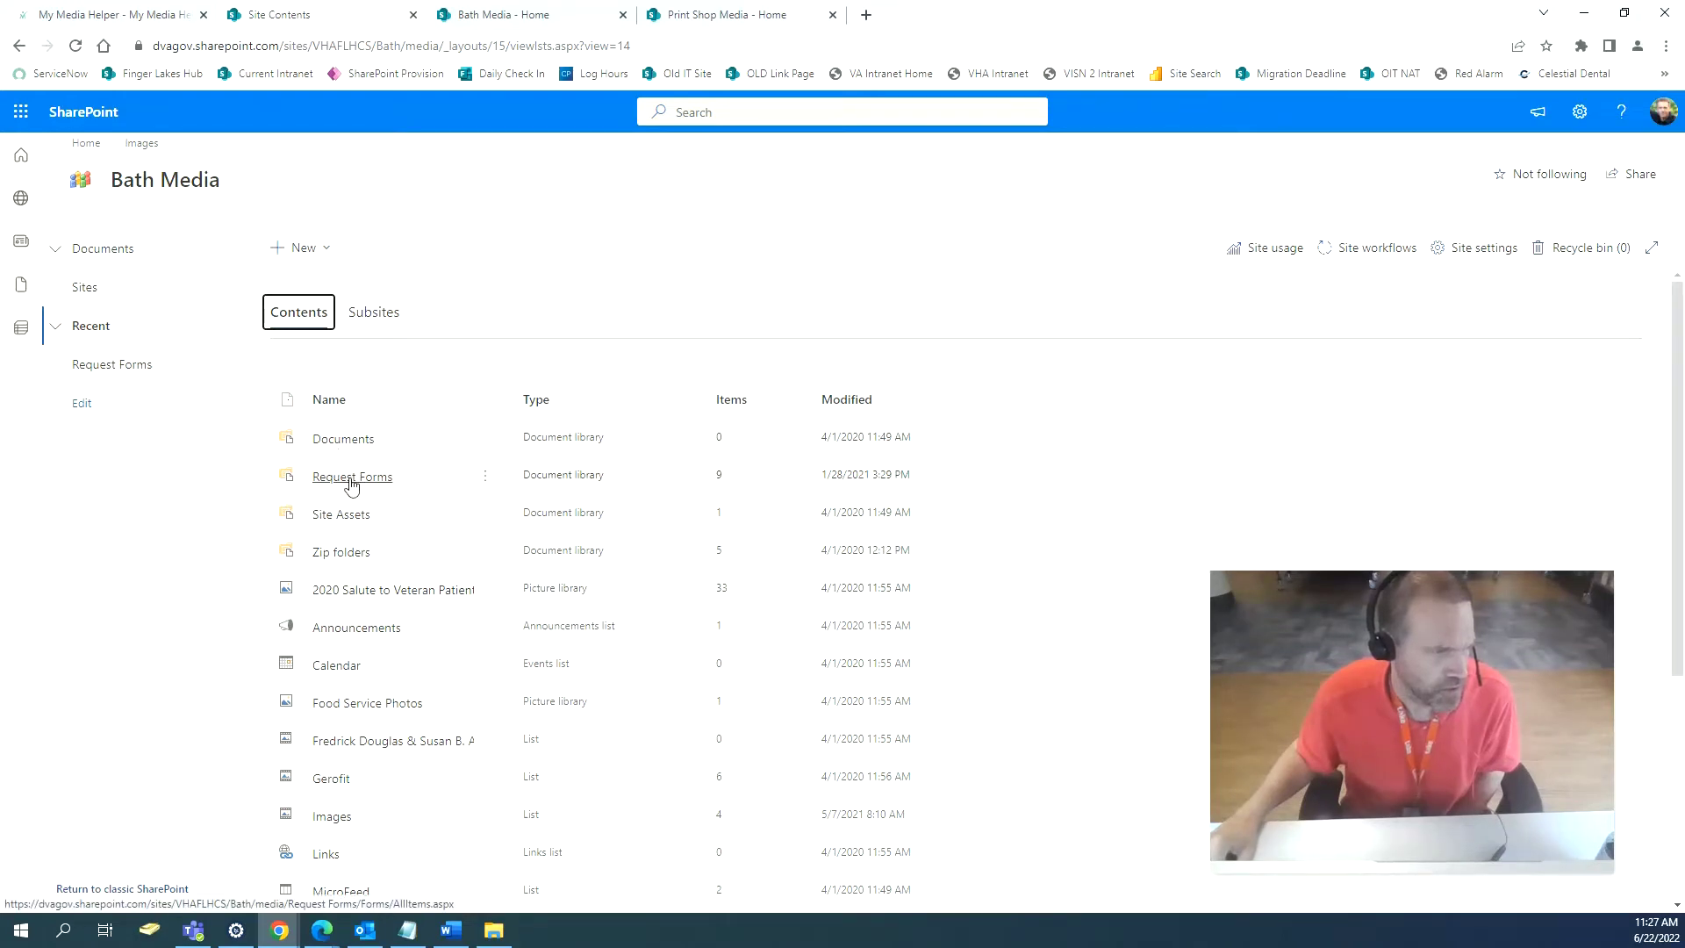
{"action": "left_click", "coordinate": [746, 16]}
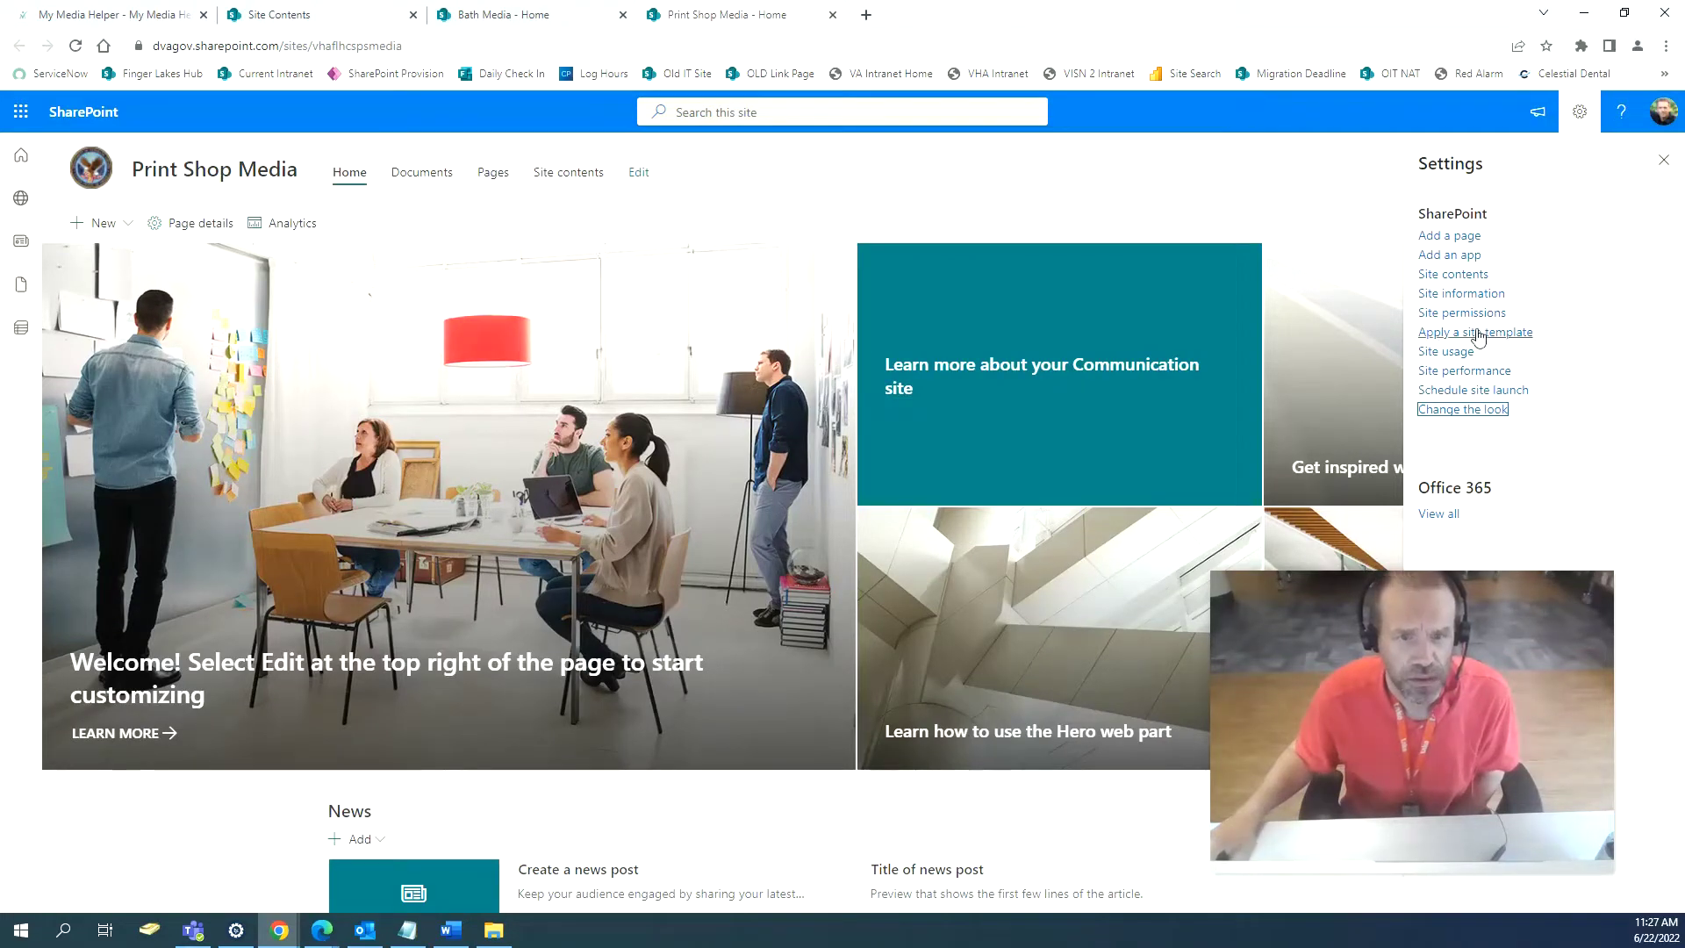
Open Print Shop Media's site contents and pull both Site contents tabs into separate windows.
{"action": "left_click", "coordinate": [1452, 274]}
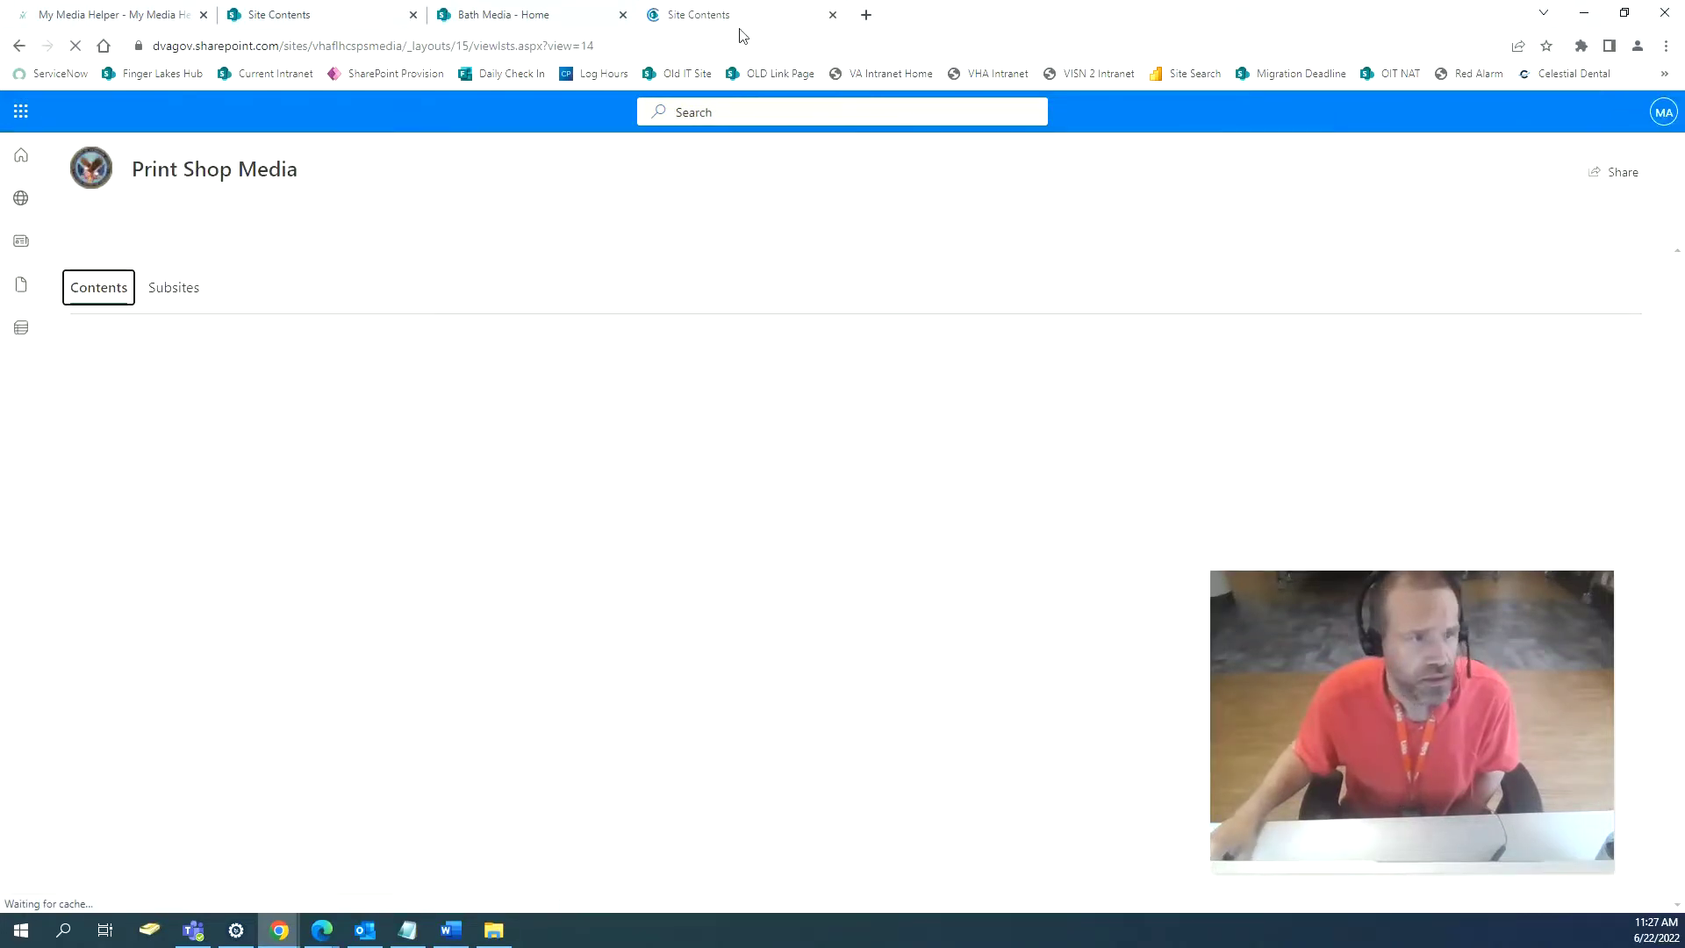
{"action": "left_click", "coordinate": [772, 112]}
{"action": "left_click_drag", "start_coordinate": [772, 114], "coordinate": [771, 112]}
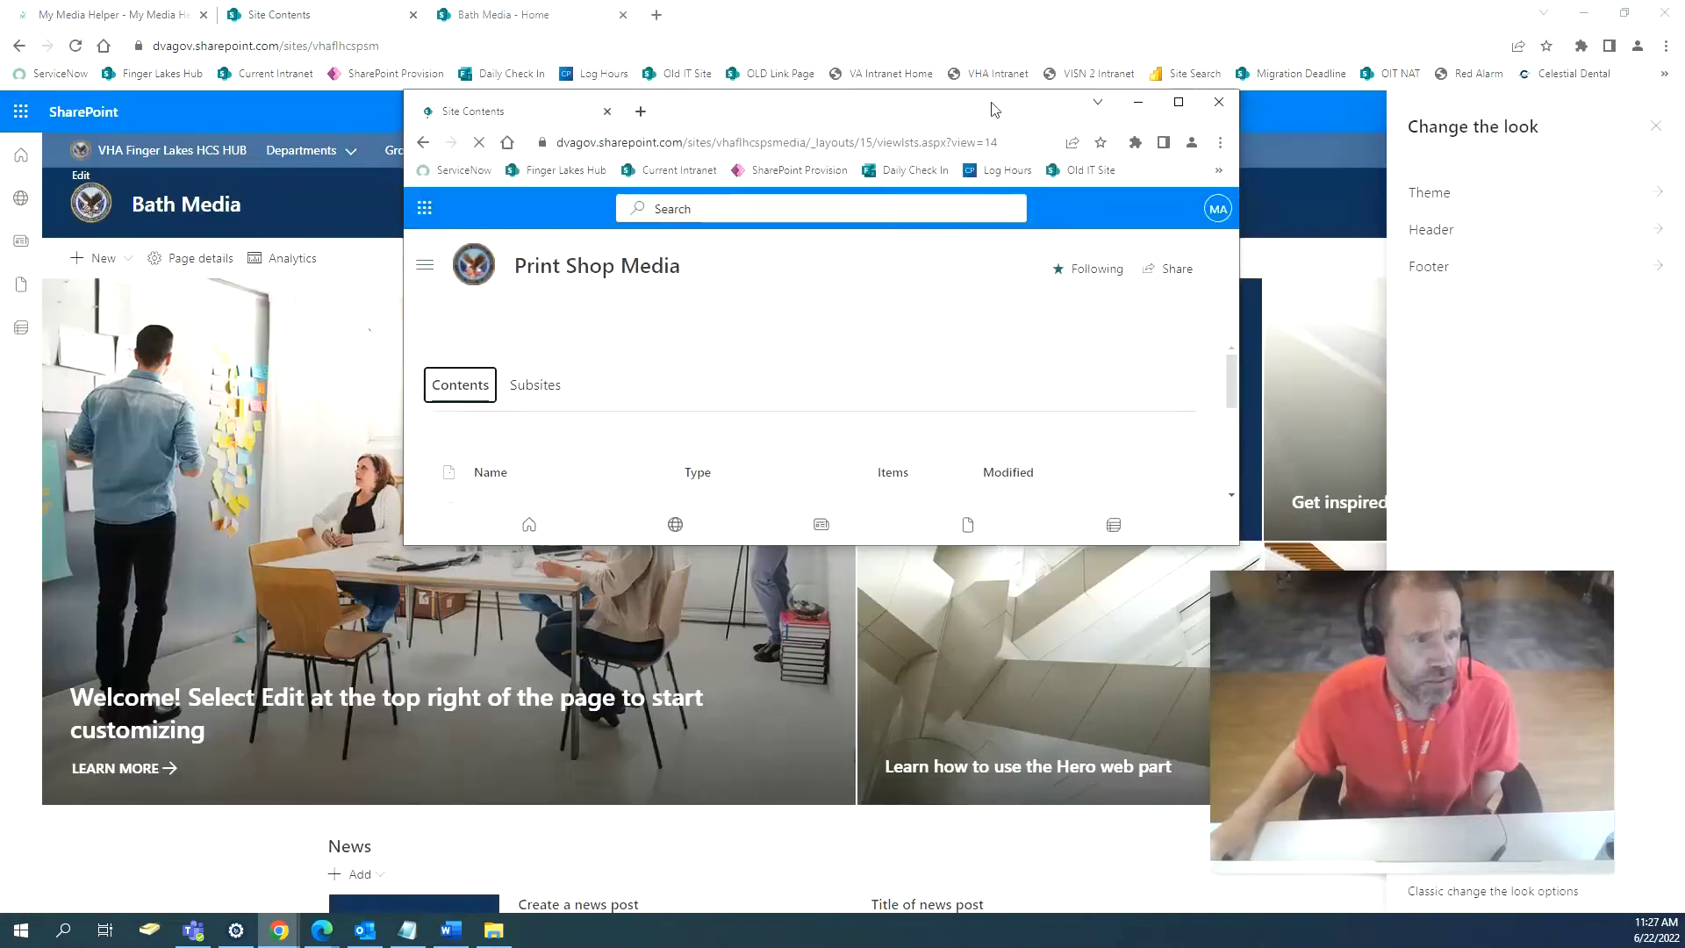
{"action": "left_click_drag", "start_coordinate": [994, 110], "coordinate": [1433, 21]}
{"action": "left_click_drag", "start_coordinate": [302, 28], "coordinate": [368, 90]}
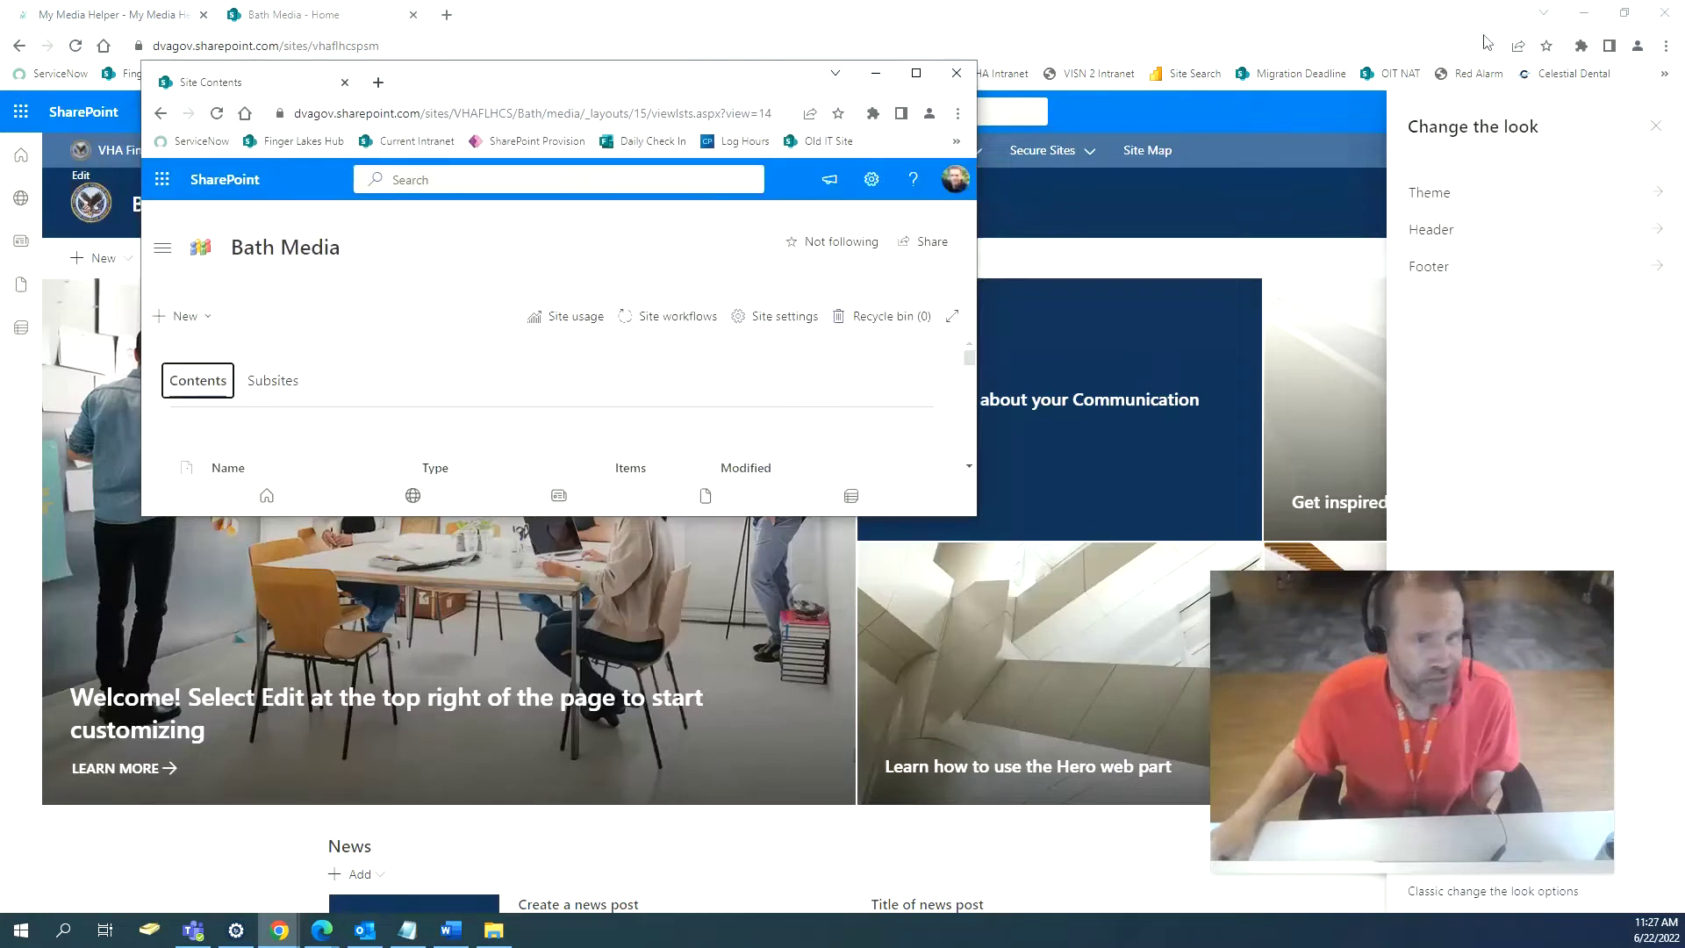
{"action": "left_click", "coordinate": [1583, 12]}
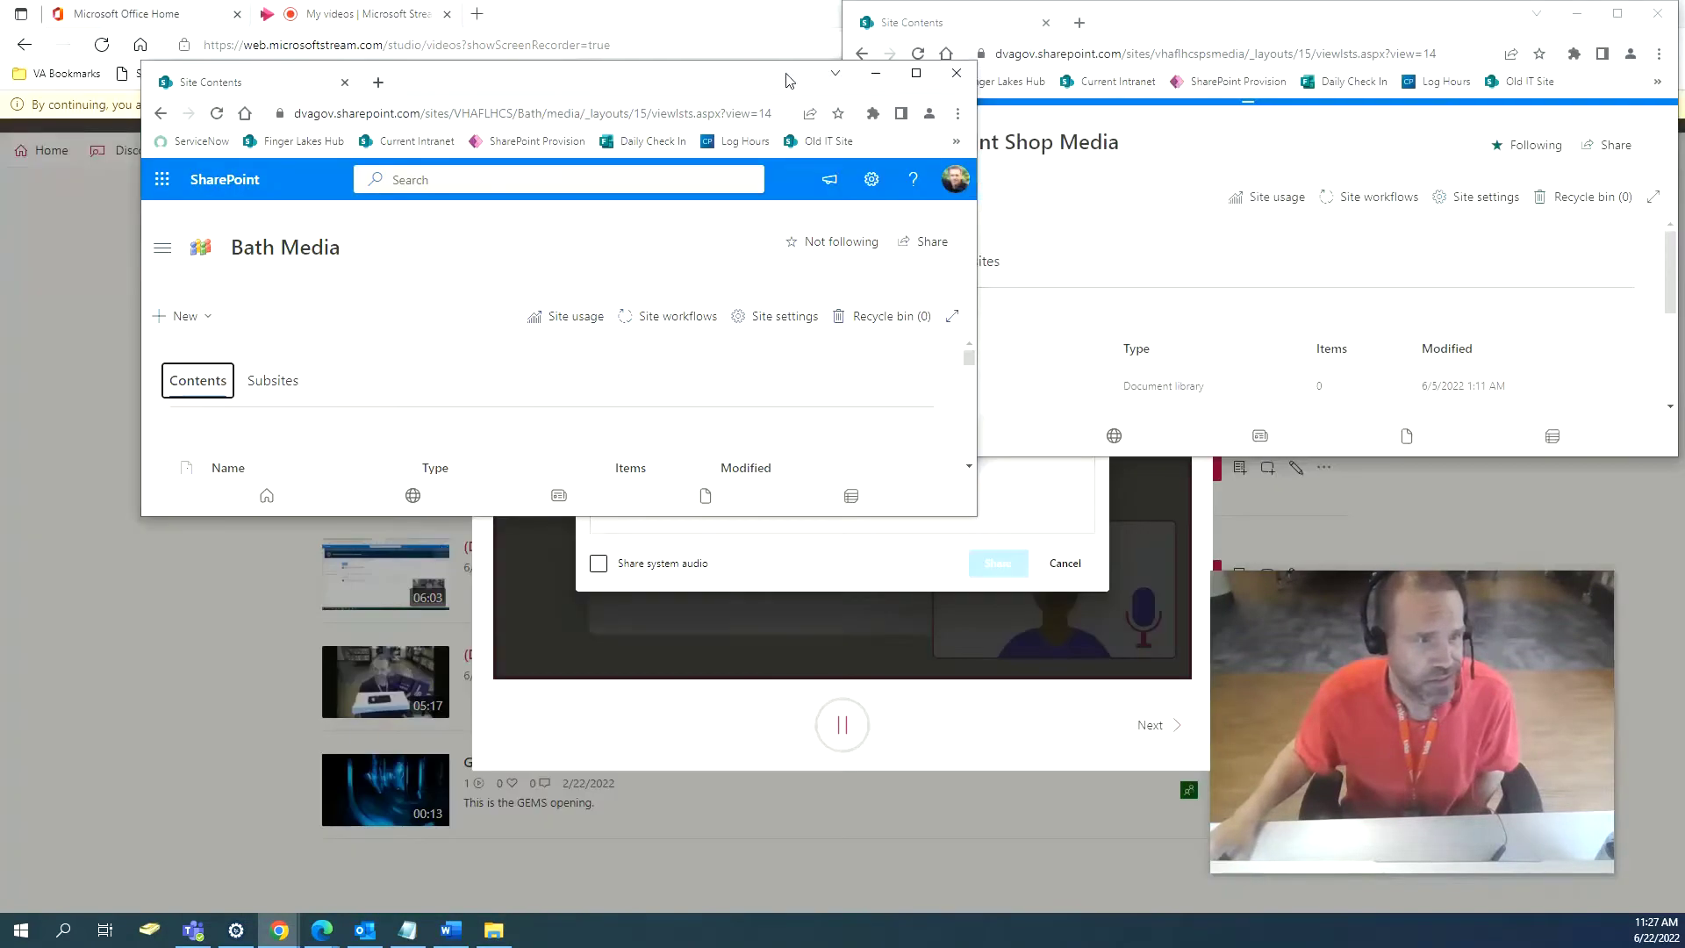
Arrange both windows side by side at full height, then maximize the Print Shop Media home page.
{"action": "left_click_drag", "start_coordinate": [788, 81], "coordinate": [663, 19]}
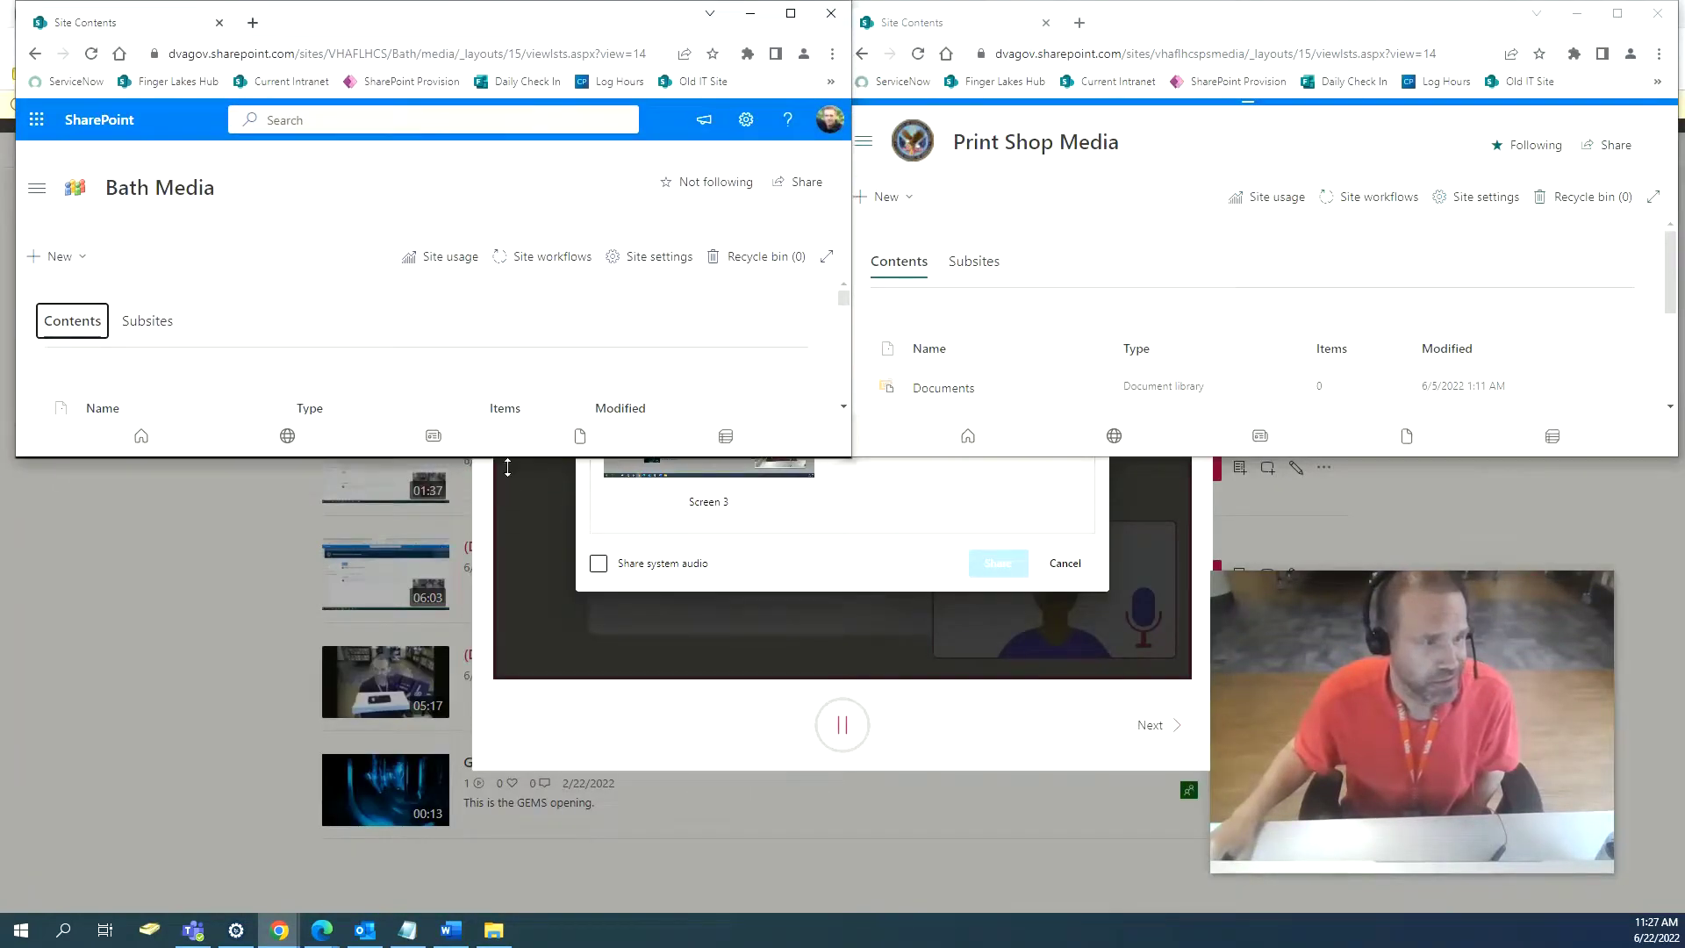
{"action": "left_click_drag", "start_coordinate": [508, 467], "coordinate": [507, 912]}
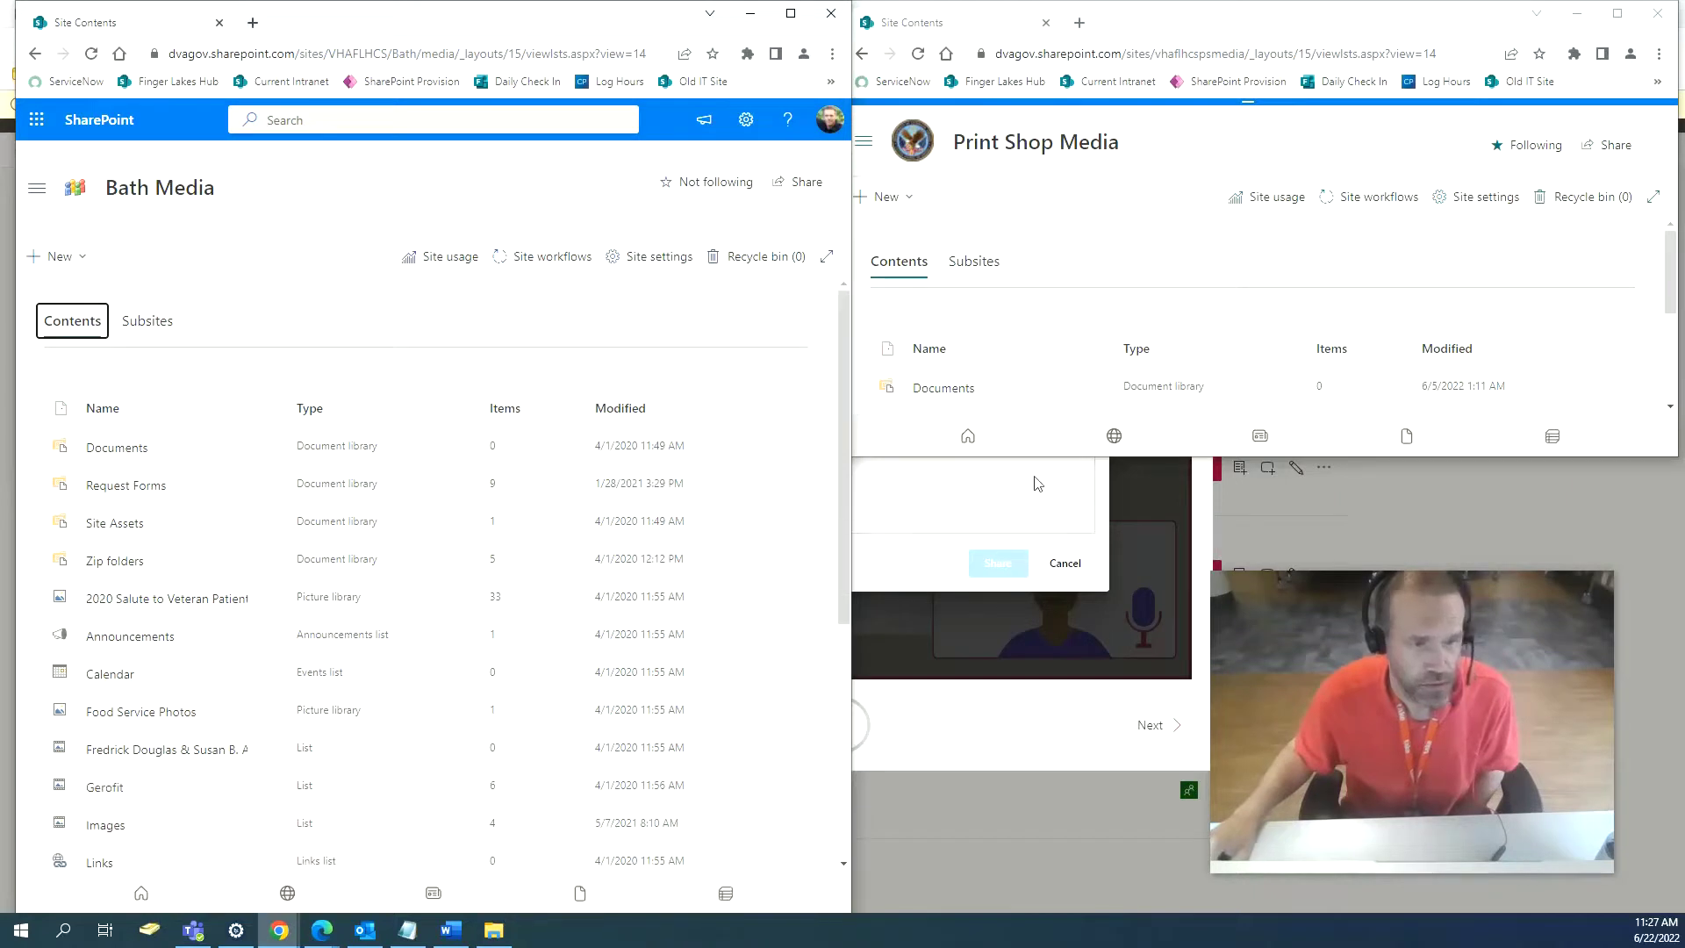
{"action": "left_click_drag", "start_coordinate": [1065, 456], "coordinate": [1095, 913]}
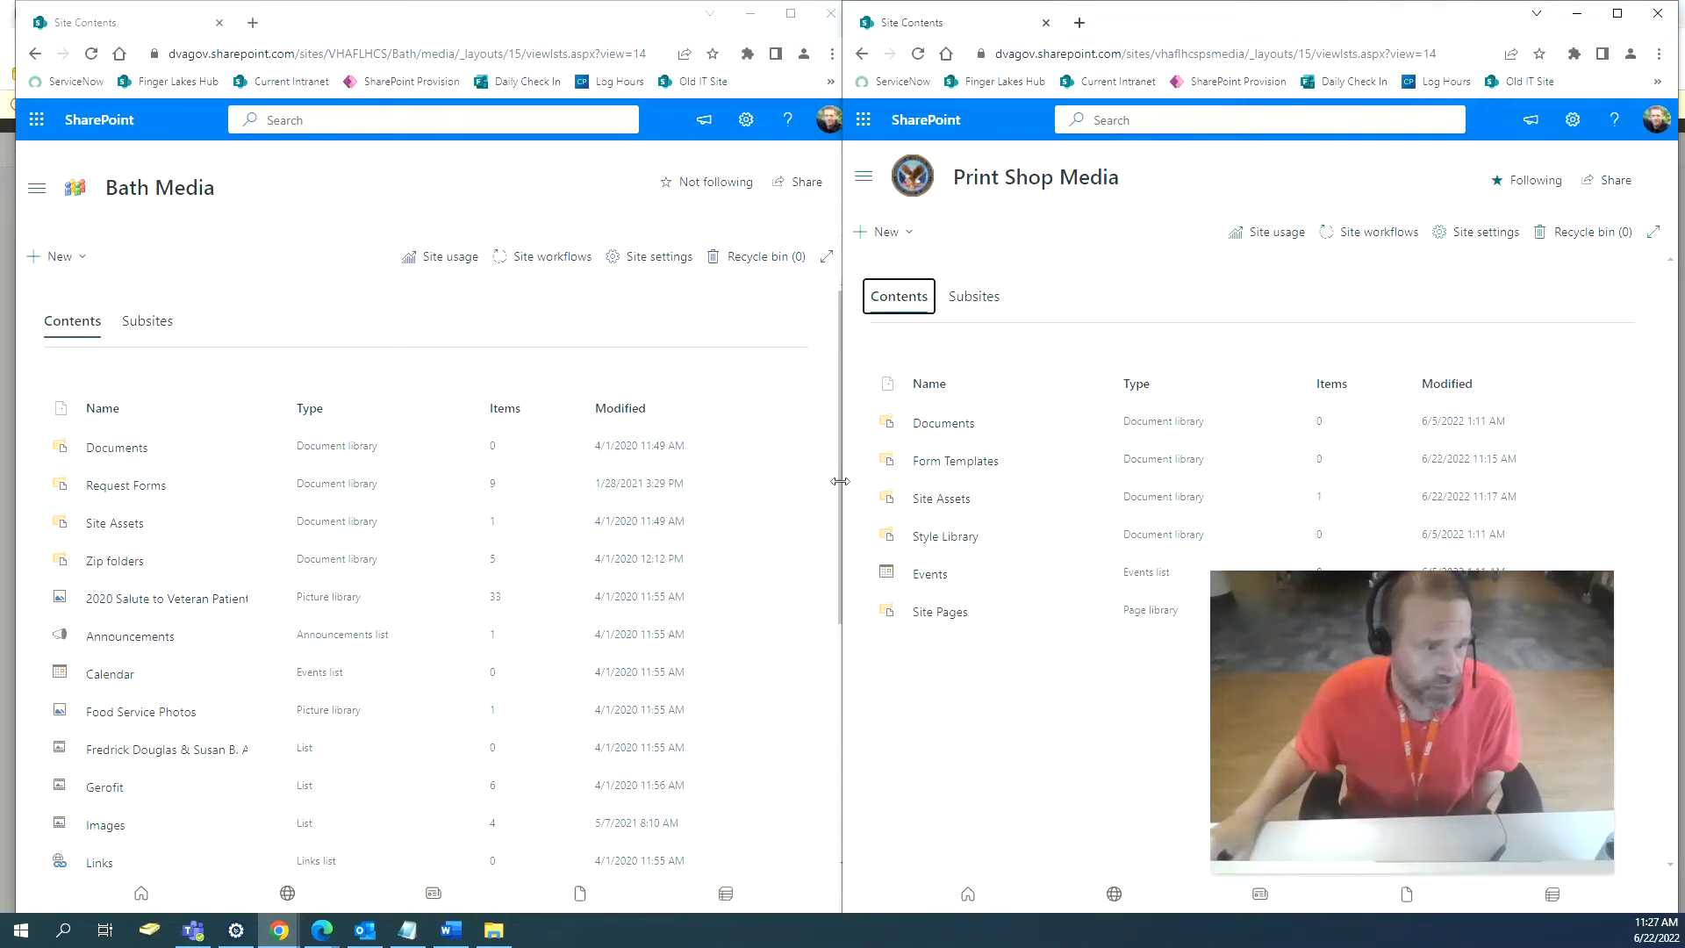
{"action": "left_click_drag", "start_coordinate": [840, 480], "coordinate": [856, 487]}
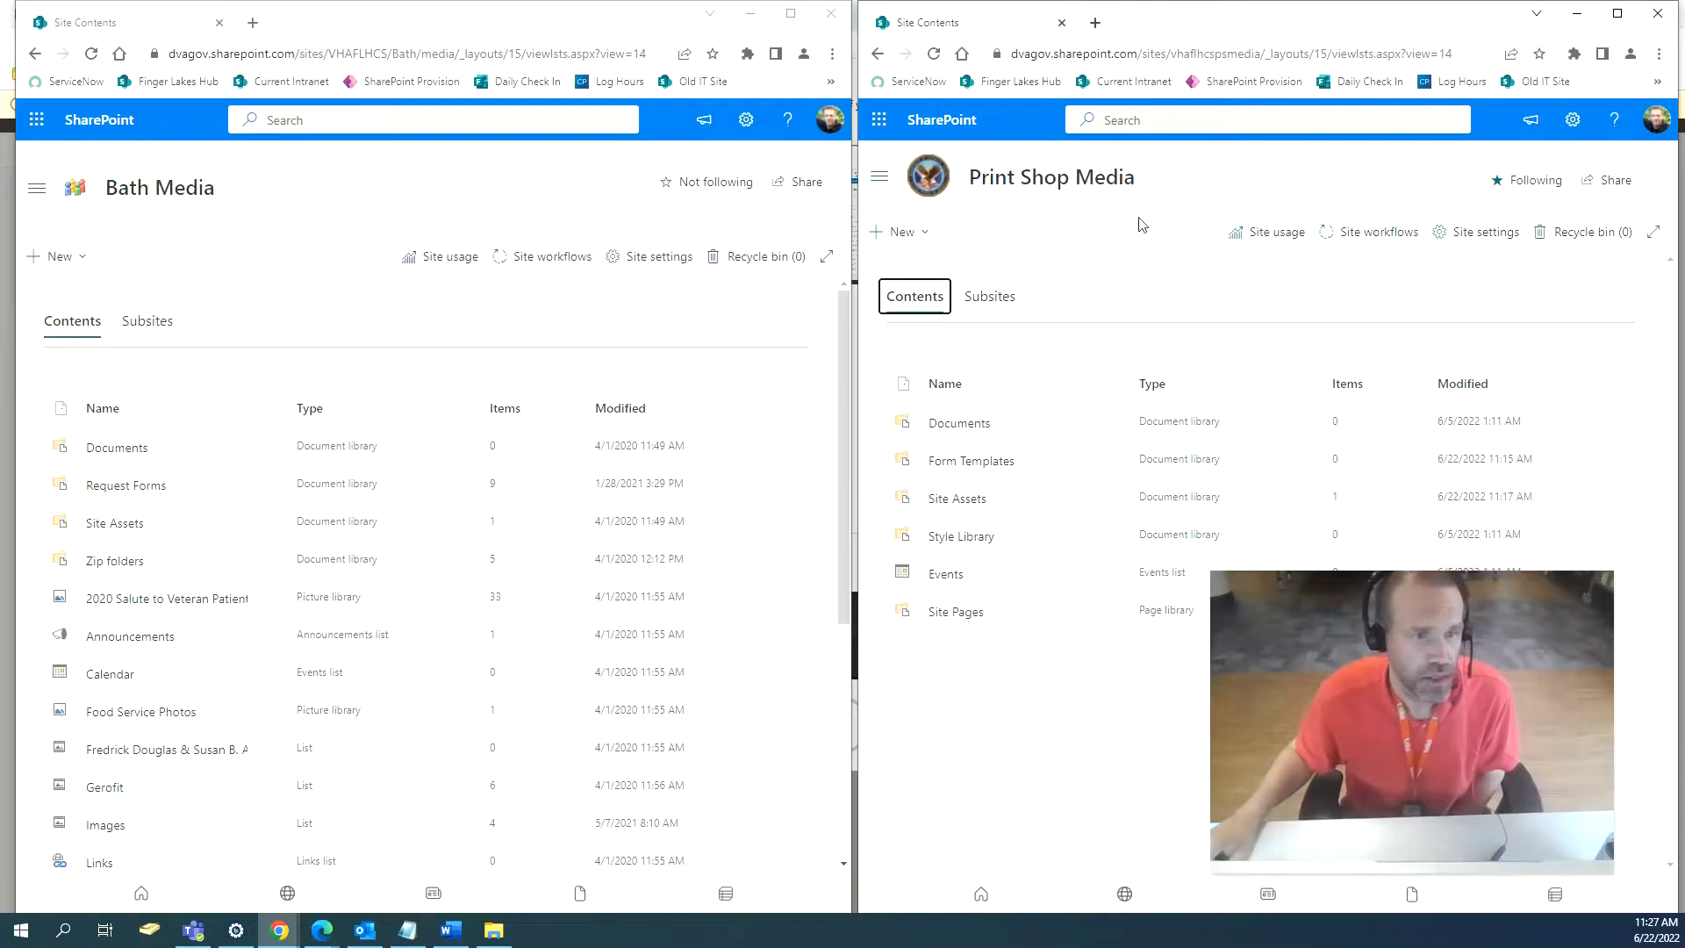
{"action": "left_click", "coordinate": [932, 134]}
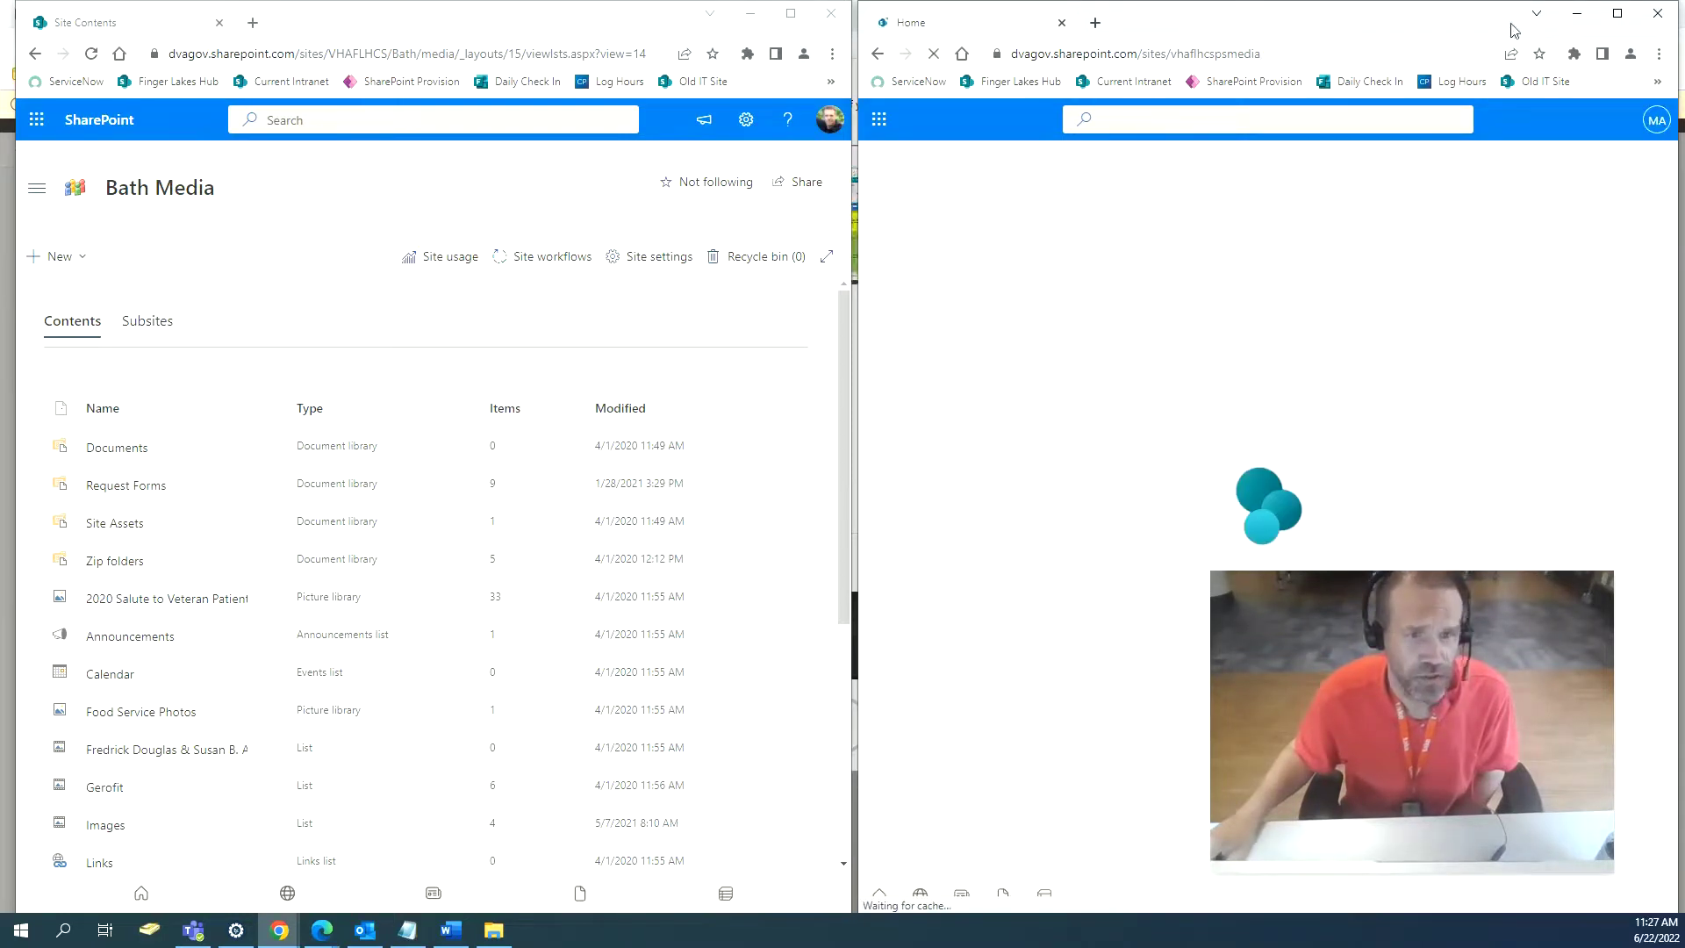
{"action": "left_click", "coordinate": [1617, 13]}
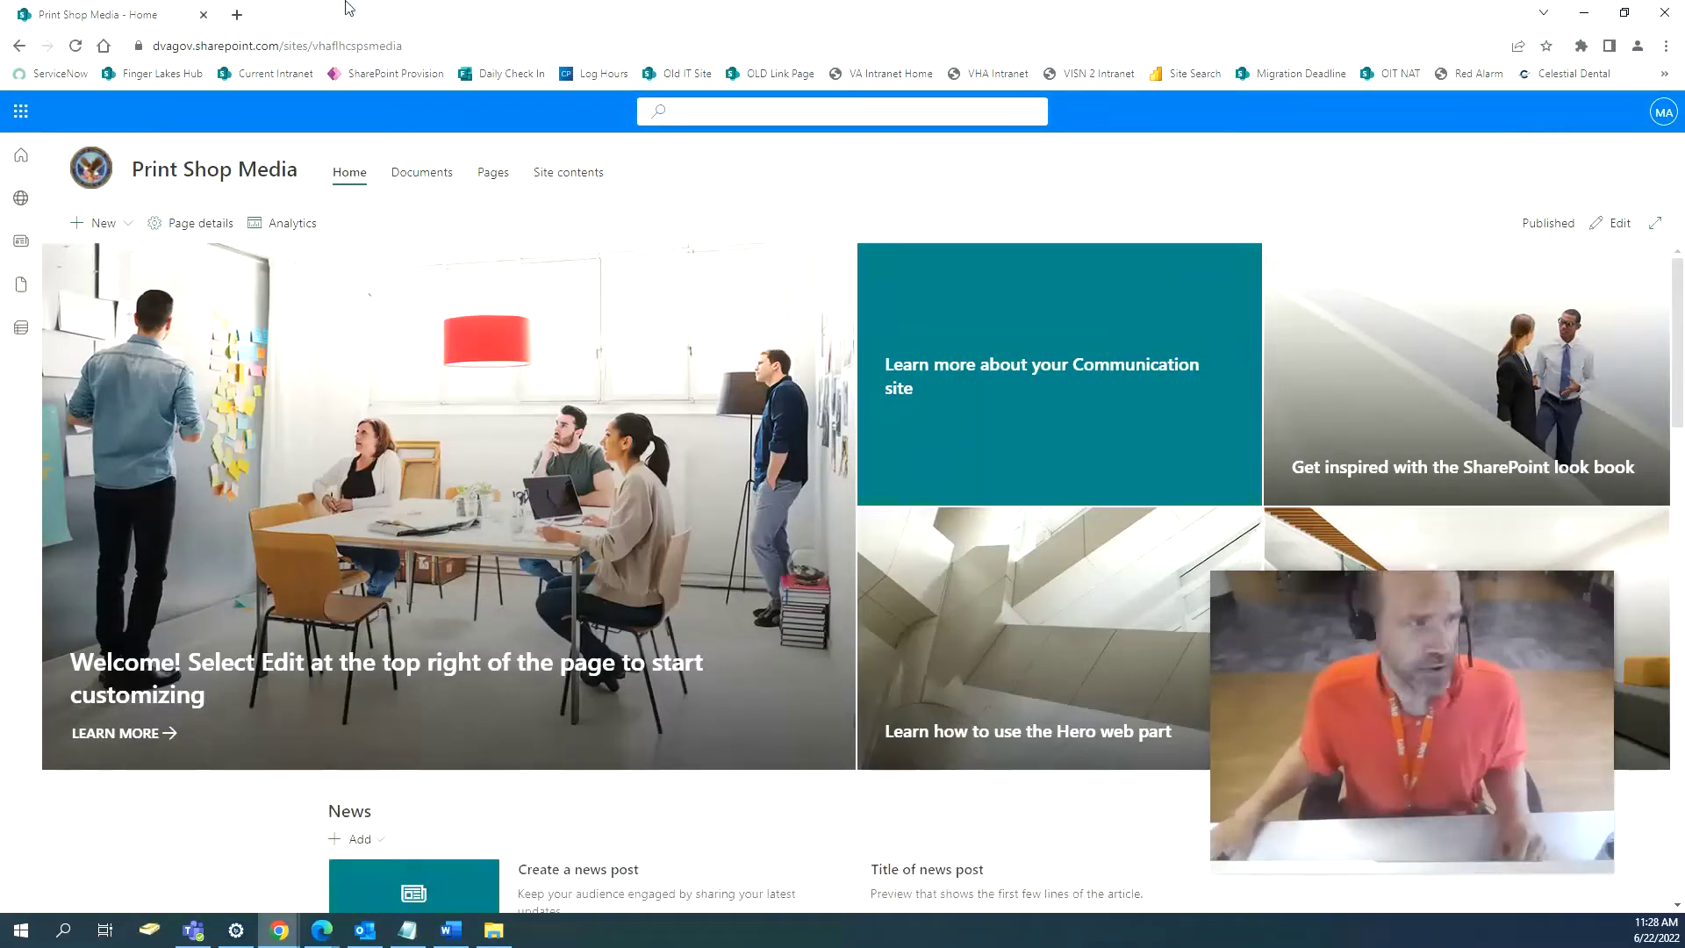
Visit the Finger Lakes Hub in a new tab, then open Print Shop Media's Settings panel.
{"action": "left_click", "coordinate": [237, 16]}
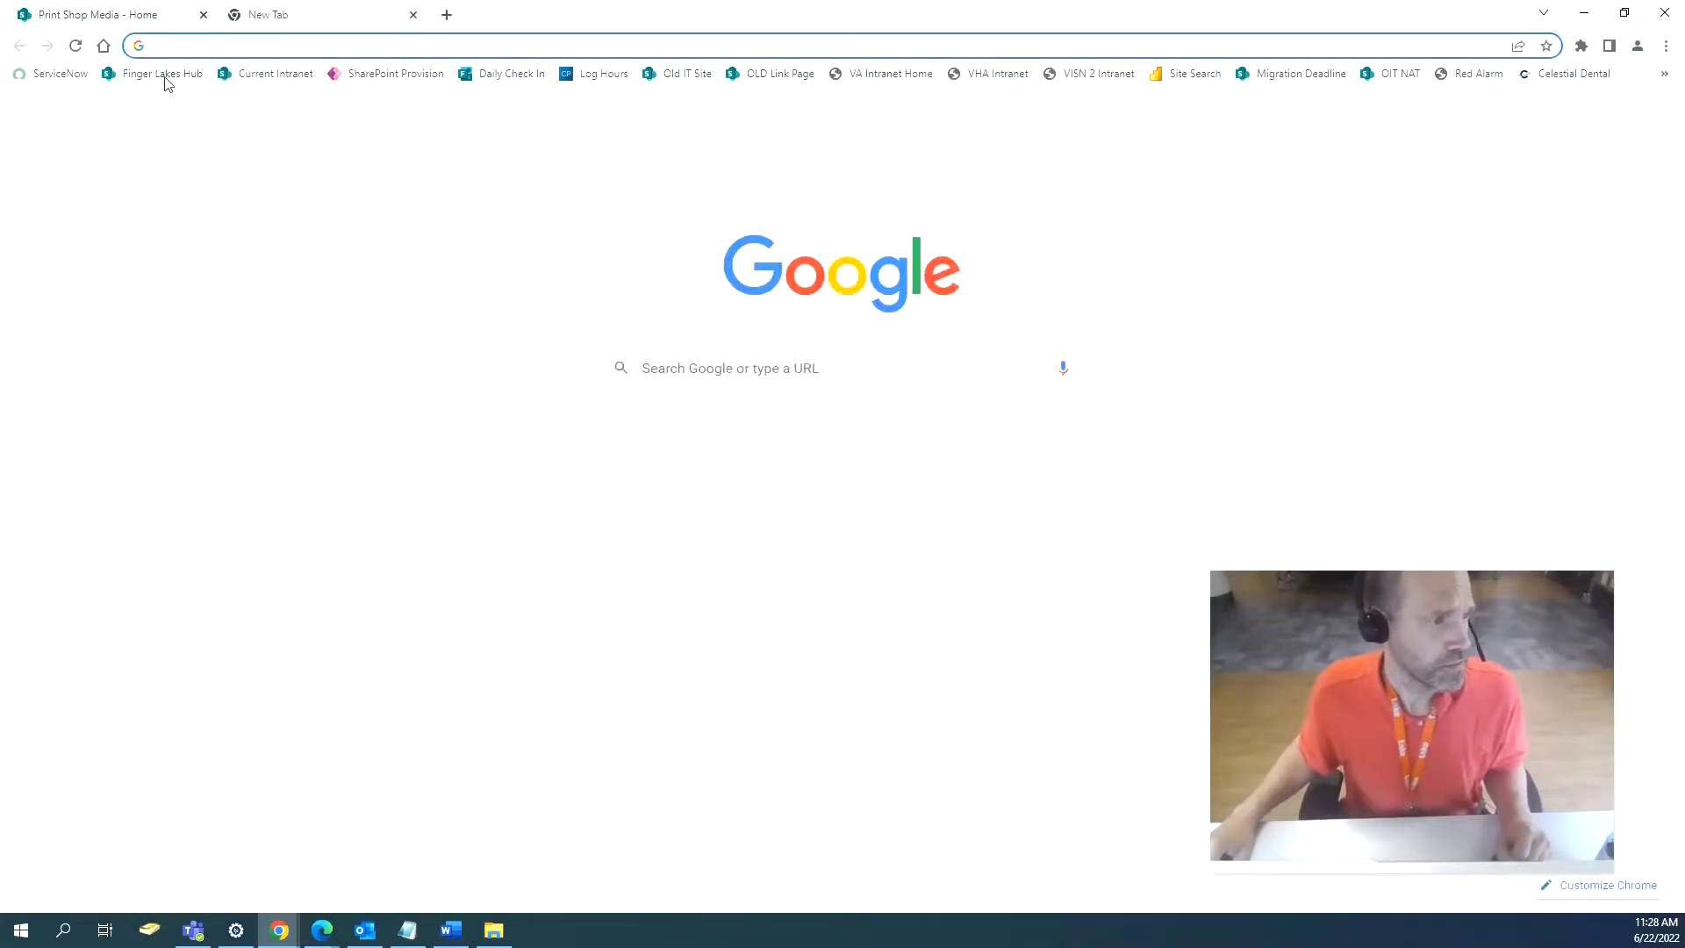
{"action": "left_click", "coordinate": [167, 77]}
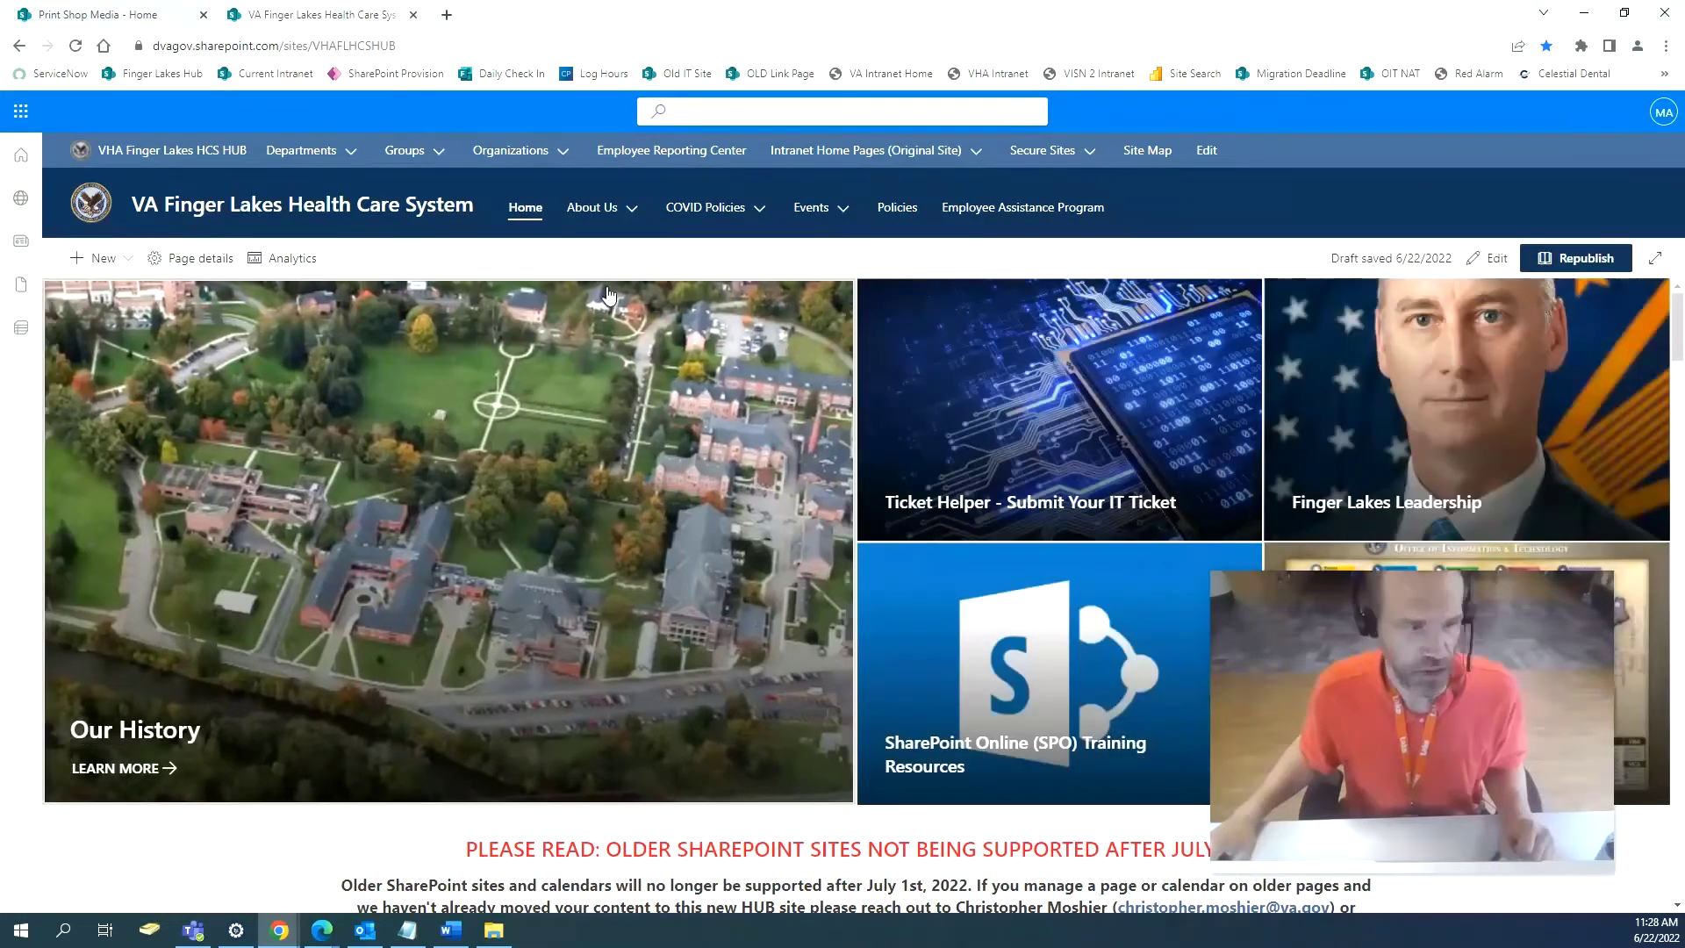
{"action": "left_click", "coordinate": [115, 12]}
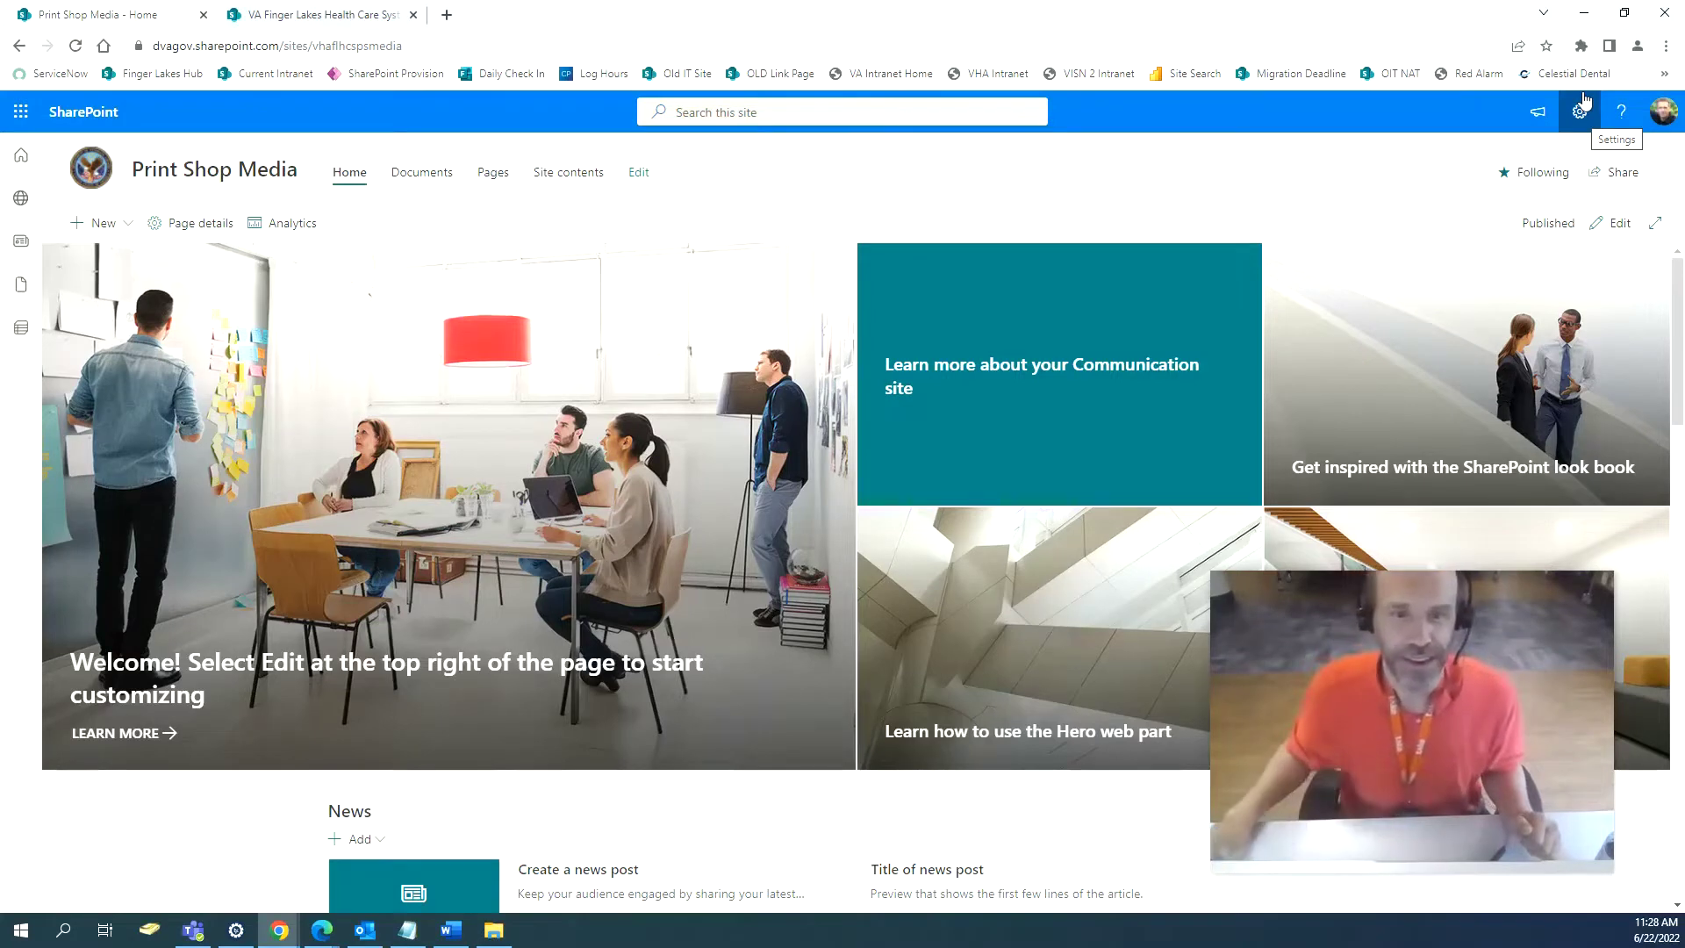
{"action": "left_click", "coordinate": [1581, 115]}
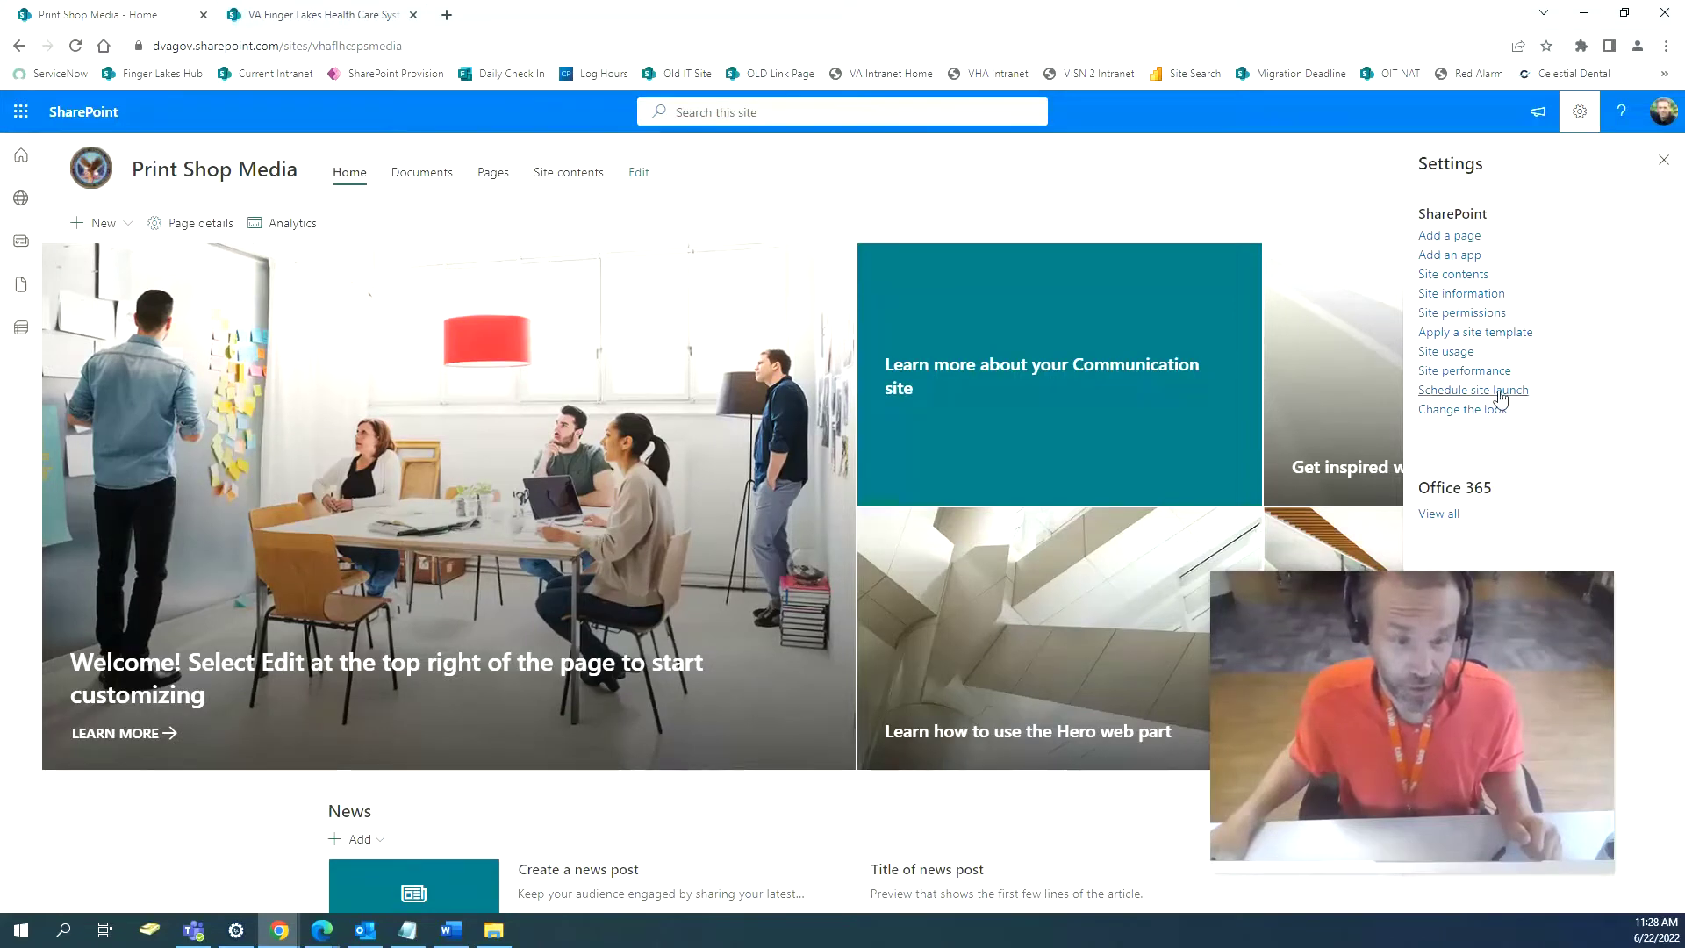
In Site information, set the hub site association to VHA Finger Lakes HCS HUB and save.
{"action": "left_click", "coordinate": [1467, 296]}
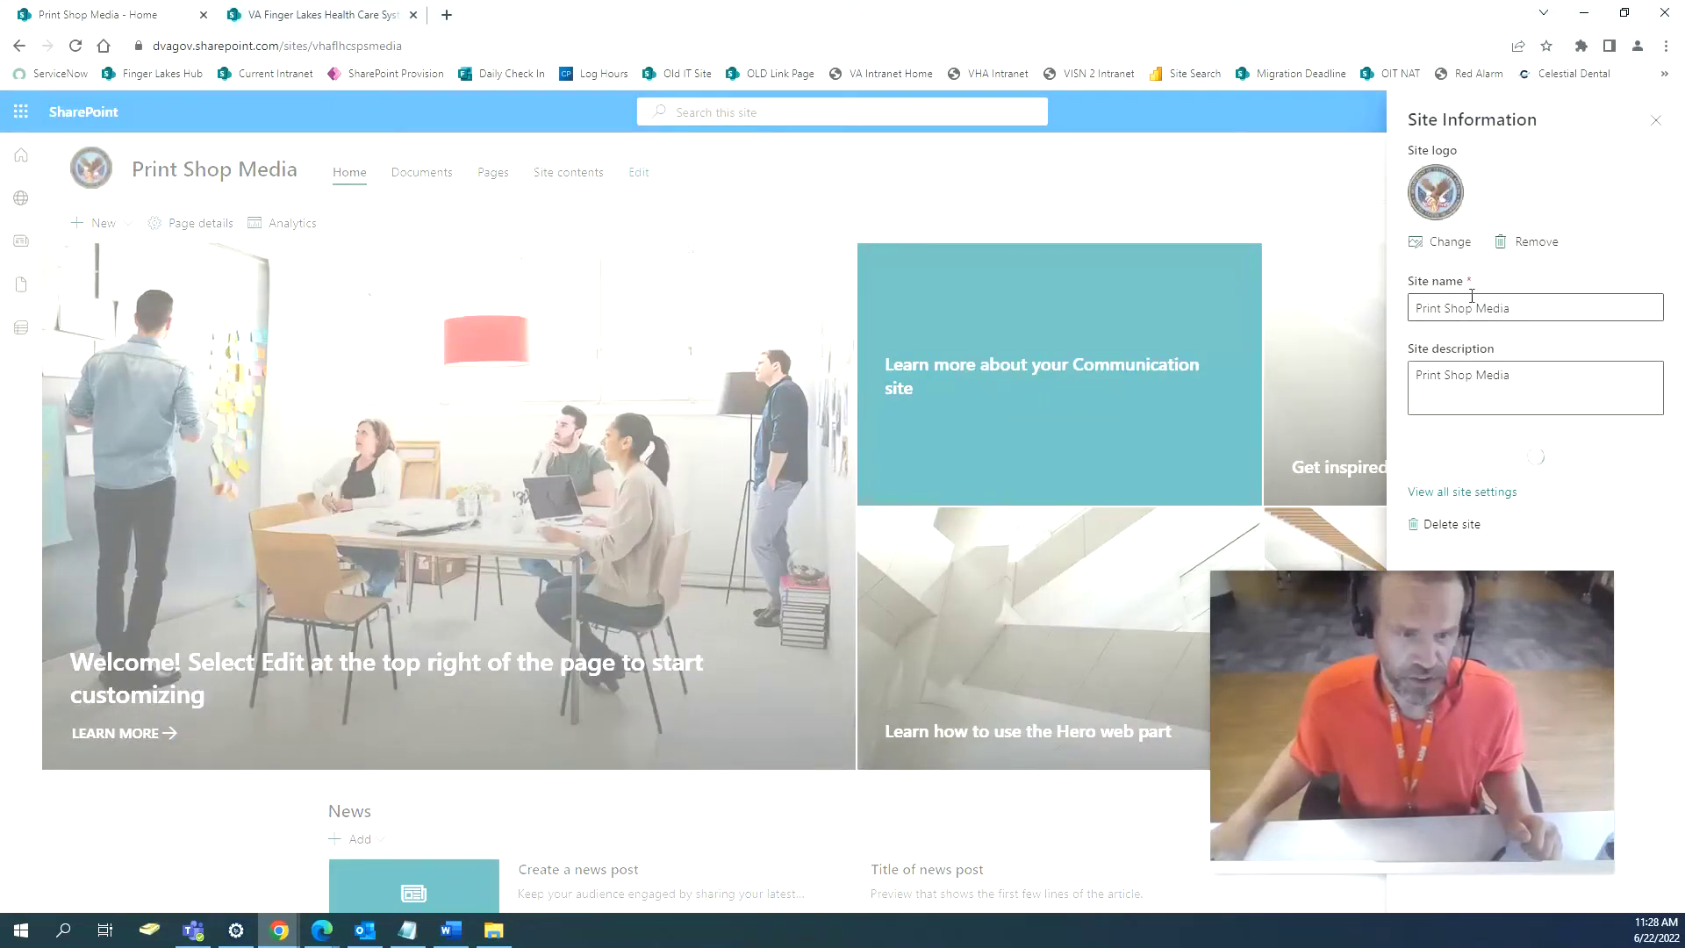
{"action": "left_click_drag", "start_coordinate": [1486, 605], "coordinate": [1213, 592]}
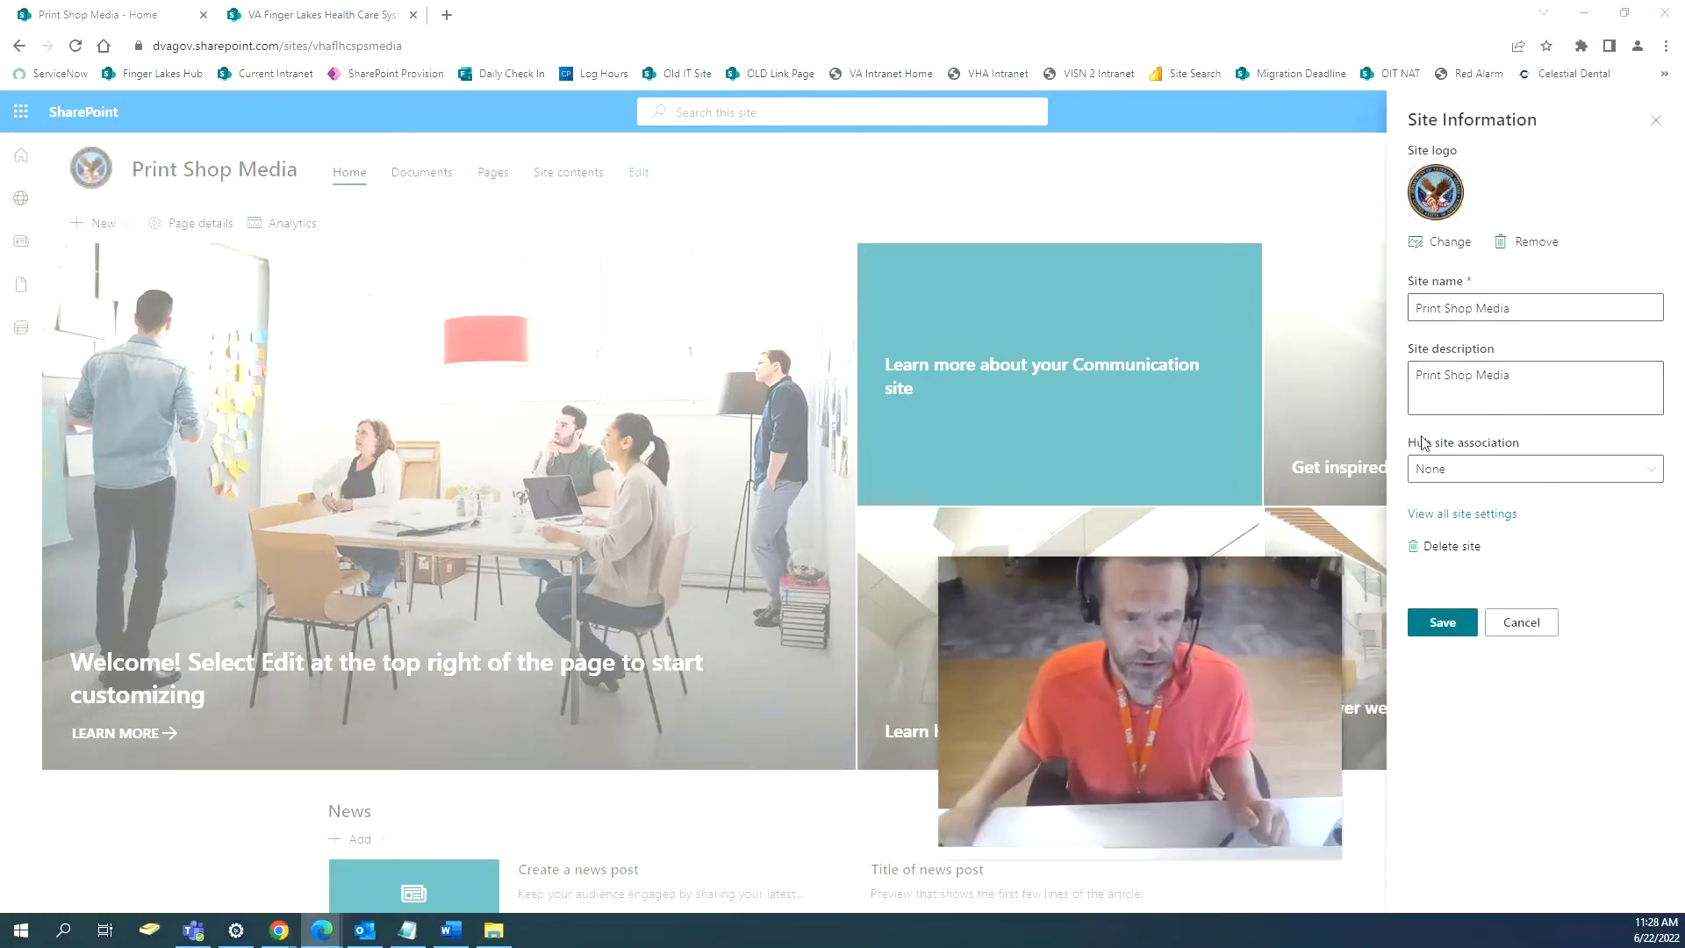
{"action": "left_click", "coordinate": [1545, 471]}
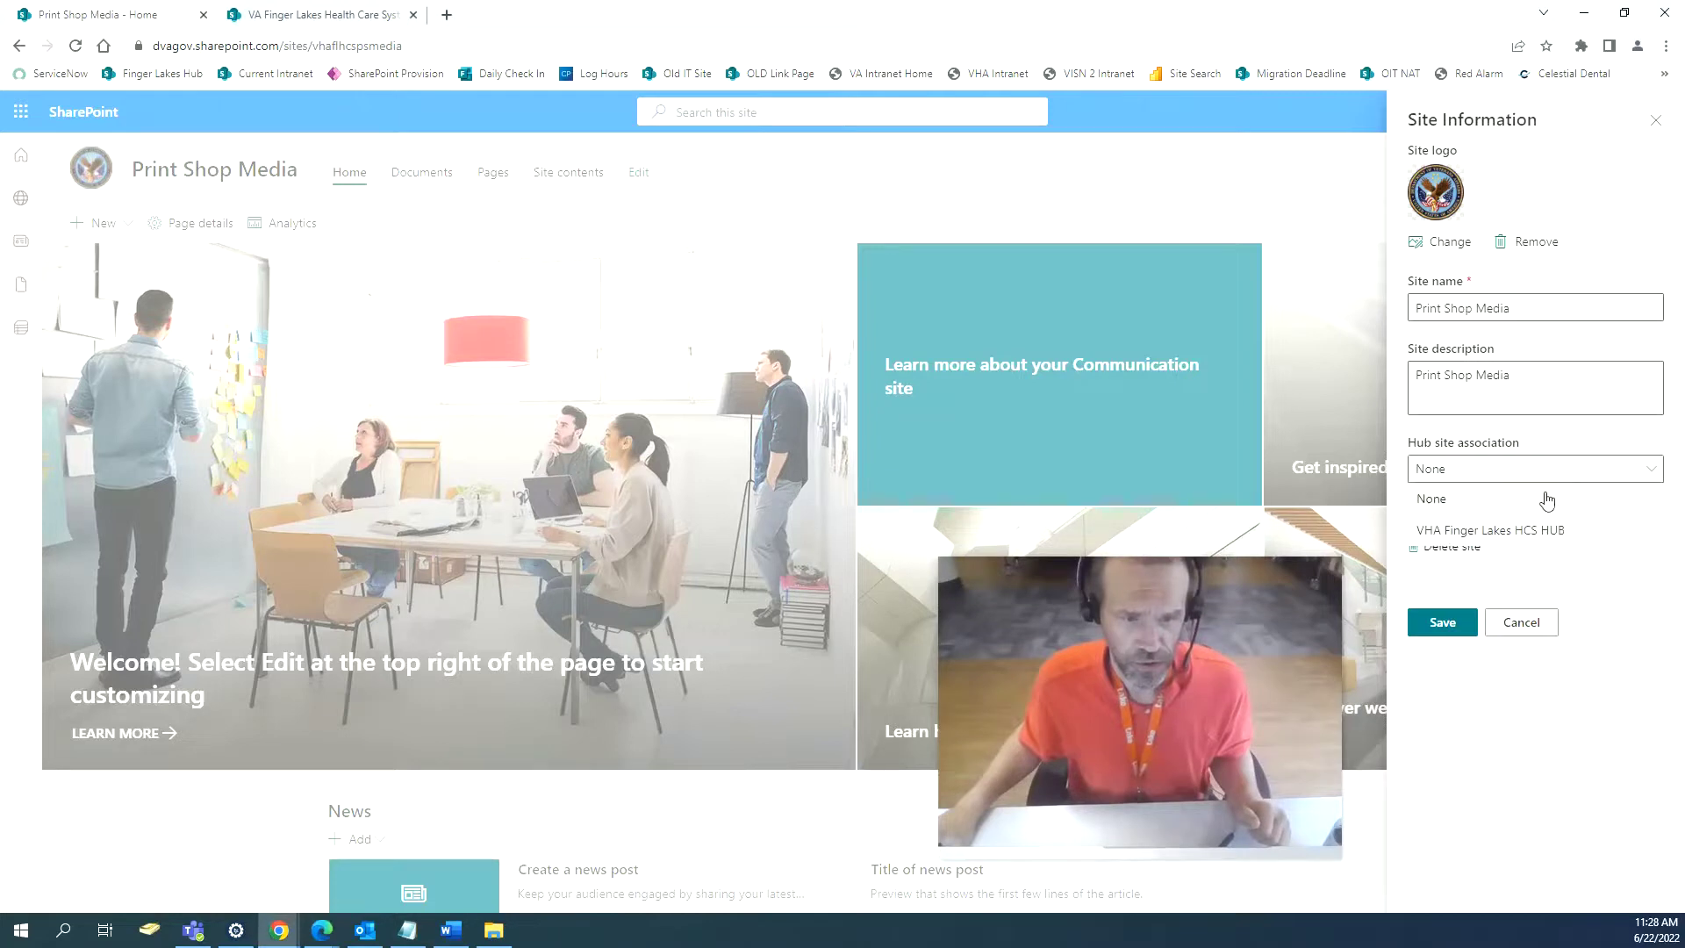
{"action": "left_click", "coordinate": [1531, 530]}
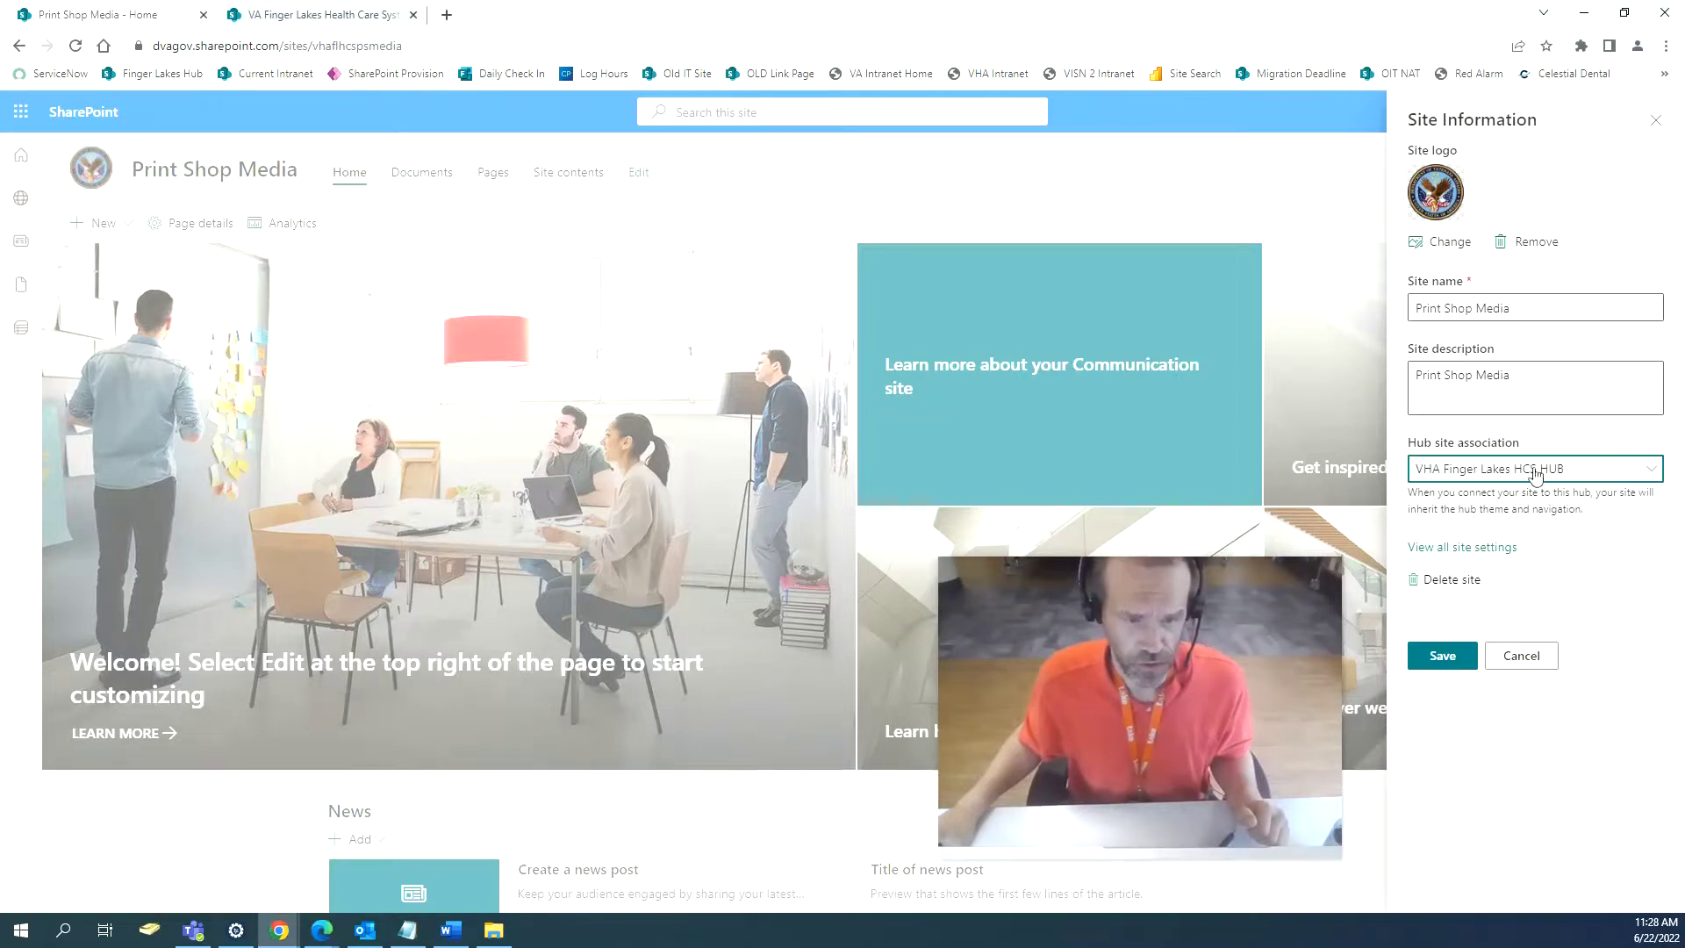
{"action": "left_click", "coordinate": [1430, 658]}
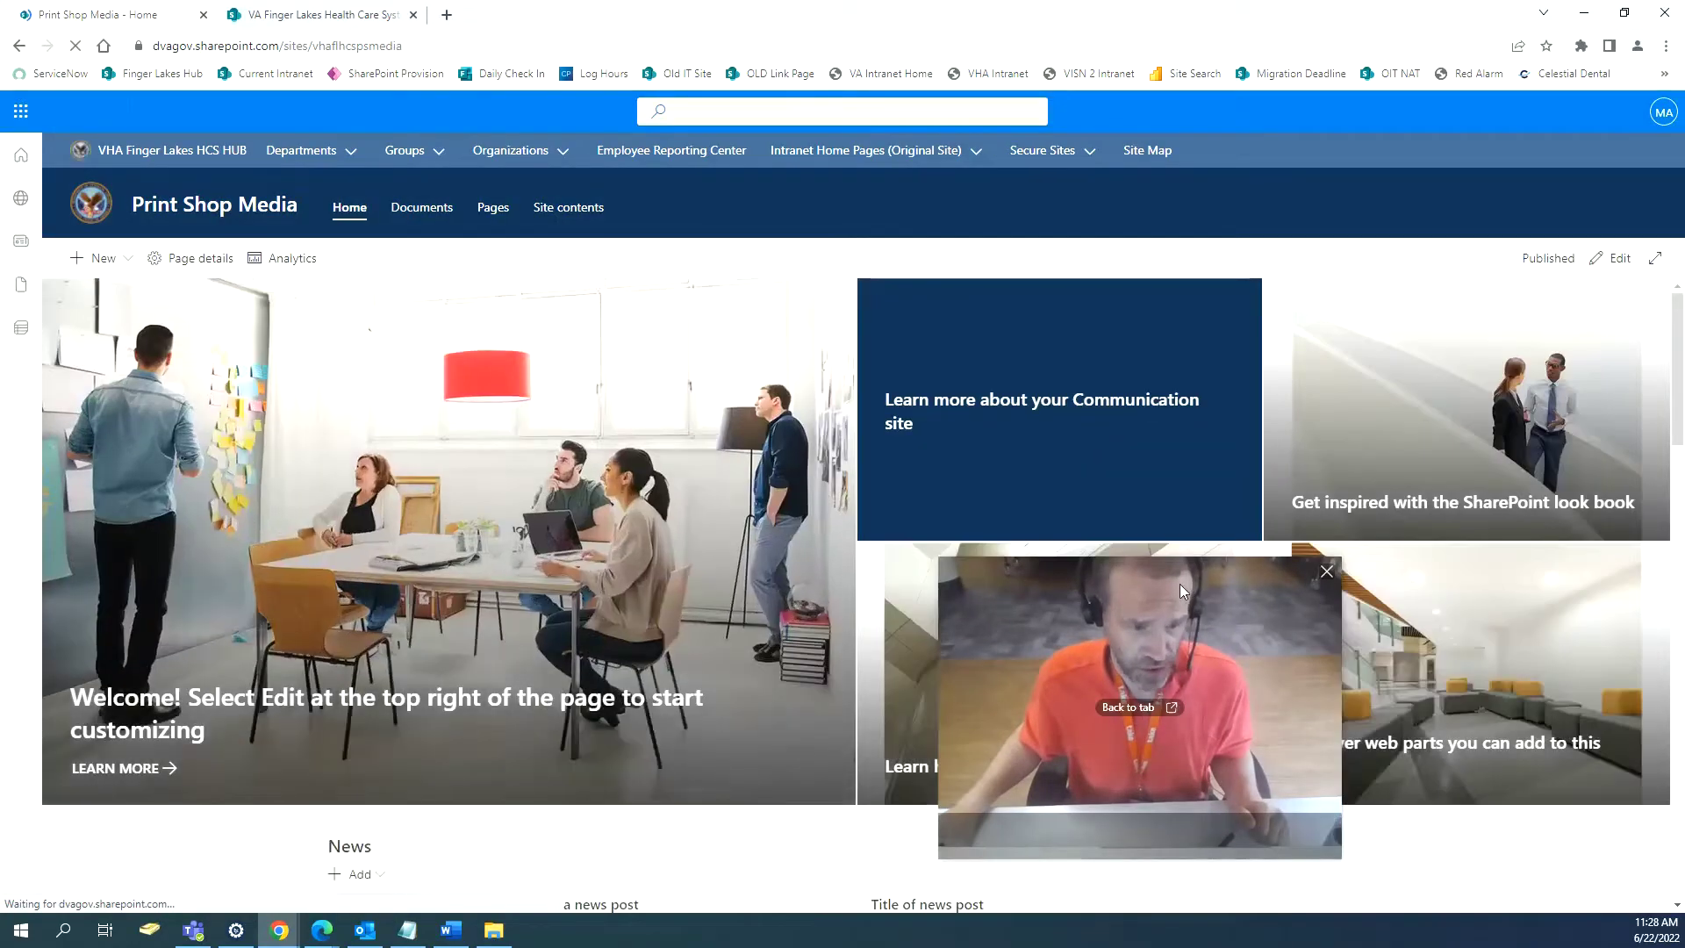
Check BVAC Document Library from the hub's Groups menu, then return to Print Shop Media.
{"action": "left_click_drag", "start_coordinate": [1179, 582], "coordinate": [1465, 591]}
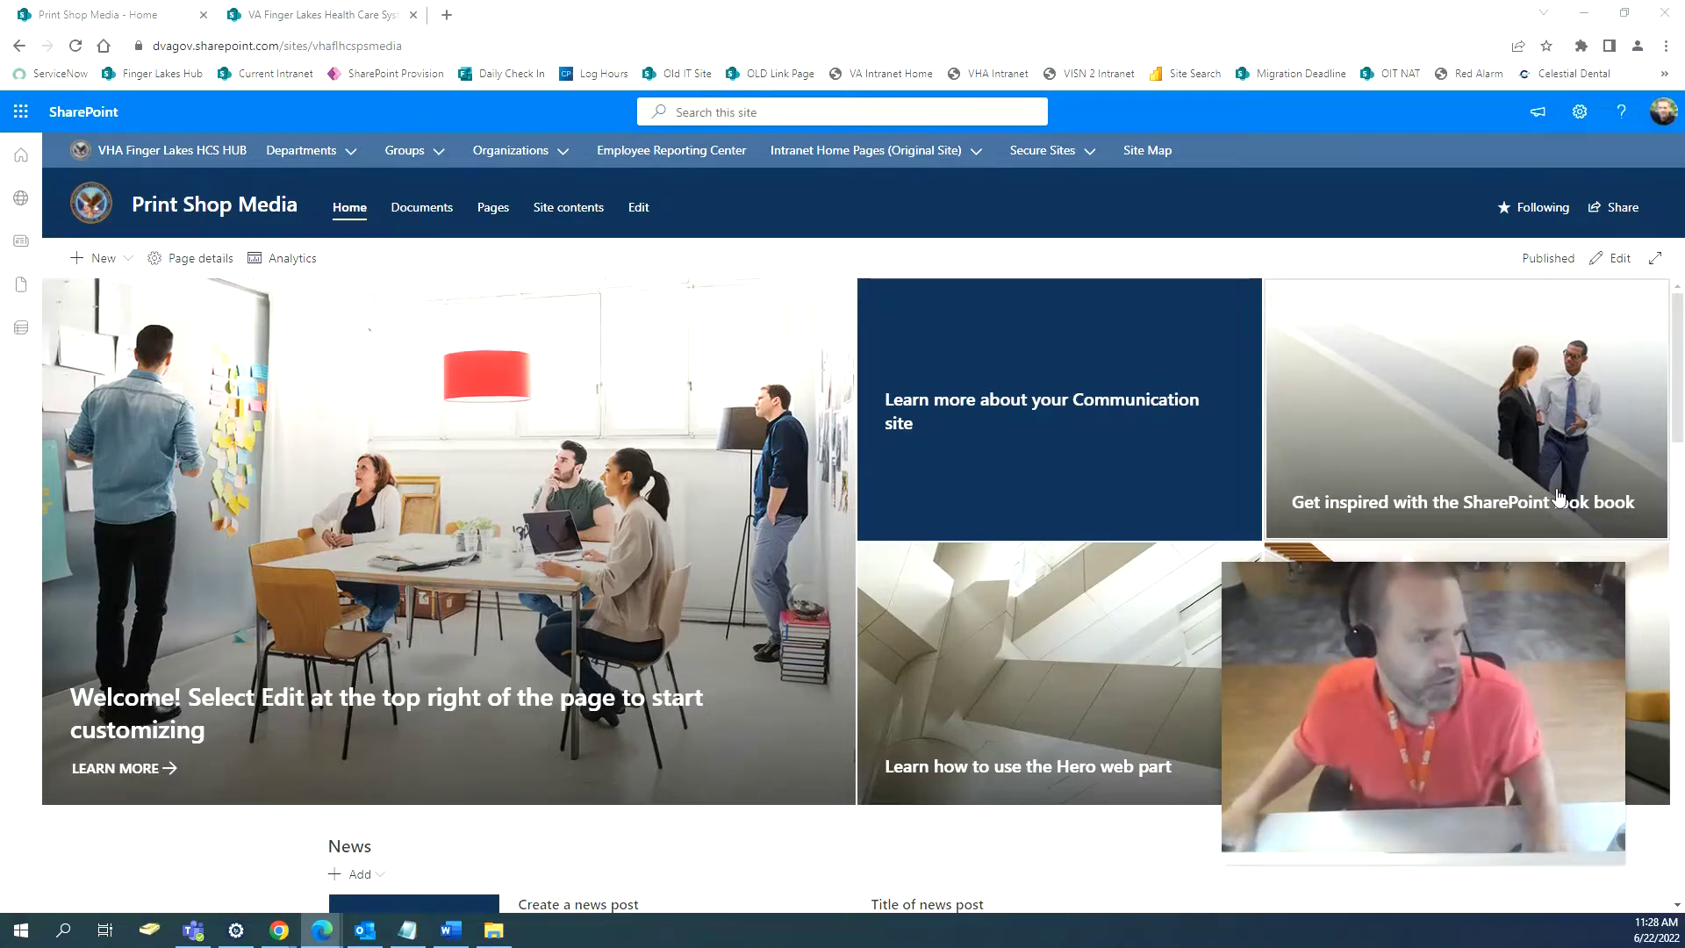
{"action": "left_click", "coordinate": [279, 16]}
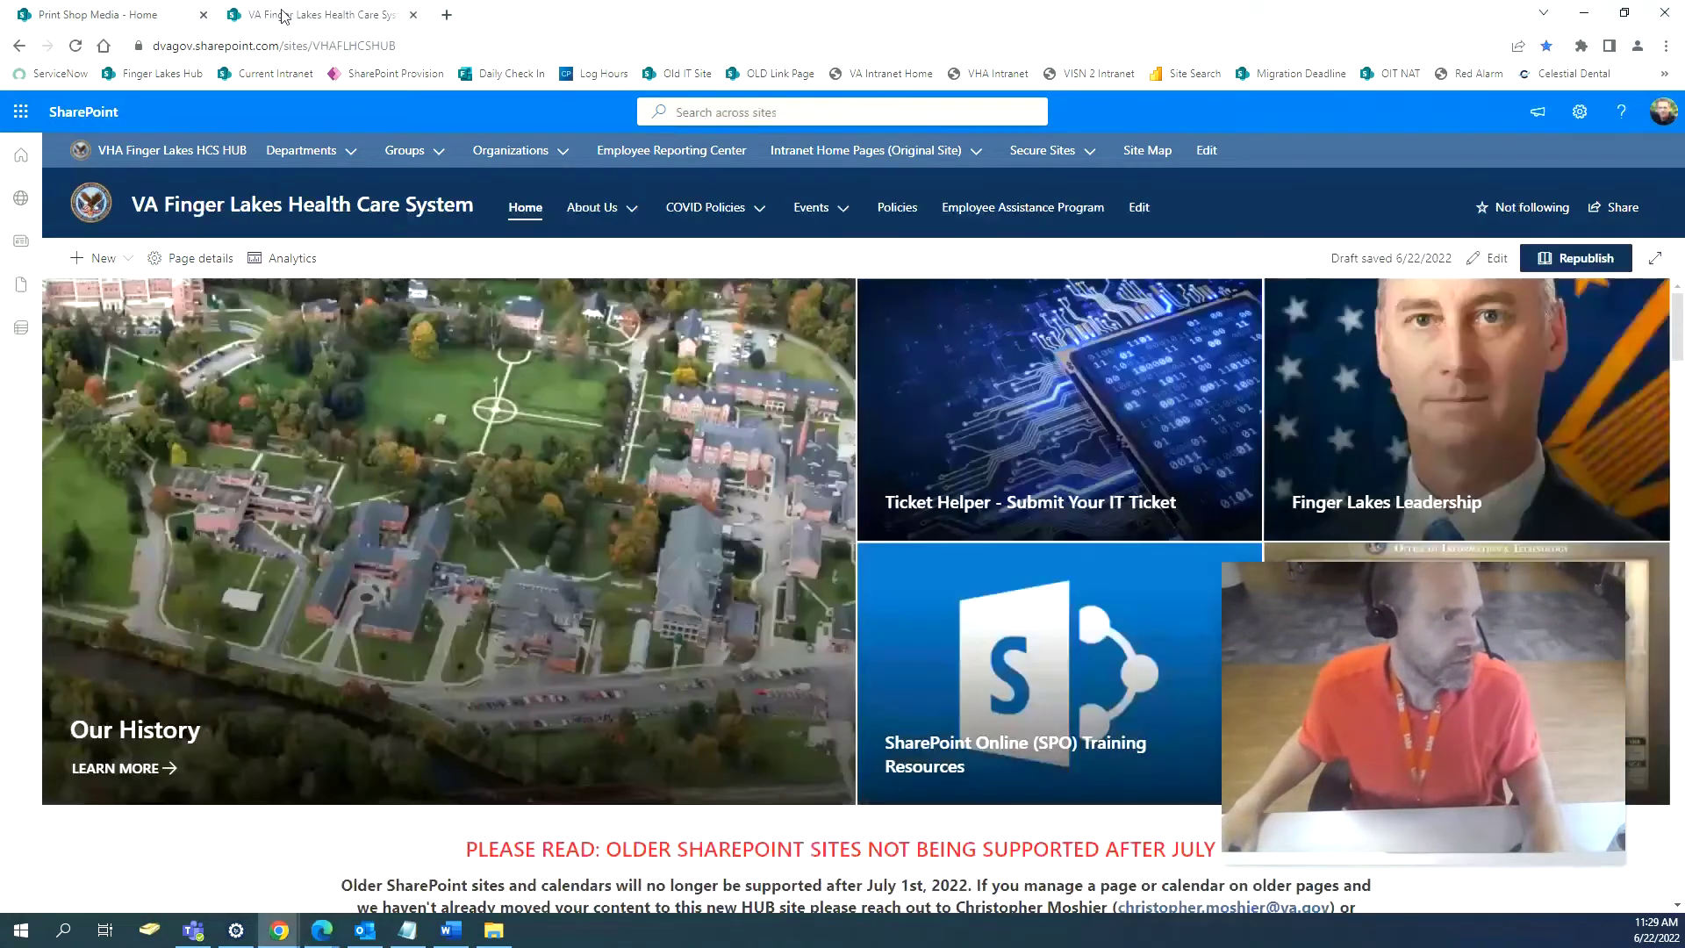
{"action": "mouse_move", "coordinate": [415, 158]}
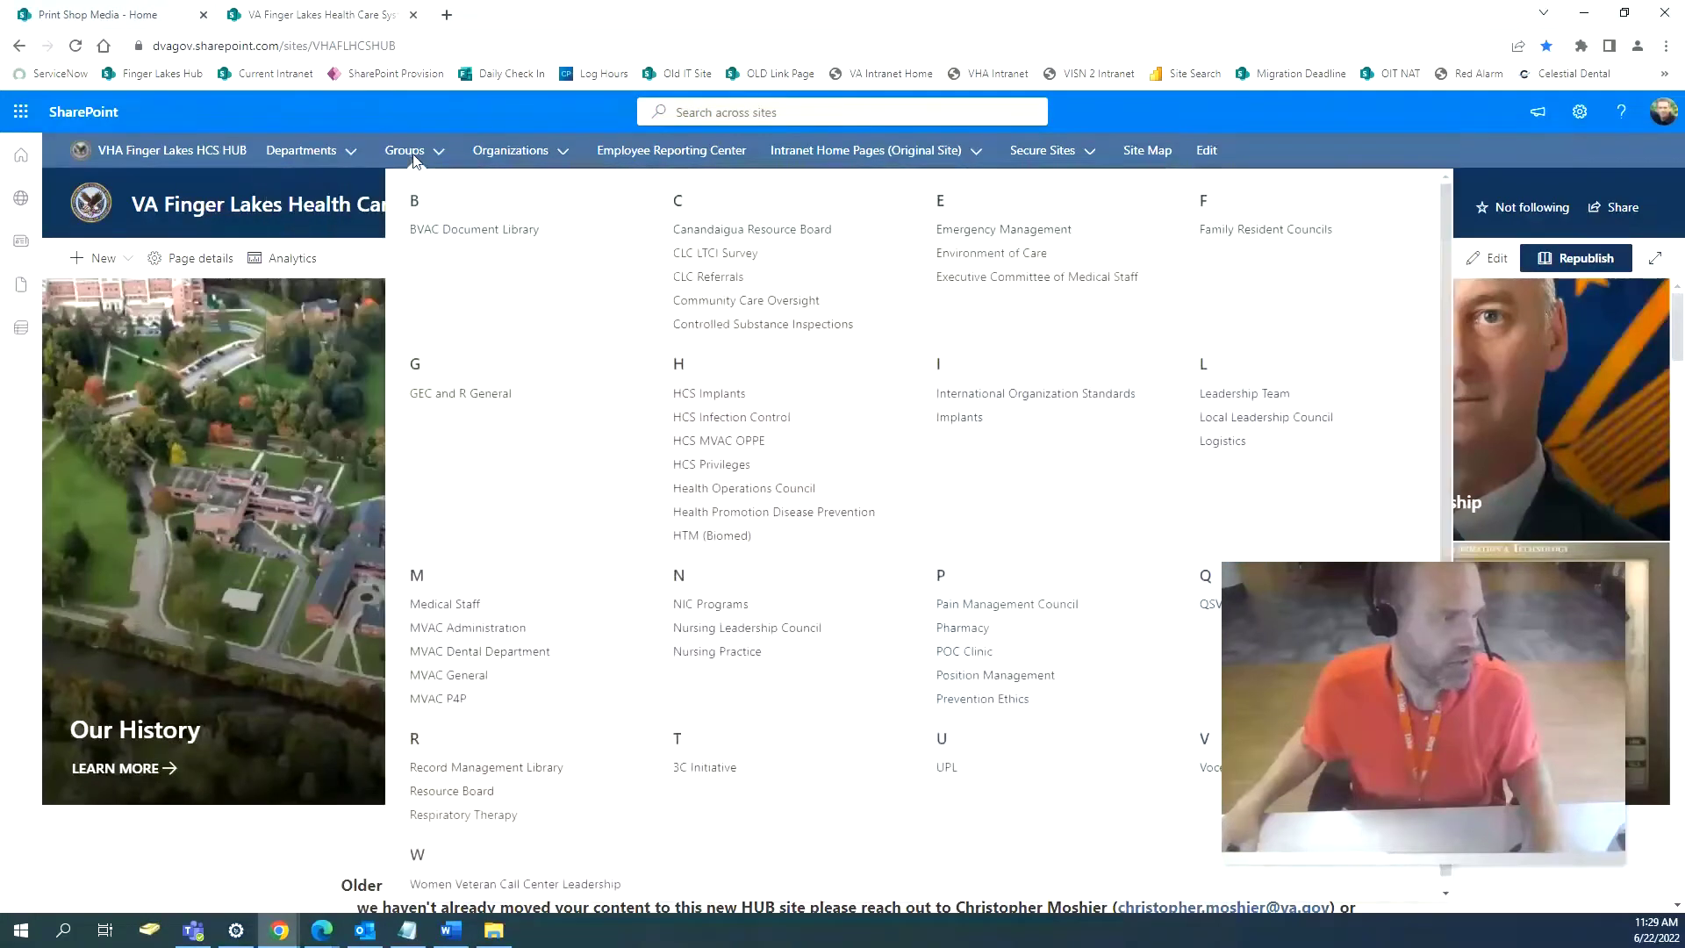
{"action": "left_click", "coordinate": [447, 230]}
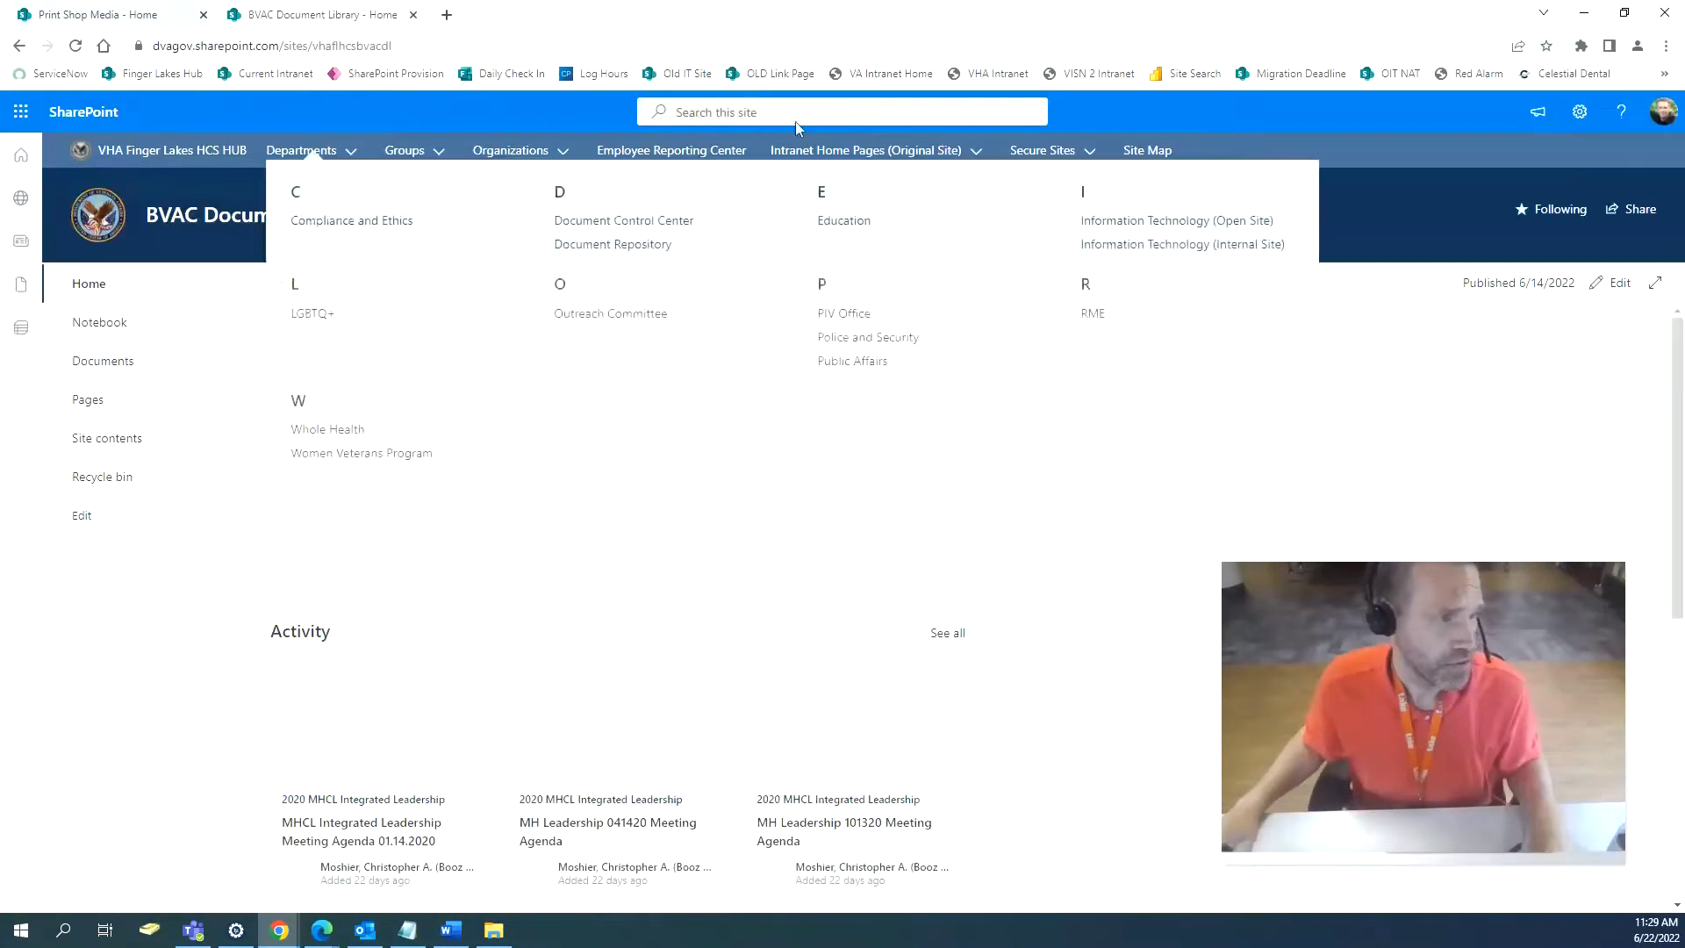
{"action": "left_click", "coordinate": [18, 47]}
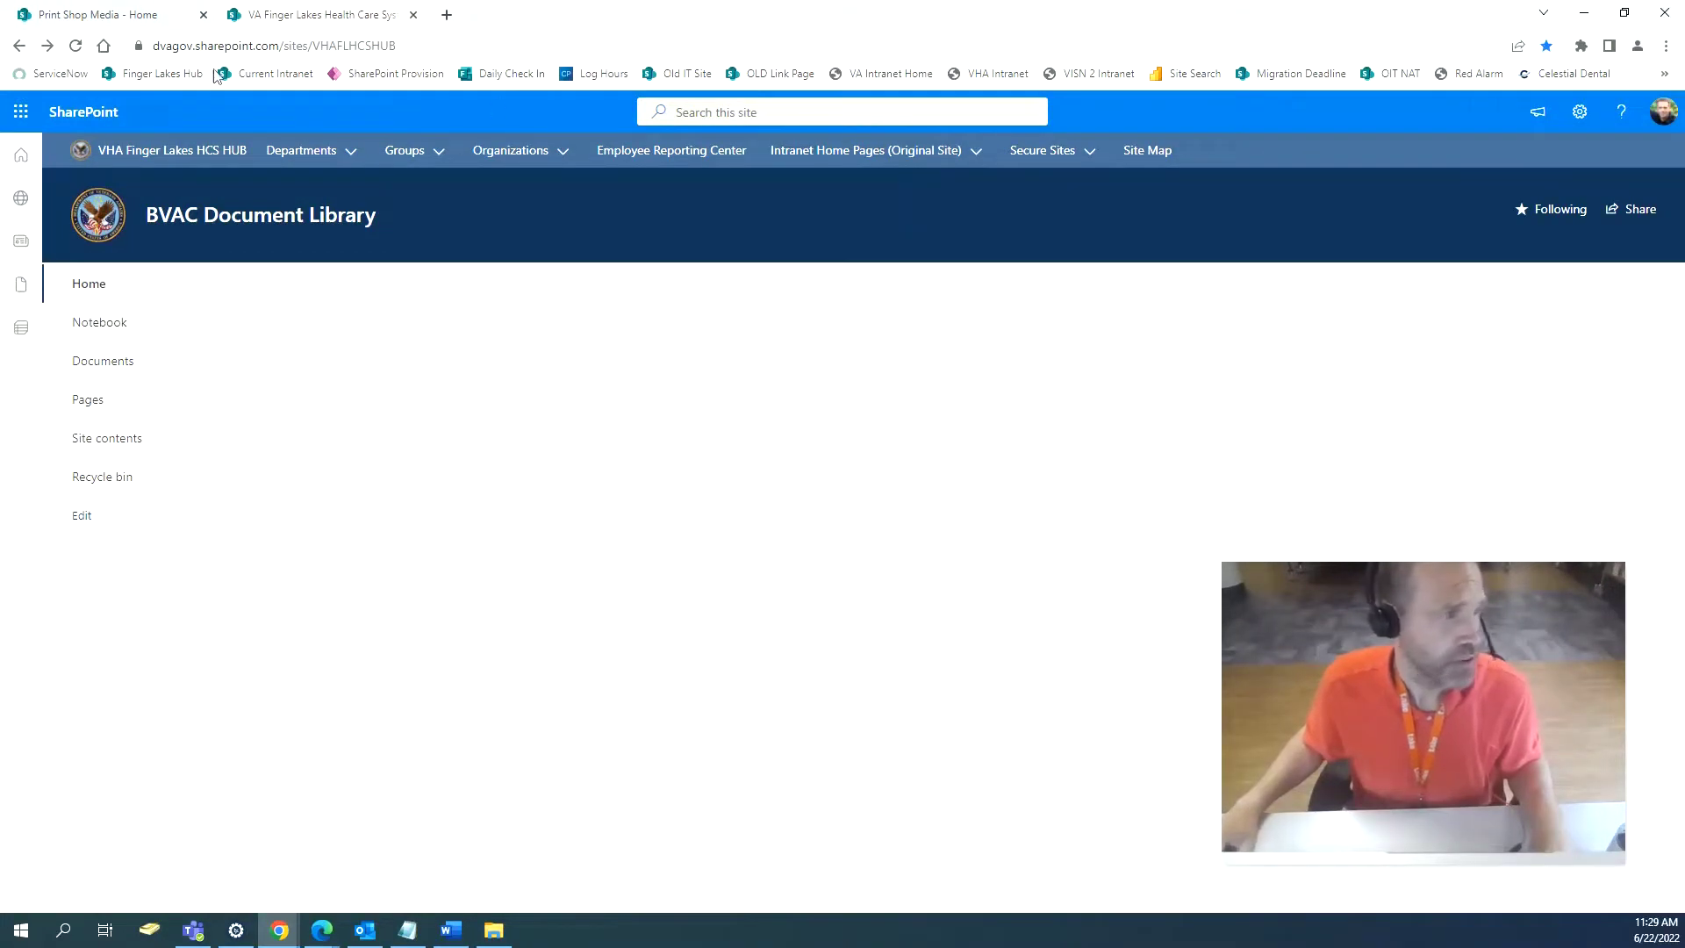
{"action": "left_click", "coordinate": [118, 15]}
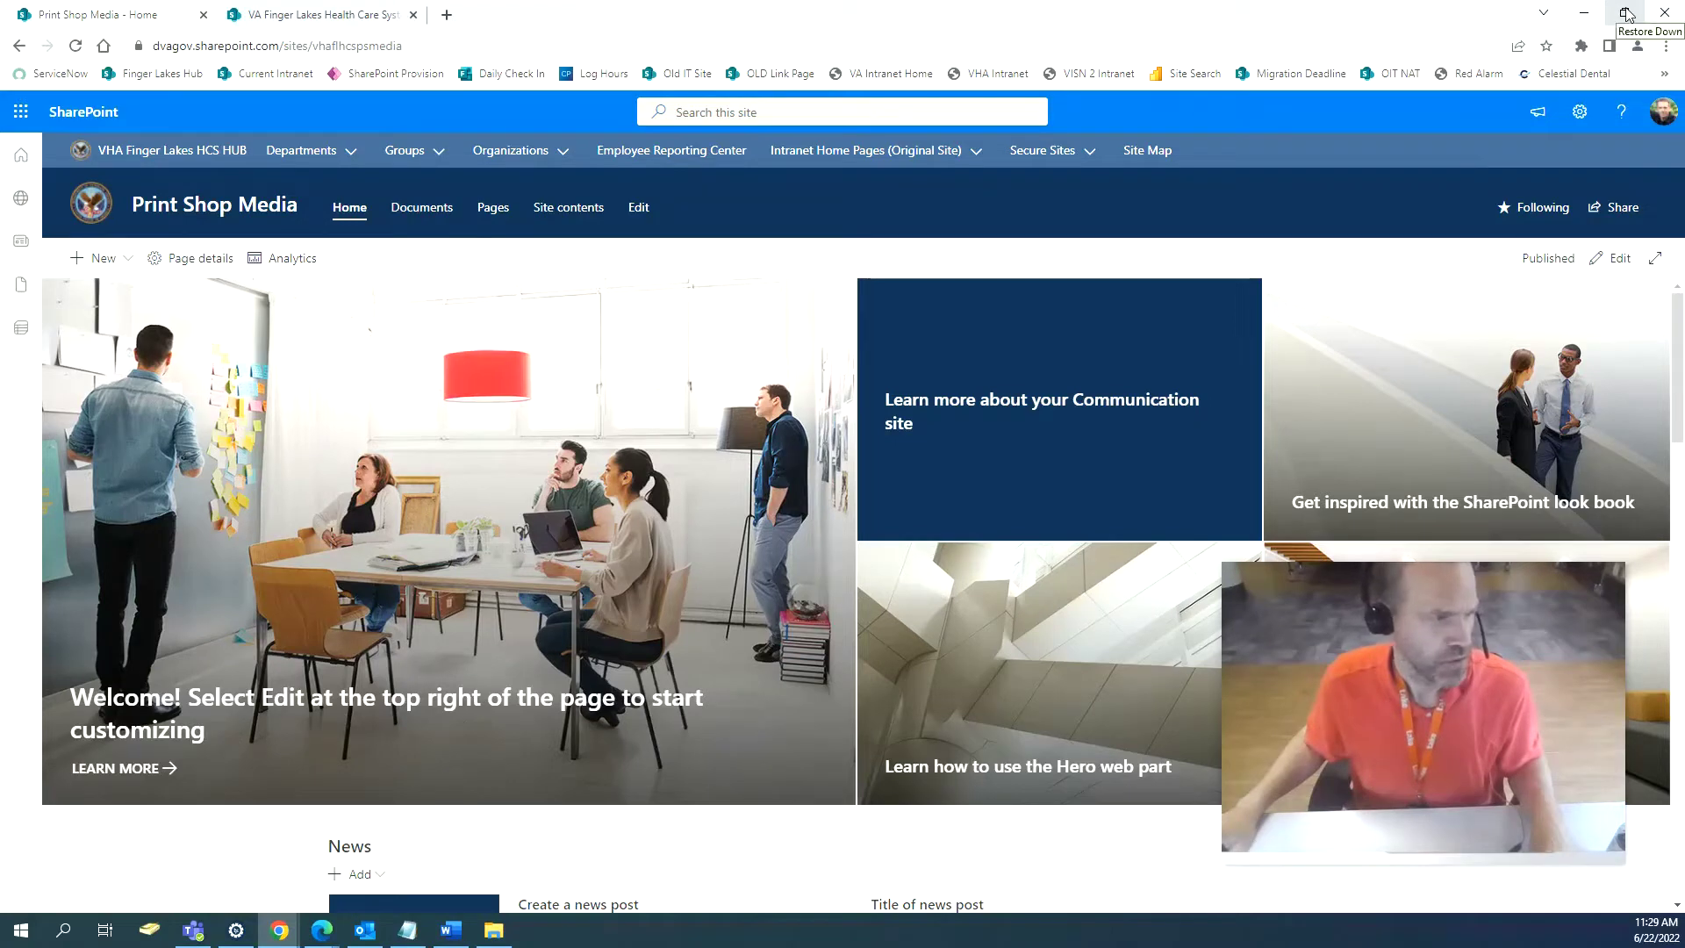
Restore the window to the right half and open Print Shop Media's Site contents beside Bath Media's.
{"action": "left_click", "coordinate": [301, 150]}
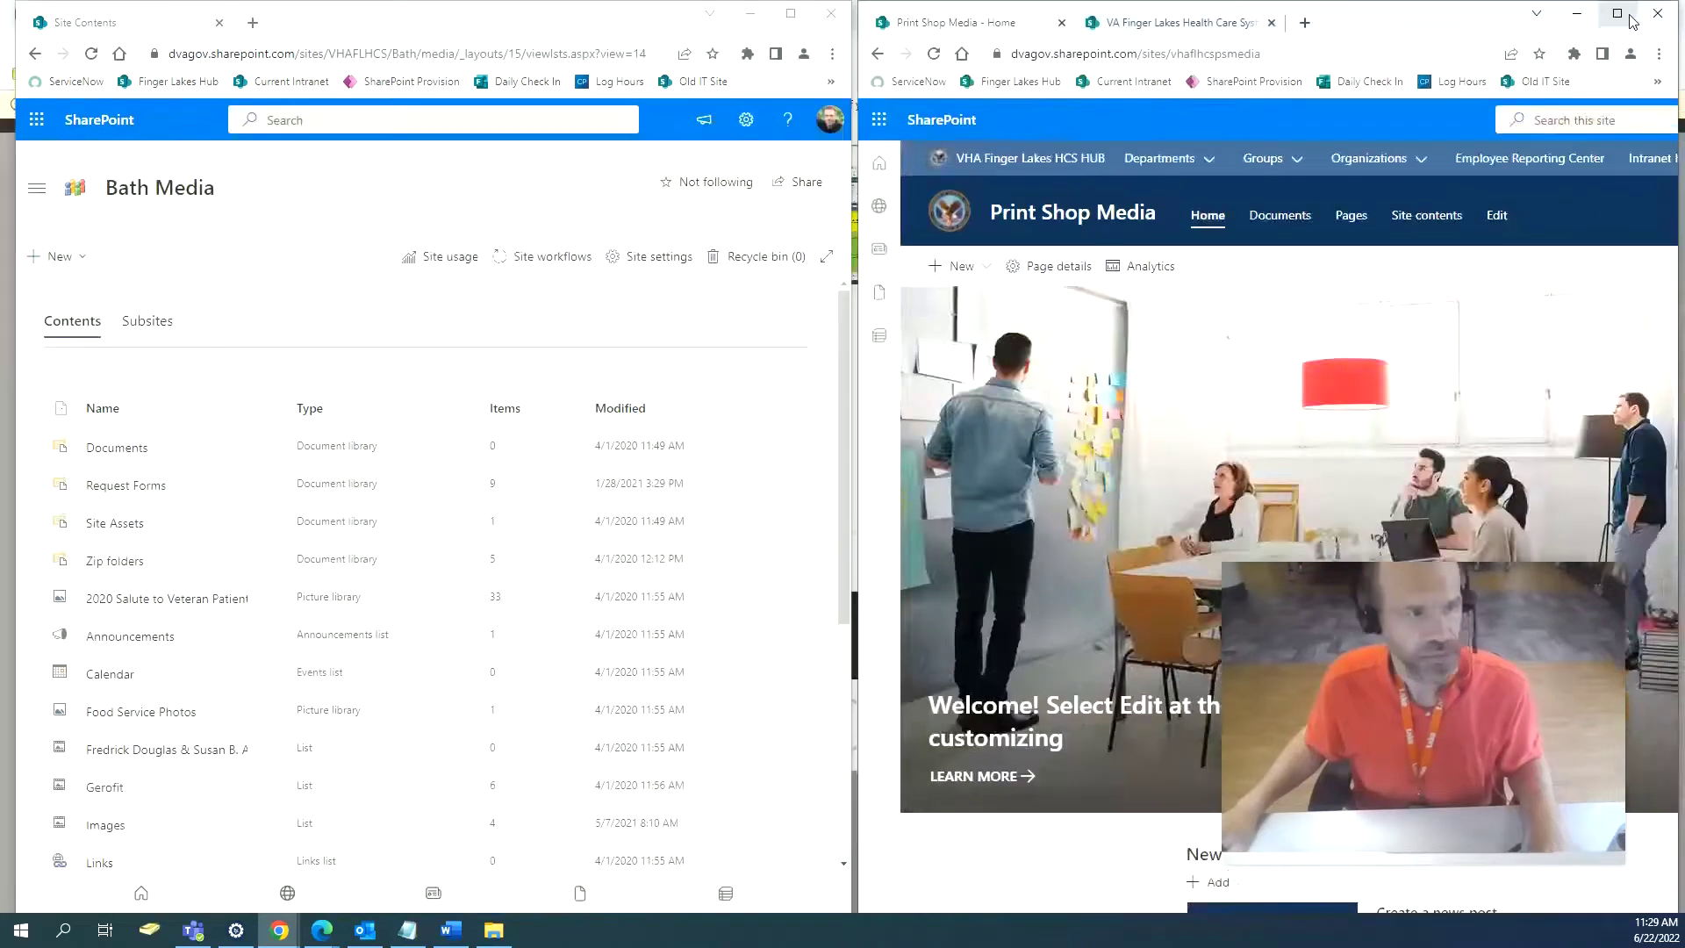
{"action": "left_click", "coordinate": [1624, 13]}
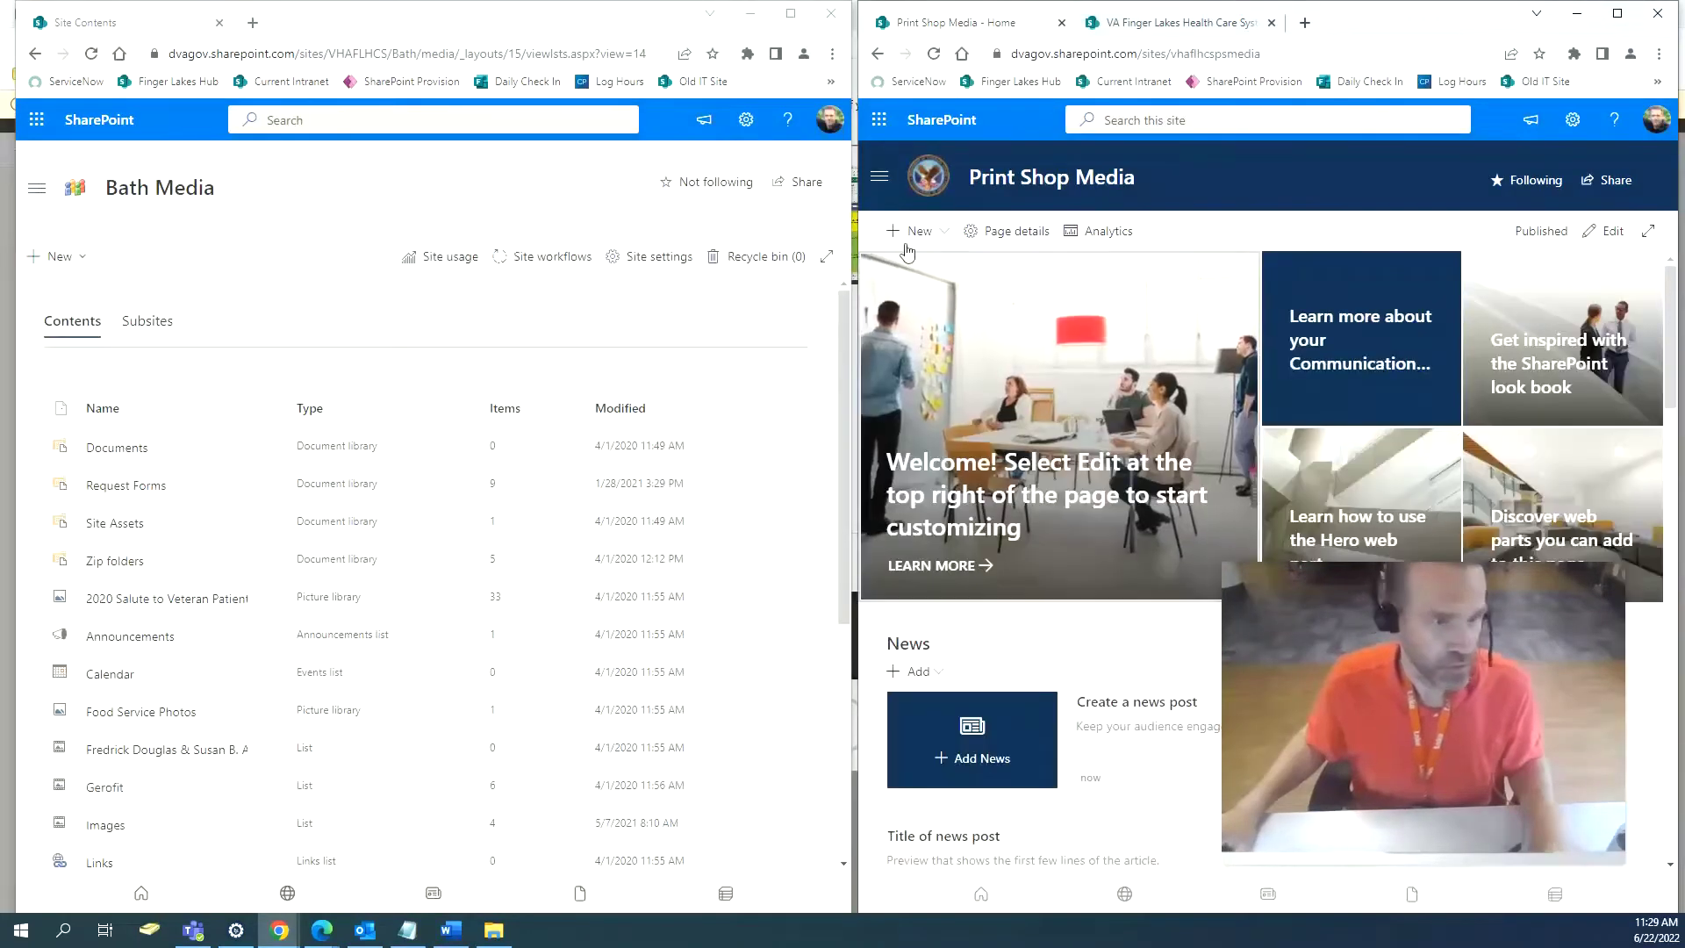
{"action": "left_click", "coordinate": [1578, 122]}
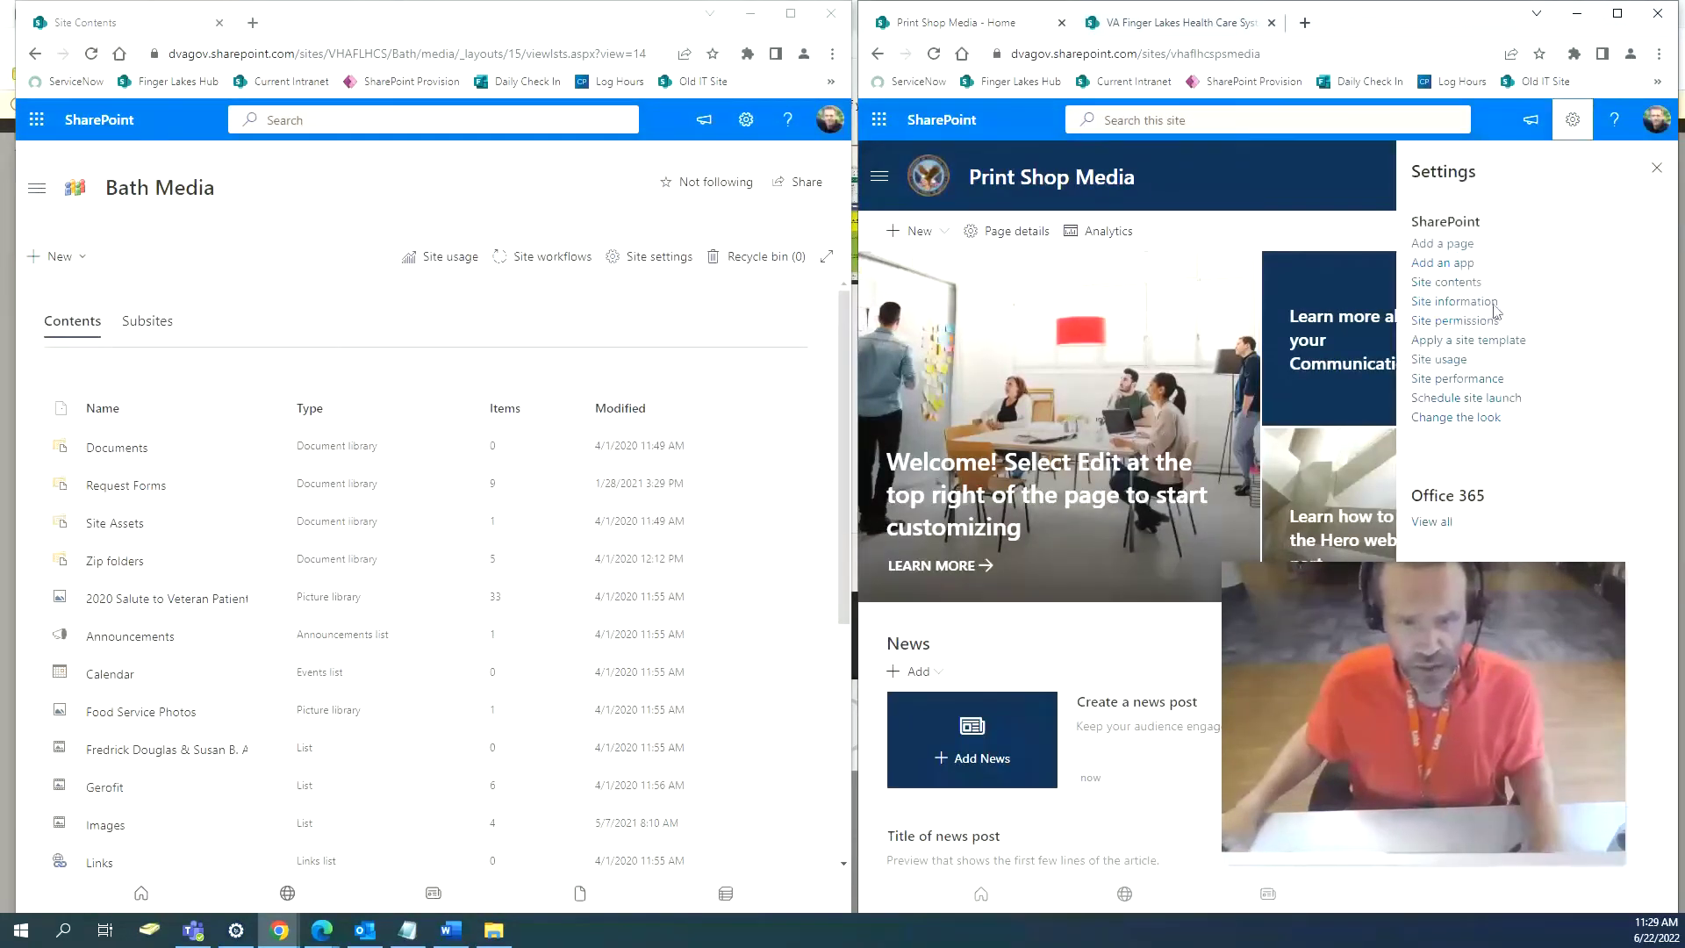
{"action": "left_click", "coordinate": [1464, 284]}
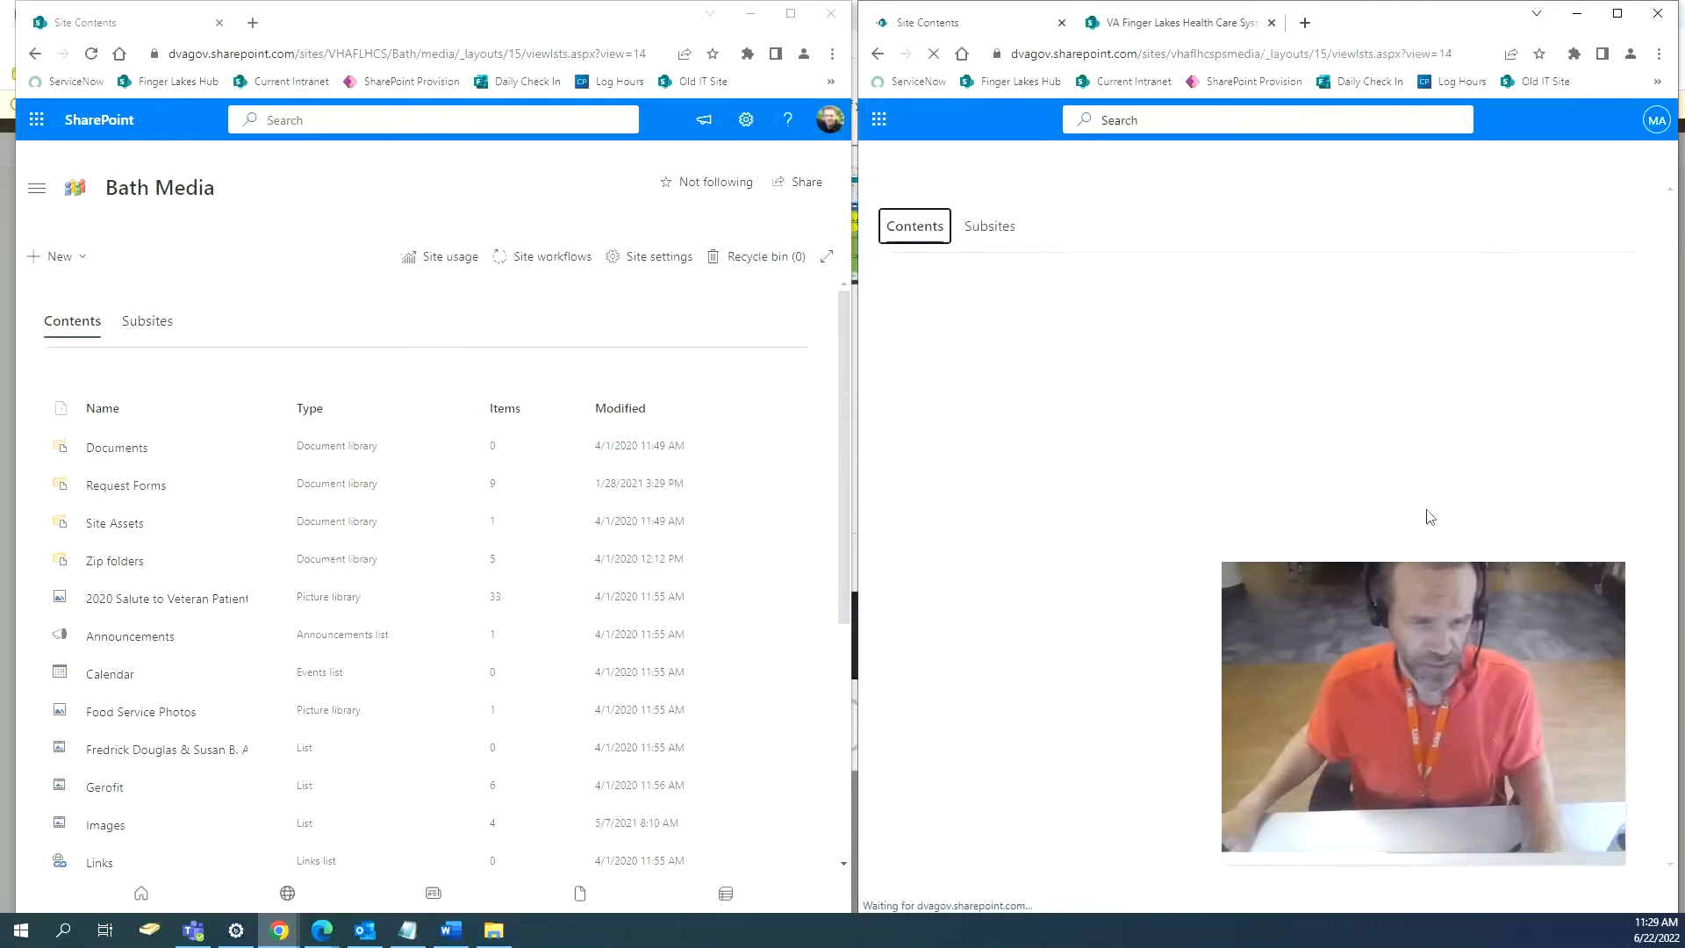
{"action": "left_click_drag", "start_coordinate": [1423, 612], "coordinate": [528, 552]}
Create a 'Request Form' document library hidden from site navigation and go back to site contents.
{"action": "left_click", "coordinate": [917, 238]}
{"action": "left_click", "coordinate": [924, 241]}
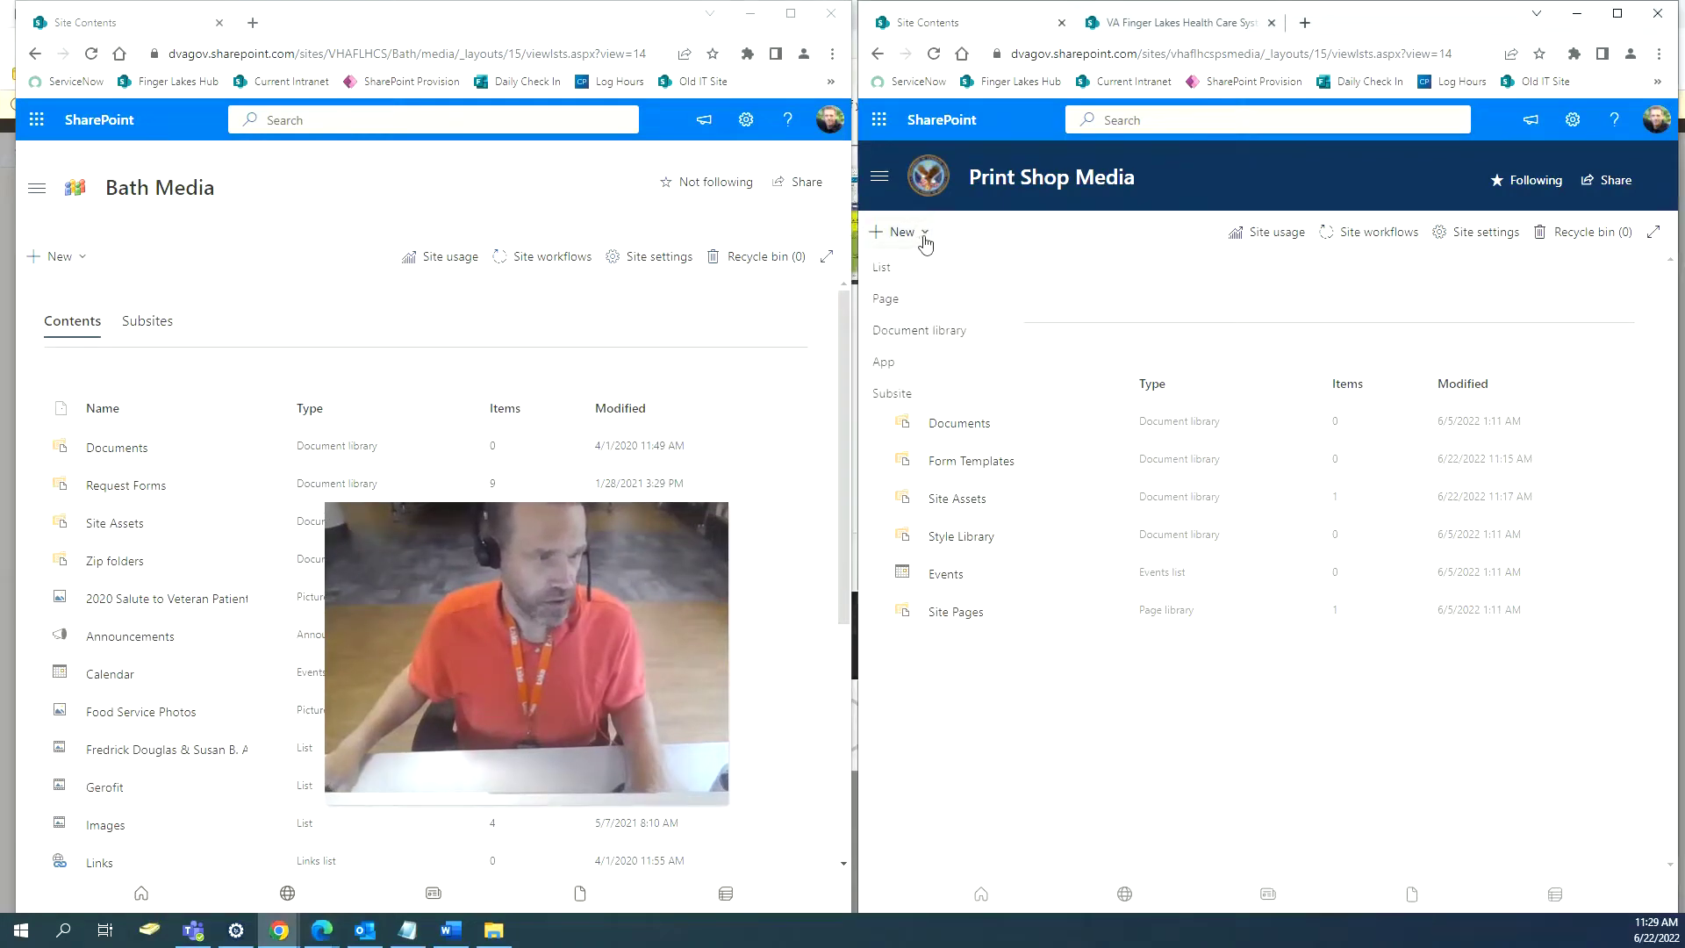
{"action": "left_click", "coordinate": [941, 330]}
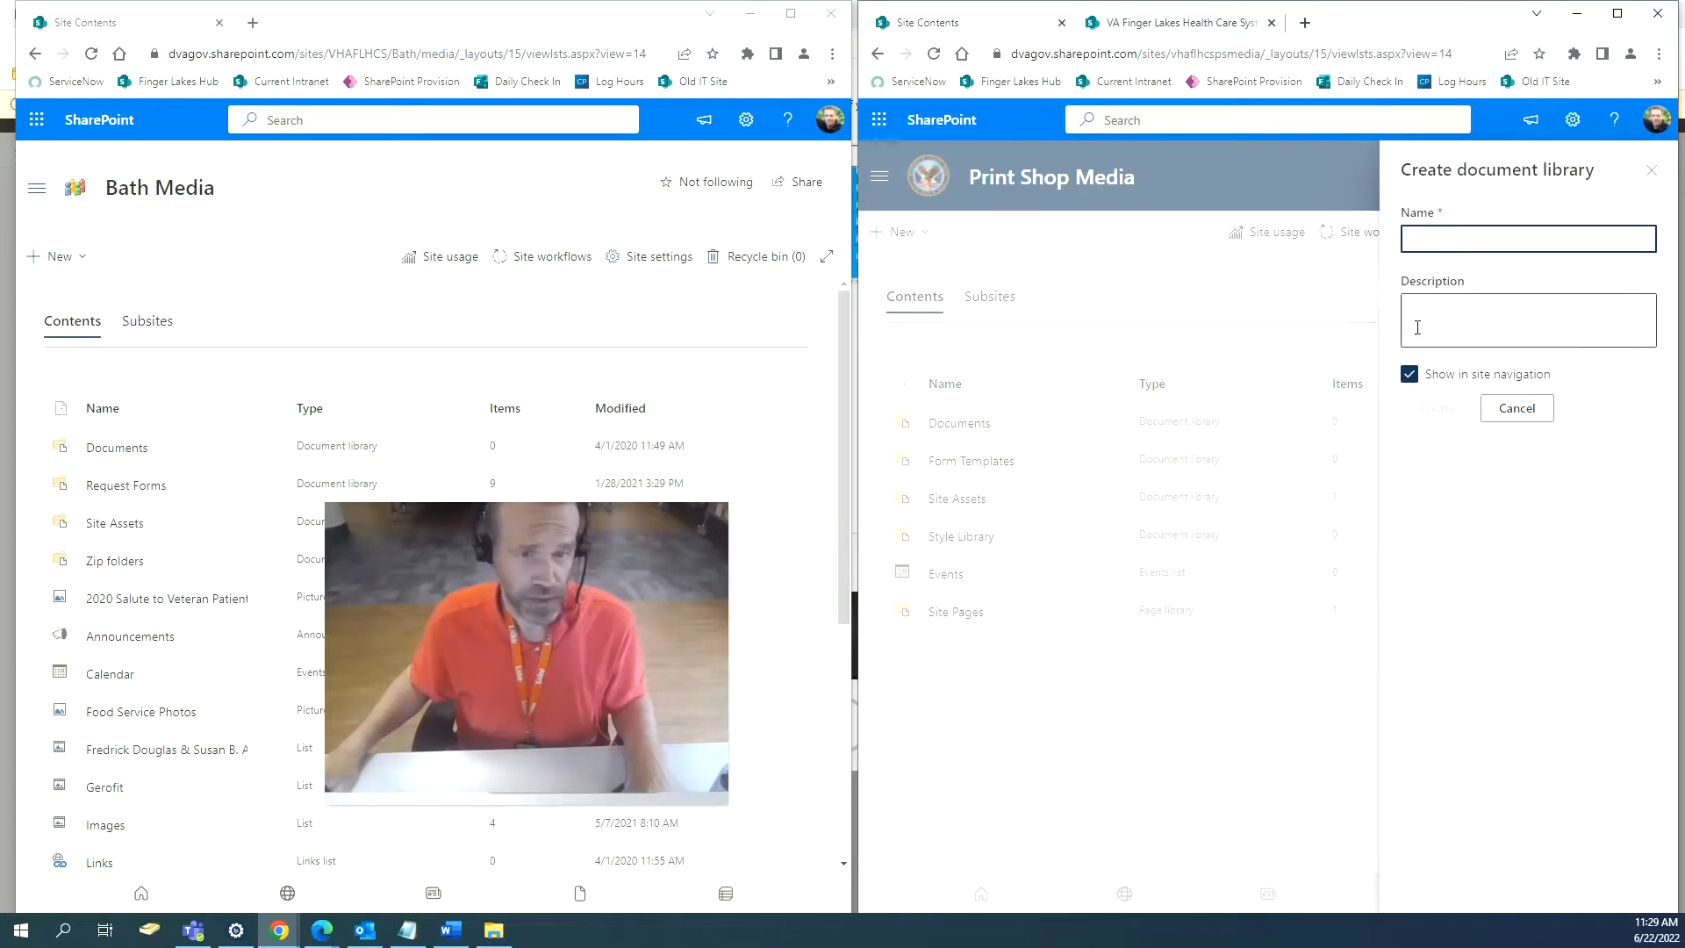
{"action": "left_click", "coordinate": [1409, 373]}
{"action": "left_click", "coordinate": [1430, 242]}
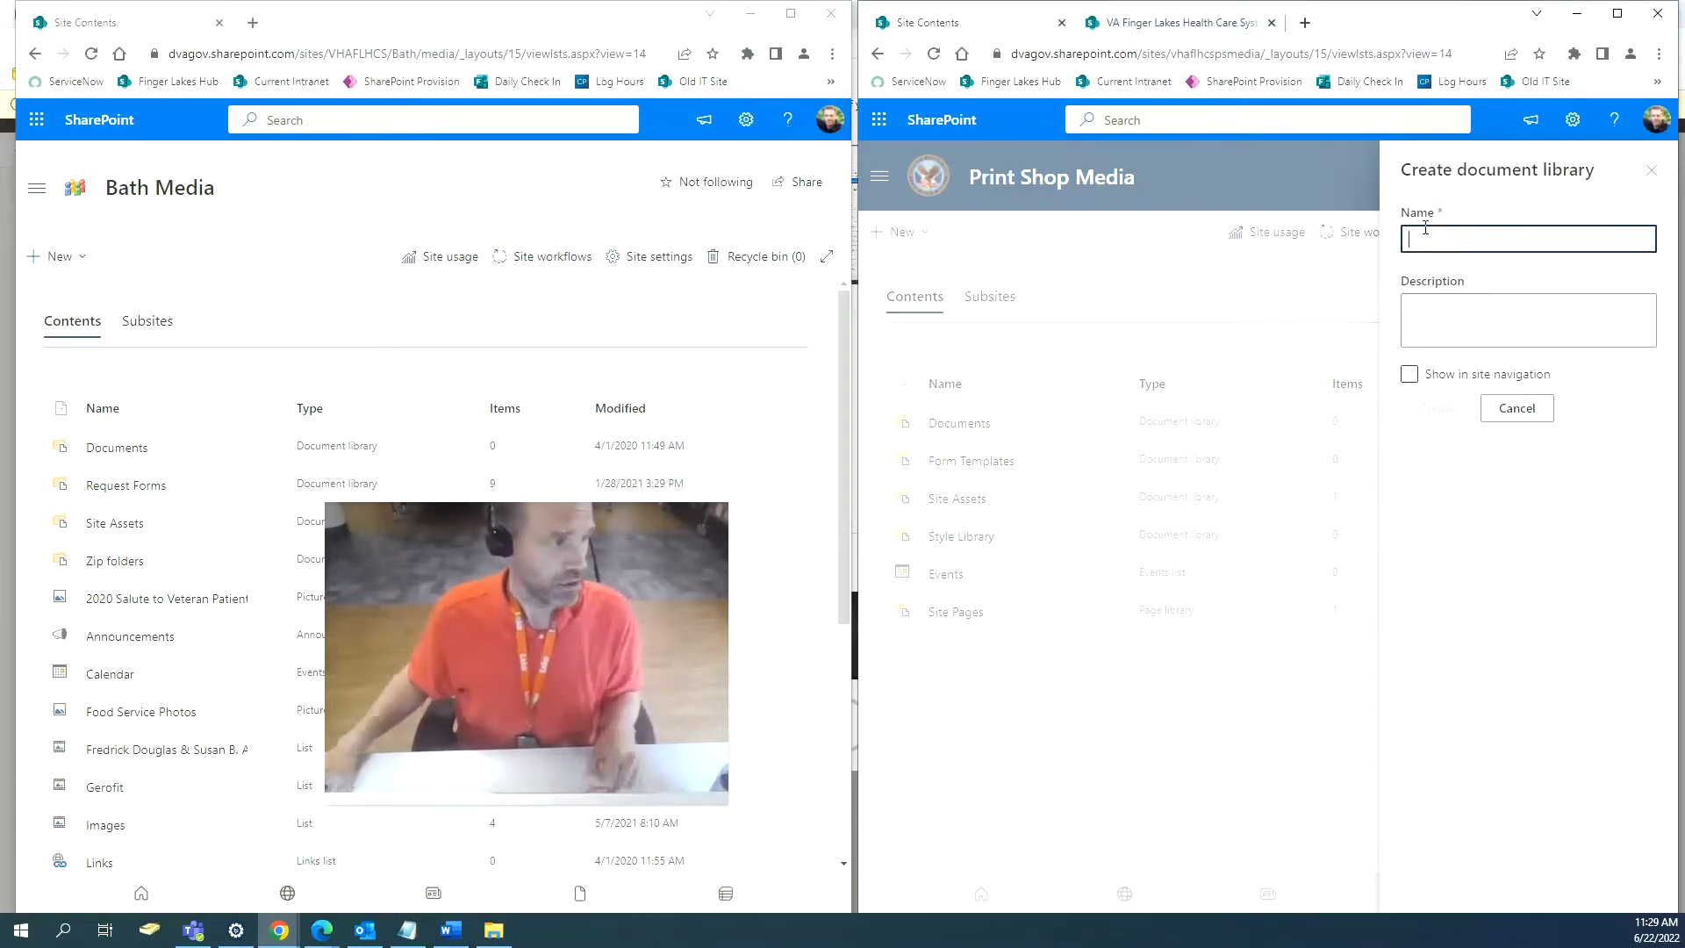
{"action": "type", "text": "Request Form"}
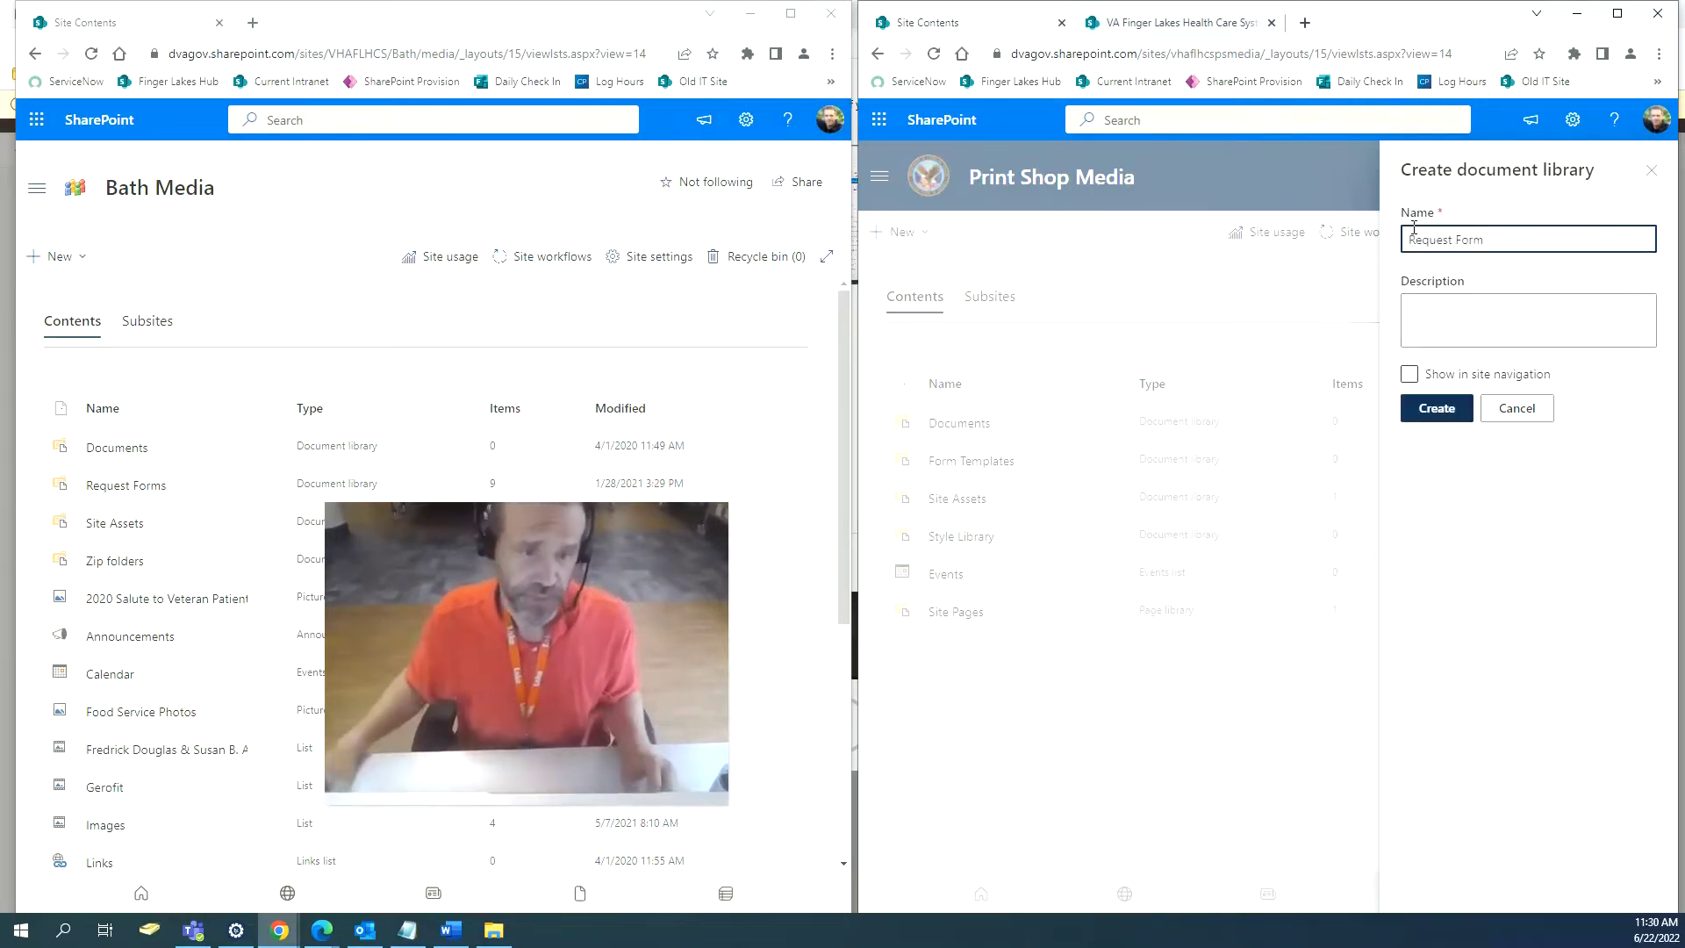
{"action": "left_click", "coordinate": [1424, 418]}
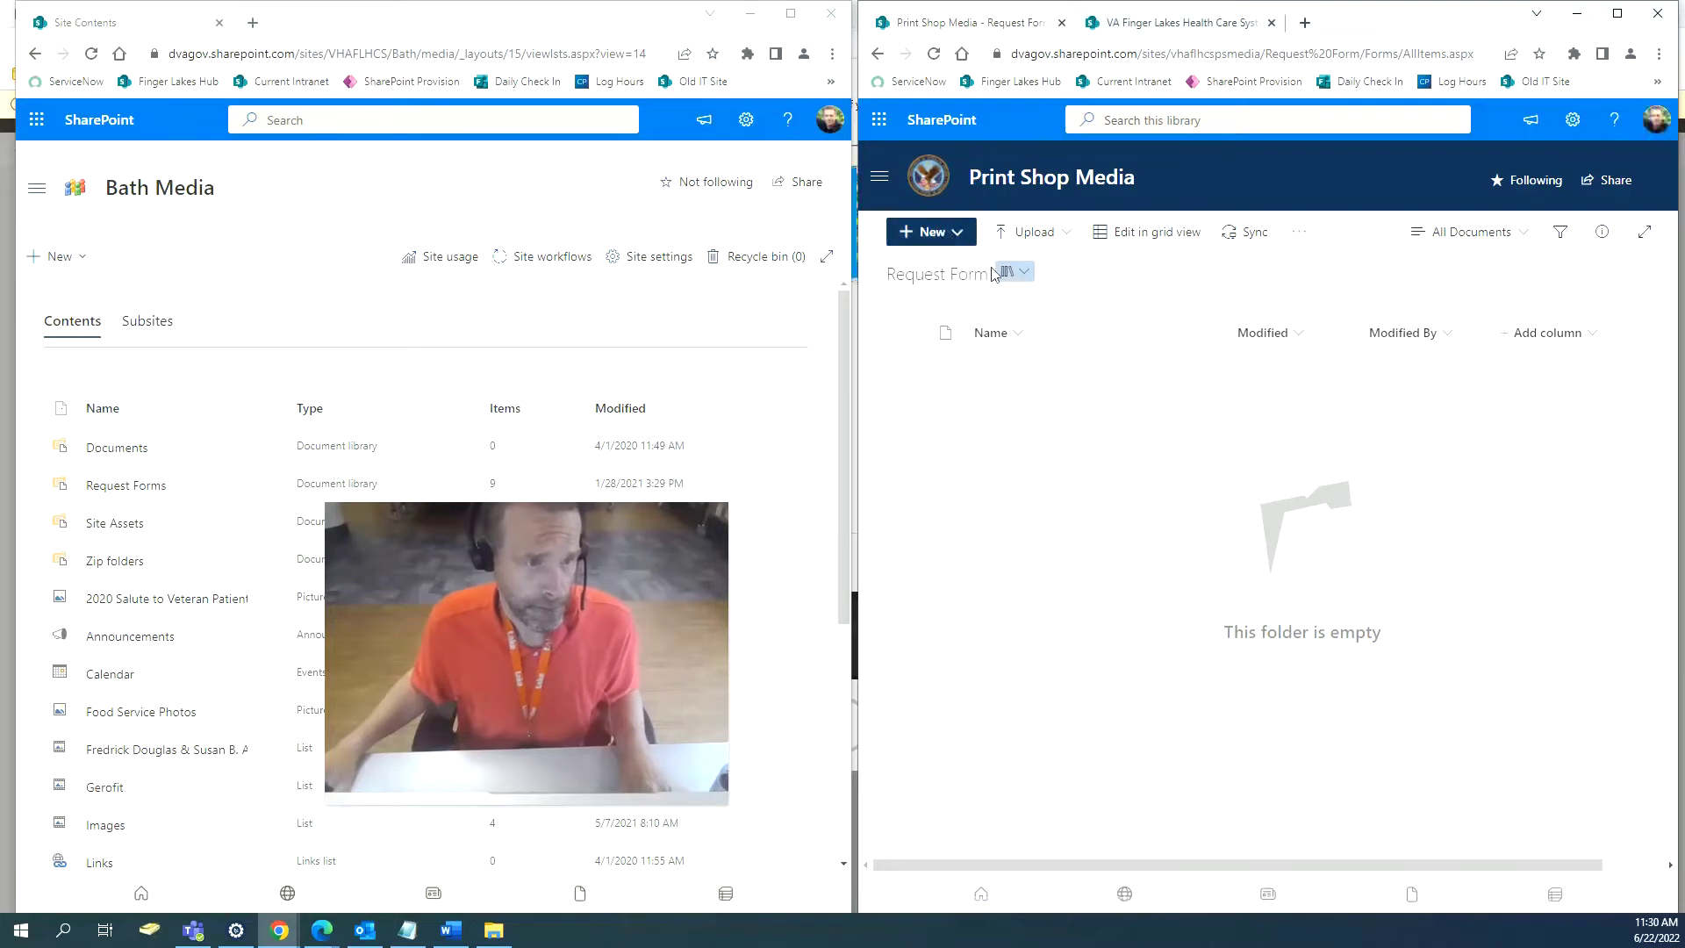
{"action": "left_click", "coordinate": [868, 56]}
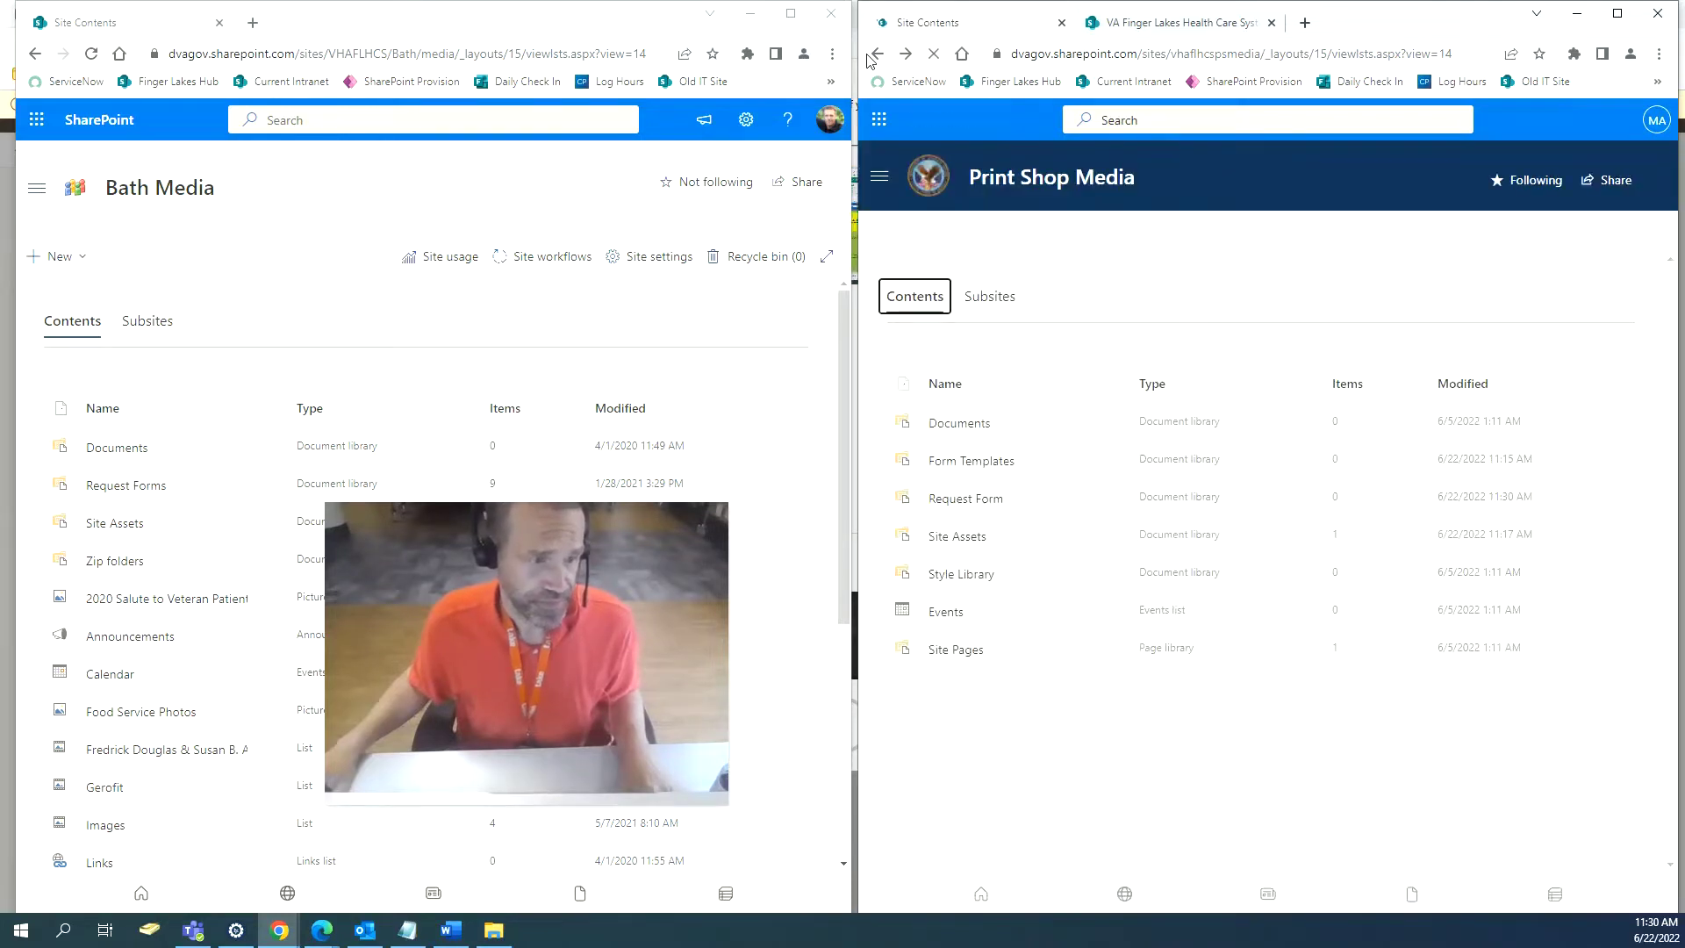
Reload Print Shop Media's site contents, then open Bath Media's Request Forms library of nine forms.
{"action": "left_click", "coordinate": [934, 60]}
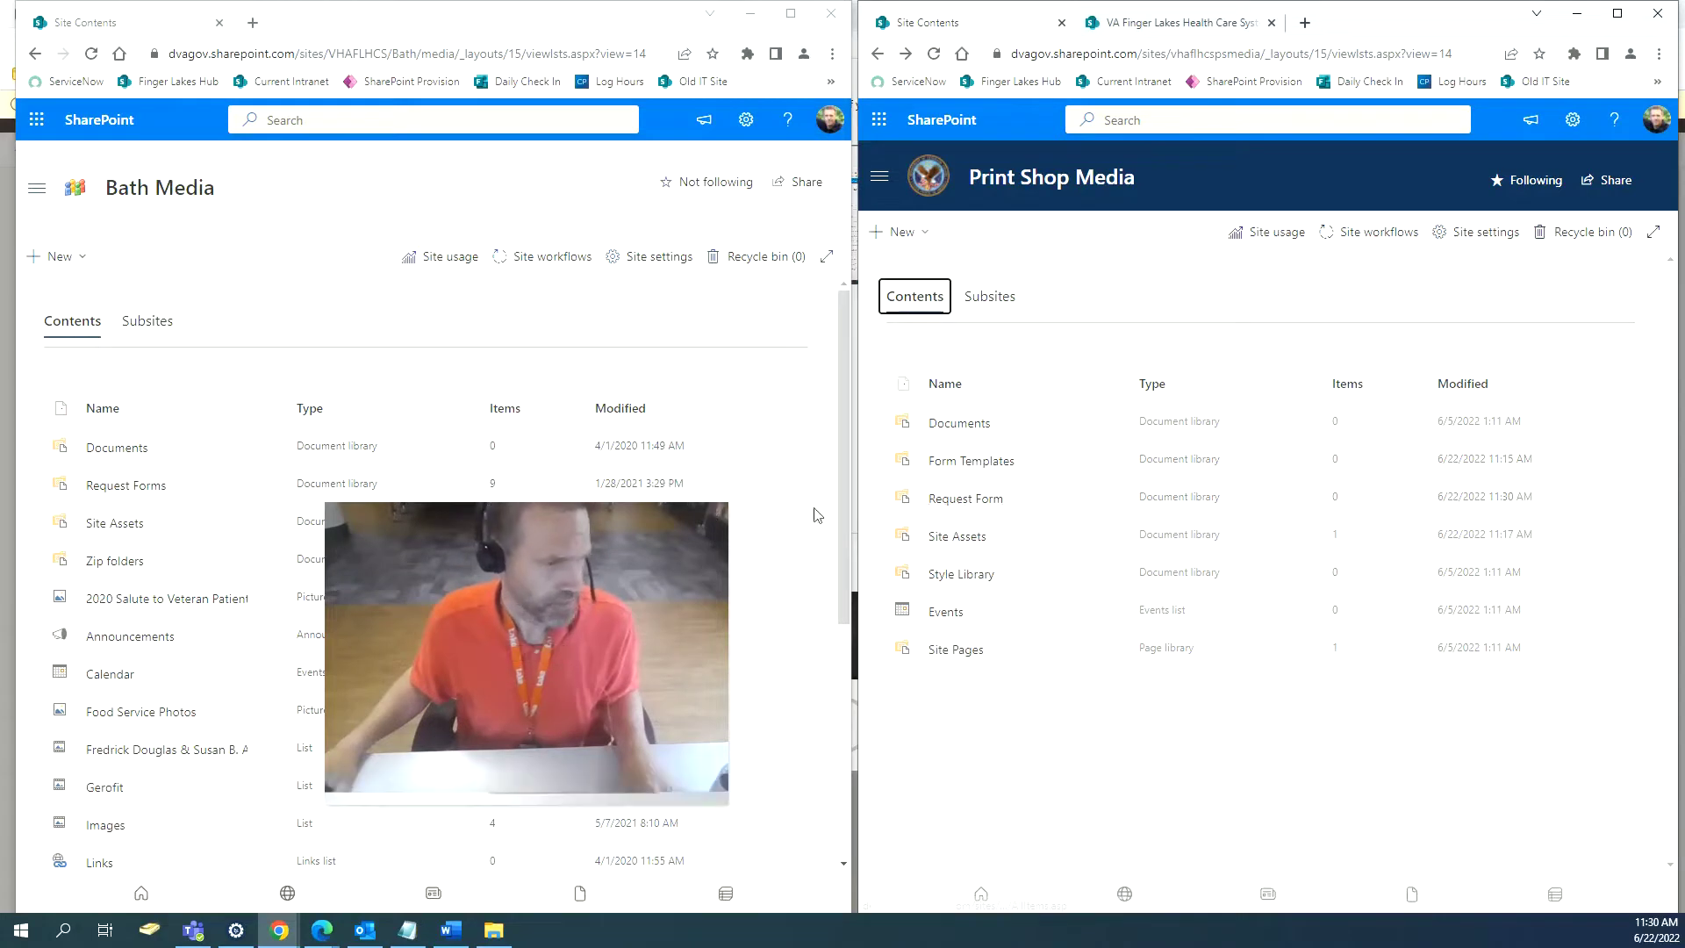
{"action": "left_click_drag", "start_coordinate": [552, 532], "coordinate": [1189, 551]}
{"action": "left_click", "coordinate": [123, 487]}
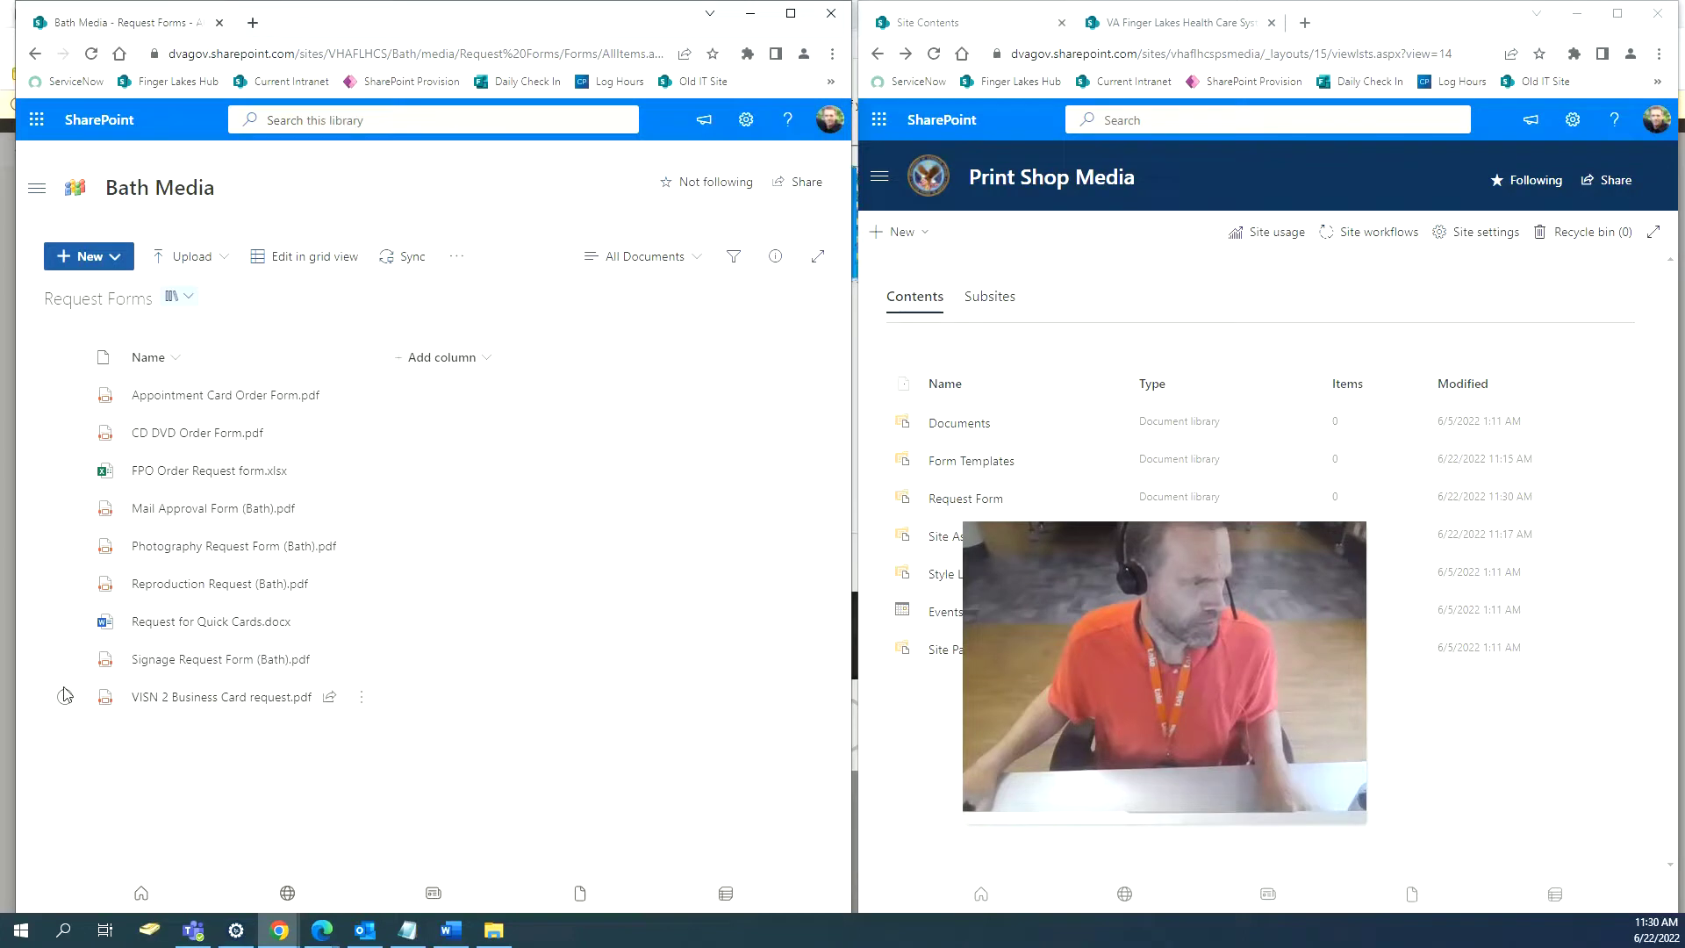
Copy all nine selected Bath Media request forms into Print Shop Media's Request Form library.
{"action": "left_click", "coordinate": [65, 358]}
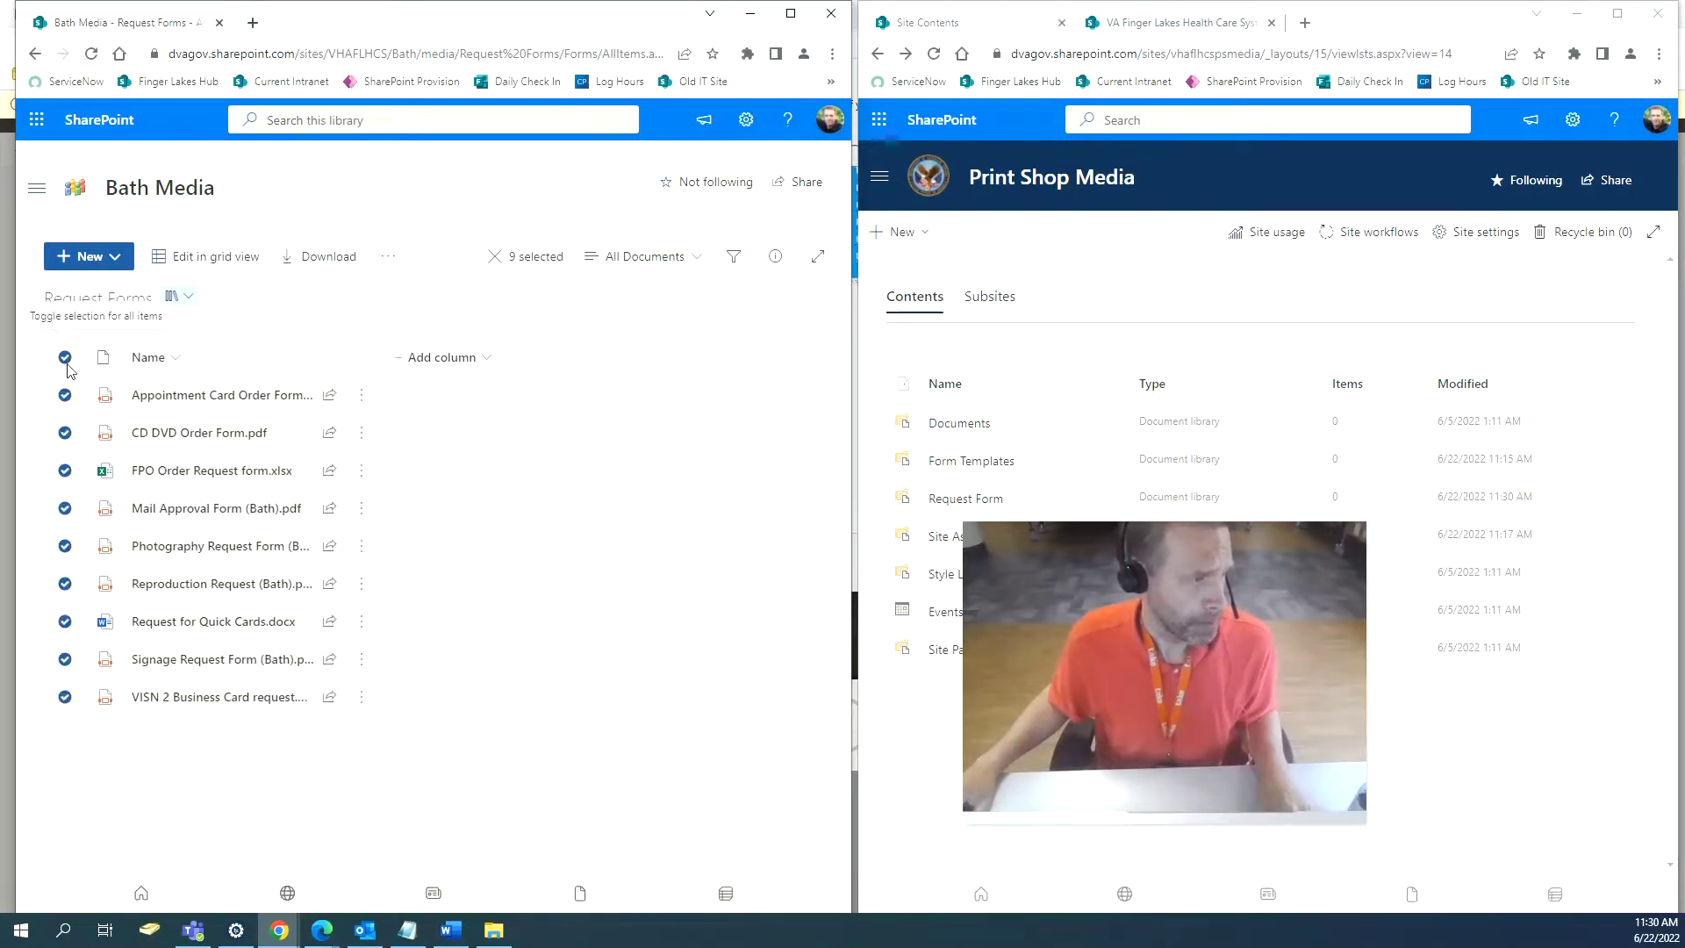
{"action": "left_click", "coordinate": [389, 258]}
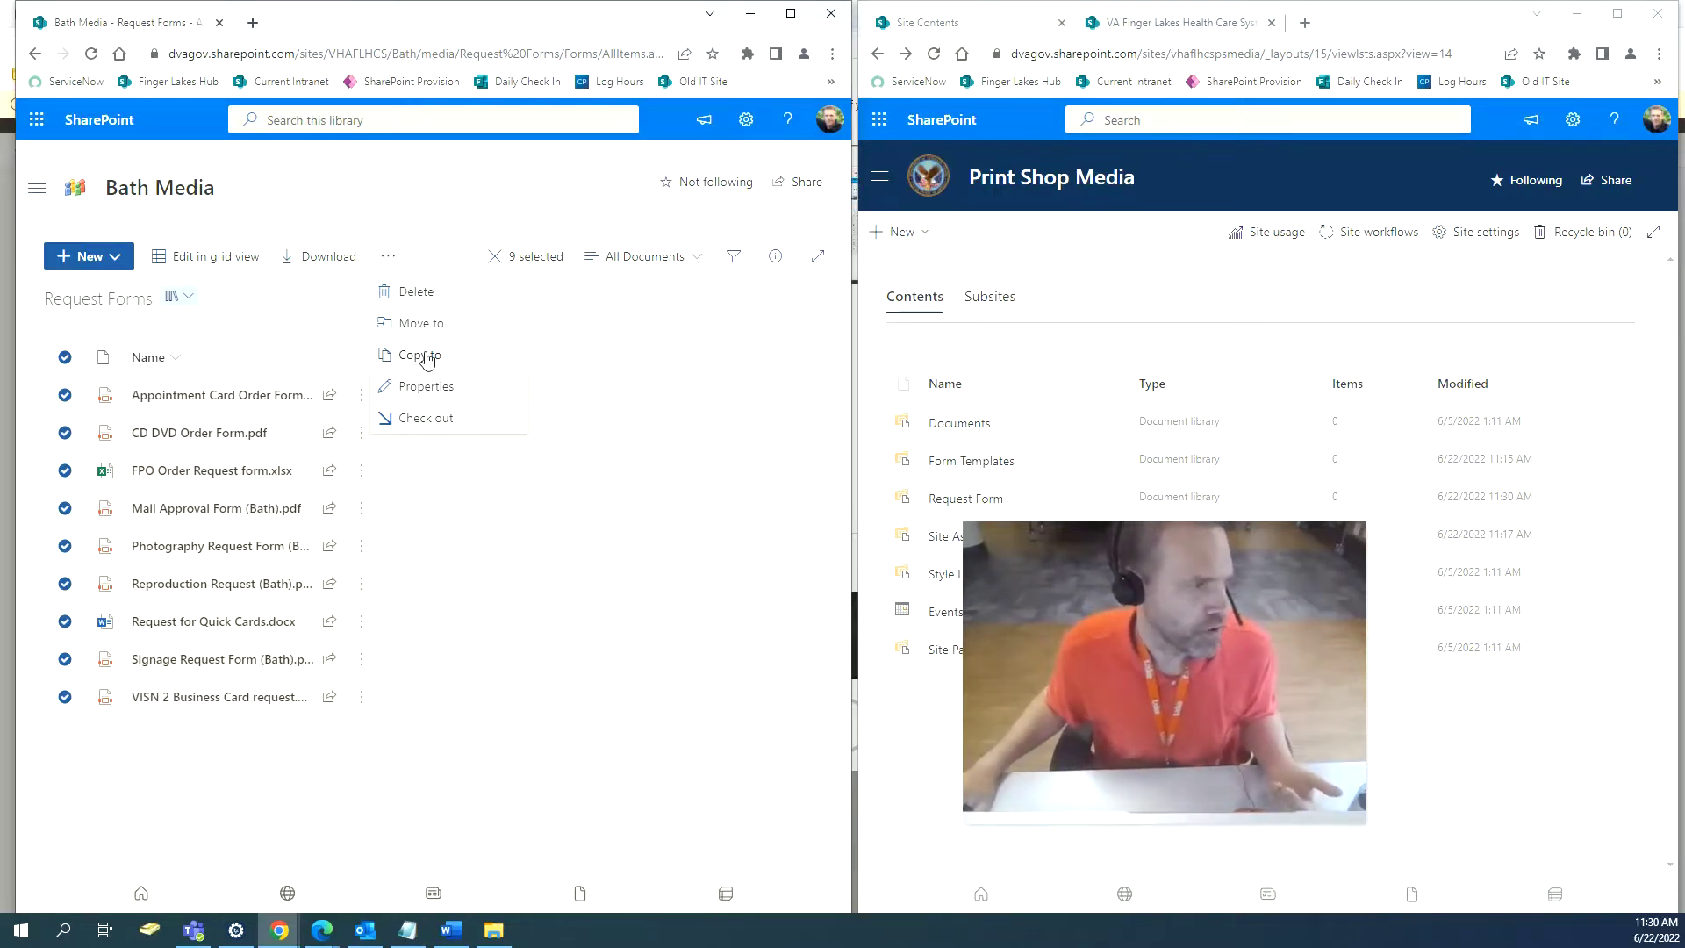
{"action": "left_click", "coordinate": [427, 358]}
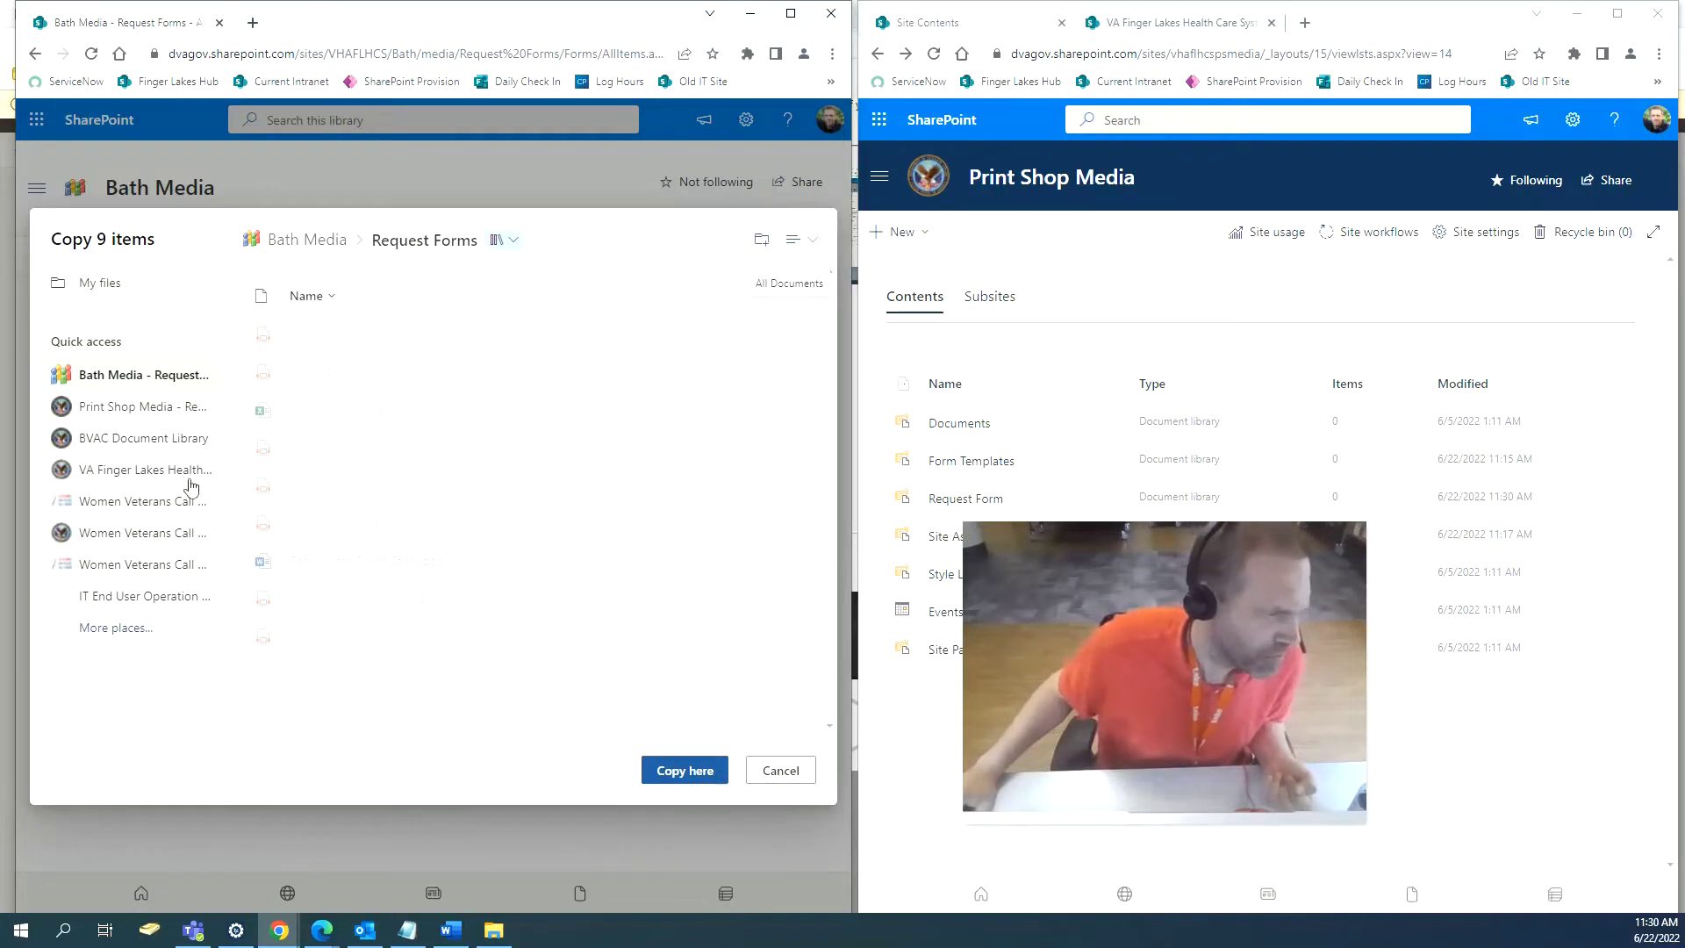
{"action": "left_click", "coordinate": [100, 408]}
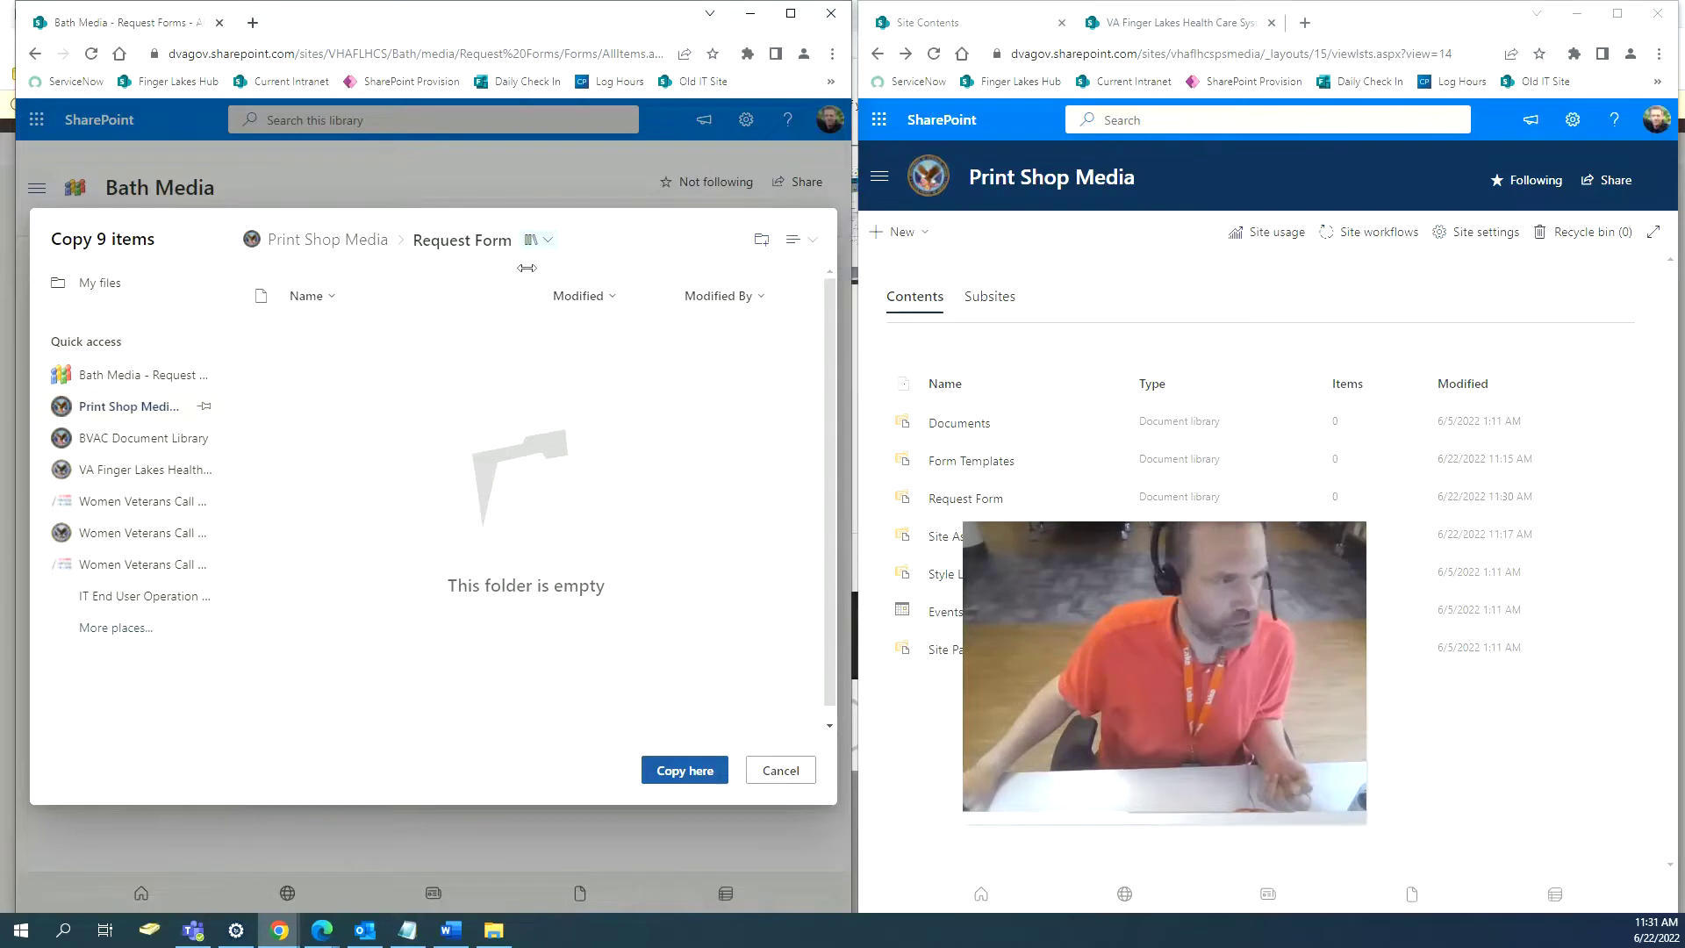
{"action": "left_click", "coordinate": [545, 242]}
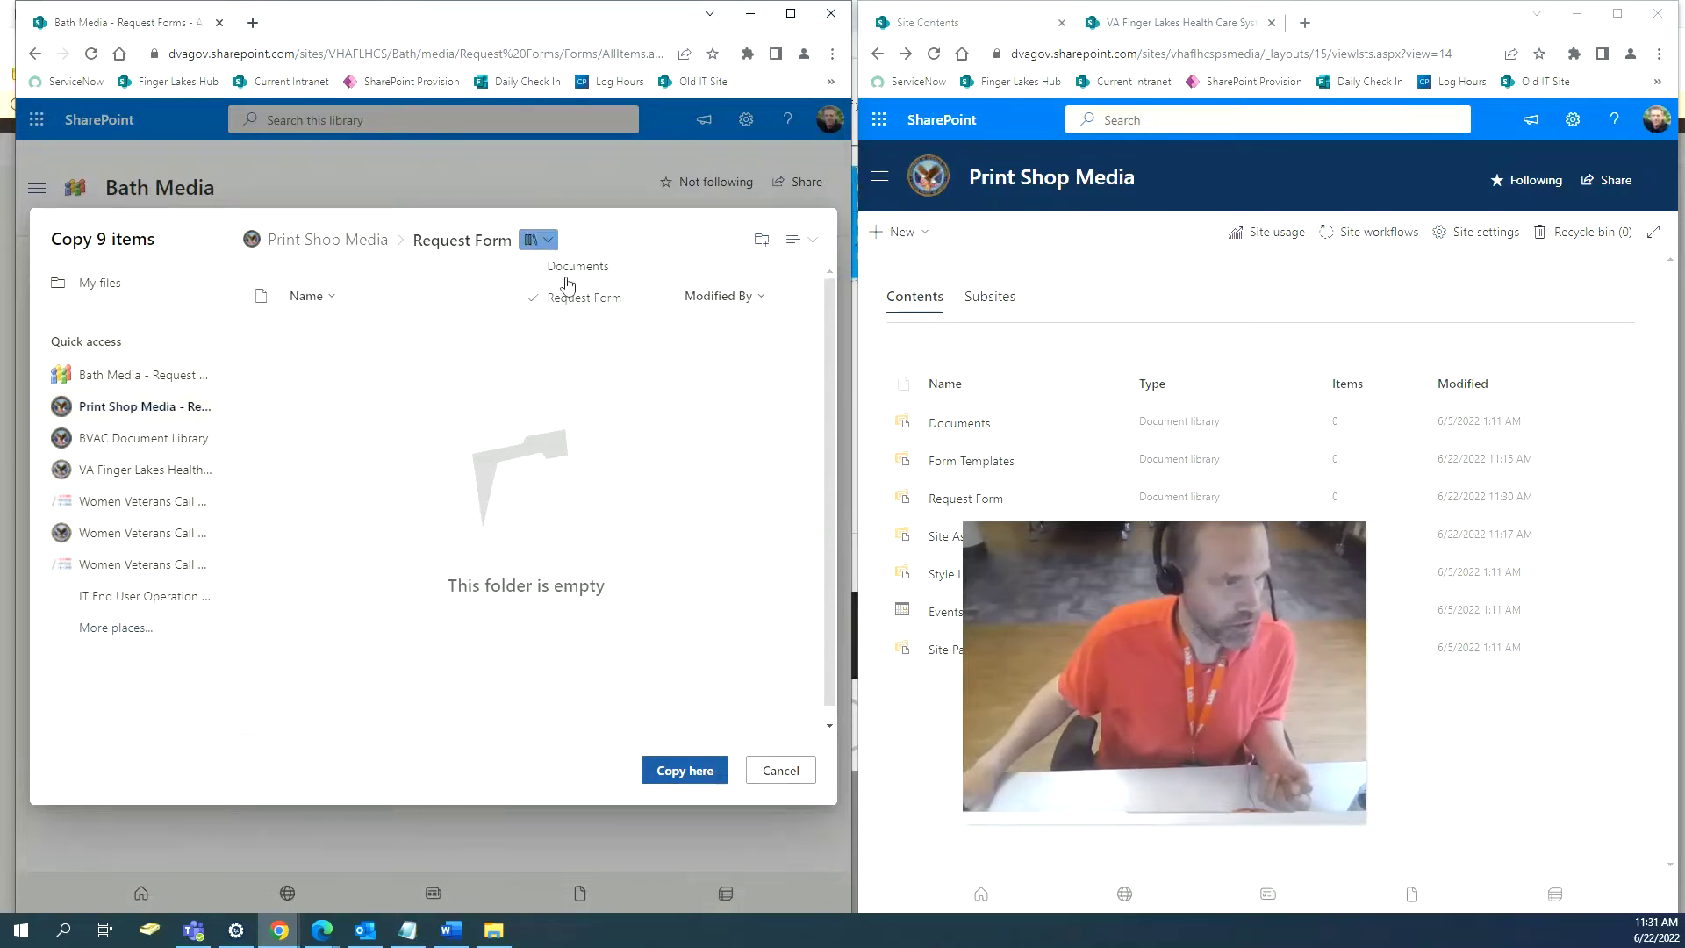
{"action": "left_click", "coordinate": [317, 455]}
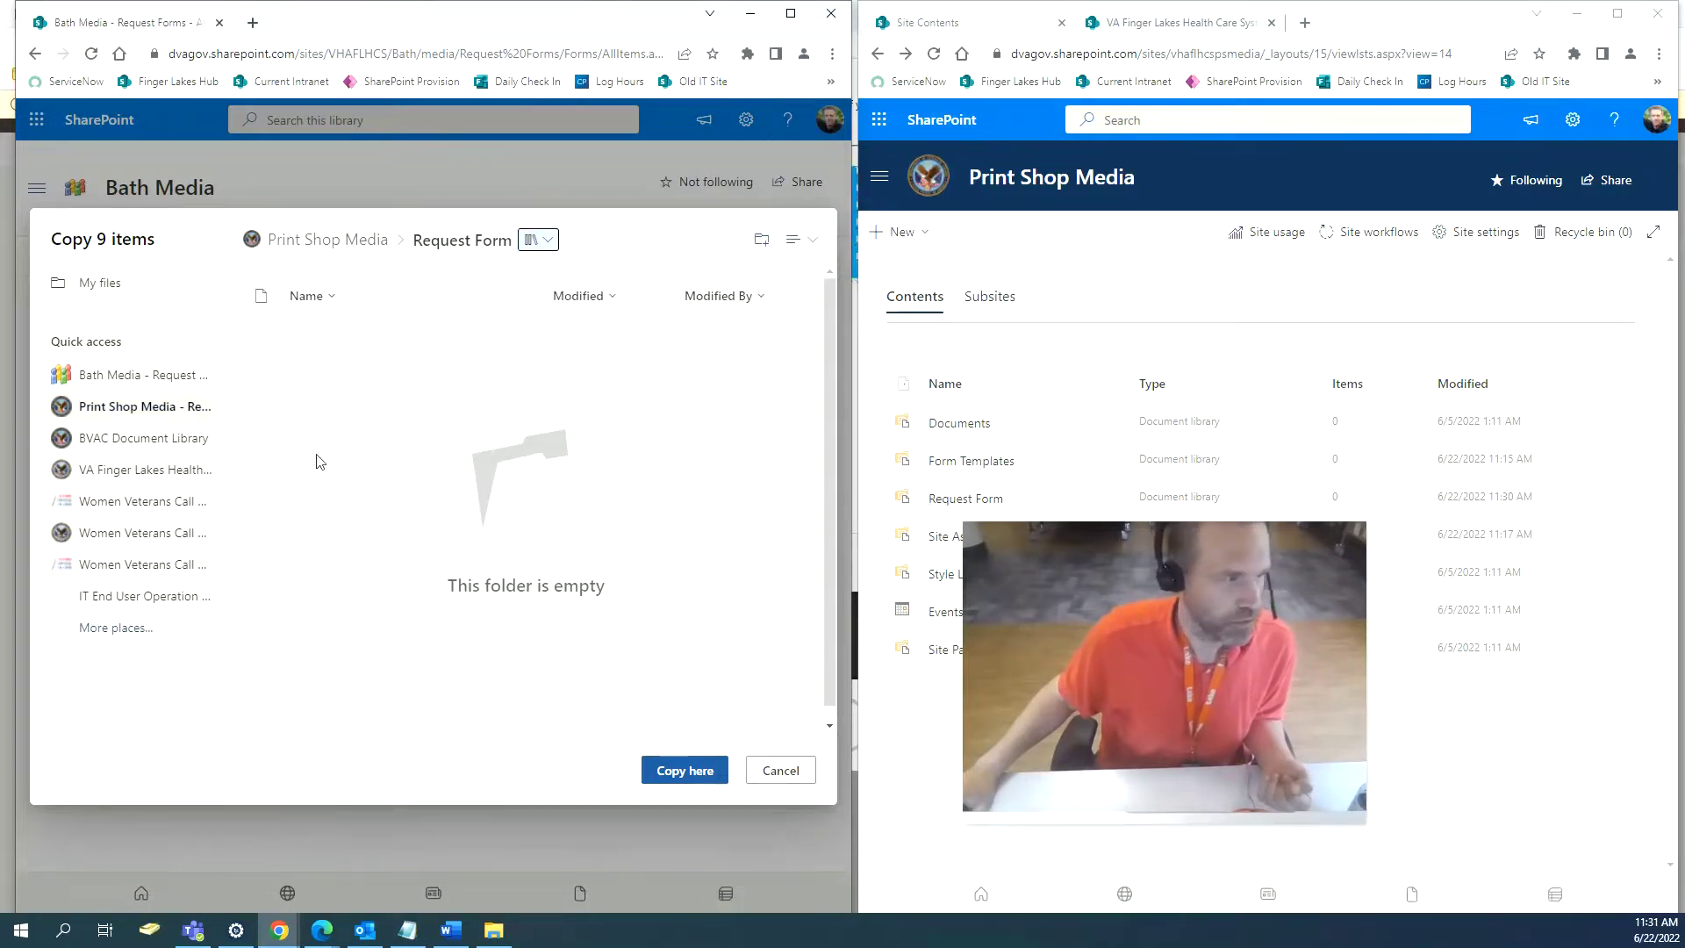
{"action": "left_click", "coordinate": [679, 777]}
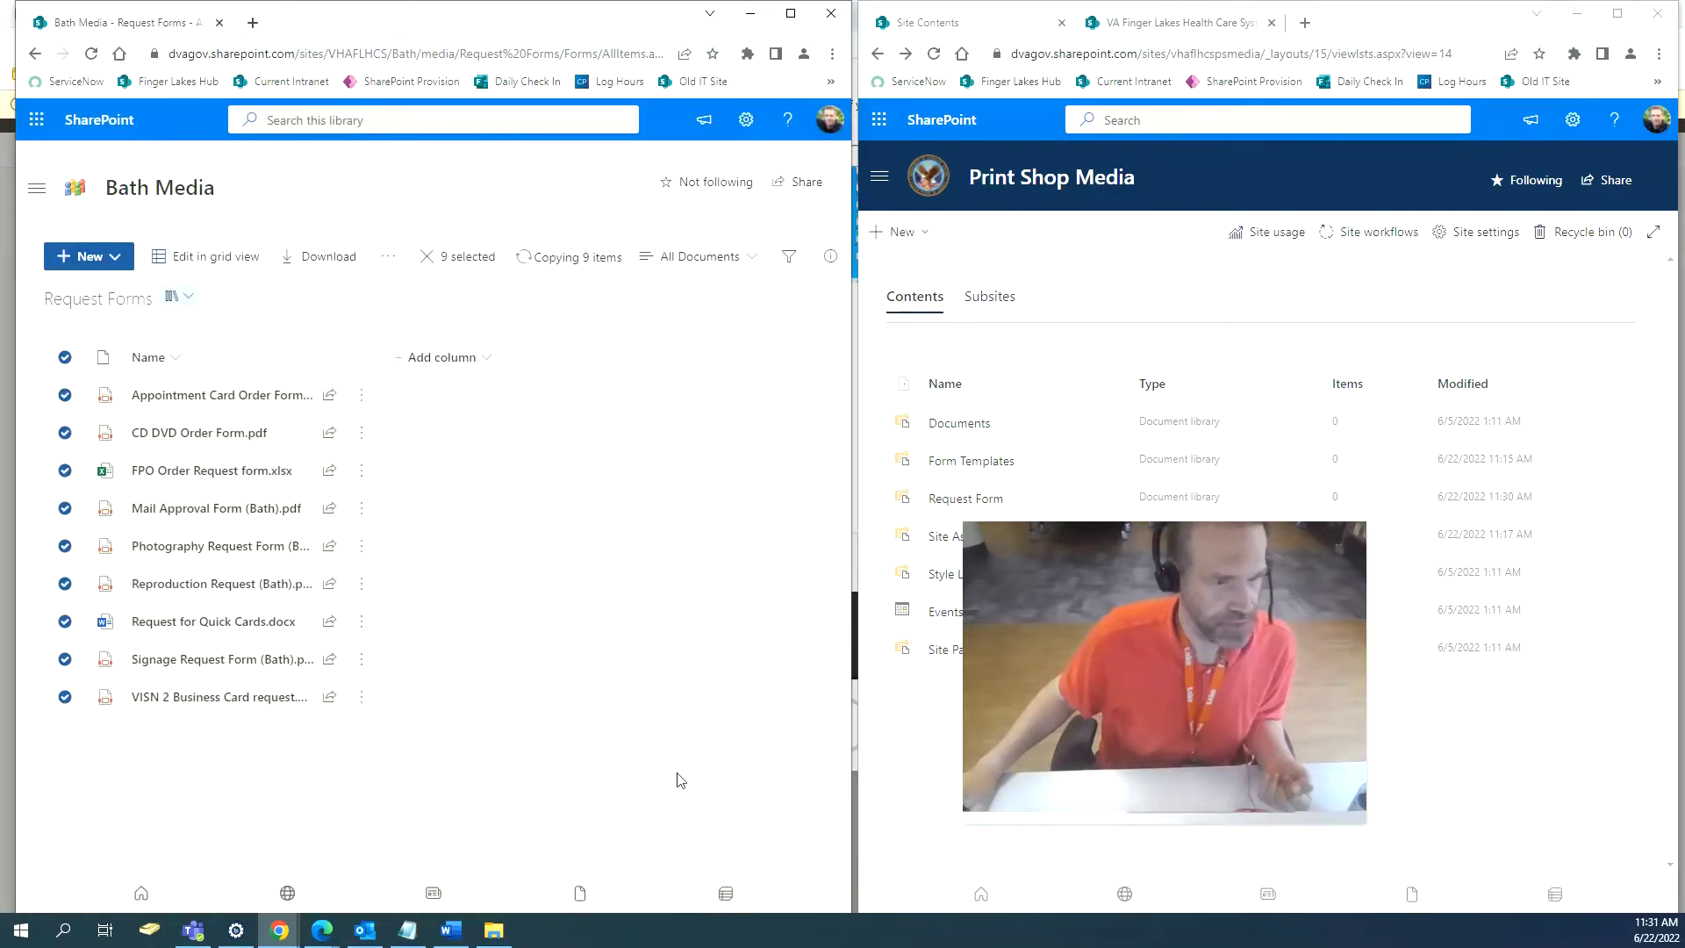
{"action": "left_click_drag", "start_coordinate": [1072, 577], "coordinate": [667, 610]}
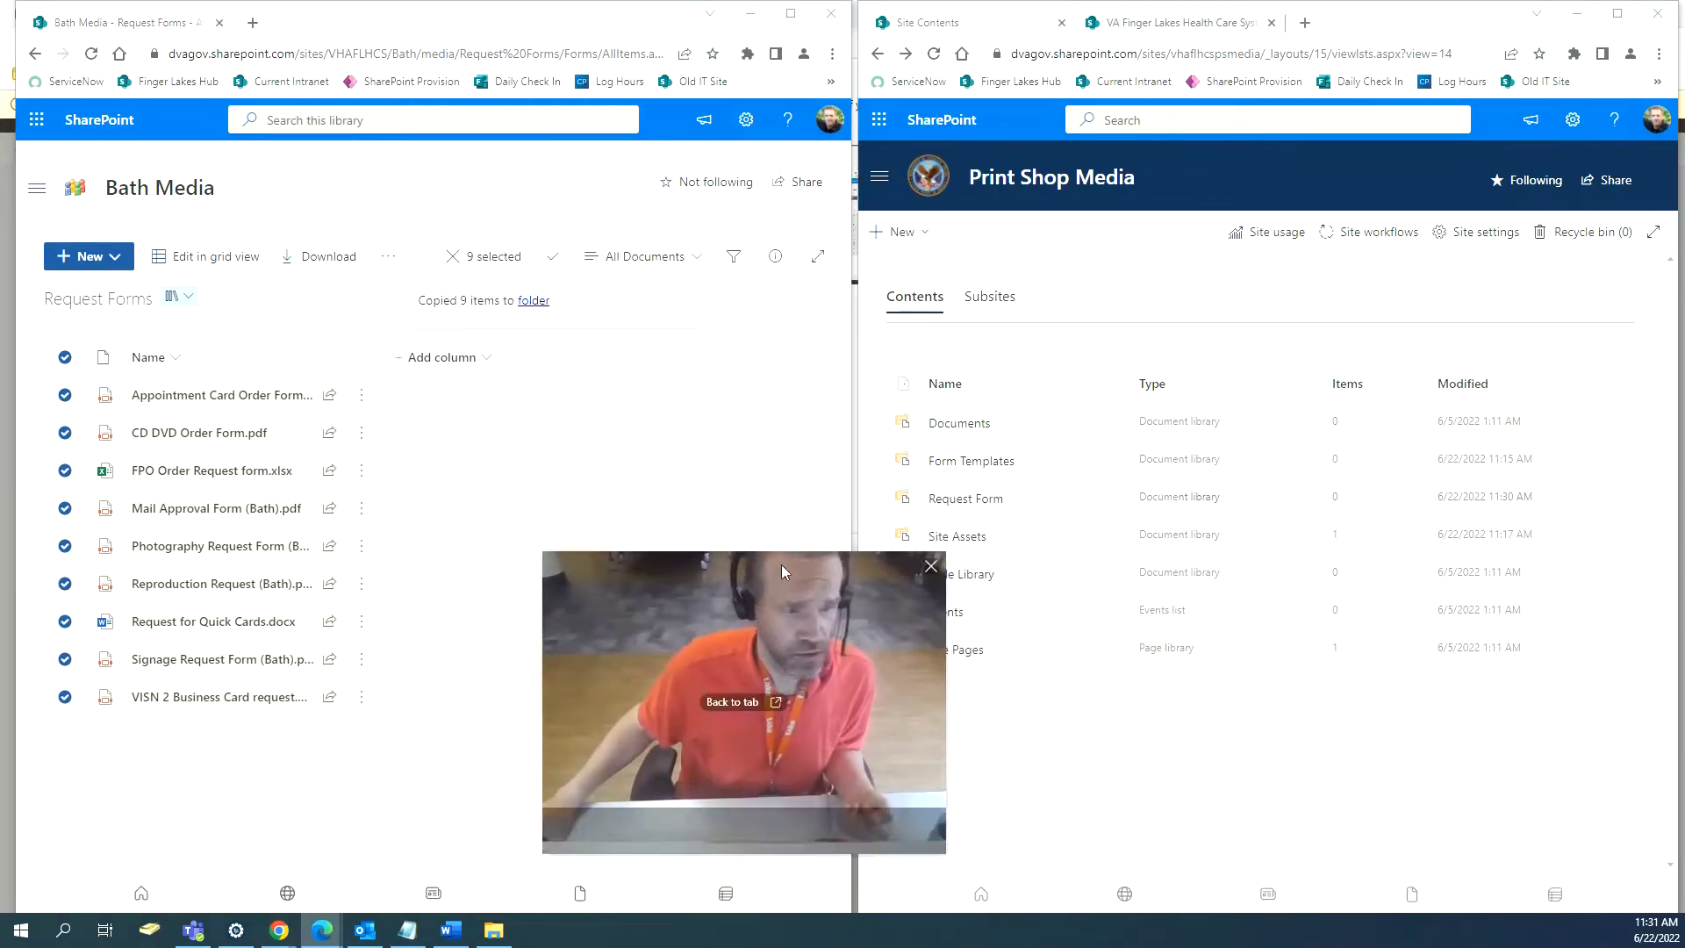
{"action": "left_click_drag", "start_coordinate": [781, 566], "coordinate": [685, 571]}
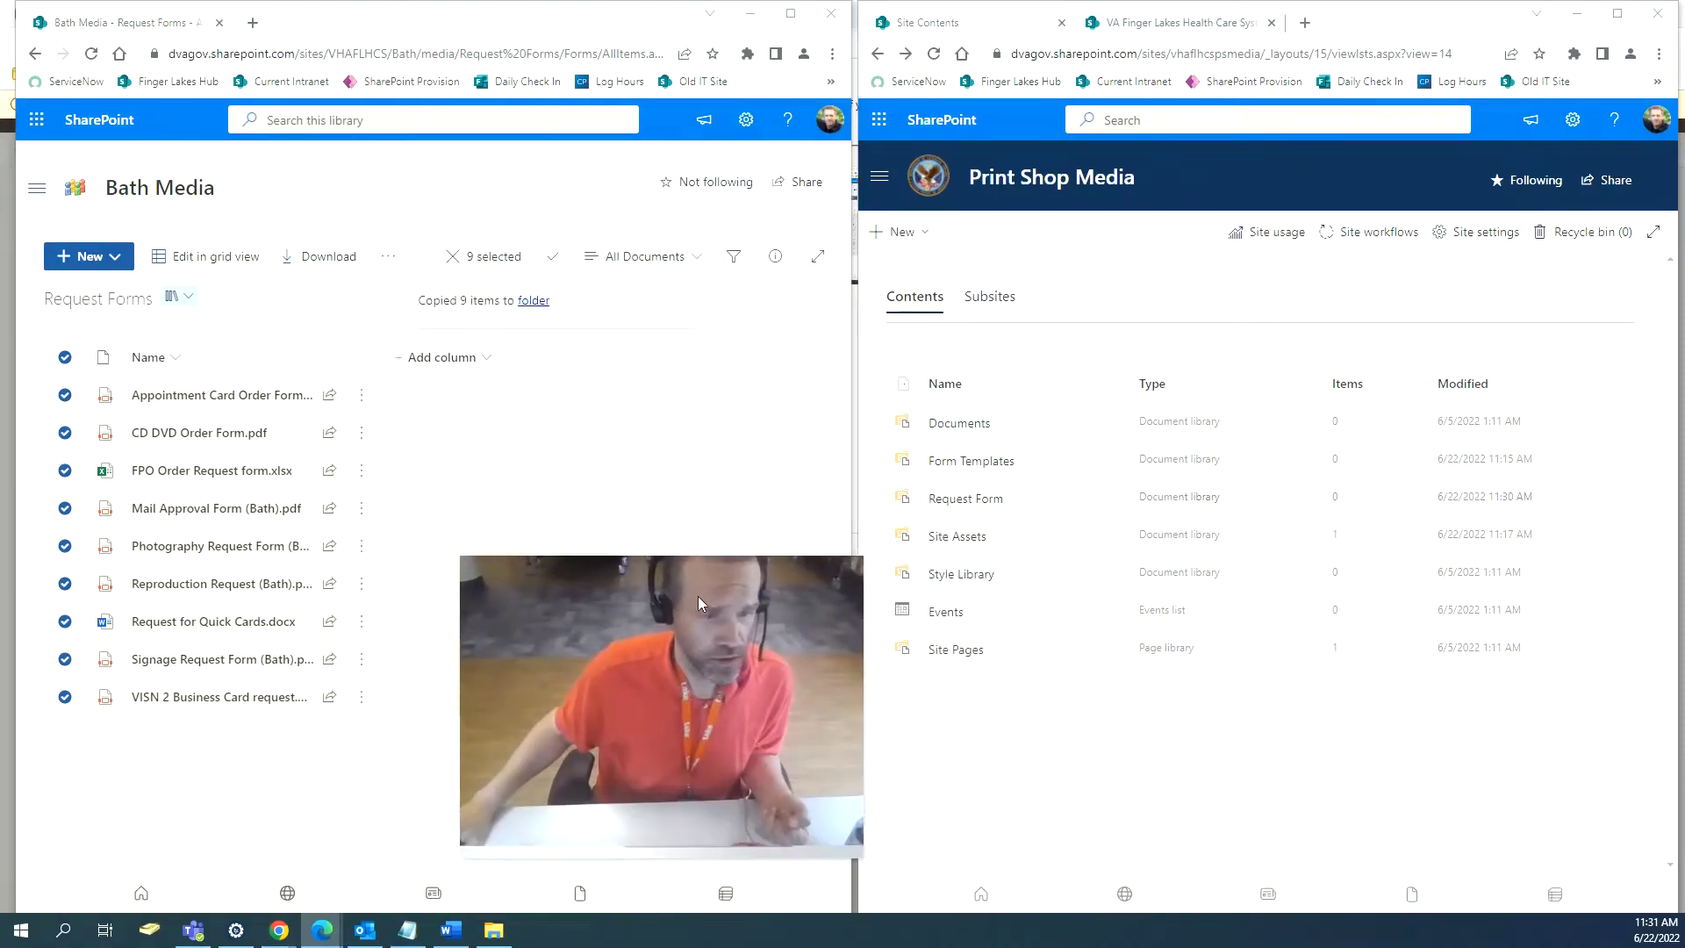
Reload Print Shop Media's contents to confirm Request Form's 9 items, then return Bath Media to Site Contents.
{"action": "left_click", "coordinate": [933, 54]}
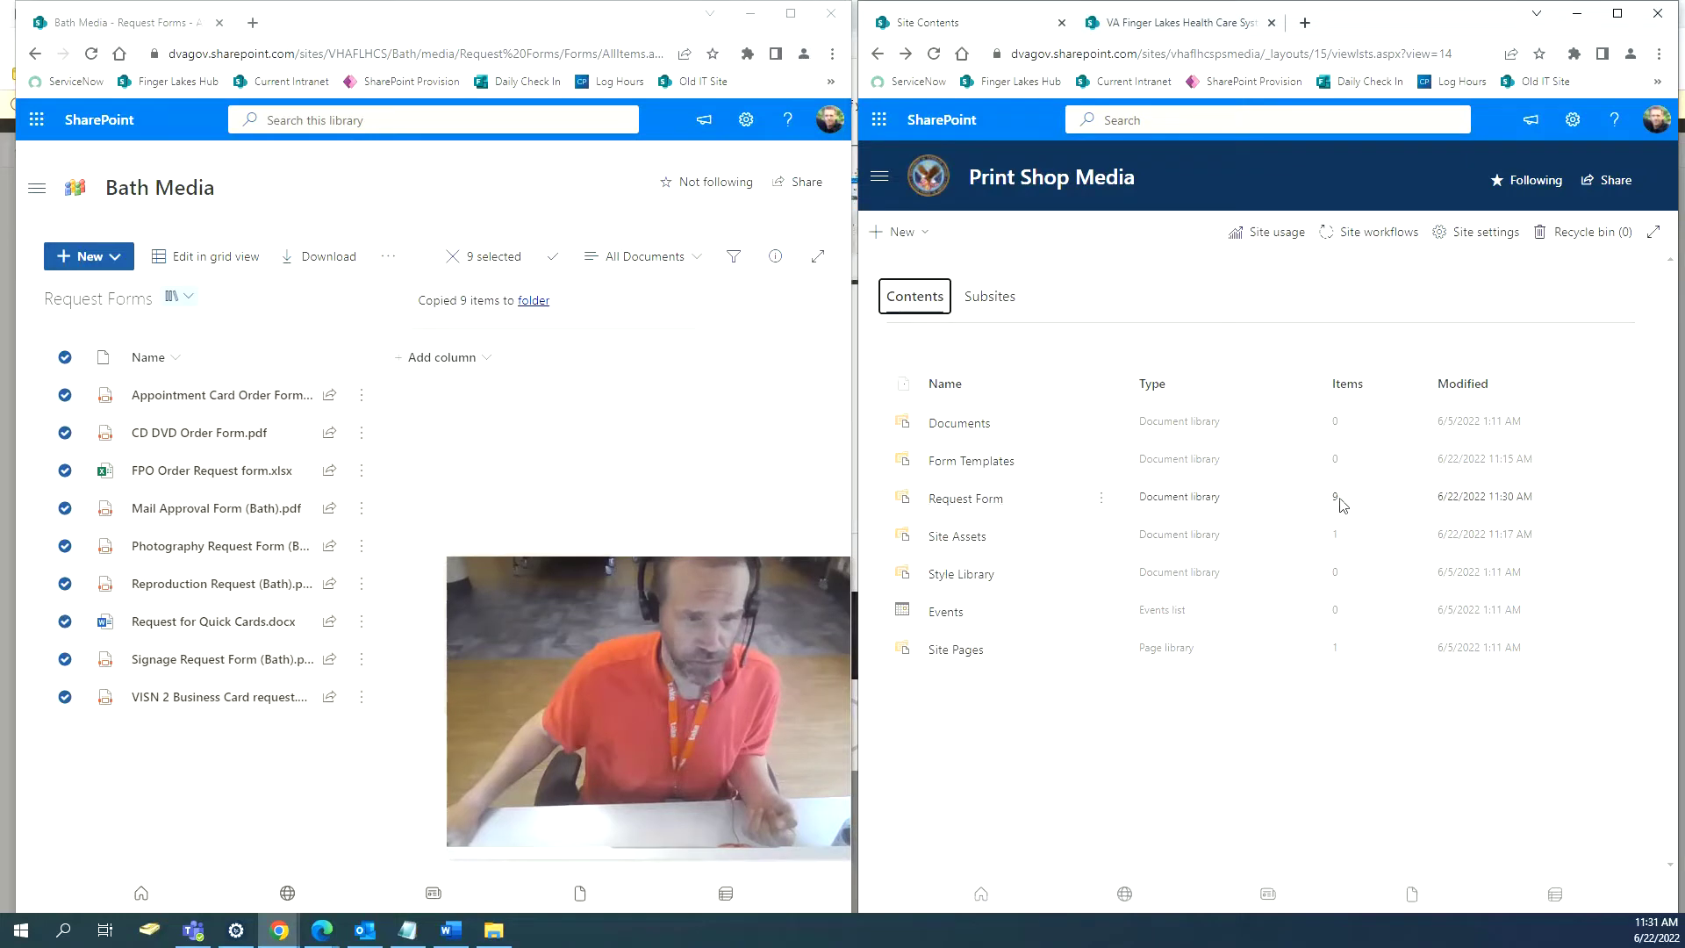
{"action": "left_click_drag", "start_coordinate": [652, 584], "coordinate": [946, 664]}
{"action": "left_click_drag", "start_coordinate": [1014, 743], "coordinate": [1165, 739]}
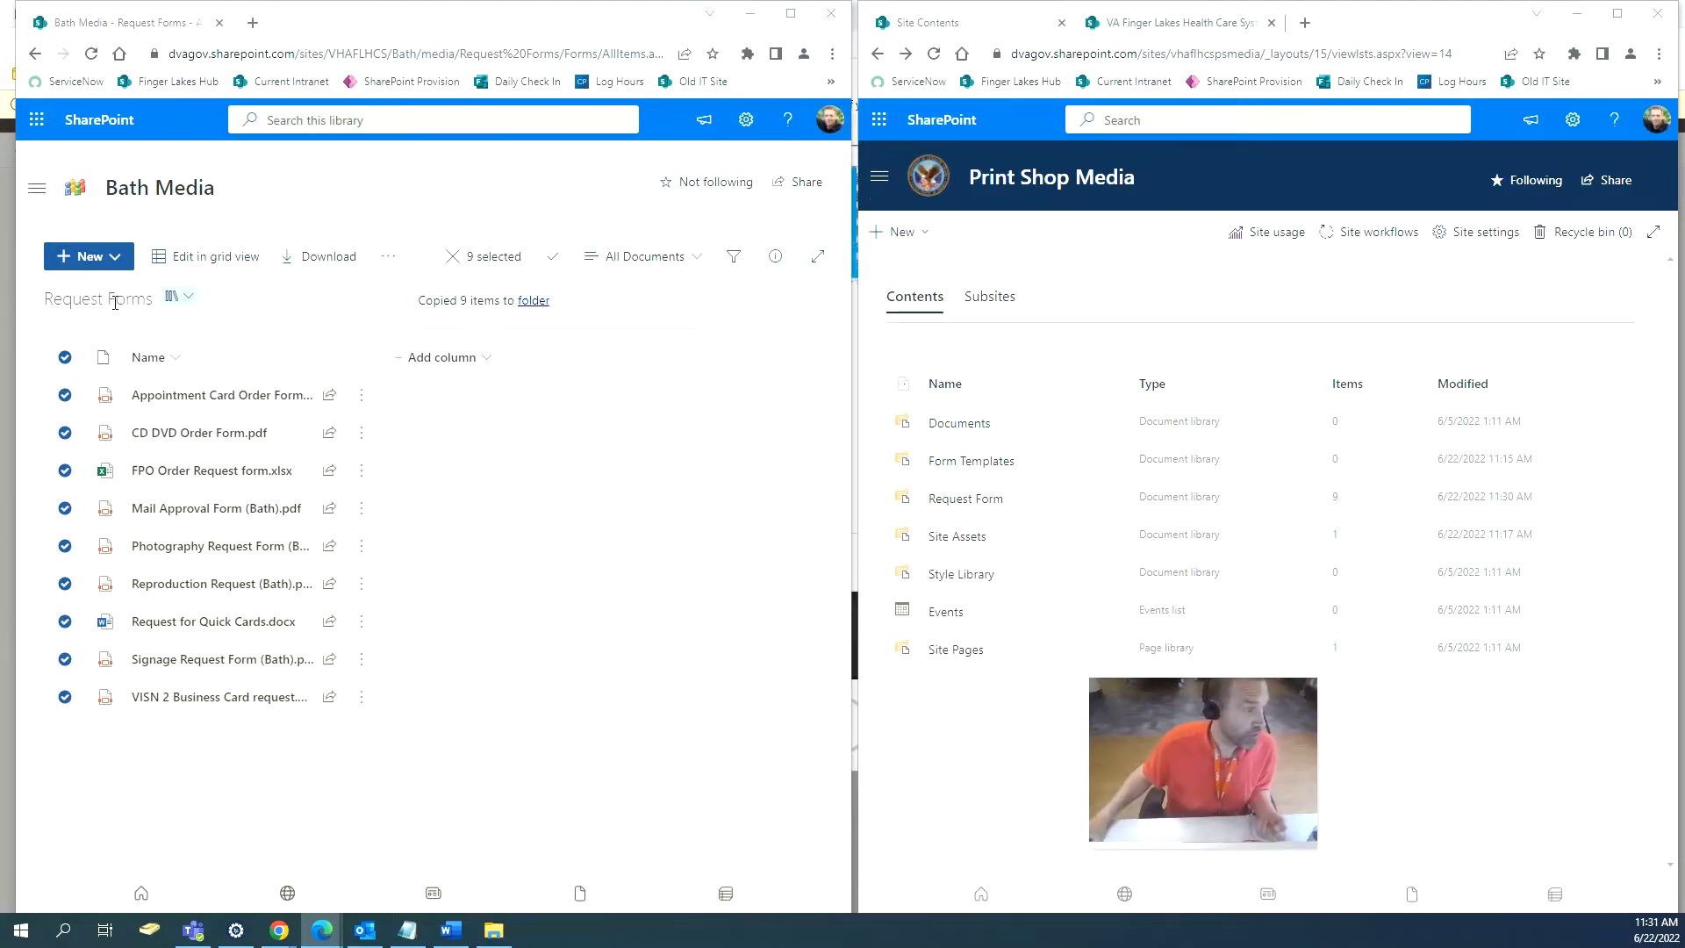
{"action": "left_click", "coordinate": [33, 55]}
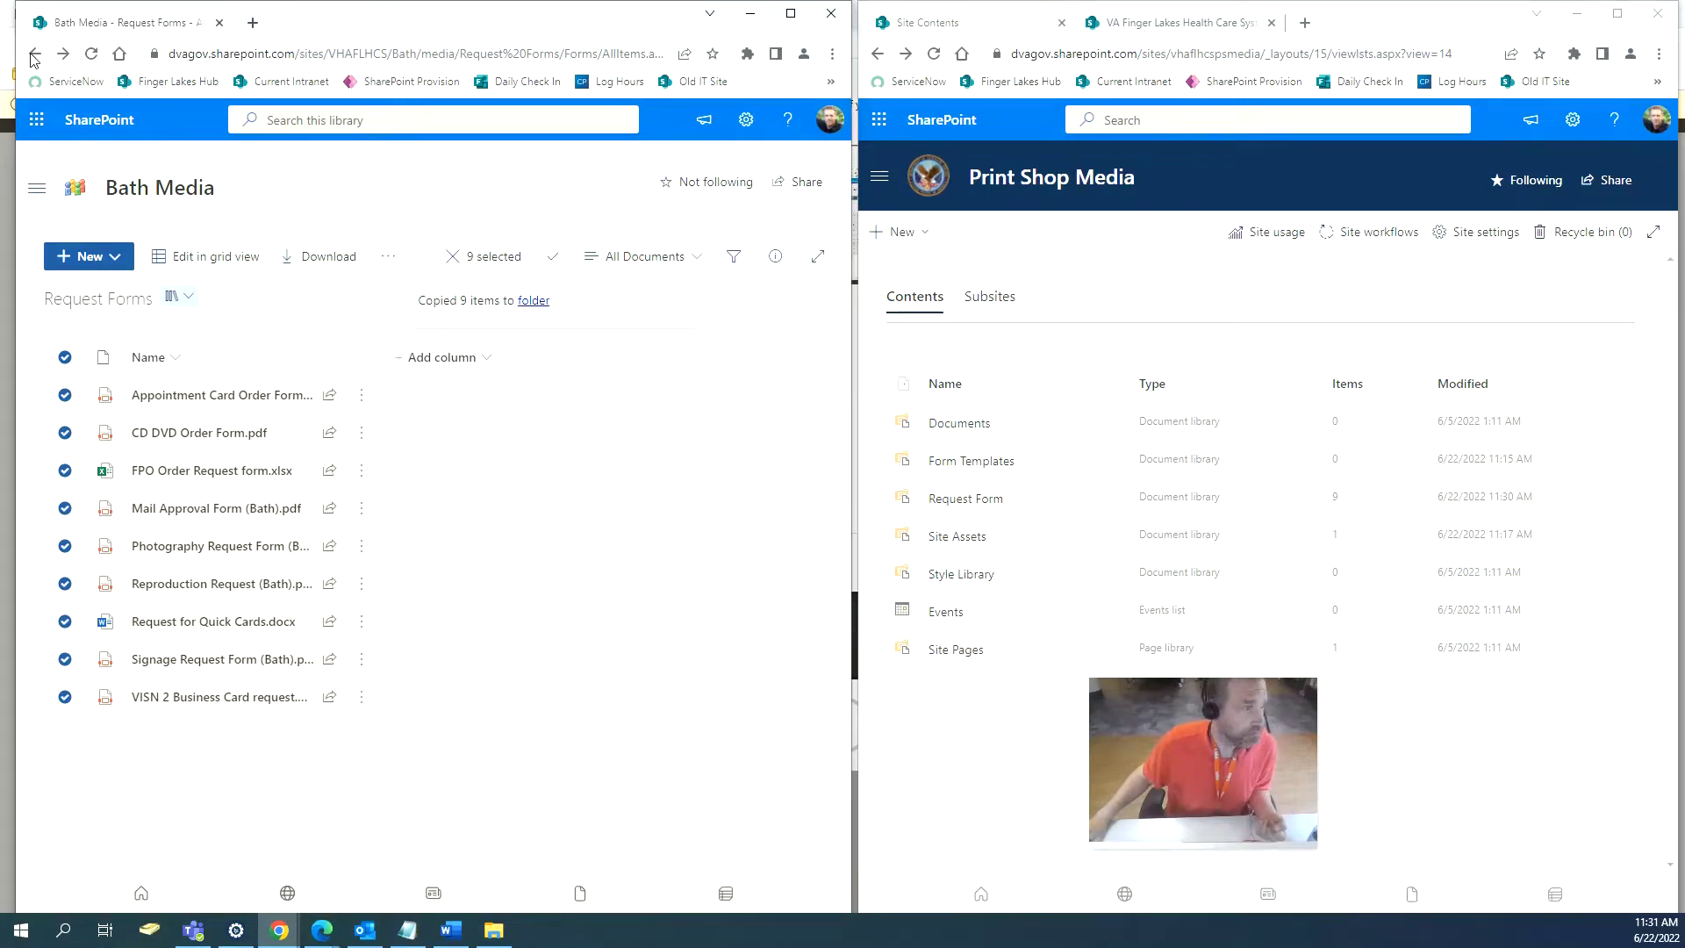
{"action": "left_click", "coordinate": [33, 53]}
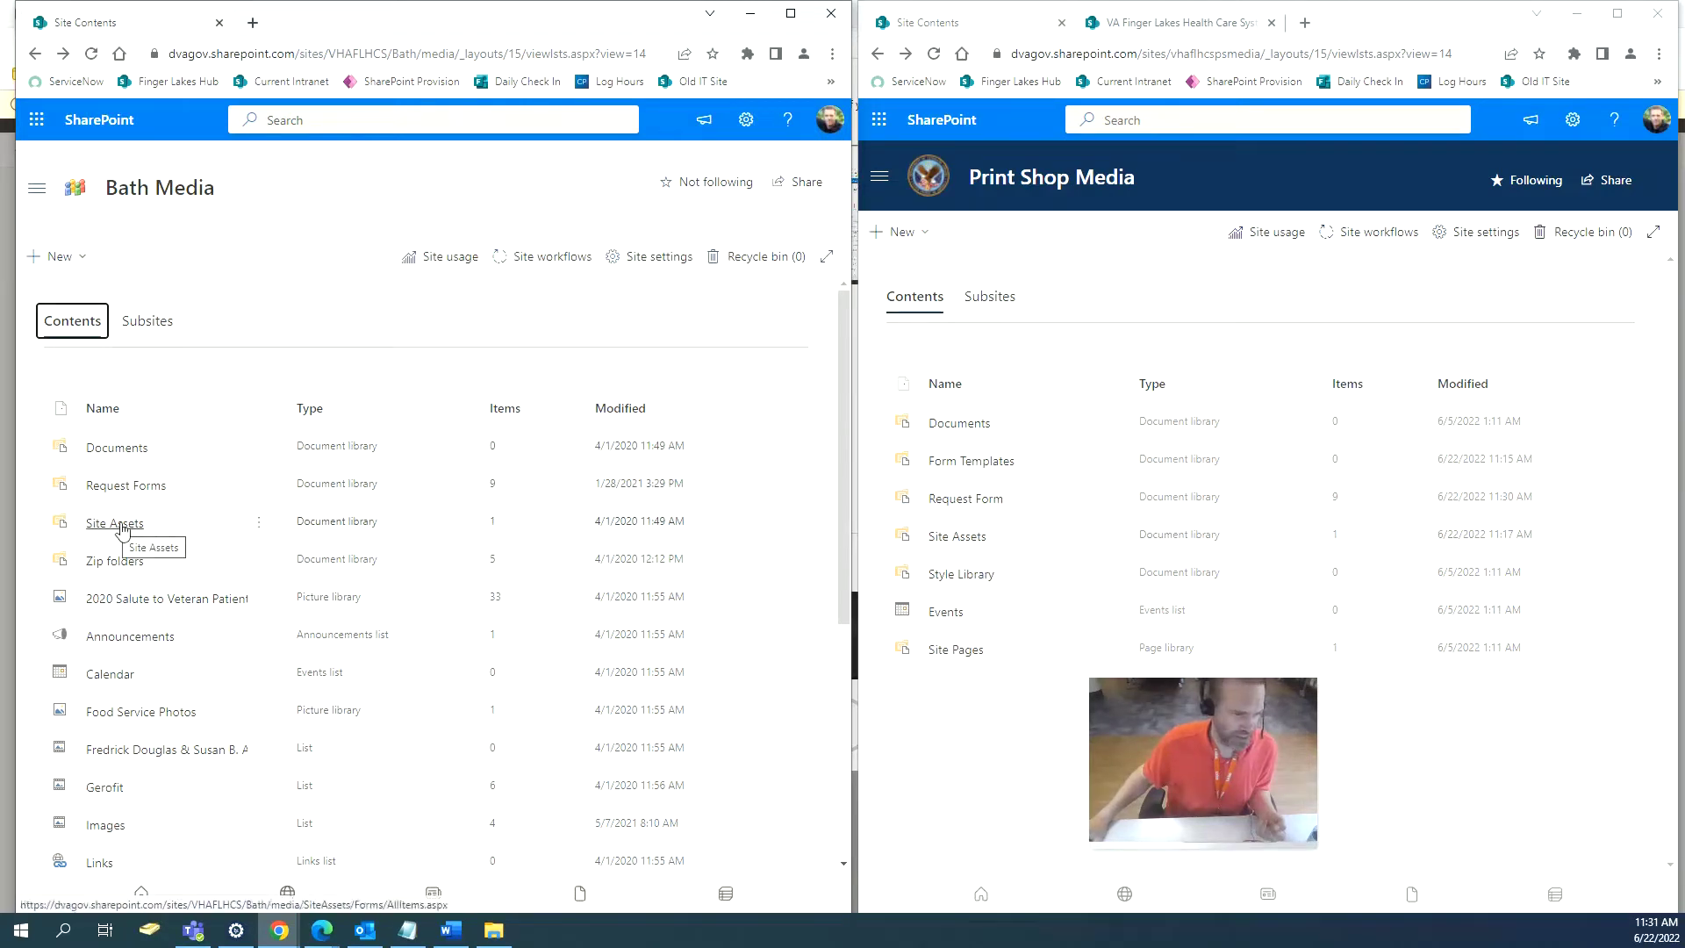
{"action": "left_click", "coordinate": [122, 525]}
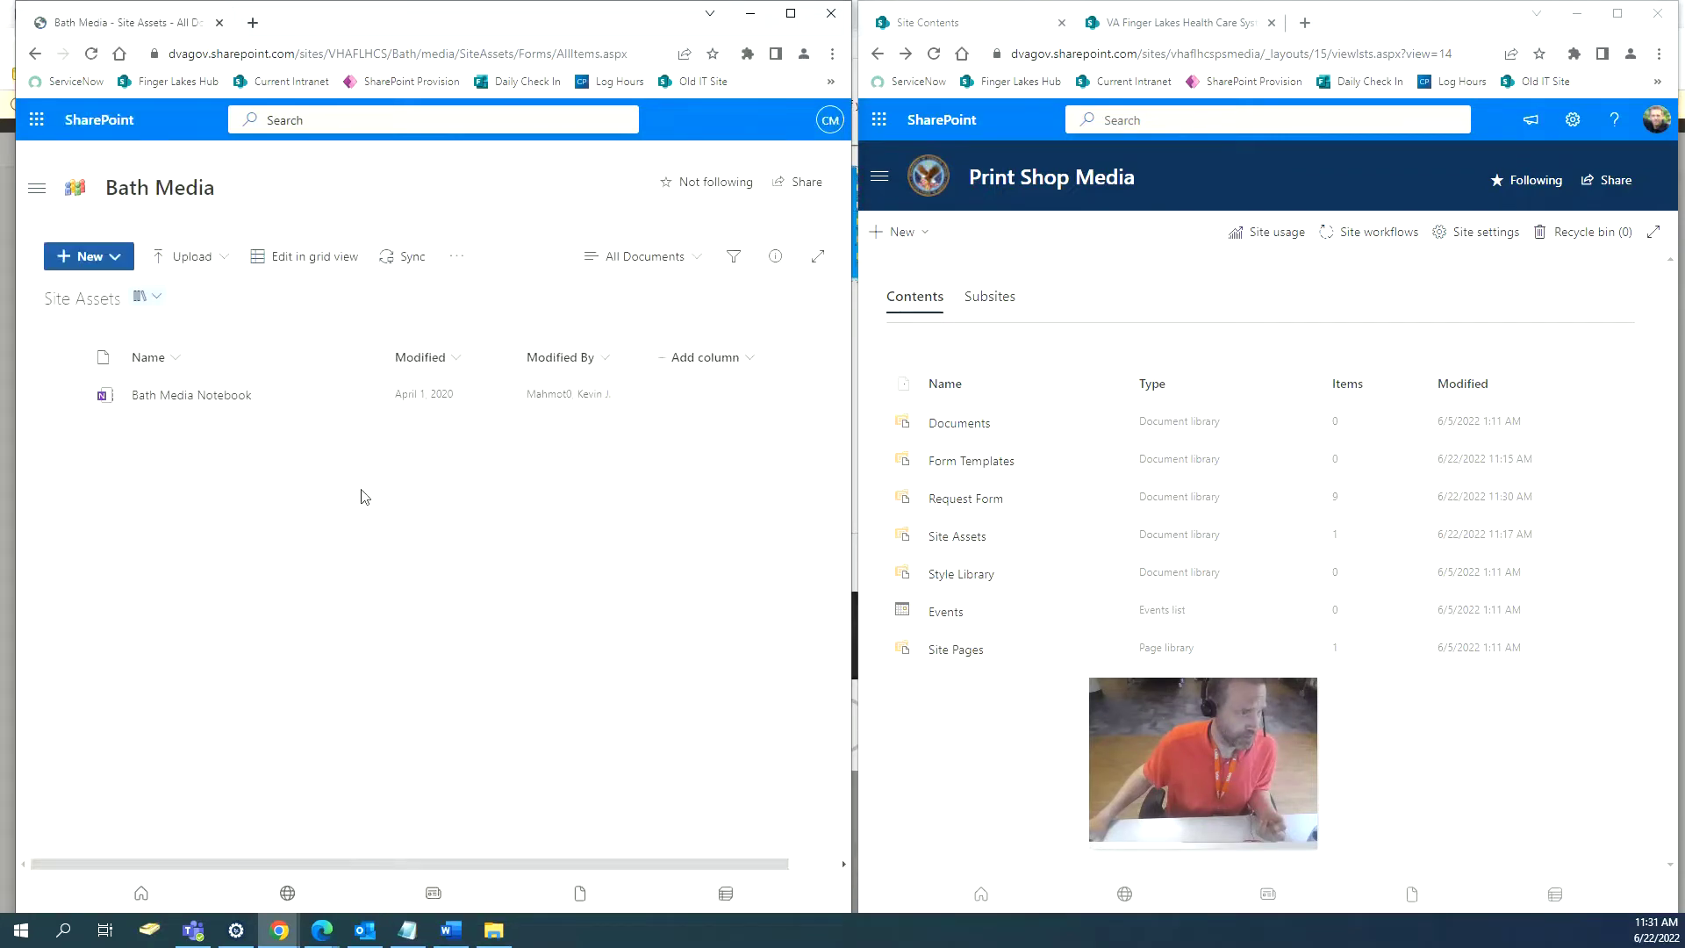
{"action": "left_click", "coordinate": [175, 396]}
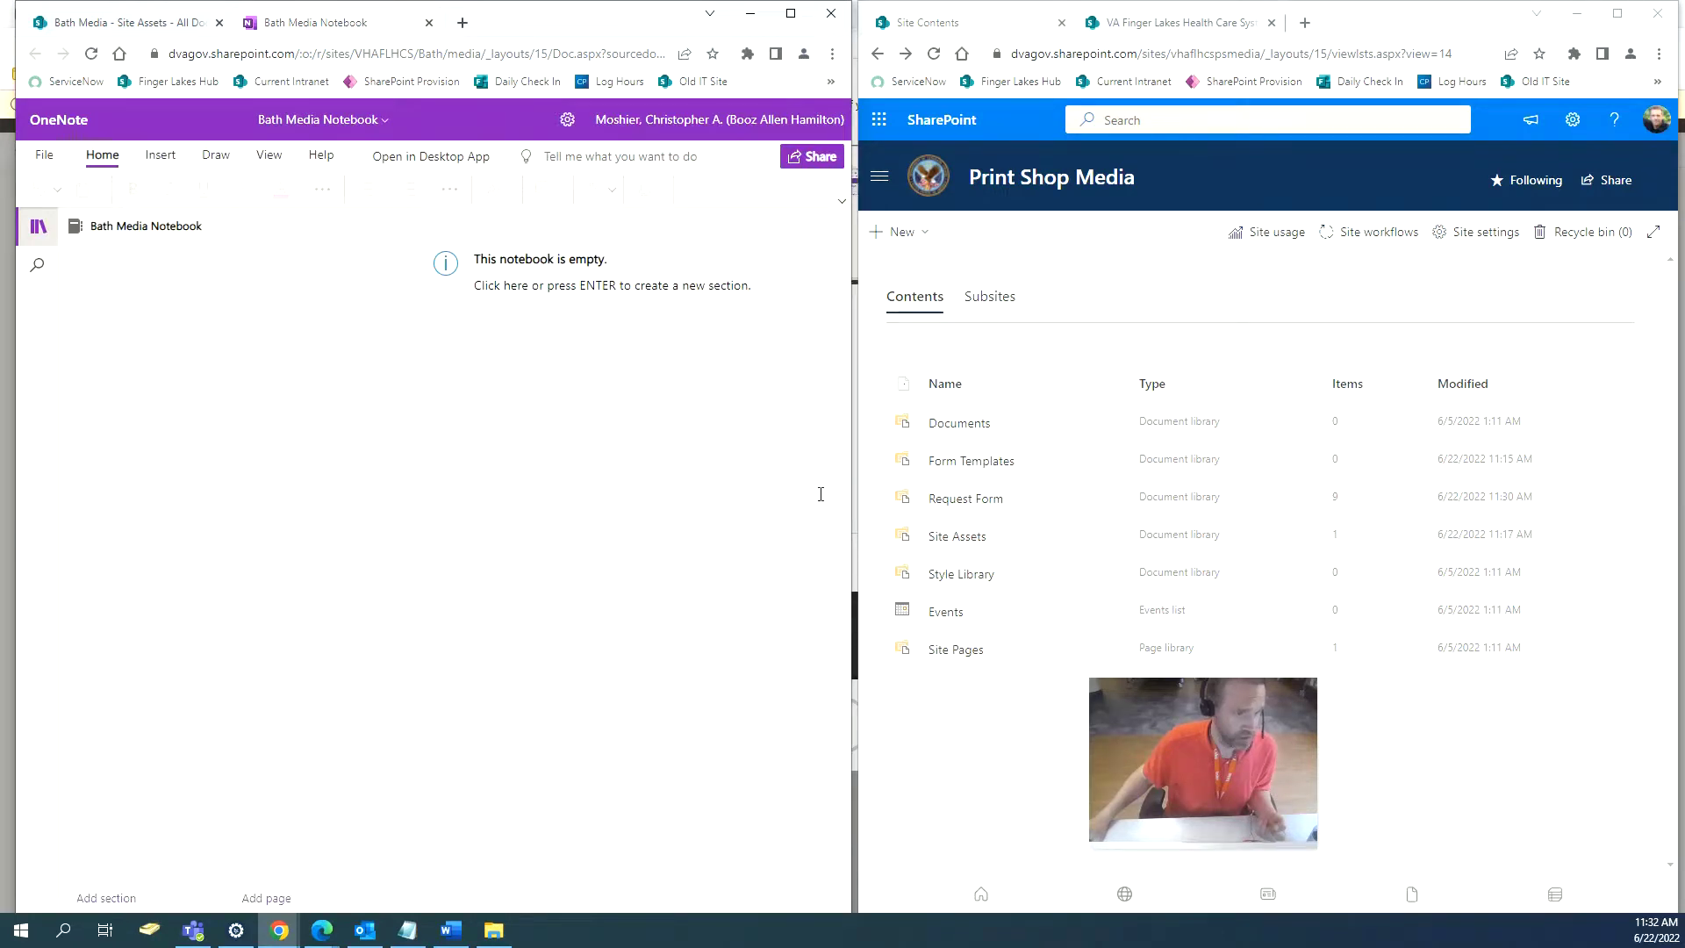
{"action": "left_click", "coordinate": [939, 537]}
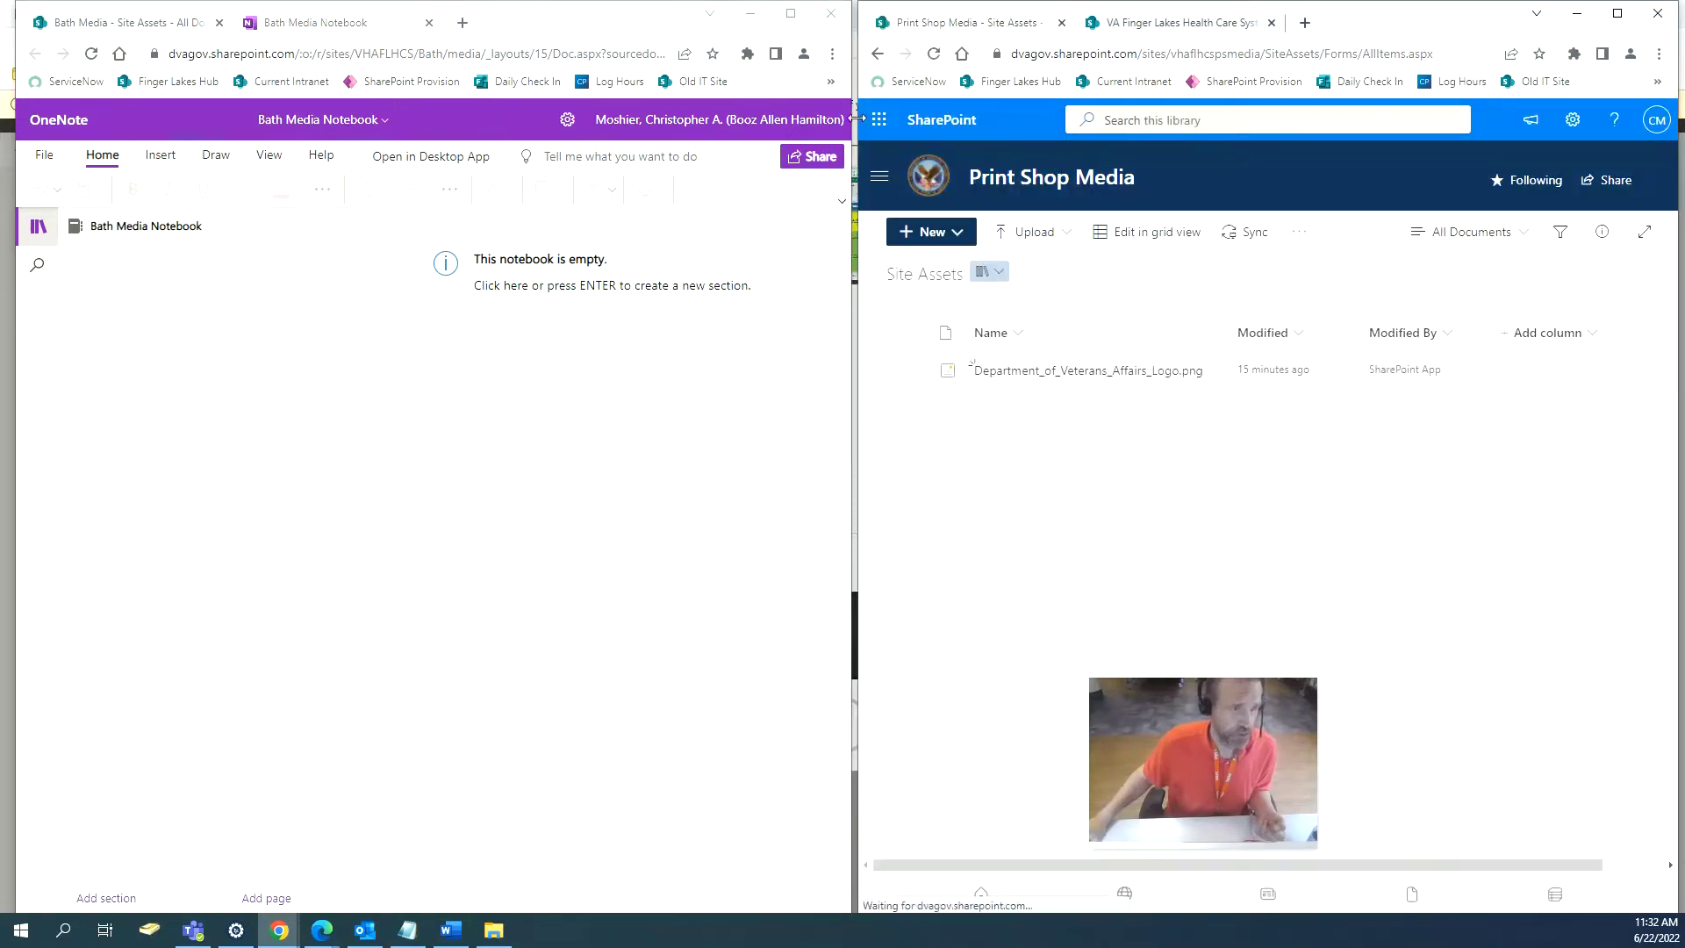
{"action": "left_click", "coordinate": [877, 56]}
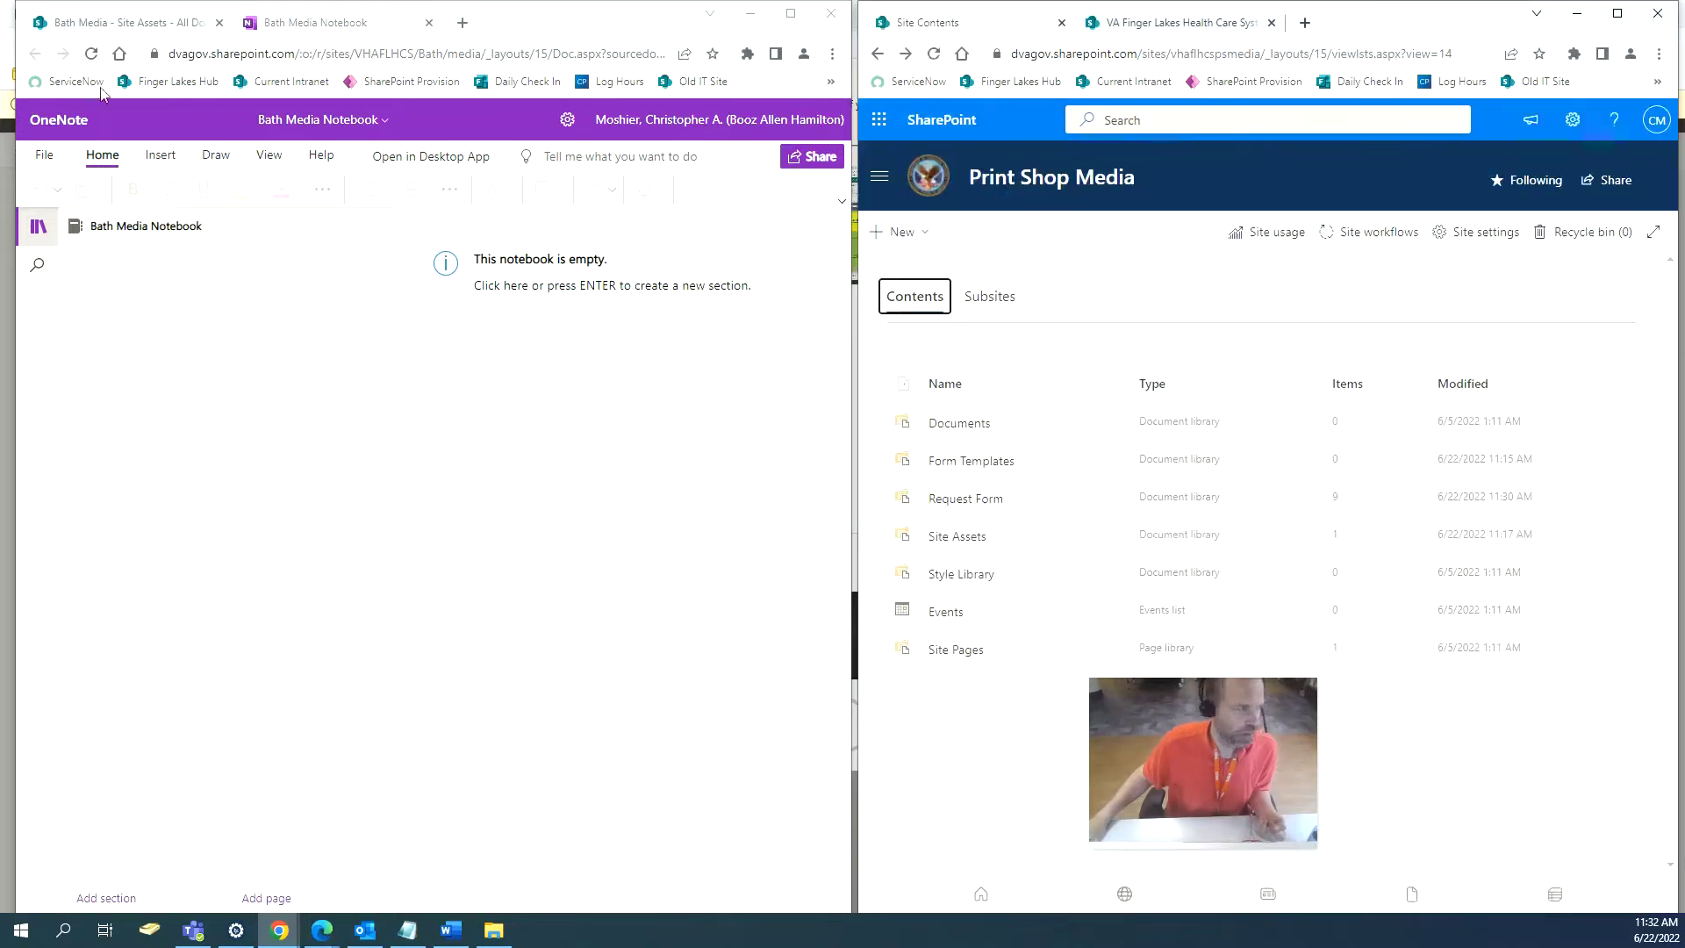
{"action": "left_click", "coordinate": [430, 23]}
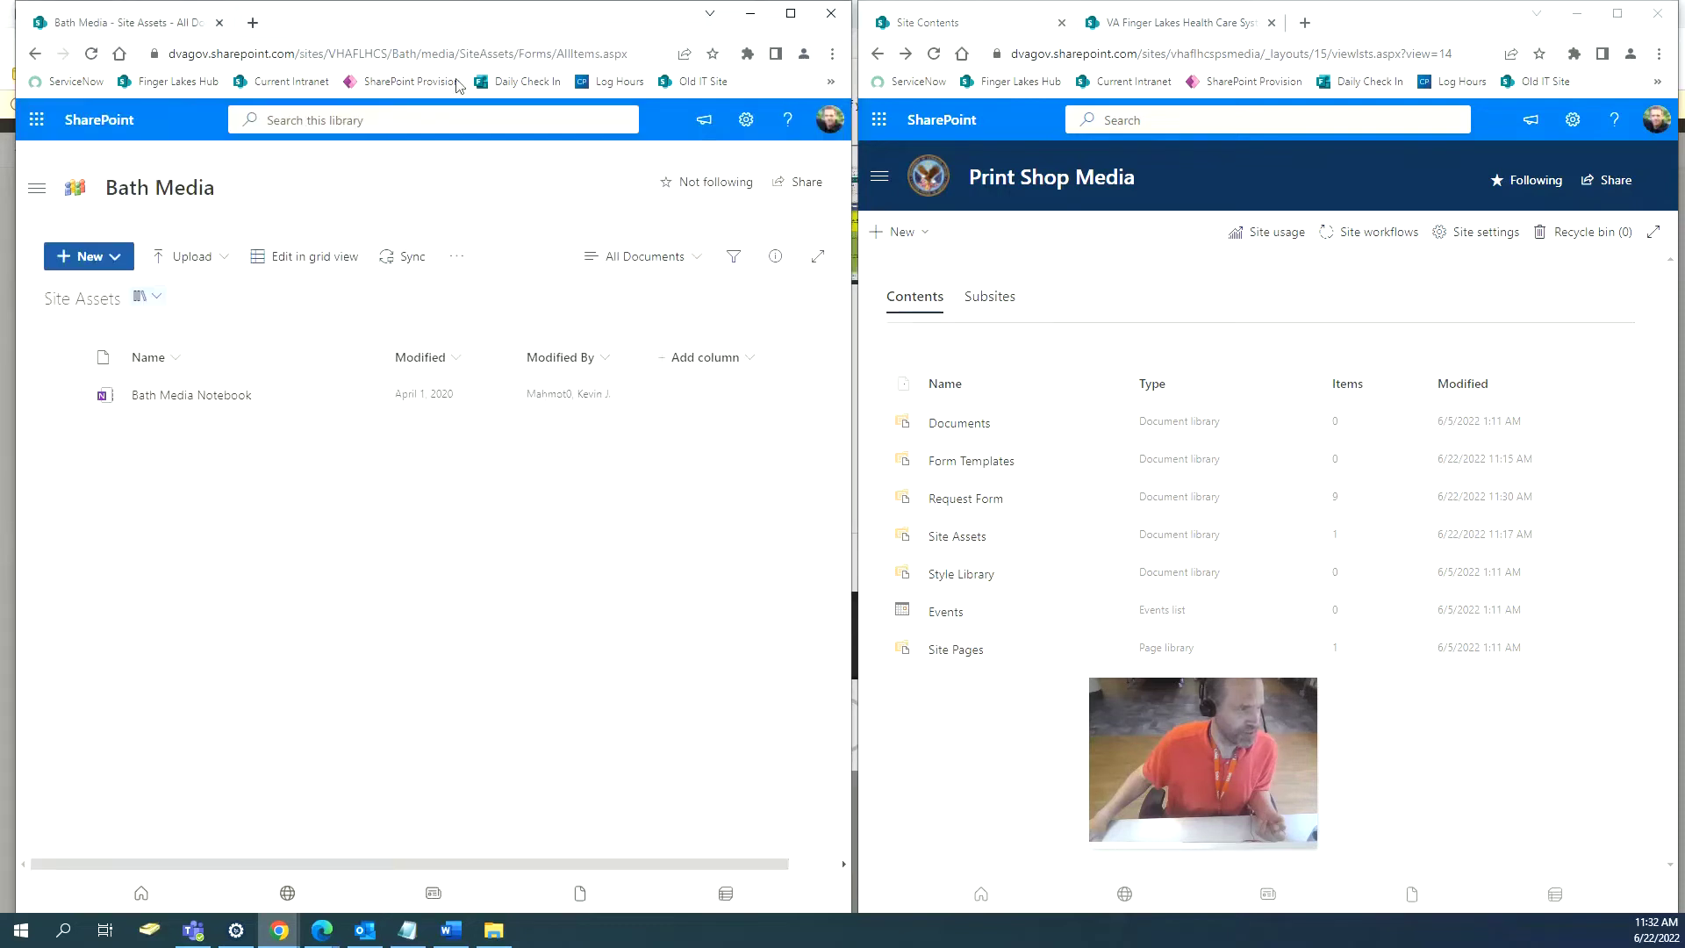
{"action": "left_click", "coordinate": [35, 54]}
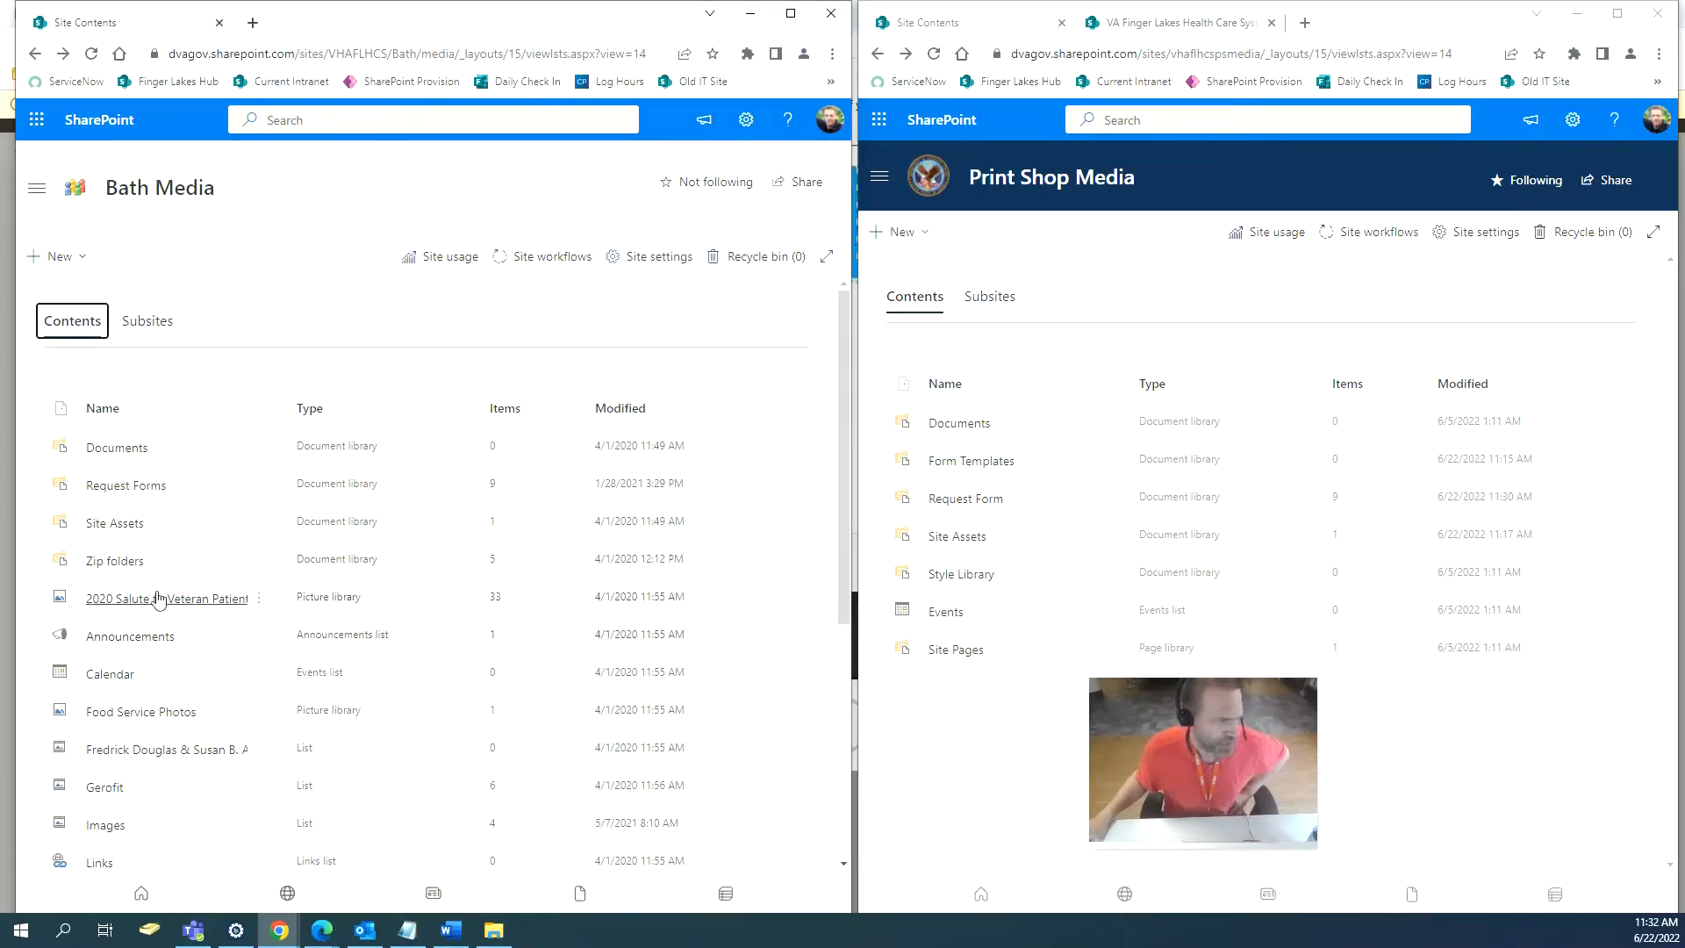
{"action": "left_click", "coordinate": [122, 563]}
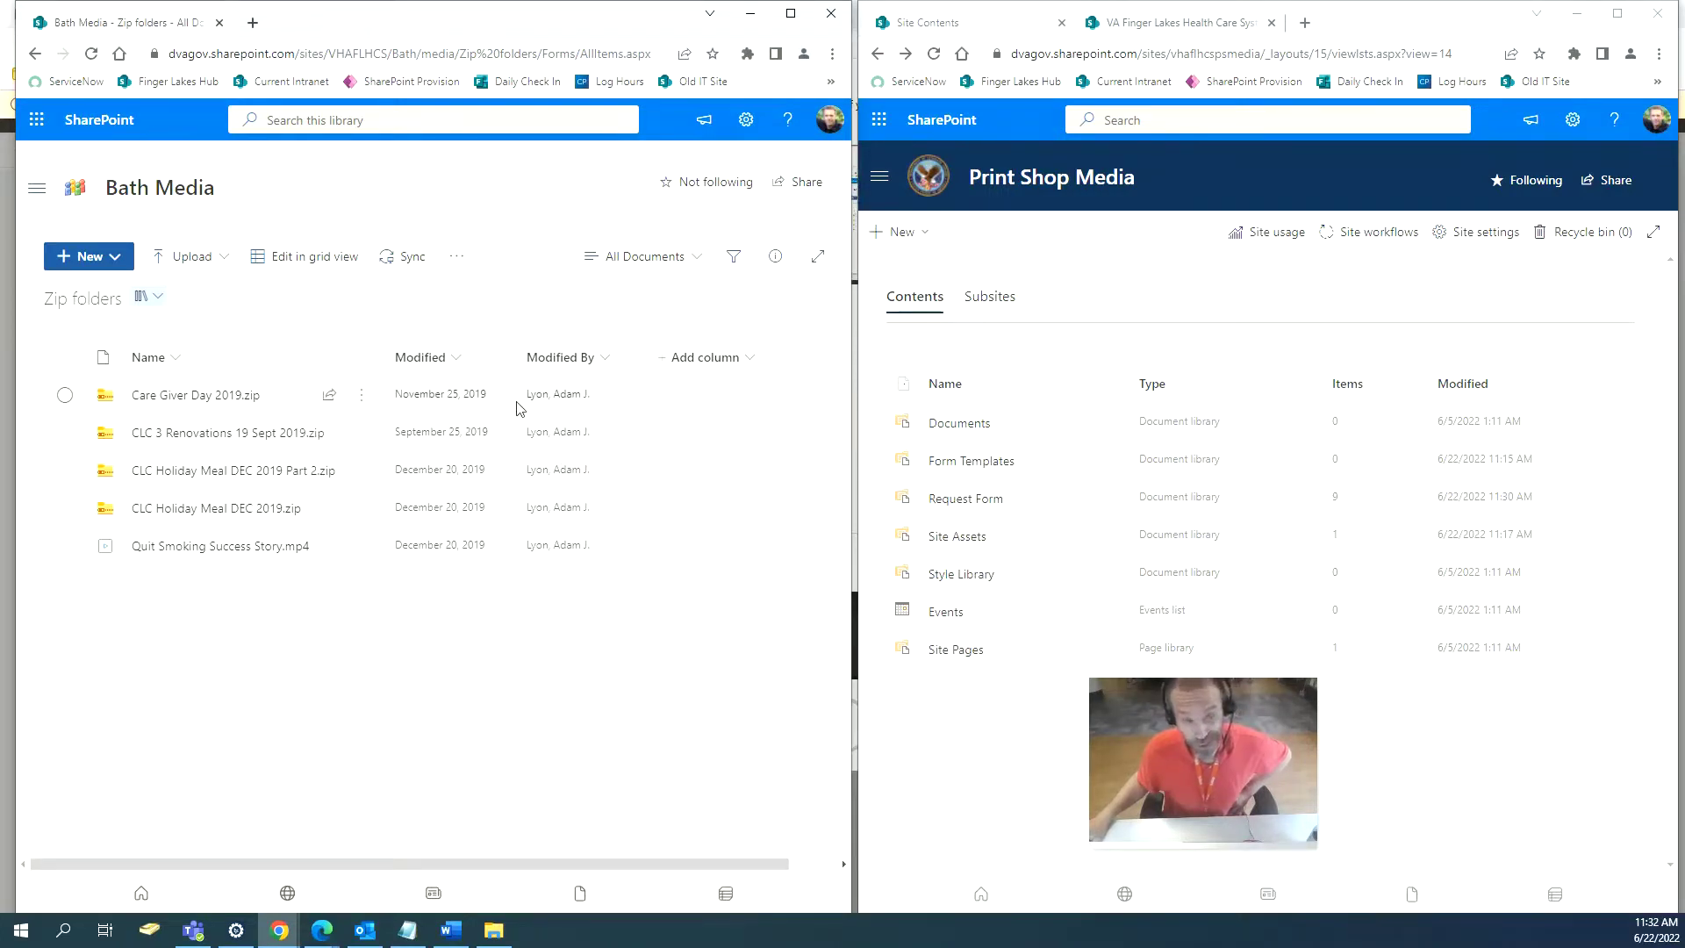
{"action": "left_click", "coordinate": [36, 55]}
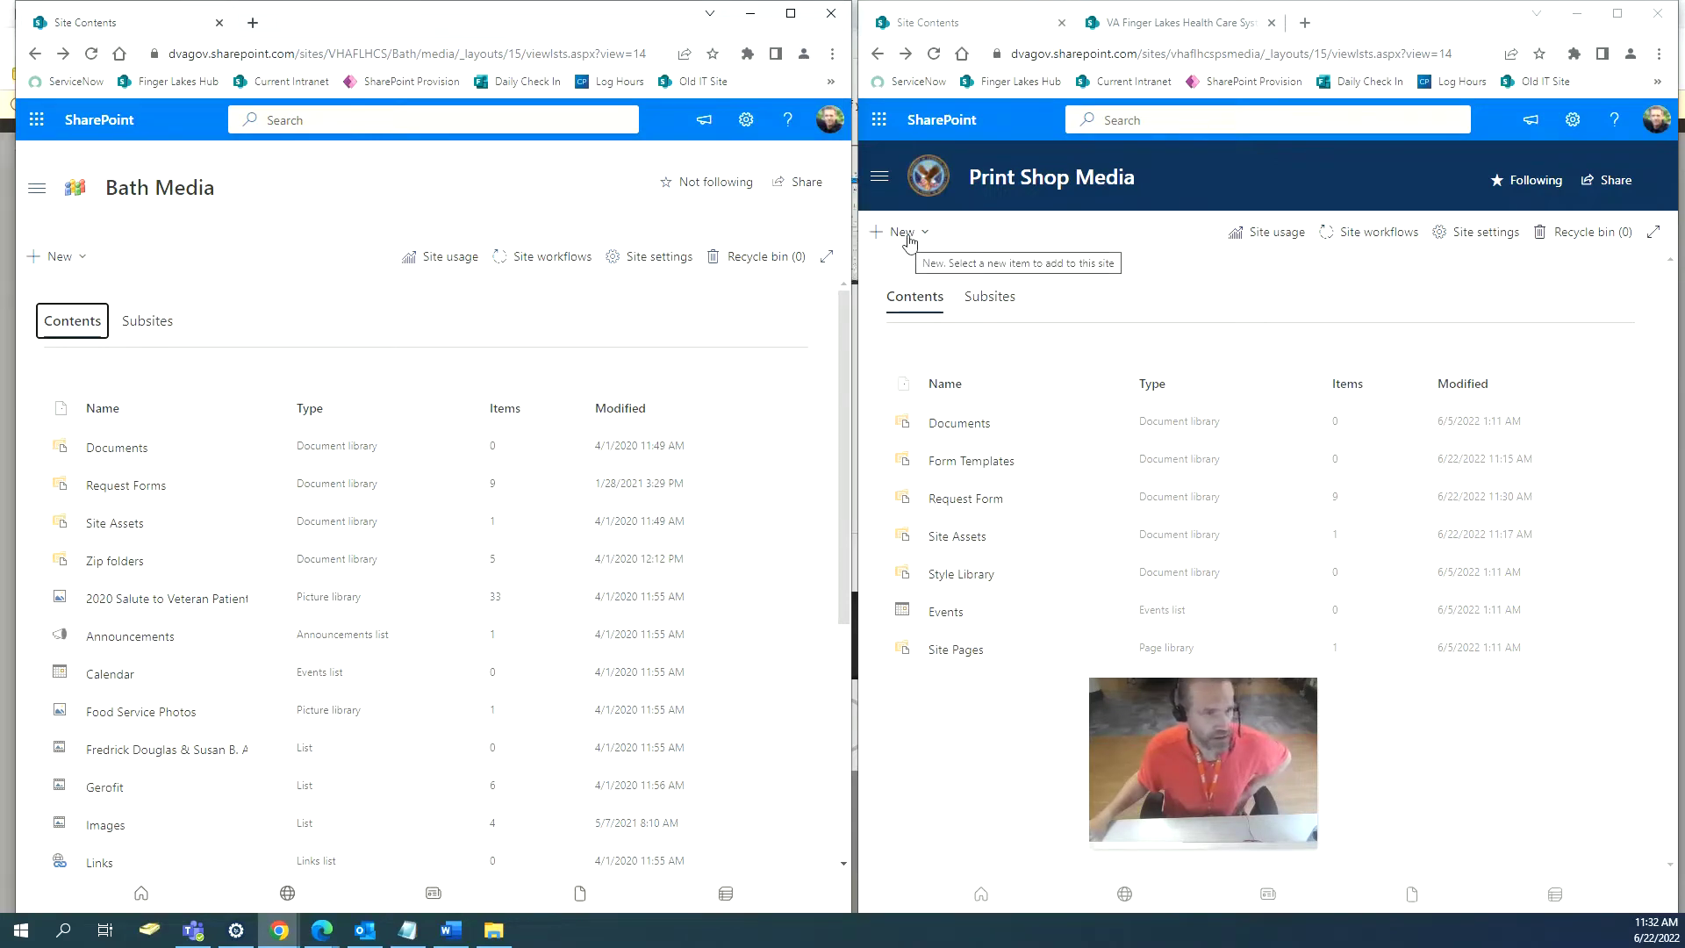
Create a document library named 'Zip Folders' that is hidden from site navigation.
{"action": "left_click", "coordinate": [907, 242]}
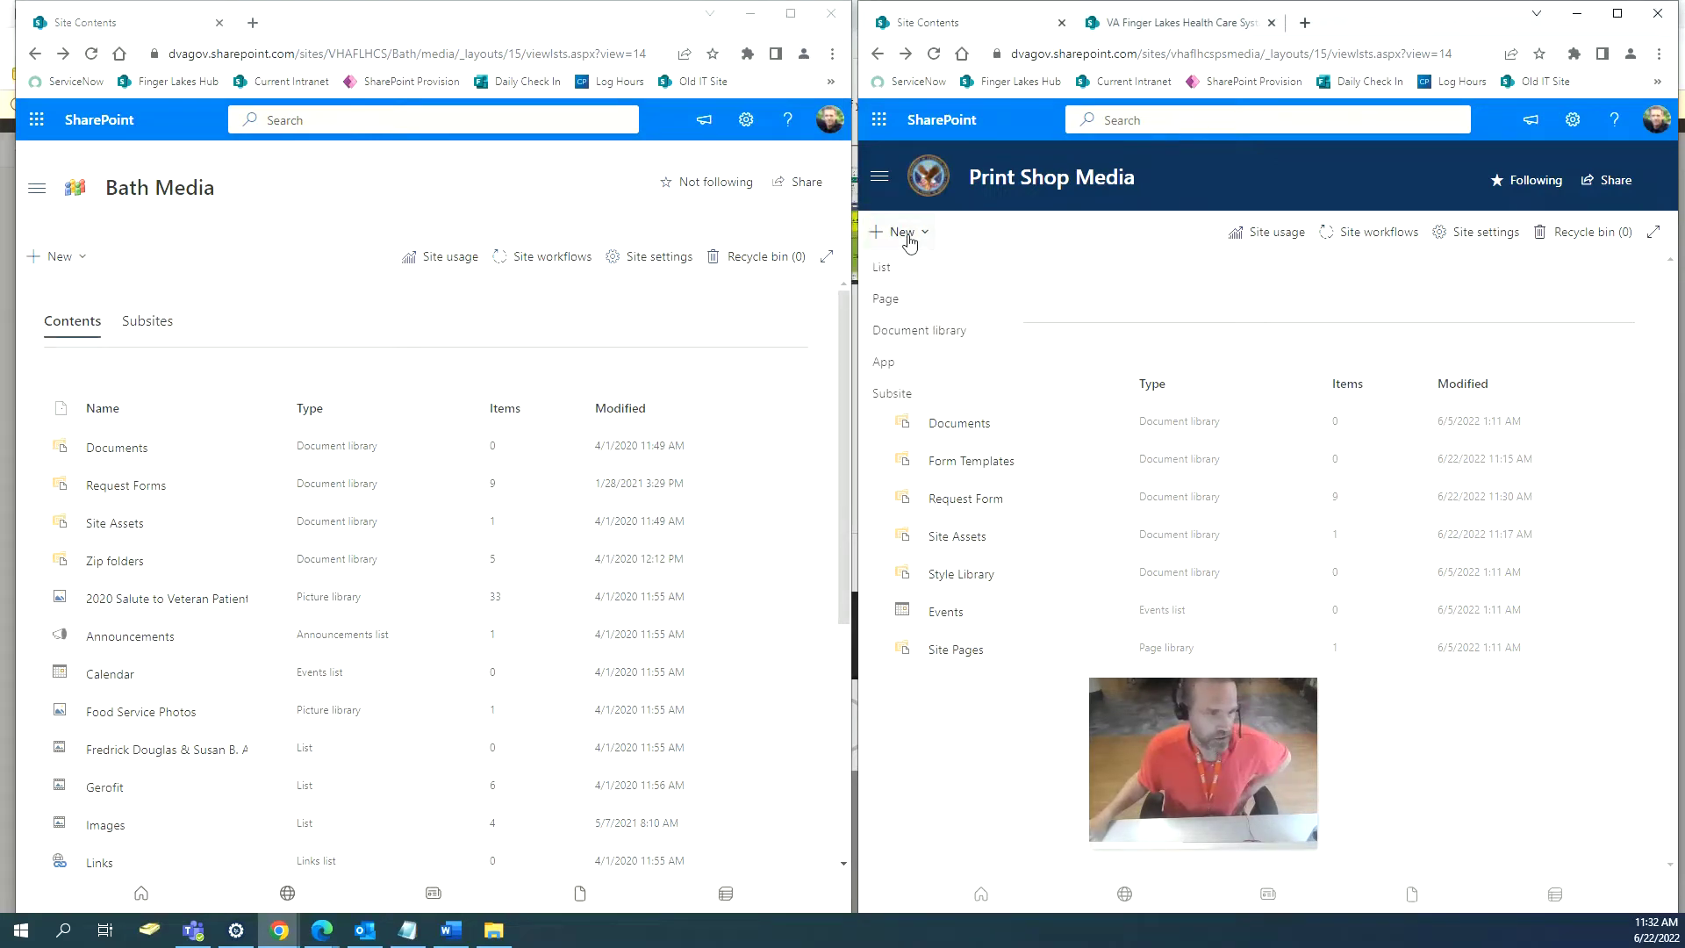
{"action": "left_click", "coordinate": [914, 336]}
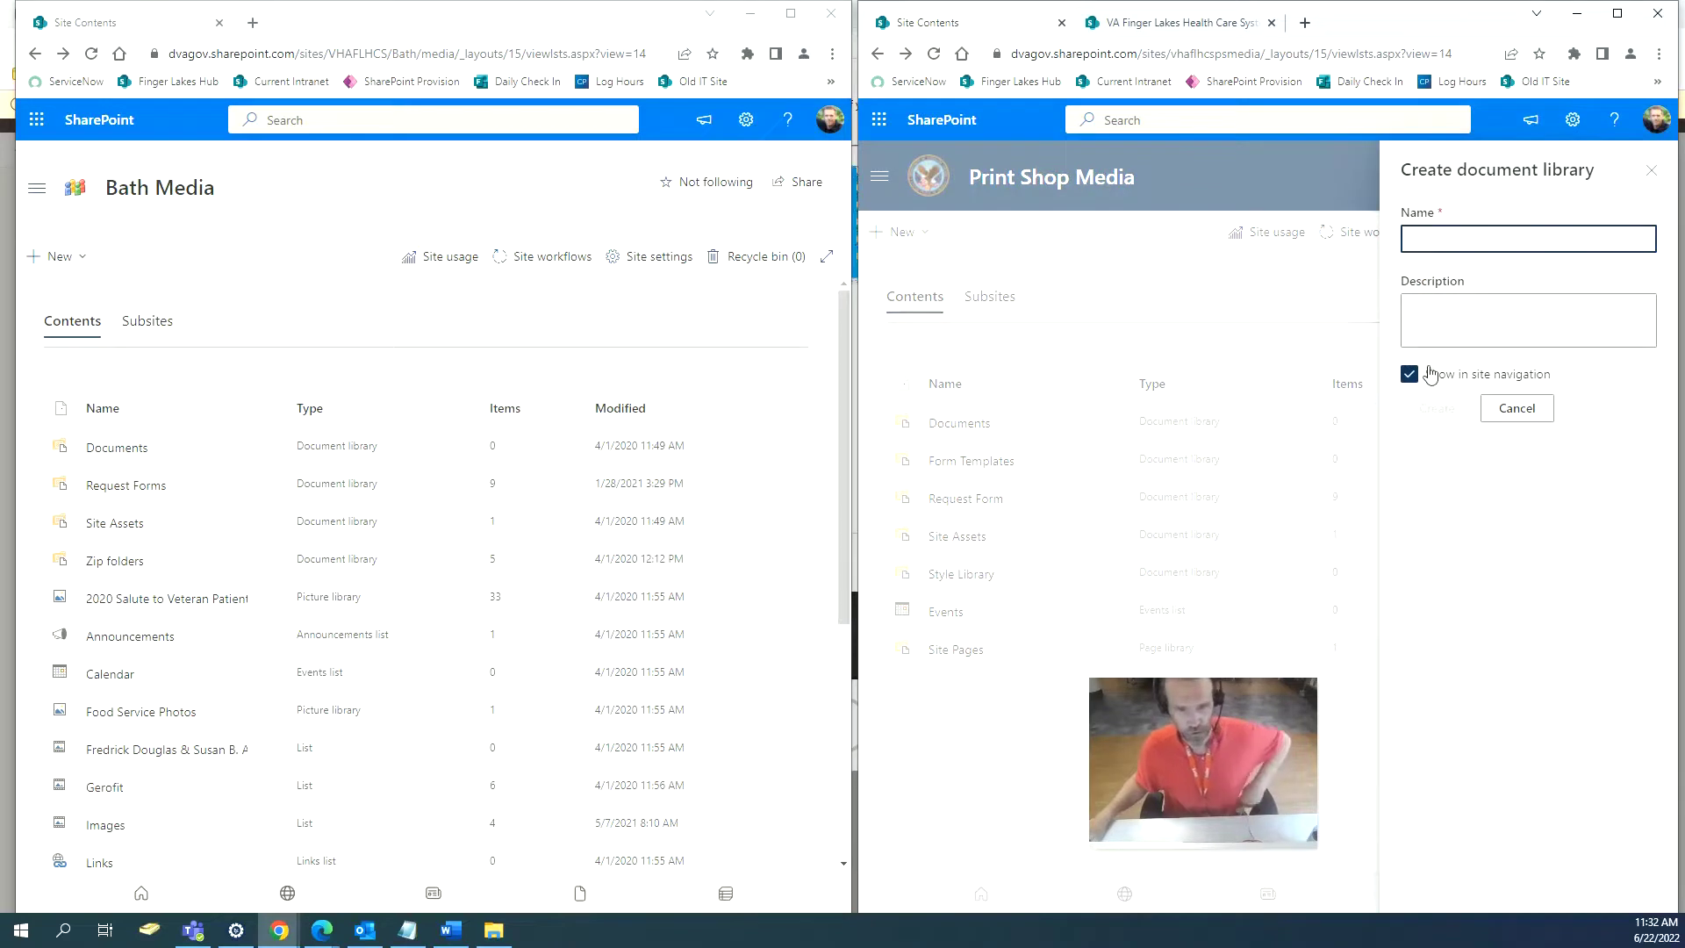
{"action": "left_click", "coordinate": [1408, 374]}
{"action": "left_click", "coordinate": [1422, 241]}
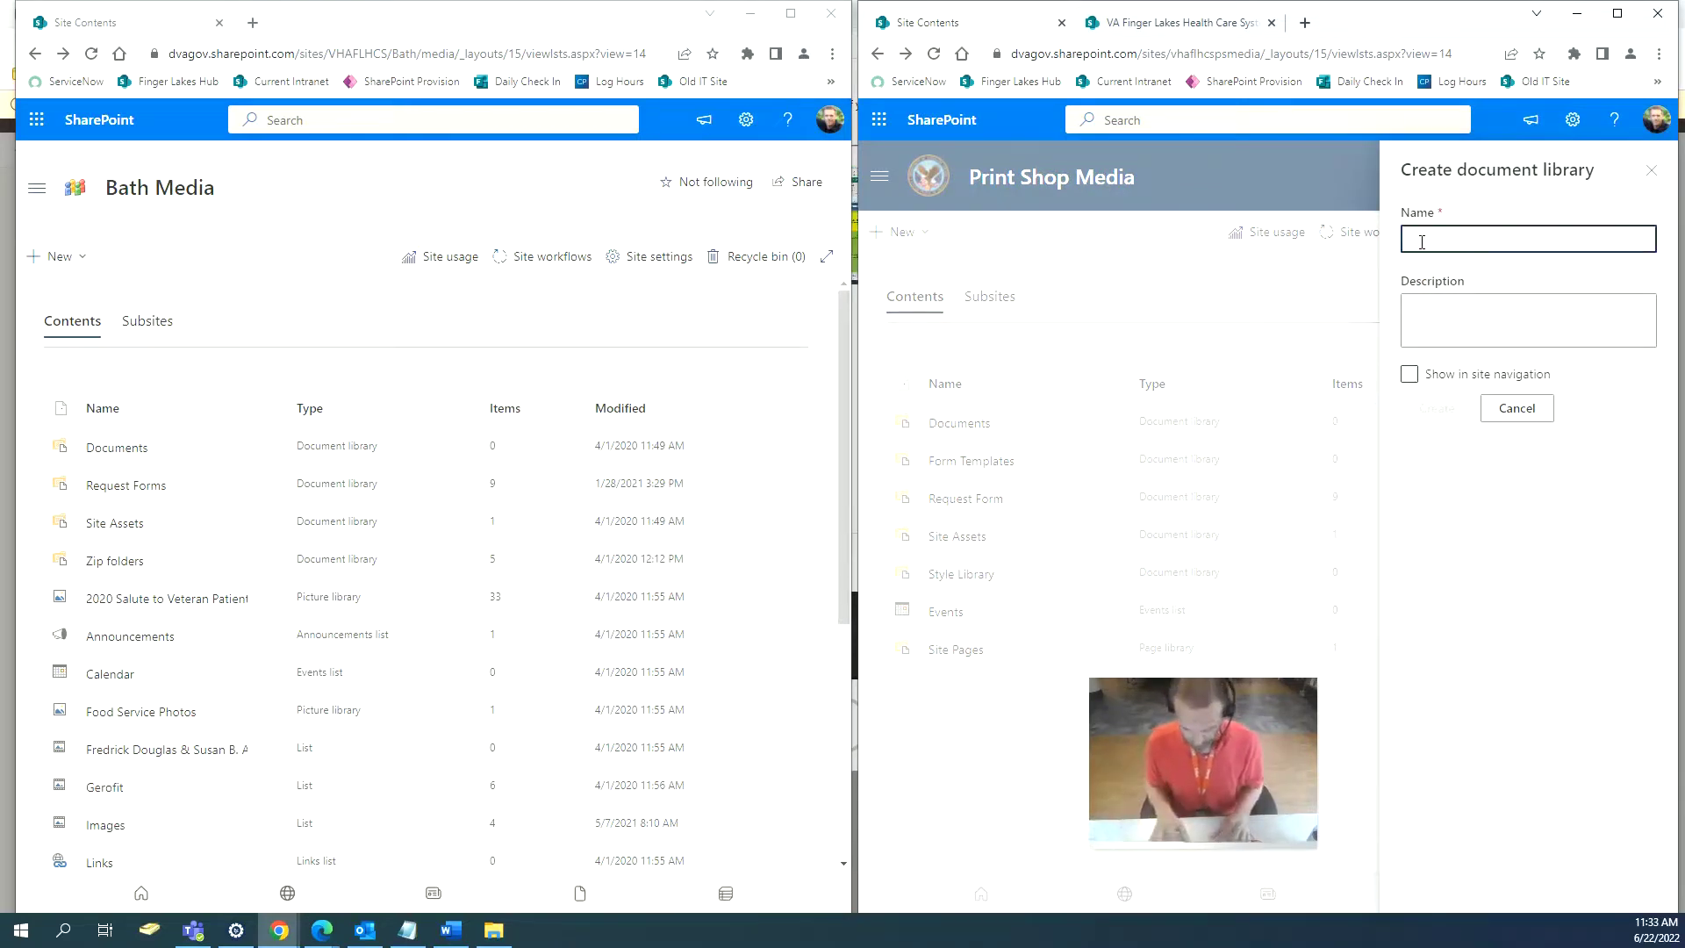
{"action": "type", "text": "Zip Folderas"}
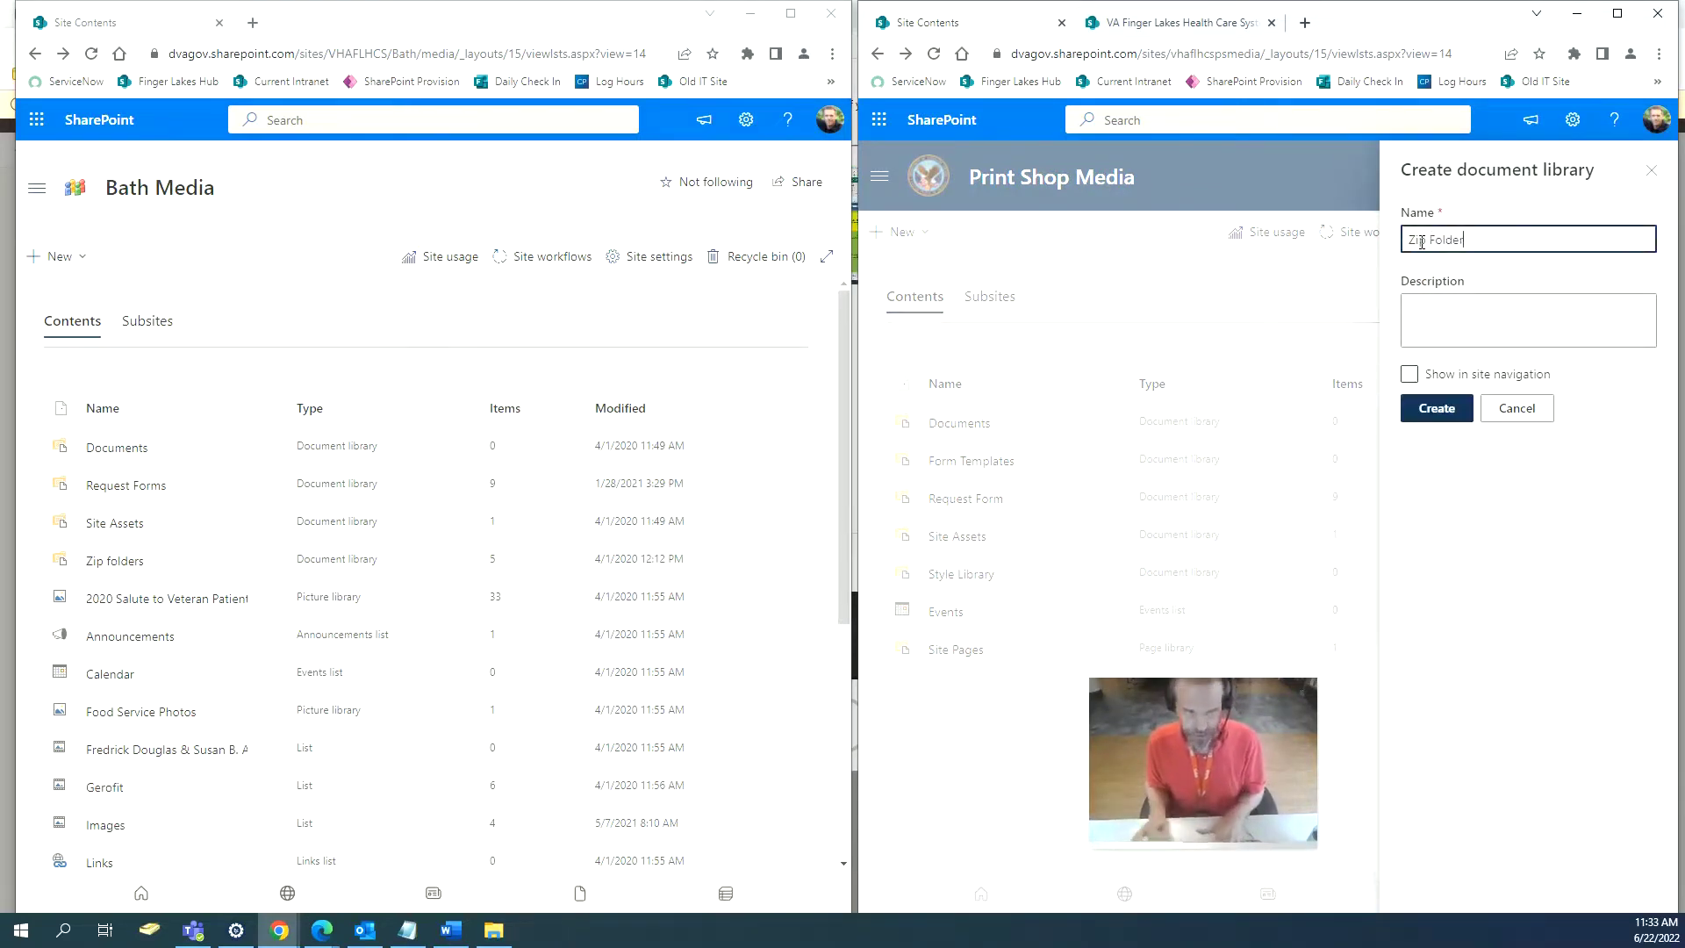
{"action": "key", "text": "BackSpace"}
{"action": "key", "text": "BackSpace"}
{"action": "type", "text": "s"}
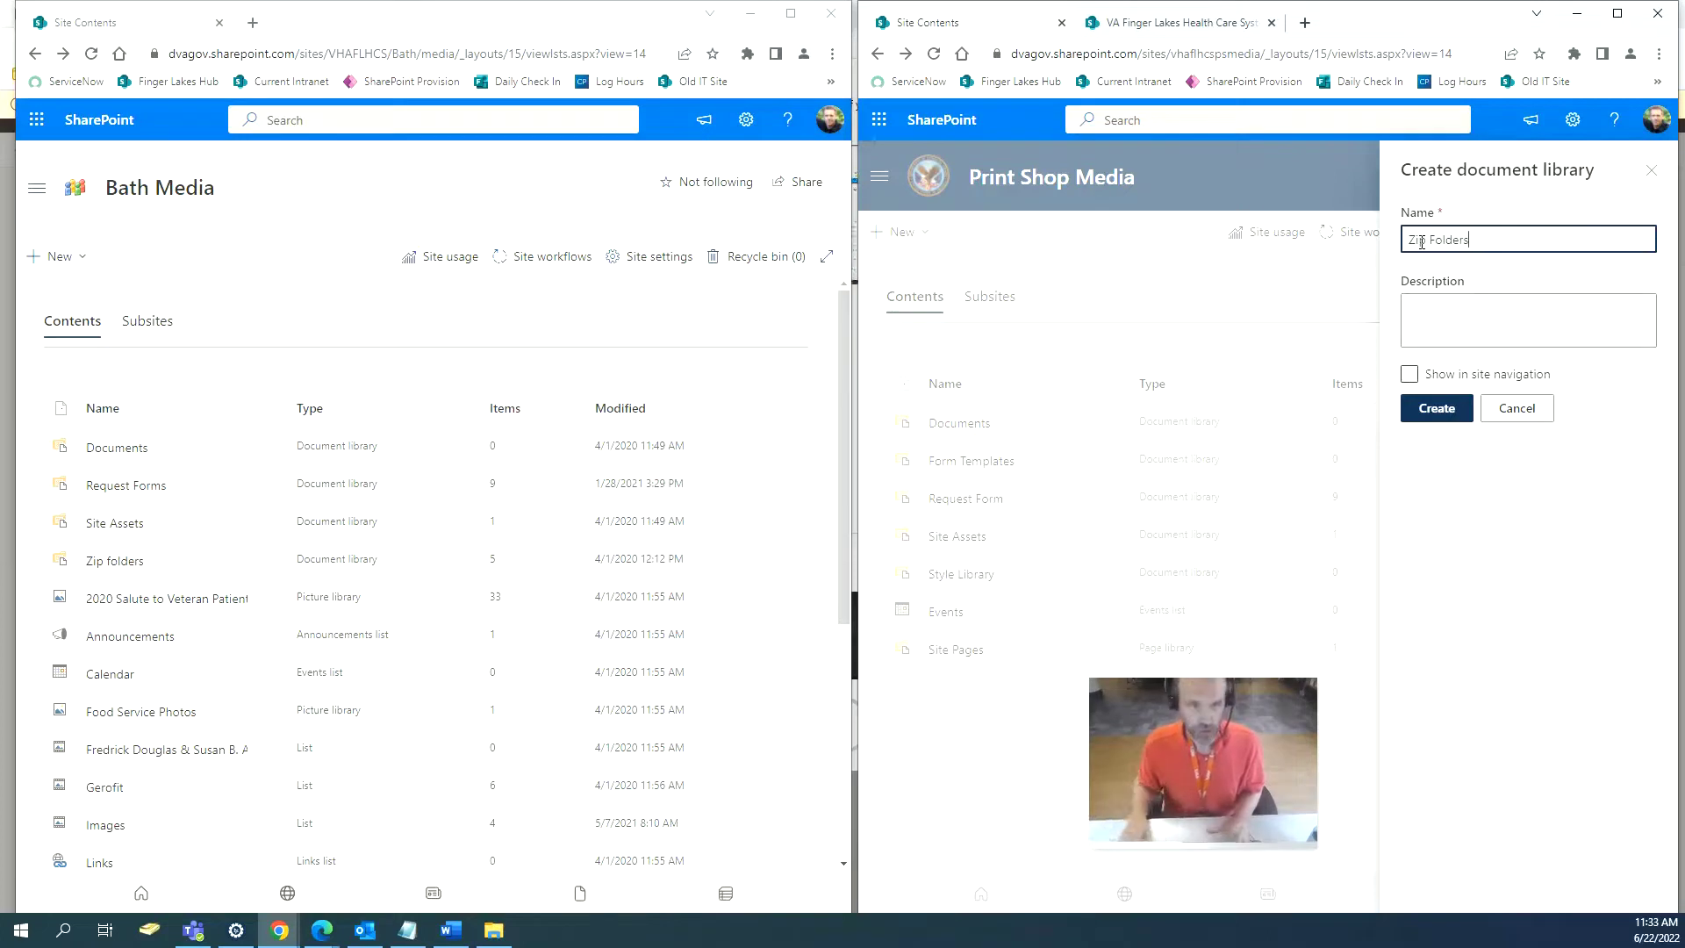
{"action": "left_click", "coordinate": [1442, 412]}
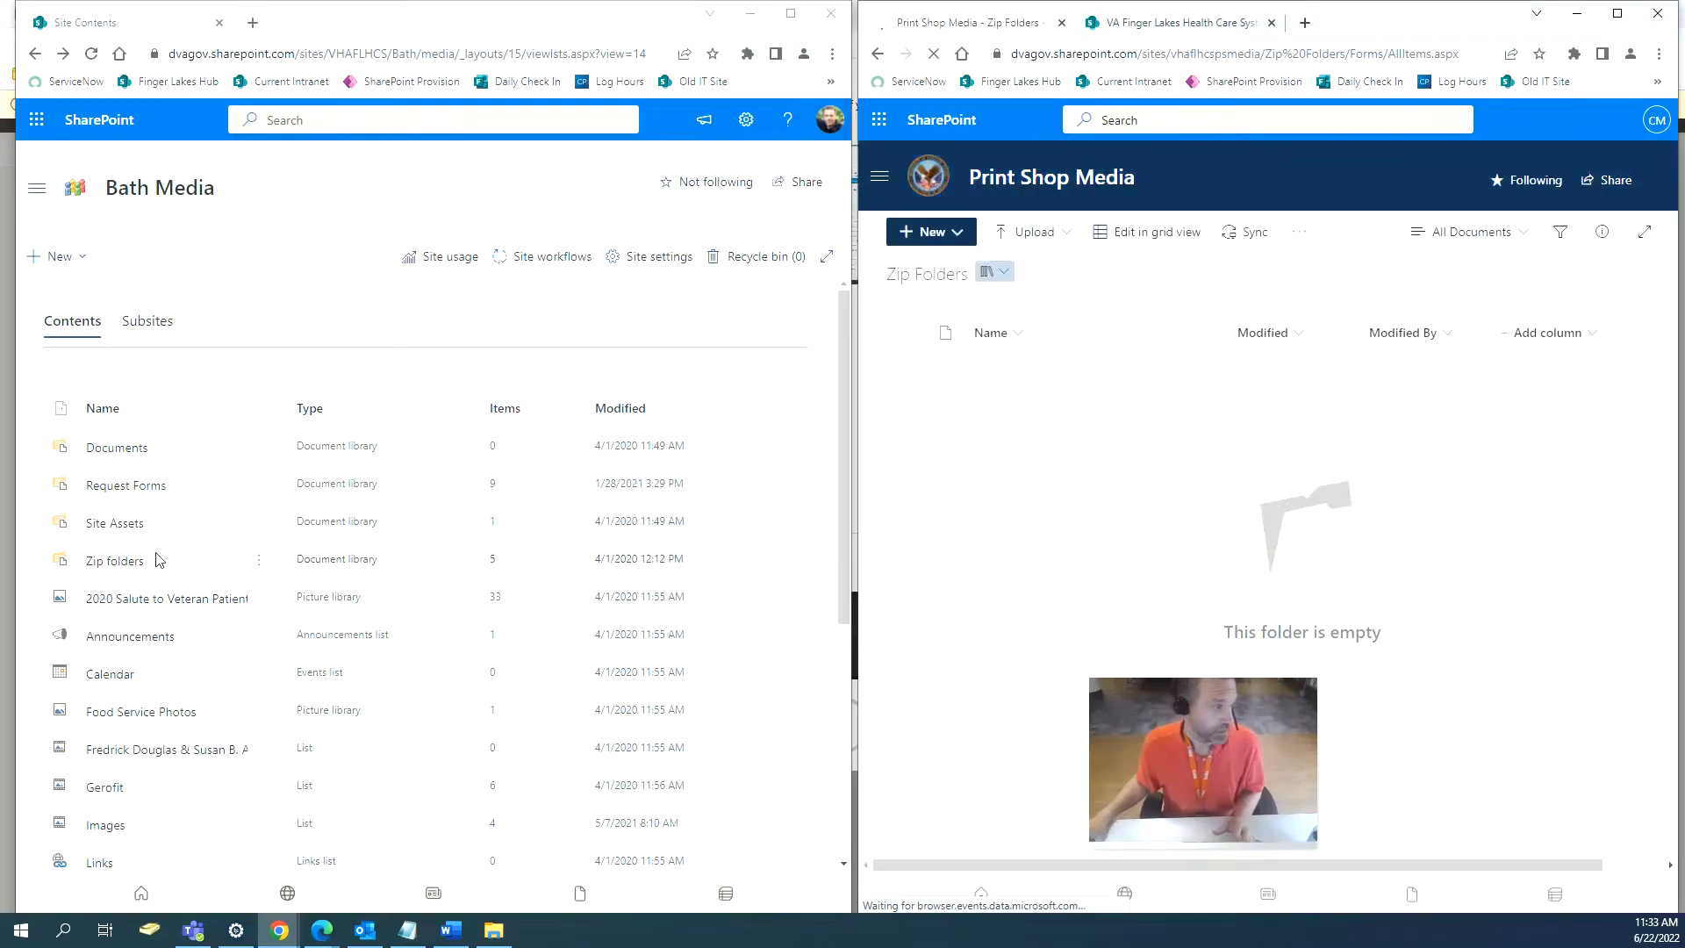
Copy all five files from Bath Media's Zip folders into Print Shop Media's Zip Folders library.
{"action": "left_click", "coordinate": [121, 566]}
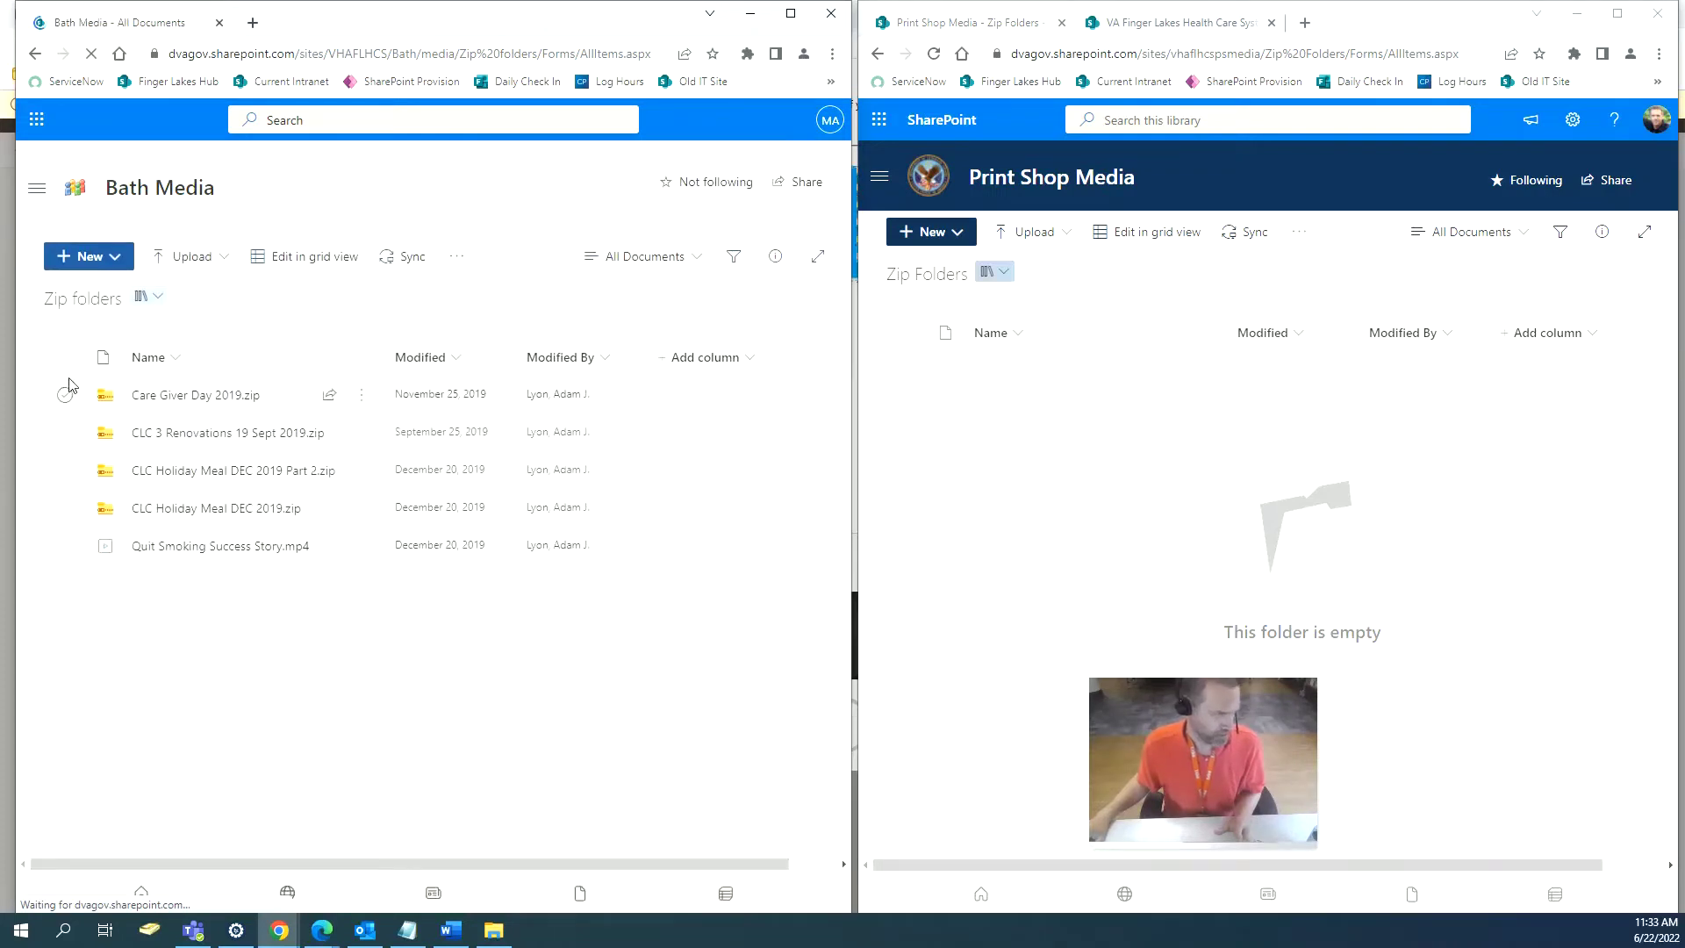
{"action": "left_click", "coordinate": [68, 360]}
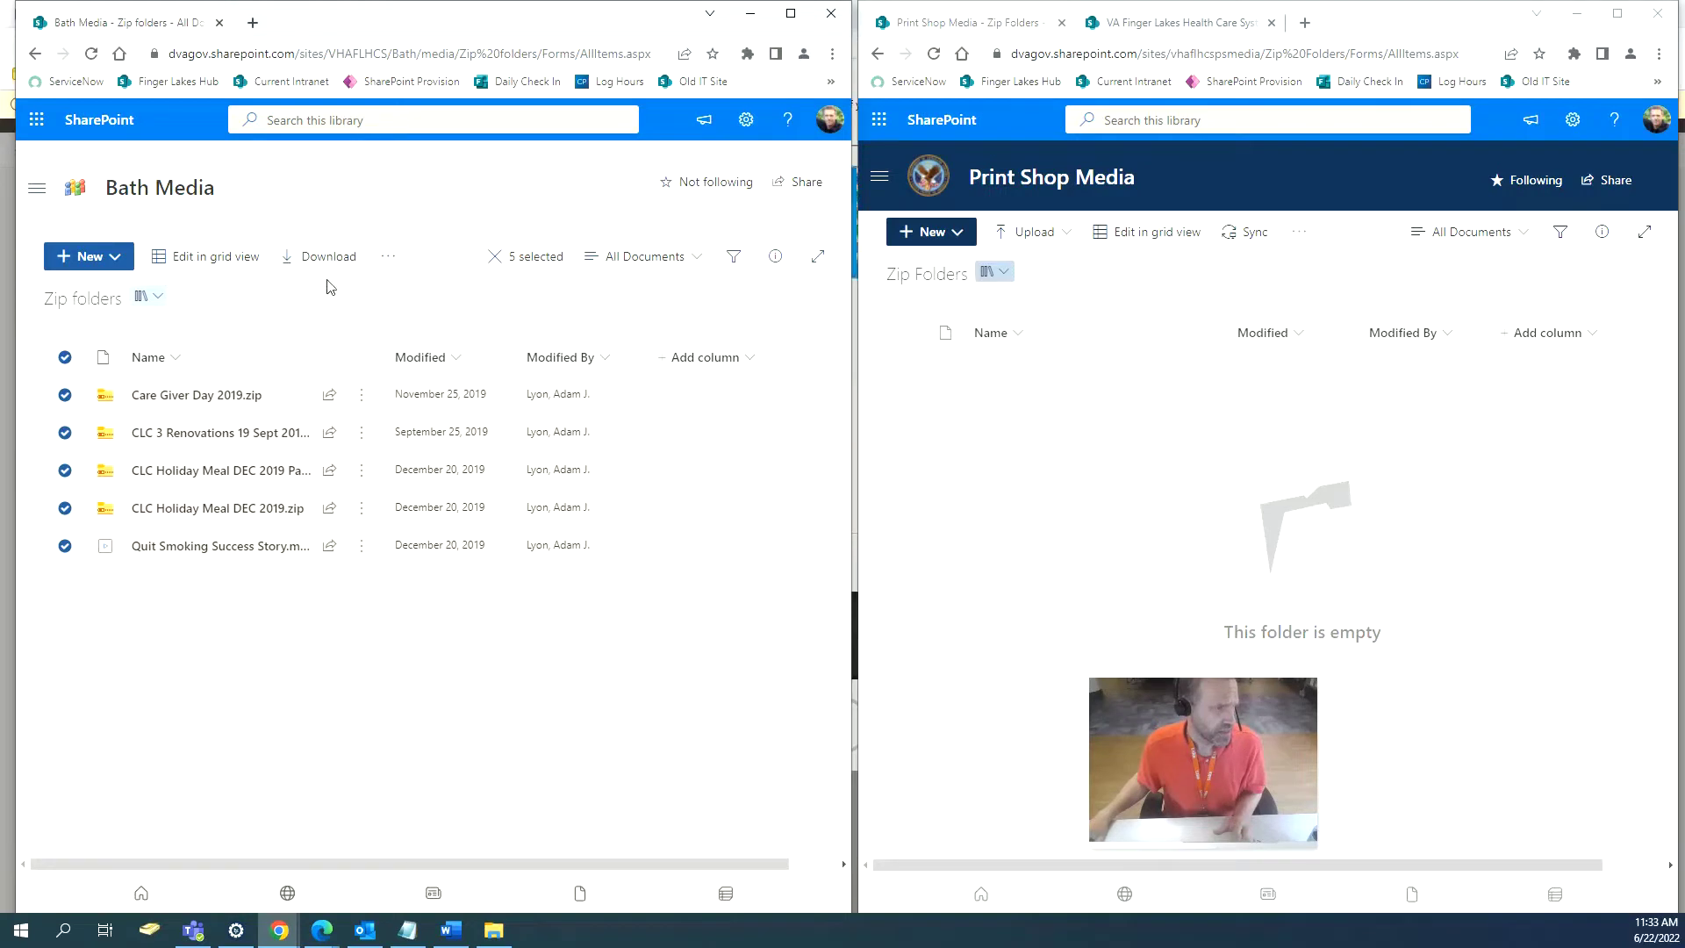
{"action": "left_click", "coordinate": [388, 257]}
{"action": "left_click", "coordinate": [420, 356]}
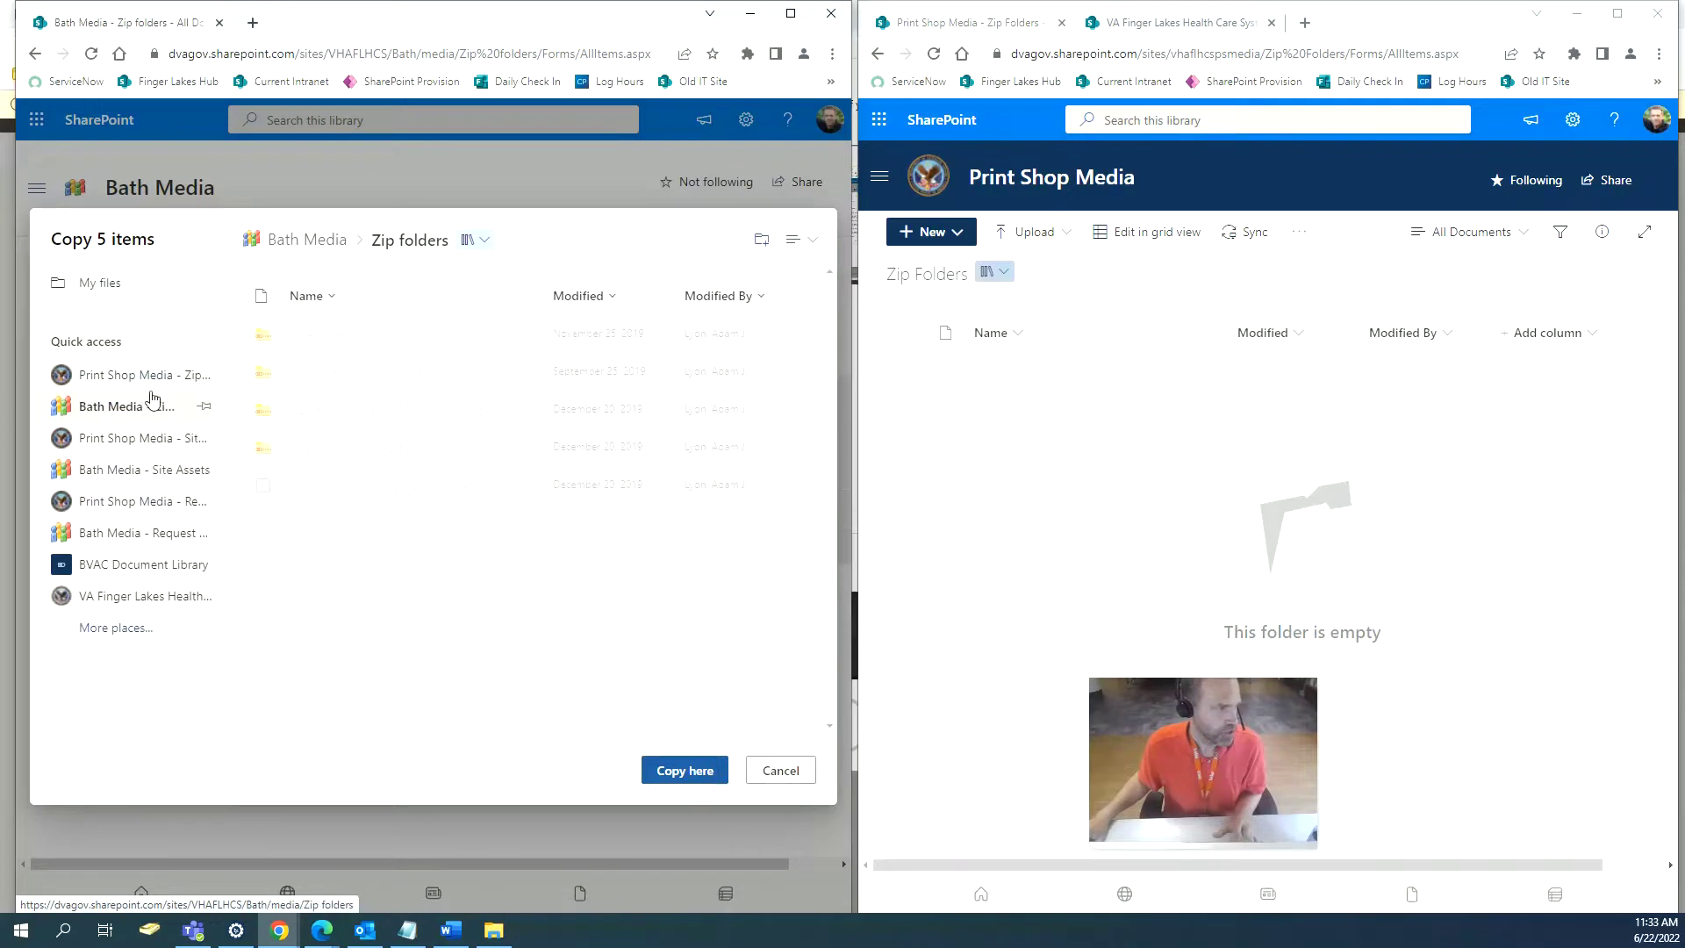
{"action": "left_click", "coordinate": [145, 383]}
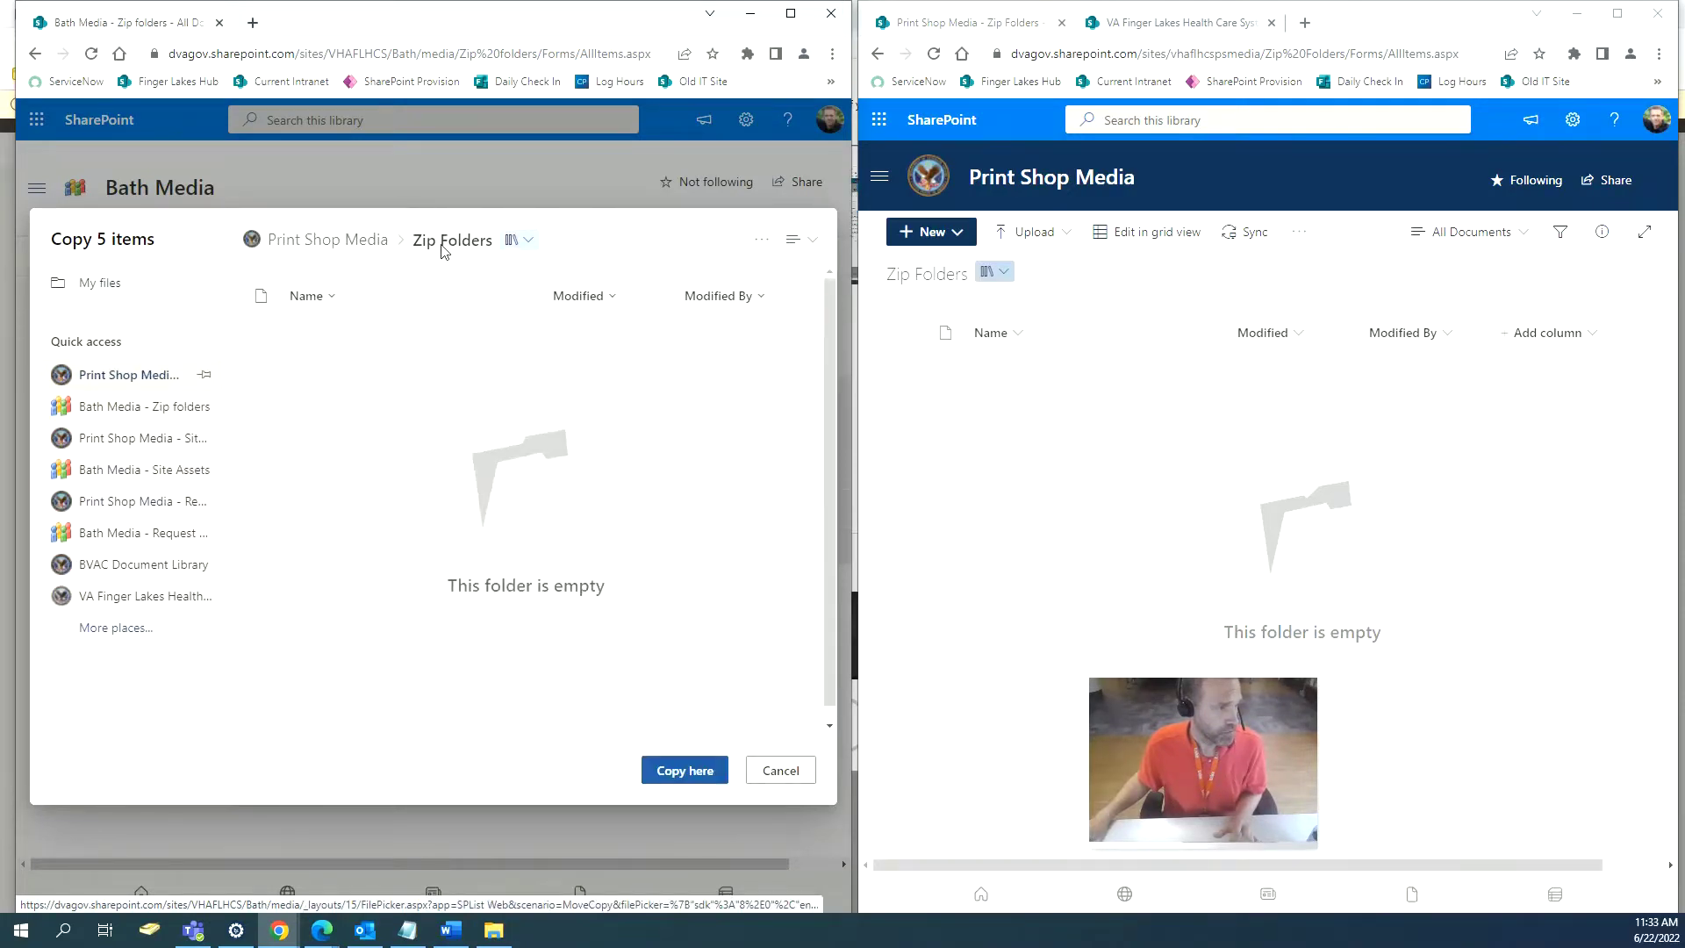
{"action": "left_click", "coordinate": [689, 776]}
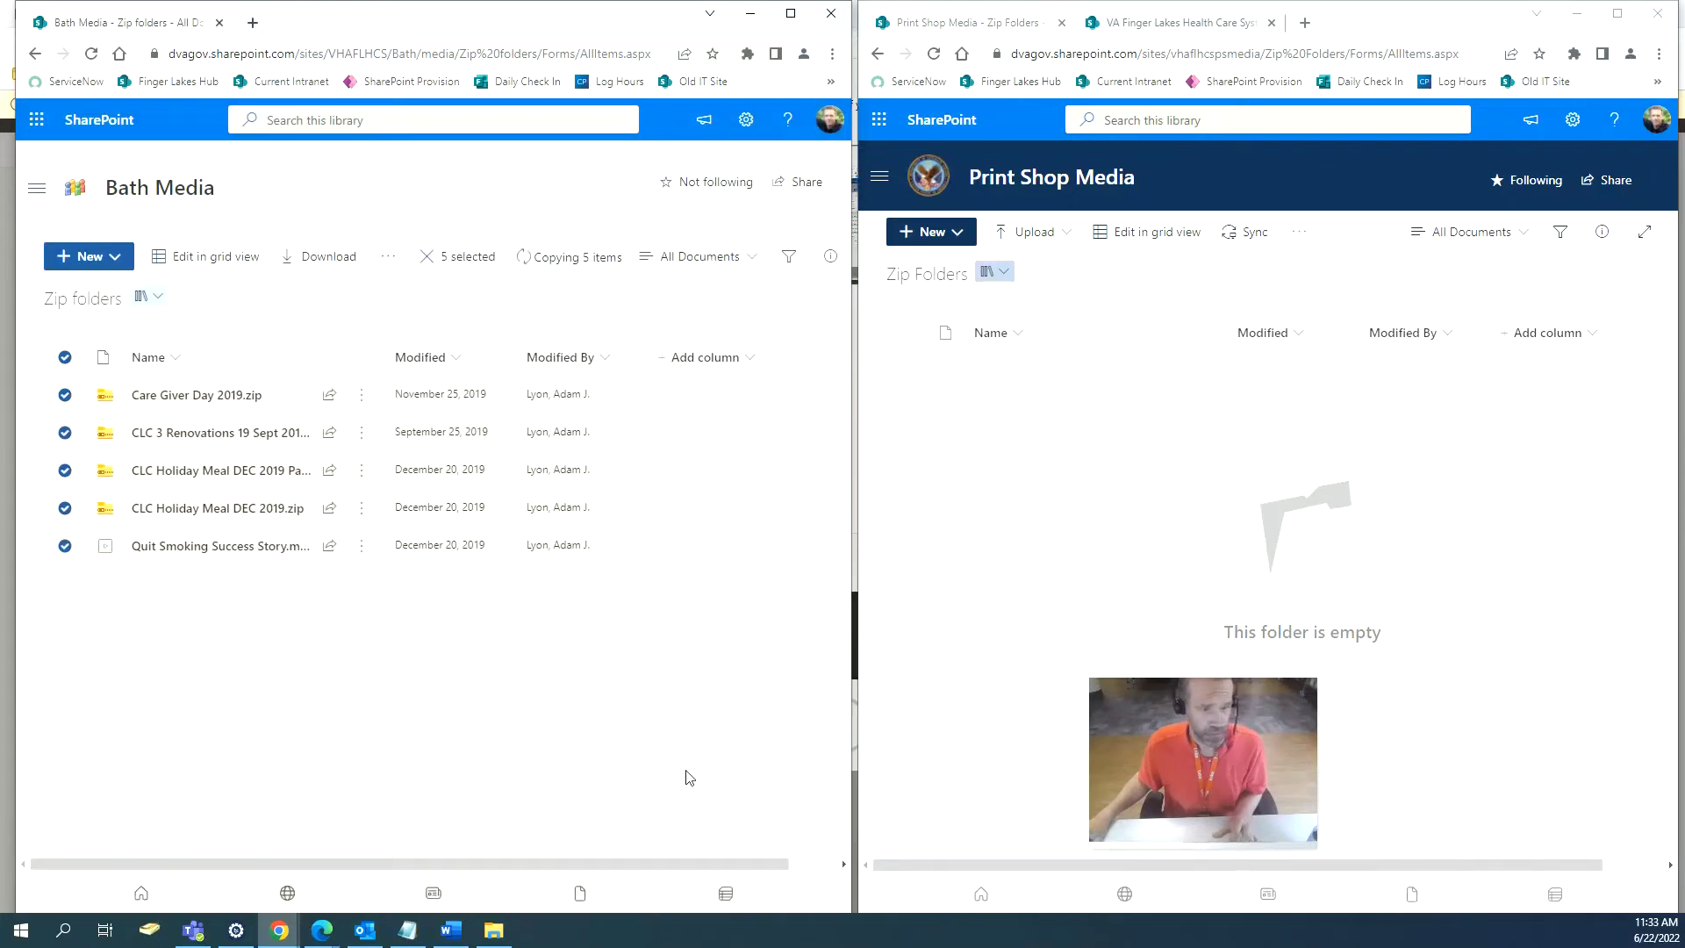
{"action": "left_click", "coordinate": [877, 54]}
{"action": "left_click", "coordinate": [36, 55]}
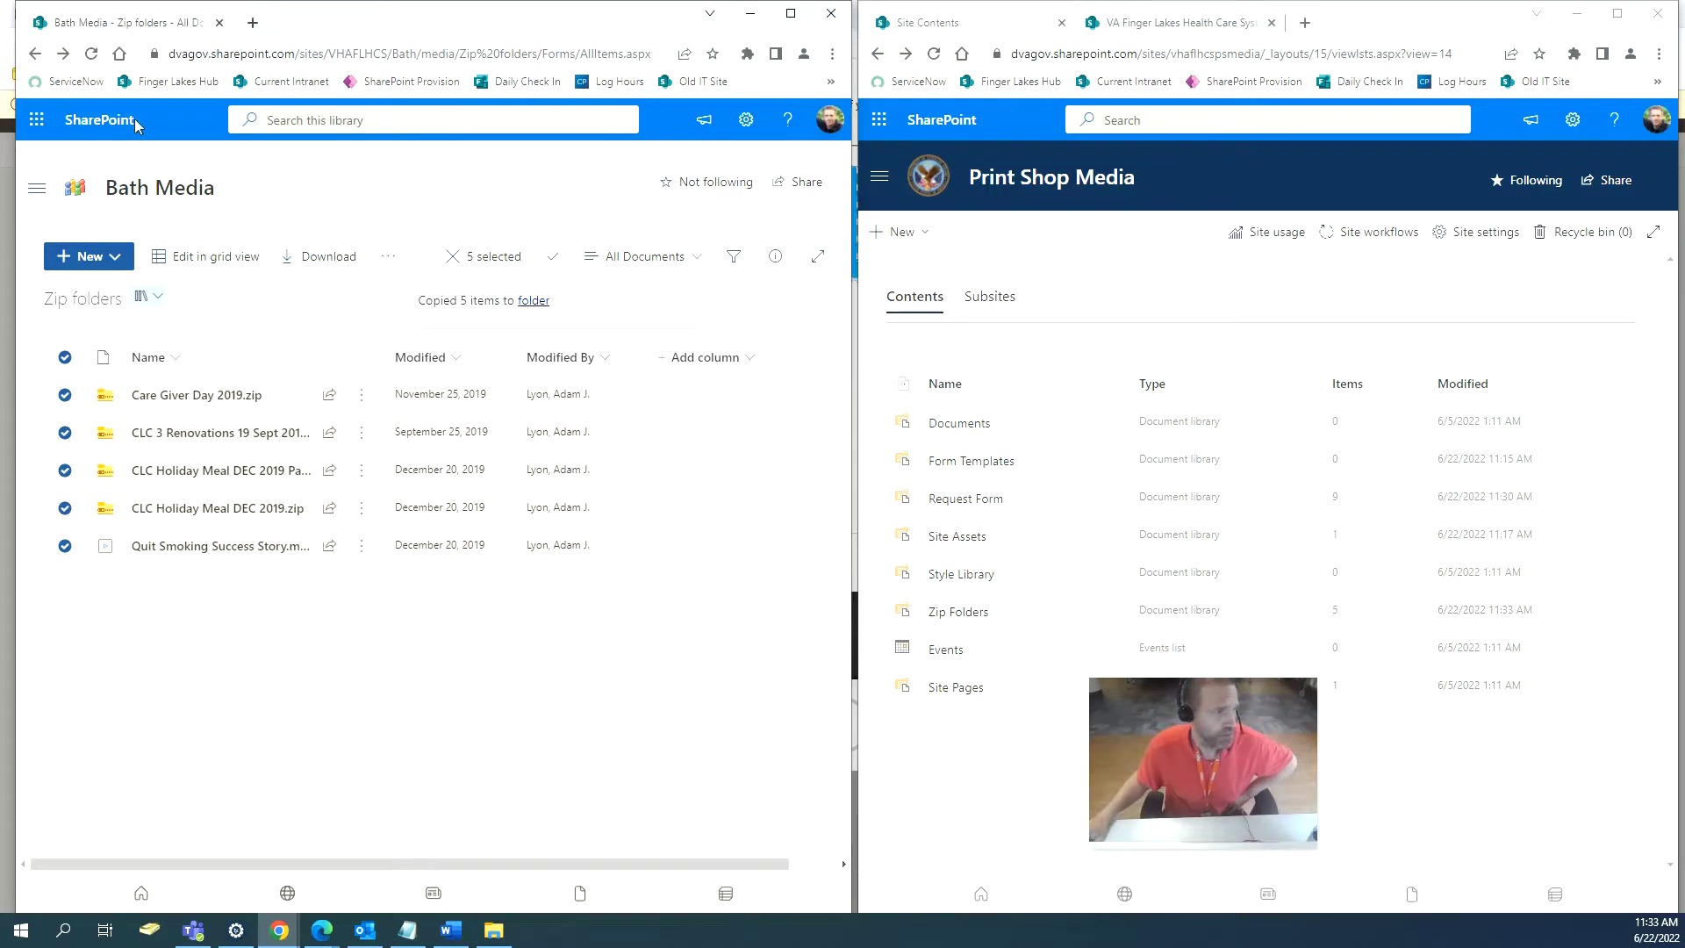
Return Bath Media to Site Contents and reload Print Shop Media's to confirm Zip Folders has 5 items.
{"action": "left_click", "coordinate": [35, 54]}
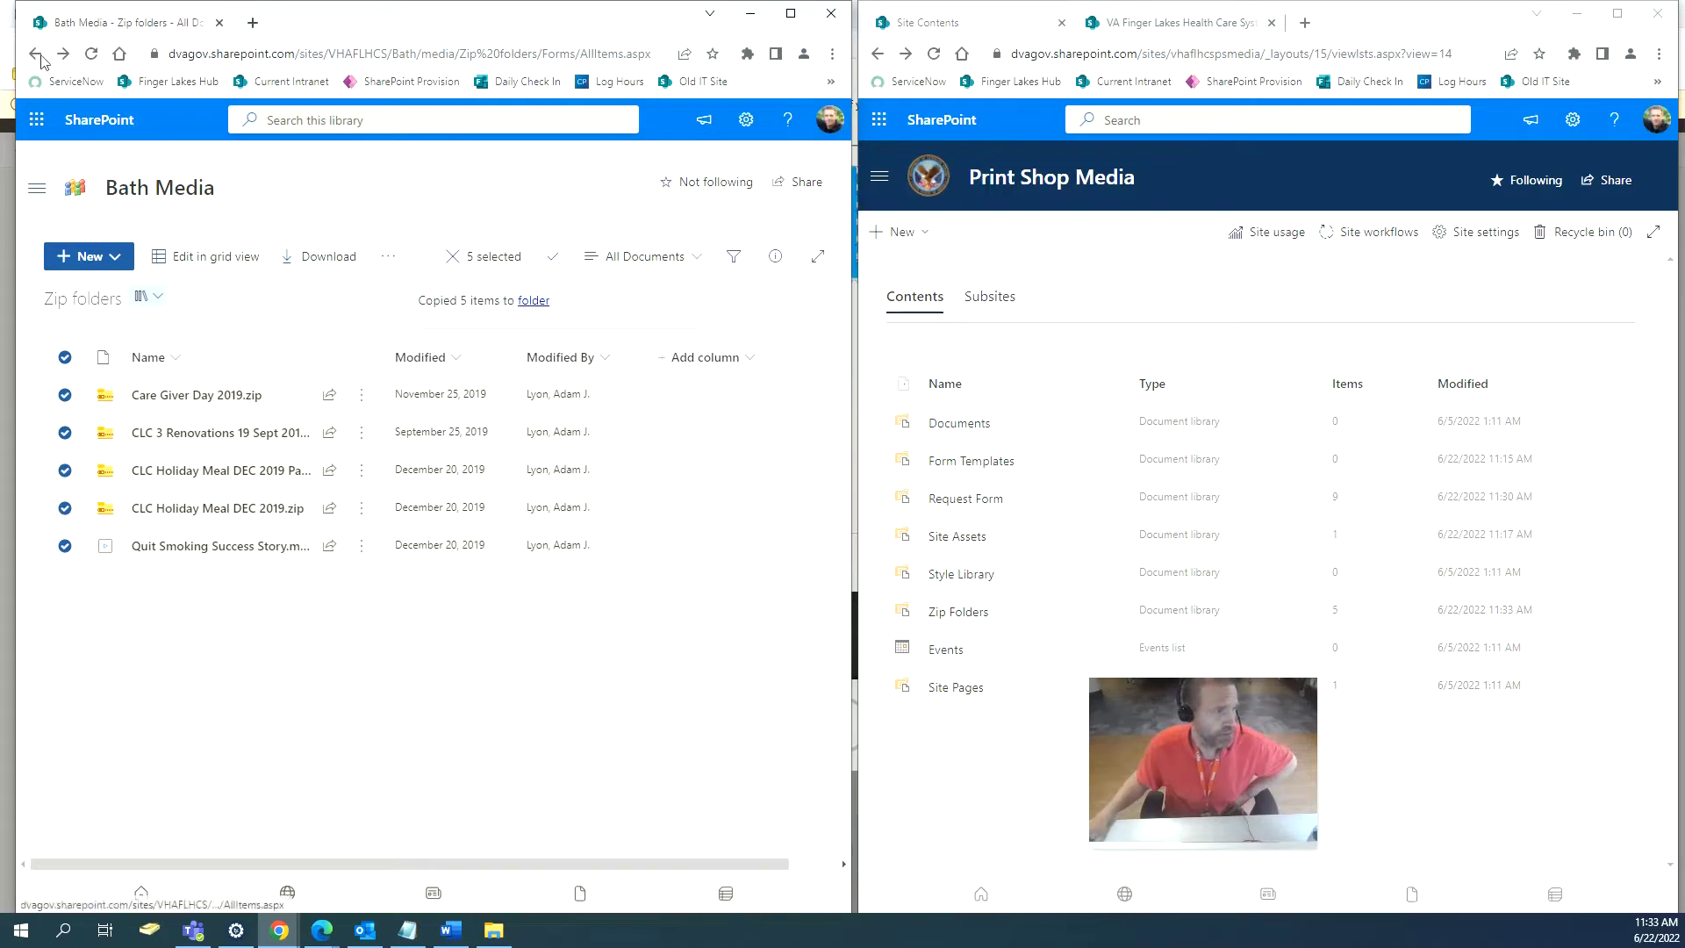
{"action": "left_click", "coordinate": [933, 55]}
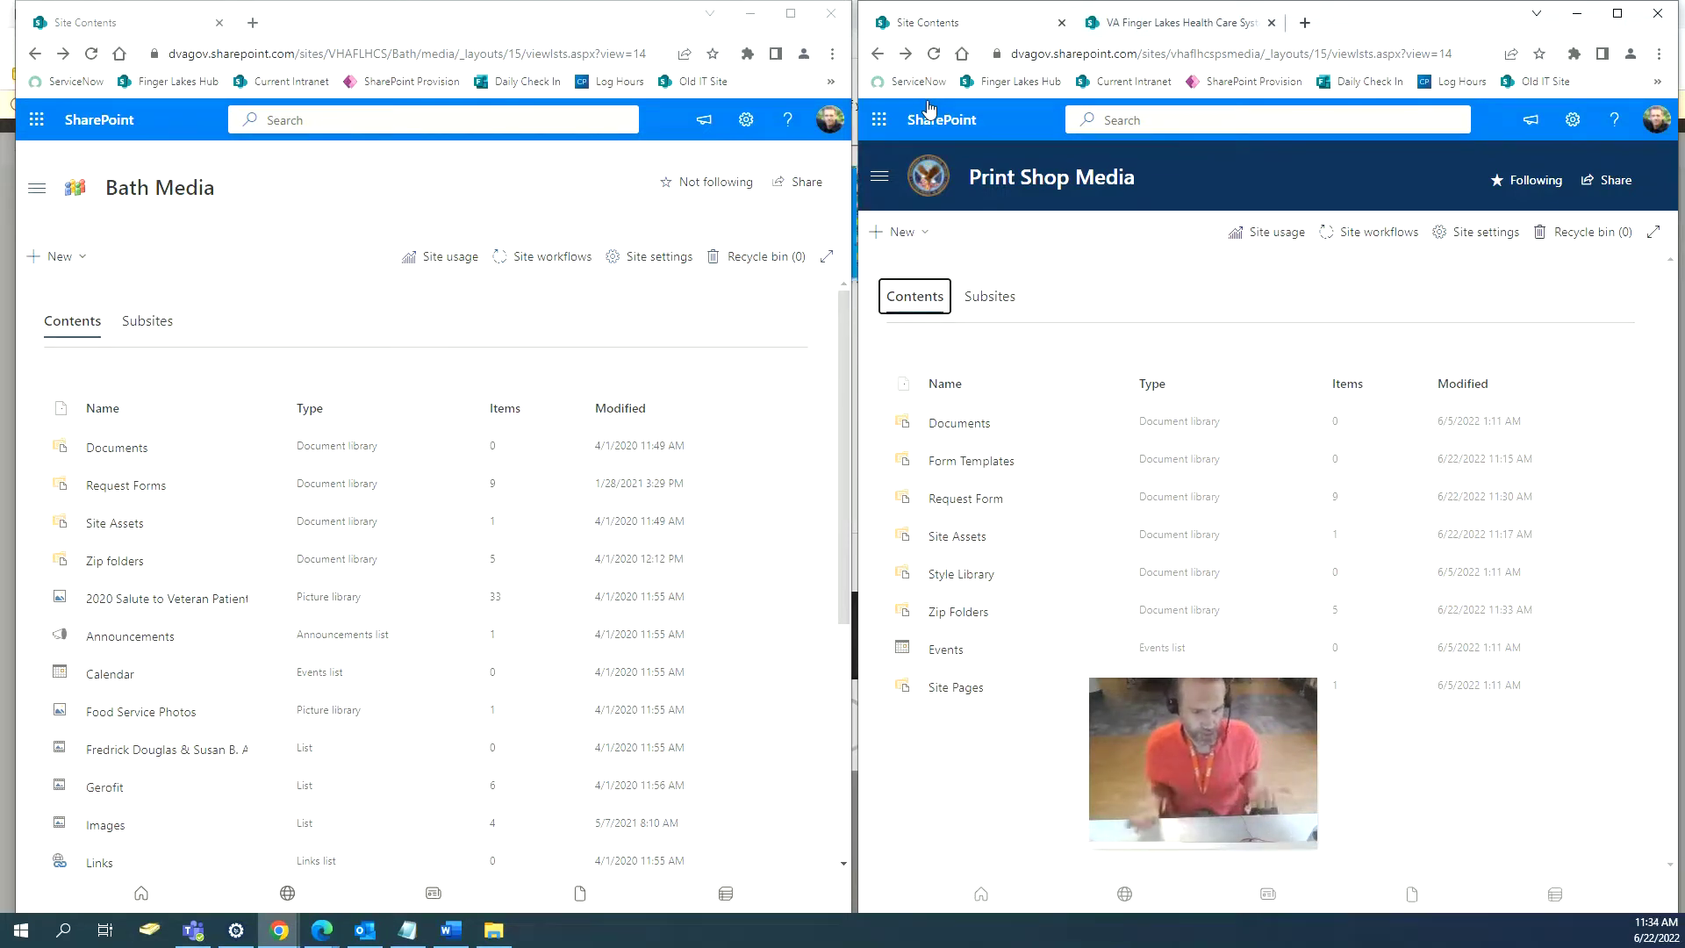
{"action": "scroll", "coordinate": [513, 535], "scroll_direction": "down", "scroll_amount": 1}
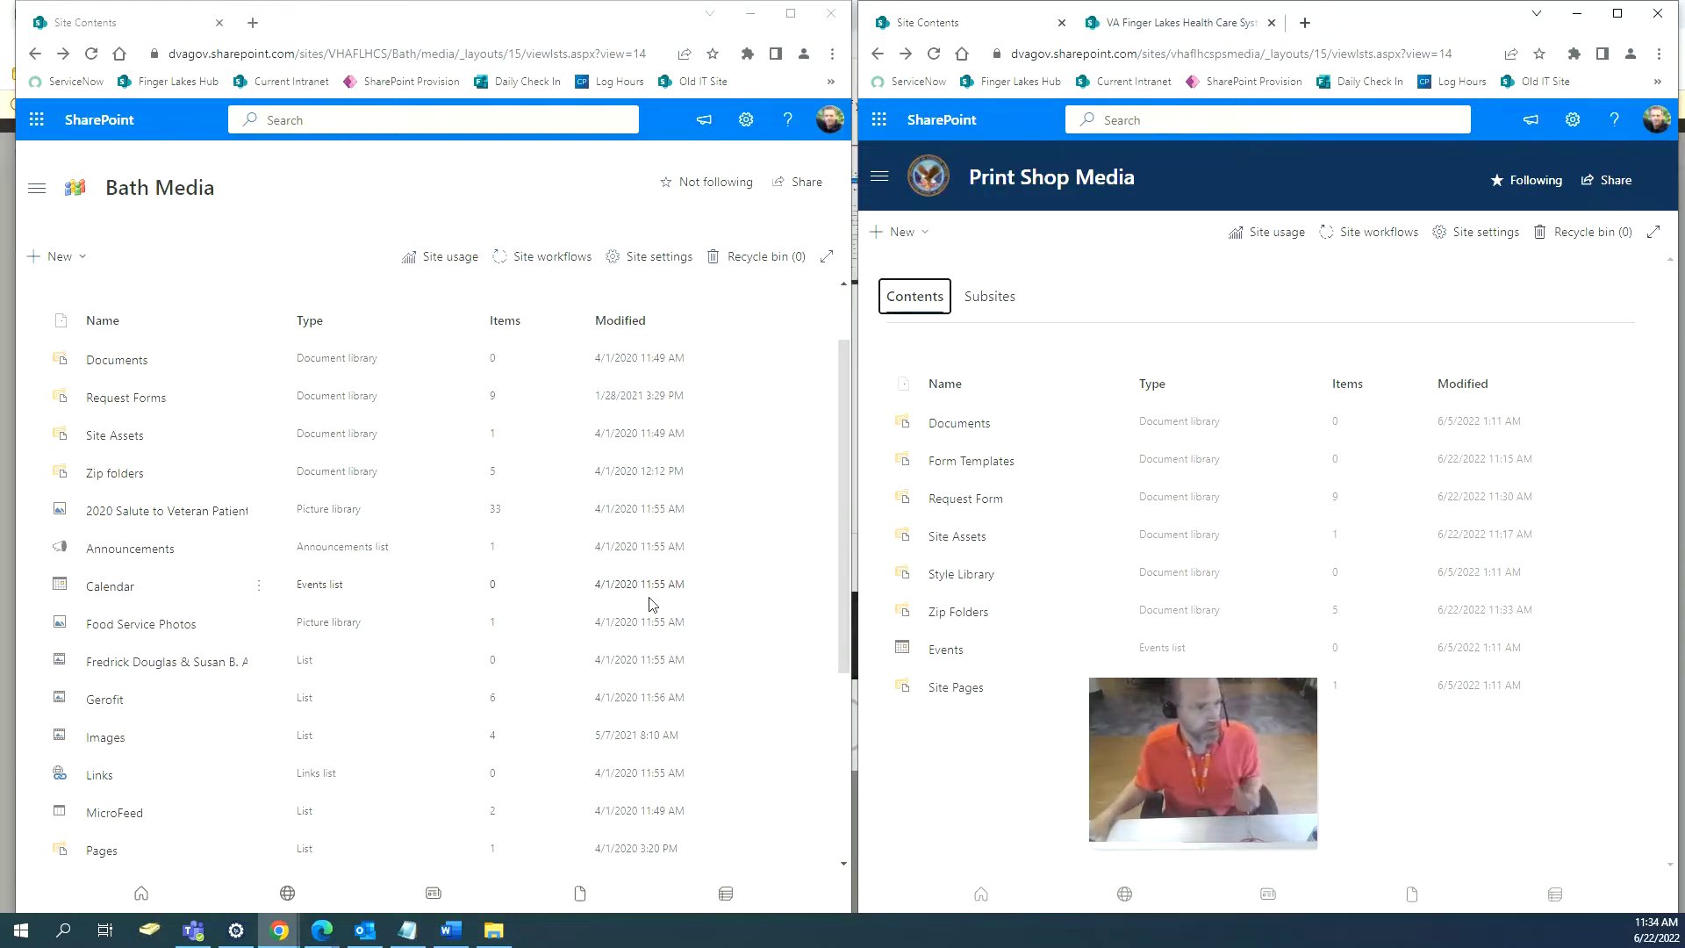
{"action": "scroll", "coordinate": [649, 604], "scroll_direction": "down", "scroll_amount": 4}
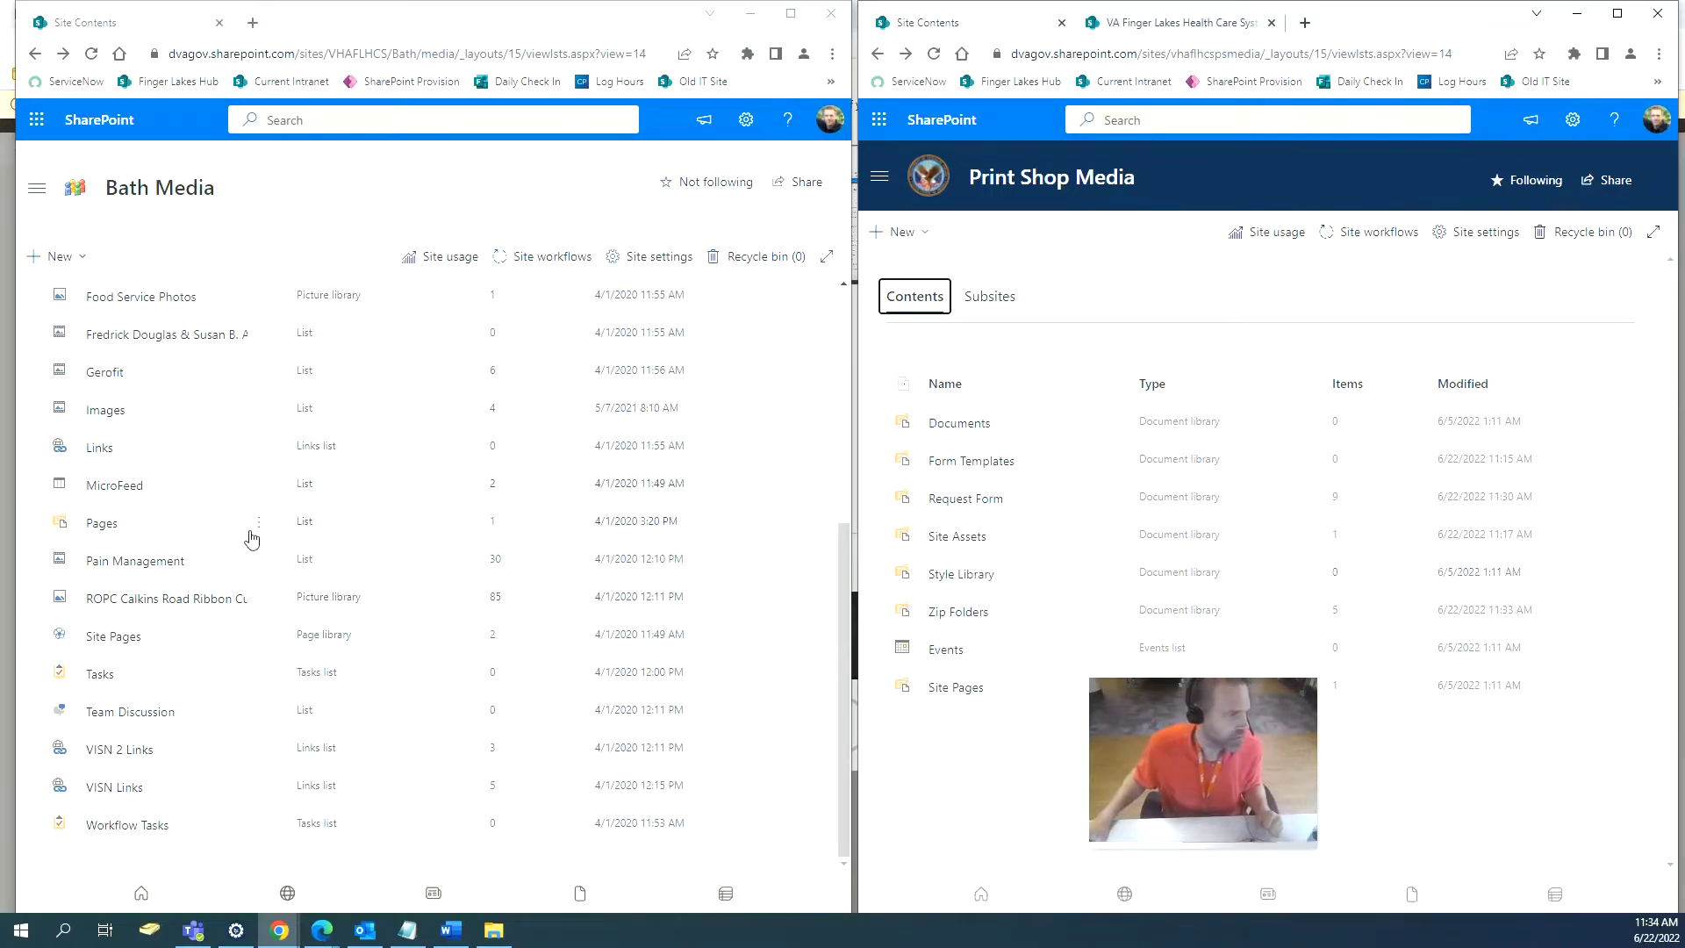
{"action": "scroll", "coordinate": [252, 535], "scroll_direction": "up", "scroll_amount": 5}
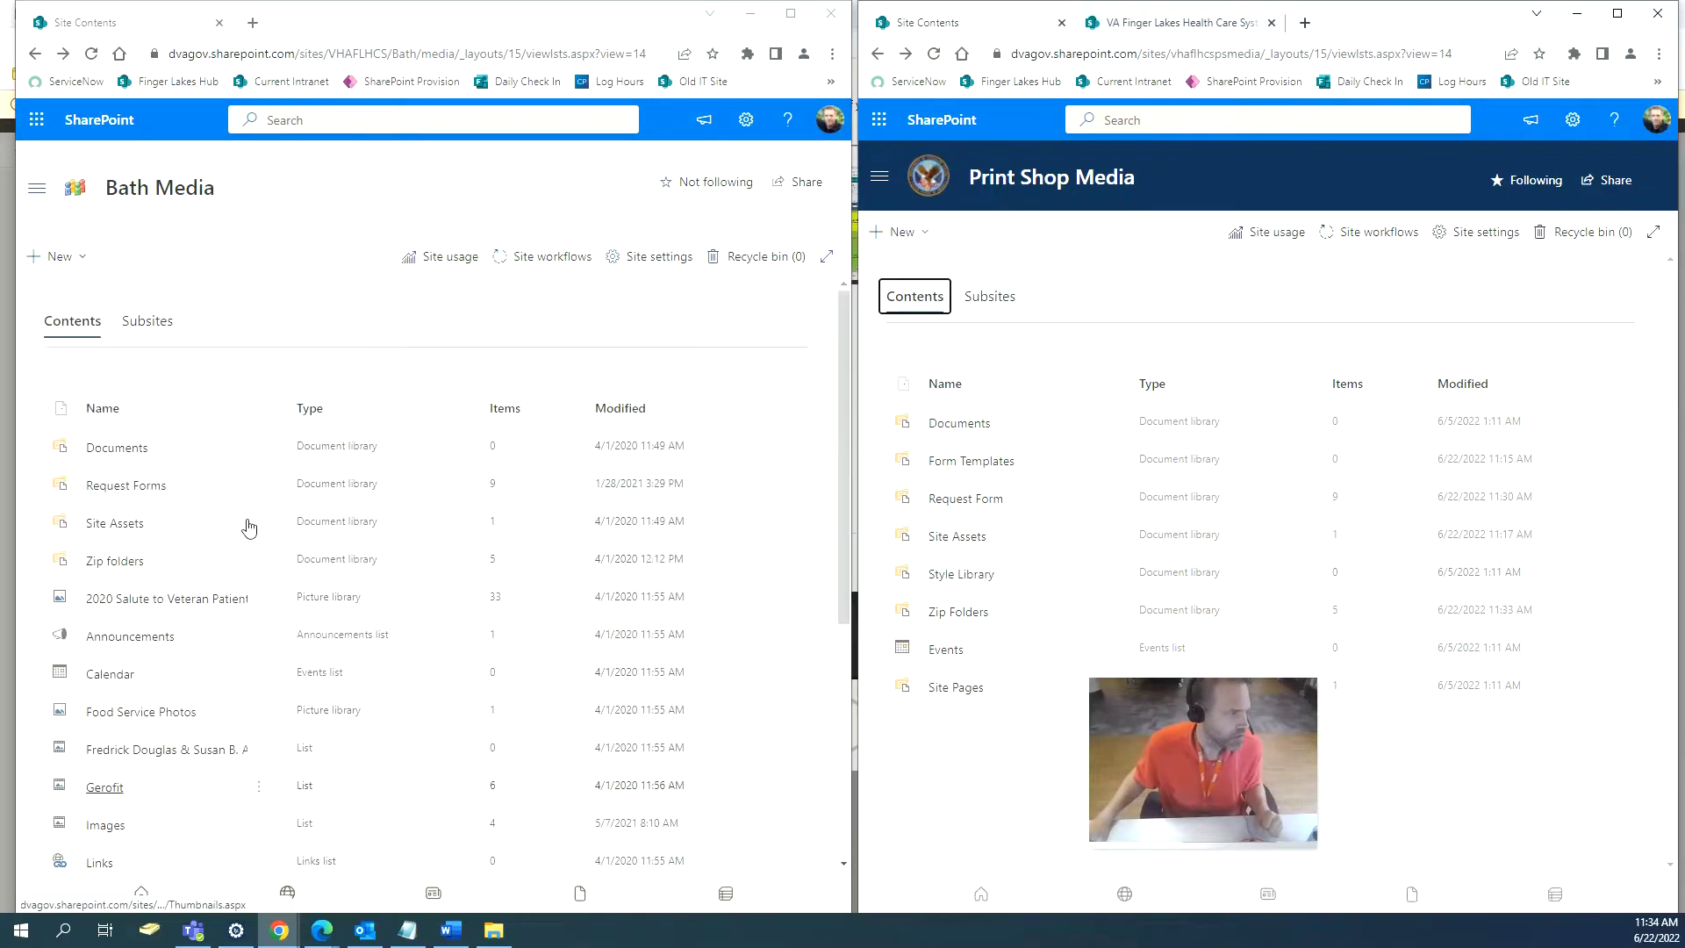
Open Bath Media's 2020 Salute to Veteran Patients library and switch it to List view.
{"action": "left_click", "coordinate": [216, 602]}
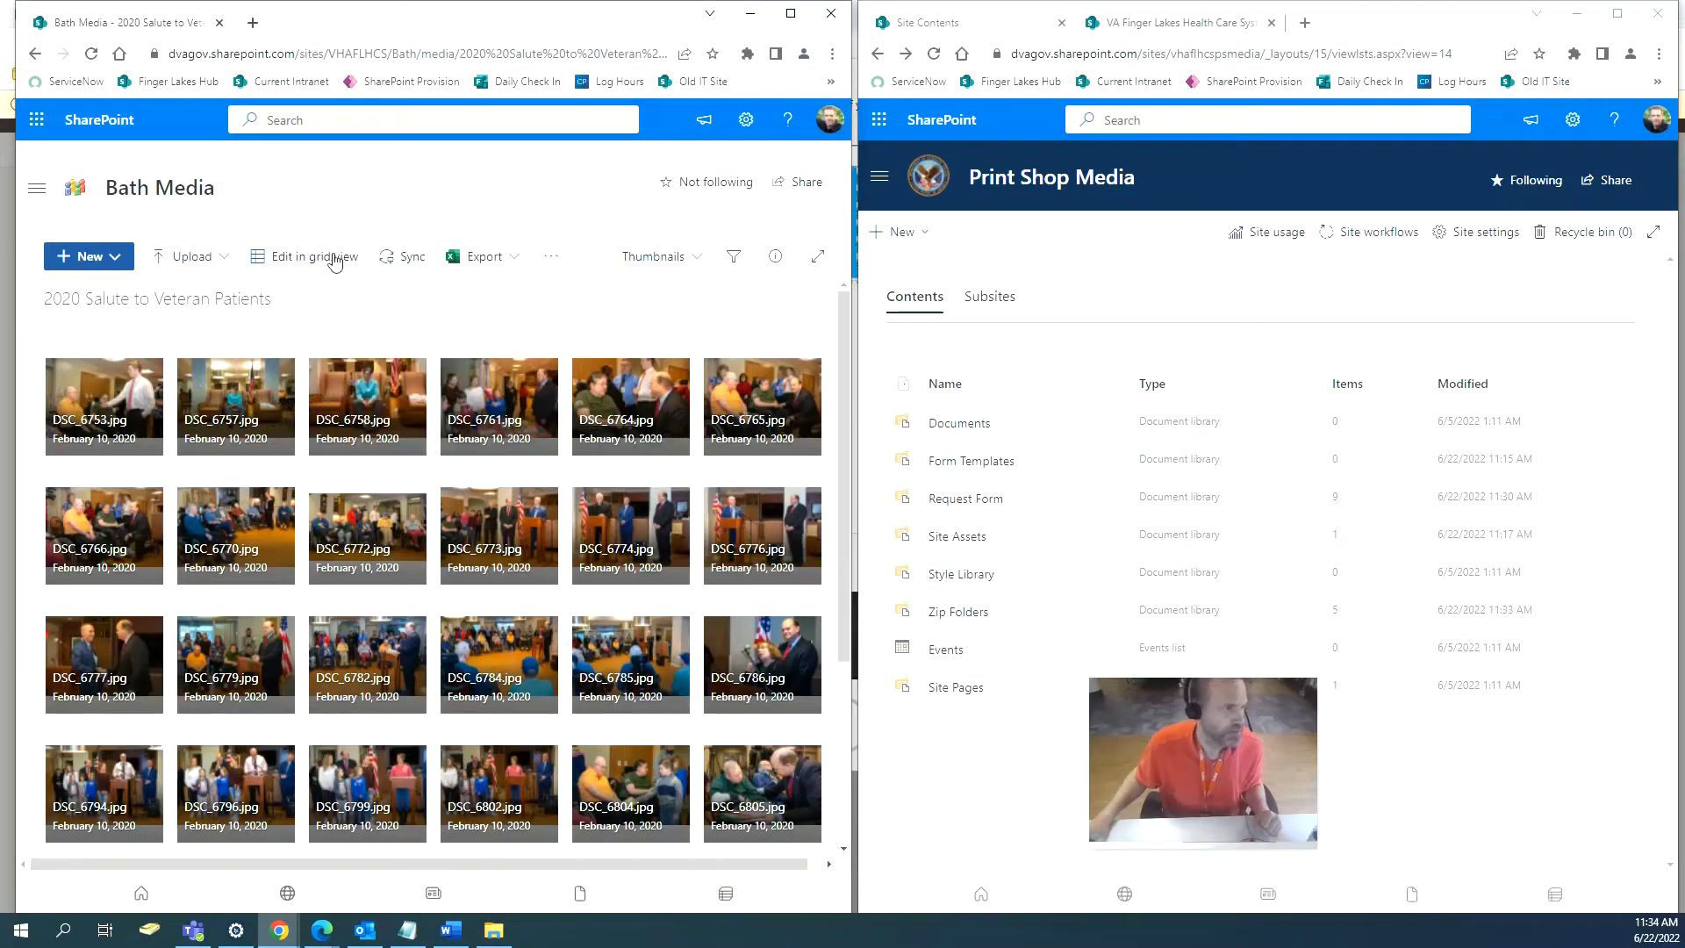
{"action": "left_click", "coordinate": [790, 13]}
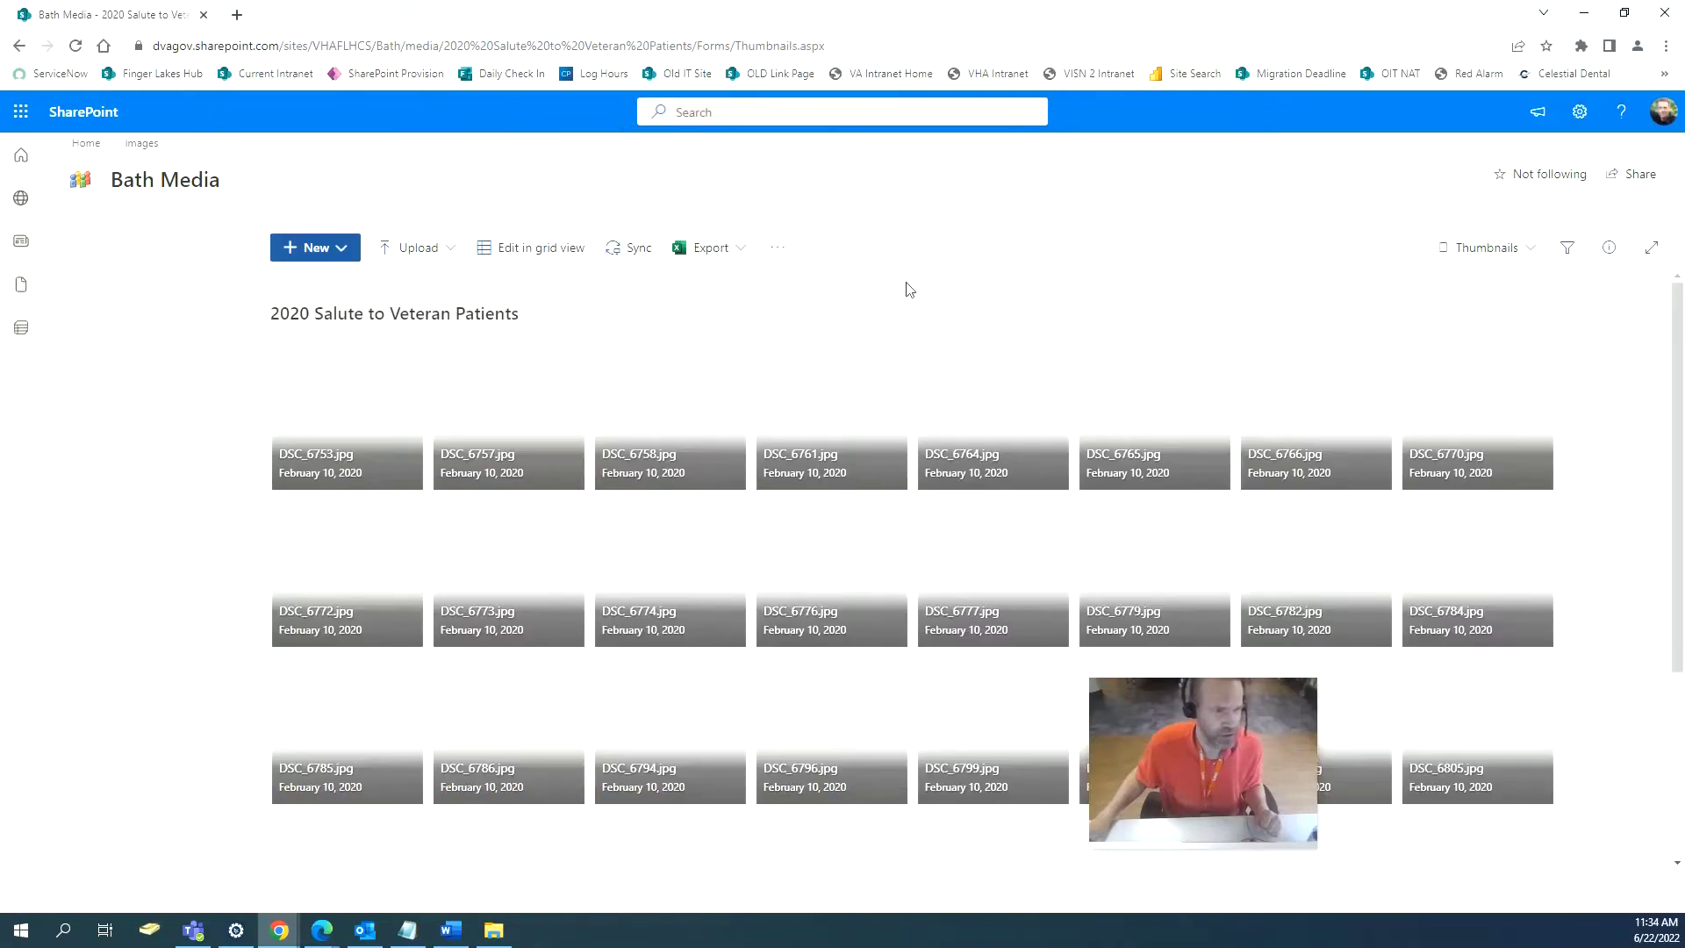
{"action": "left_click", "coordinate": [1532, 254]}
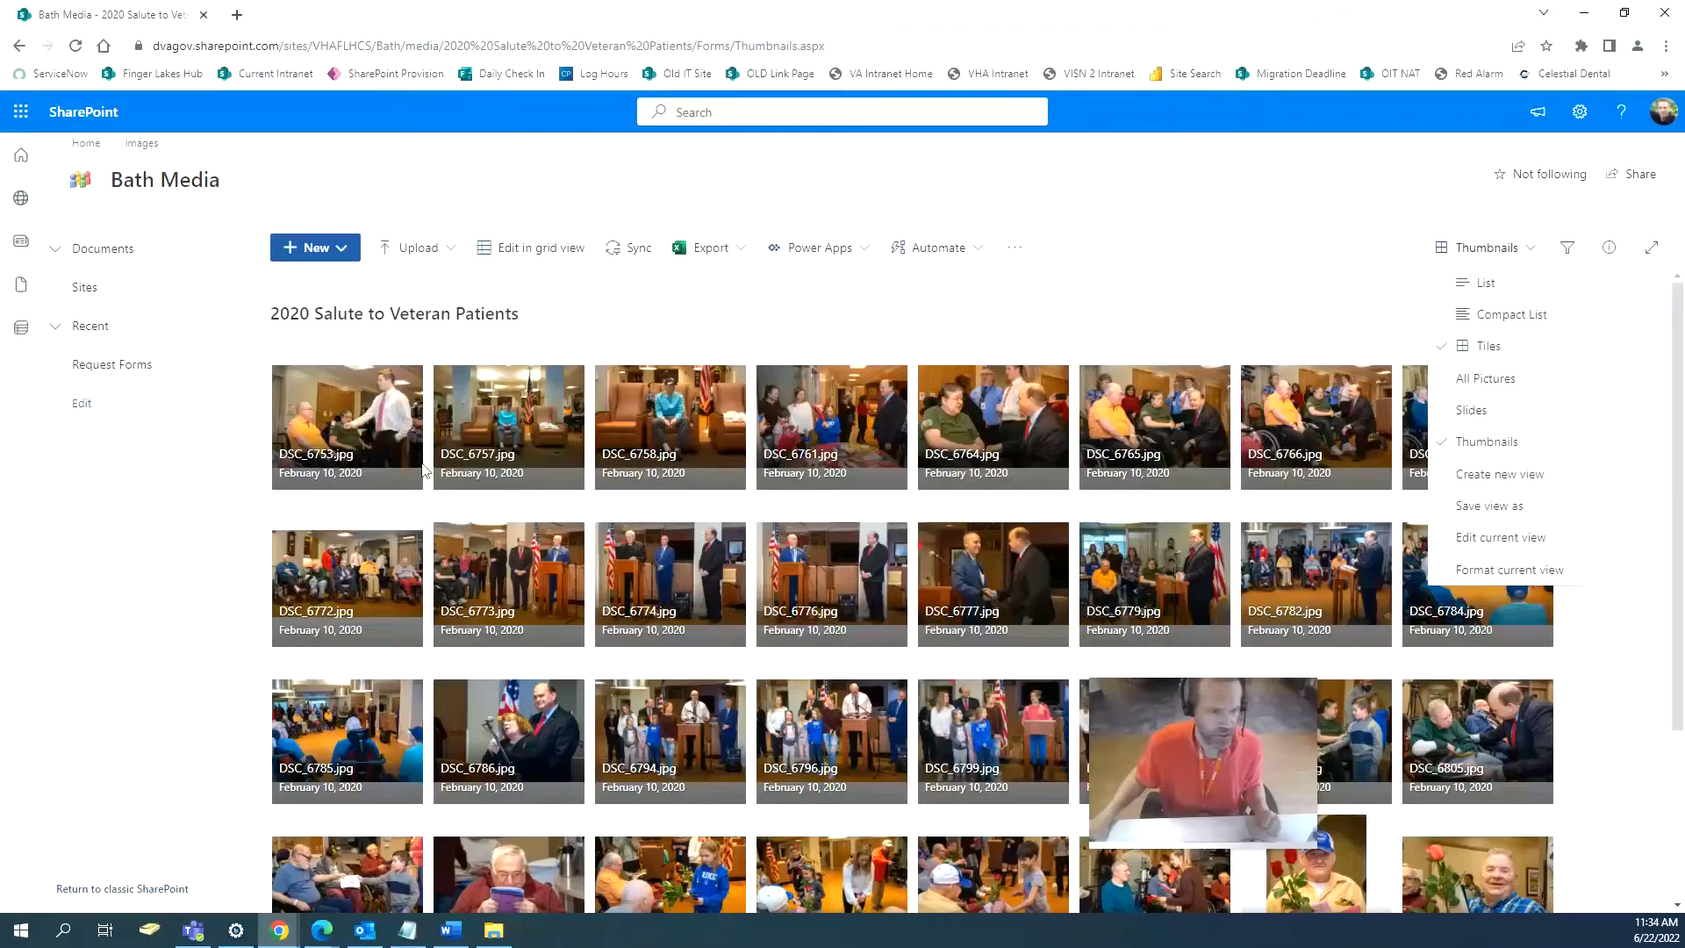
{"action": "left_click", "coordinate": [1502, 294]}
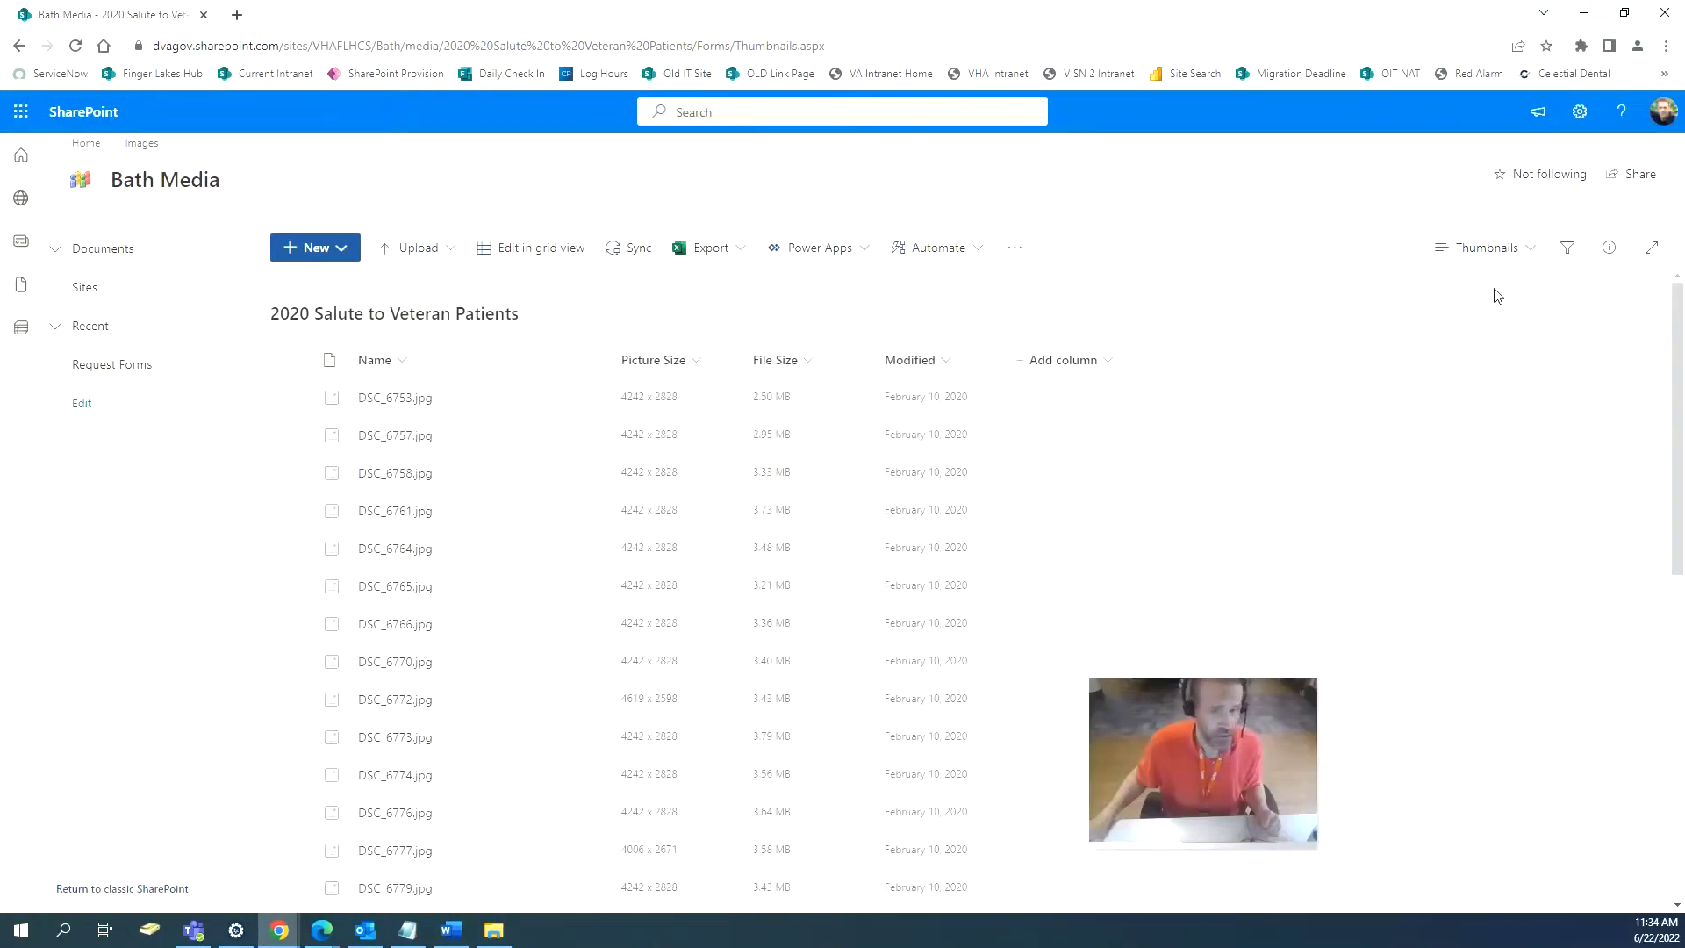
{"action": "left_click", "coordinate": [1625, 13]}
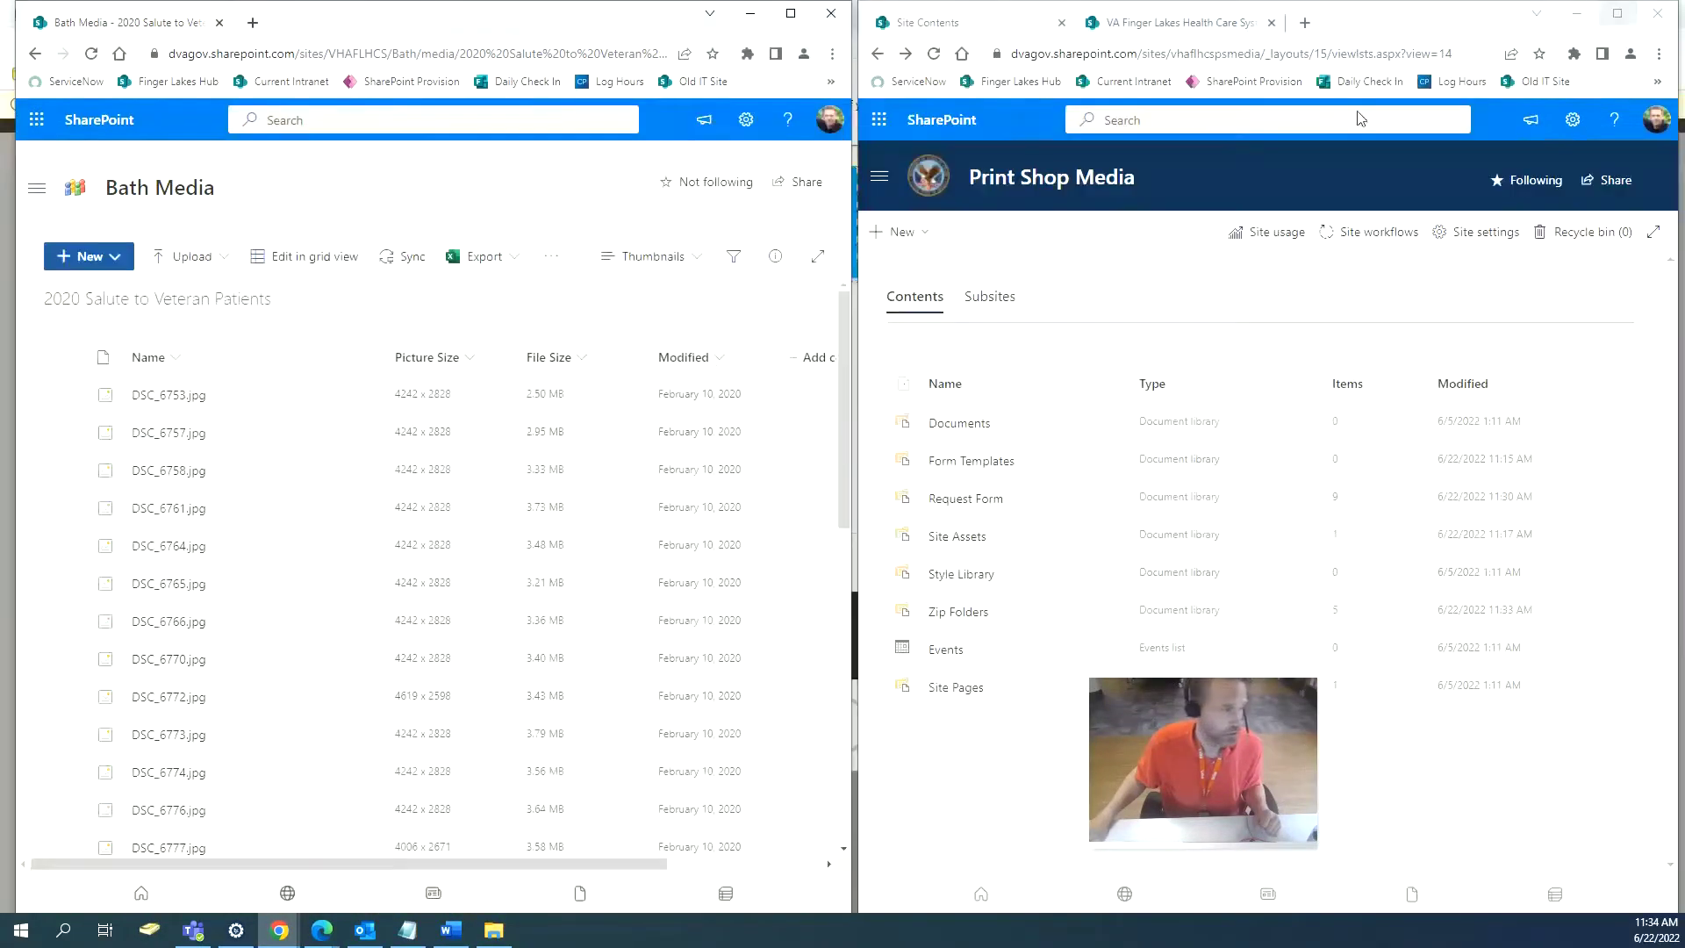
Select all 33 photos and download them as a zip saved to Downloads.
{"action": "left_click", "coordinate": [65, 357]}
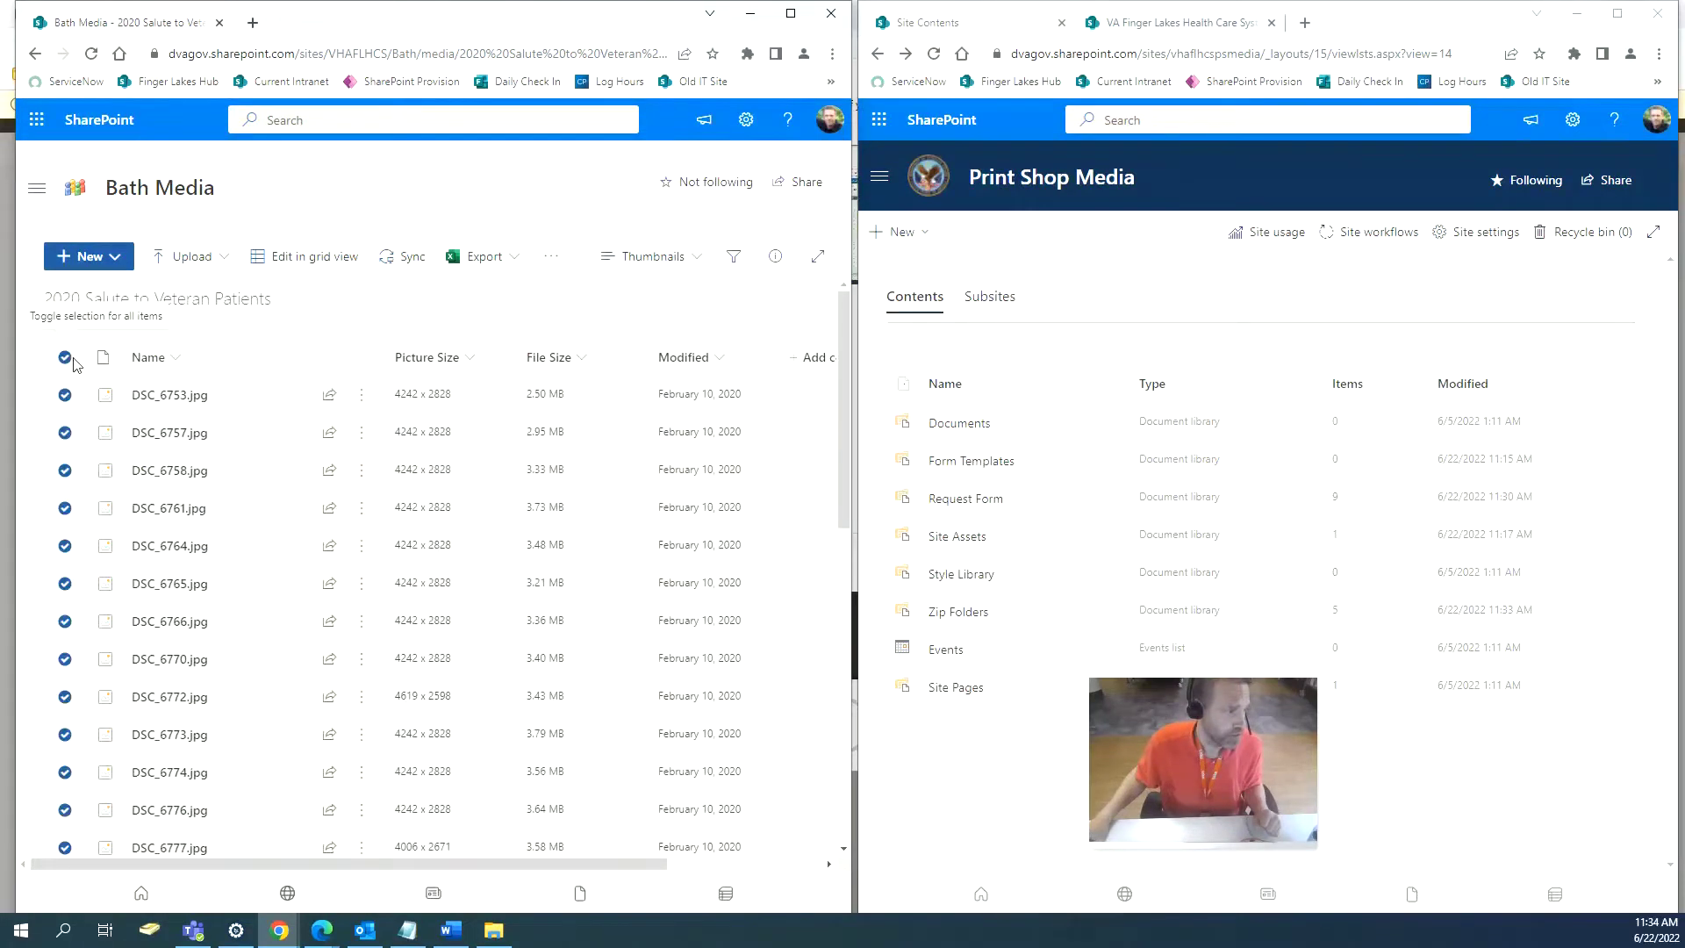
{"action": "left_click_drag", "start_coordinate": [845, 375], "coordinate": [849, 778]}
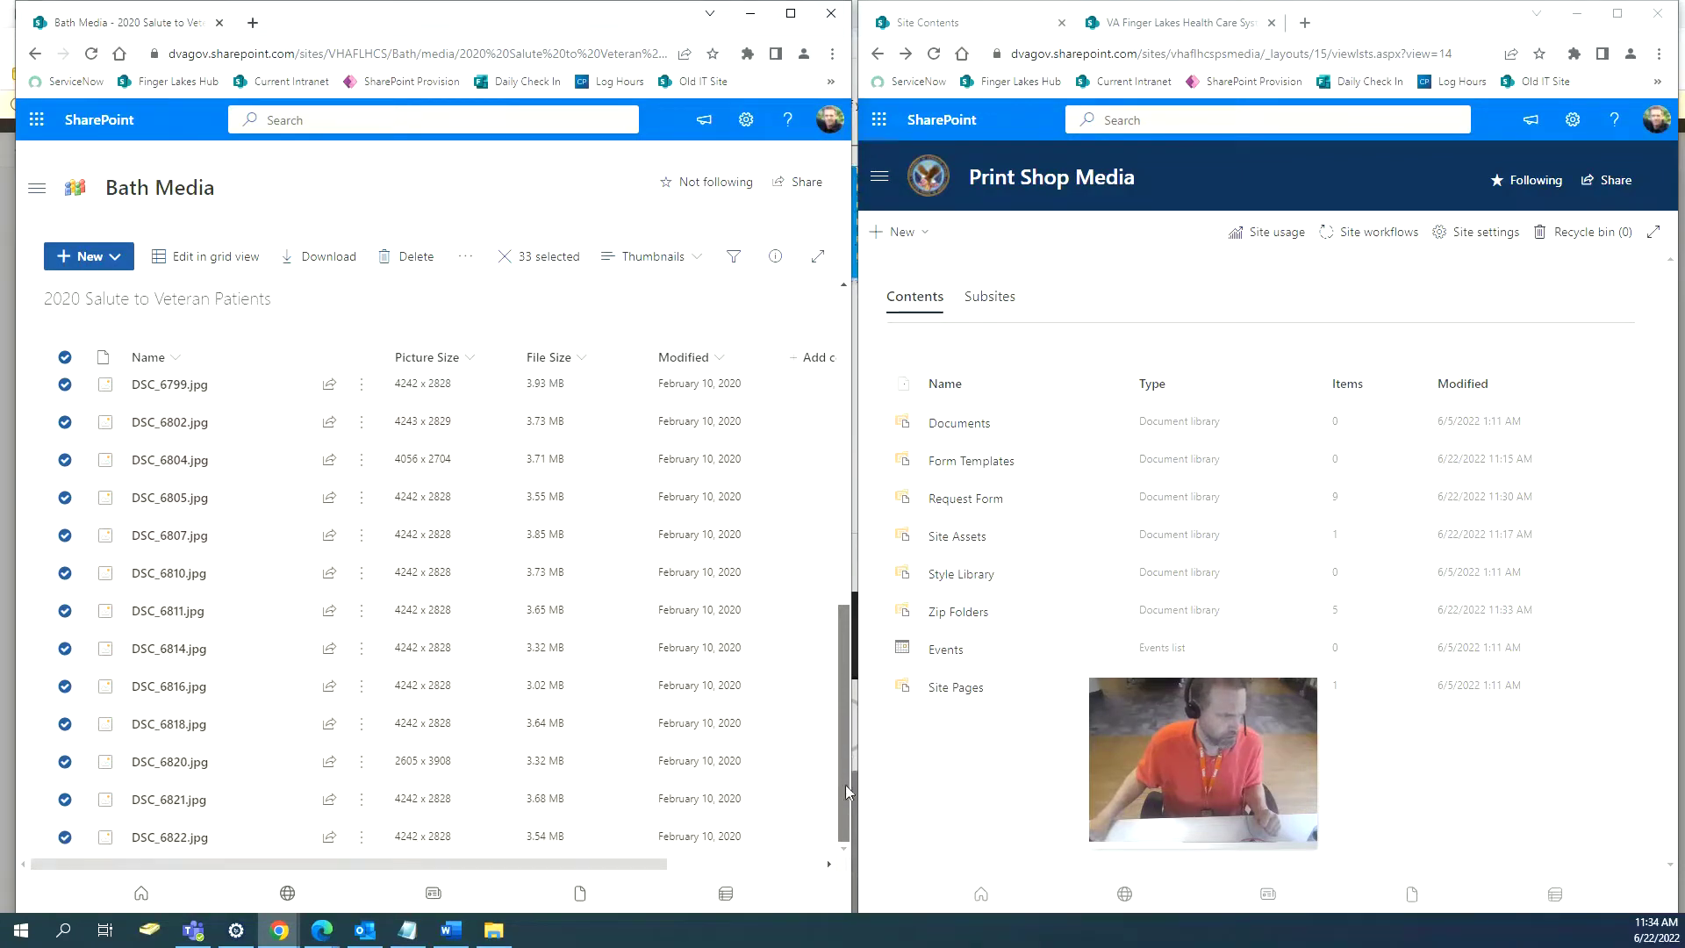
{"action": "left_click_drag", "start_coordinate": [848, 797], "coordinate": [824, 343]}
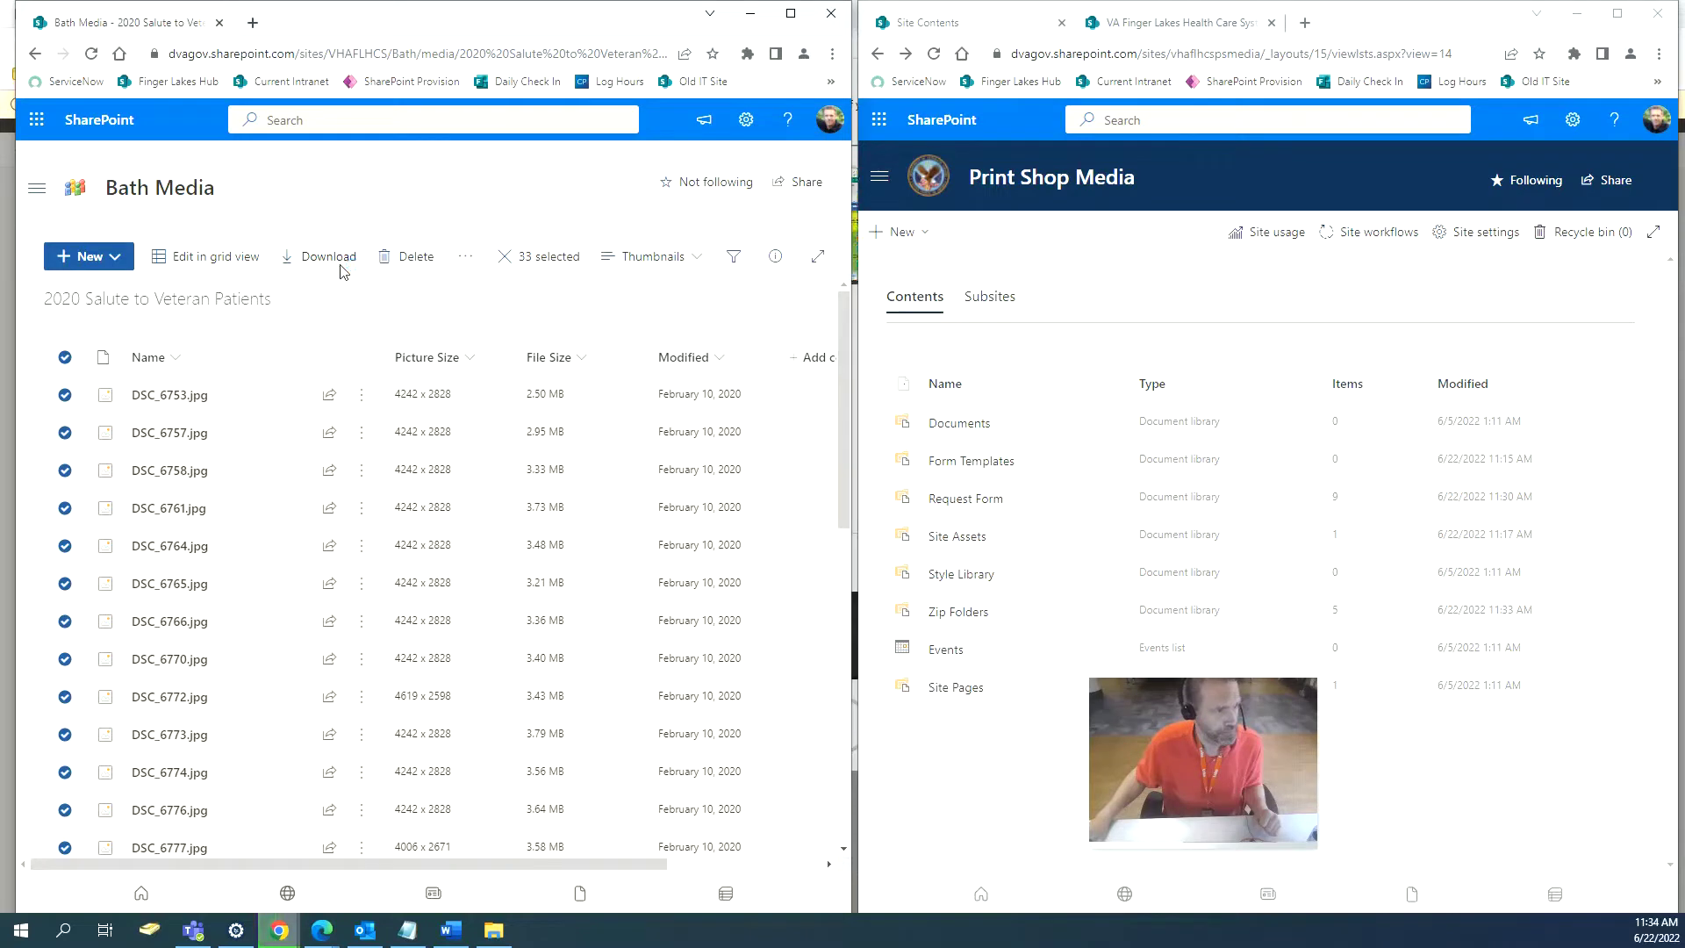
{"action": "left_click", "coordinate": [339, 266]}
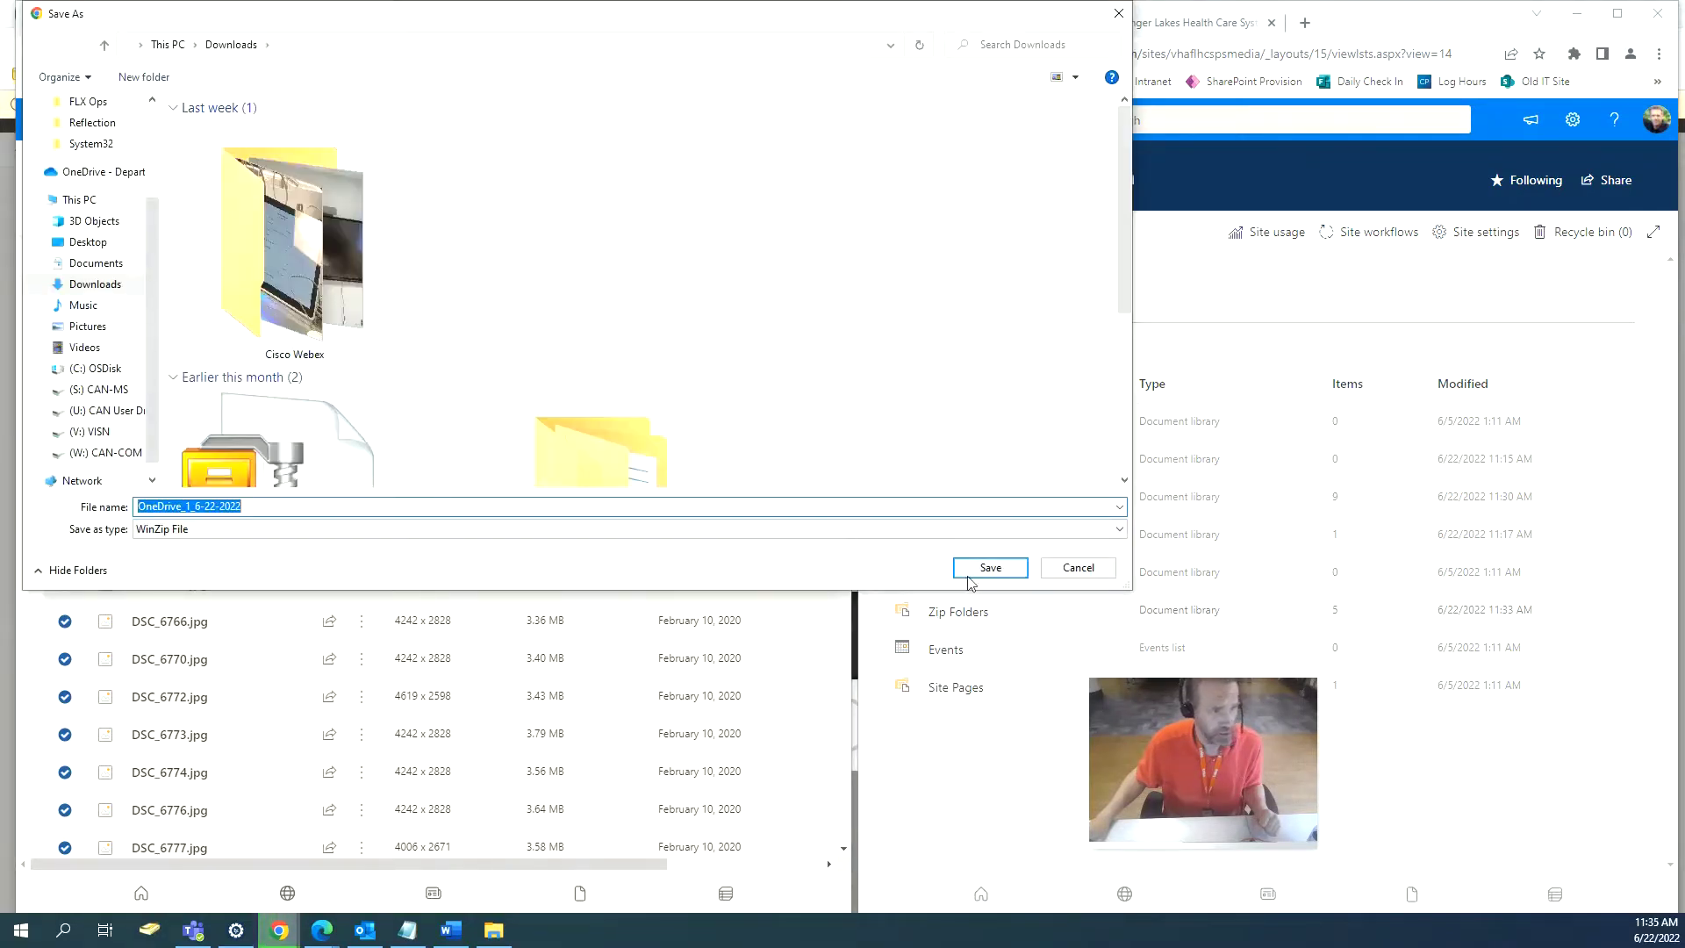
{"action": "left_click", "coordinate": [984, 569]}
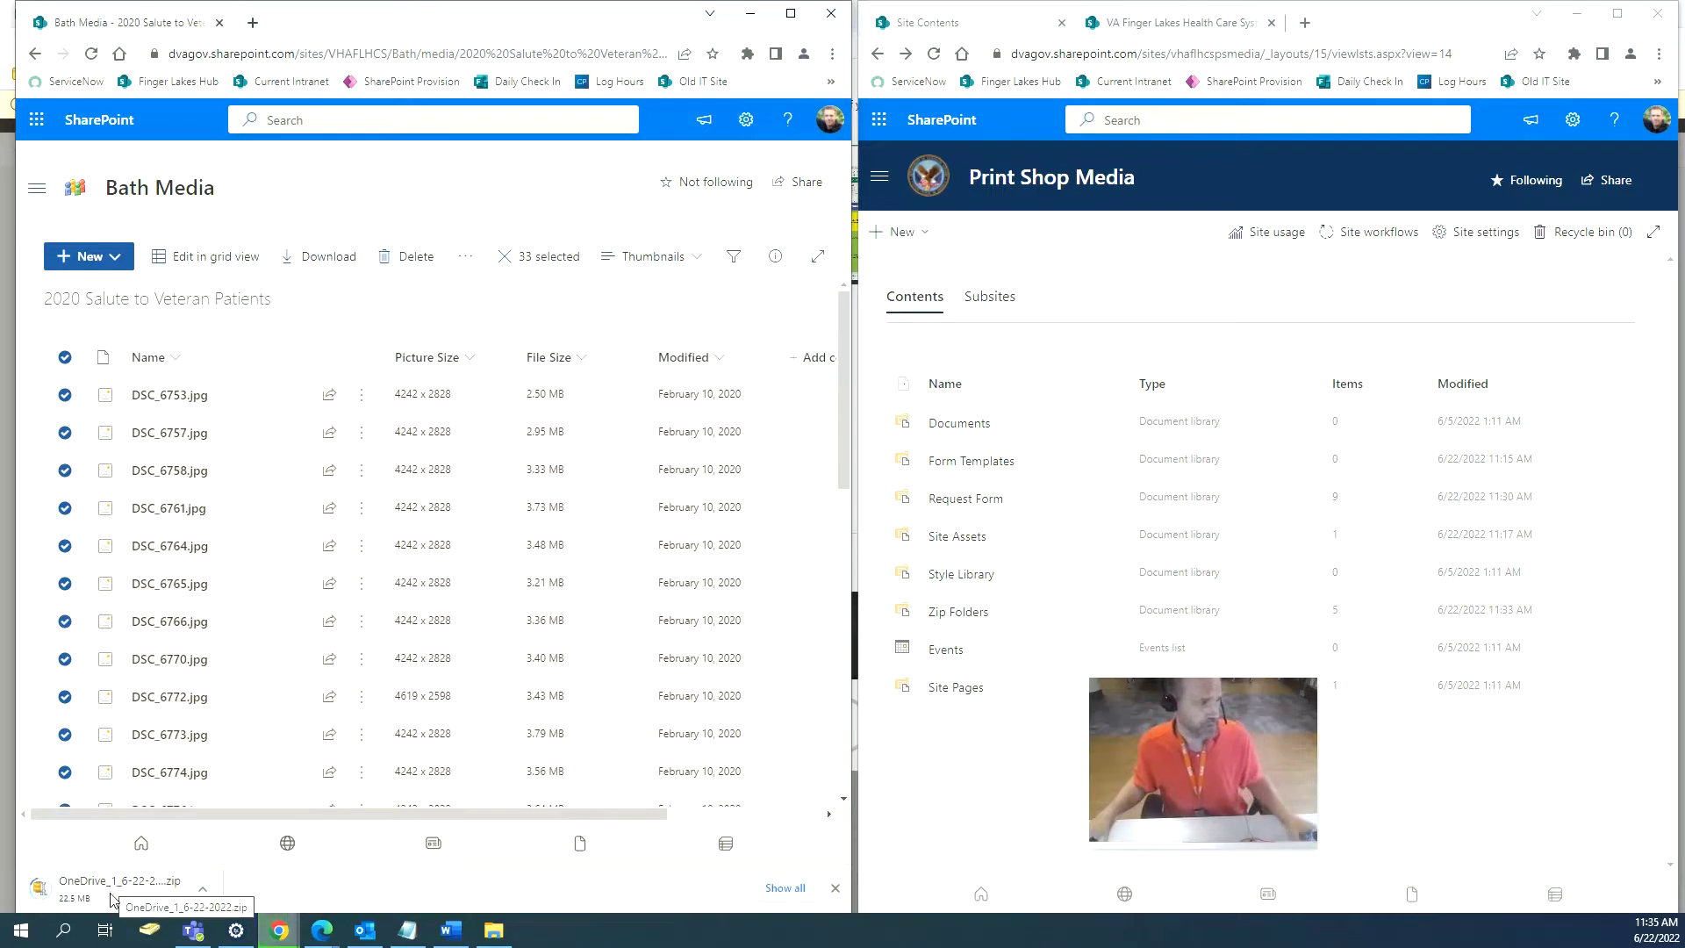
{"action": "left_click", "coordinate": [36, 56]}
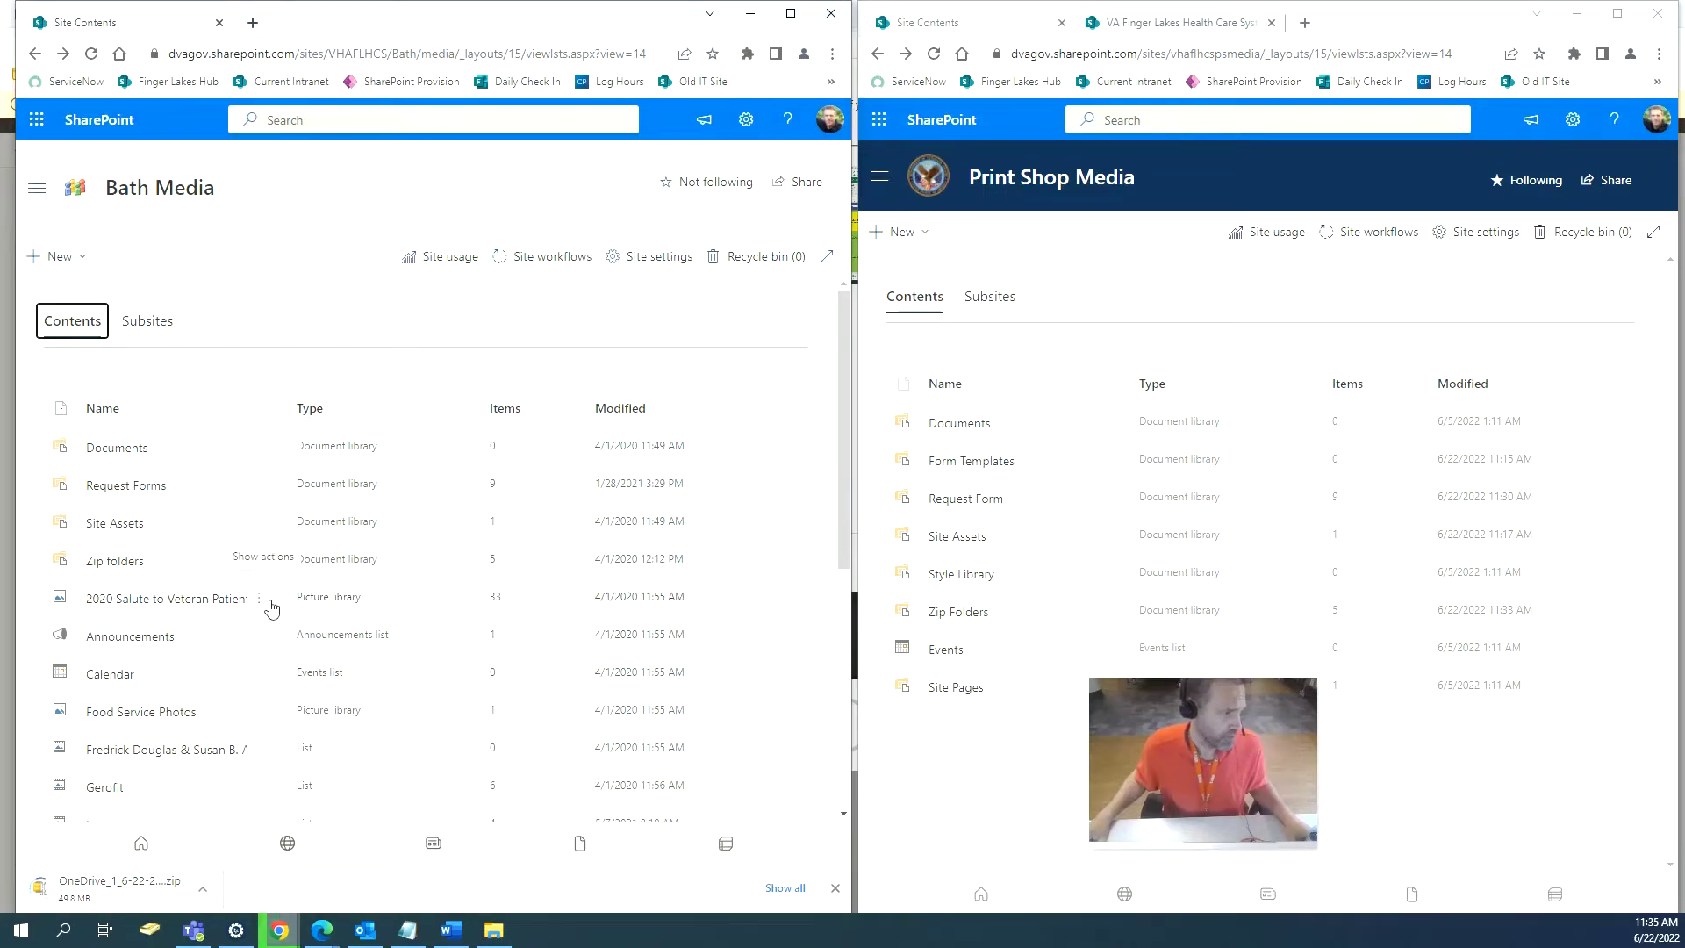
{"action": "left_click", "coordinate": [261, 600]}
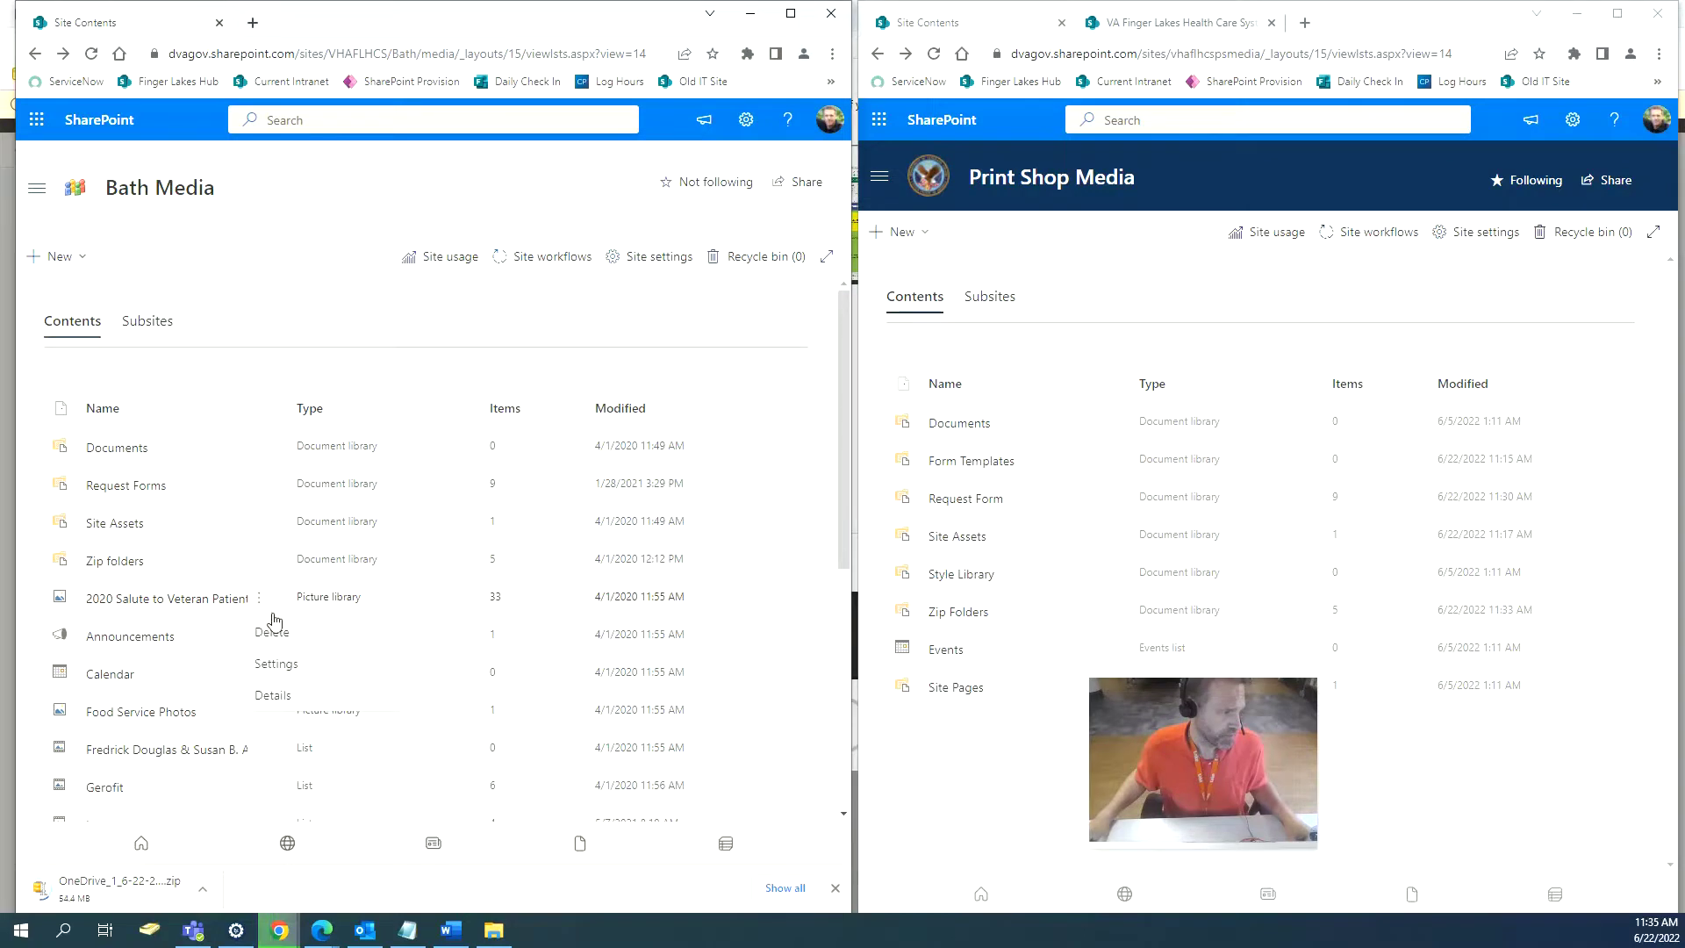
{"action": "left_click", "coordinate": [274, 695]}
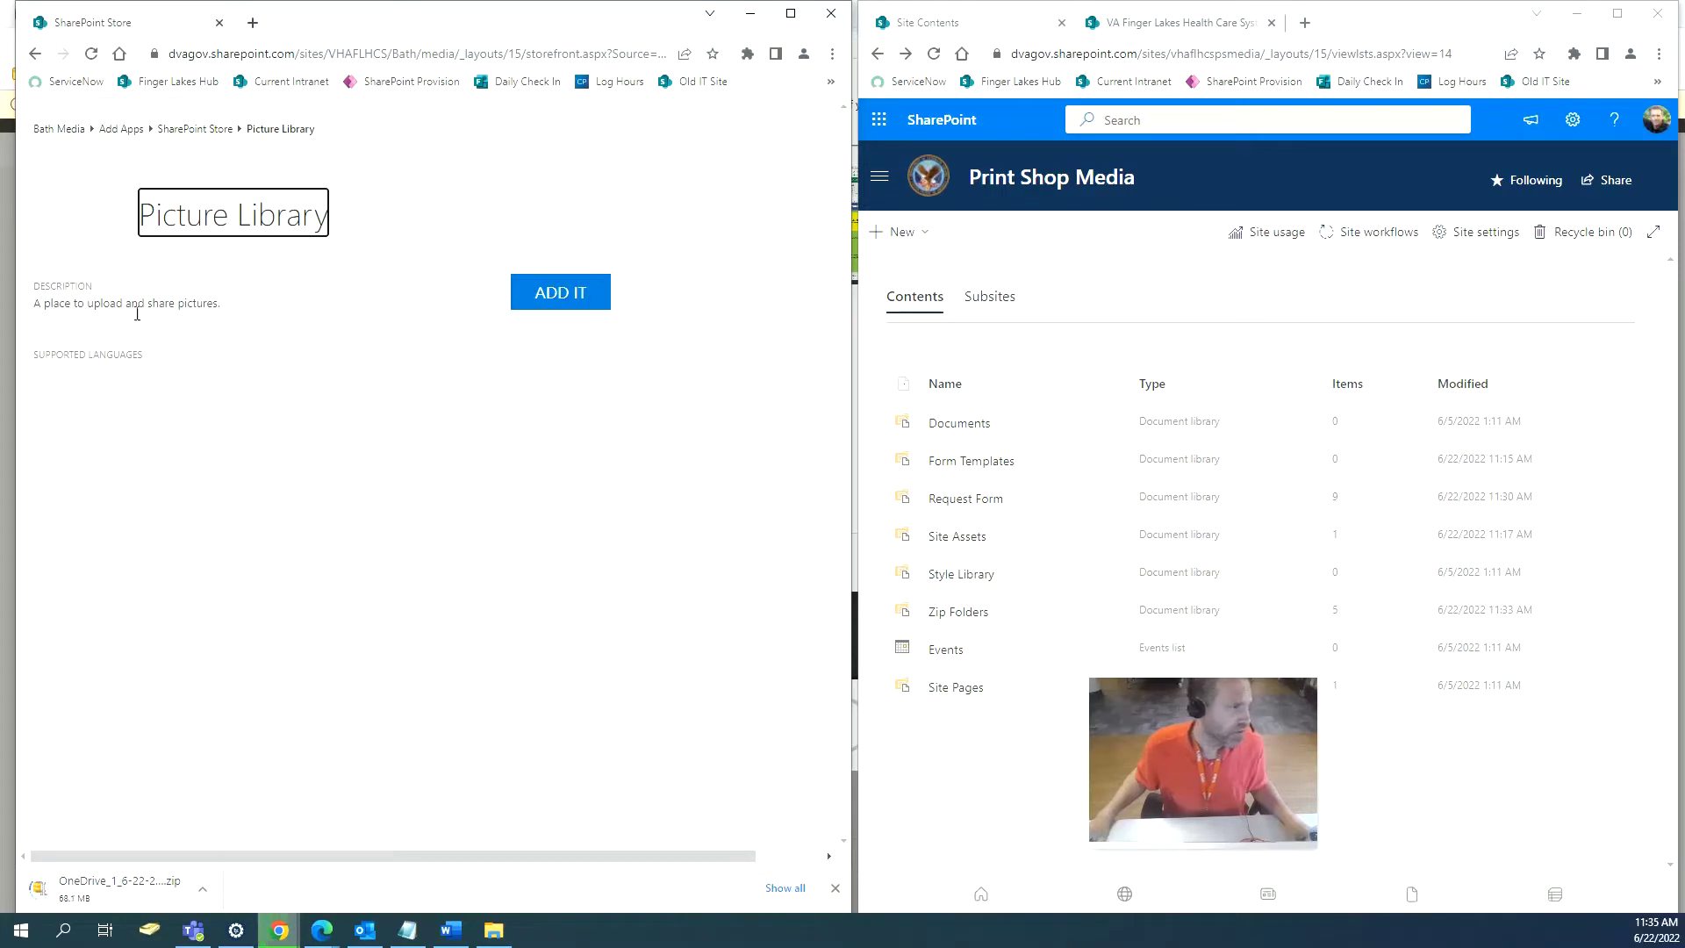
{"action": "left_click", "coordinate": [34, 54]}
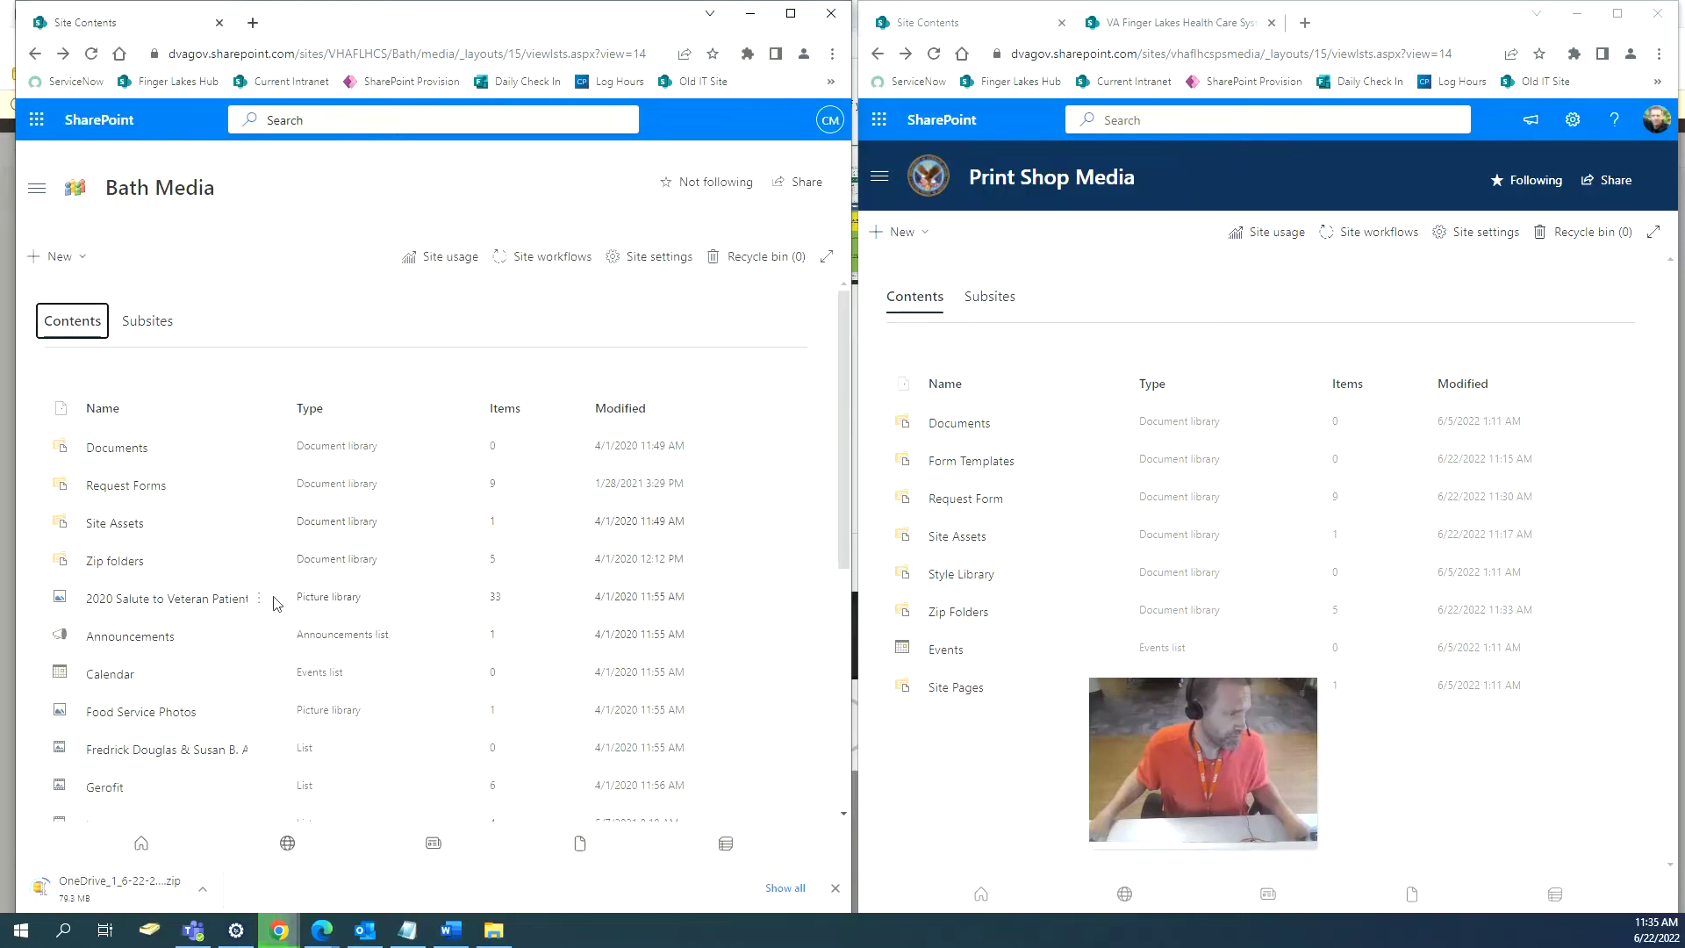
{"action": "left_click", "coordinate": [256, 600]}
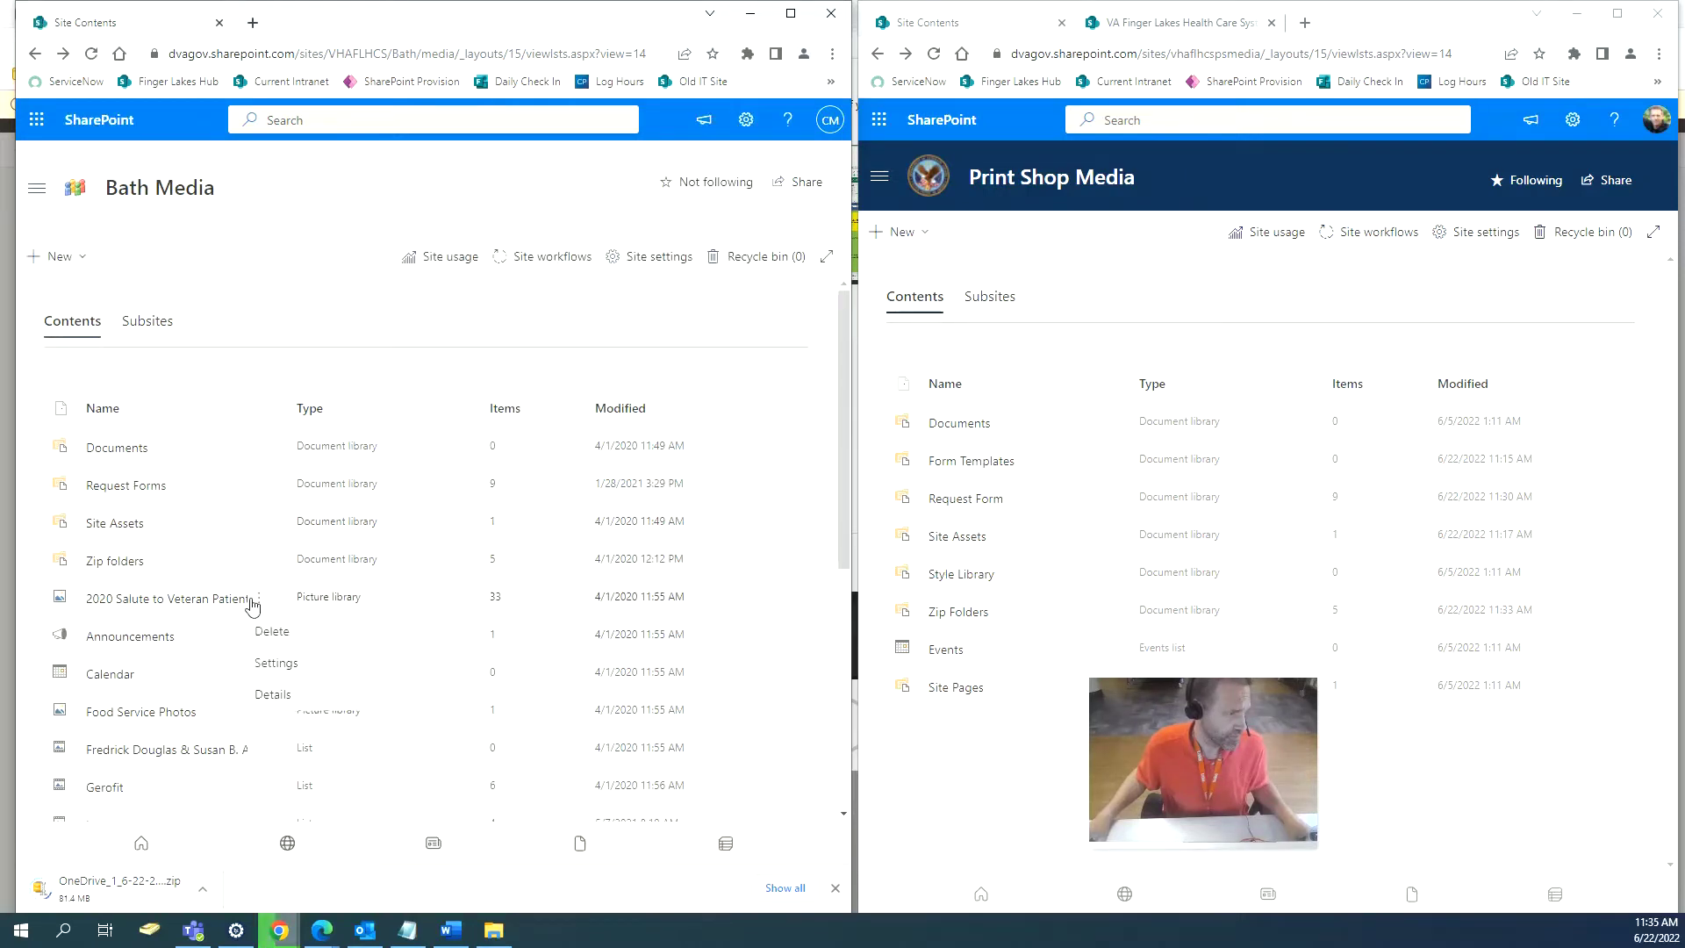
{"action": "left_click", "coordinate": [284, 664]}
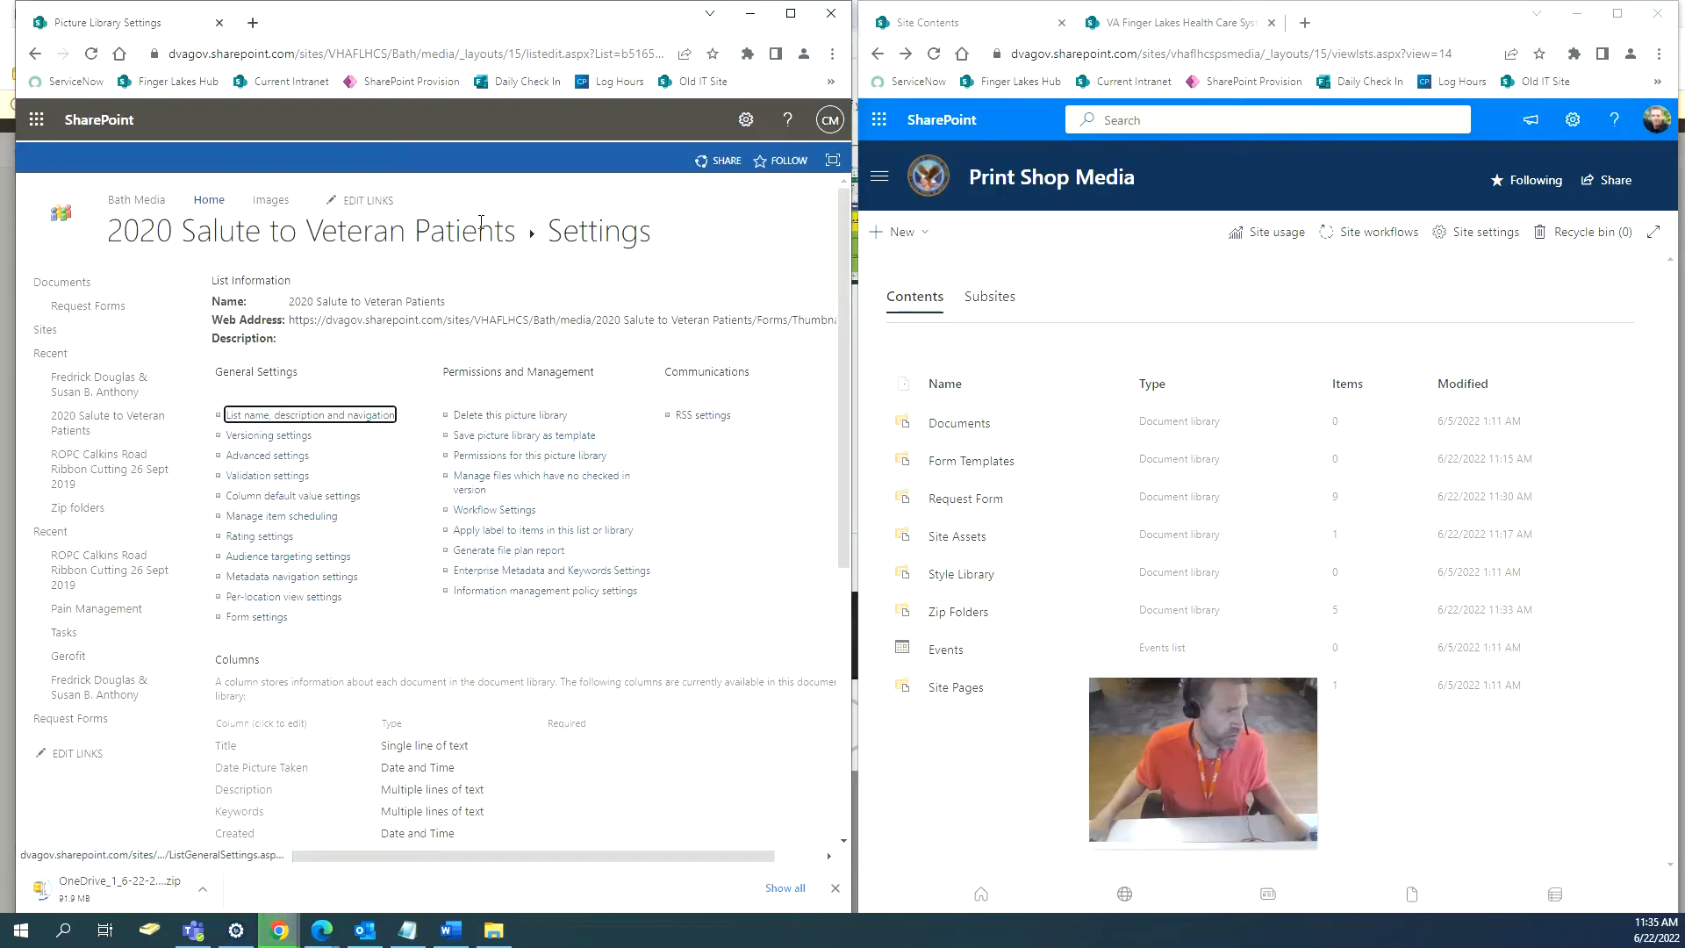
{"action": "left_click", "coordinate": [513, 237]}
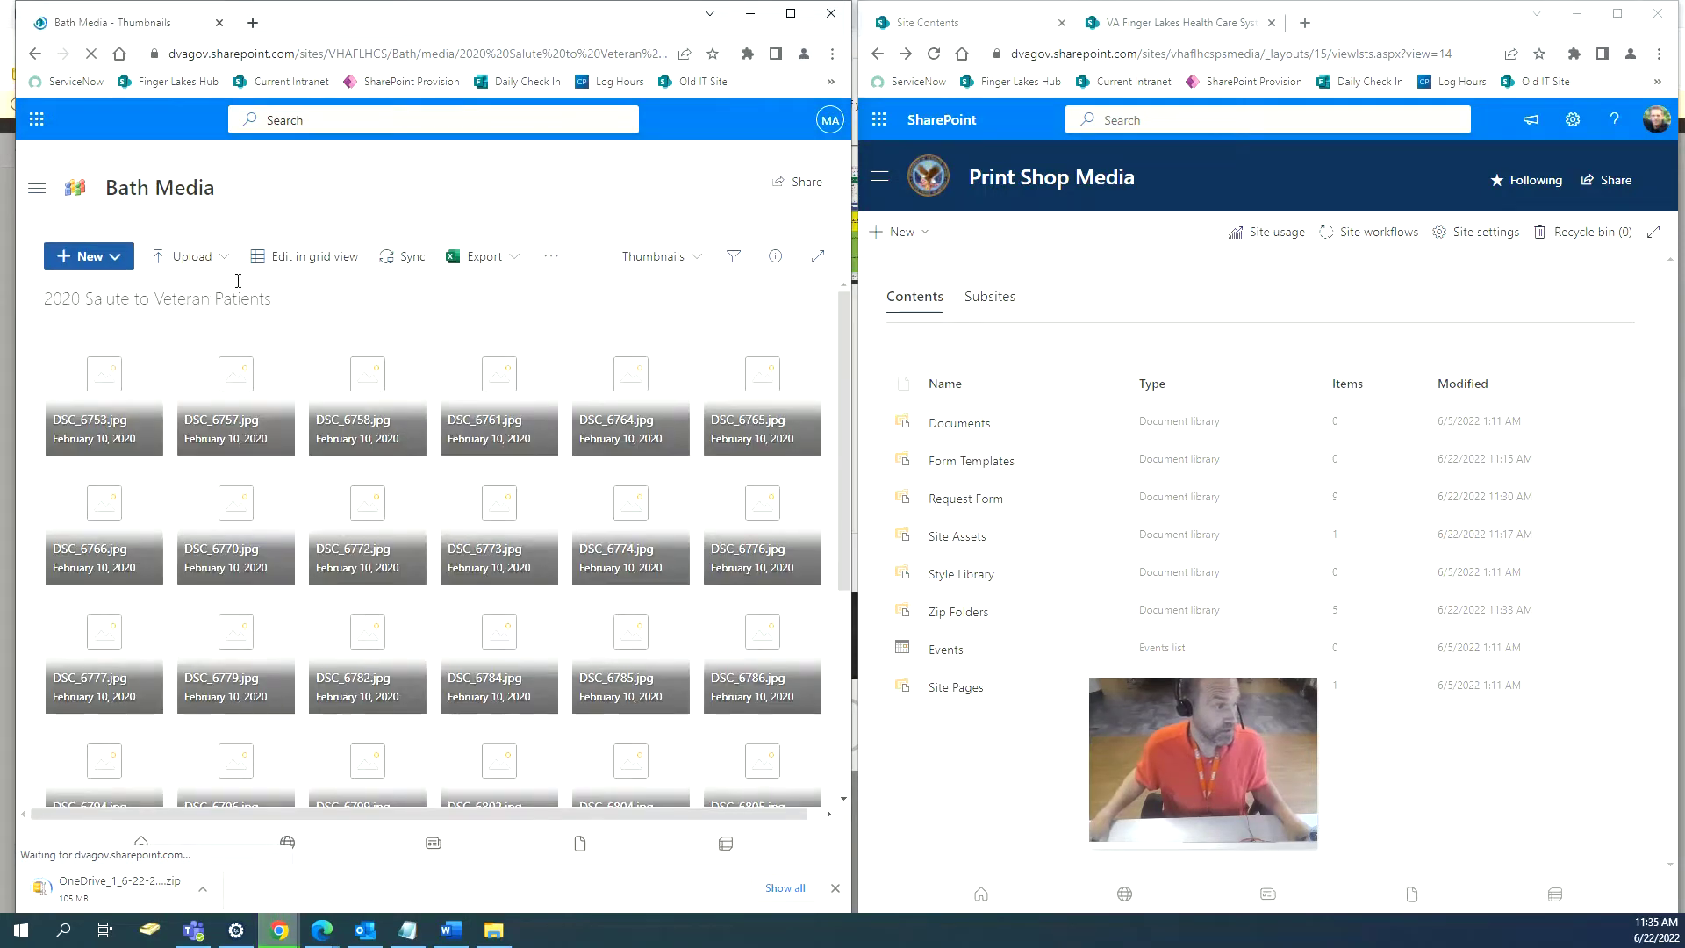
{"action": "left_click", "coordinate": [931, 233]}
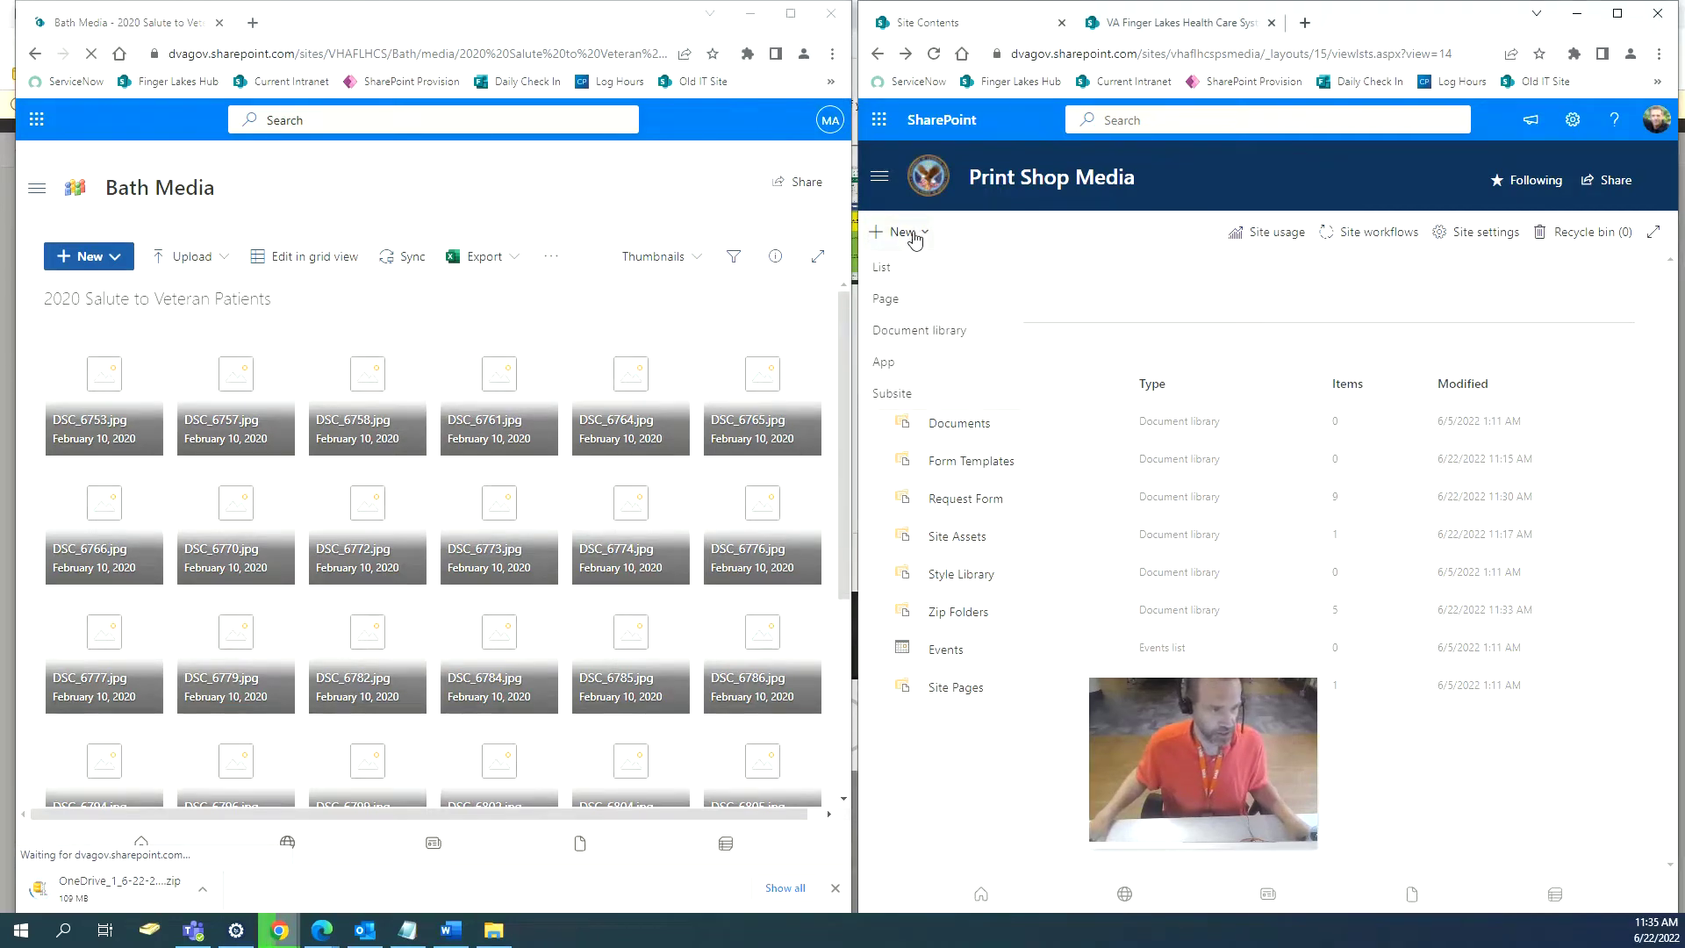
{"action": "left_click", "coordinate": [906, 336]}
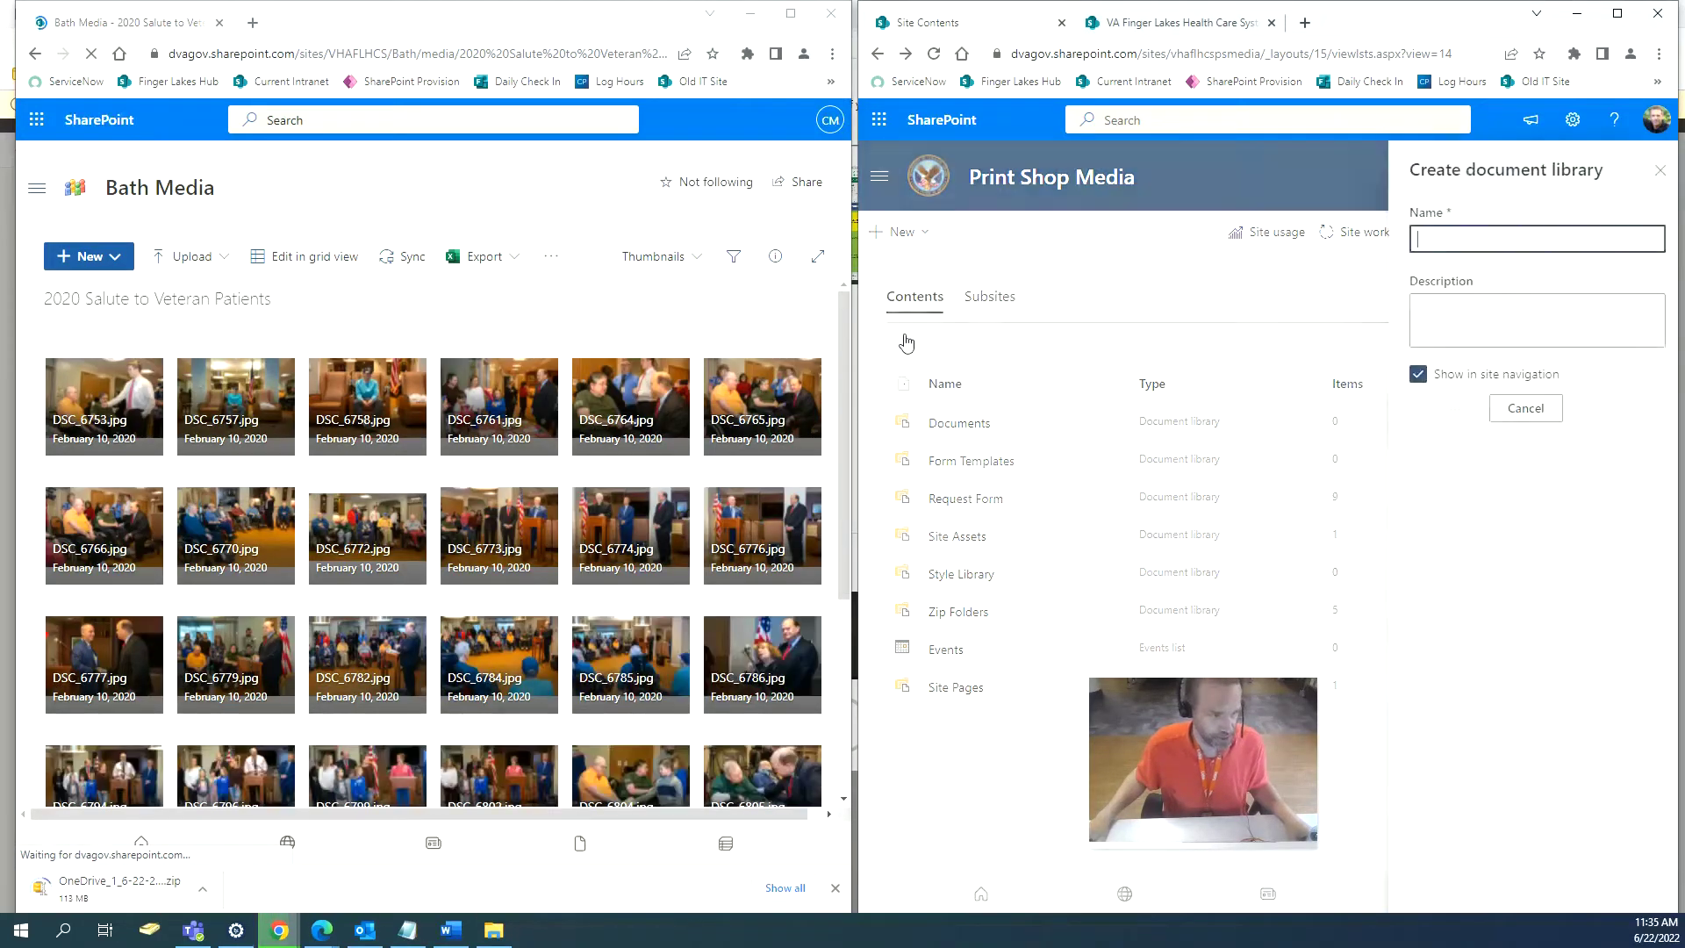
{"action": "left_click", "coordinate": [1410, 373]}
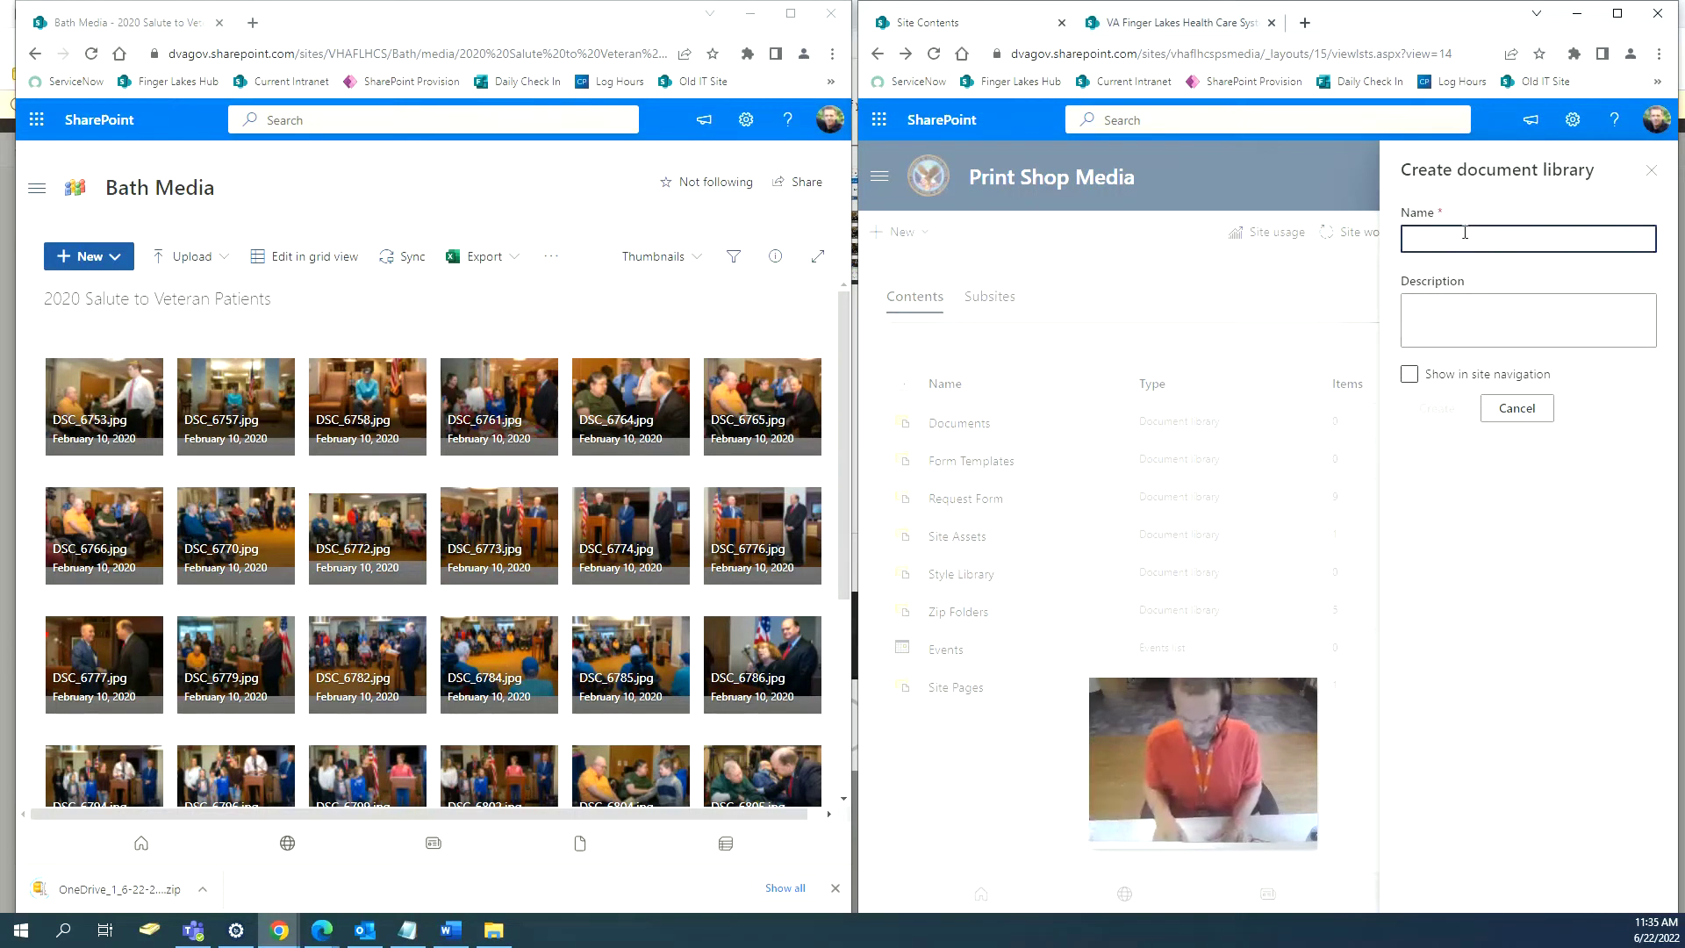
{"action": "type", "text": "2020"}
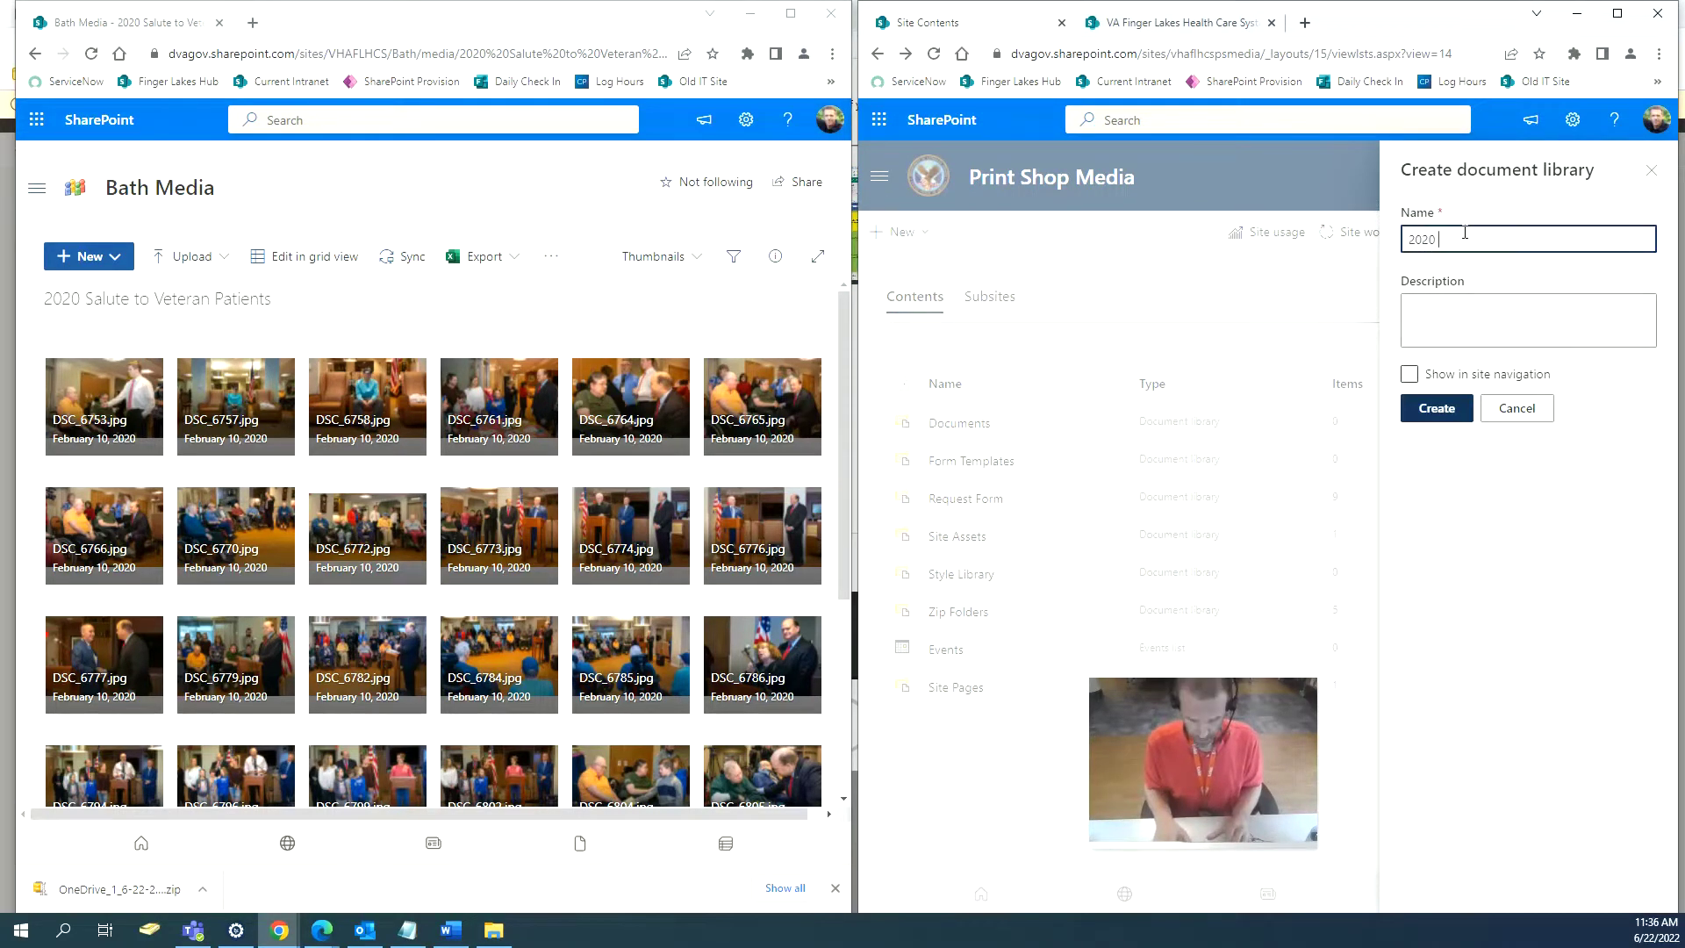
{"action": "type", "text": " Salute"}
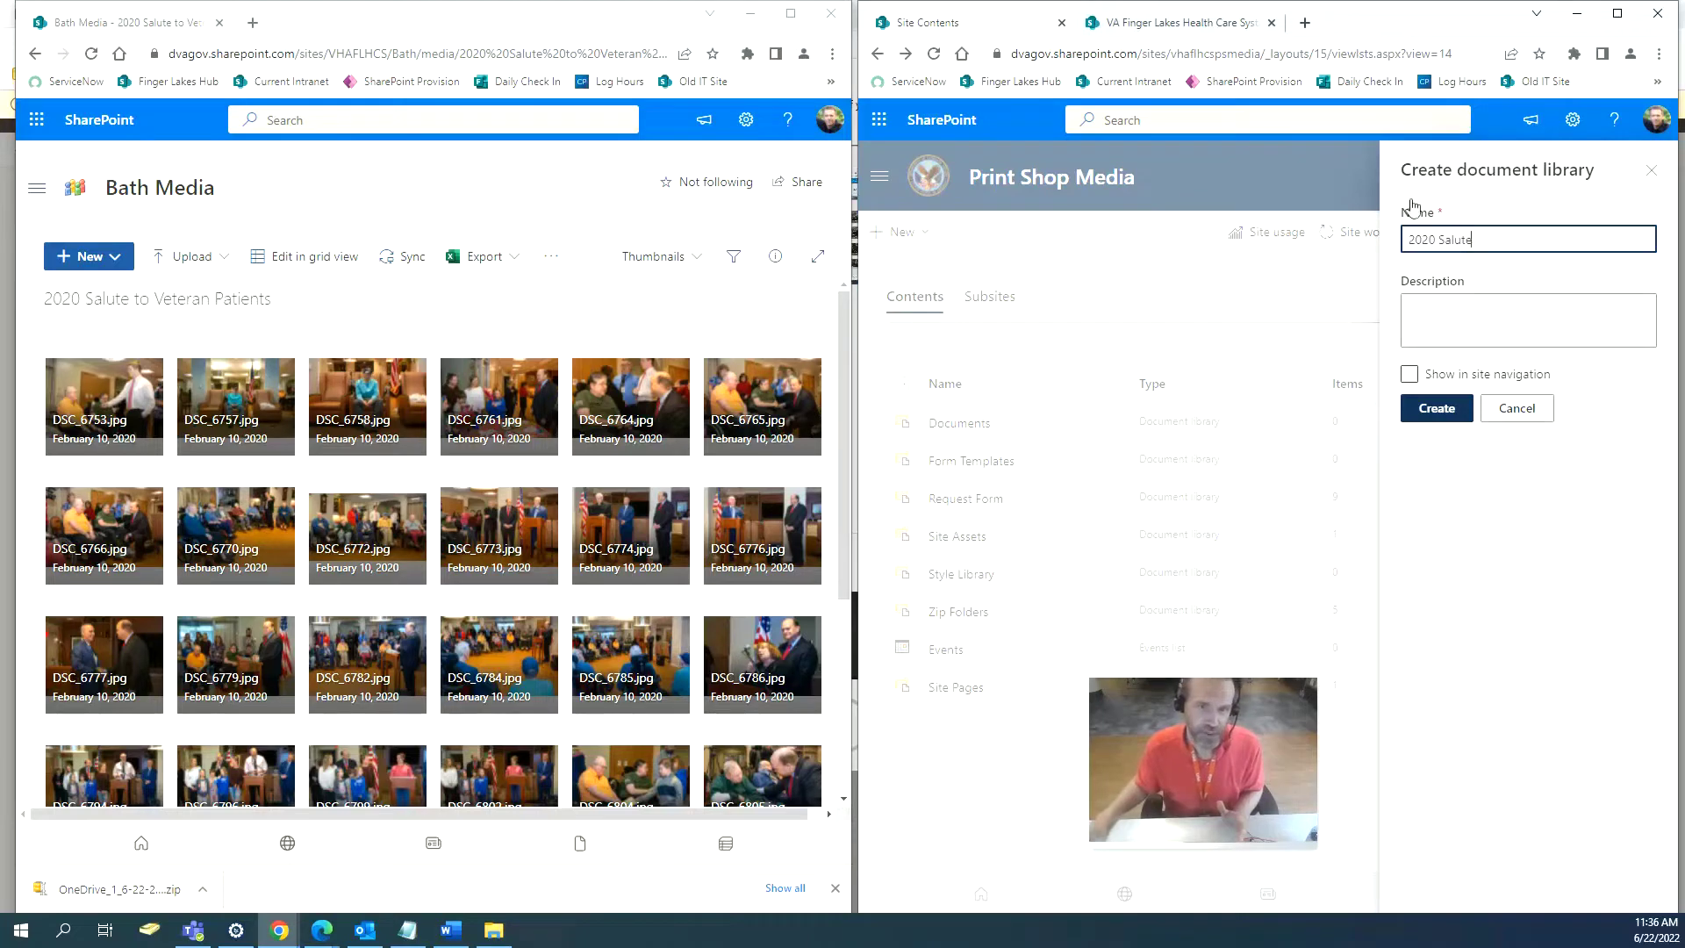
{"action": "left_click", "coordinate": [1654, 172]}
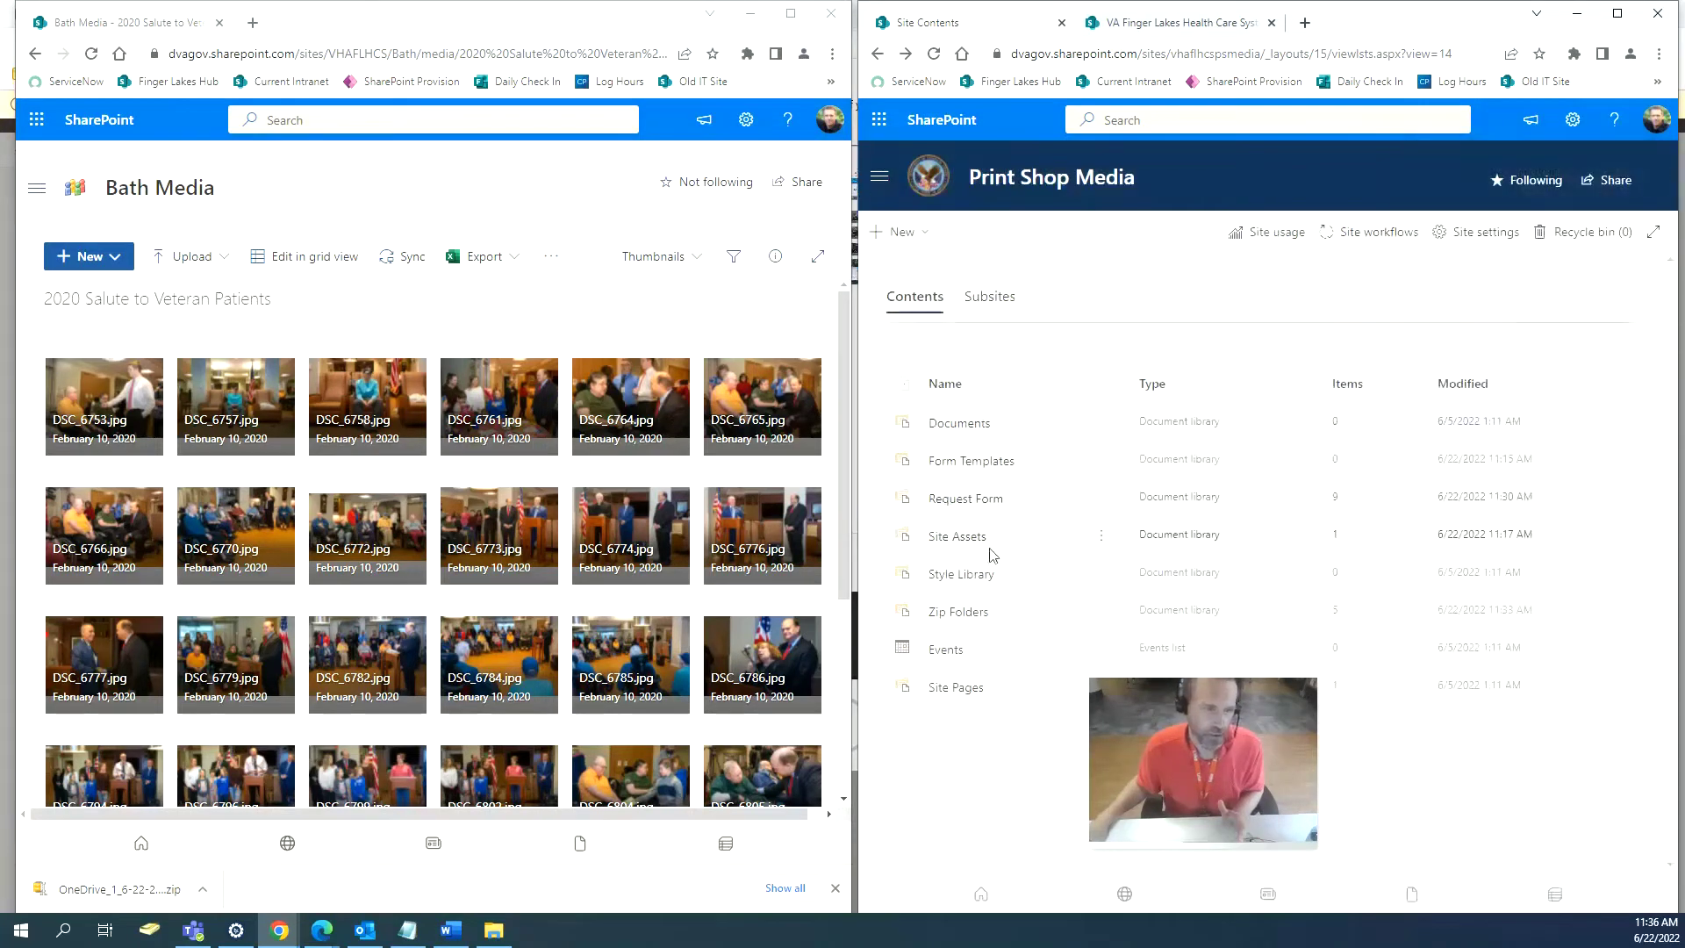
In Site Assets, create and open a new folder named '2020 Salute to Veteran Patients'.
{"action": "left_click", "coordinate": [945, 539]}
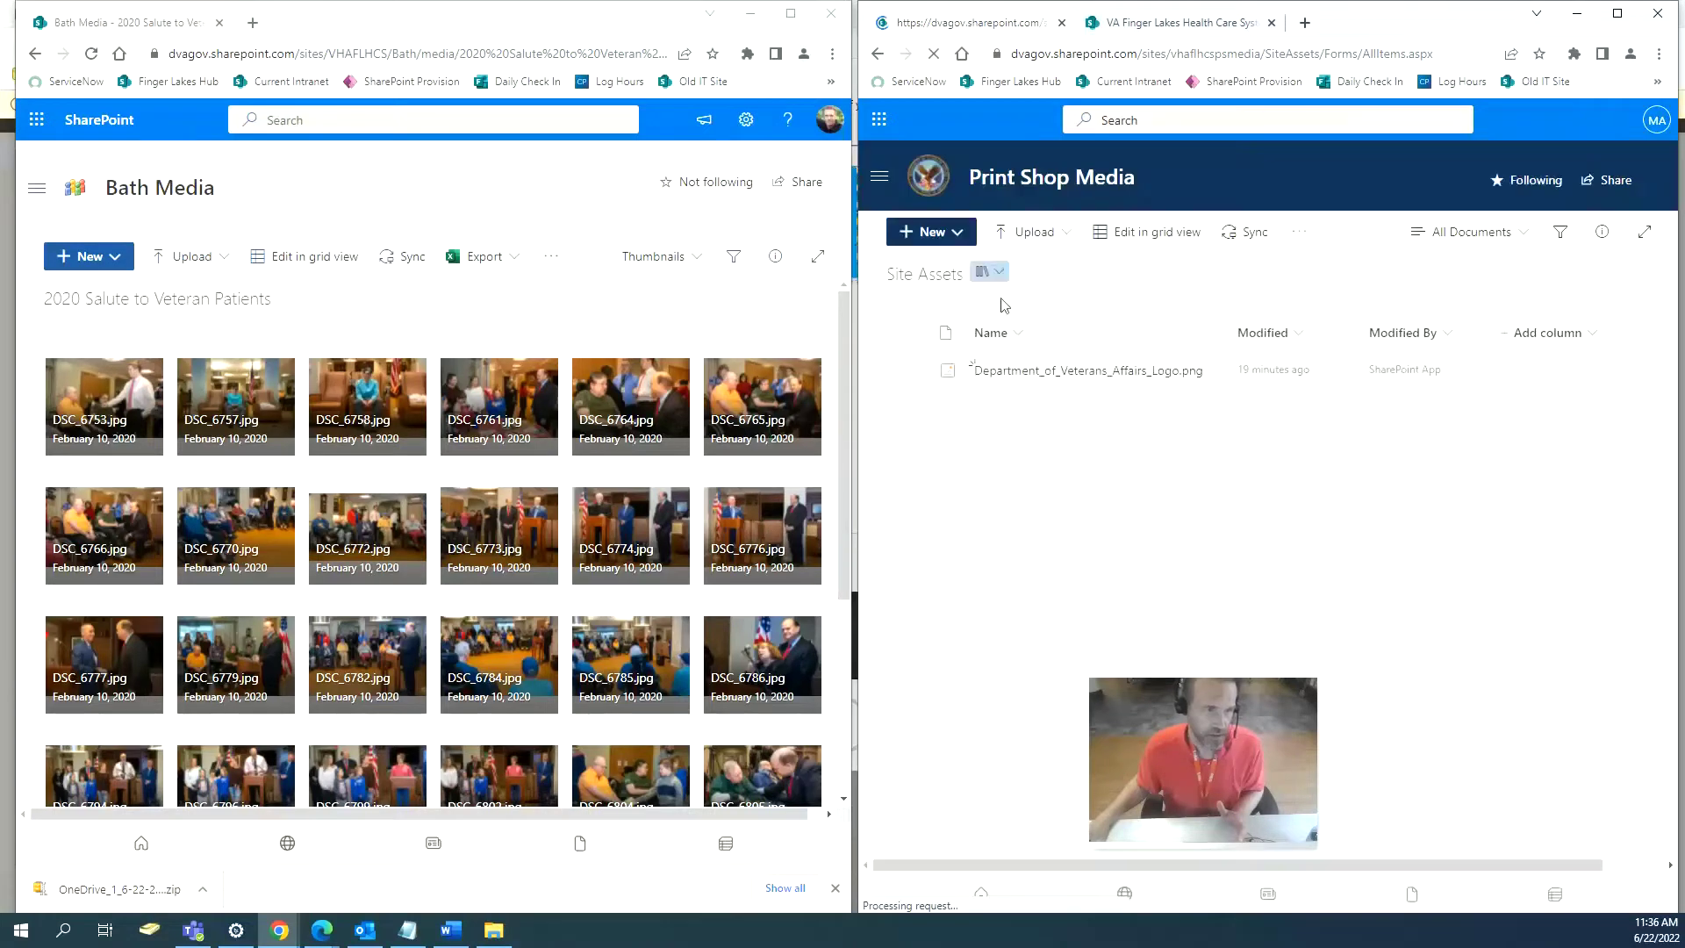
{"action": "left_click", "coordinate": [1015, 333]}
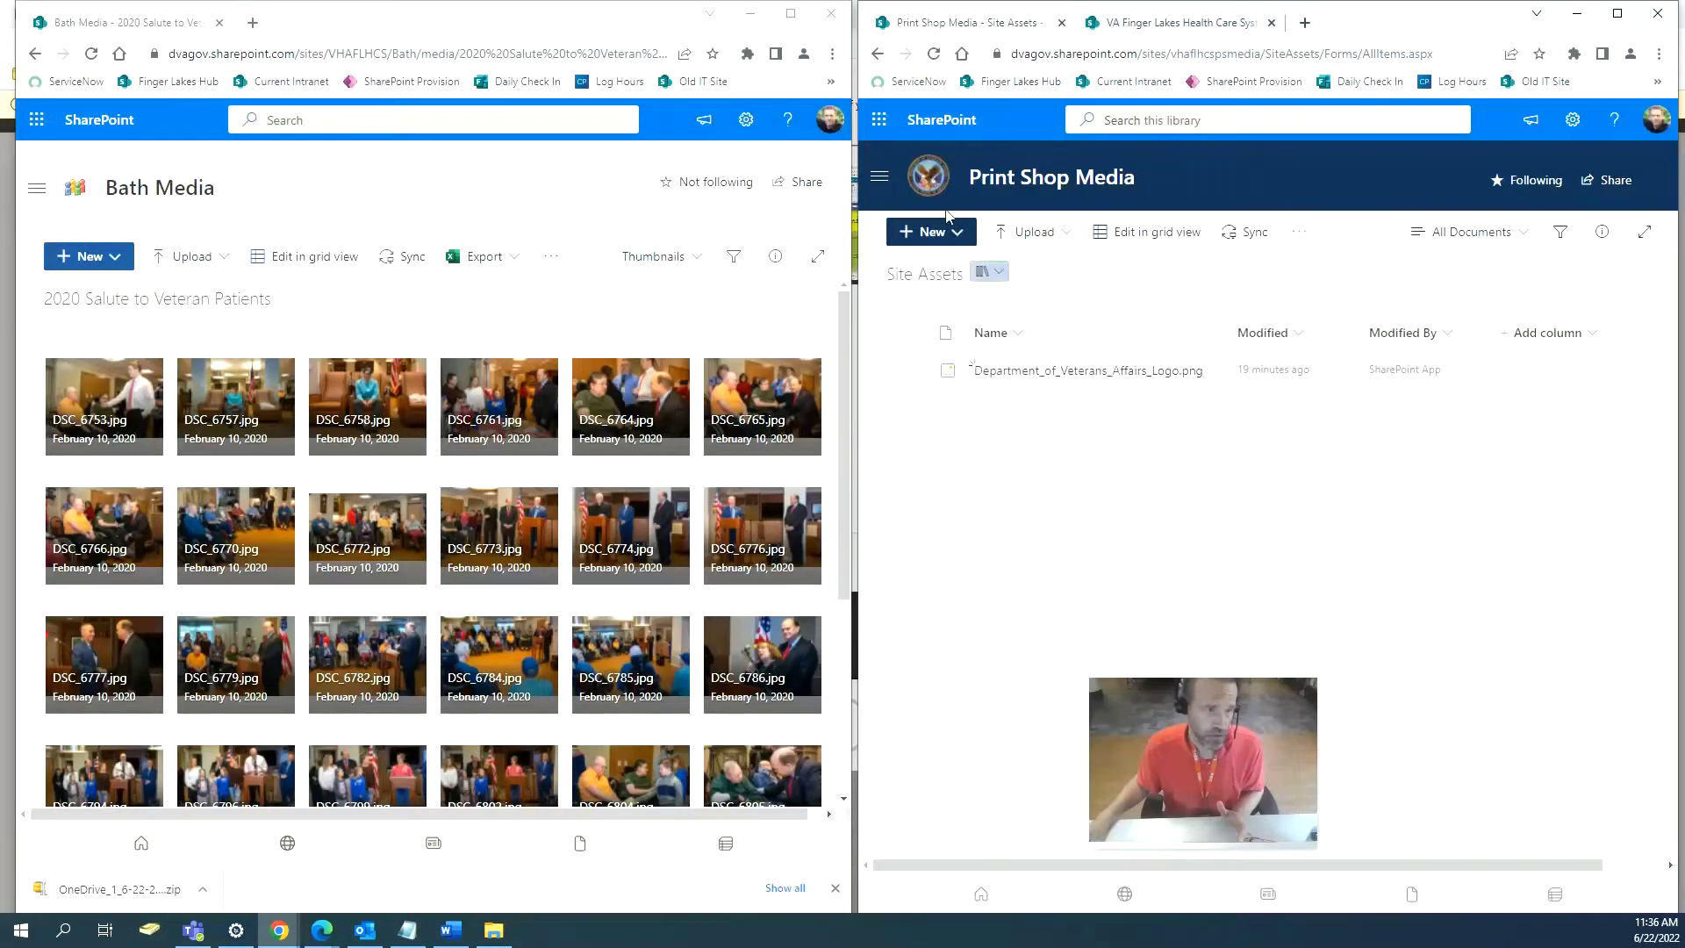
{"action": "left_click", "coordinate": [948, 231]}
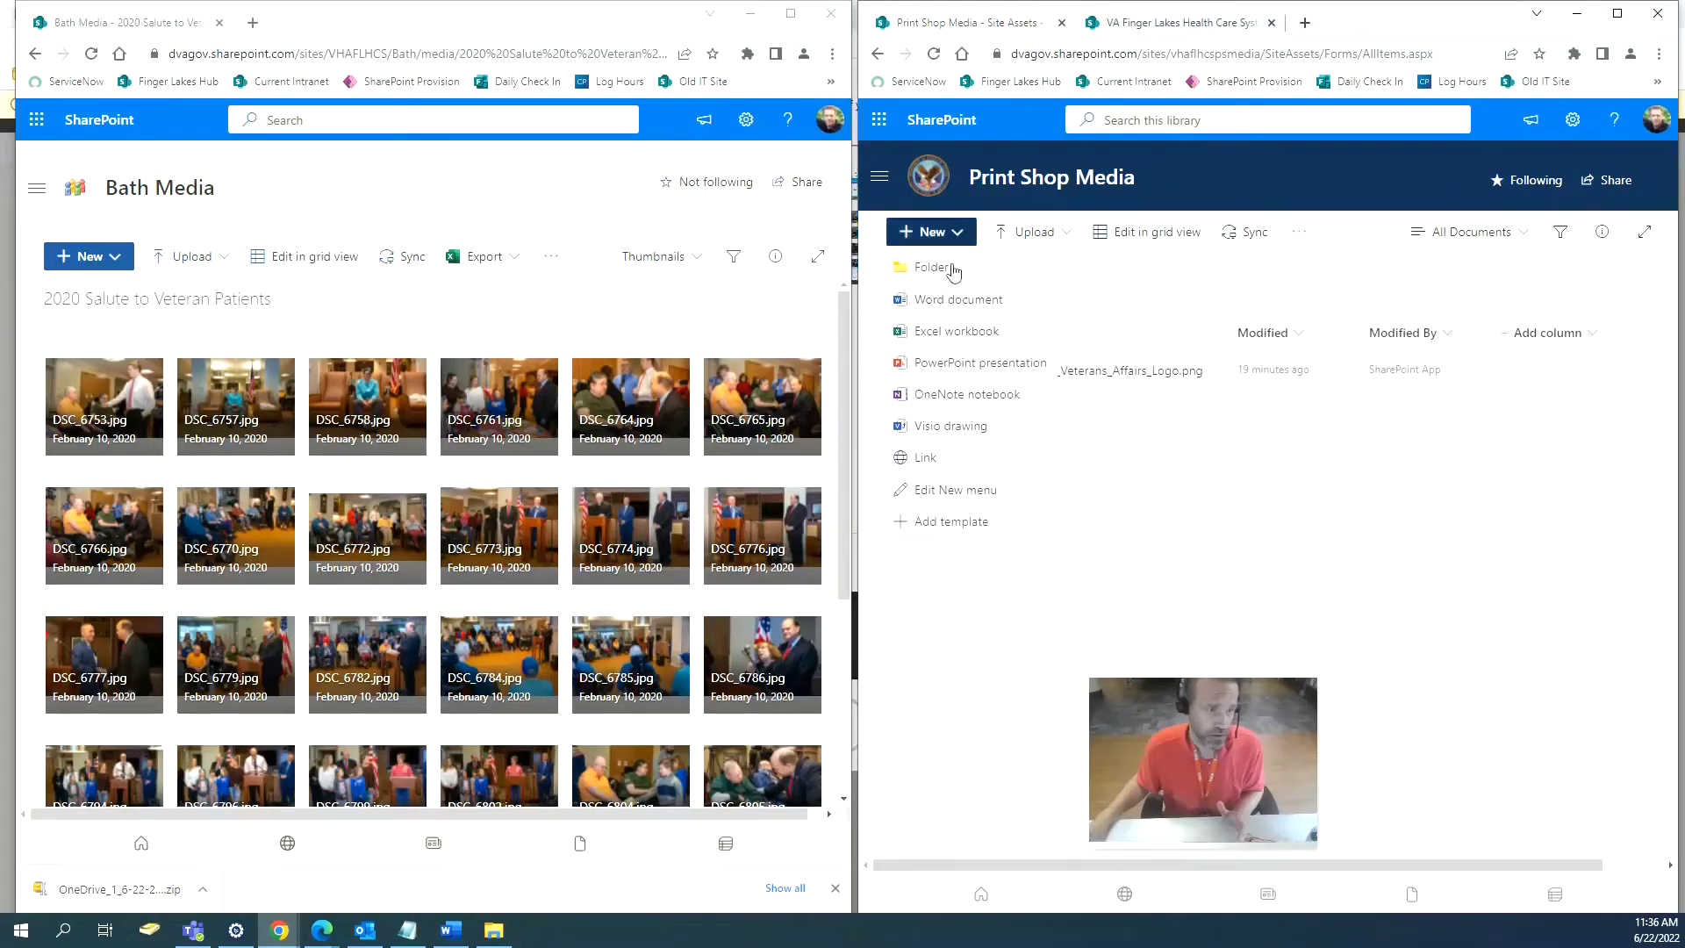
{"action": "left_click", "coordinate": [932, 267]}
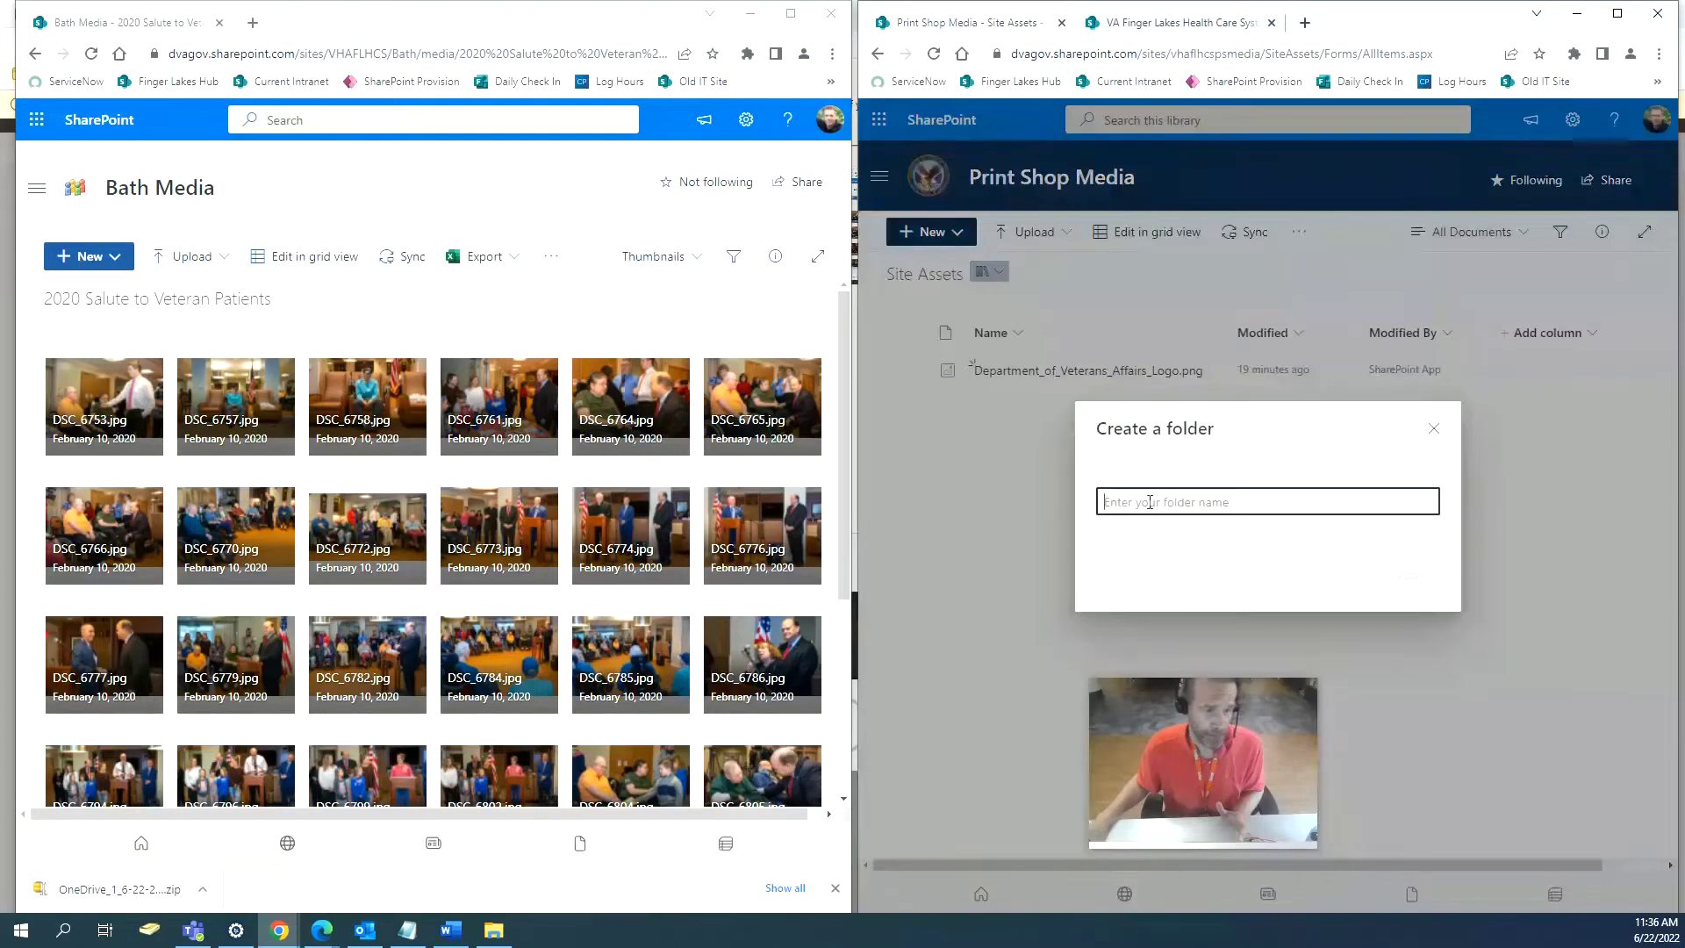
{"action": "type", "text": "202"}
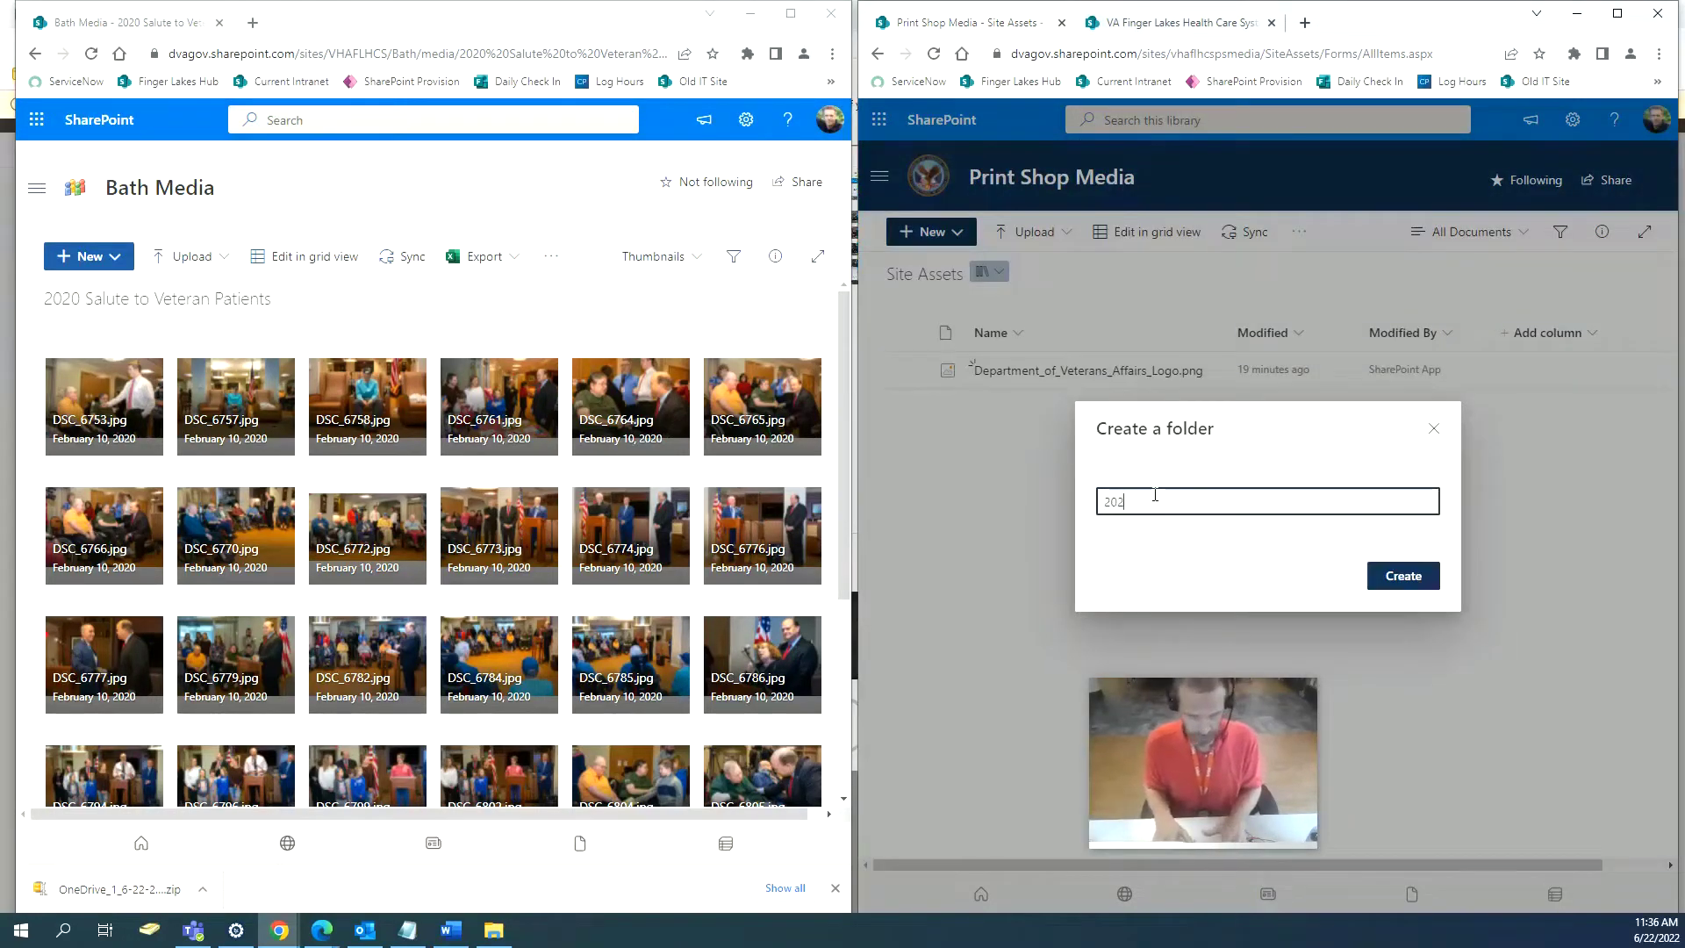
{"action": "type", "text": "0 "}
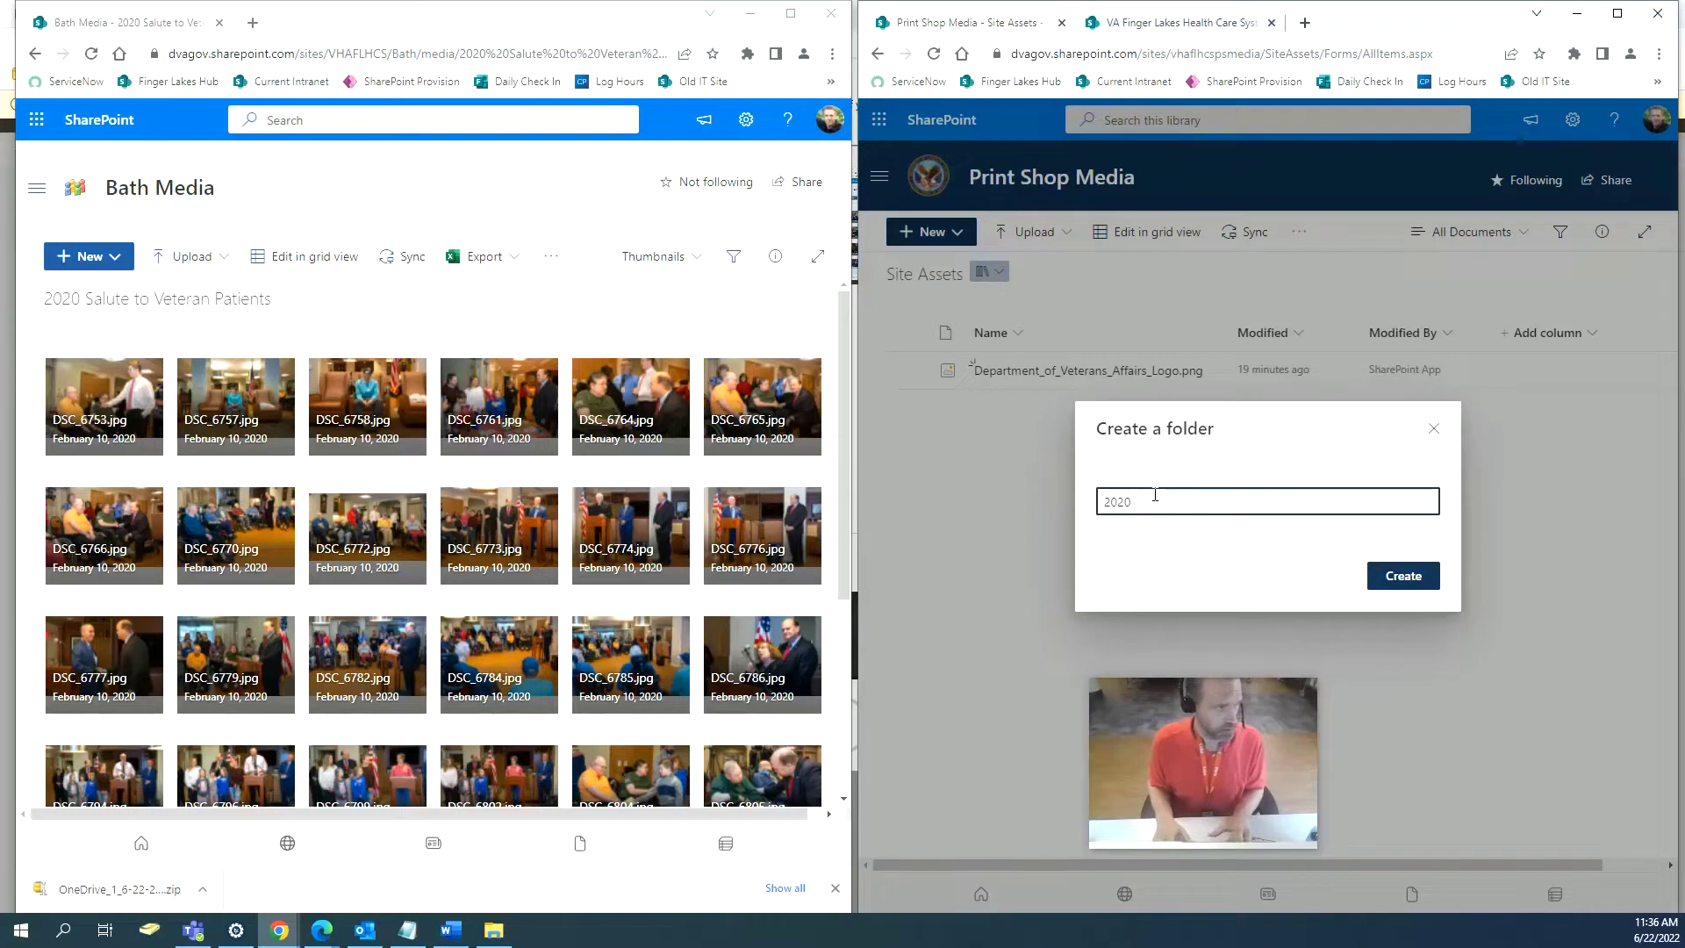
{"action": "type", "text": "Salute "}
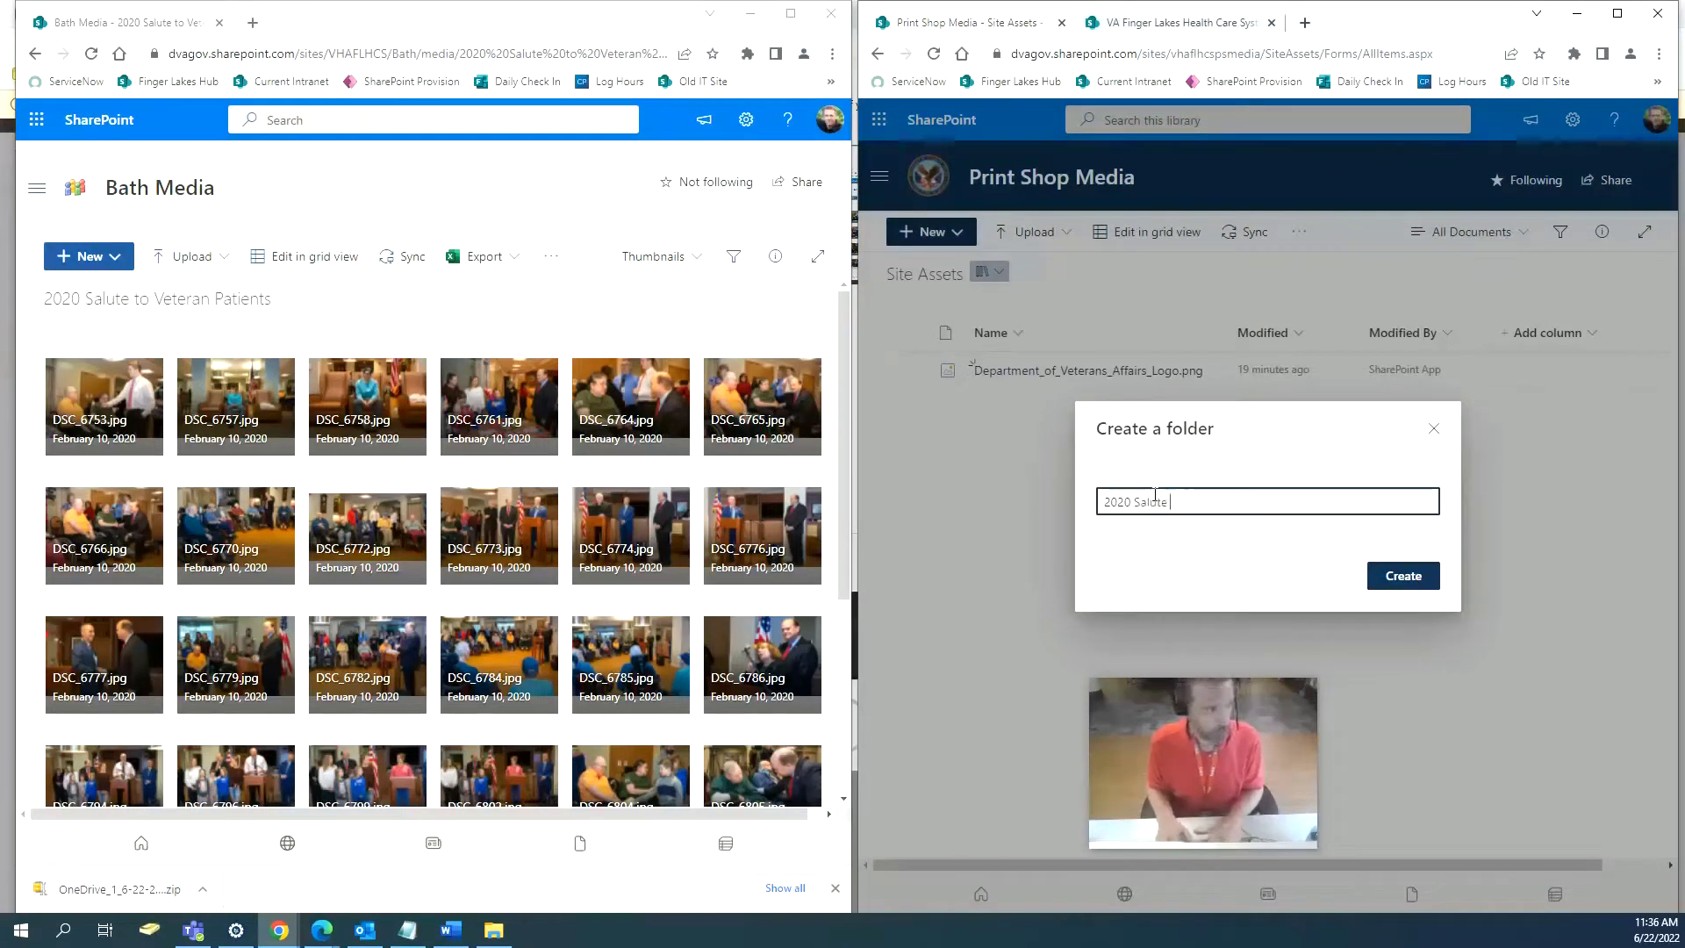
{"action": "type", "text": "to Veteran"}
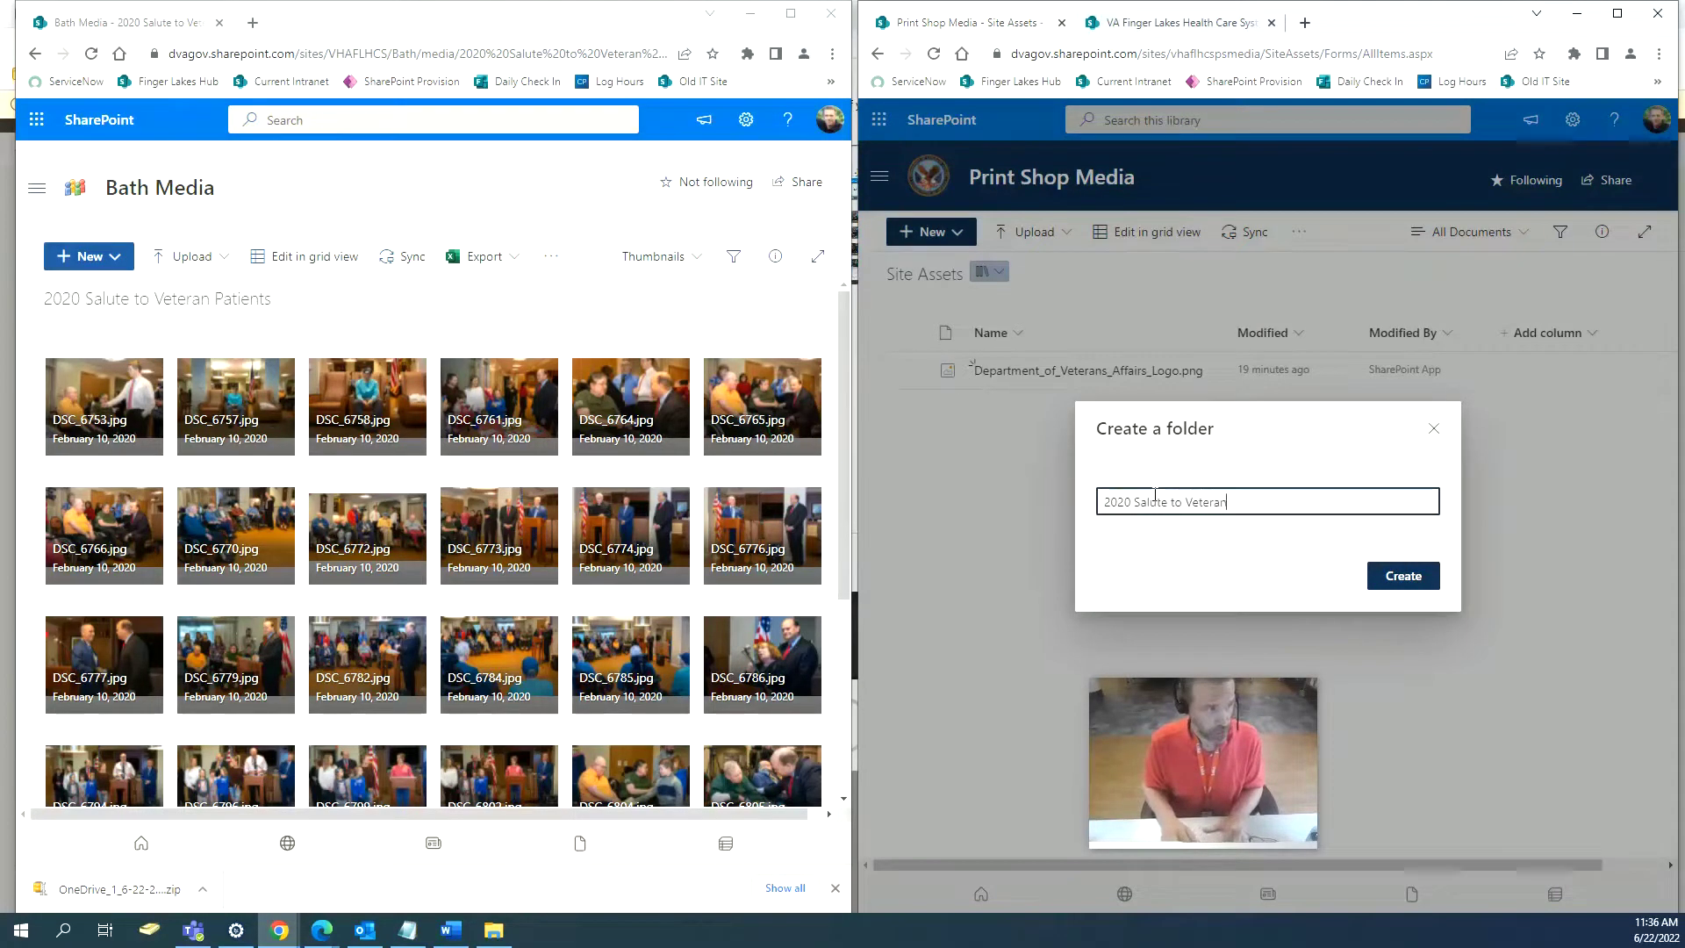
{"action": "type", "text": " Patients"}
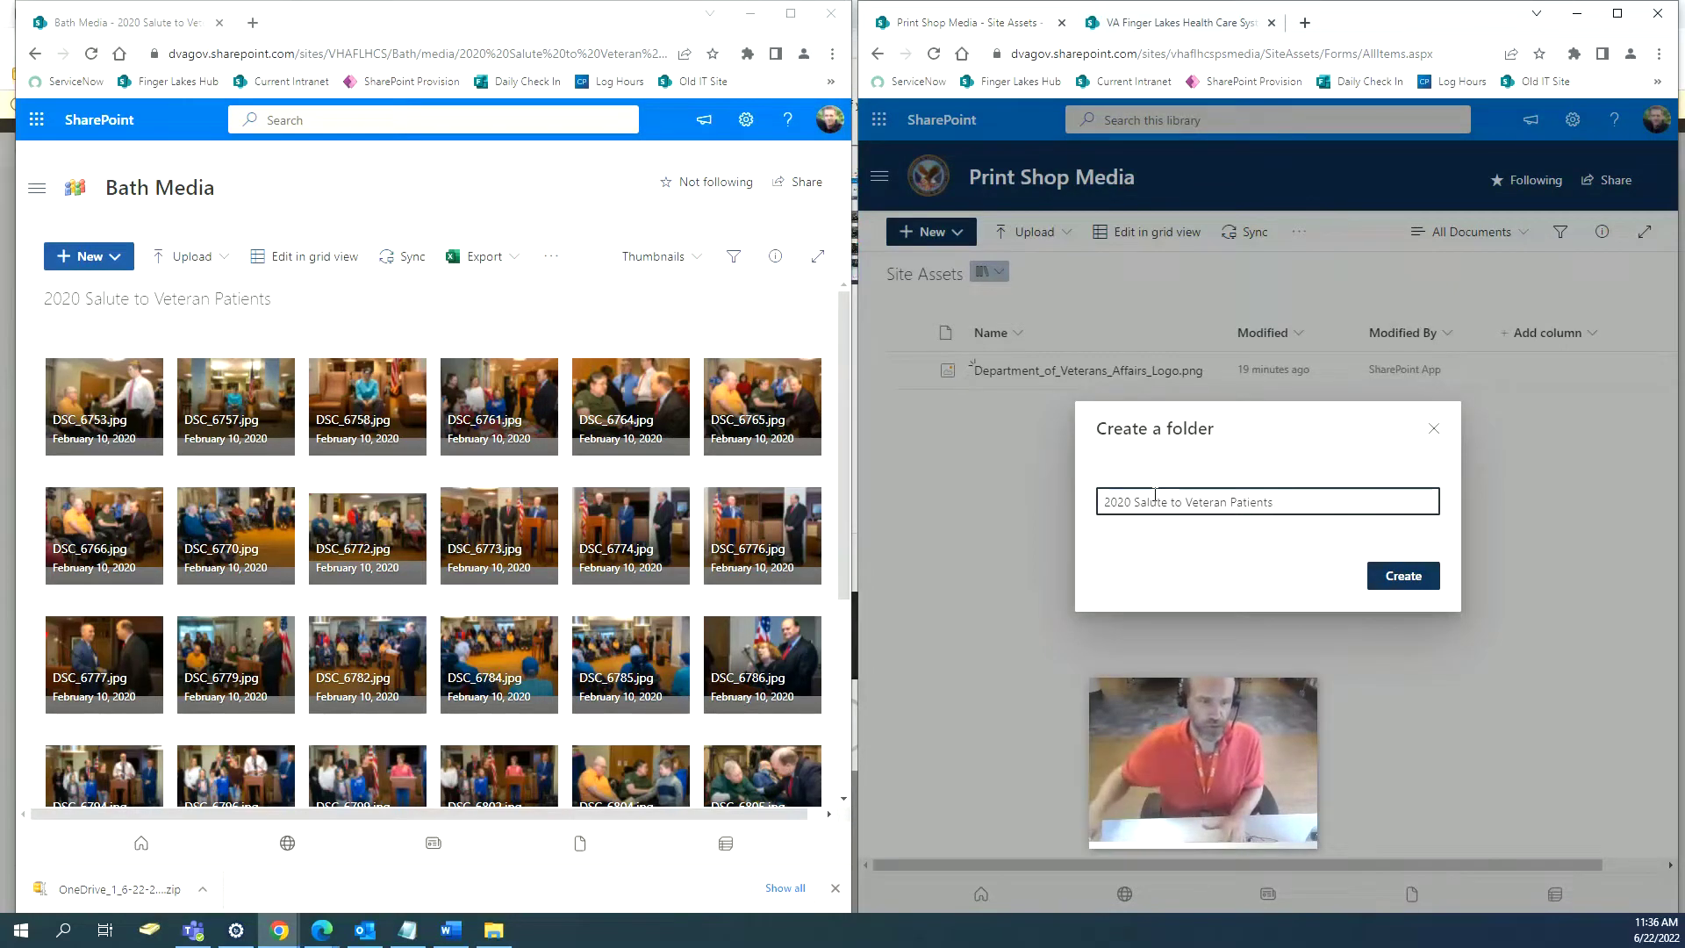
{"action": "left_click", "coordinate": [1399, 581]}
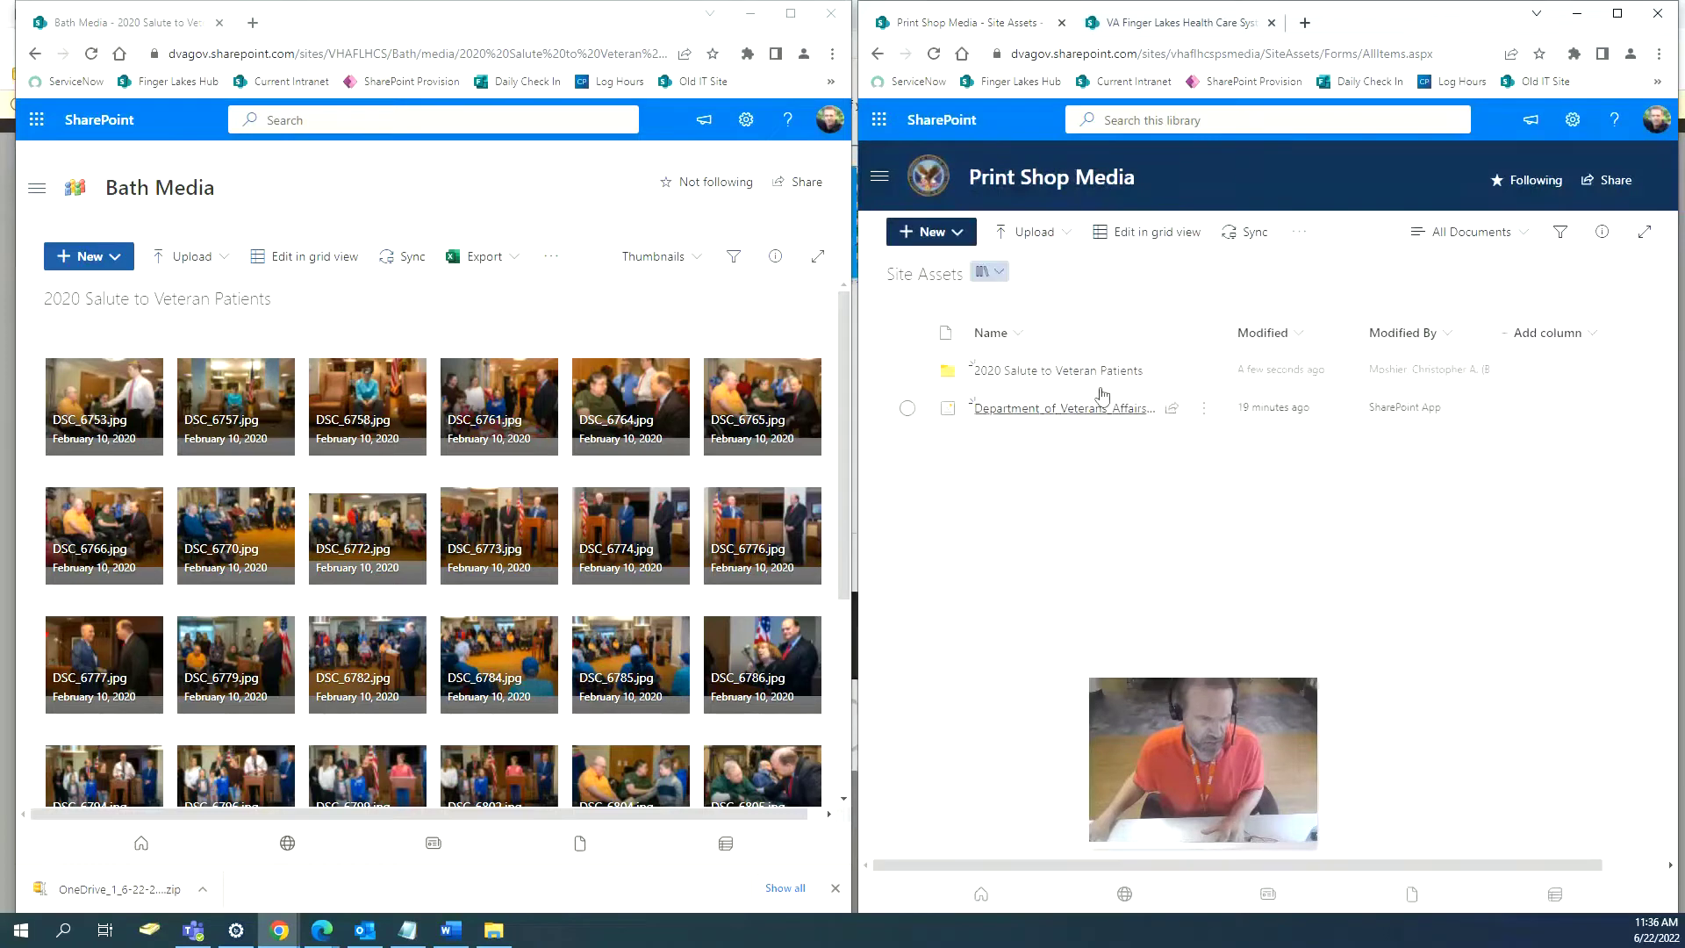
{"action": "left_click", "coordinate": [1091, 372]}
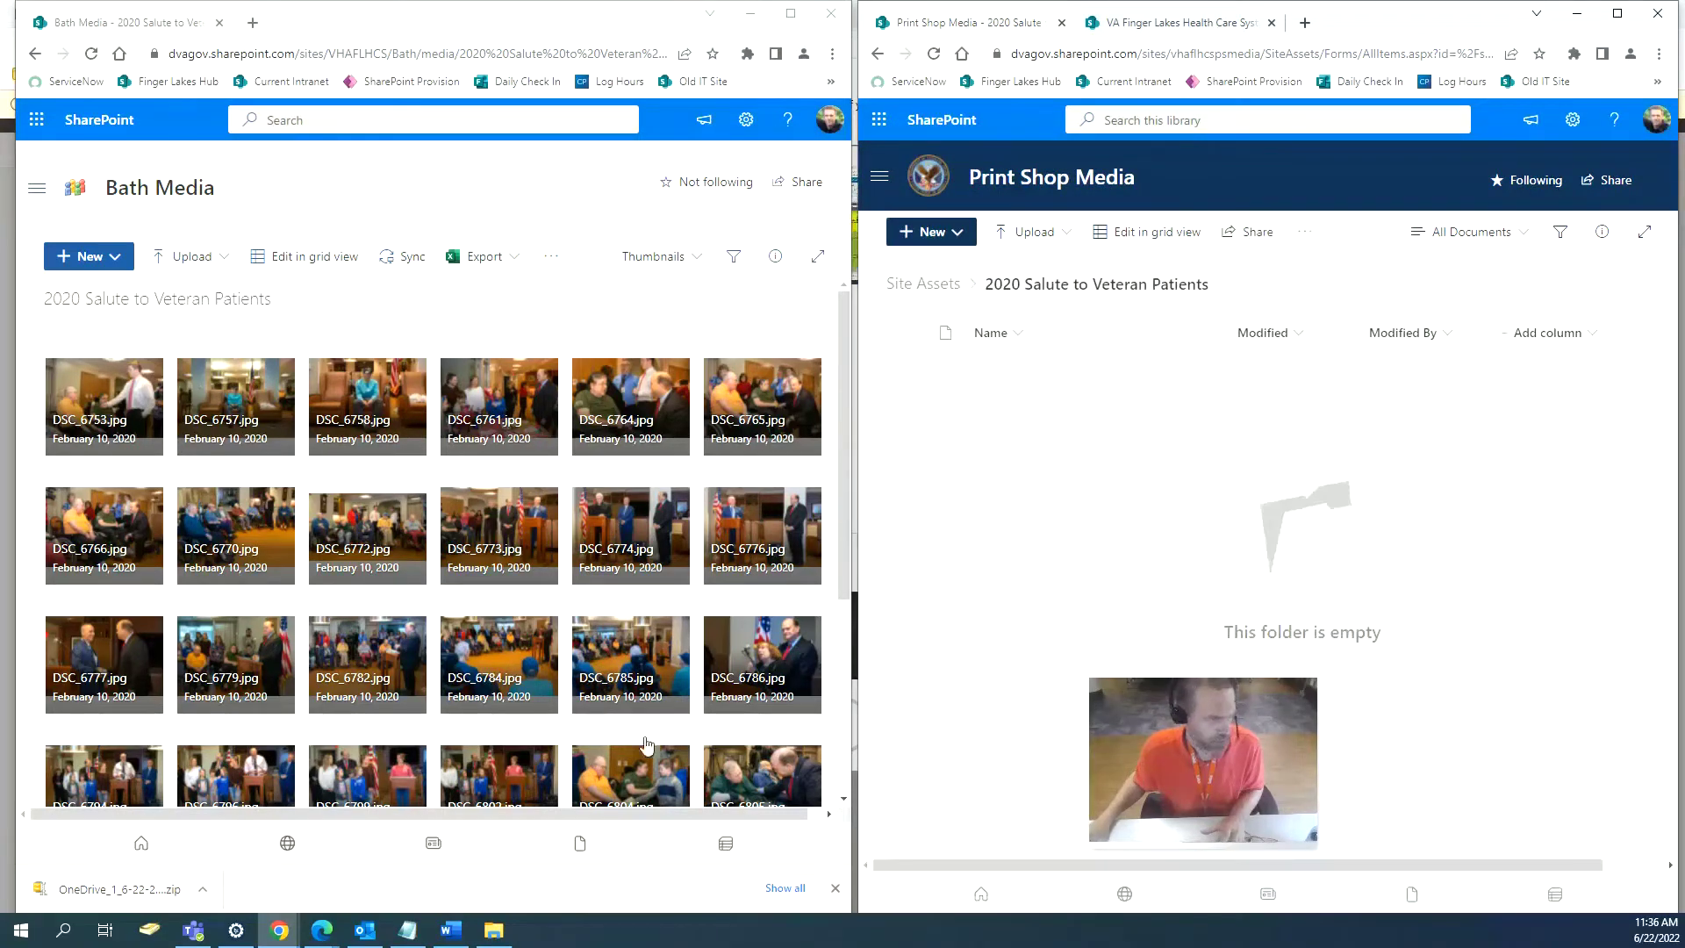
{"action": "left_click", "coordinate": [109, 893]}
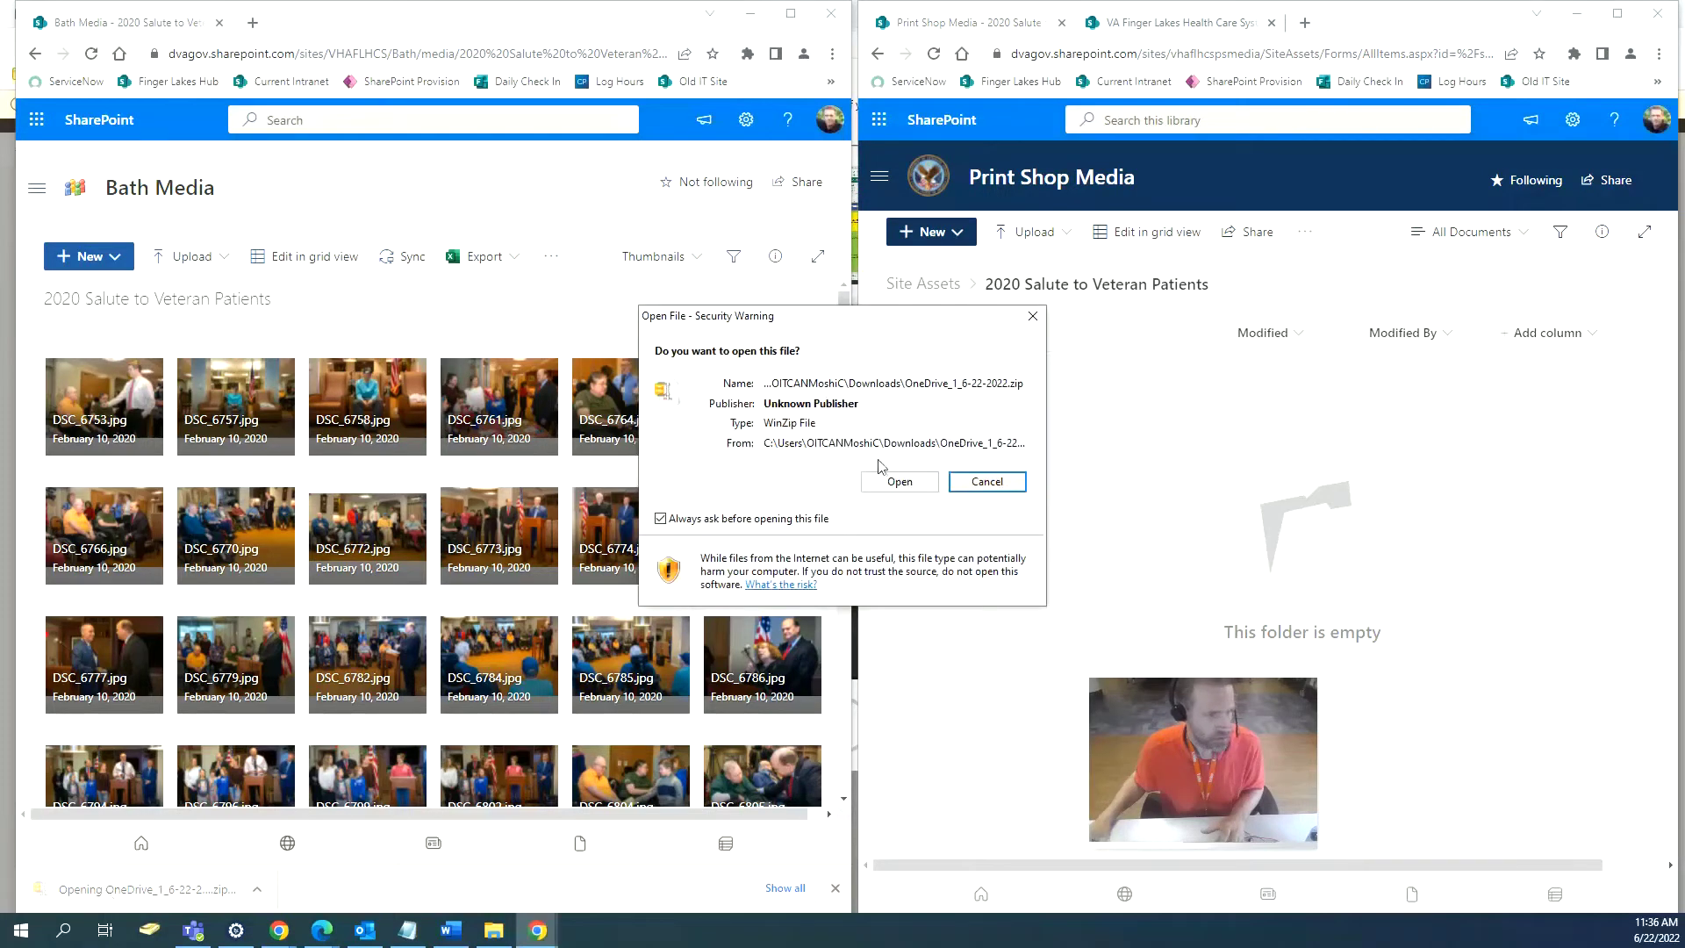
Open the downloaded OneDrive zip past the security warning and bring up the Downloads folder.
{"action": "left_click", "coordinate": [891, 483]}
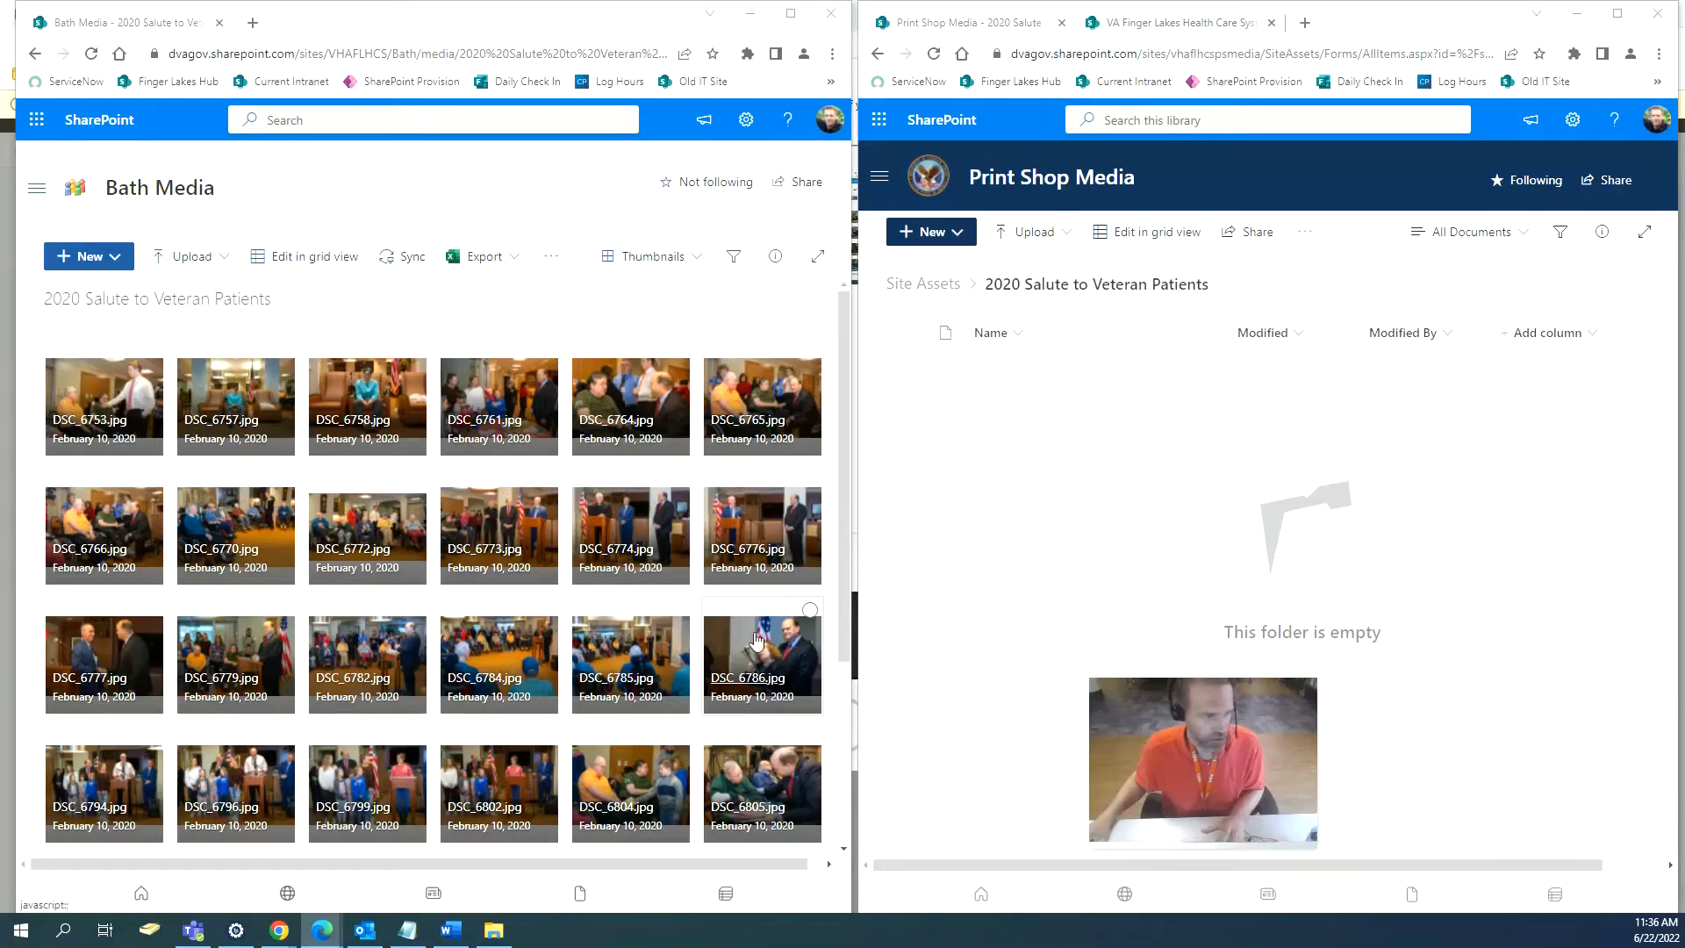
{"action": "mouse_move", "coordinate": [757, 640]}
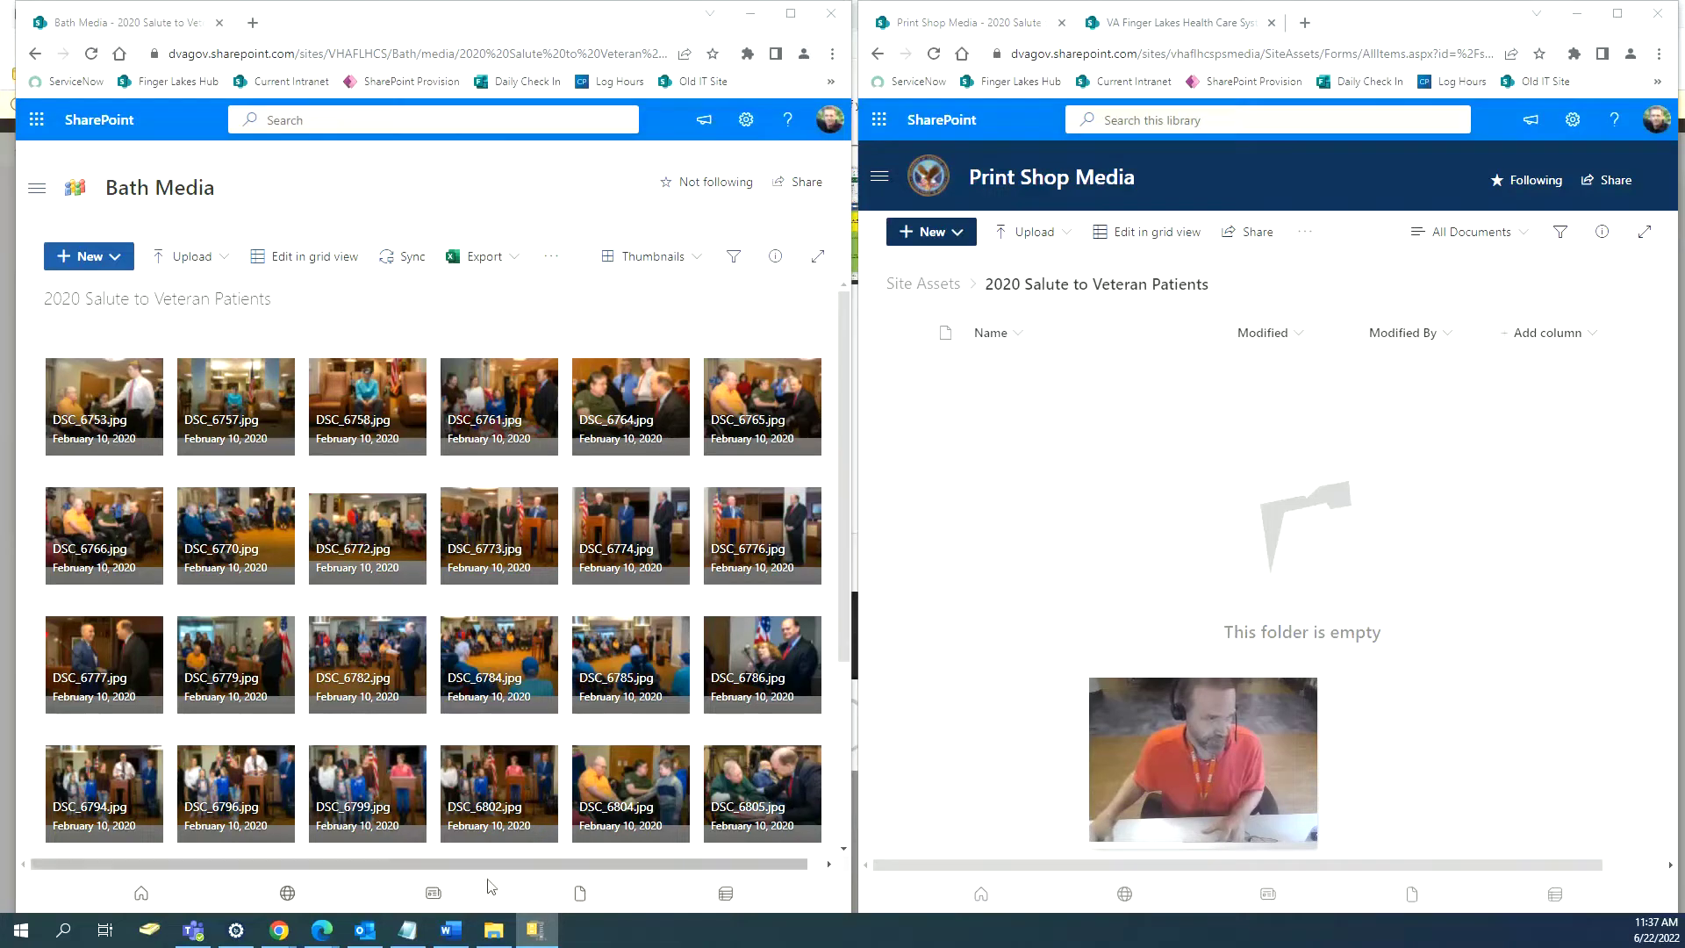
{"action": "left_click", "coordinate": [493, 930]}
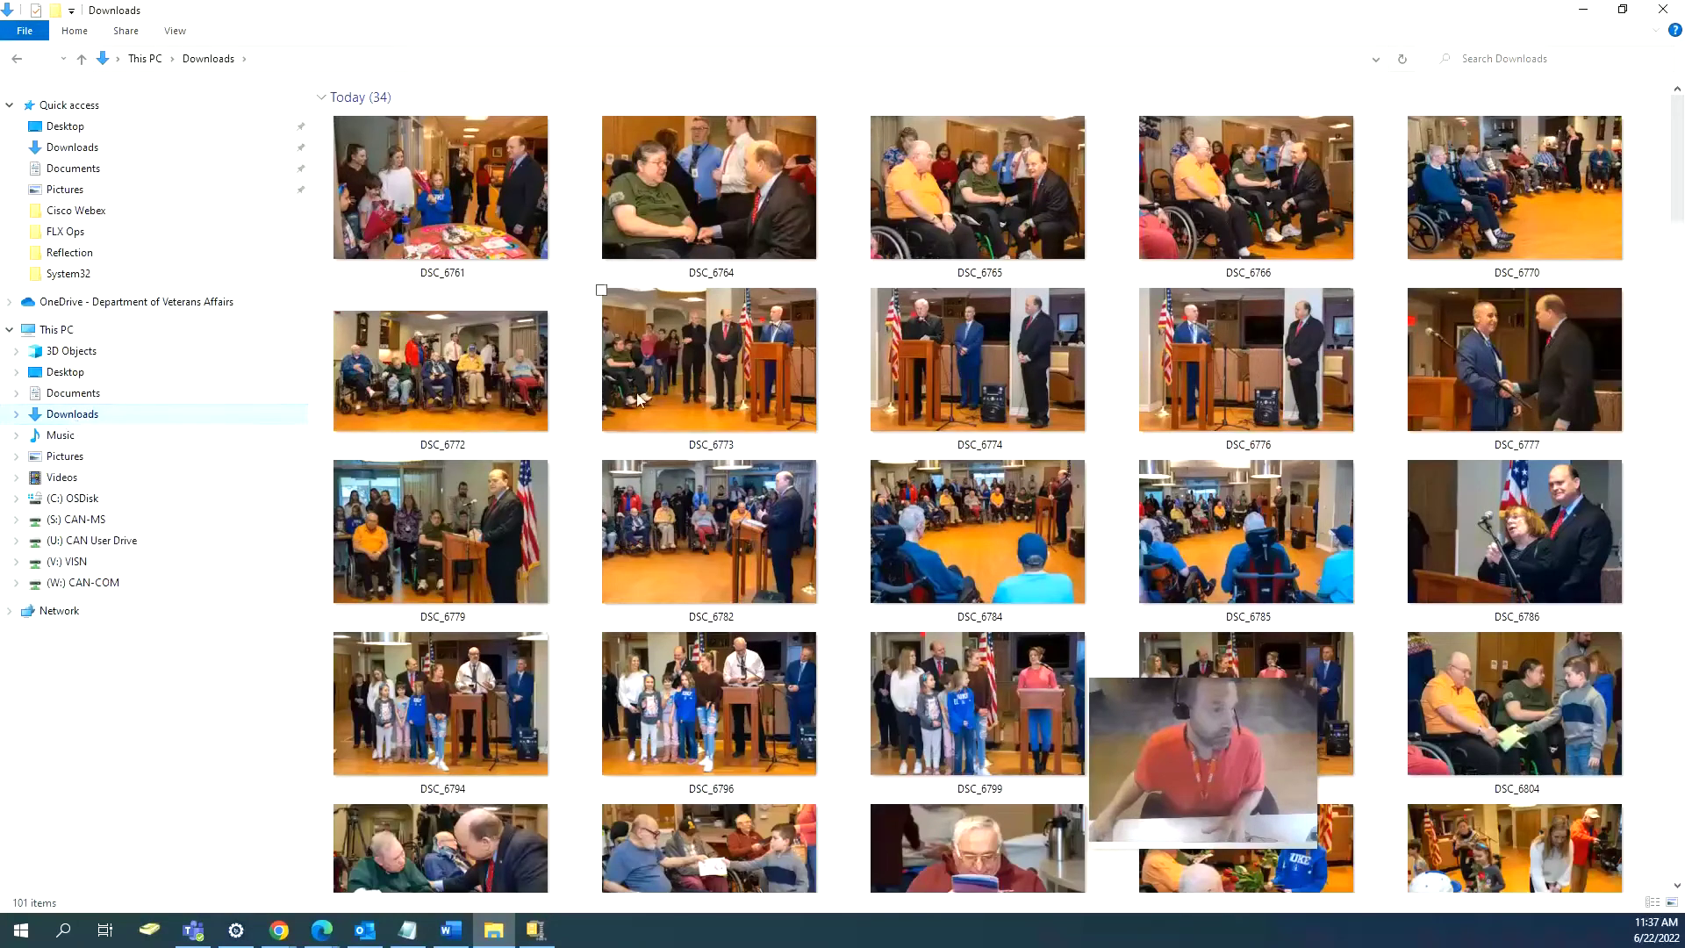
Select all 34 of today's DSC photos, from DSC_6758 upward, and restore the Explorer window down.
{"action": "scroll", "coordinate": [712, 423], "scroll_direction": "down", "scroll_amount": 15}
{"action": "scroll", "coordinate": [717, 419], "scroll_direction": "up", "scroll_amount": 15}
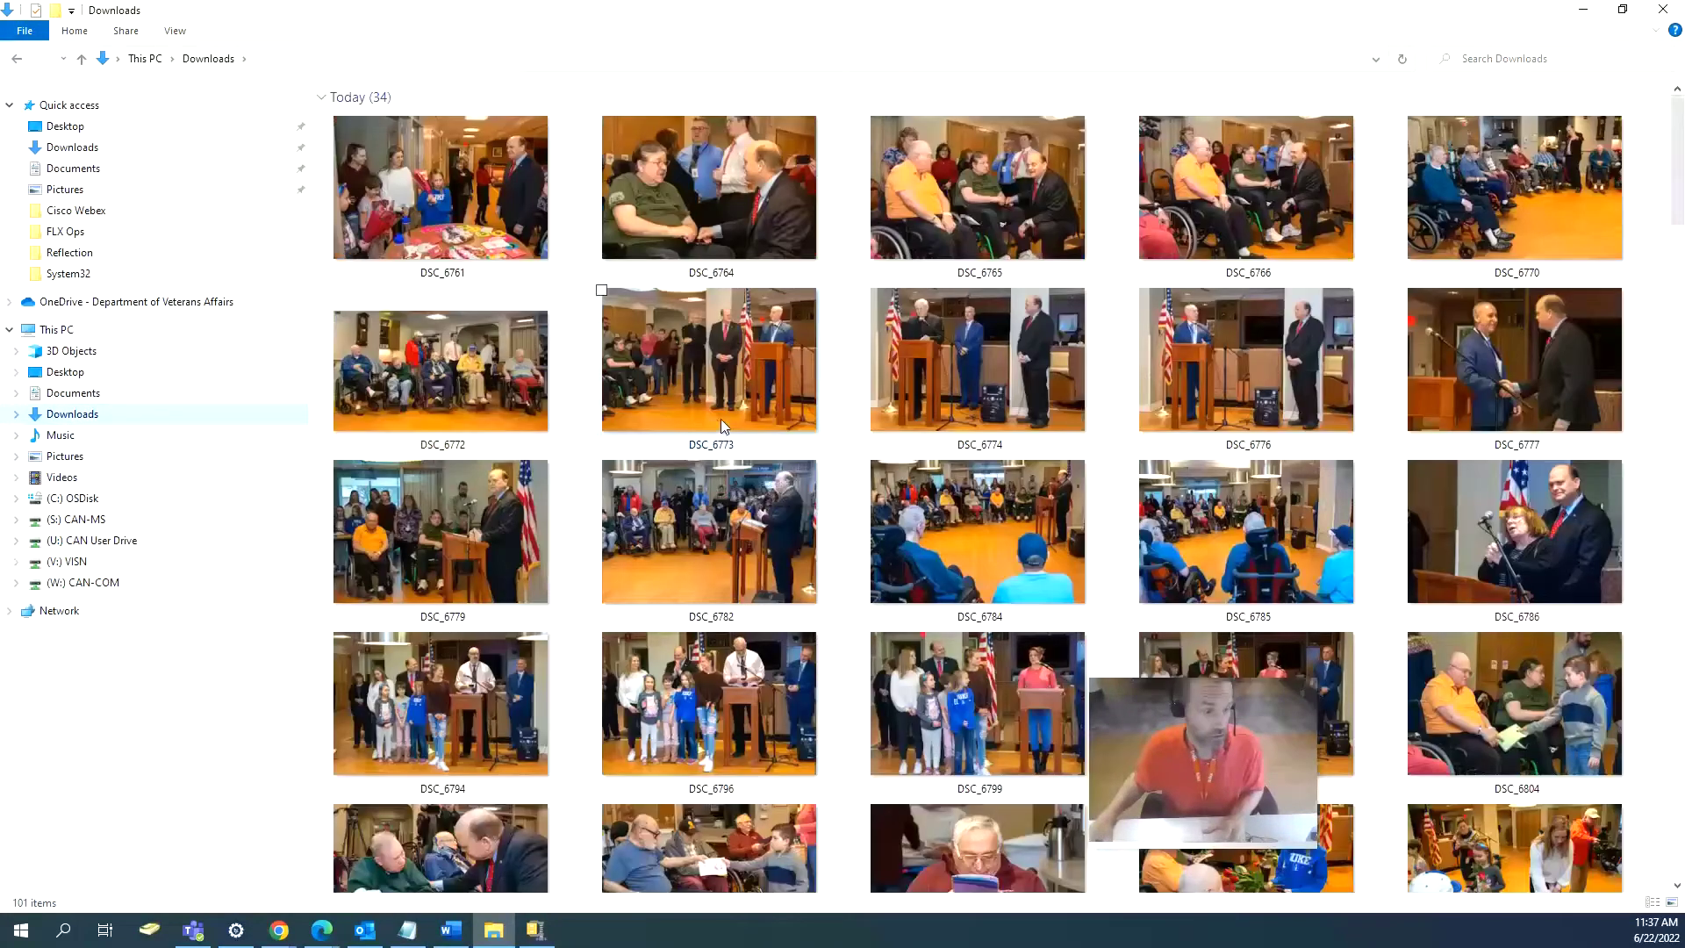
{"action": "scroll", "coordinate": [720, 419], "scroll_direction": "down", "scroll_amount": 15}
{"action": "scroll", "coordinate": [720, 419], "scroll_direction": "up", "scroll_amount": 15}
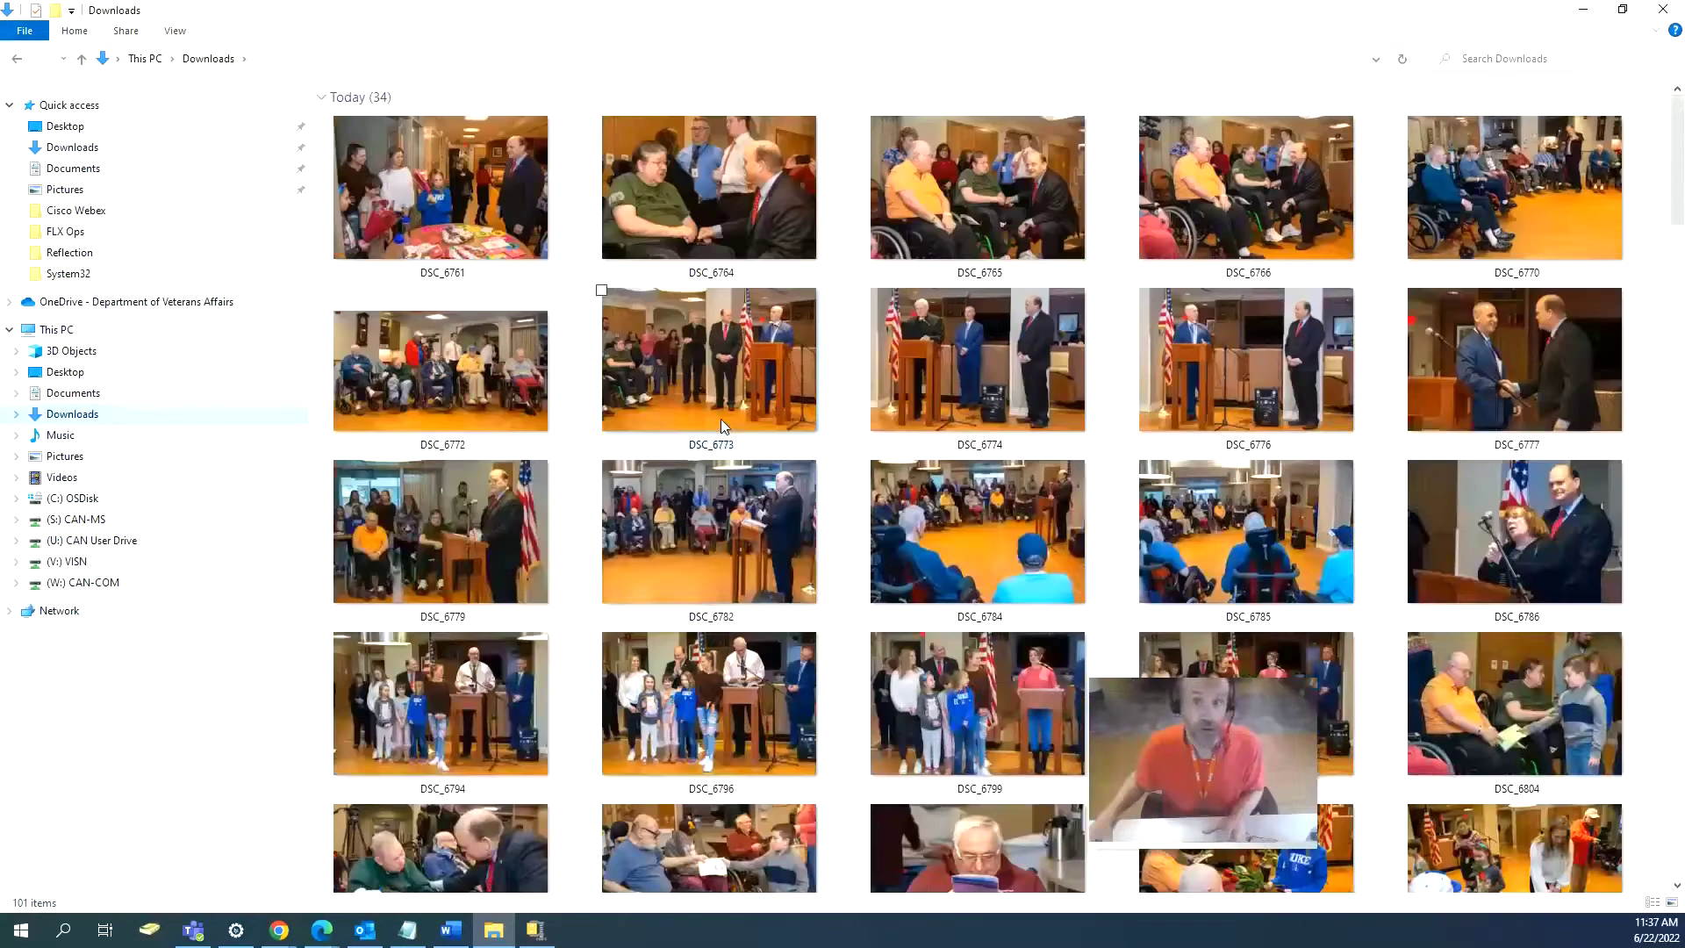
{"action": "scroll", "coordinate": [719, 419], "scroll_direction": "down", "scroll_amount": 15}
{"action": "scroll", "coordinate": [719, 419], "scroll_direction": "up", "scroll_amount": 6}
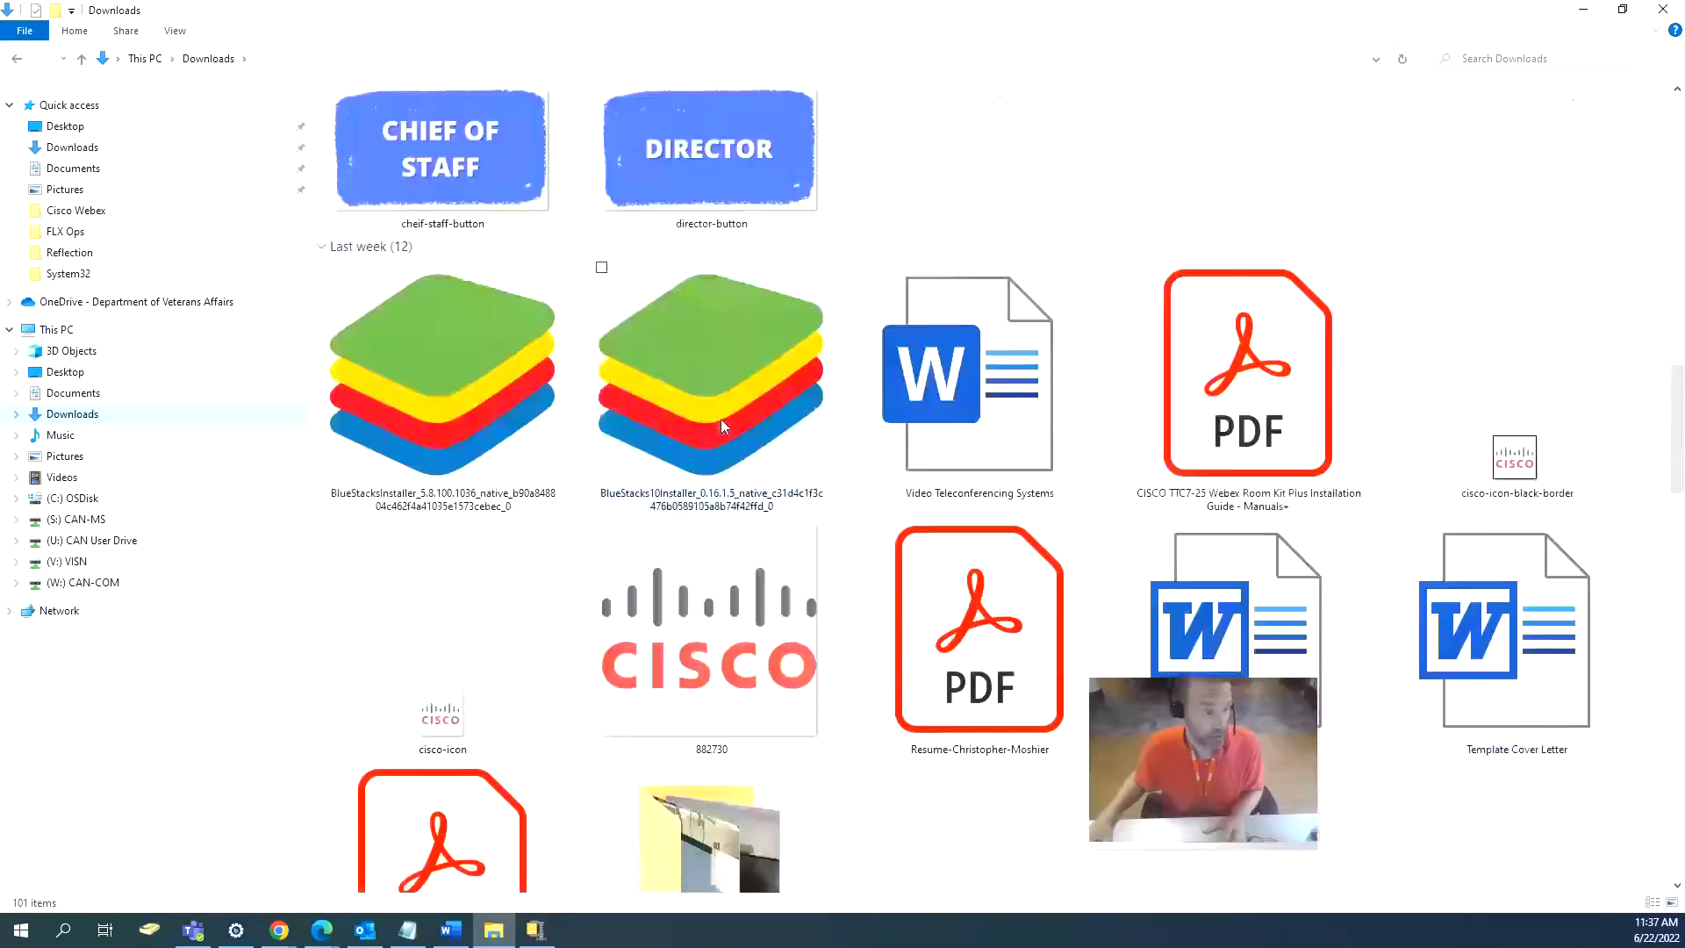
{"action": "scroll", "coordinate": [720, 419], "scroll_direction": "up", "scroll_amount": 6}
{"action": "left_click", "coordinate": [963, 639]}
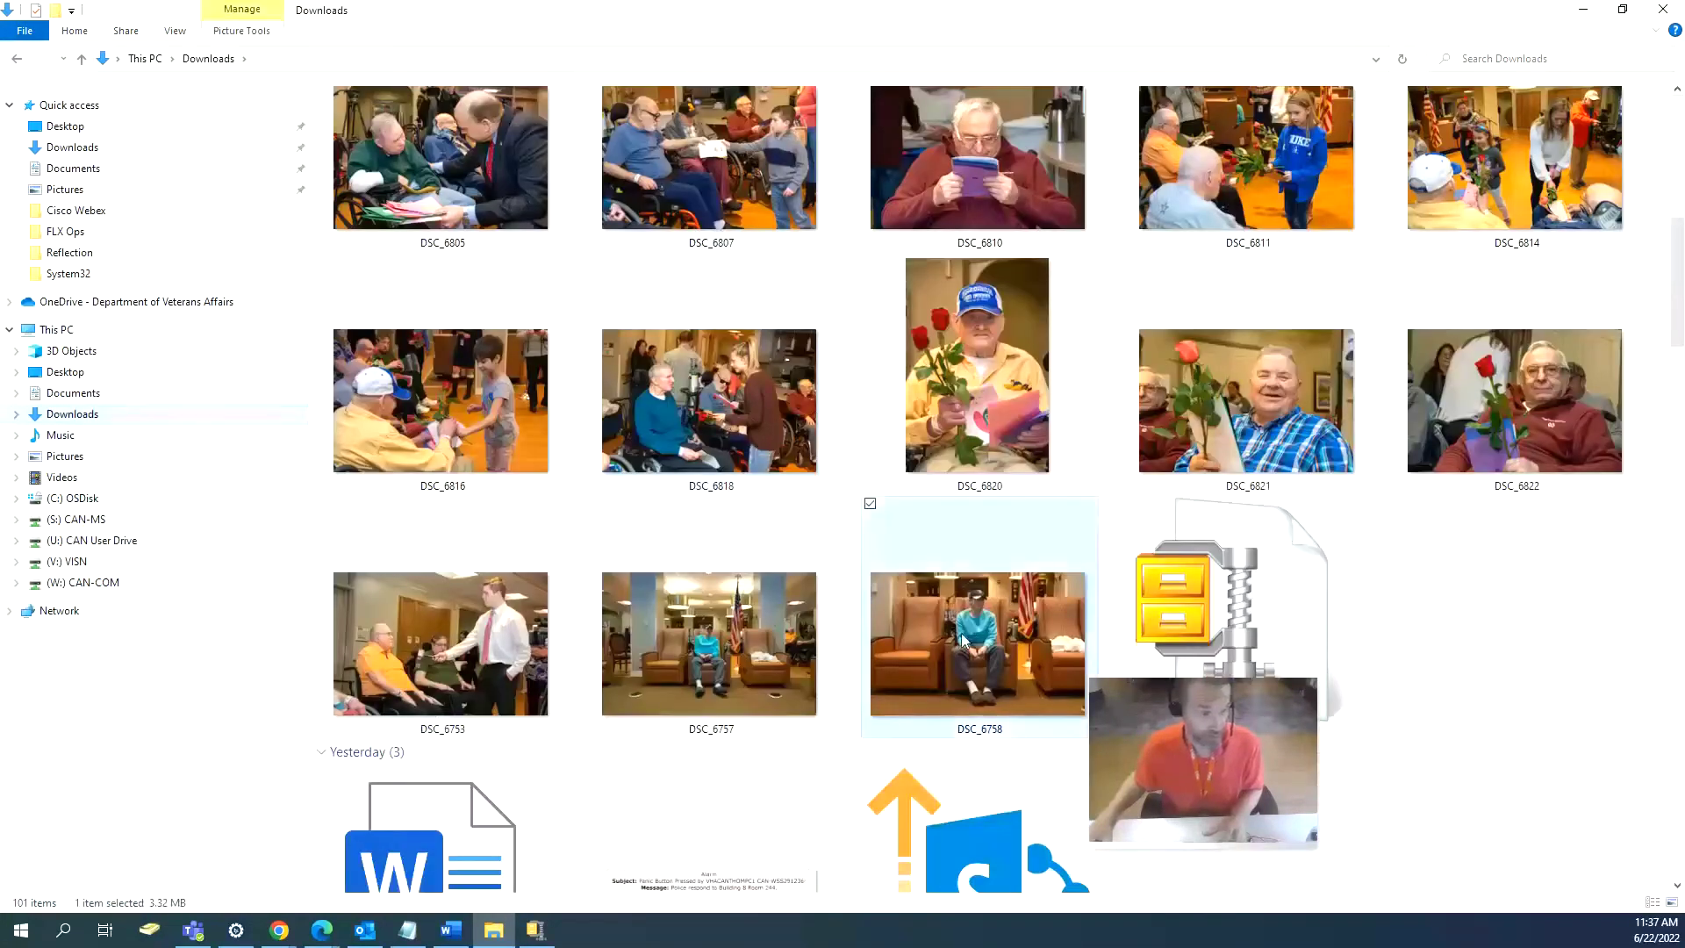
{"action": "key", "text": "shift+Up"}
{"action": "key", "text": "shift+Up"}
{"action": "key", "text": "shift+Up"}
{"action": "key", "text": "shift+Up"}
{"action": "key", "text": "shift+Up"}
{"action": "key", "text": "shift+Up"}
{"action": "key", "text": "shift+Up"}
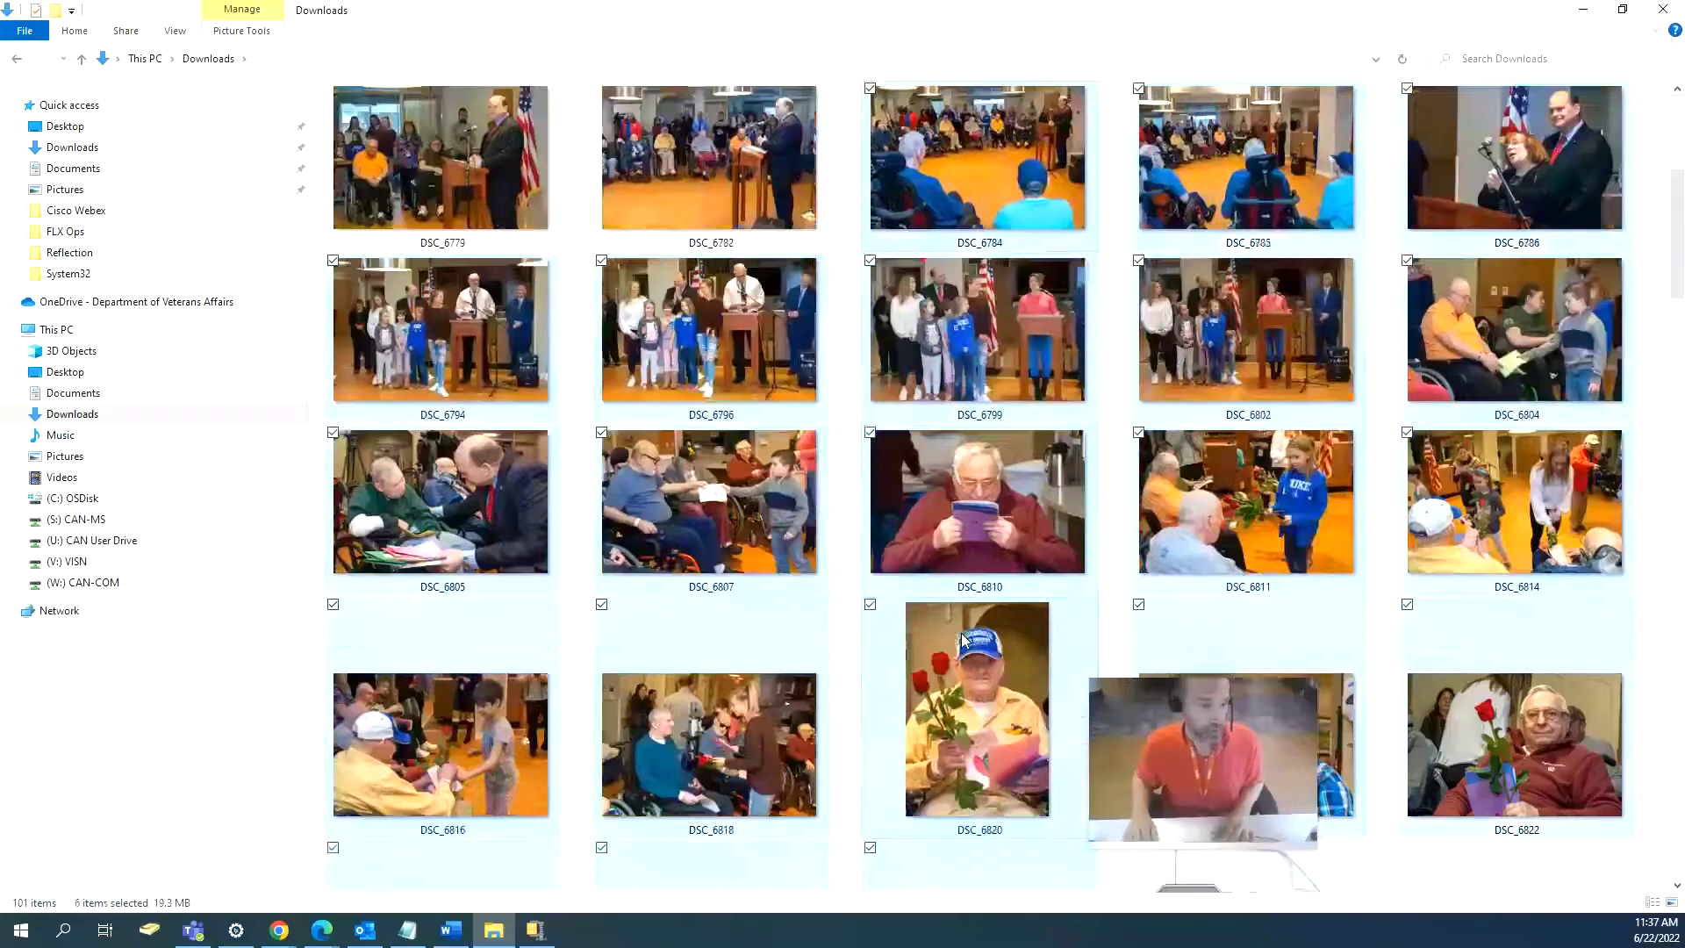
{"action": "key", "text": "shift+Home"}
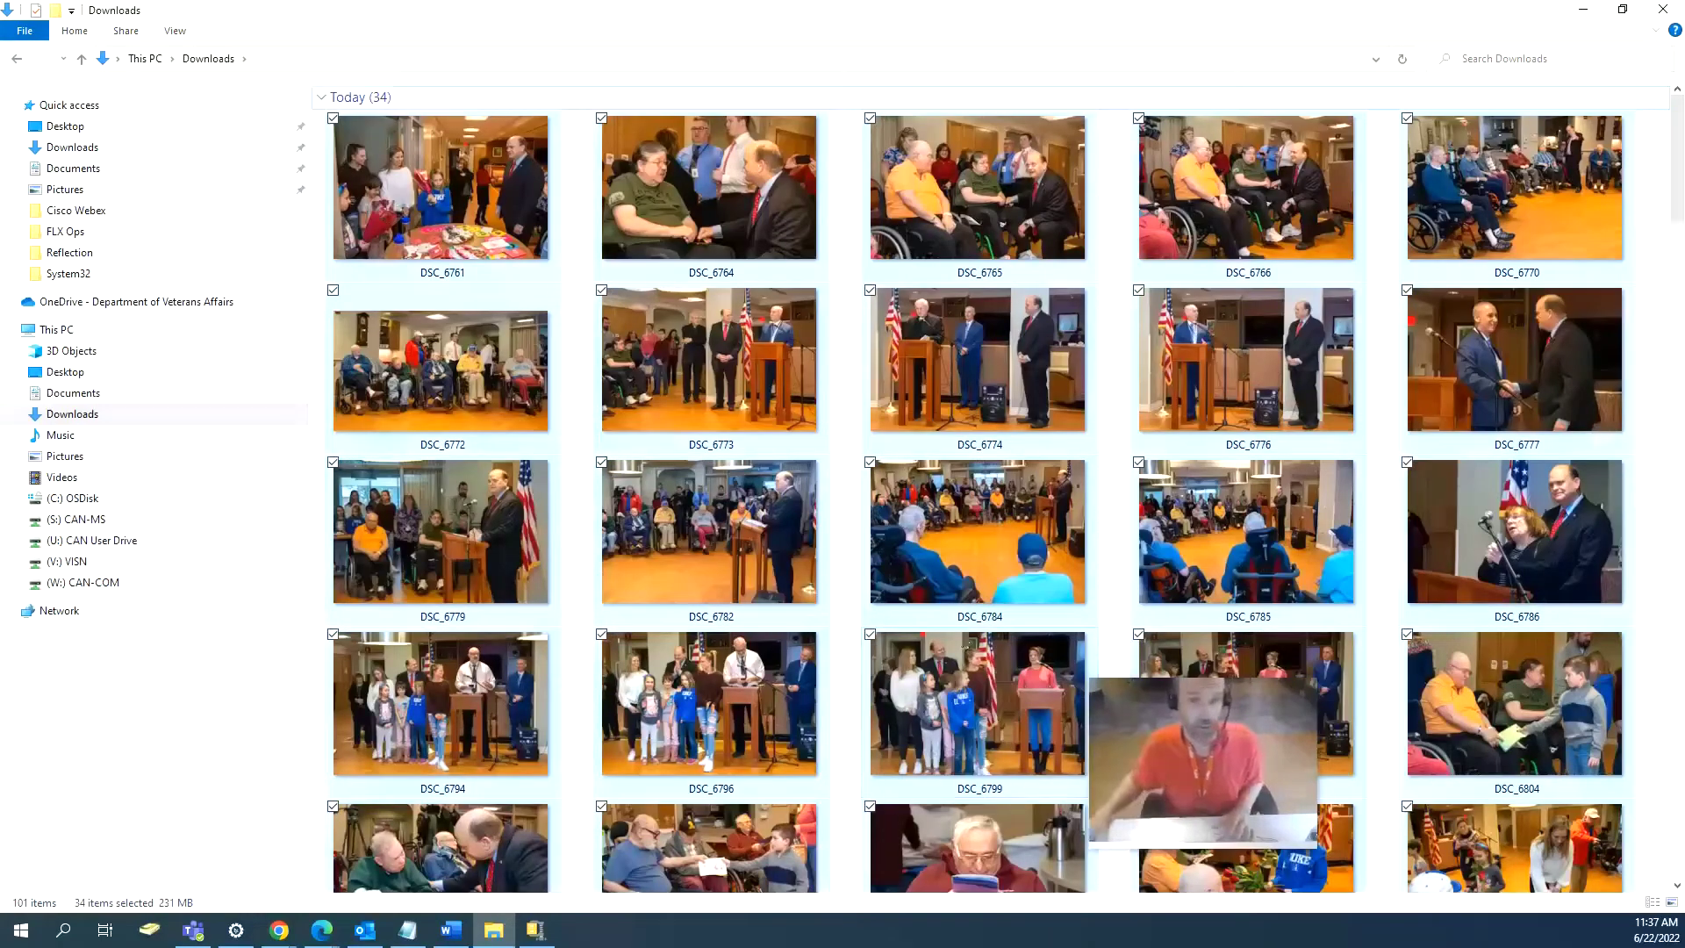
{"action": "left_click", "coordinate": [1622, 10]}
Drag the 34 selected photos into the 2020 Salute to Veteran Patients folder, then return to Bath Media.
{"action": "left_click_drag", "start_coordinate": [1206, 230], "coordinate": [495, 248]}
{"action": "left_click_drag", "start_coordinate": [429, 393], "coordinate": [1148, 495]}
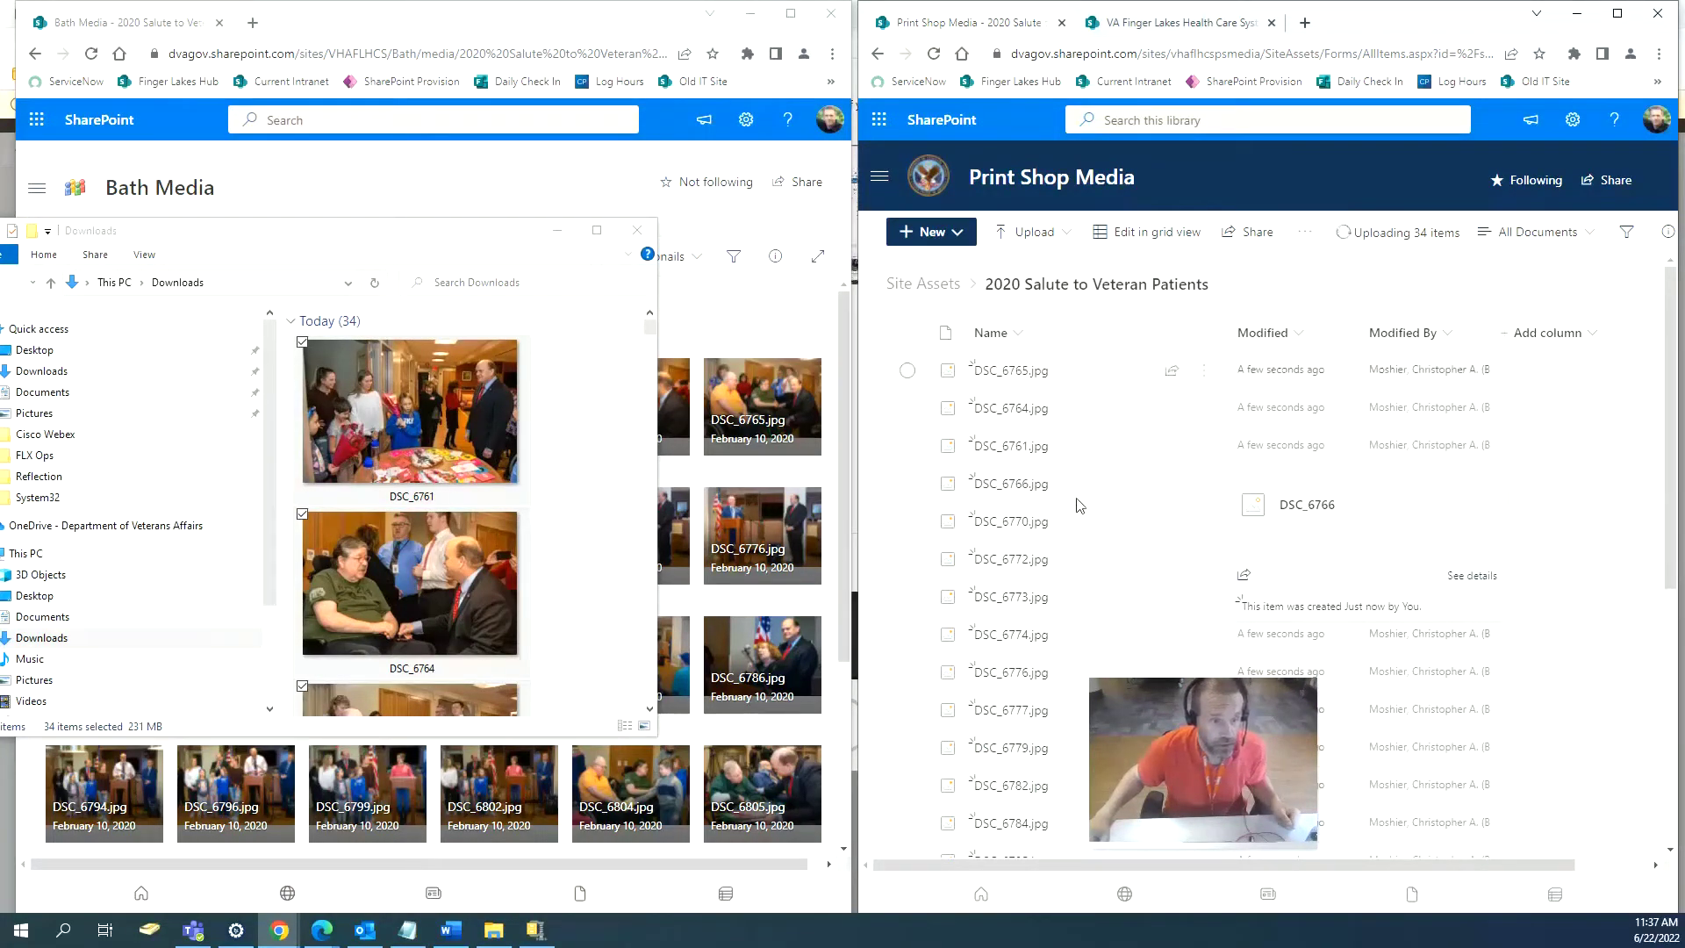
{"action": "left_click", "coordinate": [702, 325]}
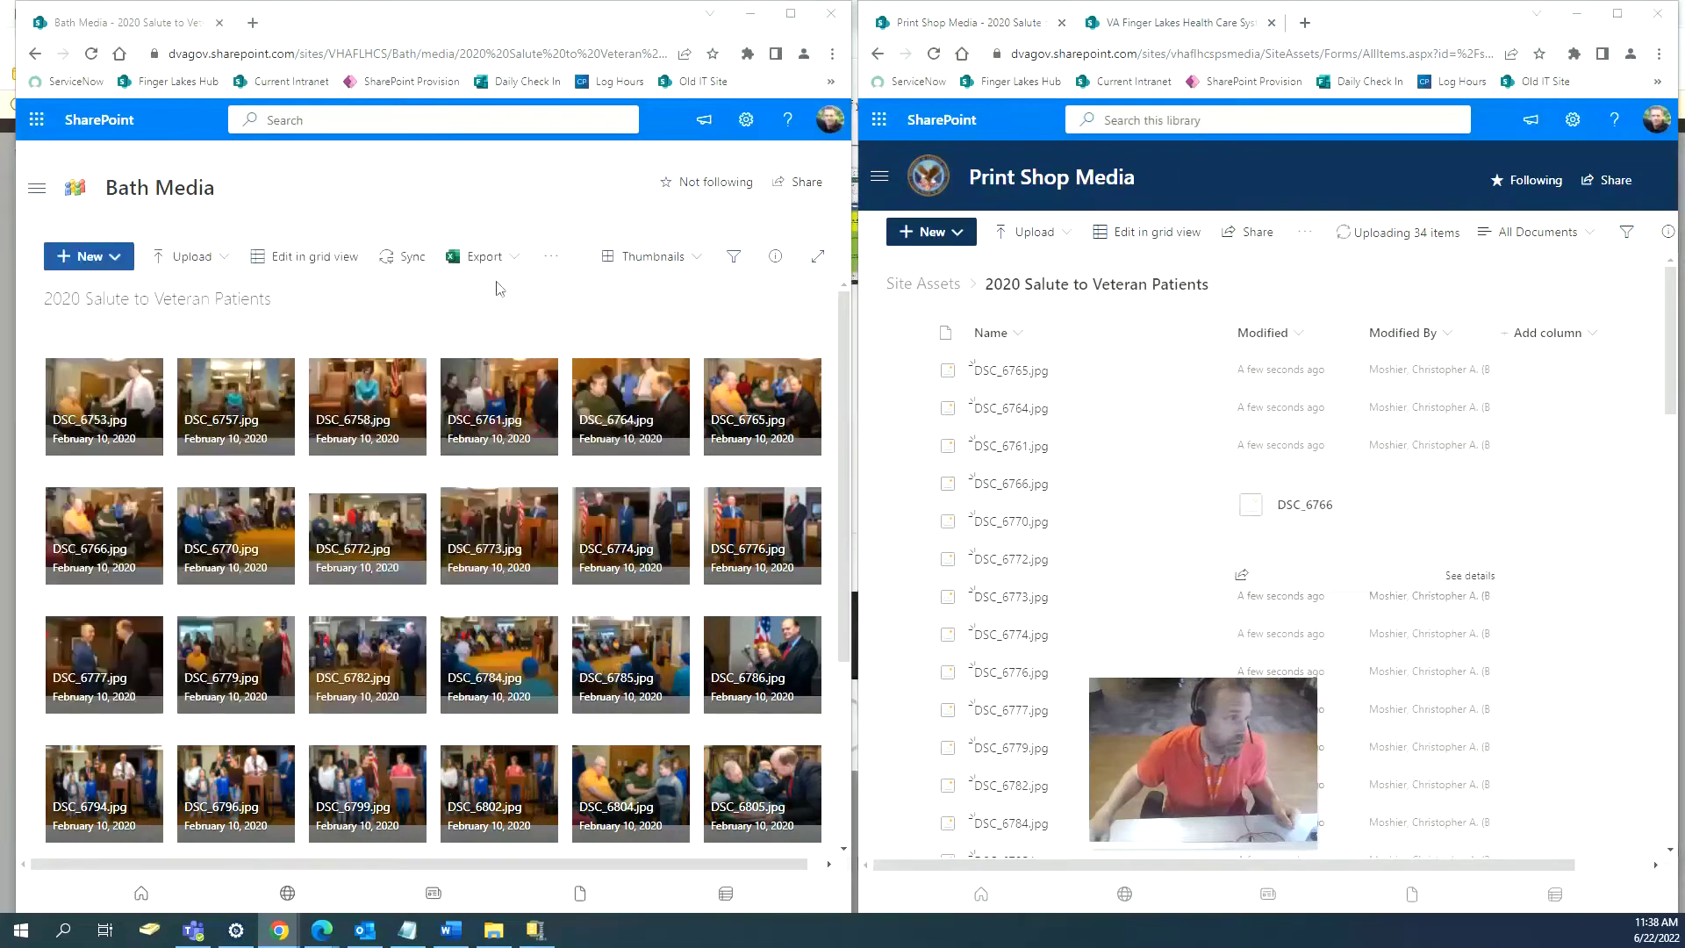
Return both browsers to site contents and open Print Shop Media's Site Assets library maximized.
{"action": "left_click", "coordinate": [34, 56]}
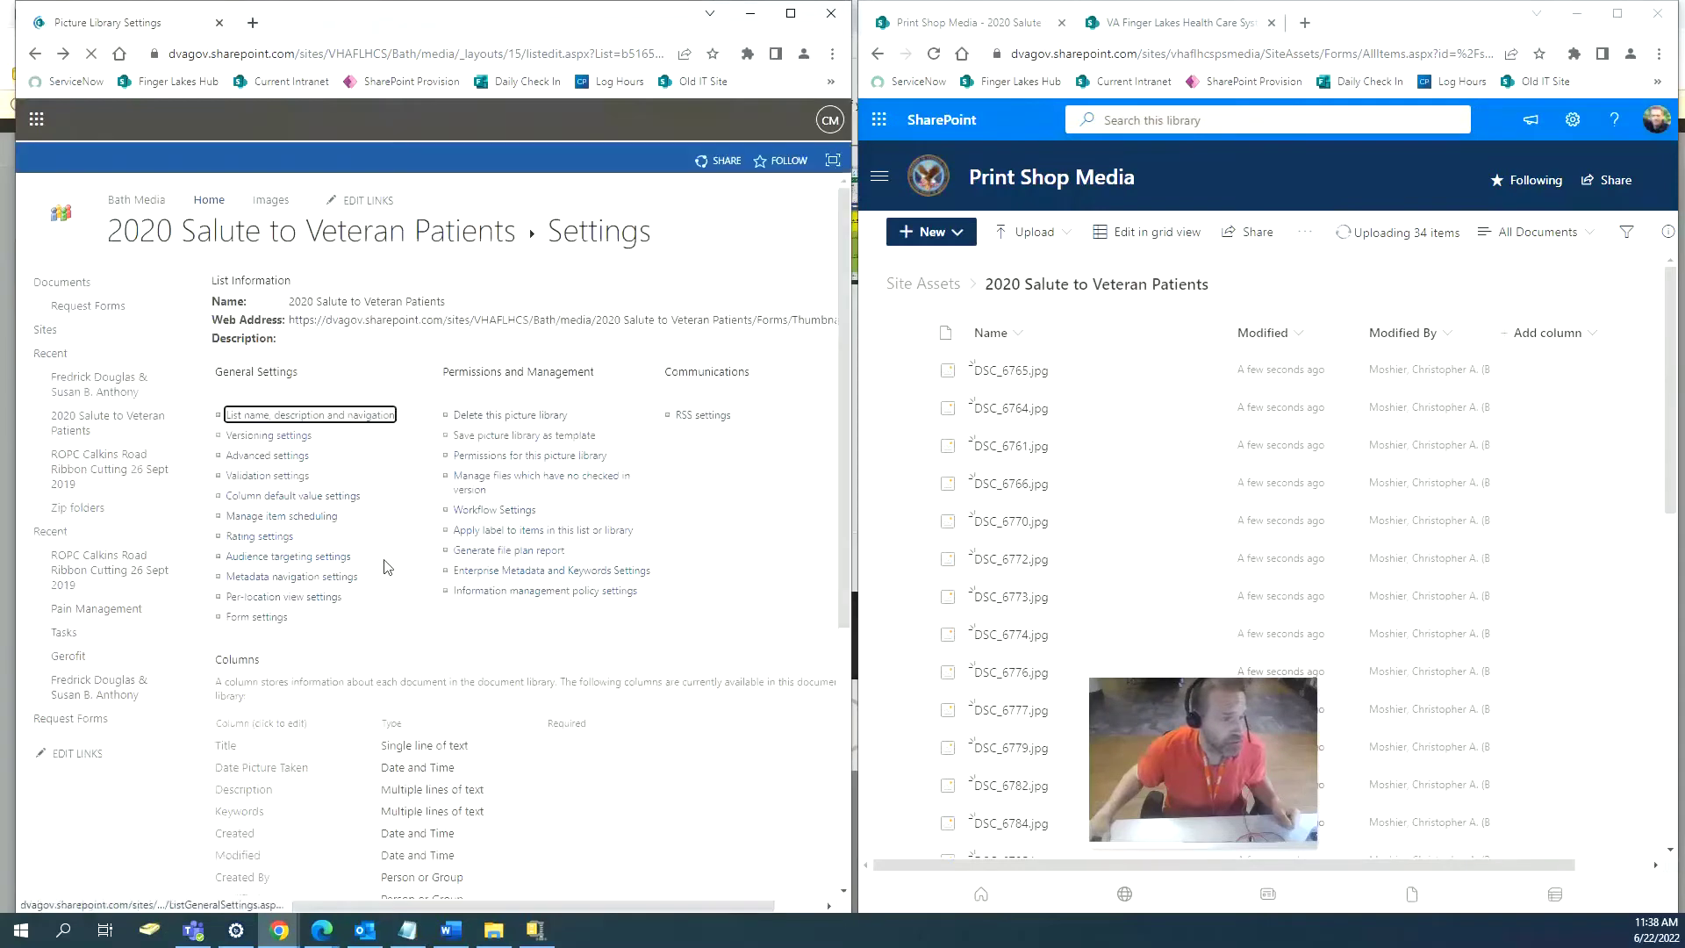
{"action": "left_click", "coordinate": [38, 58]}
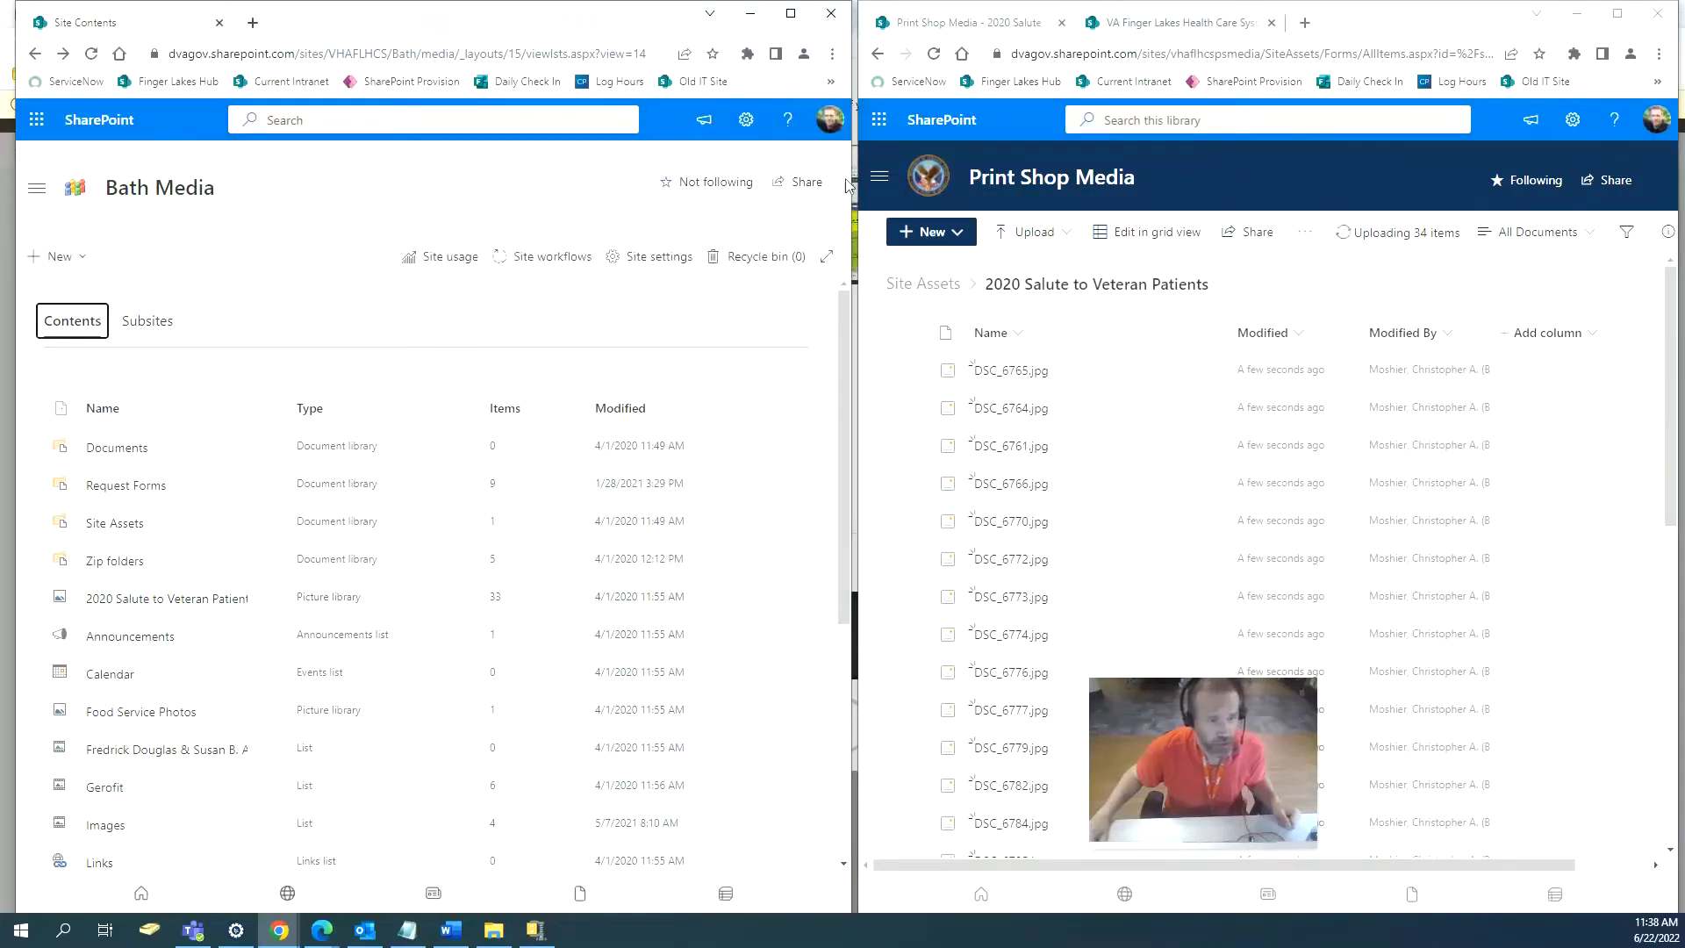
{"action": "left_click", "coordinate": [877, 54]}
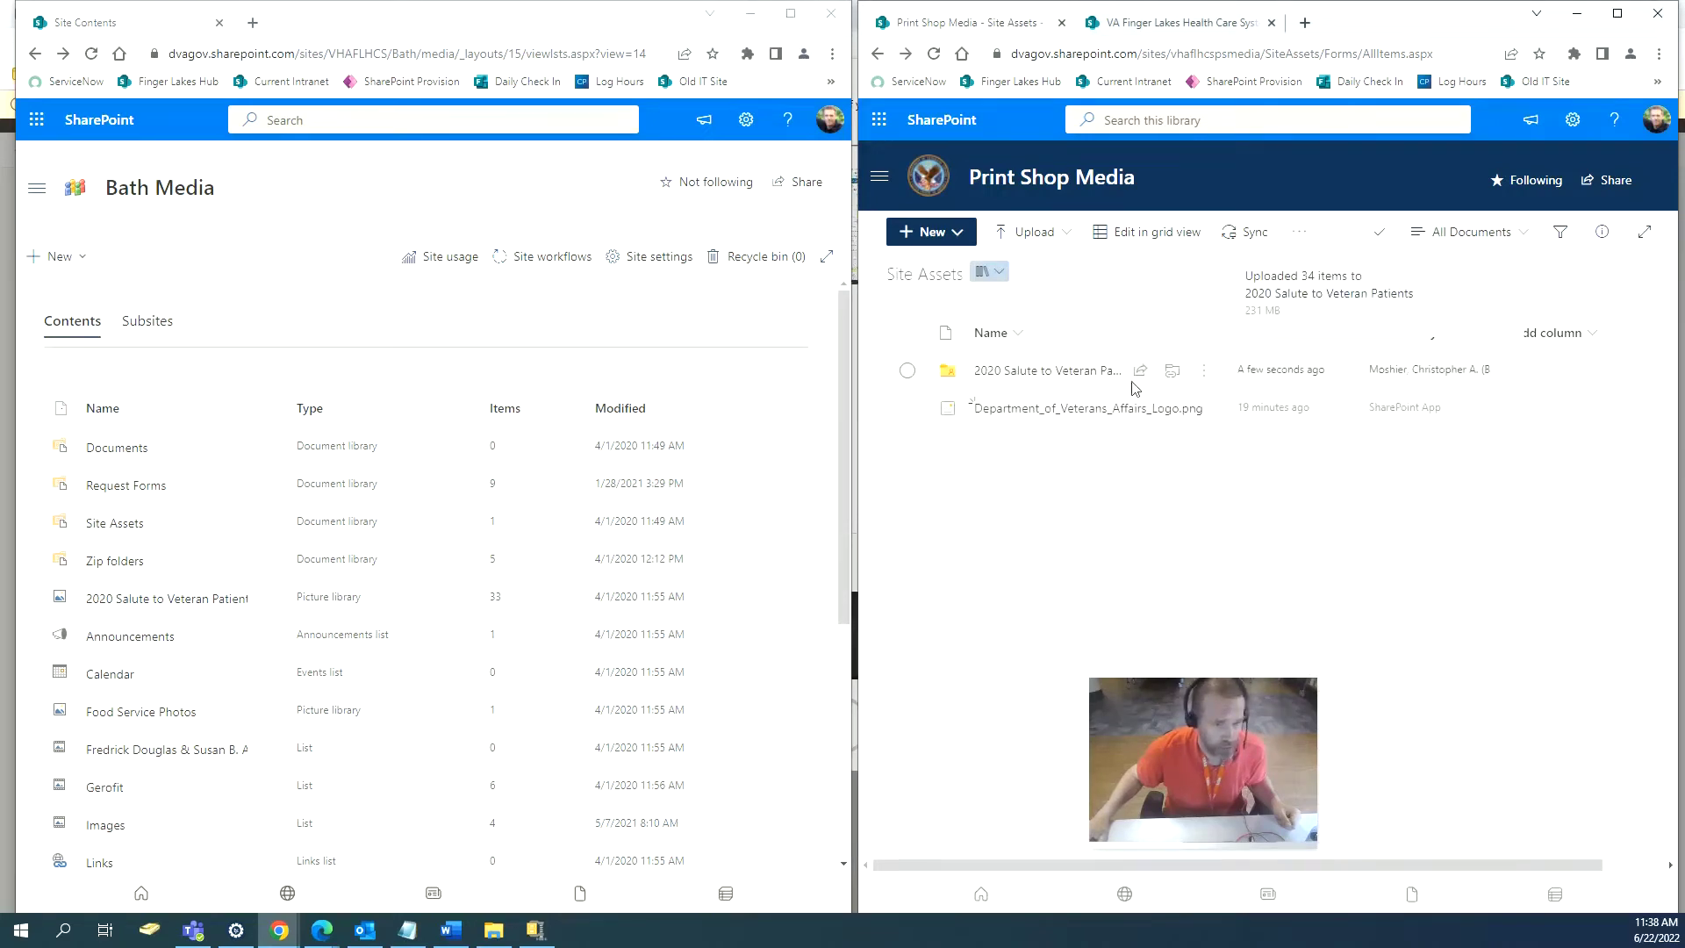
{"action": "left_click", "coordinate": [879, 54]}
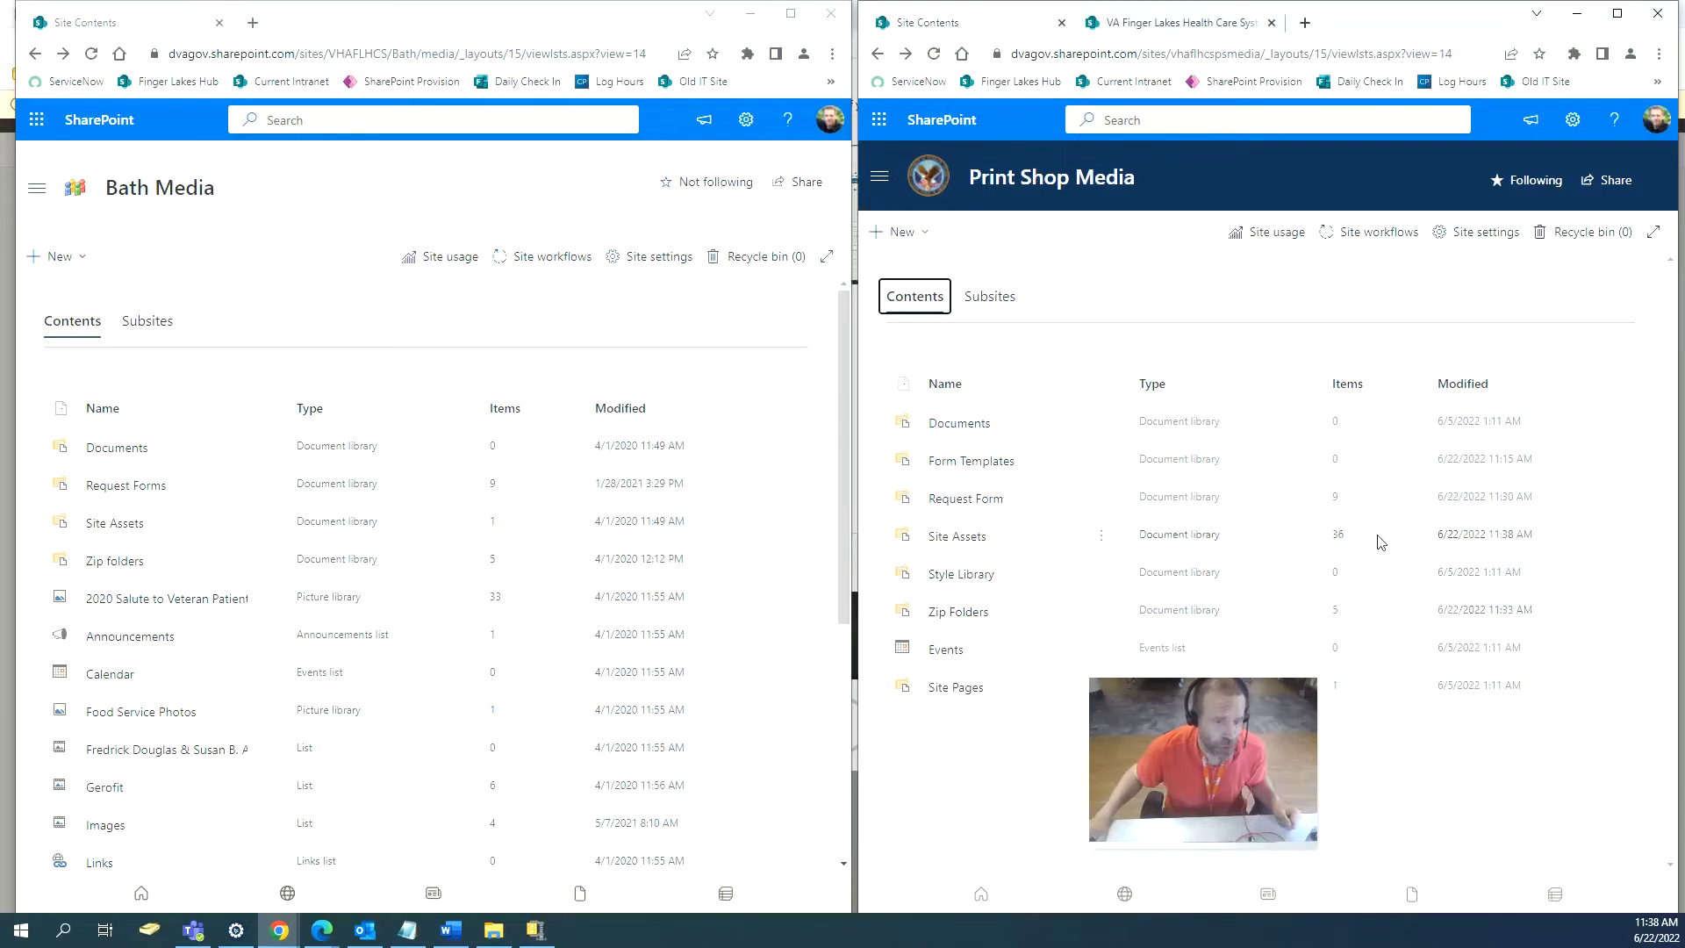
{"action": "left_click", "coordinate": [971, 539]}
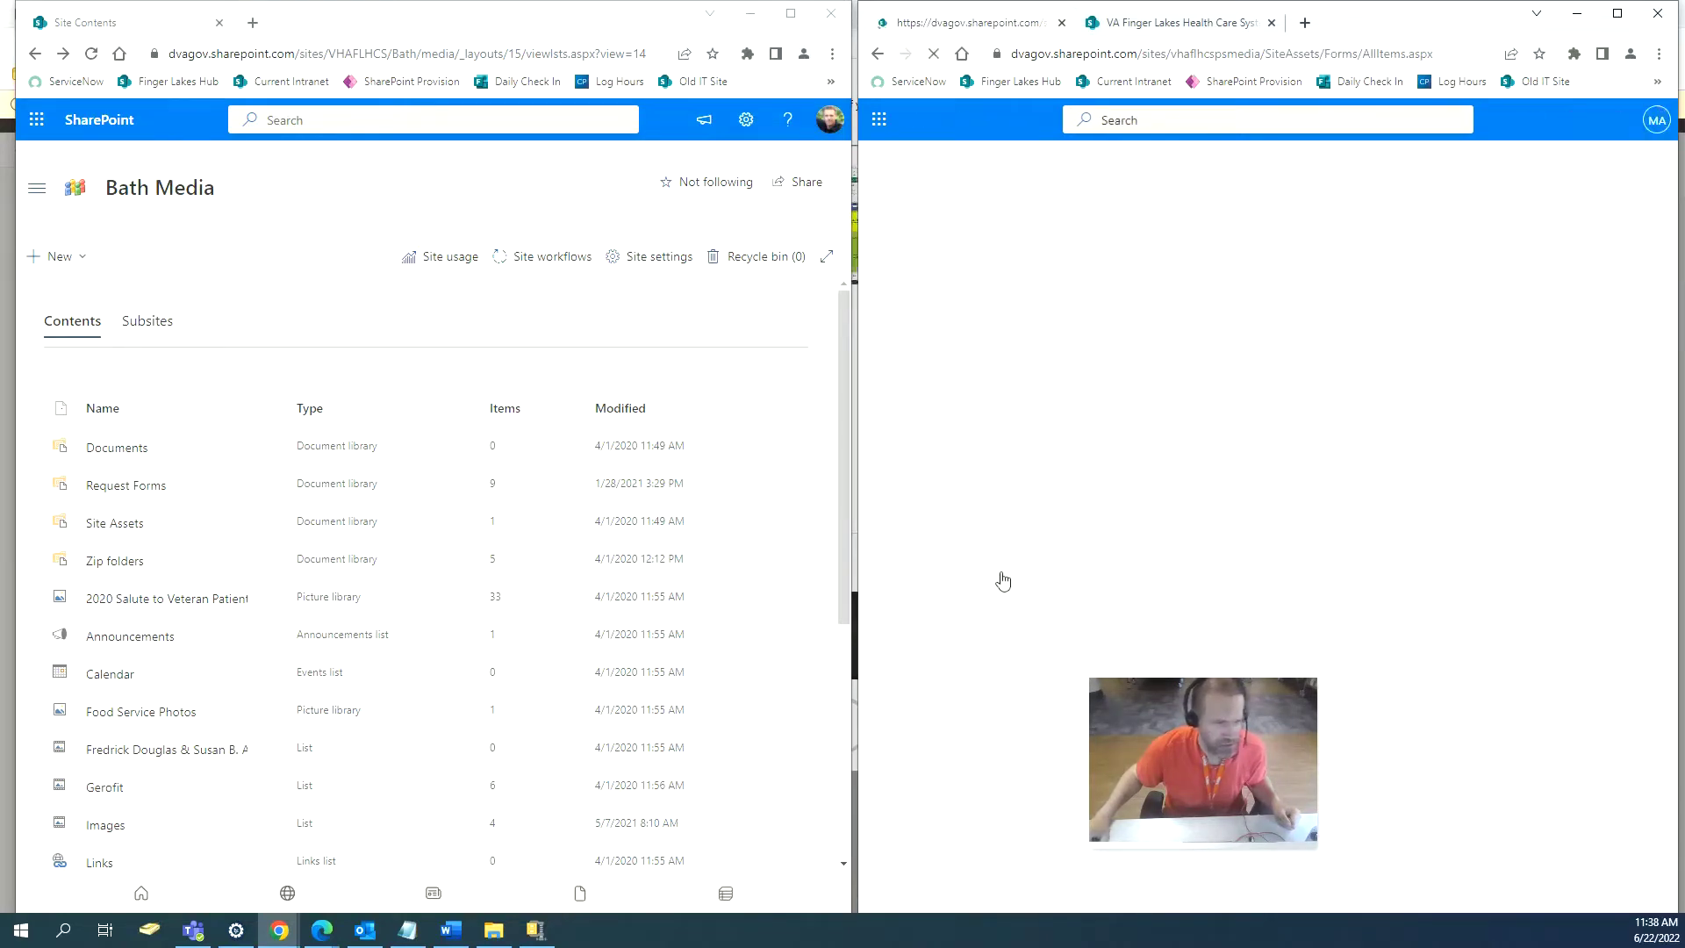
{"action": "left_click", "coordinate": [1617, 13]}
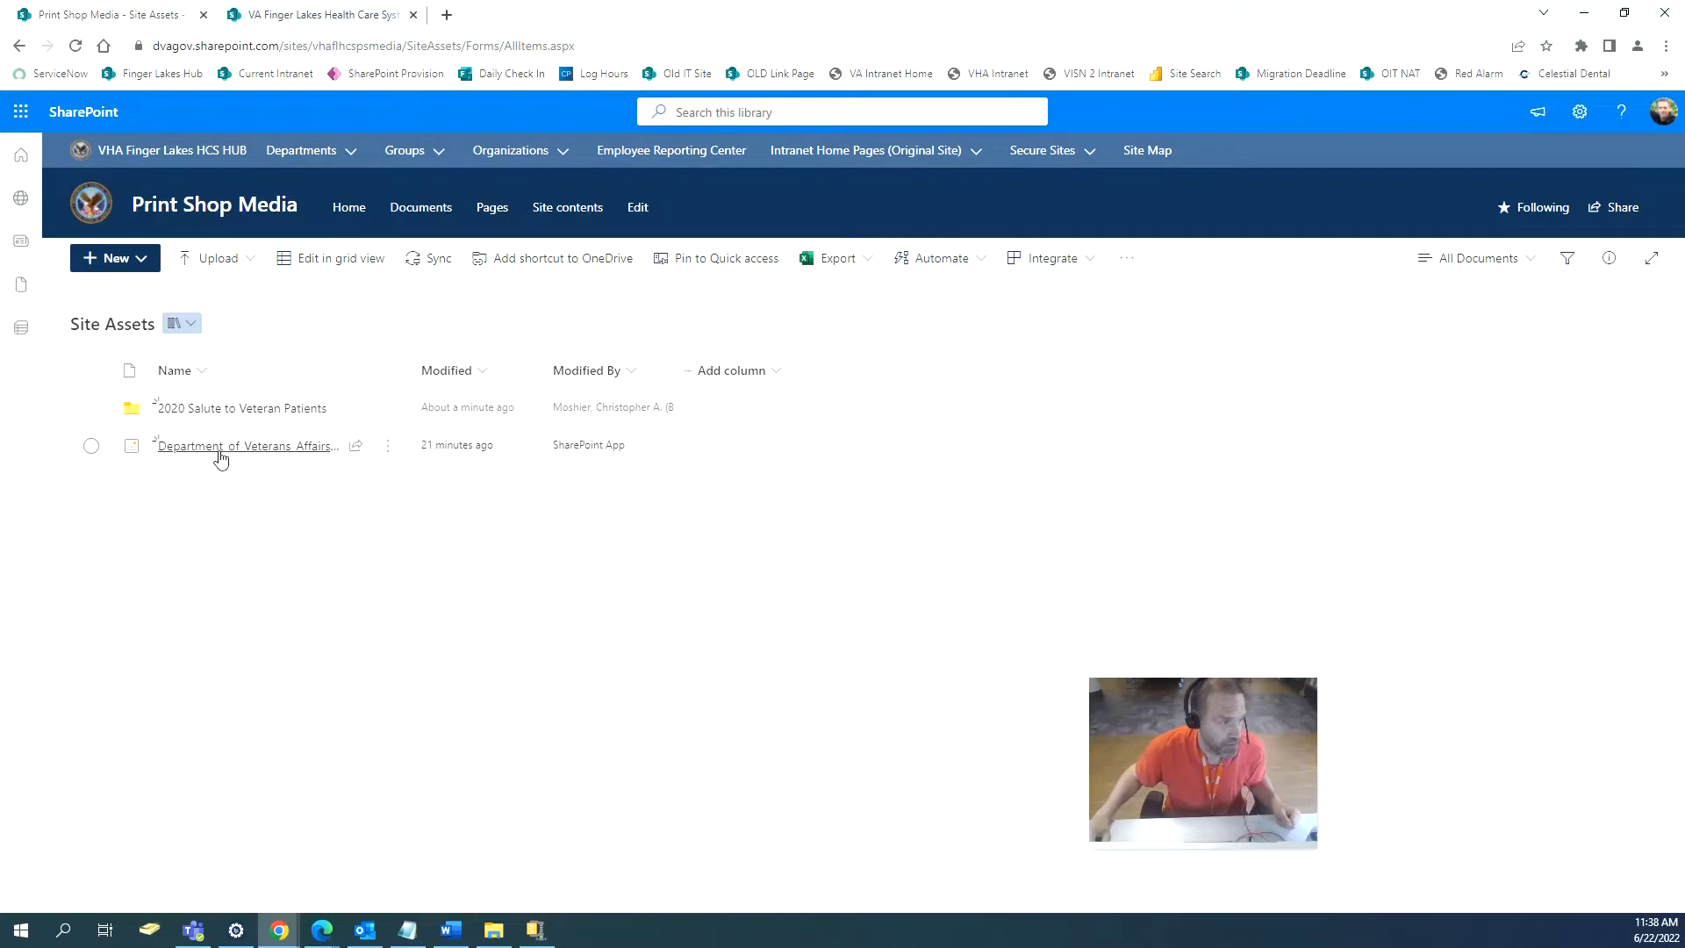
Delete OneDrive_1_6-22-2022.zip from the 2020 Salute to Veteran Patients folder.
{"action": "left_click", "coordinate": [249, 409]}
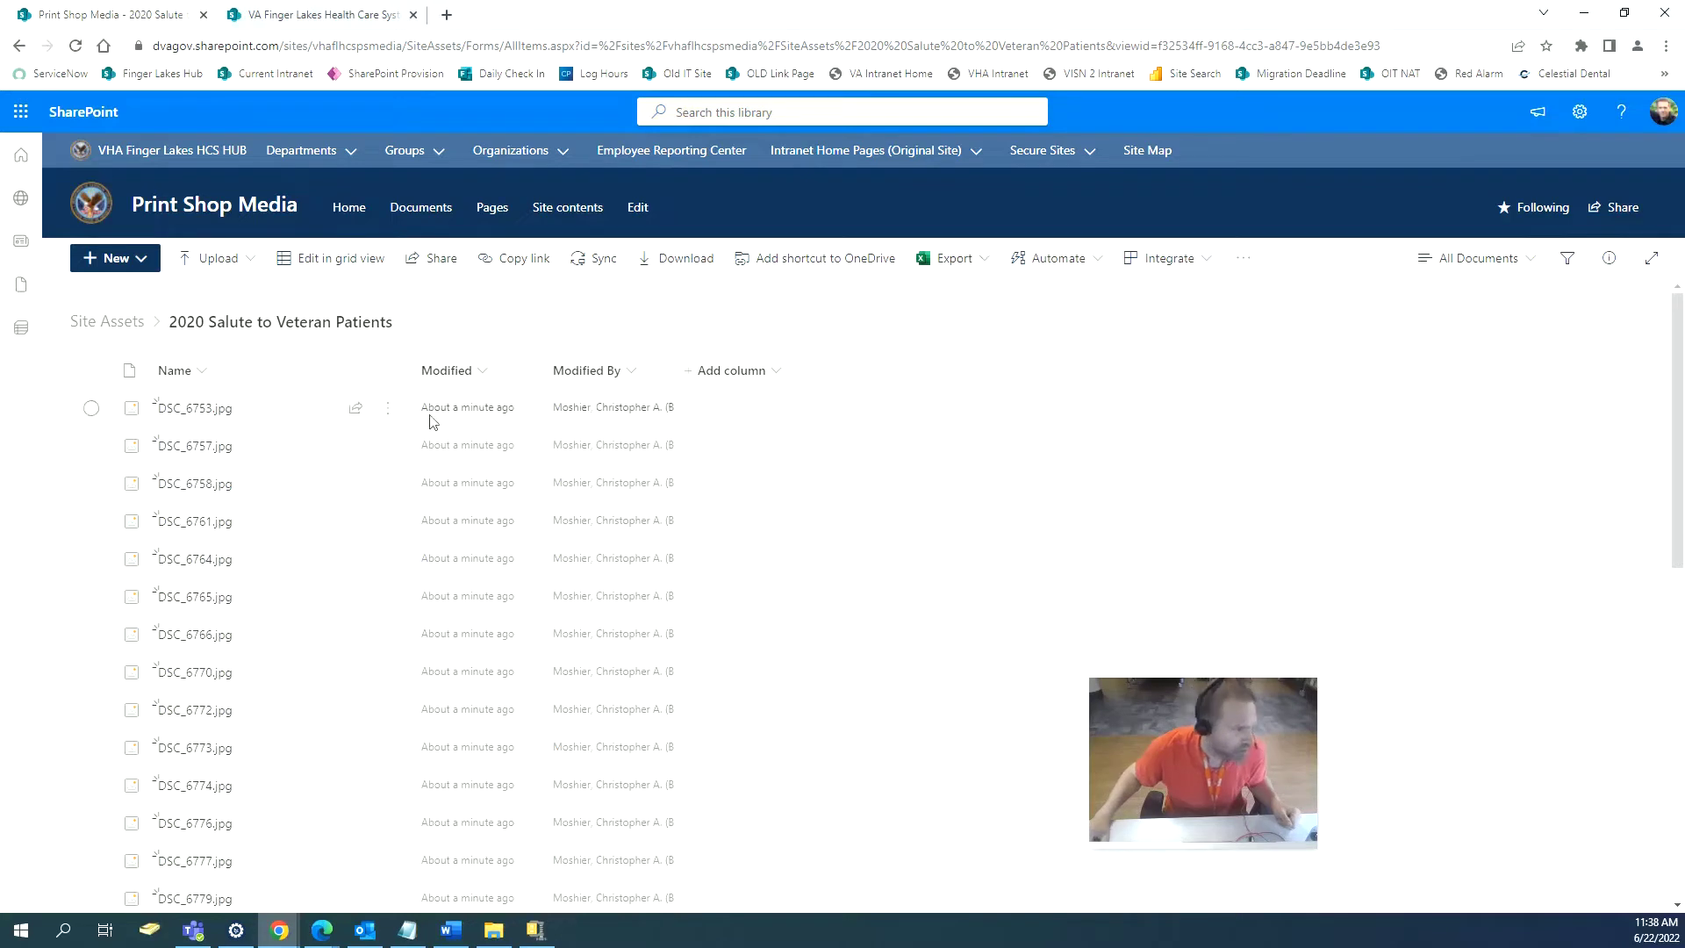
{"action": "scroll", "coordinate": [334, 583], "scroll_direction": "down", "scroll_amount": 2}
{"action": "scroll", "coordinate": [334, 584], "scroll_direction": "down", "scroll_amount": 8}
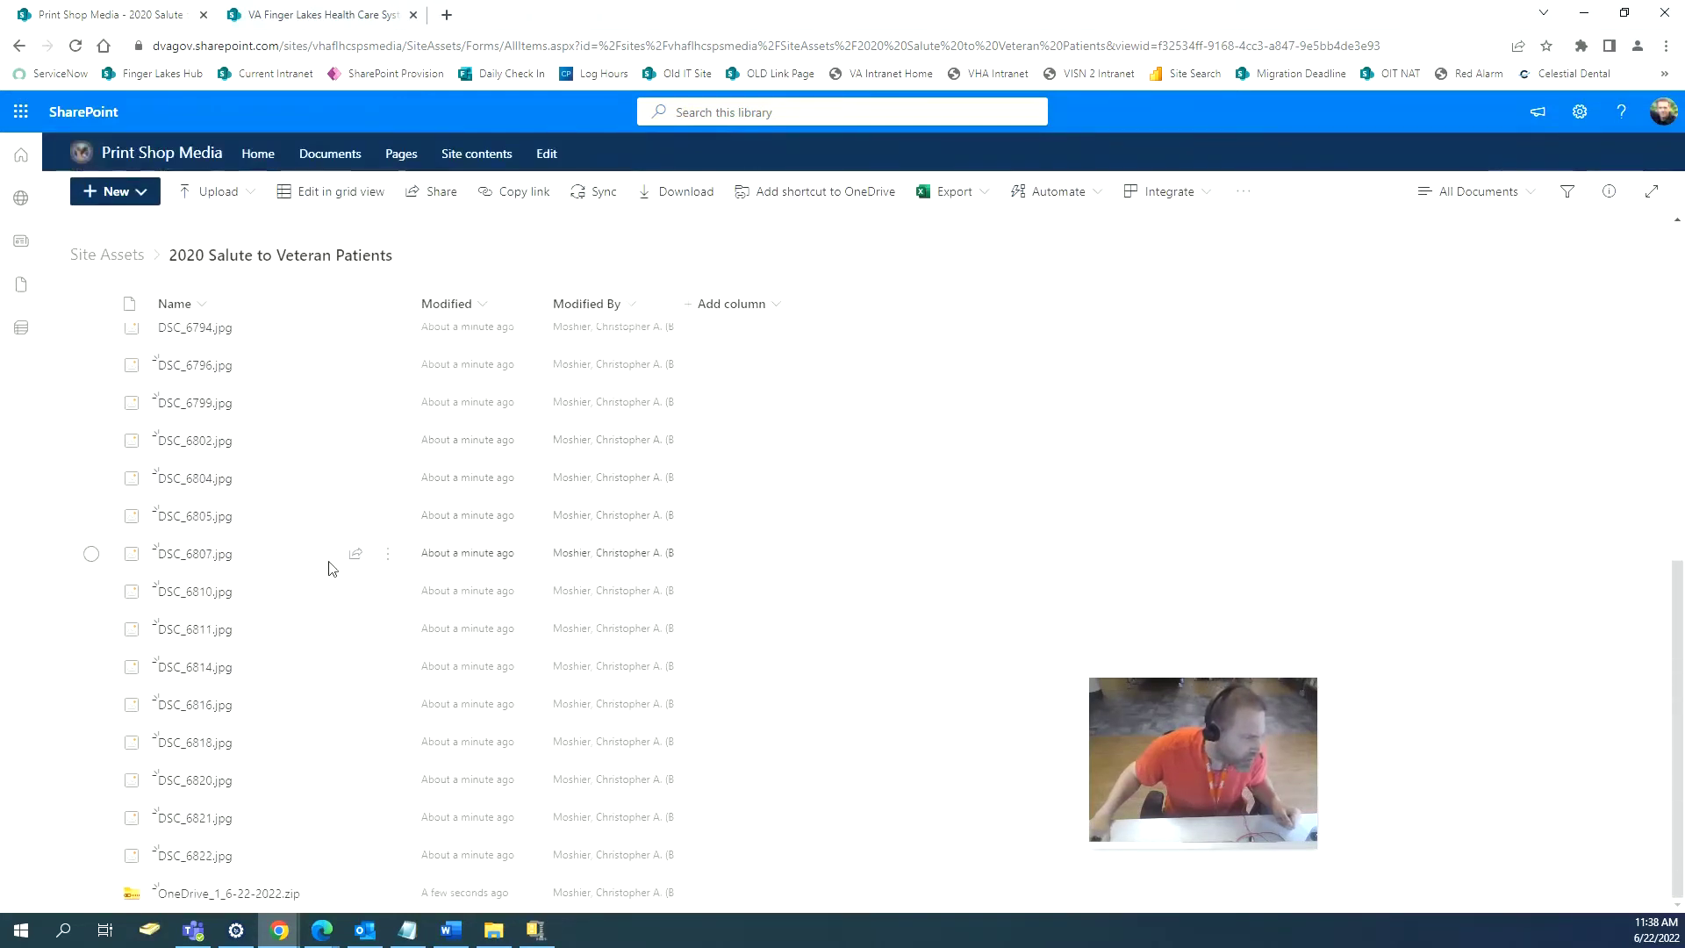
{"action": "left_click", "coordinate": [92, 892]}
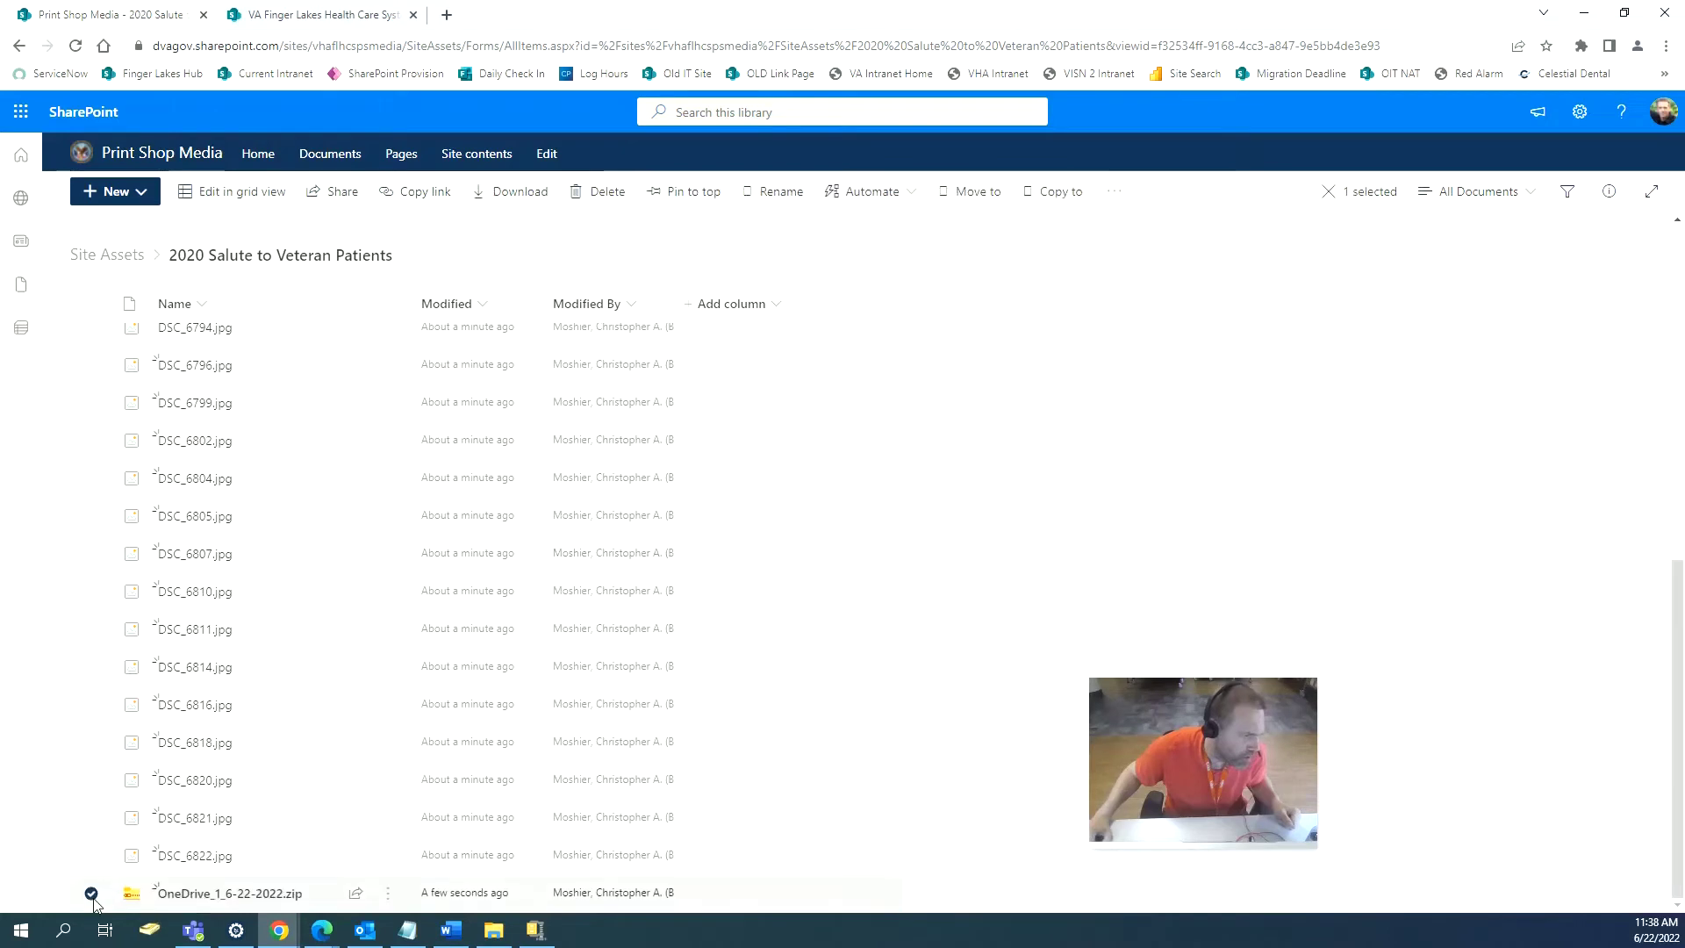
{"action": "left_click", "coordinate": [387, 894]}
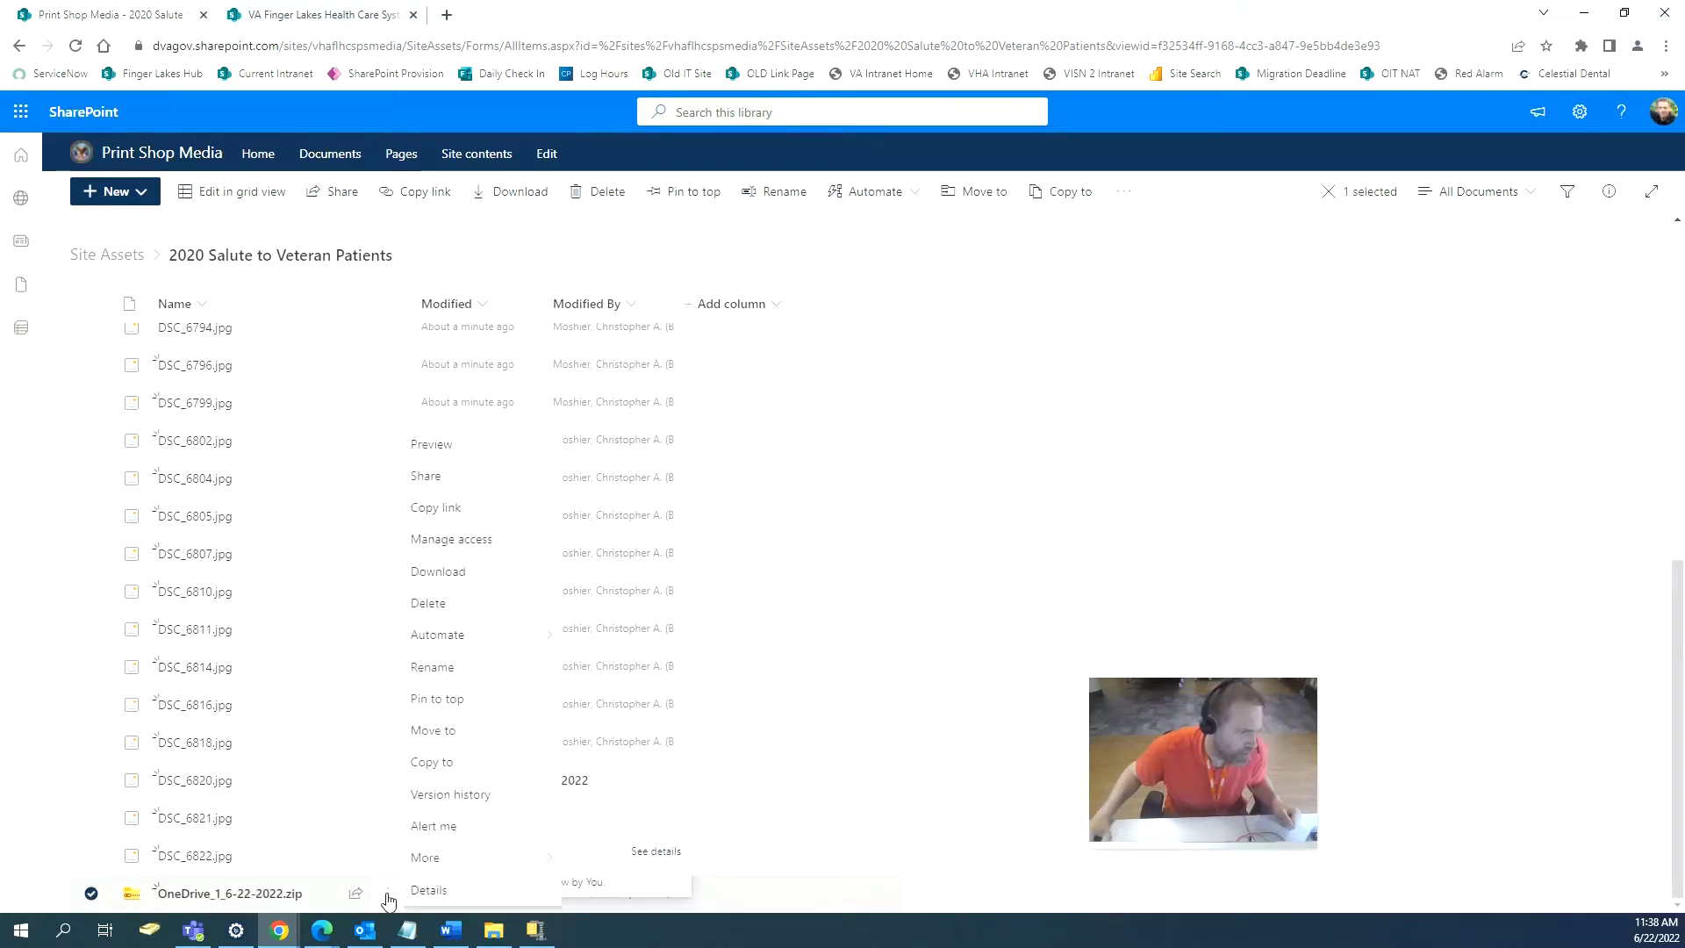
{"action": "left_click", "coordinate": [430, 605]}
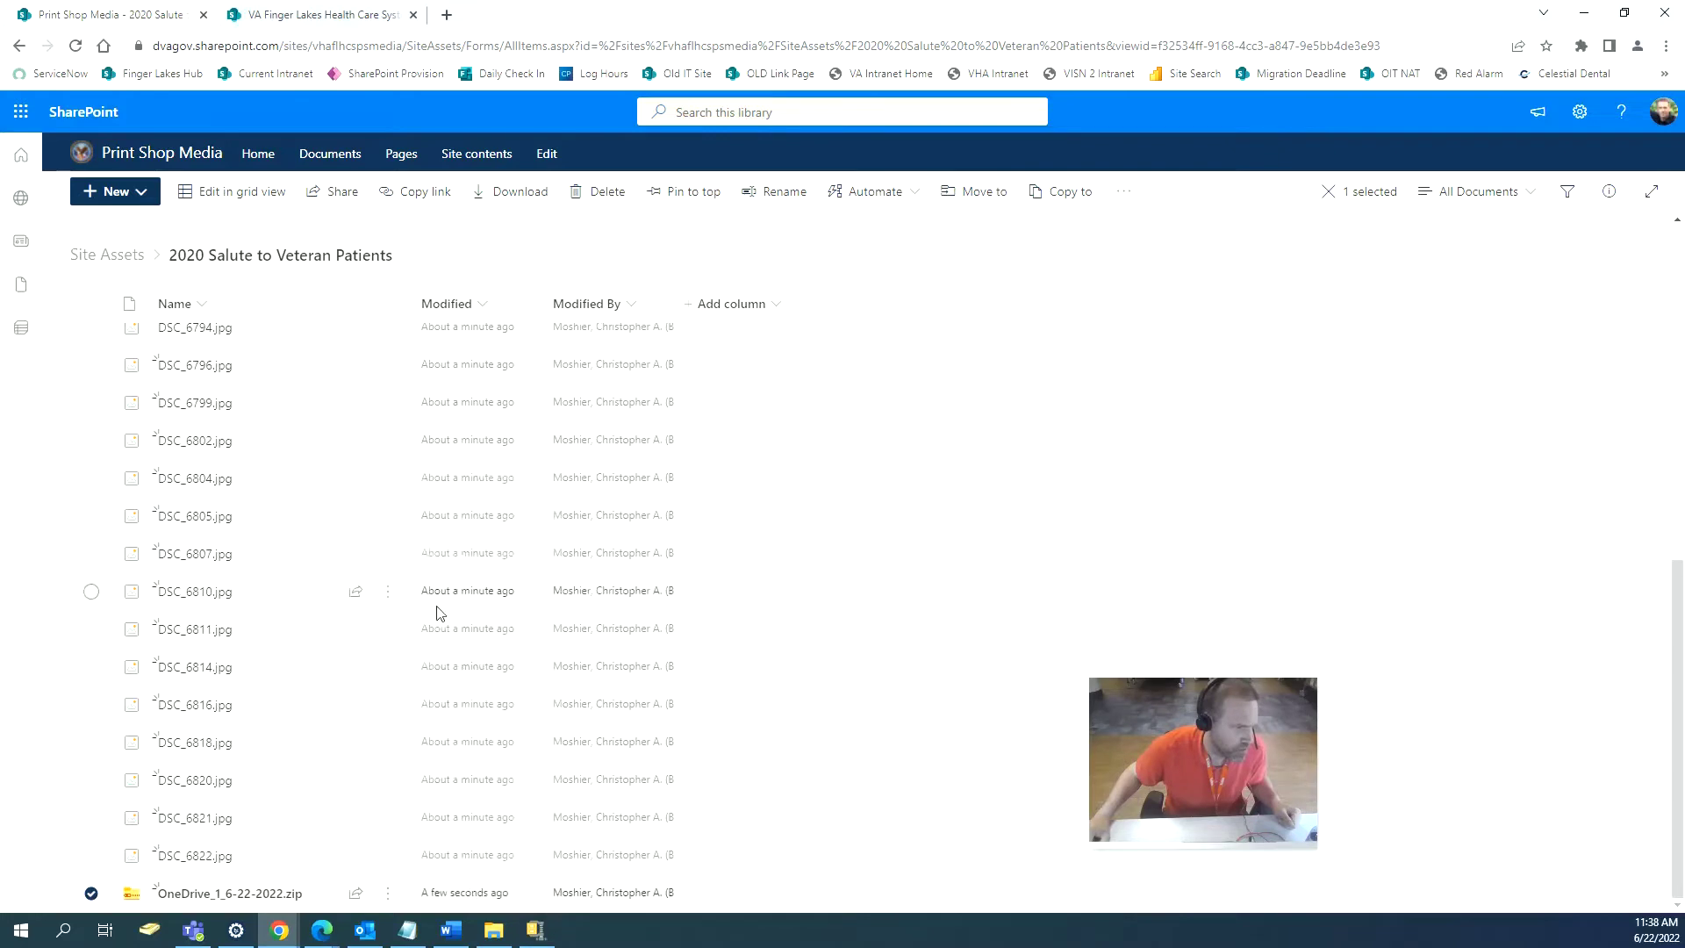
{"action": "left_click", "coordinate": [895, 571]}
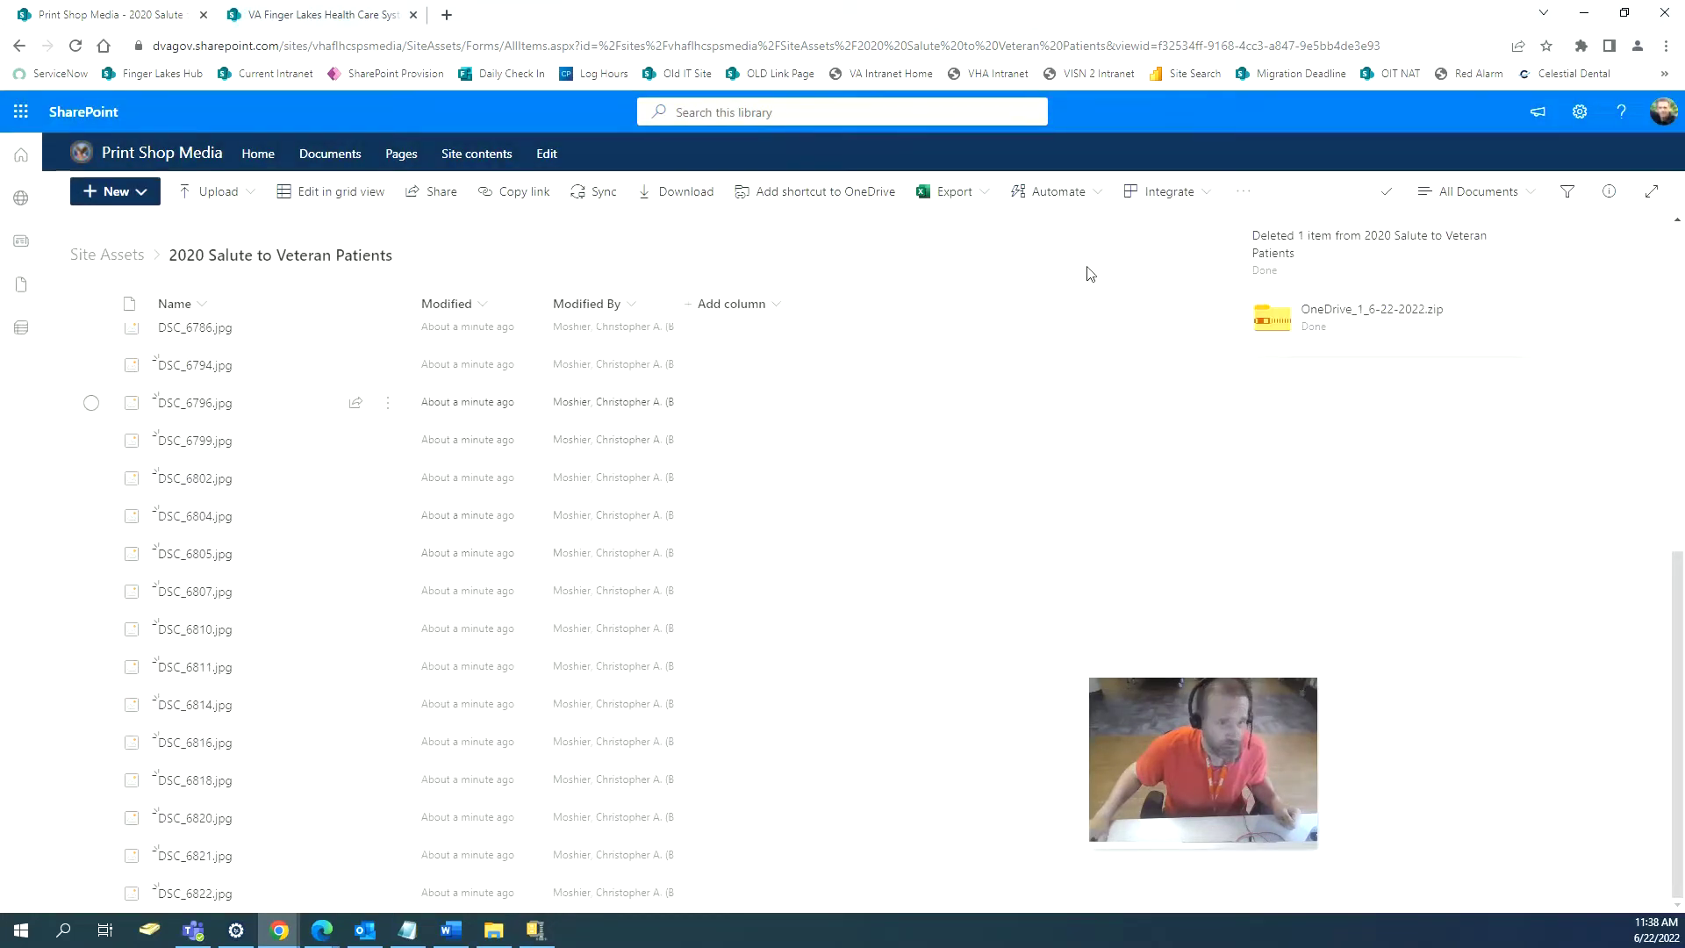
Preview the folder's photos in Tiles view, then switch back to List view.
{"action": "left_click", "coordinate": [1201, 198]}
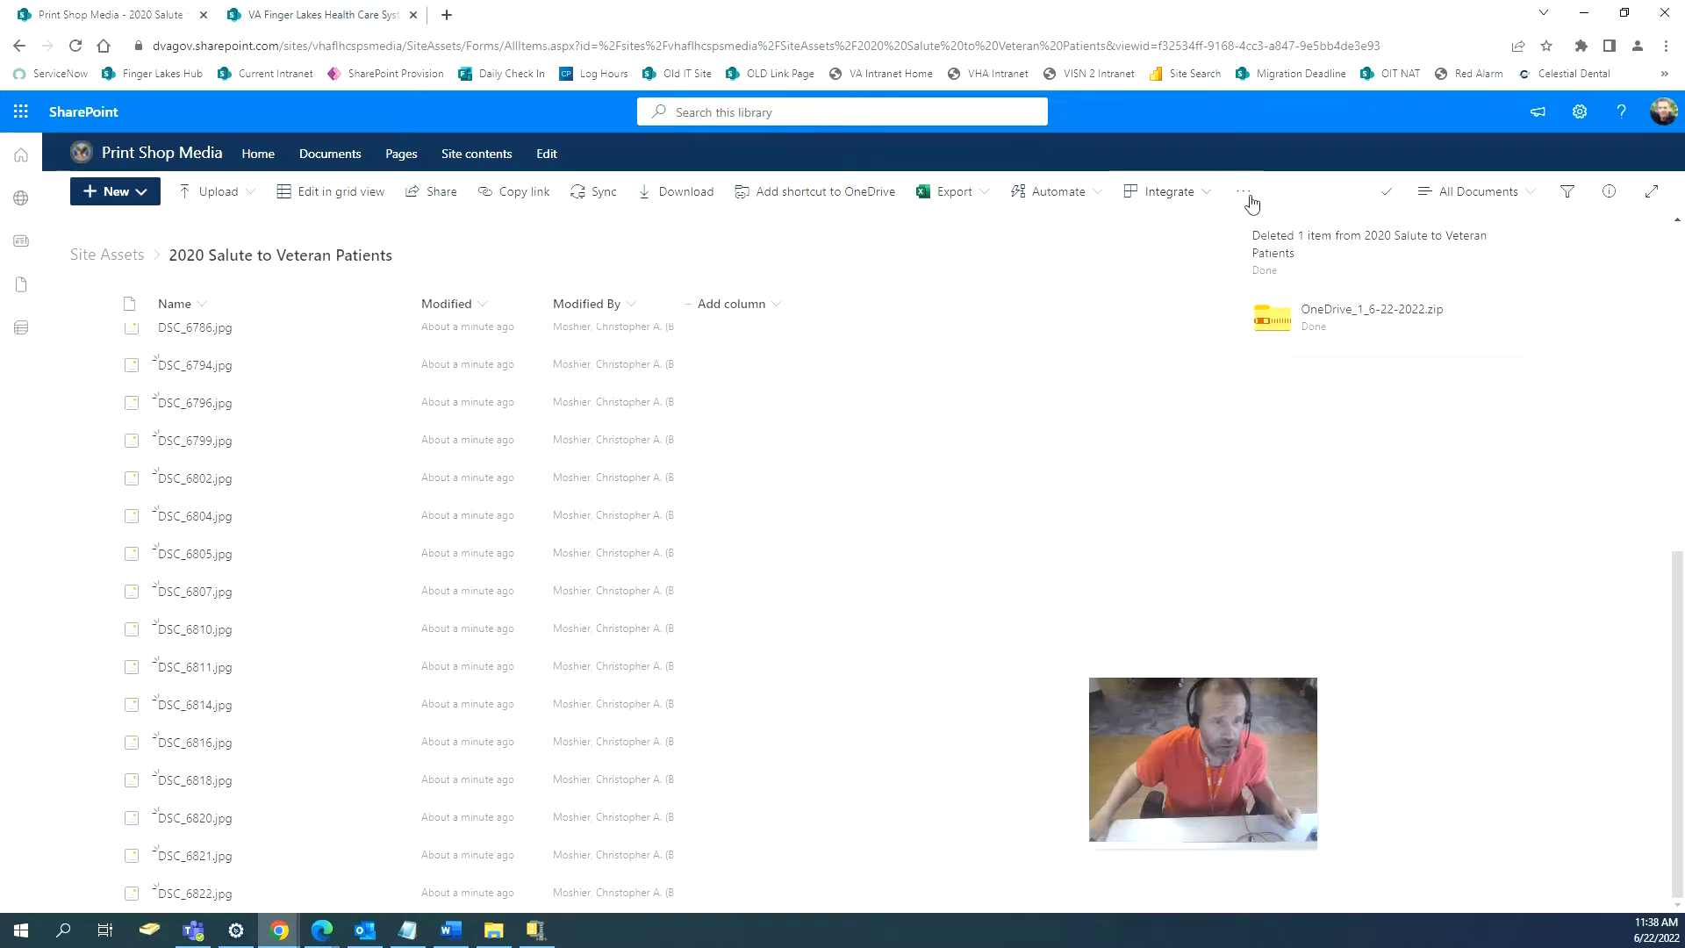
{"action": "left_click", "coordinate": [1250, 199]}
{"action": "left_click", "coordinate": [1523, 193]}
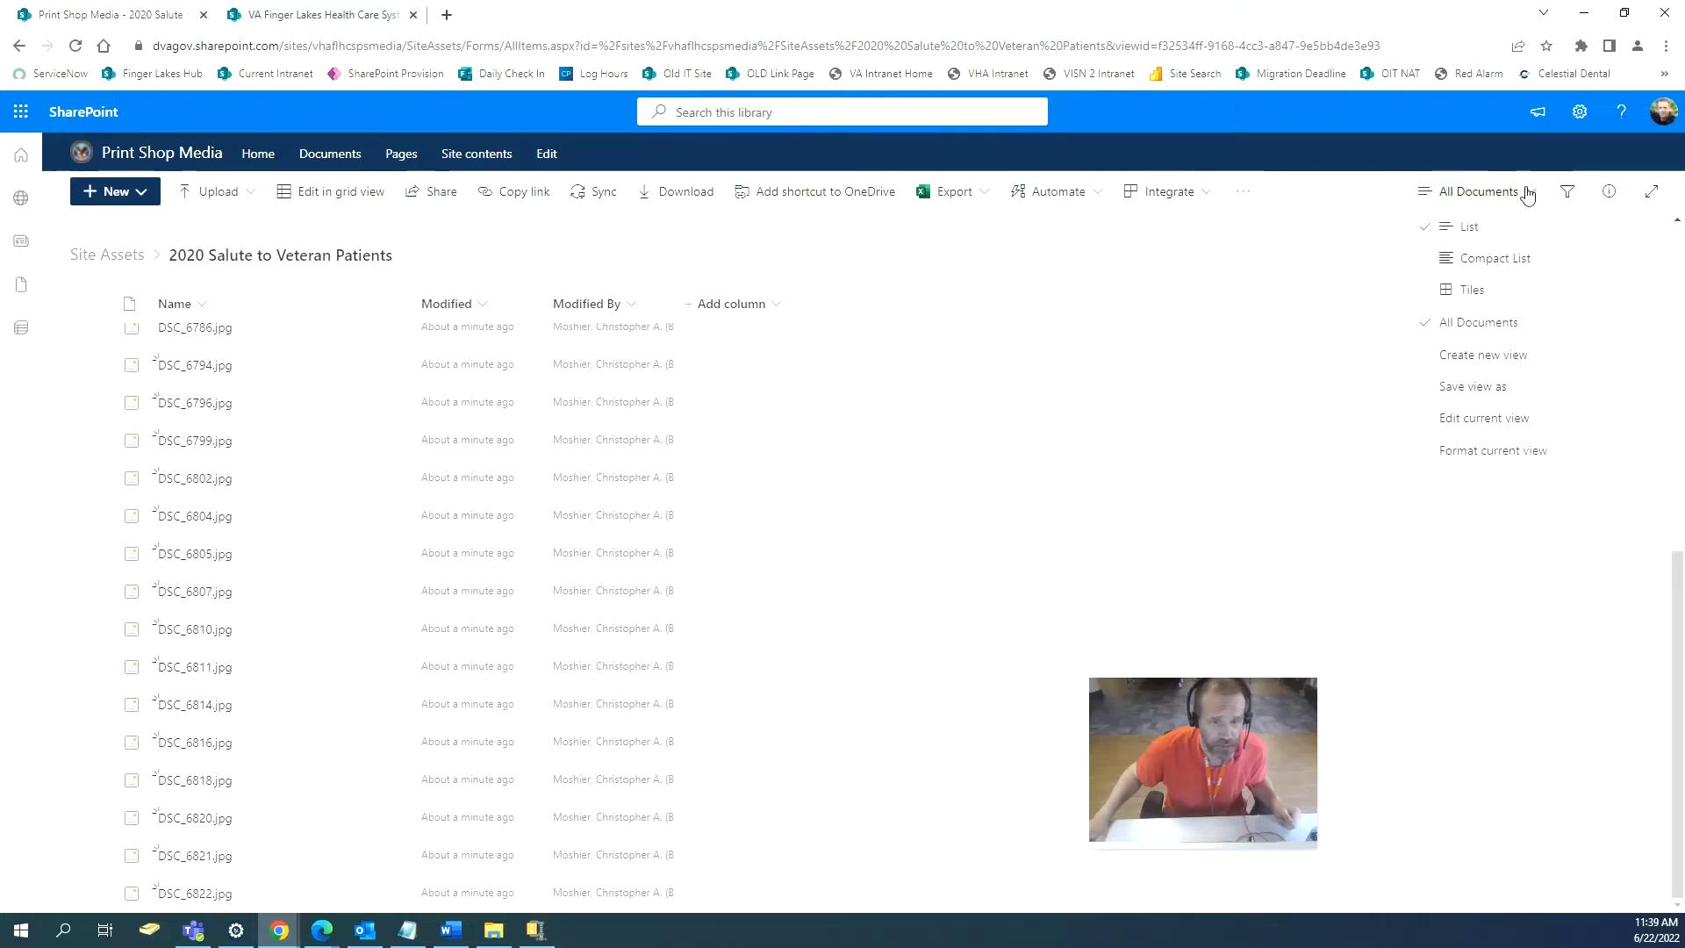
{"action": "left_click", "coordinate": [1471, 290]}
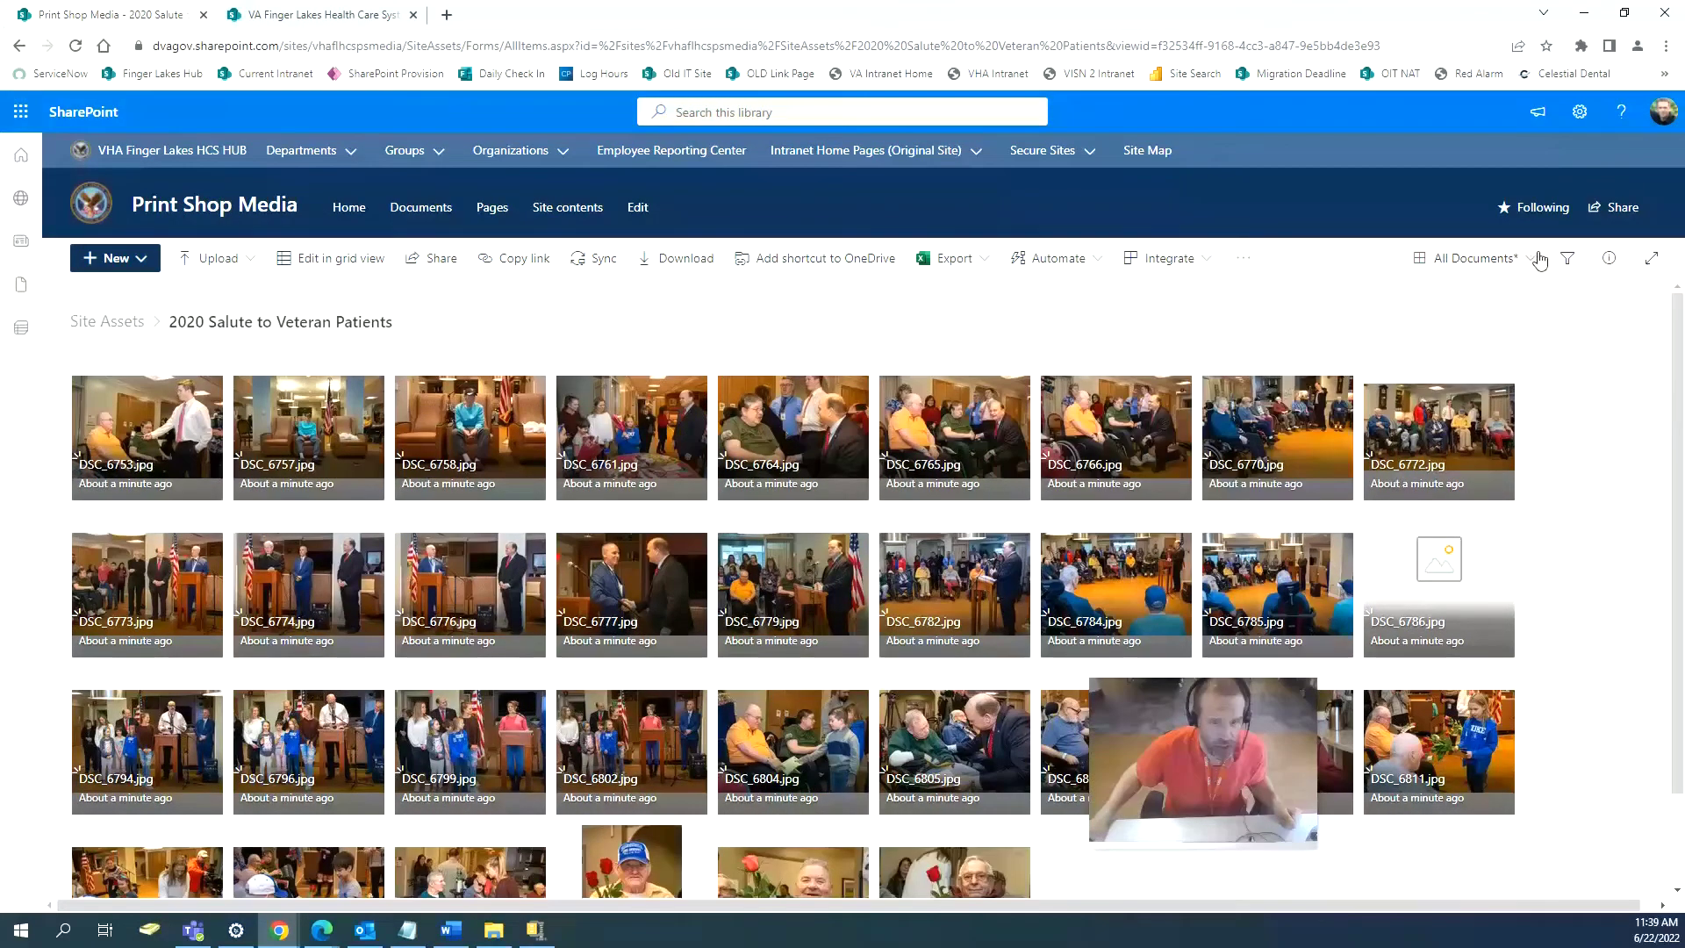
{"action": "left_click", "coordinate": [1531, 258]}
{"action": "left_click", "coordinate": [1488, 301]}
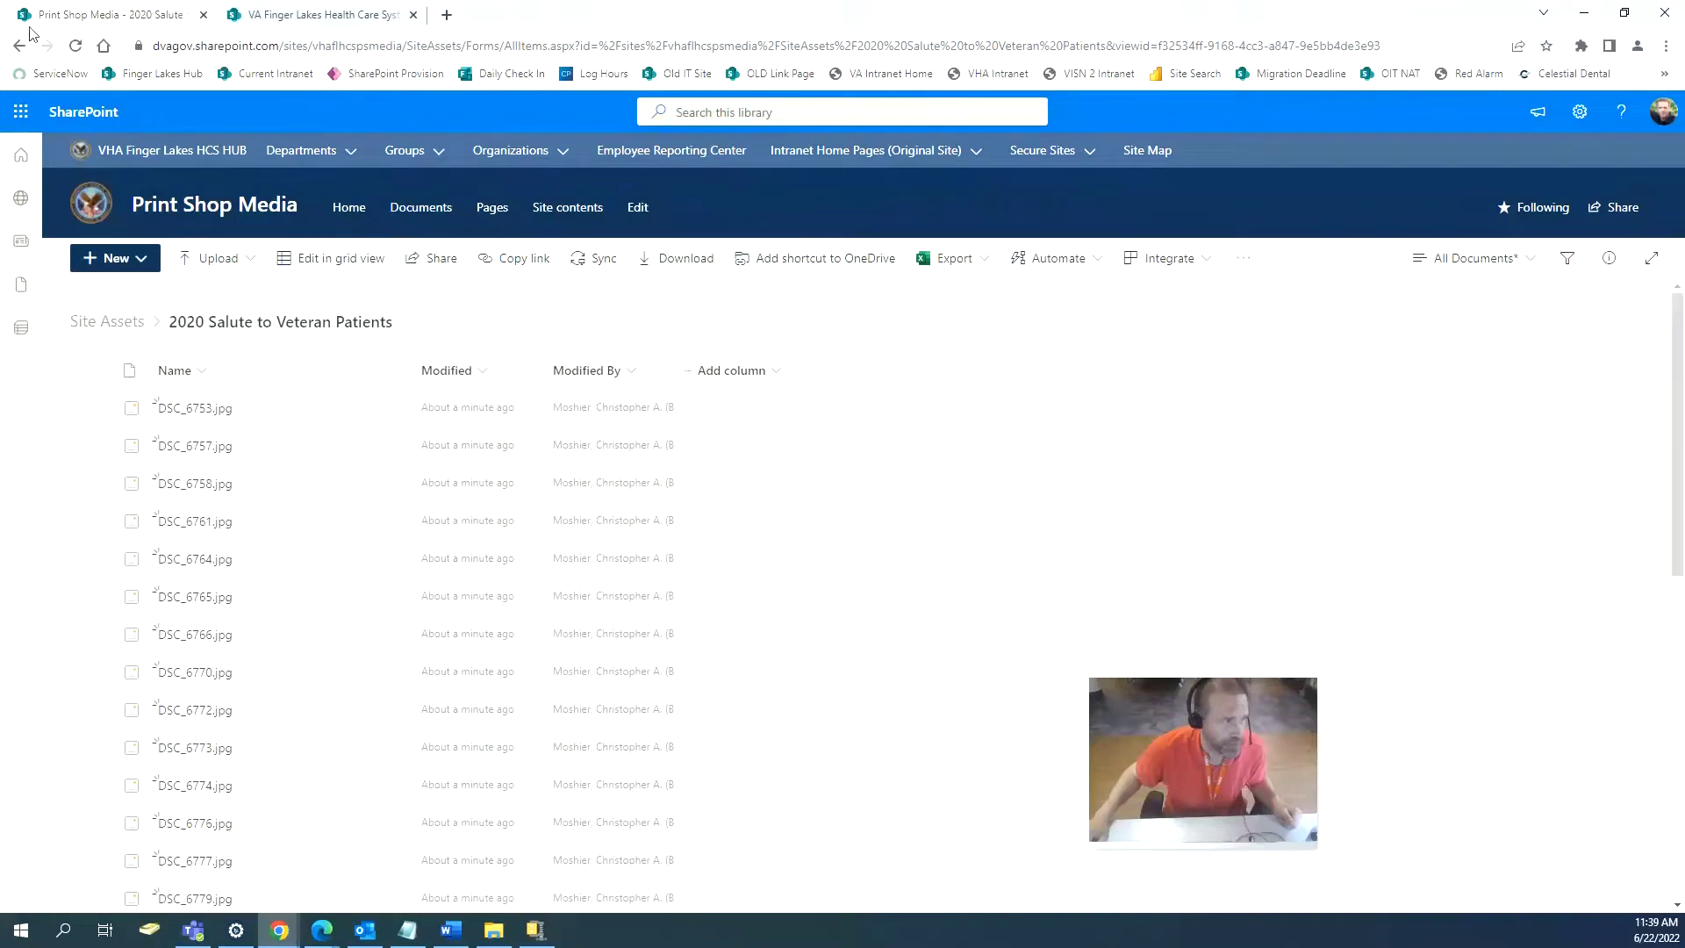
Restore the side-by-side windows and review Print Shop Media's site contents, with Site Assets at 35 items.
{"action": "left_click", "coordinate": [18, 47]}
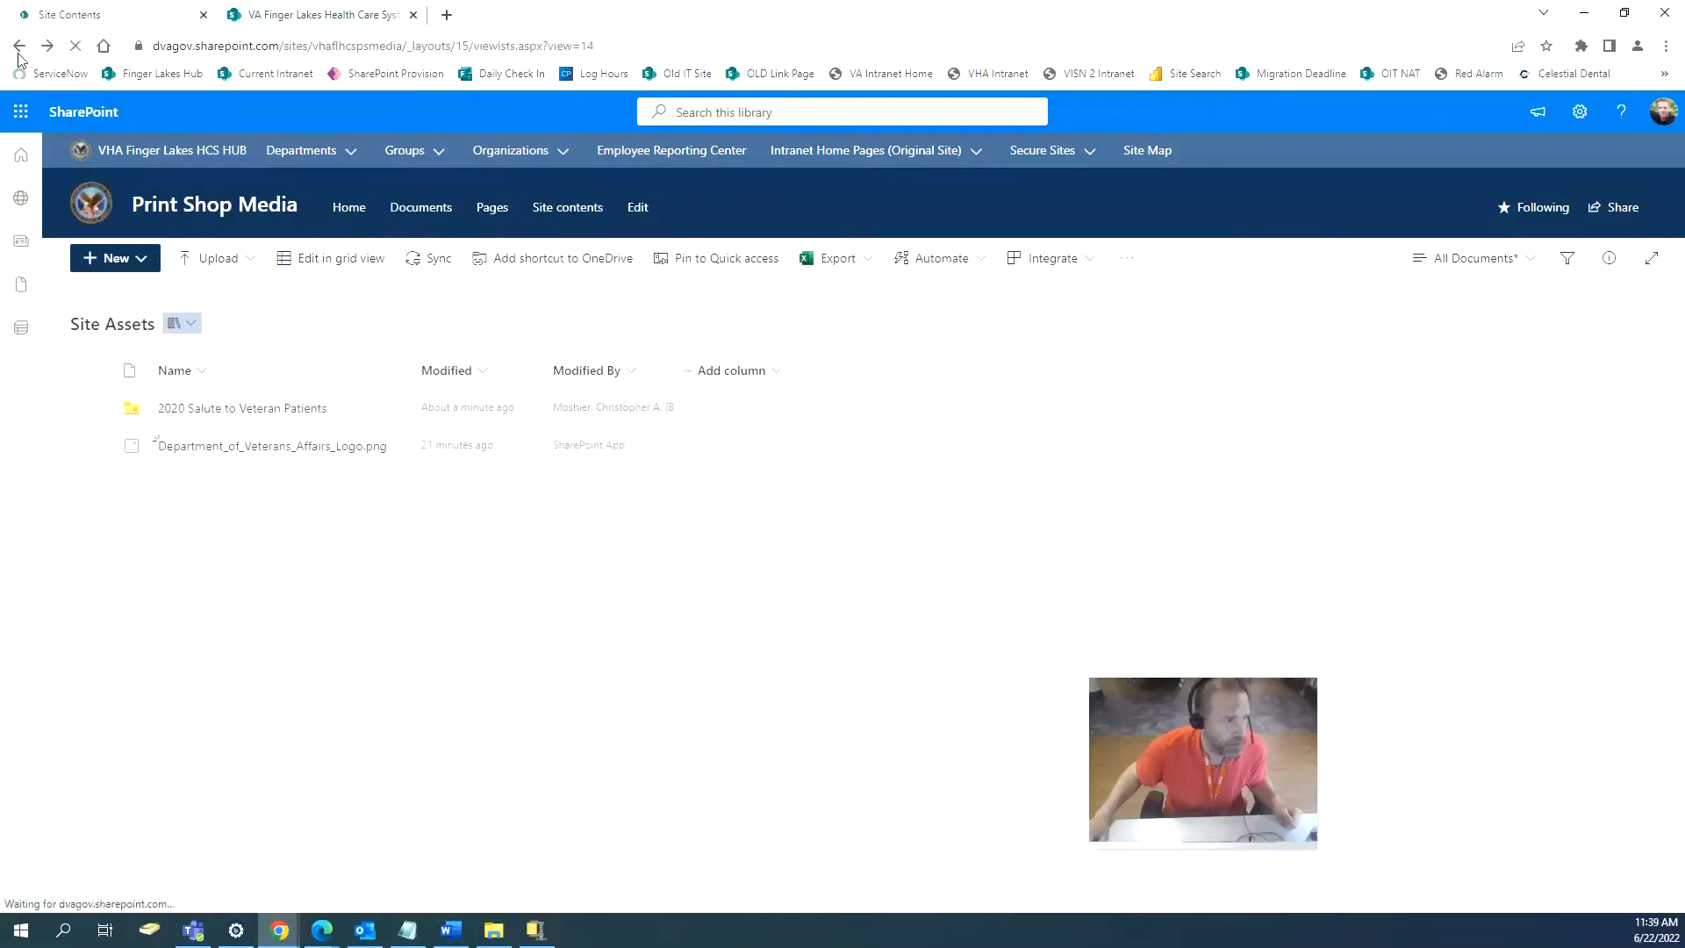
{"action": "left_click", "coordinate": [1625, 13]}
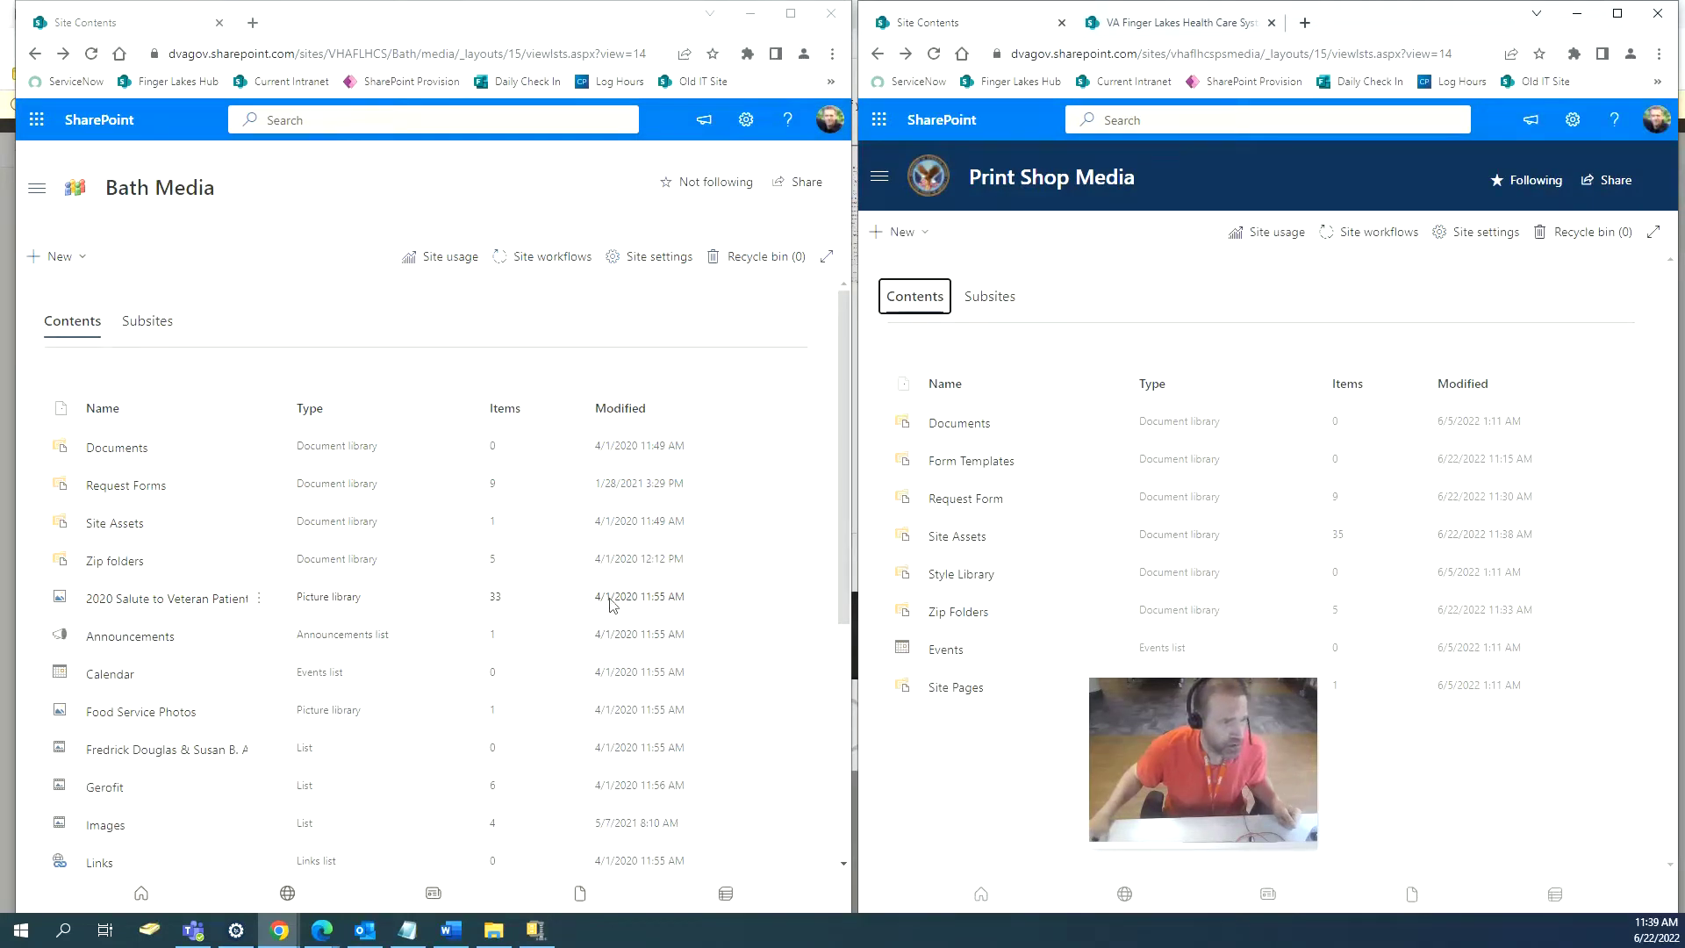
{"action": "left_click", "coordinate": [957, 539]}
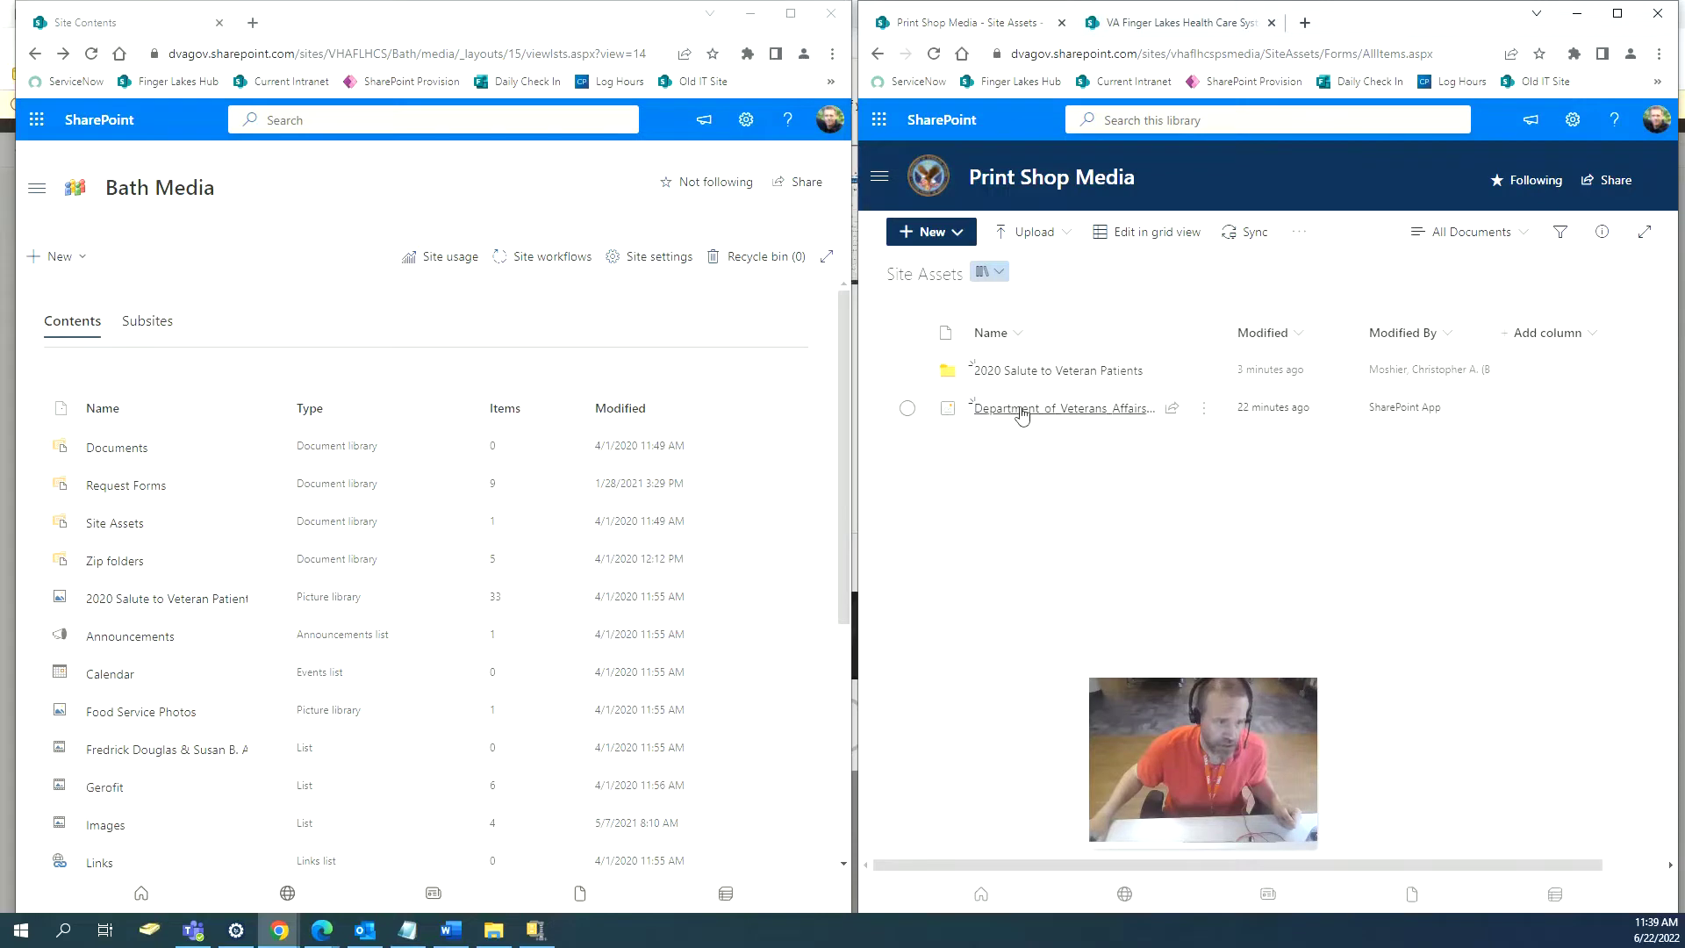
{"action": "left_click", "coordinate": [880, 53]}
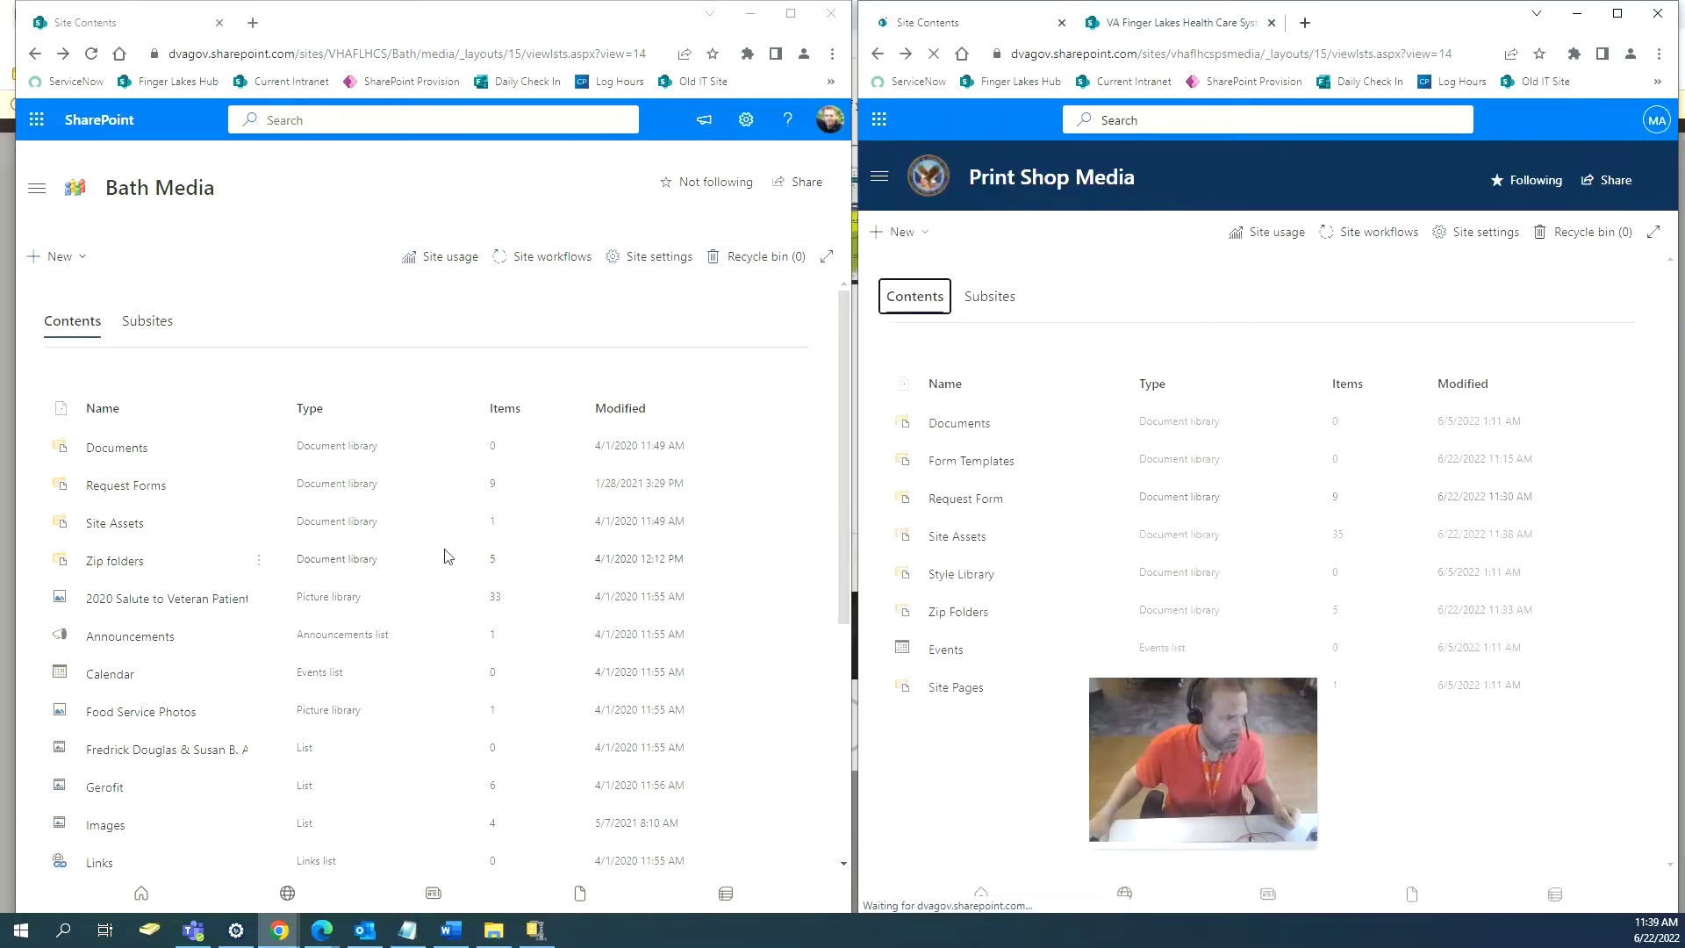
{"action": "scroll", "coordinate": [474, 523], "scroll_direction": "down", "scroll_amount": 1}
{"action": "scroll", "coordinate": [473, 523], "scroll_direction": "down", "scroll_amount": 2}
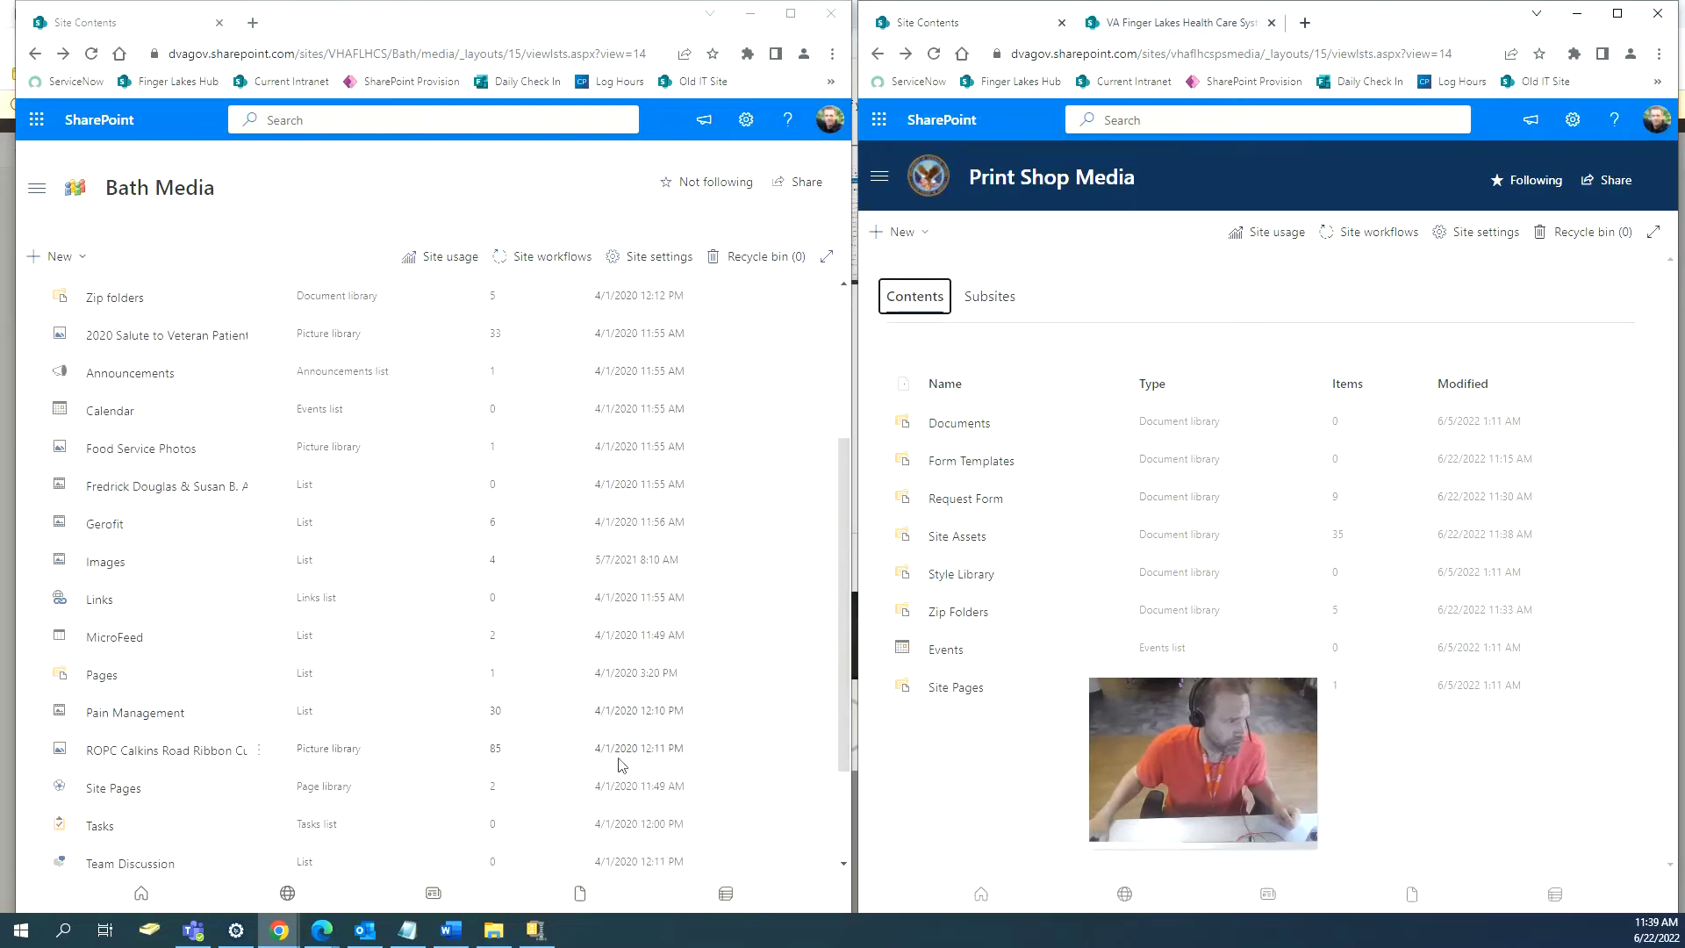
{"action": "scroll", "coordinate": [622, 764], "scroll_direction": "down", "scroll_amount": 2}
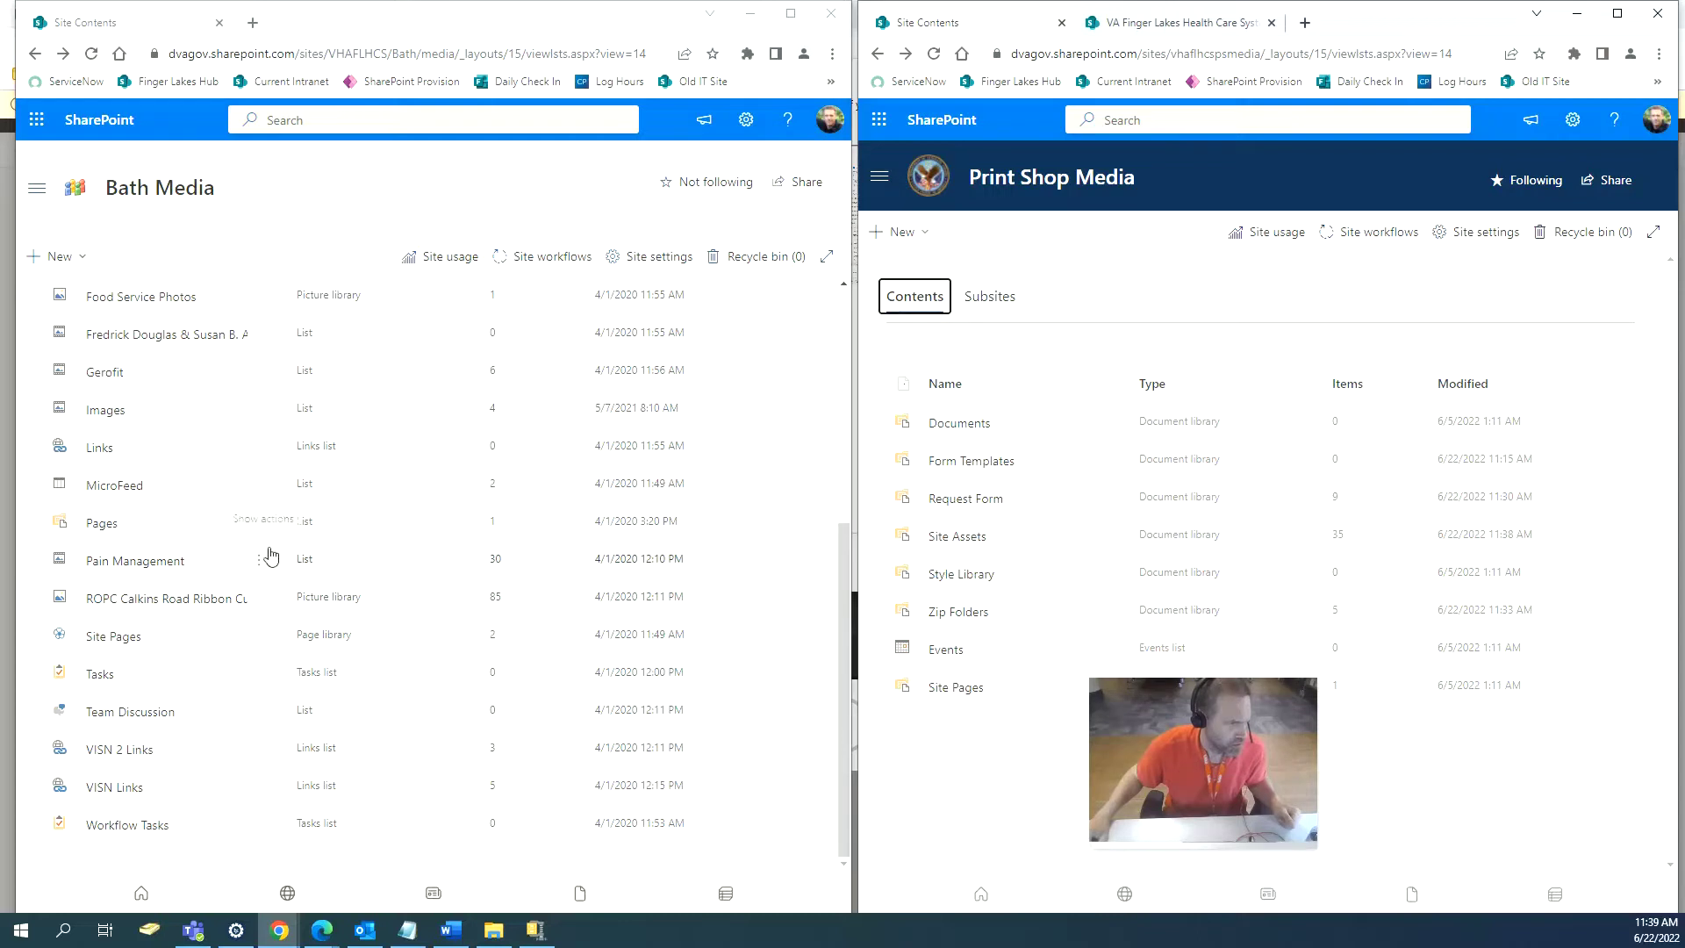
{"action": "left_click", "coordinate": [263, 561]}
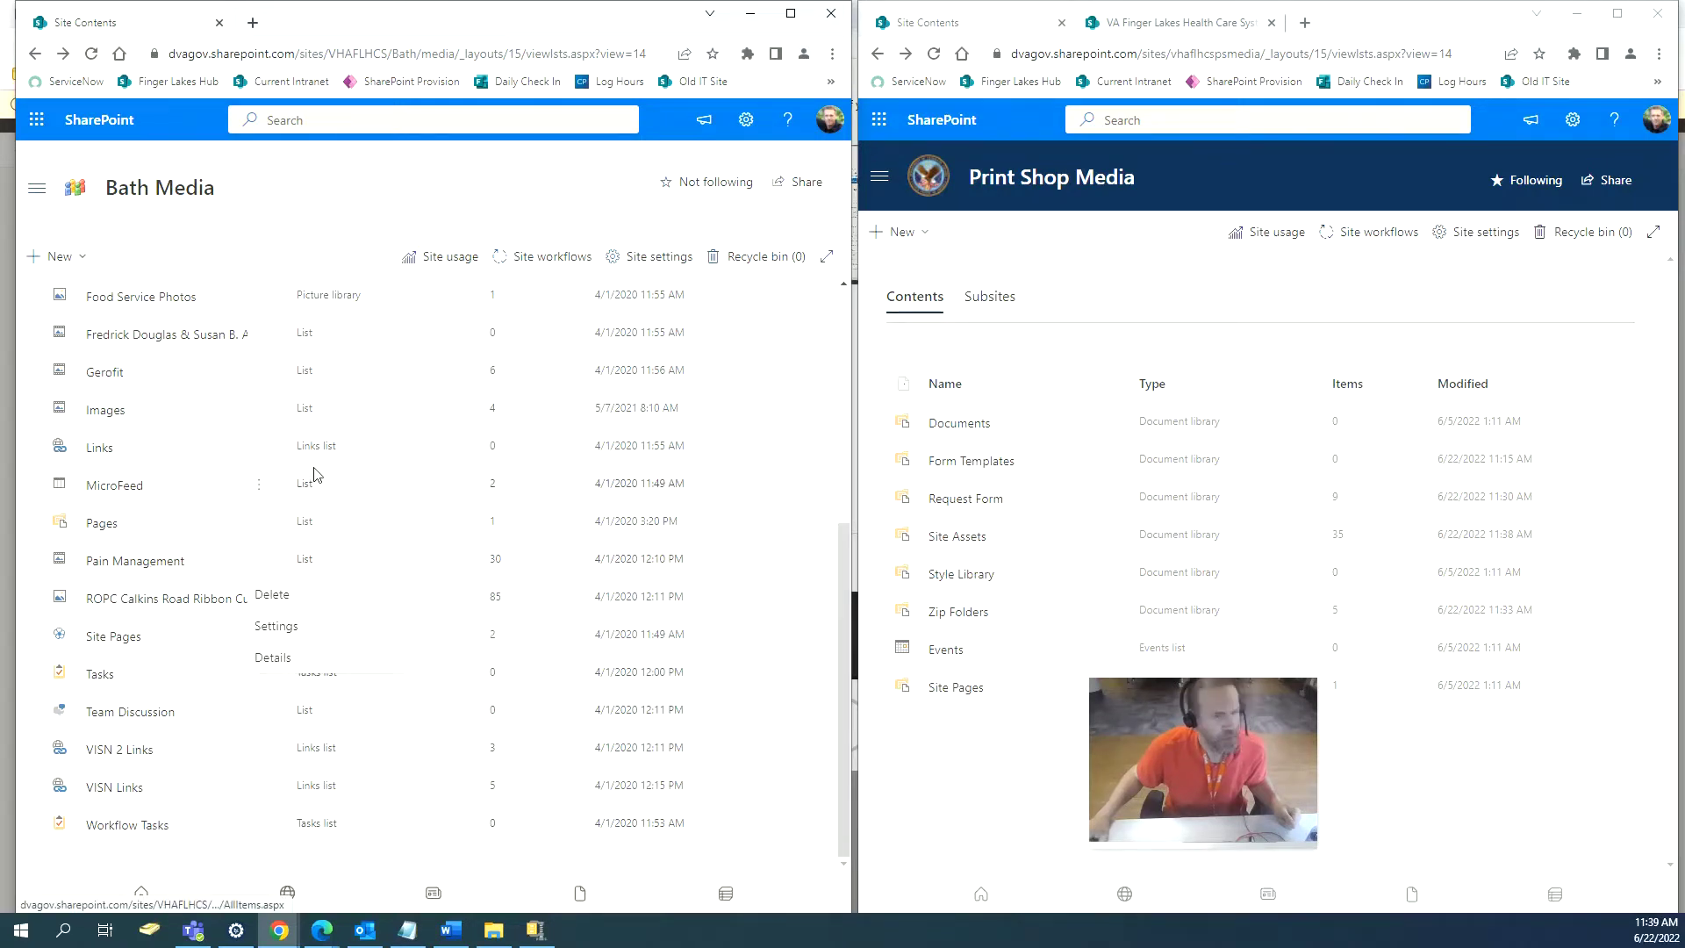
{"action": "scroll", "coordinate": [816, 594], "scroll_direction": "up", "scroll_amount": 5}
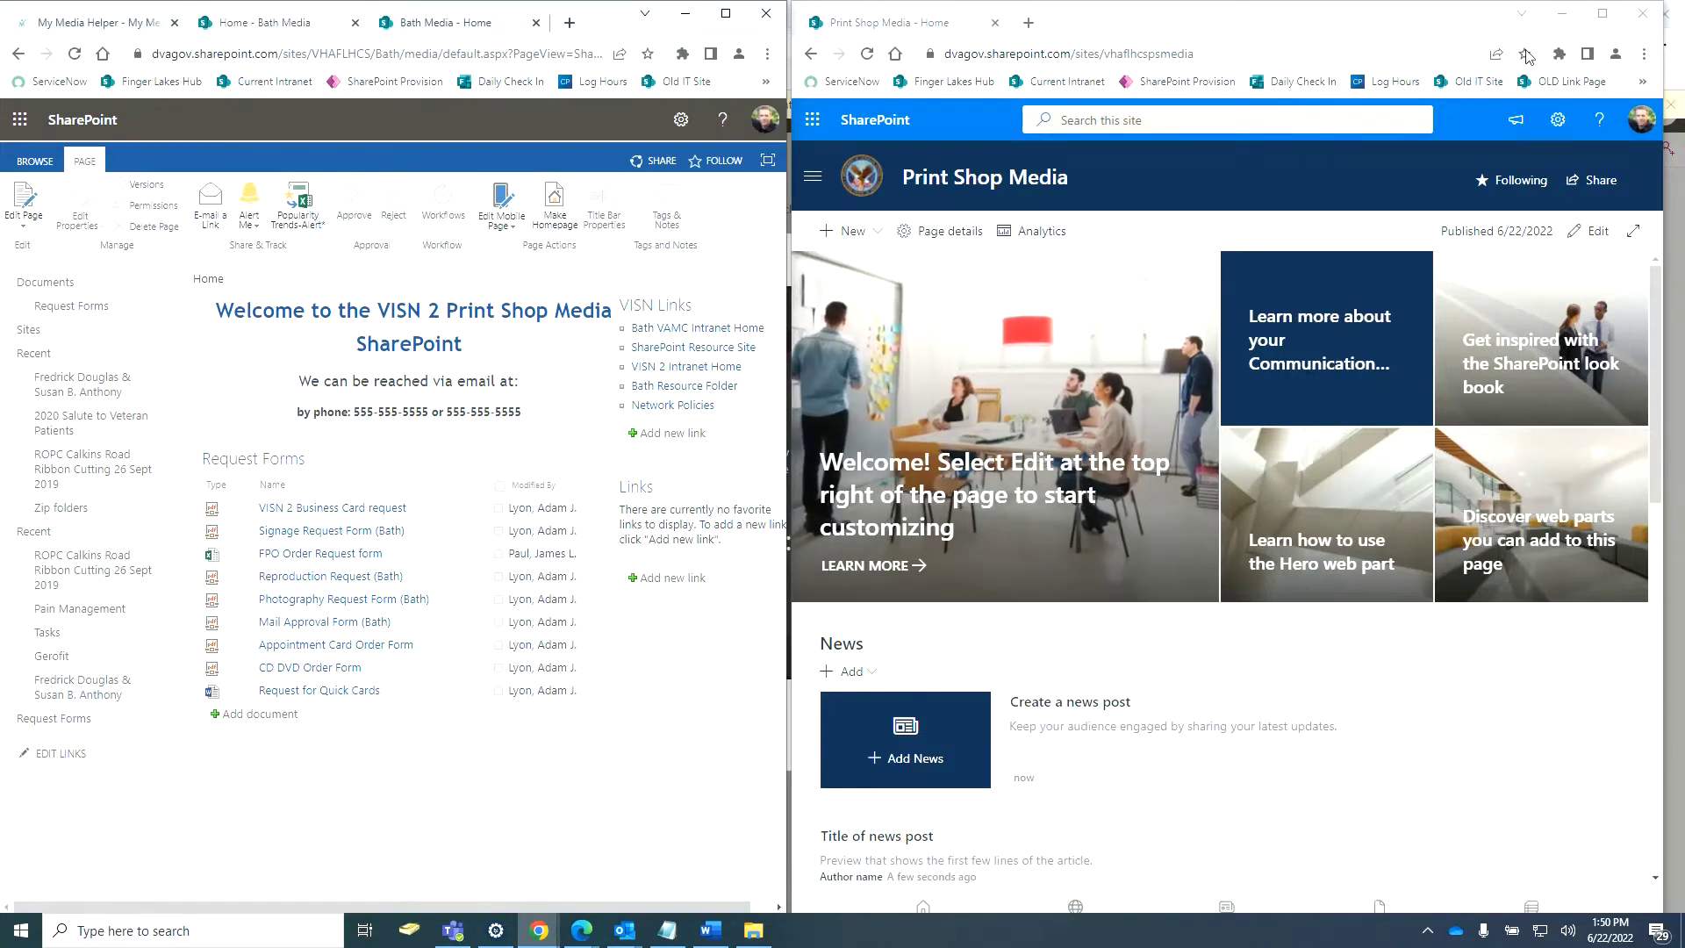
Delete the News, Events, Documents, Quick links and People profiles web parts and the empty section.
{"action": "left_click", "coordinate": [1558, 122]}
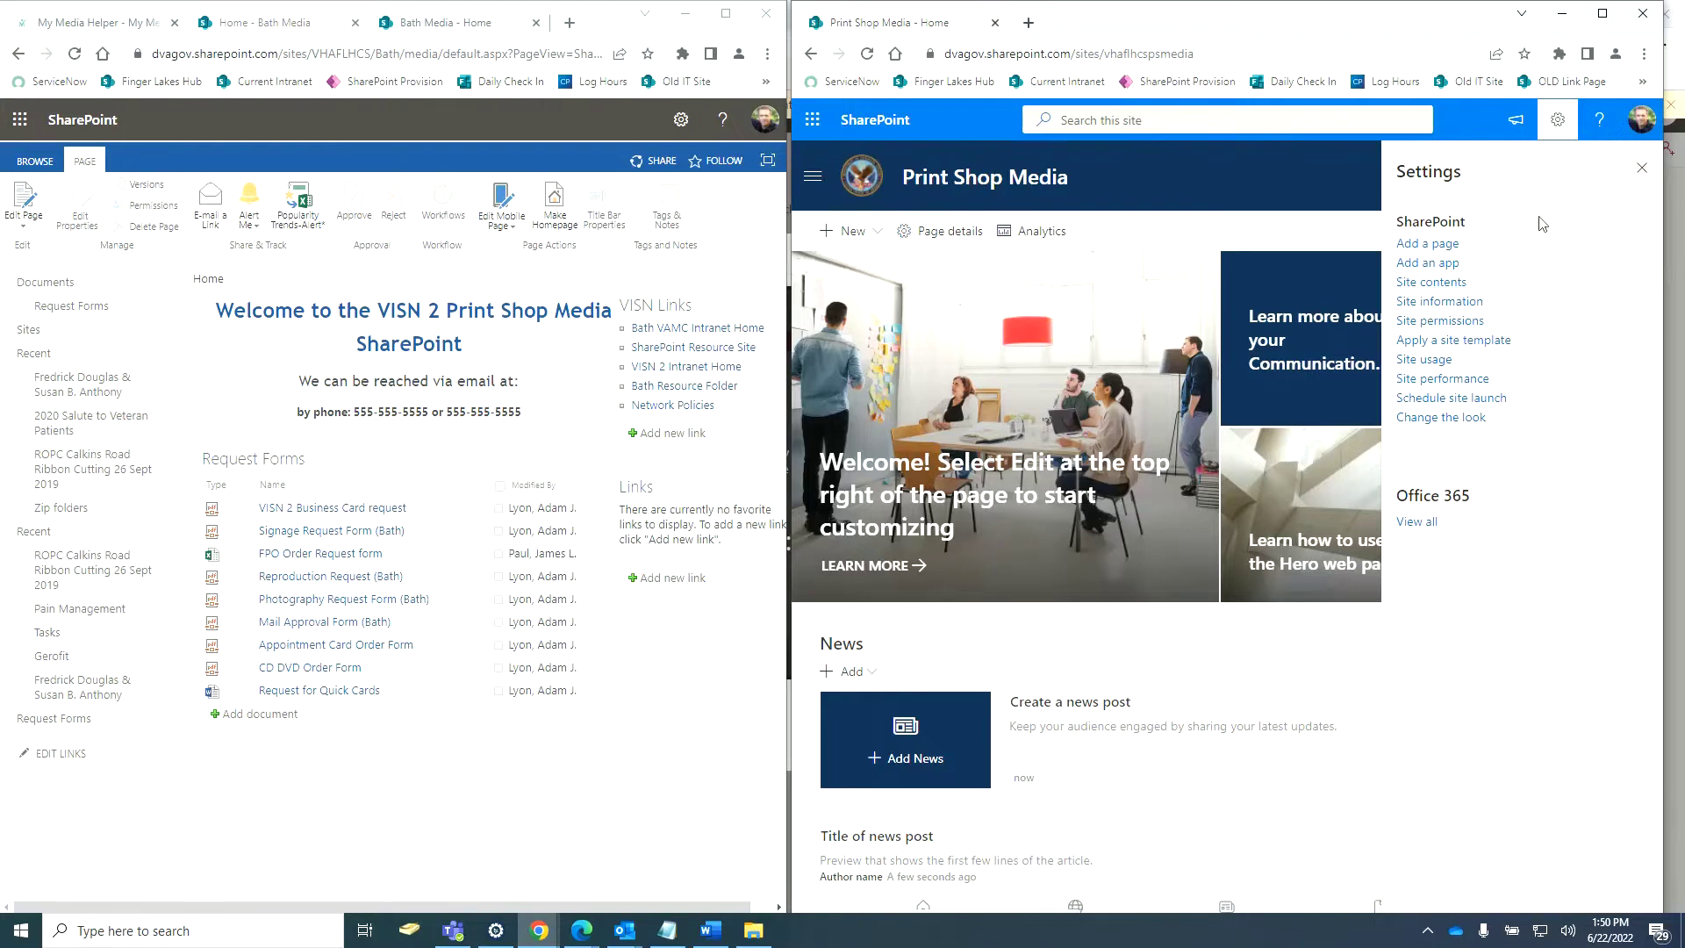
{"action": "left_click", "coordinate": [1640, 169]}
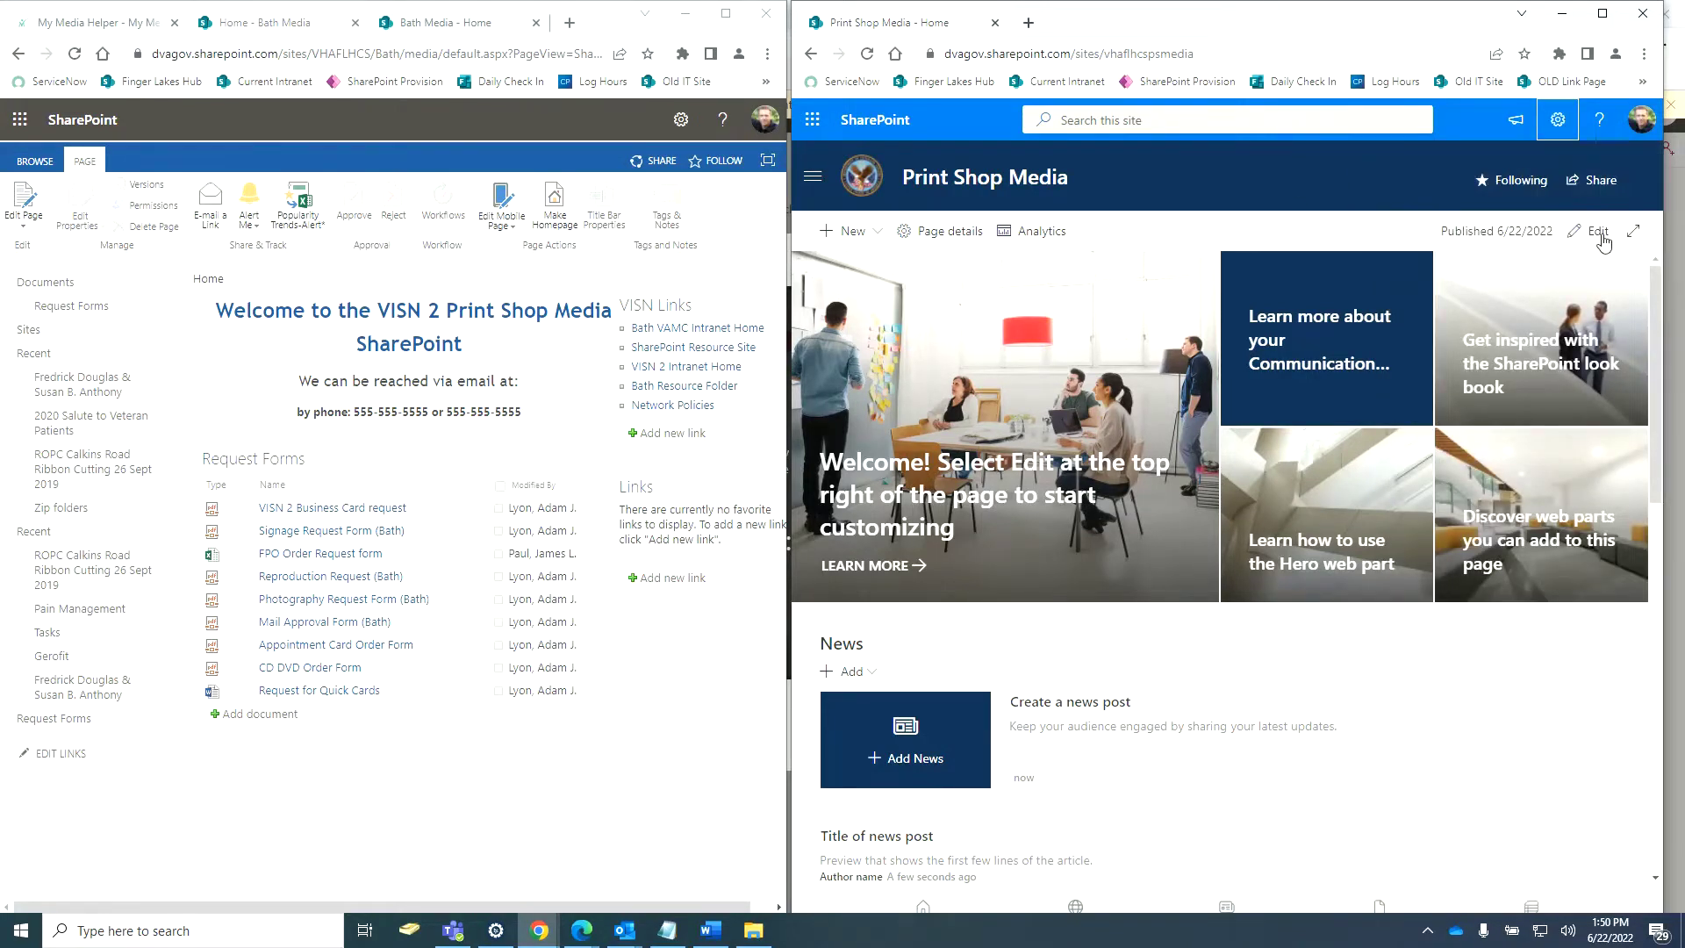
{"action": "left_click", "coordinate": [1599, 233]}
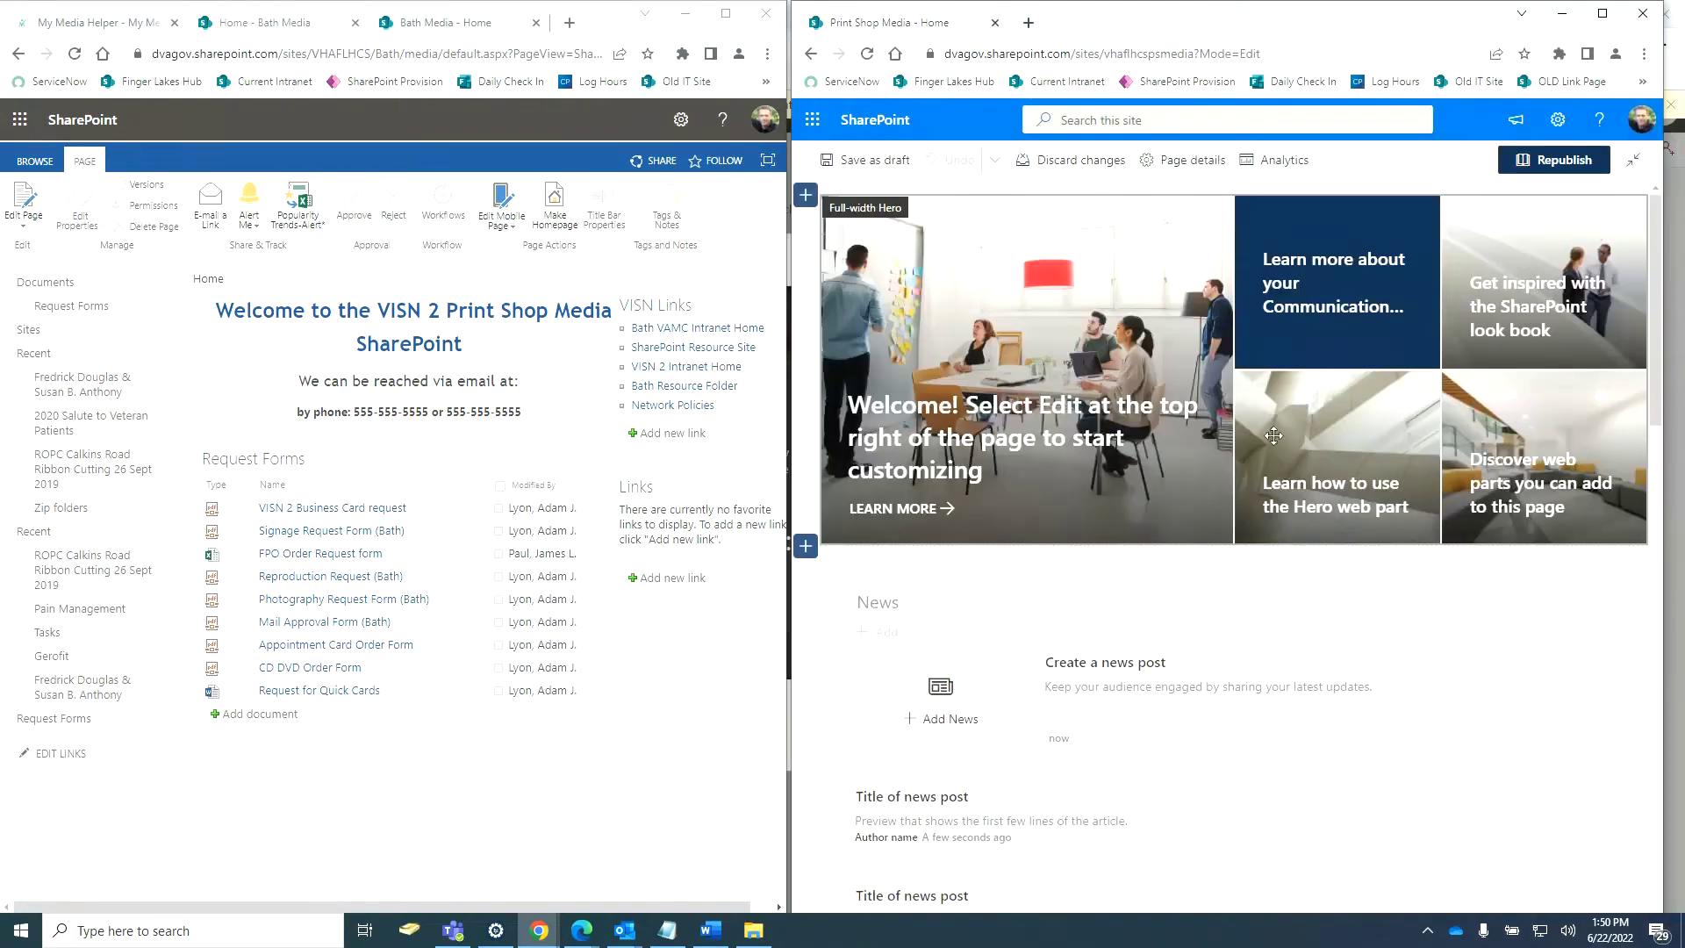
{"action": "scroll", "coordinate": [1273, 436], "scroll_direction": "down", "scroll_amount": 3}
{"action": "left_click", "coordinate": [1138, 479]}
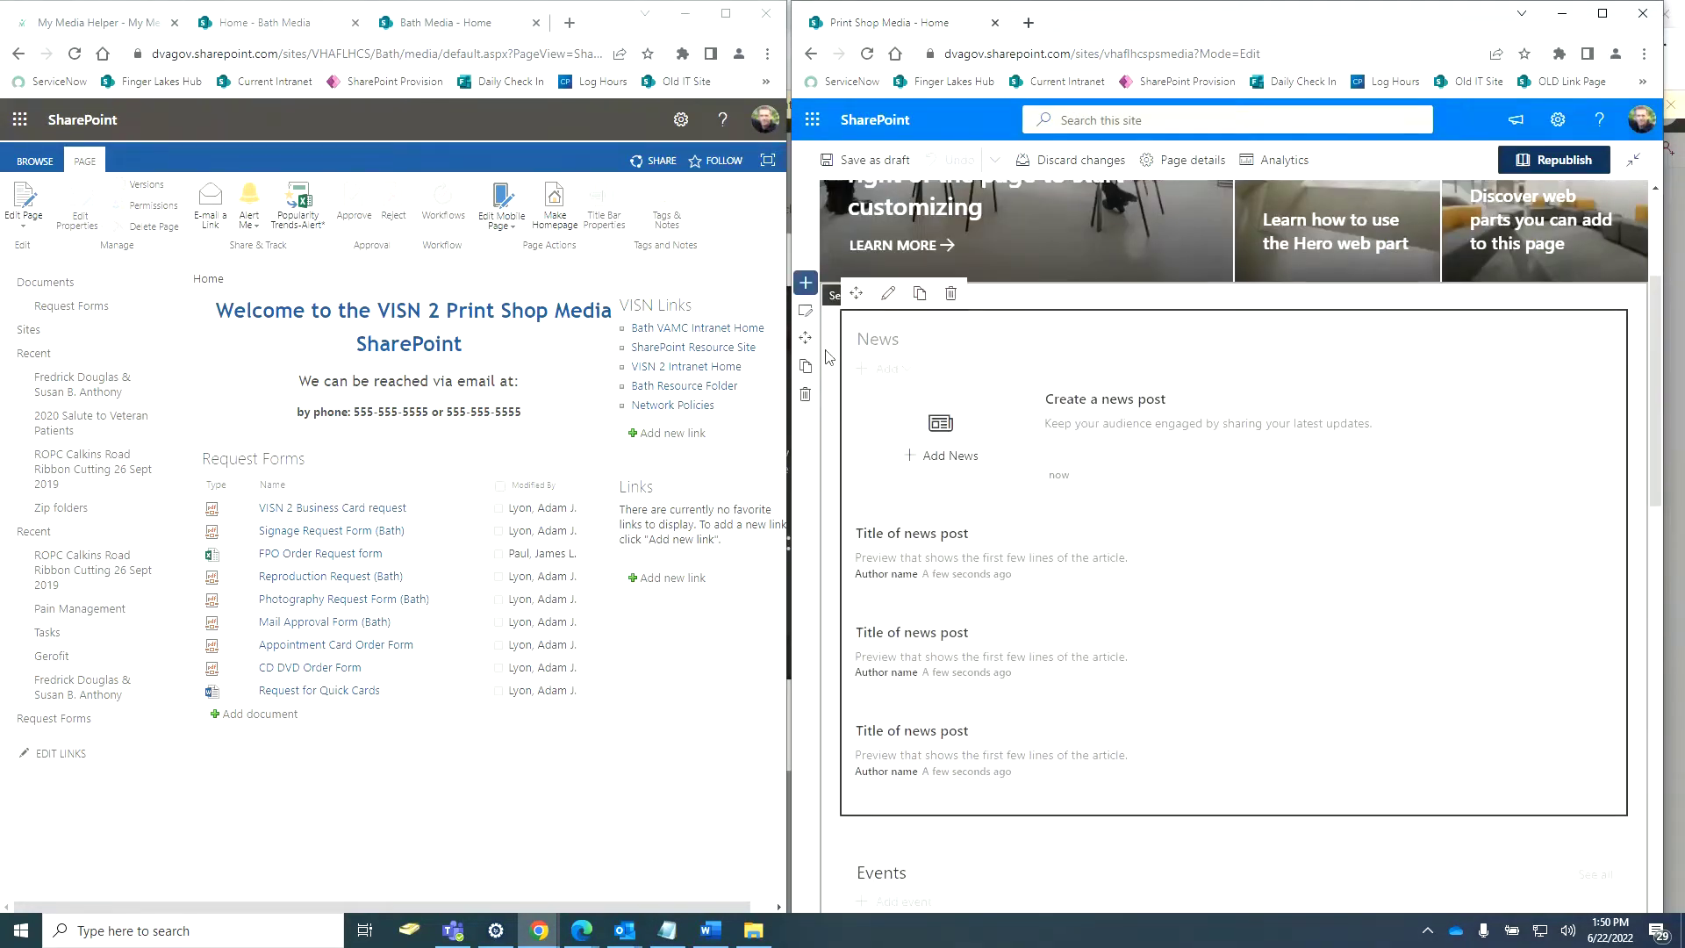
{"action": "left_click", "coordinate": [950, 294]}
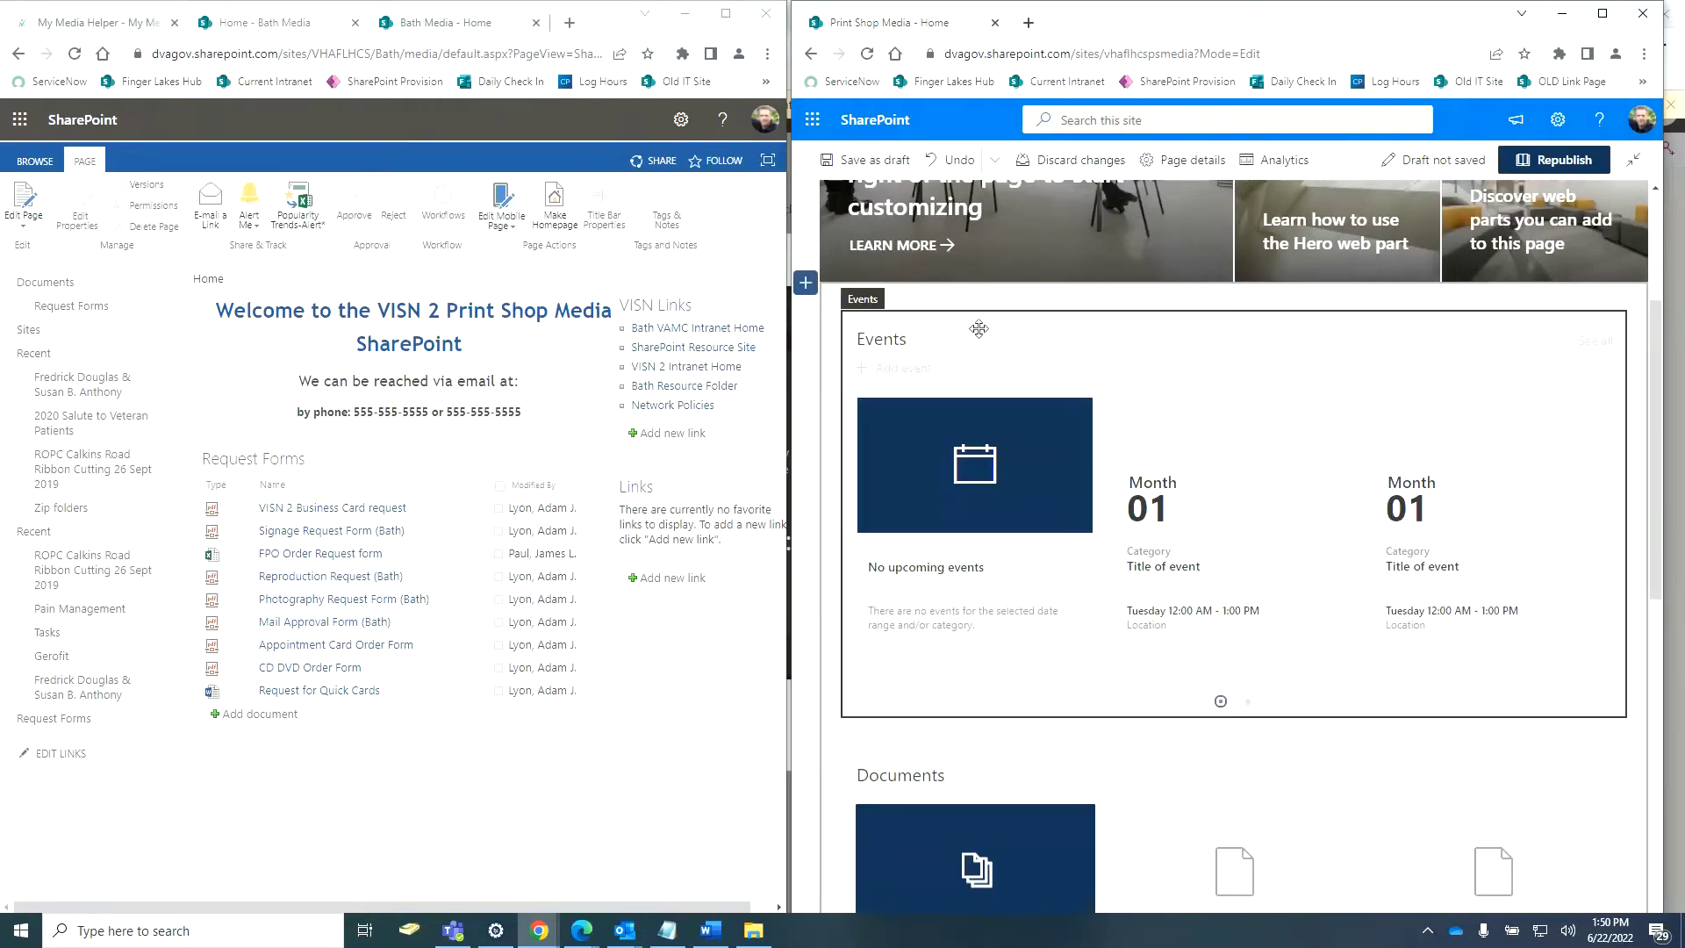
{"action": "left_click", "coordinate": [980, 328]}
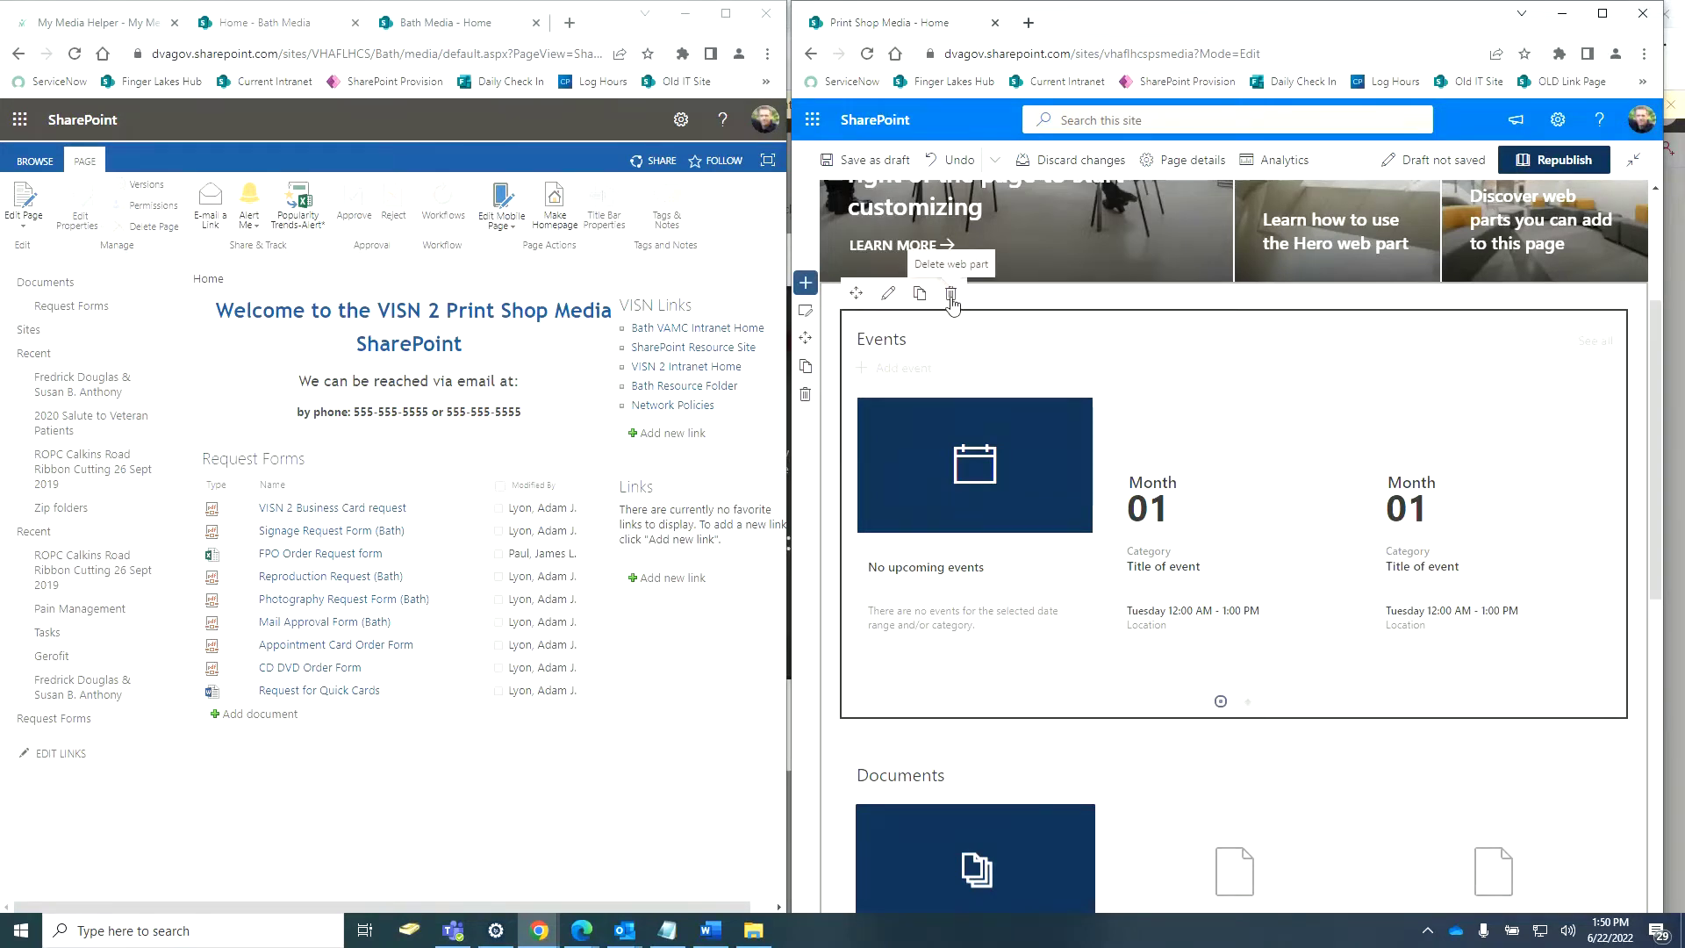
{"action": "left_click", "coordinate": [950, 293]}
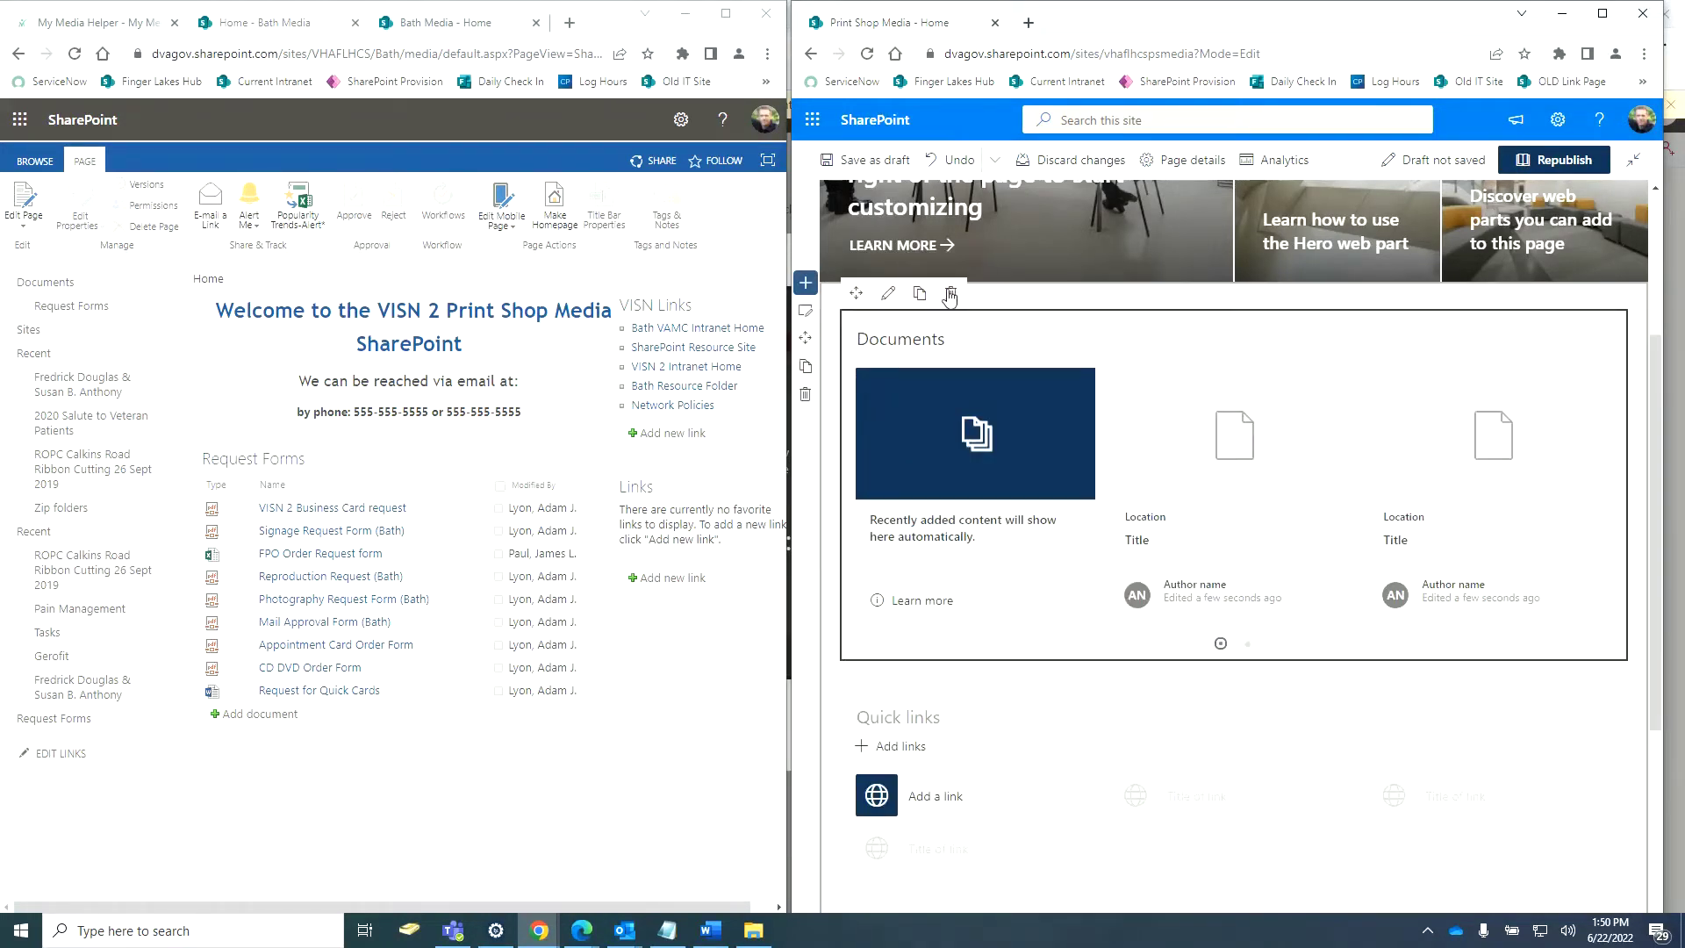
{"action": "left_click", "coordinate": [950, 293]}
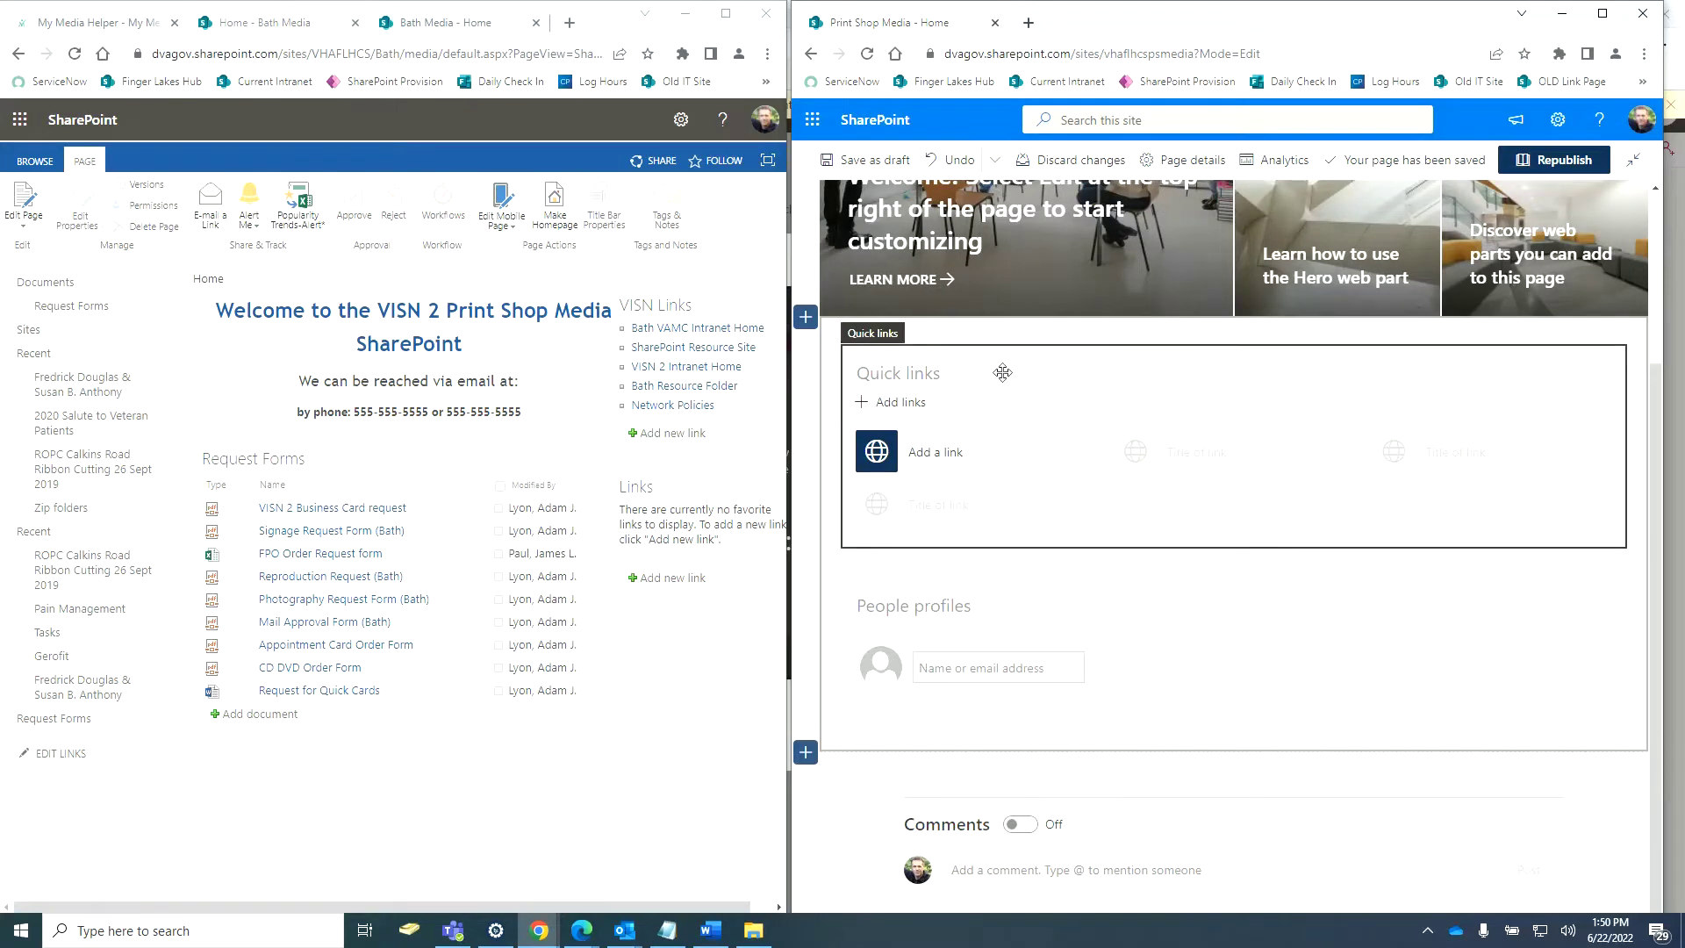
{"action": "left_click", "coordinate": [949, 330]}
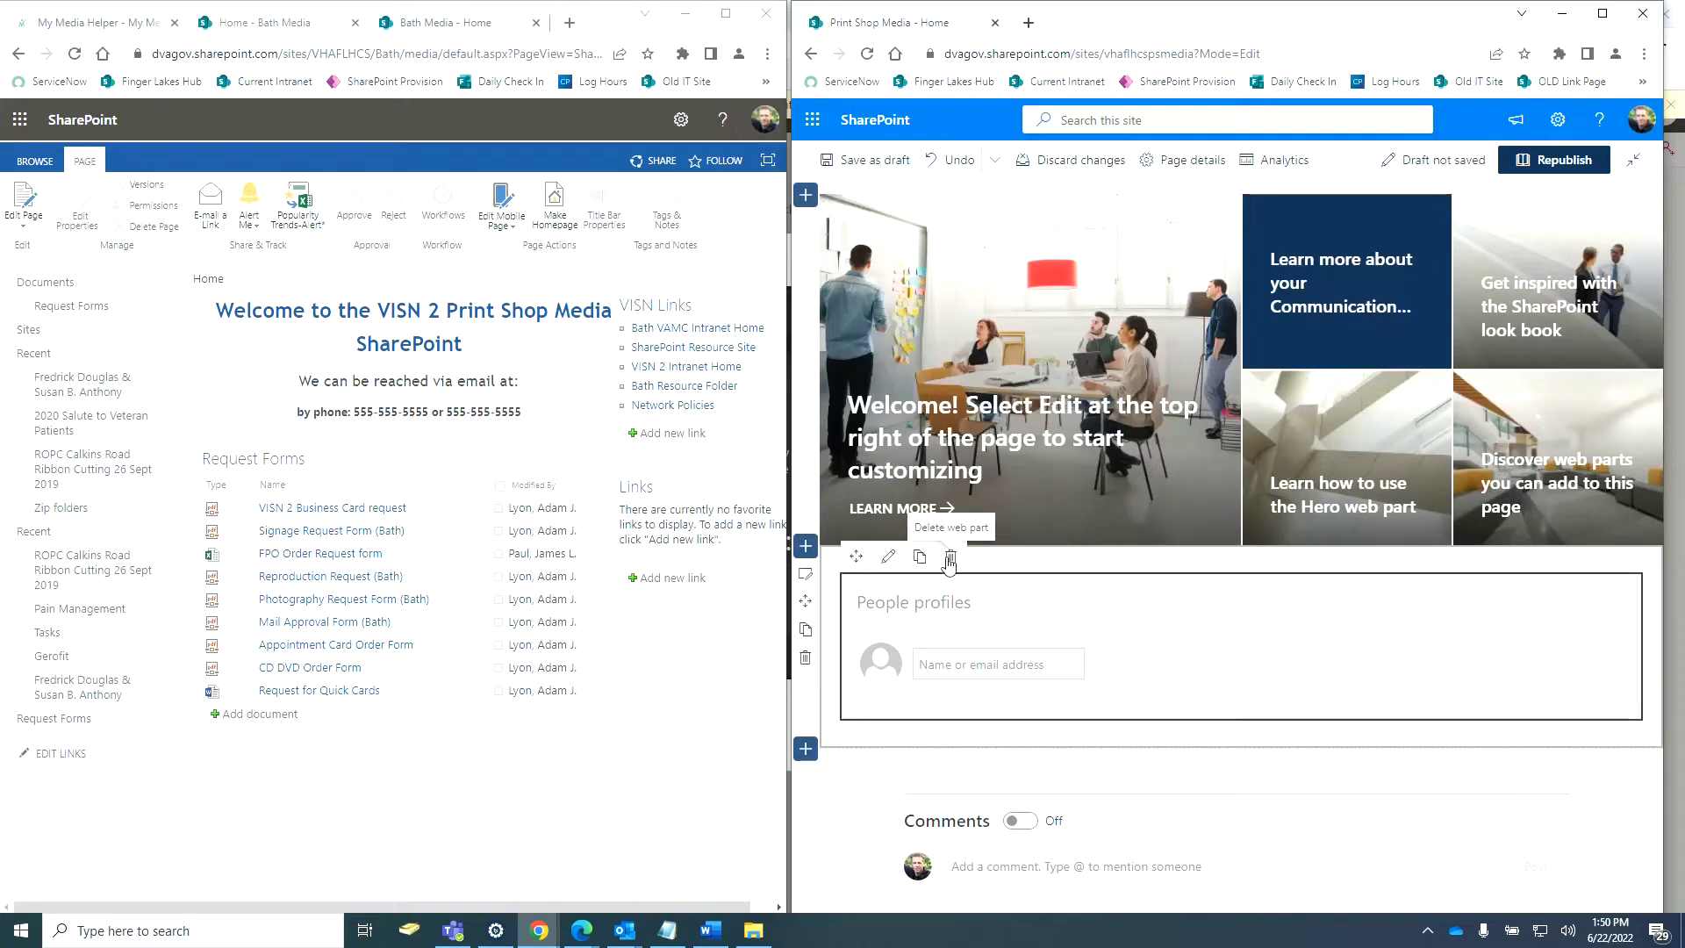
{"action": "left_click", "coordinate": [952, 568]}
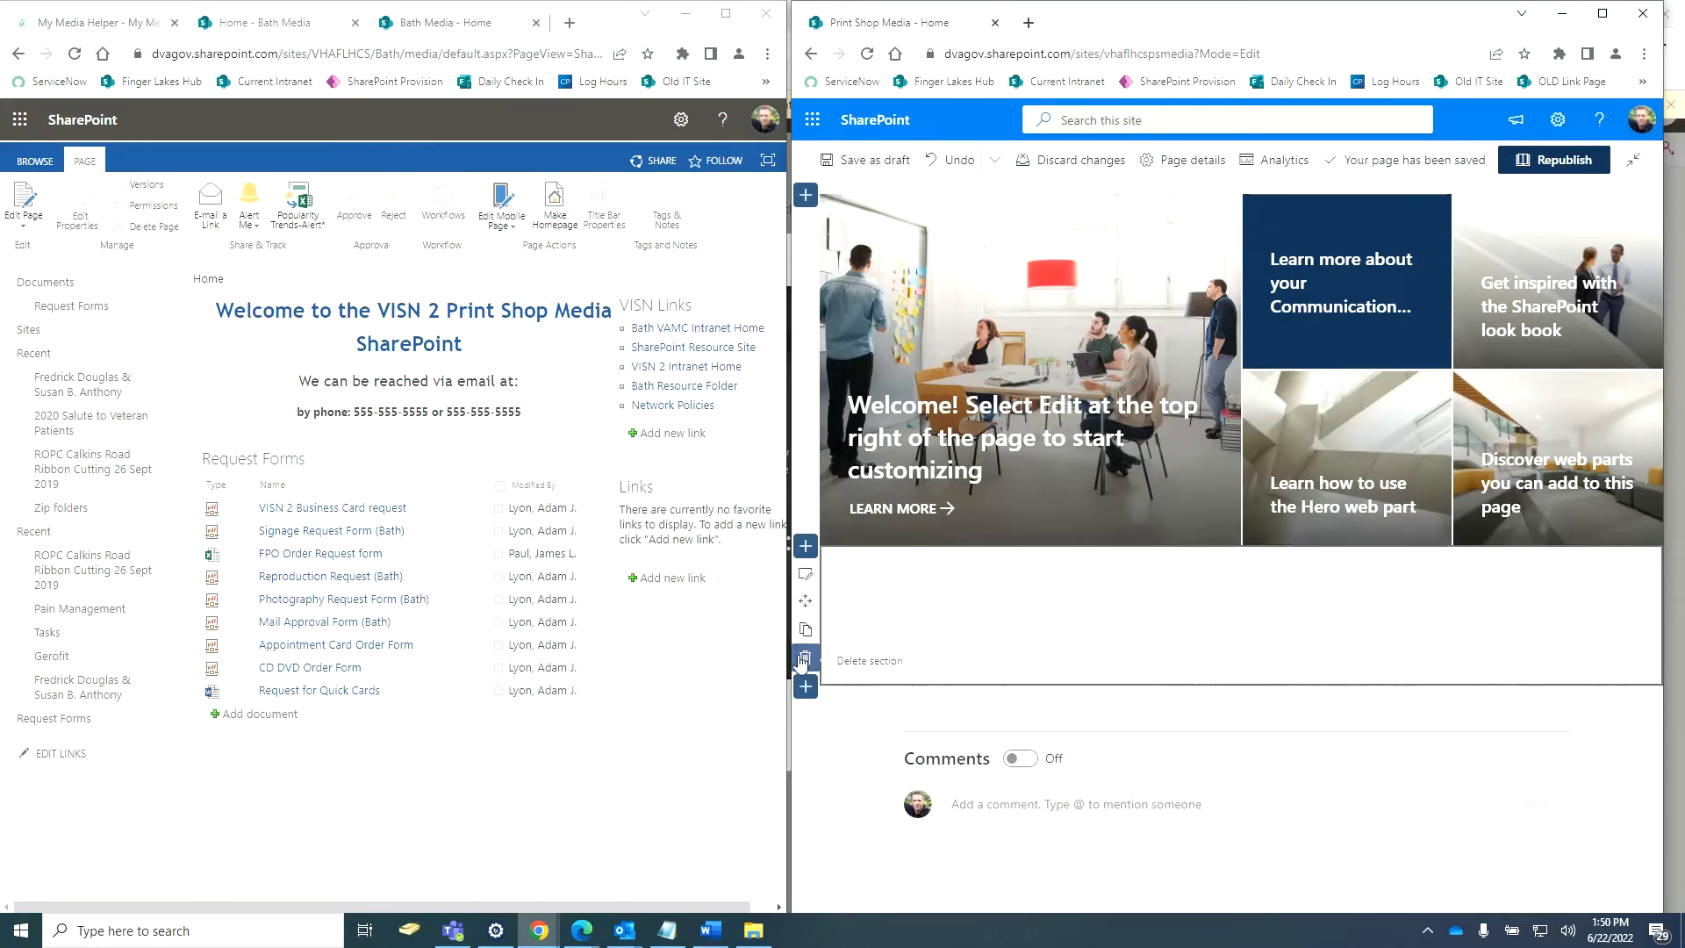
{"action": "left_click", "coordinate": [805, 657]}
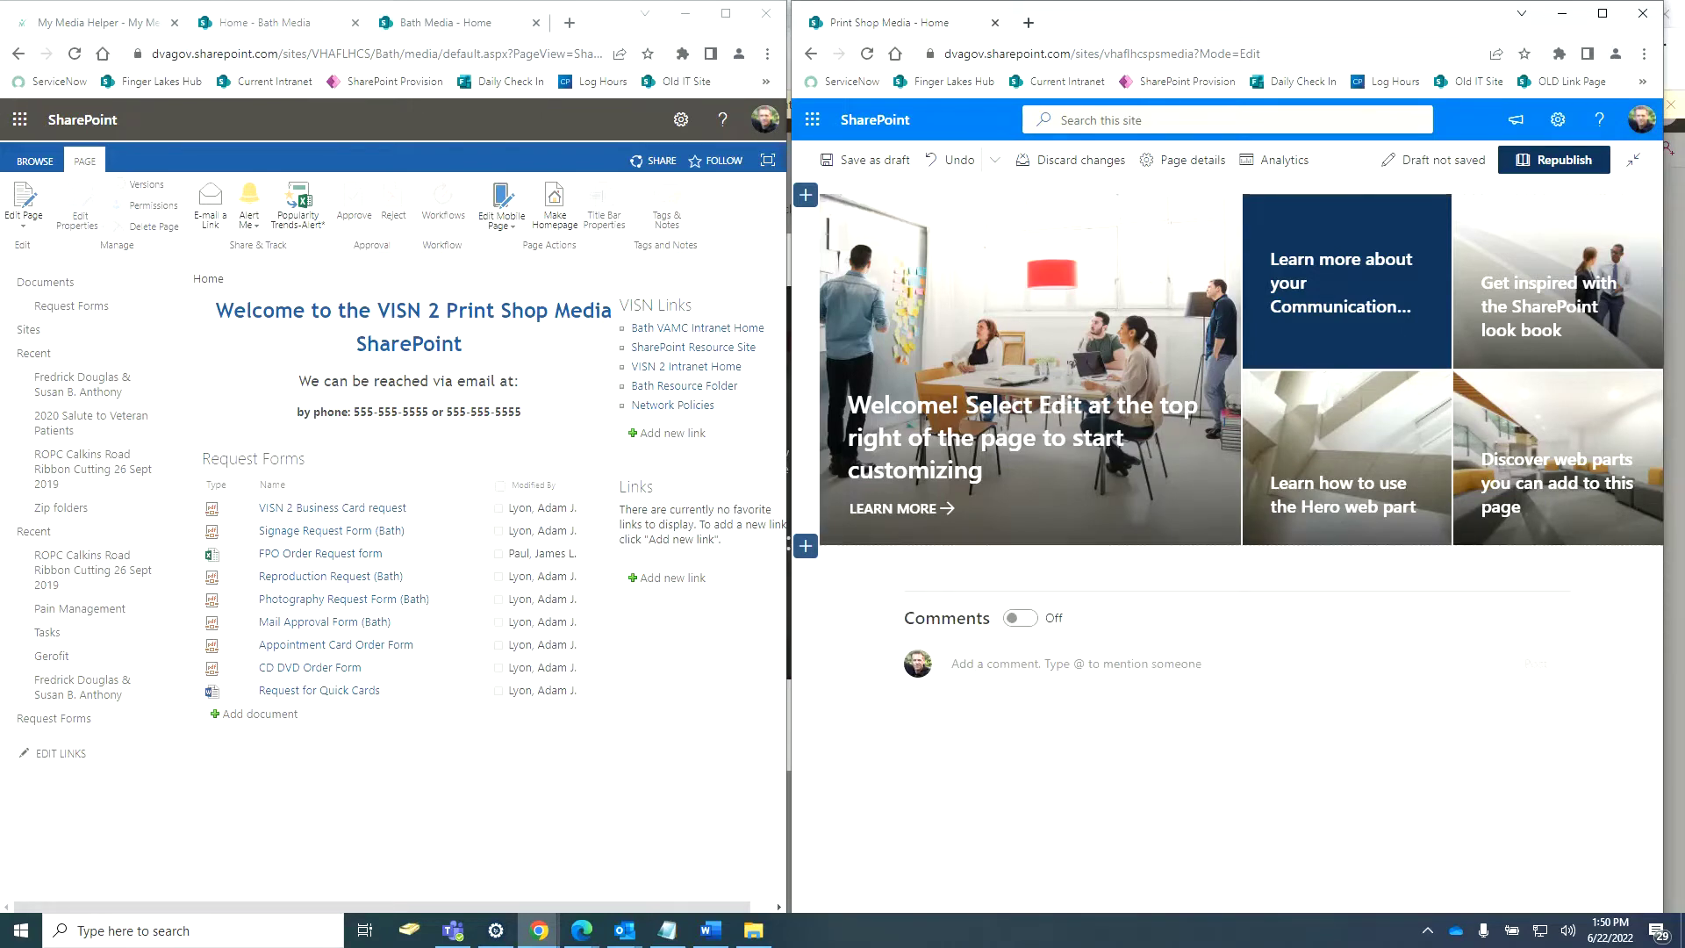
Republish the page, then add a One column section below the hero.
{"action": "left_click", "coordinate": [1501, 171]}
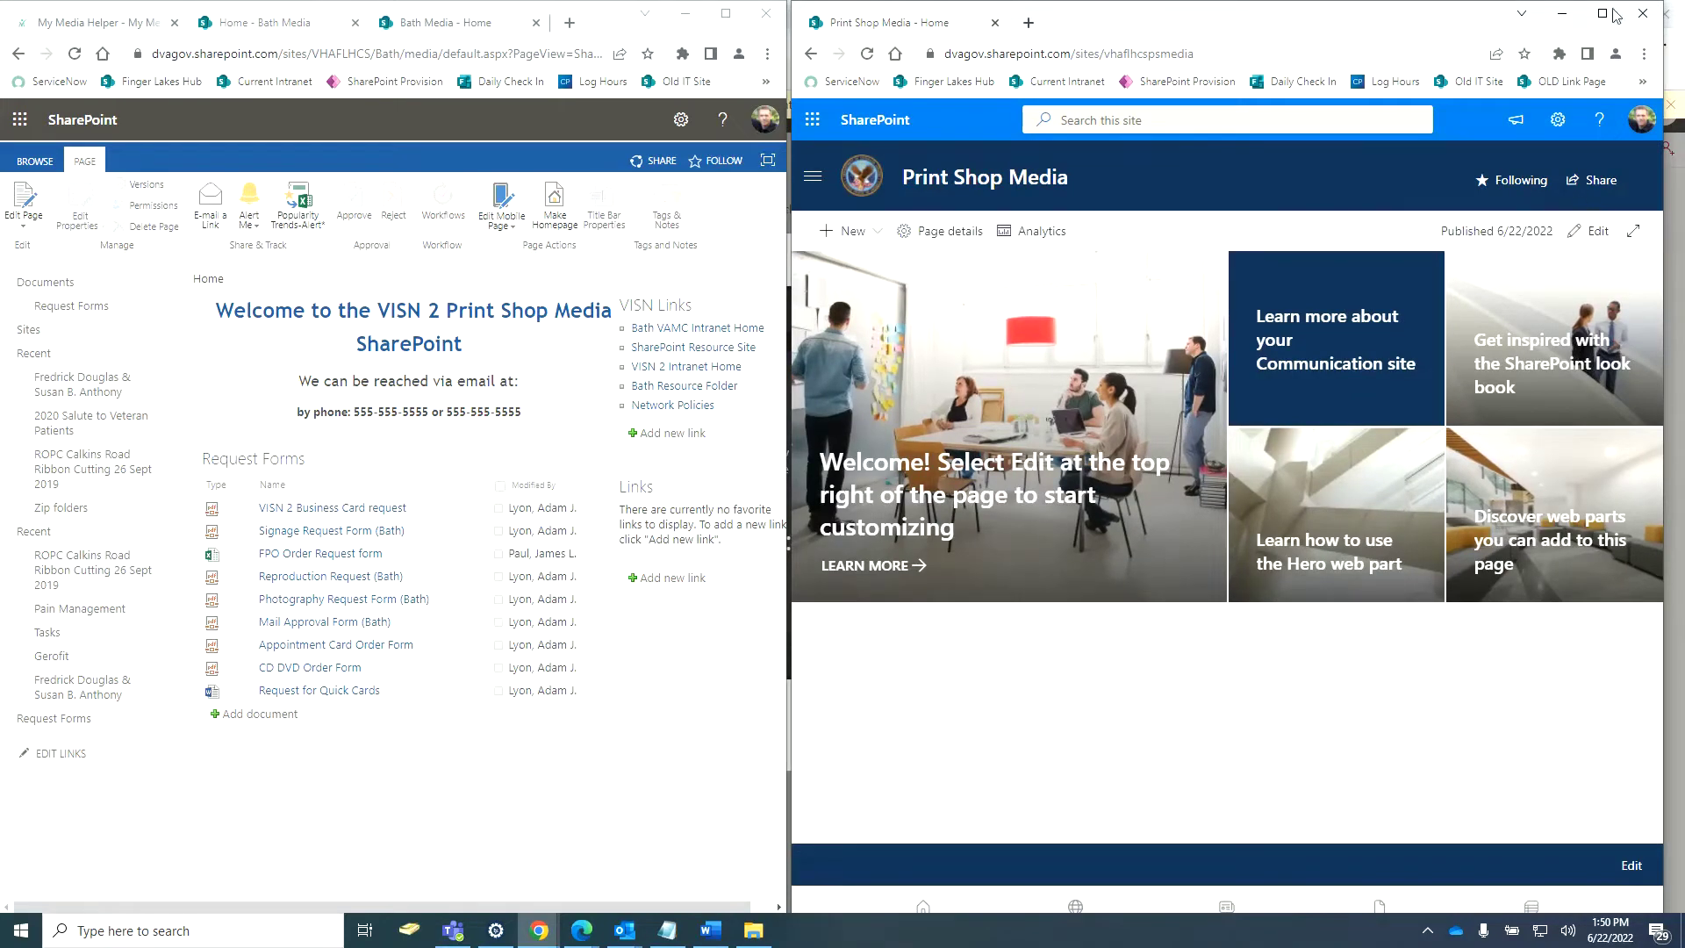
{"action": "left_click", "coordinate": [1592, 232]}
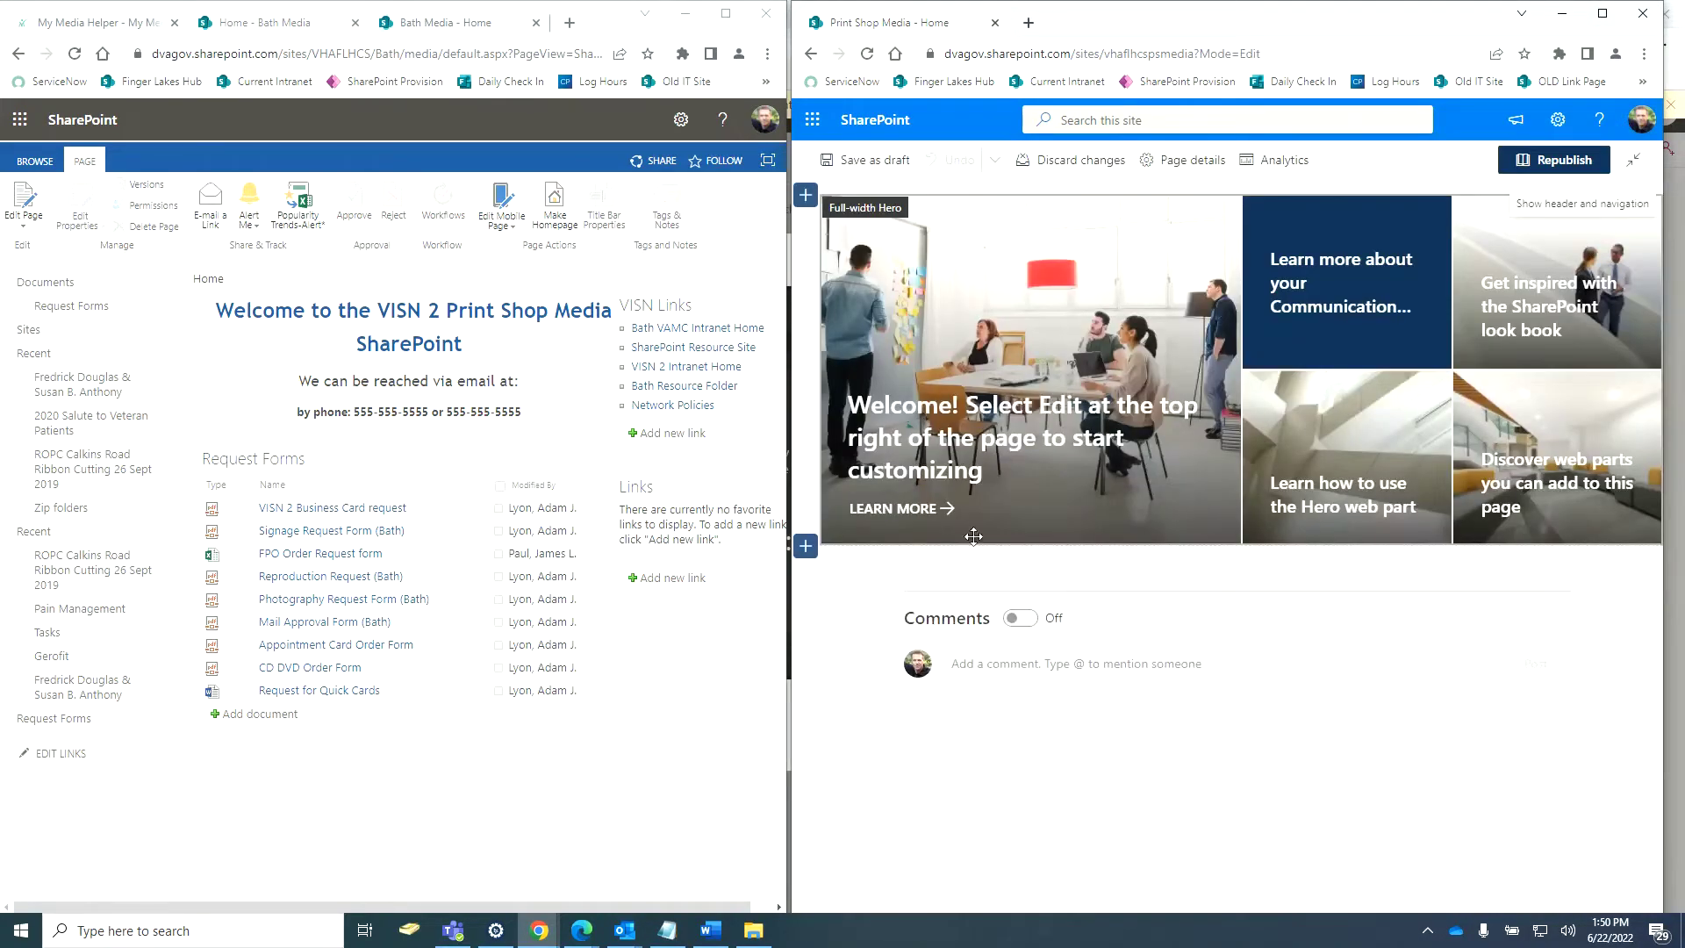
{"action": "left_click", "coordinate": [807, 548]}
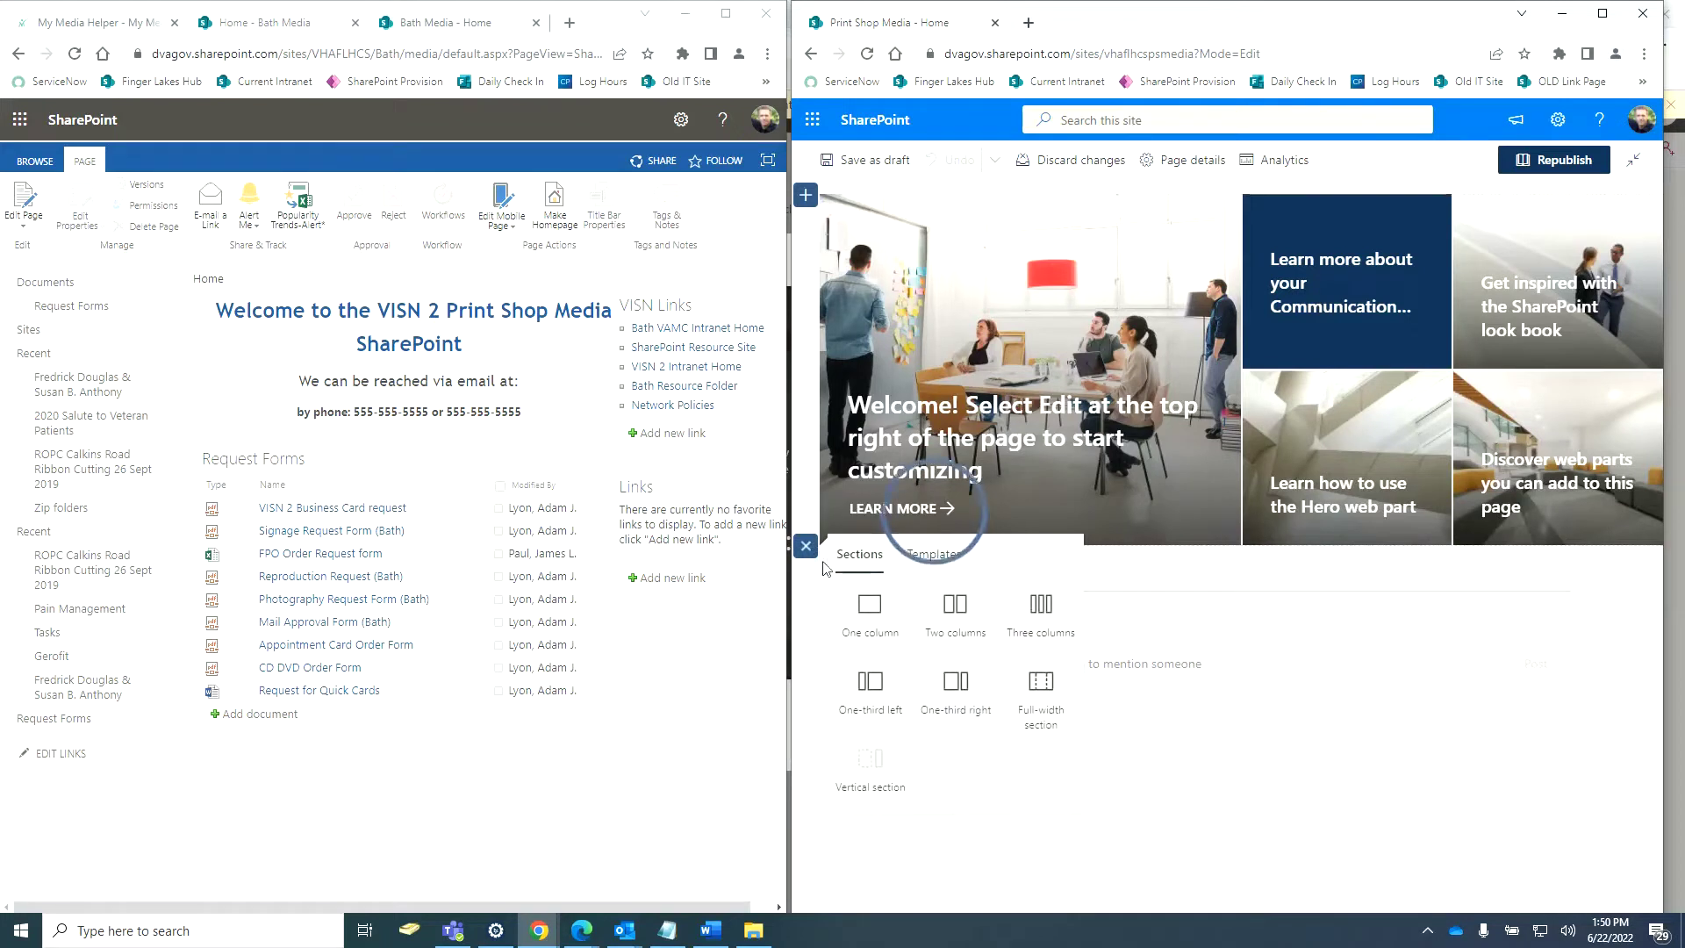
{"action": "left_click", "coordinate": [864, 620]}
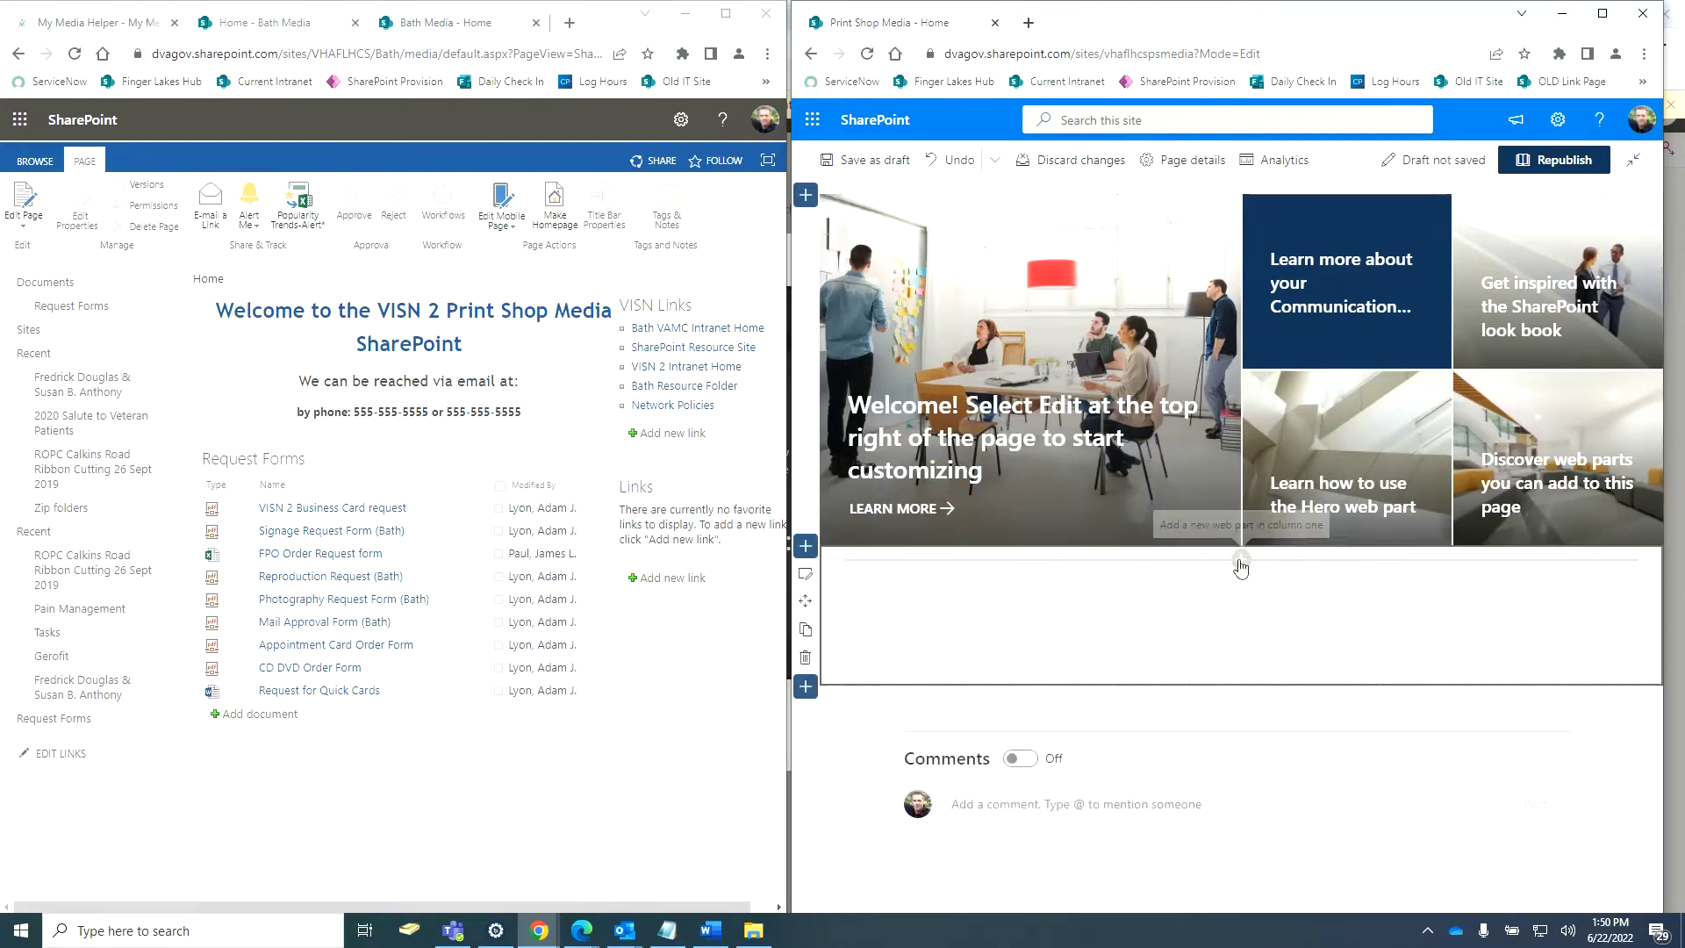
Add a Text web part and paste in the welcome text copied from Bath Media.
{"action": "left_click", "coordinate": [1240, 559]}
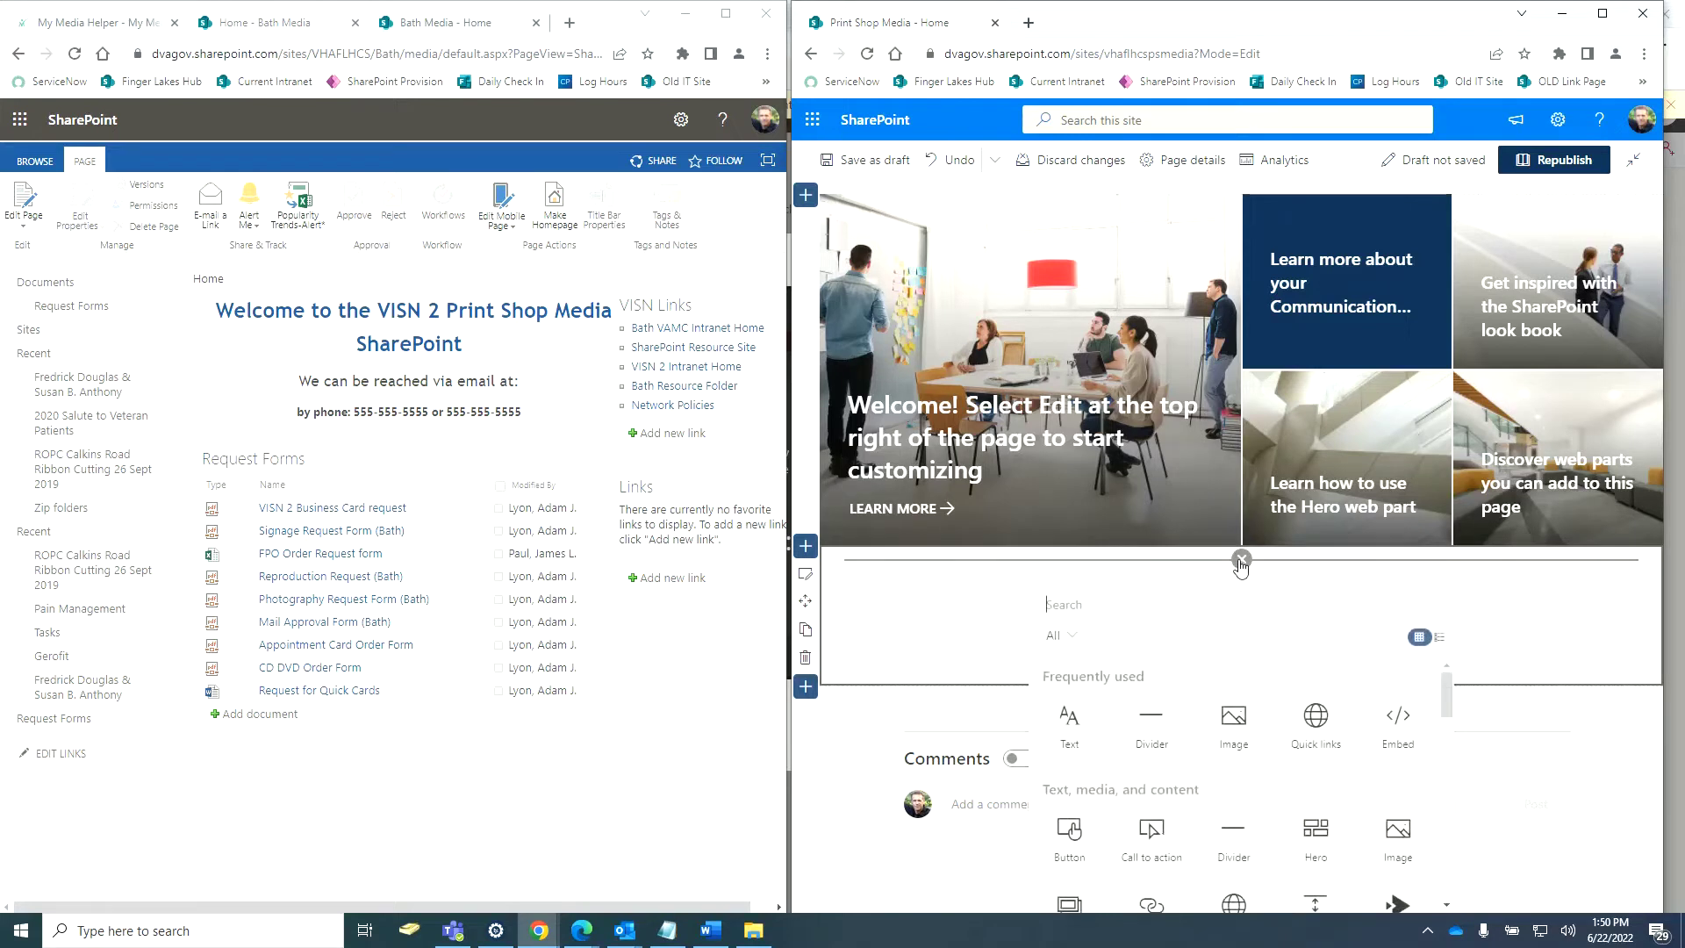
{"action": "left_click", "coordinate": [1067, 734]}
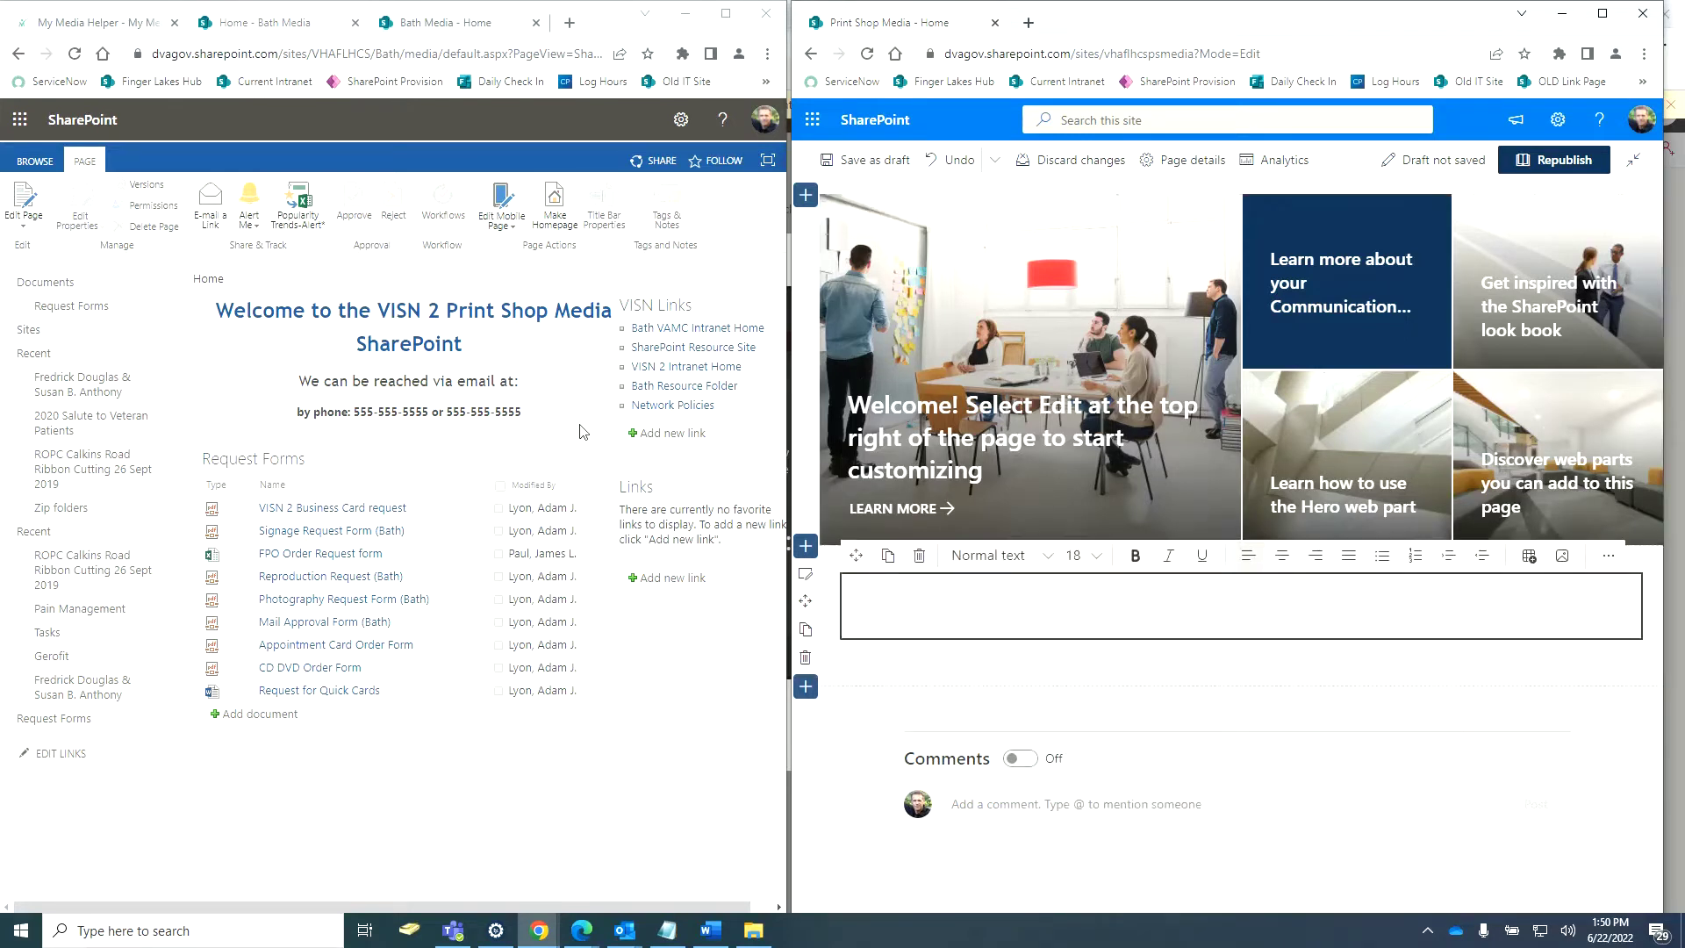
{"action": "left_click_drag", "start_coordinate": [553, 417], "coordinate": [224, 309]}
{"action": "right_click", "coordinate": [227, 309]}
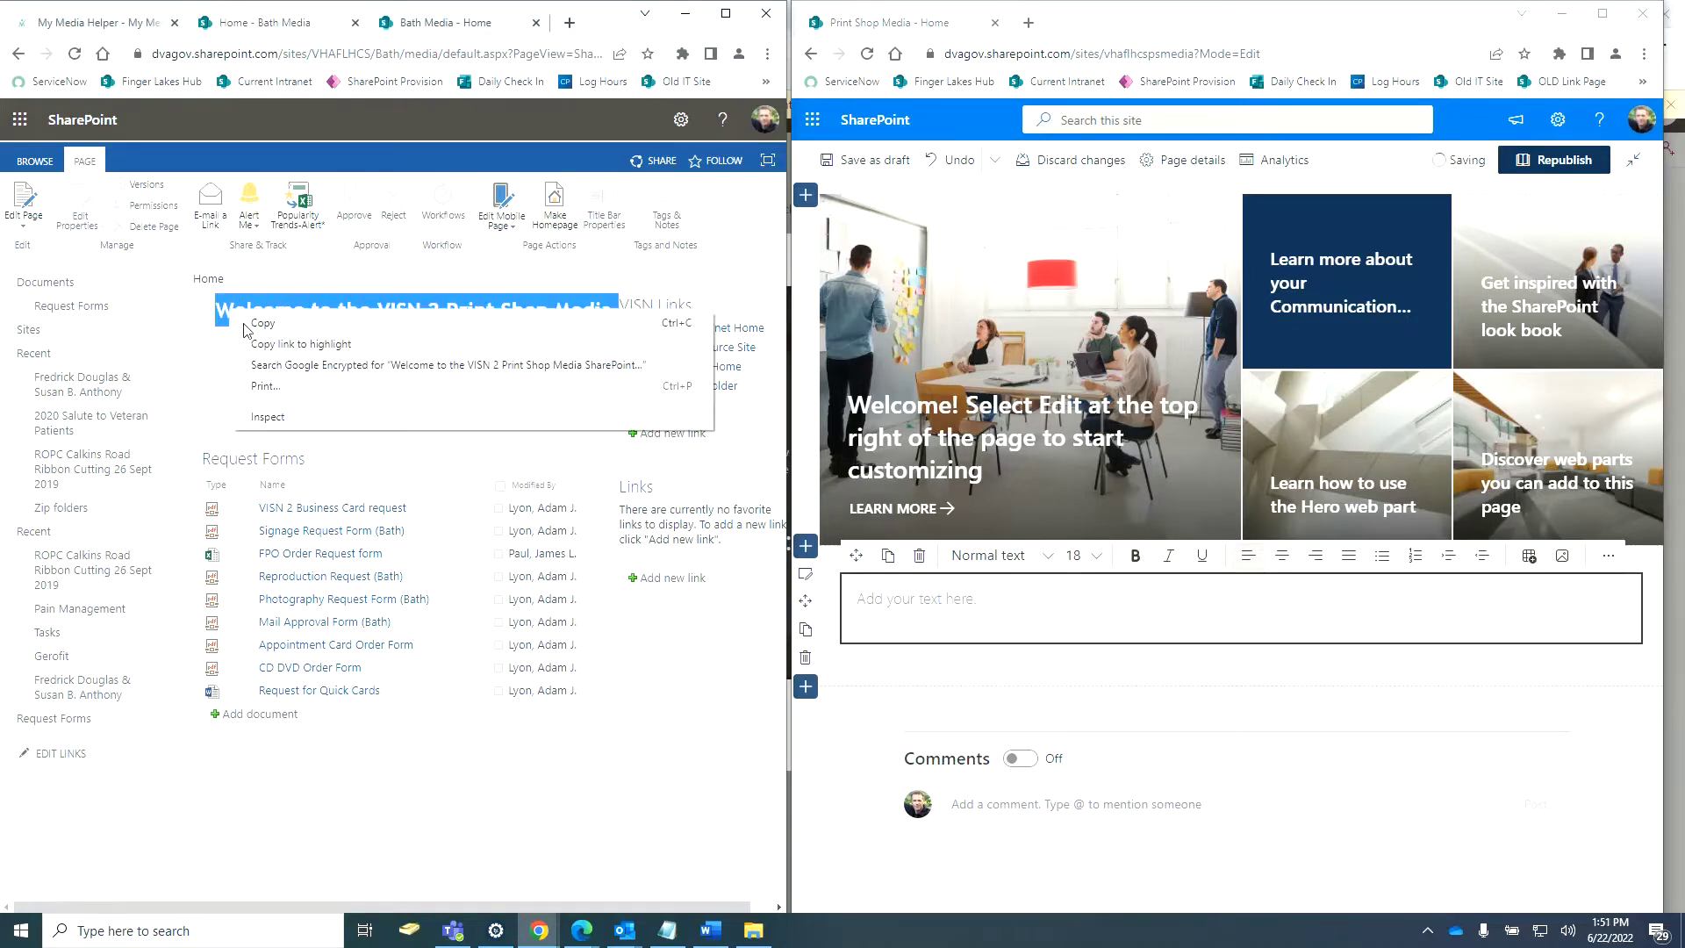
{"action": "left_click", "coordinate": [249, 332]}
{"action": "left_click", "coordinate": [968, 611]}
{"action": "right_click", "coordinate": [968, 614]}
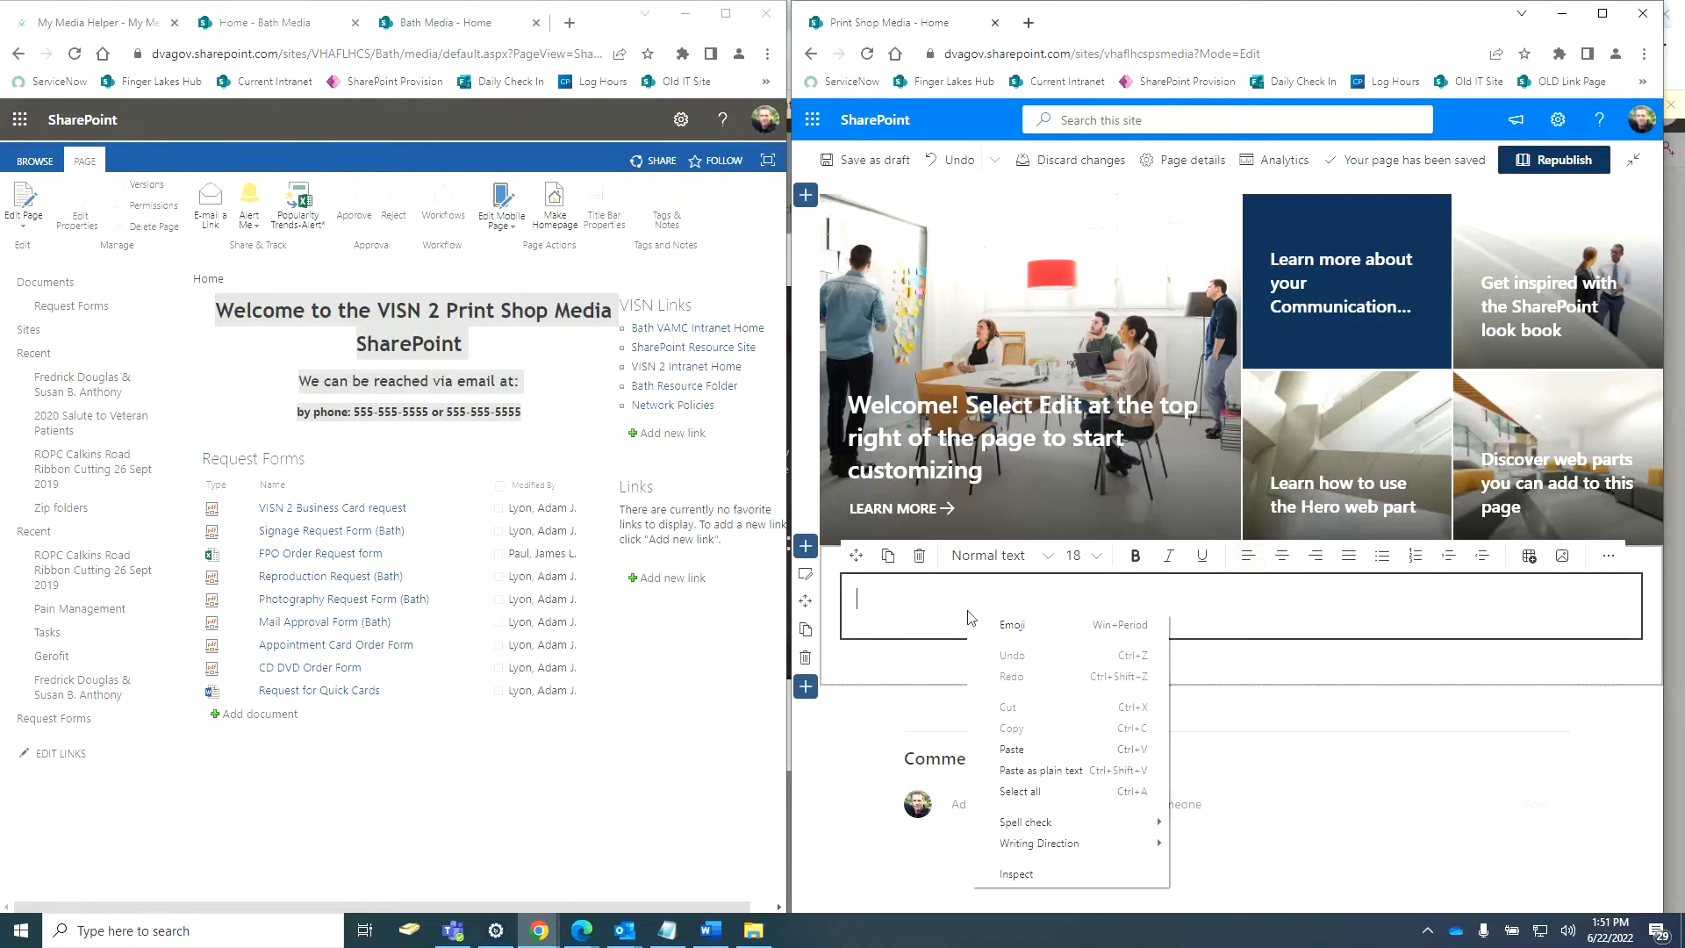
{"action": "left_click", "coordinate": [1011, 750]}
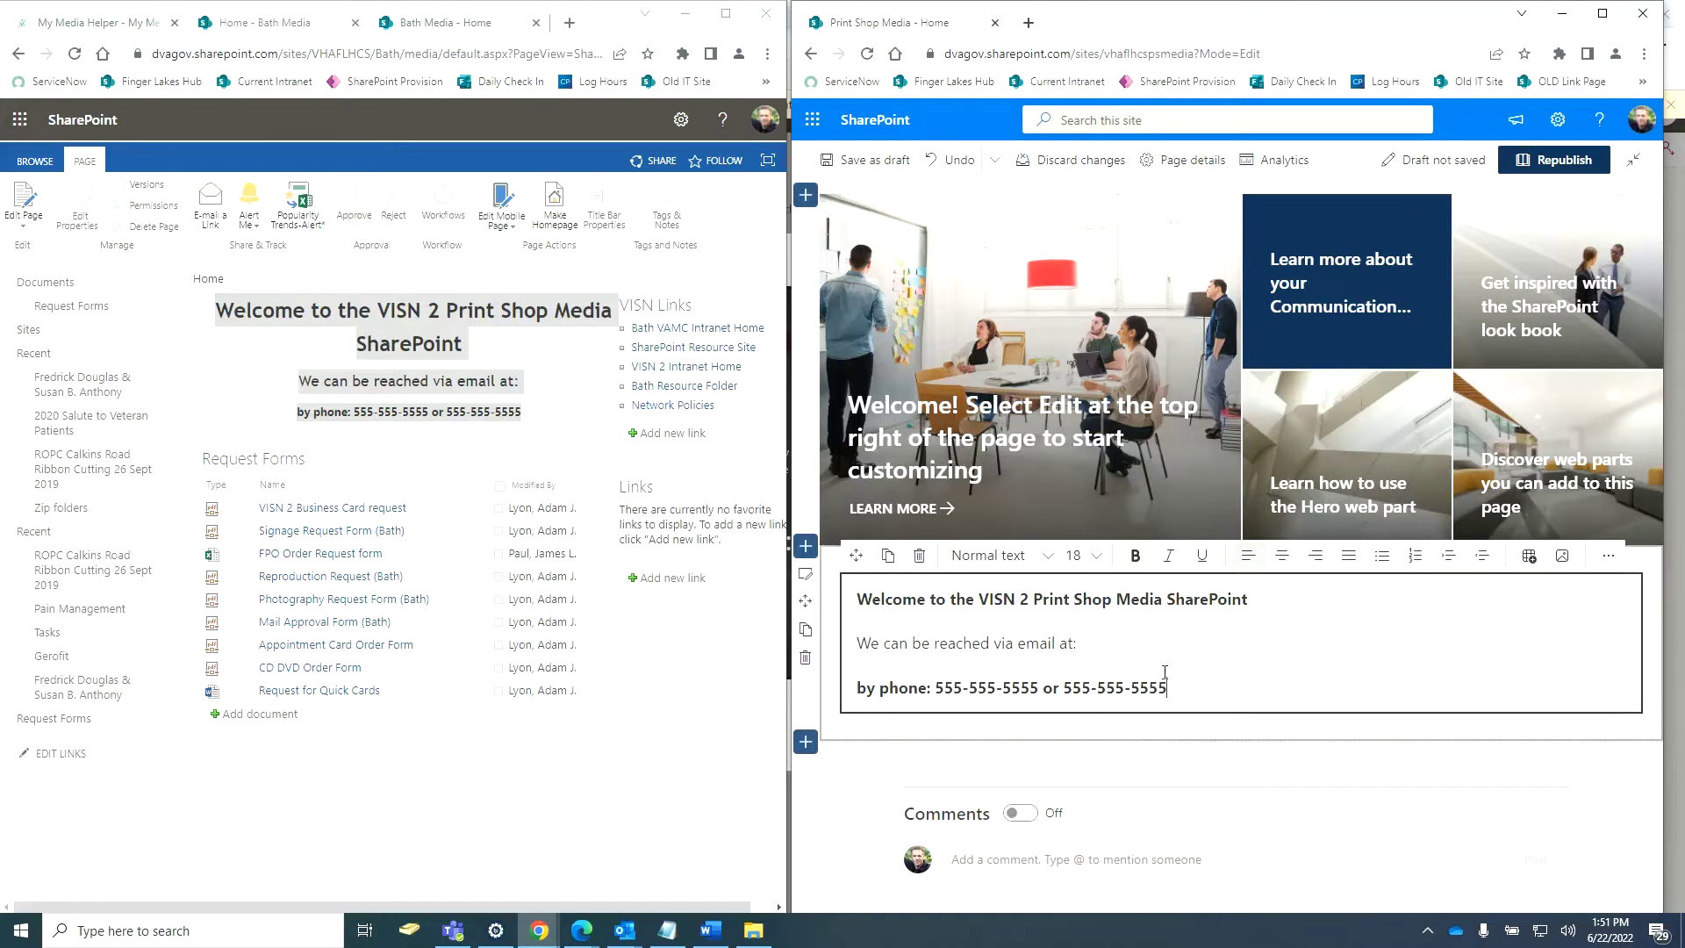
Center all the pasted welcome text and select the heading line.
{"action": "key", "text": "ctrl+a"}
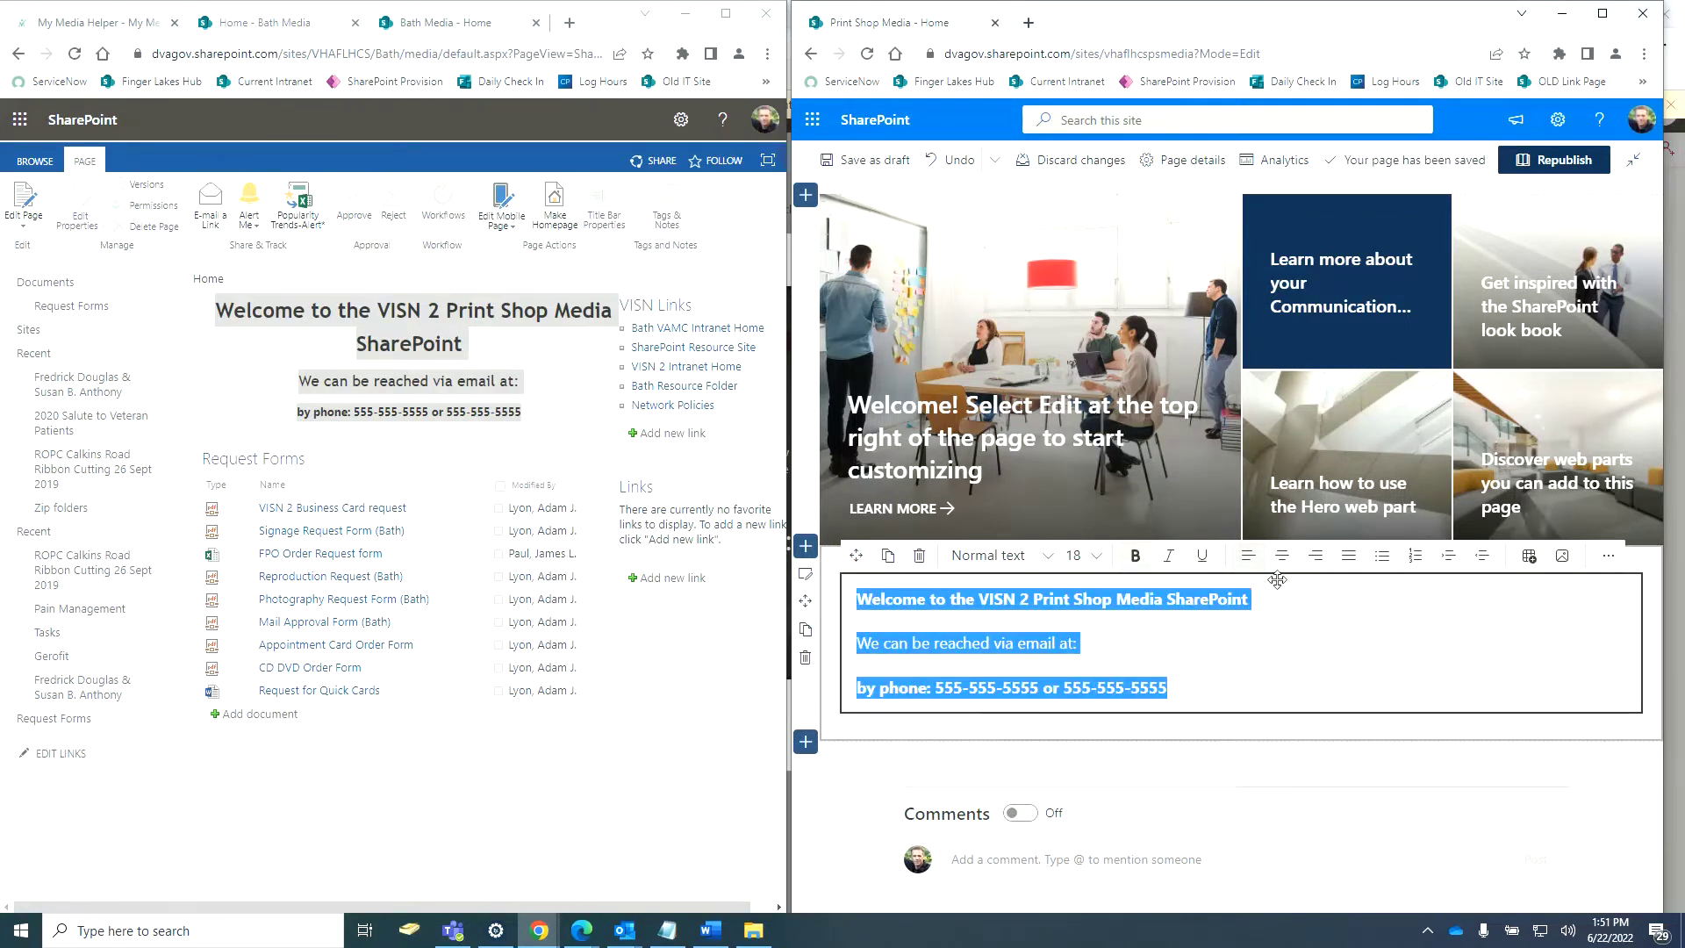
{"action": "left_click", "coordinate": [1282, 568]}
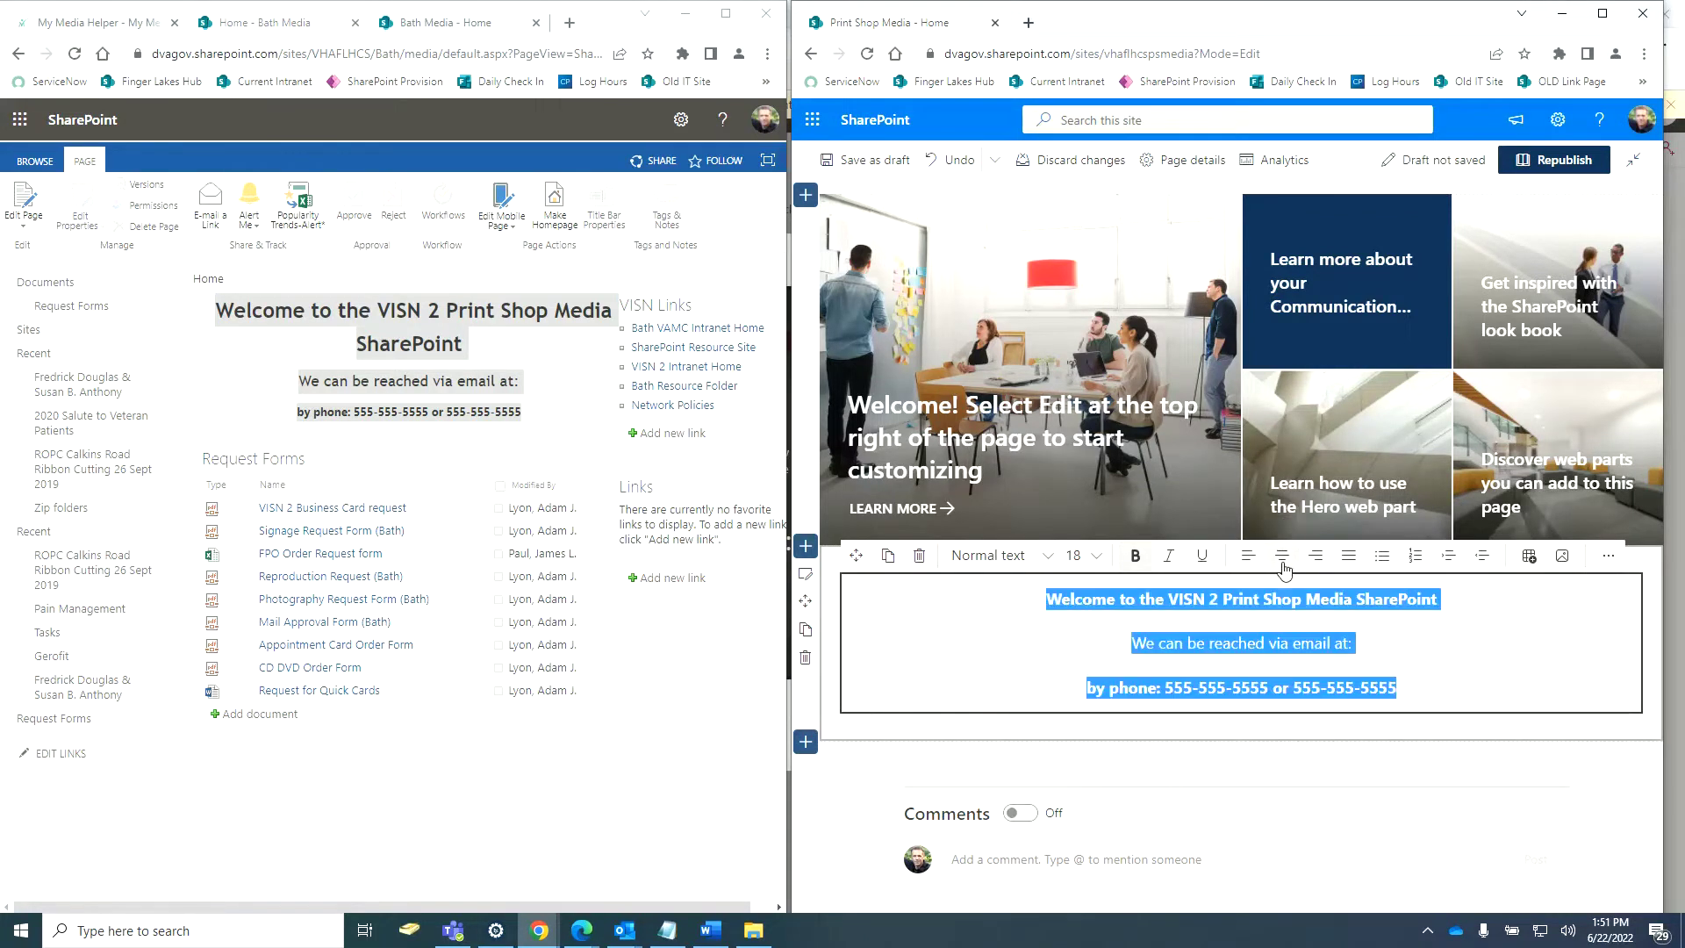
{"action": "left_click", "coordinate": [1497, 692]}
{"action": "left_click_drag", "start_coordinate": [1448, 689], "coordinate": [920, 579]}
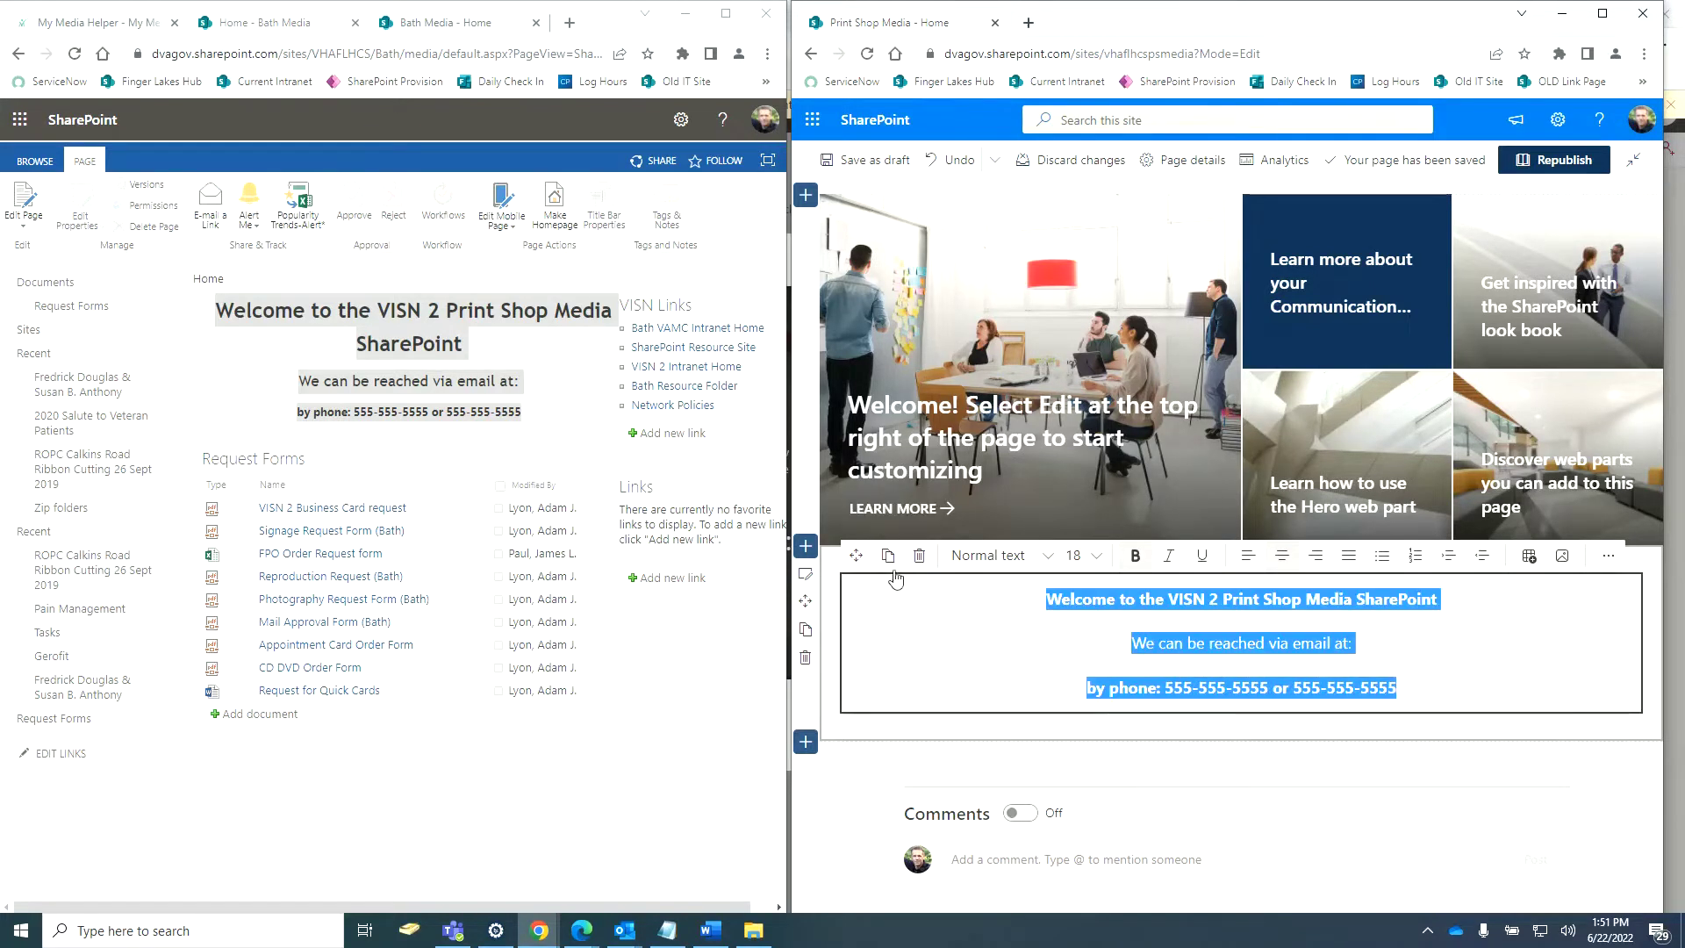
{"action": "left_click", "coordinate": [1474, 602]}
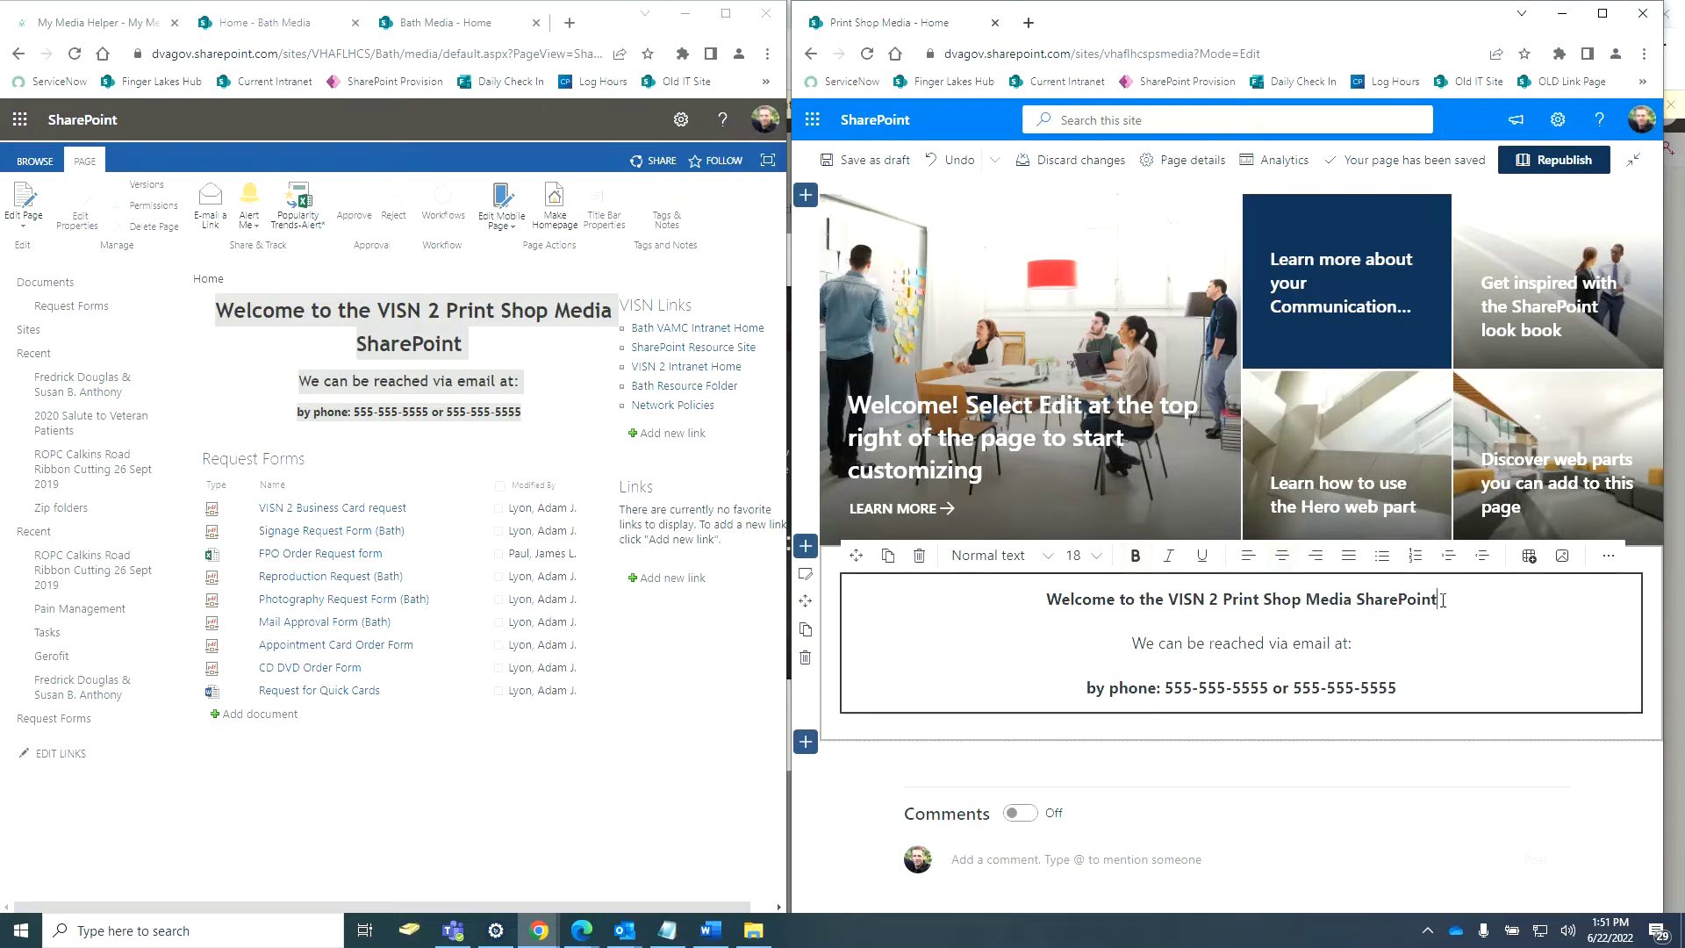
{"action": "left_click", "coordinate": [566, 387]}
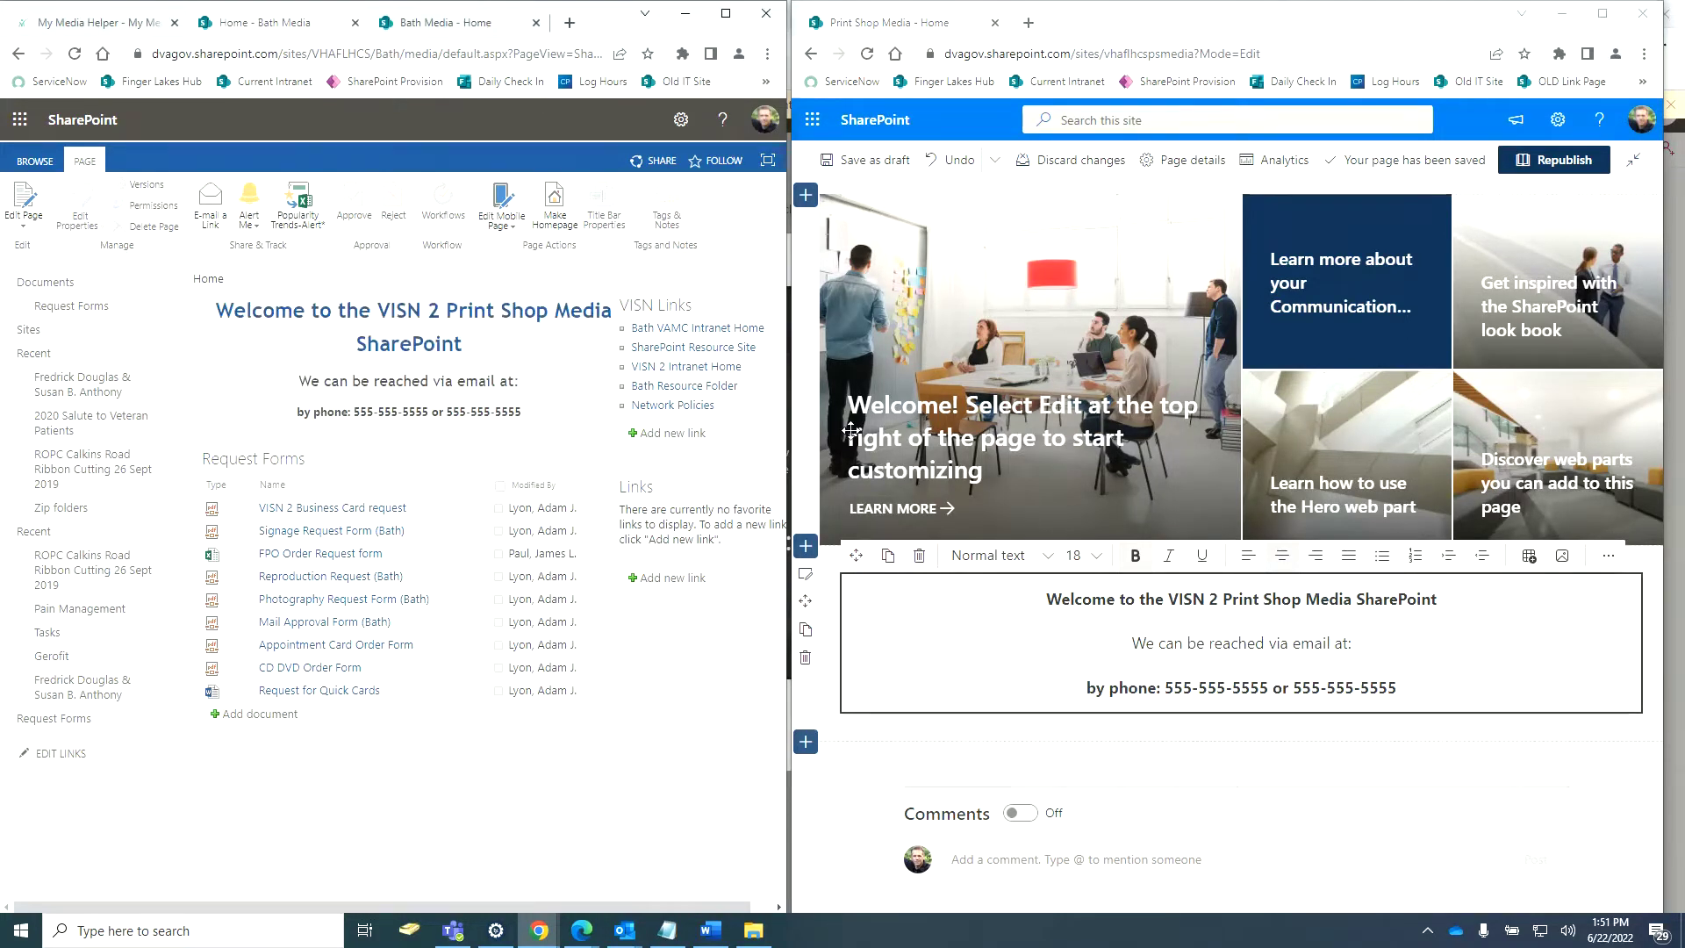
{"action": "left_click_drag", "start_coordinate": [1456, 615], "coordinate": [1044, 600]}
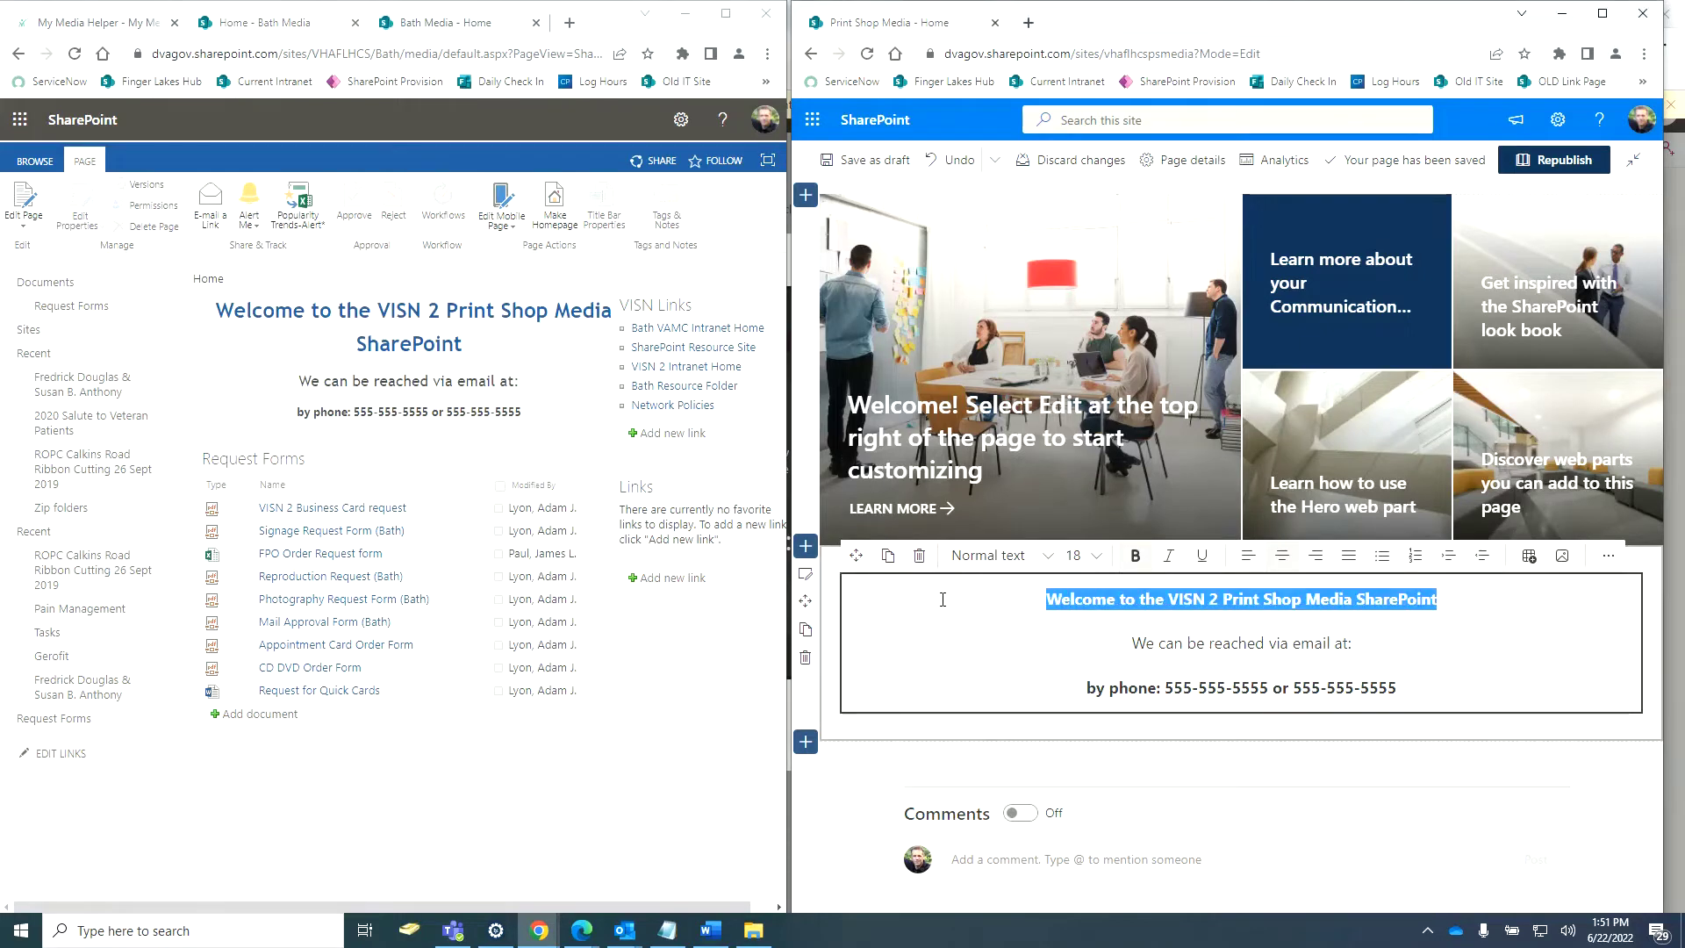
Make the welcome line a centered Heading 2.
{"action": "left_click", "coordinate": [1603, 16]}
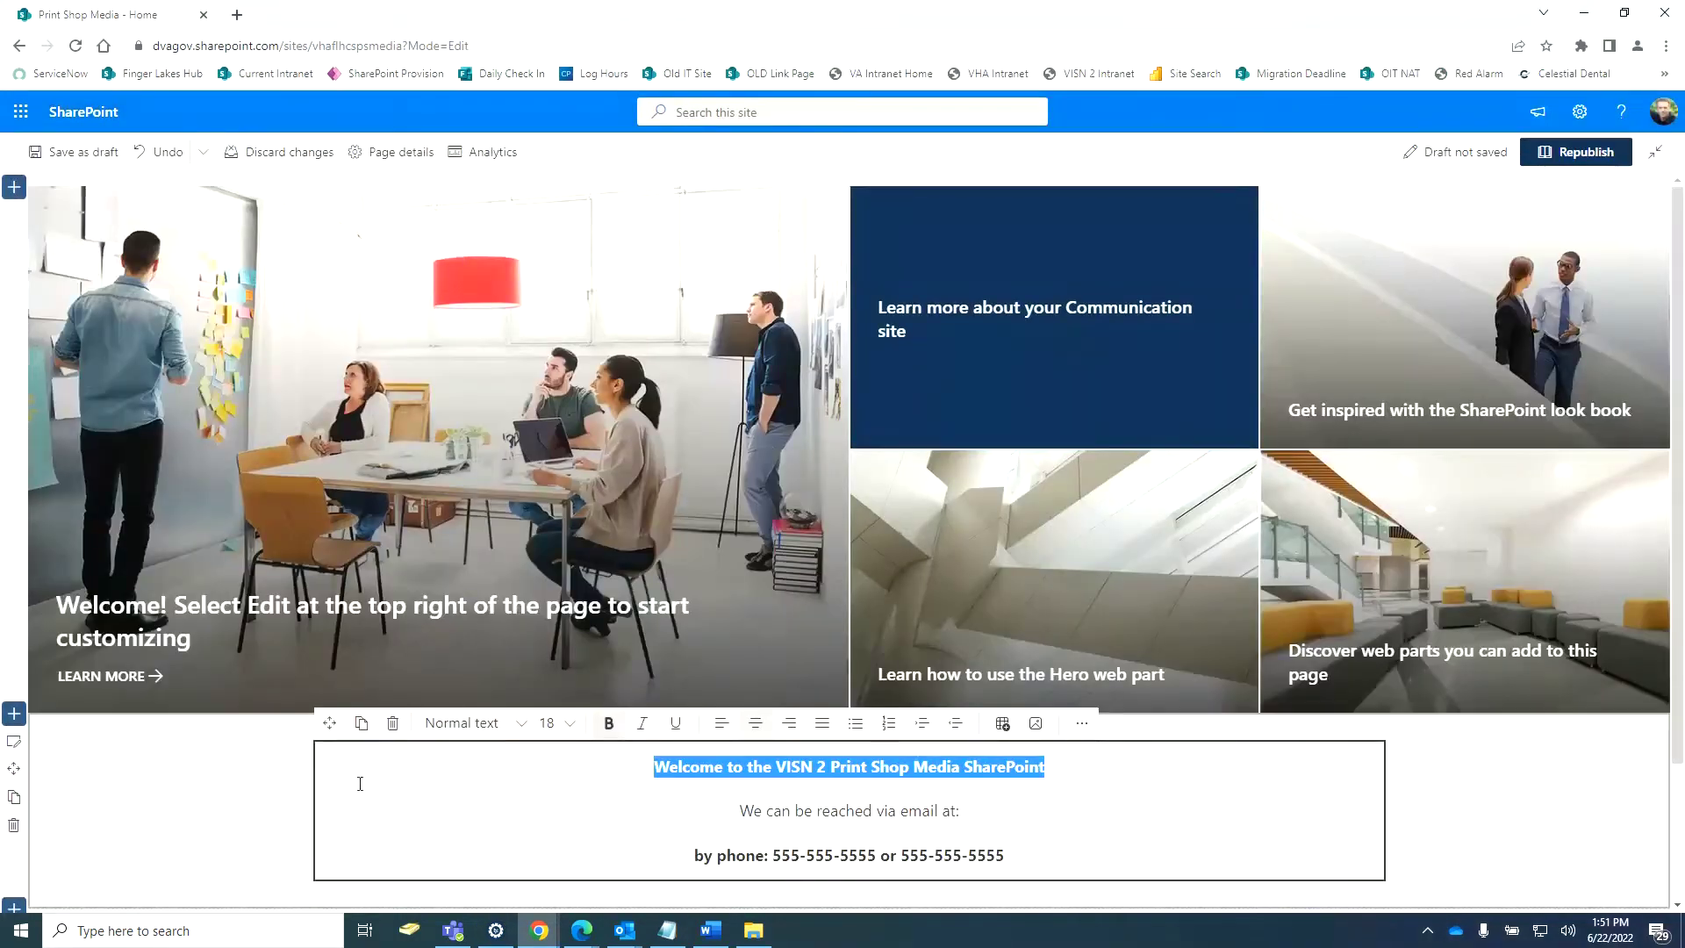
{"action": "scroll", "coordinate": [474, 623], "scroll_direction": "down", "scroll_amount": 2}
{"action": "left_click", "coordinate": [487, 611]}
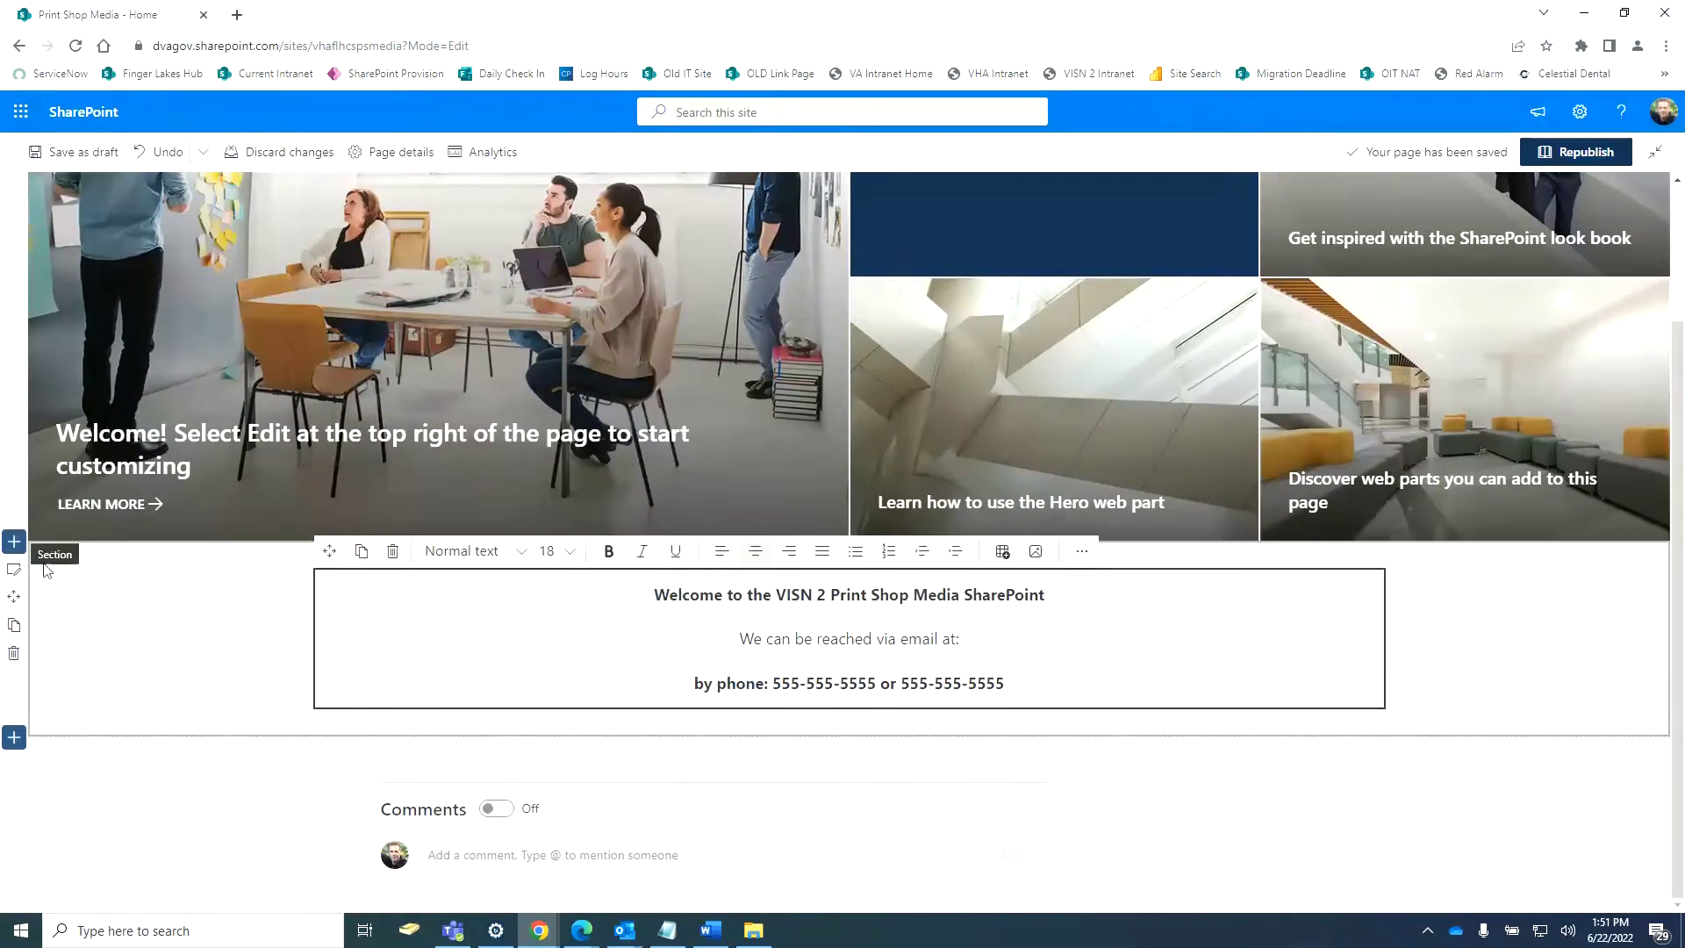
{"action": "left_click", "coordinate": [14, 569]}
{"action": "left_click", "coordinate": [420, 635]}
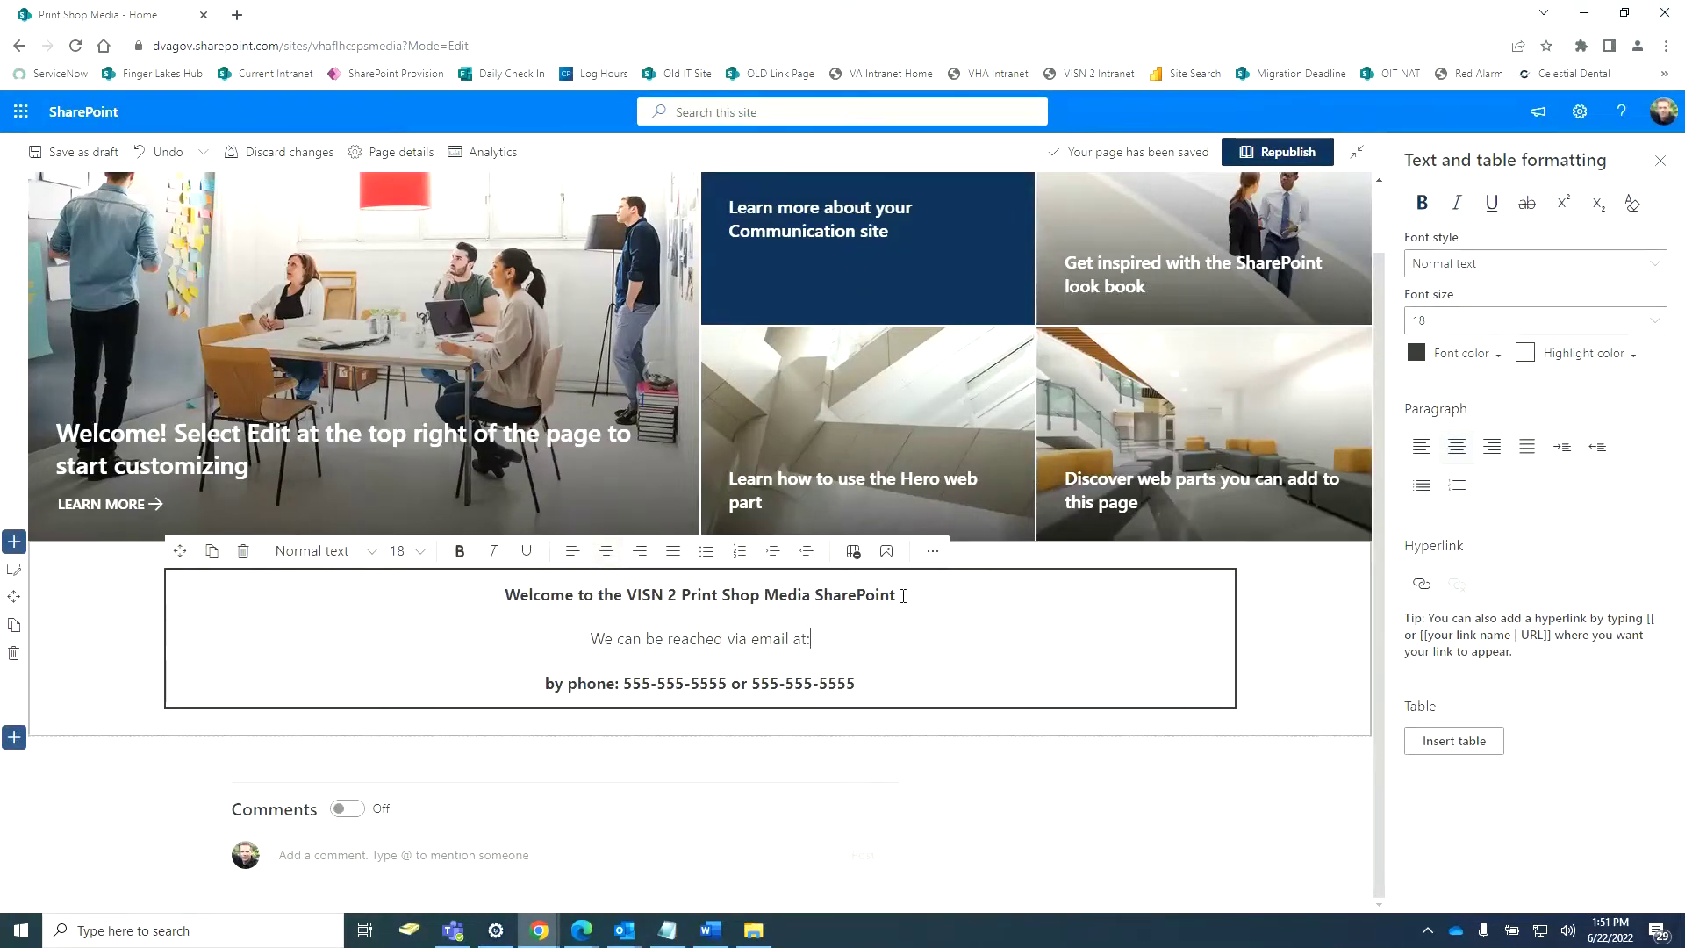
{"action": "left_click_drag", "start_coordinate": [903, 596], "coordinate": [533, 602]}
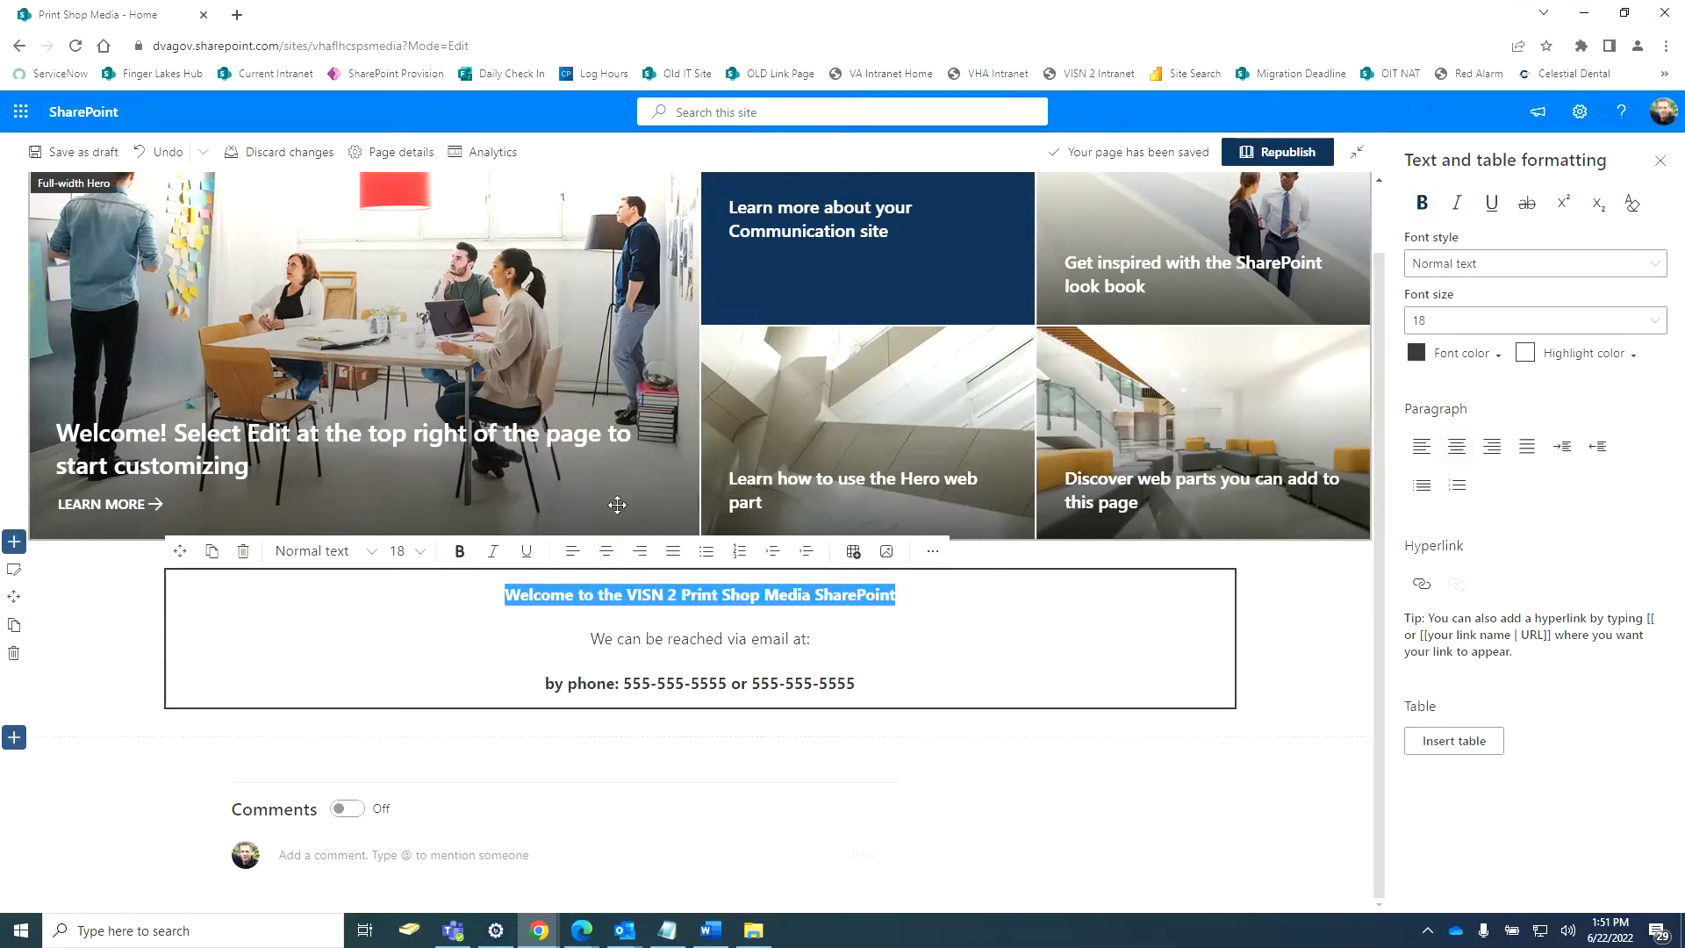
{"action": "left_click", "coordinate": [372, 552]}
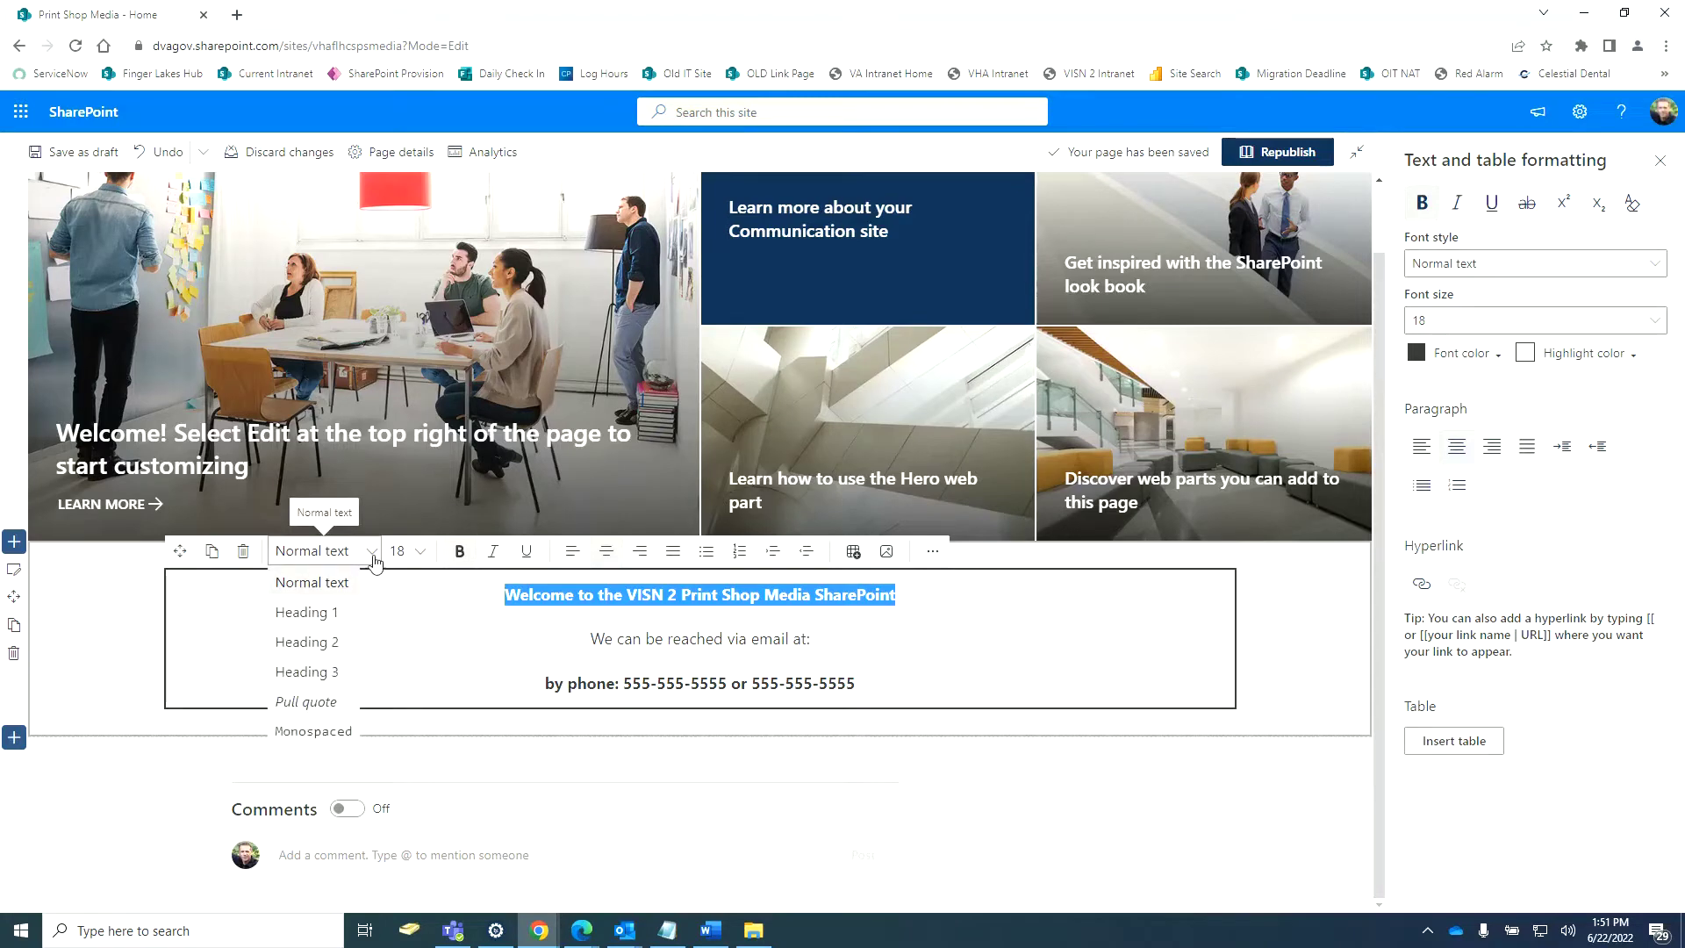
{"action": "left_click", "coordinate": [331, 642]}
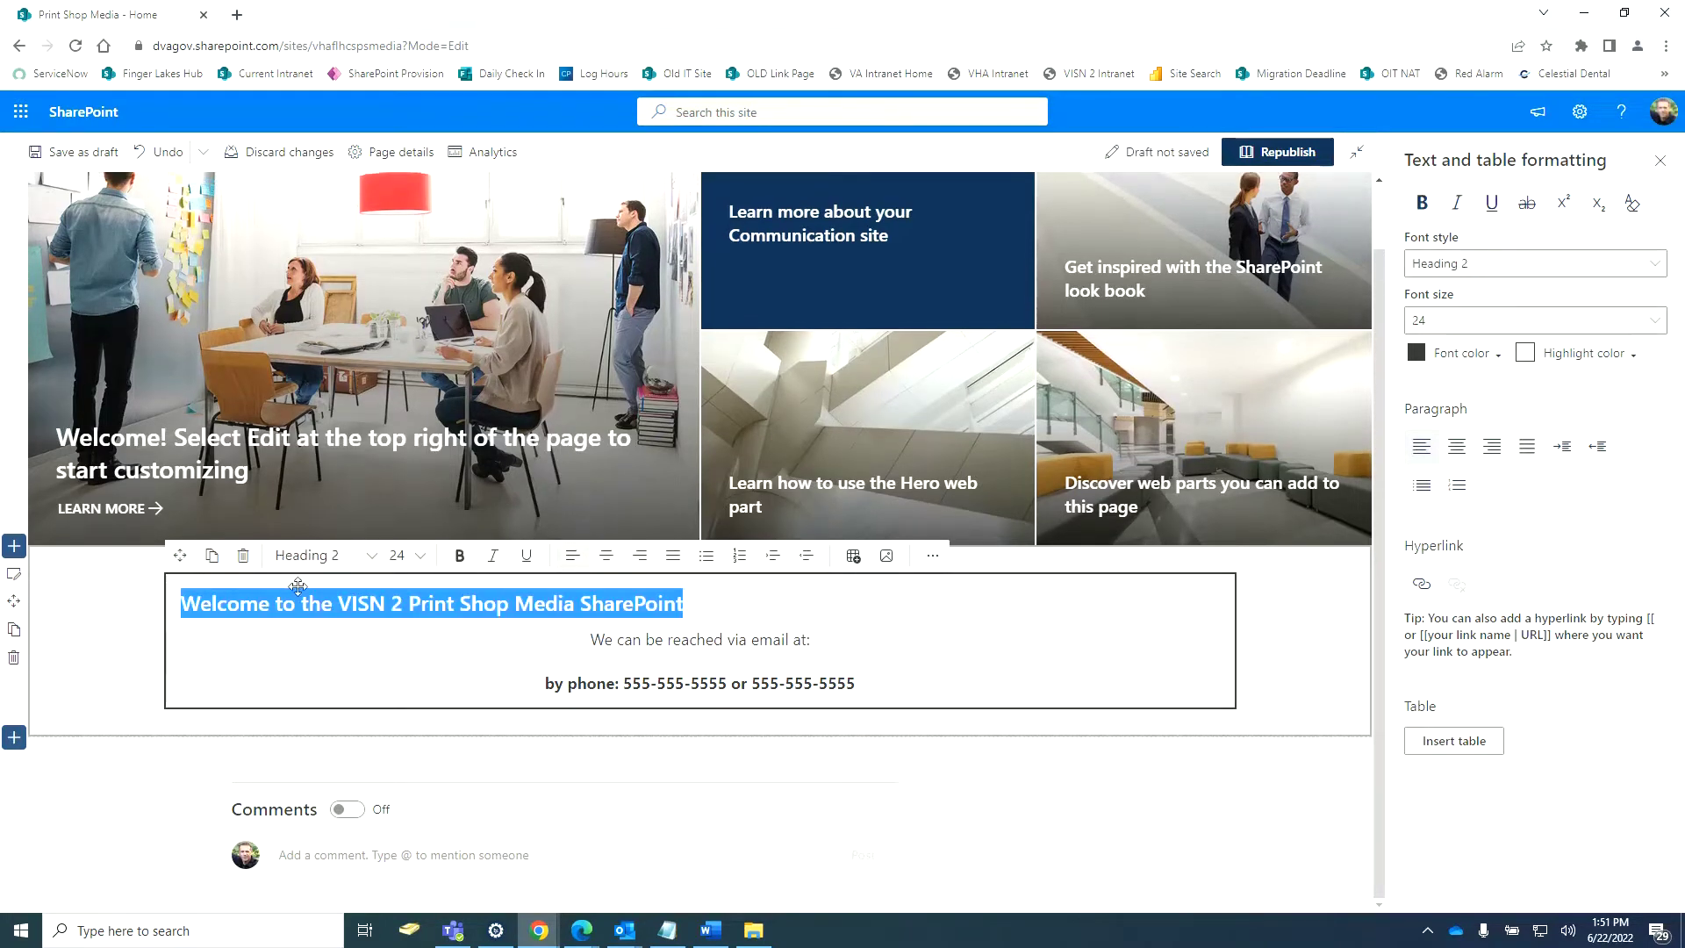
{"action": "left_click", "coordinate": [607, 569]}
{"action": "left_click", "coordinate": [1042, 663]}
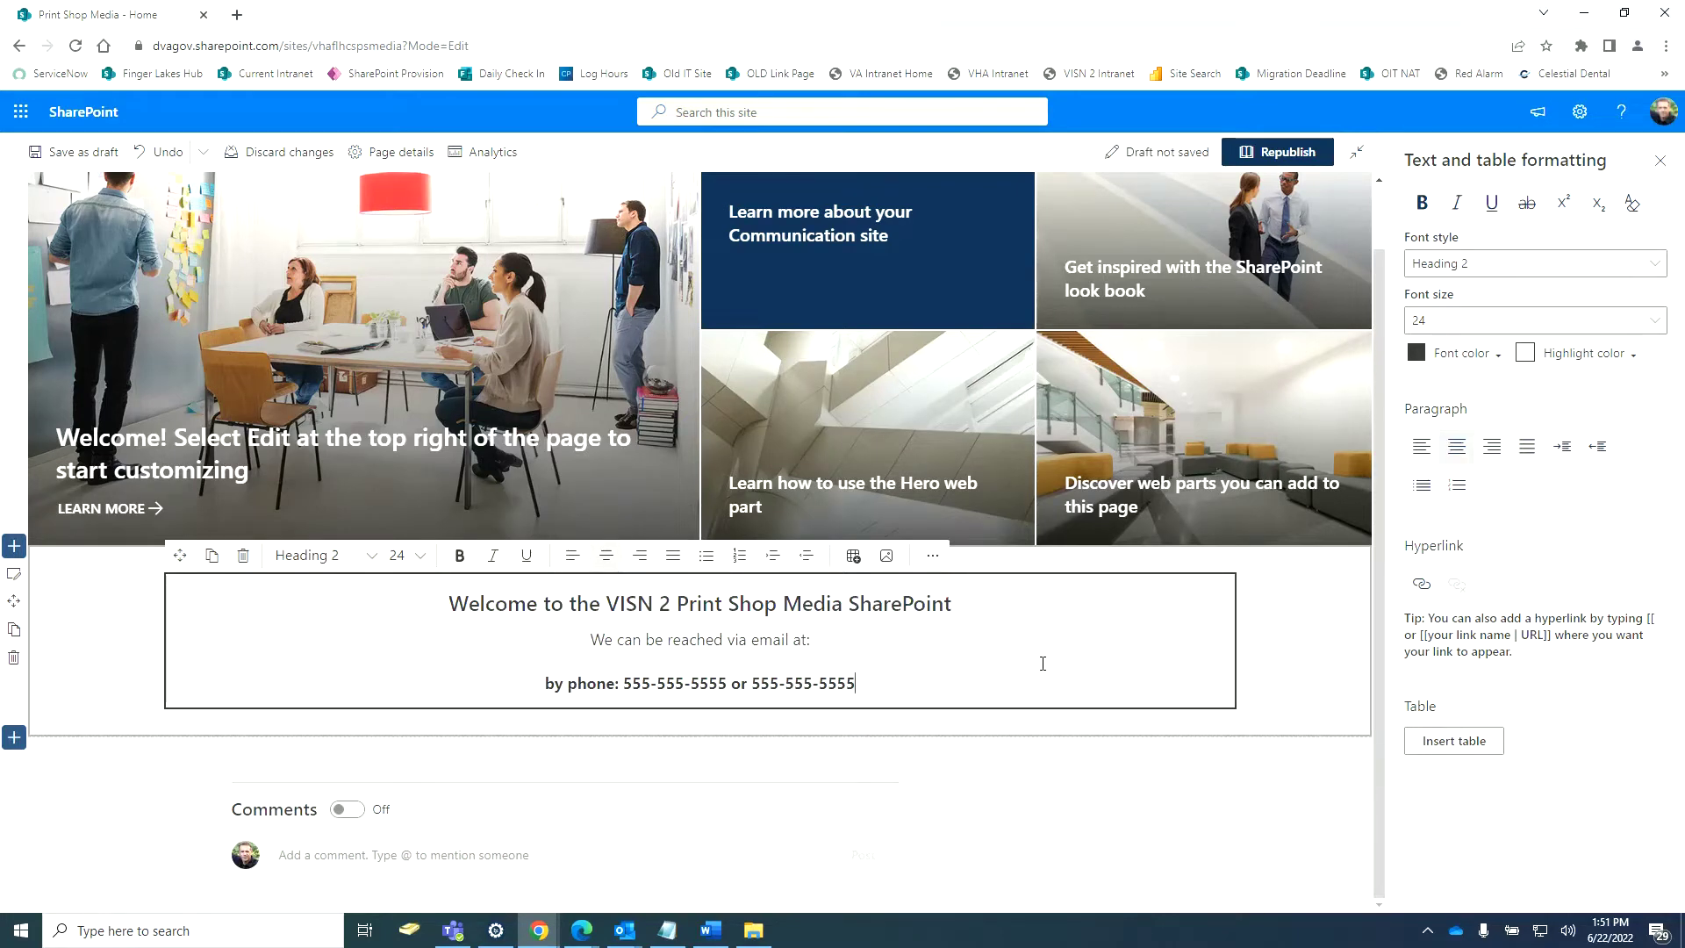
Color the welcome heading blue and make it bold.
{"action": "left_click_drag", "start_coordinate": [960, 600], "coordinate": [444, 606]}
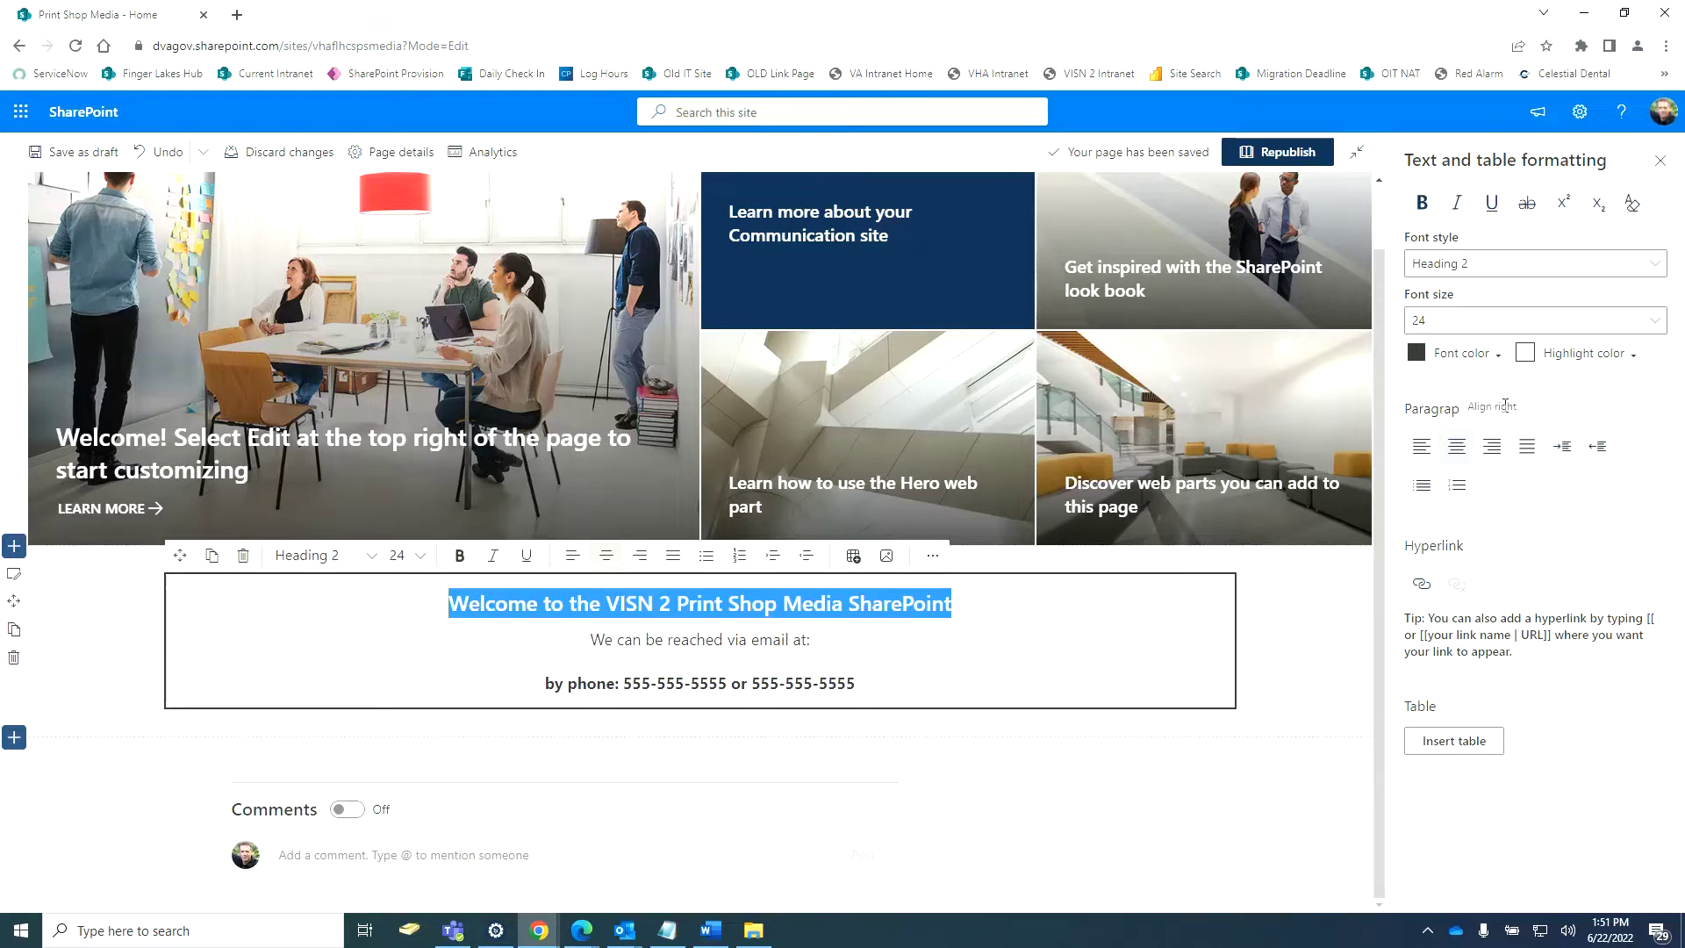
{"action": "left_click", "coordinate": [1497, 354]}
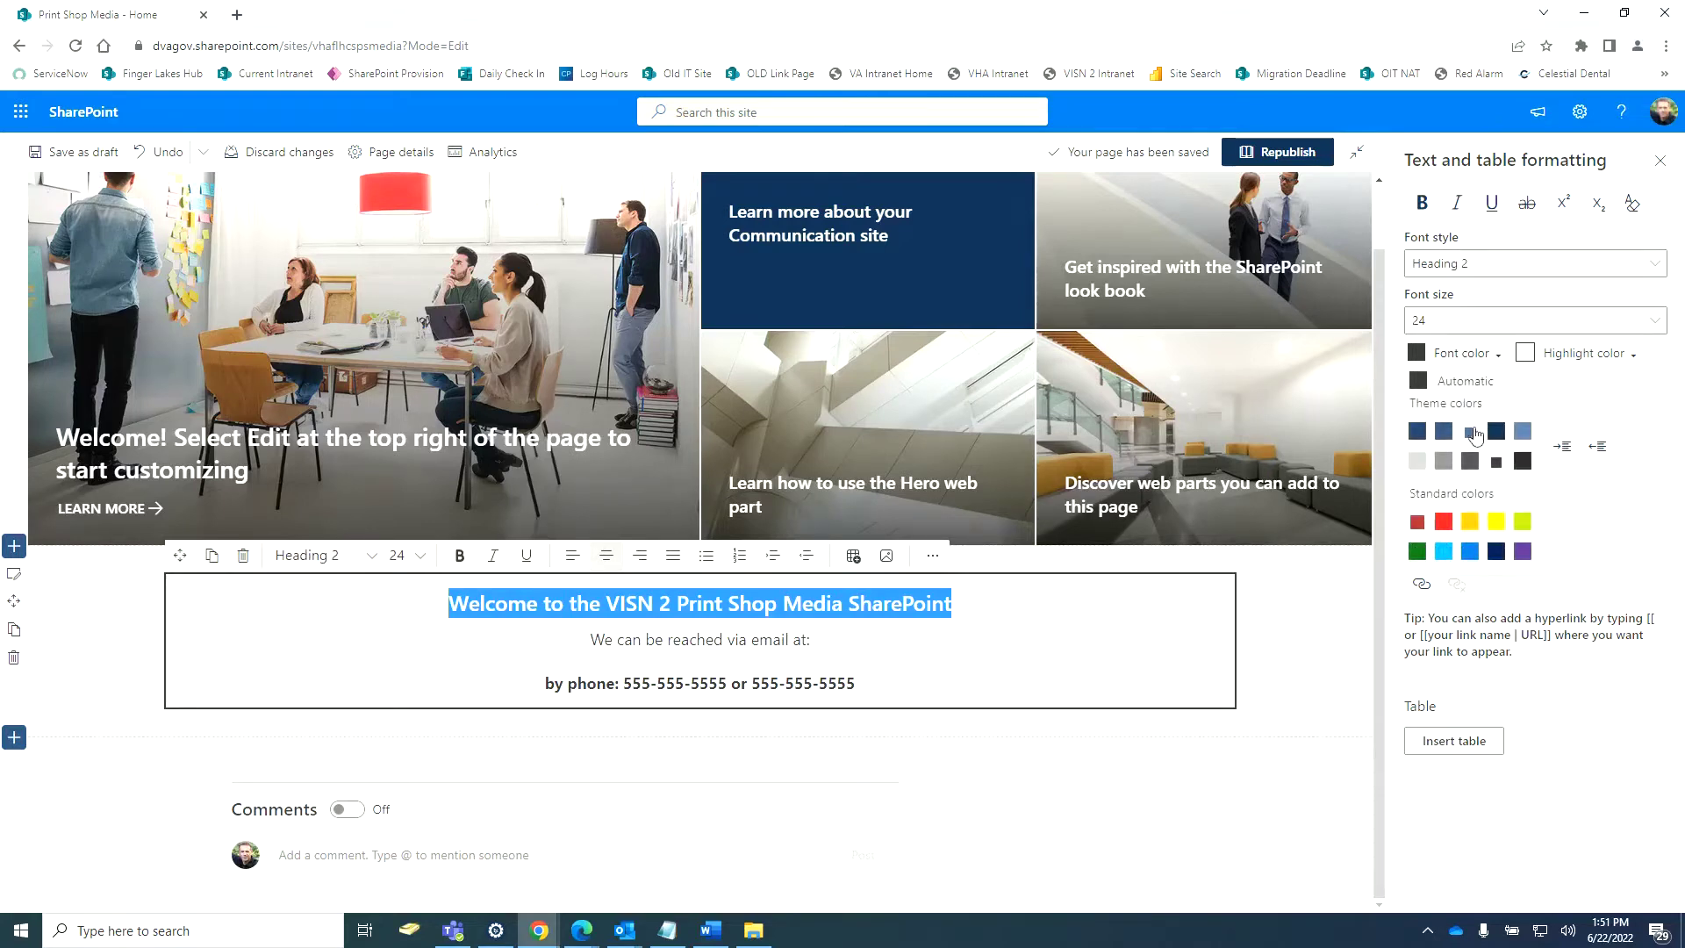
{"action": "left_click", "coordinate": [1444, 435]}
{"action": "left_click", "coordinate": [1613, 417]}
{"action": "left_click_drag", "start_coordinate": [951, 603], "coordinate": [446, 605]}
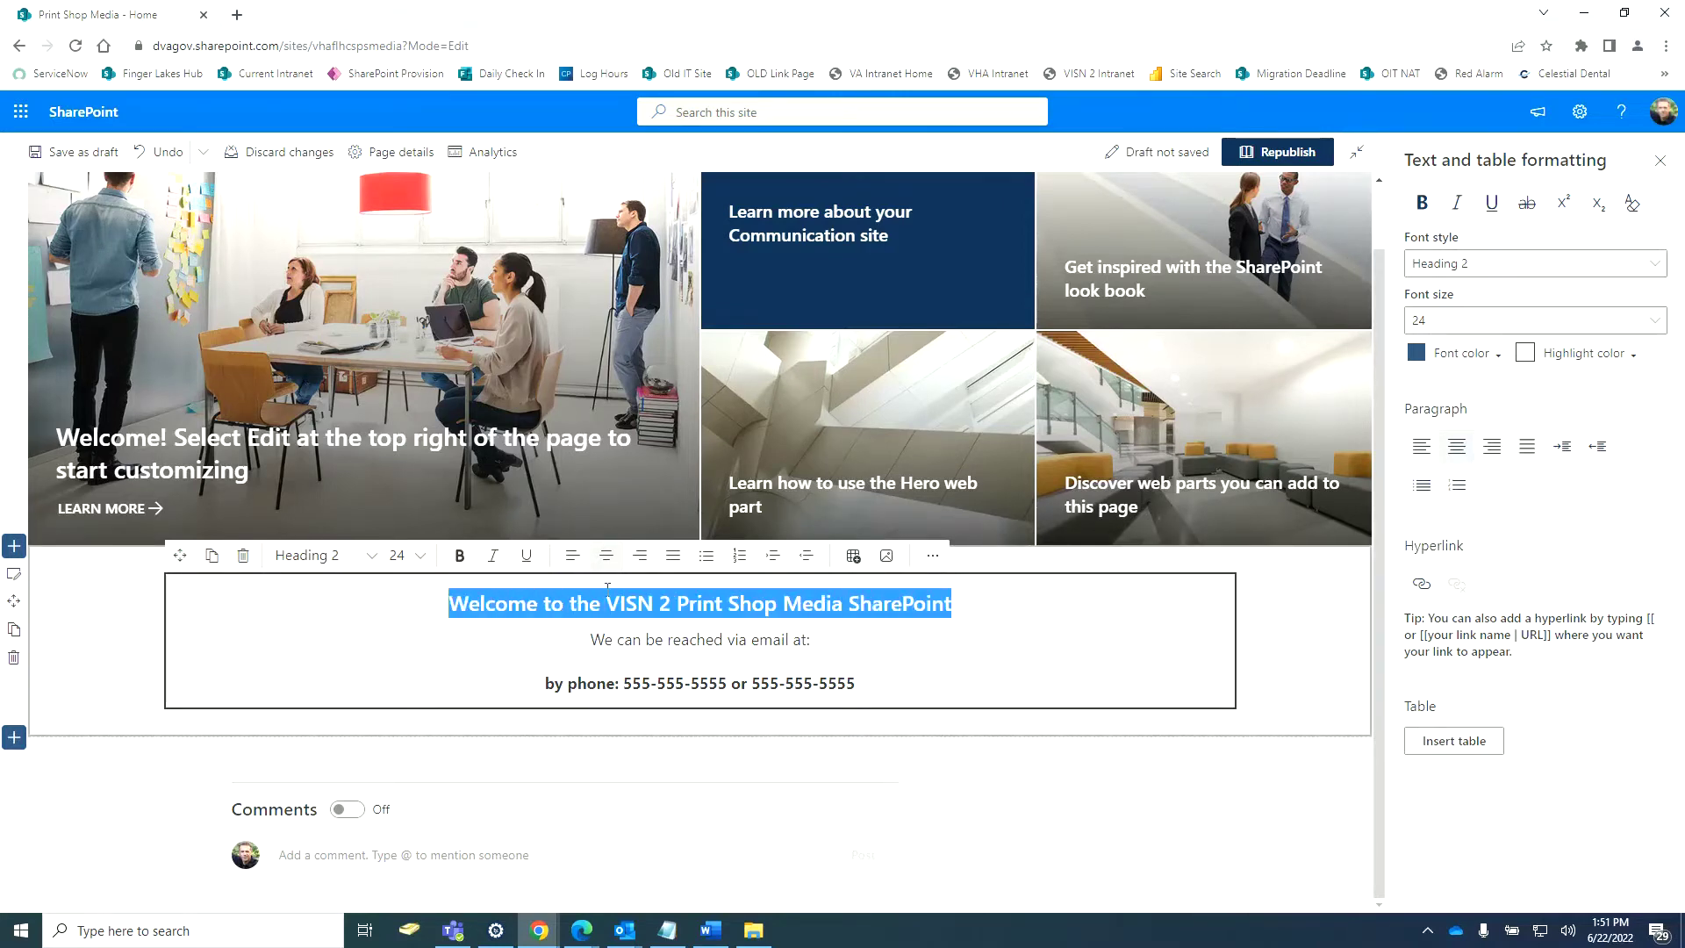
{"action": "left_click", "coordinate": [1425, 207]}
Type the contact's email address after 'email at:' and copy it.
{"action": "left_click", "coordinate": [1022, 632]}
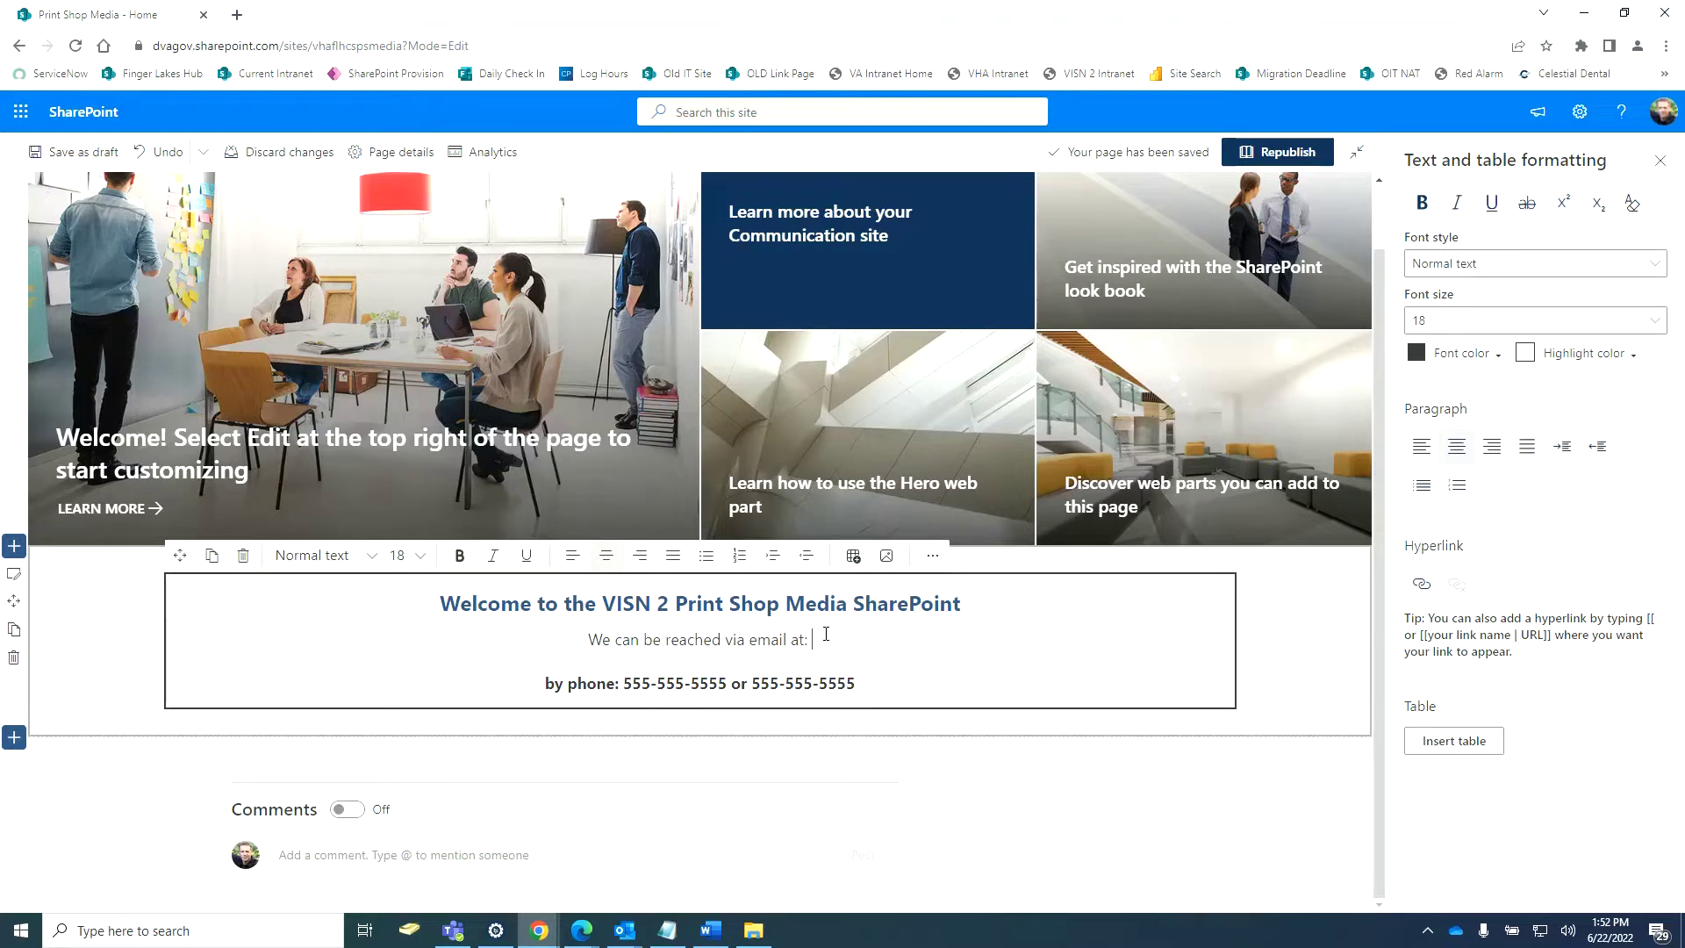
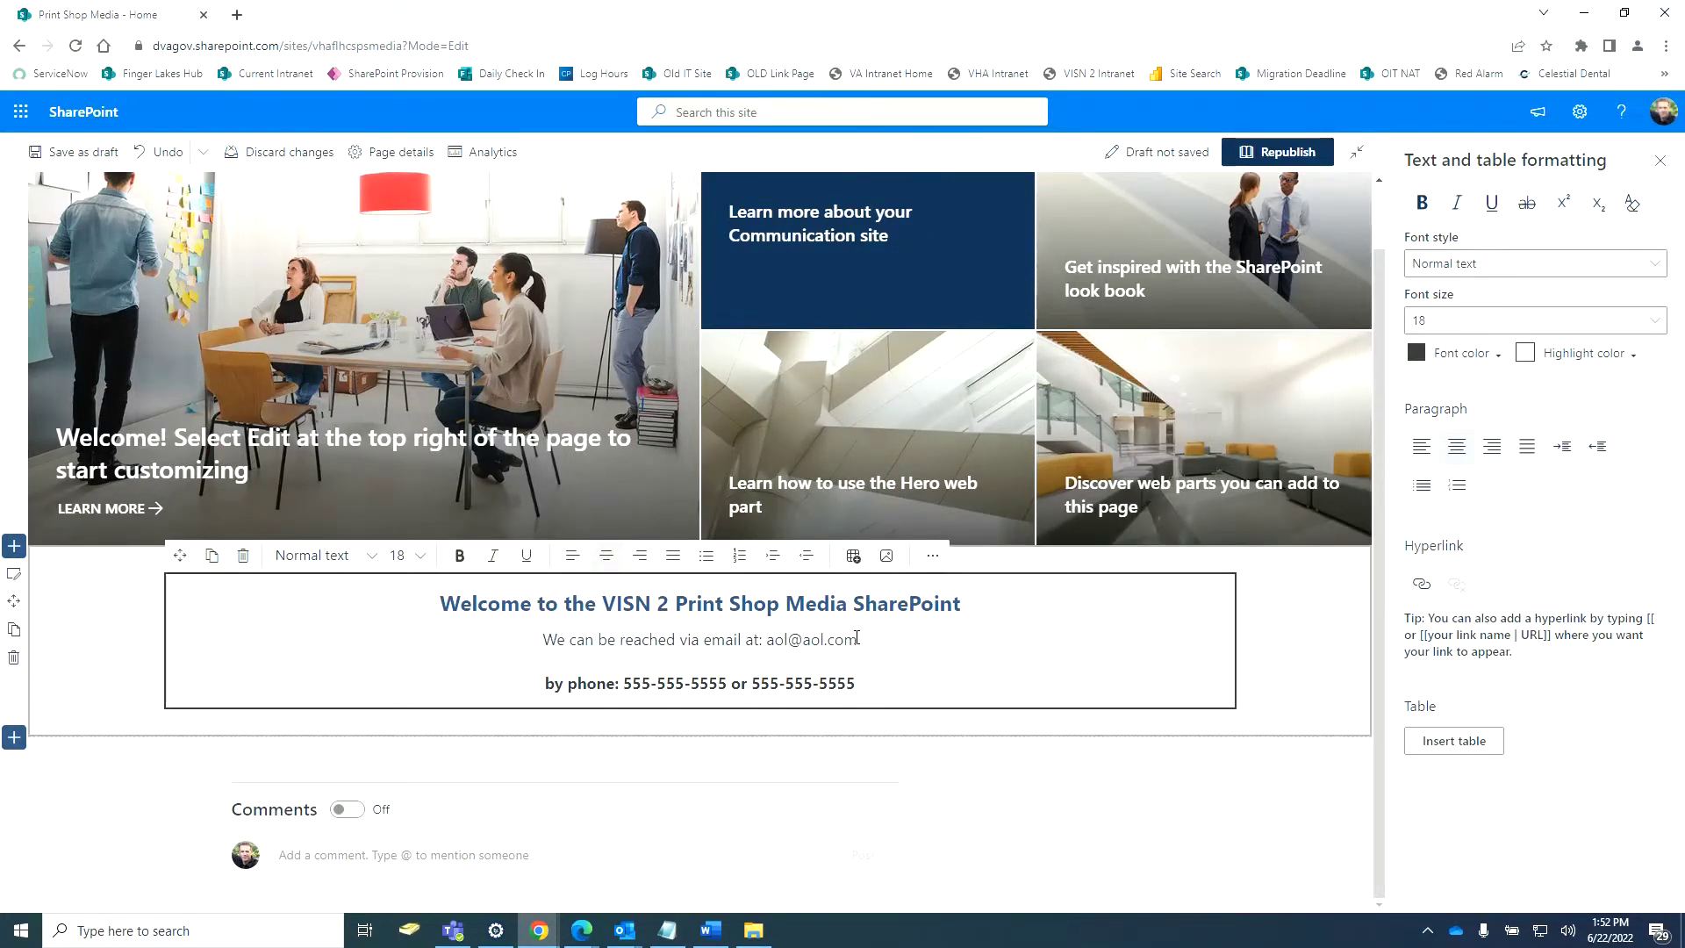
{"action": "left_click_drag", "start_coordinate": [858, 640], "coordinate": [768, 640]}
{"action": "right_click", "coordinate": [788, 641]}
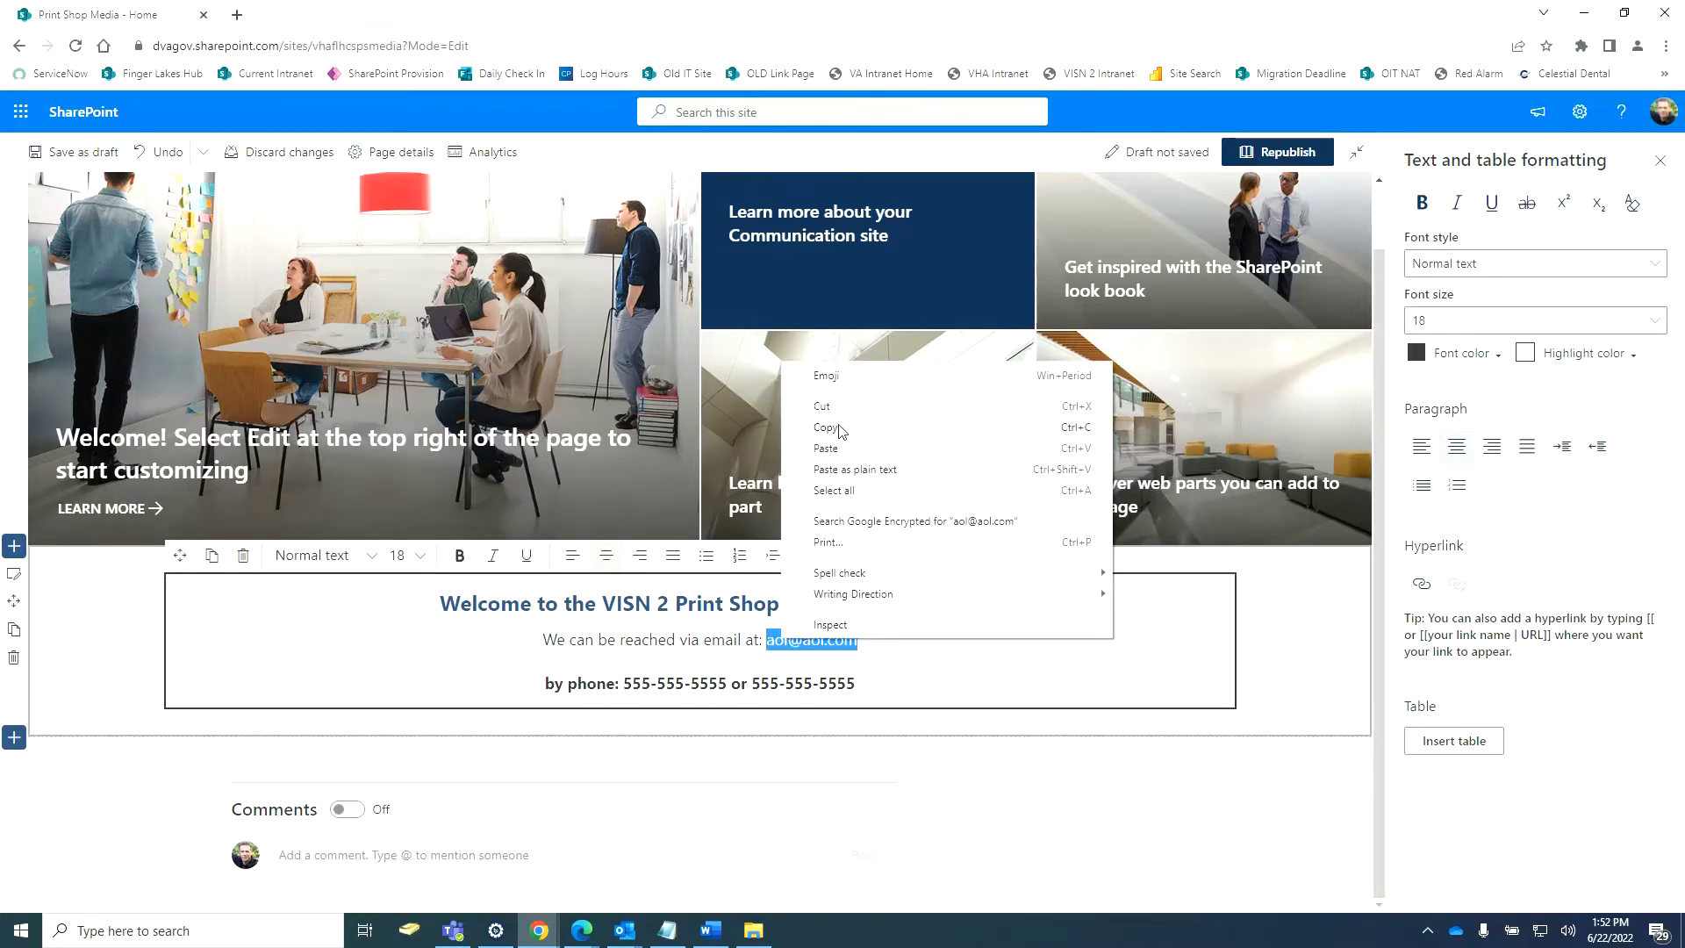
{"action": "left_click", "coordinate": [840, 468]}
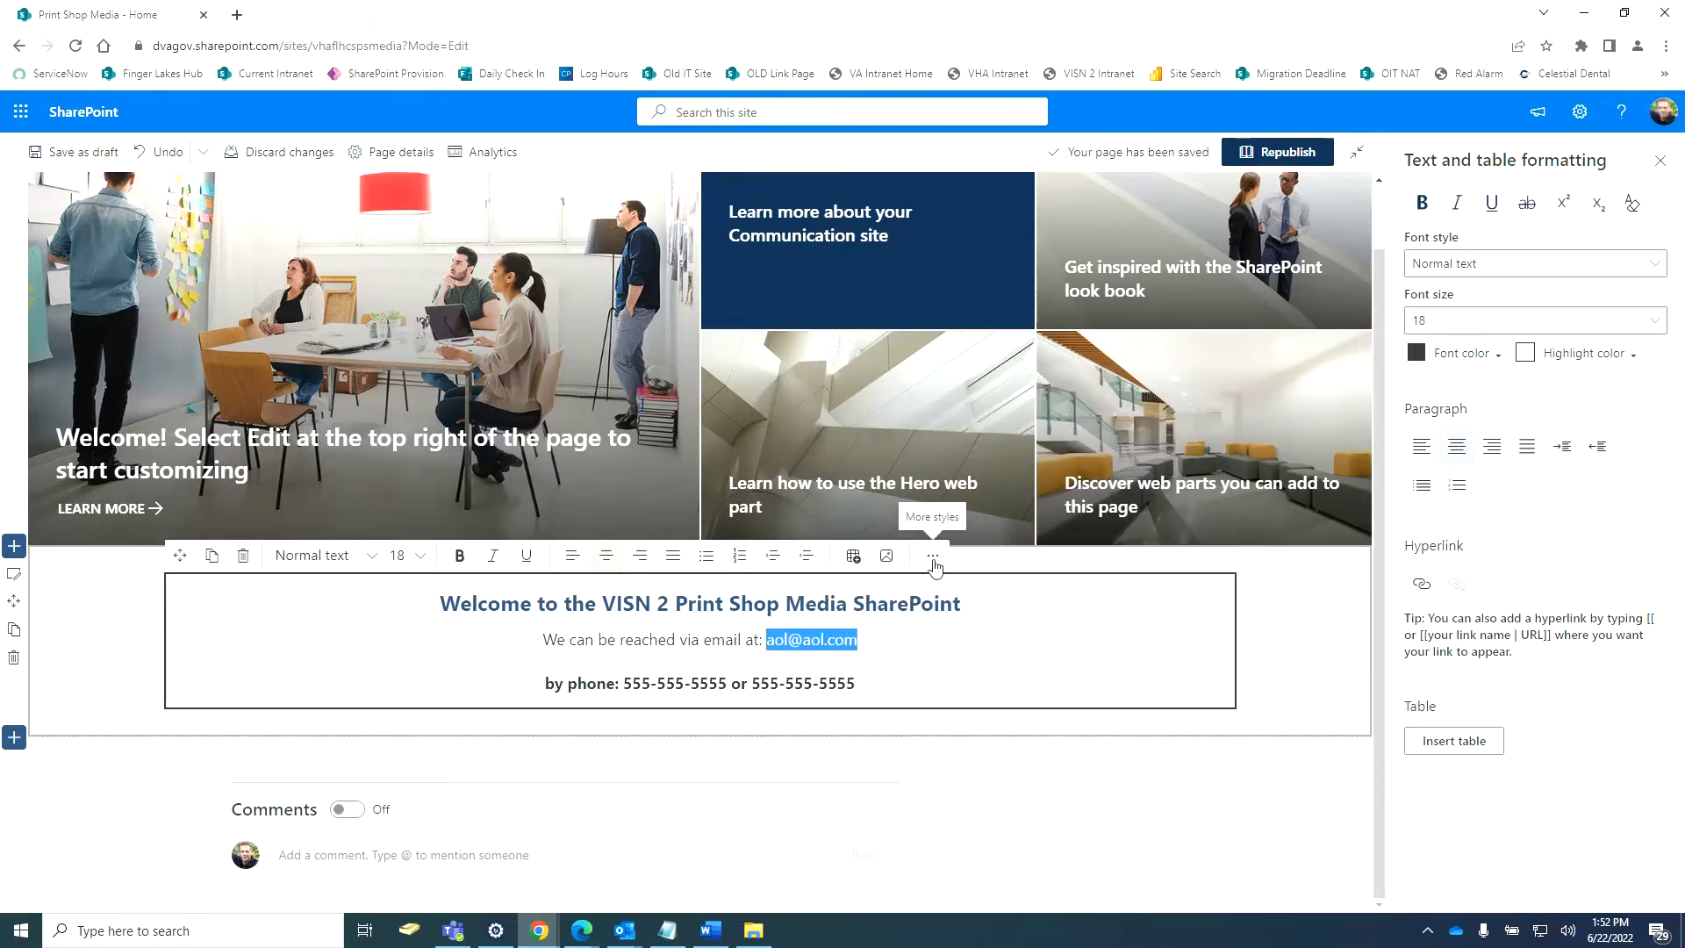
Hyperlink the email address as a mailto: link that opens in a new tab.
{"action": "left_click", "coordinate": [913, 678]}
{"action": "left_click_drag", "start_coordinate": [858, 639], "coordinate": [764, 633]}
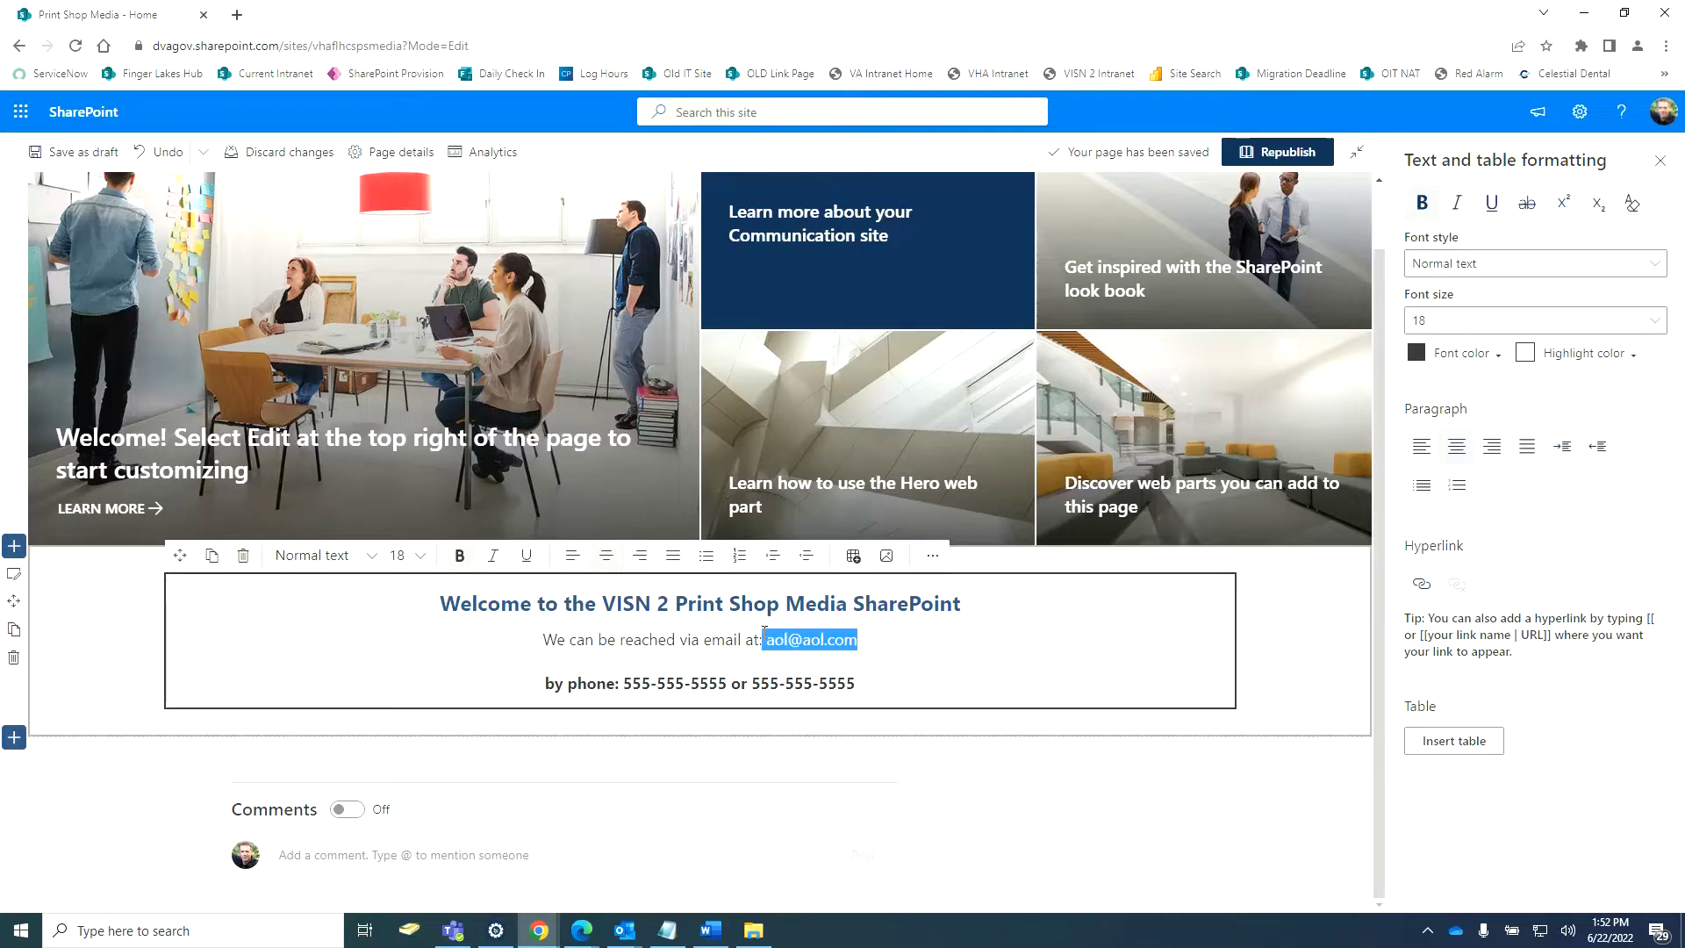
{"action": "left_click", "coordinate": [934, 559]}
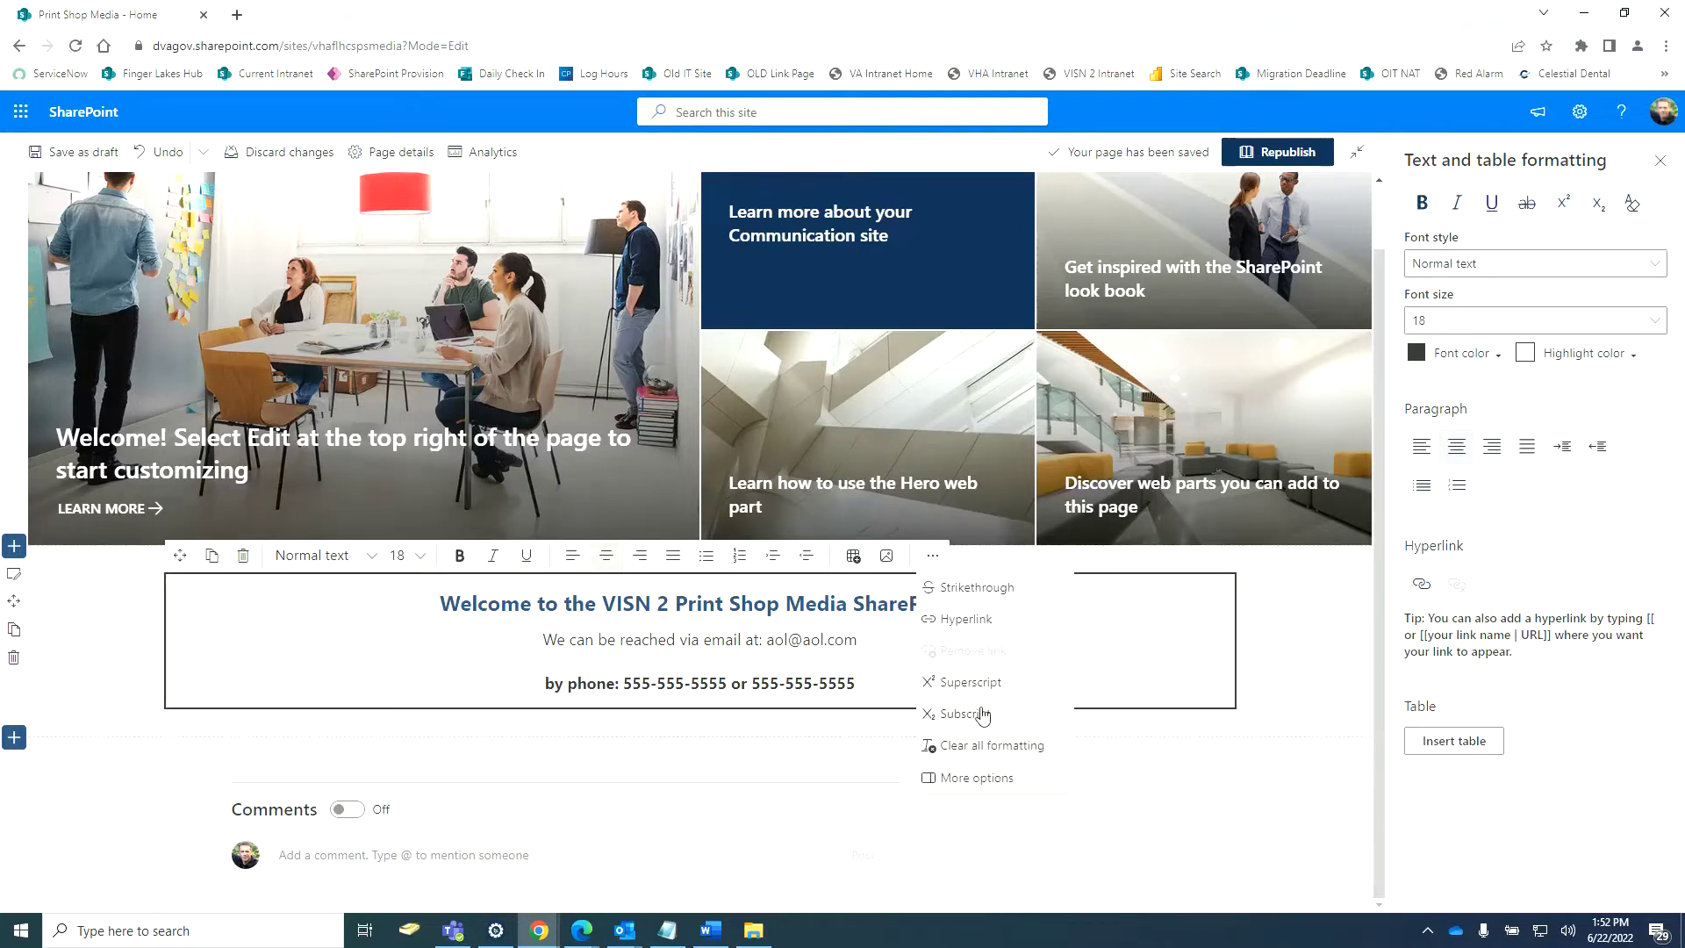
{"action": "left_click", "coordinate": [965, 619]}
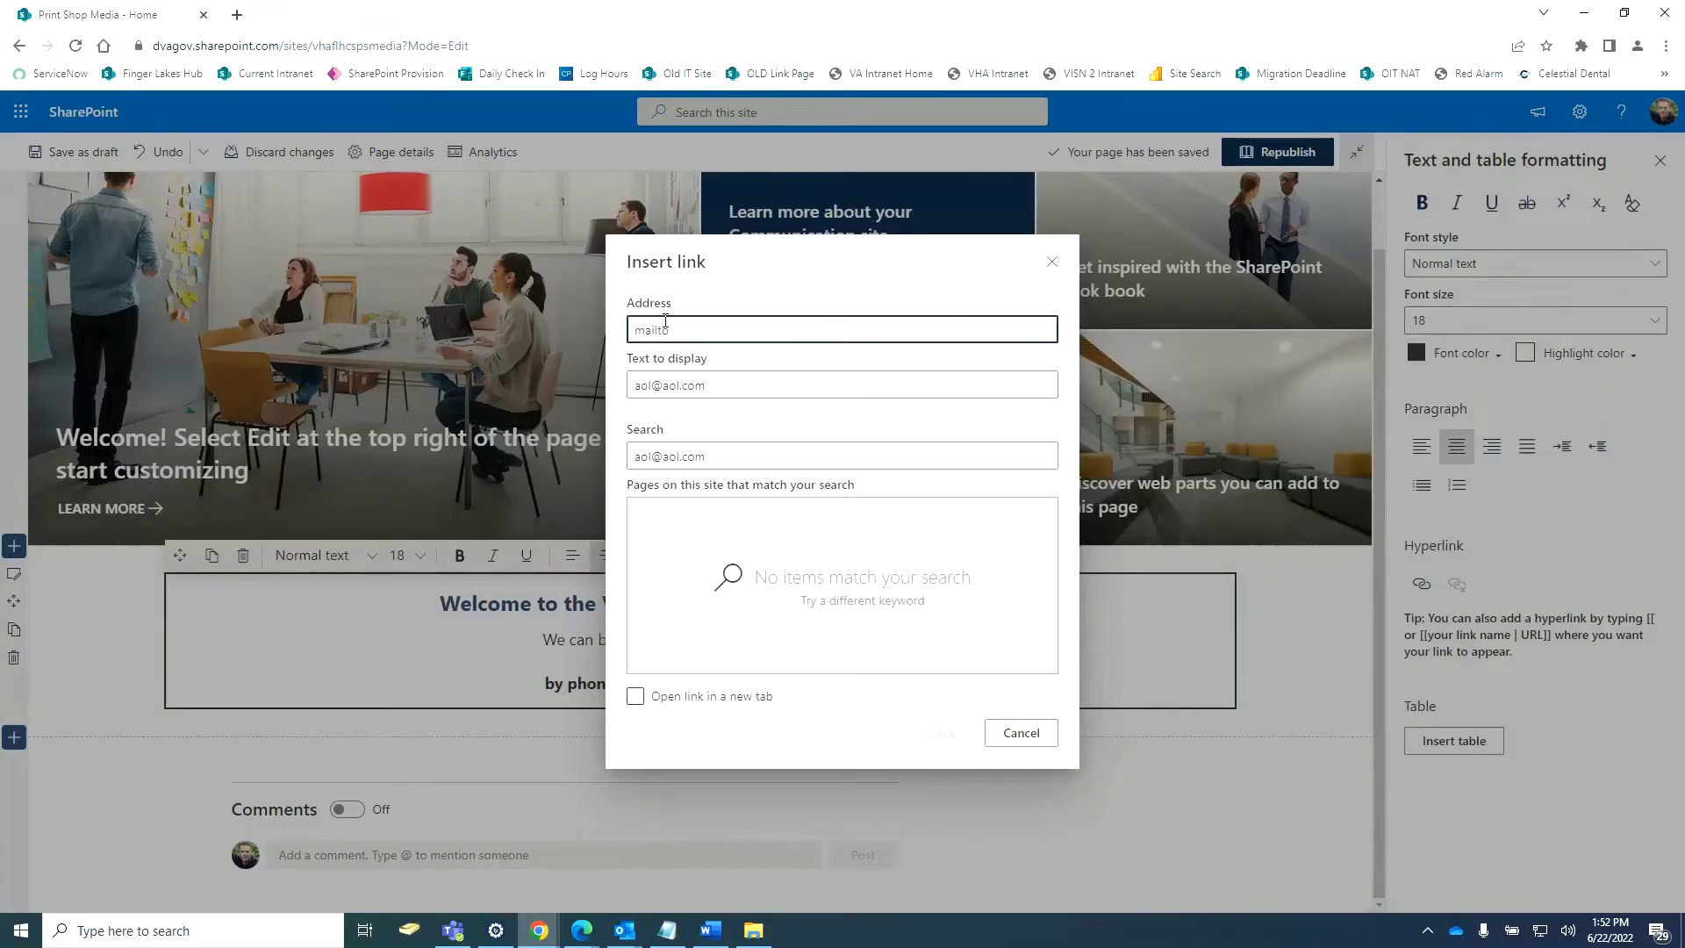
{"action": "type", "text": "mailto:"}
{"action": "key", "text": "ctrl+v"}
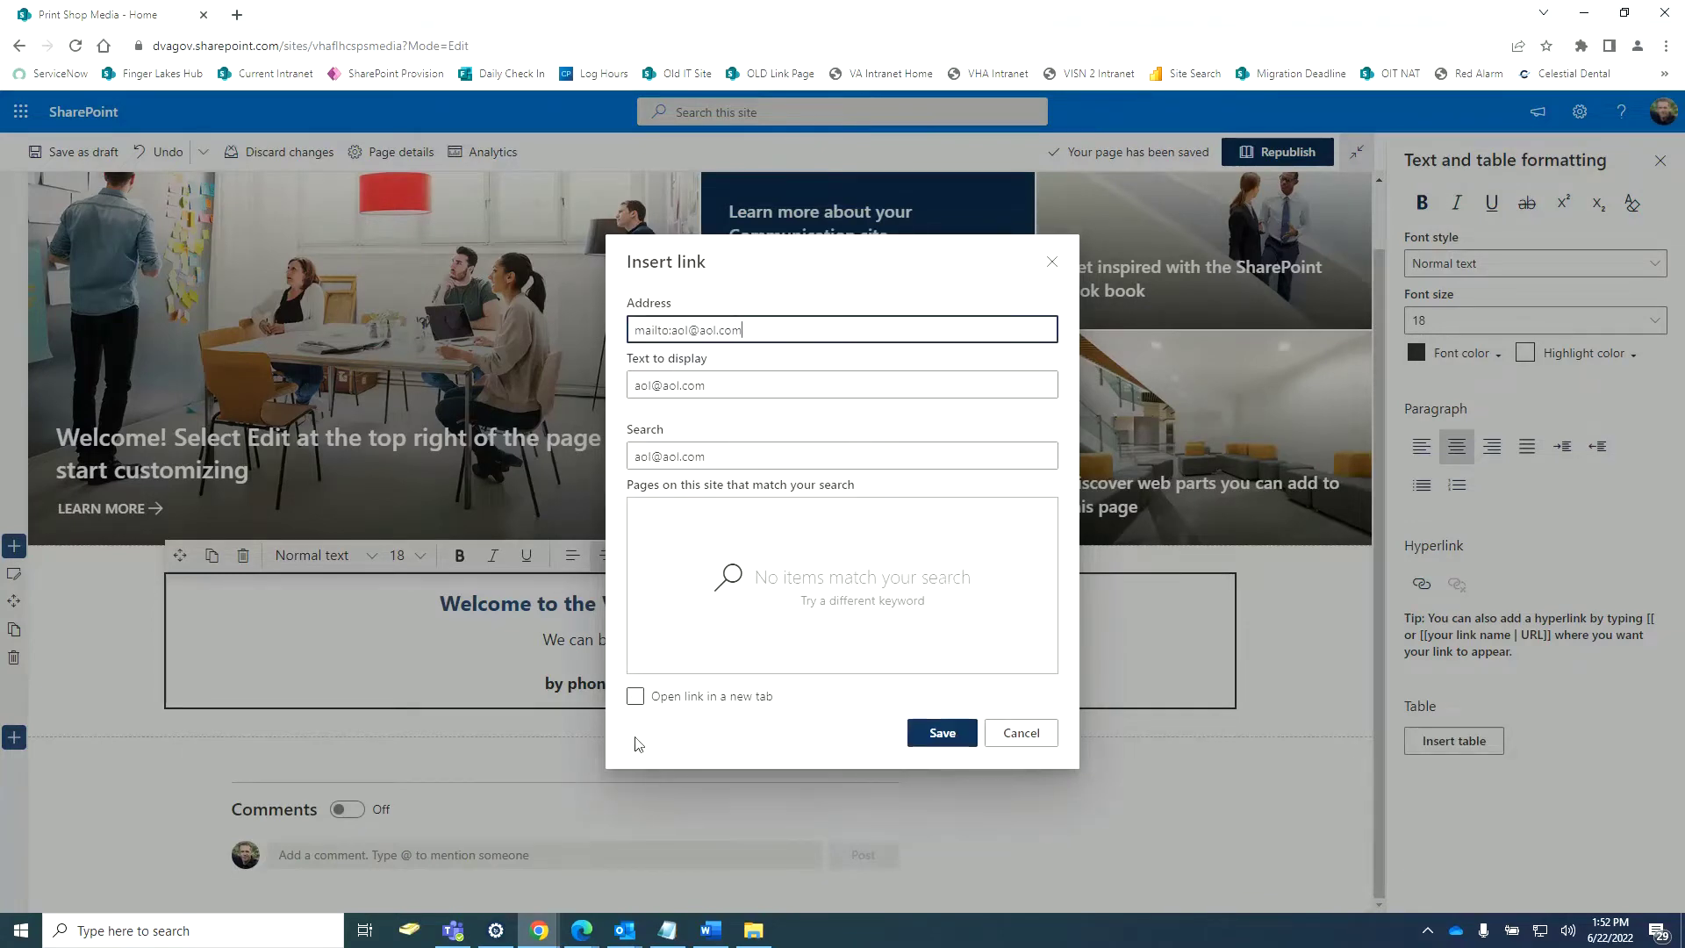
{"action": "left_click", "coordinate": [636, 697]}
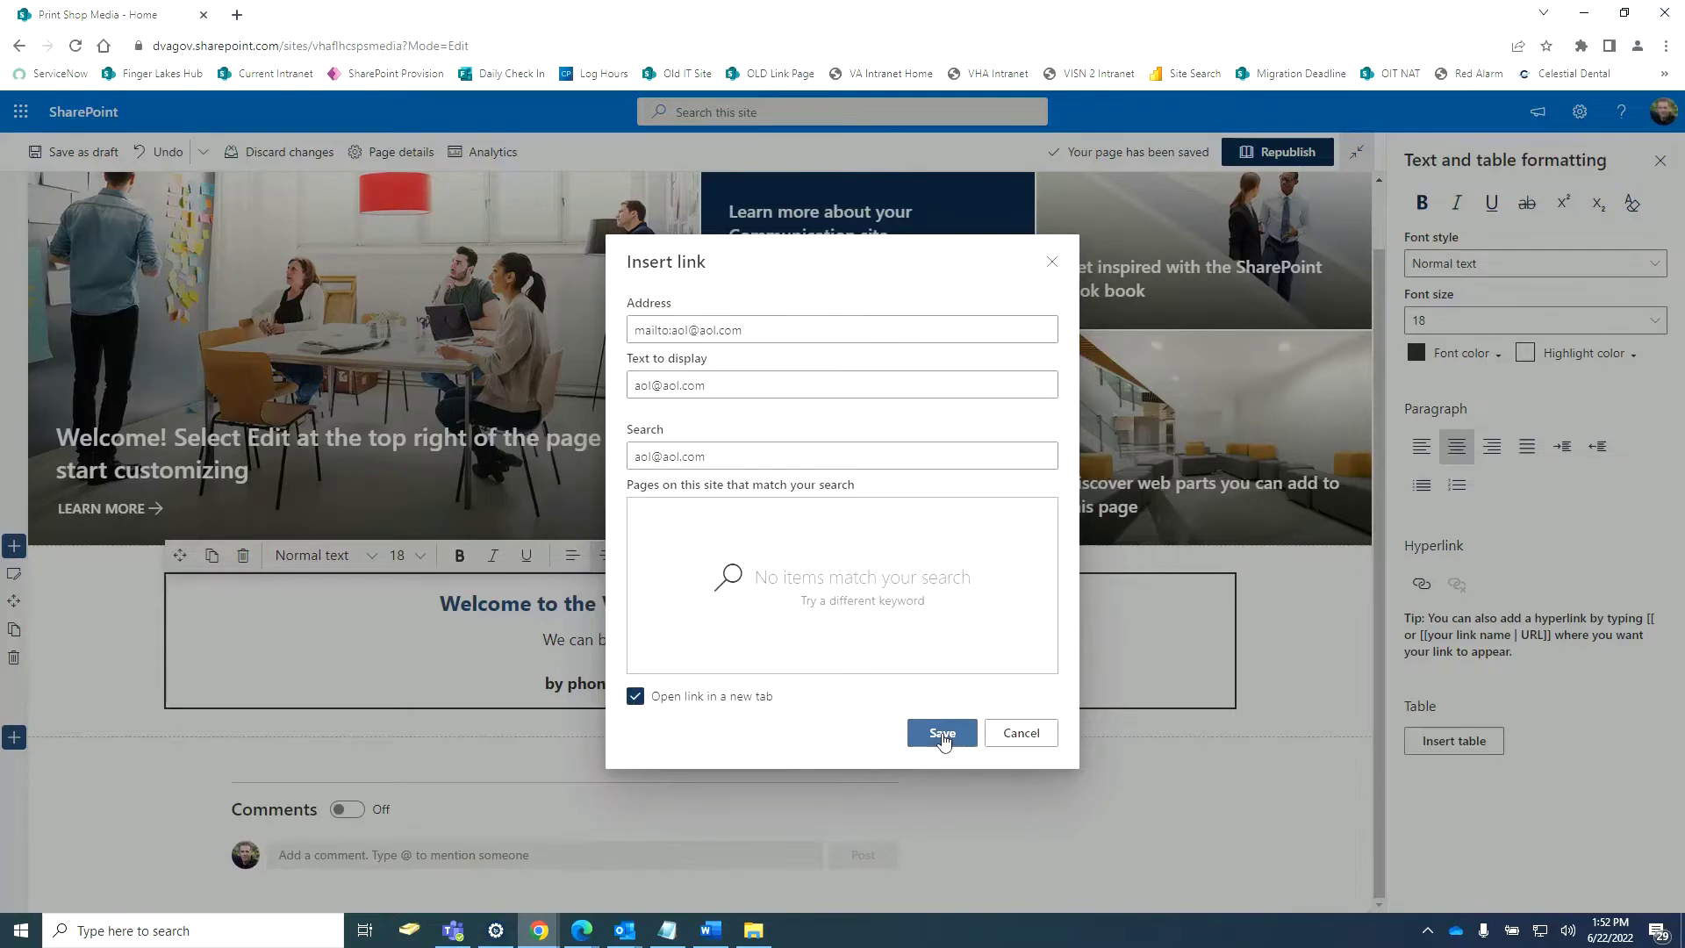
{"action": "left_click", "coordinate": [939, 734]}
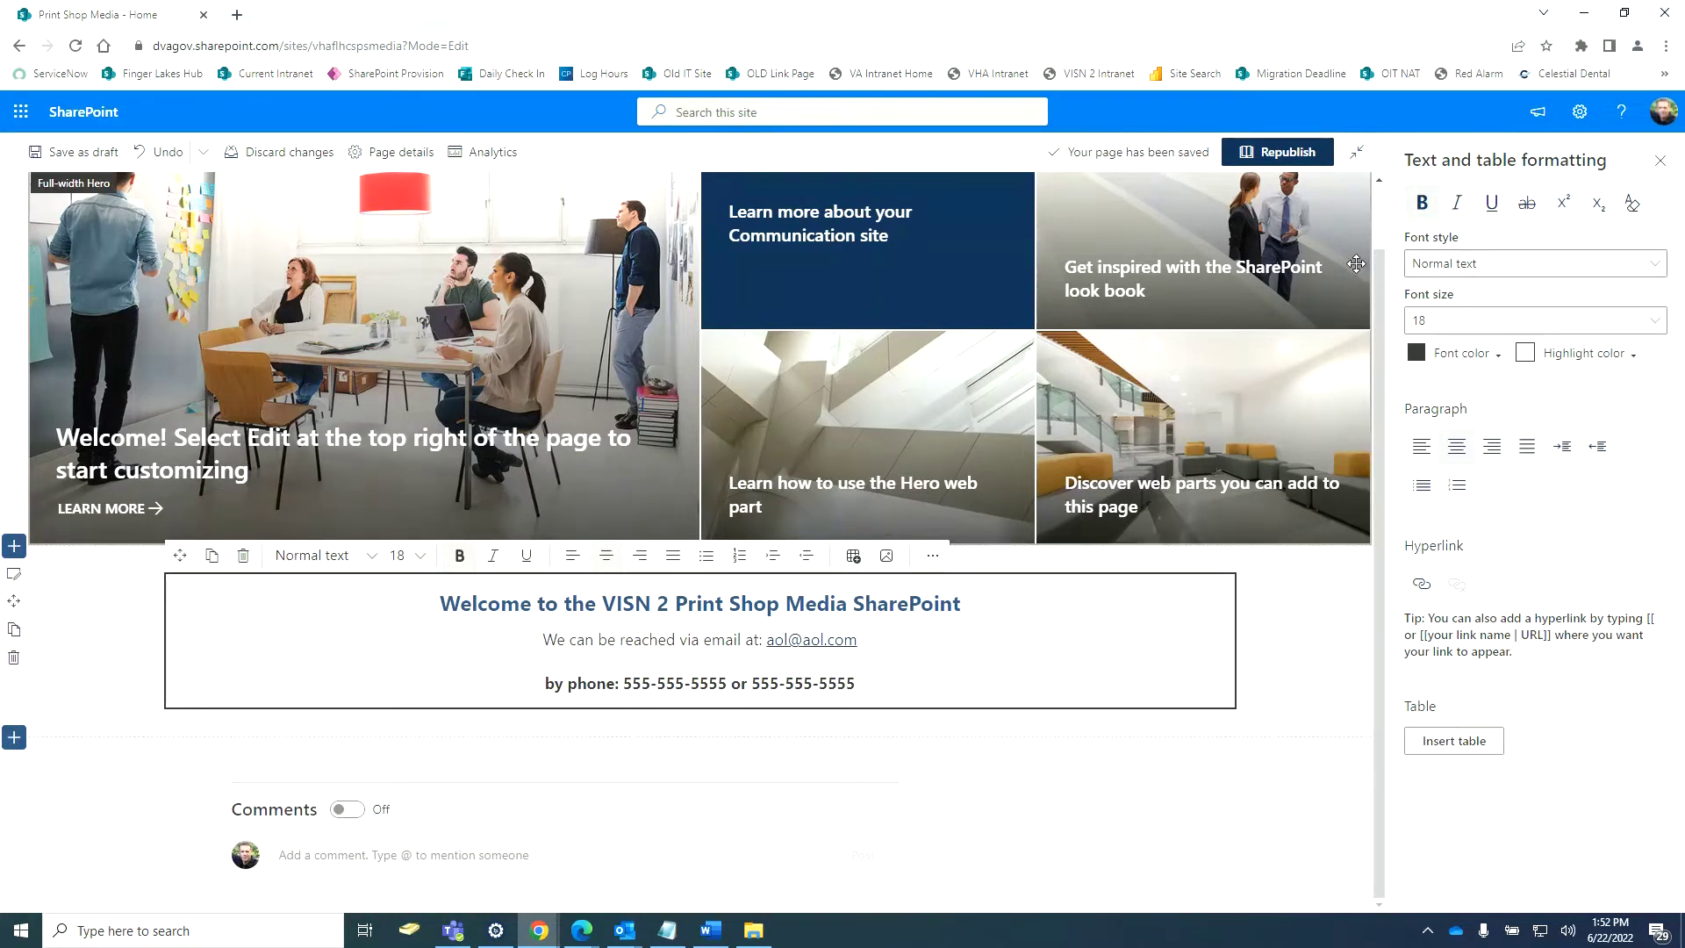
Republish the page and test the email link on the published page.
{"action": "left_click", "coordinate": [1297, 162]}
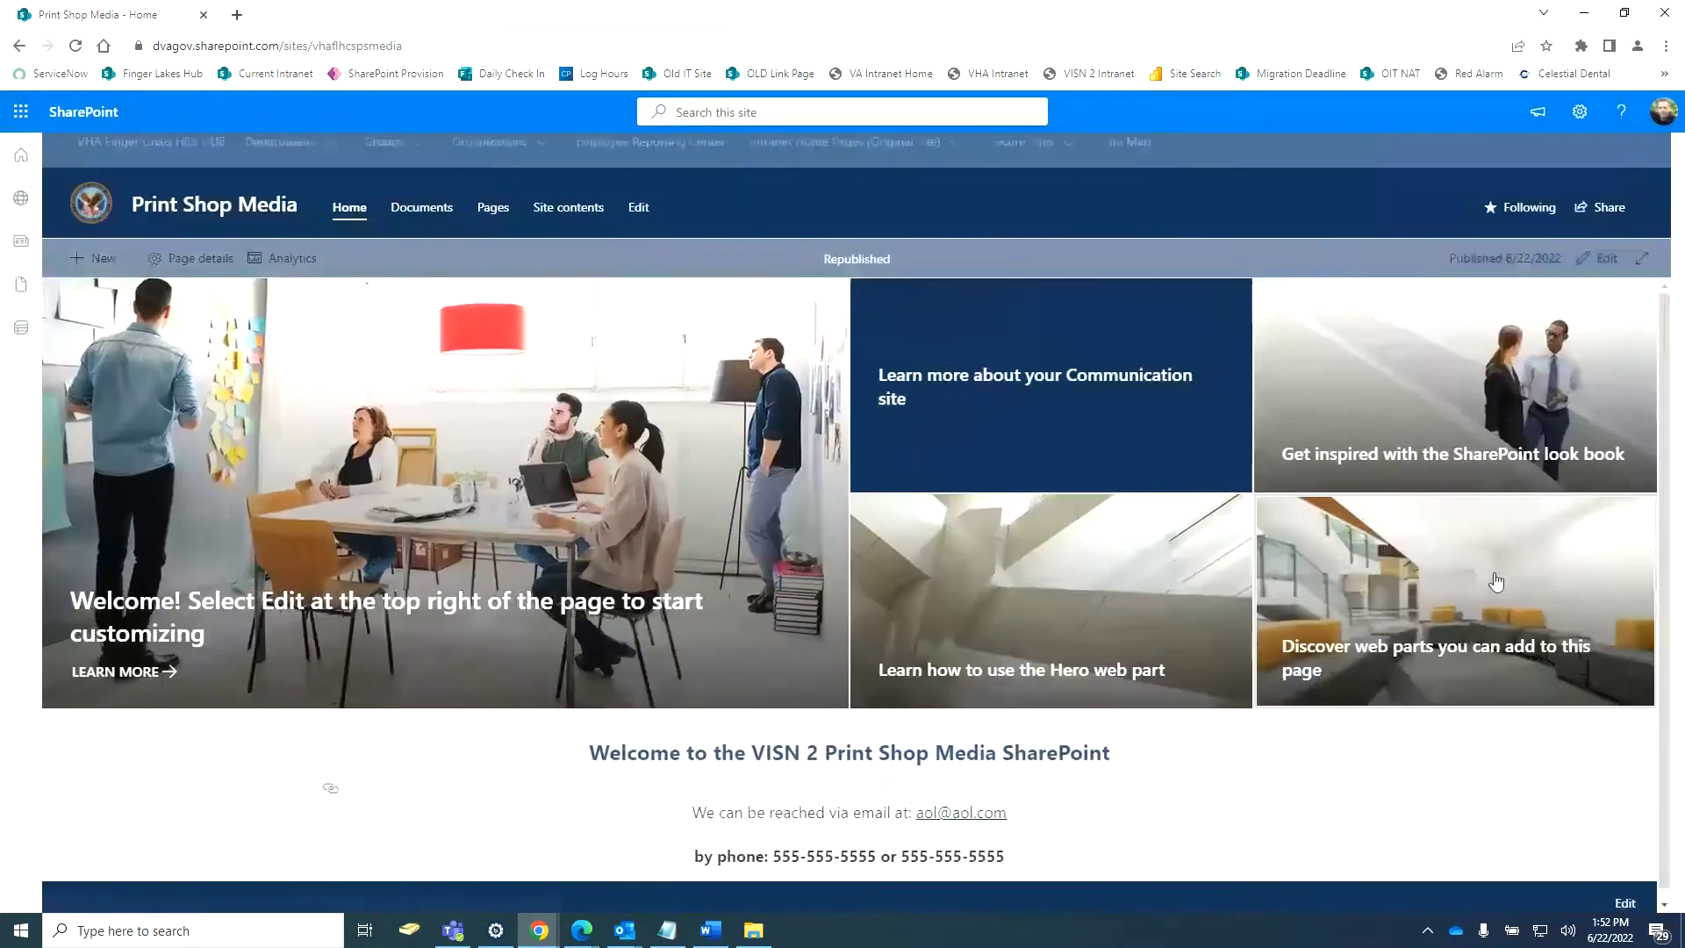
{"action": "scroll", "coordinate": [1461, 560], "scroll_direction": "down", "scroll_amount": 1}
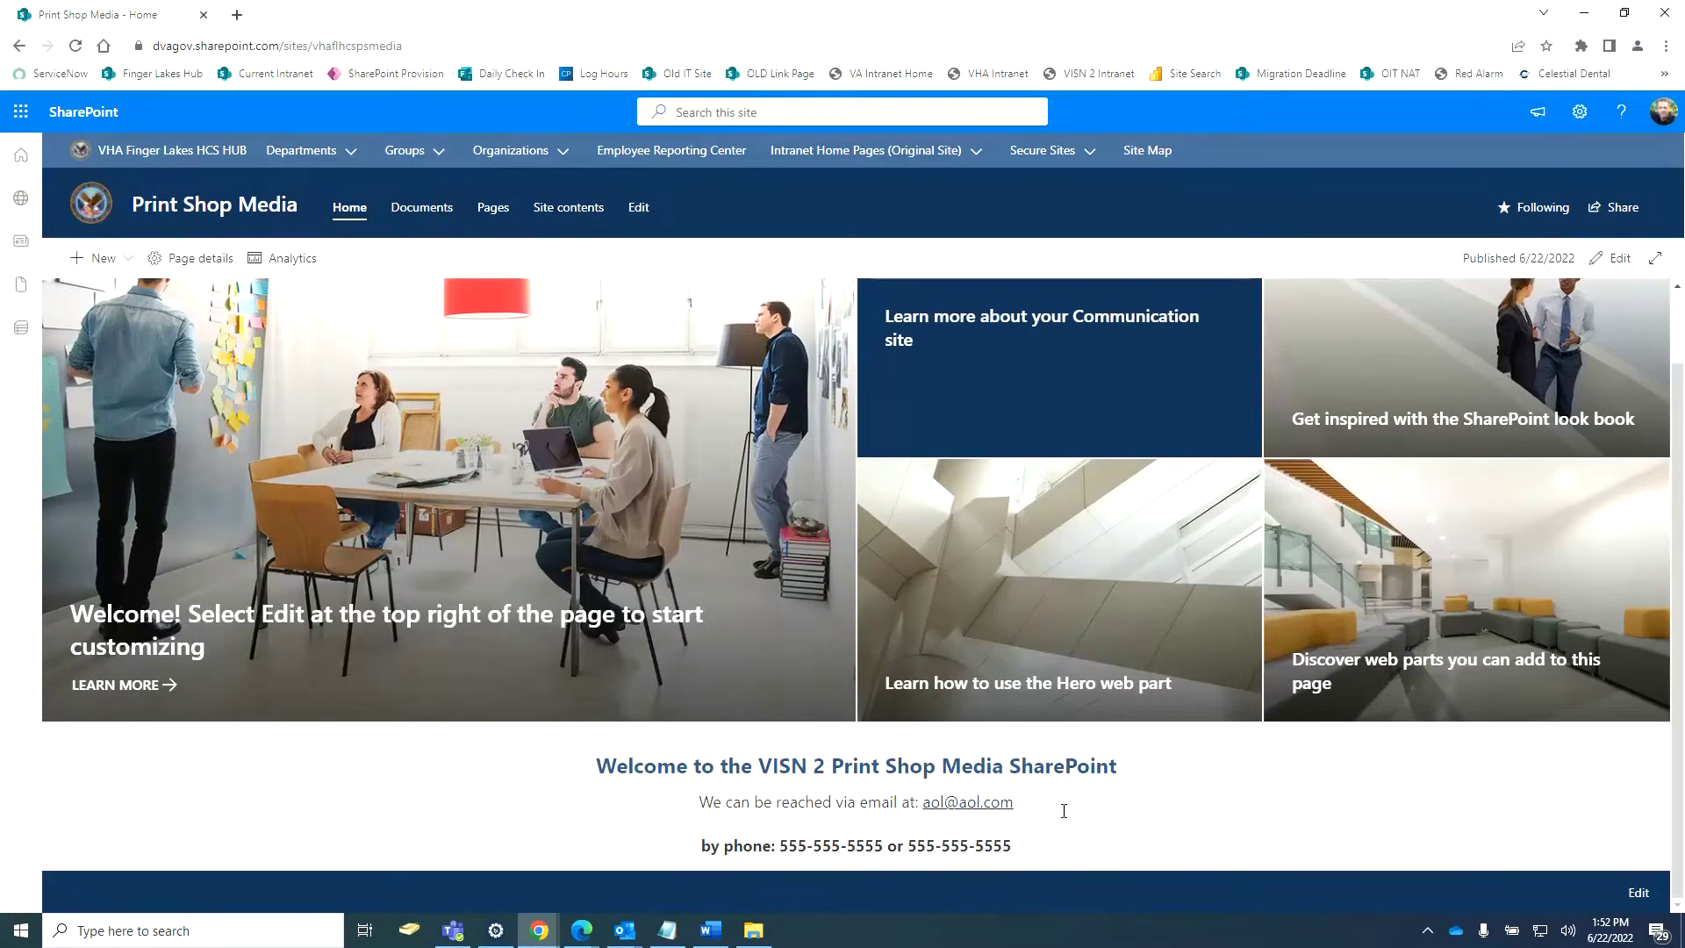
{"action": "double_click", "coordinate": [966, 812]}
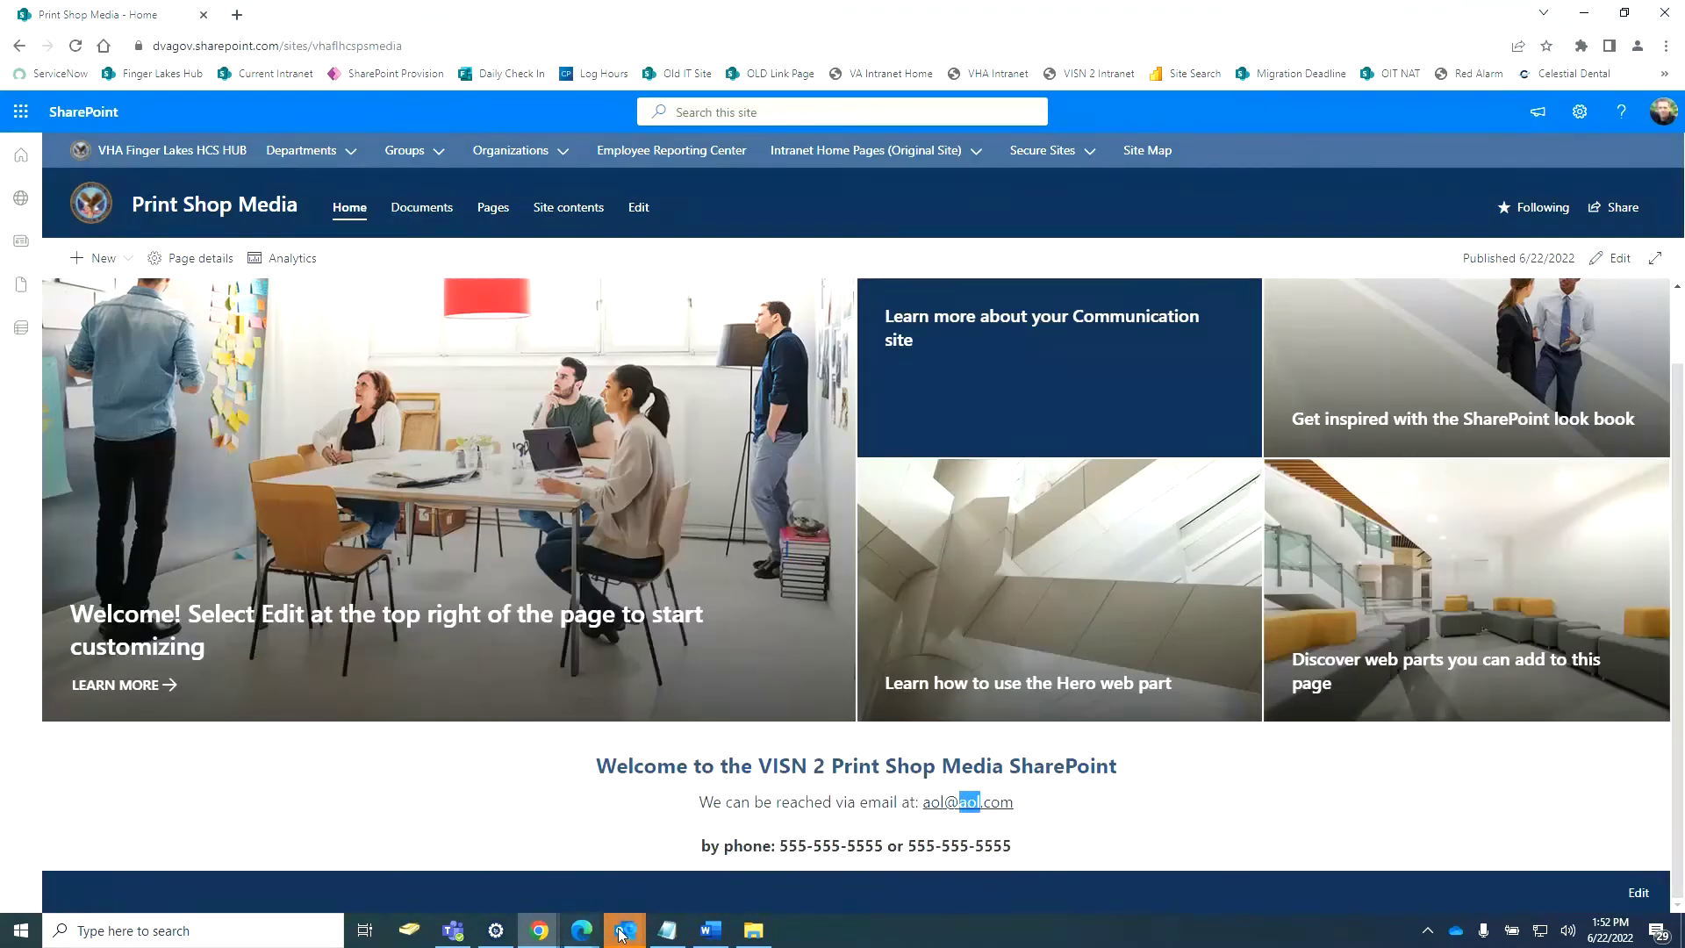
{"action": "mouse_move", "coordinate": [620, 933]}
{"action": "left_click", "coordinate": [794, 864]}
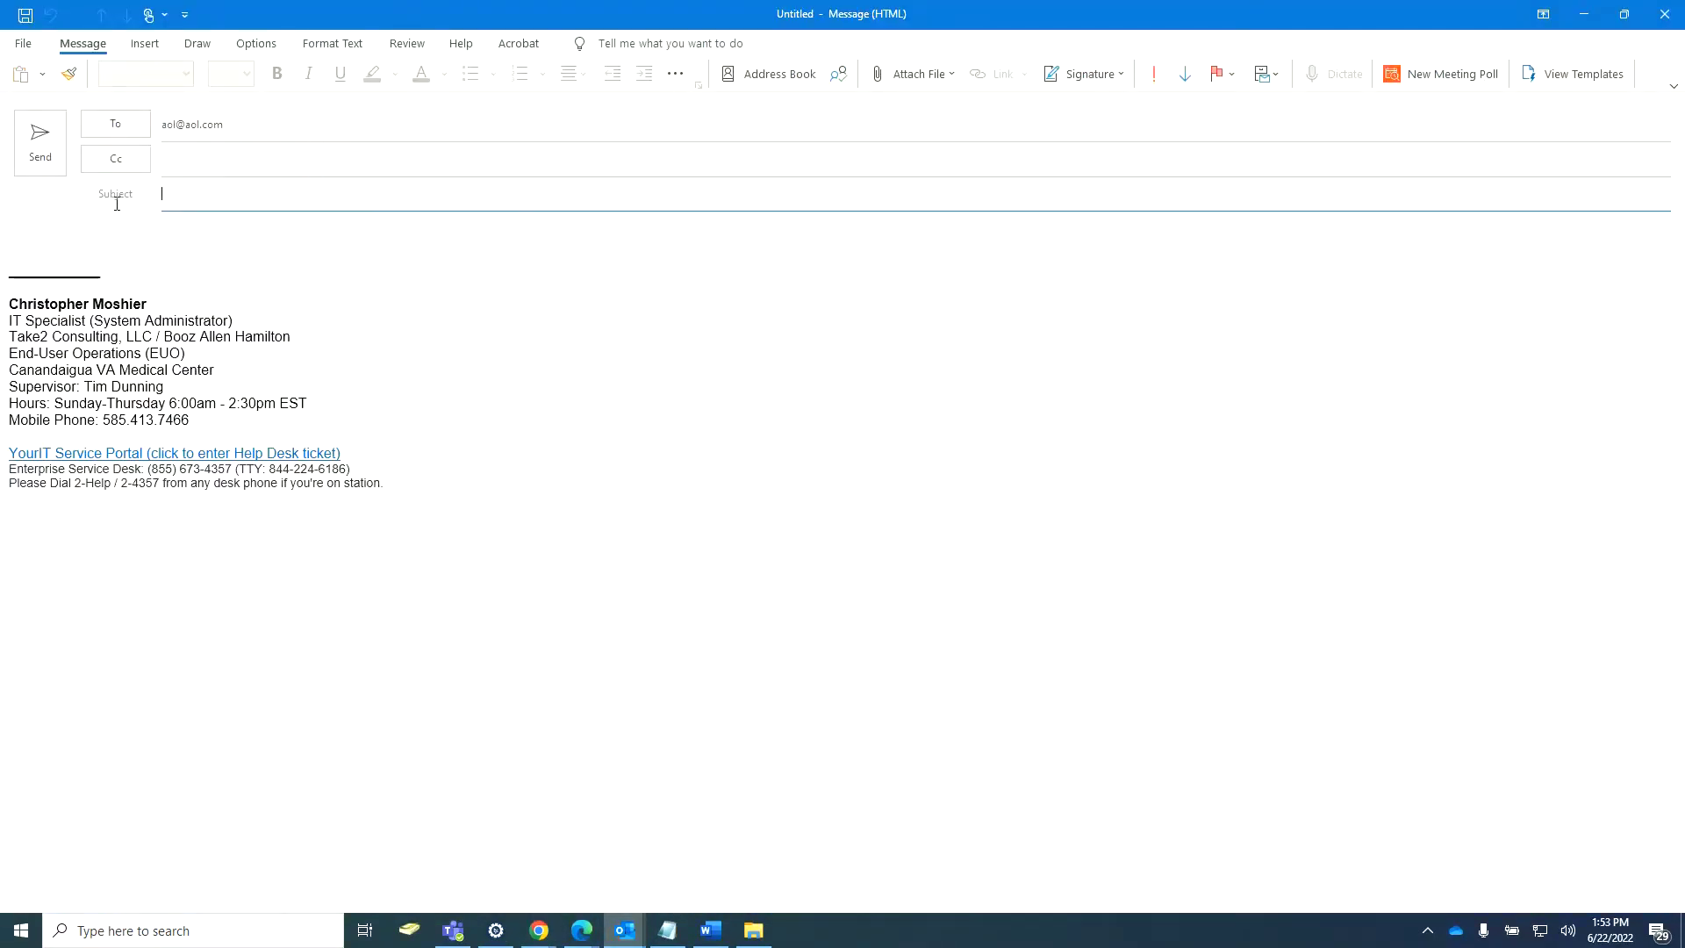
Close all three test Outlook messages without saving them.
{"action": "left_click", "coordinate": [1665, 20]}
{"action": "left_click", "coordinate": [867, 520]}
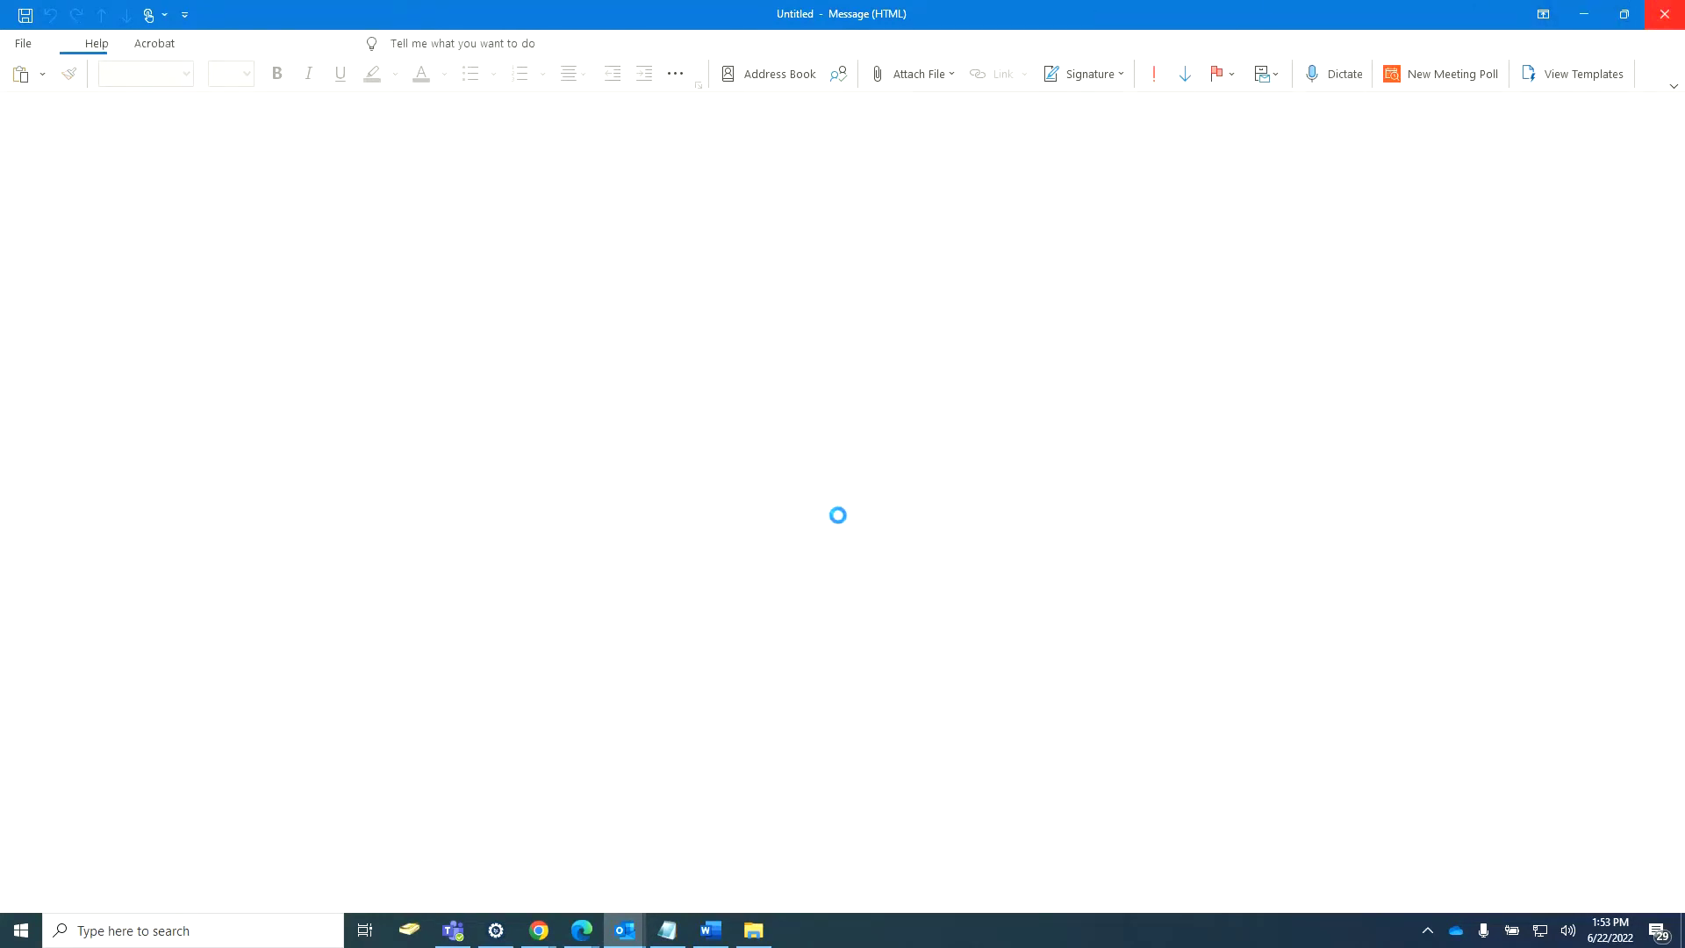
{"action": "left_click", "coordinate": [1664, 18]}
{"action": "left_click", "coordinate": [838, 518]}
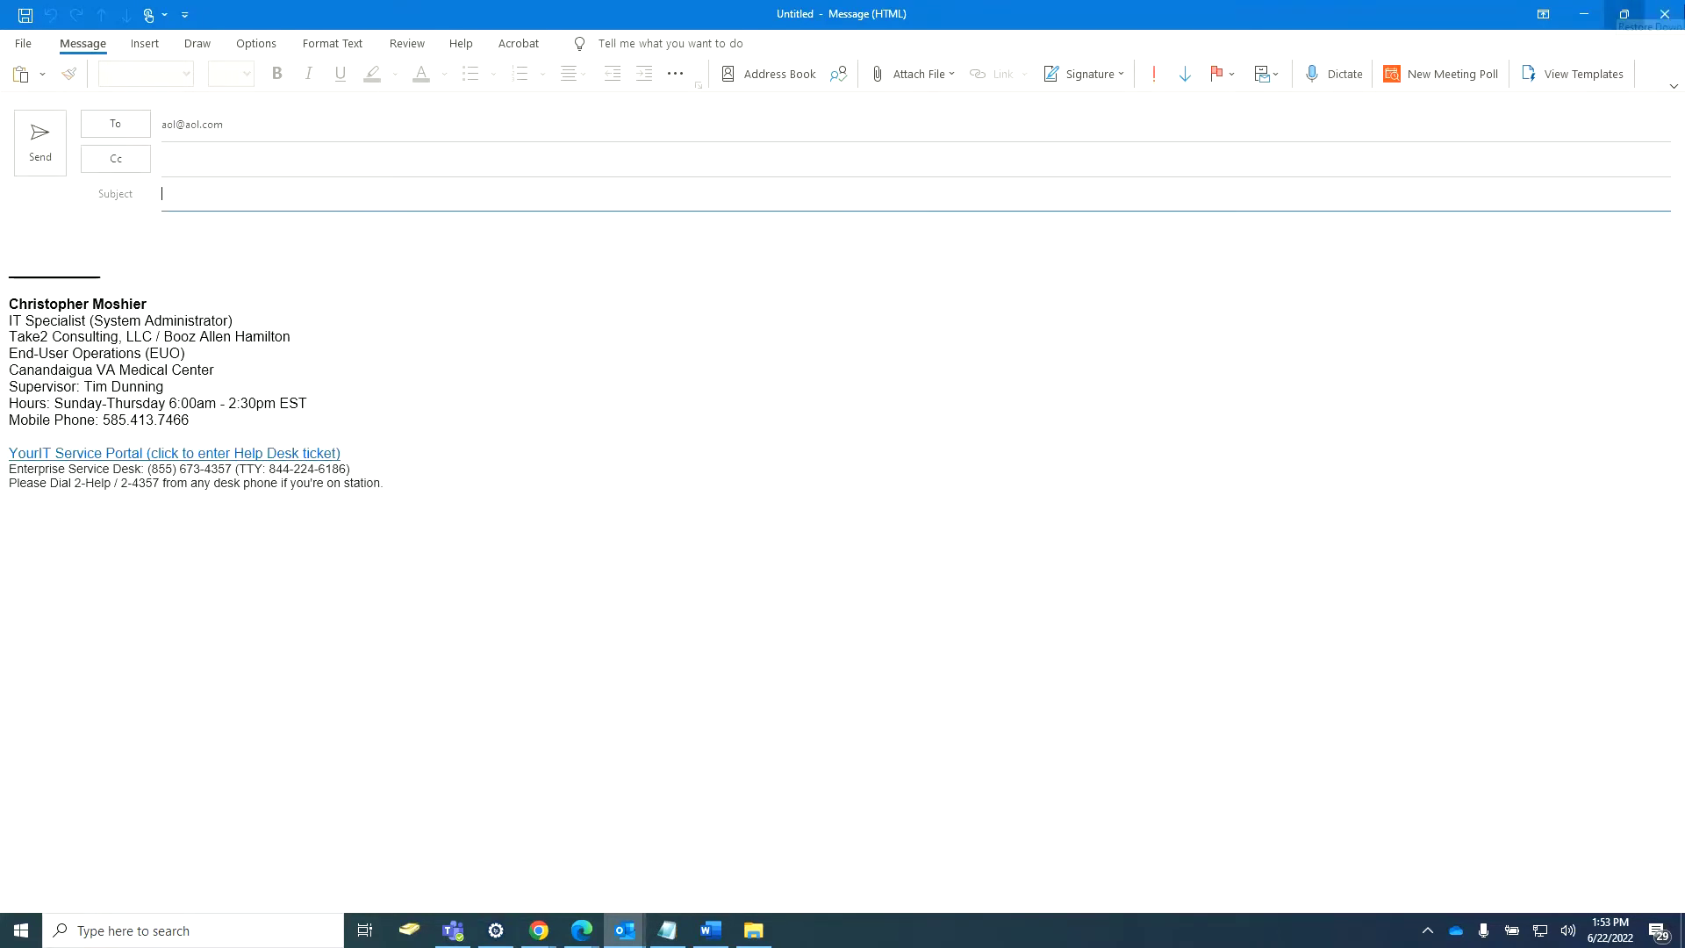
{"action": "left_click", "coordinate": [1664, 17]}
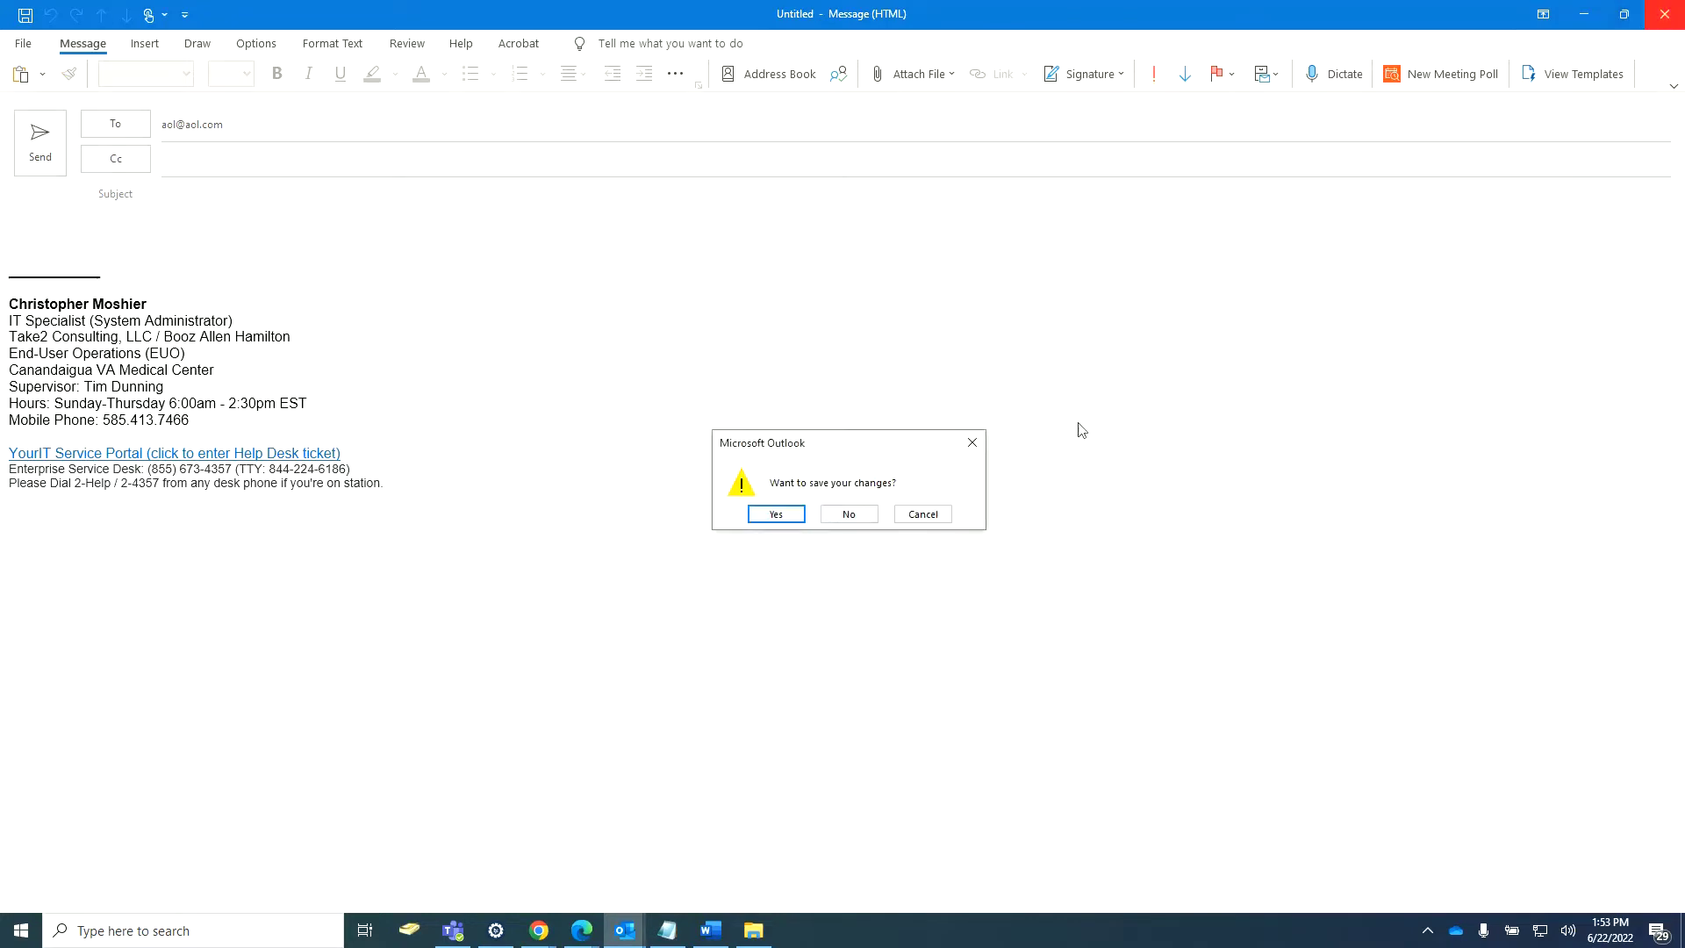
{"action": "left_click", "coordinate": [848, 517]}
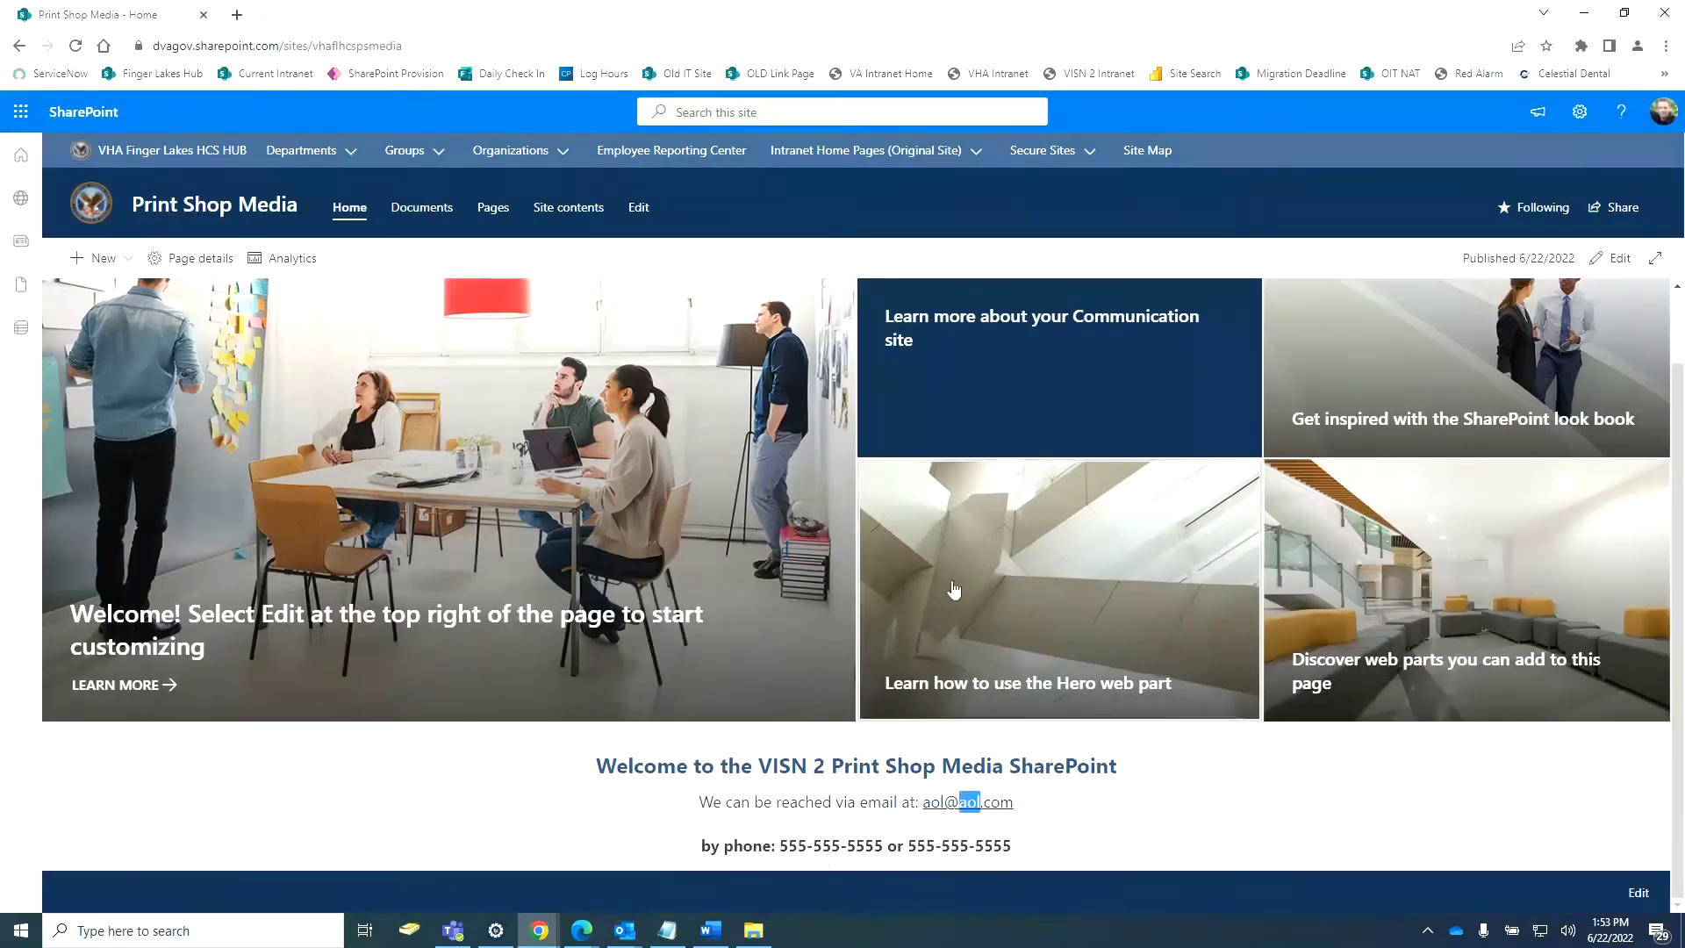
Copy the Print Shop Media site address and load it in a new Chrome tab.
{"action": "left_click", "coordinate": [1628, 19]}
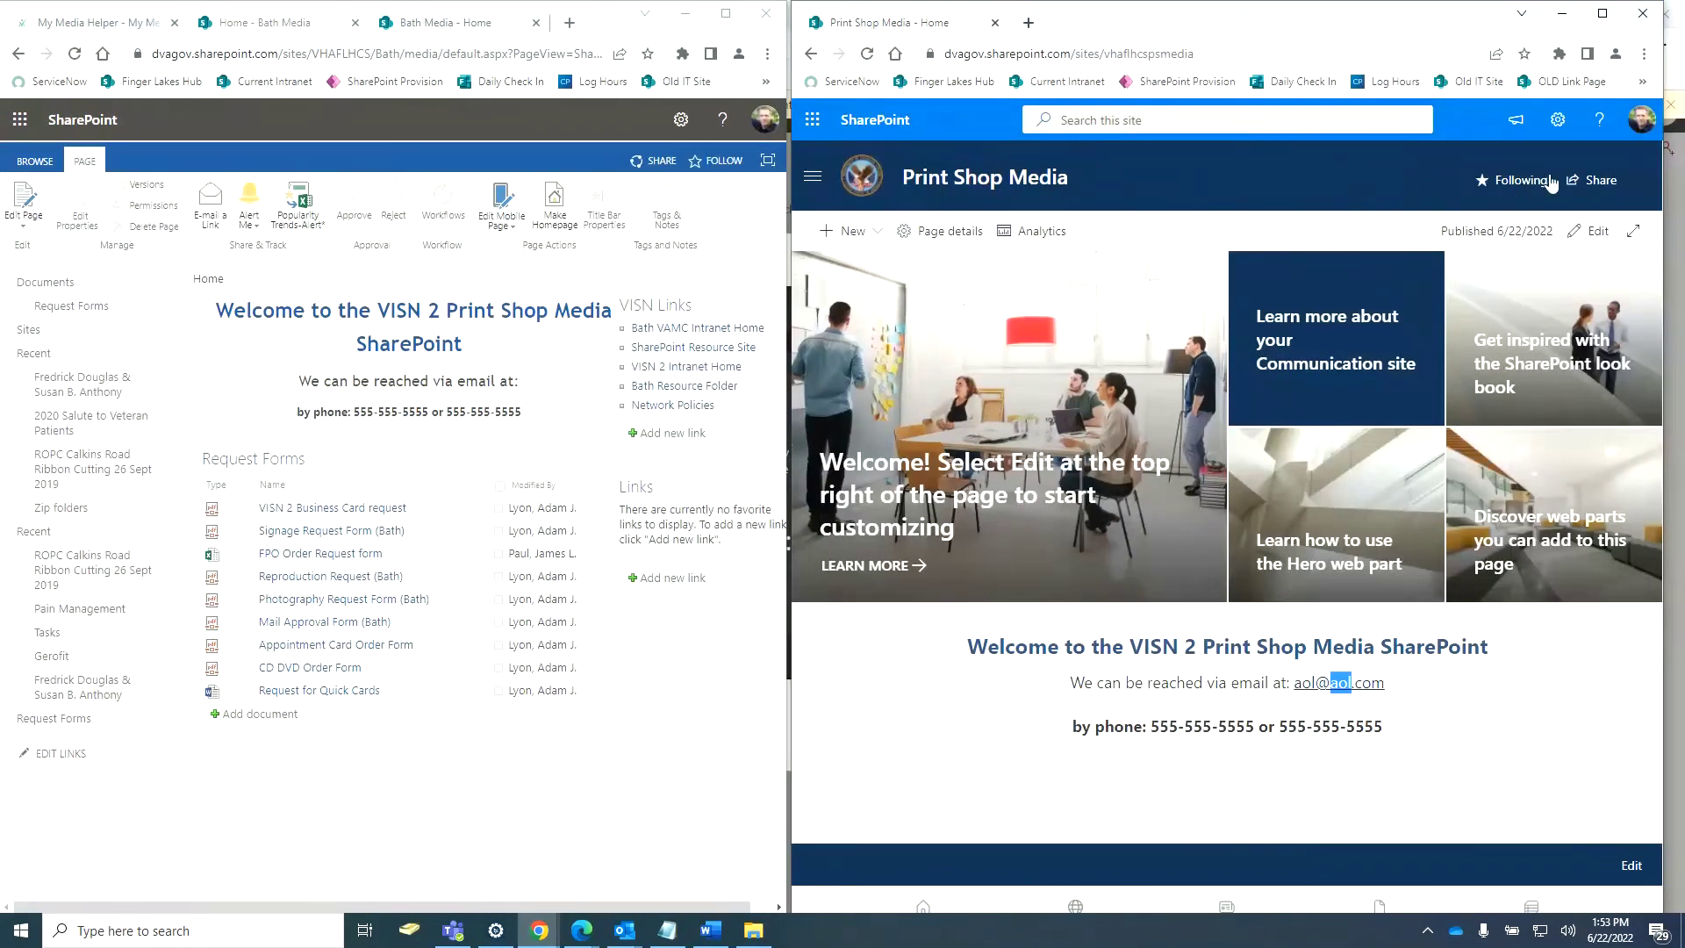
{"action": "left_click", "coordinate": [1076, 61]}
{"action": "right_click", "coordinate": [1080, 61]}
{"action": "left_click", "coordinate": [1112, 160]}
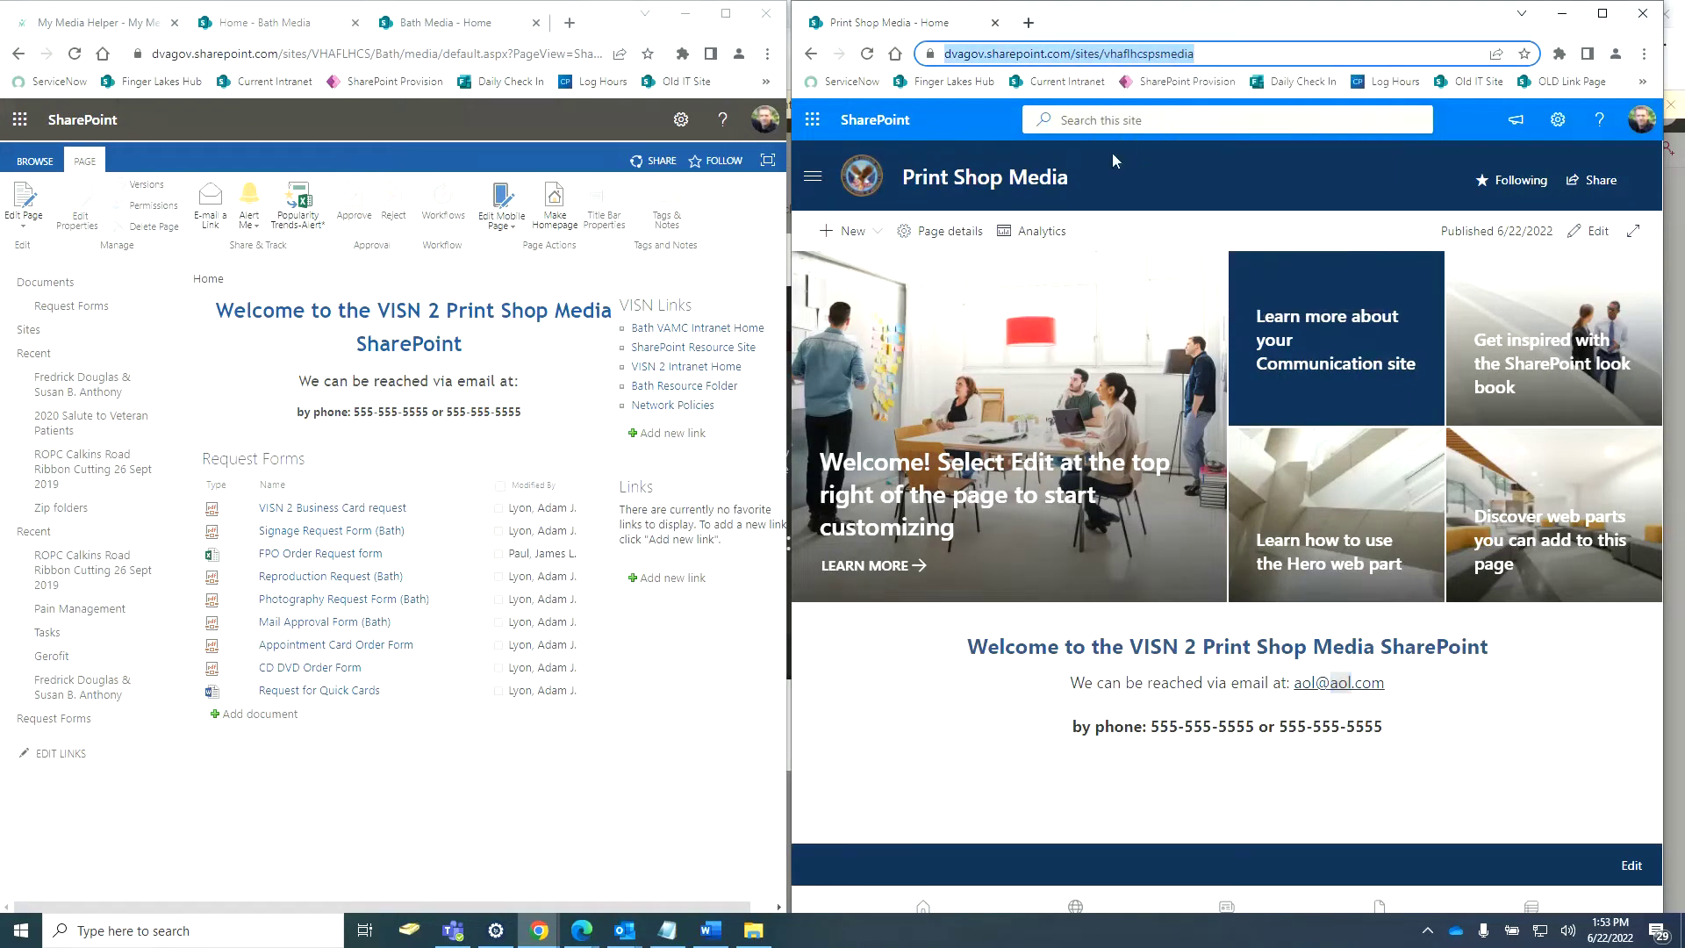
{"action": "left_click", "coordinate": [1028, 22]}
{"action": "right_click", "coordinate": [1010, 55]}
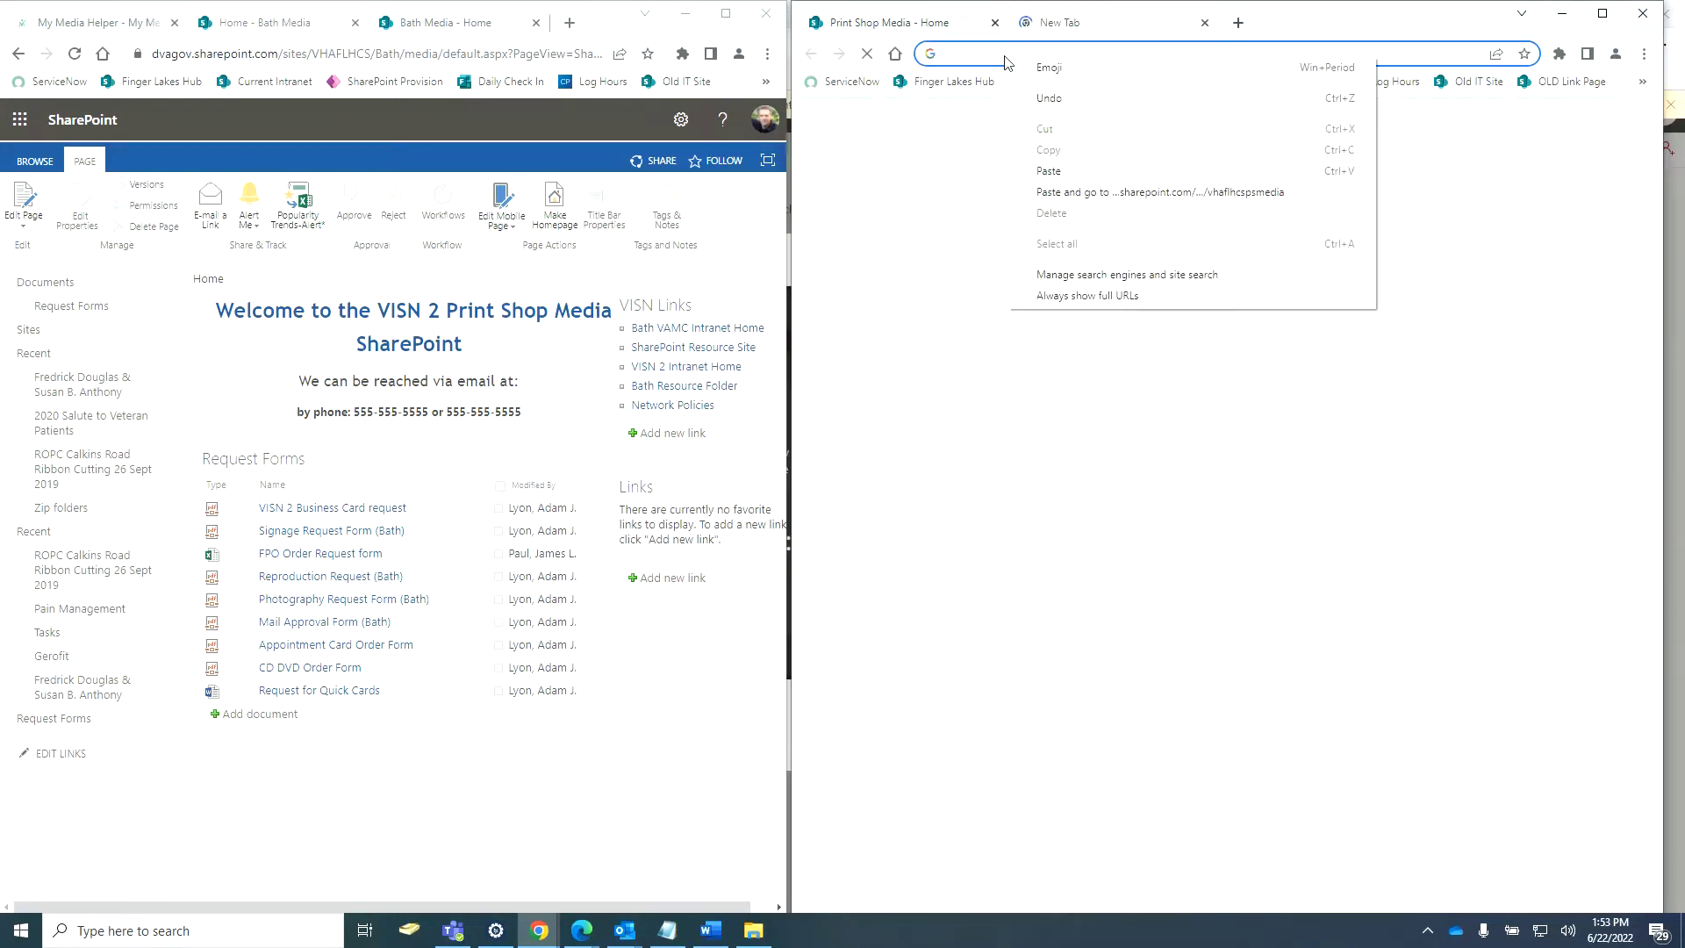
{"action": "left_click", "coordinate": [1044, 171]}
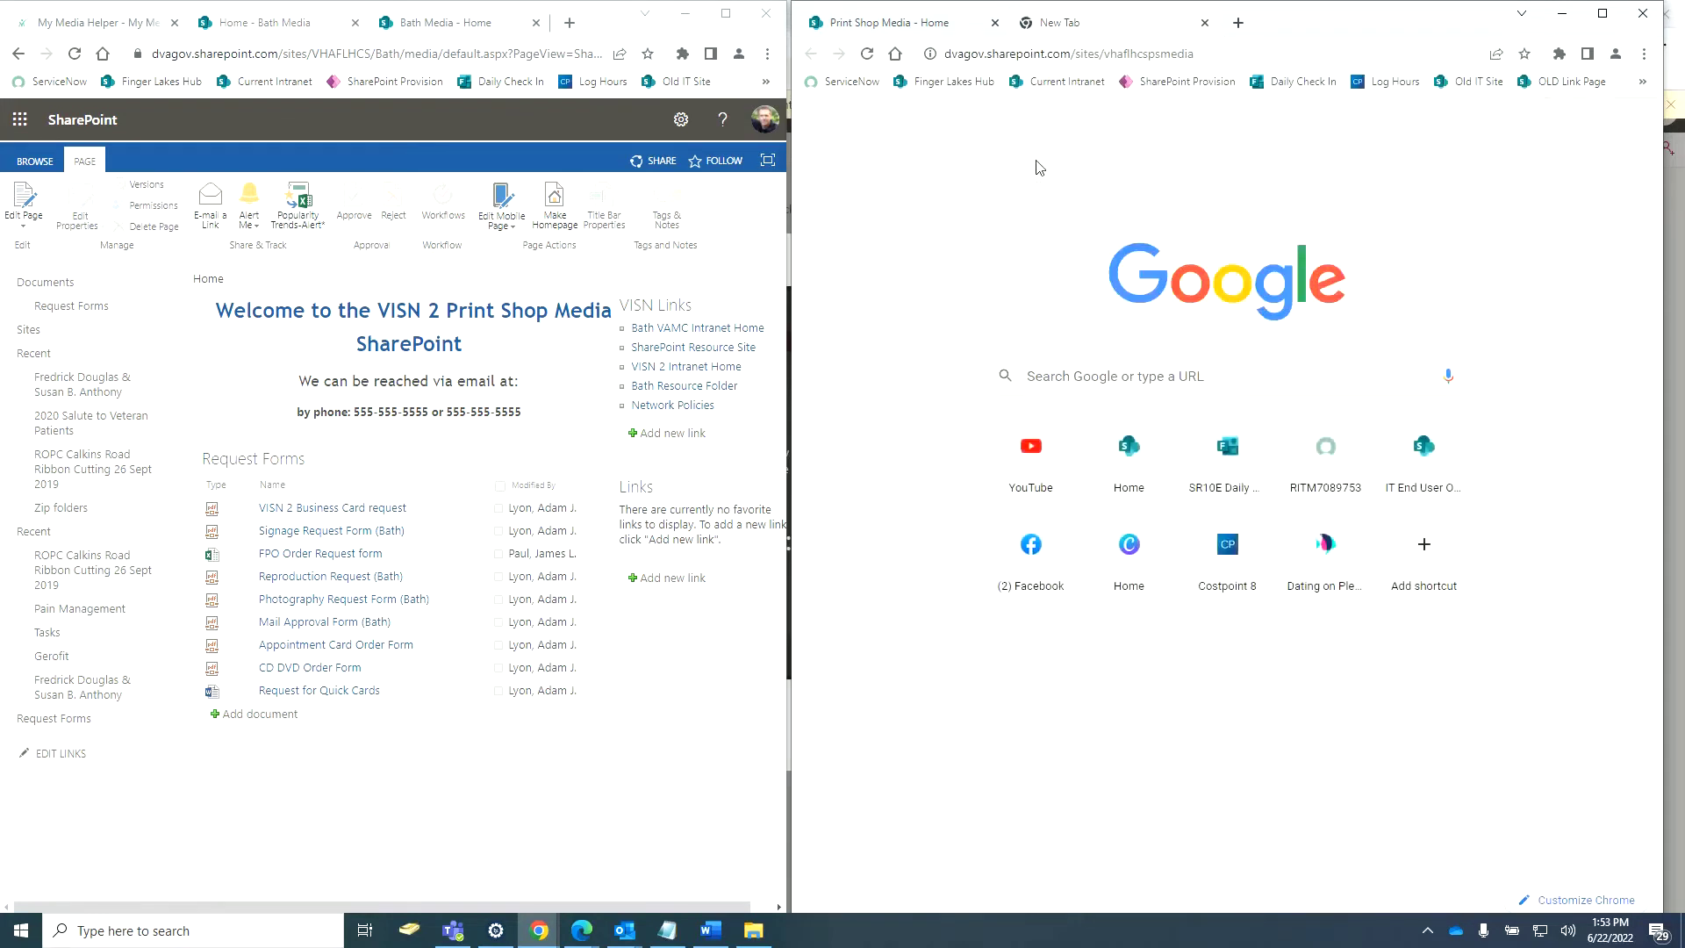
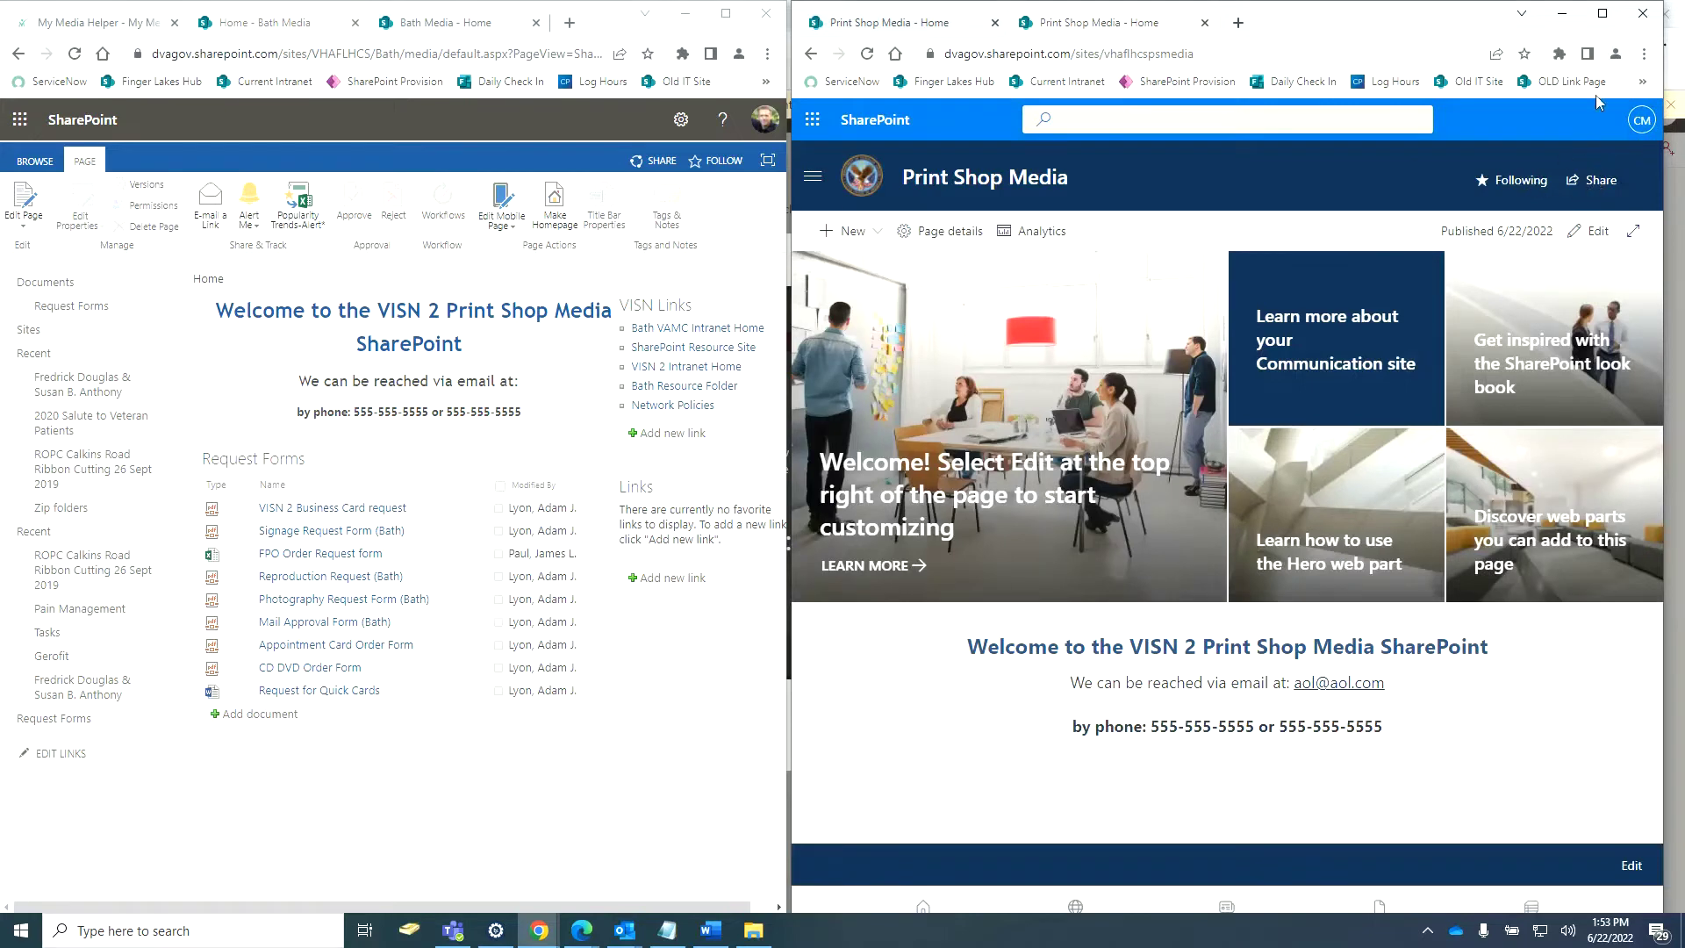
Maximize the Print Shop Media home page window and open its settings menu.
{"action": "left_click", "coordinate": [1602, 14]}
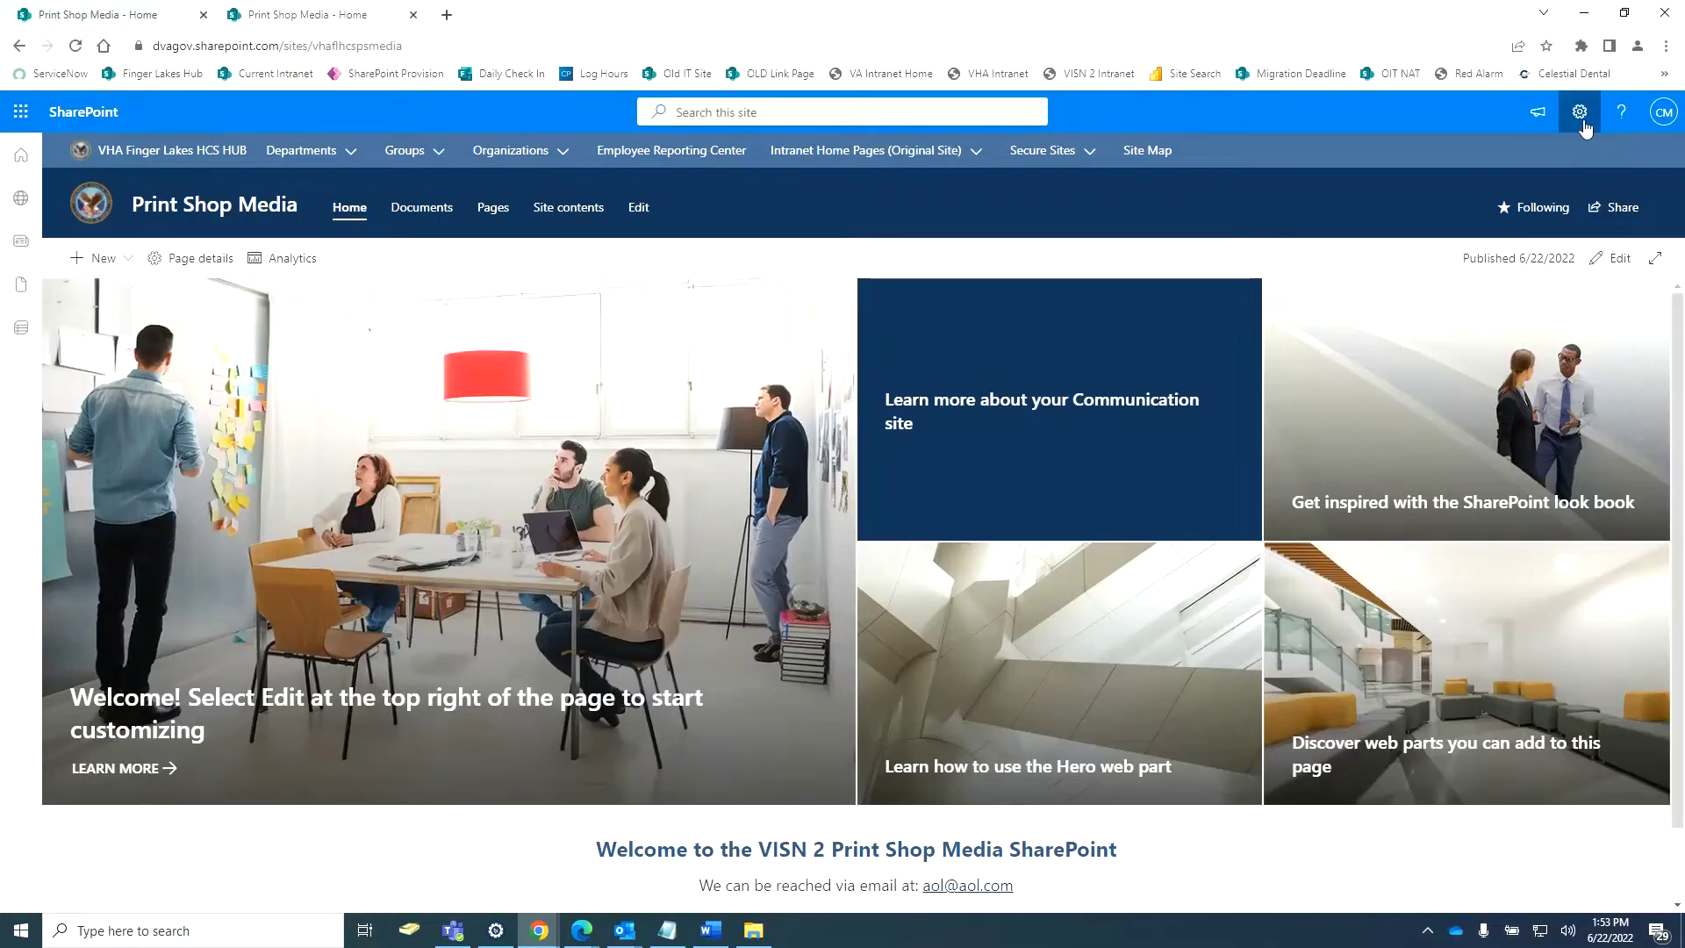
{"action": "left_click", "coordinate": [1580, 116]}
Copy a link to Appointment Card Order Form.pdf from the Request Form library.
{"action": "left_click", "coordinate": [1453, 274]}
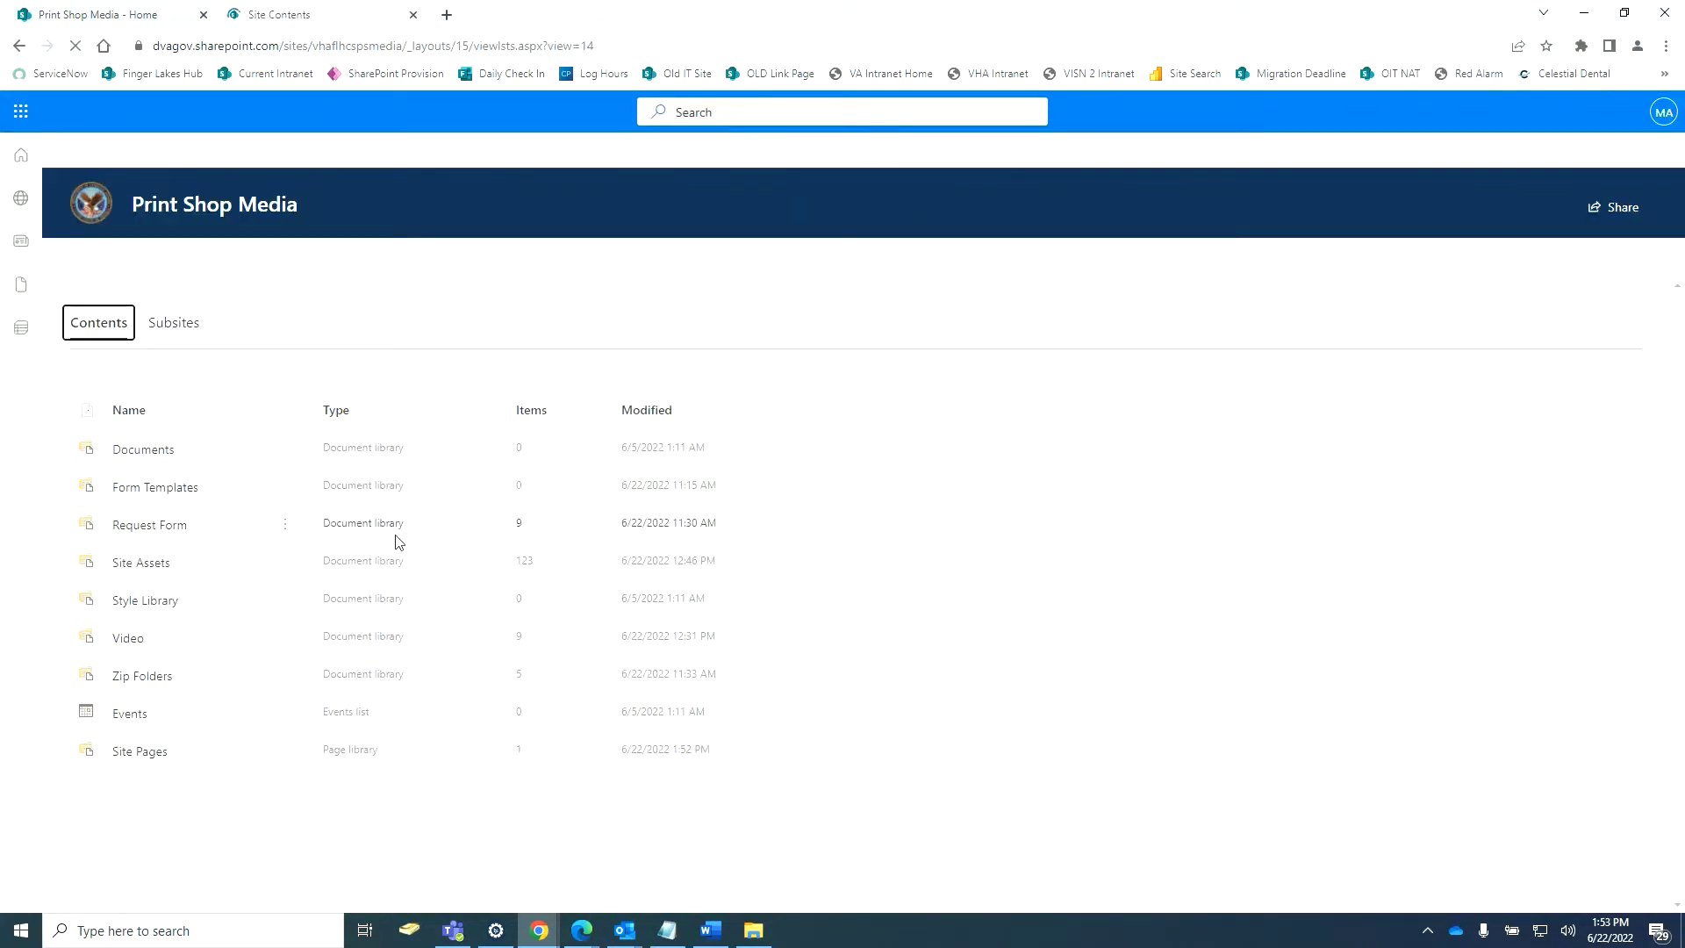
{"action": "left_click", "coordinate": [141, 525]}
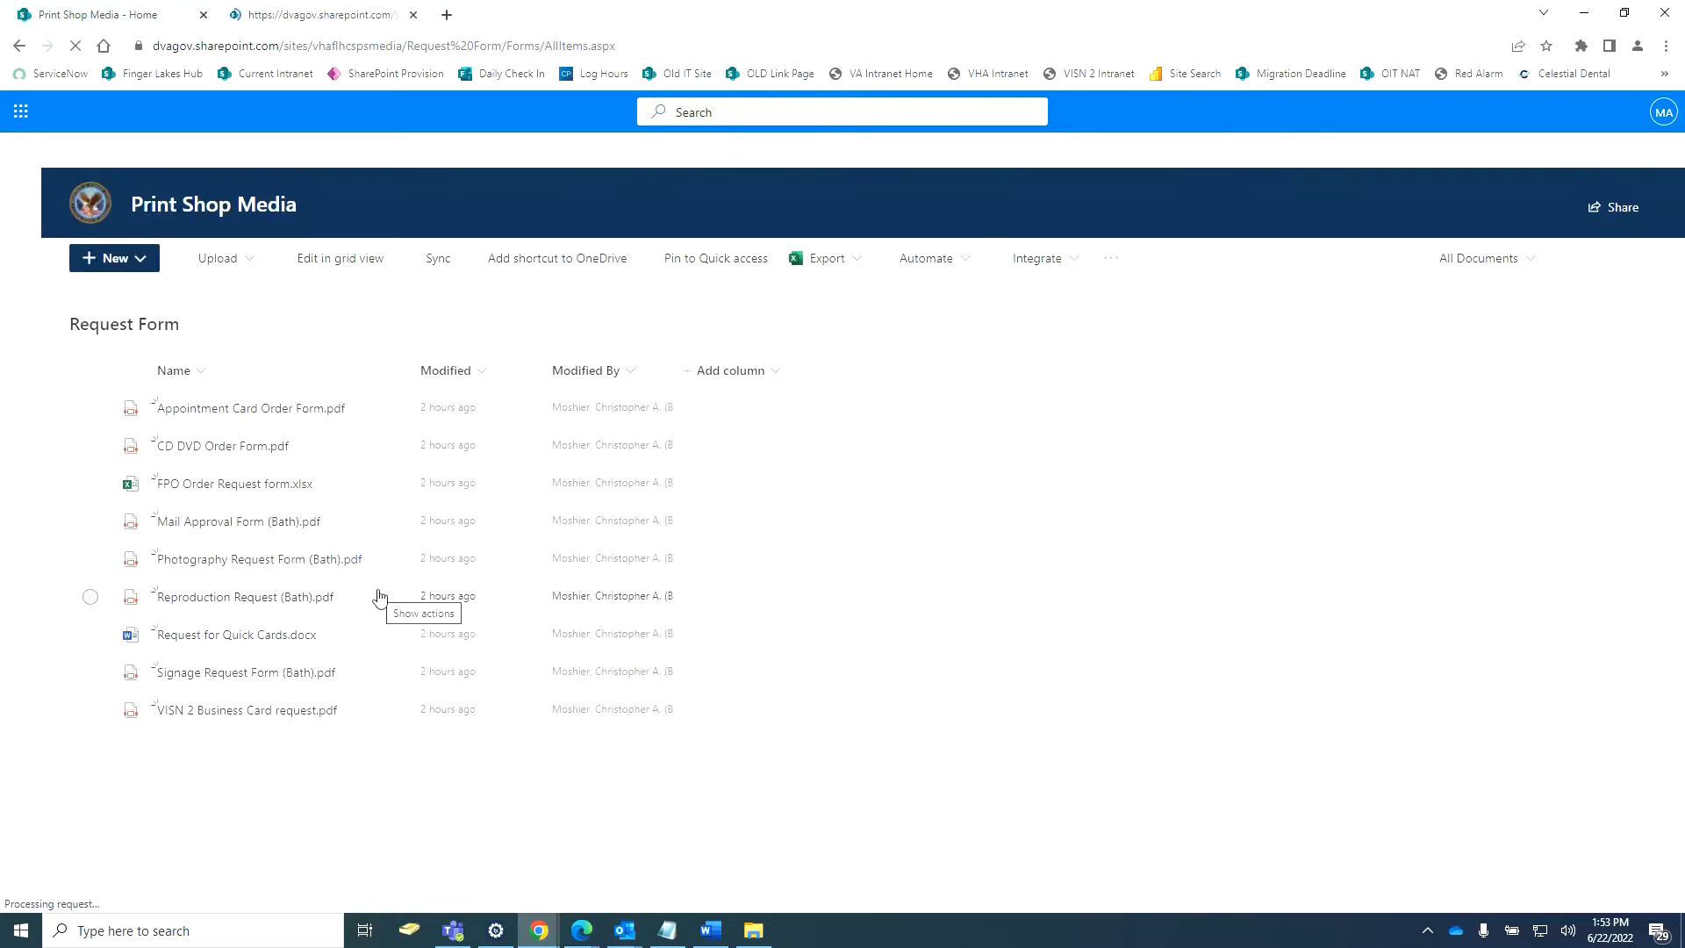
{"action": "left_click", "coordinate": [383, 412]}
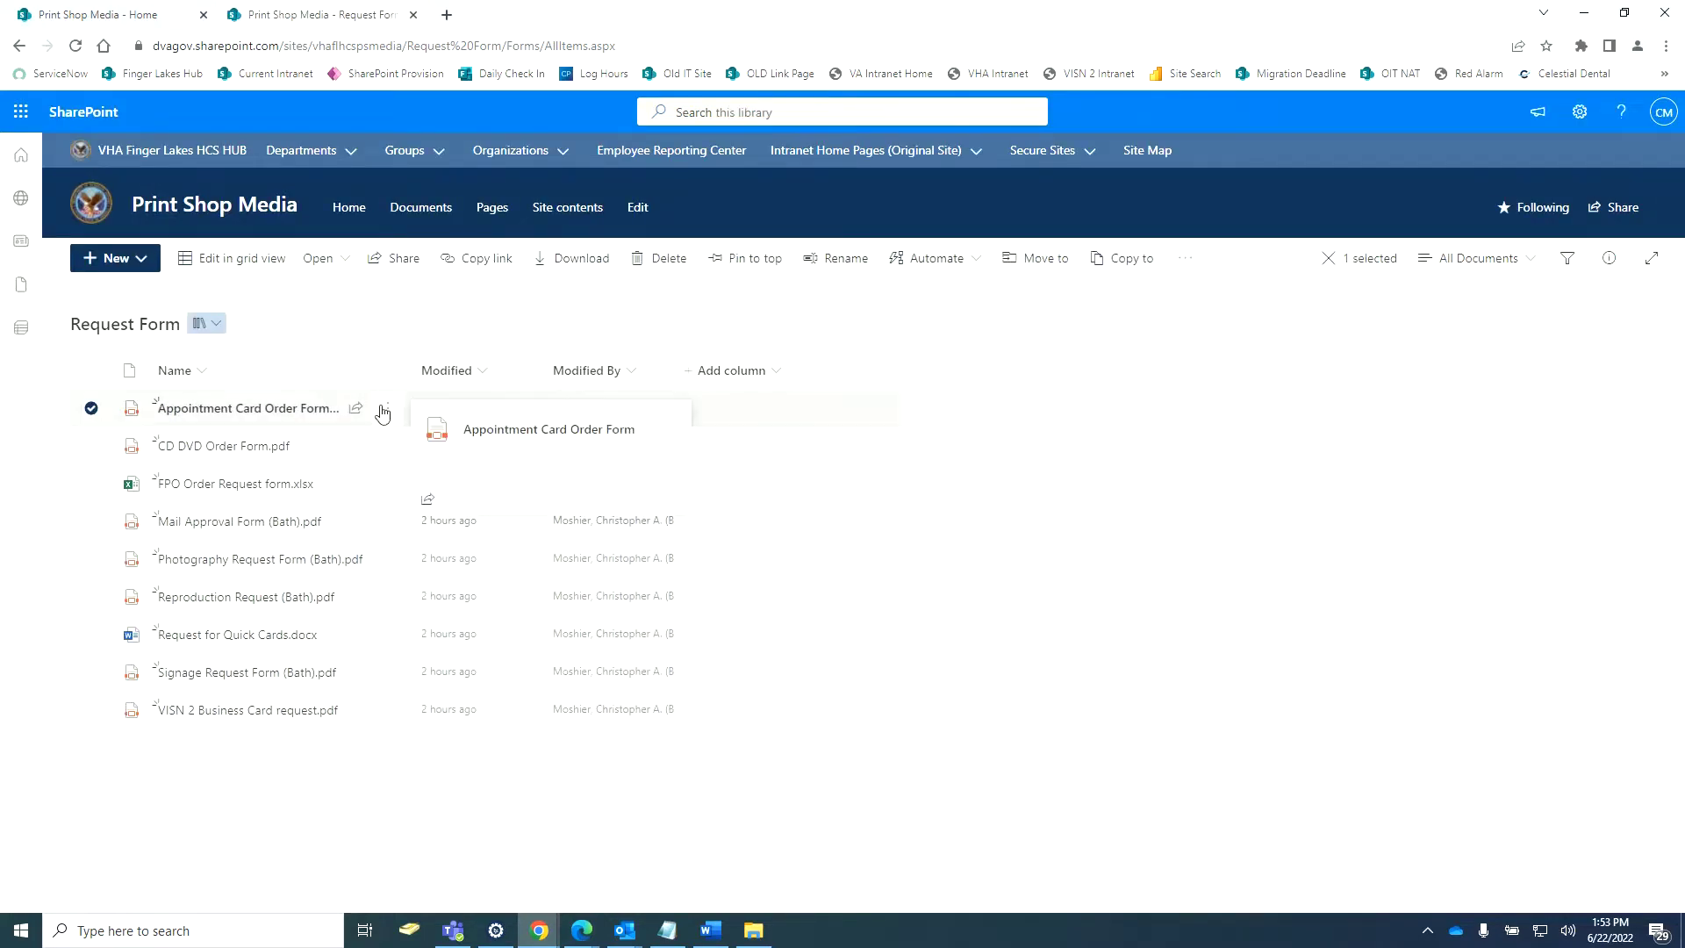
{"action": "left_click", "coordinate": [387, 411]}
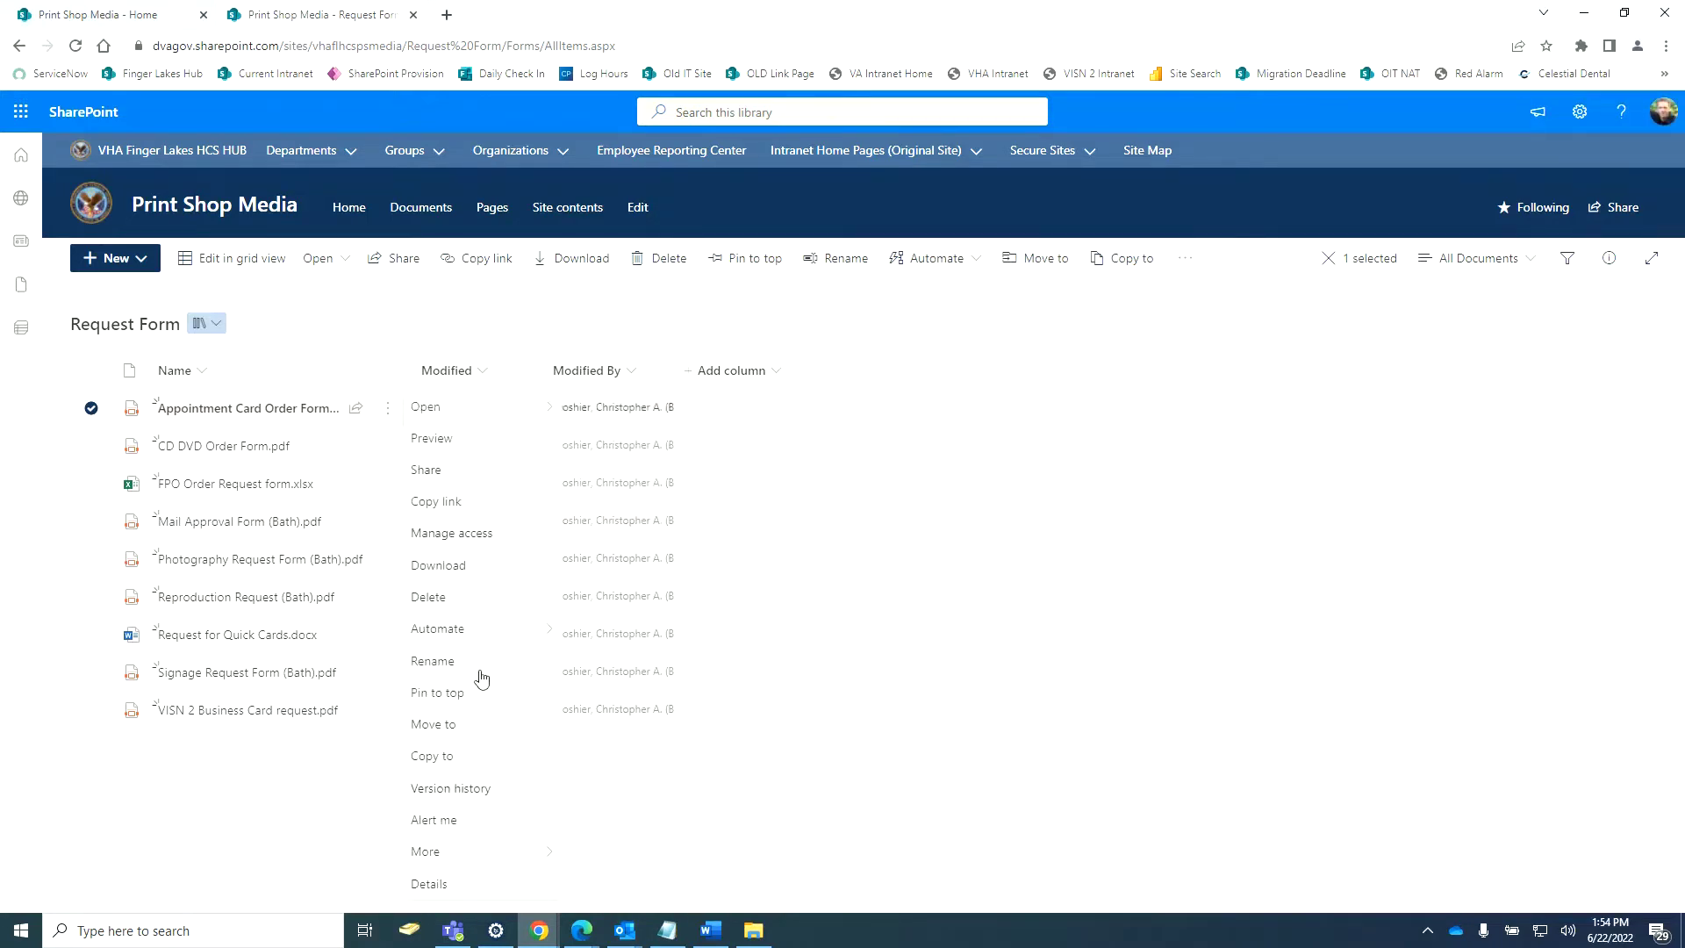
{"action": "left_click", "coordinate": [444, 502]}
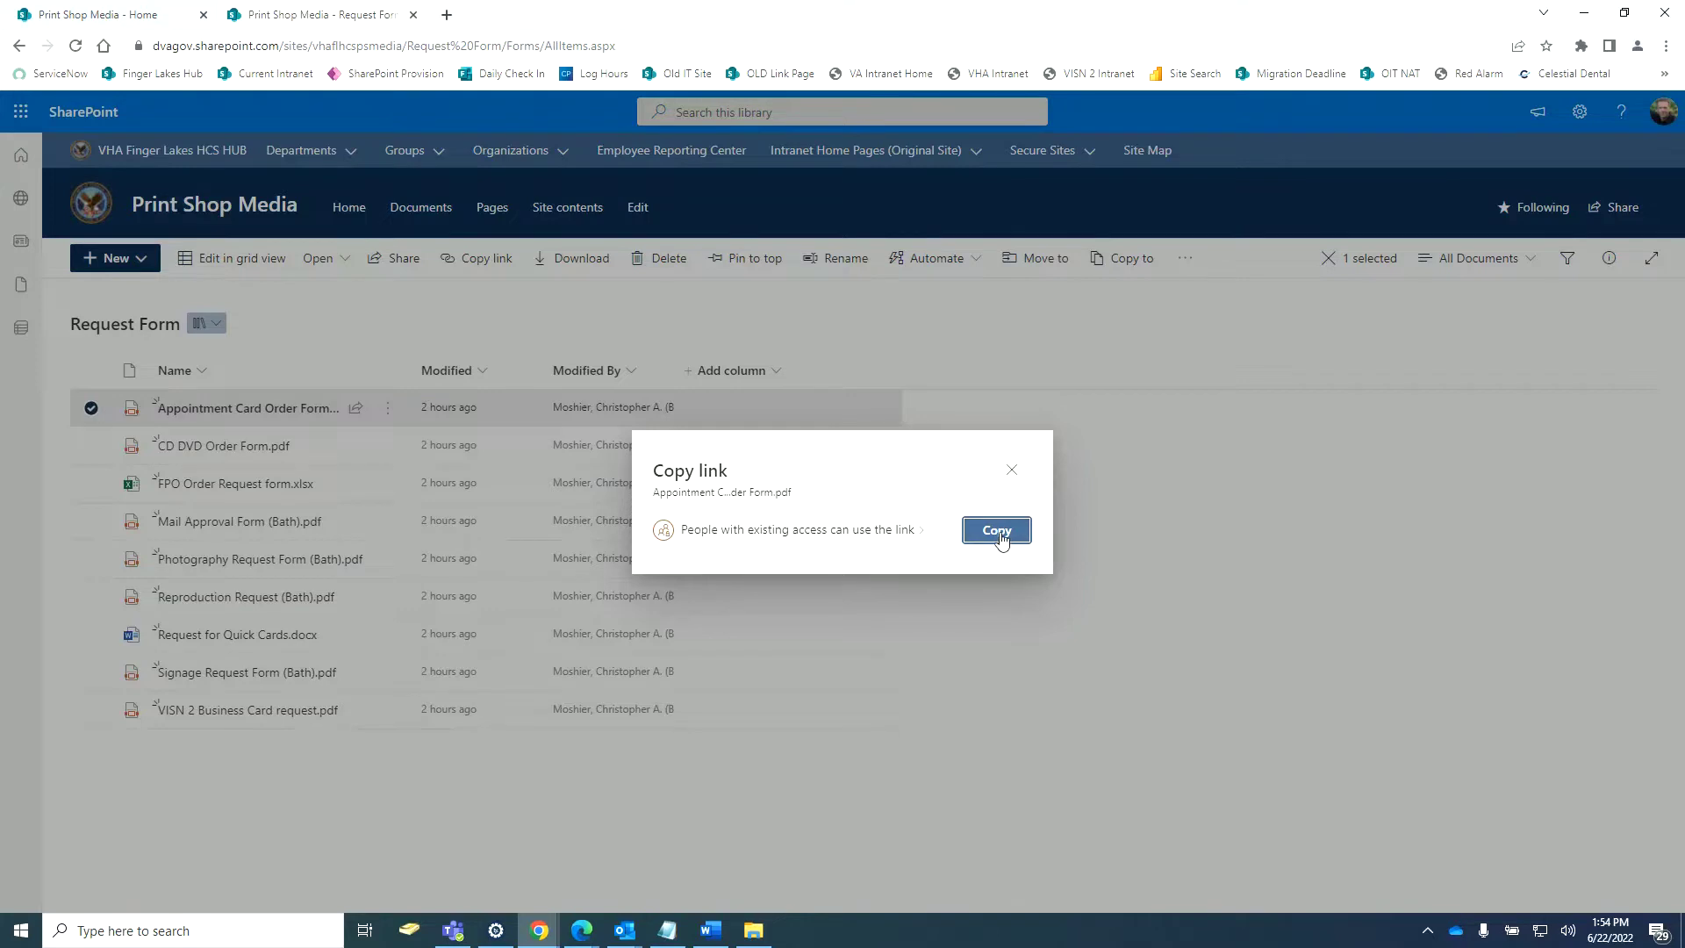
{"action": "left_click", "coordinate": [1002, 536]}
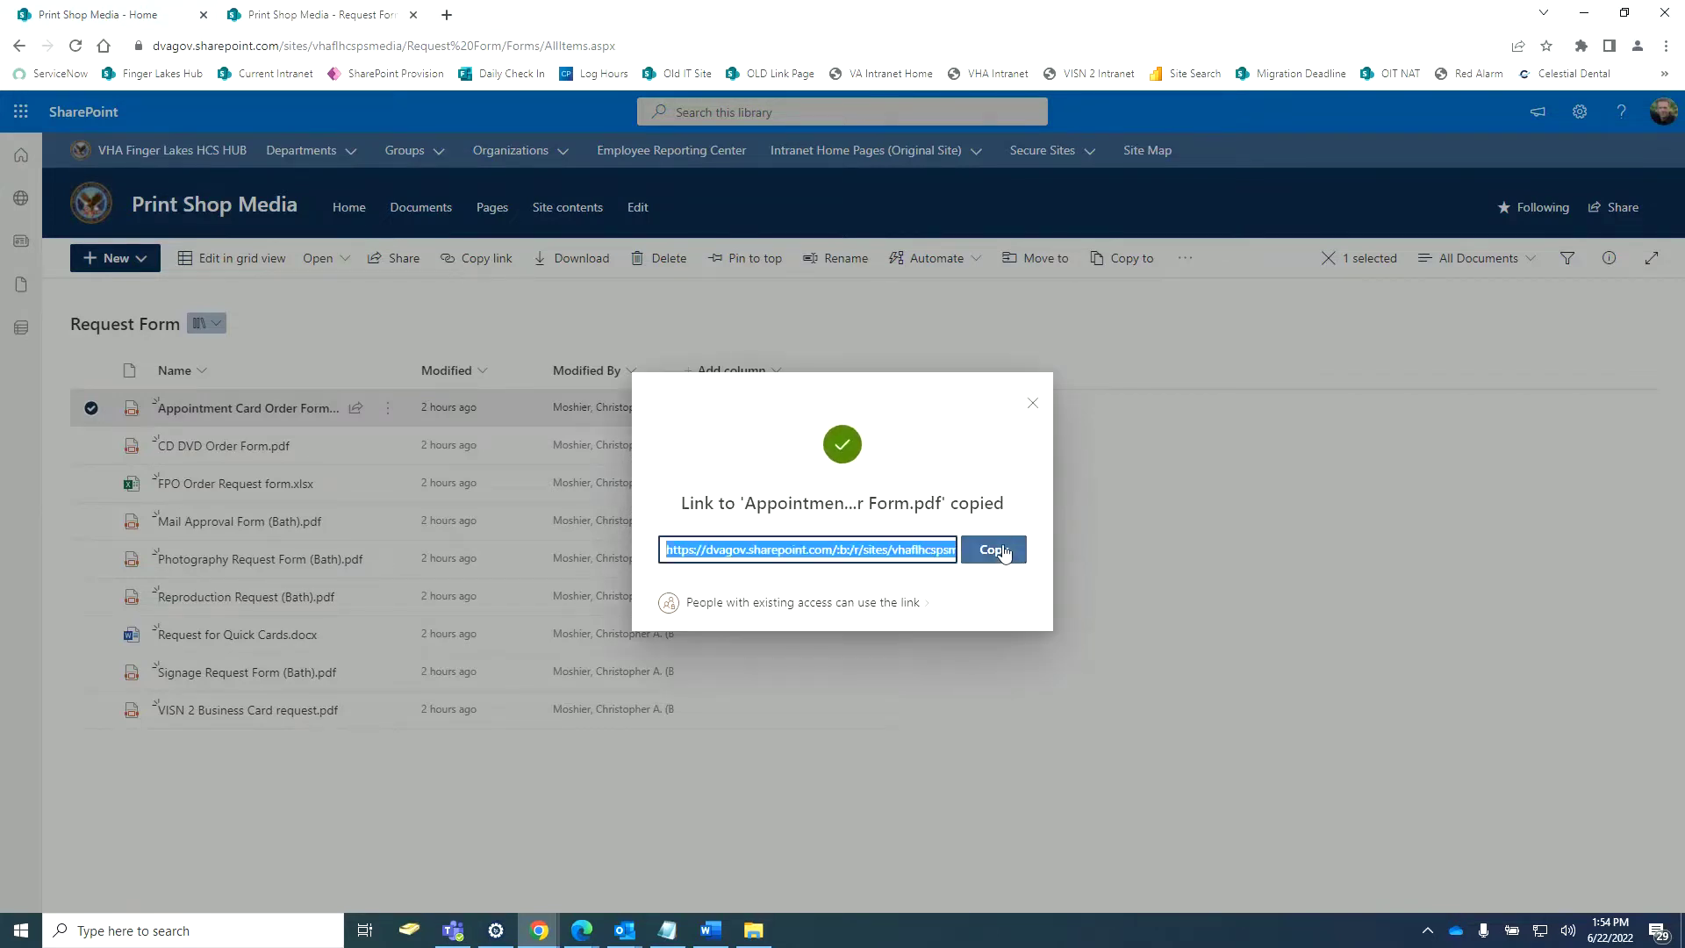
{"action": "left_click", "coordinate": [1033, 403]}
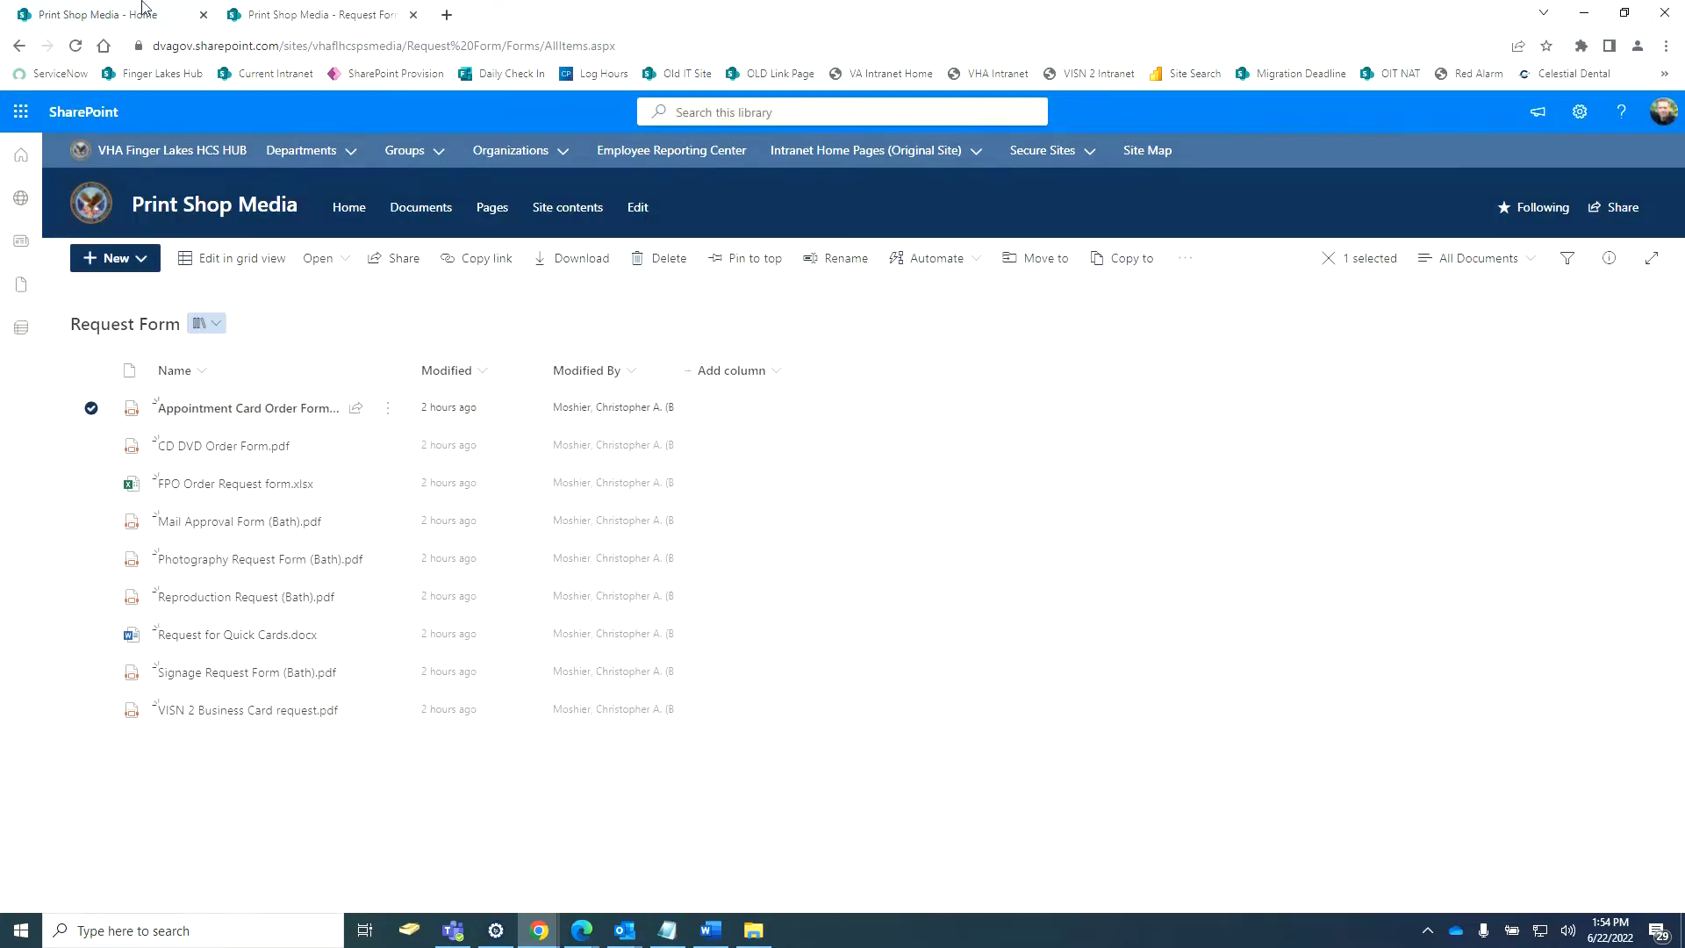
Return to the Print Shop Media home tab and restore the window beside the old Bath site.
{"action": "left_click", "coordinate": [69, 21]}
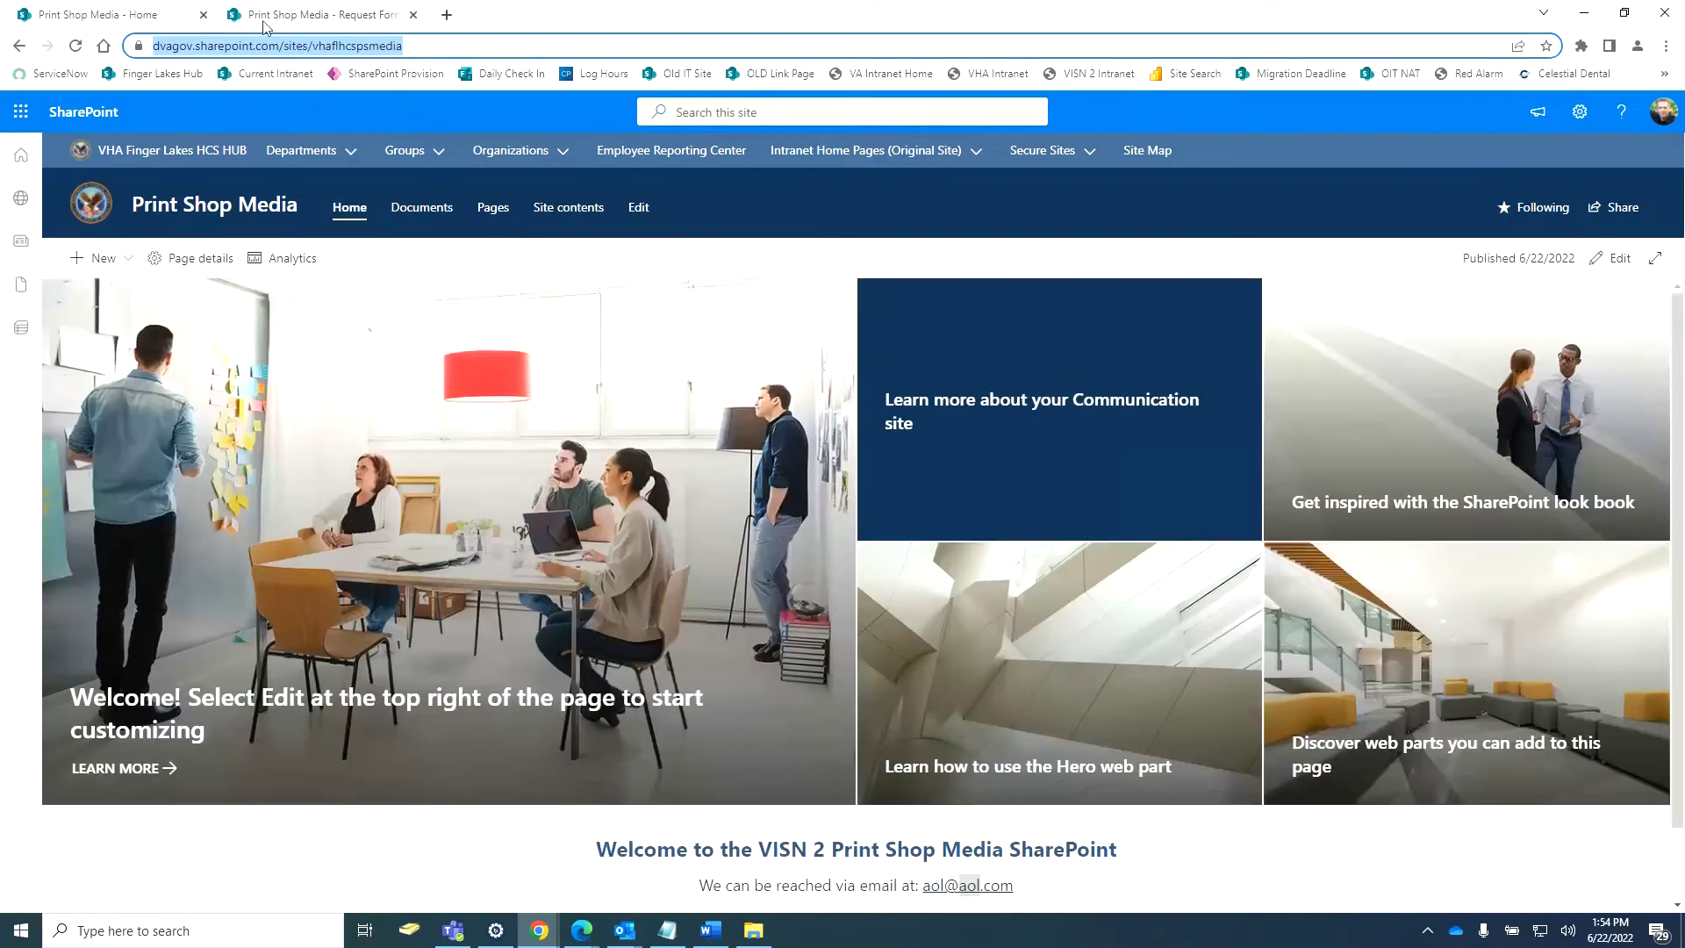
{"action": "left_click", "coordinate": [270, 20]}
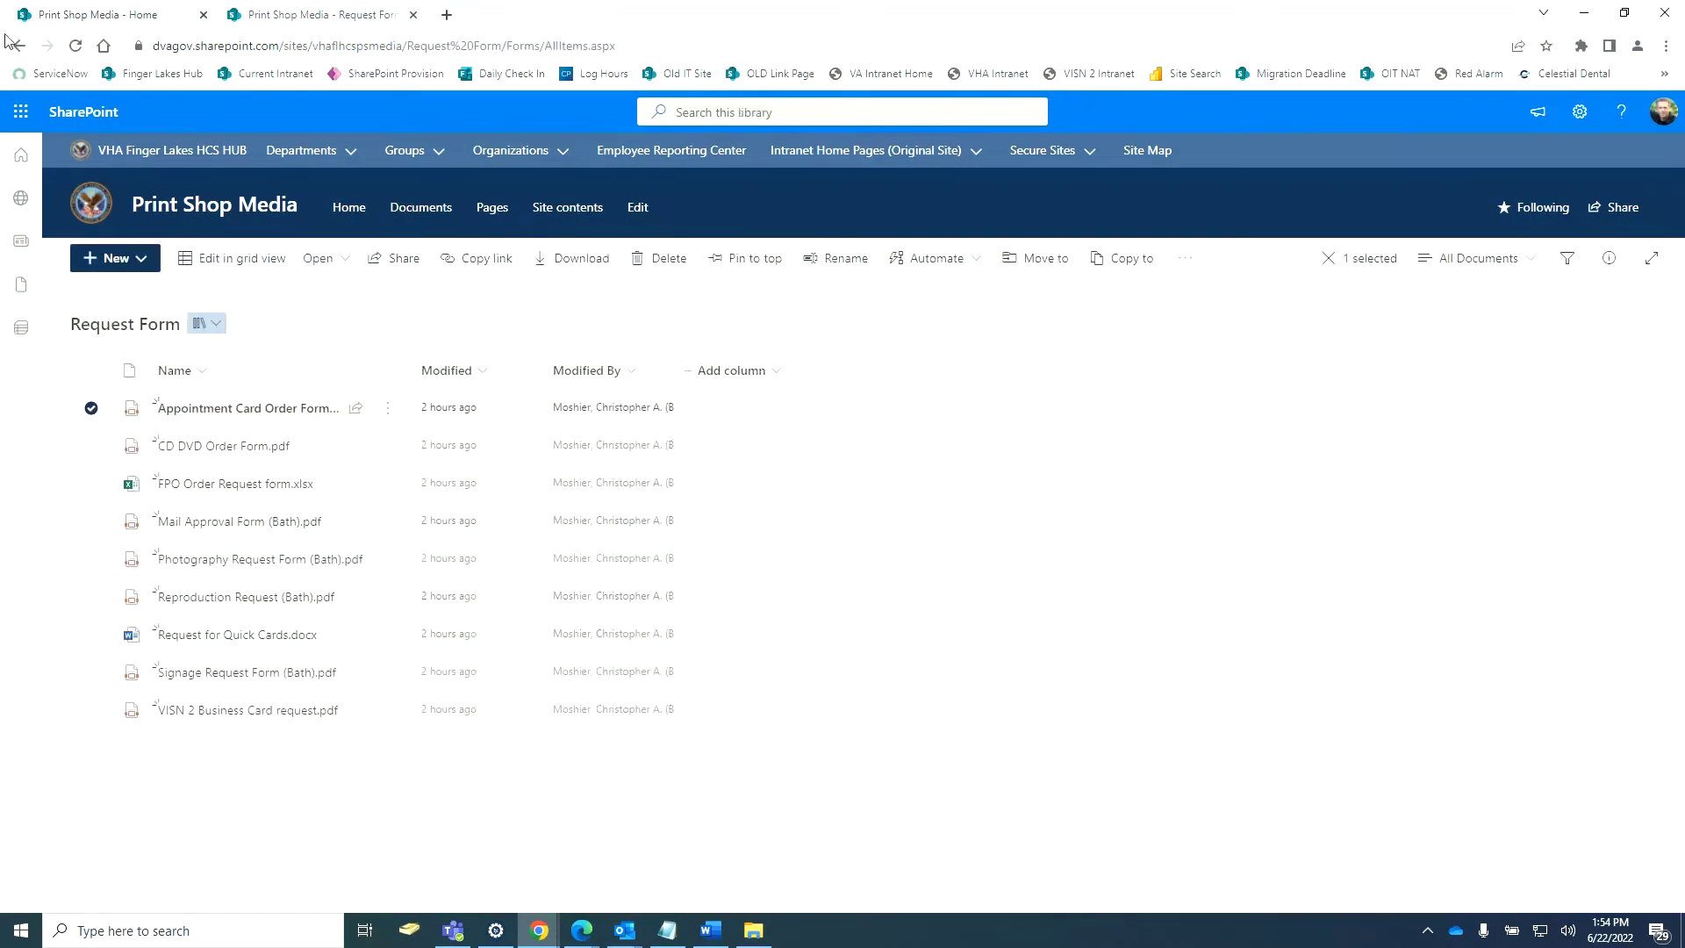
{"action": "left_click", "coordinate": [91, 16]}
{"action": "left_click", "coordinate": [1624, 13]}
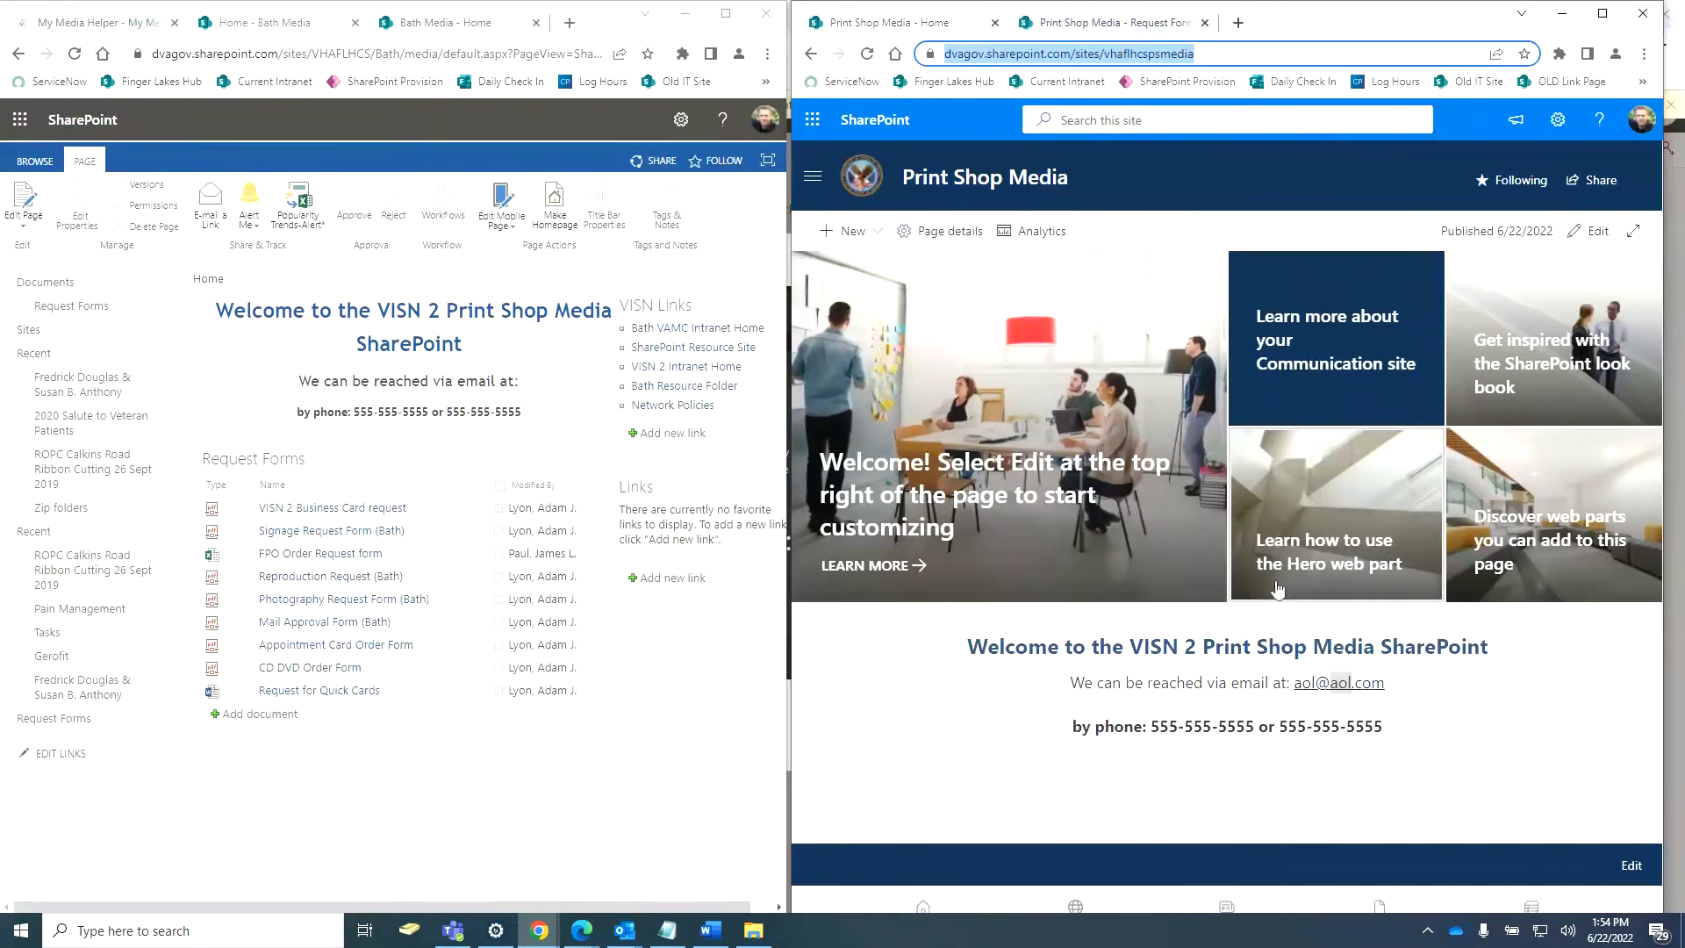
Edit the home page and add a one-column section below the welcome text.
{"action": "left_click", "coordinate": [1589, 231]}
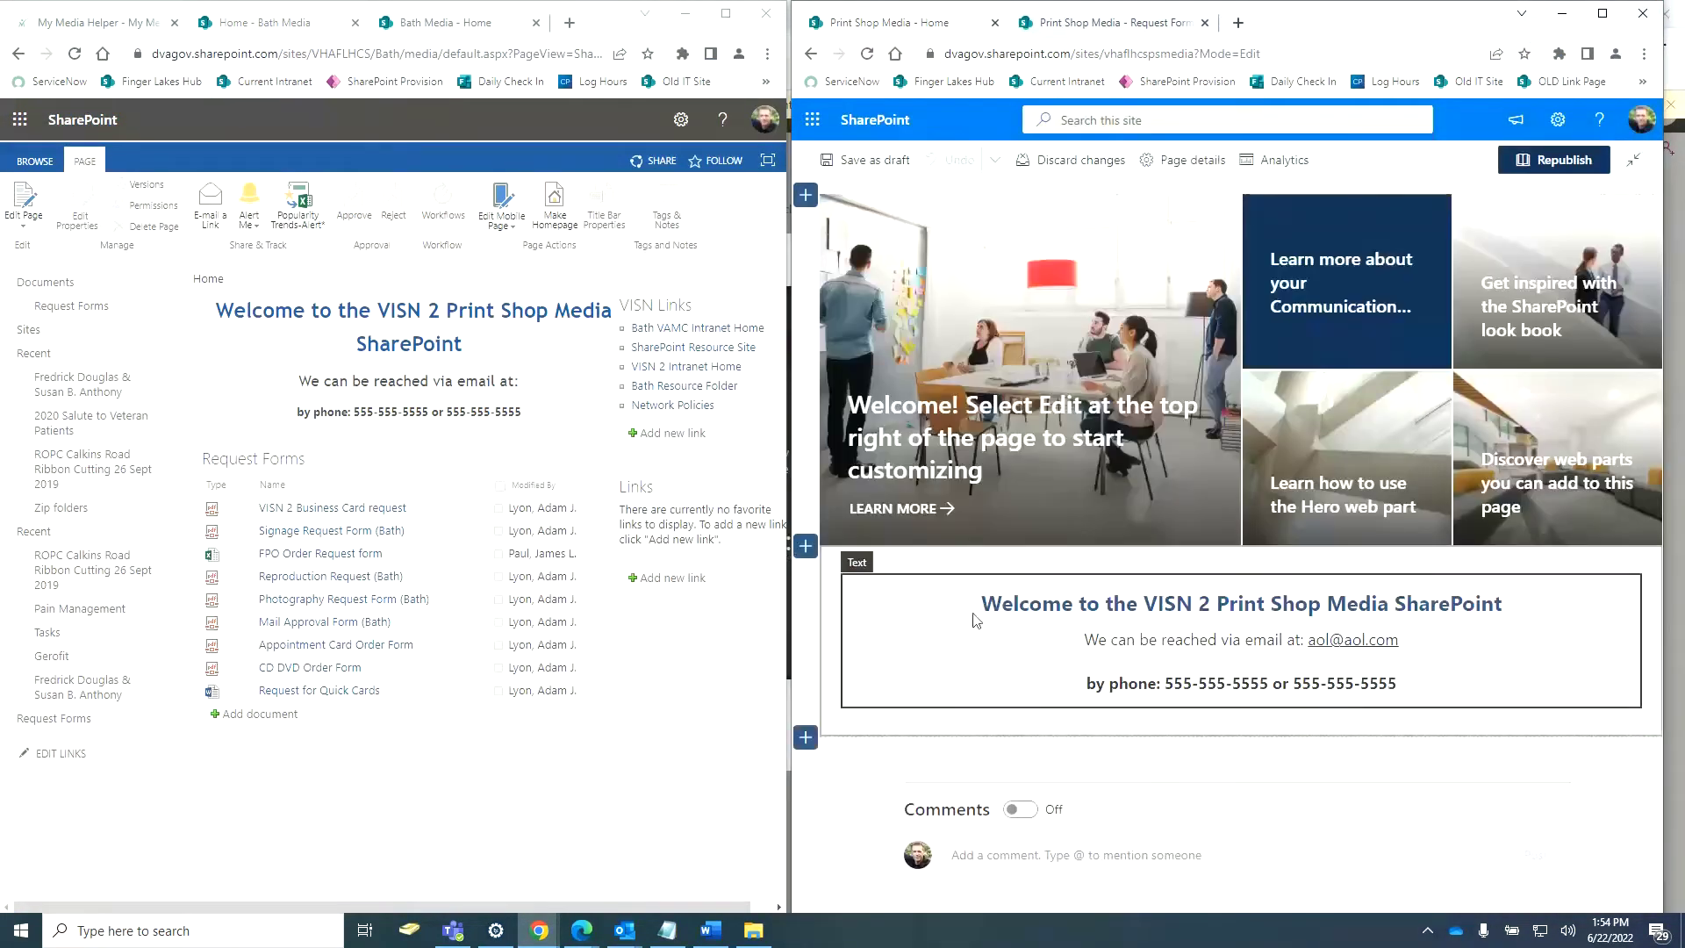
{"action": "left_click", "coordinate": [806, 737]}
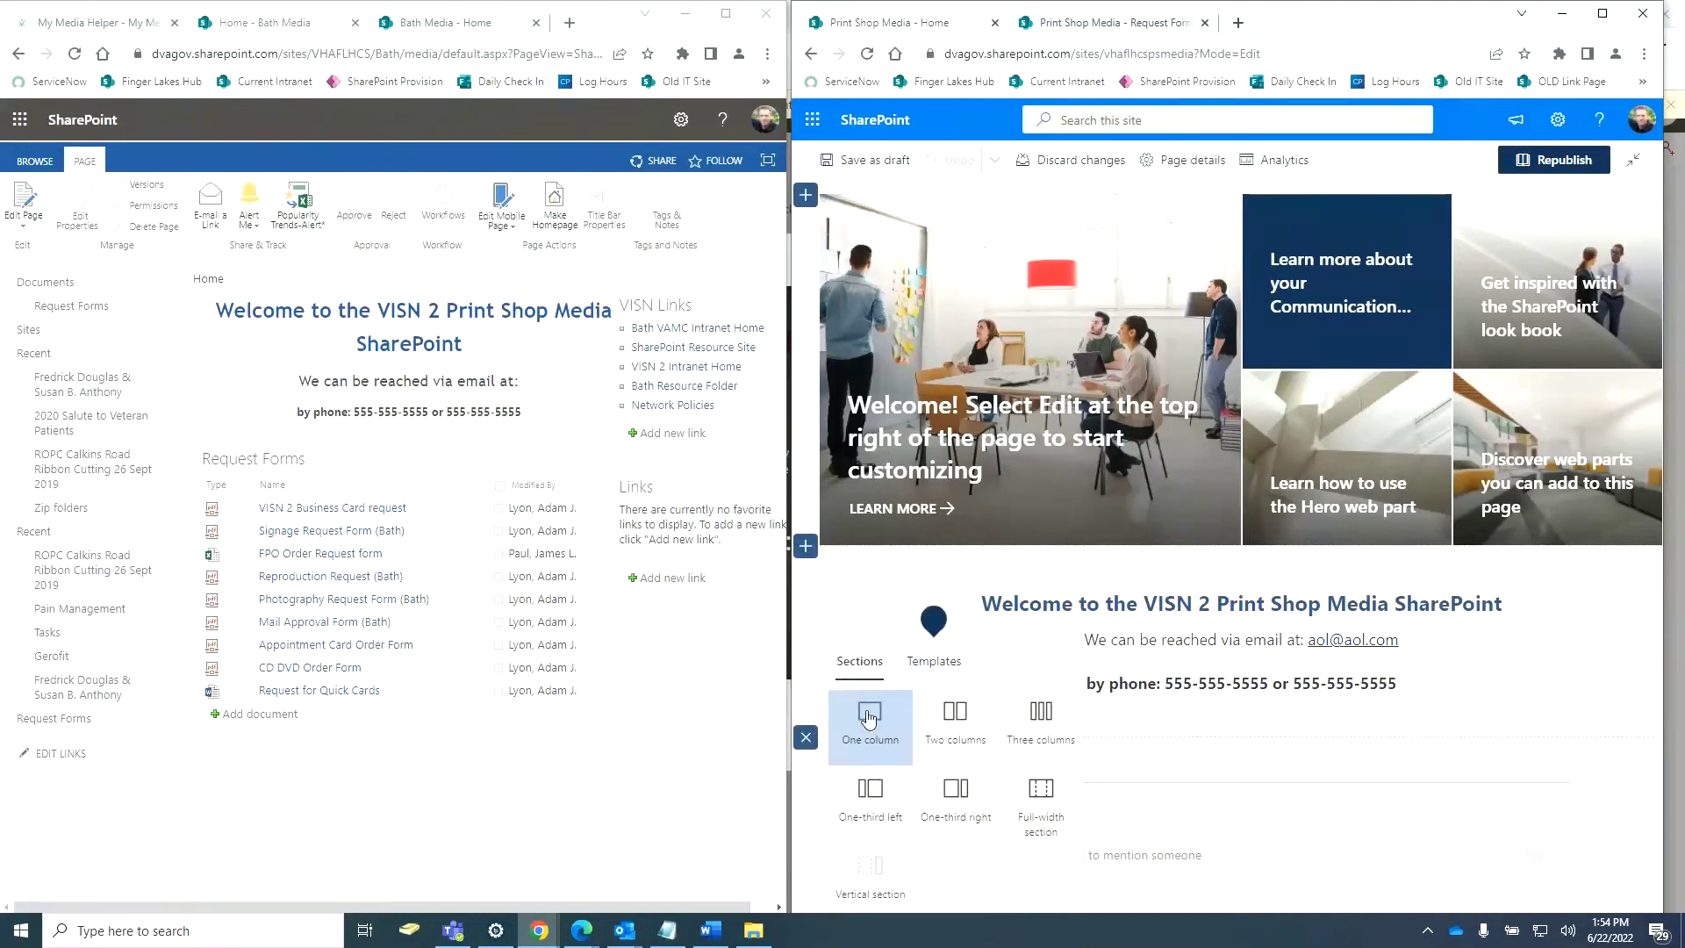
{"action": "left_click", "coordinate": [1537, 664]}
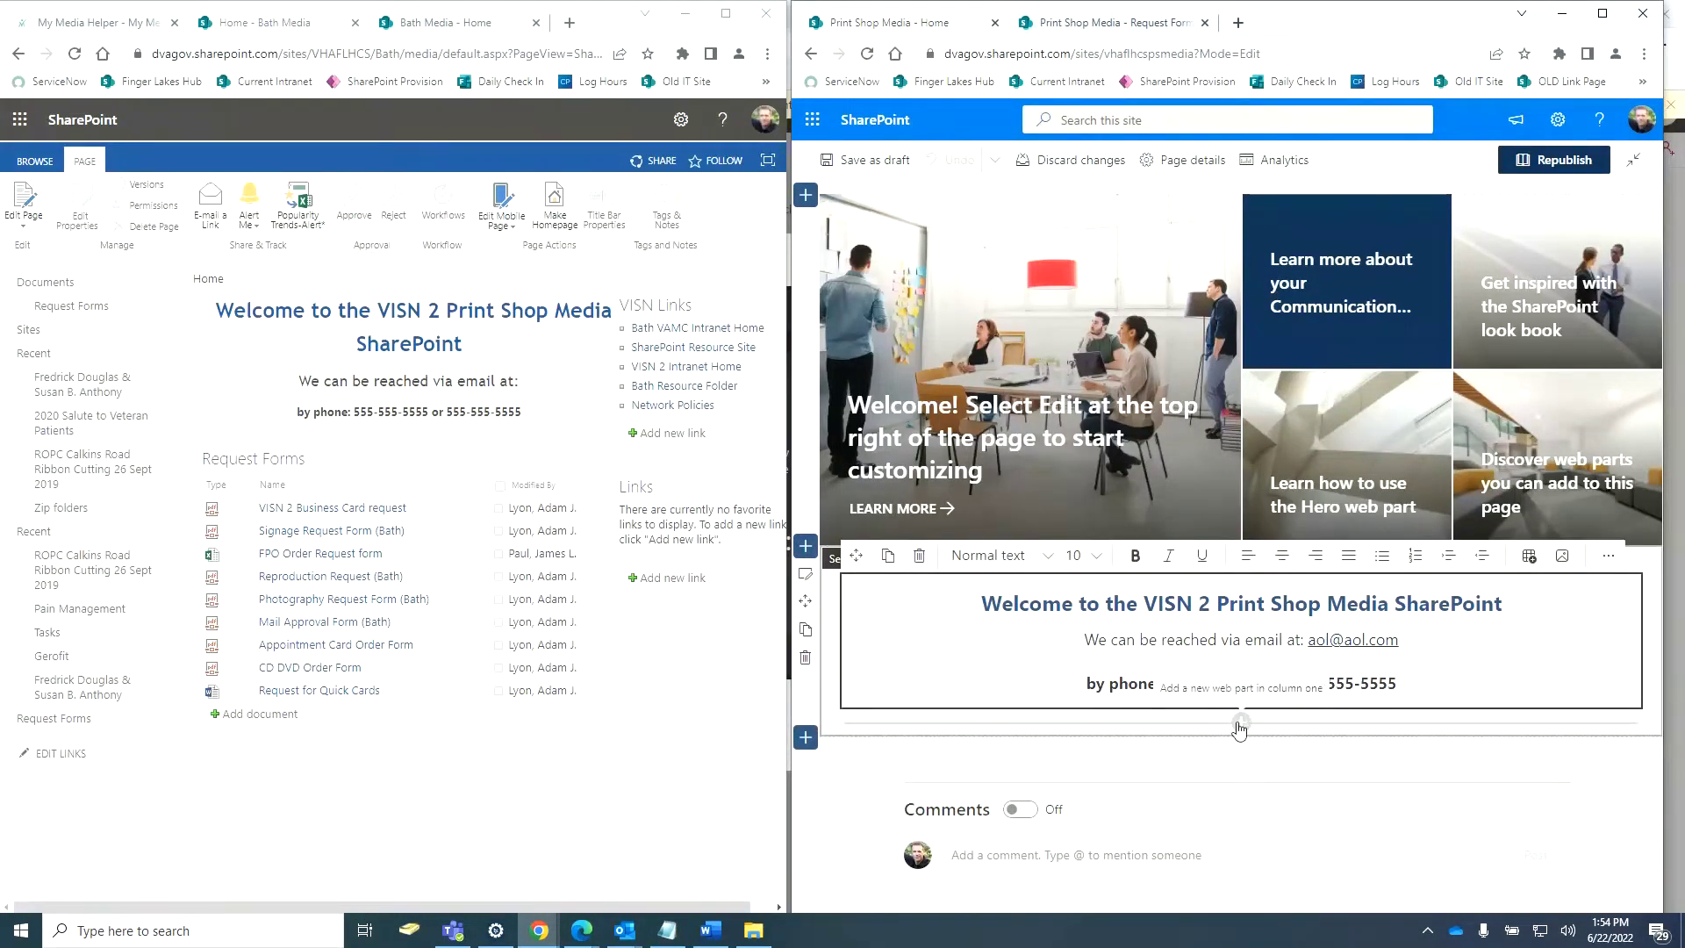
{"action": "left_click", "coordinate": [805, 737]}
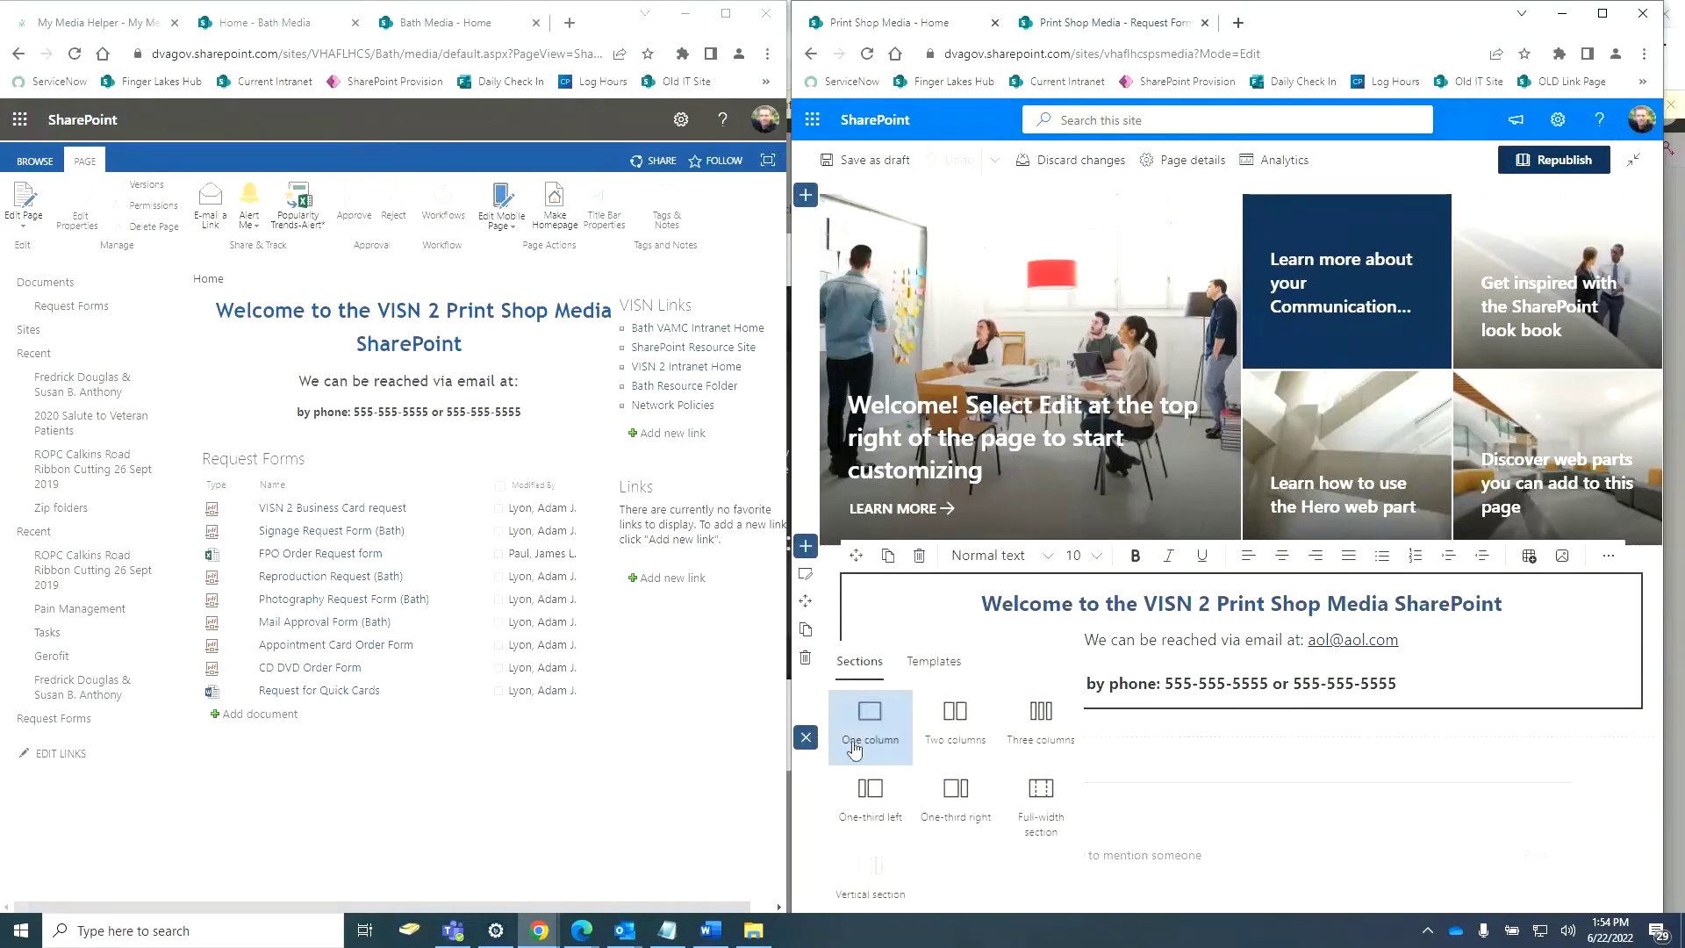
{"action": "left_click", "coordinate": [863, 712]}
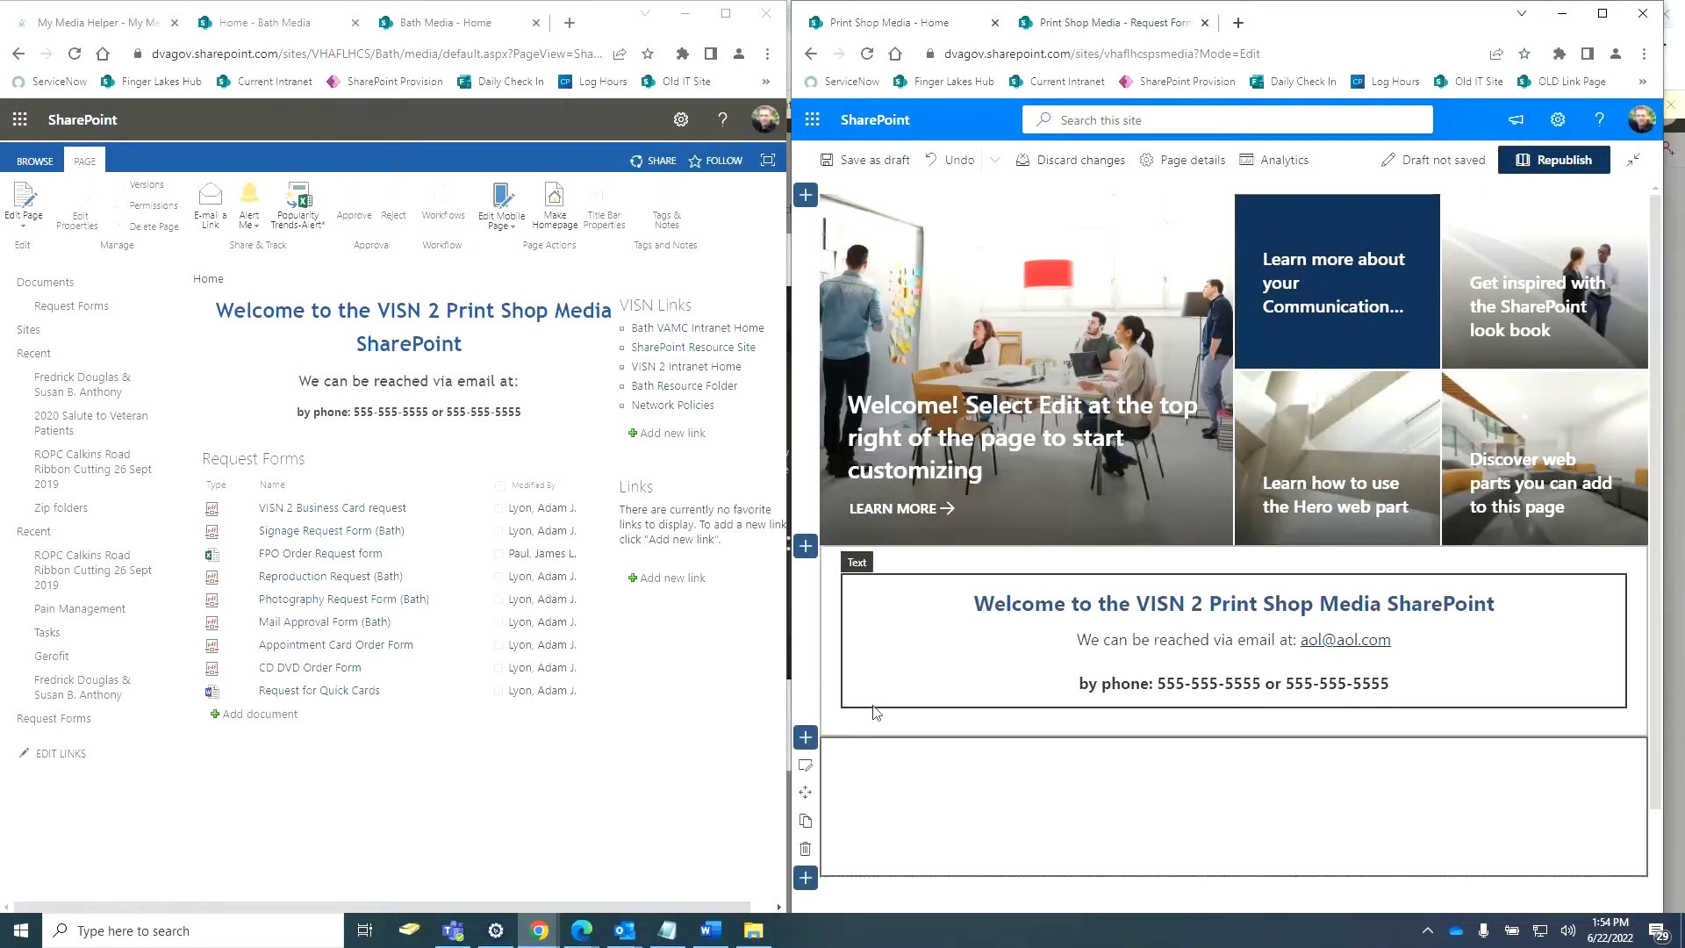
Give the welcome section Soft light-cyan shading and add a Quick links web part to the new section.
{"action": "left_click", "coordinate": [846, 600]}
{"action": "left_click", "coordinate": [1606, 16]}
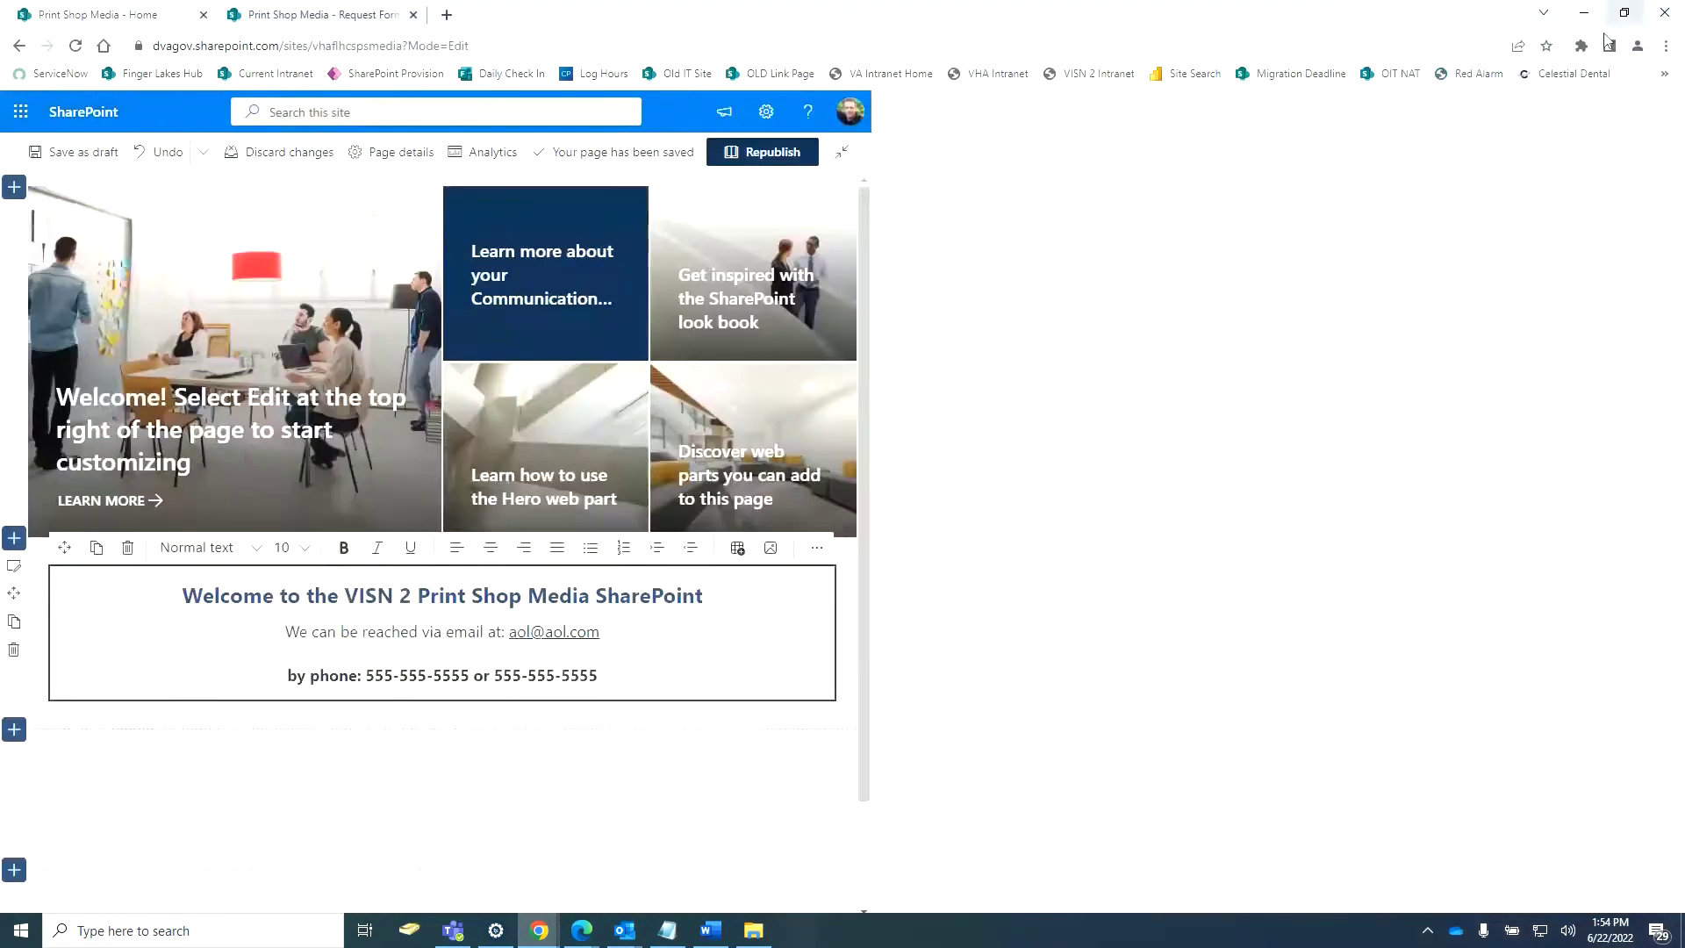
{"action": "scroll", "coordinate": [130, 580], "scroll_direction": "down", "scroll_amount": 3}
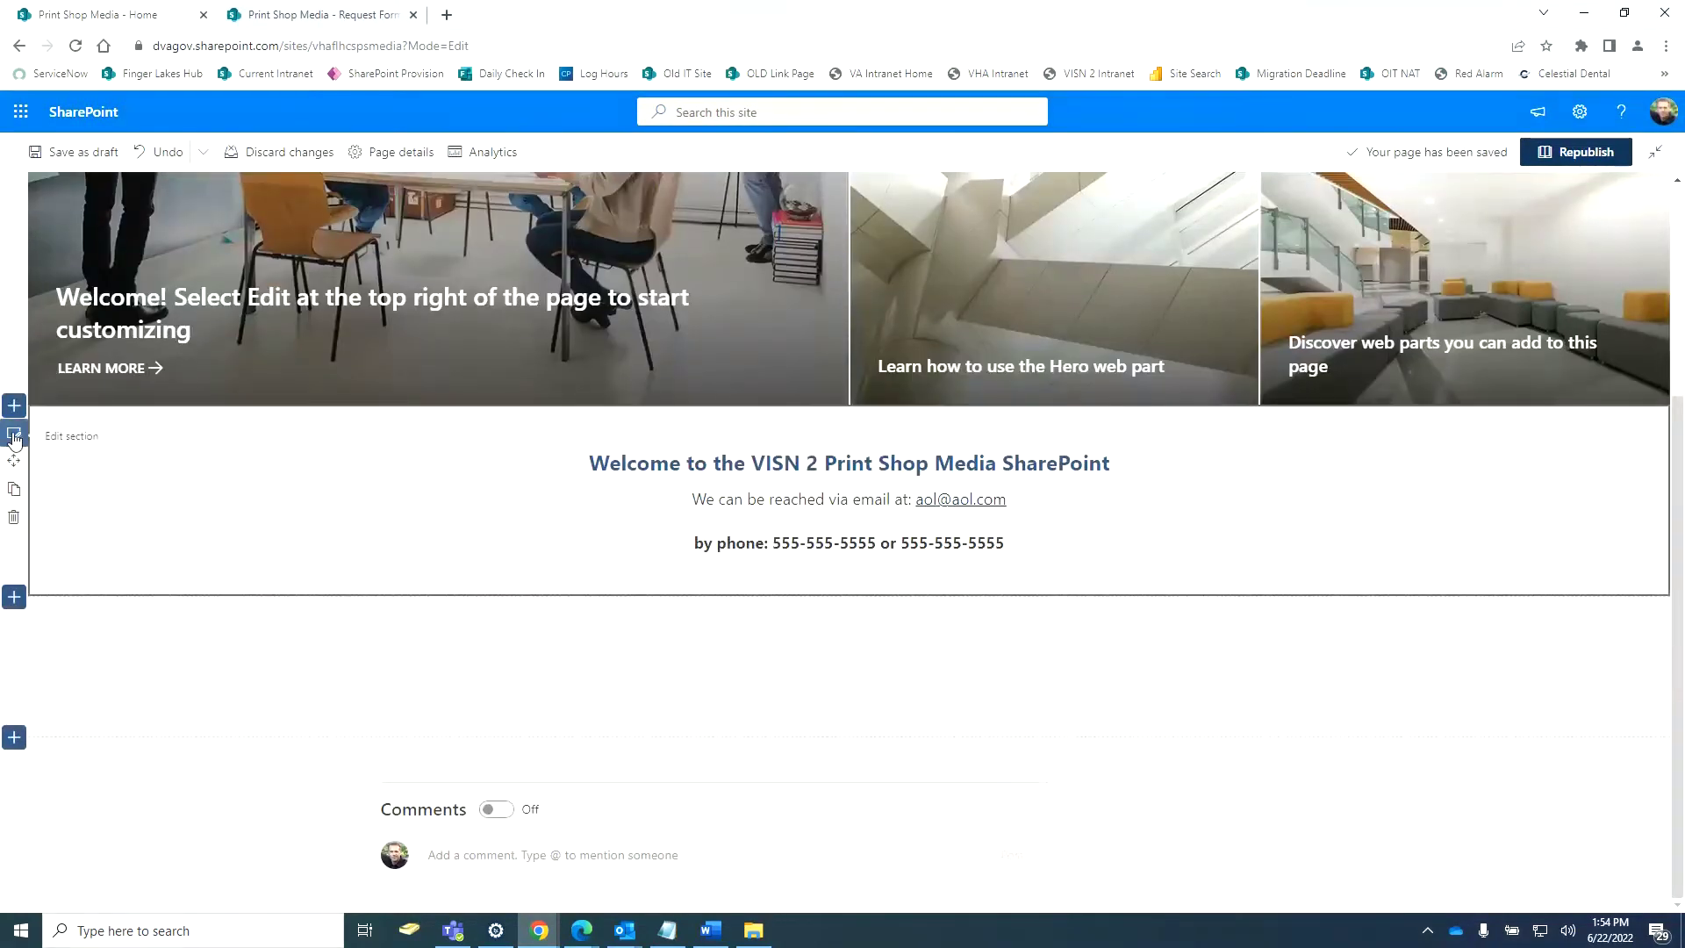
{"action": "left_click", "coordinate": [14, 435]}
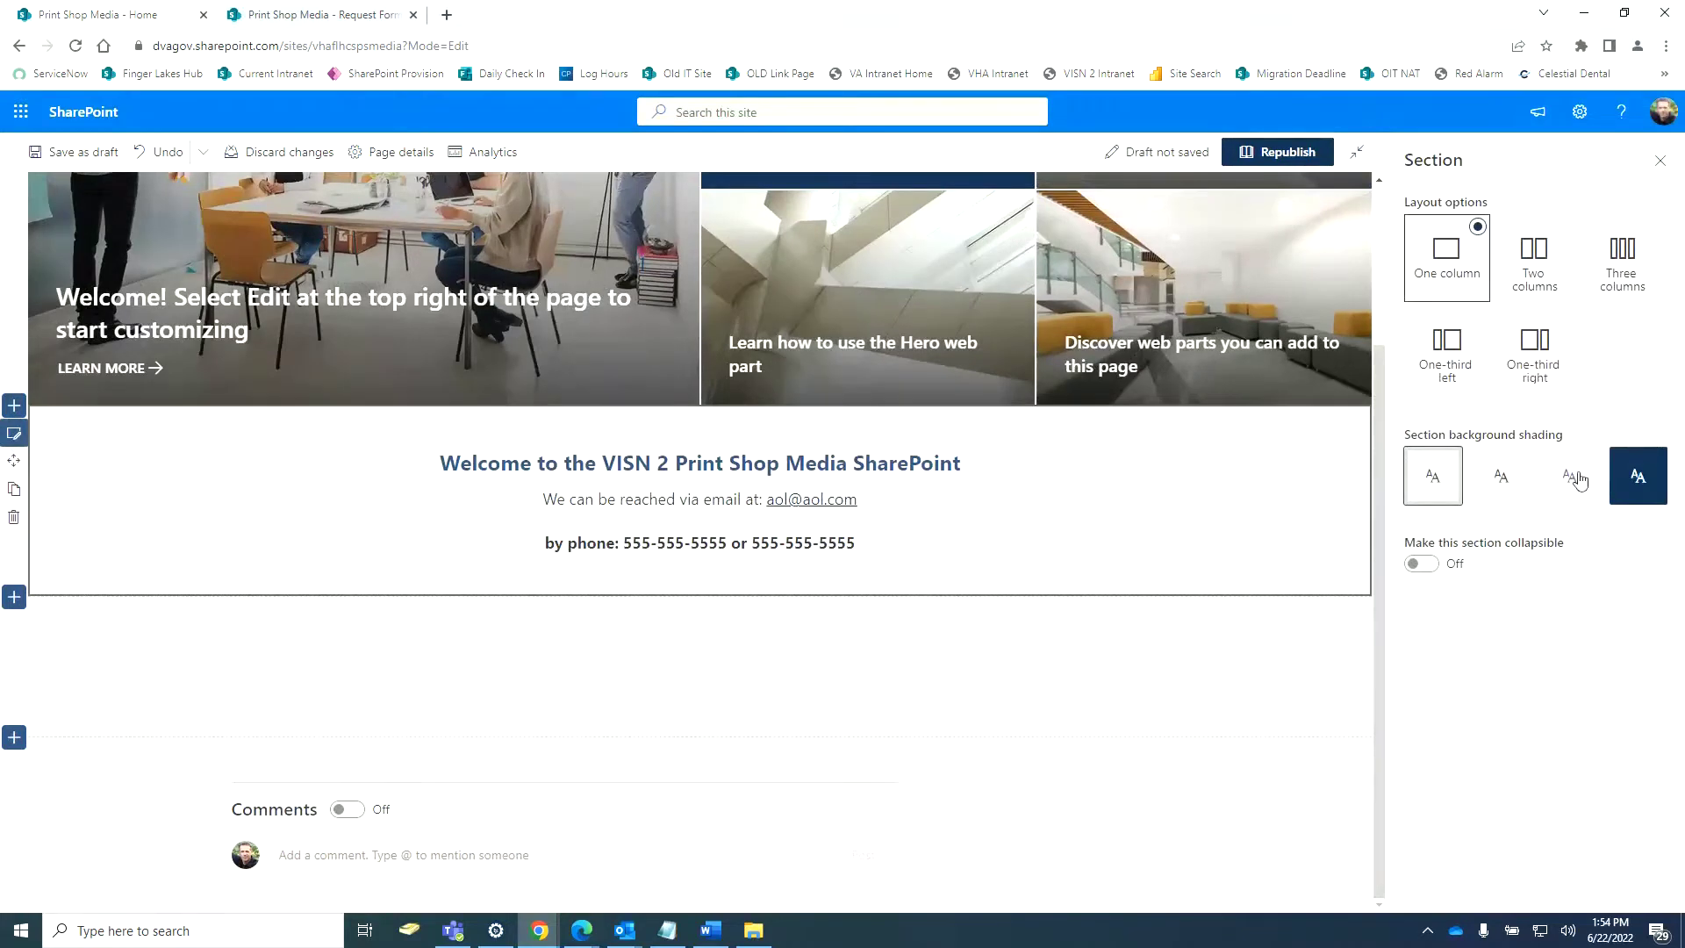
{"action": "left_click", "coordinate": [1566, 479]}
{"action": "left_click", "coordinate": [1062, 686]}
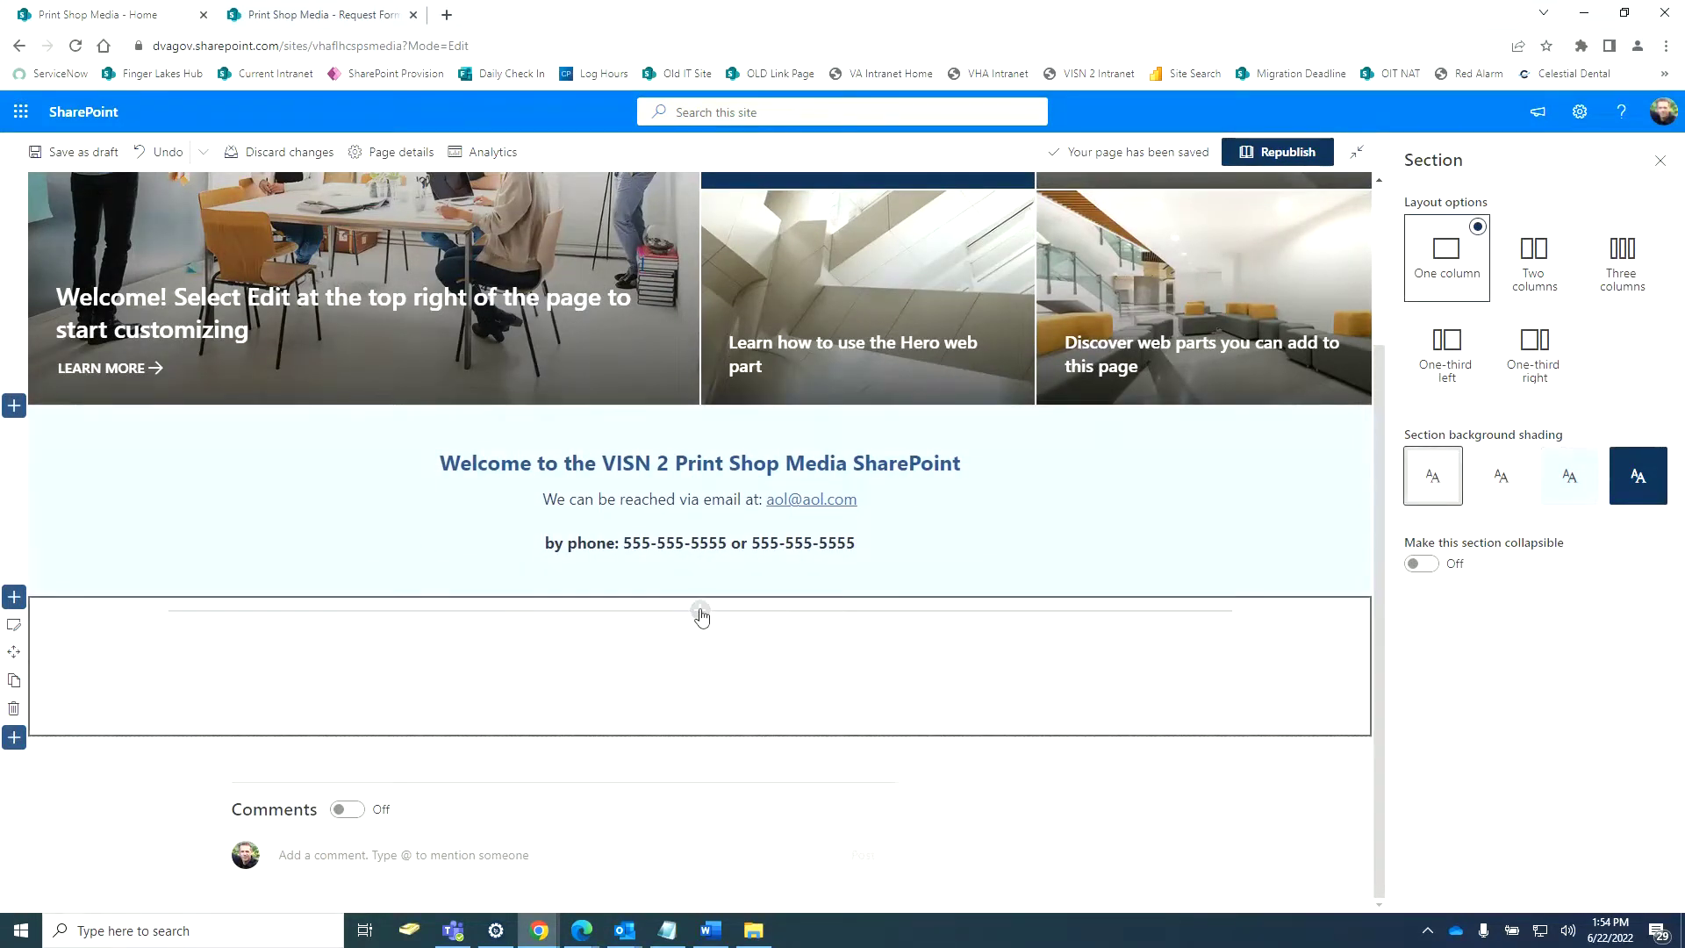
{"action": "left_click", "coordinate": [700, 609]}
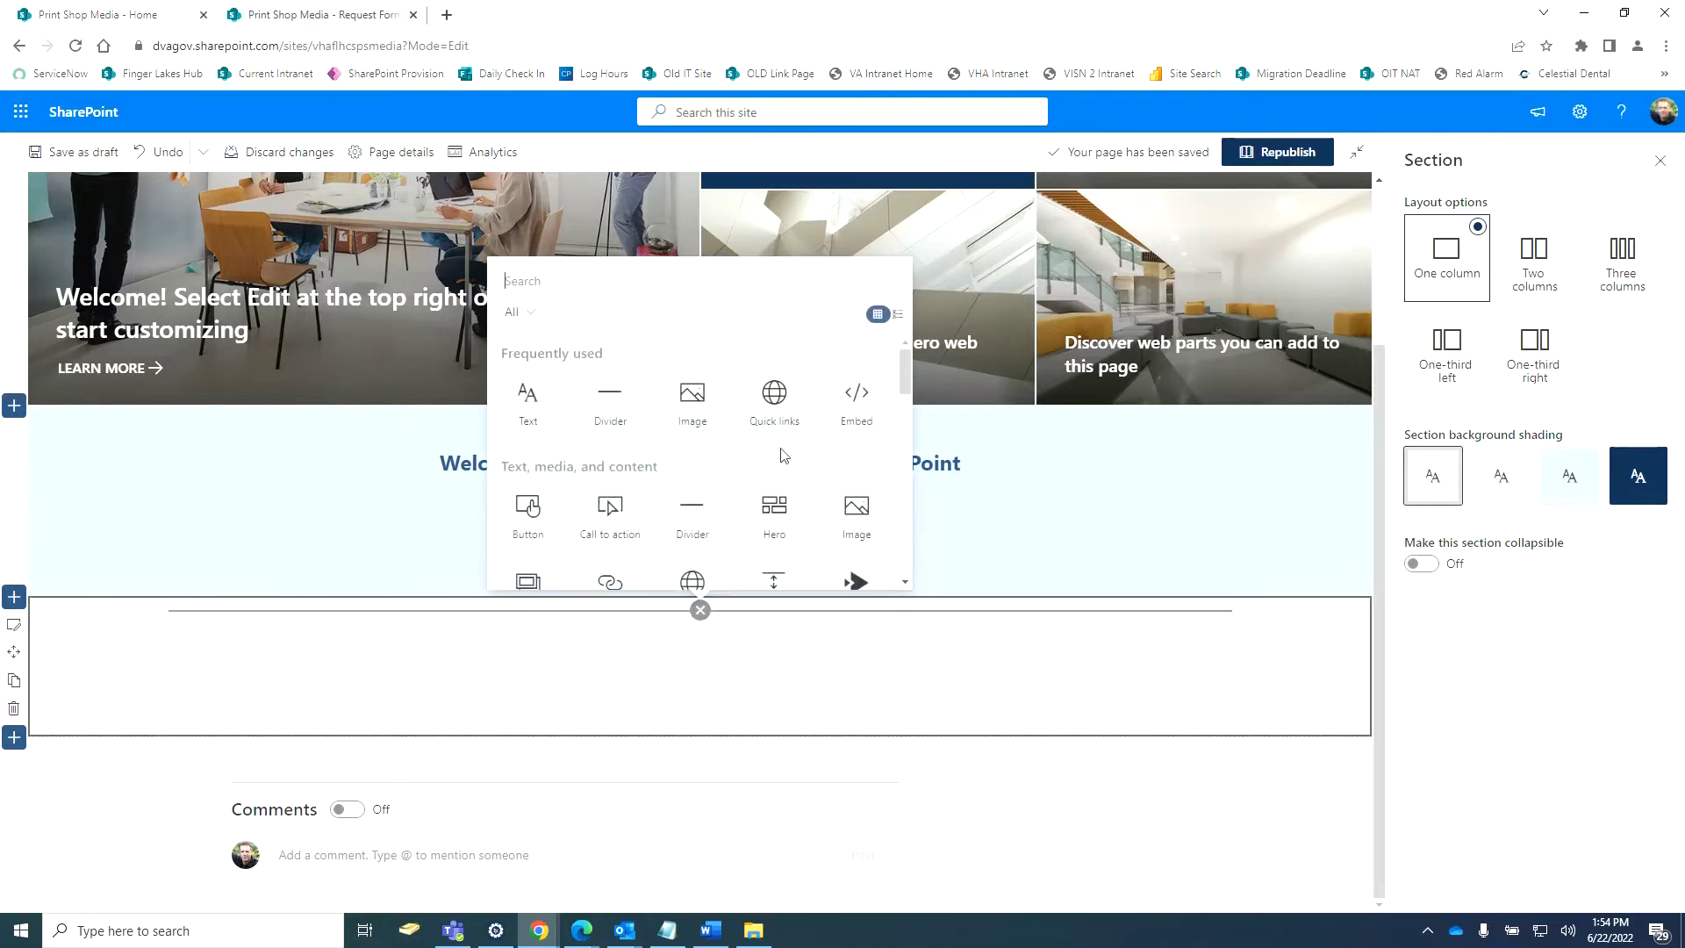
{"action": "left_click", "coordinate": [775, 402]}
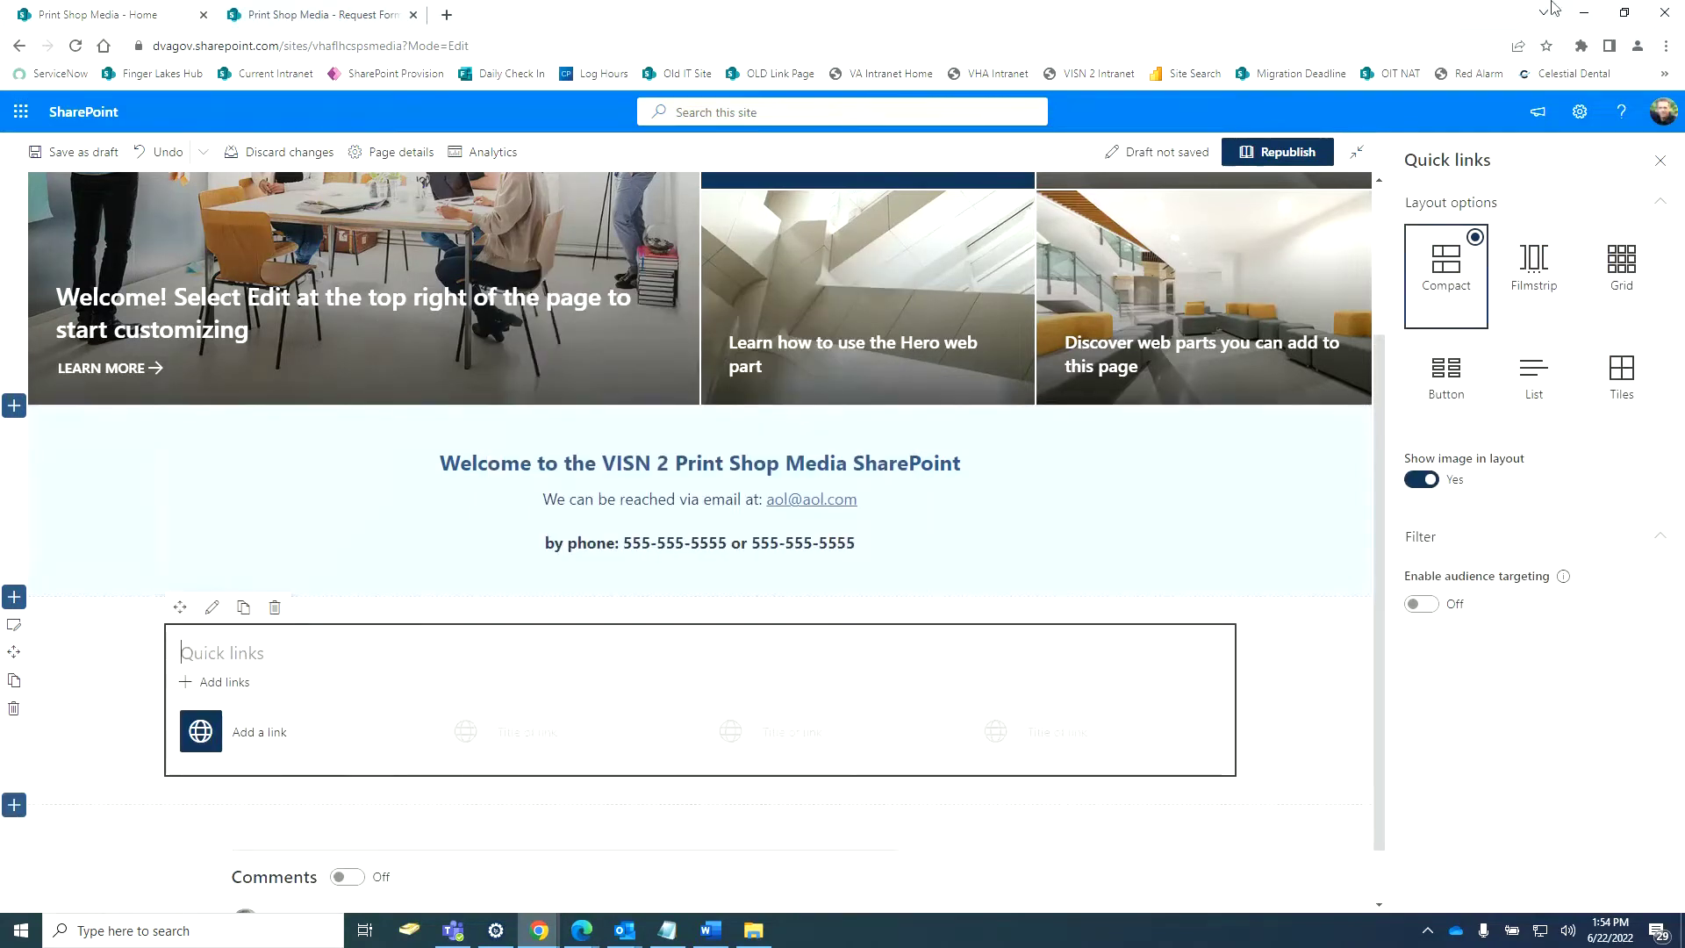
Add VISN 2 Business Card request.pdf from the site's Request Form library as a quick link.
{"action": "left_click", "coordinate": [1624, 12]}
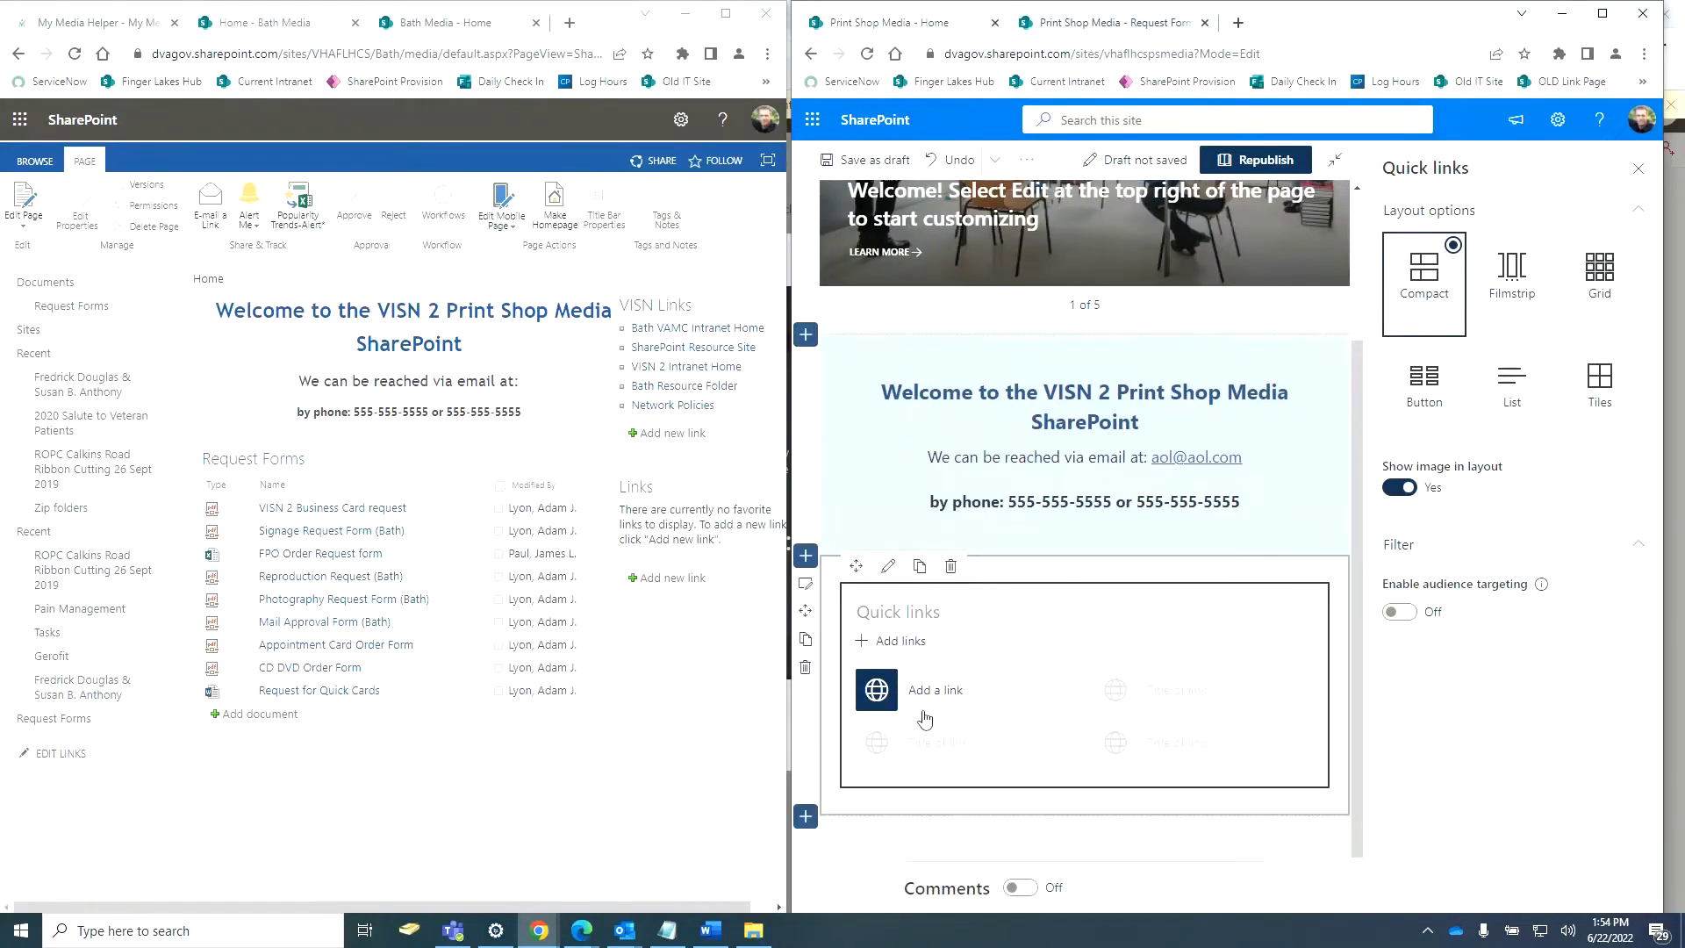
{"action": "left_click", "coordinate": [917, 647]}
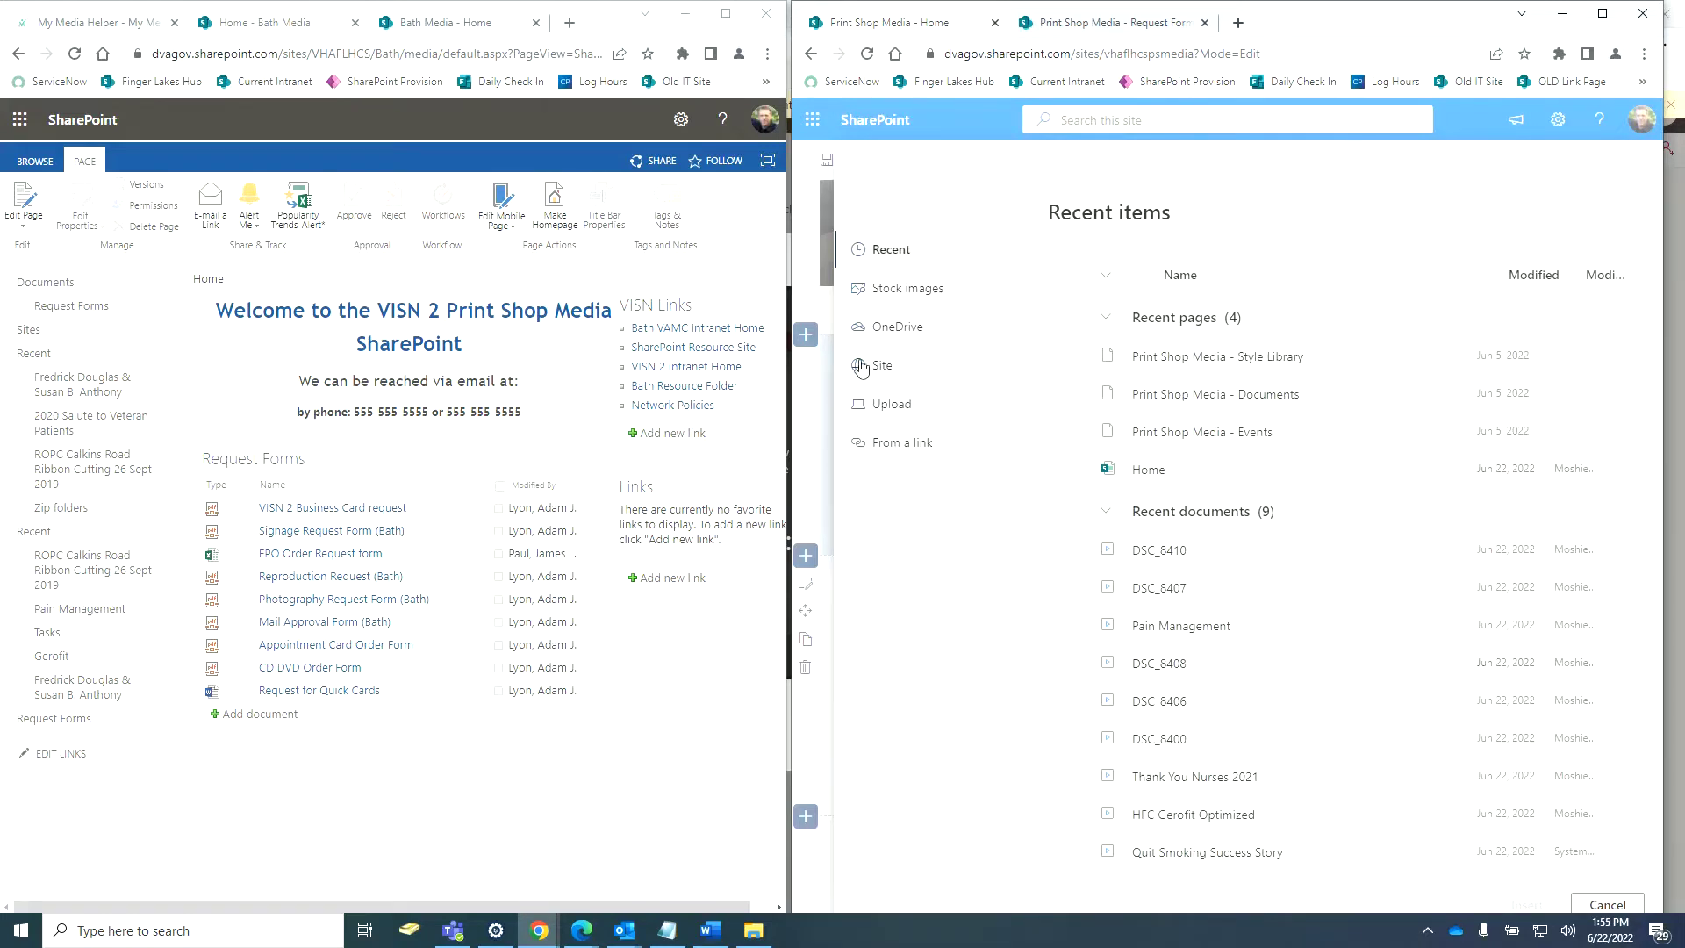
{"action": "left_click", "coordinate": [884, 366]}
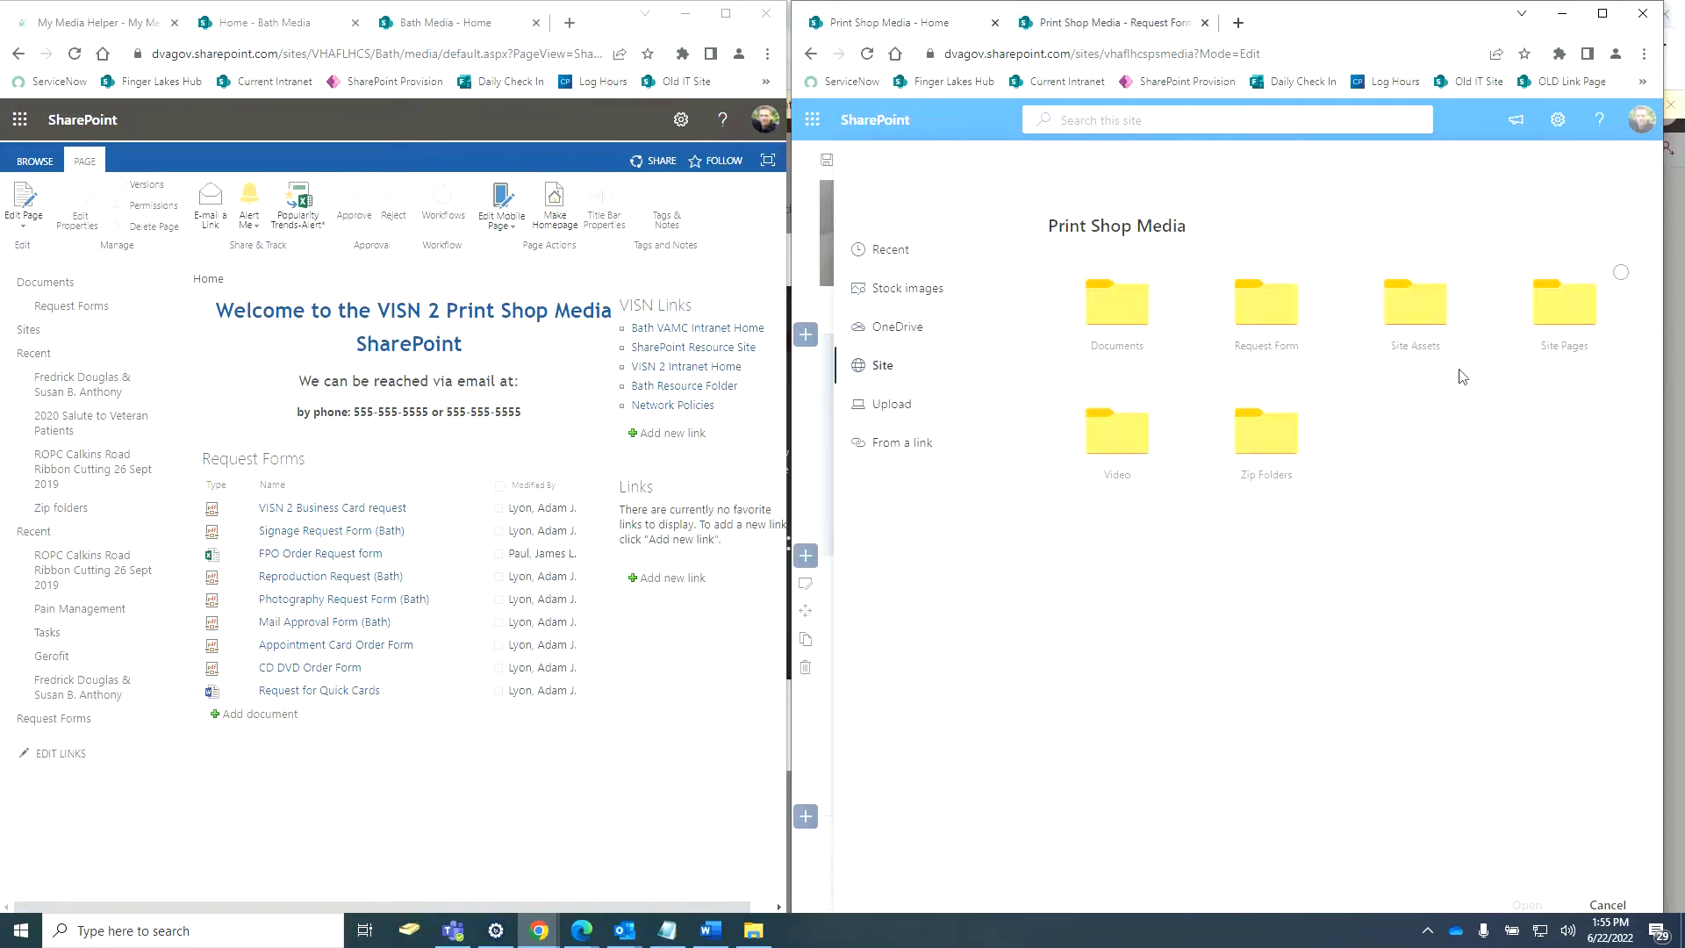
{"action": "left_click", "coordinate": [1280, 310]}
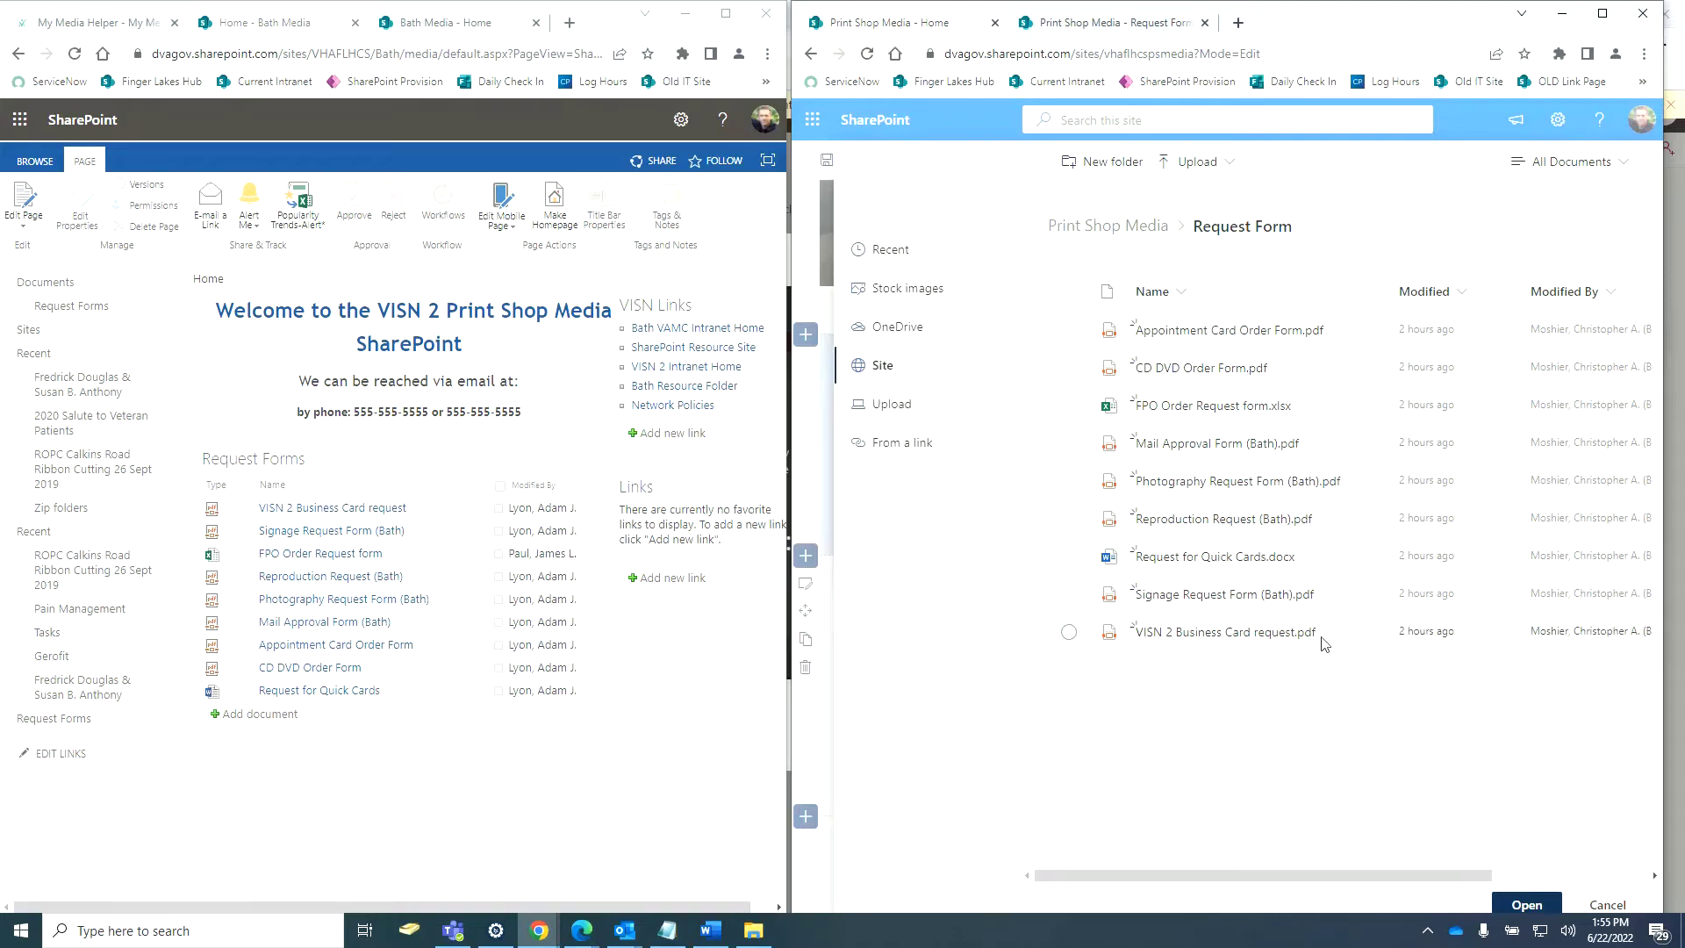
{"action": "left_click", "coordinate": [1067, 632]}
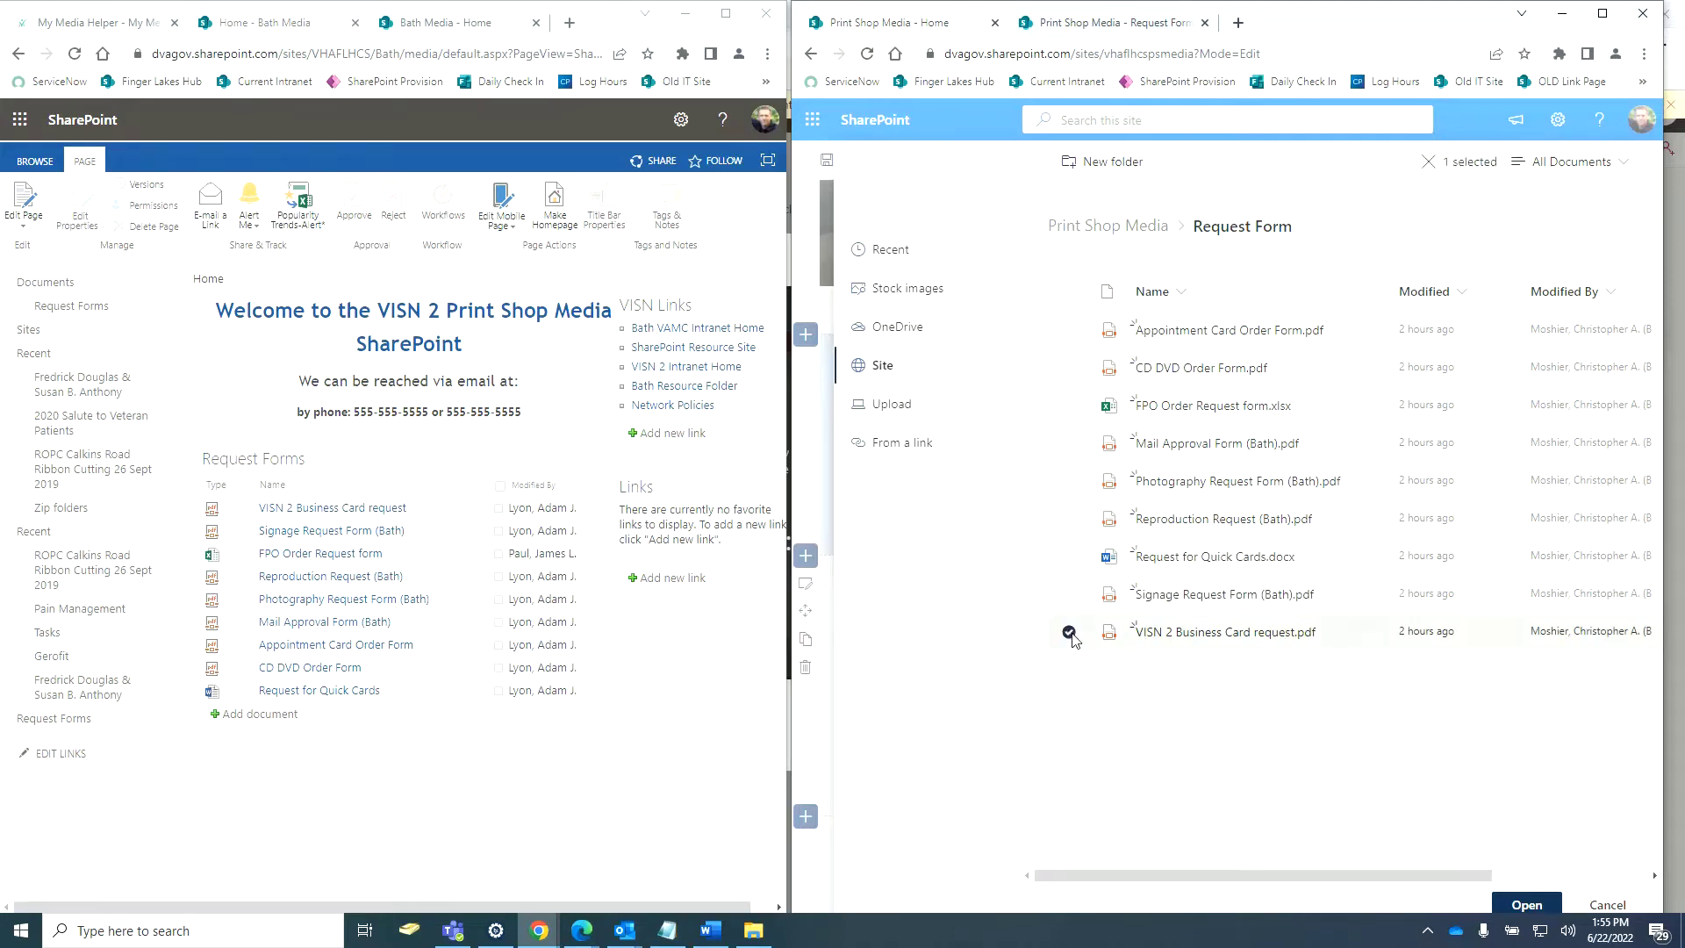
{"action": "left_click", "coordinate": [1527, 905]}
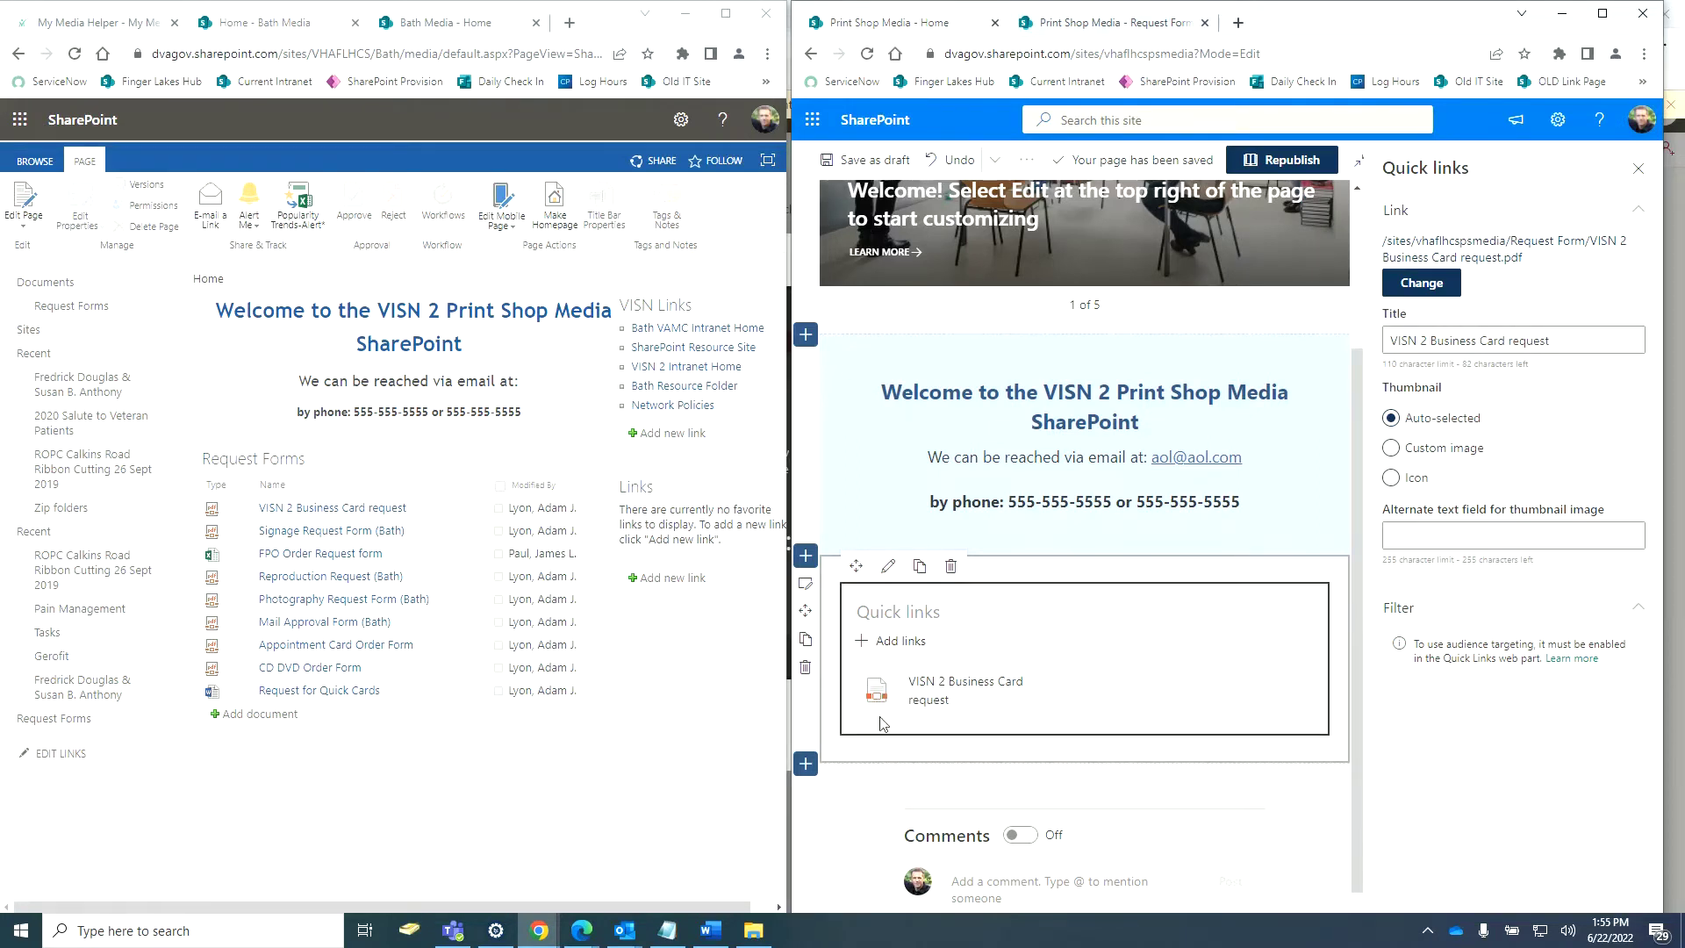
Try custom image and icon thumbnails for the link, then keep it without an icon.
{"action": "left_click", "coordinate": [1391, 447]}
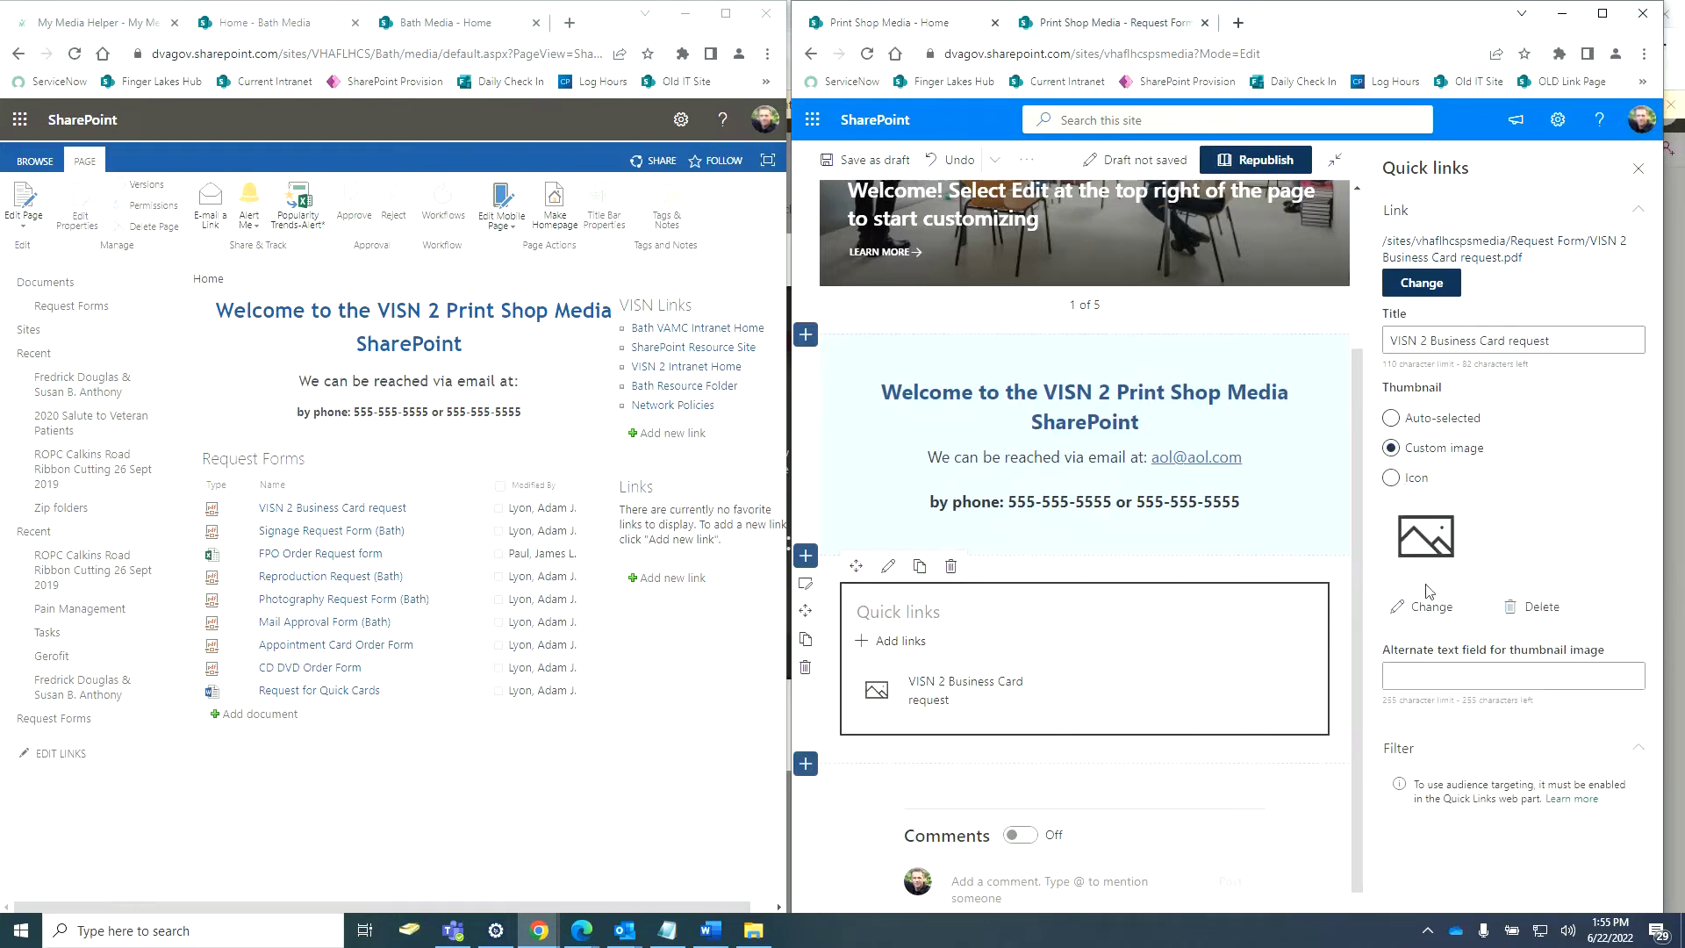
{"action": "left_click", "coordinate": [1393, 479]}
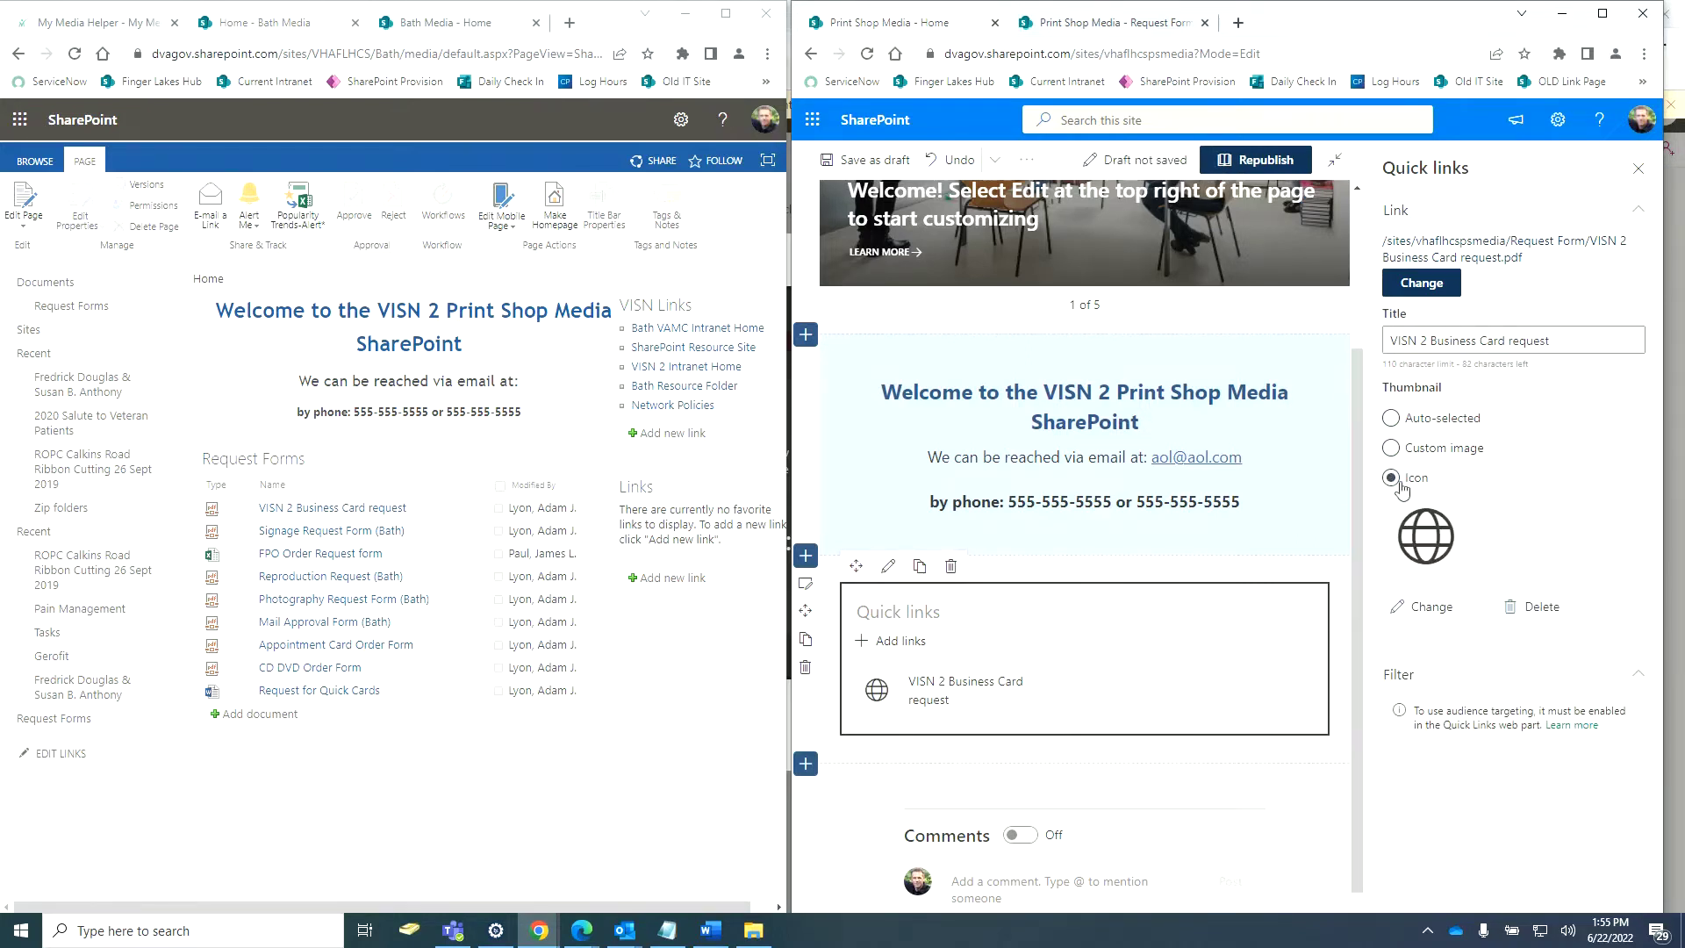
{"action": "left_click", "coordinate": [1430, 607]}
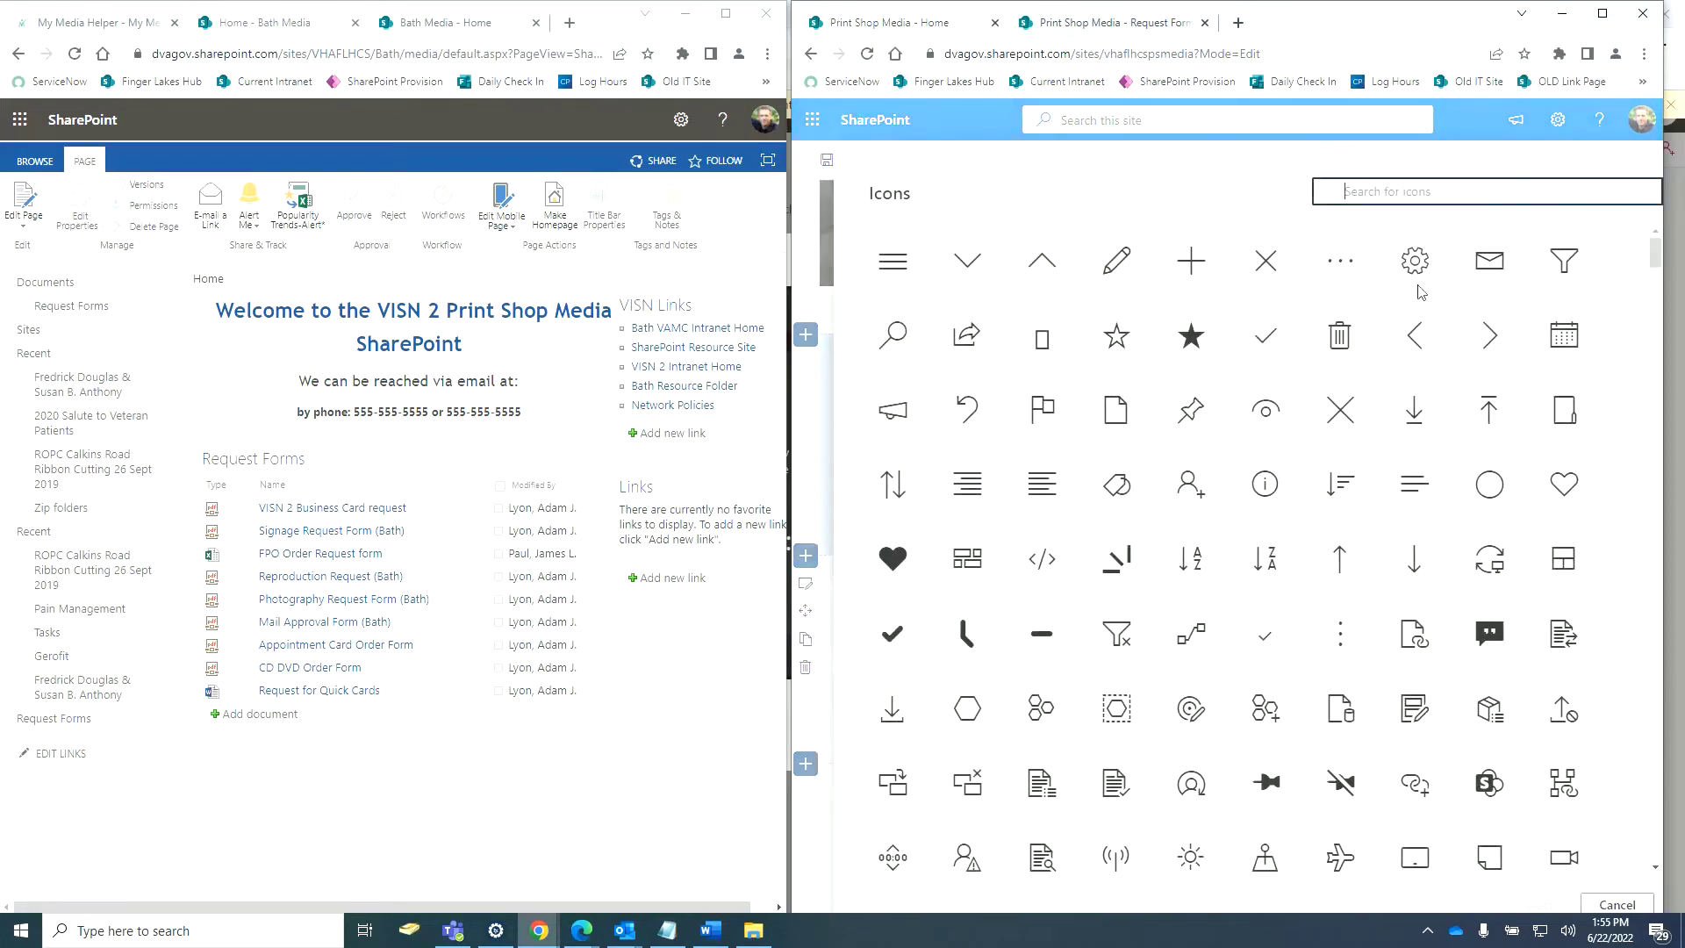
{"action": "type", "text": "pdf"}
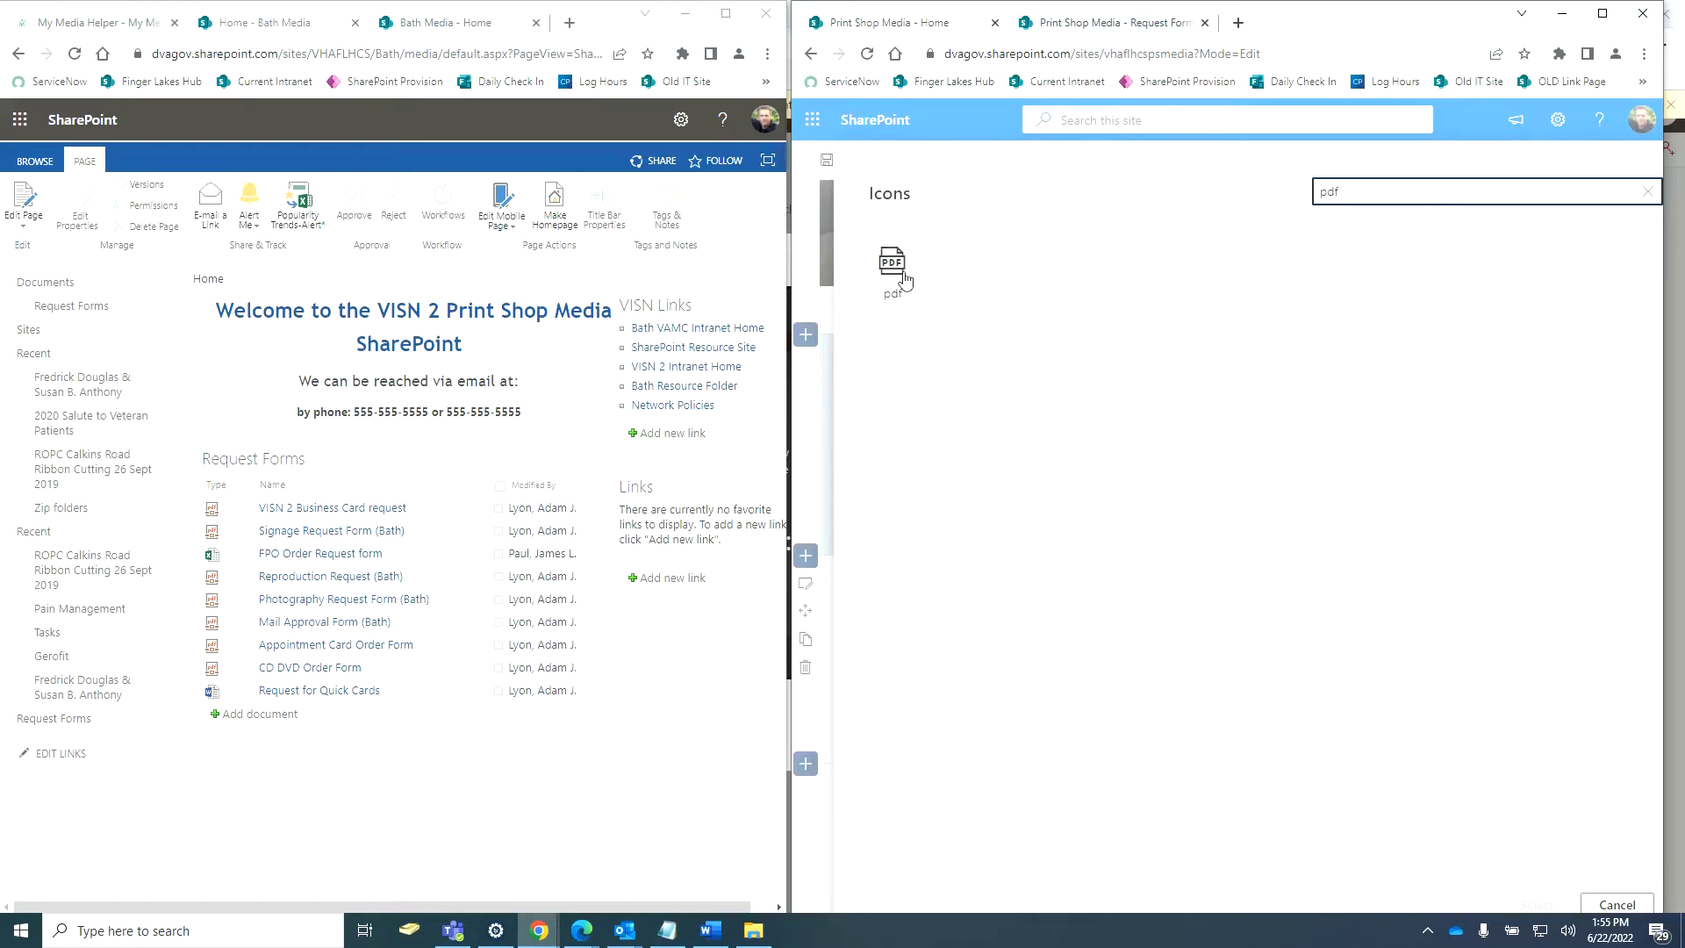
{"action": "left_click", "coordinate": [810, 445]}
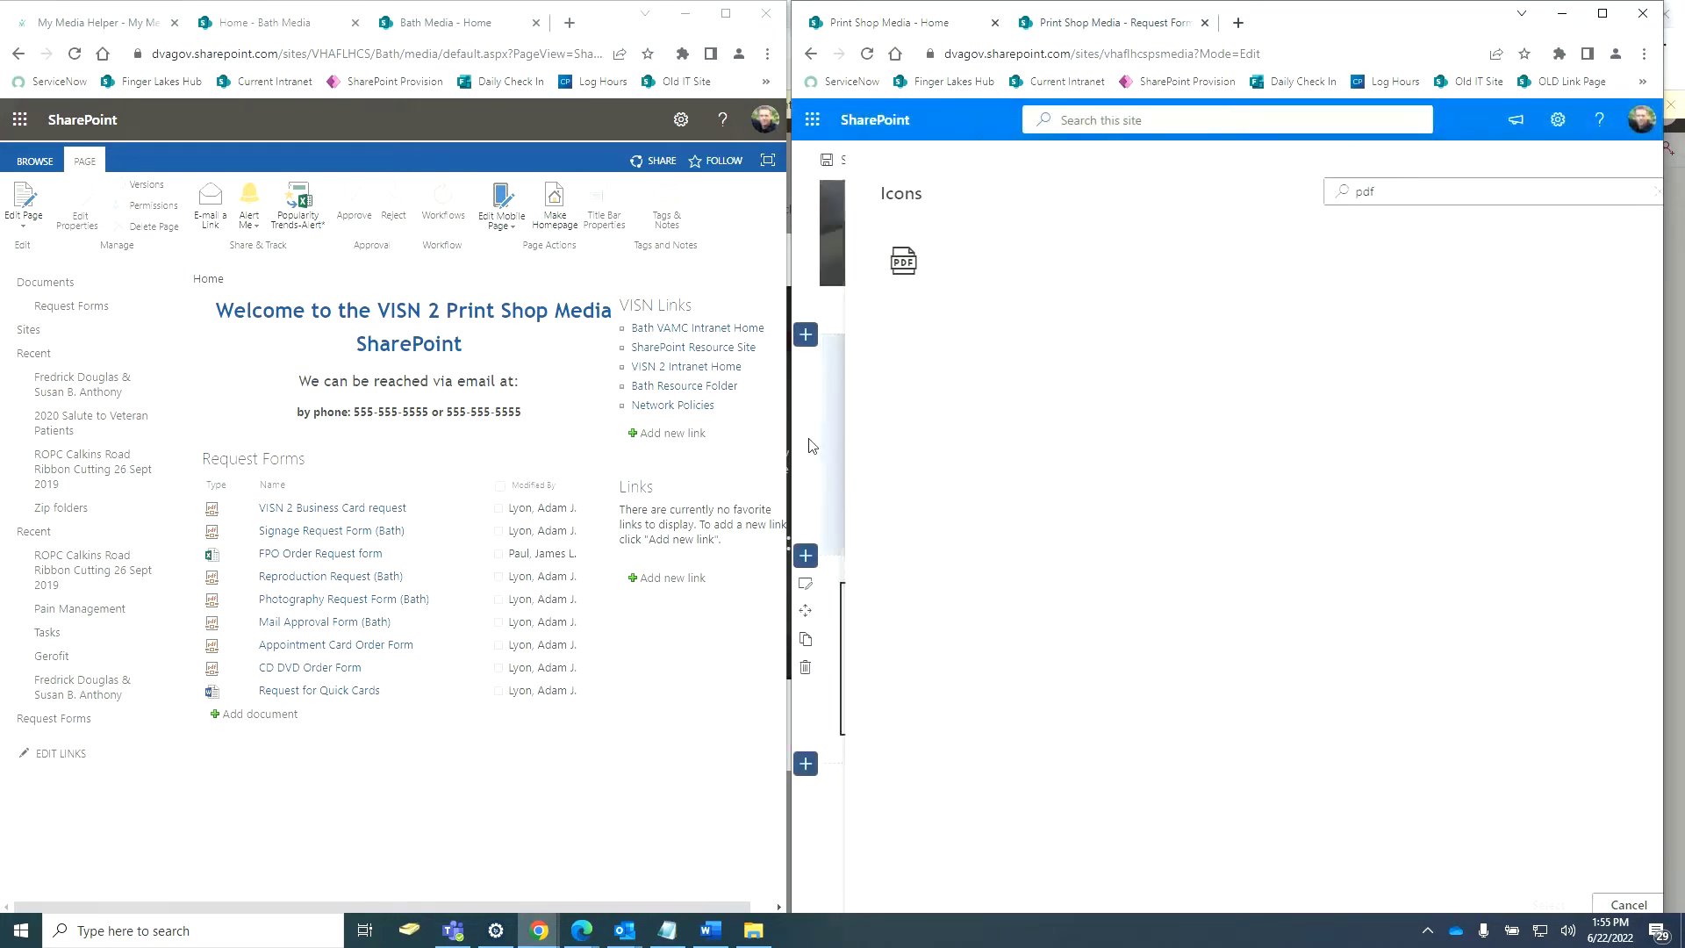
{"action": "left_click", "coordinate": [1392, 414]}
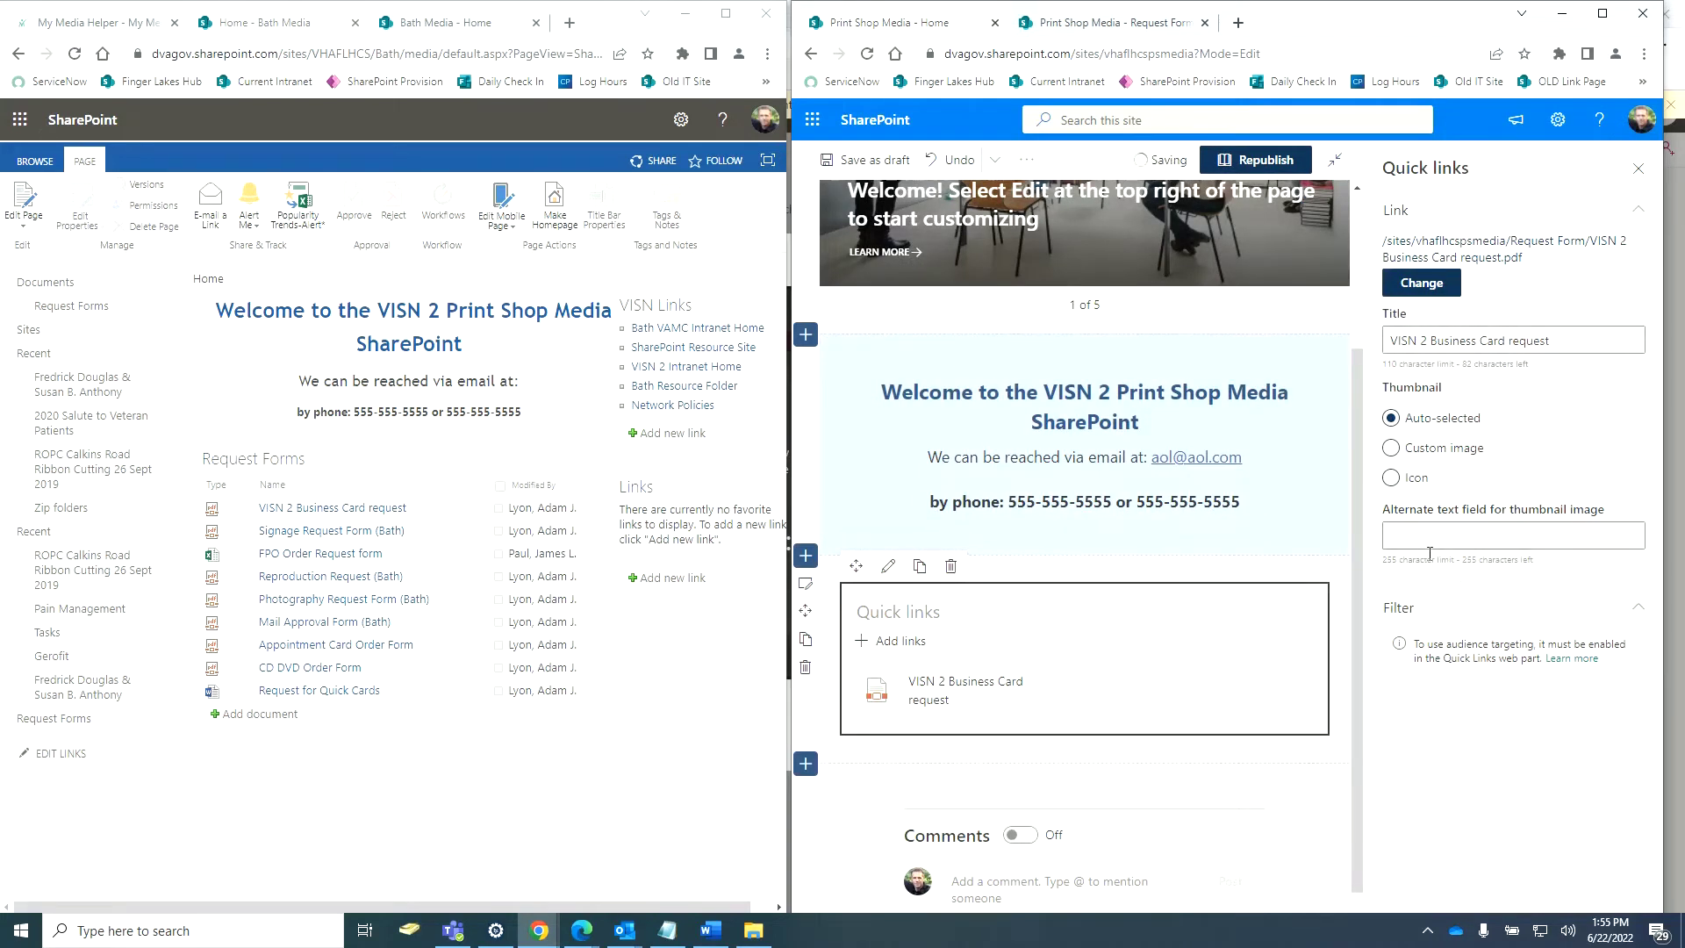
Change the link title to 'VISN 2 Business Card Request' with a capital R.
{"action": "left_click_drag", "start_coordinate": [1551, 341], "coordinate": [1373, 351]}
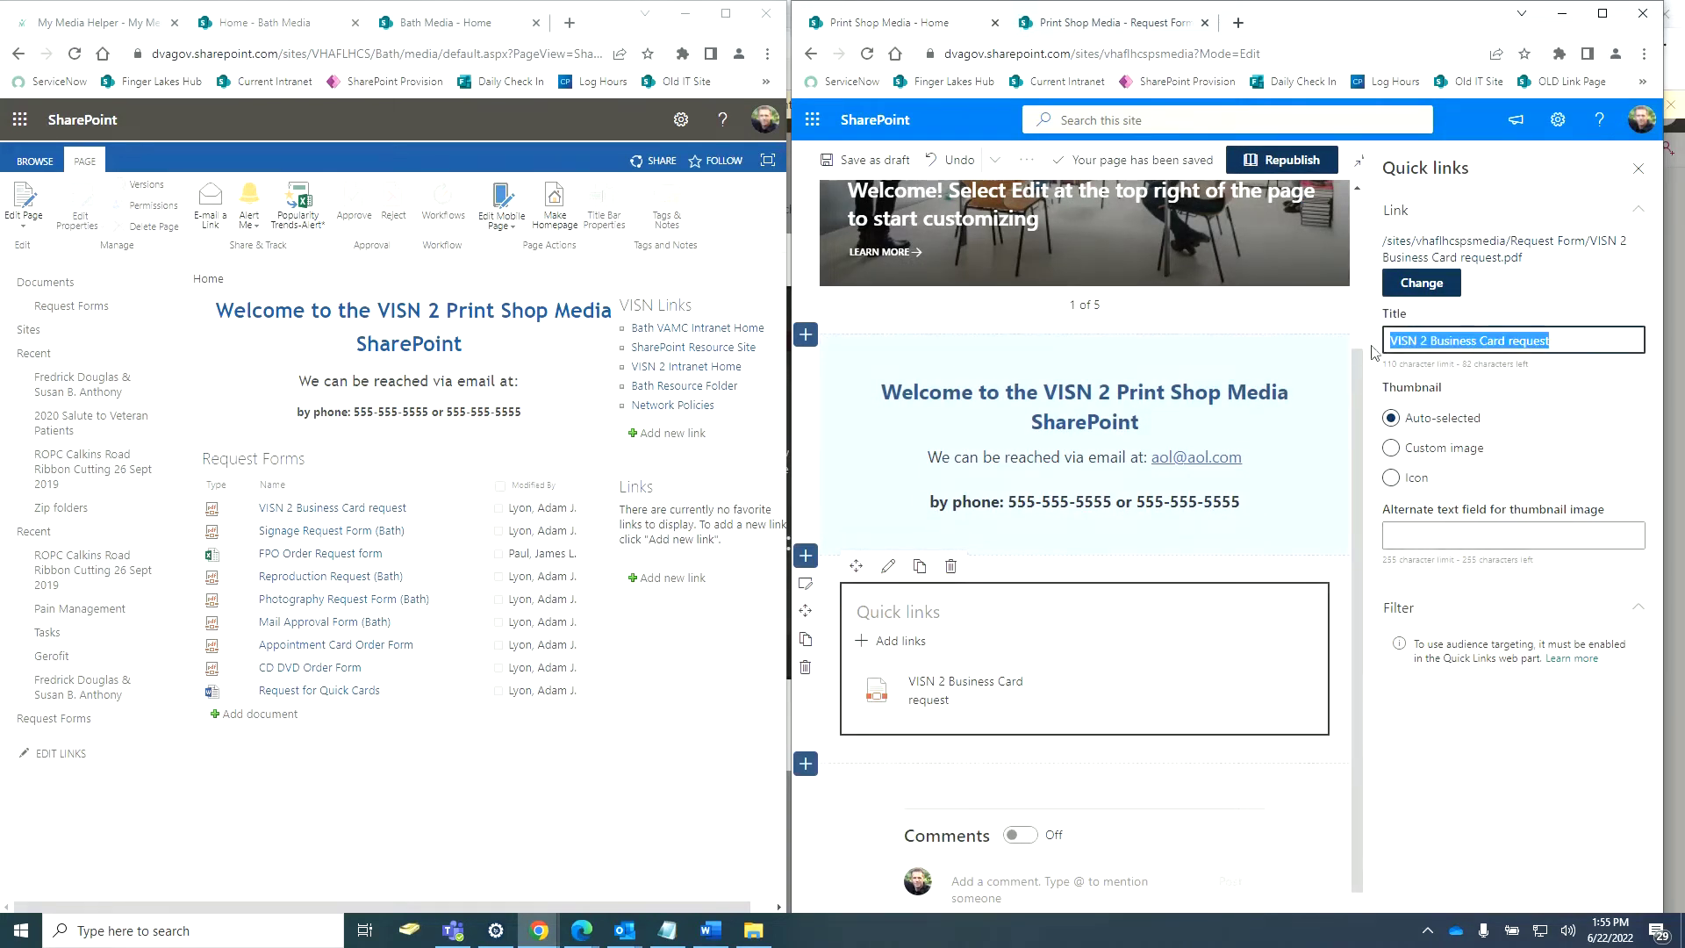
{"action": "left_click", "coordinate": [1531, 339]}
{"action": "key", "text": "BackSpace"}
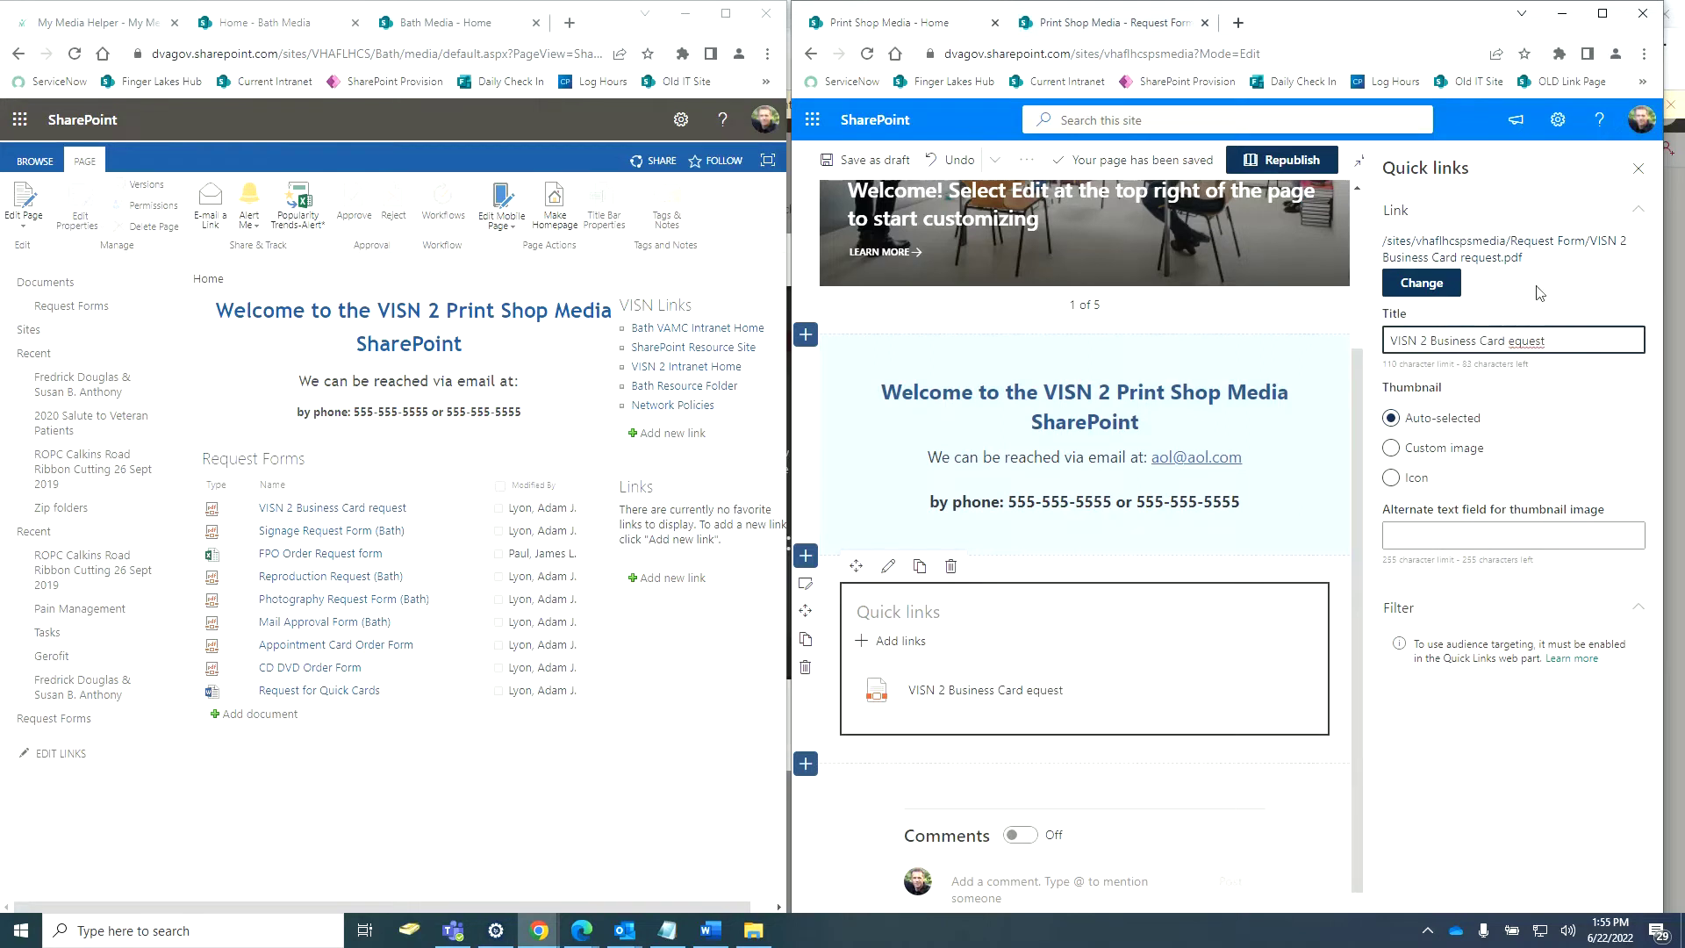
{"action": "type", "text": "R"}
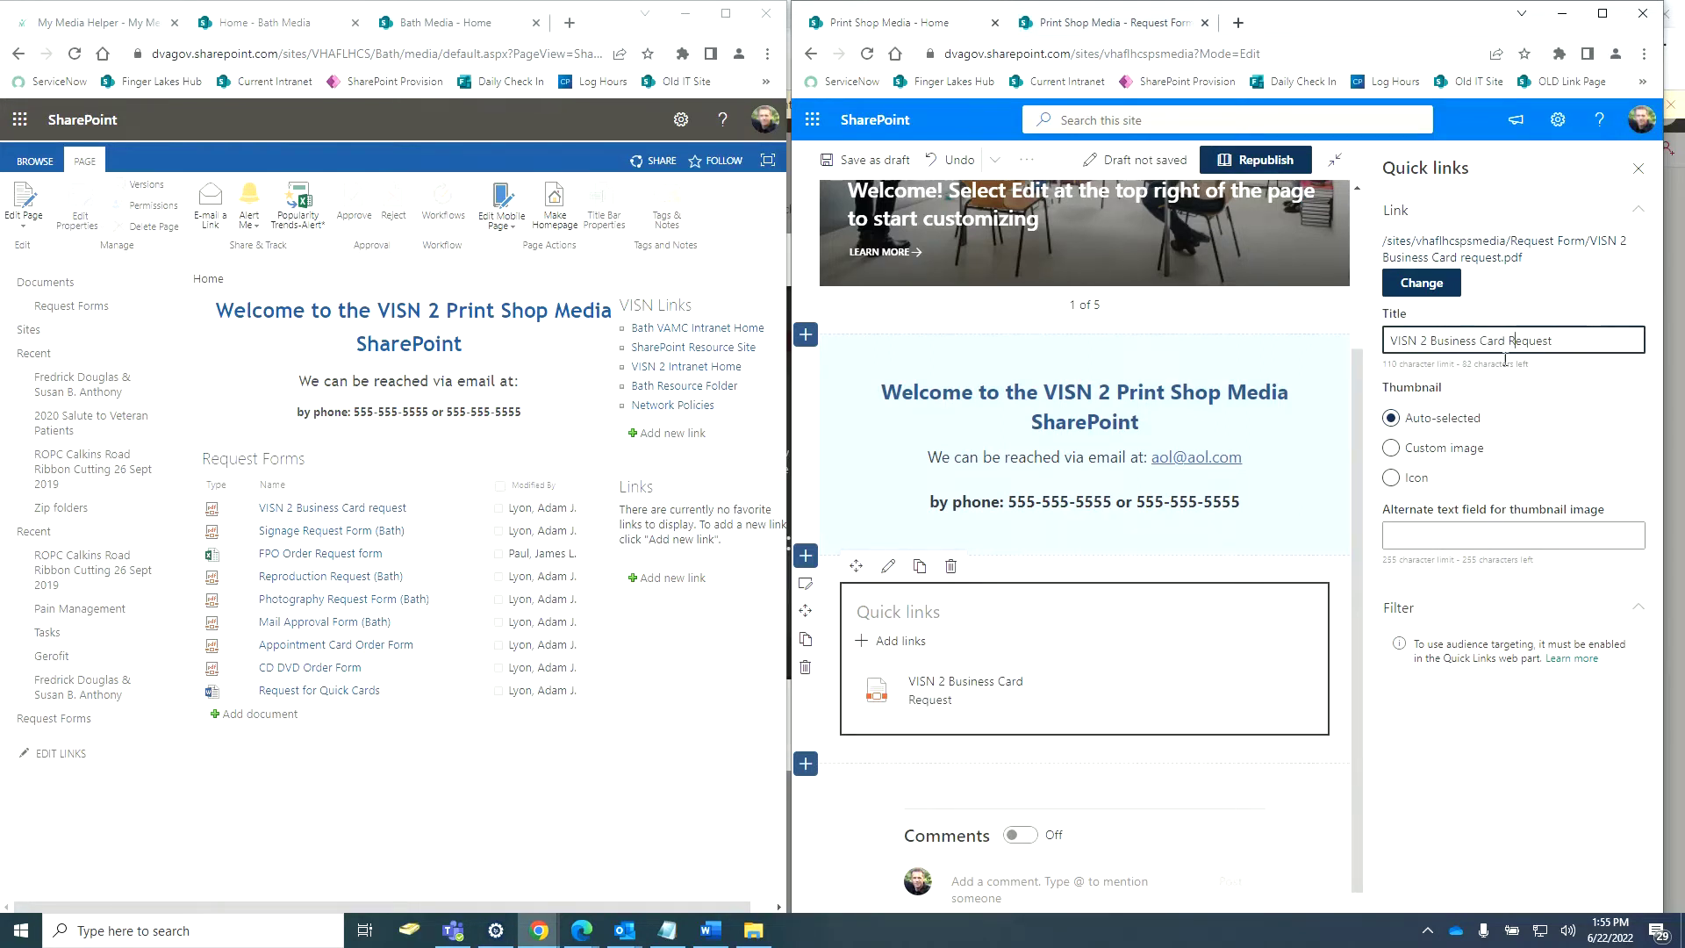
{"action": "left_click", "coordinate": [1562, 277]}
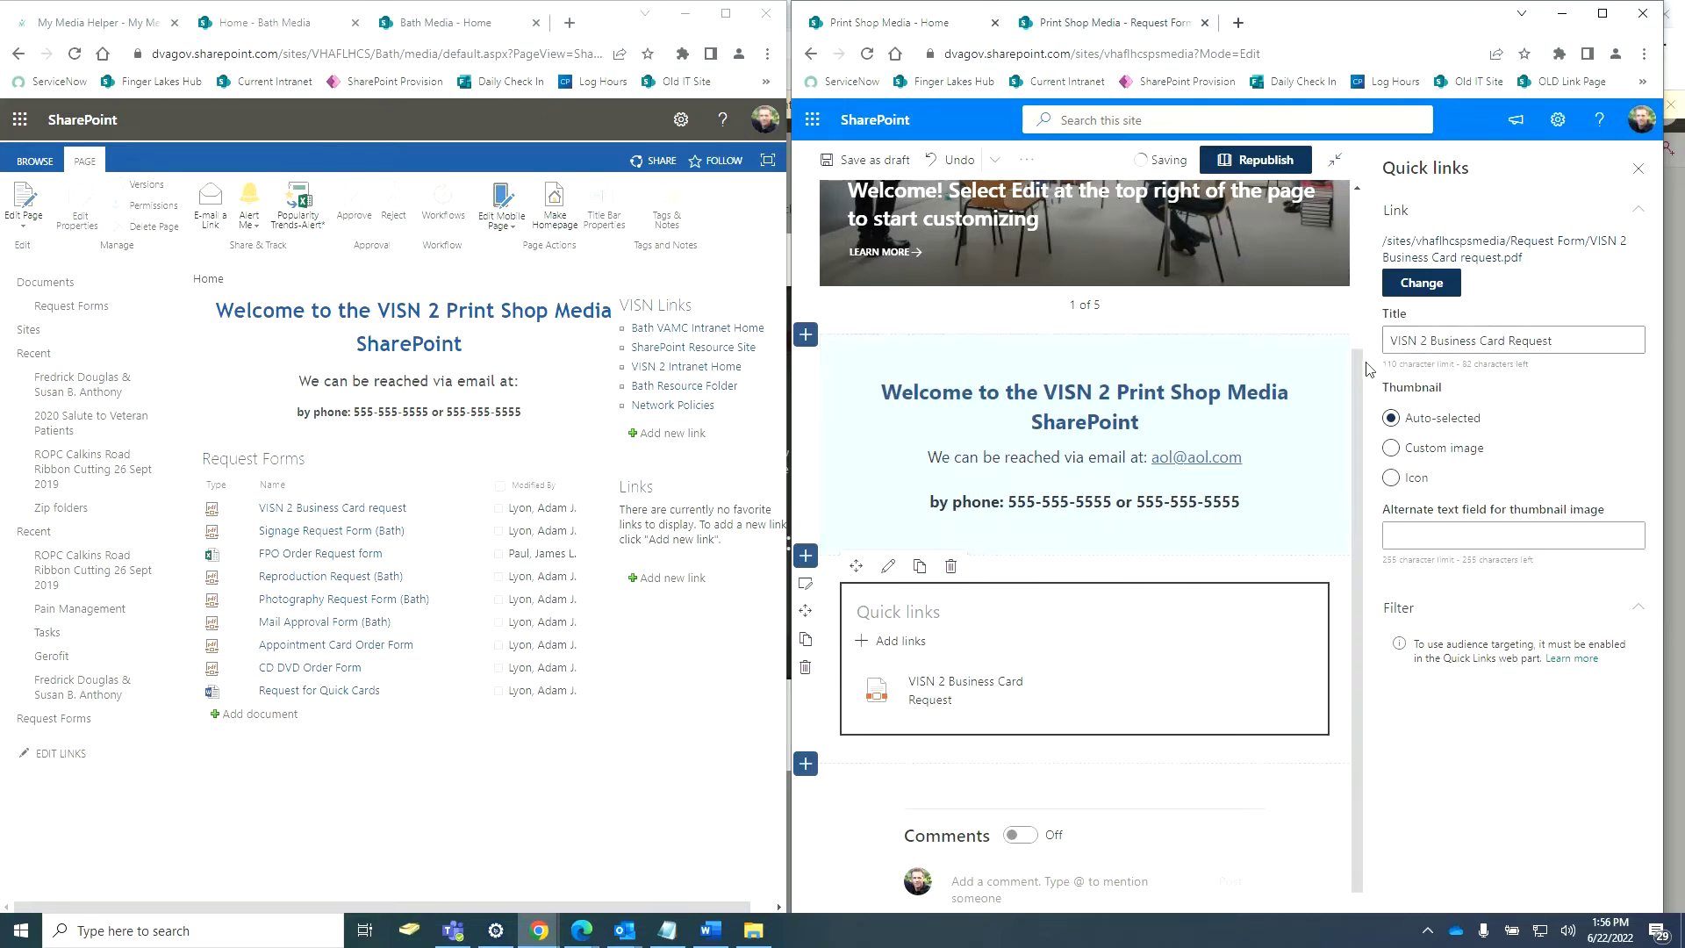
Copy the title into the thumbnail's Alternate text field and maximize the window.
{"action": "triple_click", "coordinate": [1432, 343]}
{"action": "right_click", "coordinate": [1432, 342]}
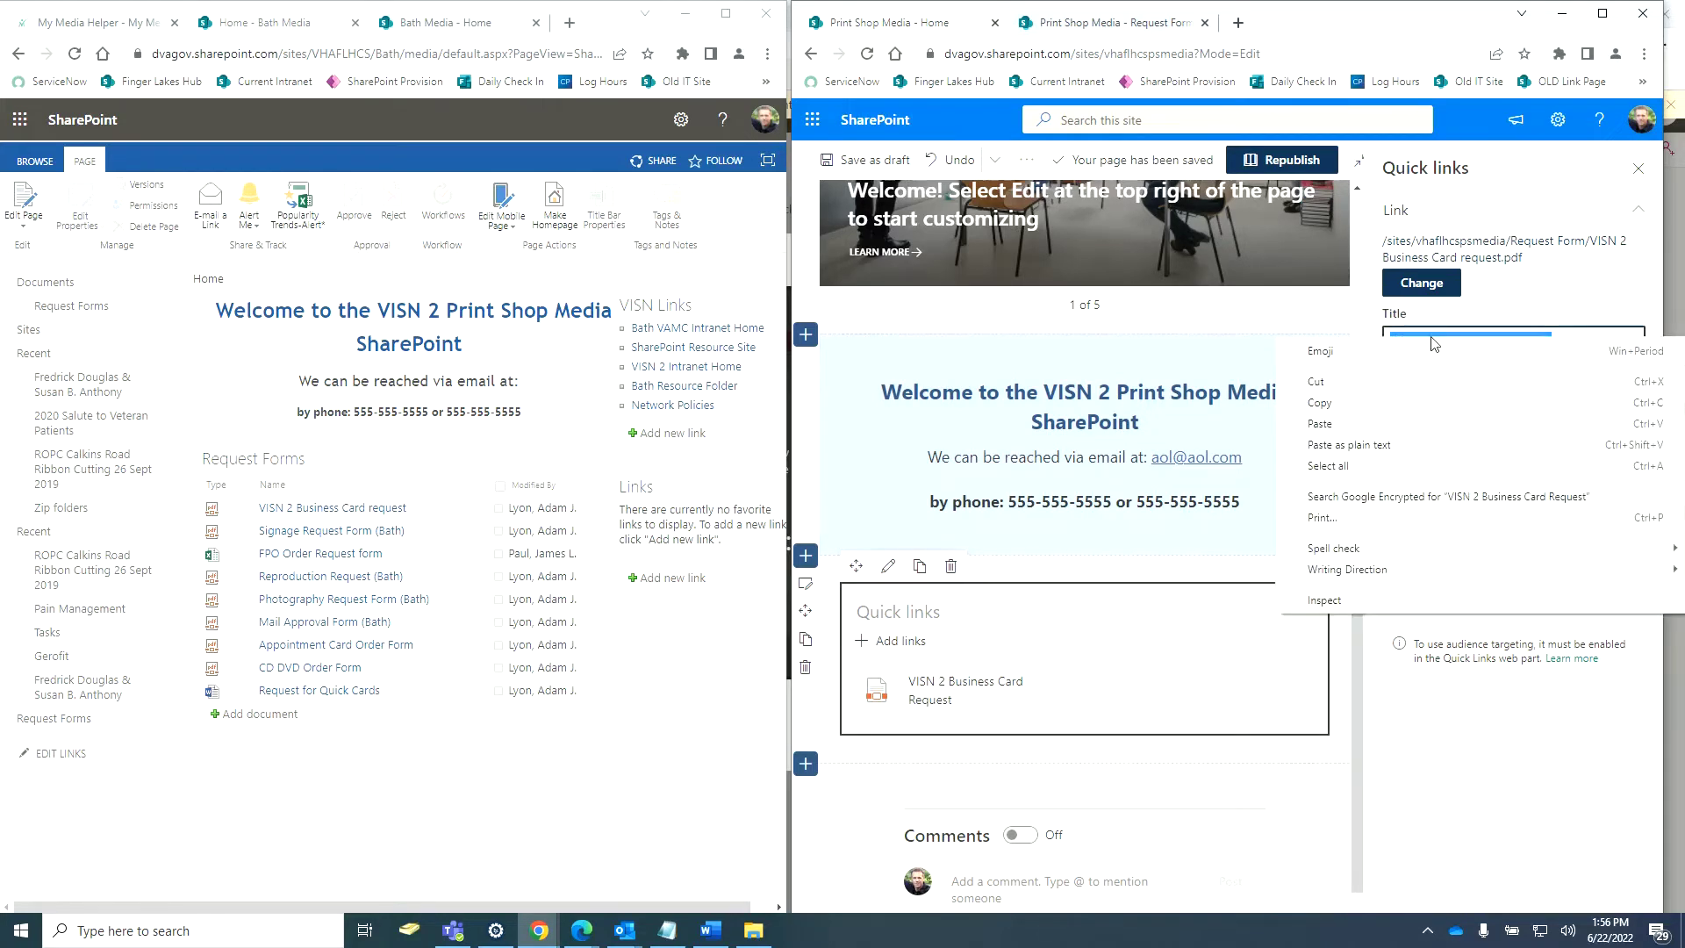
{"action": "left_click", "coordinate": [1380, 410]}
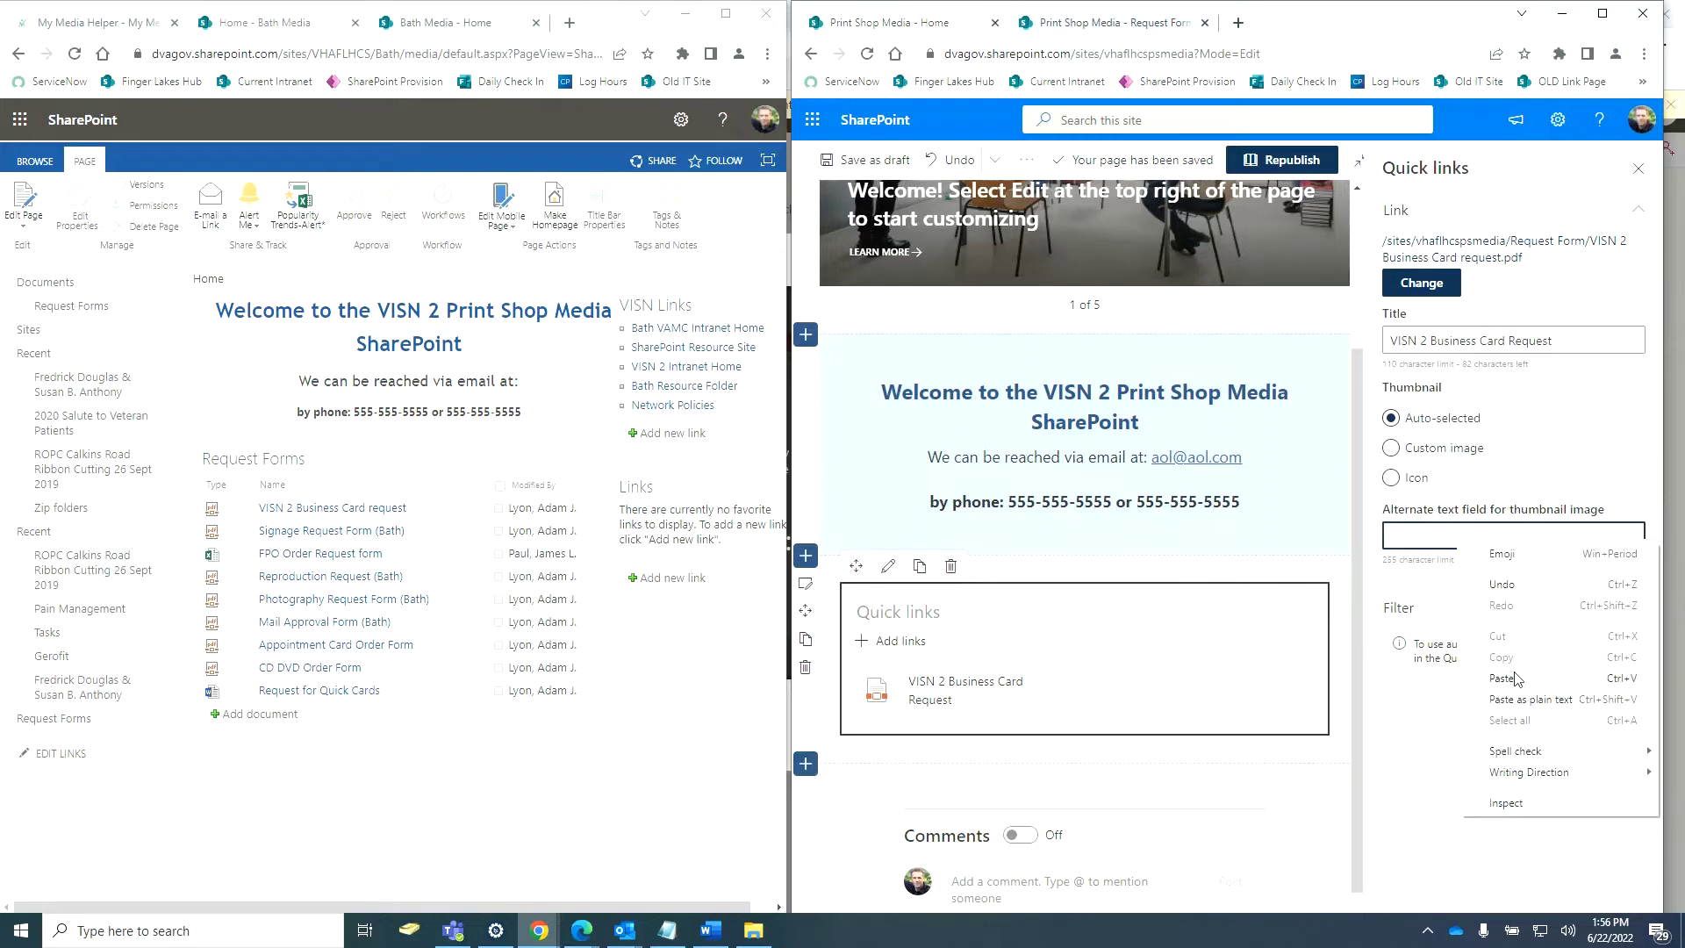
{"action": "left_click", "coordinate": [1516, 678]}
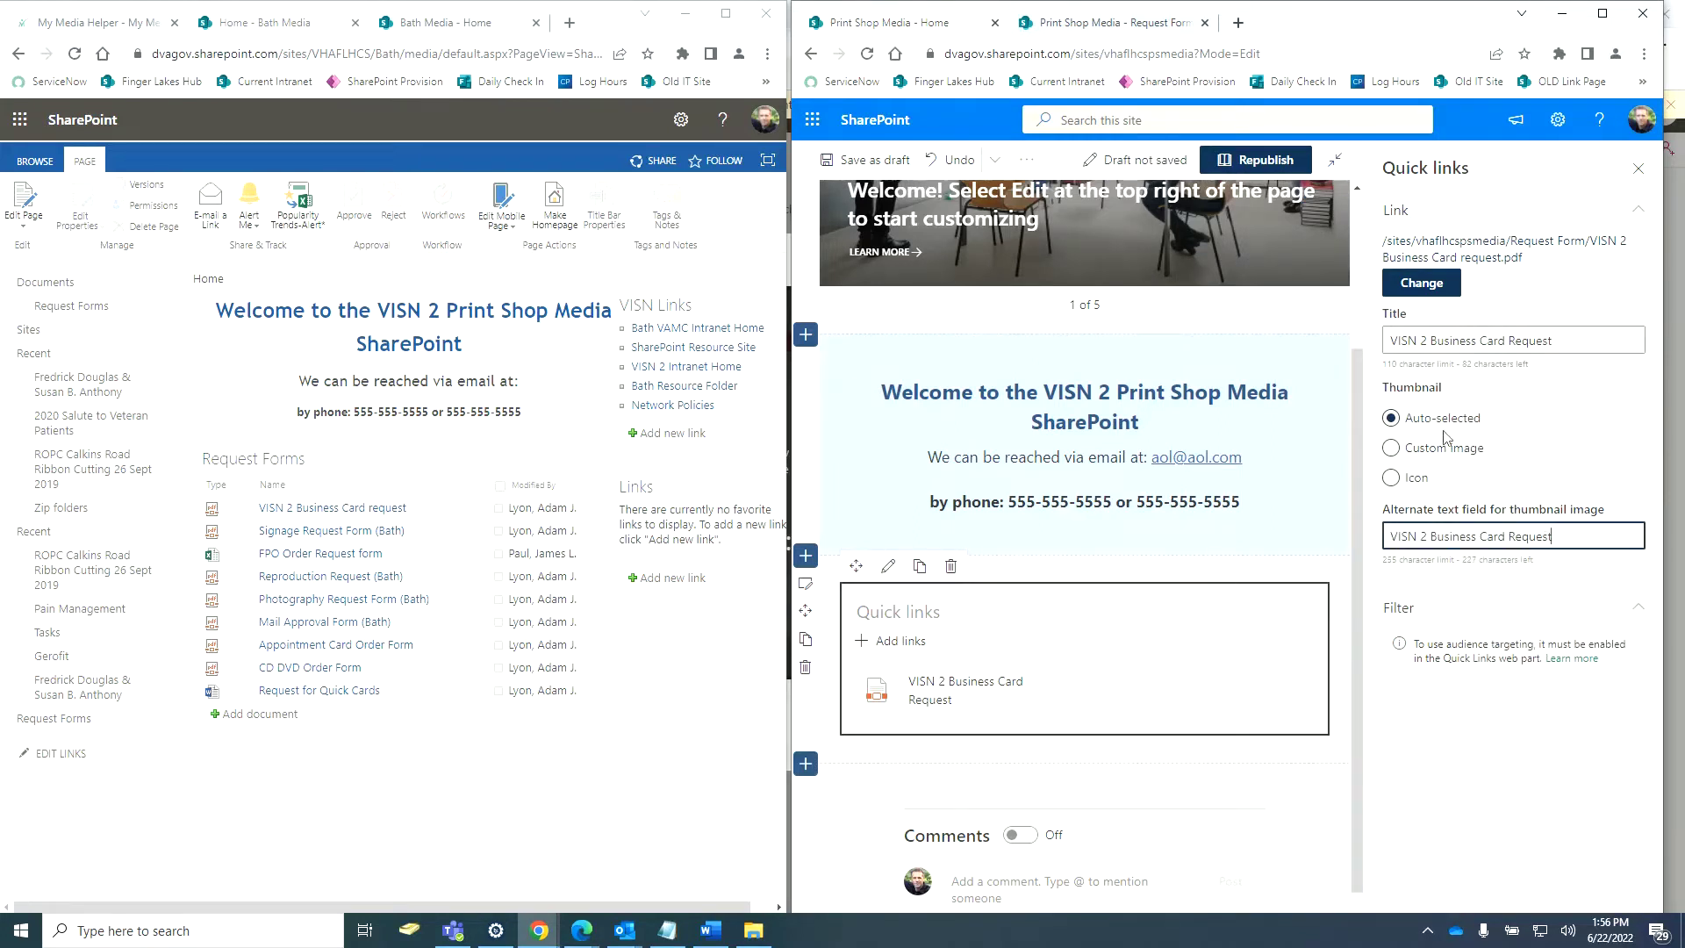
{"action": "left_click", "coordinate": [1163, 617]}
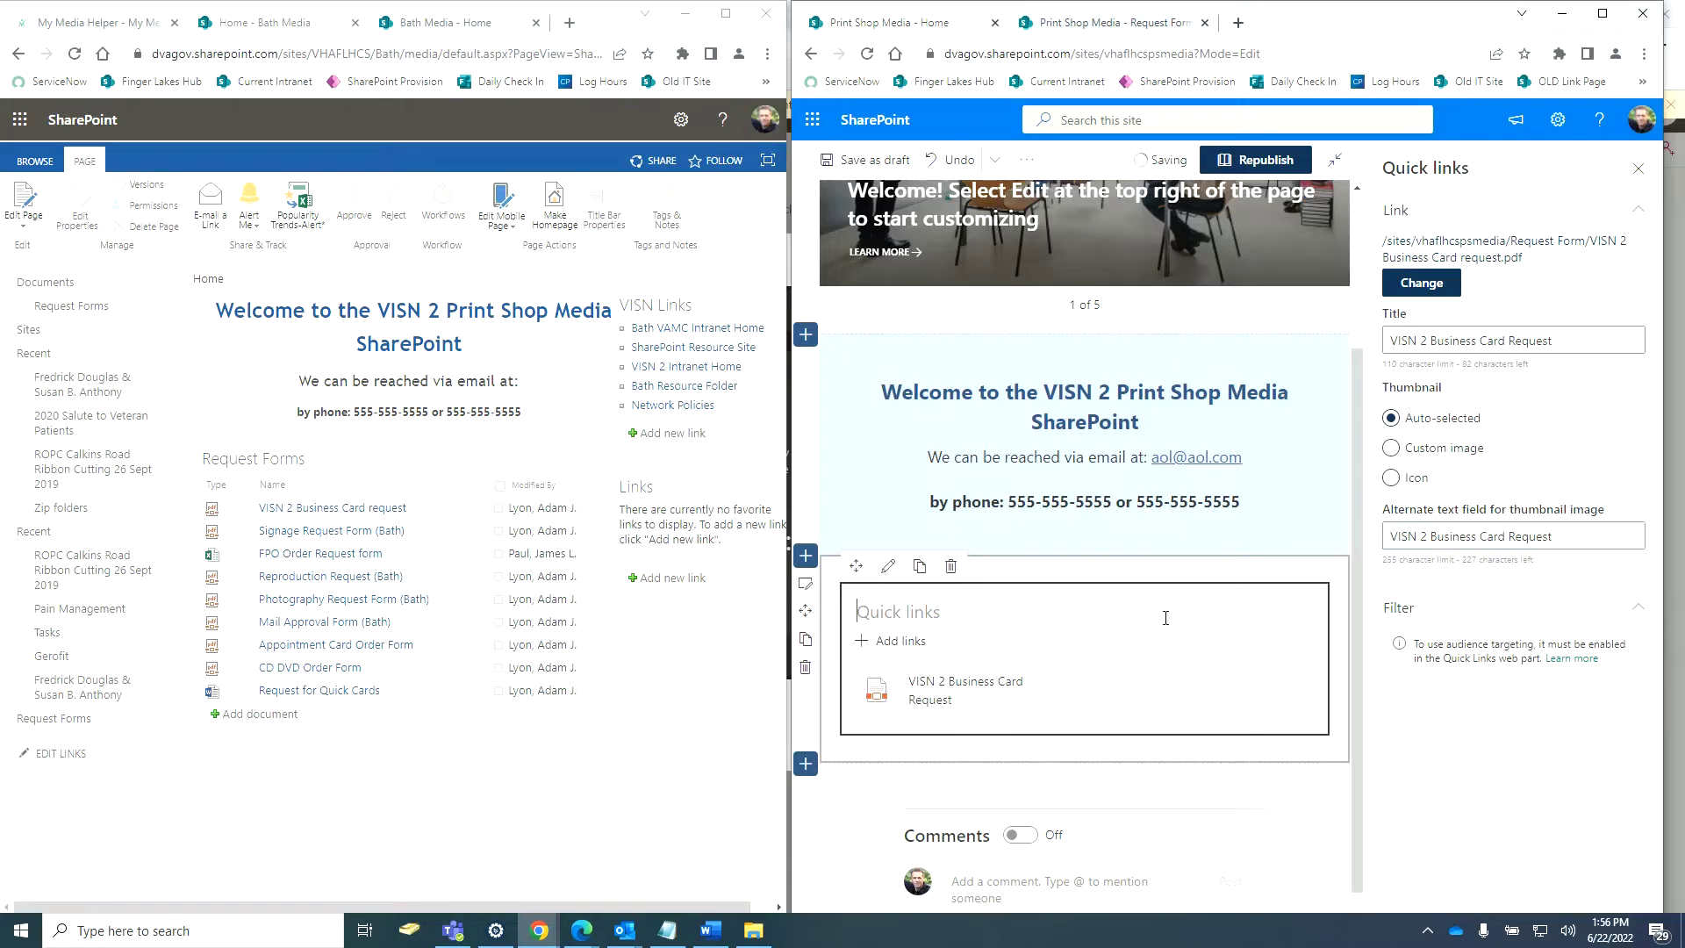
{"action": "left_click", "coordinate": [1601, 12]}
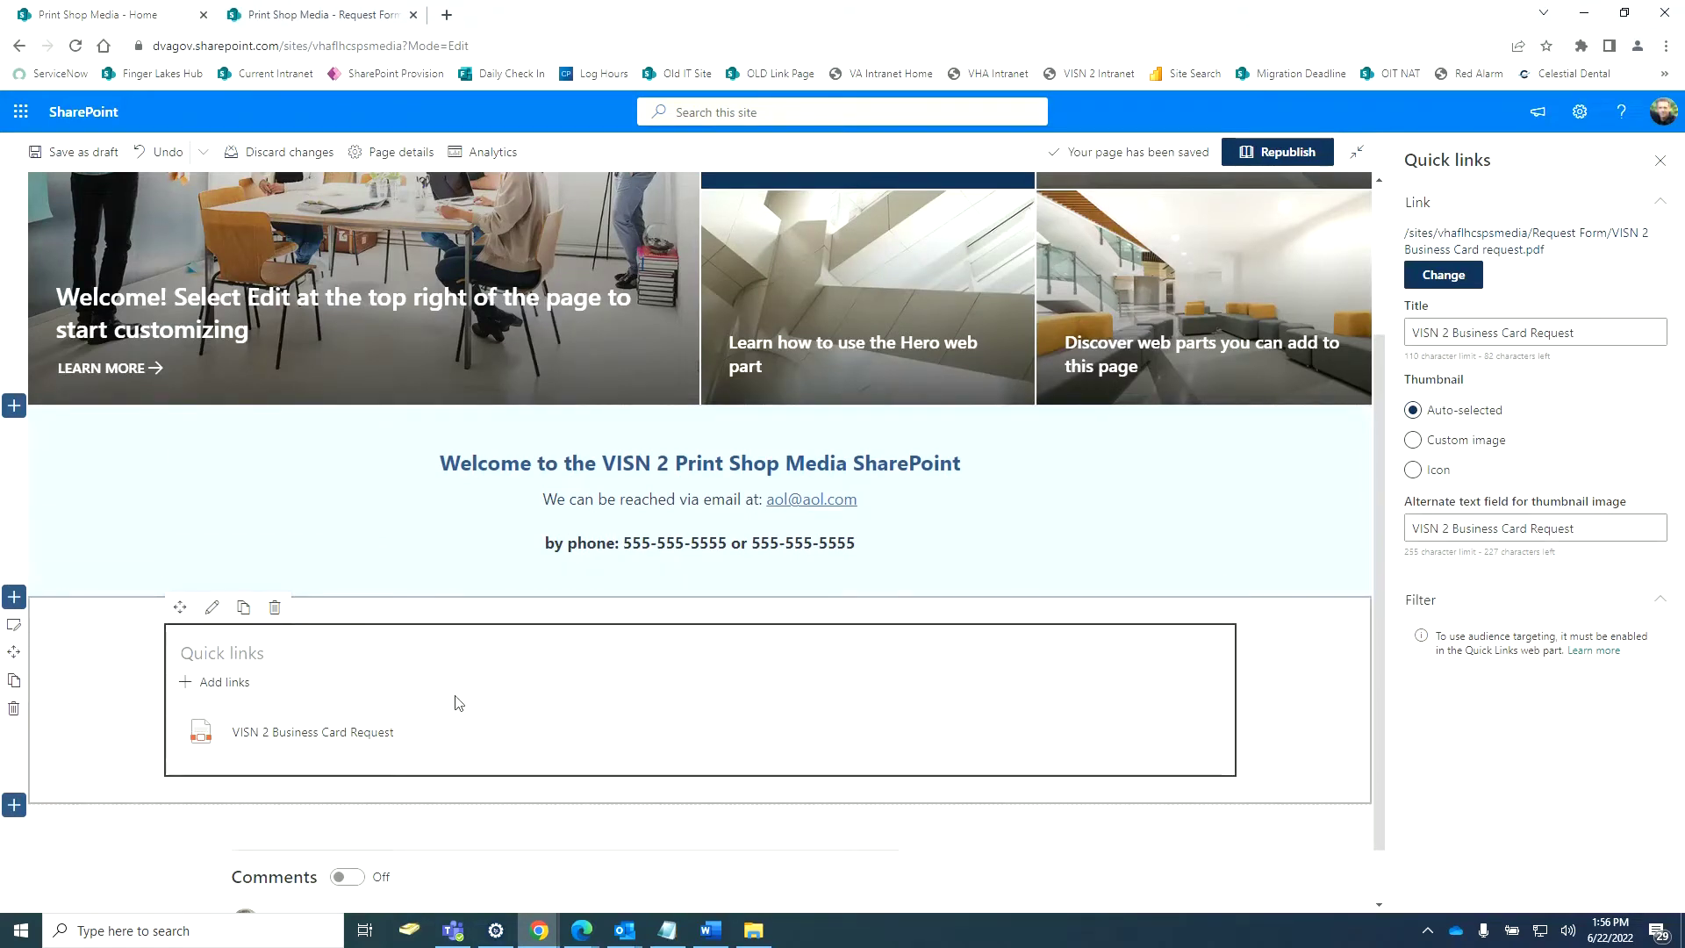
Set Quick links to Button layout with Fill color appearance and give the section Strong shading.
{"action": "left_click", "coordinate": [211, 612]}
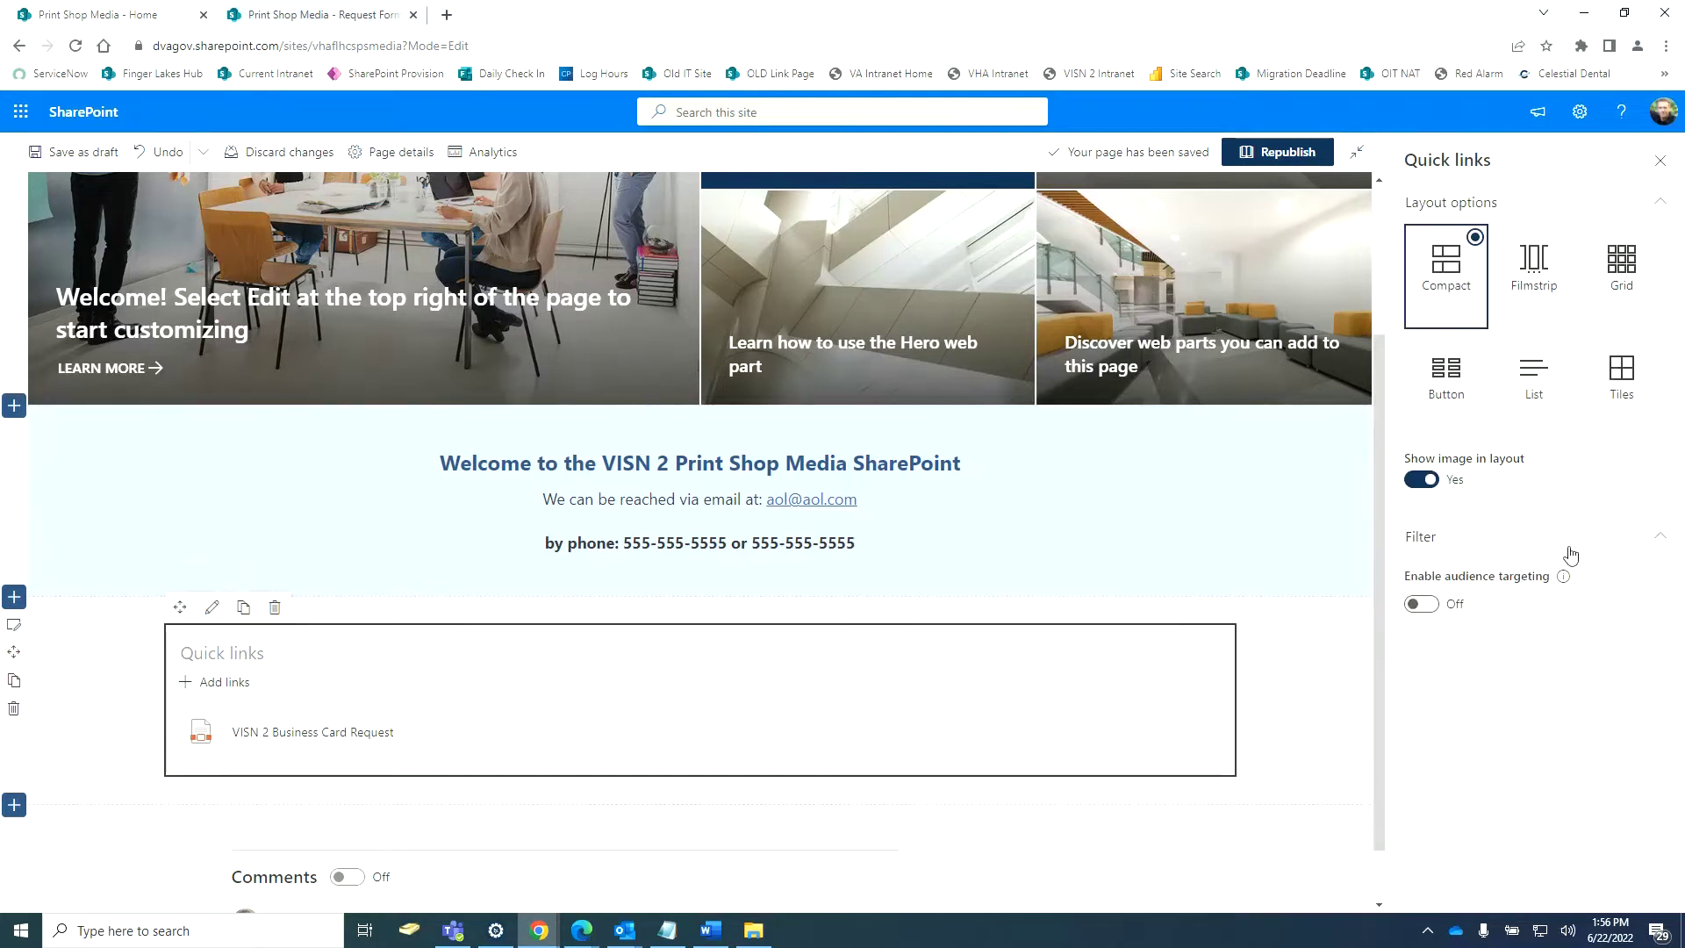
{"action": "left_click", "coordinate": [1461, 377]}
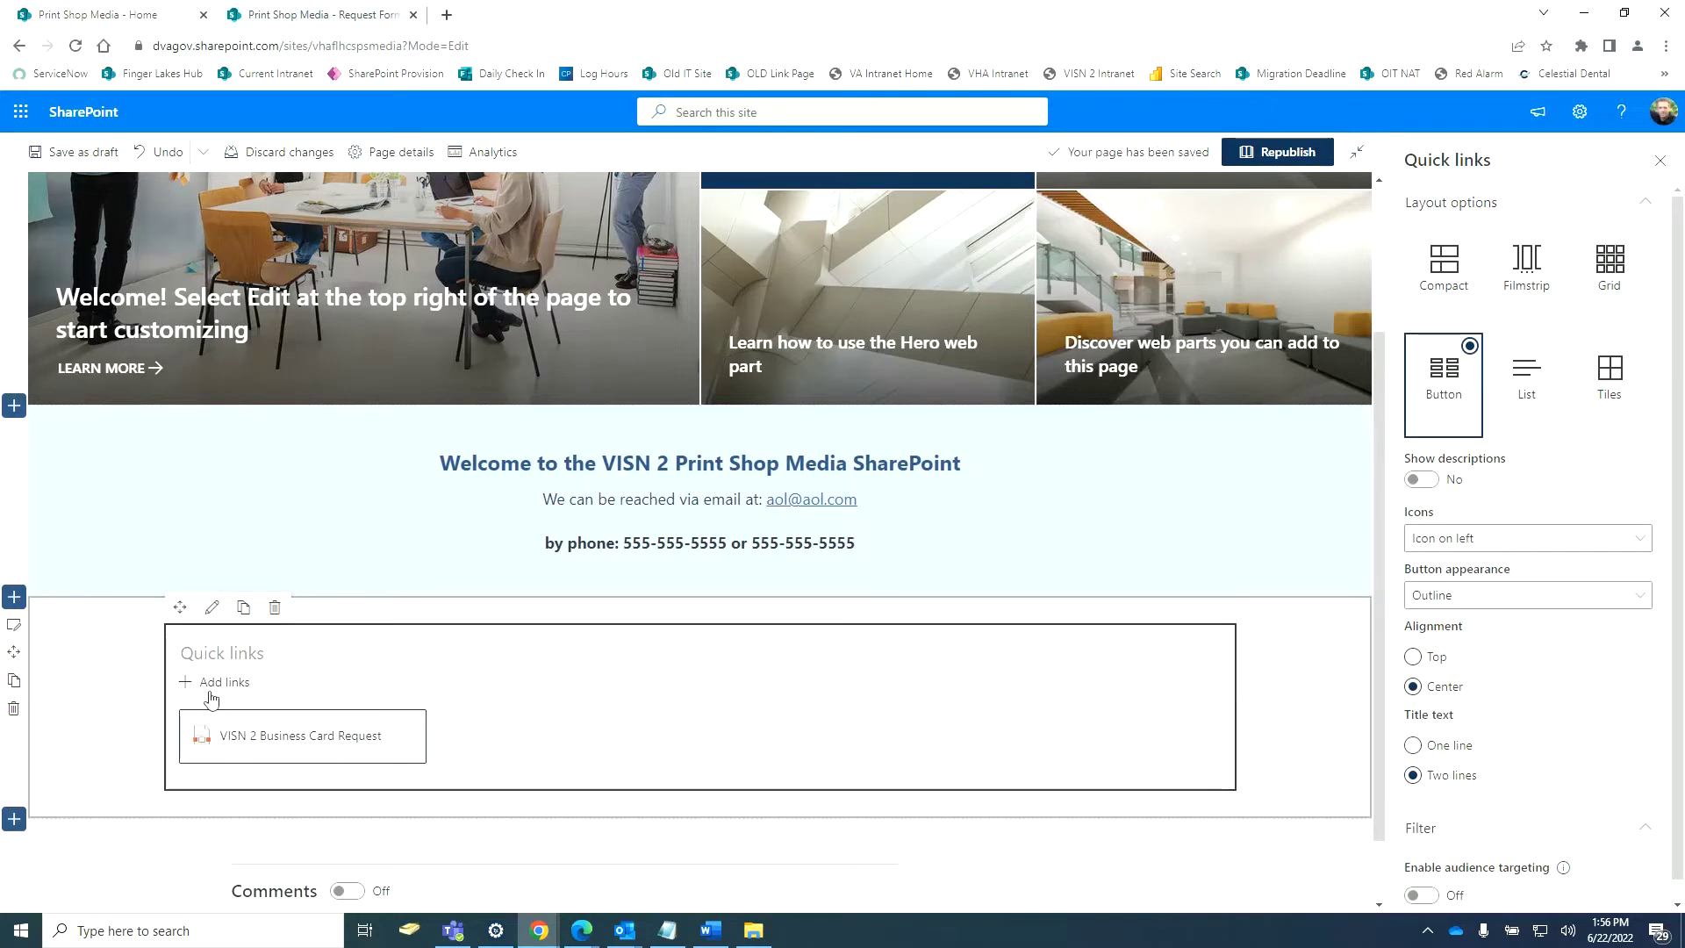
{"action": "left_click", "coordinate": [1534, 594]}
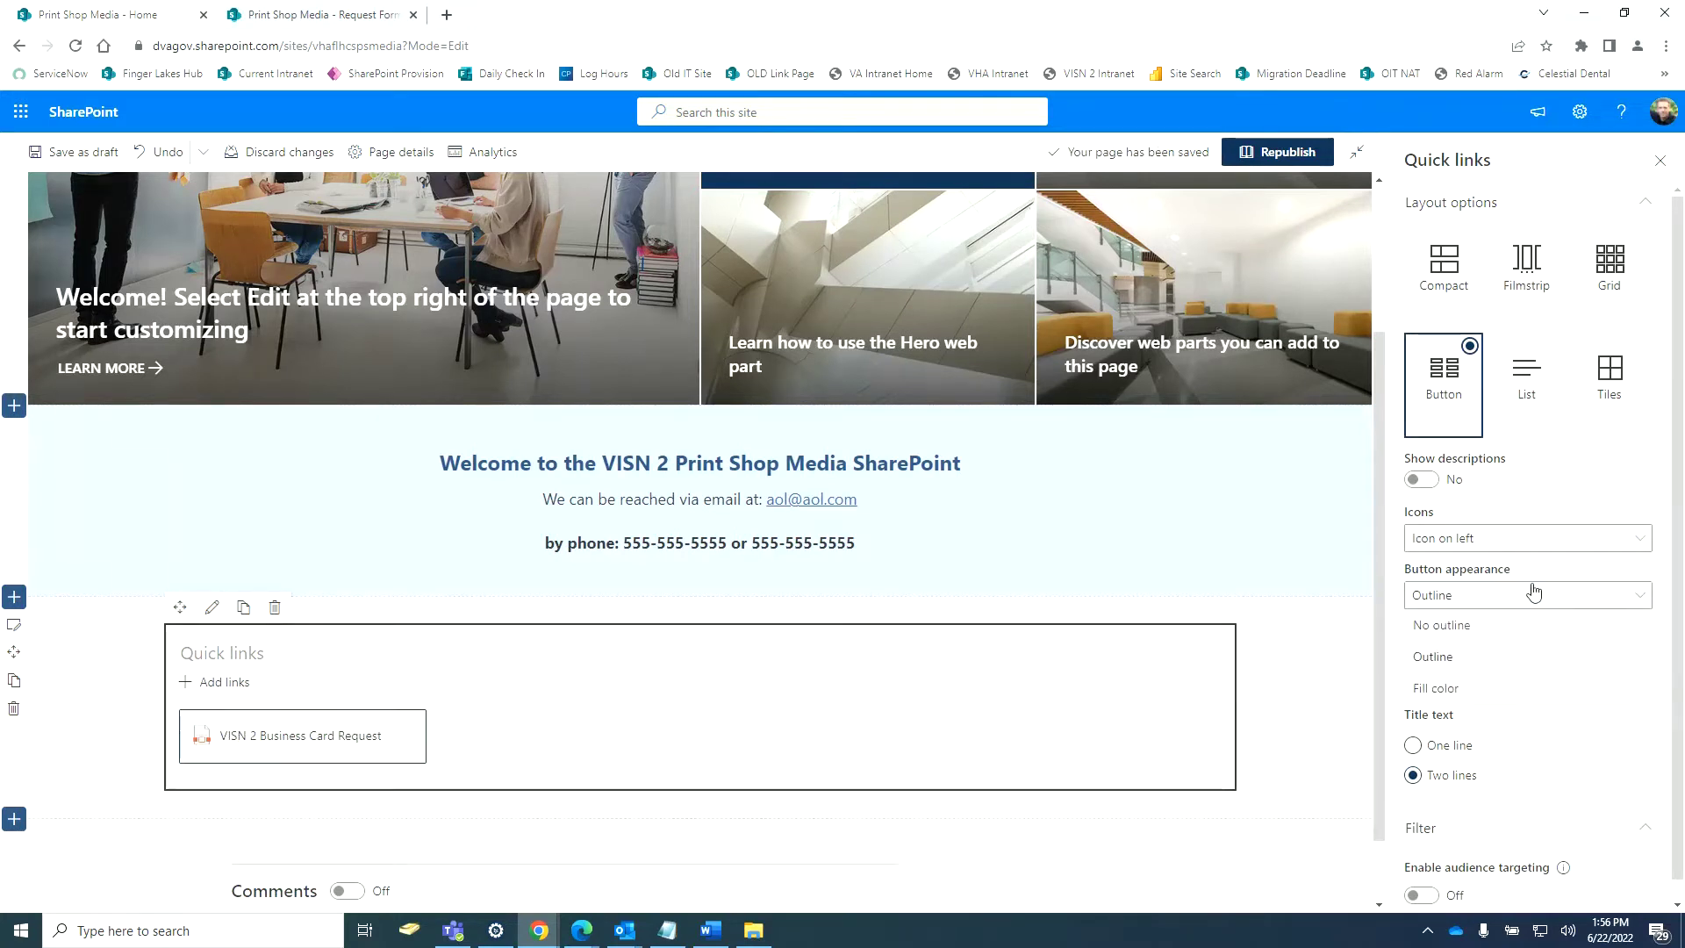
{"action": "left_click", "coordinate": [1435, 688]}
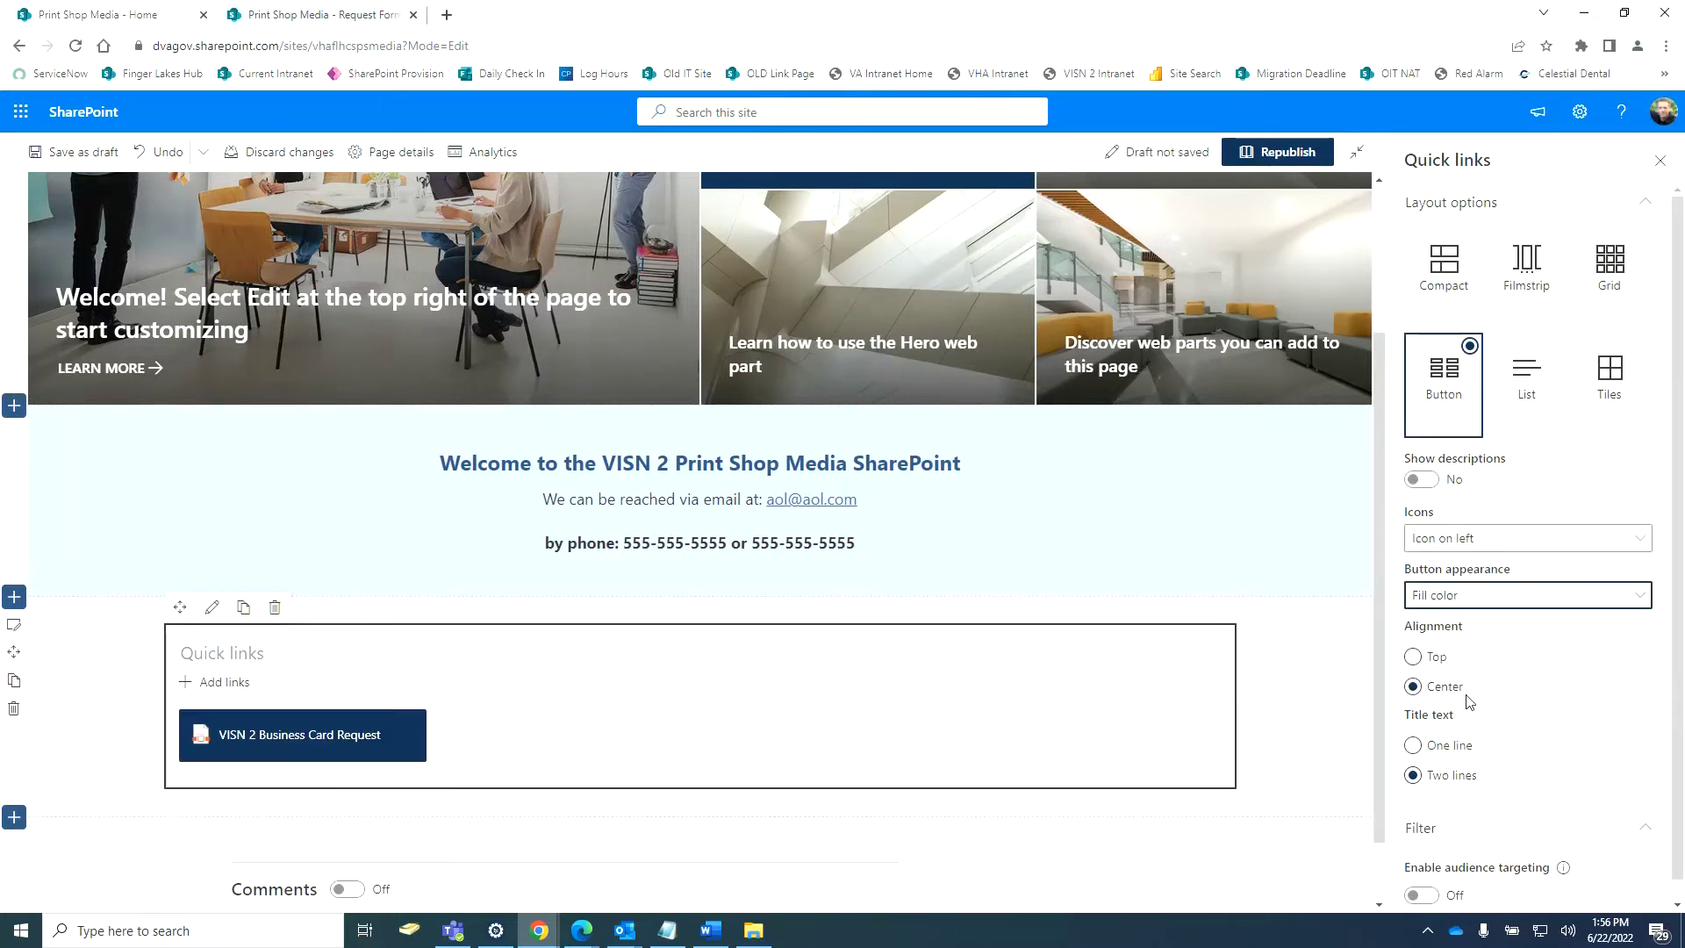
{"action": "left_click", "coordinate": [13, 627]}
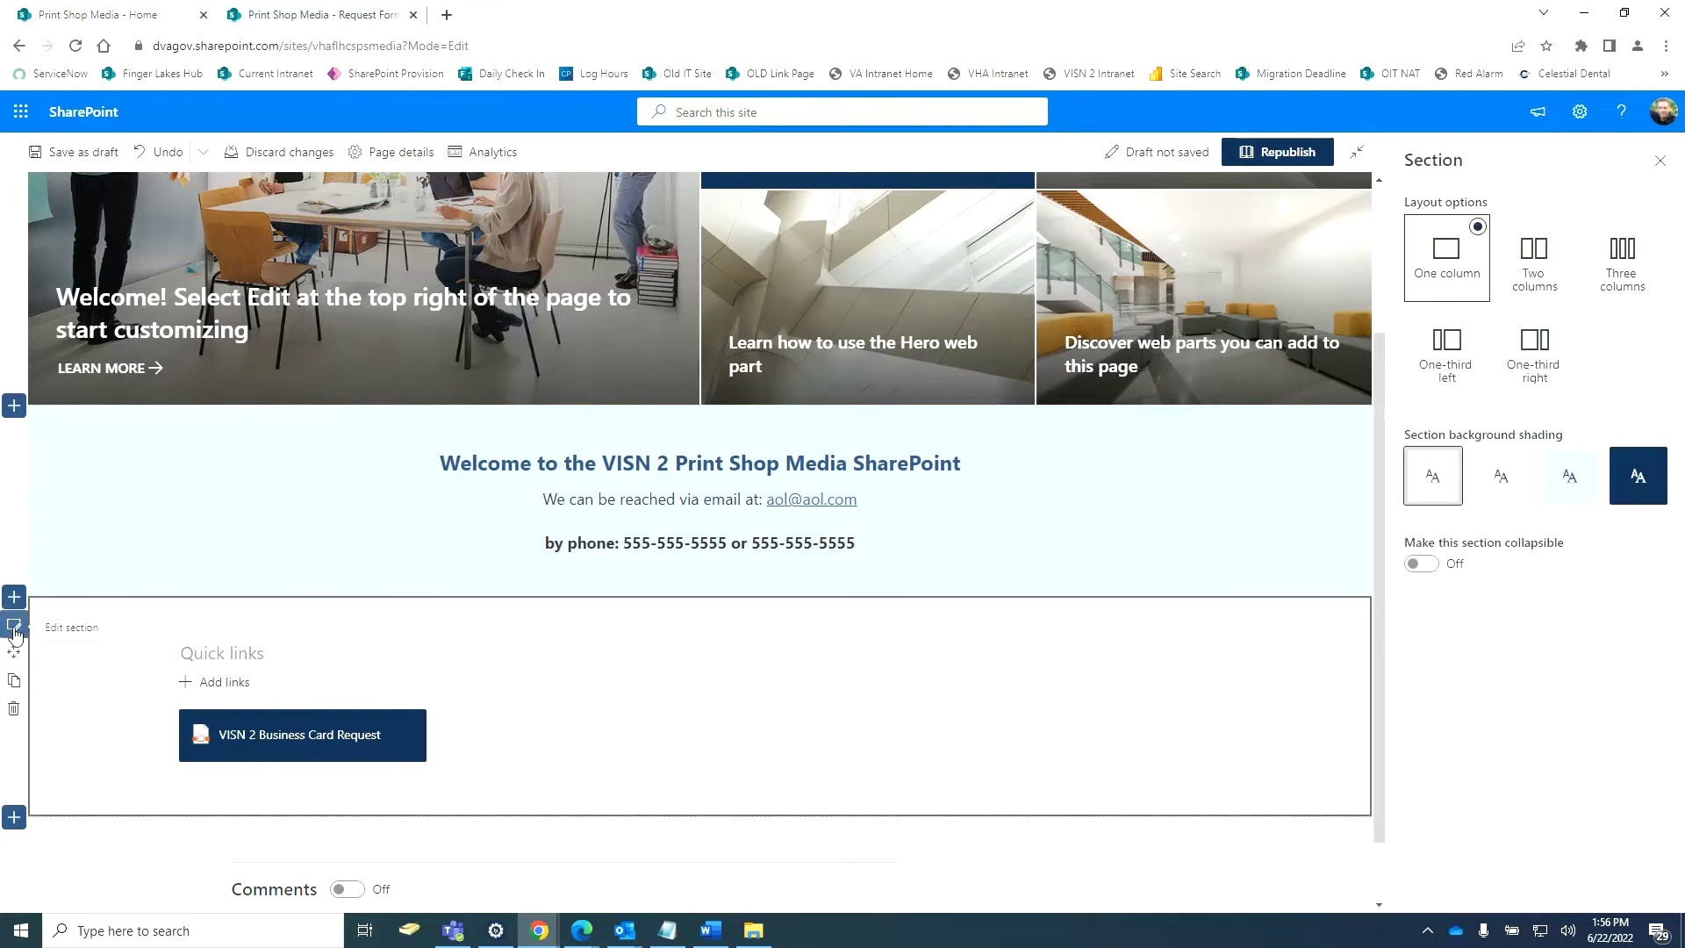
{"action": "left_click", "coordinate": [1630, 488]}
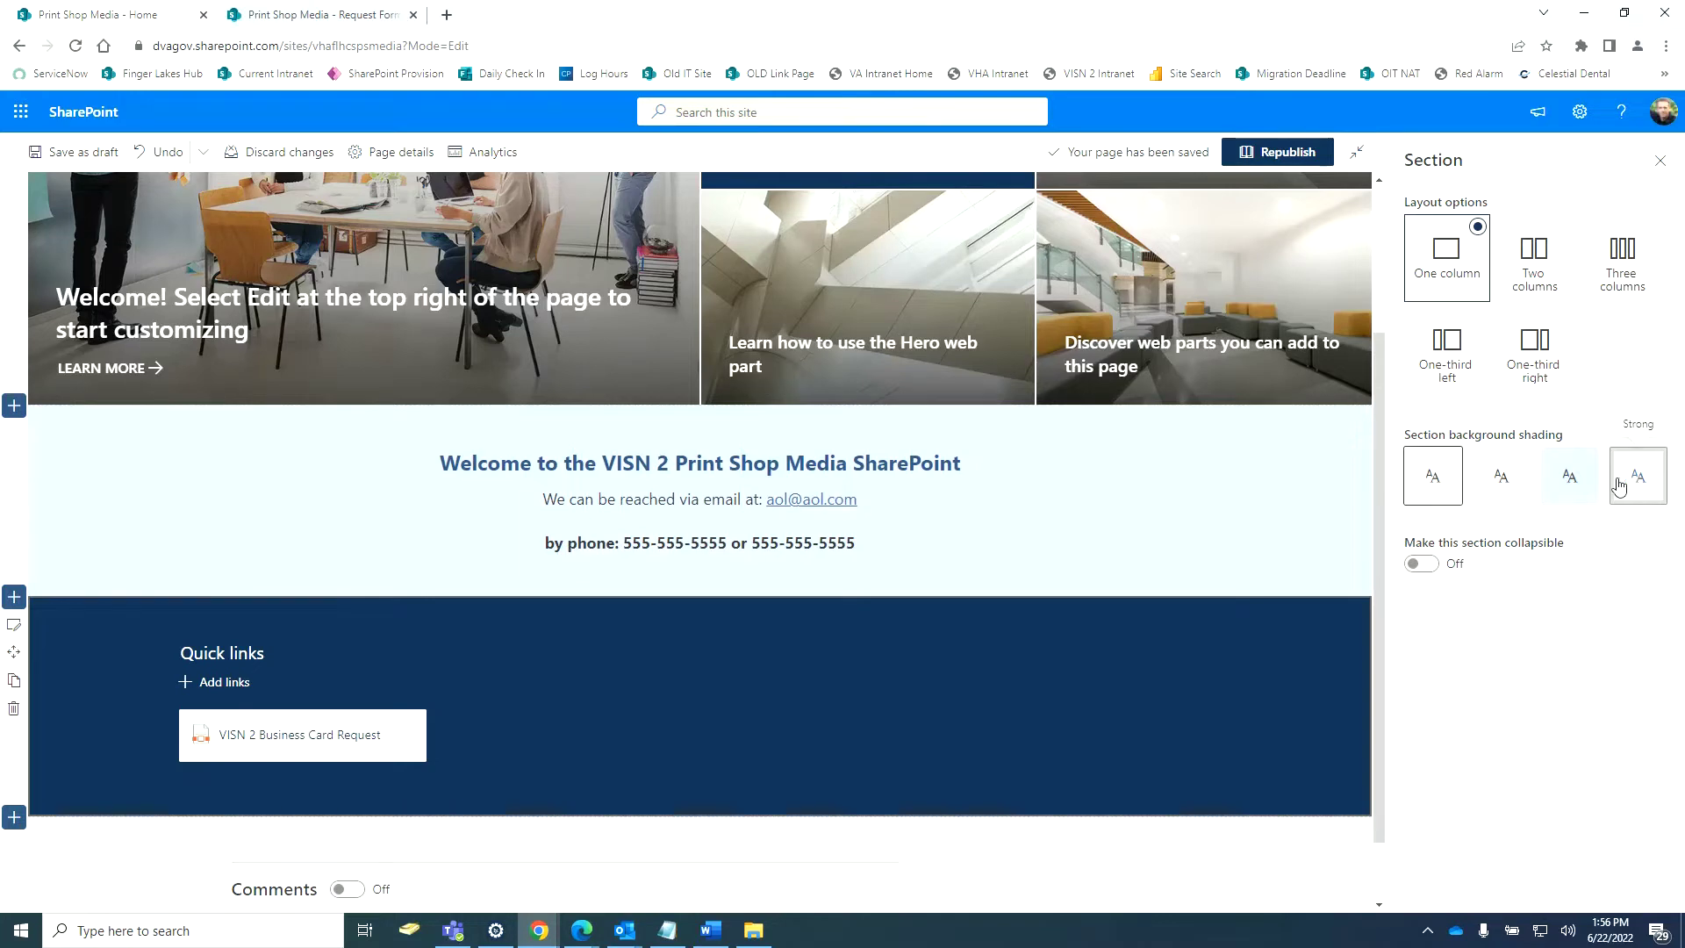
Title the Quick links web part 'Request Forms' and republish the home page.
{"action": "left_click", "coordinate": [272, 654]}
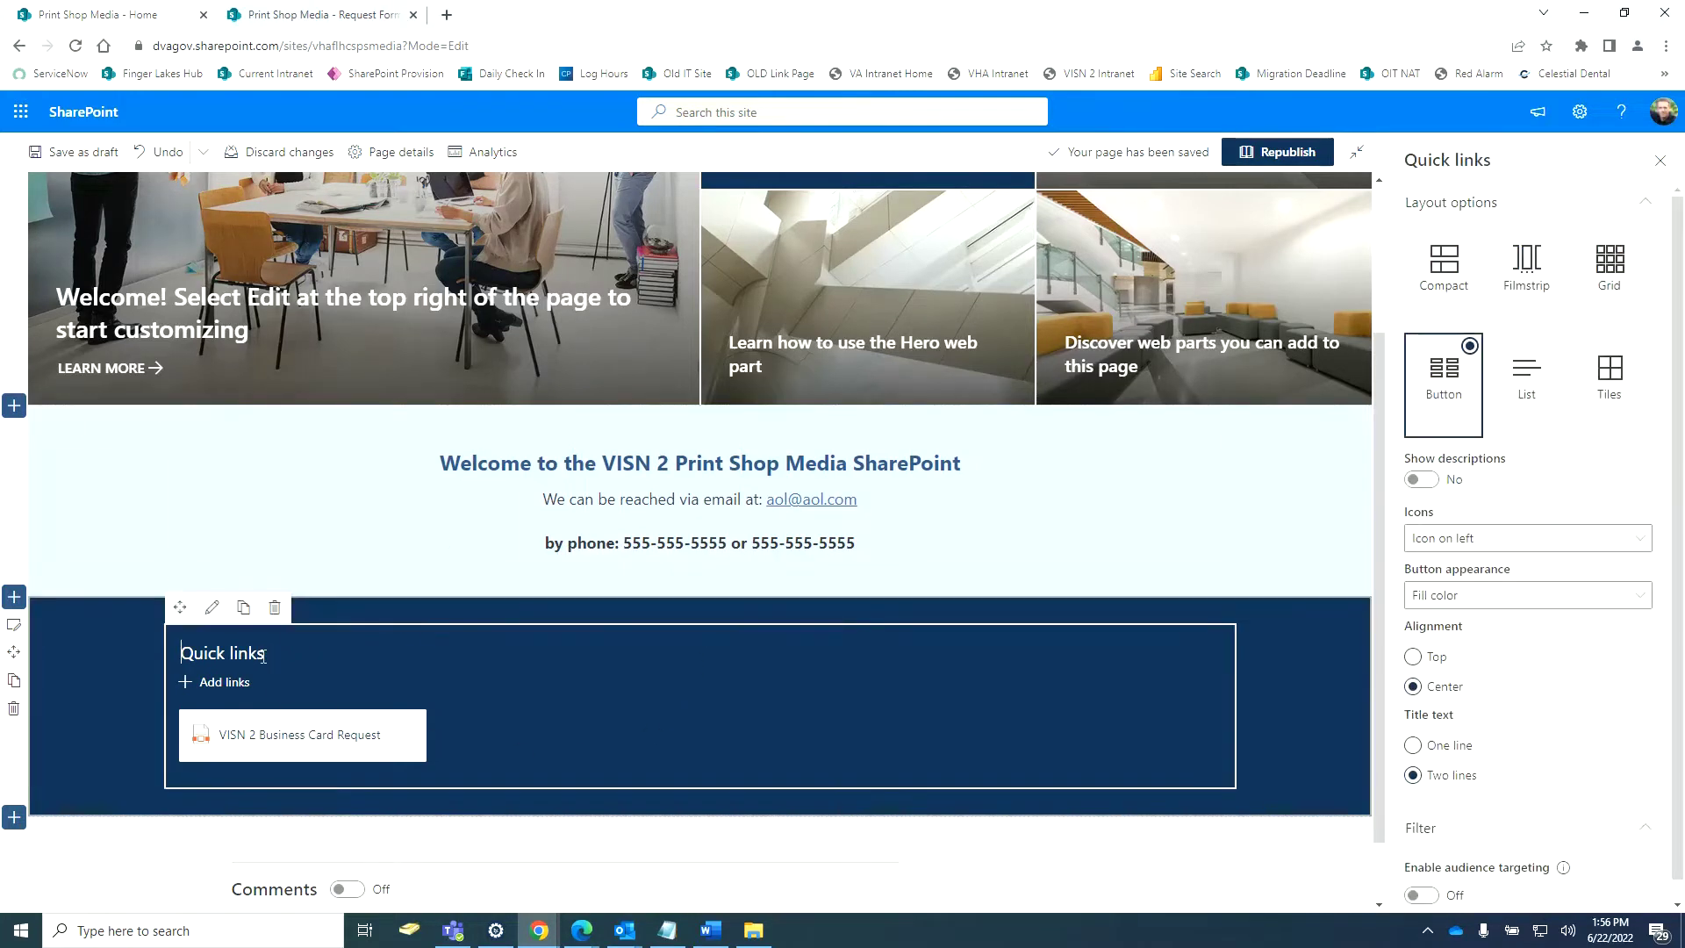
{"action": "left_click", "coordinate": [1624, 12]}
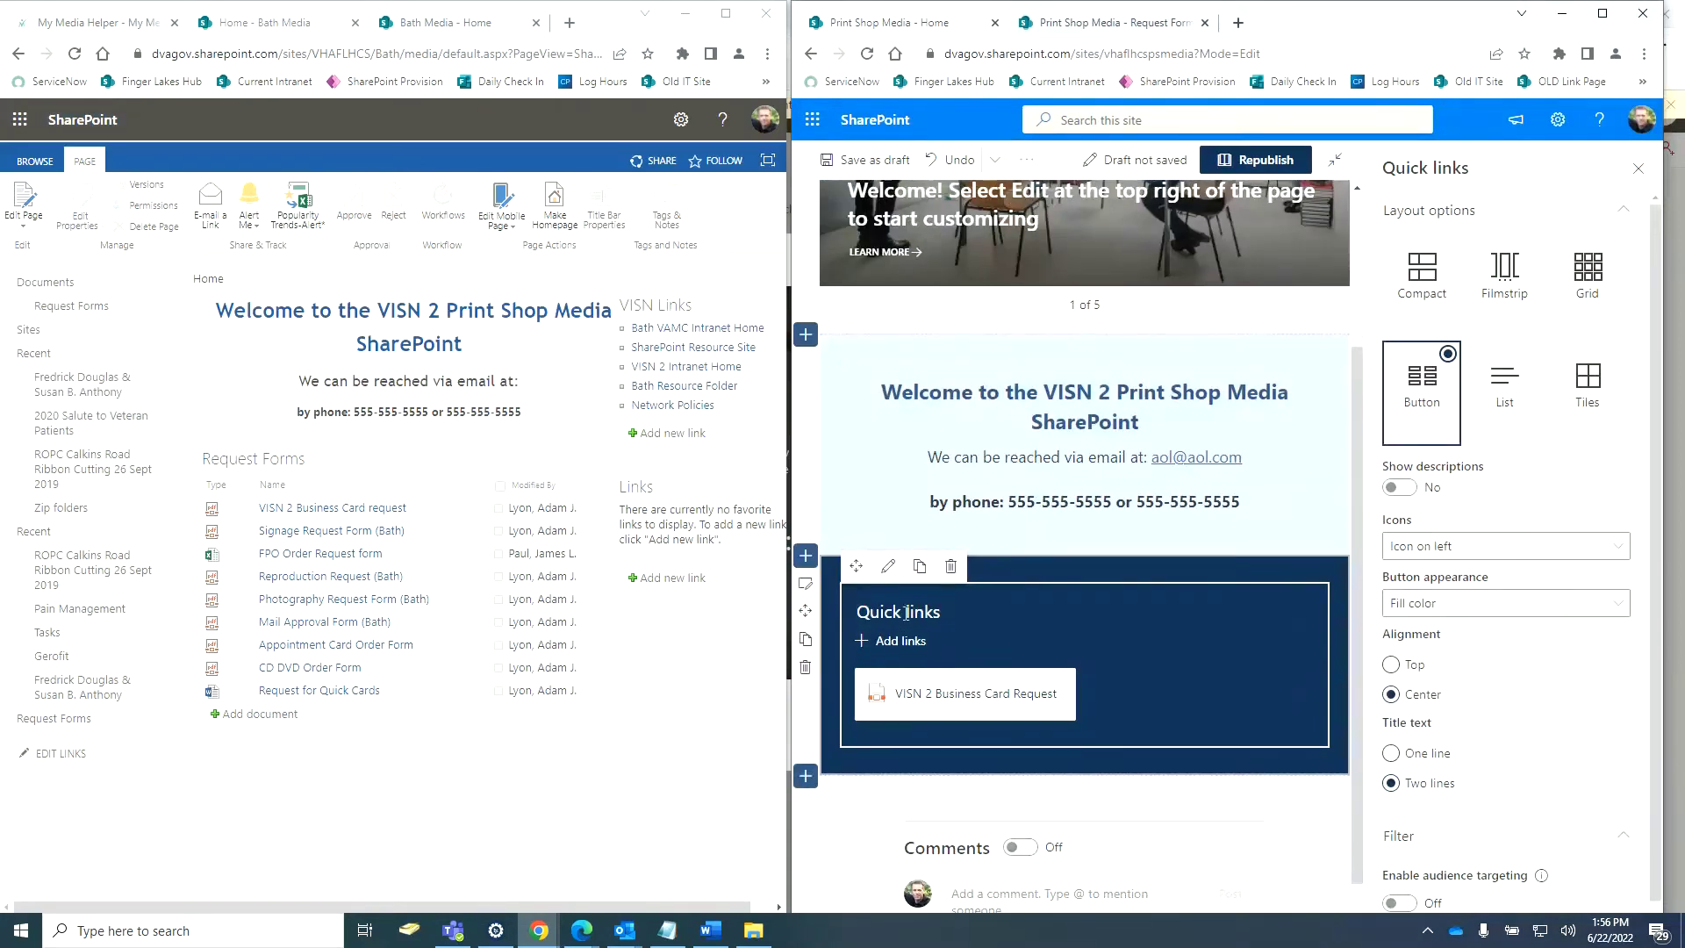
{"action": "triple_click", "coordinate": [906, 603]}
{"action": "type", "text": "Request Forms"}
{"action": "left_click", "coordinate": [1602, 12]}
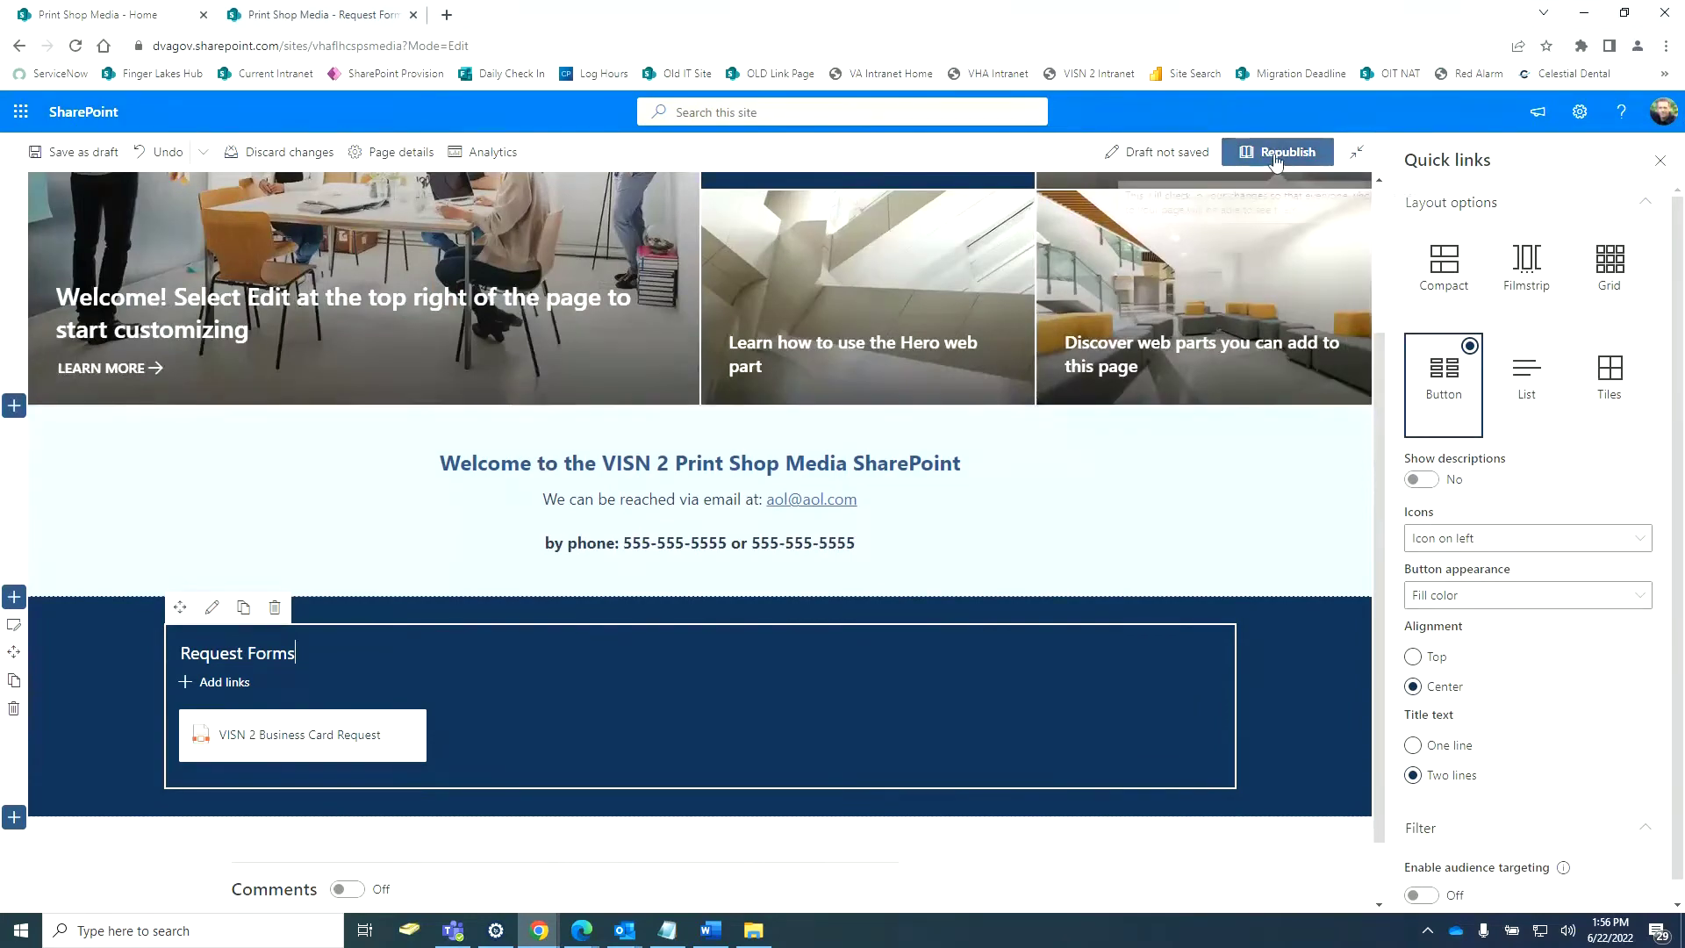
{"action": "left_click", "coordinate": [1277, 156]}
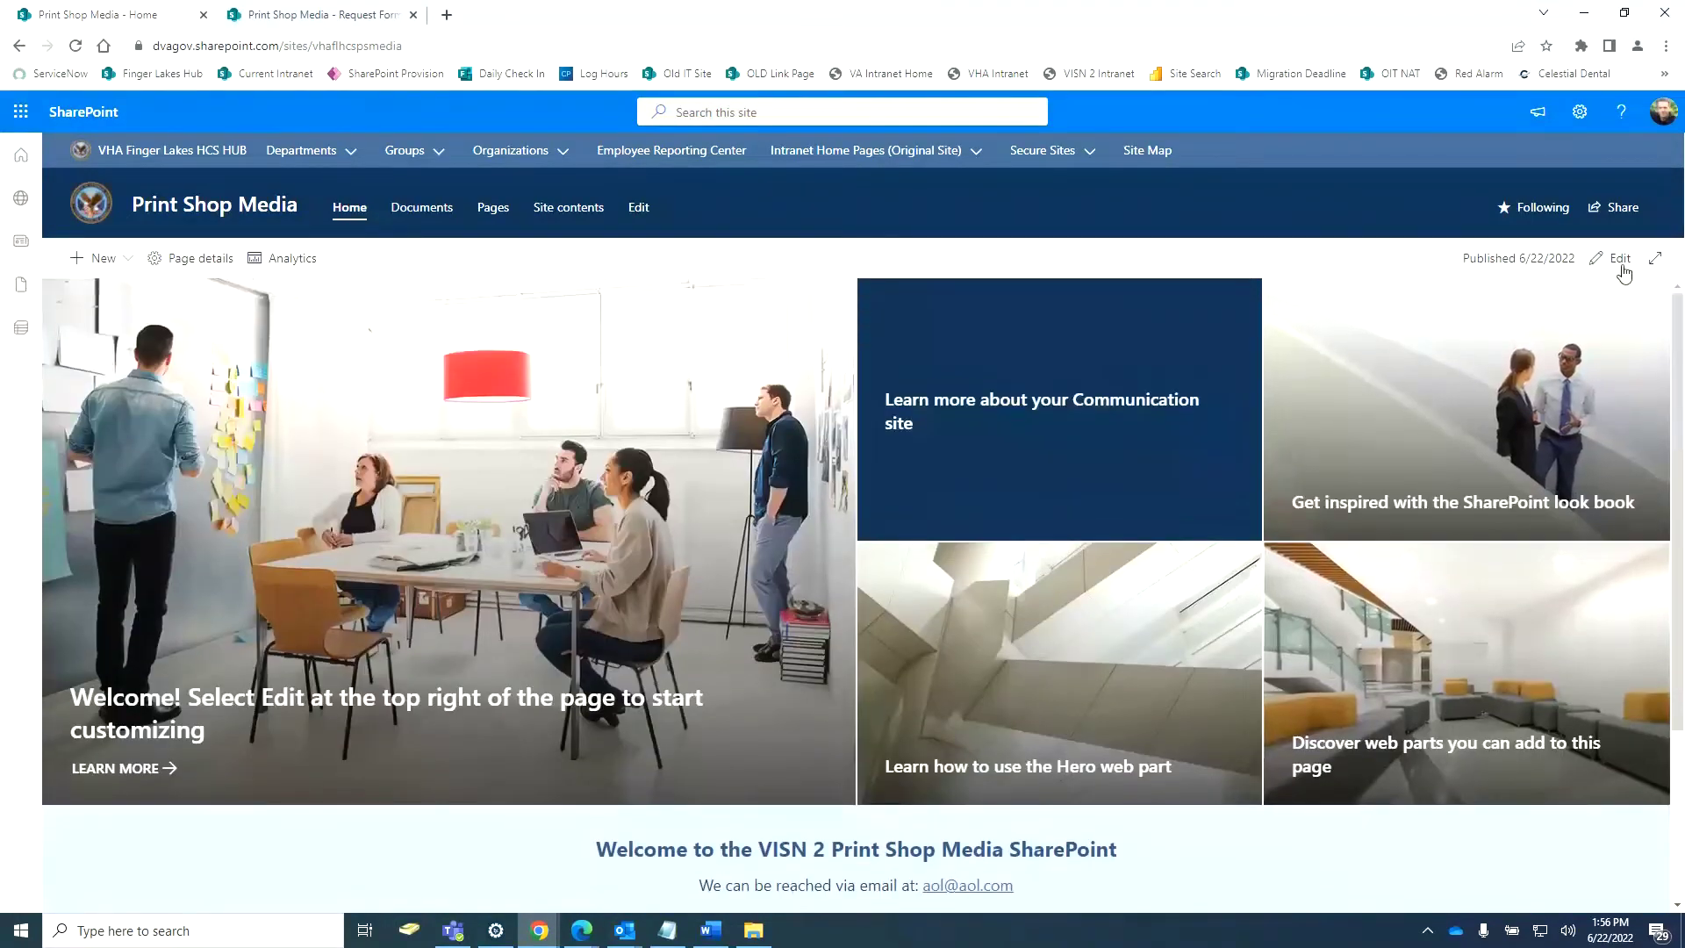
Return the home page to editing and start adding another link to Request Forms.
{"action": "left_click", "coordinate": [1620, 260]}
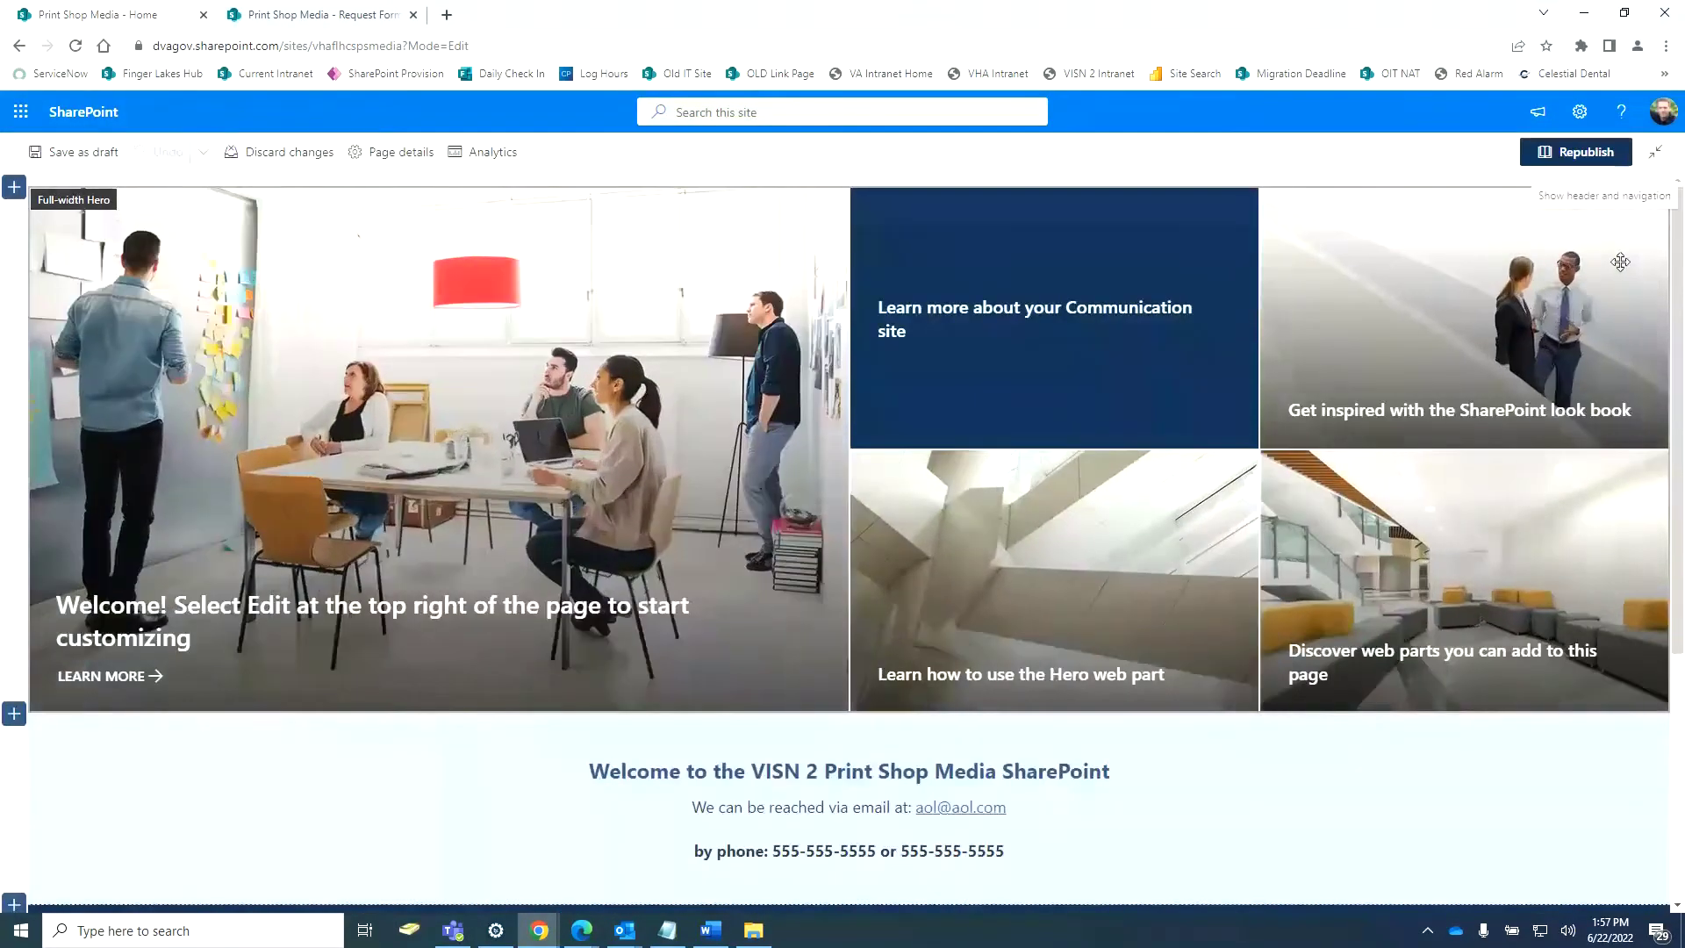
{"action": "left_click", "coordinate": [1624, 13]}
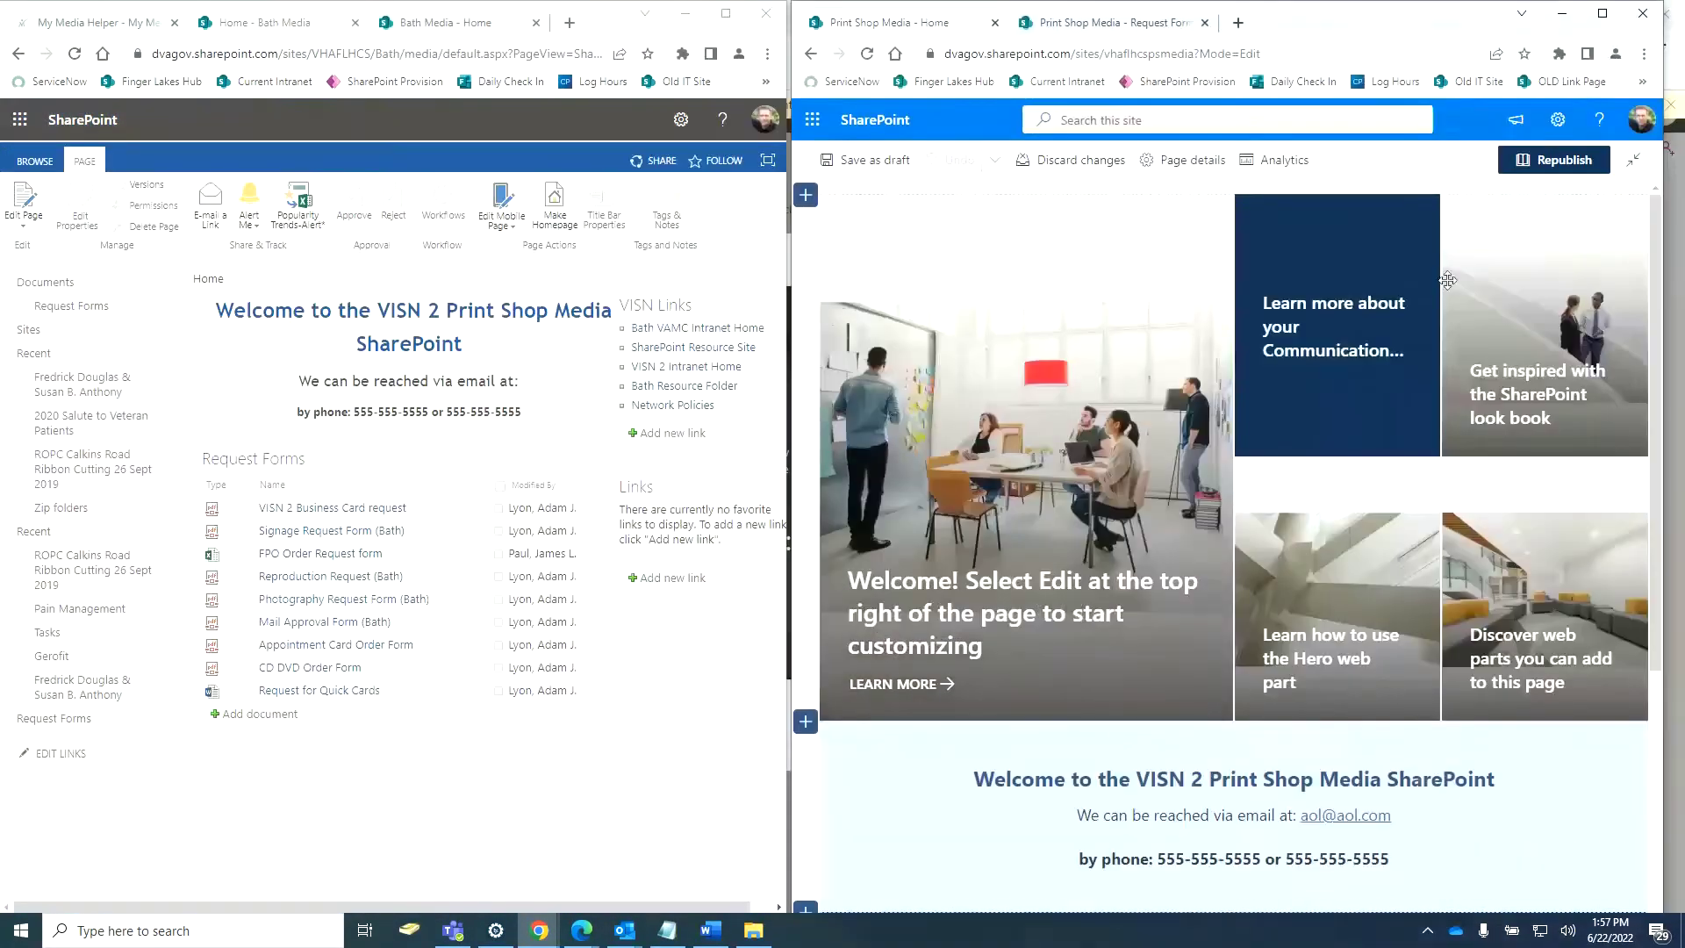
{"action": "scroll", "coordinate": [928, 632], "scroll_direction": "down", "scroll_amount": 2}
{"action": "left_click", "coordinate": [1015, 699]}
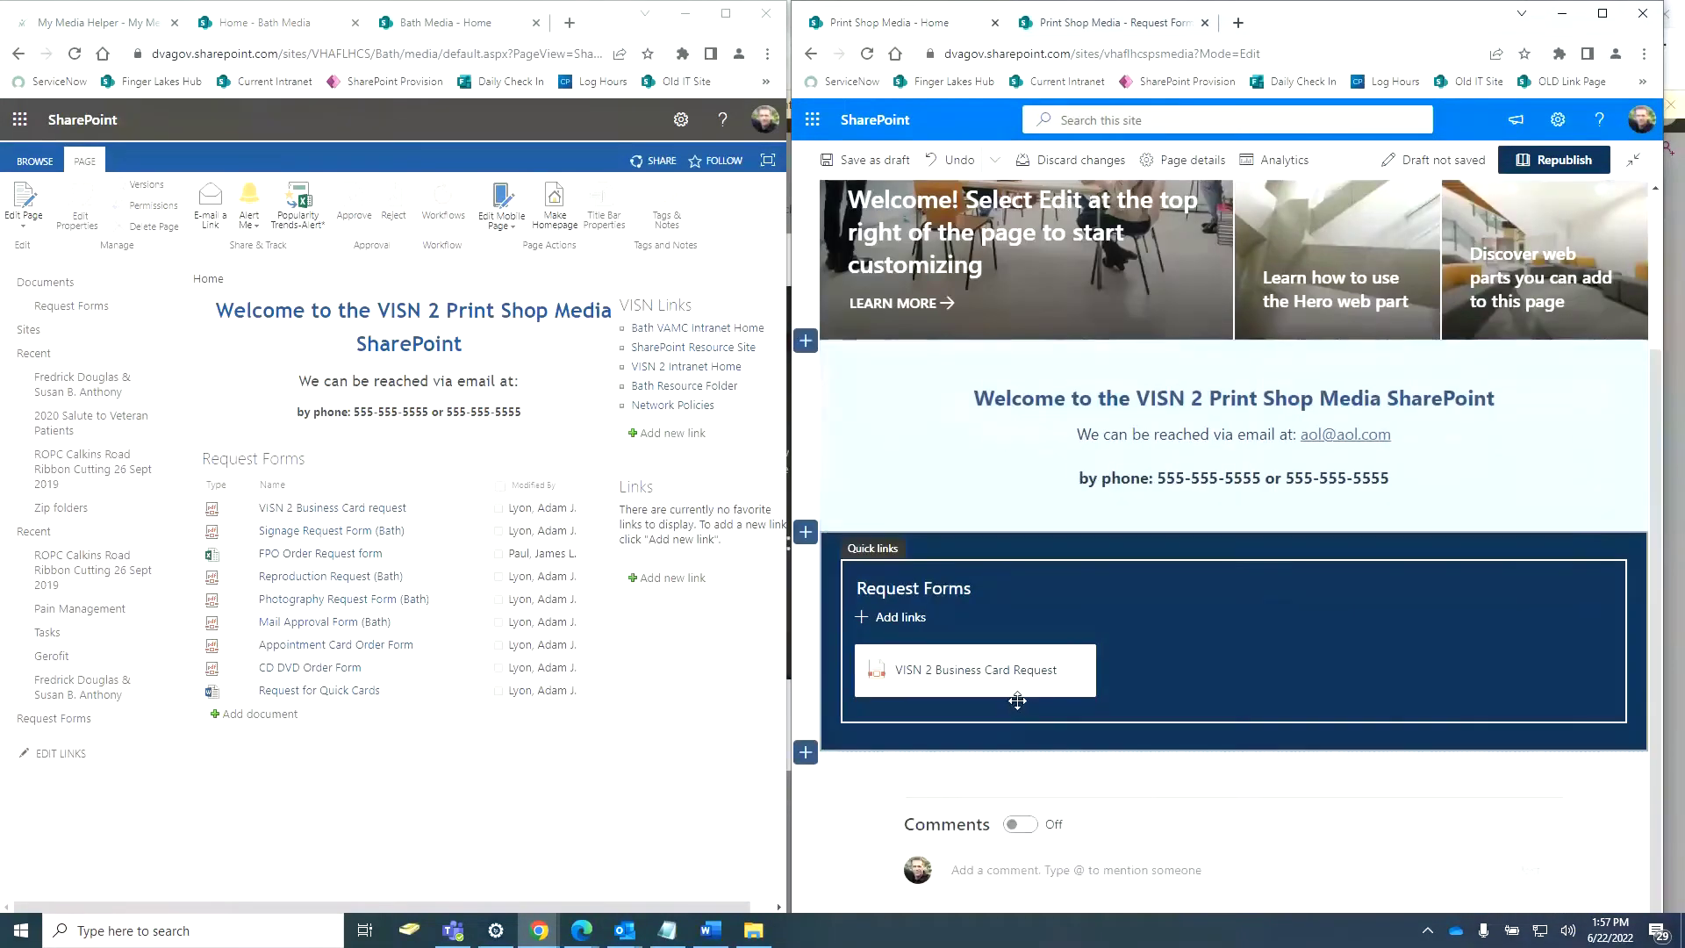
{"action": "left_click", "coordinate": [900, 625]}
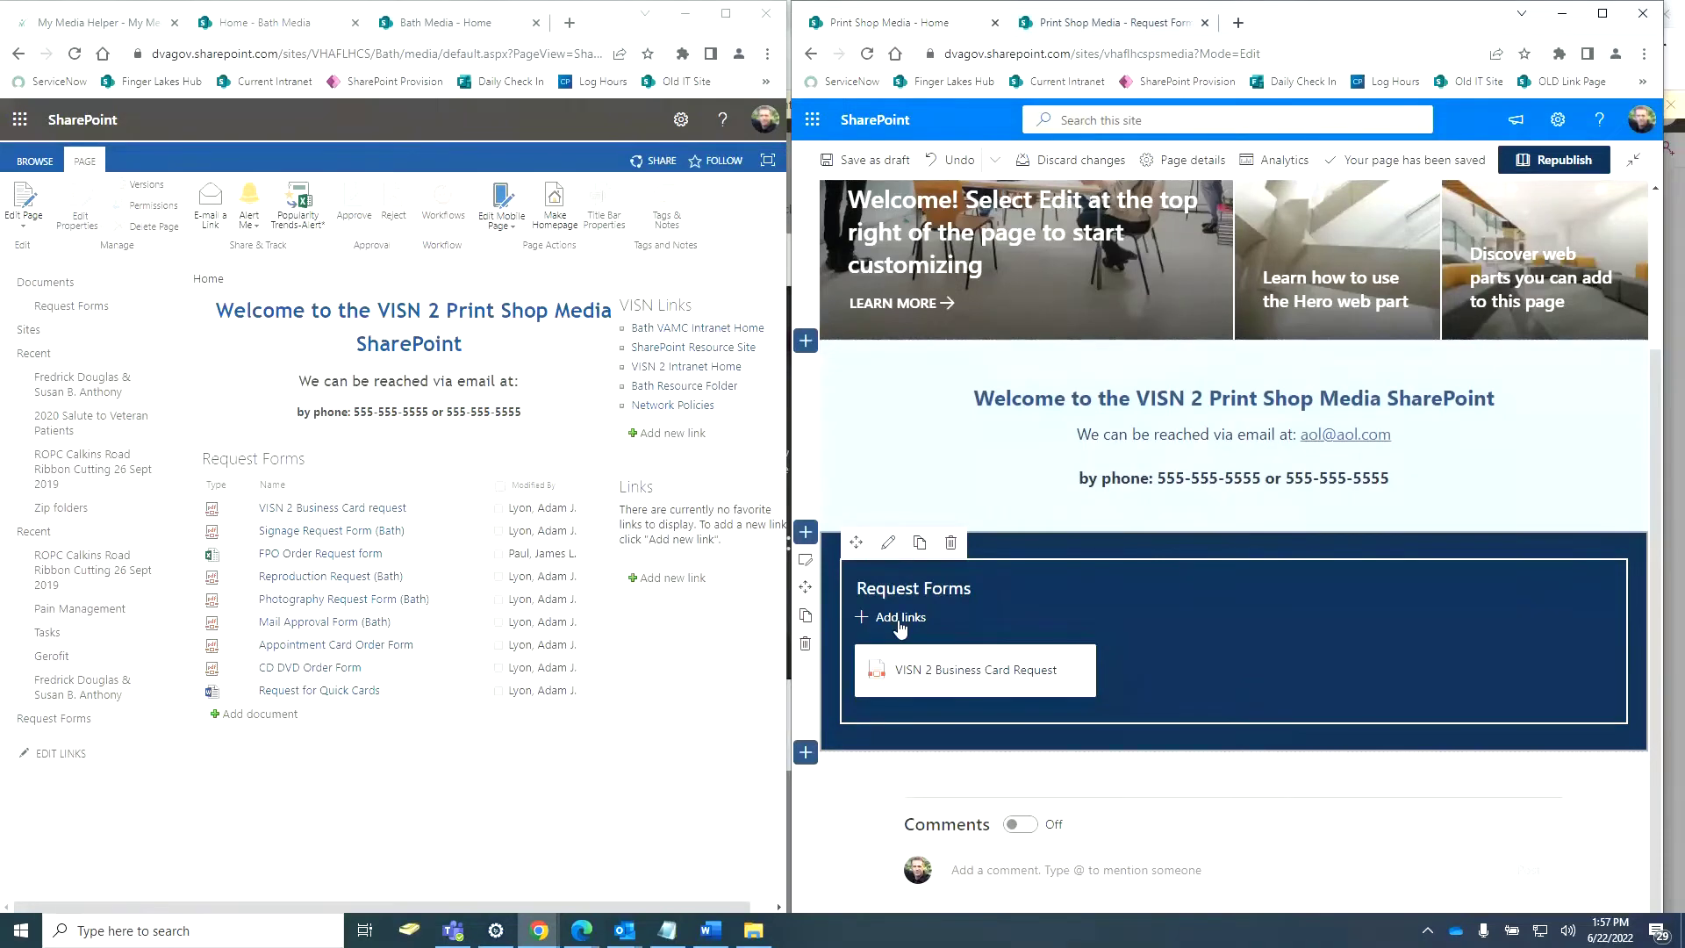
{"action": "left_click", "coordinate": [899, 618]}
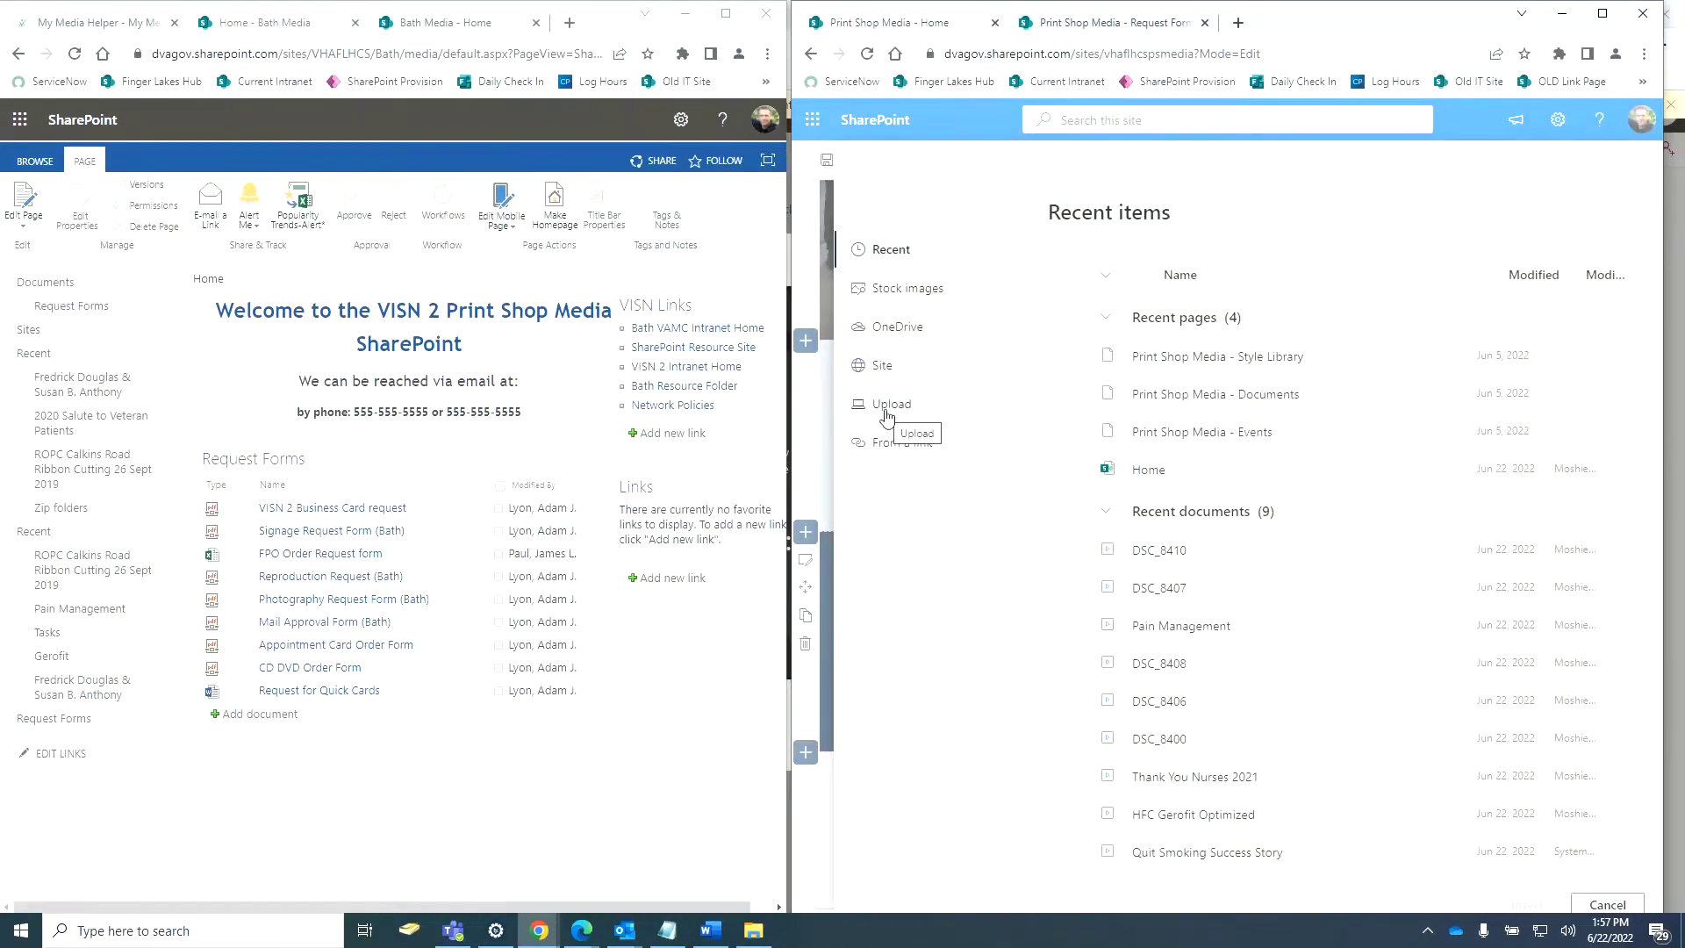
Add Signage Request Form (Bath).pdf as a quick link and drag it after the VISN 2 Business Card link.
{"action": "left_click", "coordinate": [885, 367]}
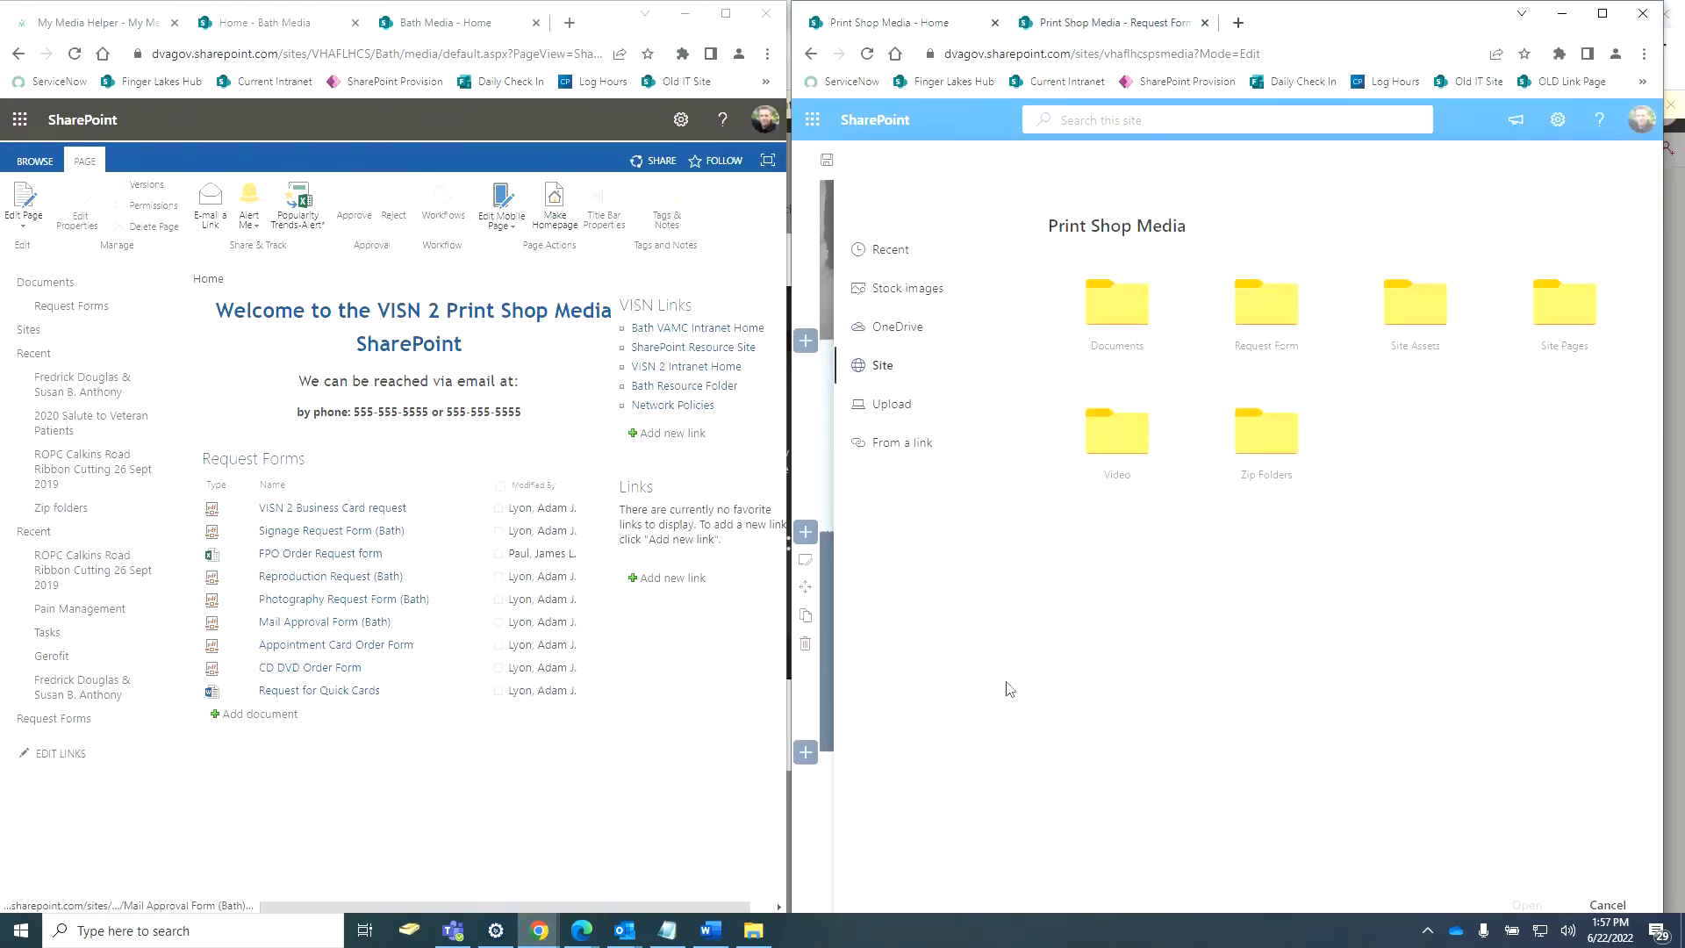
{"action": "left_click", "coordinate": [1274, 318]}
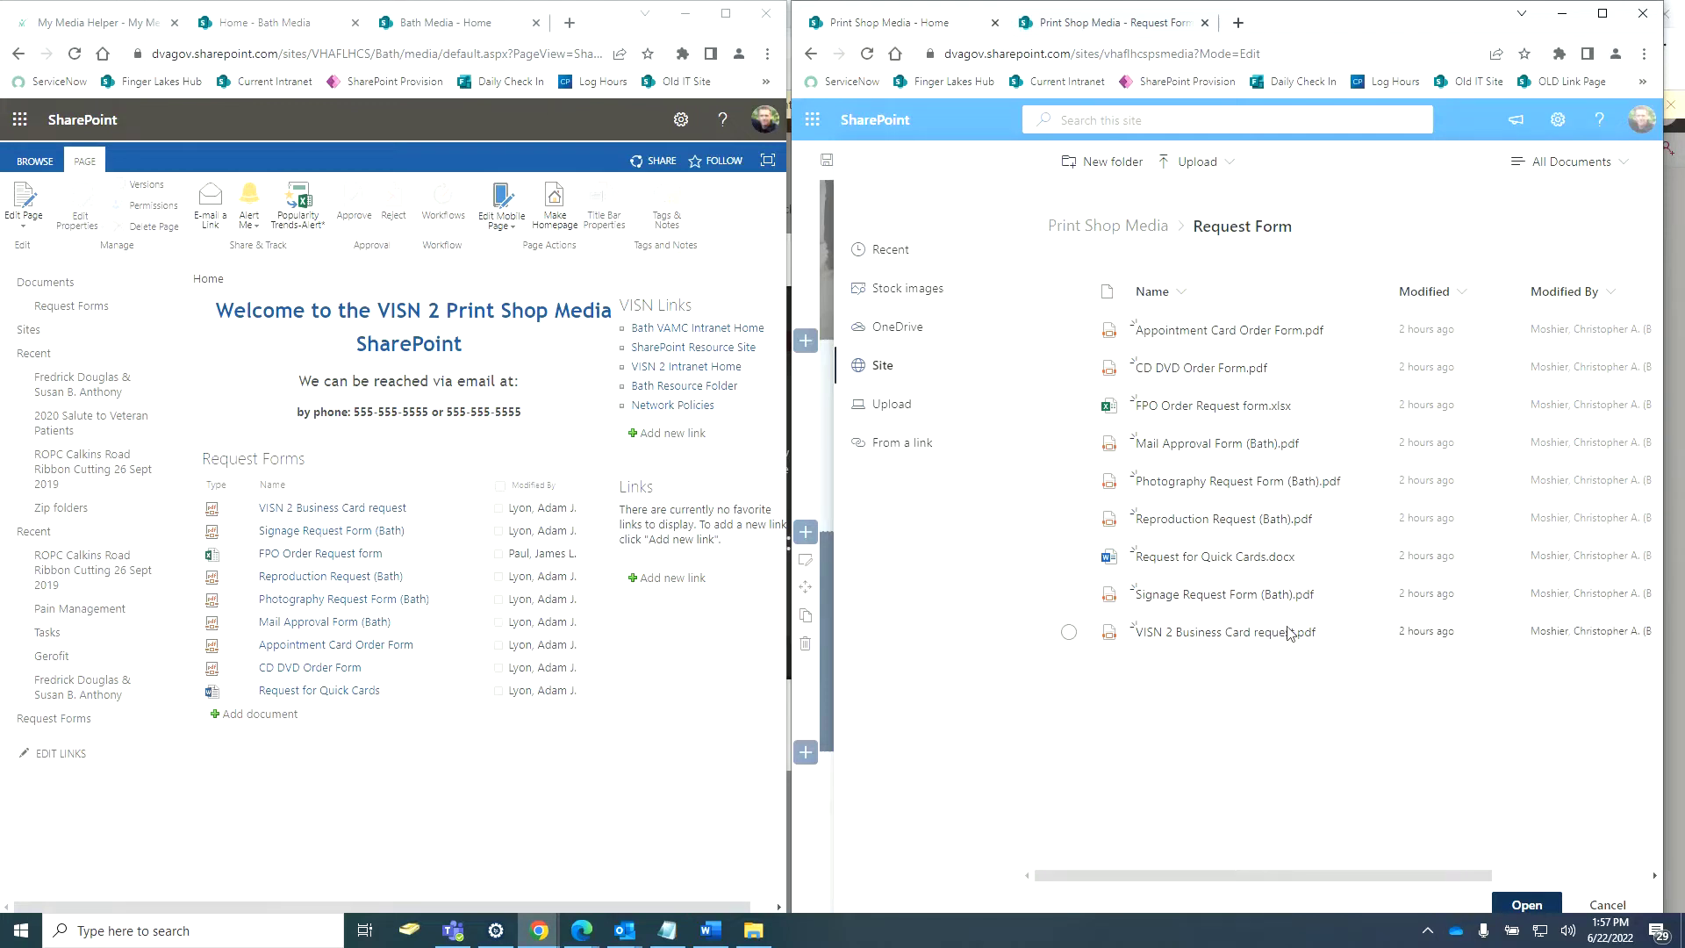
{"action": "left_click", "coordinate": [1069, 594]}
{"action": "left_click", "coordinate": [1526, 905]}
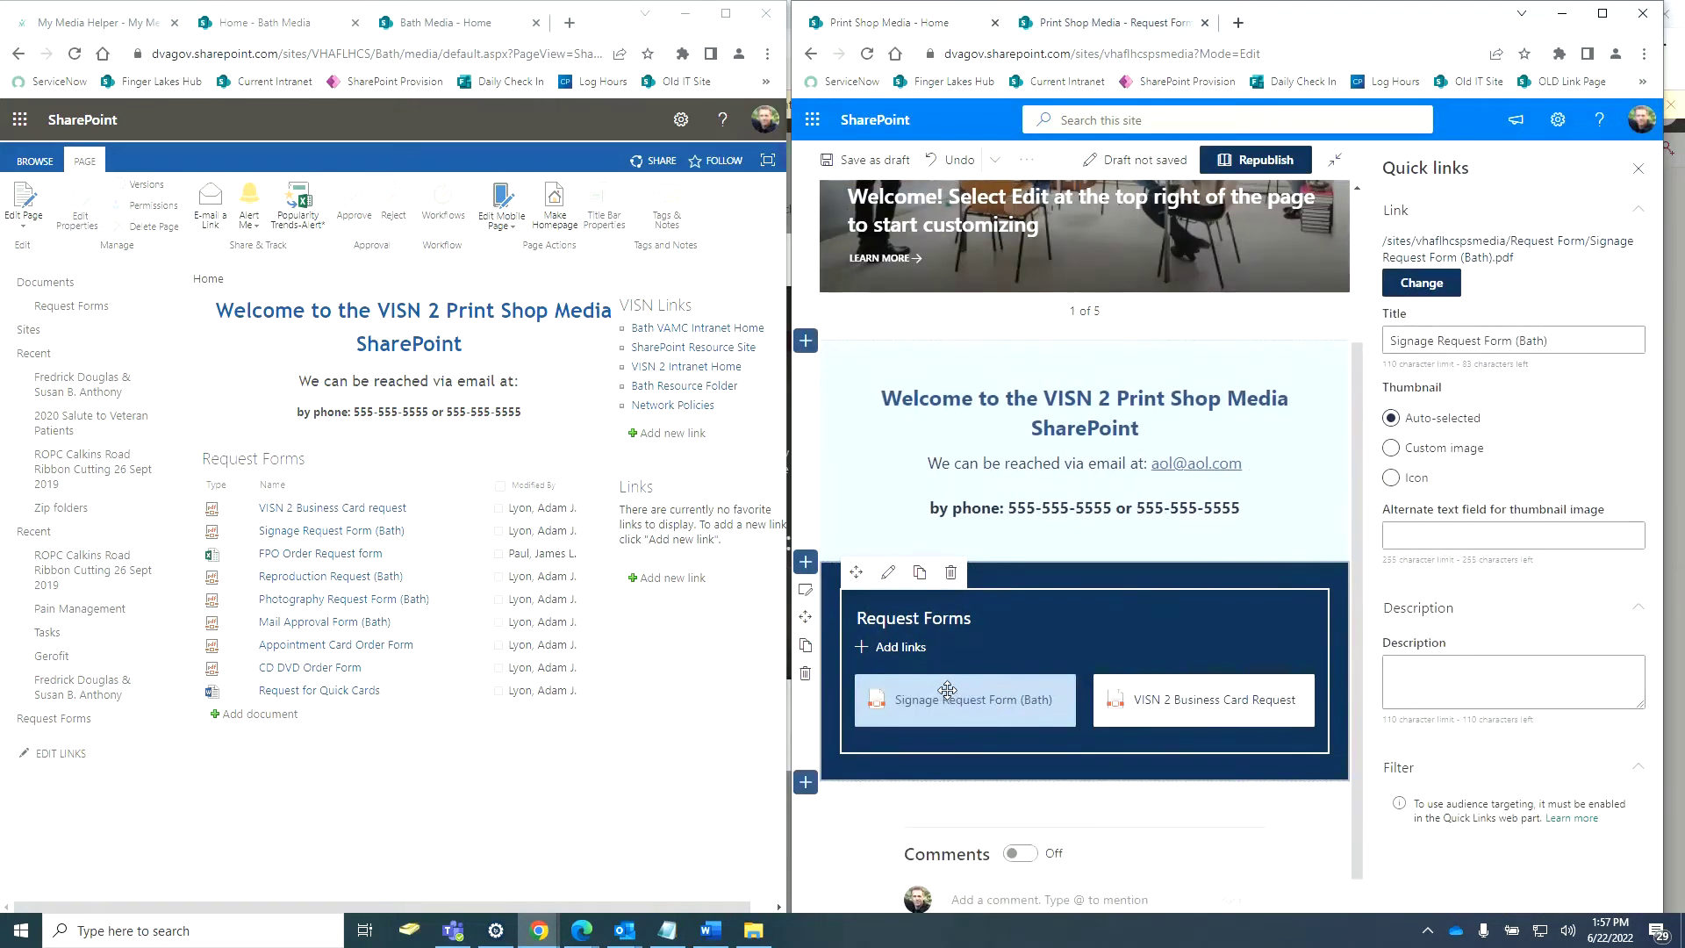
{"action": "left_click_drag", "start_coordinate": [939, 693], "coordinate": [1219, 698]}
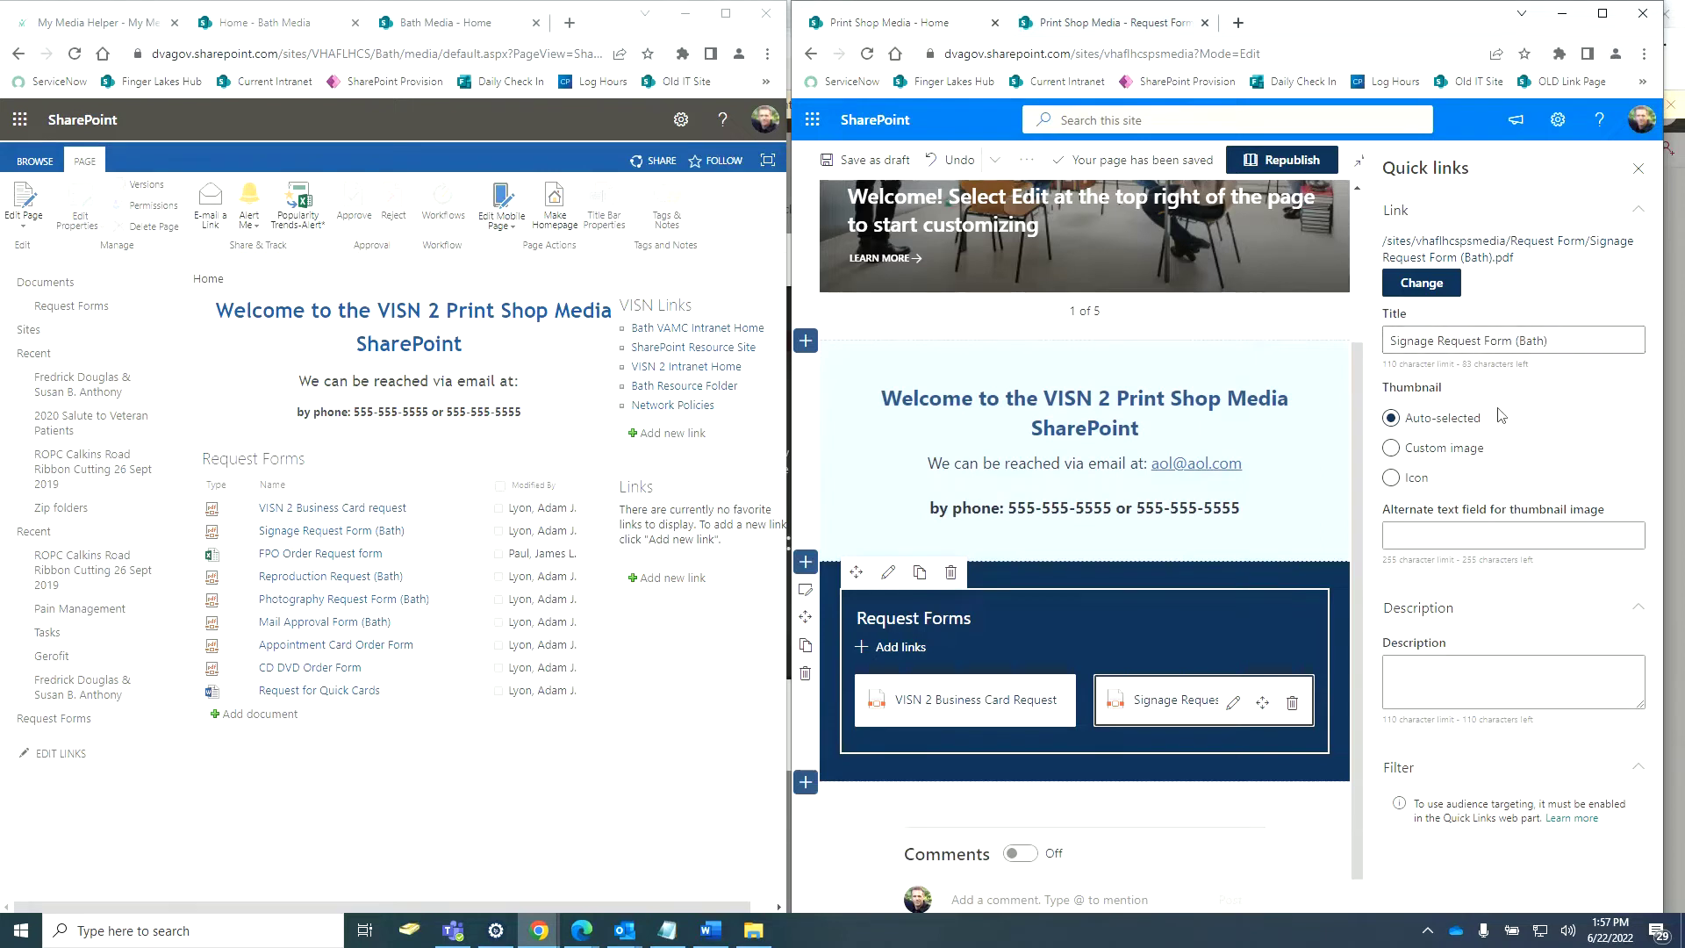
Copy the Signage link's title and paste it as its Alternate text.
{"action": "left_click_drag", "start_coordinate": [1571, 341], "coordinate": [1390, 342]}
{"action": "key", "text": "ctrl+c"}
{"action": "right_click", "coordinate": [1453, 347]}
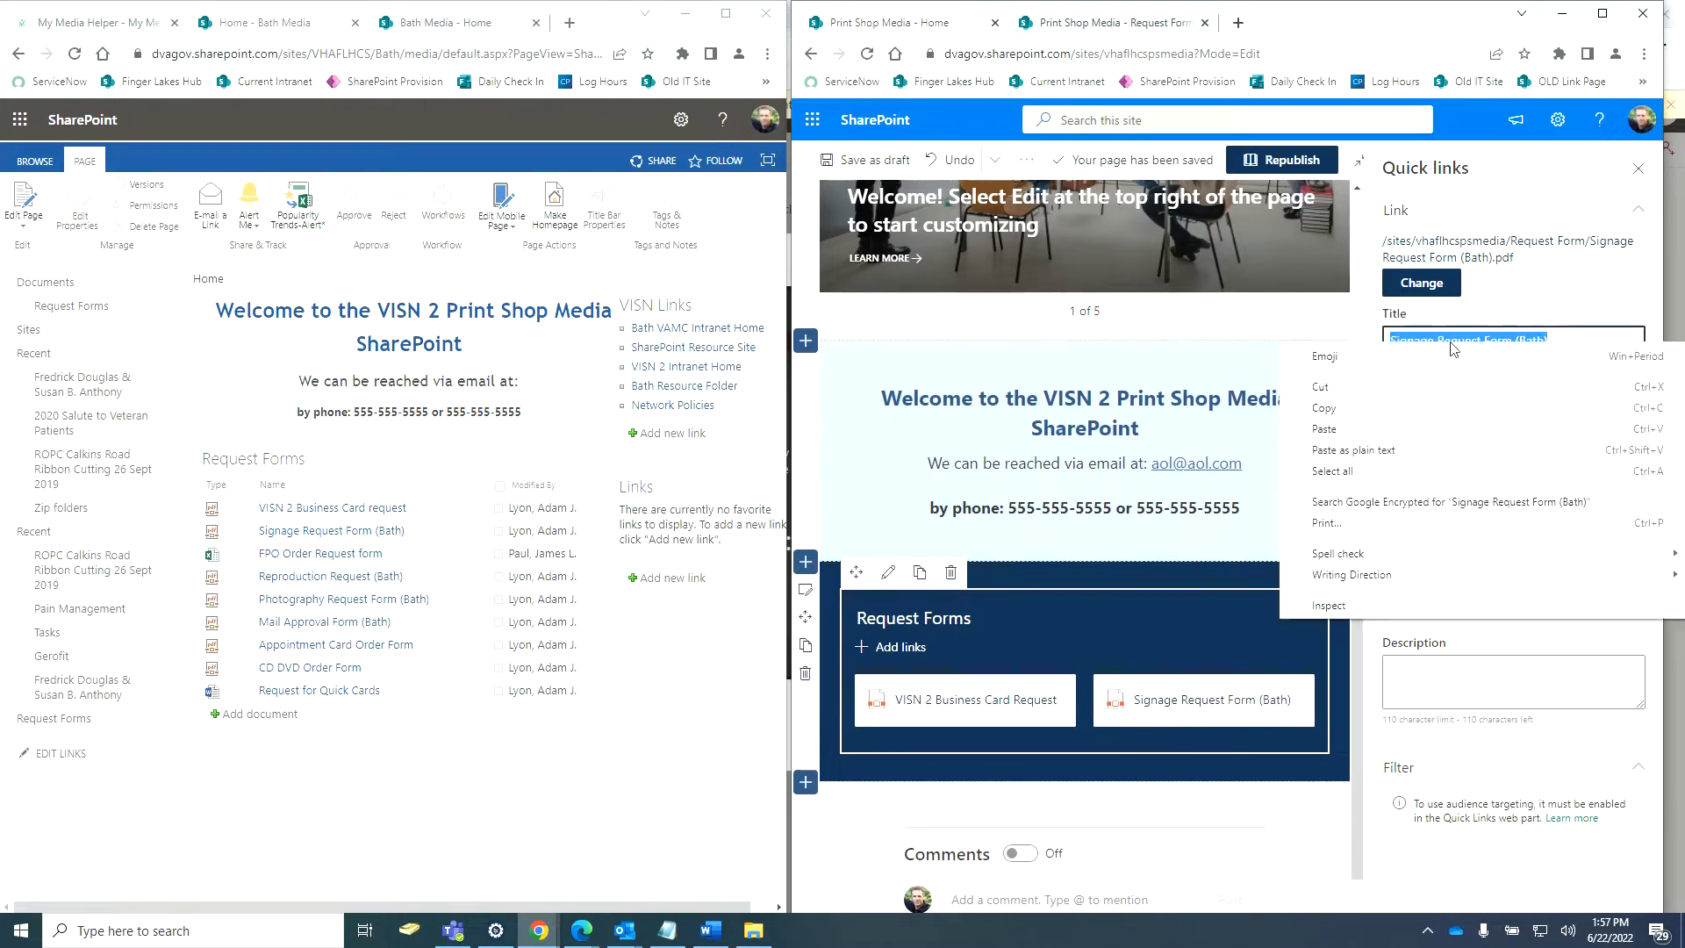
{"action": "left_click", "coordinate": [1383, 411]}
{"action": "left_click", "coordinate": [1418, 544]}
{"action": "right_click", "coordinate": [1418, 545]}
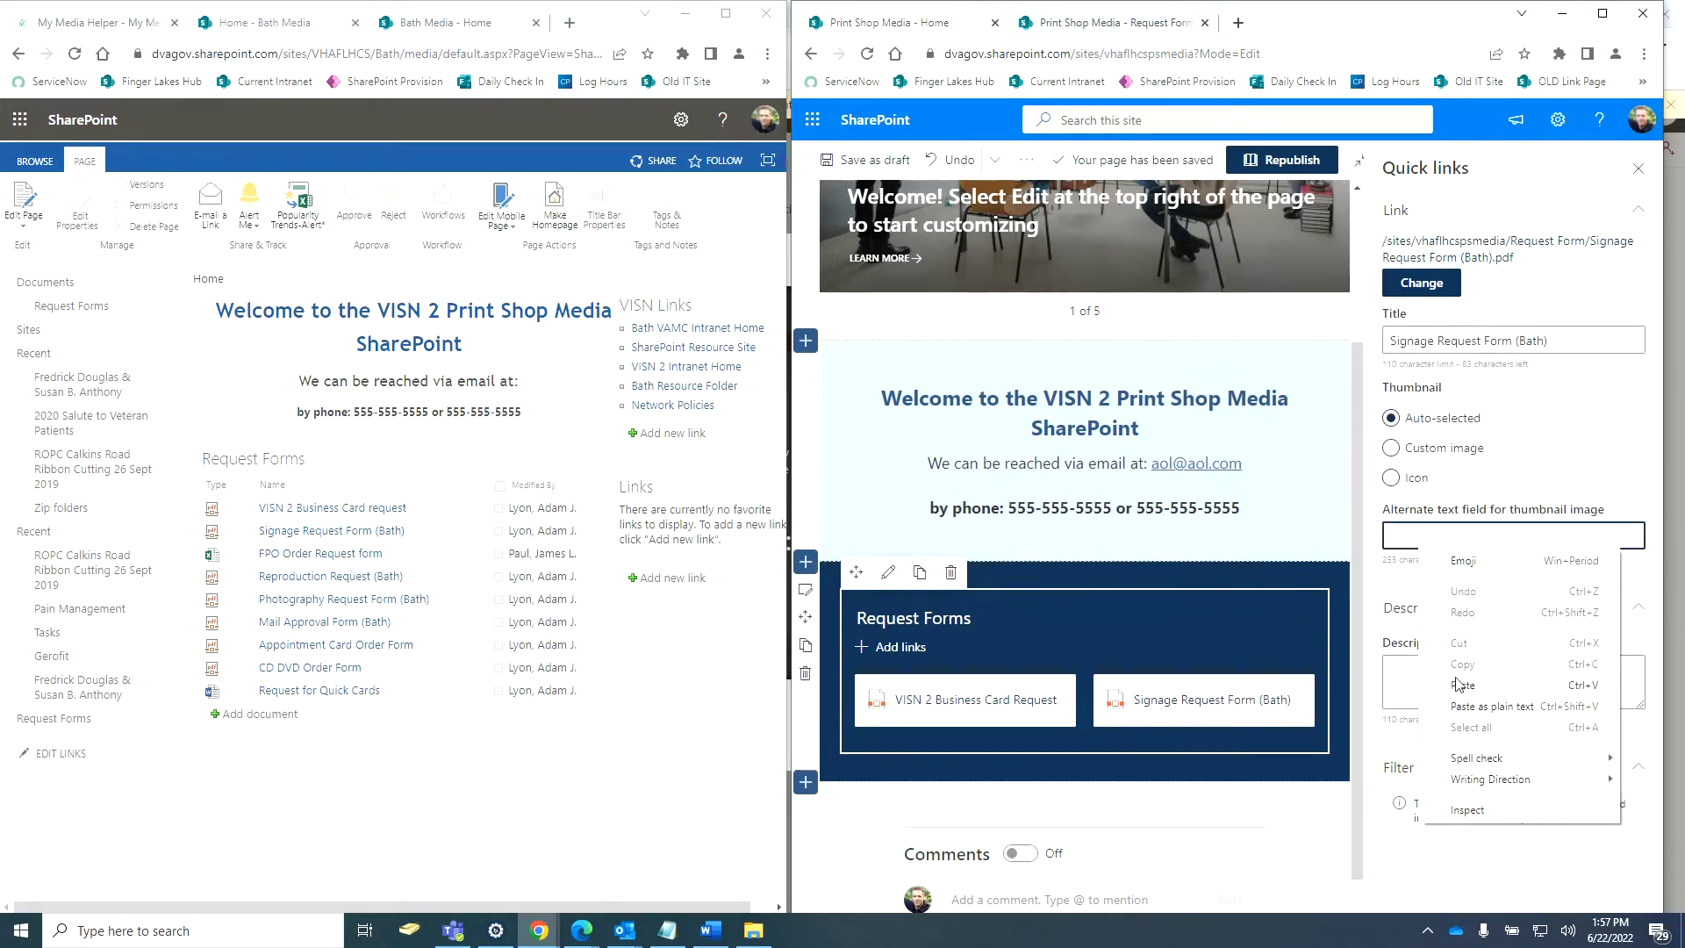
{"action": "left_click", "coordinate": [1458, 683]}
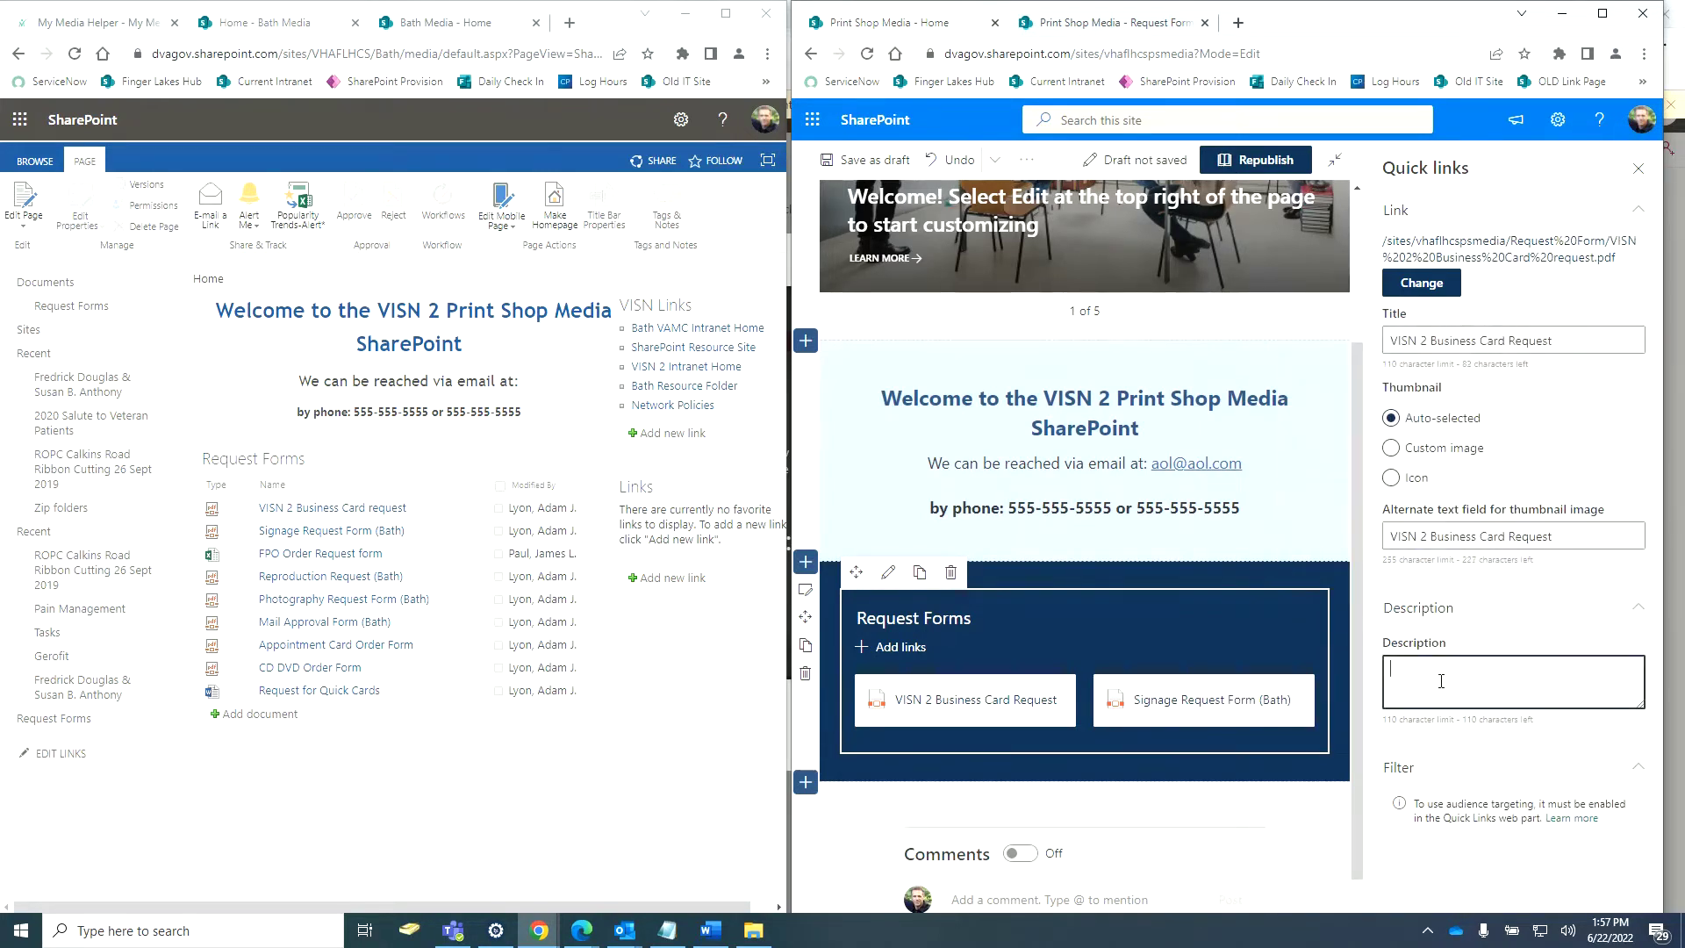
{"action": "right_click", "coordinate": [1442, 681]}
{"action": "left_click", "coordinate": [1522, 542]}
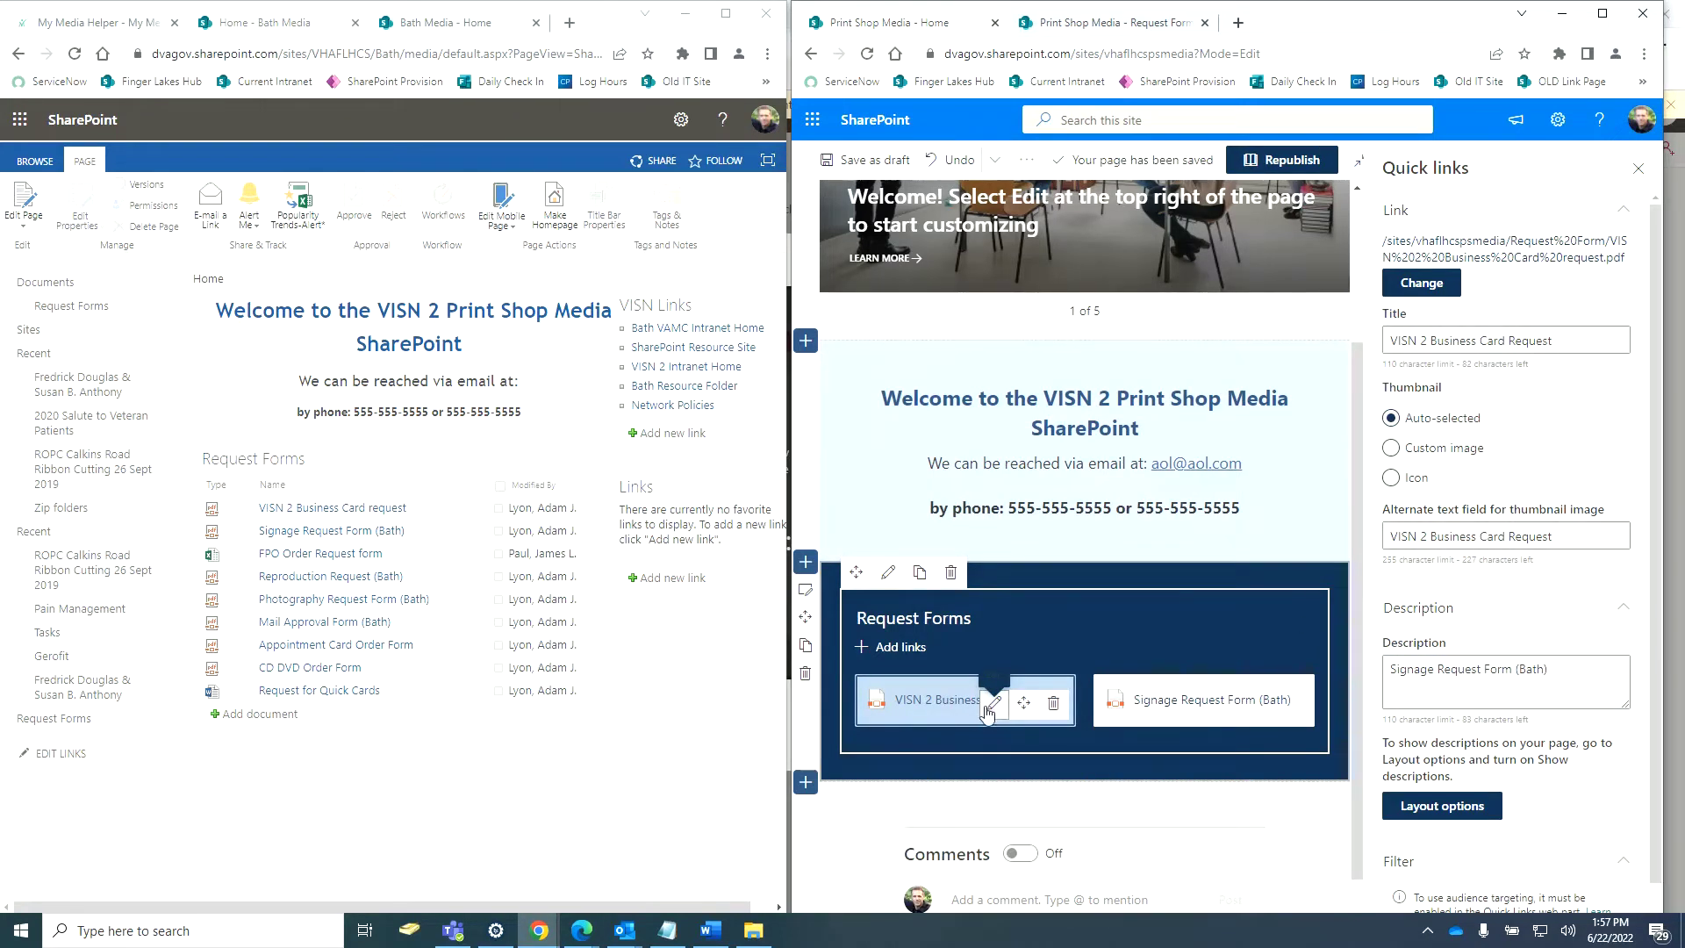
Fill the Signage link's empty Description with its title, then begin adding another link.
{"action": "left_click", "coordinate": [1231, 702]}
{"action": "right_click", "coordinate": [1445, 691]}
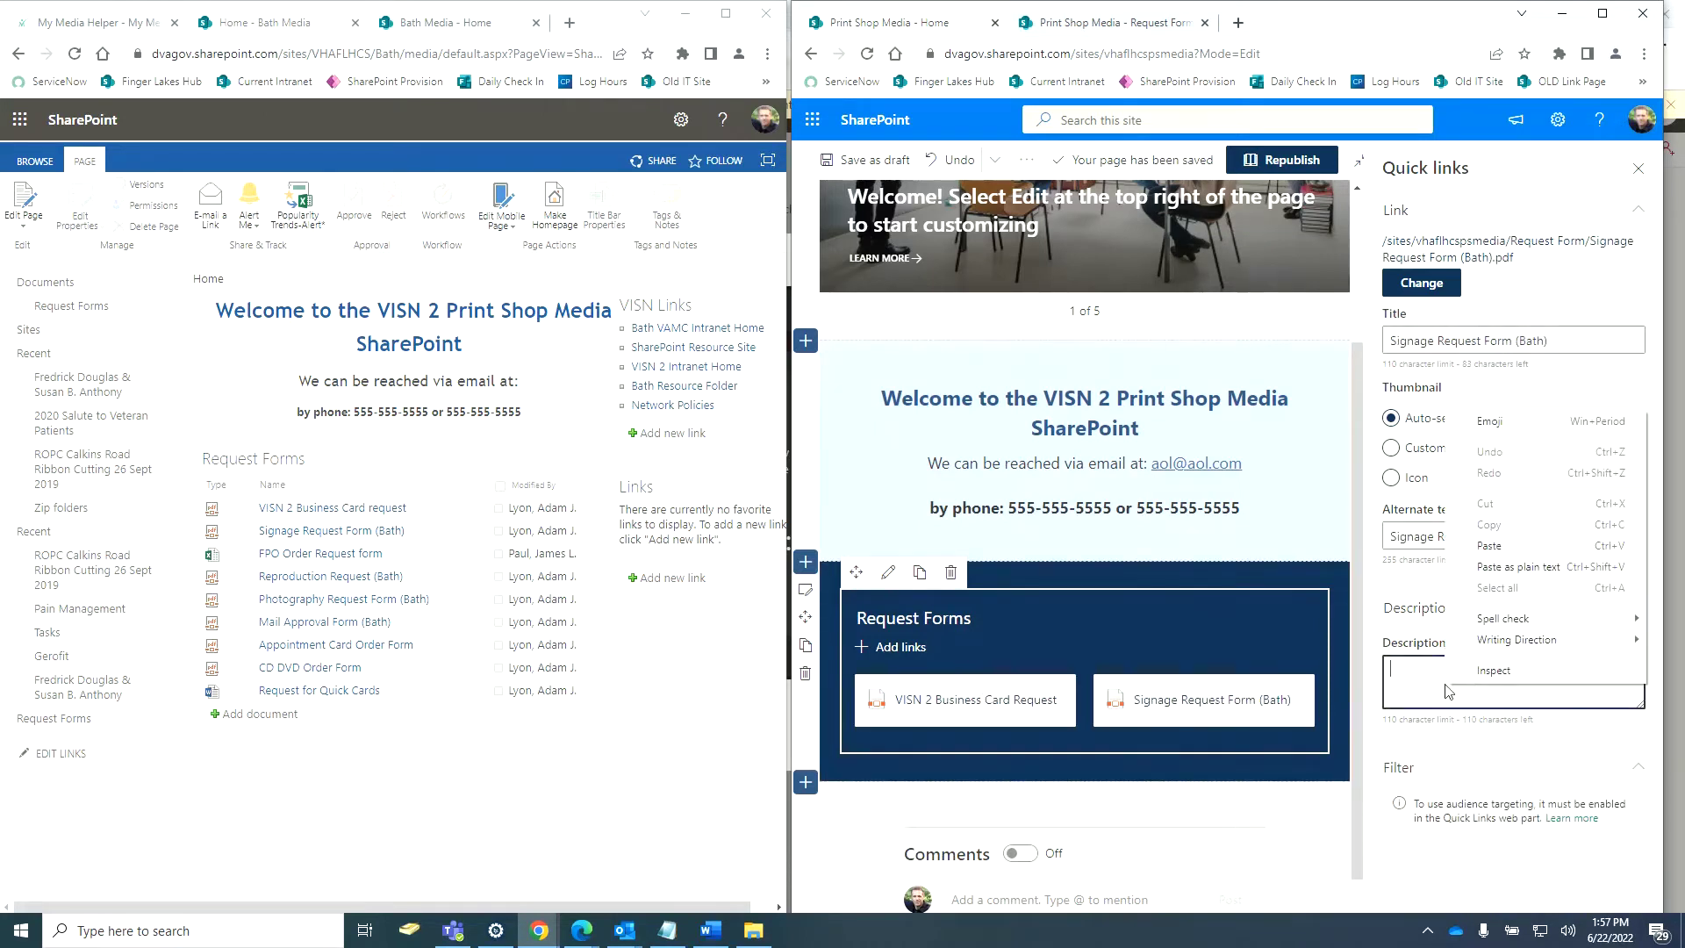
{"action": "left_click", "coordinate": [1496, 564]}
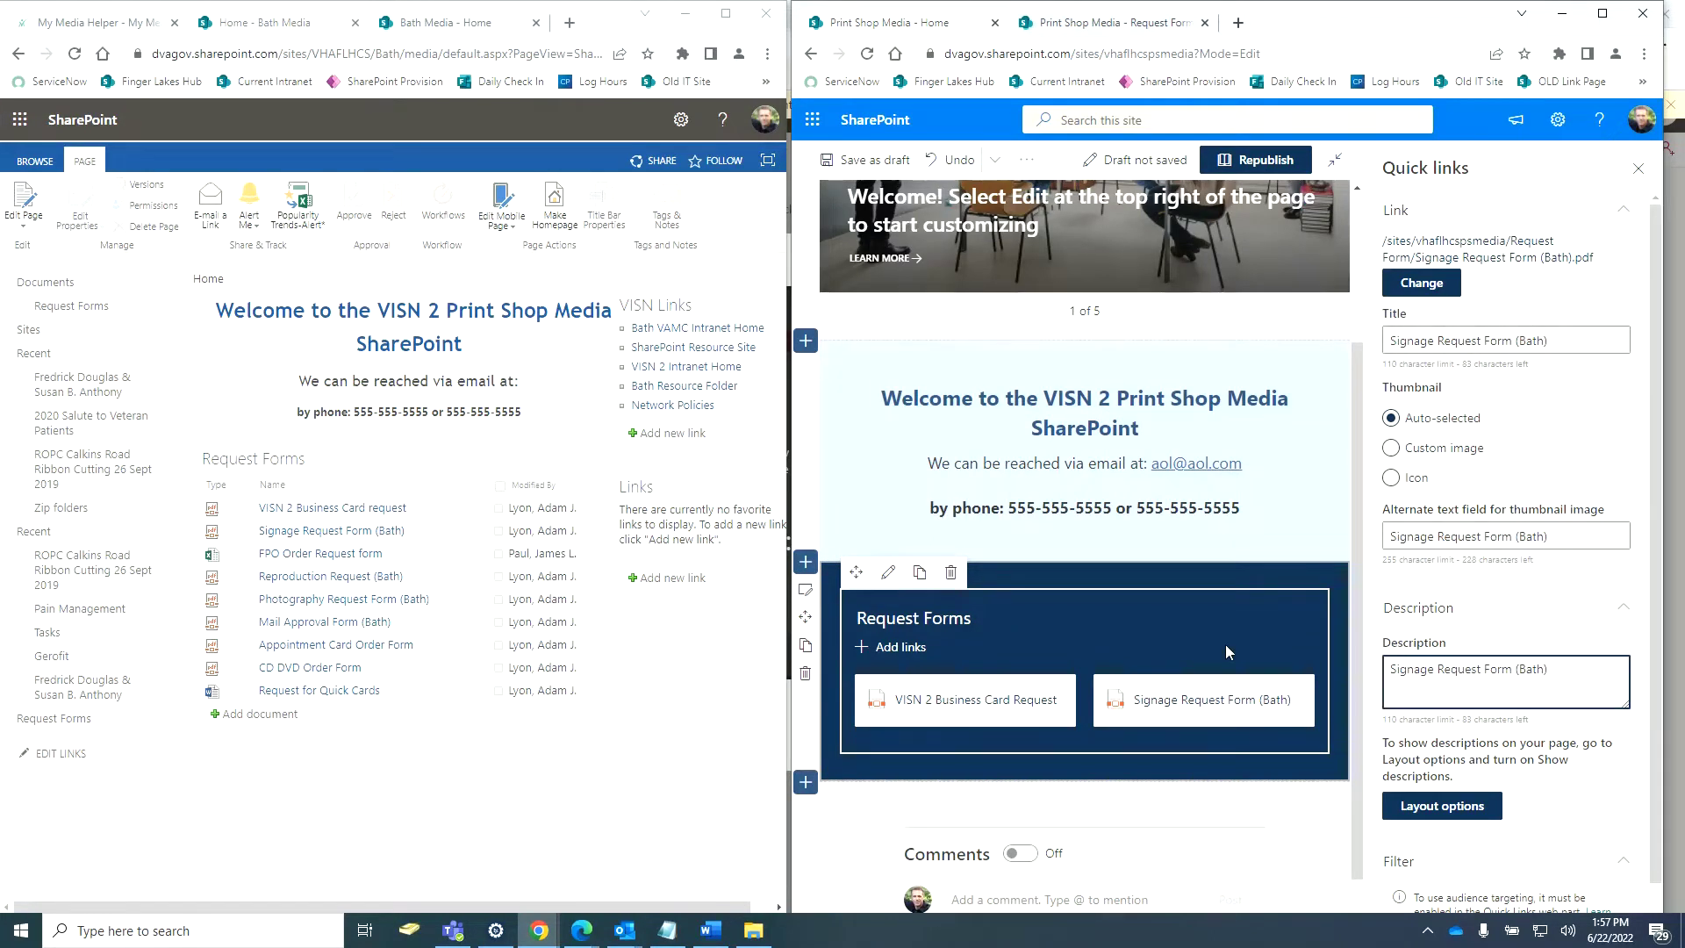
{"action": "left_click", "coordinate": [904, 648]}
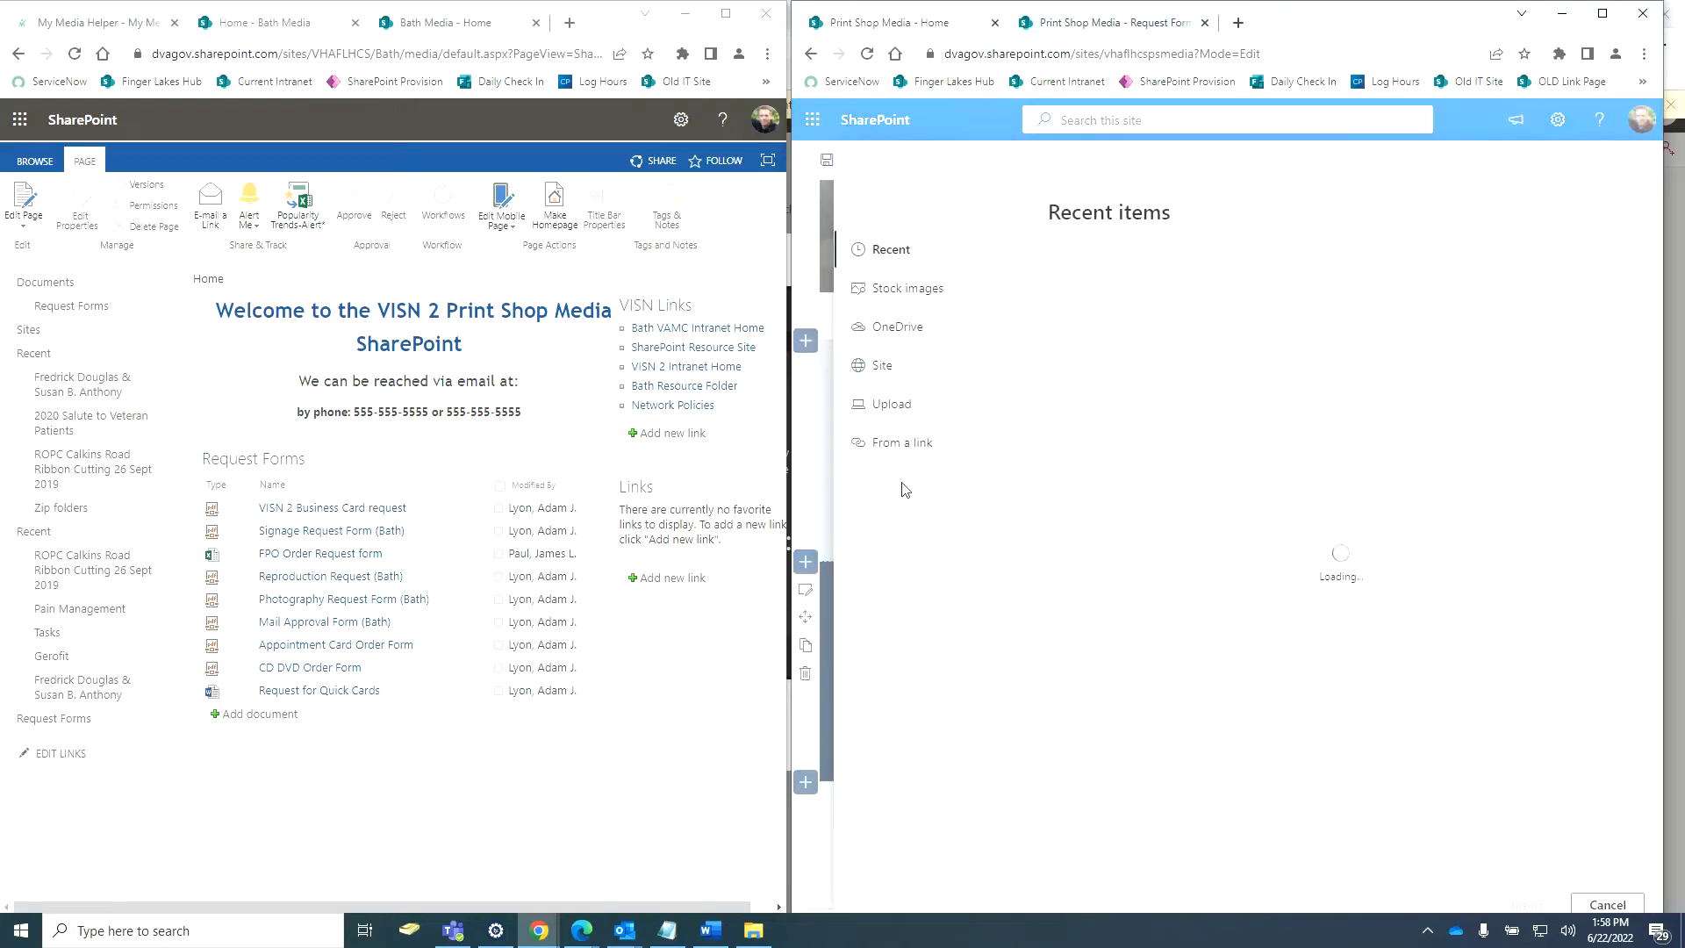
Add FPO Order Request form.xlsx from the site's Request Form folder as a quick link.
{"action": "left_click", "coordinate": [886, 370]}
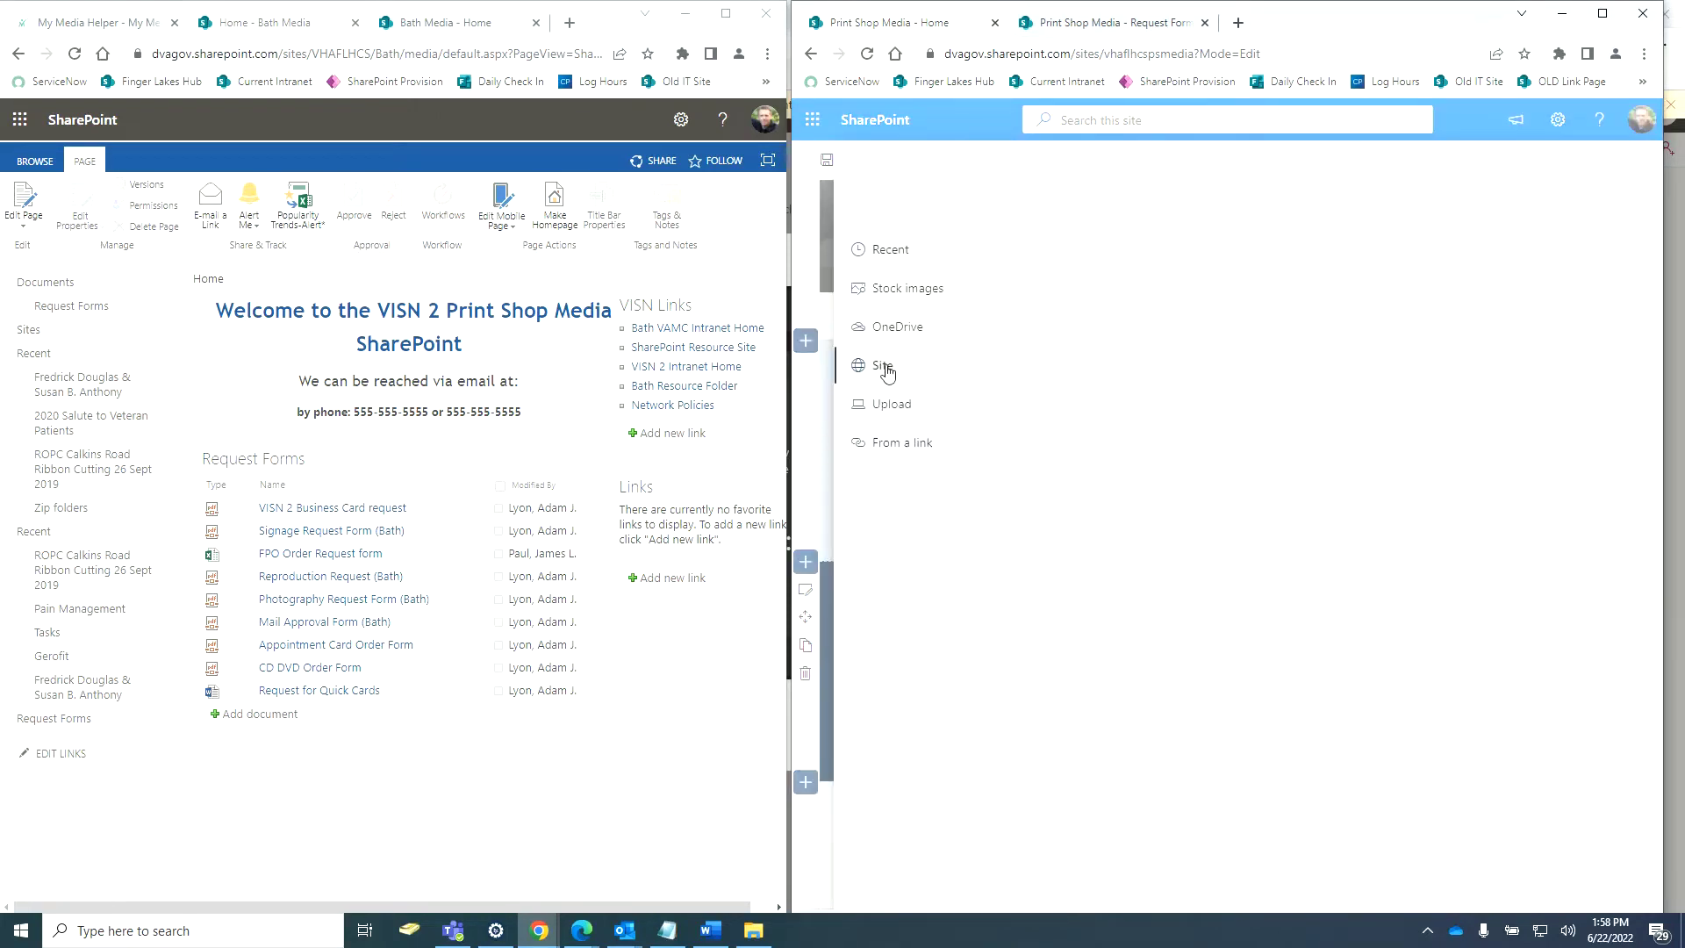
{"action": "left_click", "coordinate": [895, 450]}
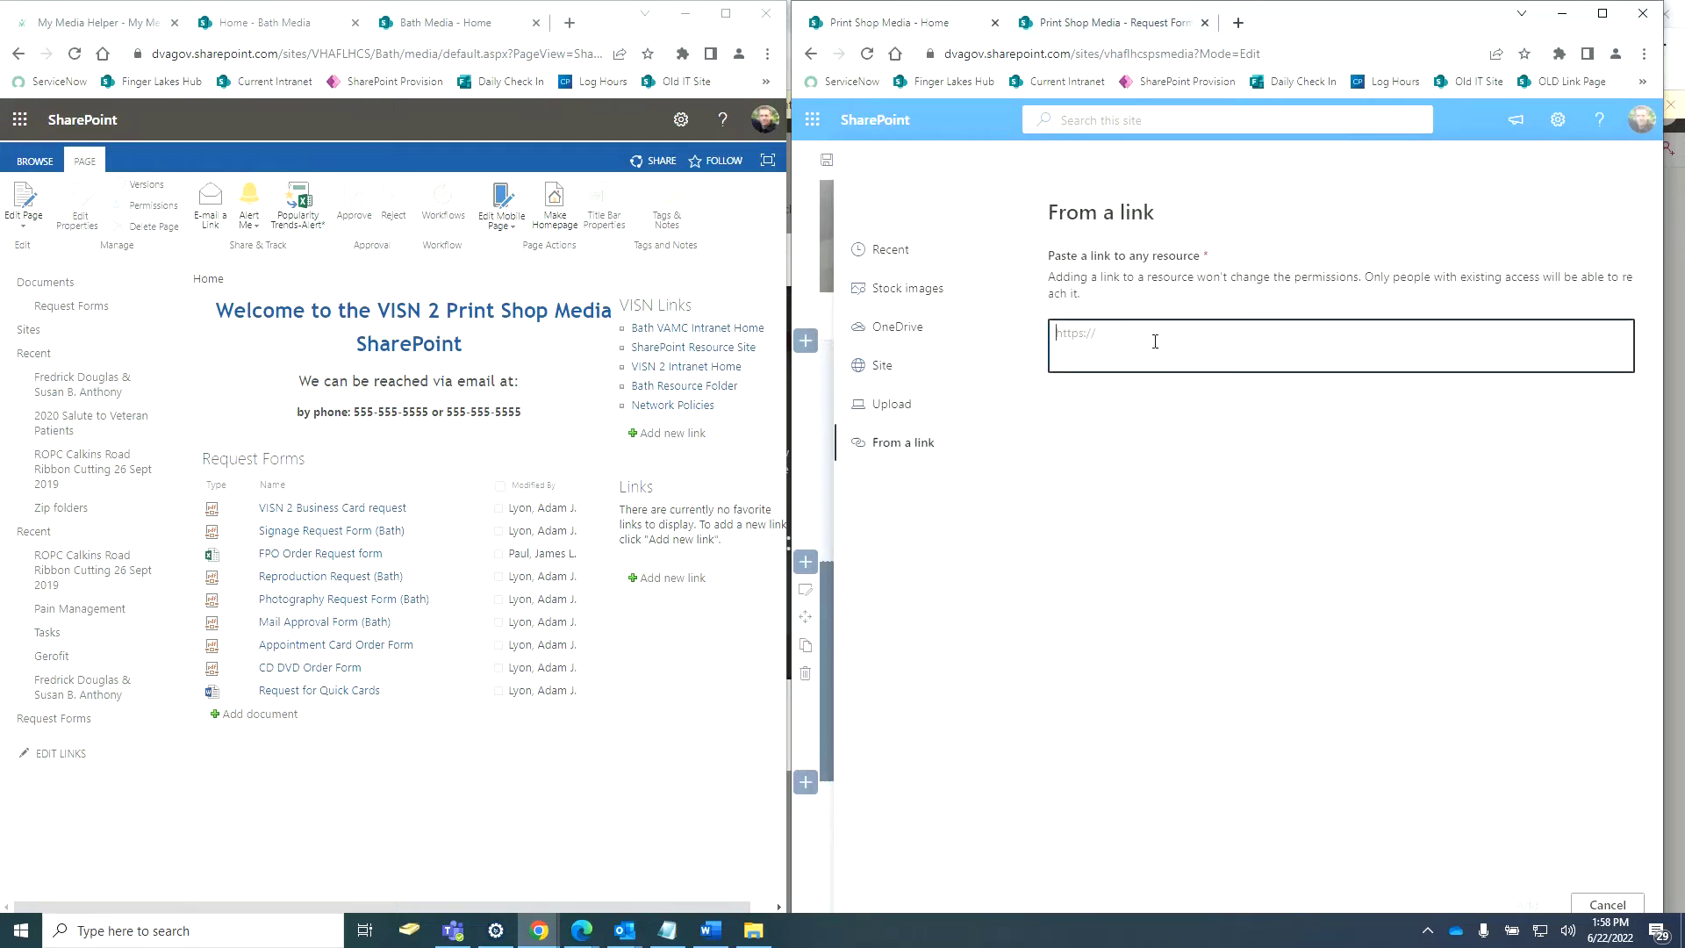
{"action": "left_click", "coordinate": [884, 366]}
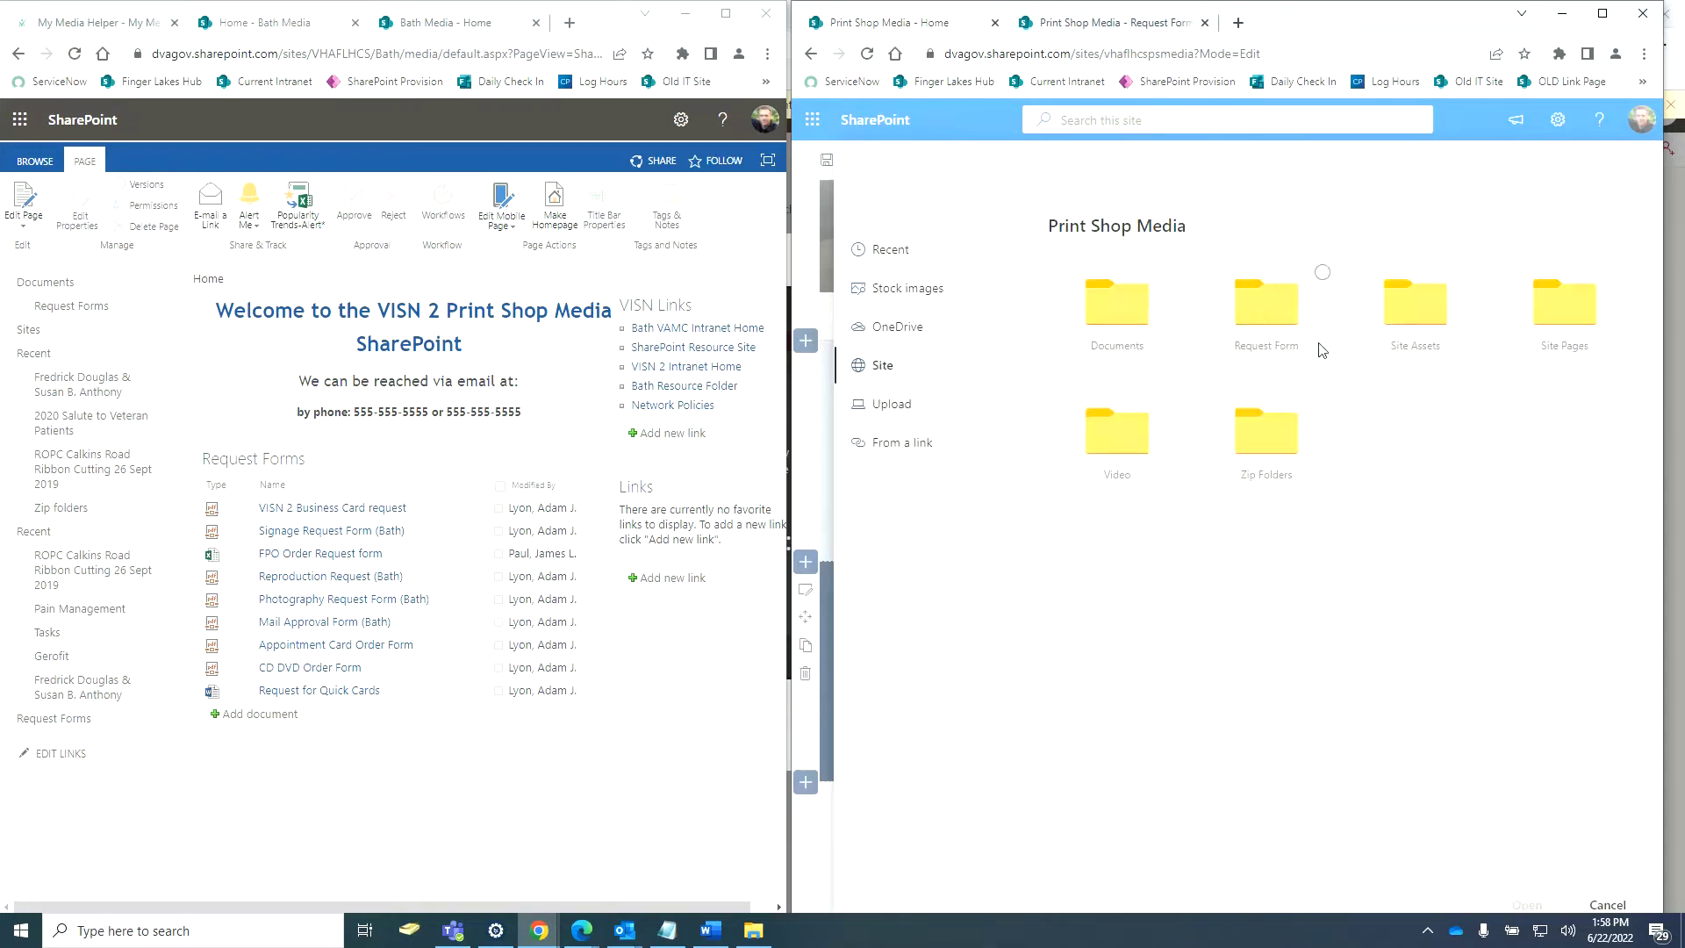
{"action": "left_click", "coordinate": [1268, 334]}
{"action": "double_click", "coordinate": [1268, 332]}
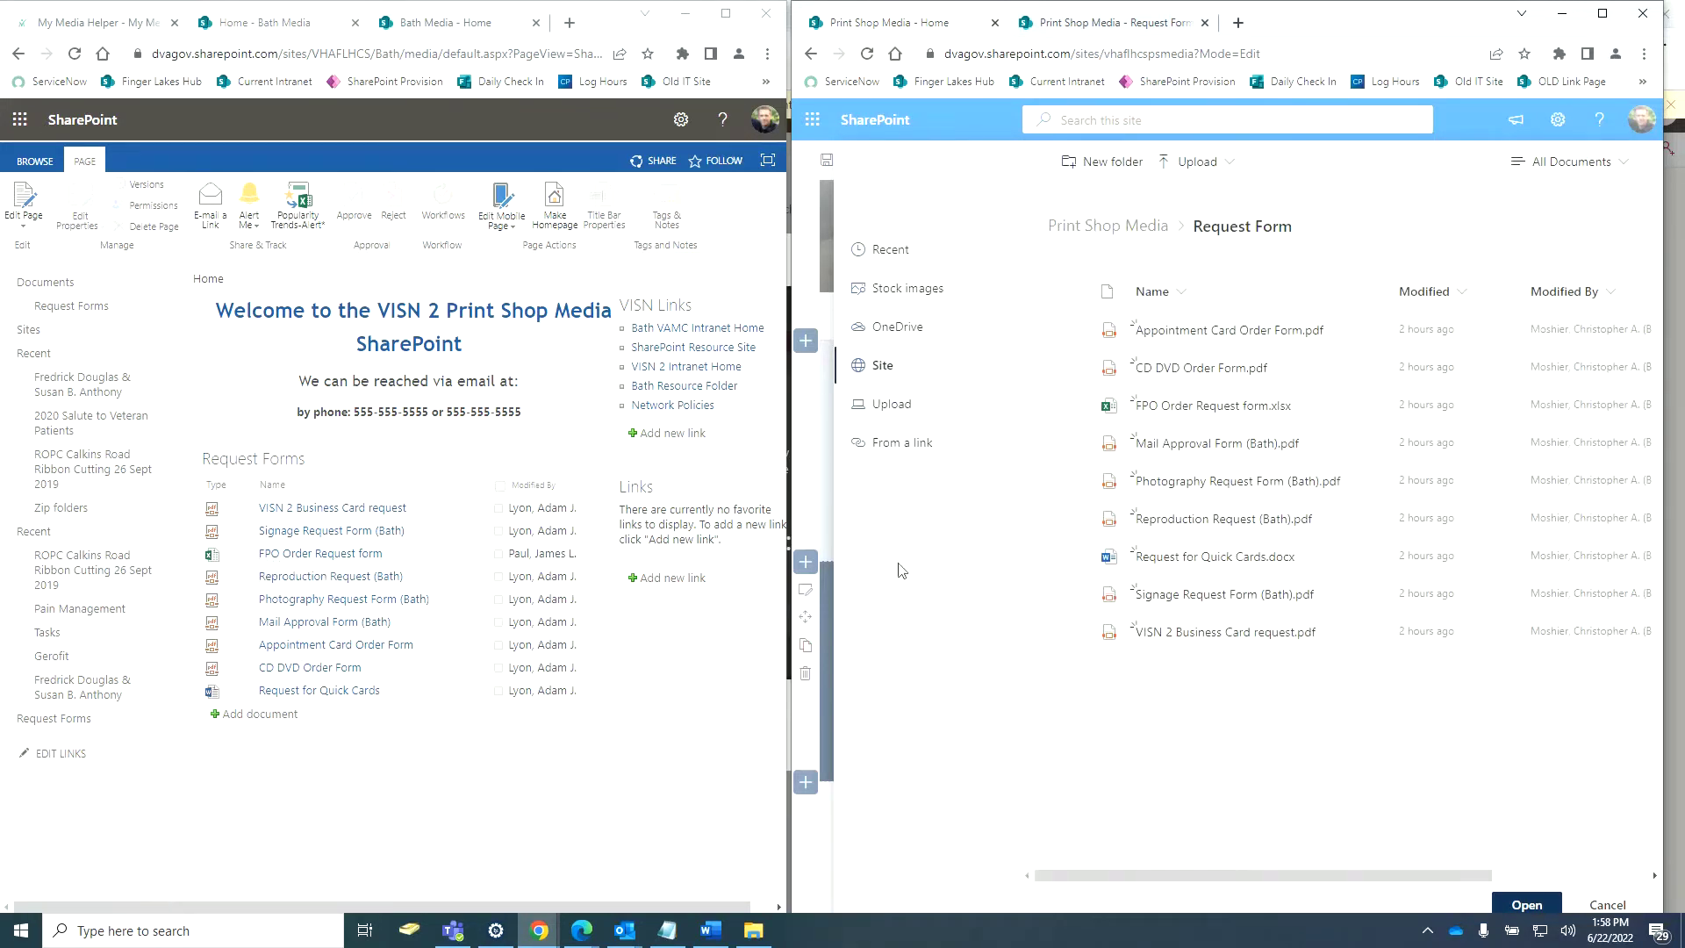
{"action": "left_click", "coordinate": [1068, 406]}
{"action": "left_click", "coordinate": [1527, 905]}
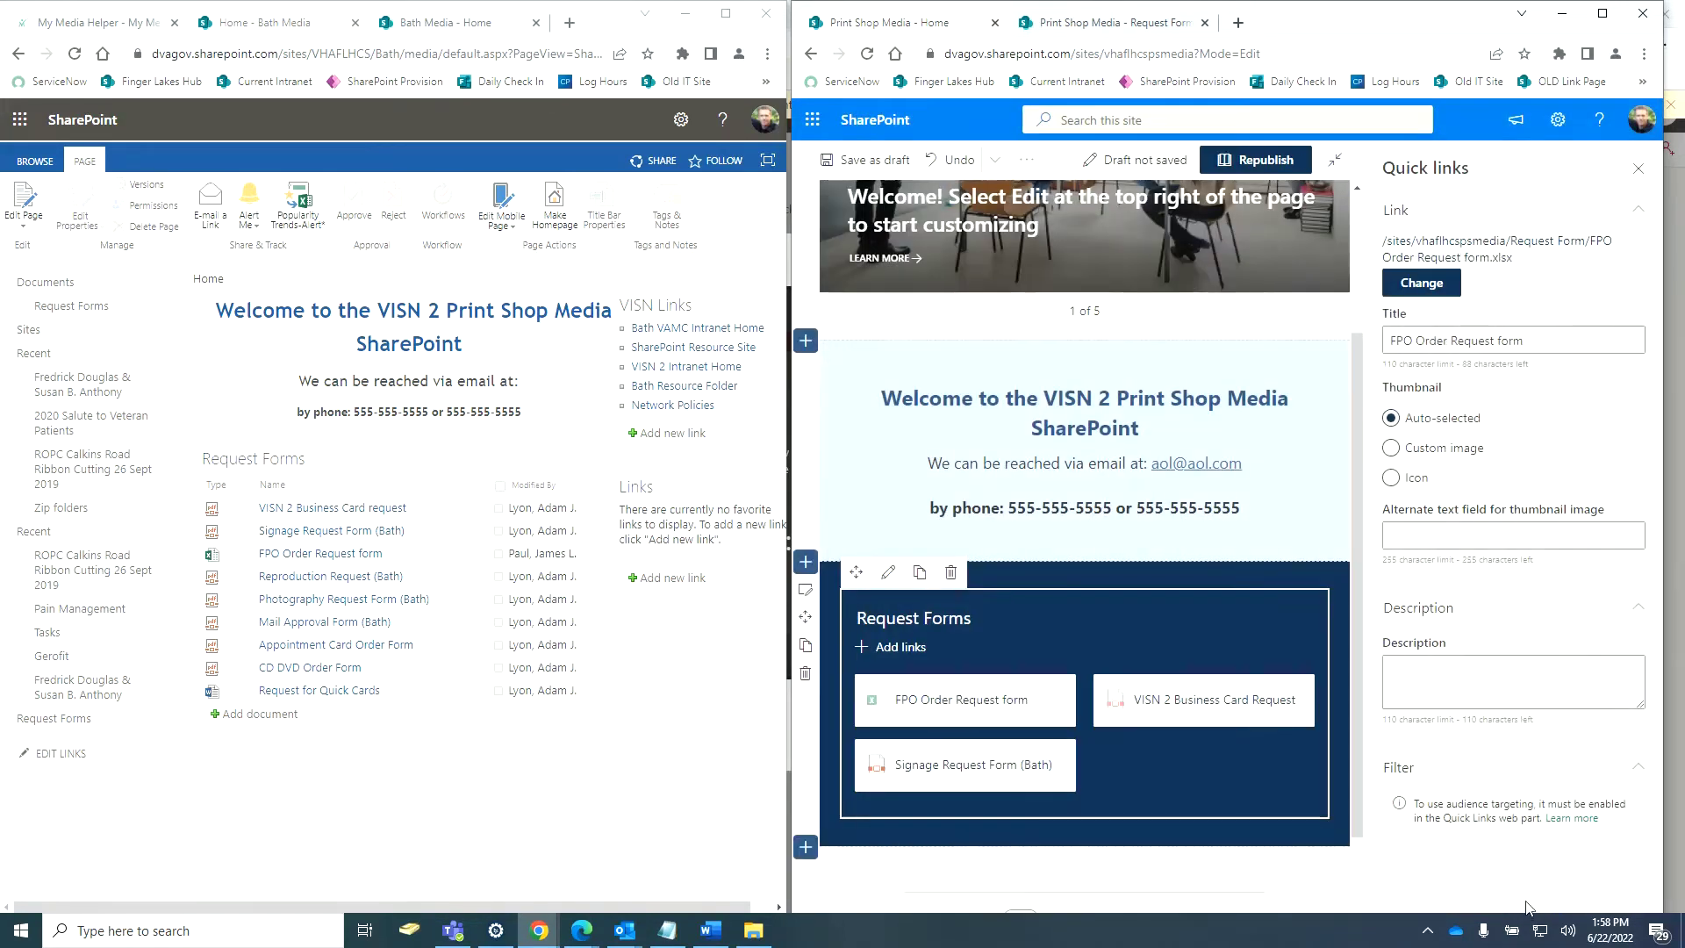
Correct the FPO link's title to 'FPO Order Request Form'.
{"action": "left_click", "coordinate": [1513, 341]}
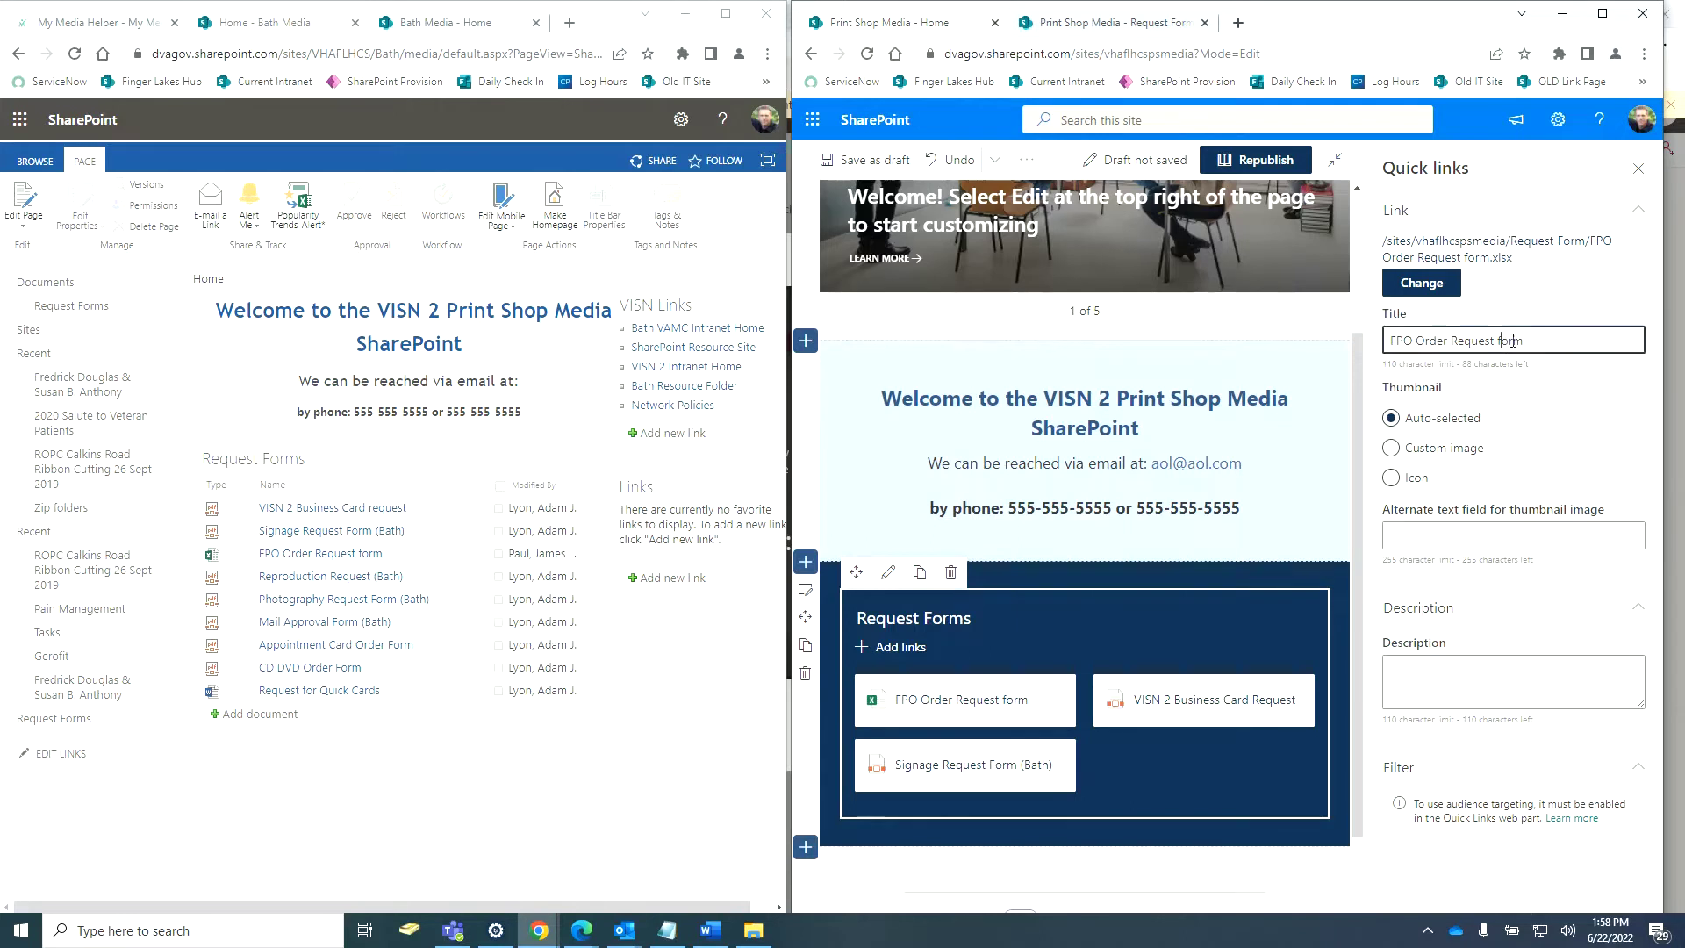
{"action": "key", "text": "BackSpace"}
{"action": "type", "text": "RF"}
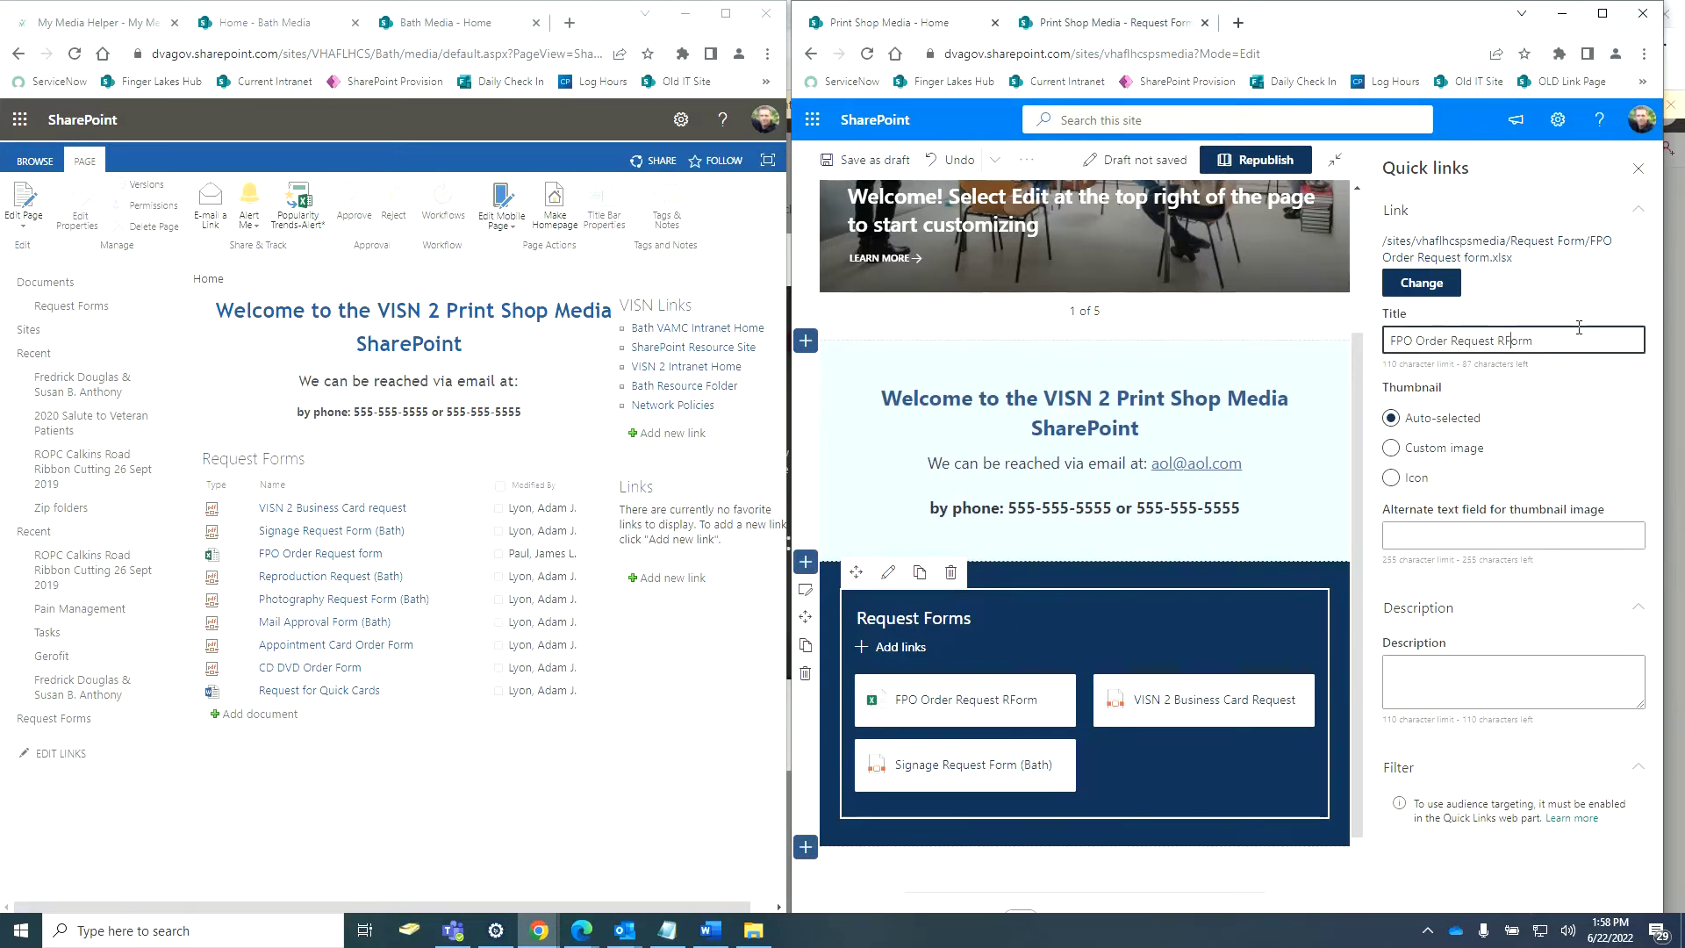
{"action": "key", "text": "Left"}
{"action": "key", "text": "BackSpace"}
Copy the title into Alternate text and Description, and move the tile after Signage.
{"action": "left_click_drag", "start_coordinate": [1587, 332], "coordinate": [1348, 338]}
{"action": "right_click", "coordinate": [1444, 341]}
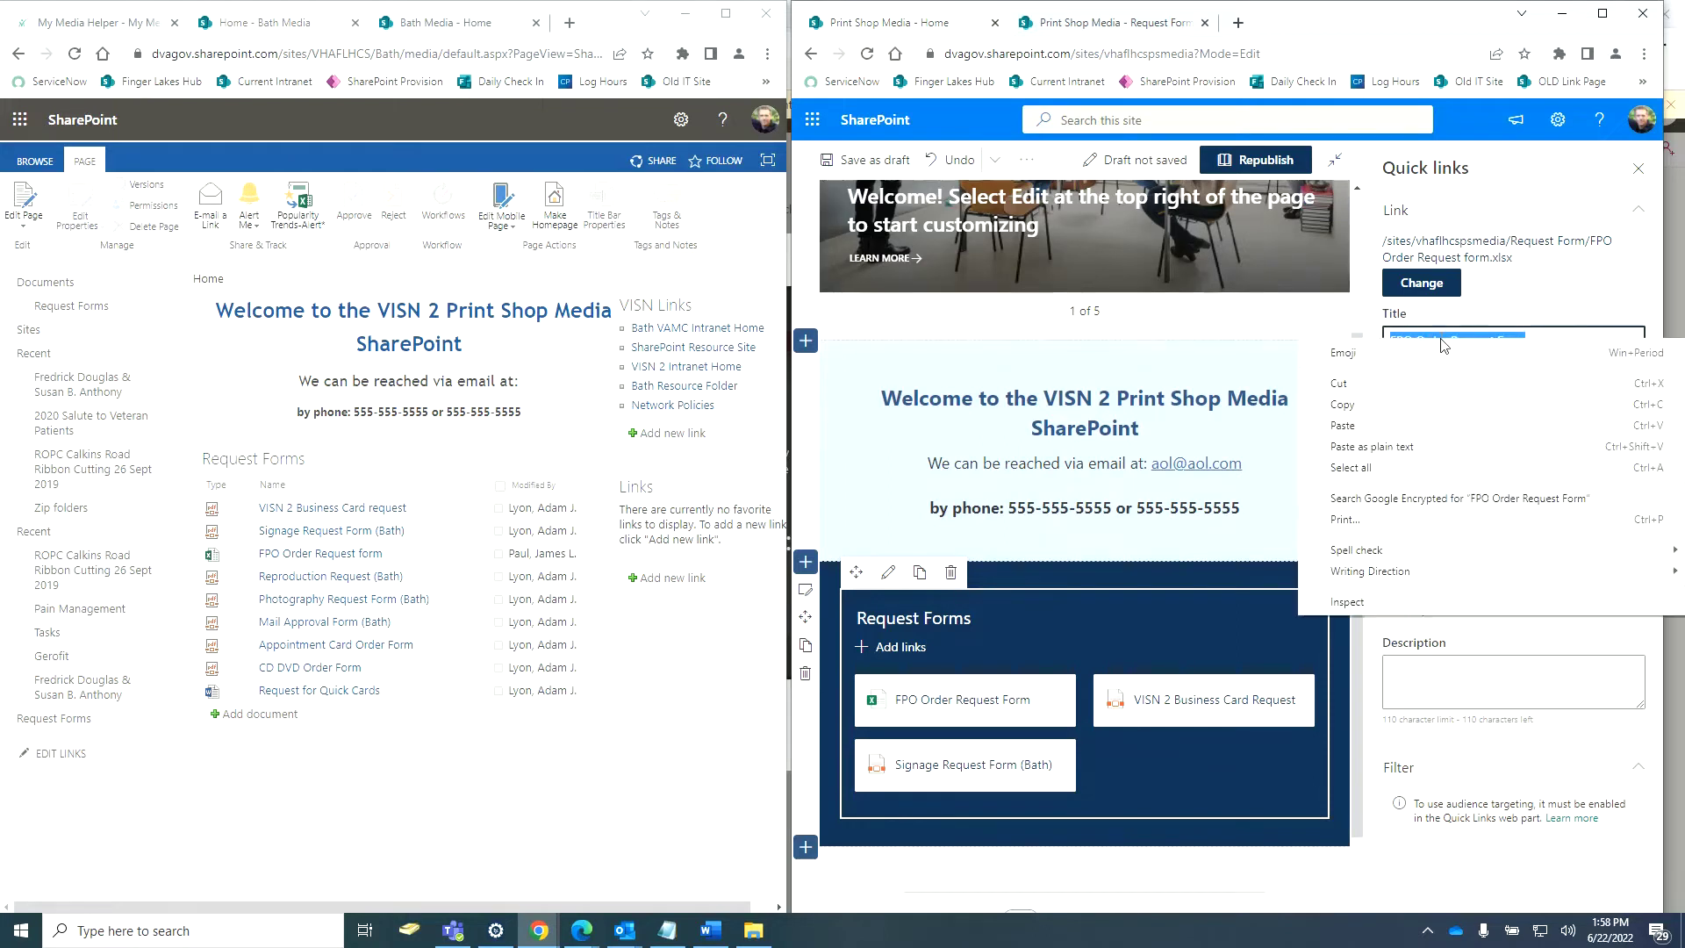
{"action": "left_click", "coordinate": [1408, 401]}
{"action": "left_click", "coordinate": [1454, 541]}
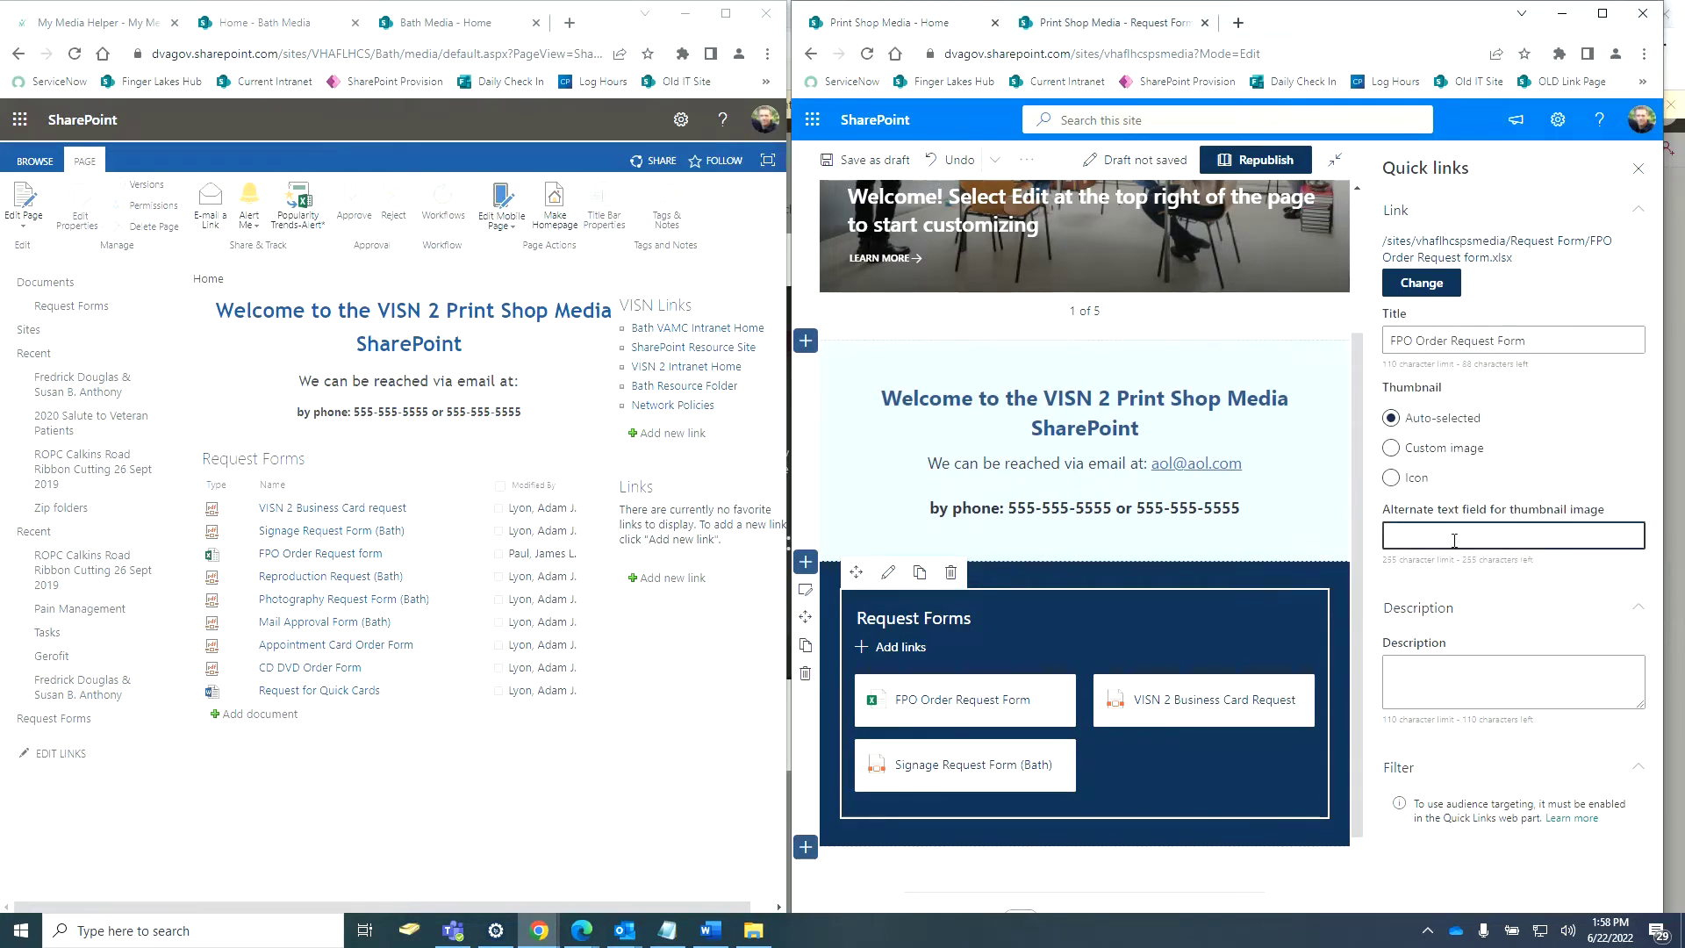
{"action": "key", "text": "ctrl+v"}
{"action": "left_click", "coordinate": [1461, 679]}
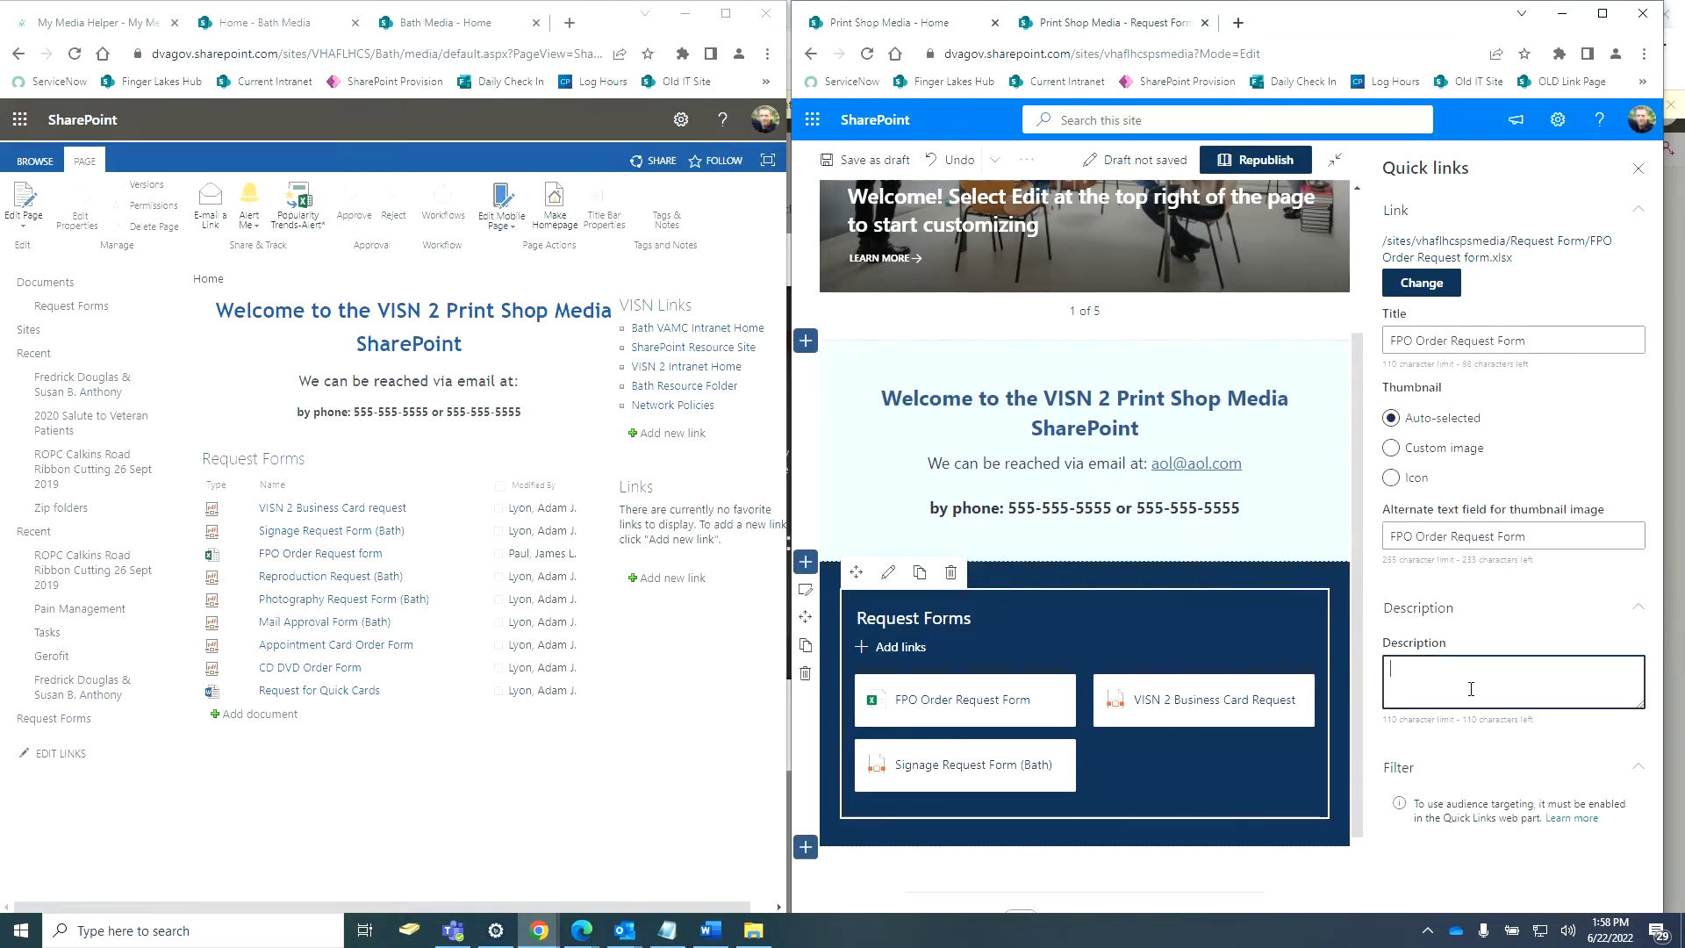
{"action": "key", "text": "ctrl+v"}
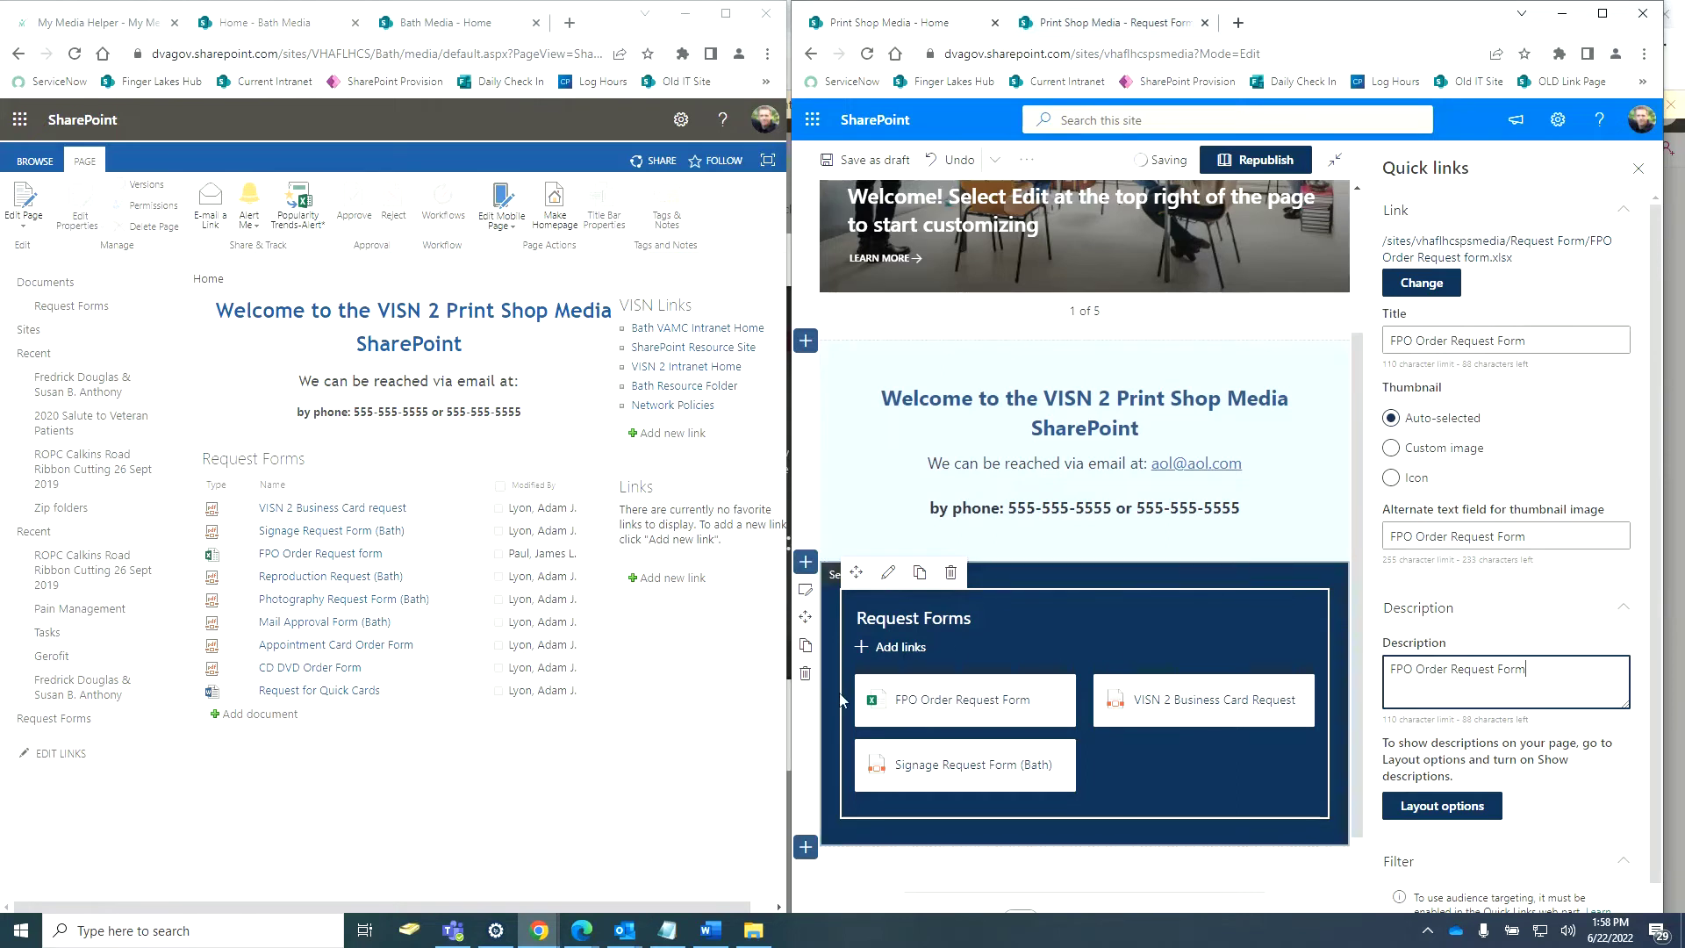
{"action": "left_click_drag", "start_coordinate": [921, 692], "coordinate": [891, 779]}
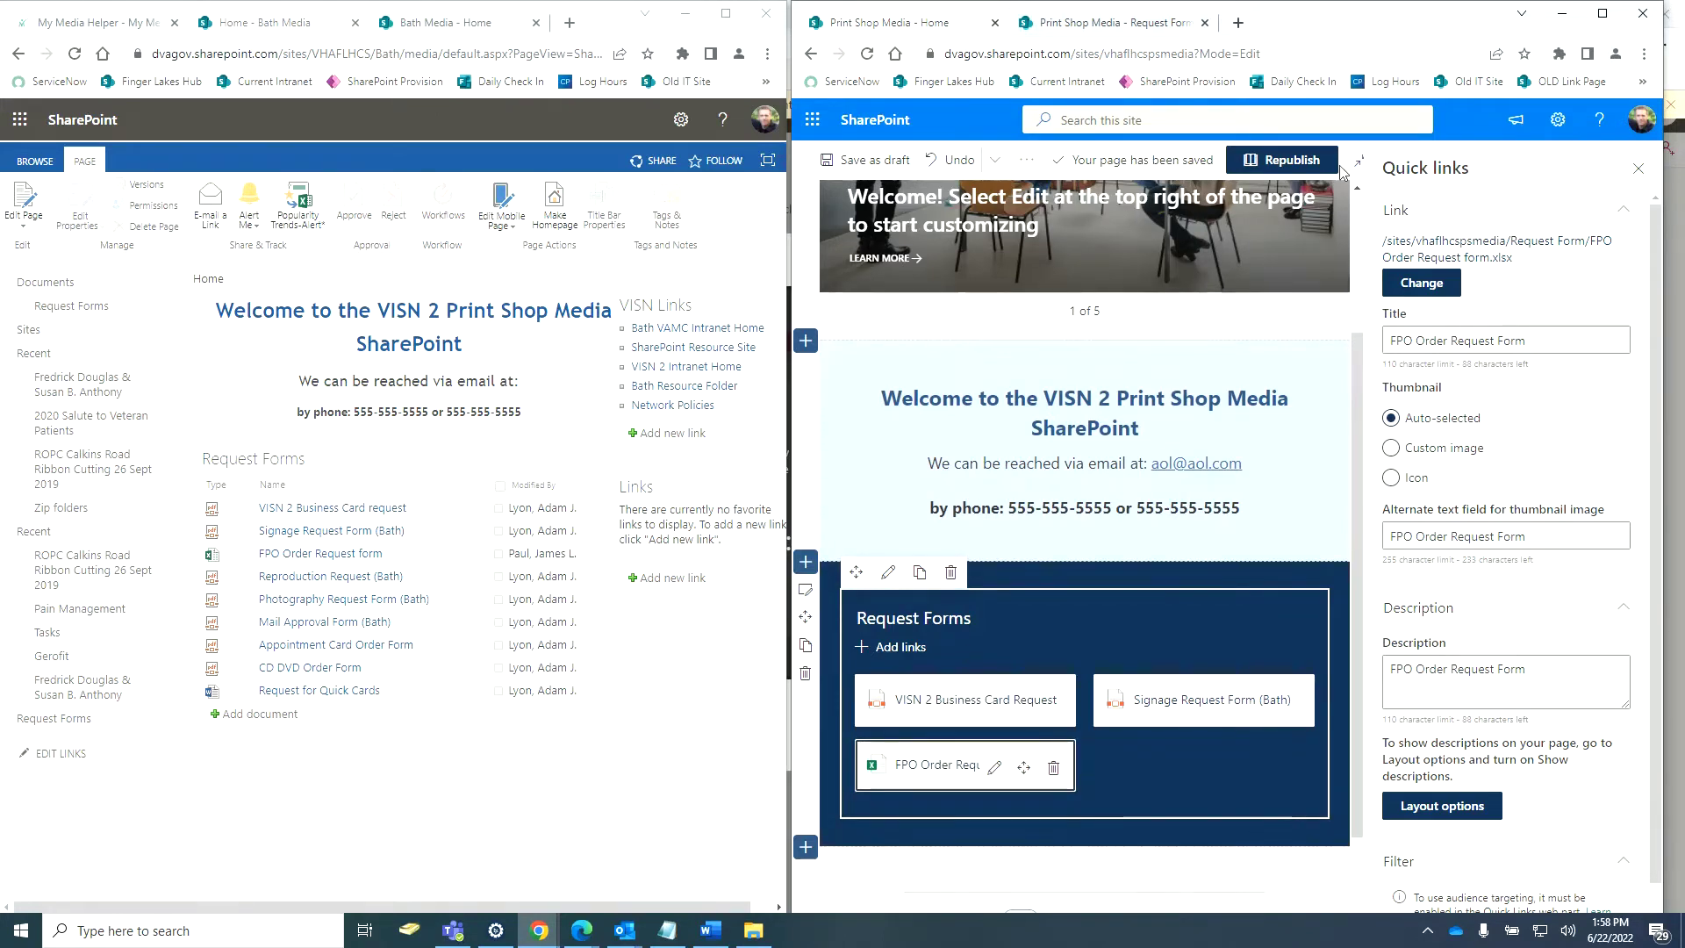
Republish the home page and review it with the browser maximized.
{"action": "left_click", "coordinate": [1296, 163]}
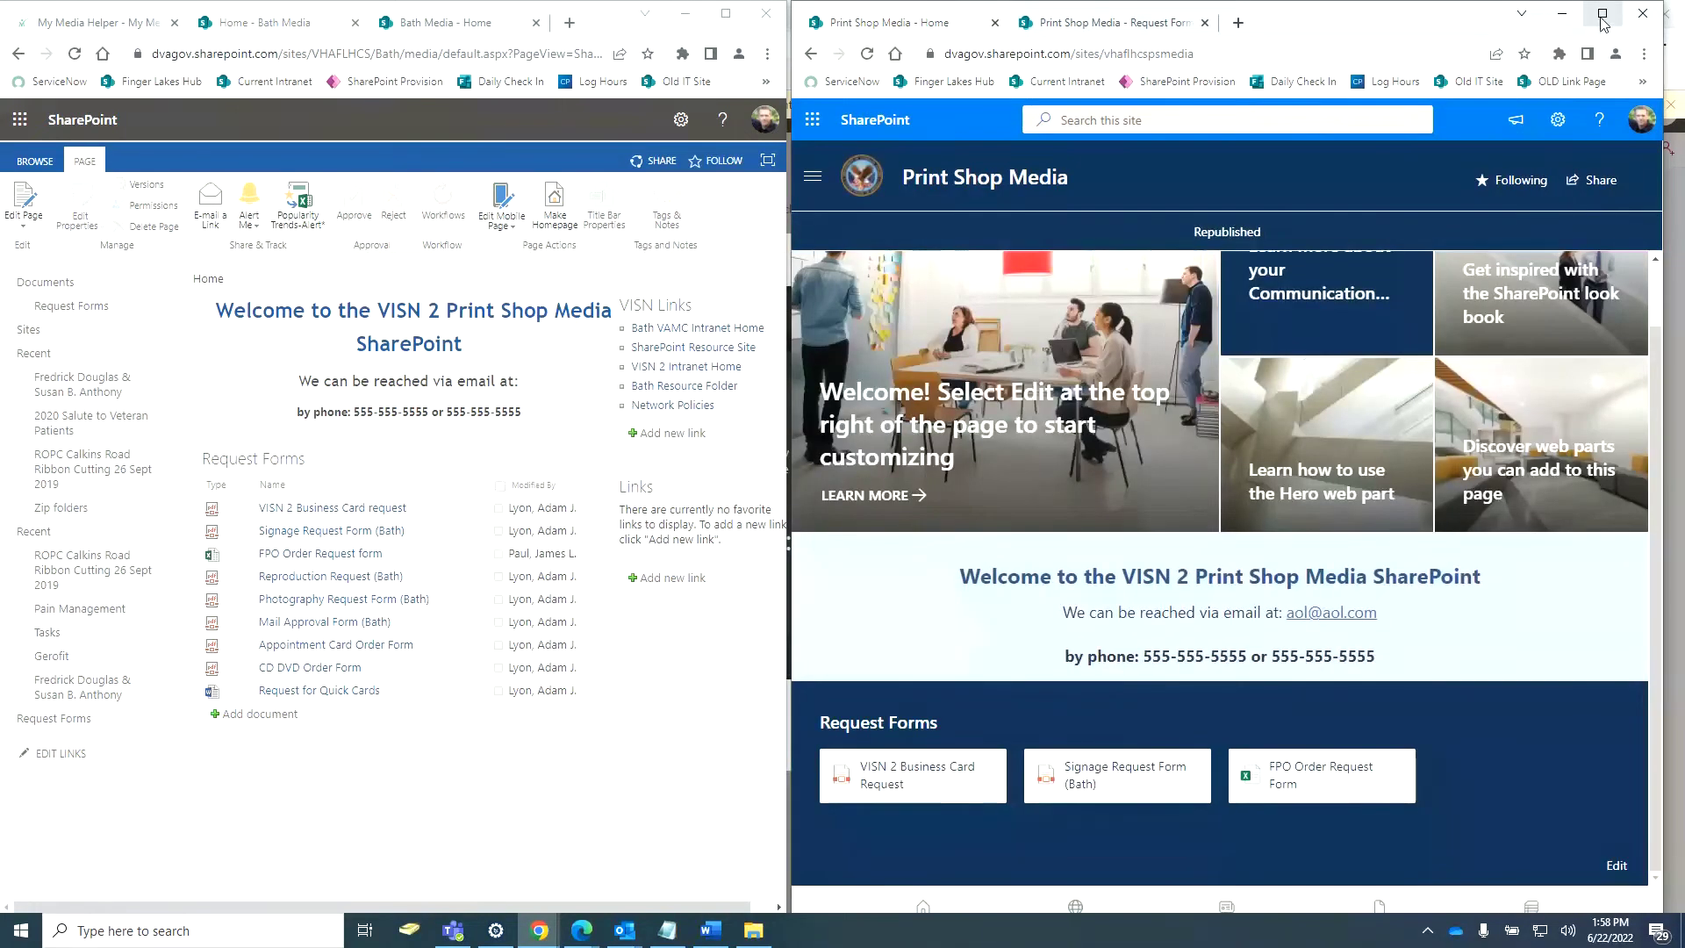
{"action": "left_click", "coordinate": [1601, 15]}
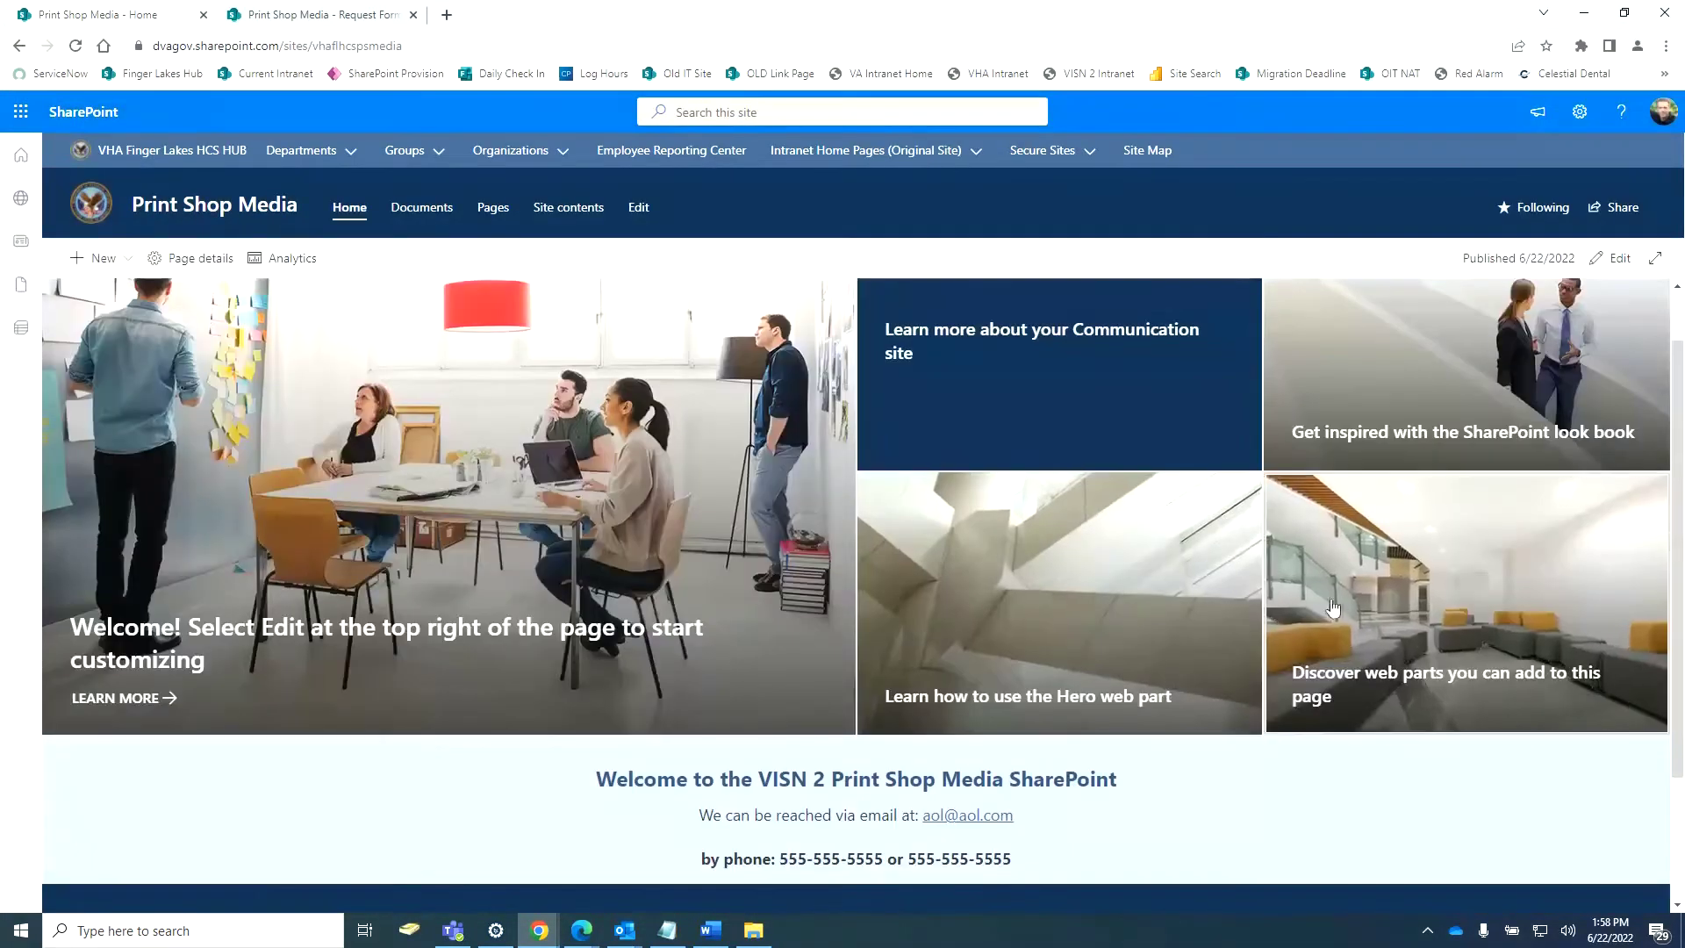
{"action": "scroll", "coordinate": [1132, 610], "scroll_direction": "down", "scroll_amount": 2}
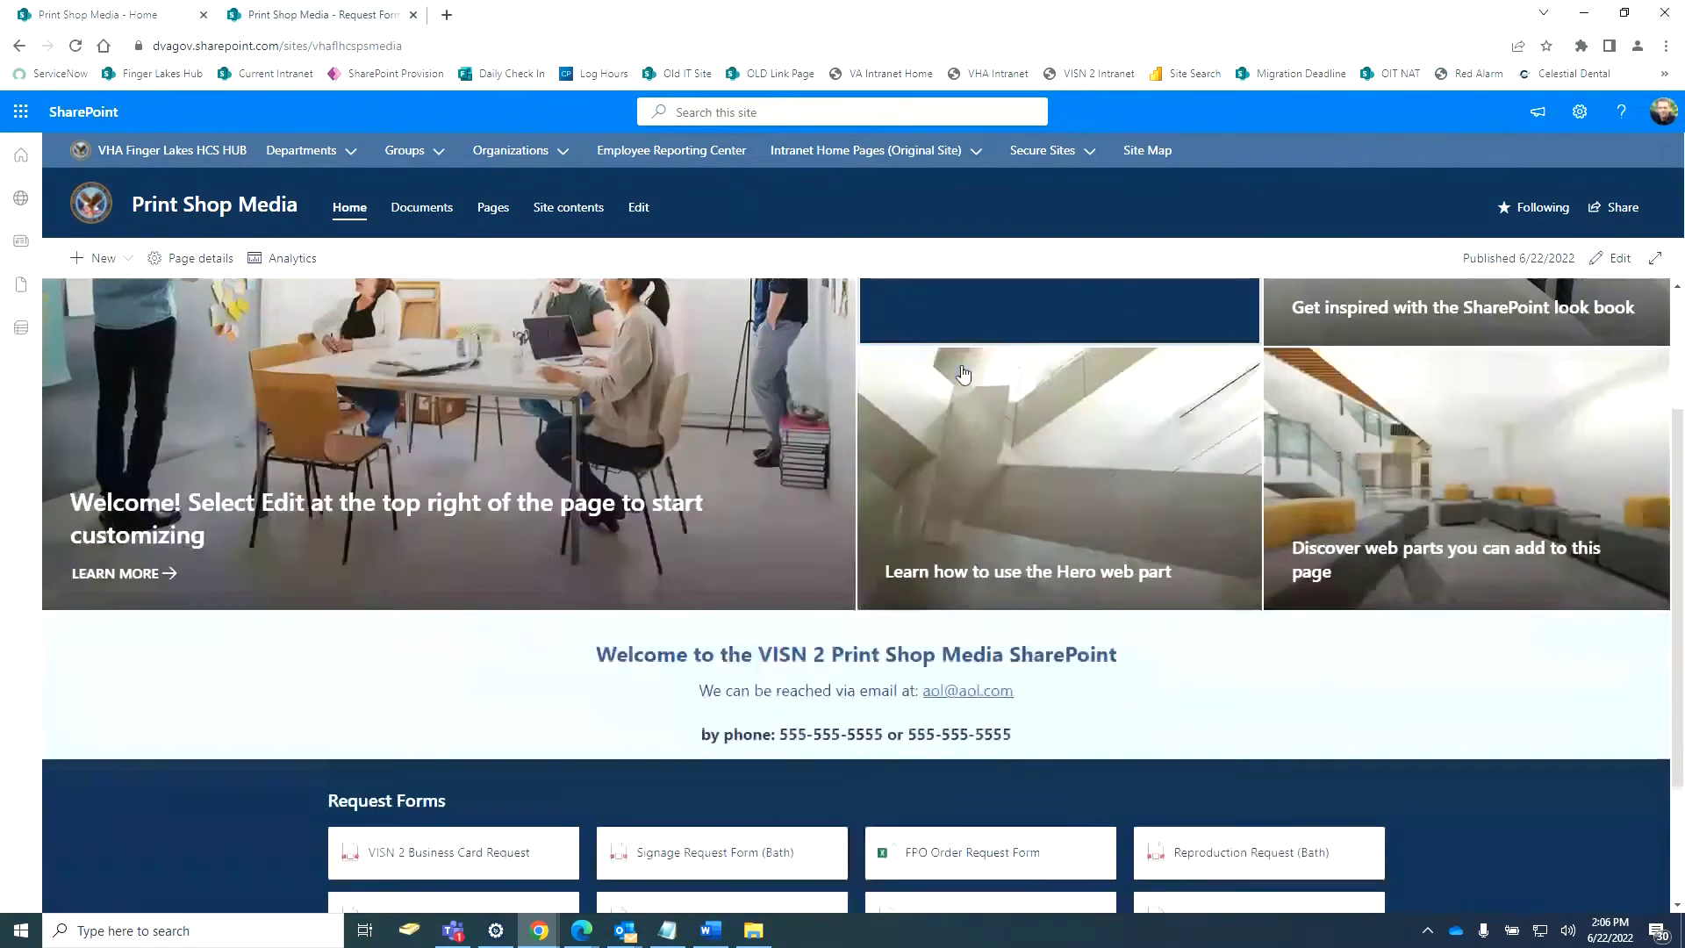
{"action": "scroll", "coordinate": [636, 686], "scroll_direction": "down", "scroll_amount": 2}
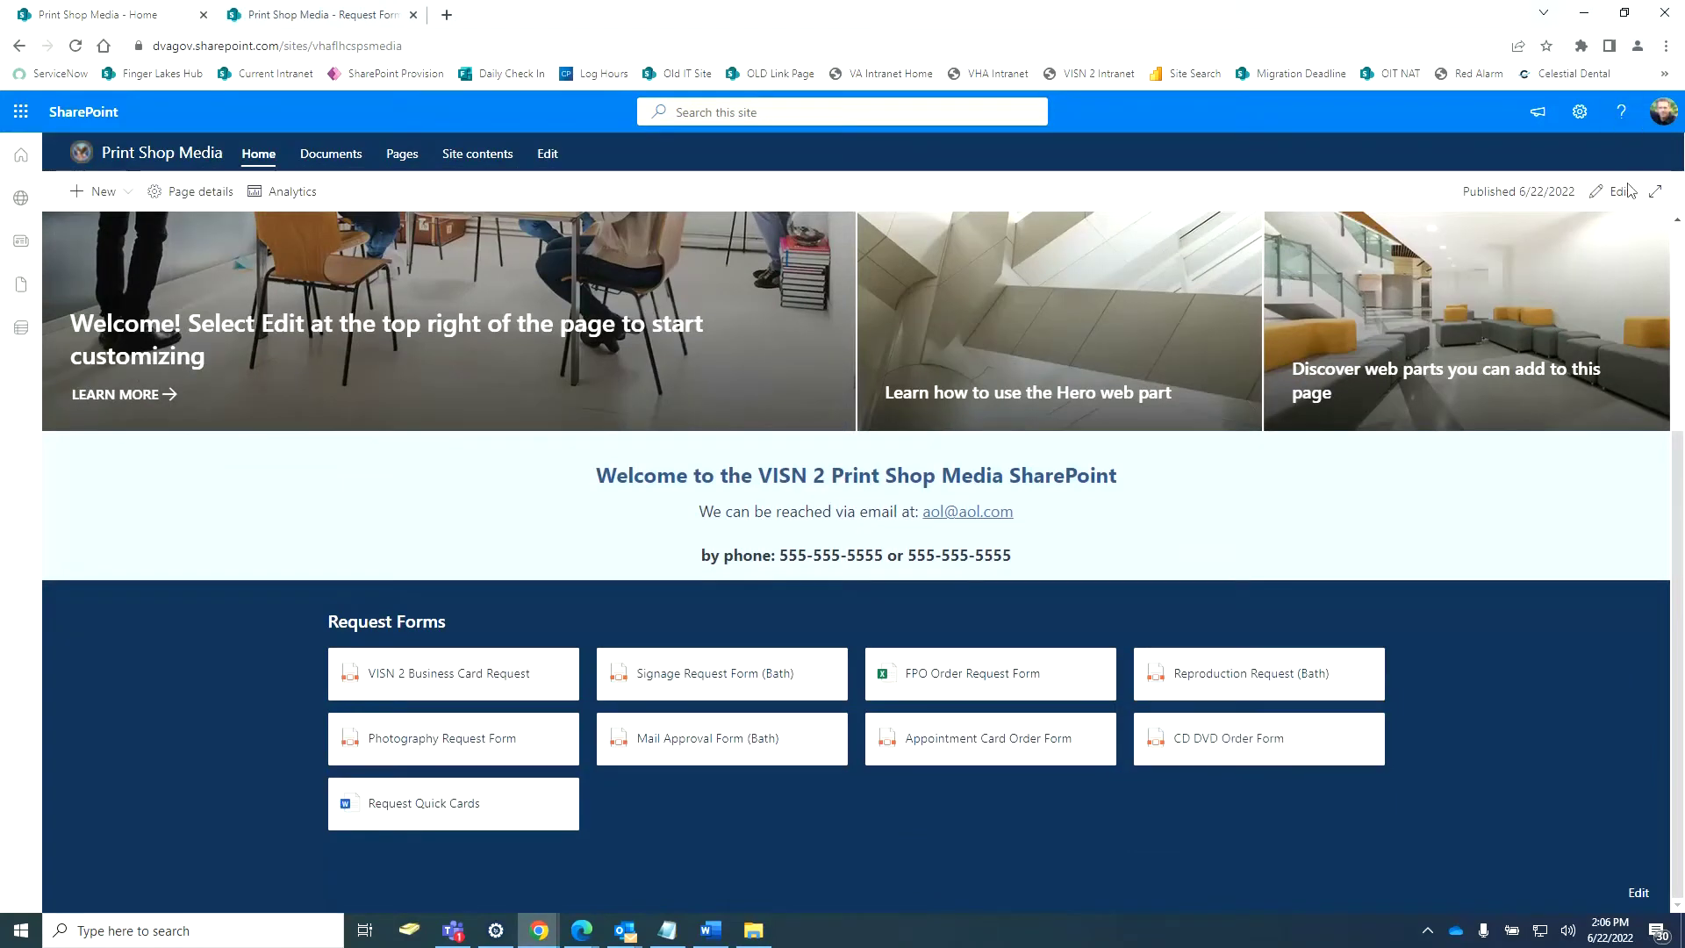
{"action": "left_click", "coordinate": [1624, 27]}
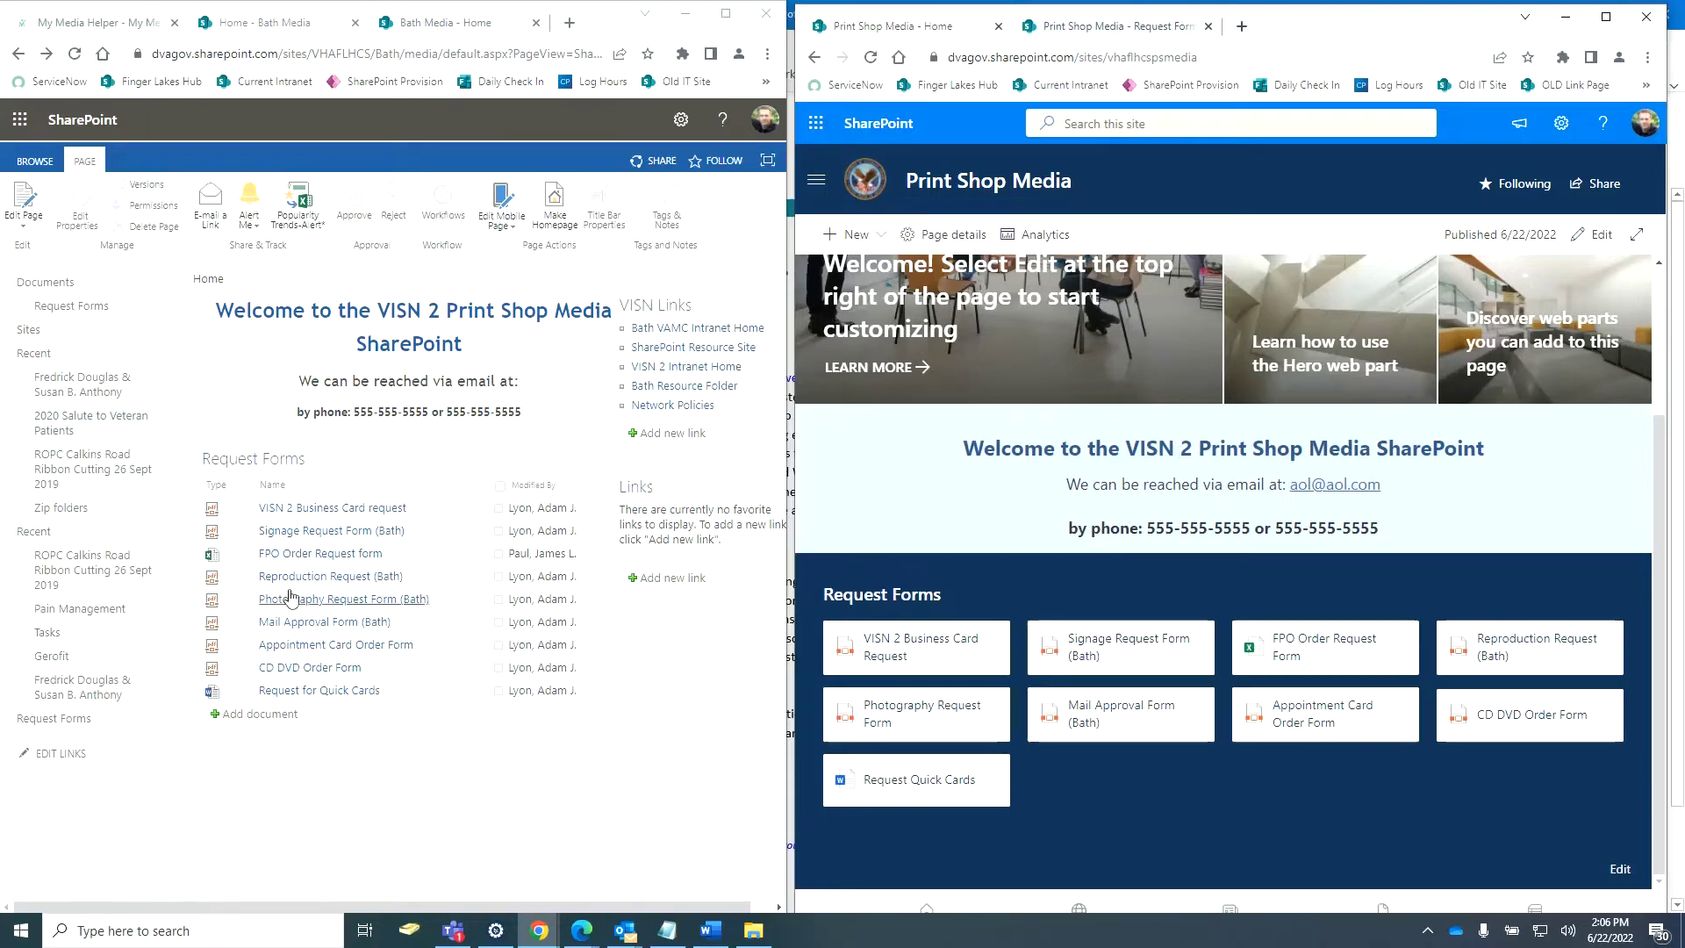
{"action": "left_click", "coordinate": [1605, 16]}
{"action": "scroll", "coordinate": [1346, 453], "scroll_direction": "down", "scroll_amount": 3}
{"action": "scroll", "coordinate": [1345, 453], "scroll_direction": "up", "scroll_amount": 4}
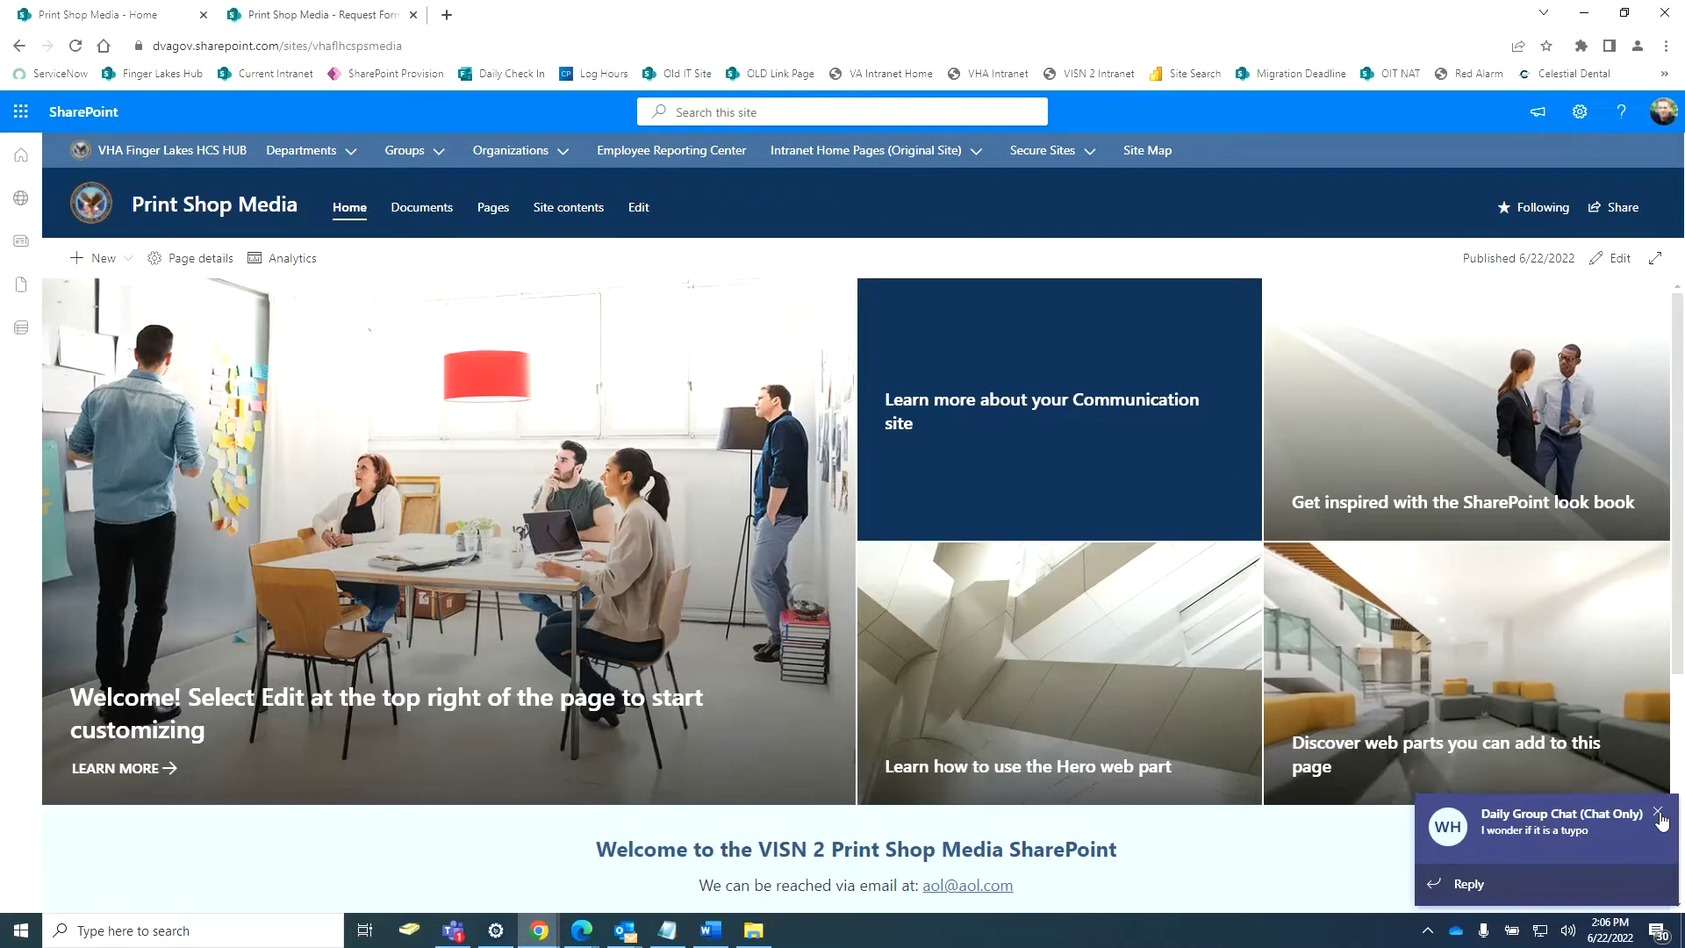
Open and close the site settings, then put the home page back into edit mode.
{"action": "left_click", "coordinate": [1579, 111]}
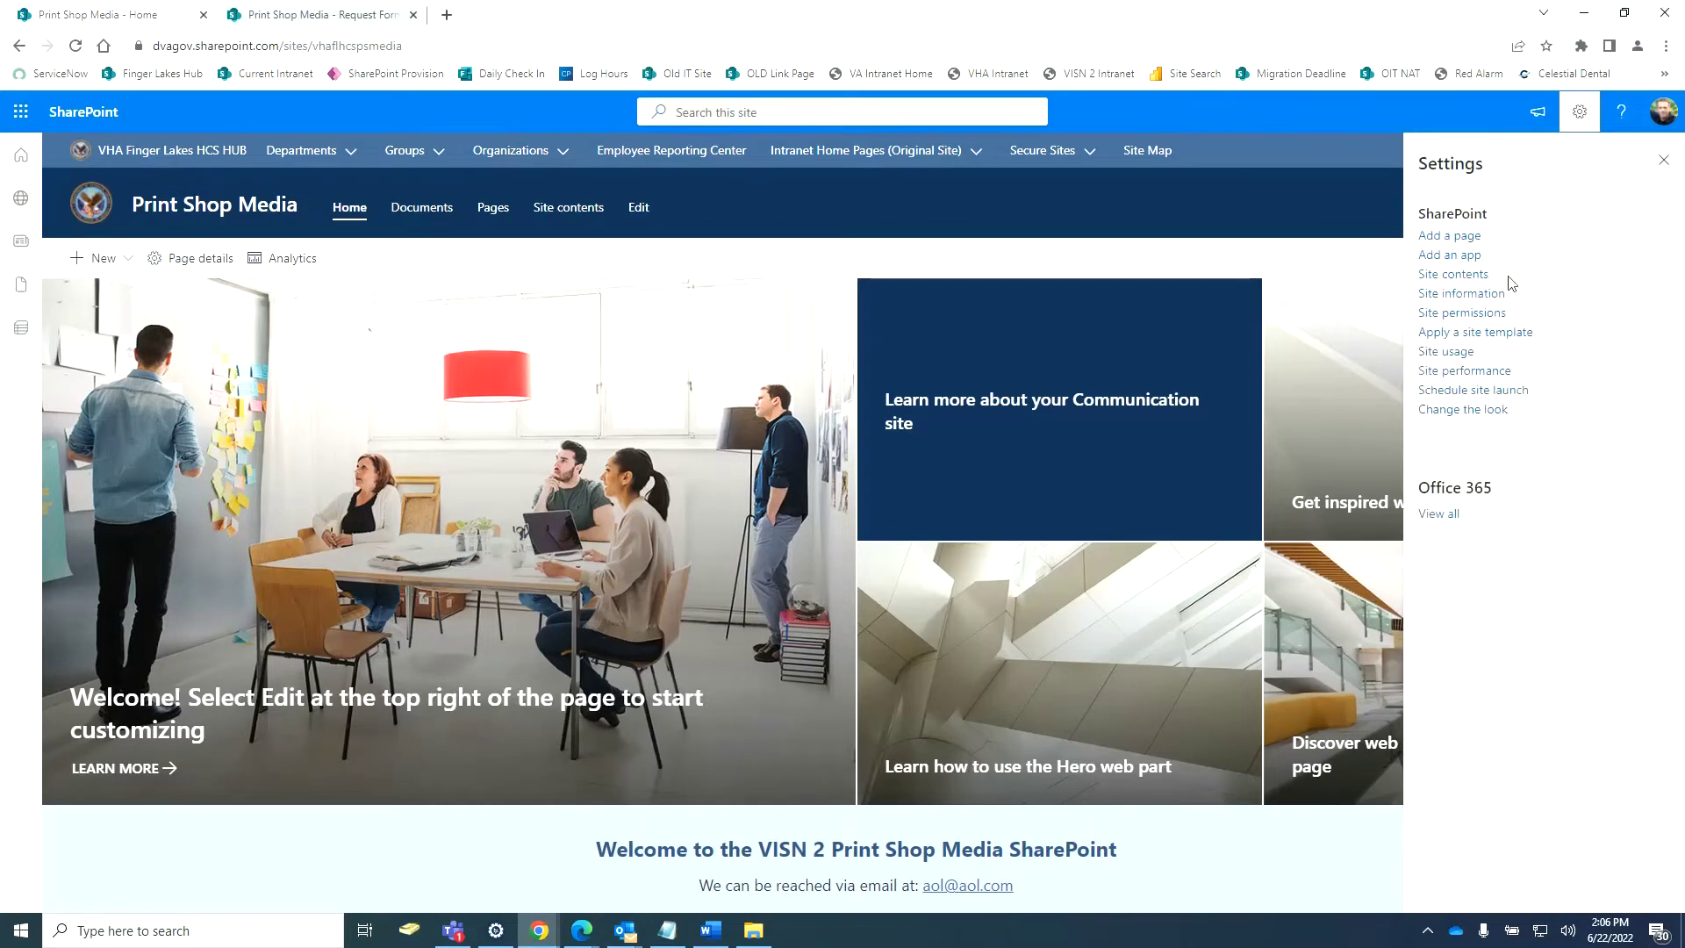
{"action": "left_click", "coordinate": [1664, 160]}
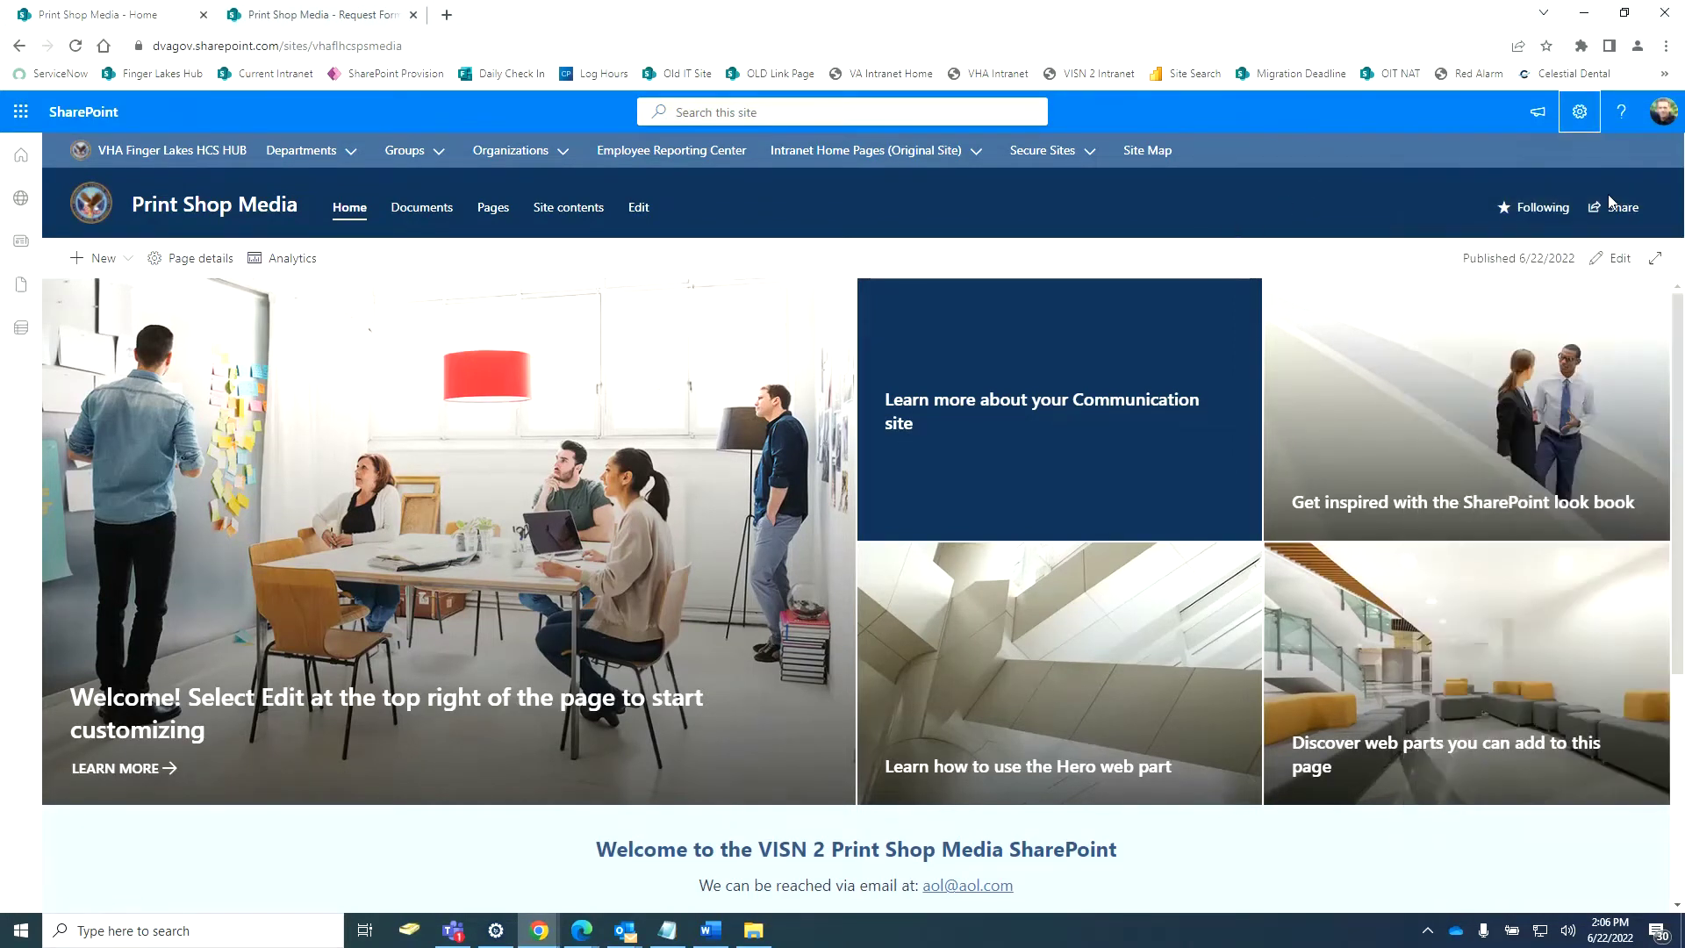
{"action": "left_click", "coordinate": [1613, 268]}
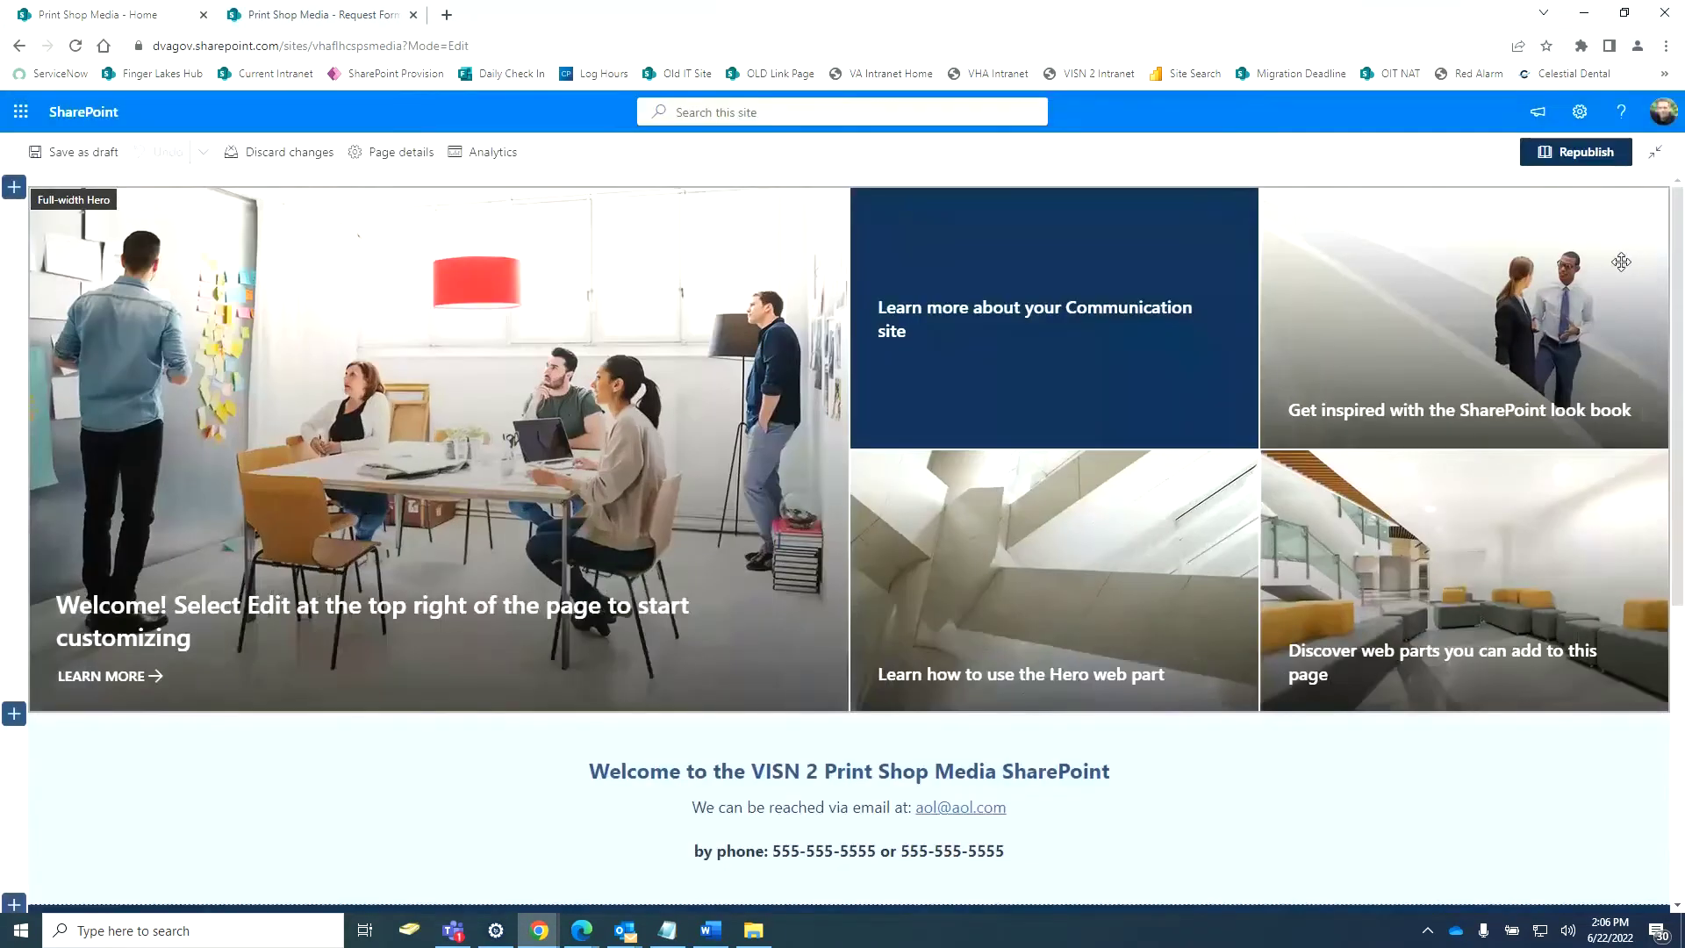
Add a one-column section below Request Forms and open the 2020 Salute to Veteran Patients photo library.
{"action": "left_click", "coordinate": [1624, 13]}
{"action": "scroll", "coordinate": [1141, 419], "scroll_direction": "down", "scroll_amount": 5}
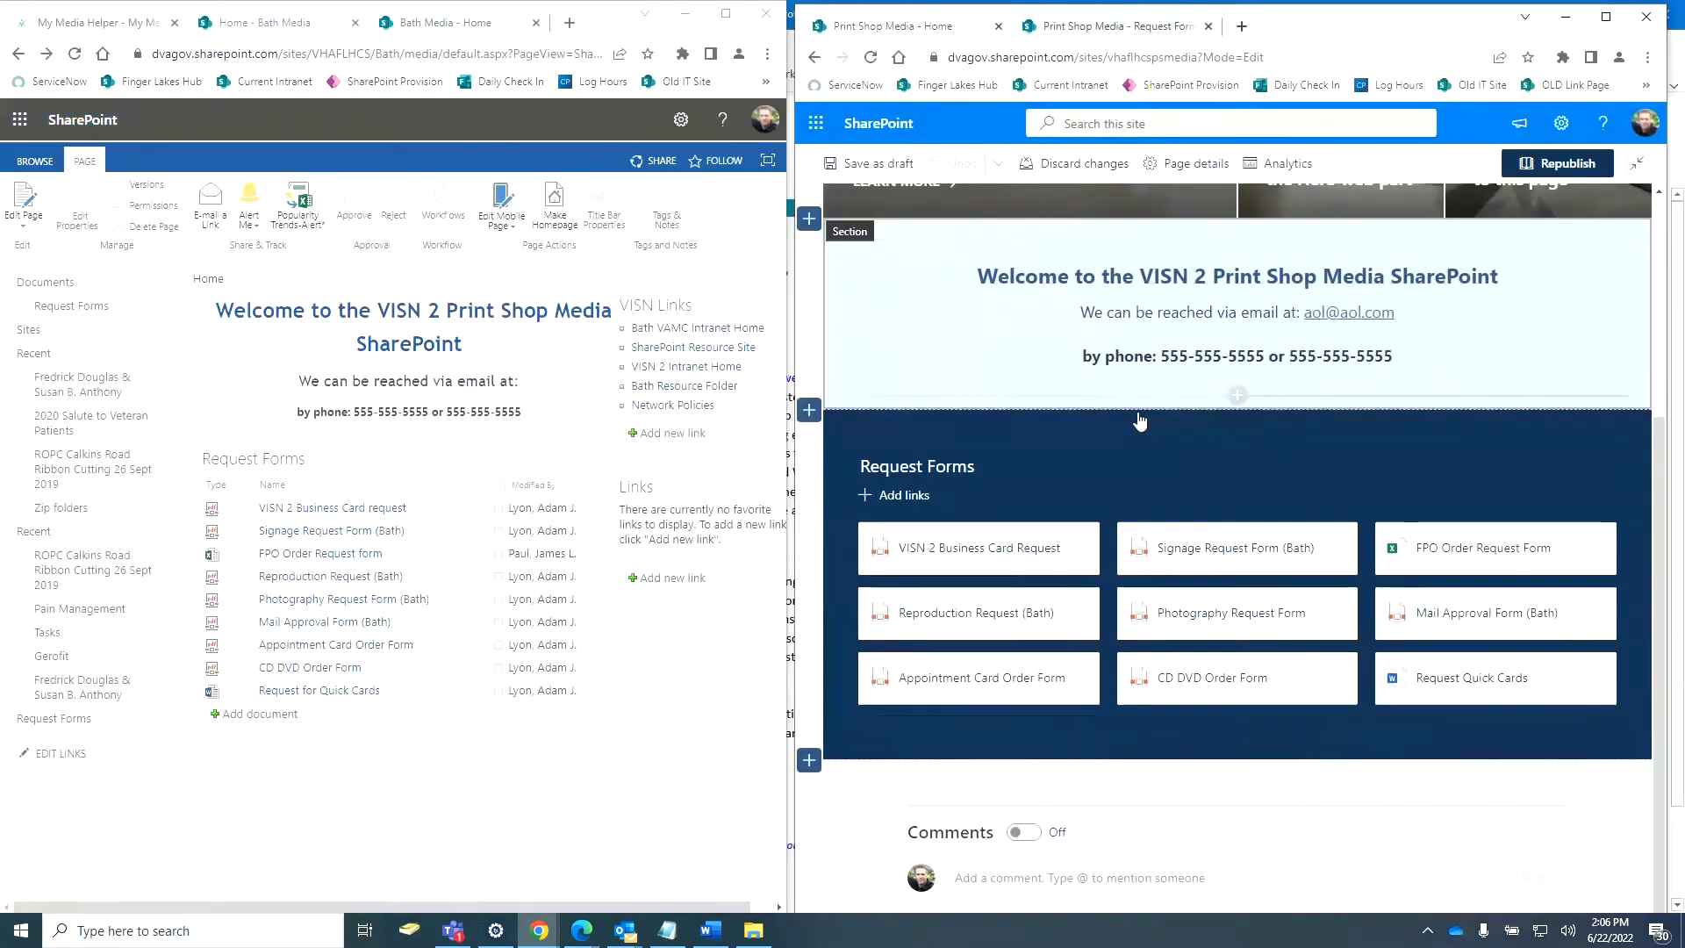
{"action": "left_click", "coordinate": [809, 756]}
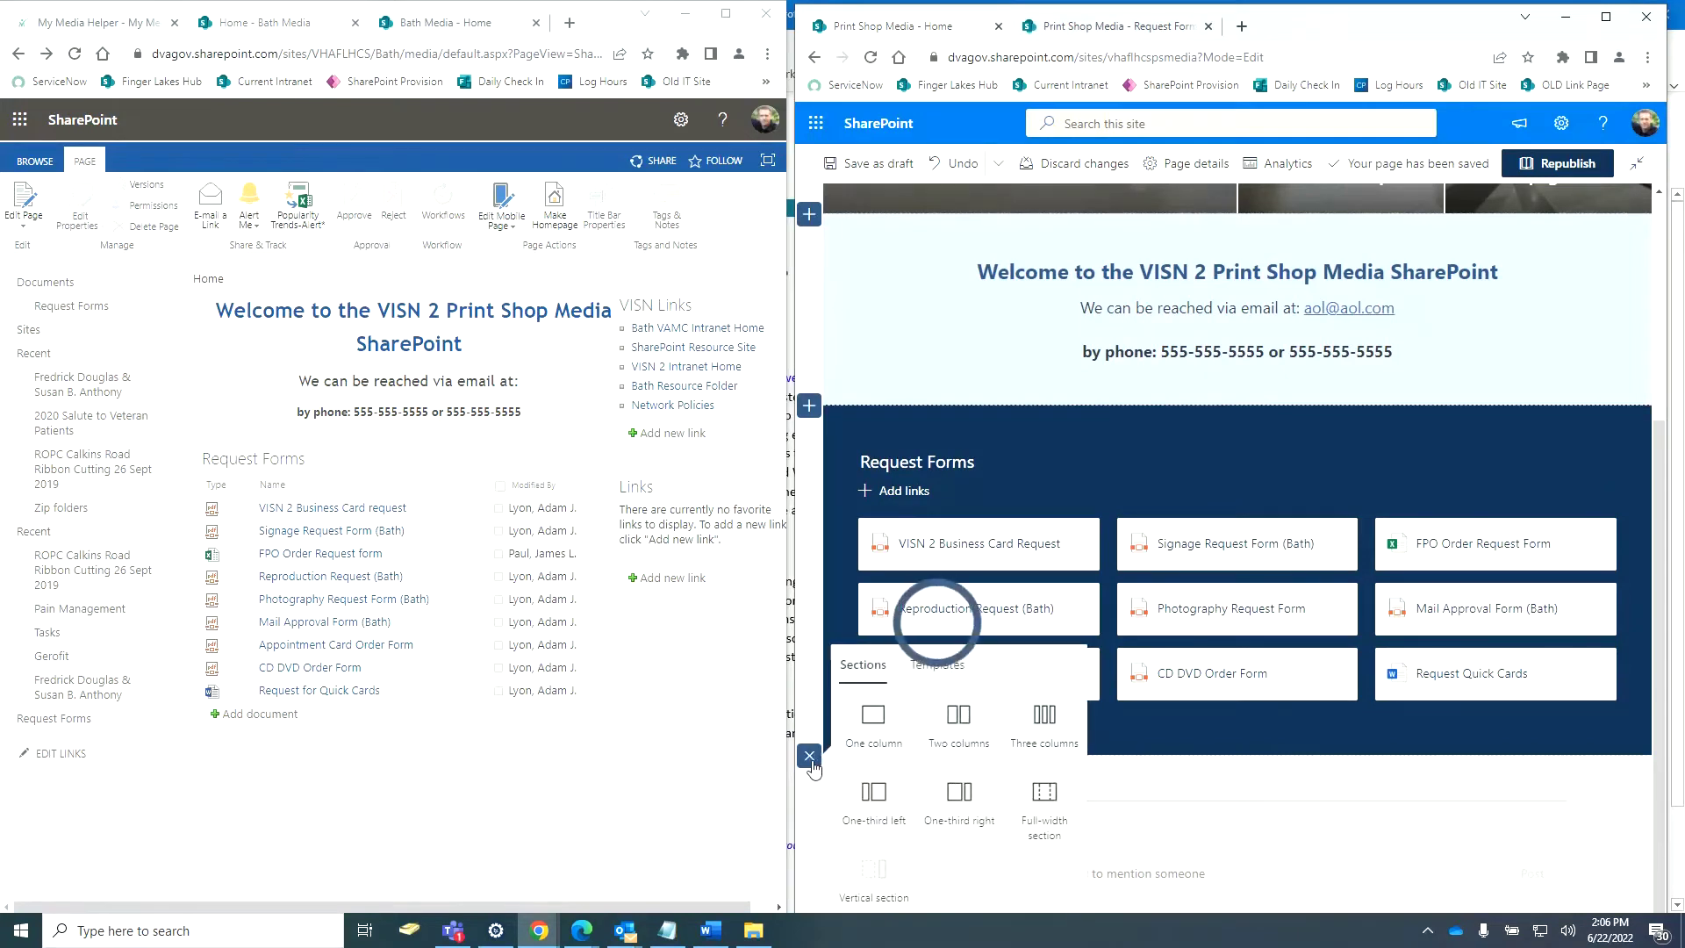
{"action": "left_click", "coordinate": [887, 727]}
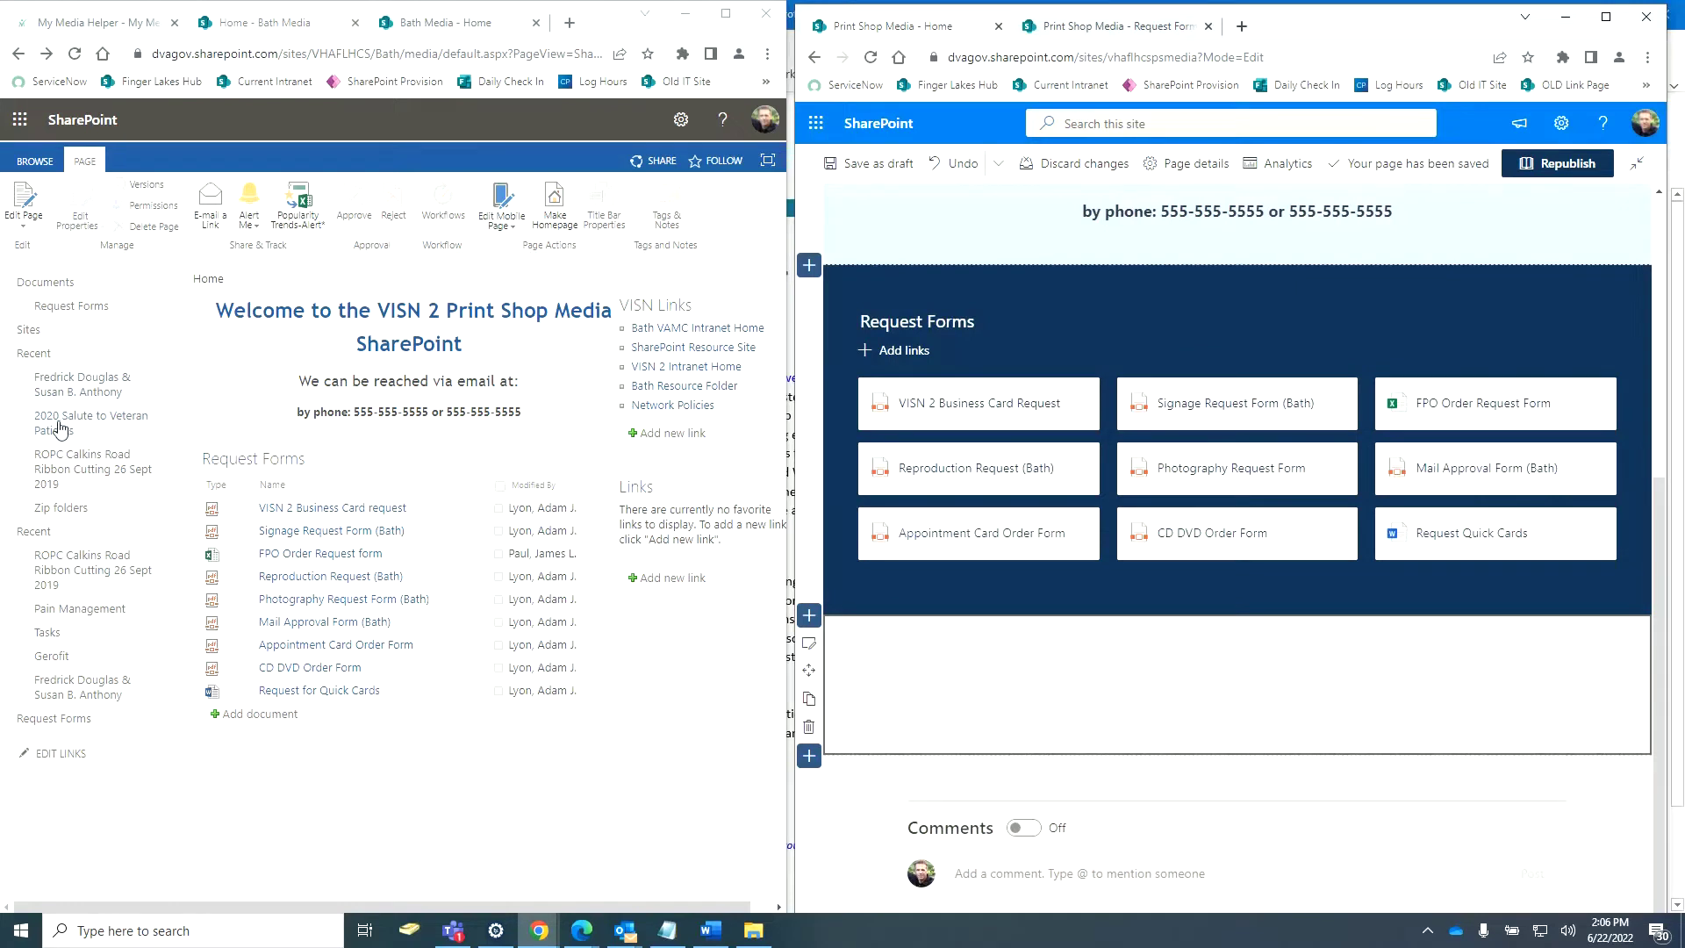
{"action": "left_click_drag", "start_coordinate": [54, 428], "coordinate": [62, 435]}
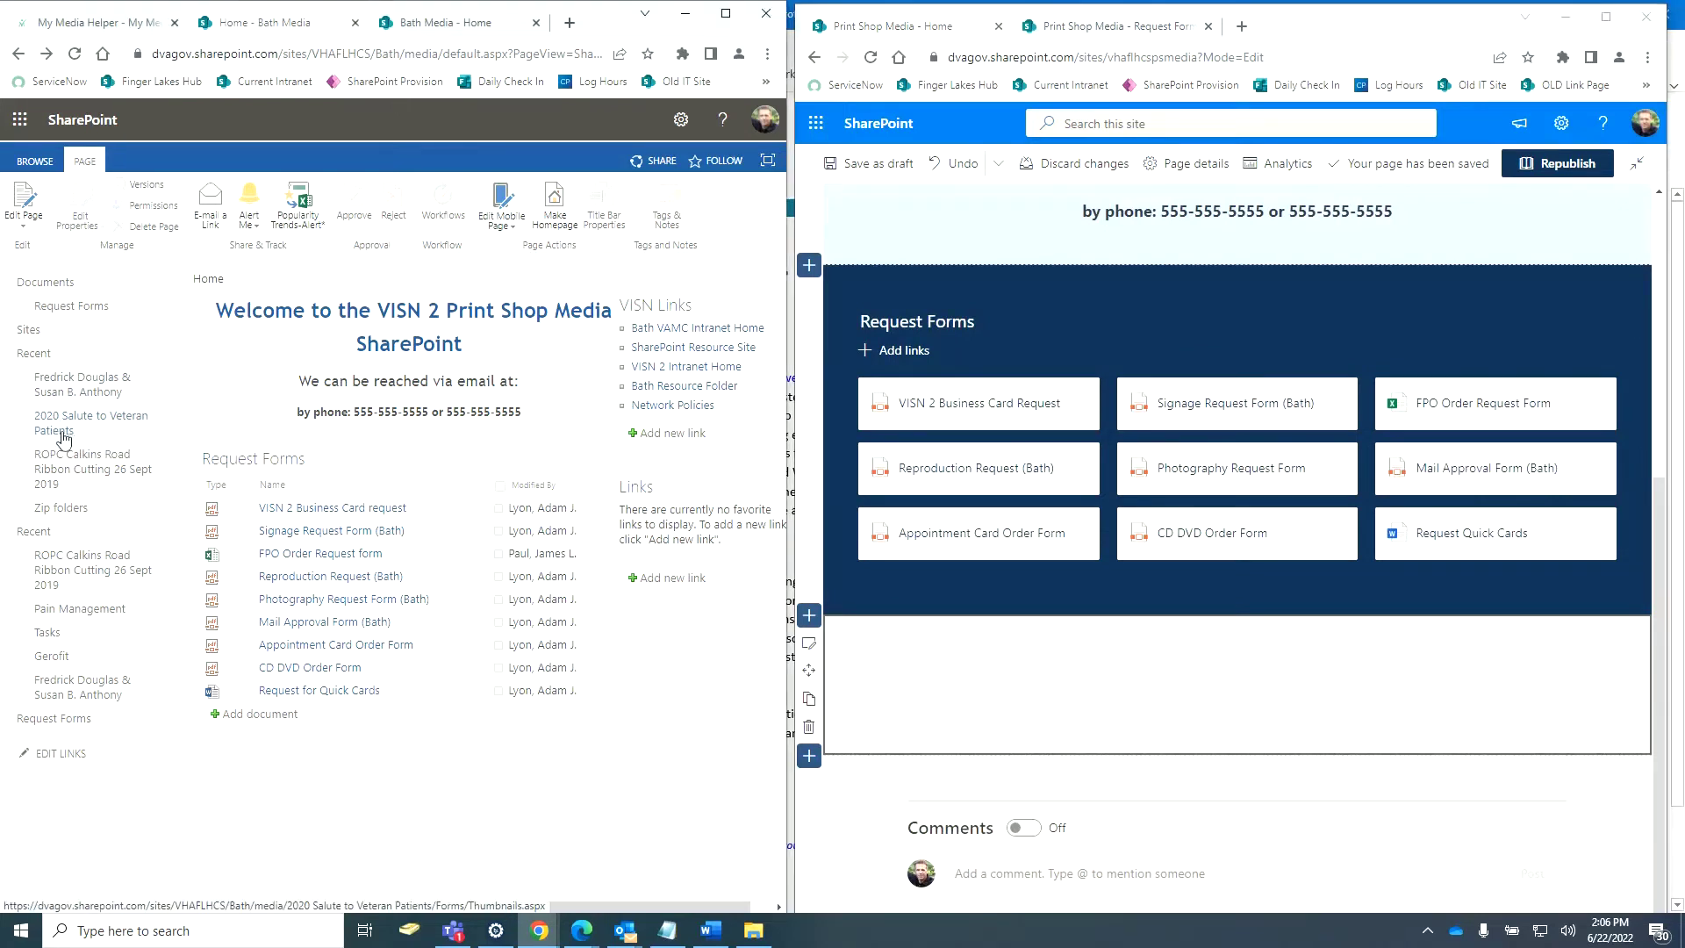
{"action": "left_click", "coordinate": [67, 438]}
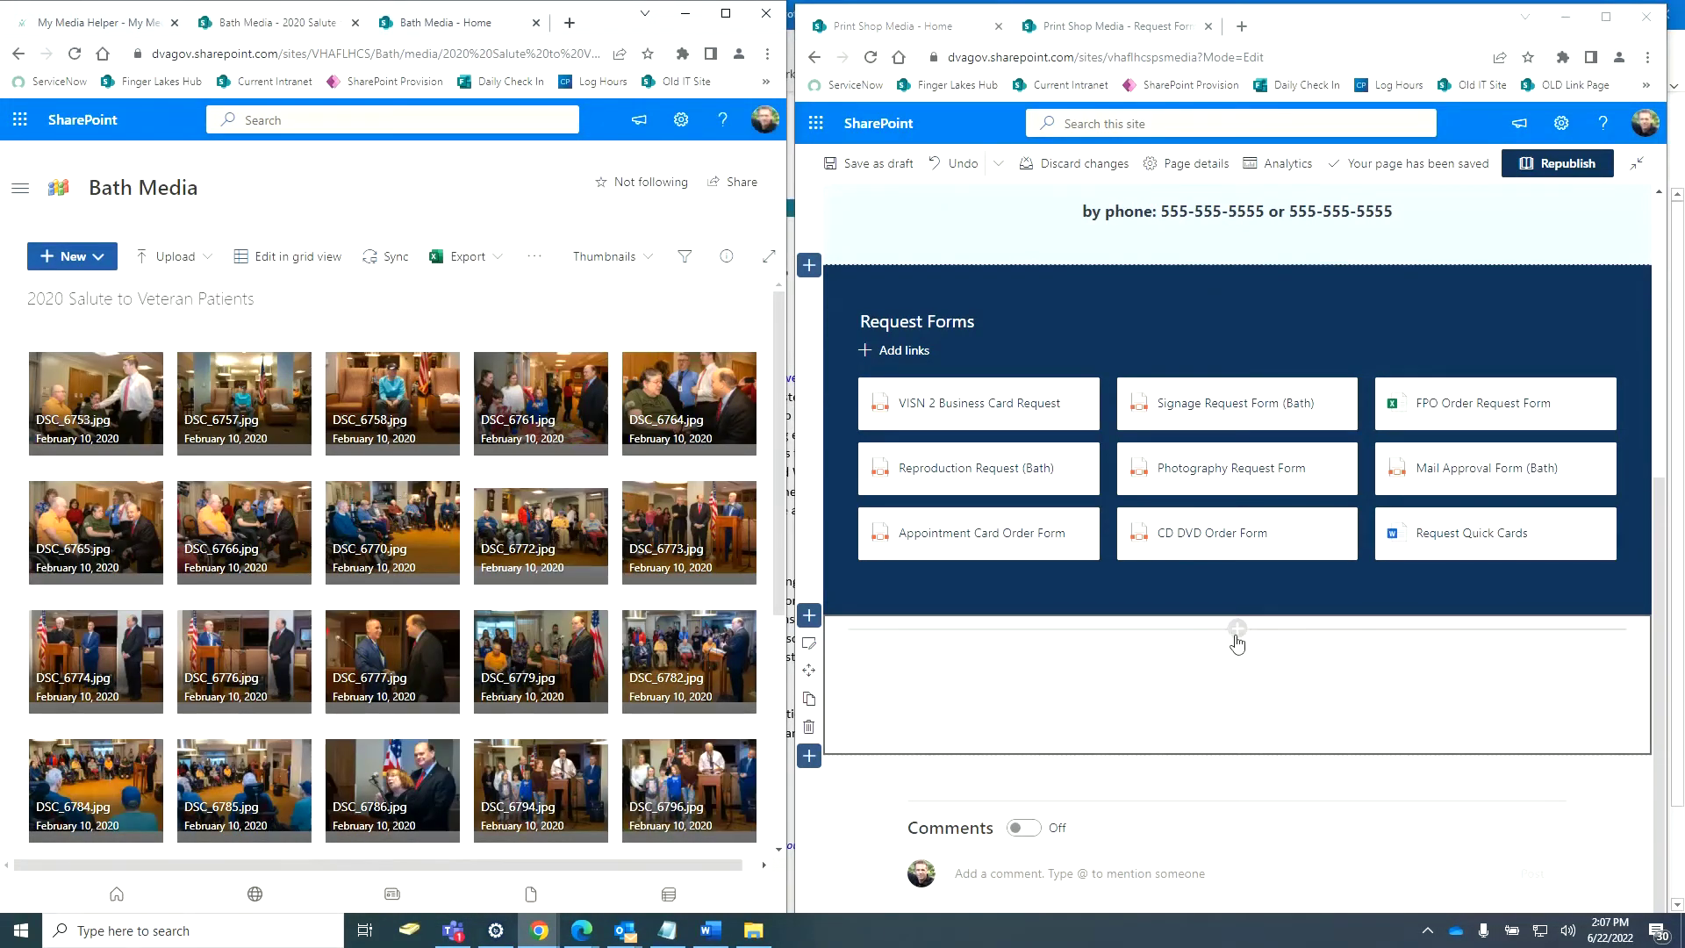
Insert an Image gallery web part into the new one-column section.
{"action": "left_click", "coordinate": [1237, 628]}
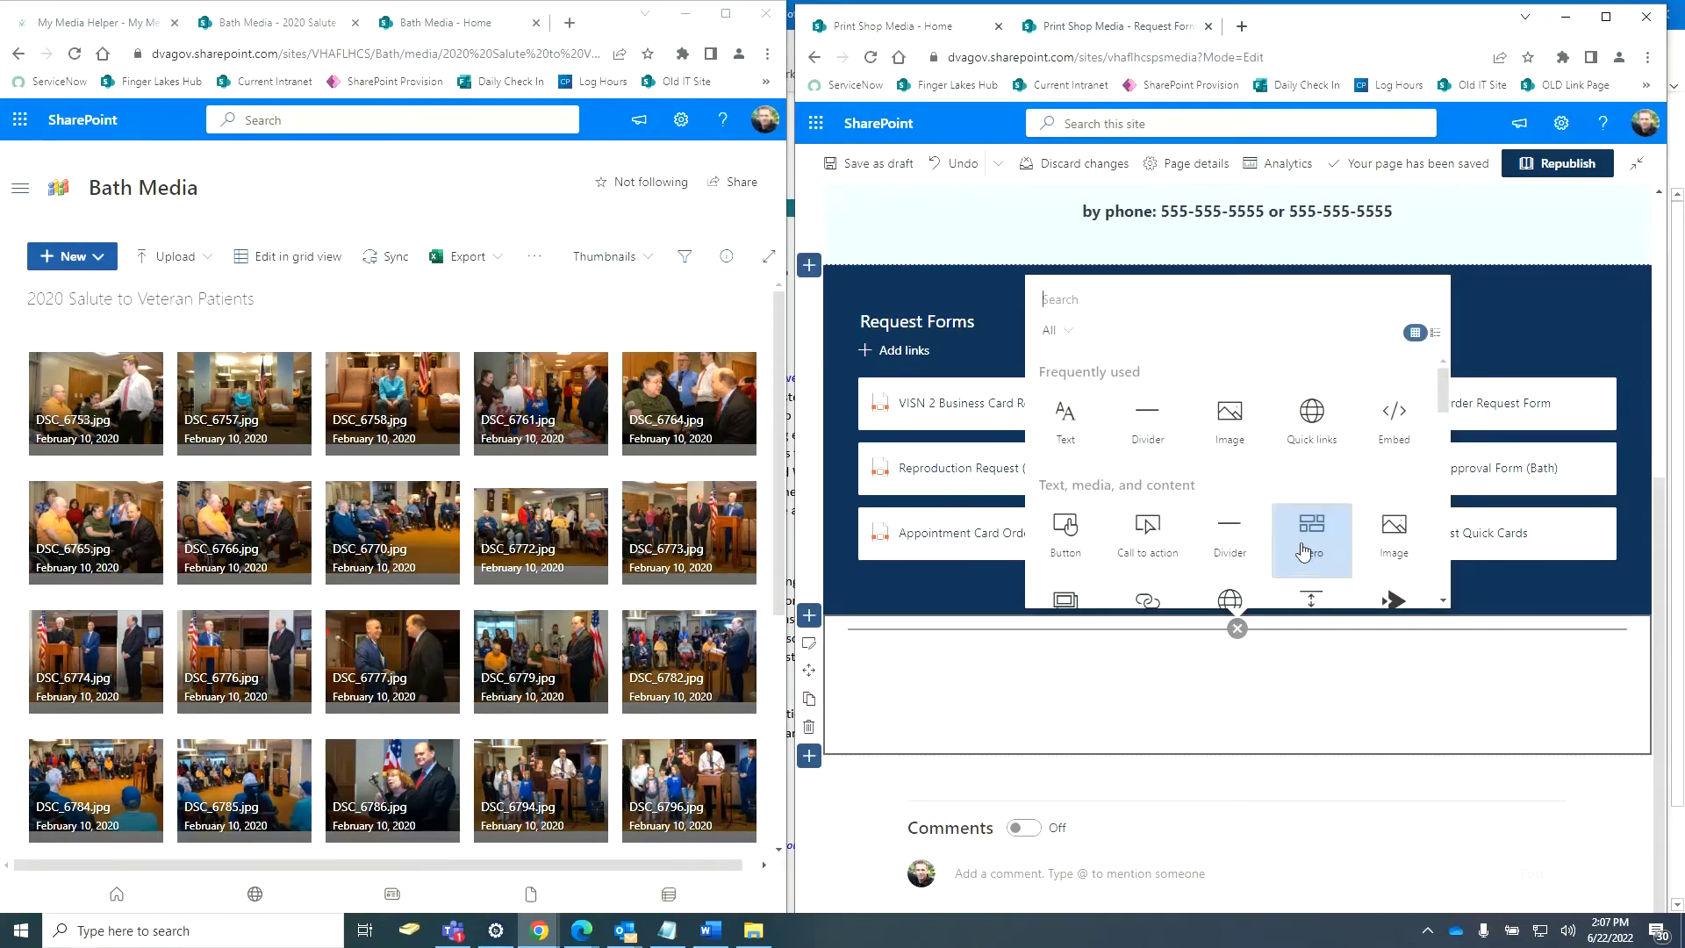
{"action": "scroll", "coordinate": [1304, 550], "scroll_direction": "down", "scroll_amount": 1}
{"action": "left_click", "coordinate": [1058, 519]}
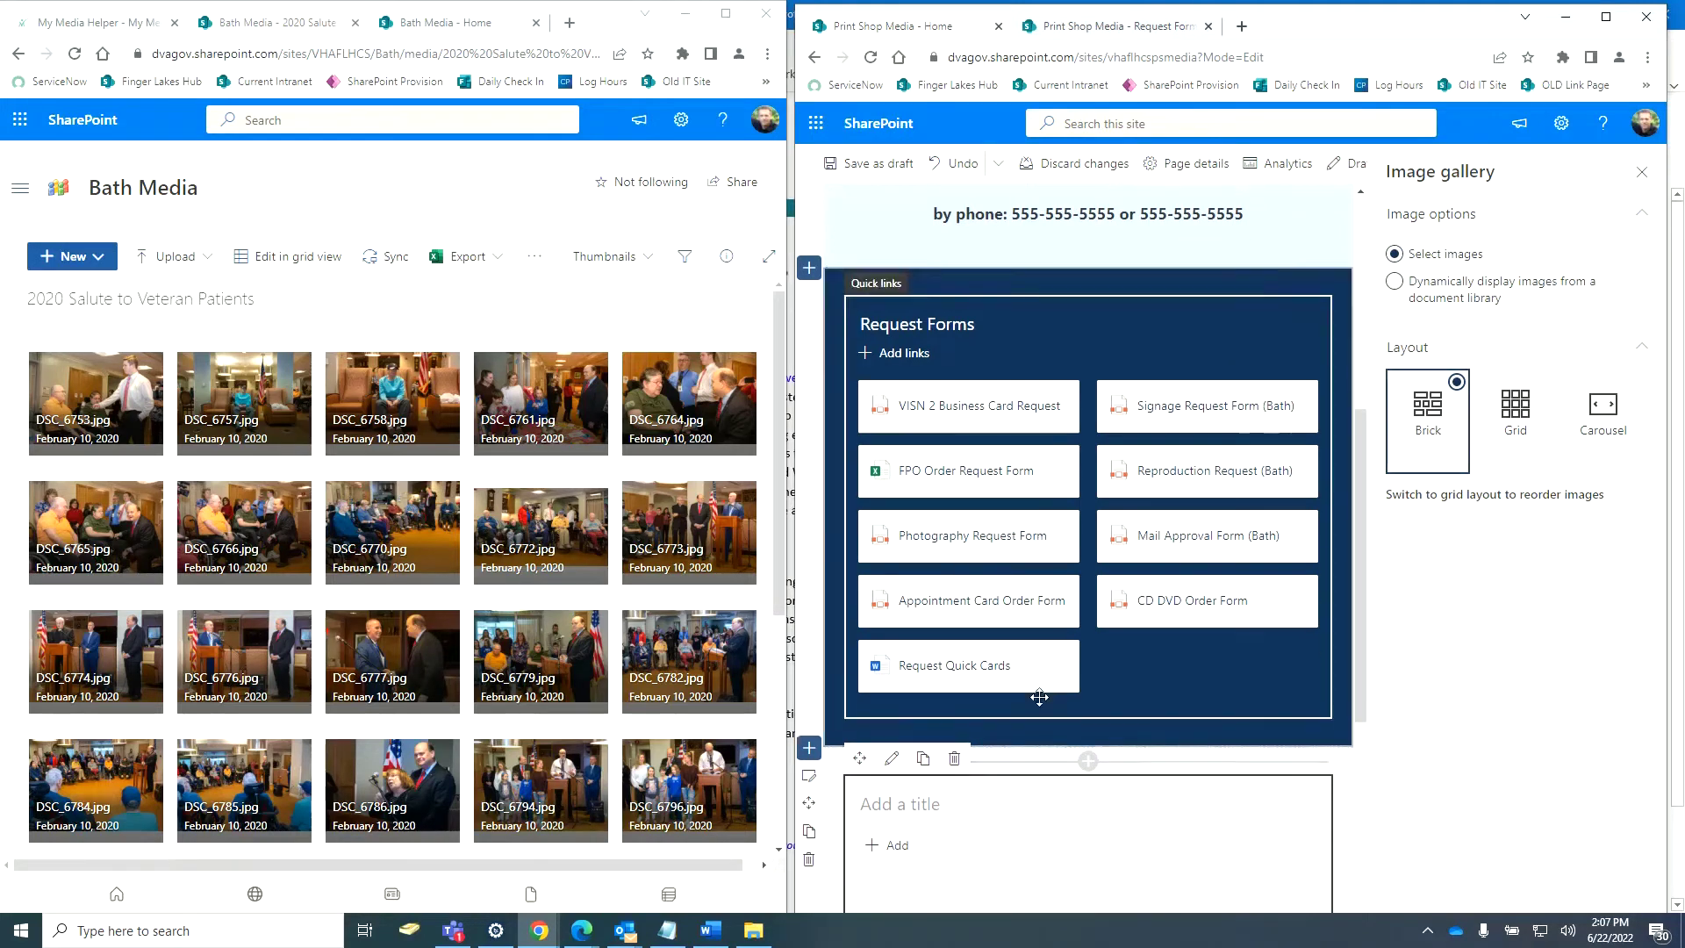
Add all 33 photos from Site Assets > 2020 Salute to Veteran Patients to the gallery.
{"action": "scroll", "coordinate": [1044, 689], "scroll_direction": "down", "scroll_amount": 5}
{"action": "left_click", "coordinate": [1092, 617]}
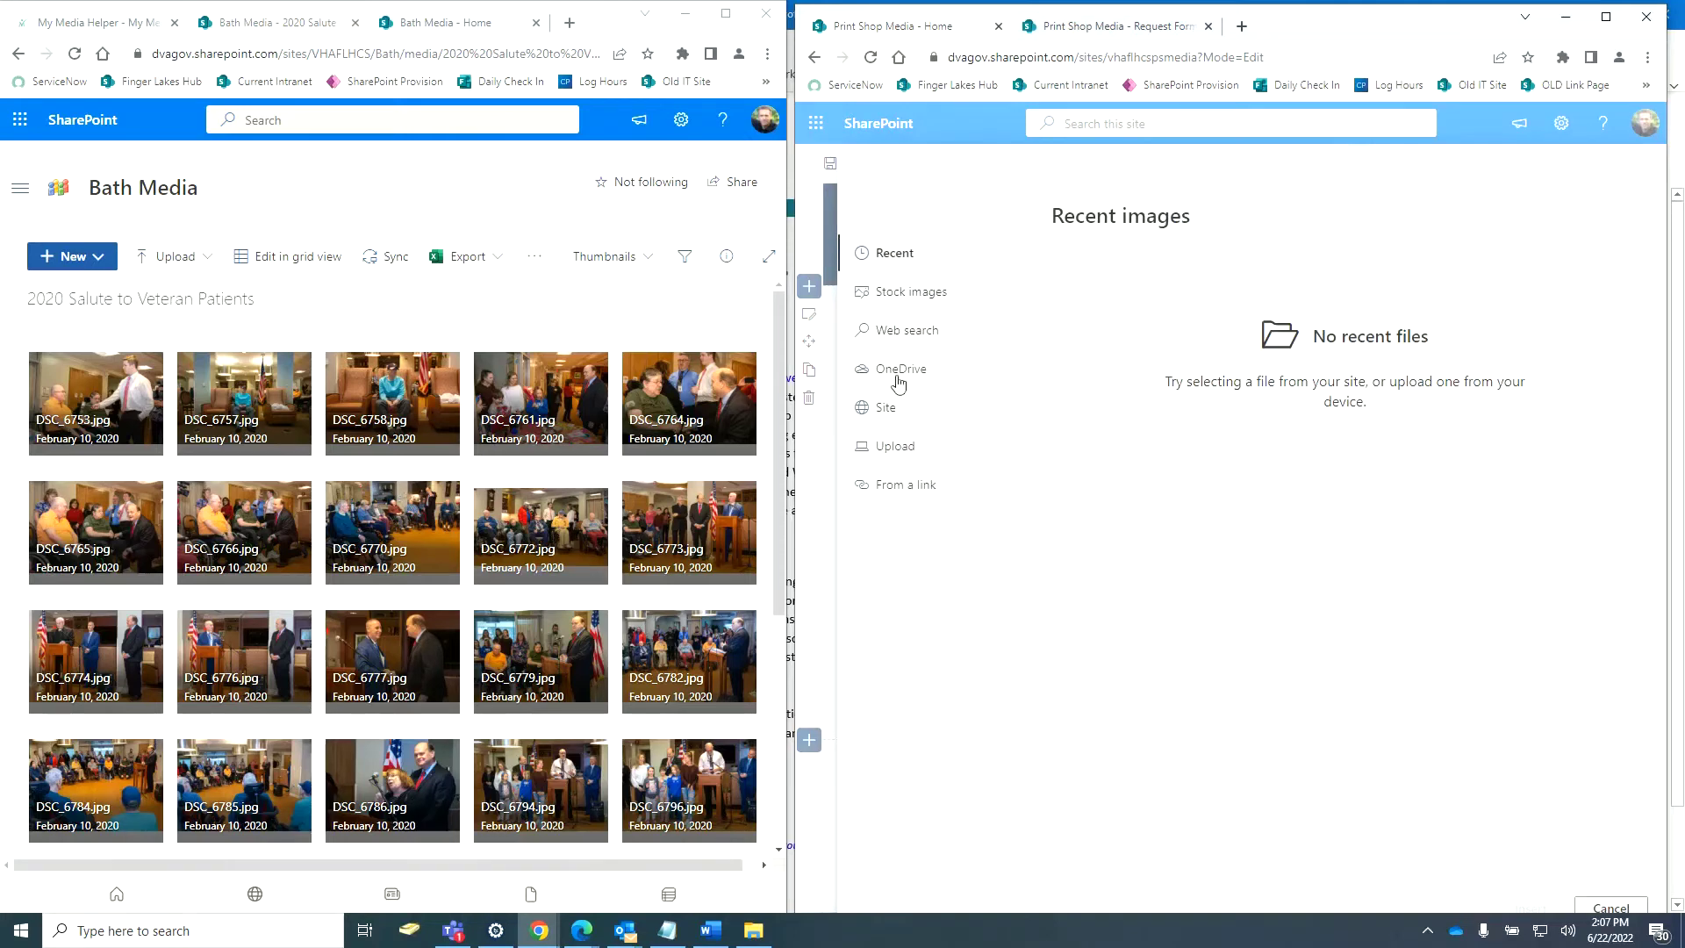
{"action": "left_click", "coordinate": [895, 416]}
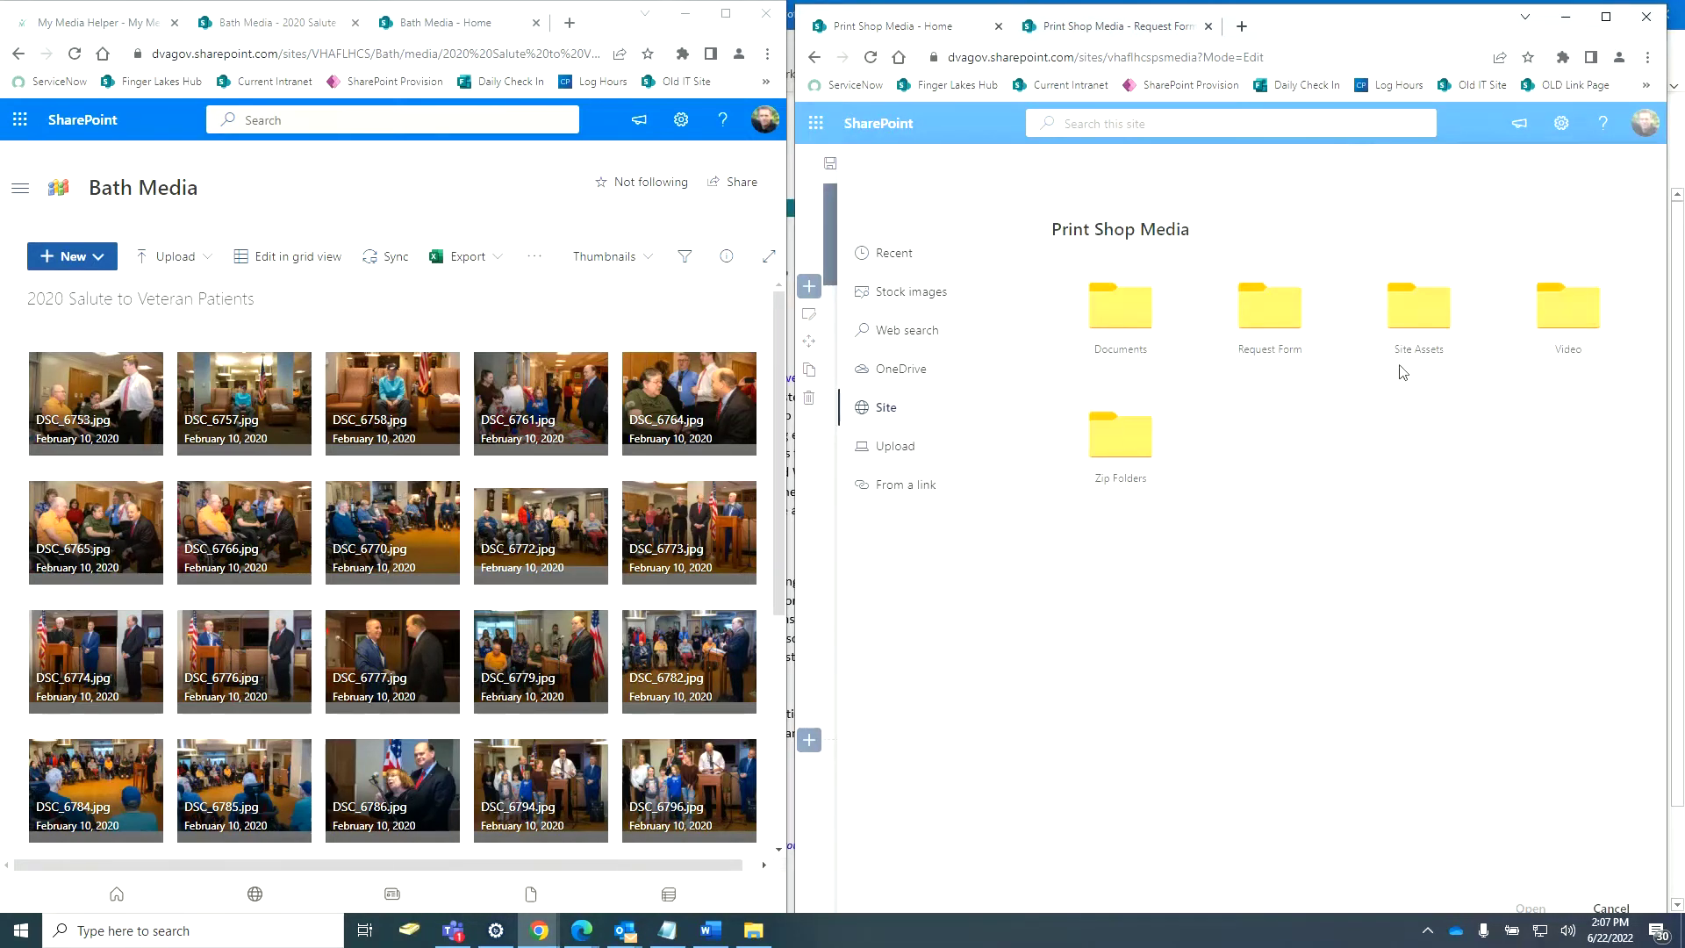
{"action": "left_click", "coordinate": [1445, 328]}
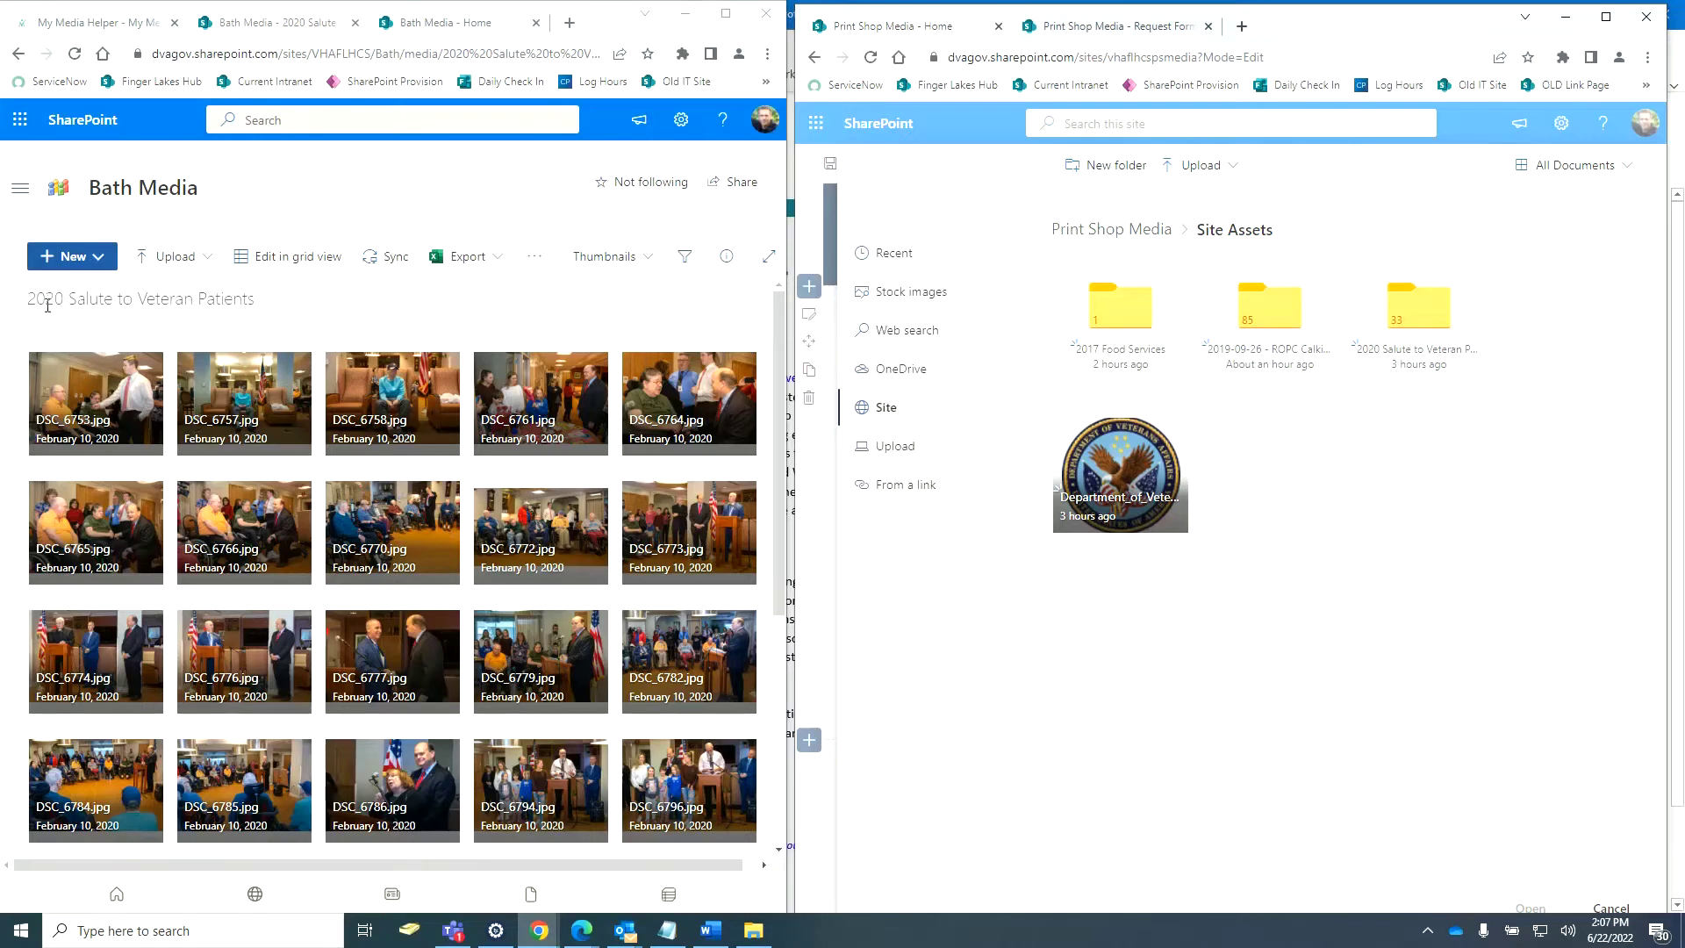
{"action": "left_click", "coordinate": [1426, 316]}
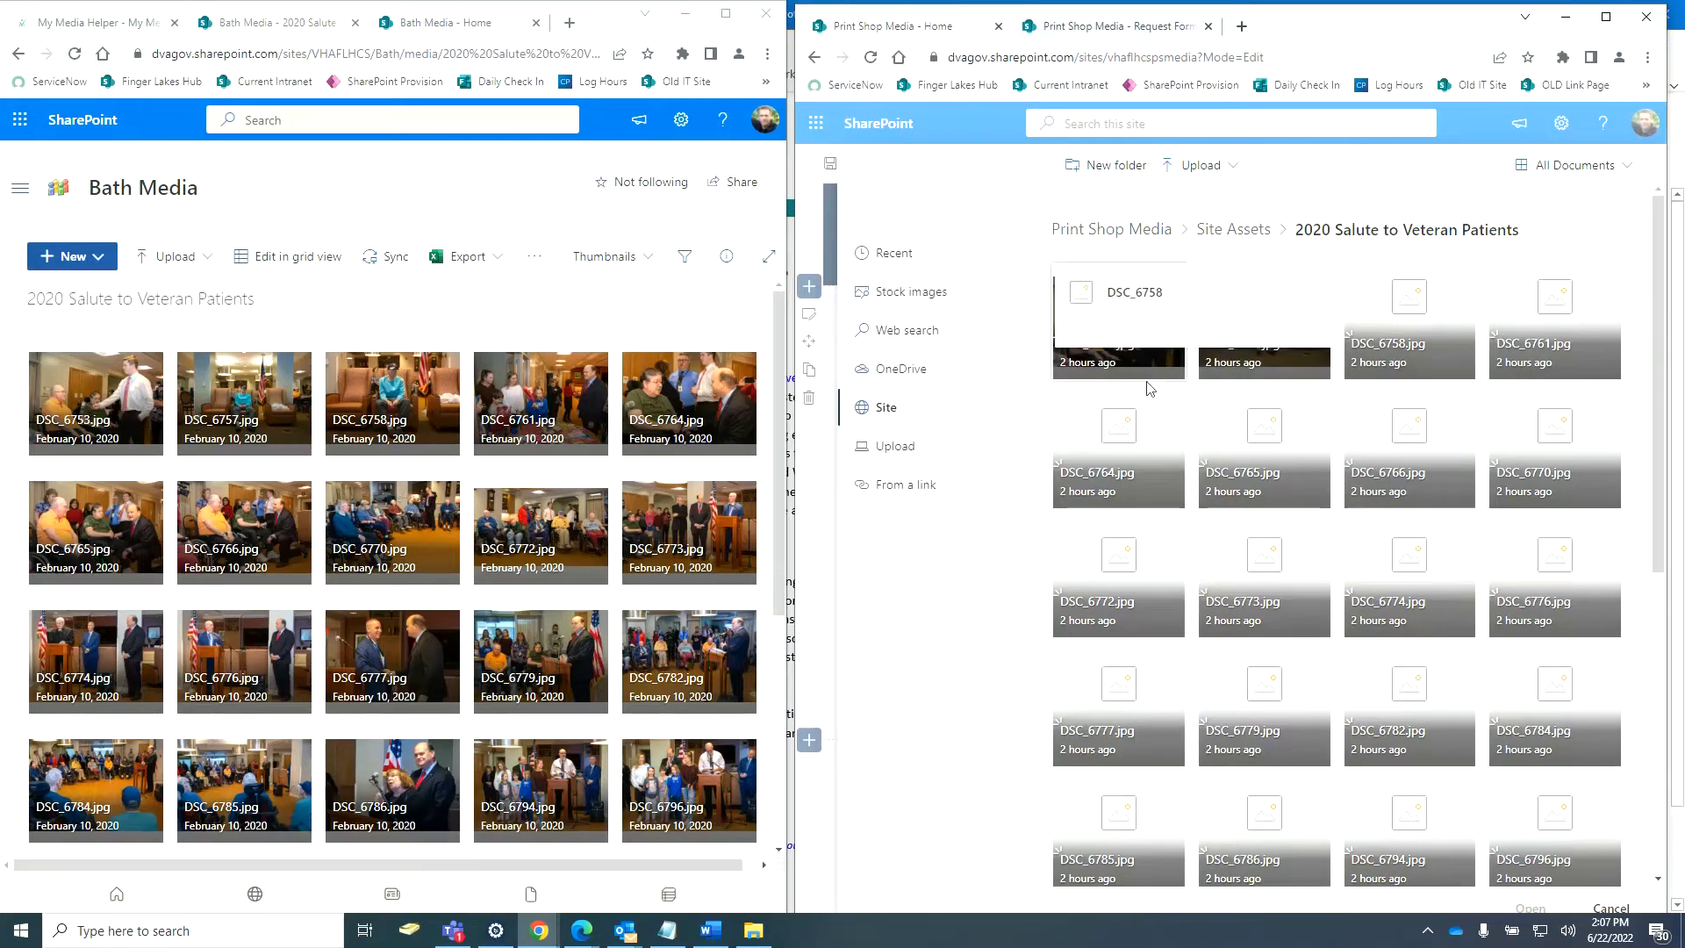
{"action": "left_click", "coordinate": [1067, 354]}
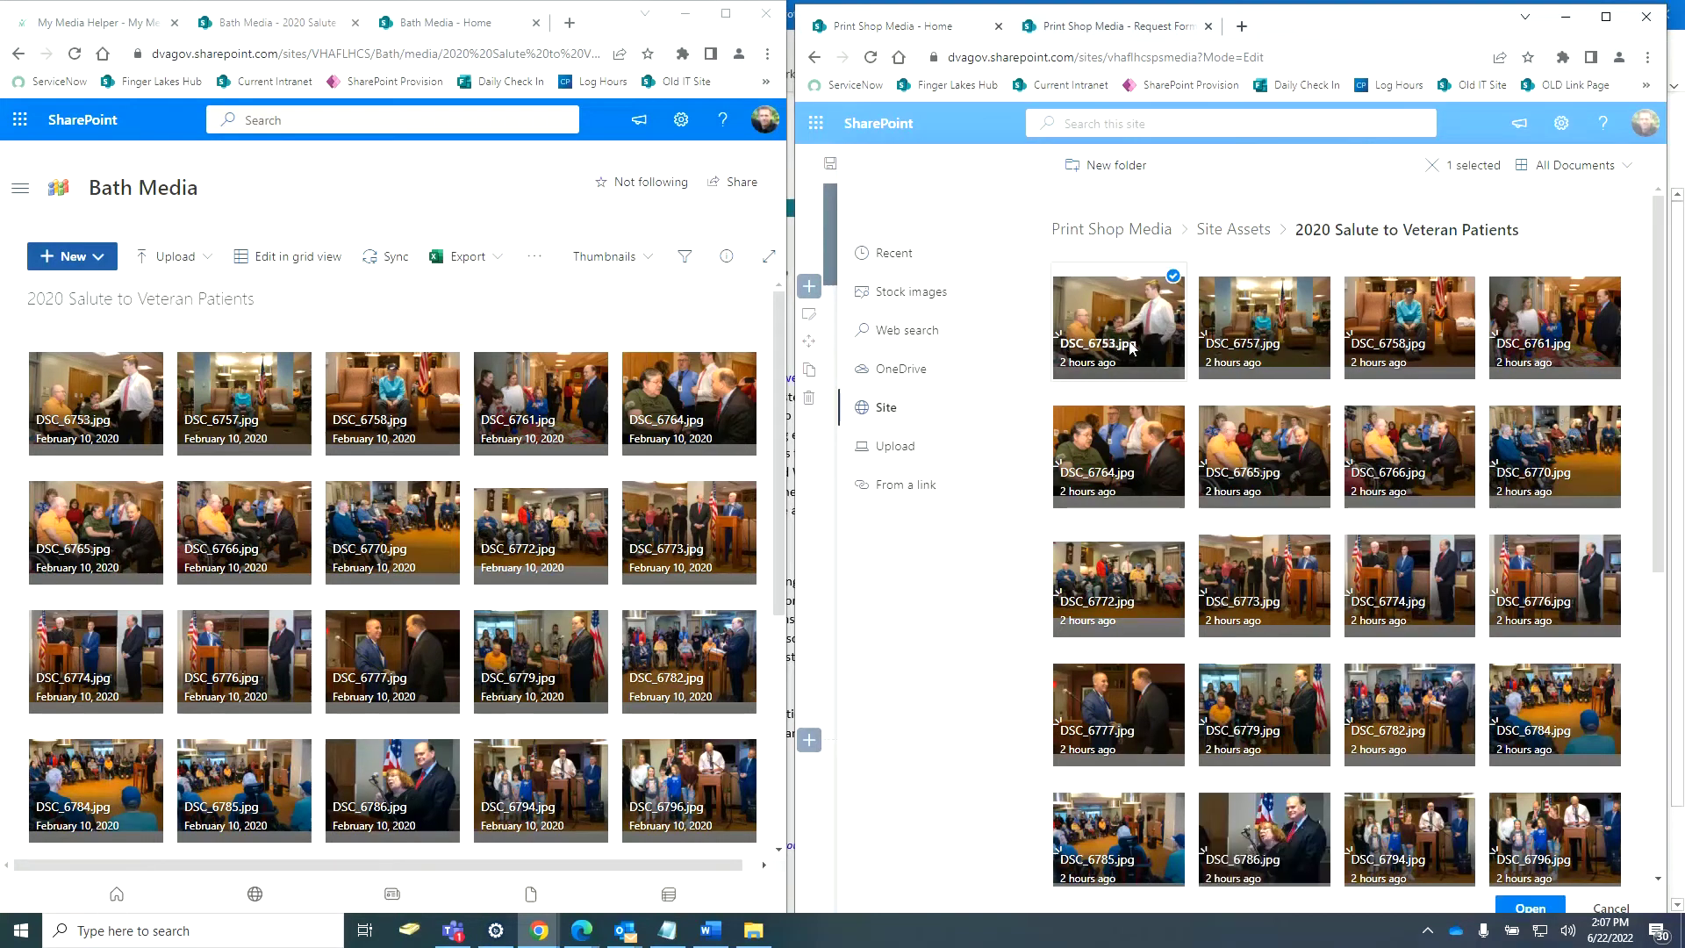
{"action": "key", "text": "shift+Right"}
{"action": "key", "text": "shift+Right"}
{"action": "key", "text": "shift+Right"}
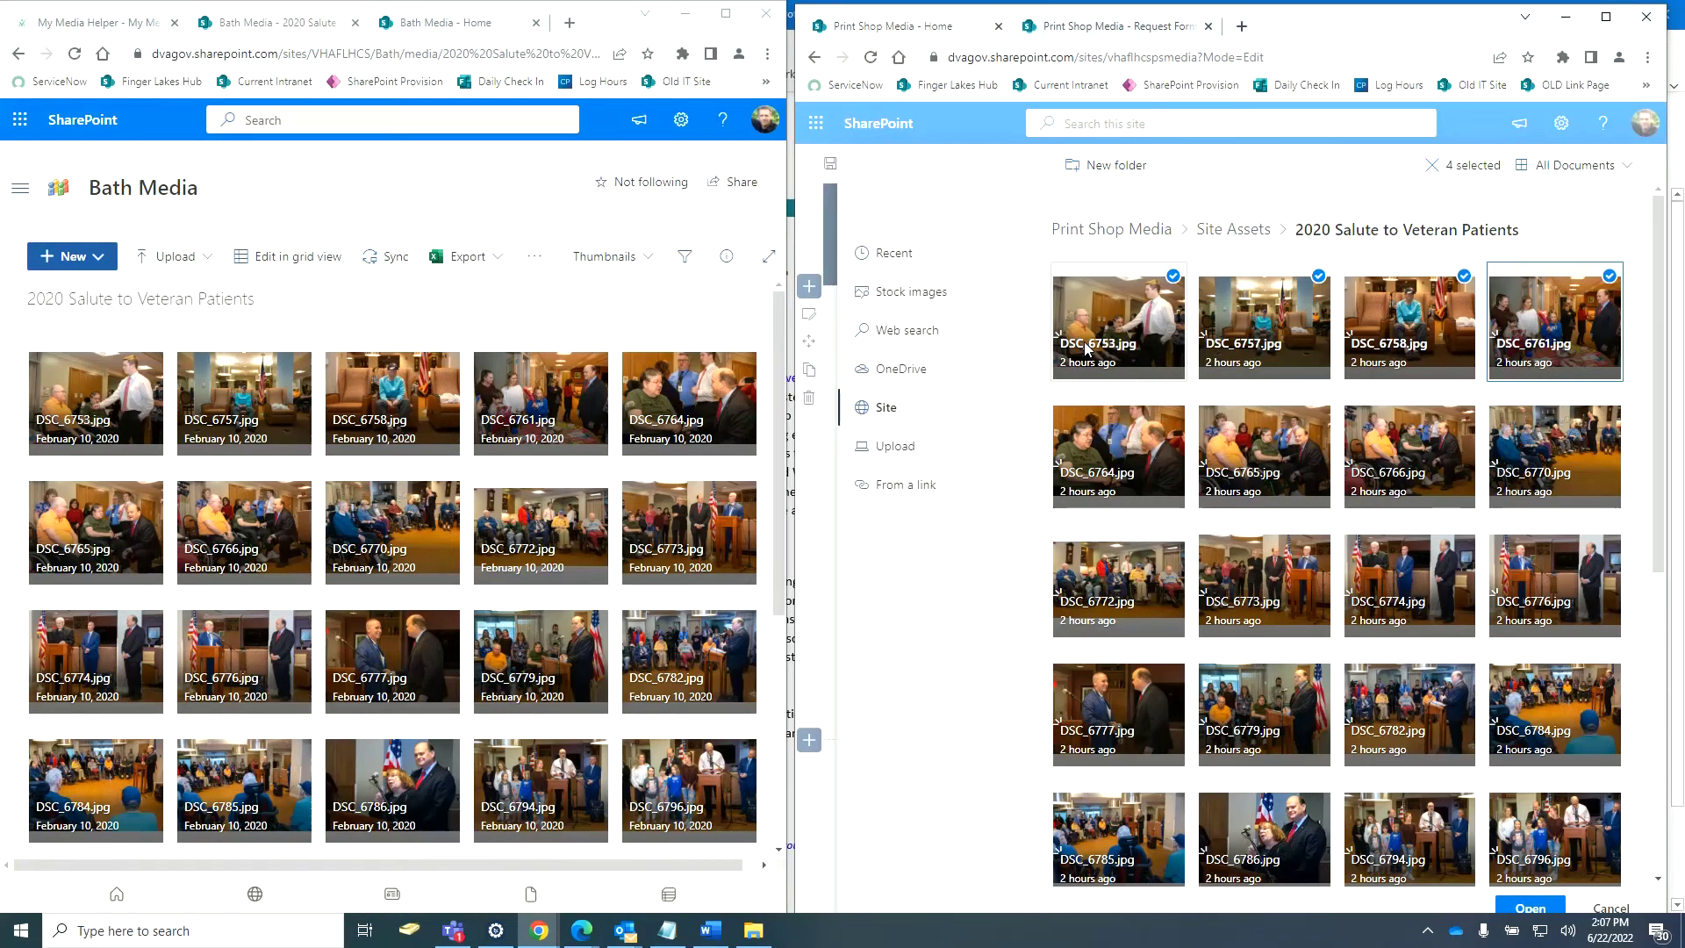
{"action": "key", "text": "shift+Down"}
{"action": "key", "text": "shift+Down"}
{"action": "key", "text": "shift+Down"}
{"action": "key", "text": "shift+Down"}
{"action": "key", "text": "shift+Down"}
{"action": "key", "text": "shift+Down"}
{"action": "key", "text": "shift+Down"}
{"action": "key", "text": "shift+Down"}
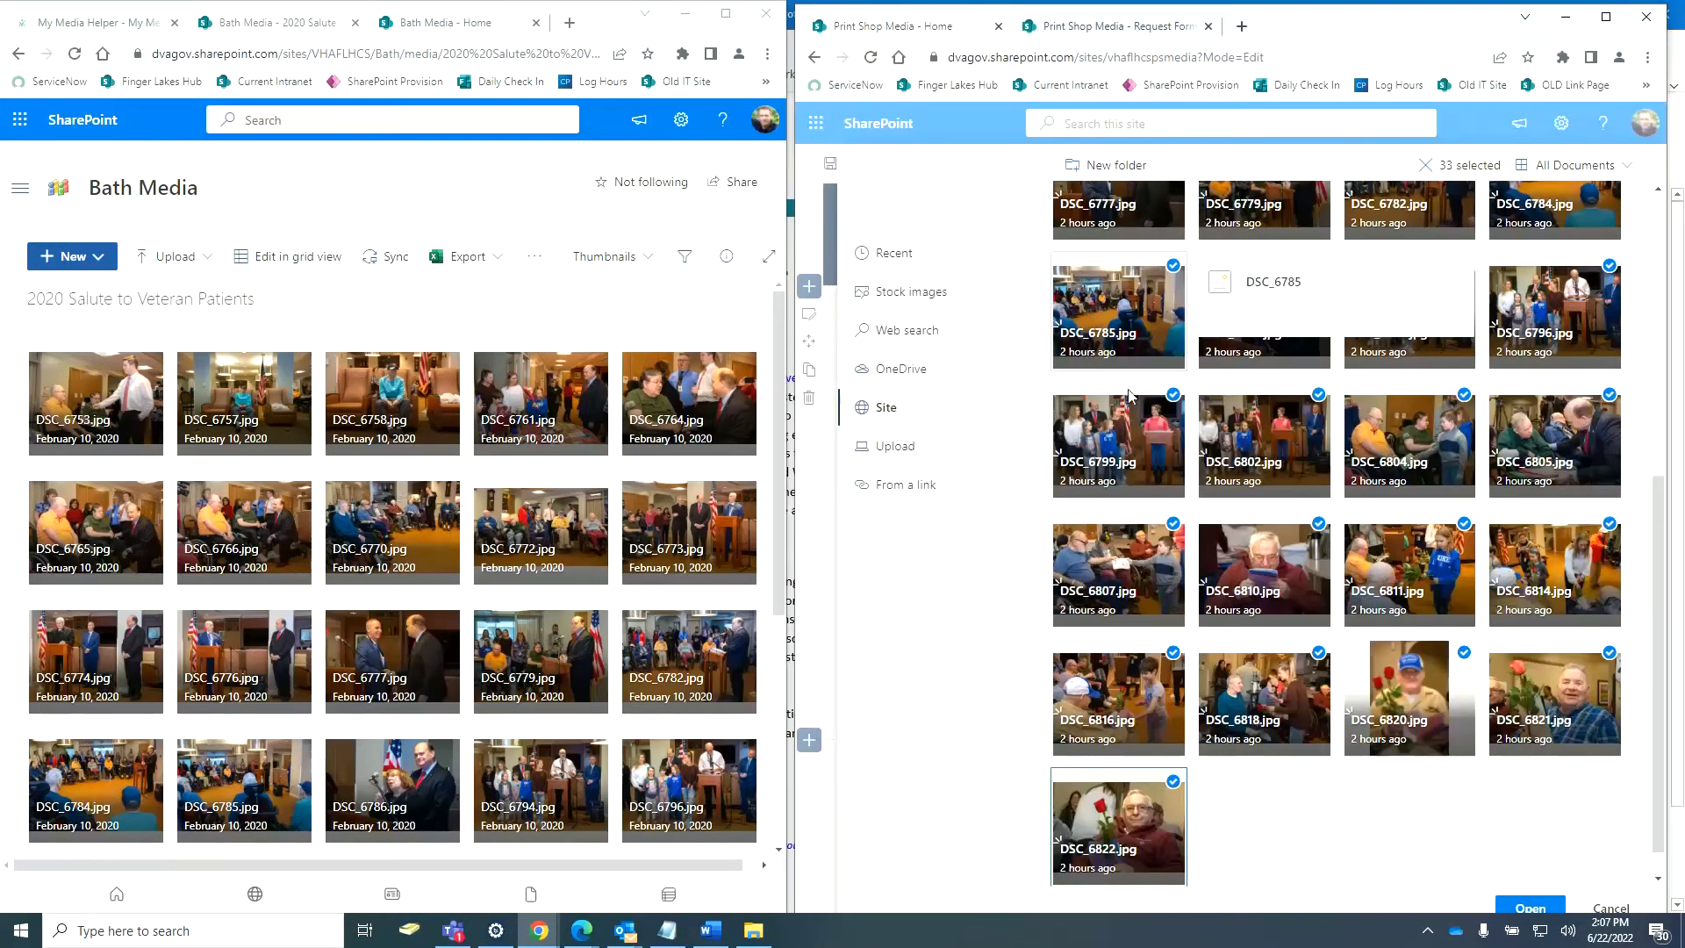
{"action": "left_click", "coordinate": [1541, 909]}
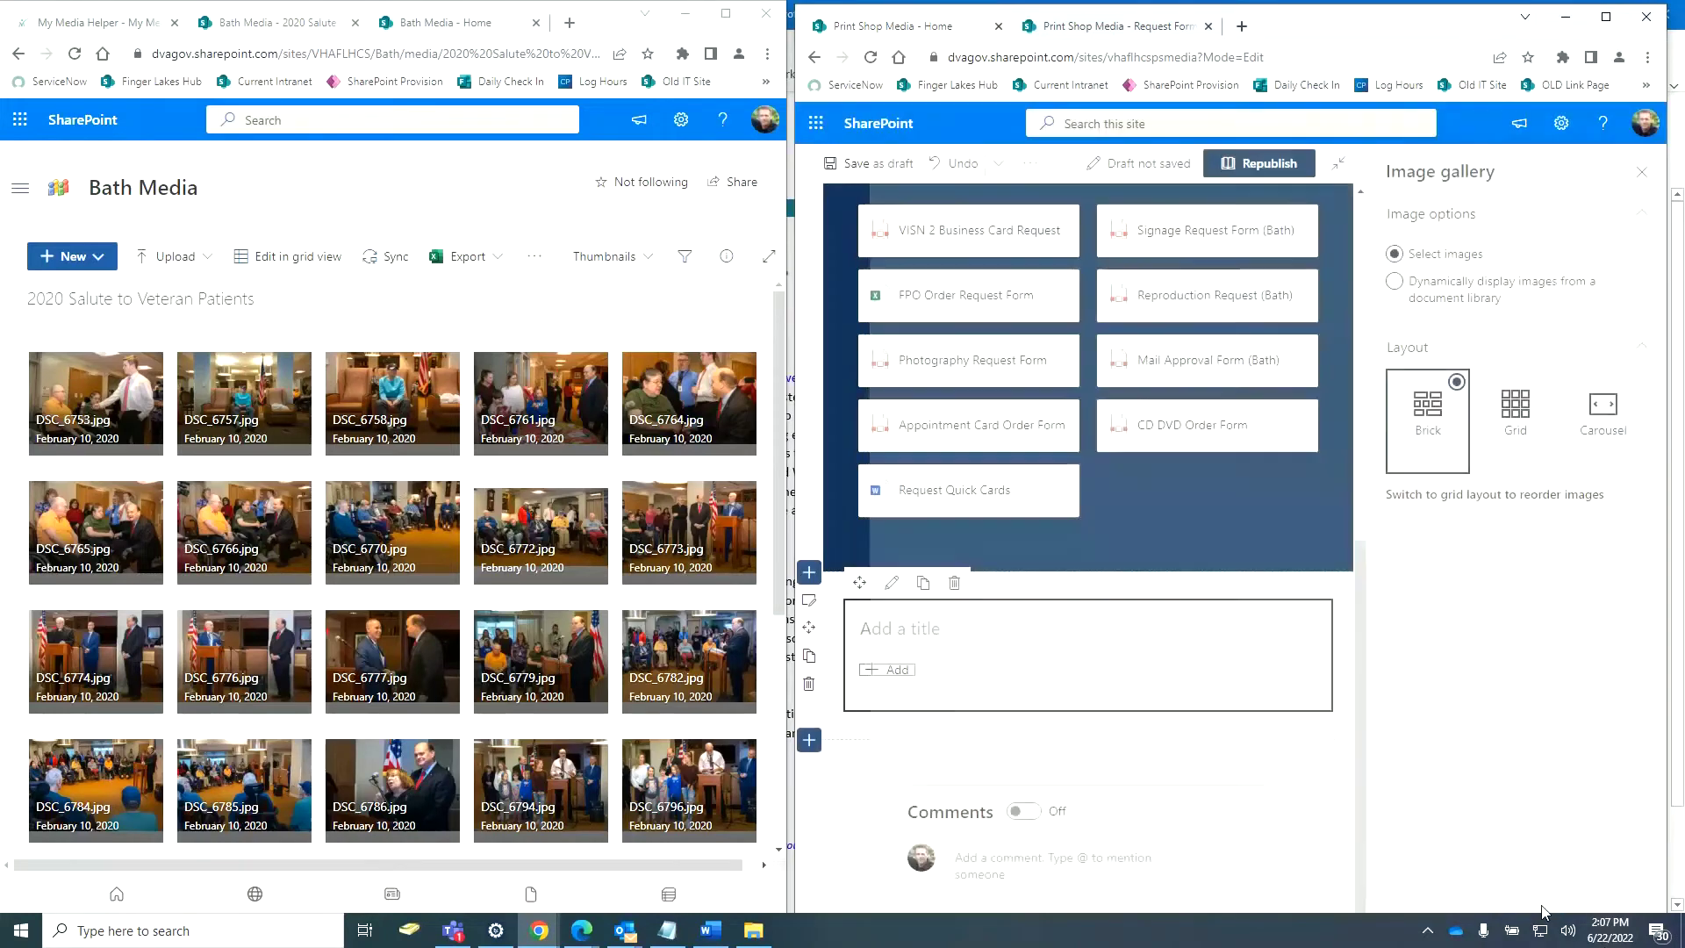
Try Brick and Grid layouts, ending on a Grid with 4:3 tiles after trying 16:9.
{"action": "scroll", "coordinate": [1358, 725], "scroll_direction": "down", "scroll_amount": 4}
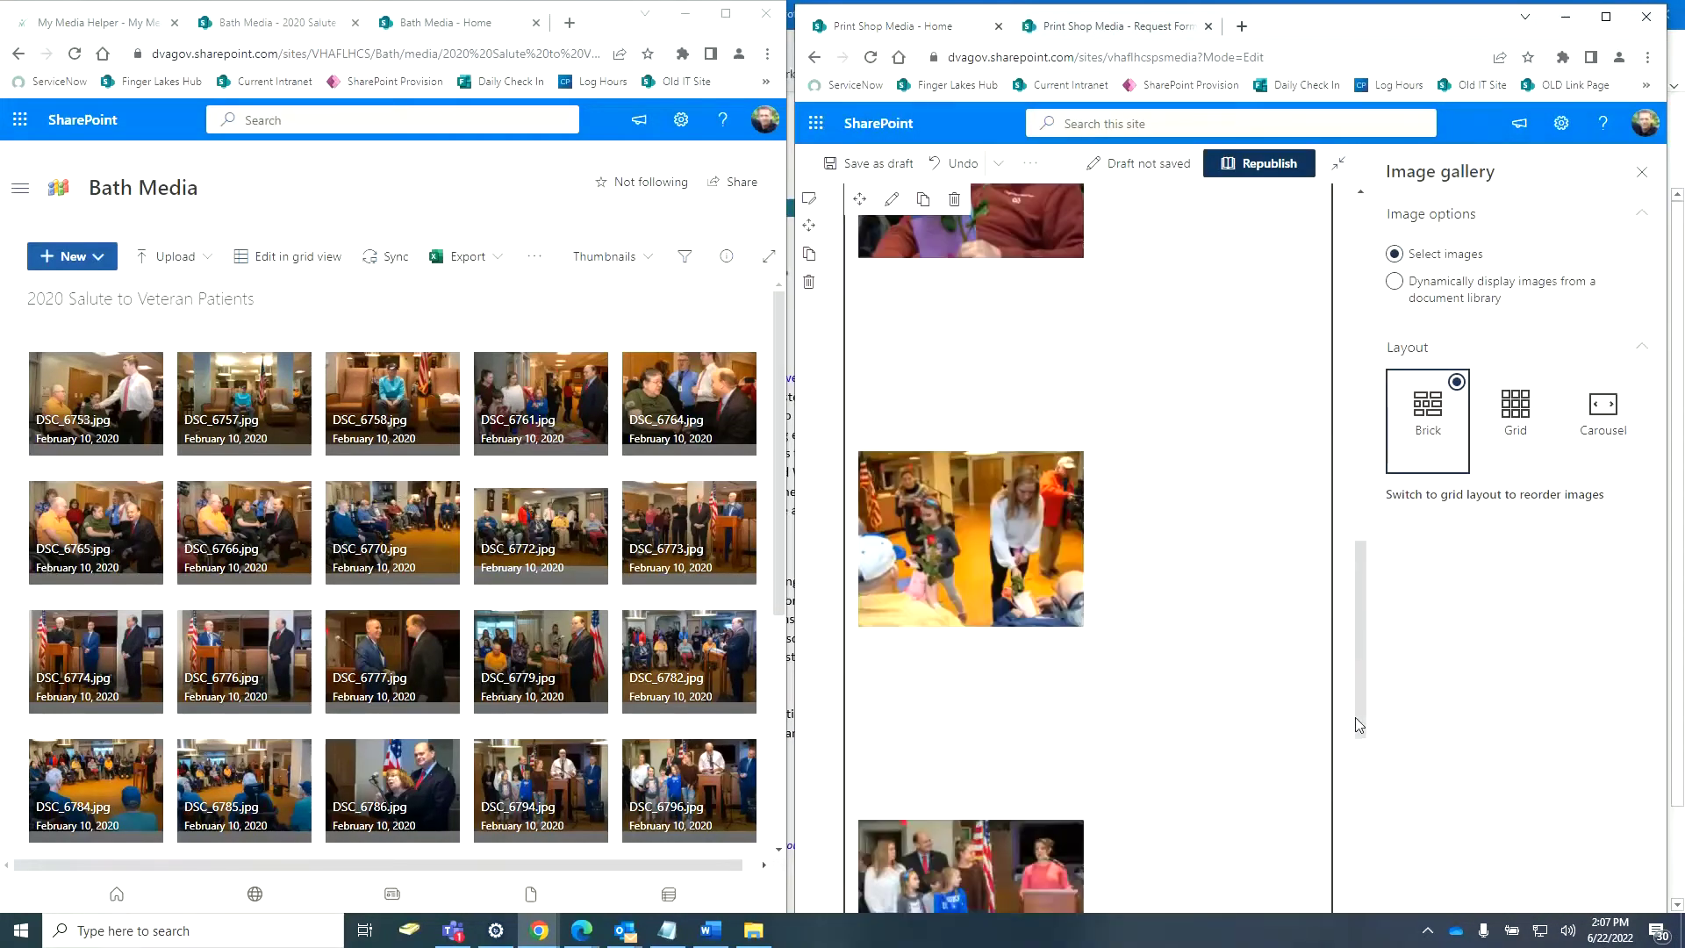
{"action": "left_click", "coordinate": [1606, 17]}
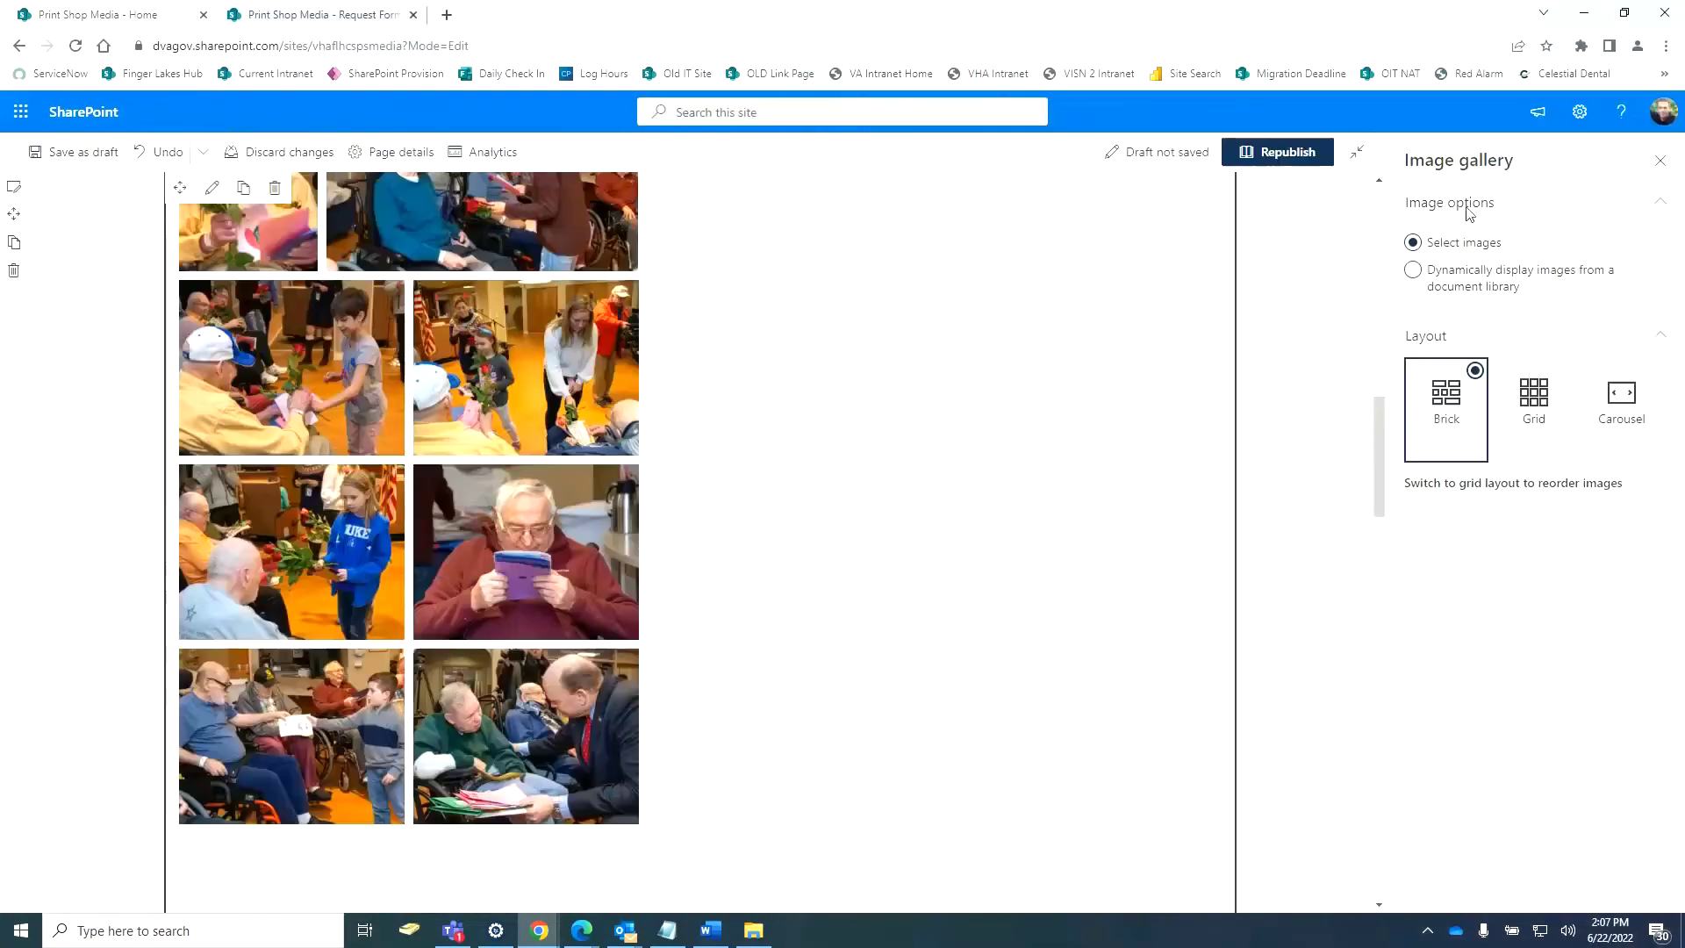
{"action": "scroll", "coordinate": [1324, 676], "scroll_direction": "up", "scroll_amount": 6}
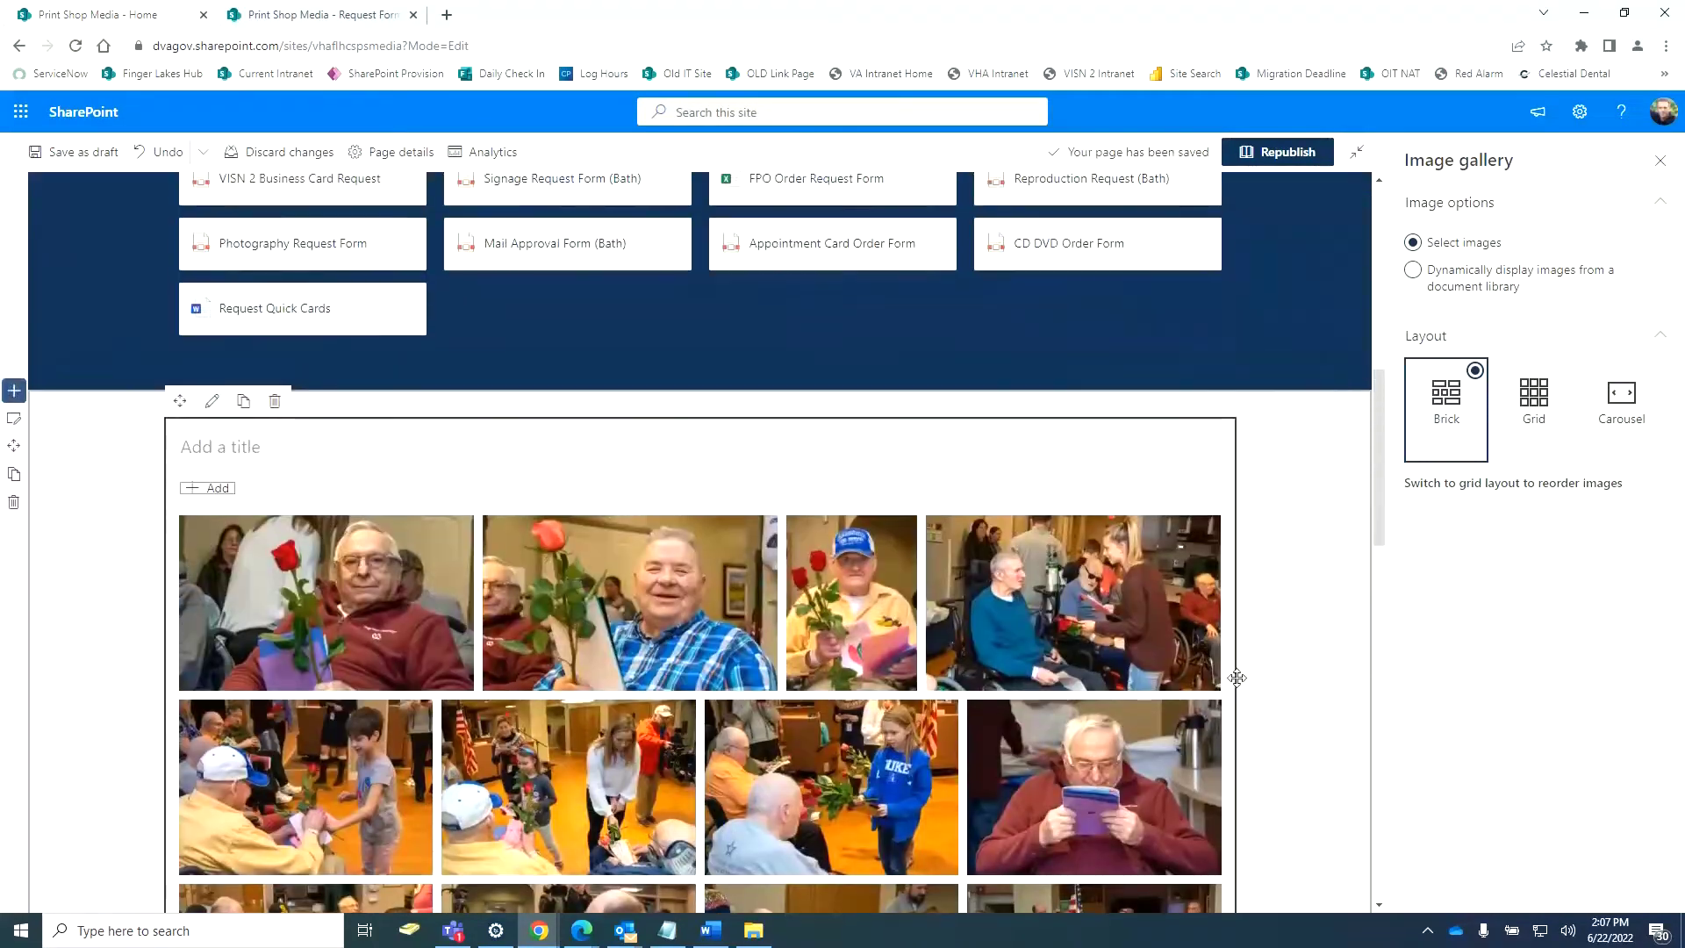
{"action": "scroll", "coordinate": [1246, 682], "scroll_direction": "up", "scroll_amount": 2}
{"action": "scroll", "coordinate": [1249, 684], "scroll_direction": "down", "scroll_amount": 10}
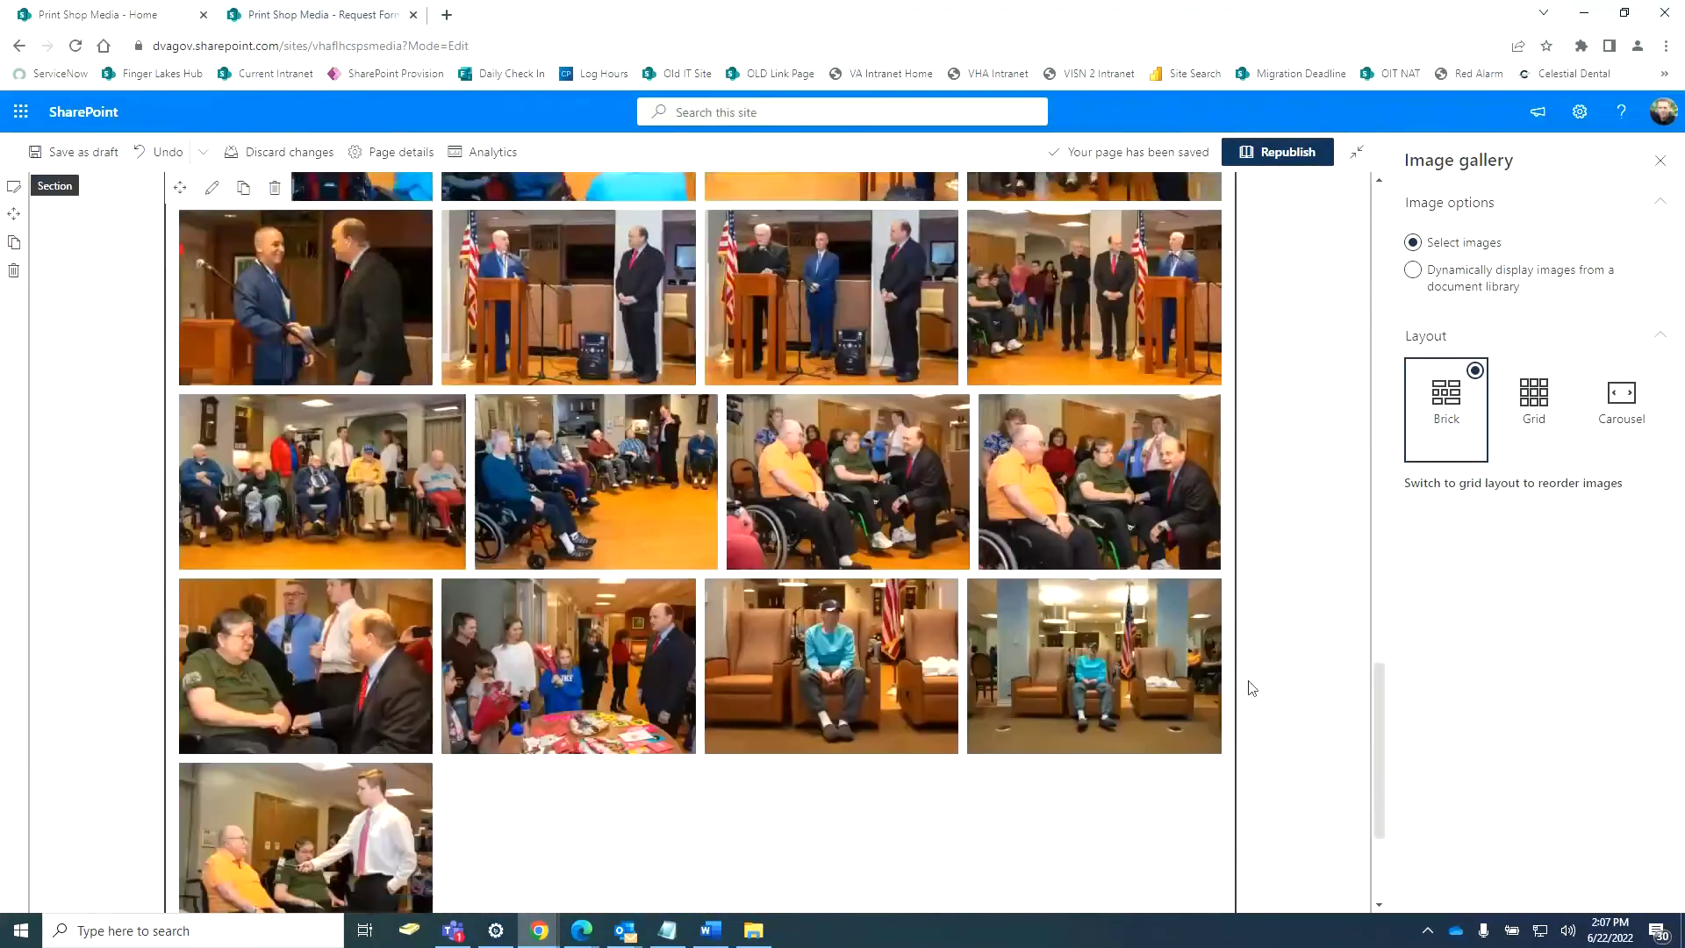
{"action": "scroll", "coordinate": [1253, 688], "scroll_direction": "down", "scroll_amount": 3}
{"action": "scroll", "coordinate": [1252, 688], "scroll_direction": "up", "scroll_amount": 15}
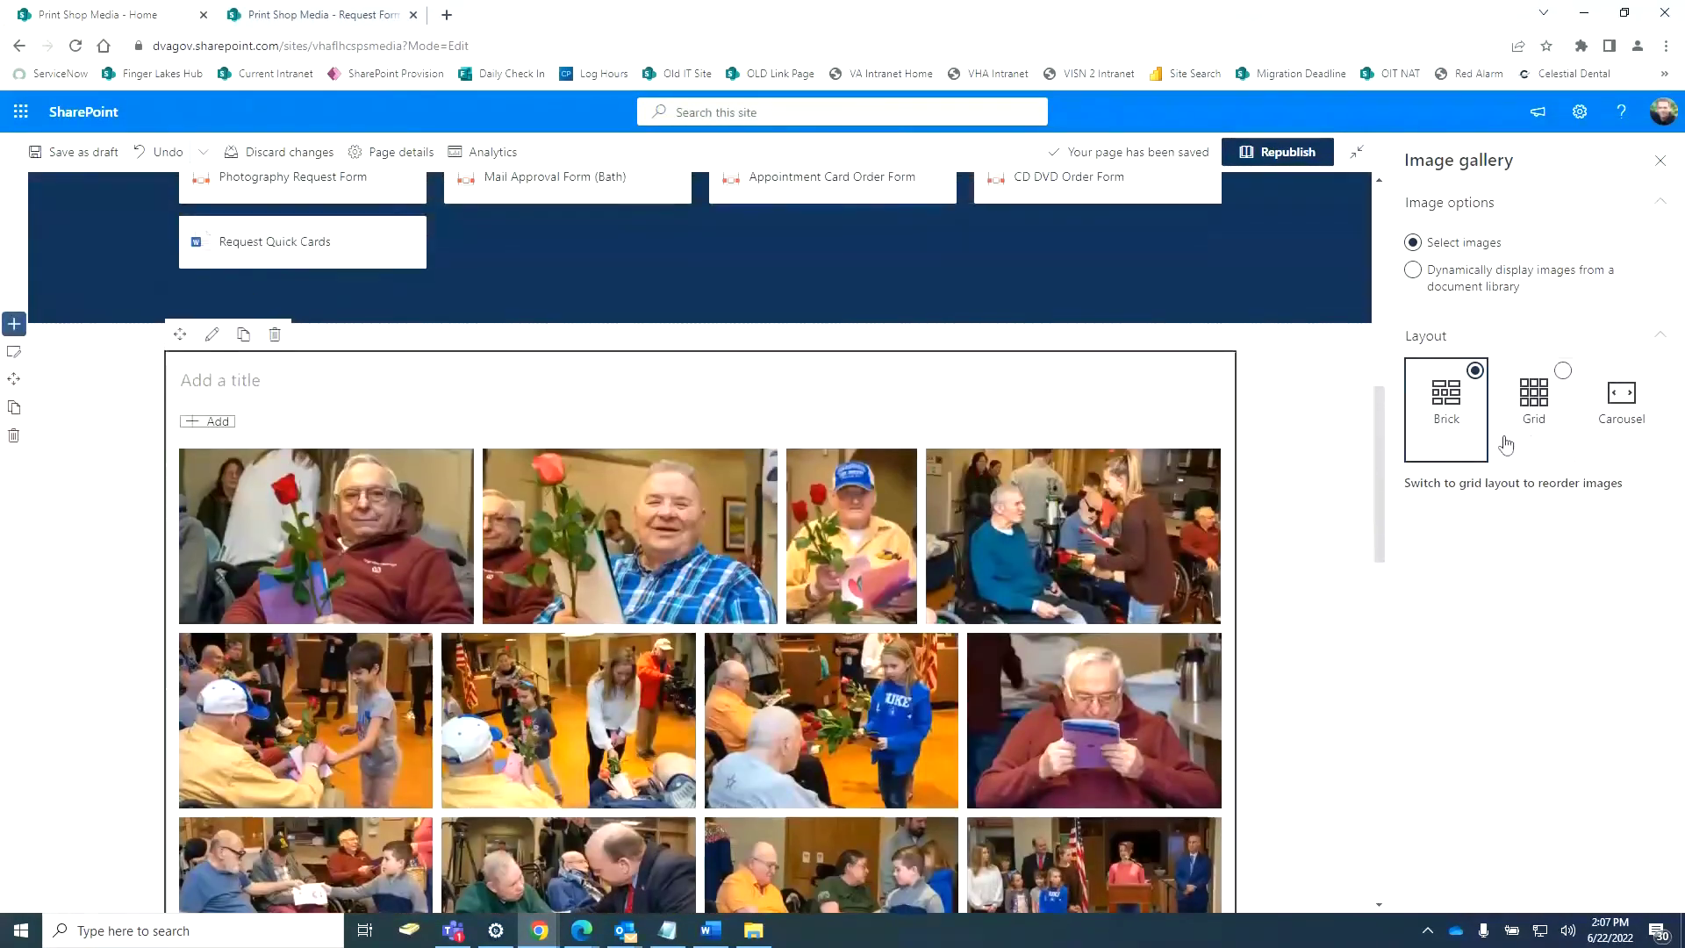
{"action": "left_click", "coordinate": [1528, 410]}
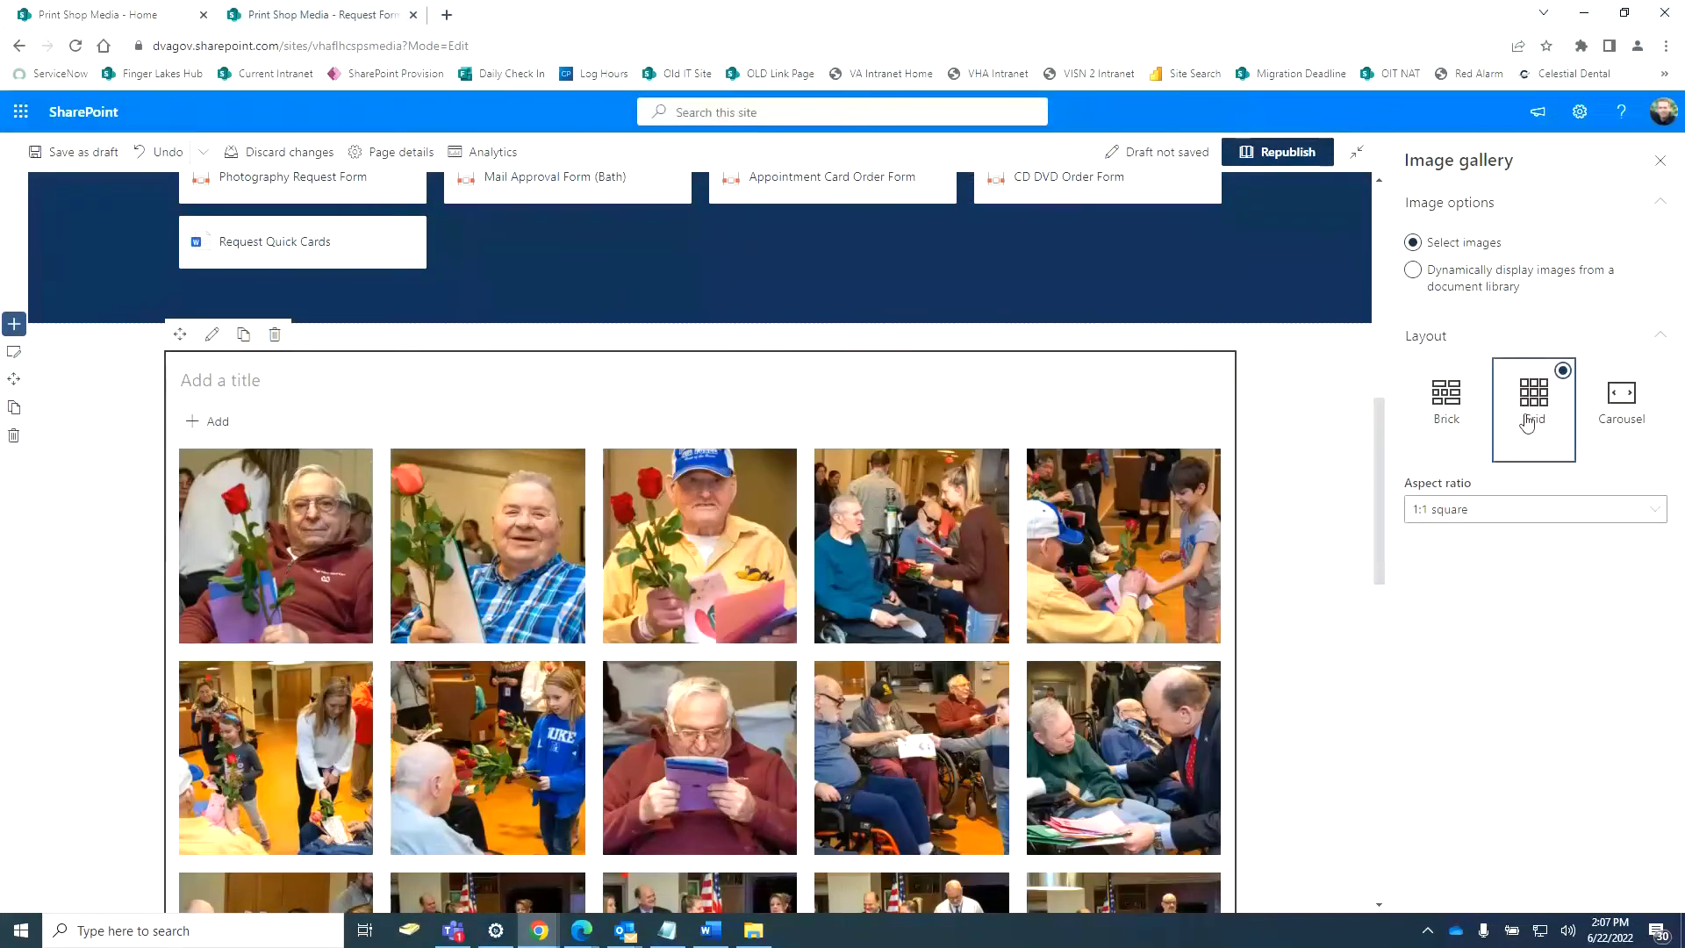
{"action": "left_click", "coordinate": [1444, 406]}
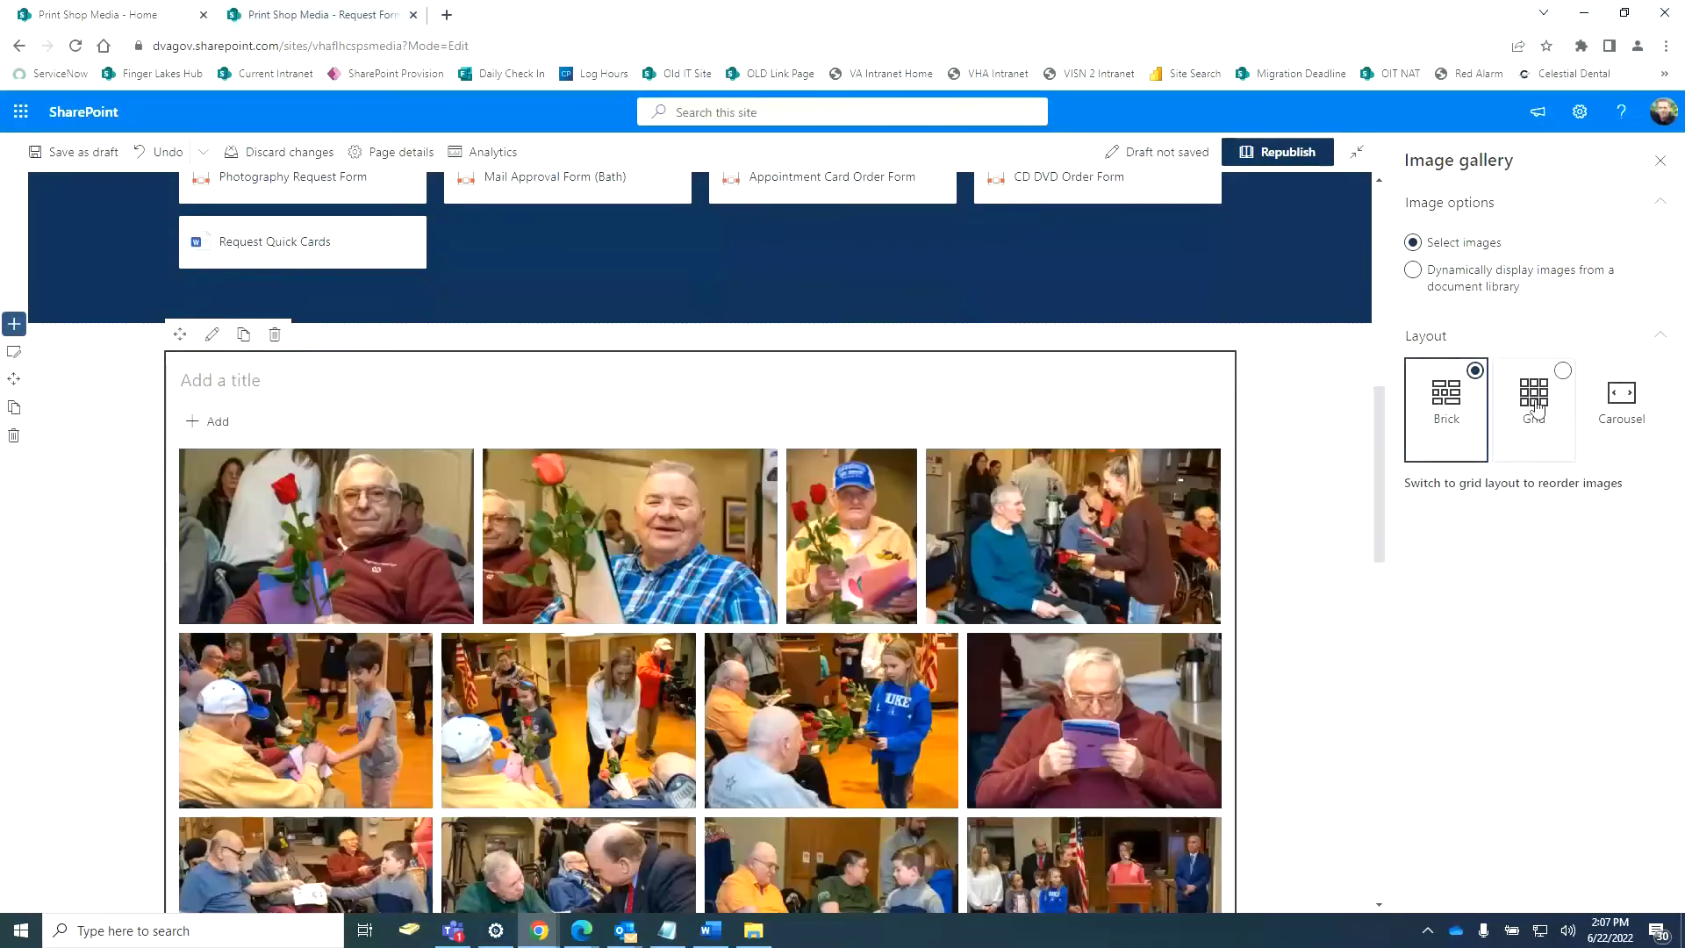
{"action": "left_click", "coordinate": [1535, 406]}
{"action": "left_click", "coordinate": [1648, 516]}
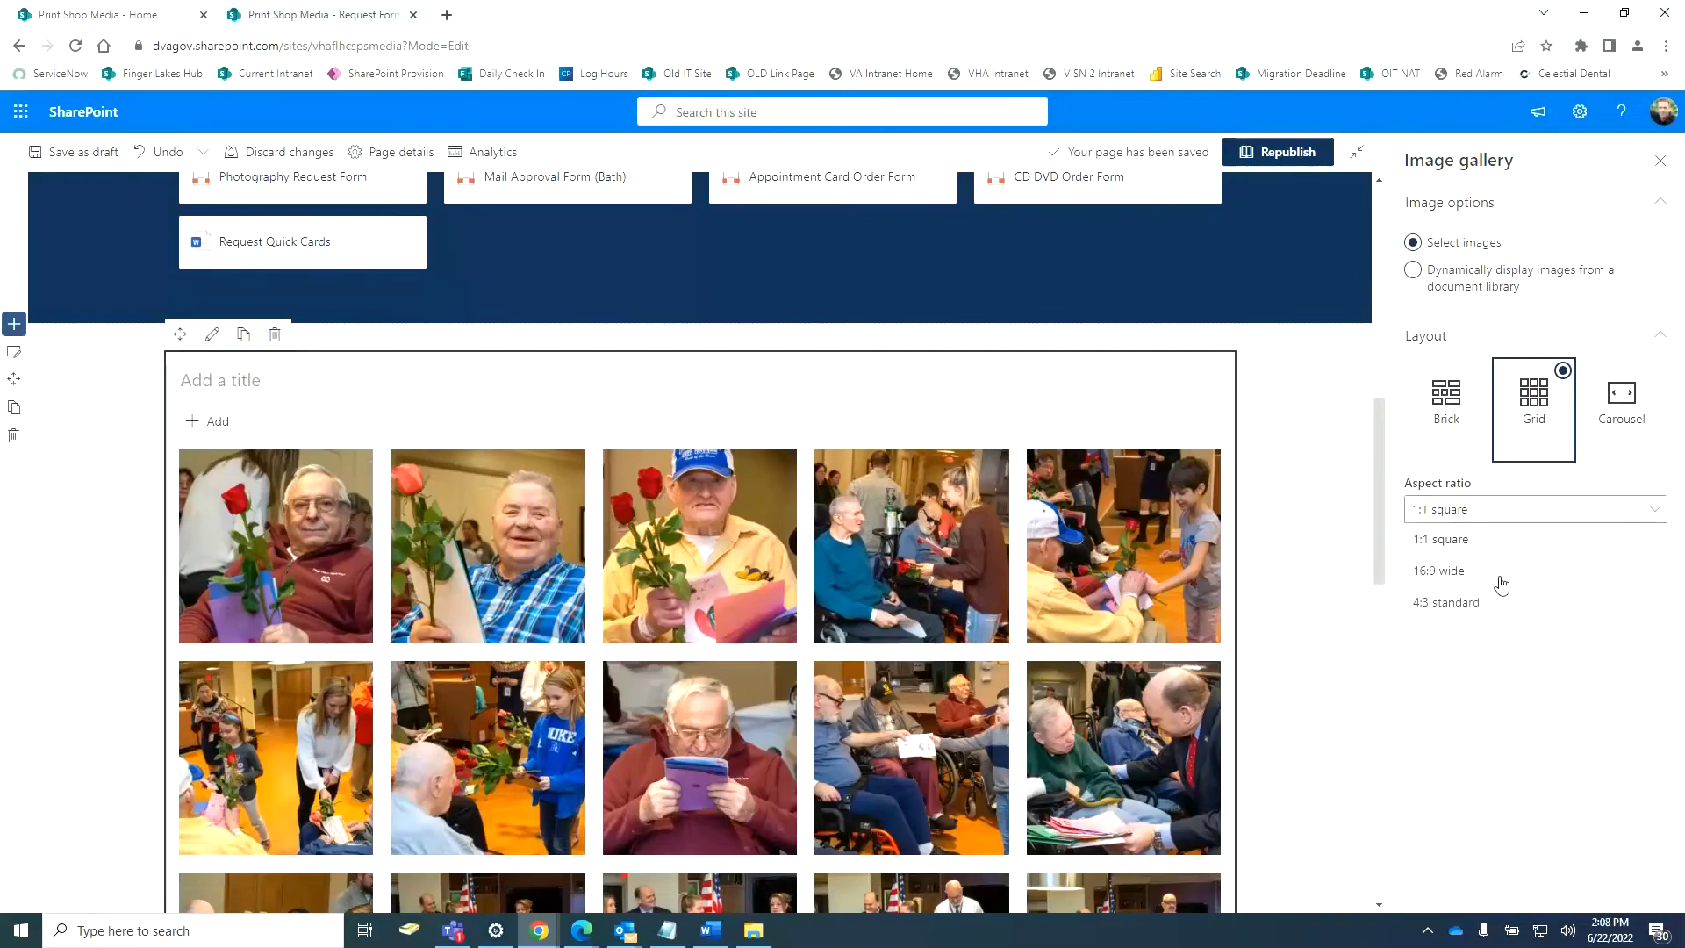
{"action": "left_click", "coordinate": [1439, 571]}
{"action": "left_click", "coordinate": [1504, 513]}
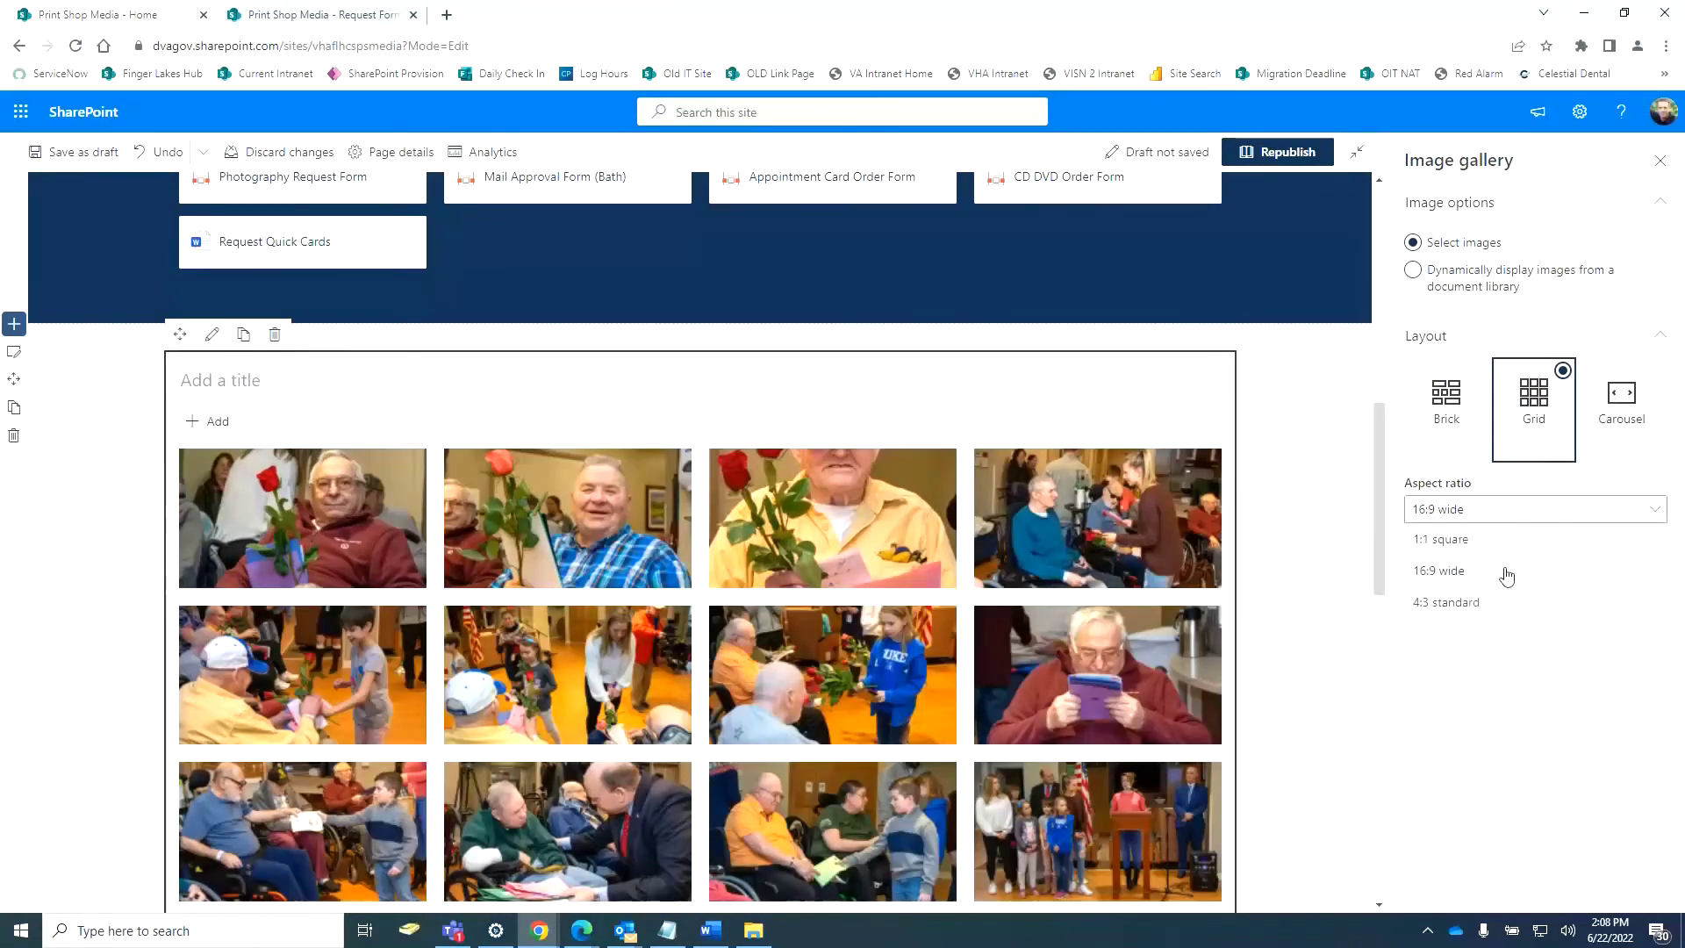
{"action": "left_click", "coordinate": [1491, 600]}
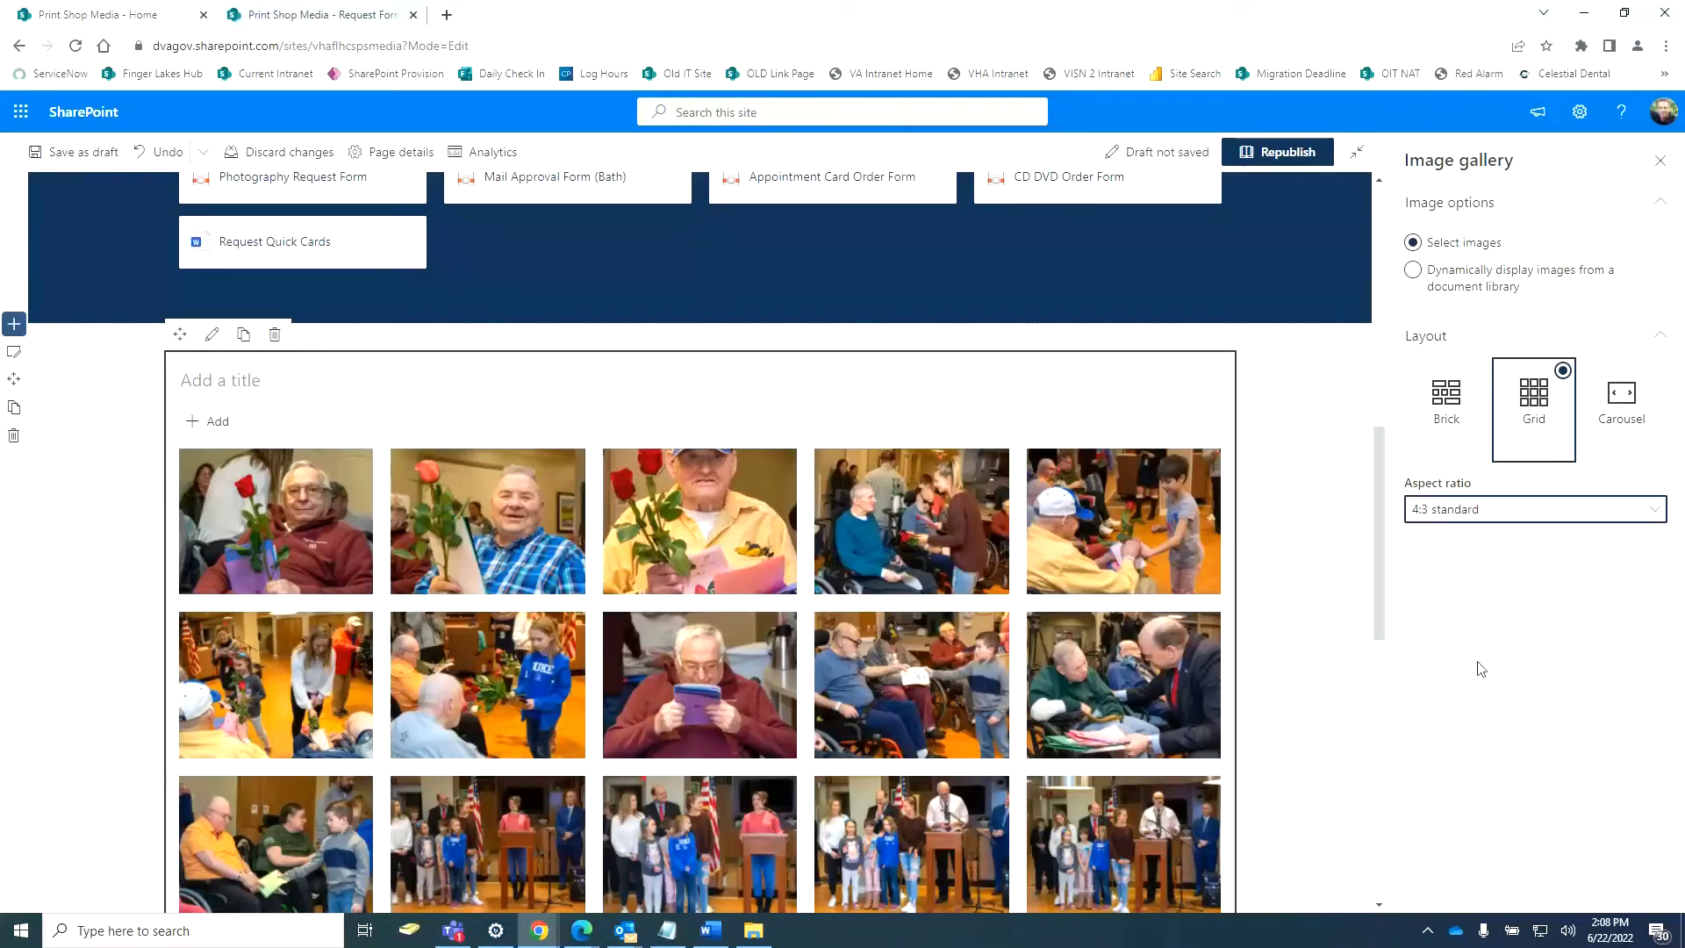
Switch the gallery to Carousel, page through two photos, and pull images dynamically from a library.
{"action": "scroll", "coordinate": [1209, 657], "scroll_direction": "down", "scroll_amount": 10}
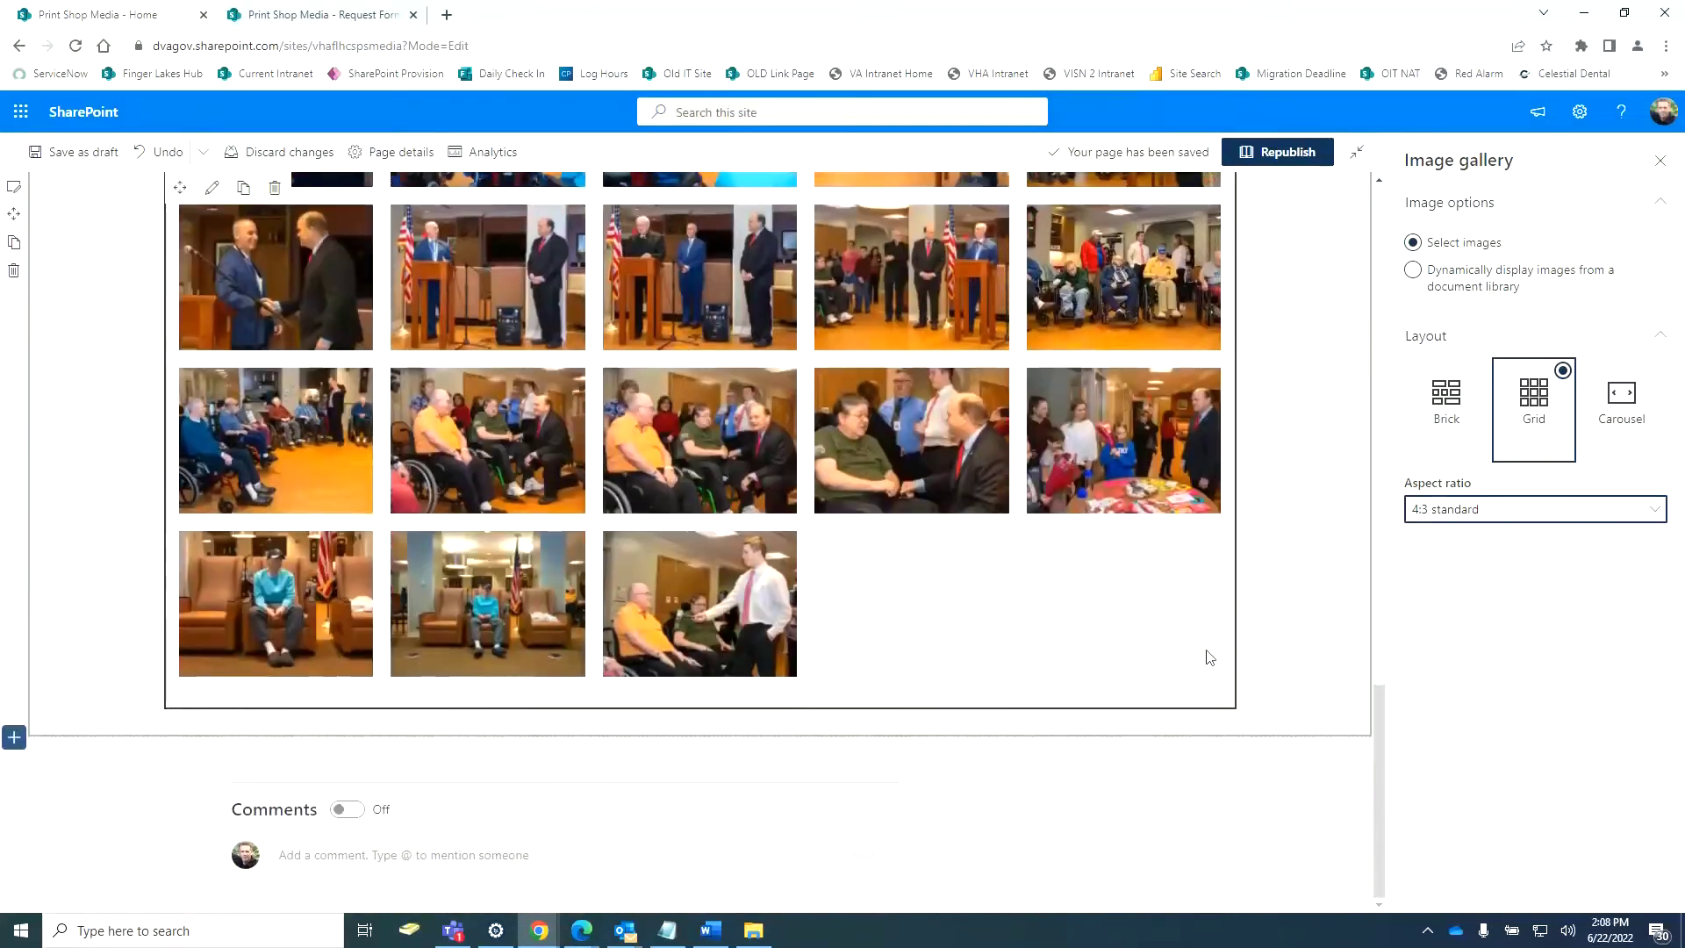
{"action": "scroll", "coordinate": [1273, 571], "scroll_direction": "up", "scroll_amount": 4}
{"action": "left_click", "coordinate": [1617, 392]}
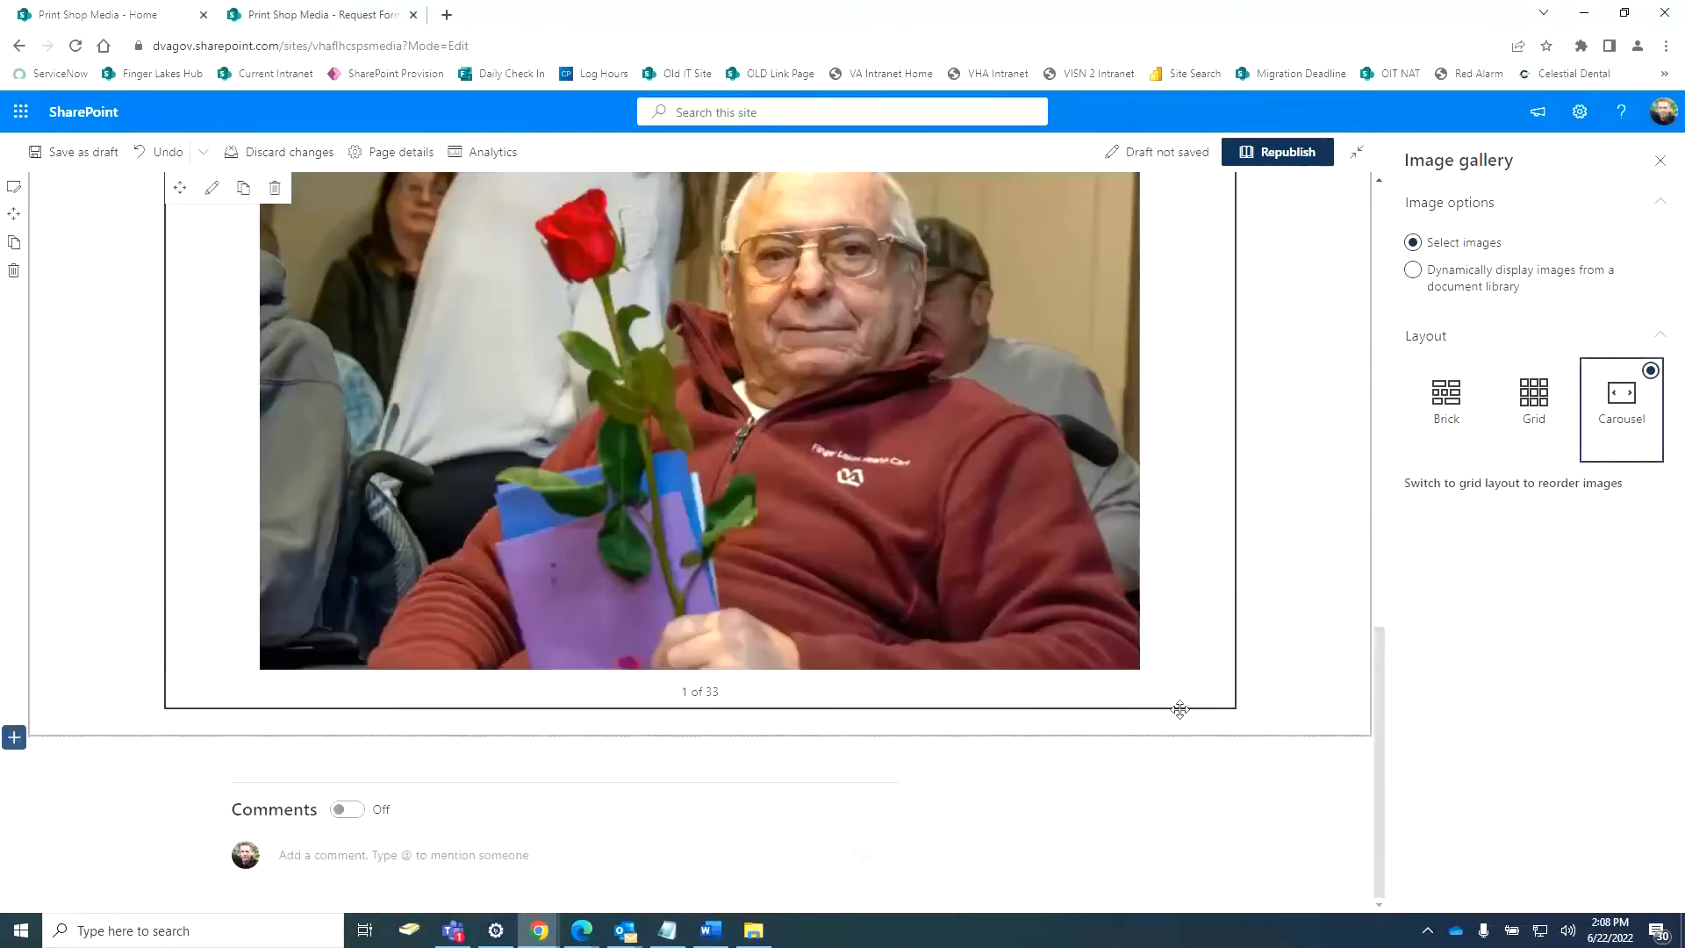
{"action": "scroll", "coordinate": [1172, 614], "scroll_direction": "up", "scroll_amount": 1}
{"action": "left_click", "coordinate": [1203, 552]}
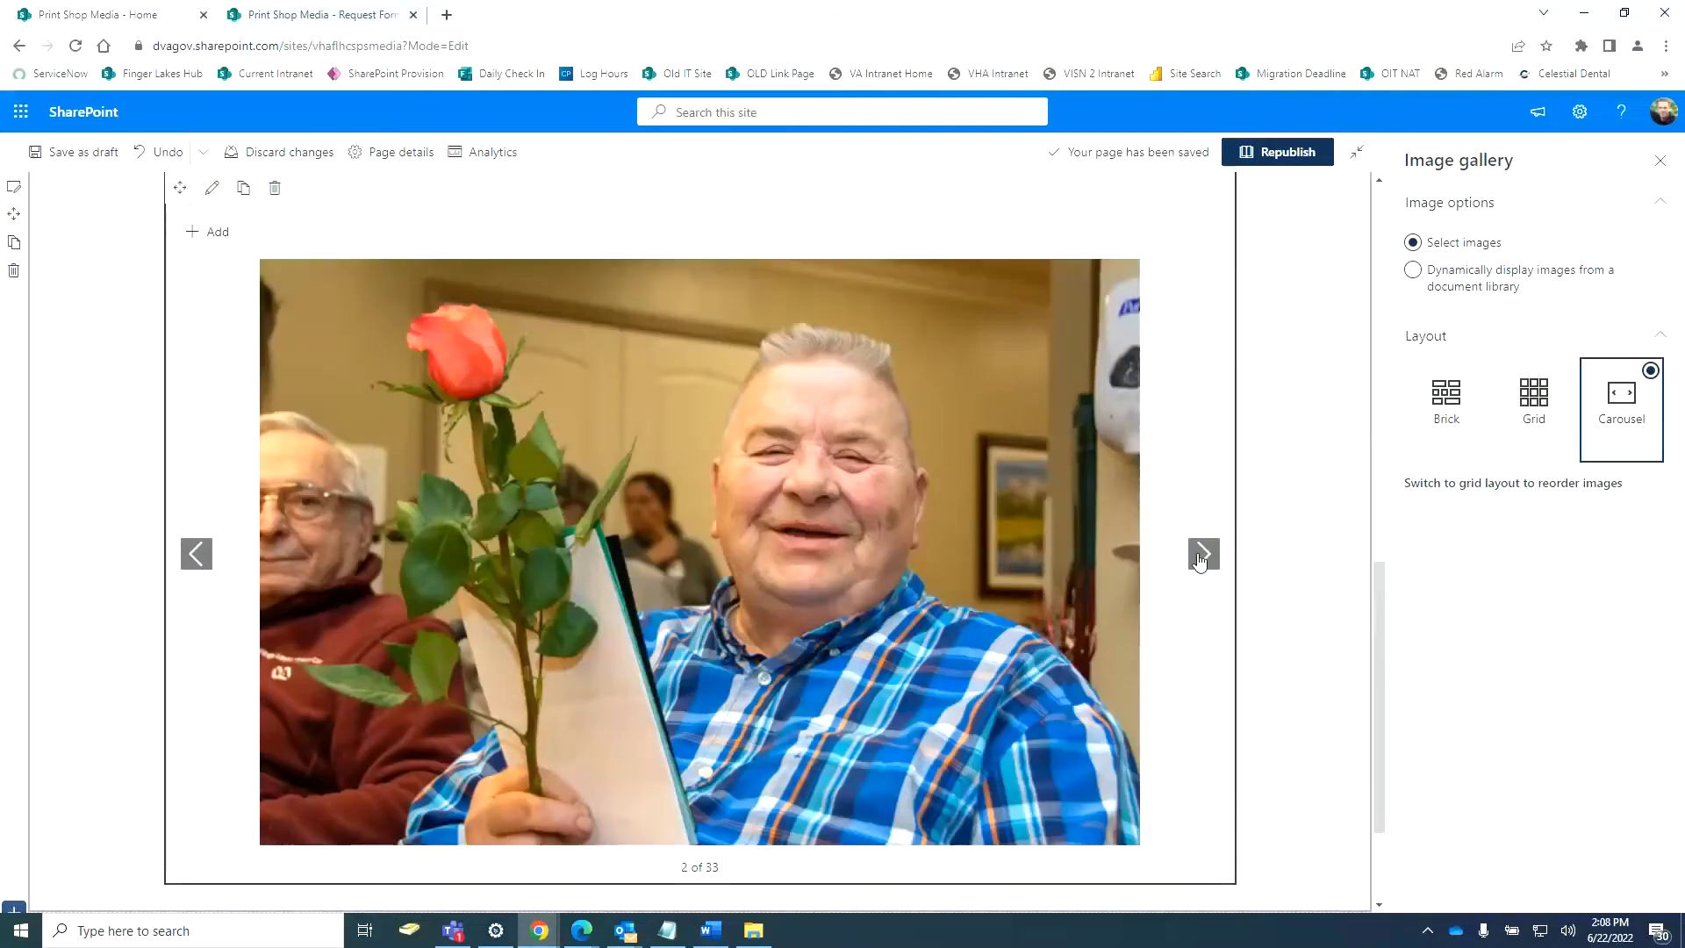
{"action": "left_click", "coordinate": [1203, 552]}
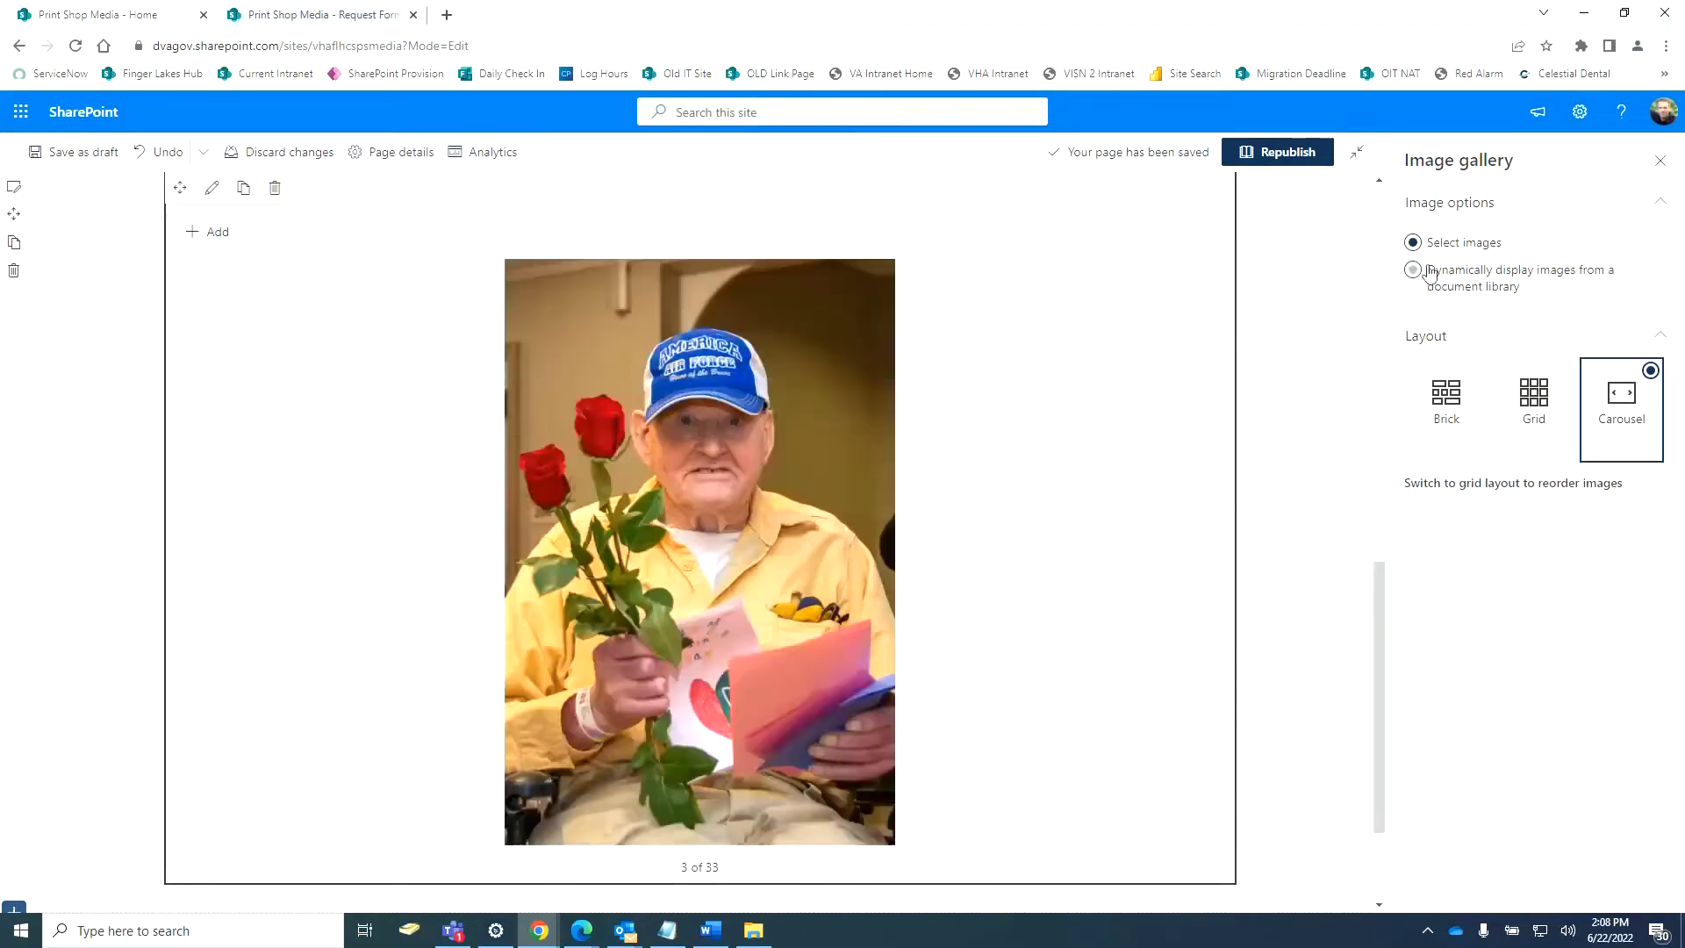
{"action": "left_click", "coordinate": [1413, 270]}
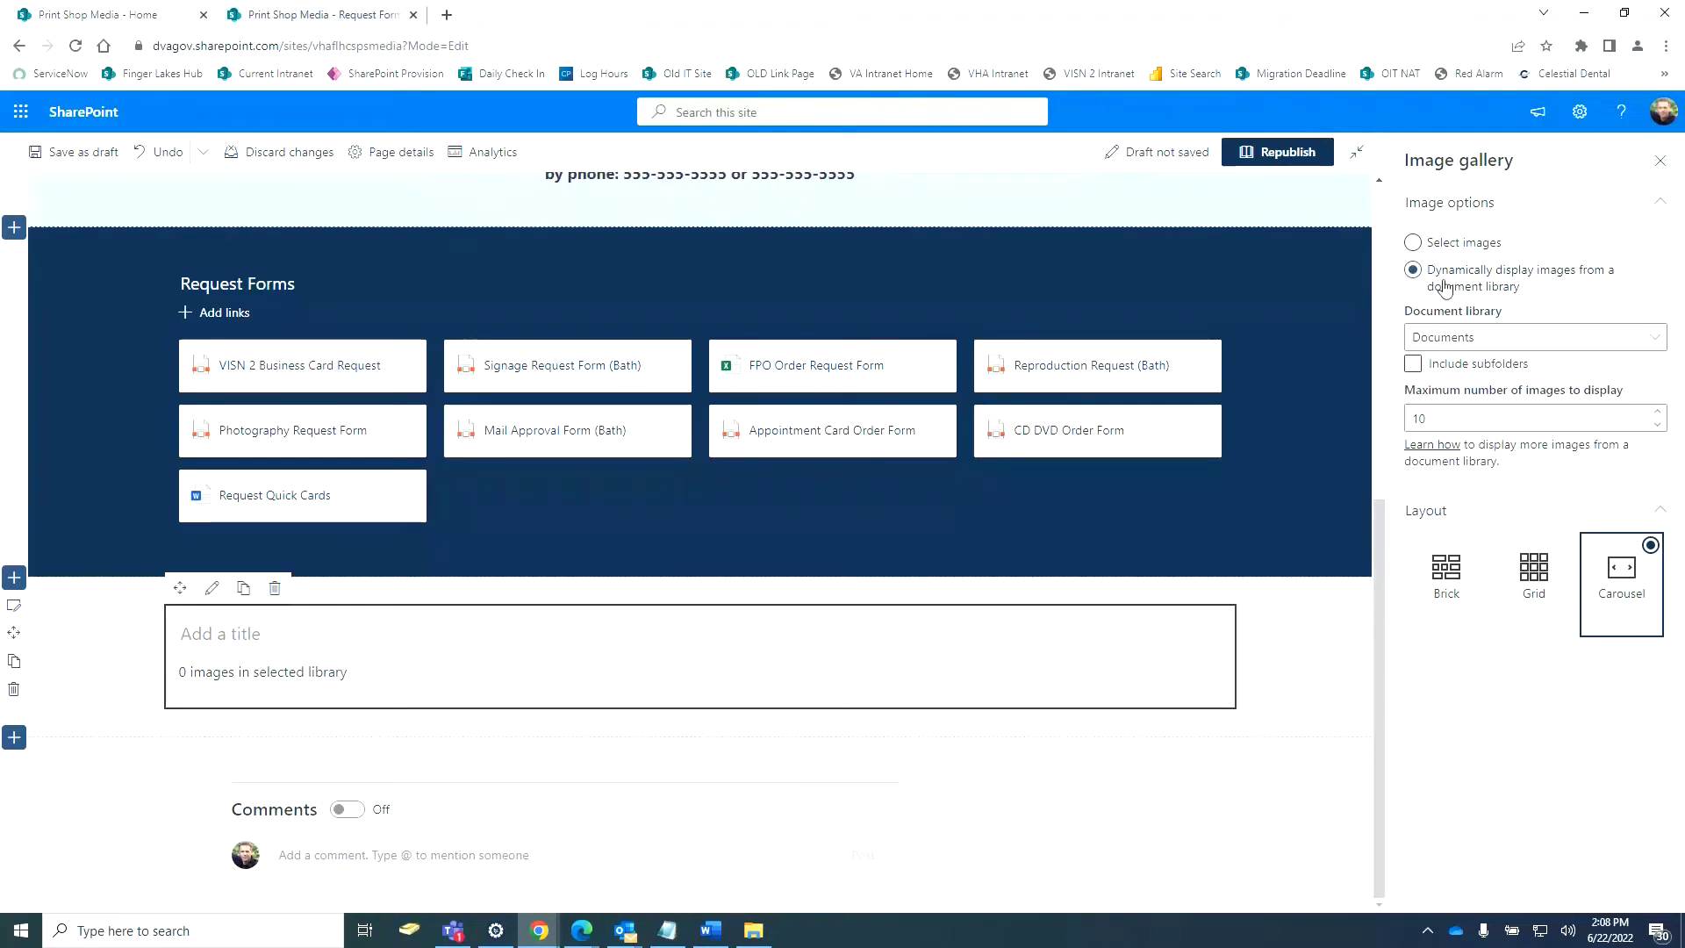
Show the gallery as a Grid drawing from Site Assets with subfolders included.
{"action": "left_click", "coordinate": [1545, 579]}
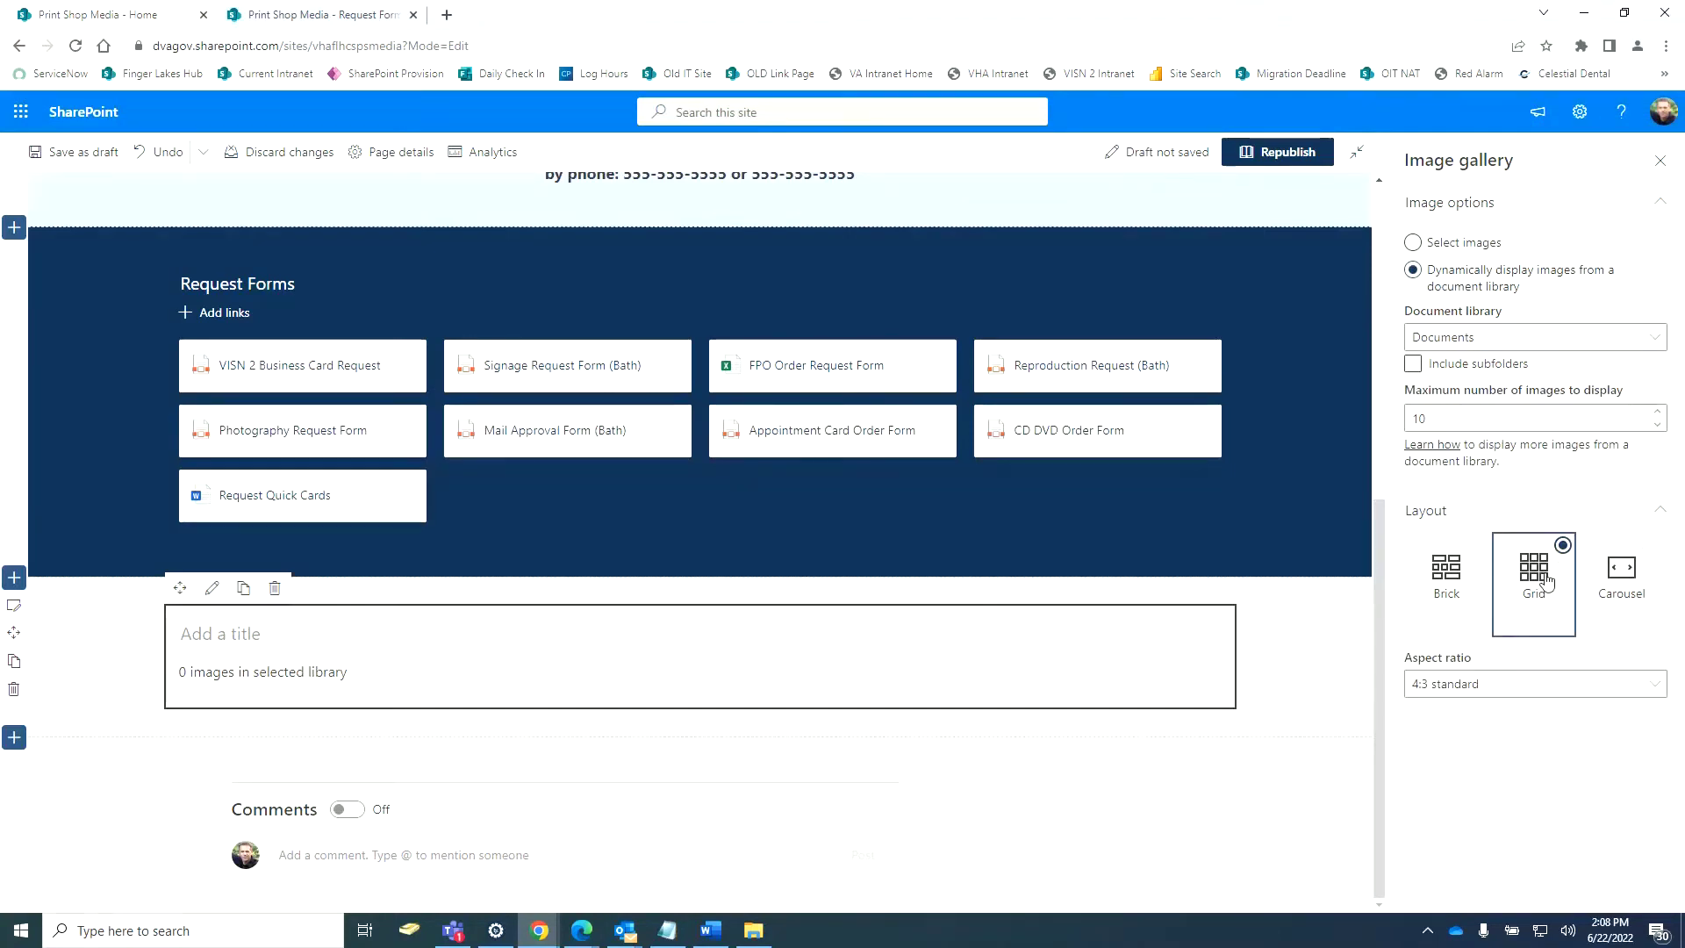
{"action": "left_click", "coordinate": [1471, 571]}
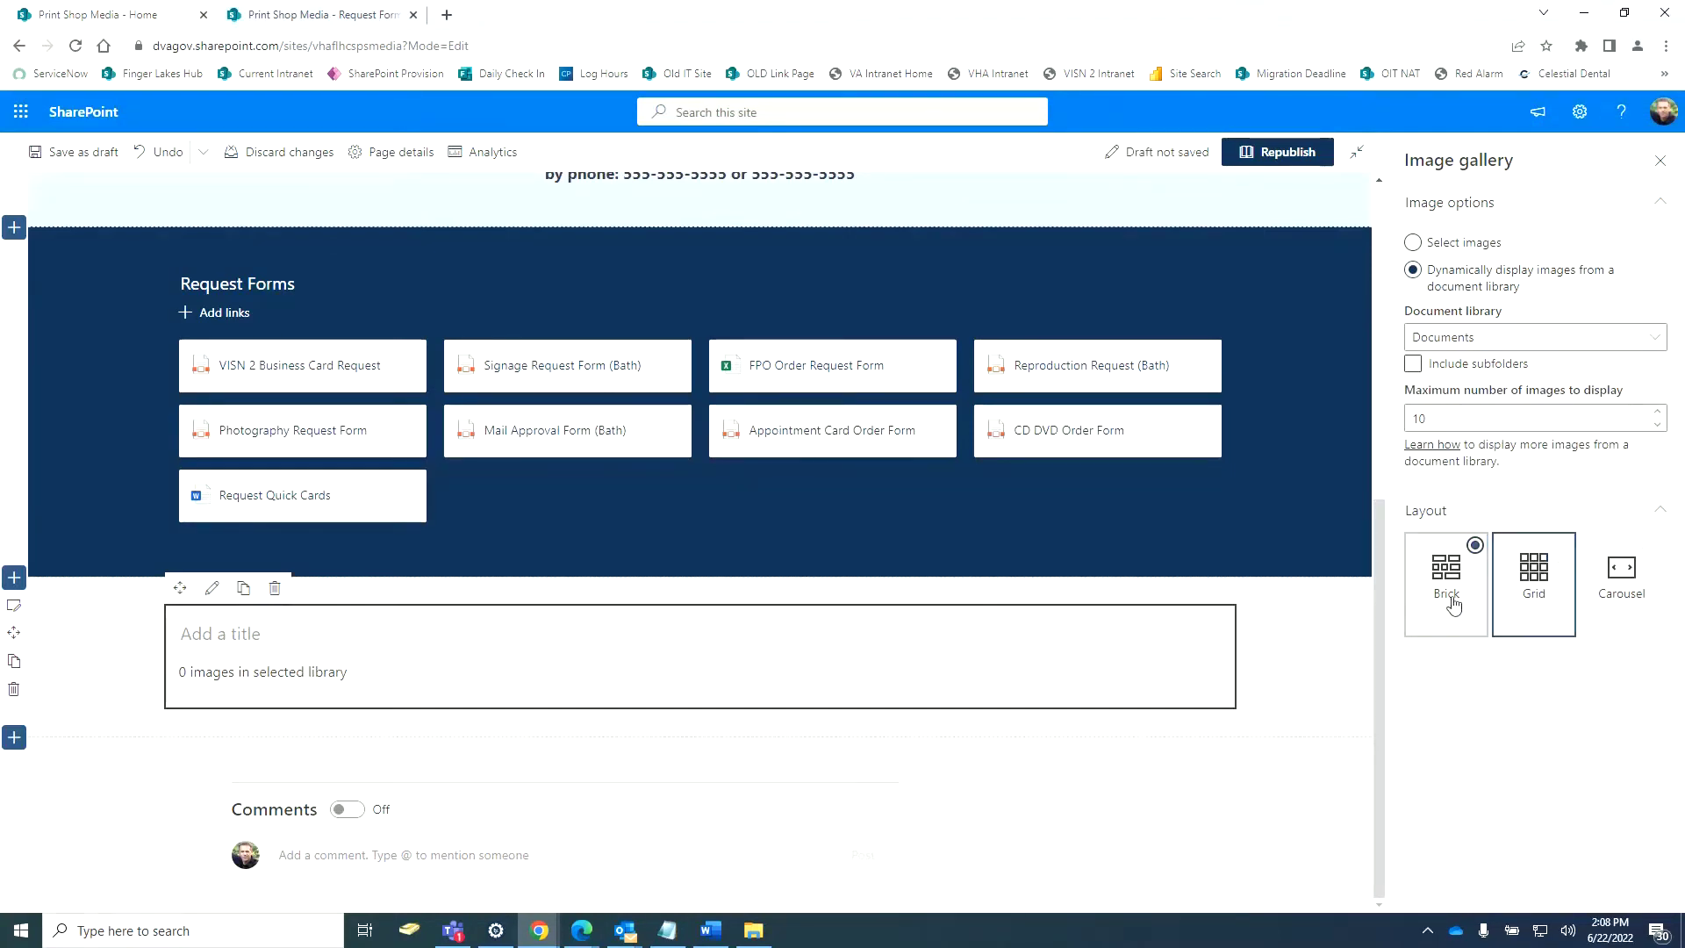
{"action": "left_click", "coordinate": [1529, 595]}
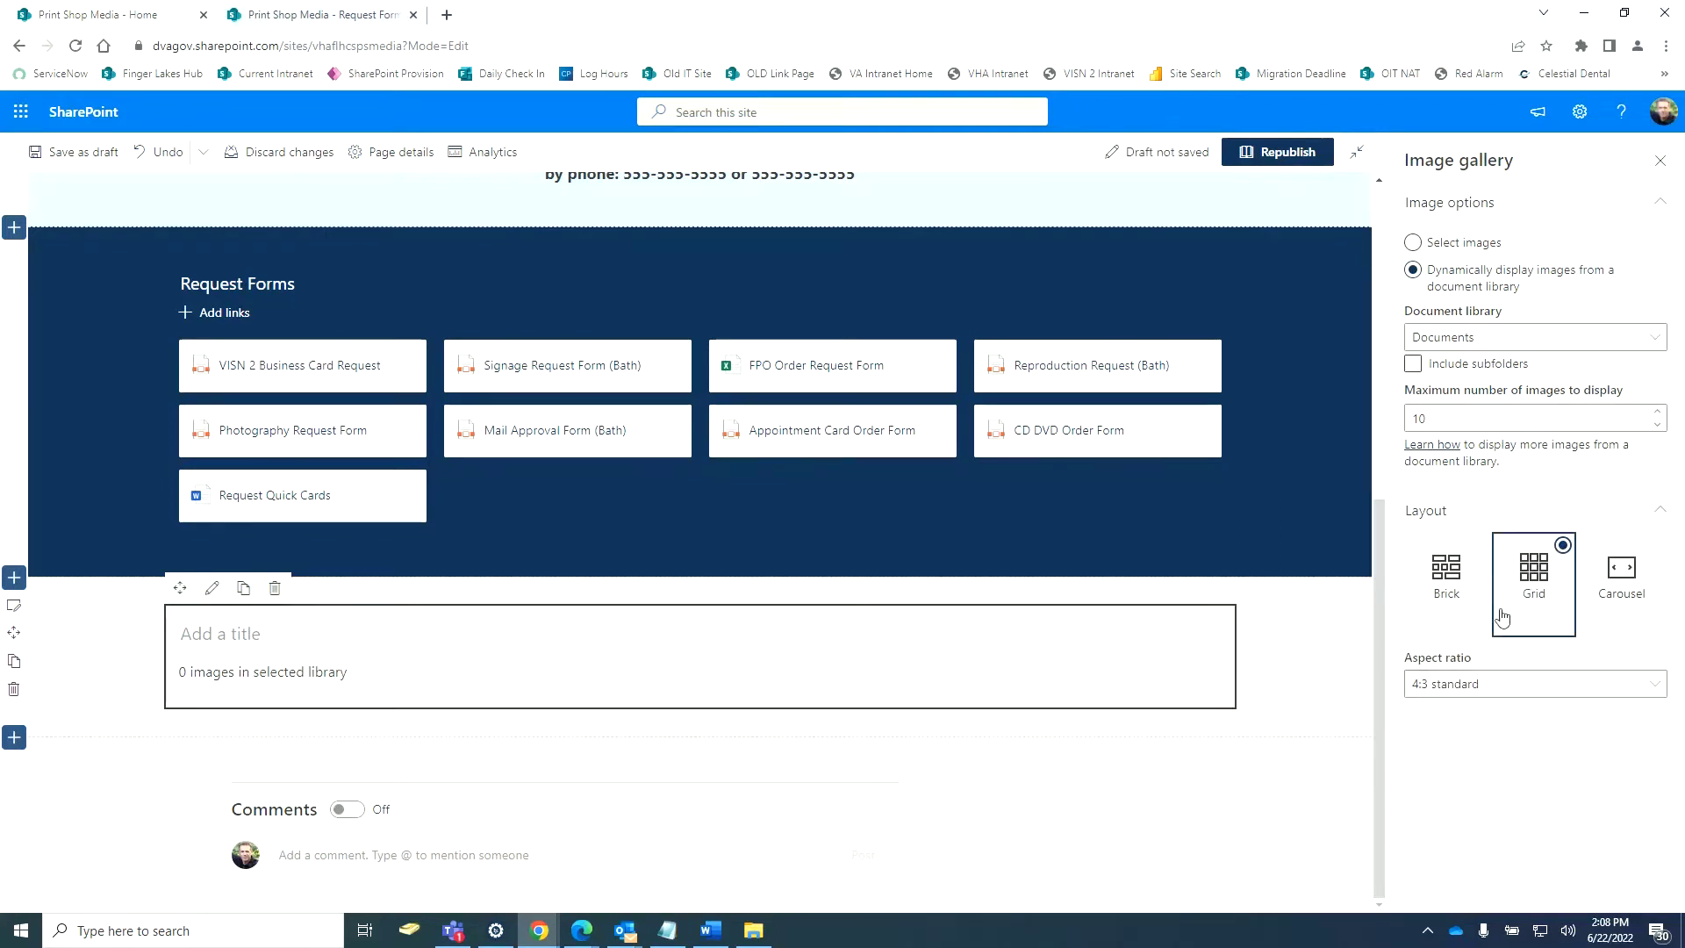
{"action": "left_click", "coordinate": [1432, 348]}
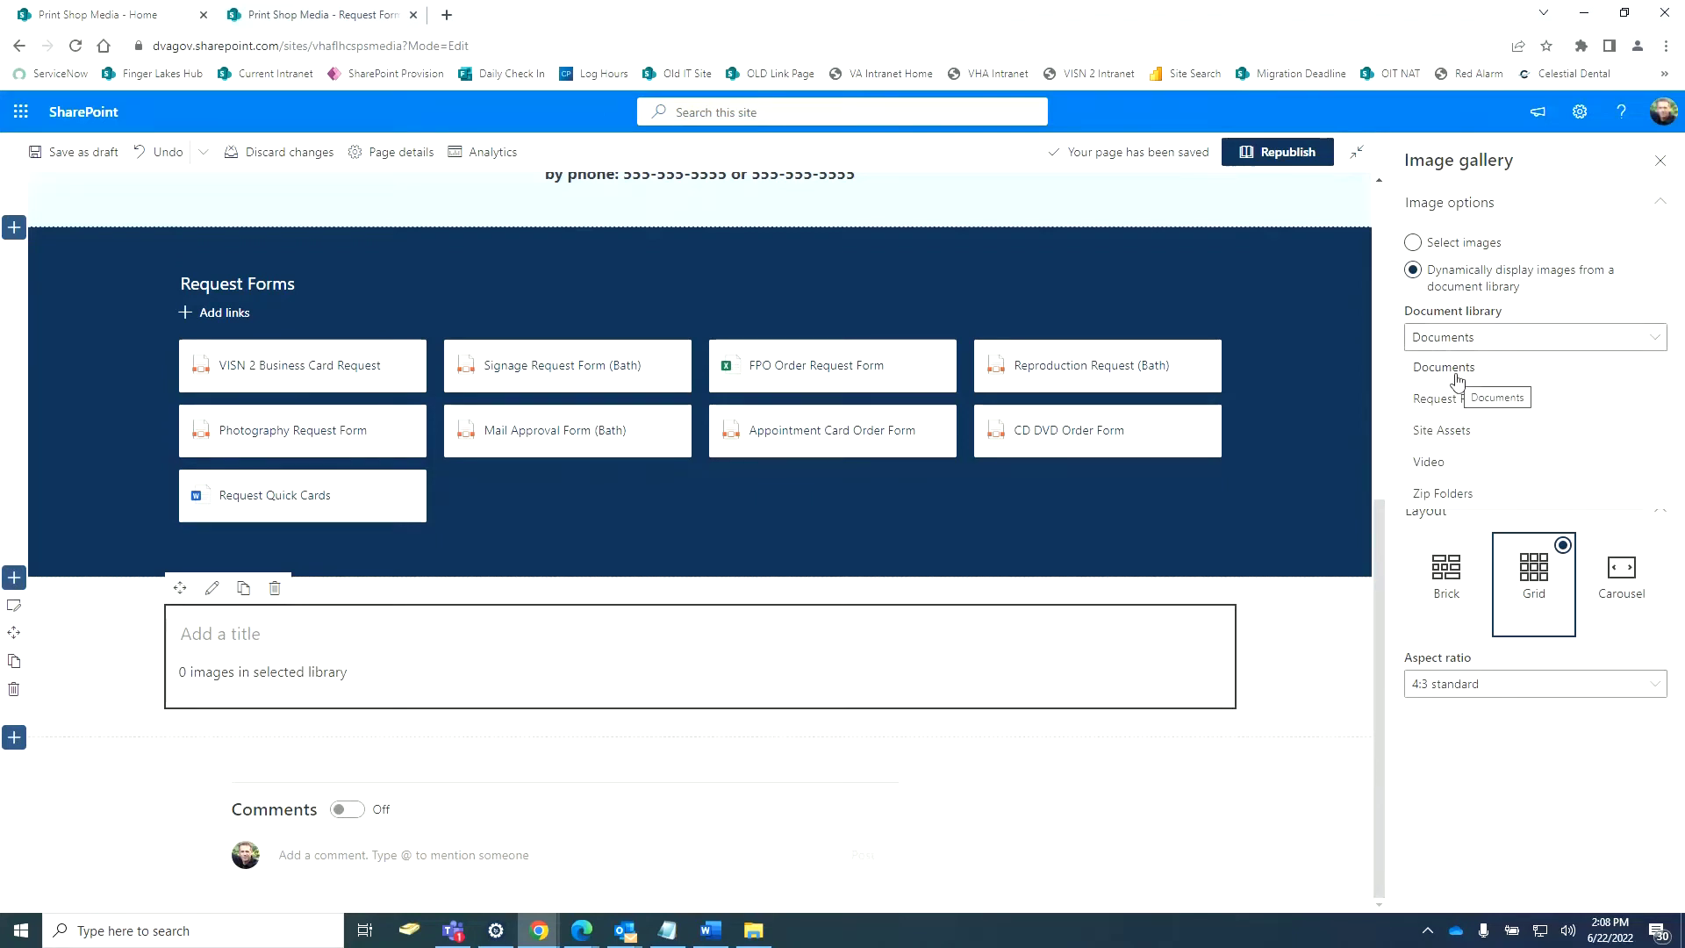
{"action": "left_click", "coordinate": [1454, 433]}
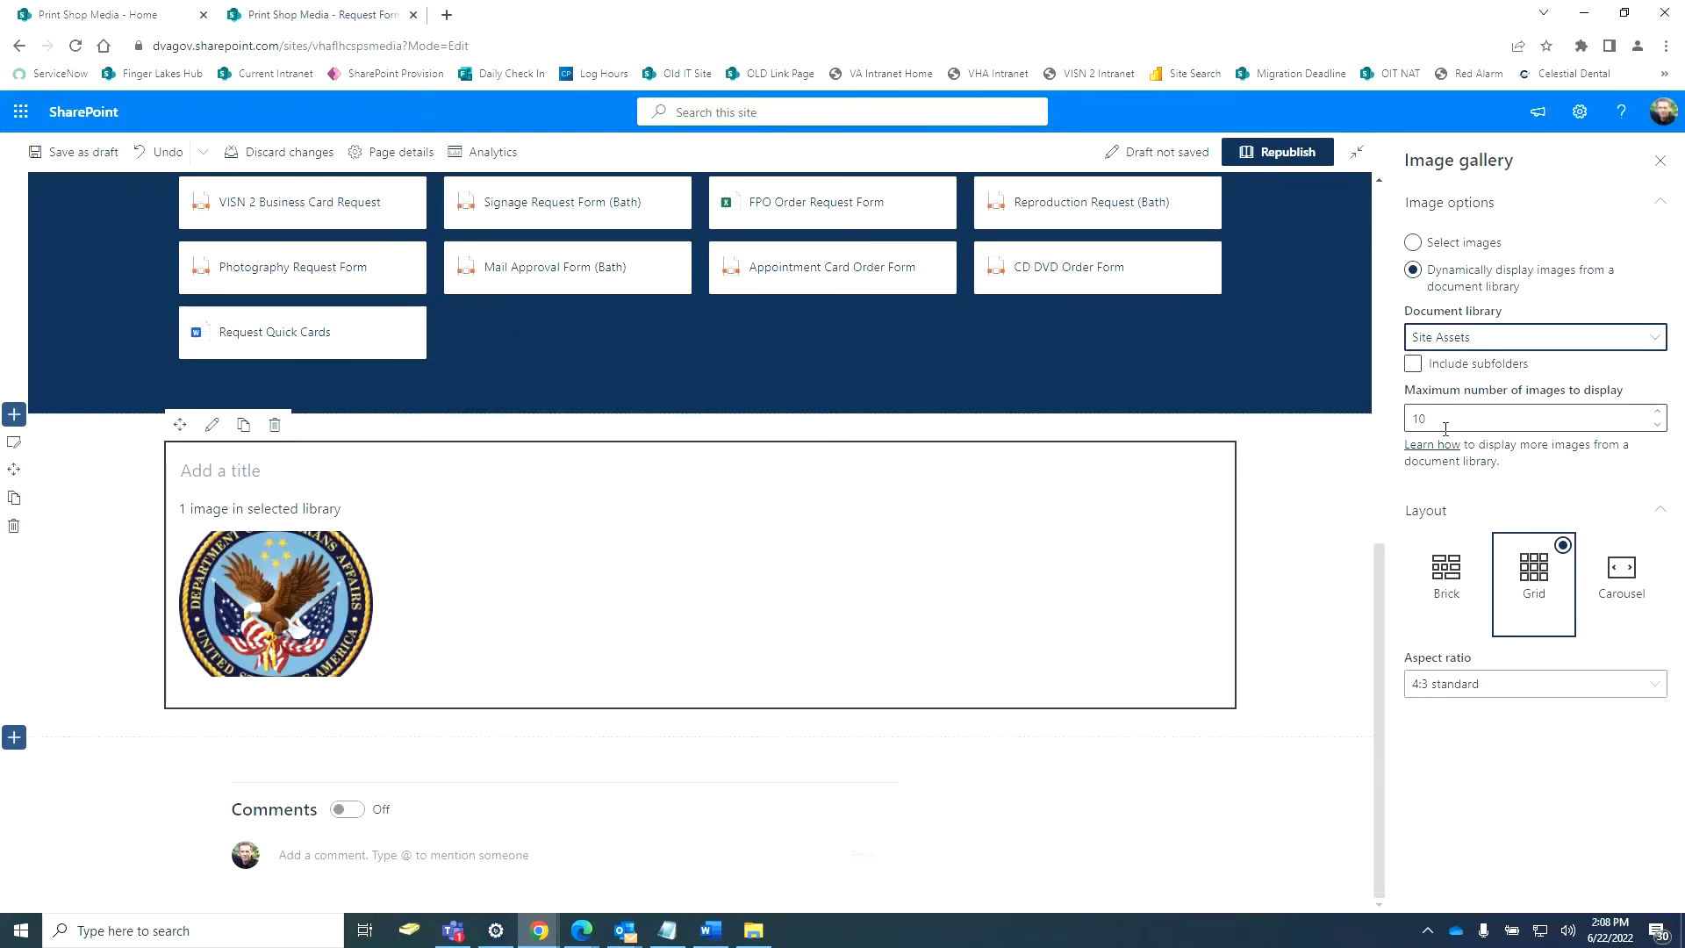
{"action": "left_click", "coordinate": [1413, 366]}
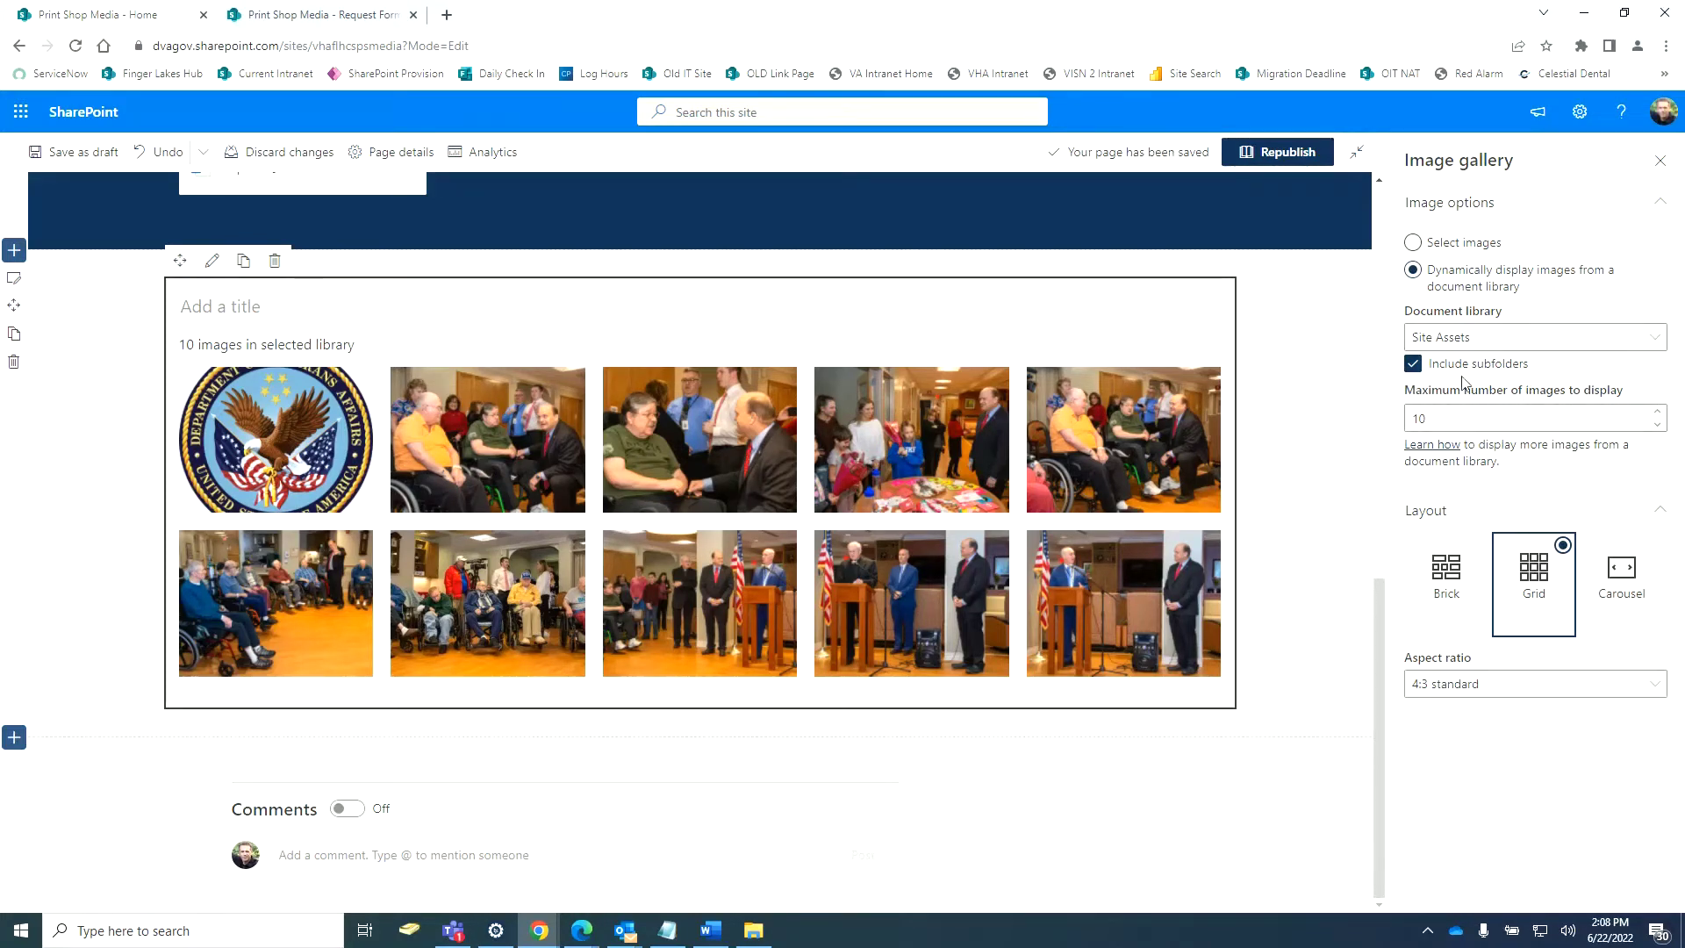
Limit the gallery to a maximum of 20 images.
{"action": "left_click", "coordinate": [1456, 422]}
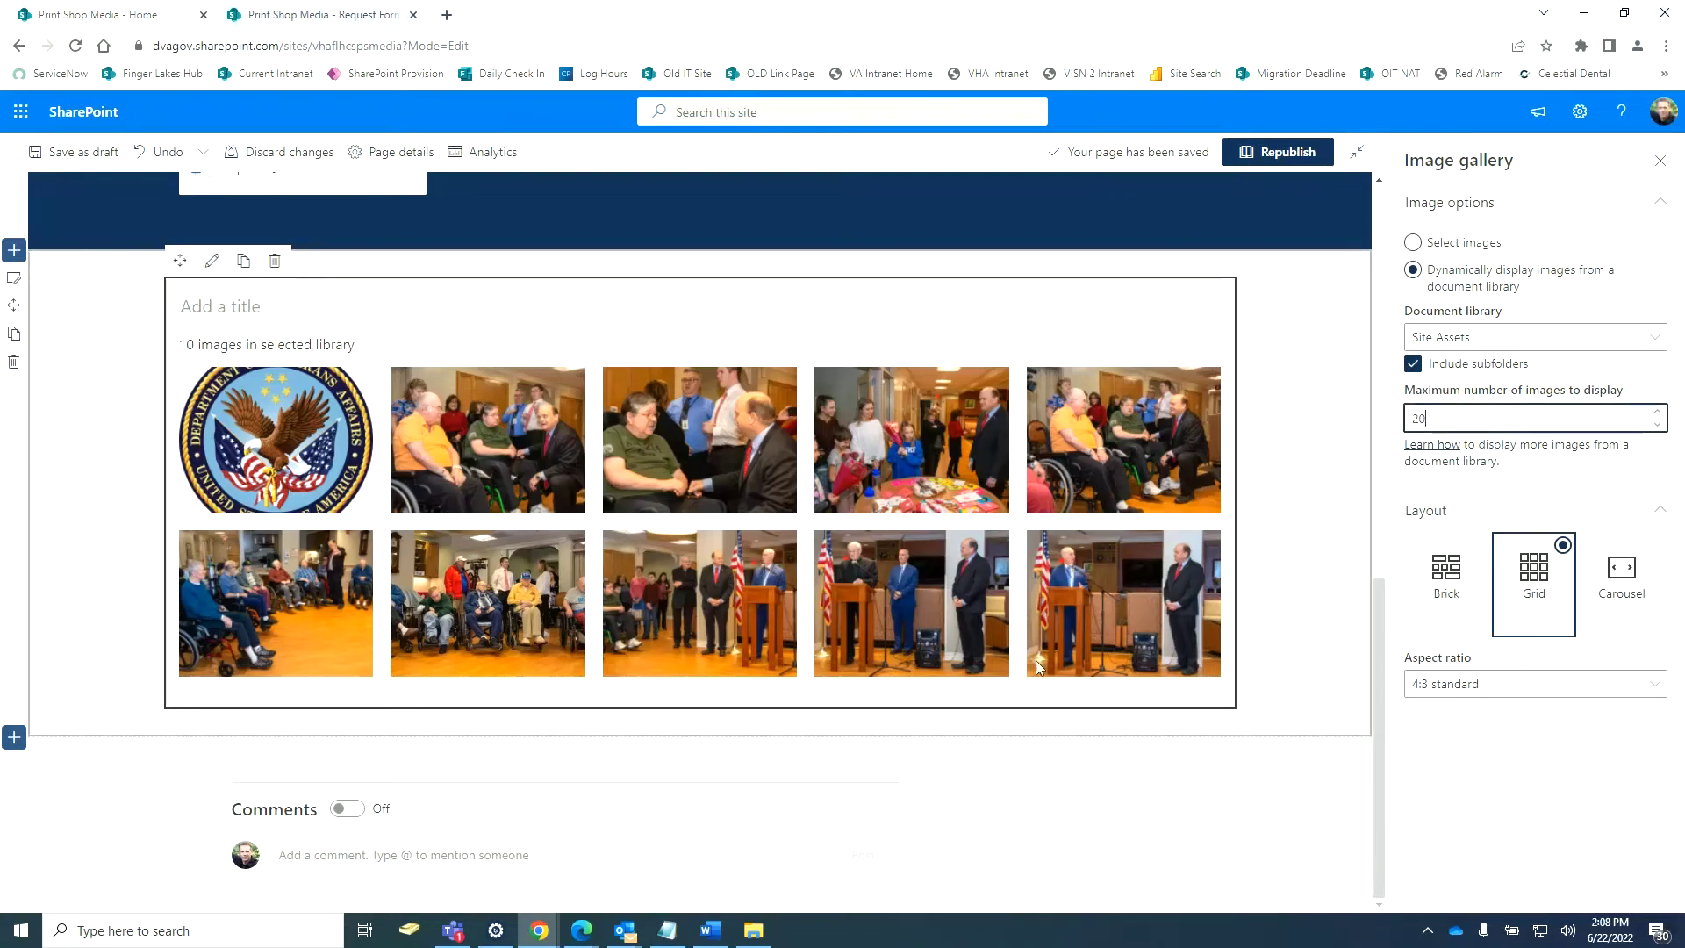
{"action": "left_click", "coordinate": [1542, 850]}
{"action": "scroll", "coordinate": [1256, 637], "scroll_direction": "down", "scroll_amount": 1}
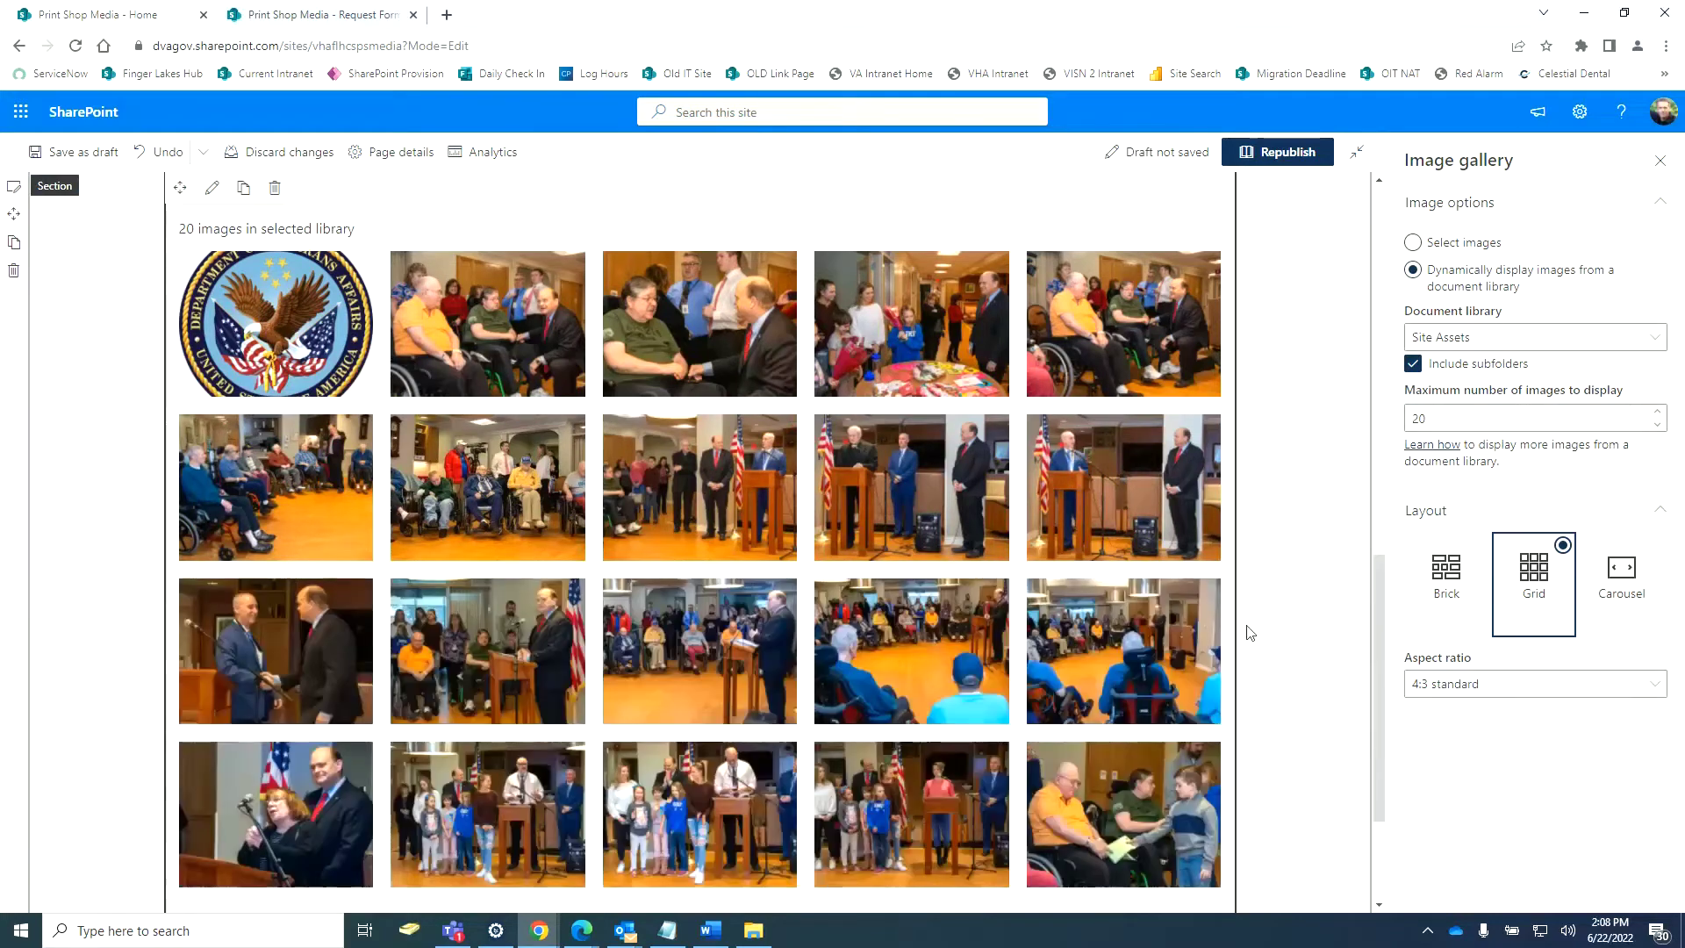
{"action": "scroll", "coordinate": [1247, 634], "scroll_direction": "down", "scroll_amount": 3}
{"action": "scroll", "coordinate": [1244, 636], "scroll_direction": "up", "scroll_amount": 9}
{"action": "scroll", "coordinate": [1272, 667], "scroll_direction": "down", "scroll_amount": 4}
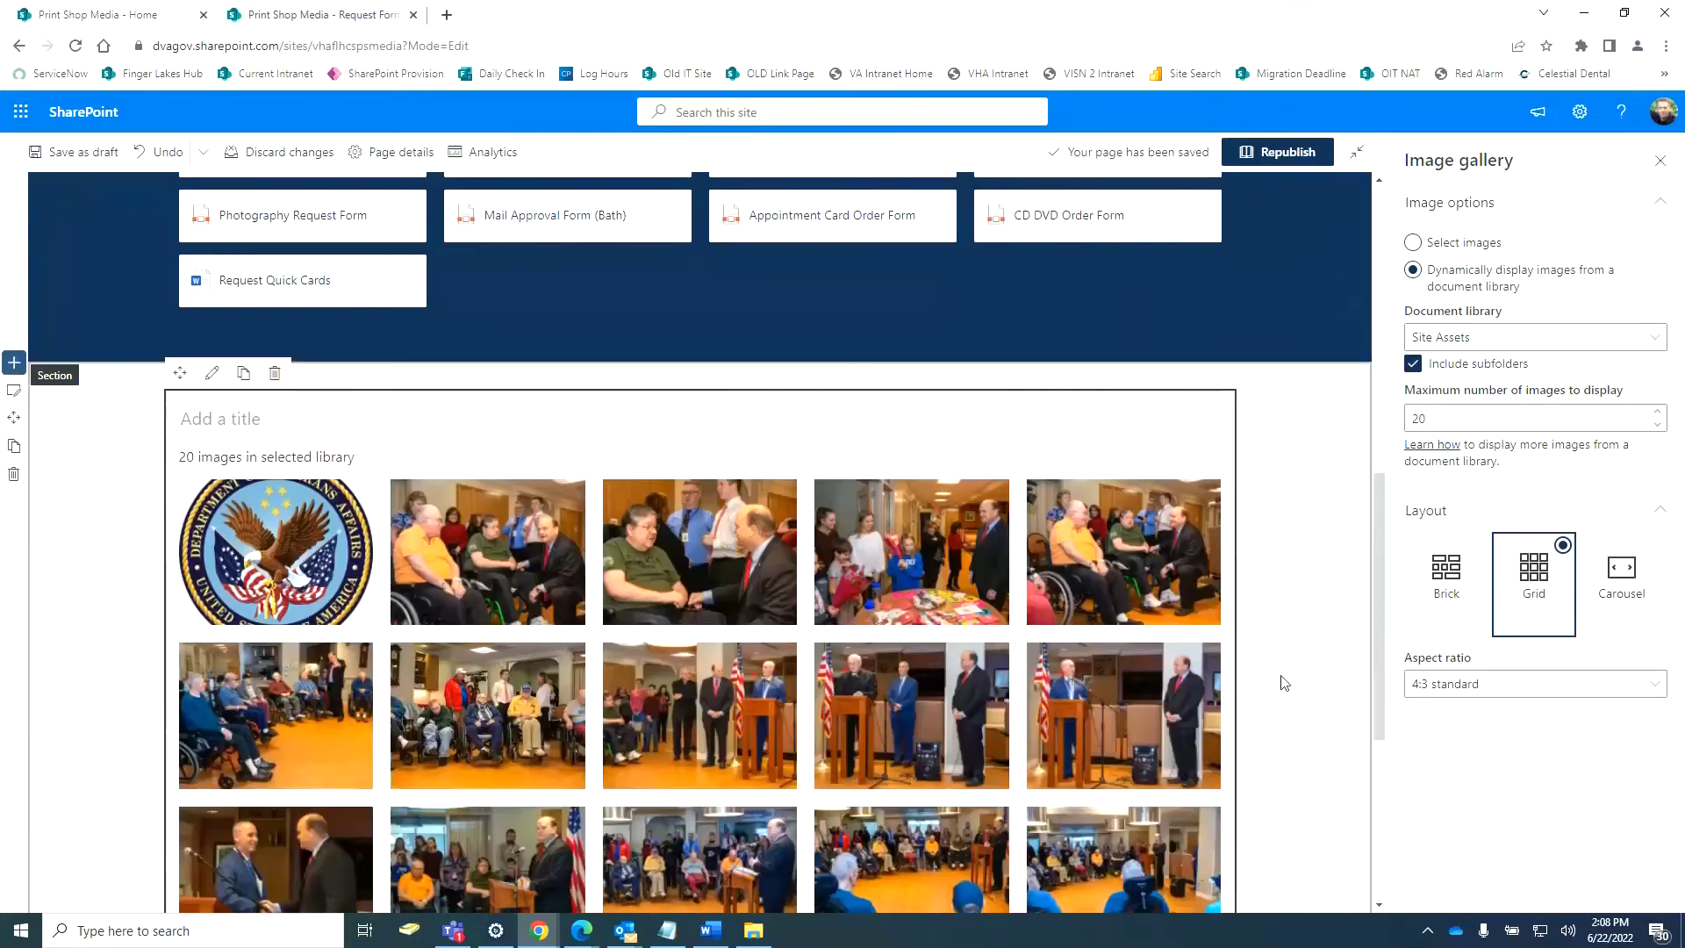
{"action": "scroll", "coordinate": [1284, 683], "scroll_direction": "down", "scroll_amount": 1}
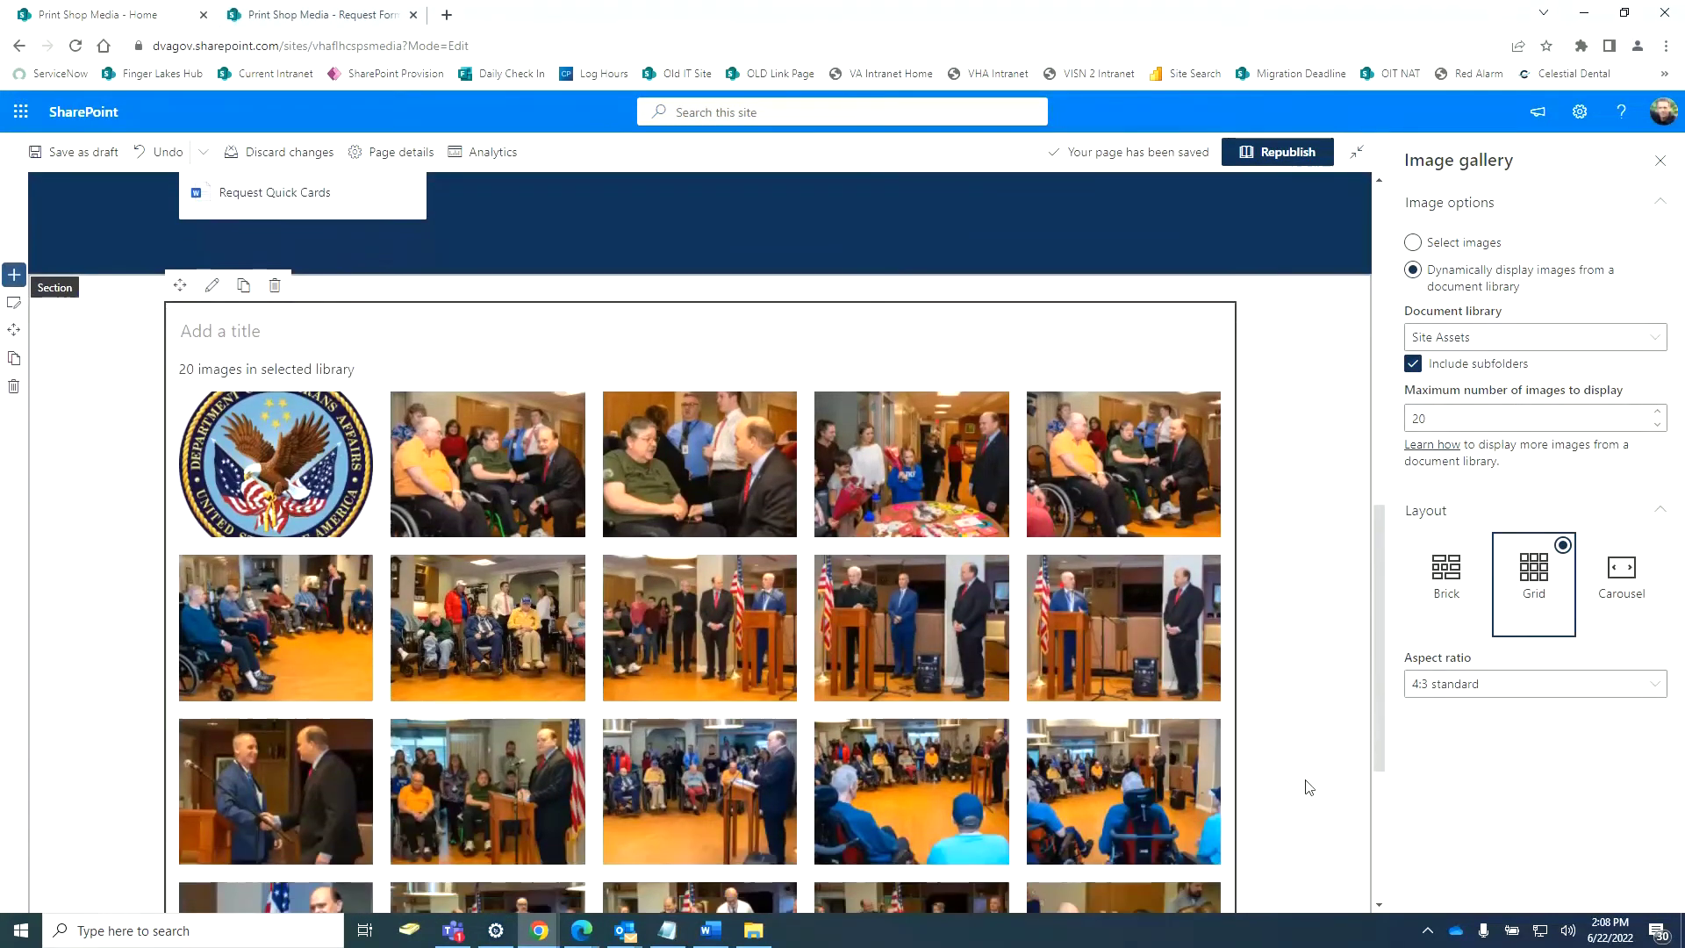
Switch back to selected images and lay them out as a 16:9 wide grid.
{"action": "left_click", "coordinate": [1413, 244]}
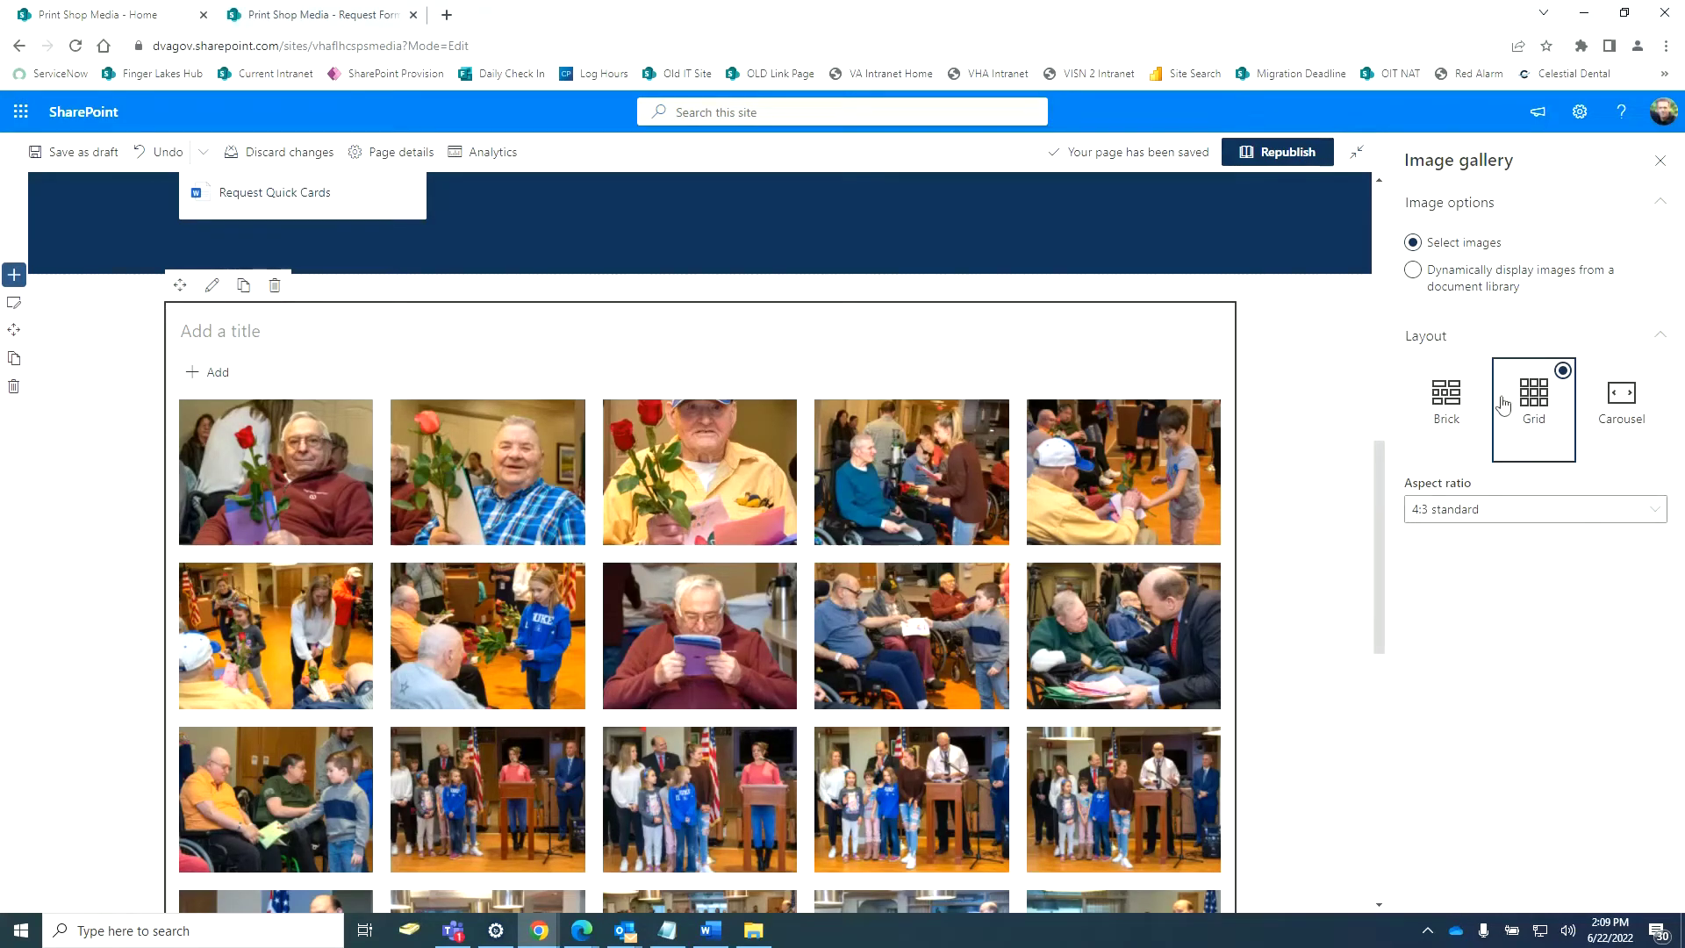
{"action": "scroll", "coordinate": [937, 748], "scroll_direction": "down", "scroll_amount": 8}
{"action": "scroll", "coordinate": [941, 748], "scroll_direction": "up", "scroll_amount": 6}
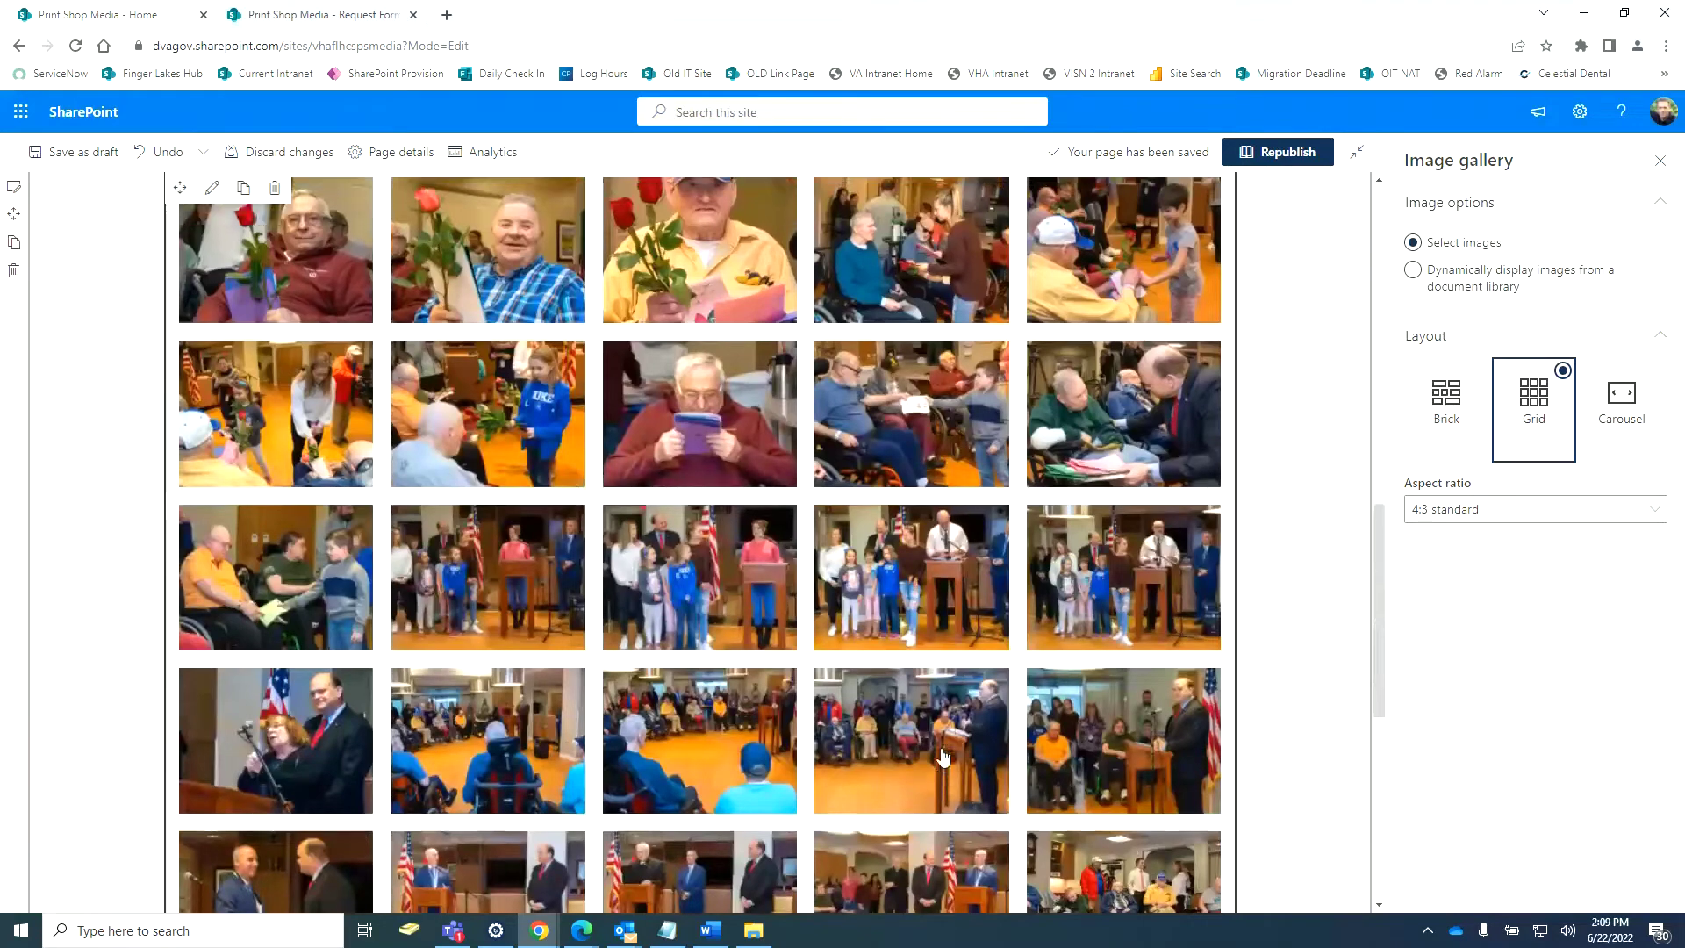
{"action": "scroll", "coordinate": [940, 748], "scroll_direction": "up", "scroll_amount": 5}
{"action": "left_click", "coordinate": [1436, 421]}
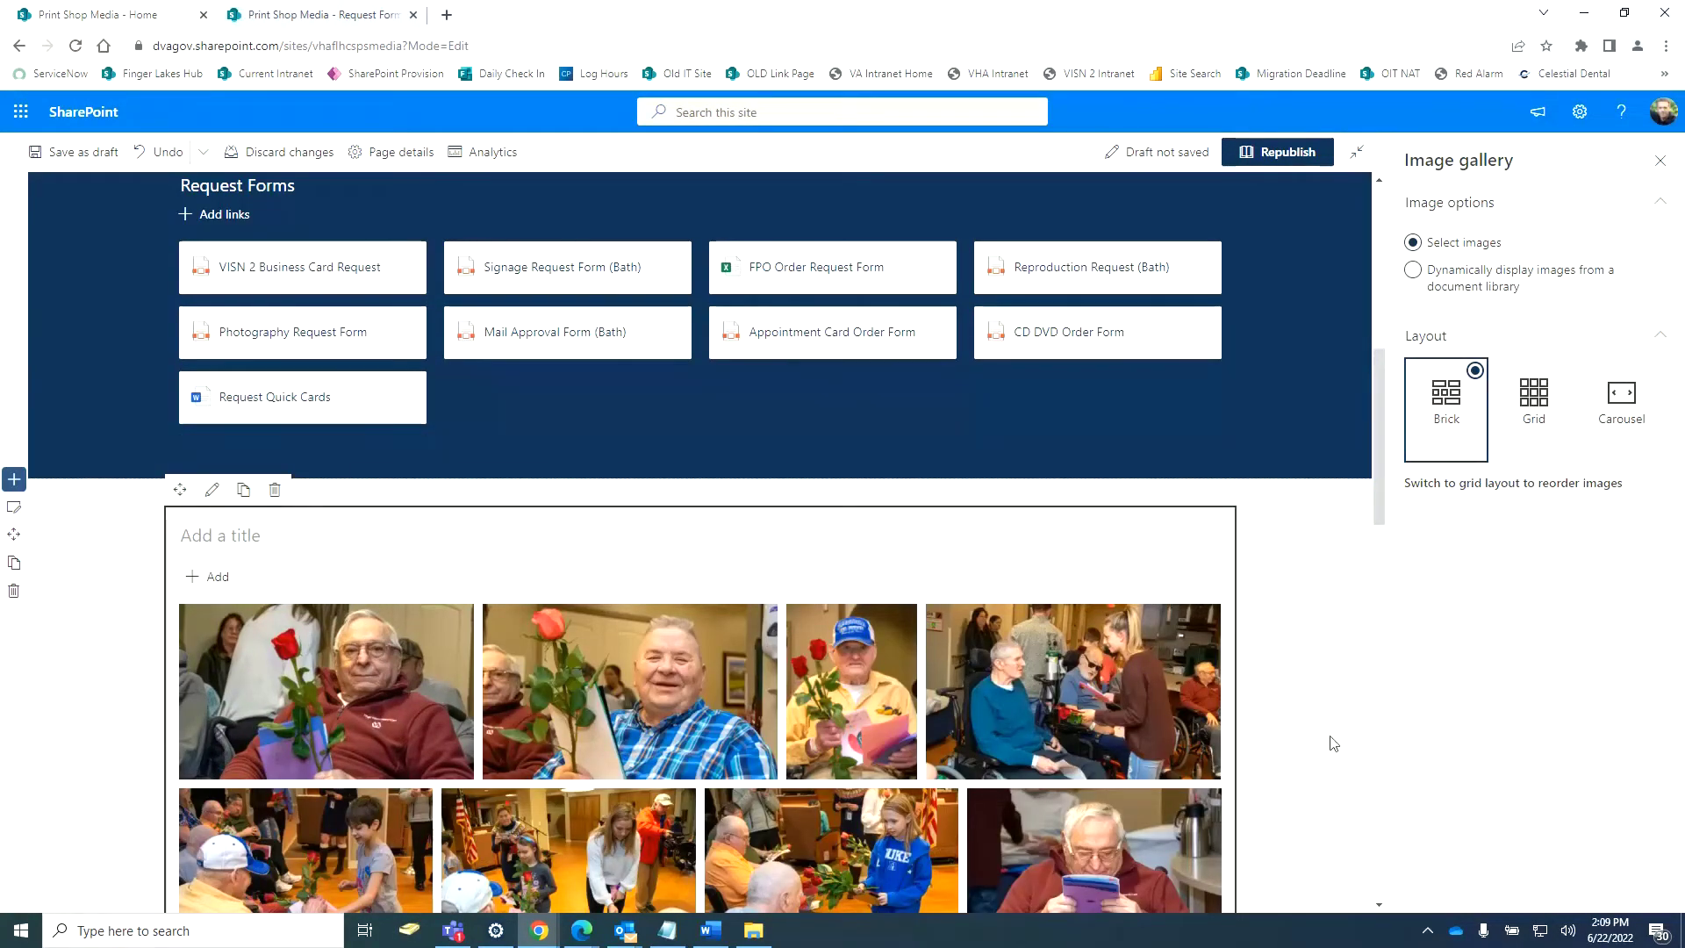
{"action": "scroll", "coordinate": [1245, 639], "scroll_direction": "down", "scroll_amount": 15}
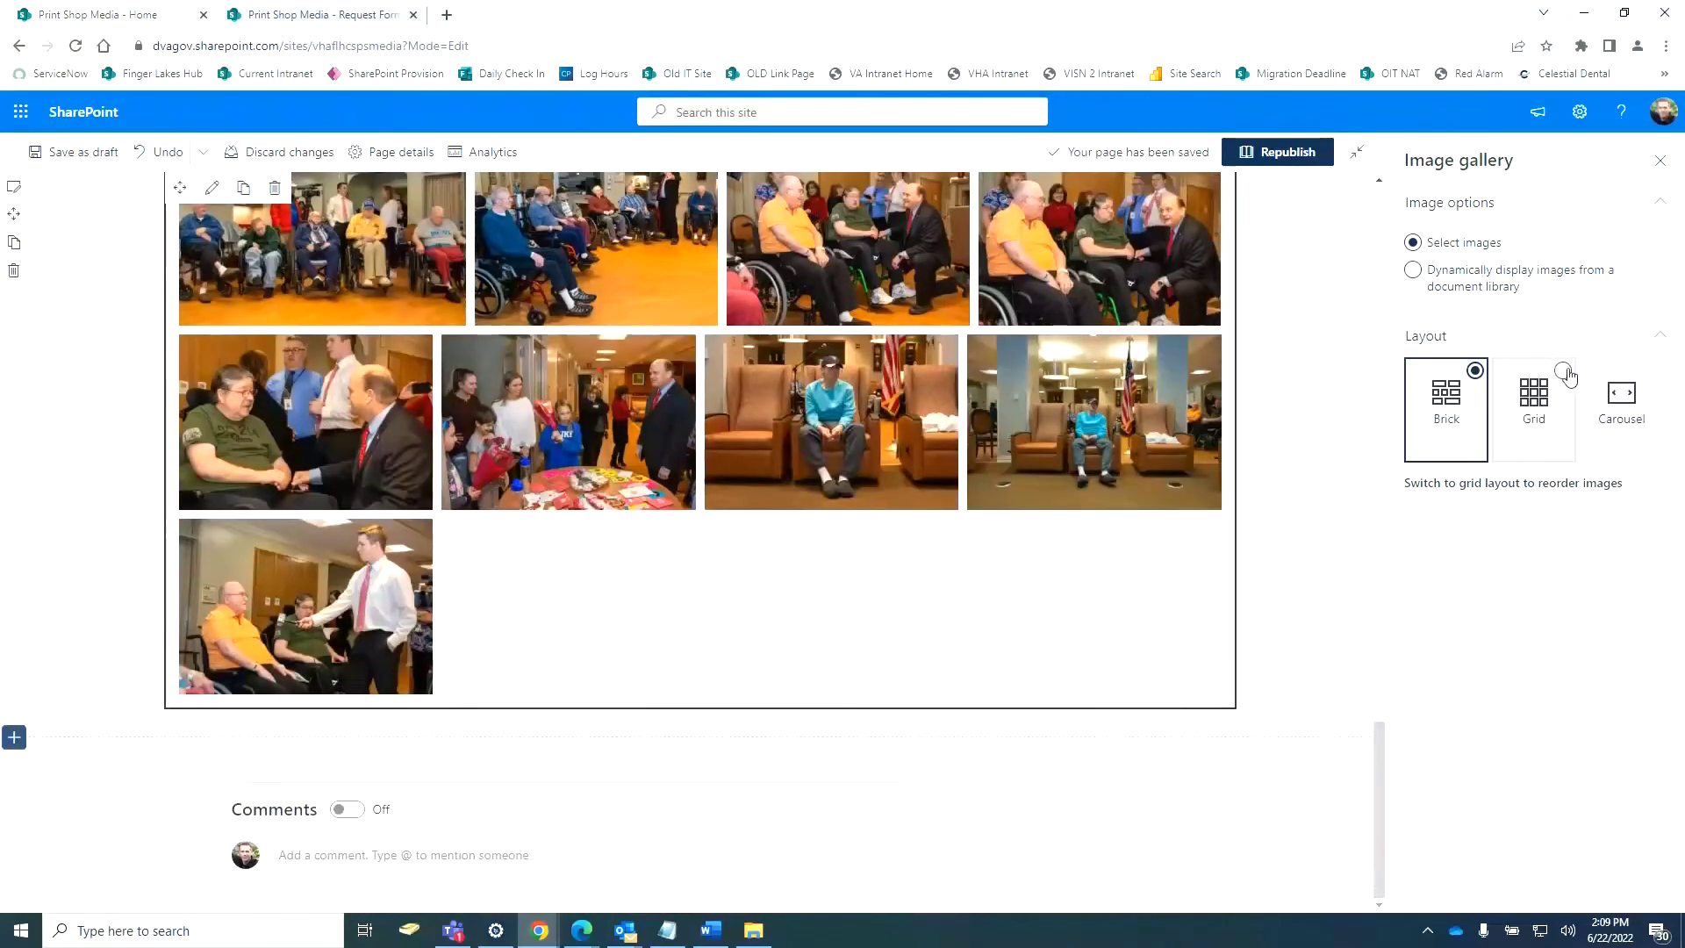
{"action": "left_click", "coordinate": [1564, 372]}
{"action": "left_click", "coordinate": [1564, 516]}
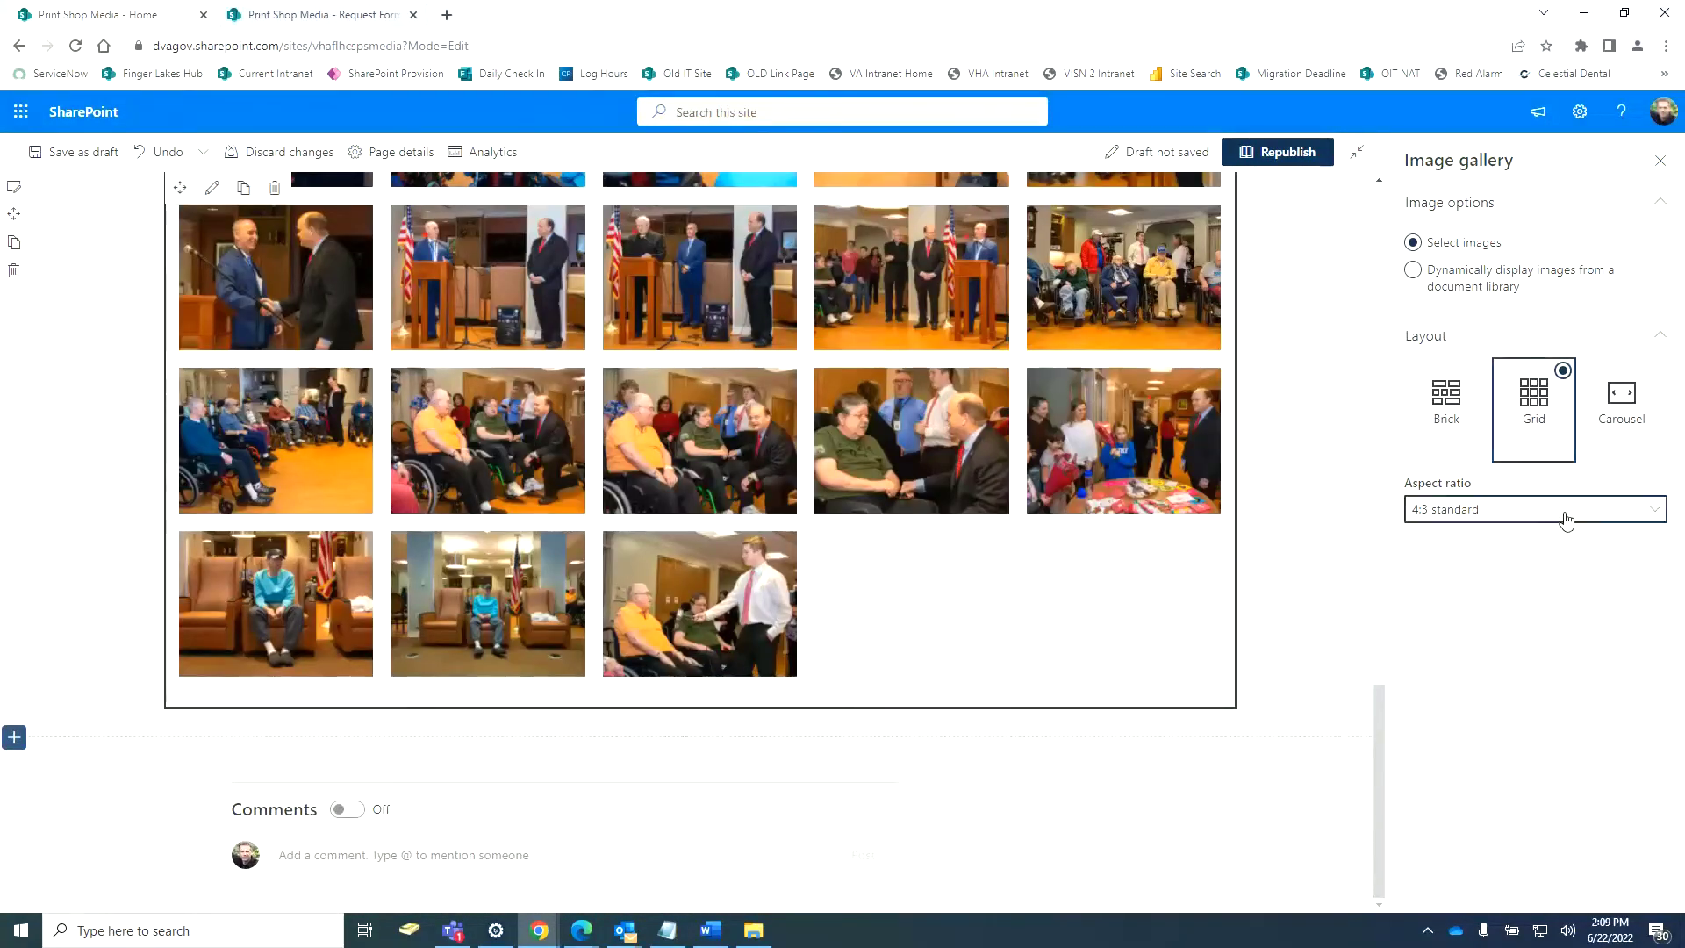
{"action": "left_click", "coordinate": [1513, 574]}
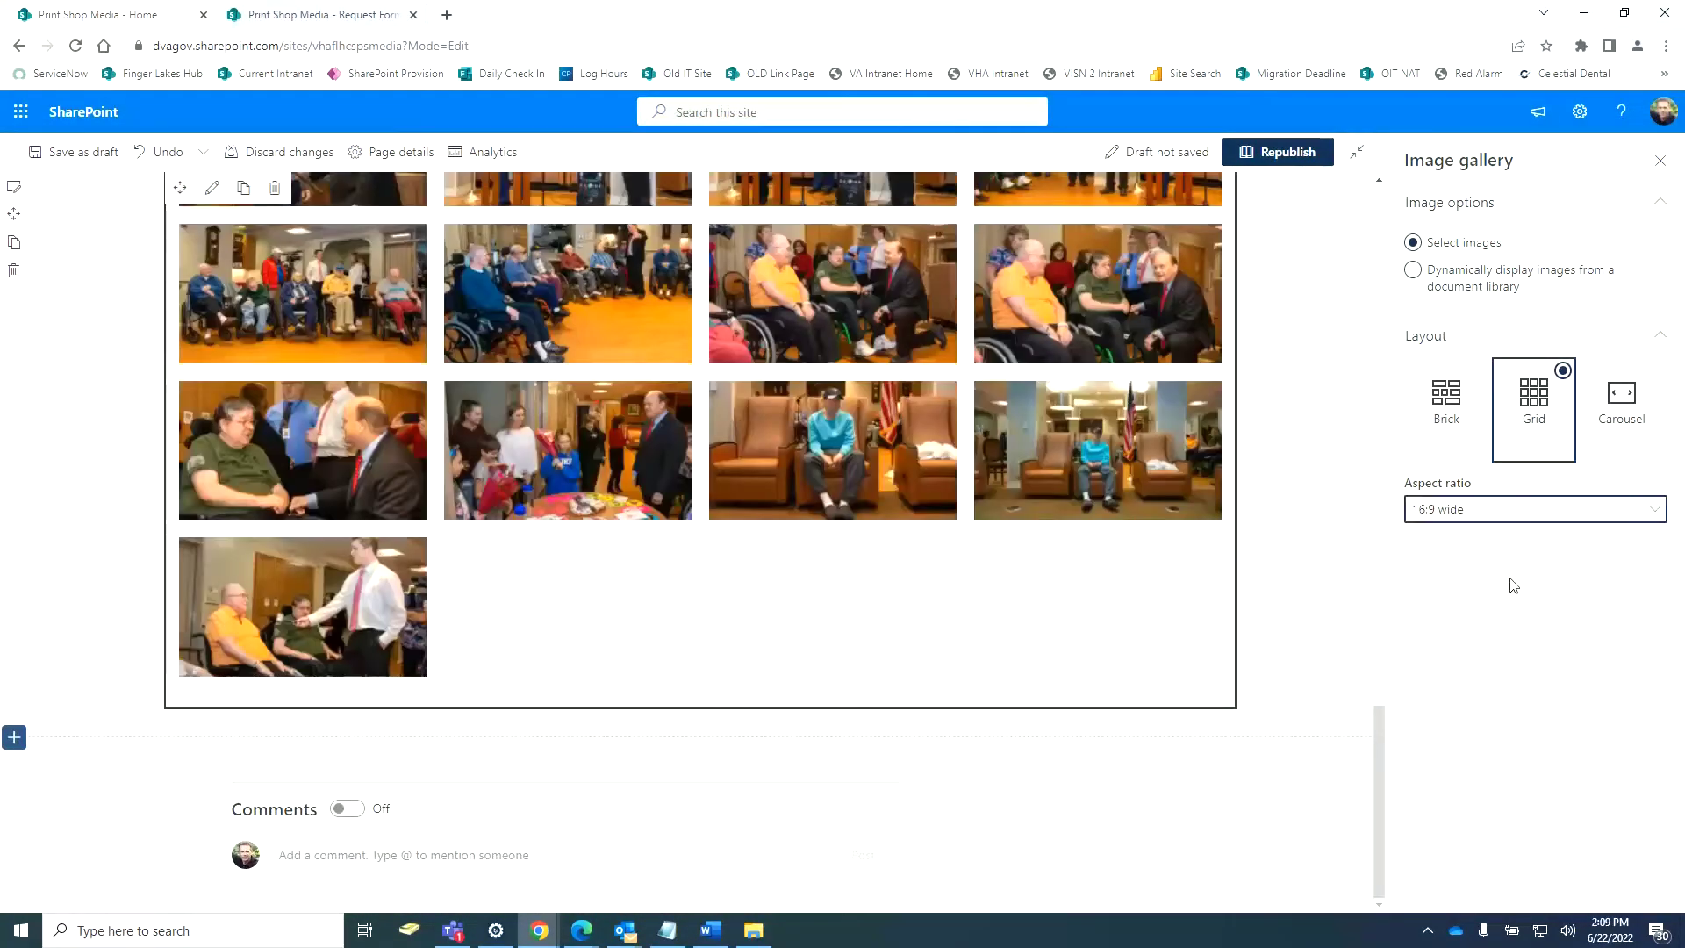
{"action": "scroll", "coordinate": [1194, 620], "scroll_direction": "up", "scroll_amount": 15}
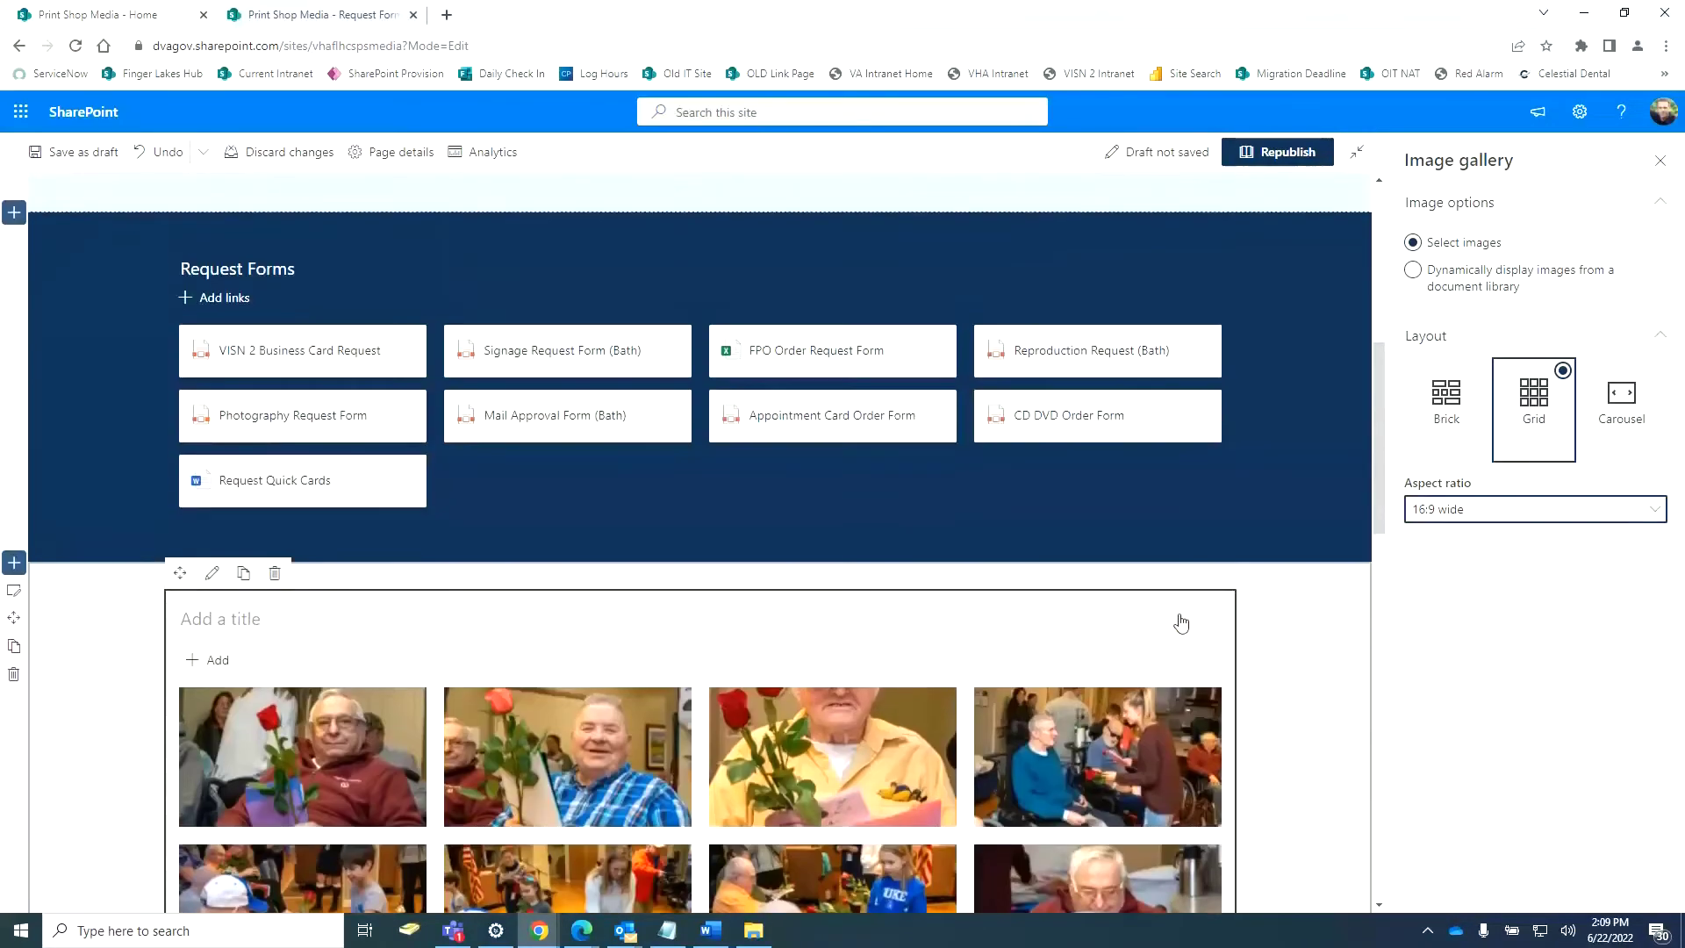
{"action": "left_click", "coordinate": [1624, 13]}
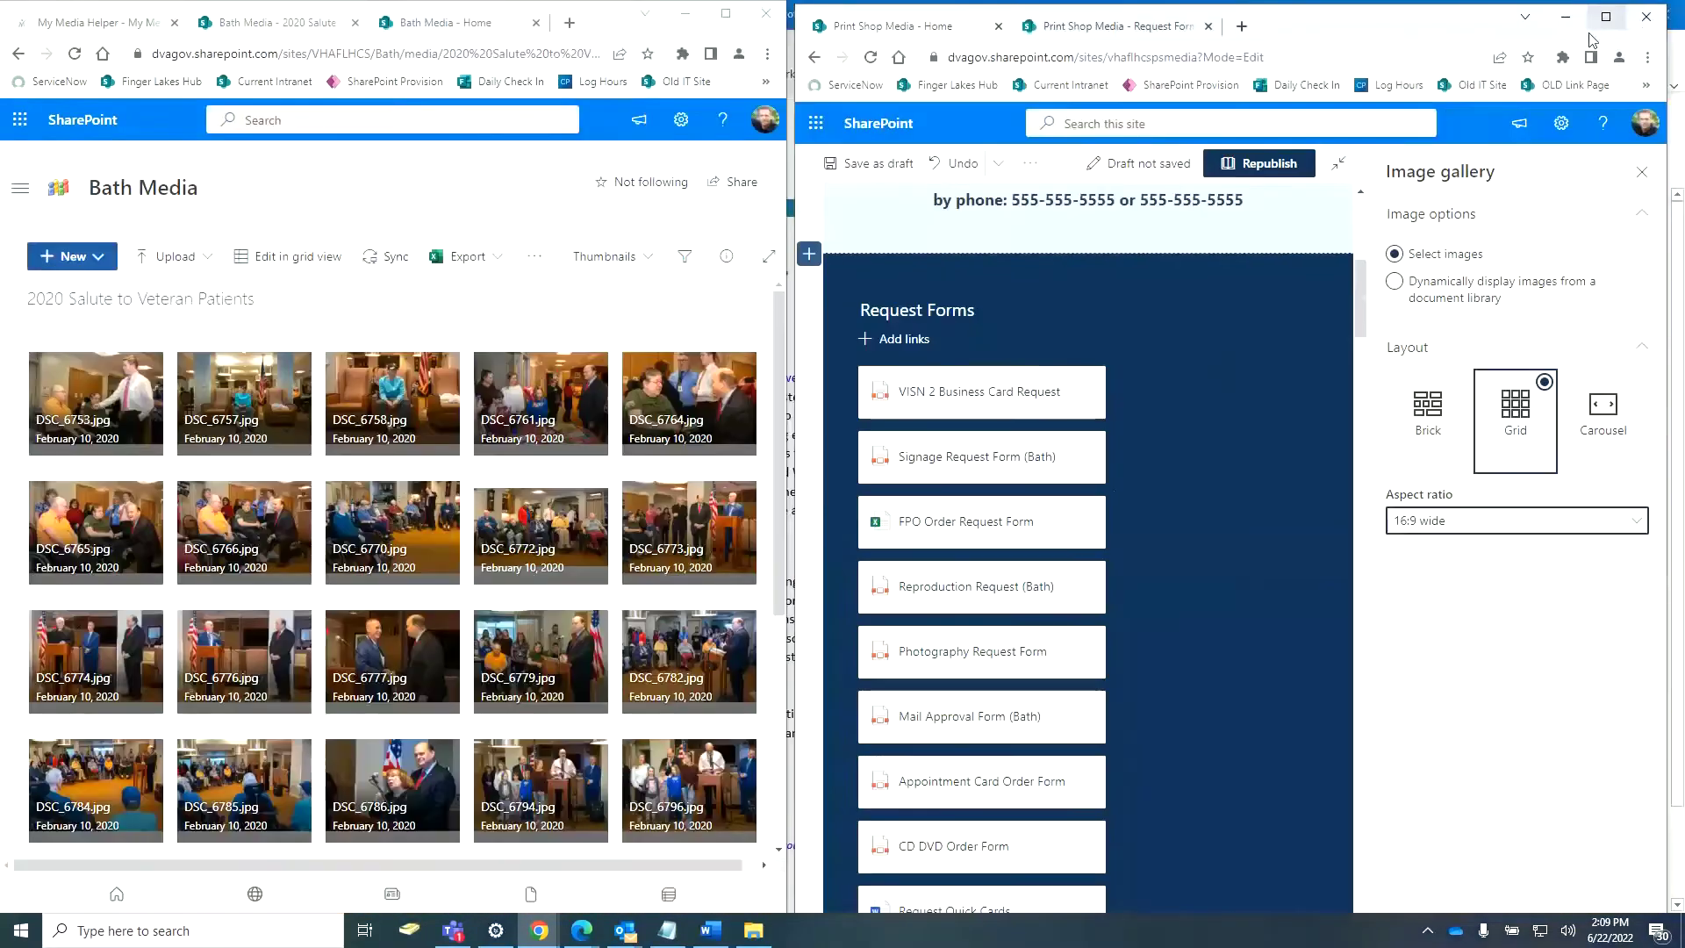
Title the image gallery '2020 Salute to Veteran Patients'.
{"action": "left_click", "coordinate": [936, 716]}
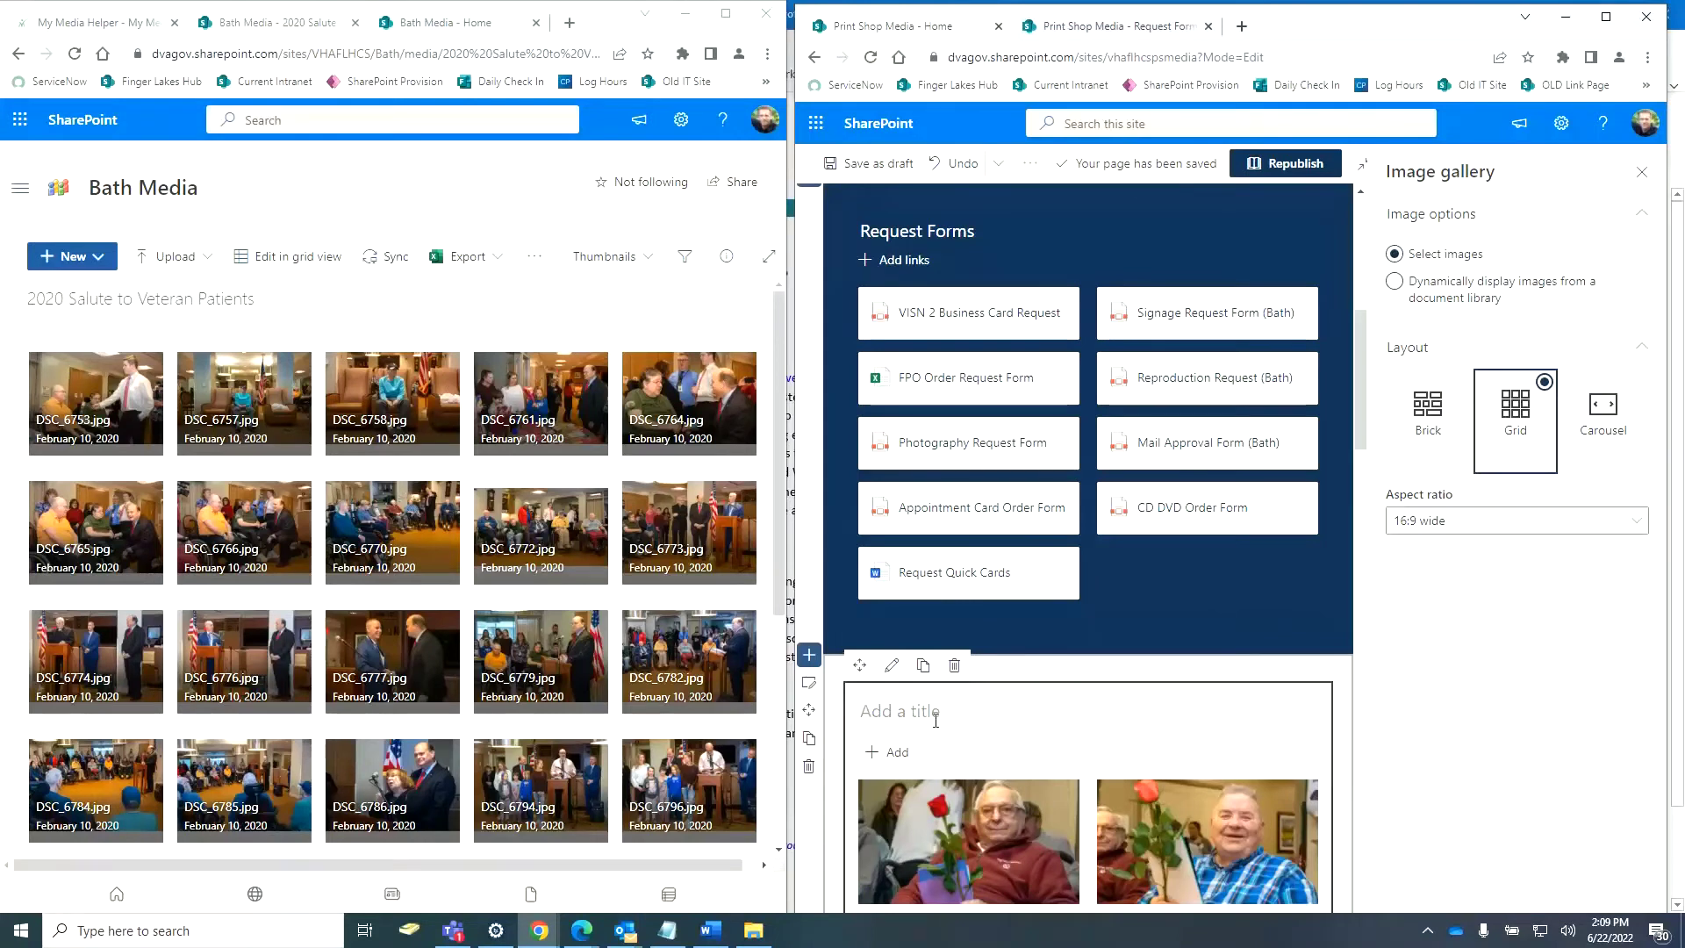
{"action": "type", "text": "202"}
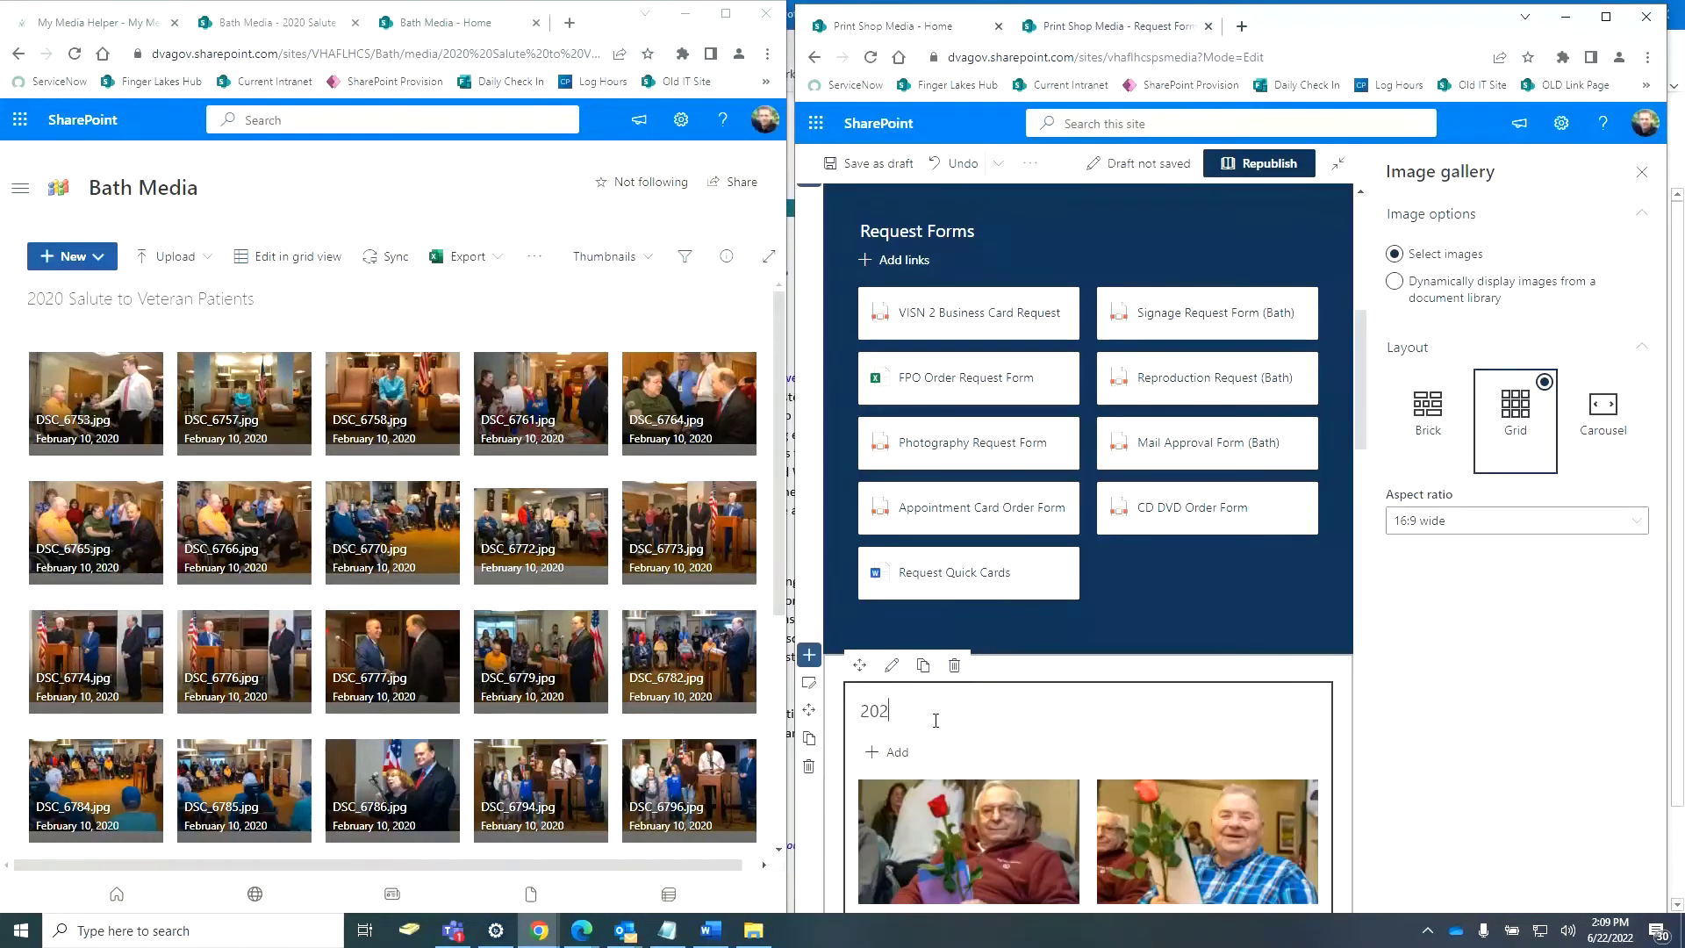
{"action": "type", "text": "0 Salute to Veteran Patients"}
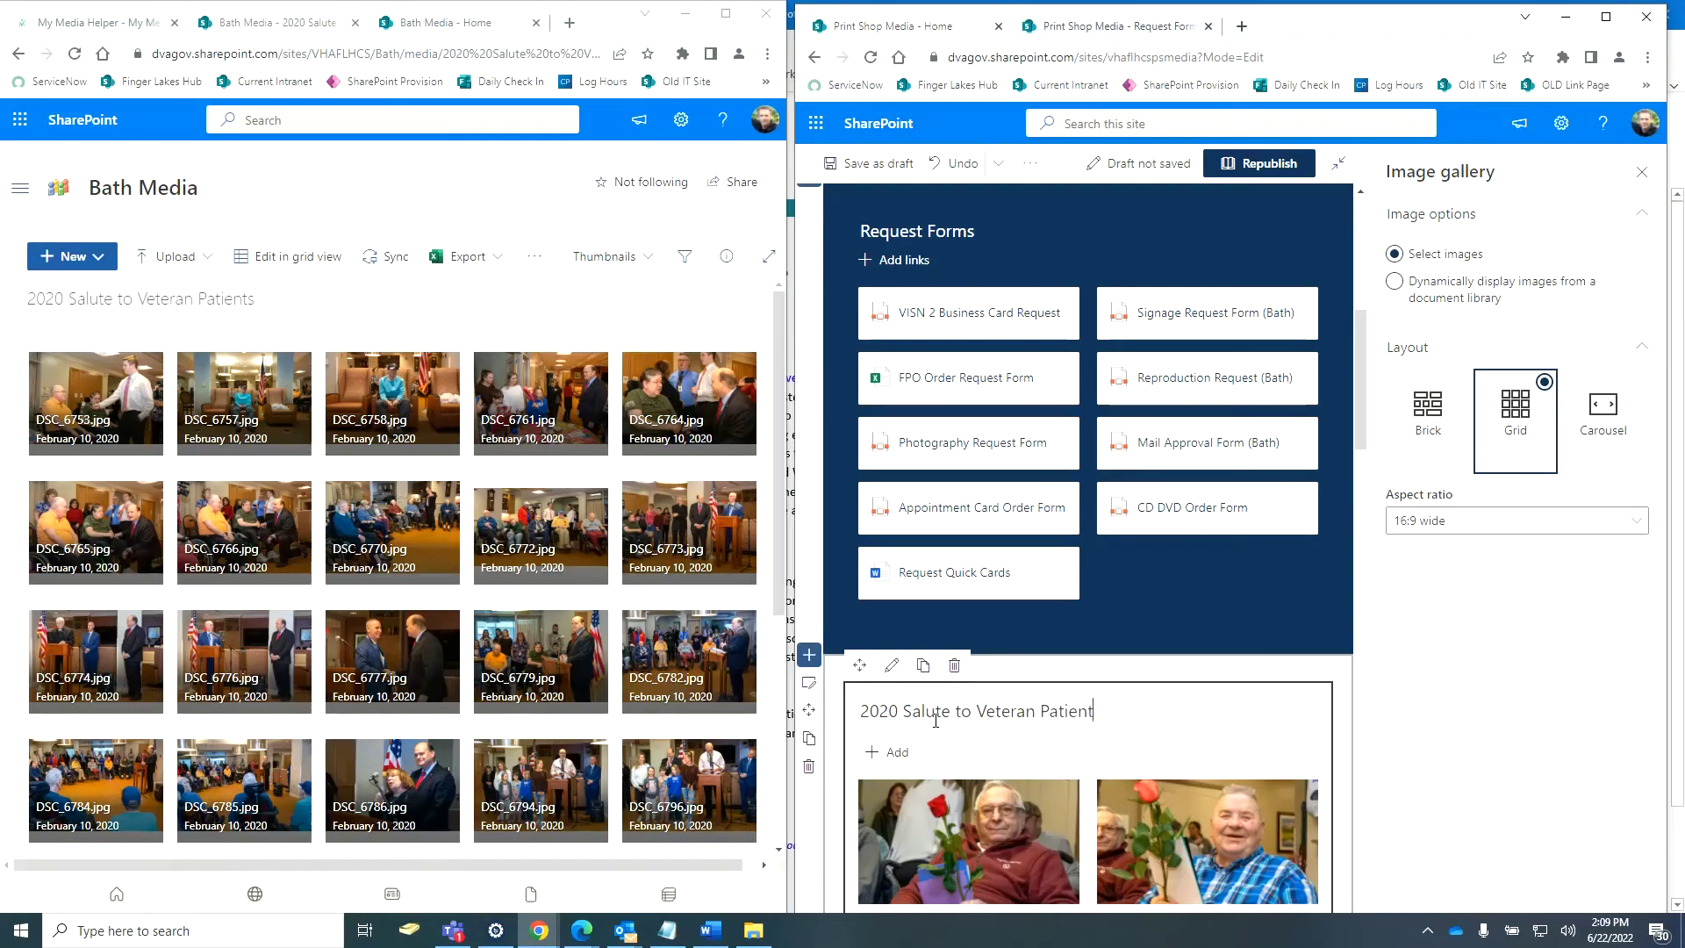
{"action": "left_click", "coordinate": [1605, 16]}
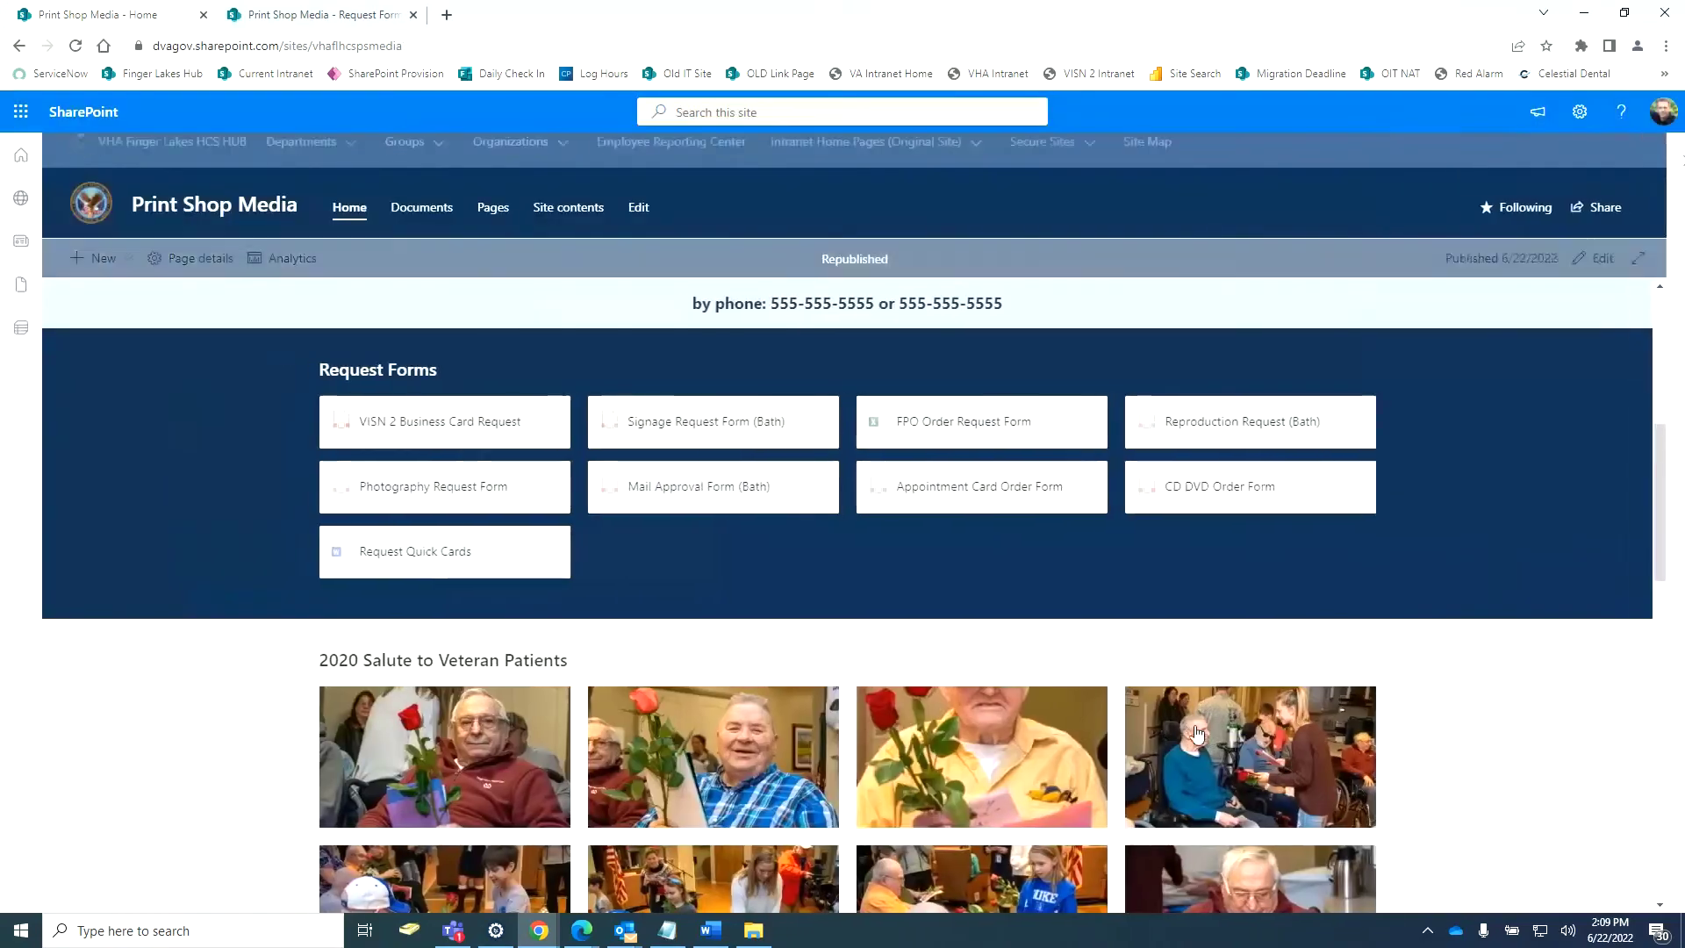
Scroll through the republished page to review the veteran photo gallery below Request Forms.
{"action": "scroll", "coordinate": [1404, 707], "scroll_direction": "down", "scroll_amount": 10}
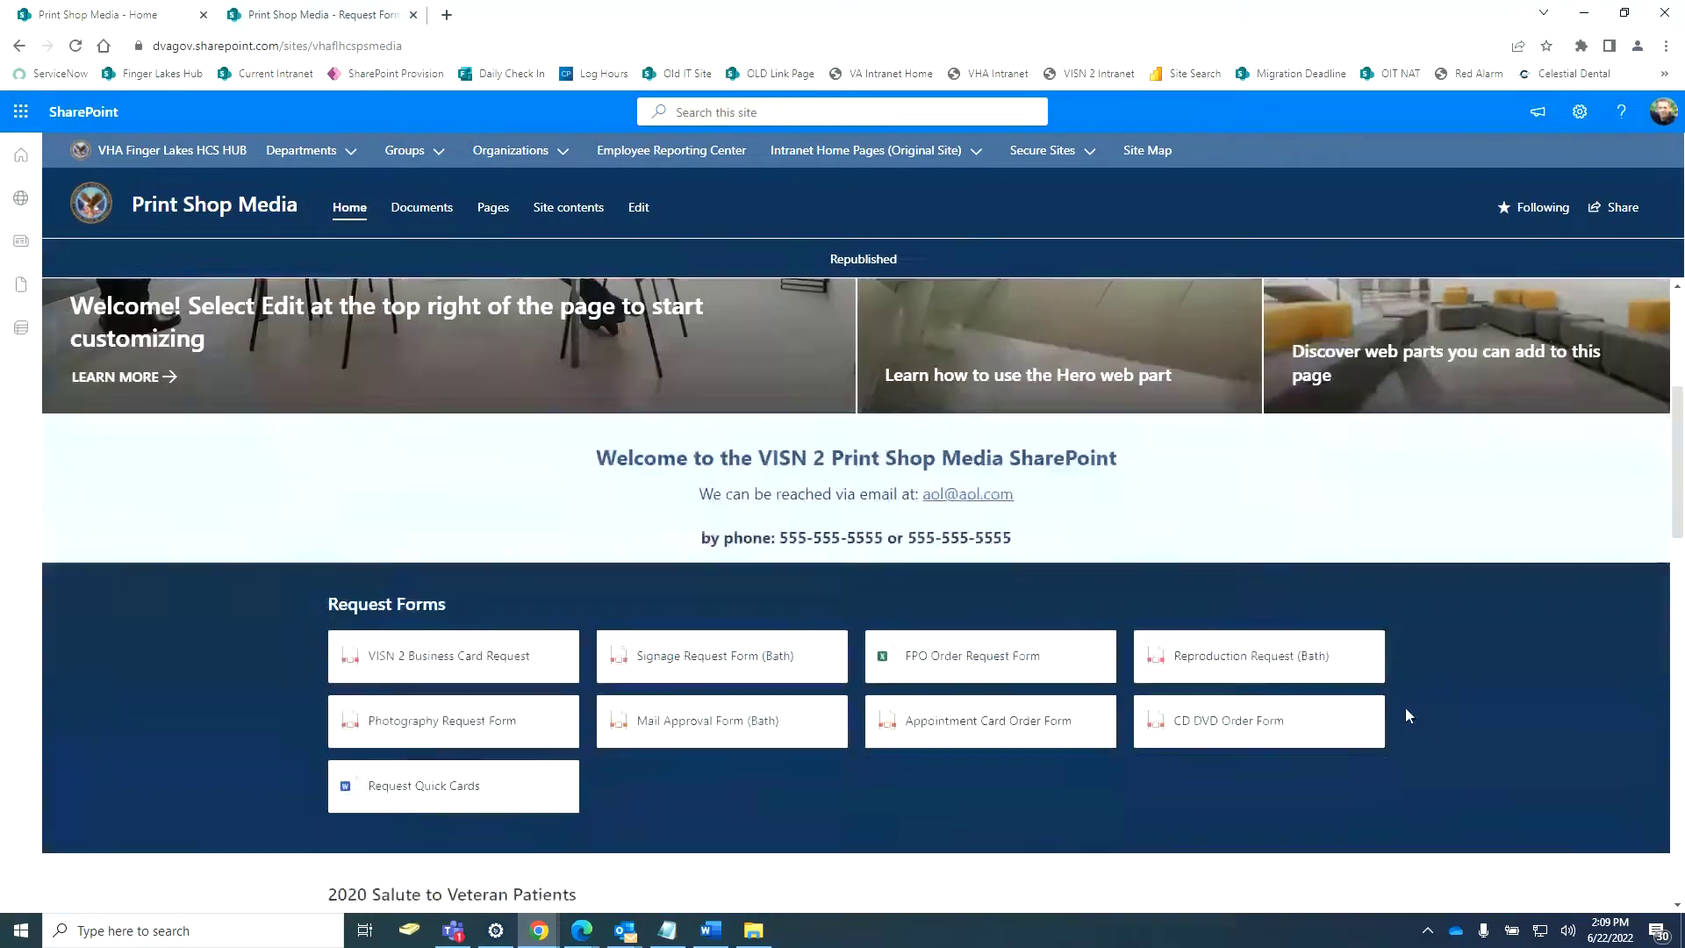
{"action": "scroll", "coordinate": [1505, 698], "scroll_direction": "down", "scroll_amount": 8}
{"action": "scroll", "coordinate": [1514, 696], "scroll_direction": "up", "scroll_amount": 8}
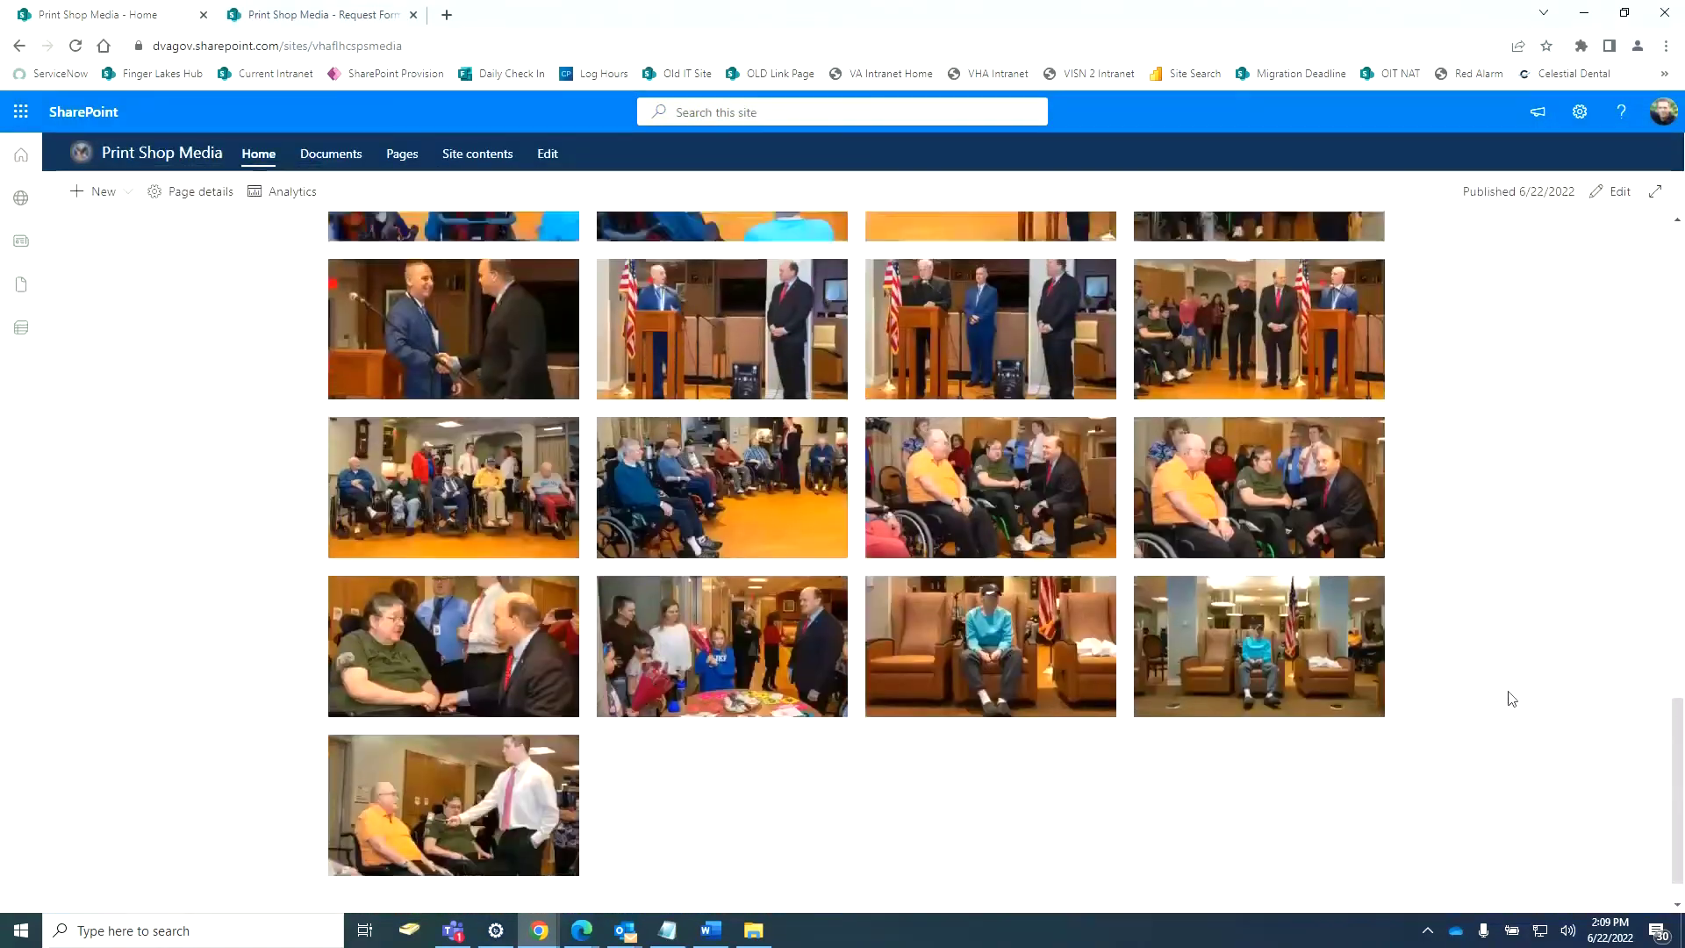
{"action": "scroll", "coordinate": [1320, 366], "scroll_direction": "up", "scroll_amount": 5}
{"action": "scroll", "coordinate": [617, 726], "scroll_direction": "down", "scroll_amount": 5}
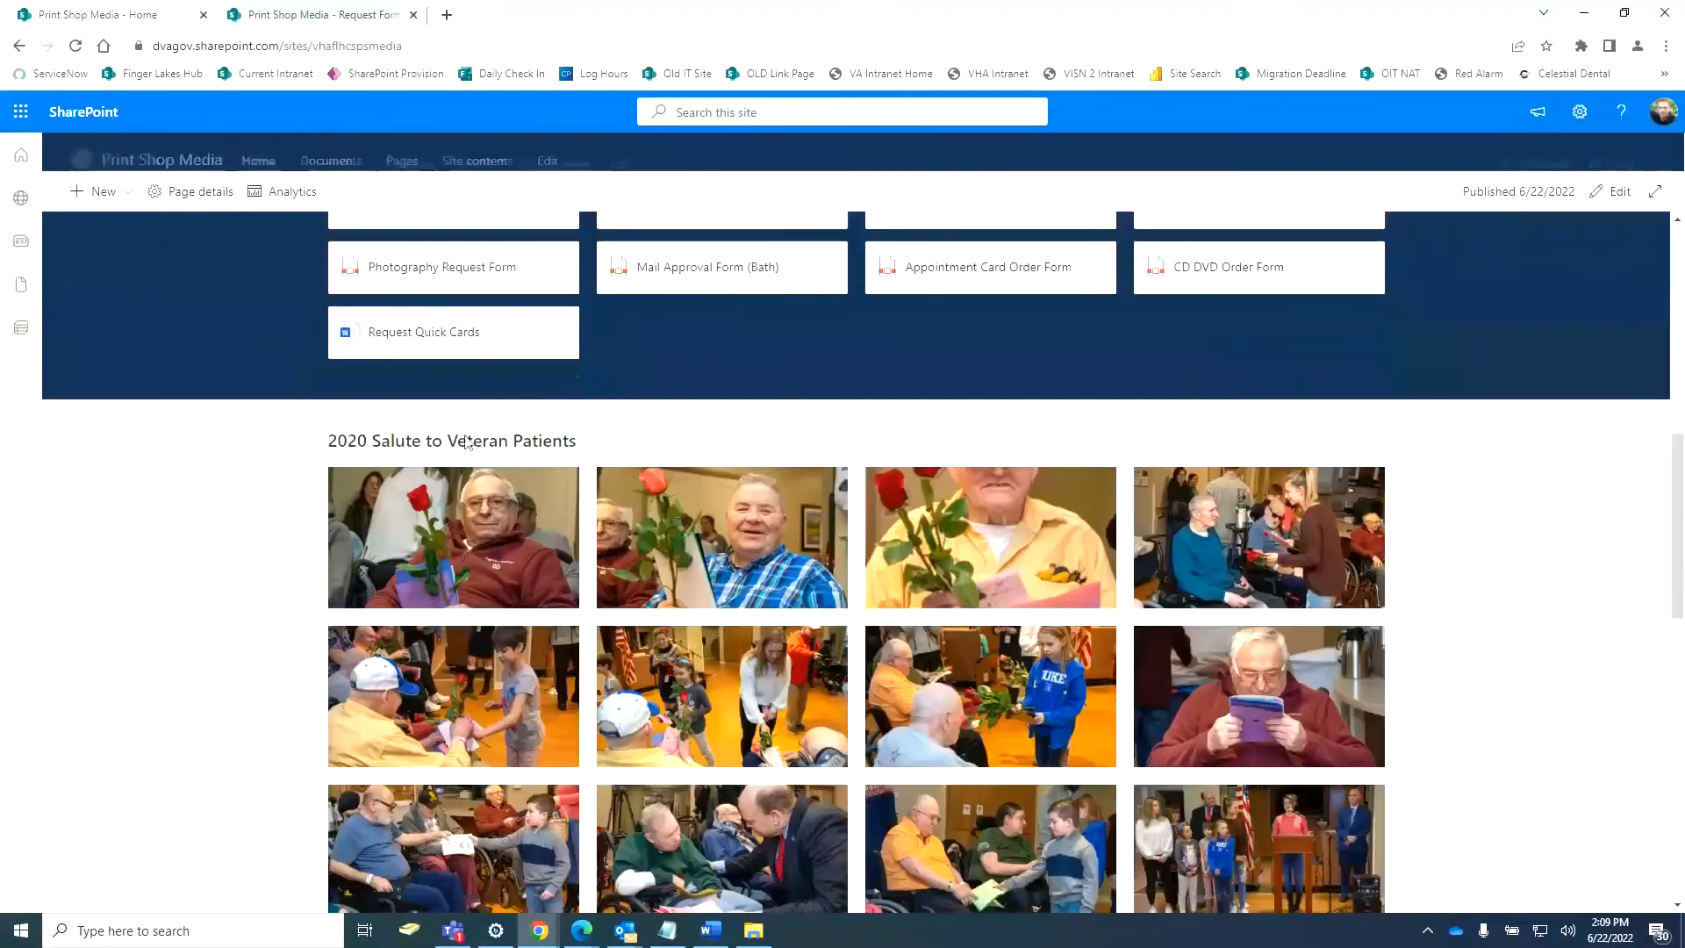
{"action": "scroll", "coordinate": [331, 669], "scroll_direction": "up", "scroll_amount": 3}
{"action": "scroll", "coordinate": [332, 670], "scroll_direction": "up", "scroll_amount": 5}
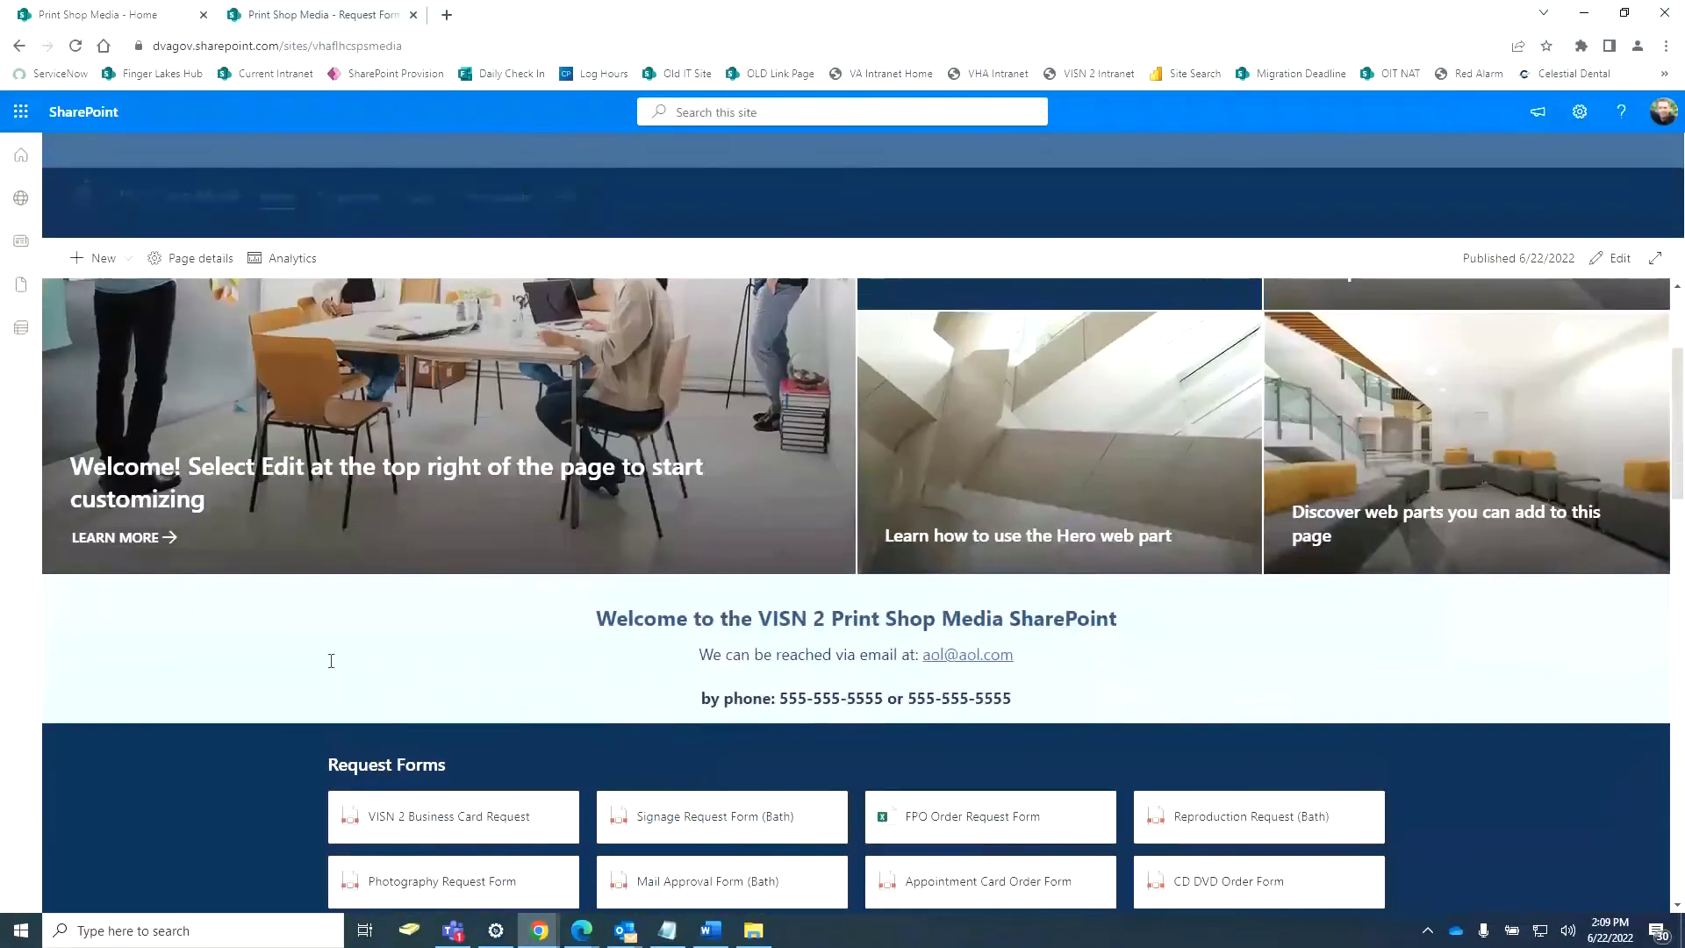
{"action": "scroll", "coordinate": [1111, 735], "scroll_direction": "down", "scroll_amount": 12}
{"action": "scroll", "coordinate": [1111, 735], "scroll_direction": "down", "scroll_amount": 3}
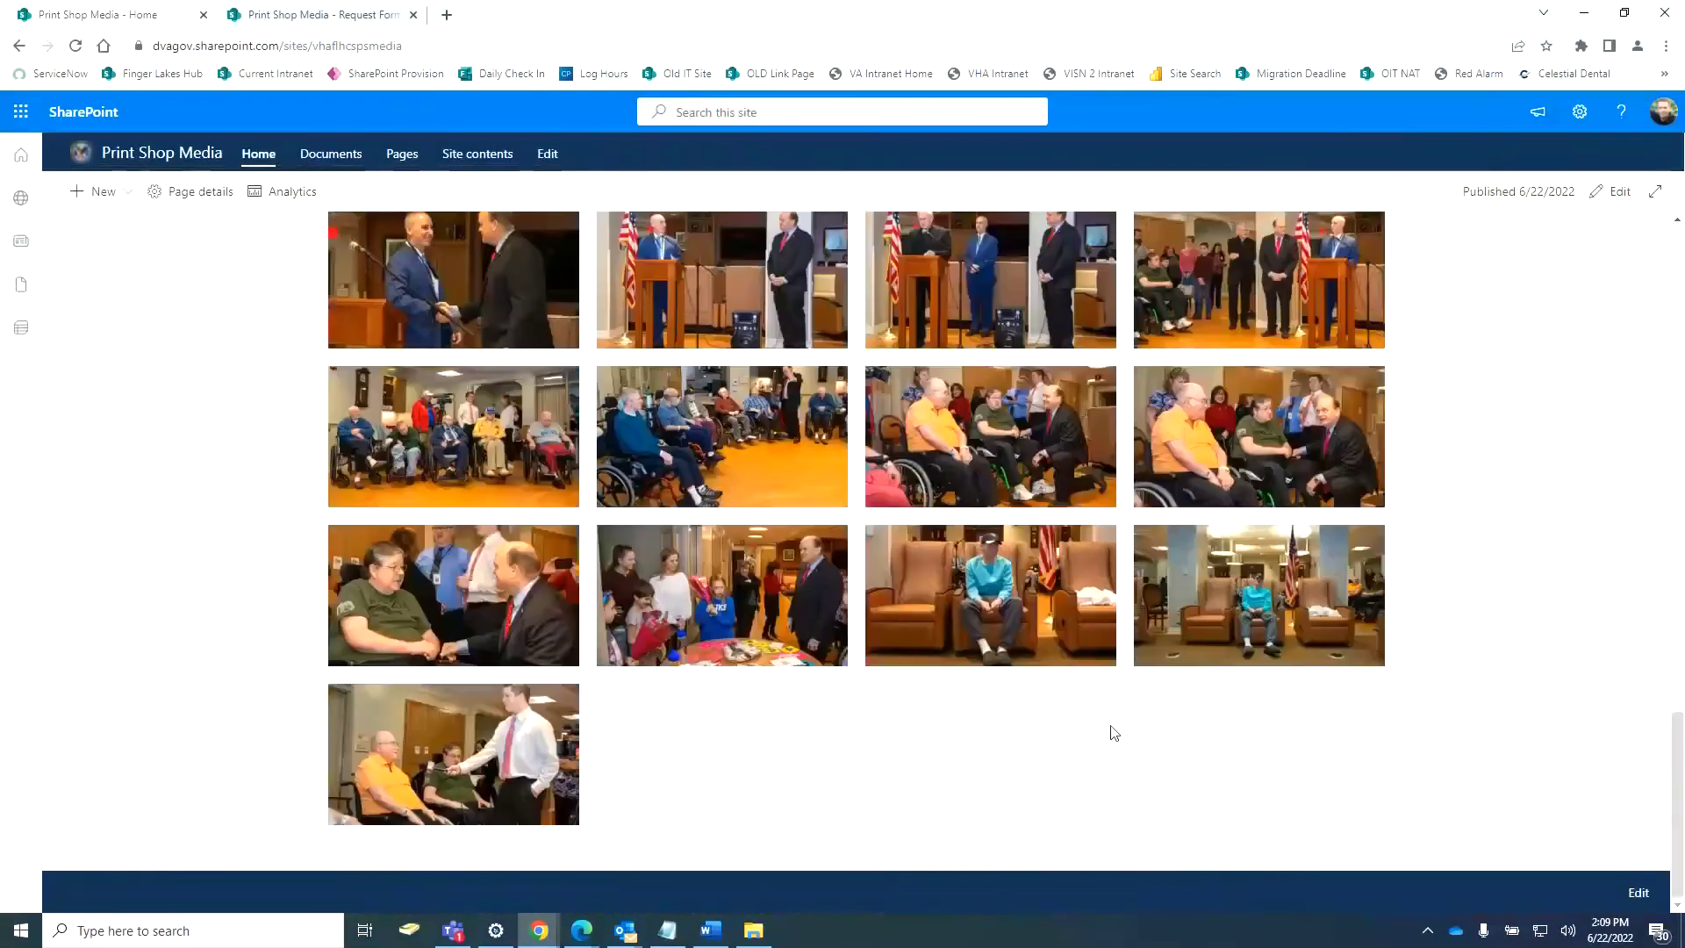
{"action": "scroll", "coordinate": [1111, 735], "scroll_direction": "up", "scroll_amount": 15}
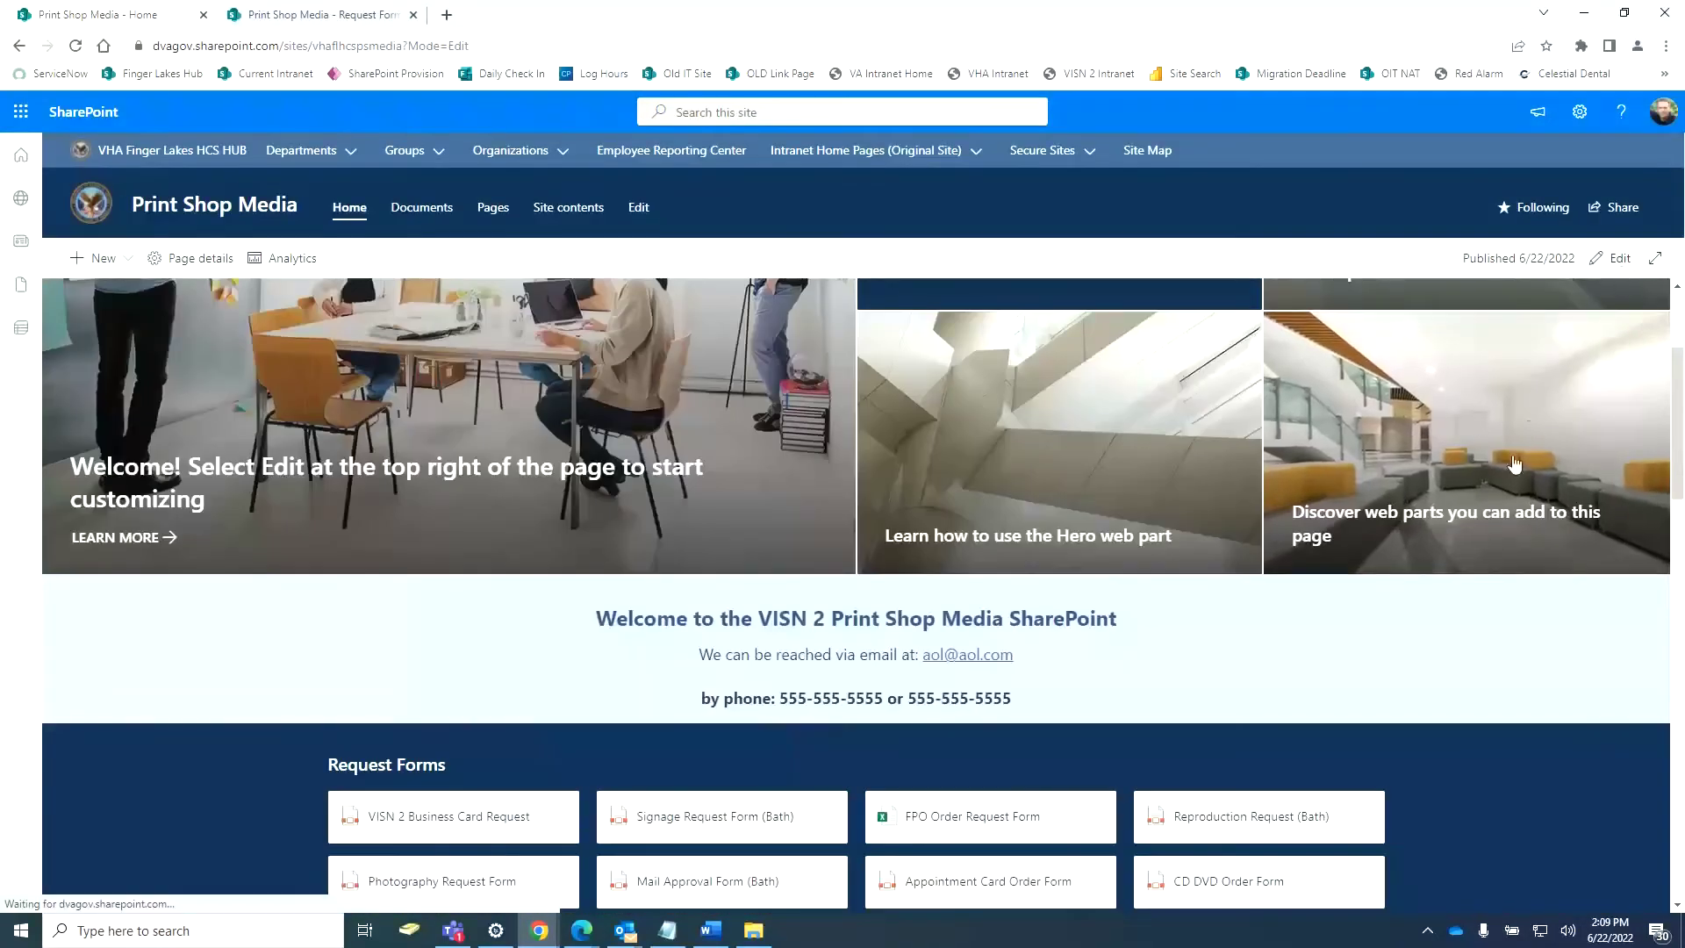
Reopen the home page for editing and open Bath Media's Pain Management folder beside it.
{"action": "left_click", "coordinate": [1614, 258]}
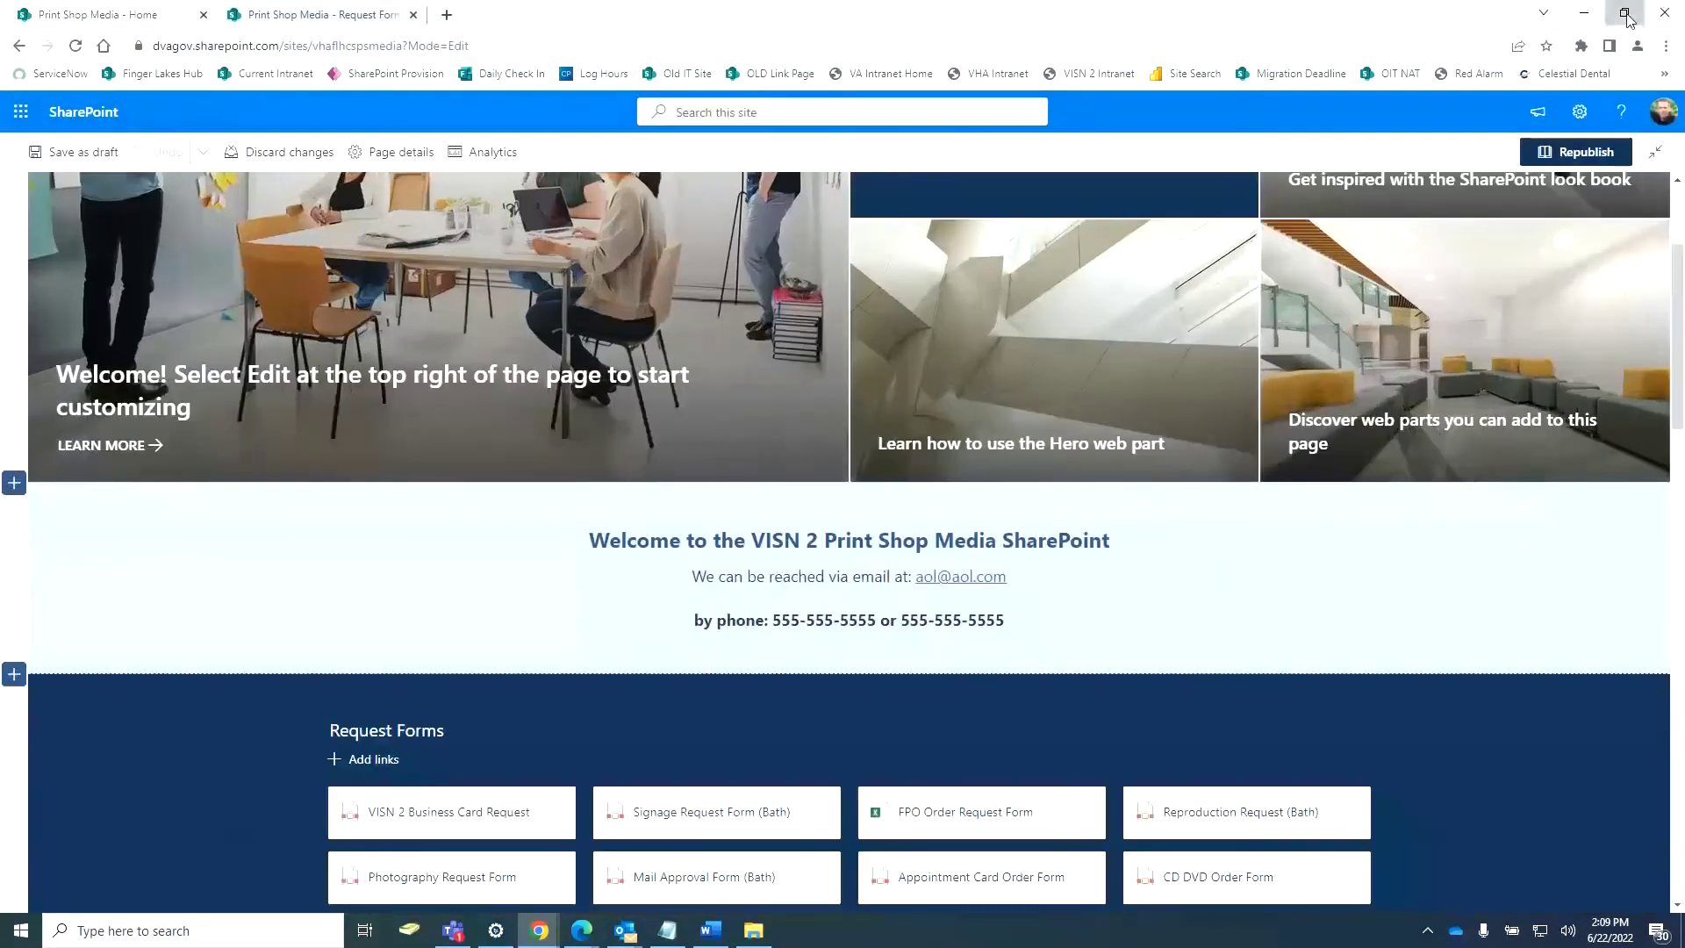
{"action": "left_click", "coordinate": [1637, 17]}
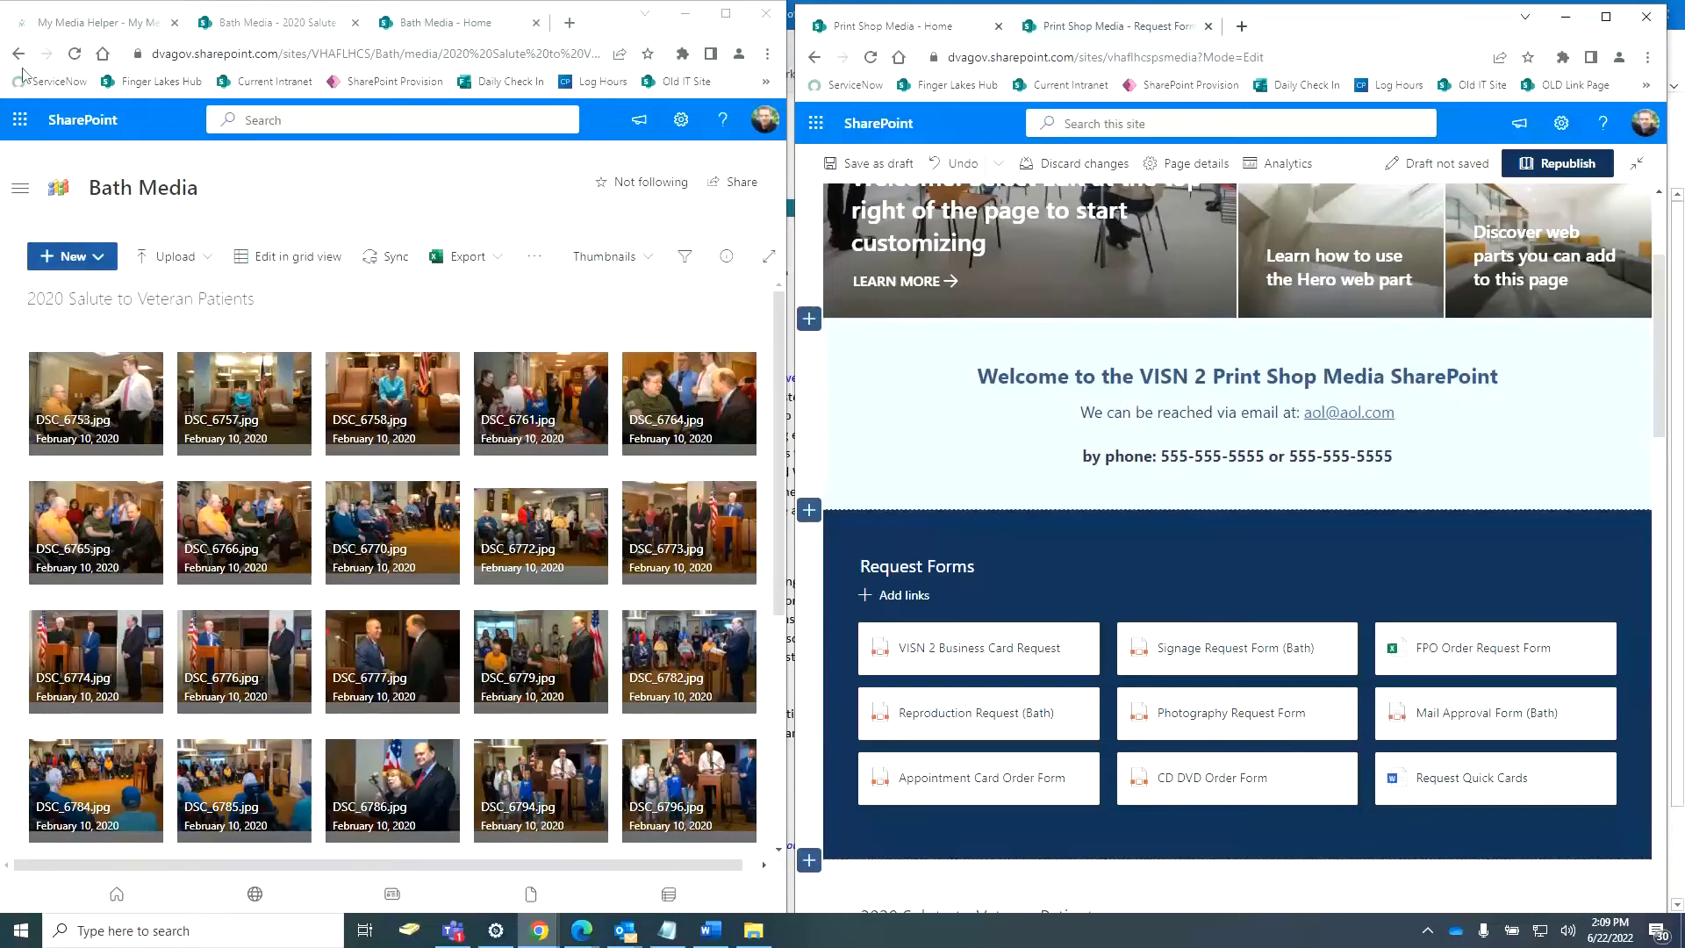
{"action": "left_click", "coordinate": [18, 54]}
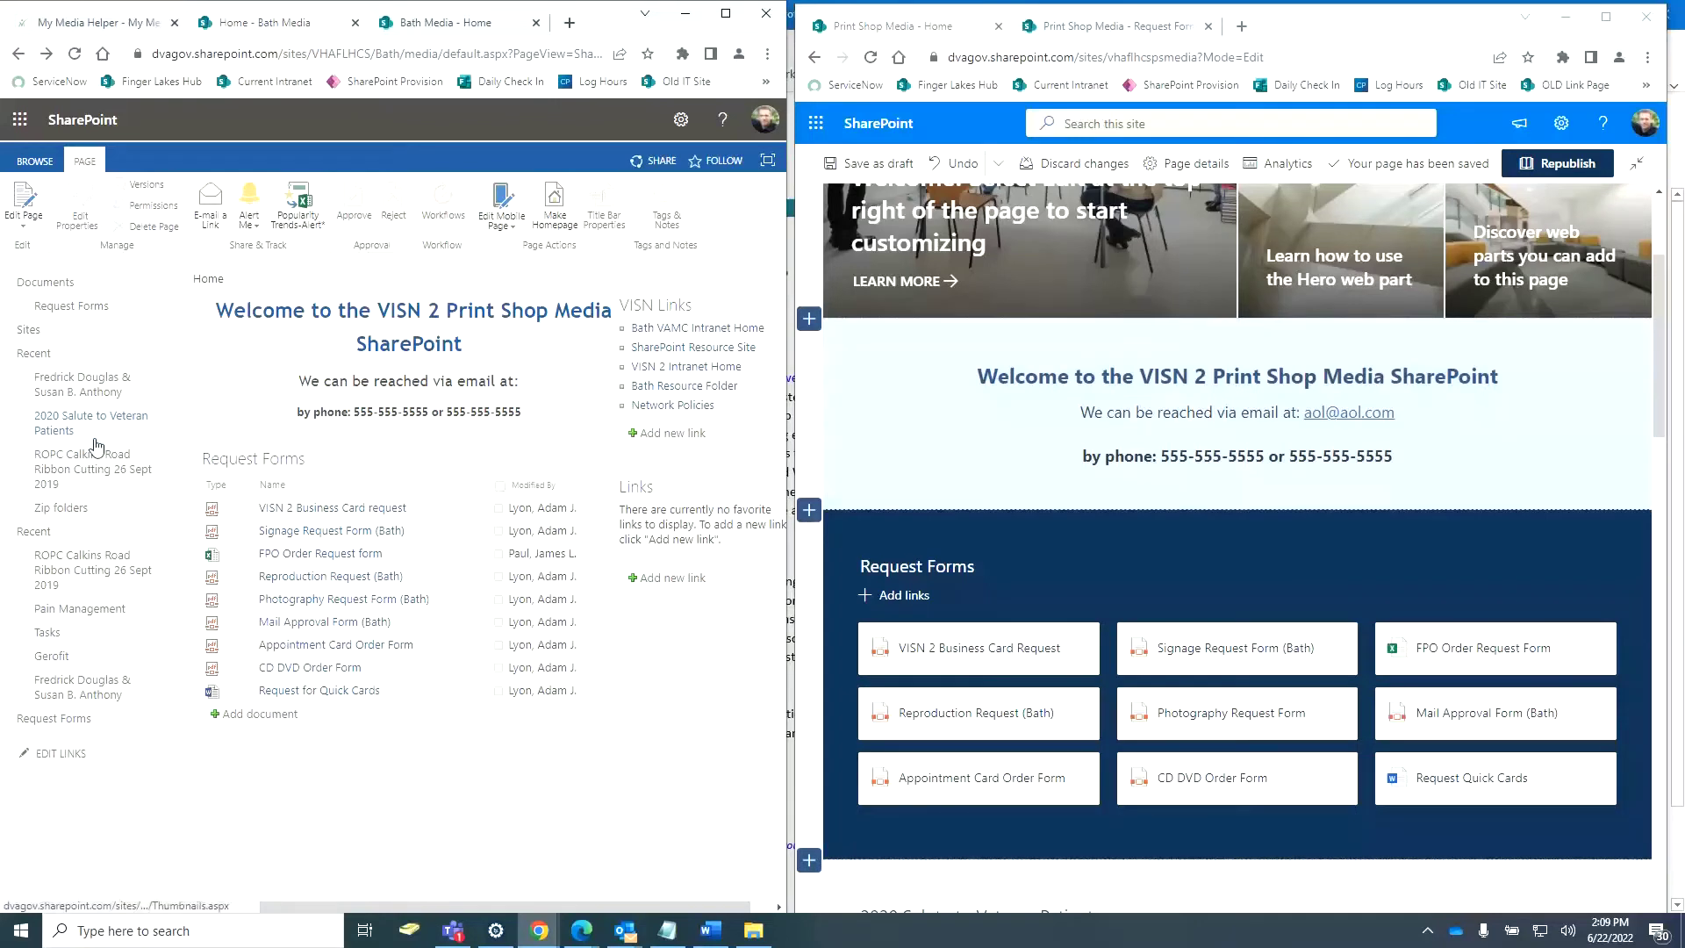
{"action": "left_click", "coordinate": [76, 610]}
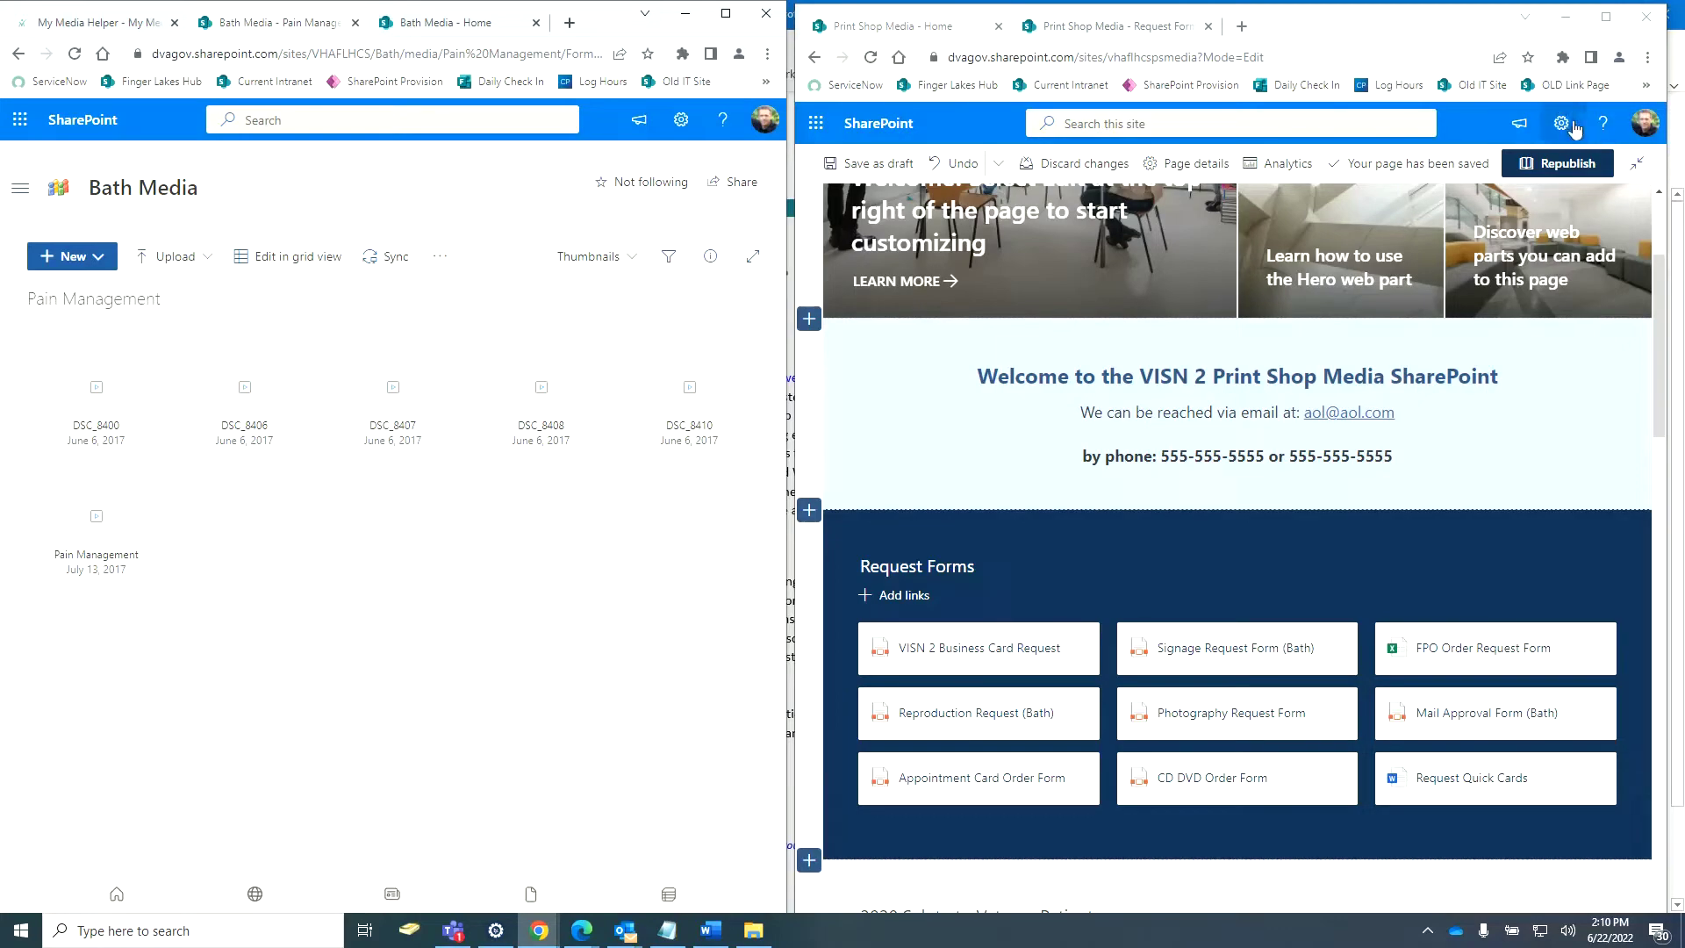
{"action": "scroll", "coordinate": [1436, 286], "scroll_direction": "down", "scroll_amount": 8}
{"action": "scroll", "coordinate": [1437, 286], "scroll_direction": "down", "scroll_amount": 10}
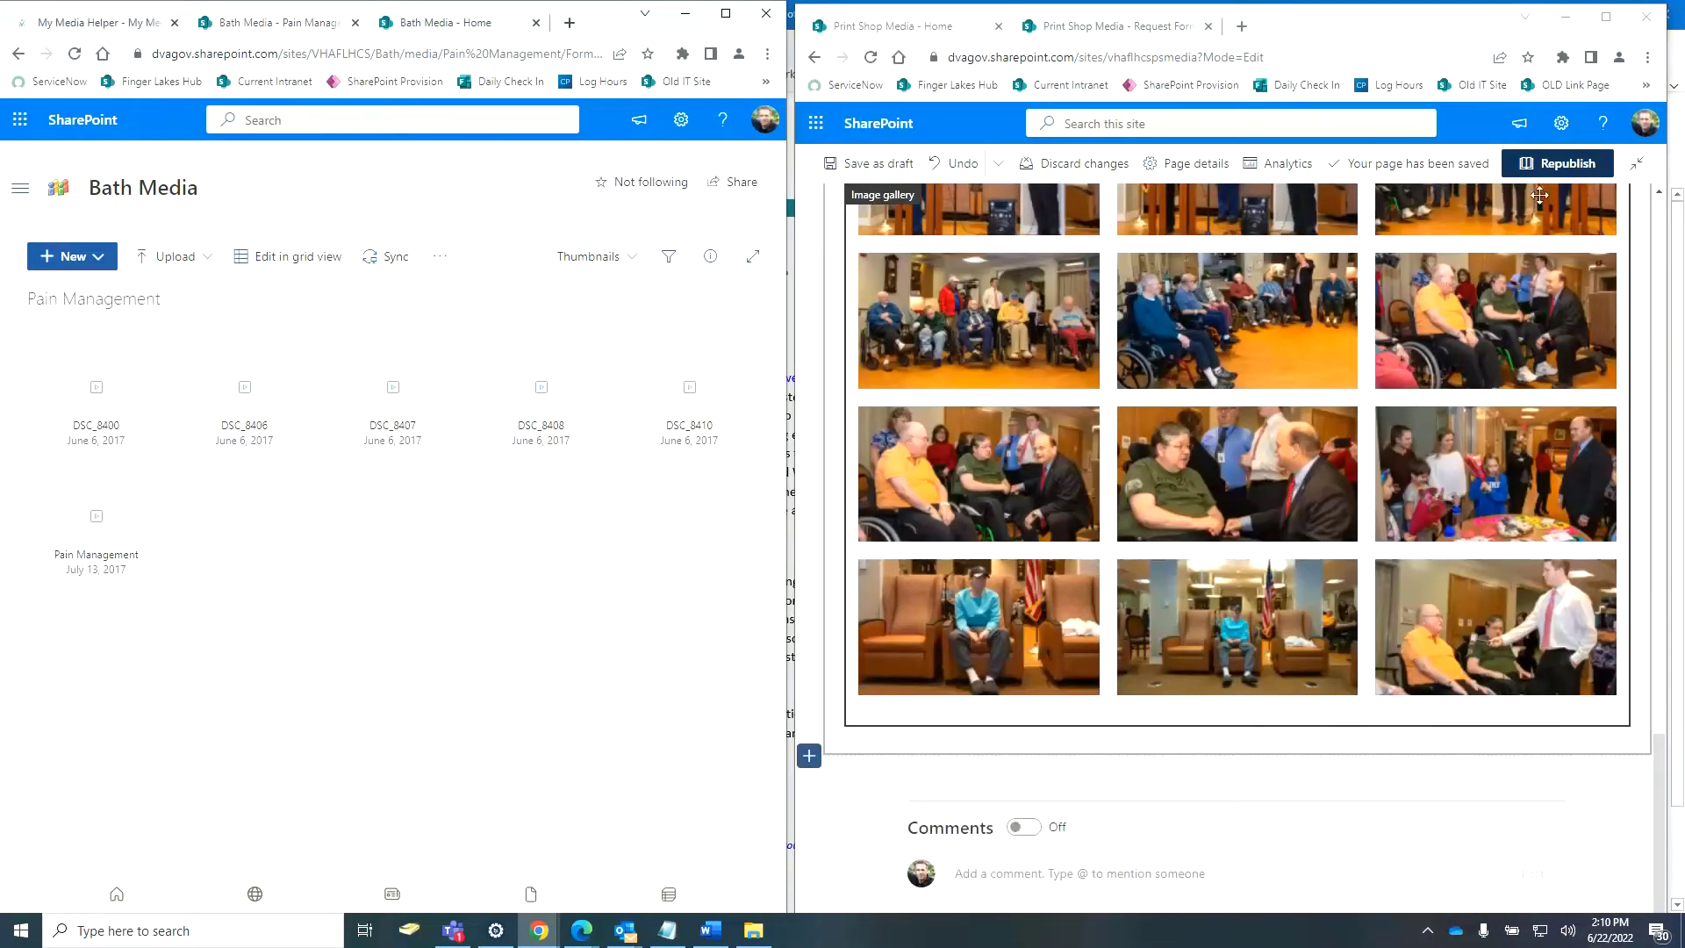
Maximize the editor, add a Three columns section under the gallery, and view the Request Form library.
{"action": "left_click", "coordinate": [1619, 20]}
{"action": "left_click", "coordinate": [1618, 16]}
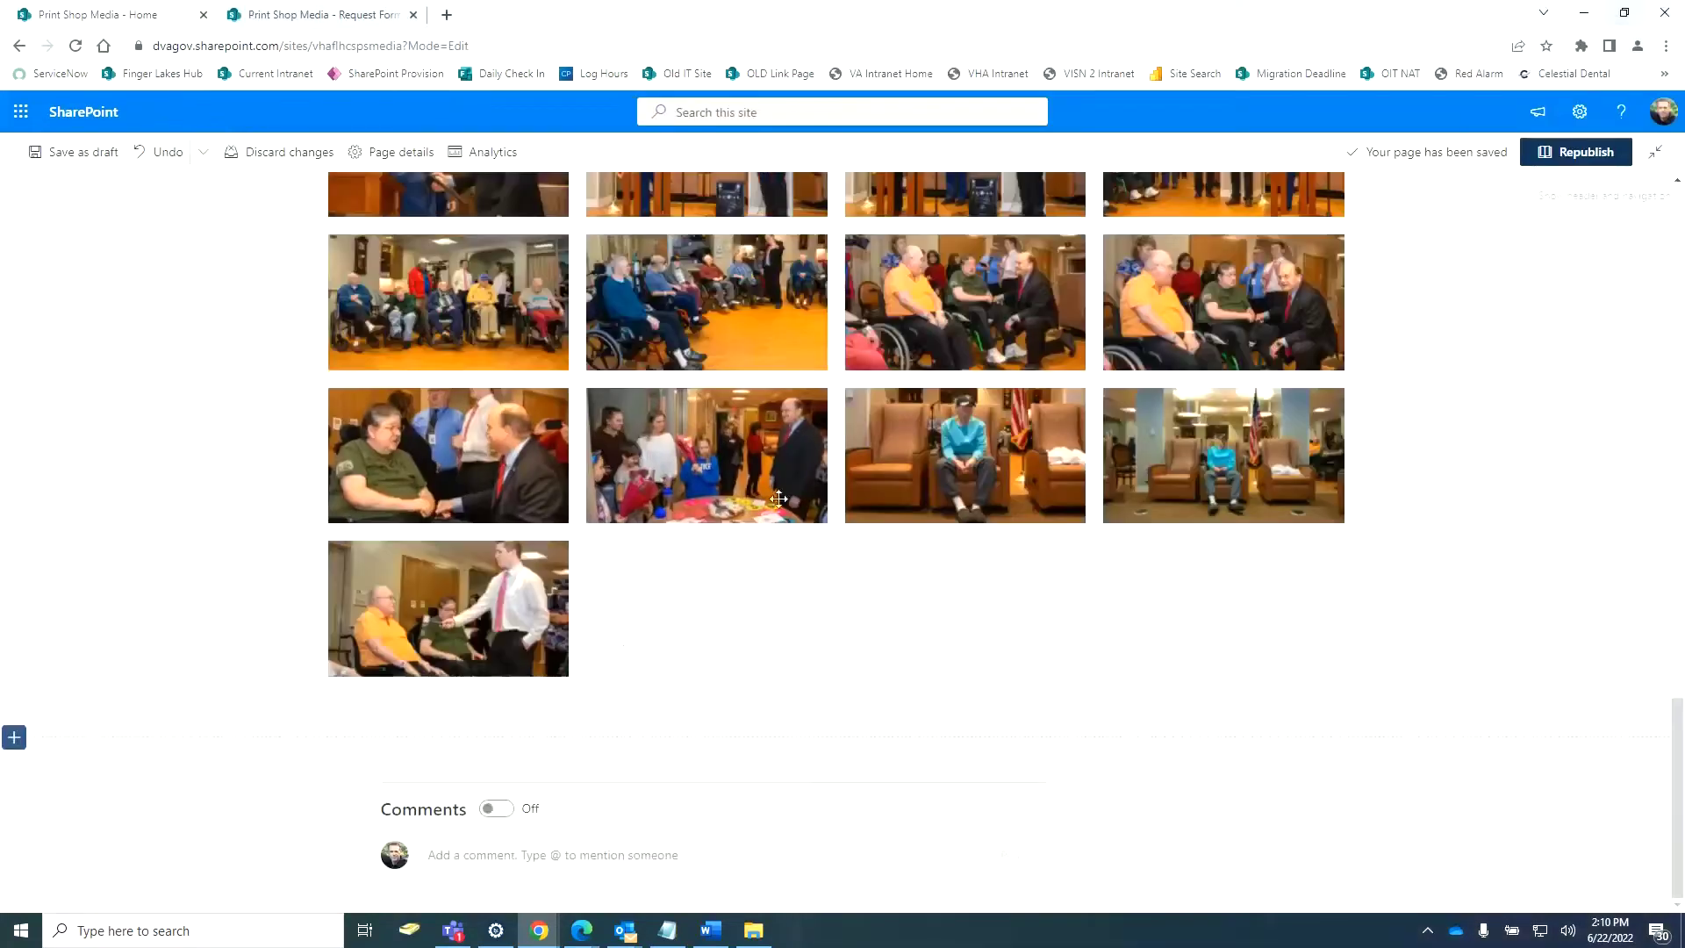
{"action": "left_click", "coordinate": [13, 738]}
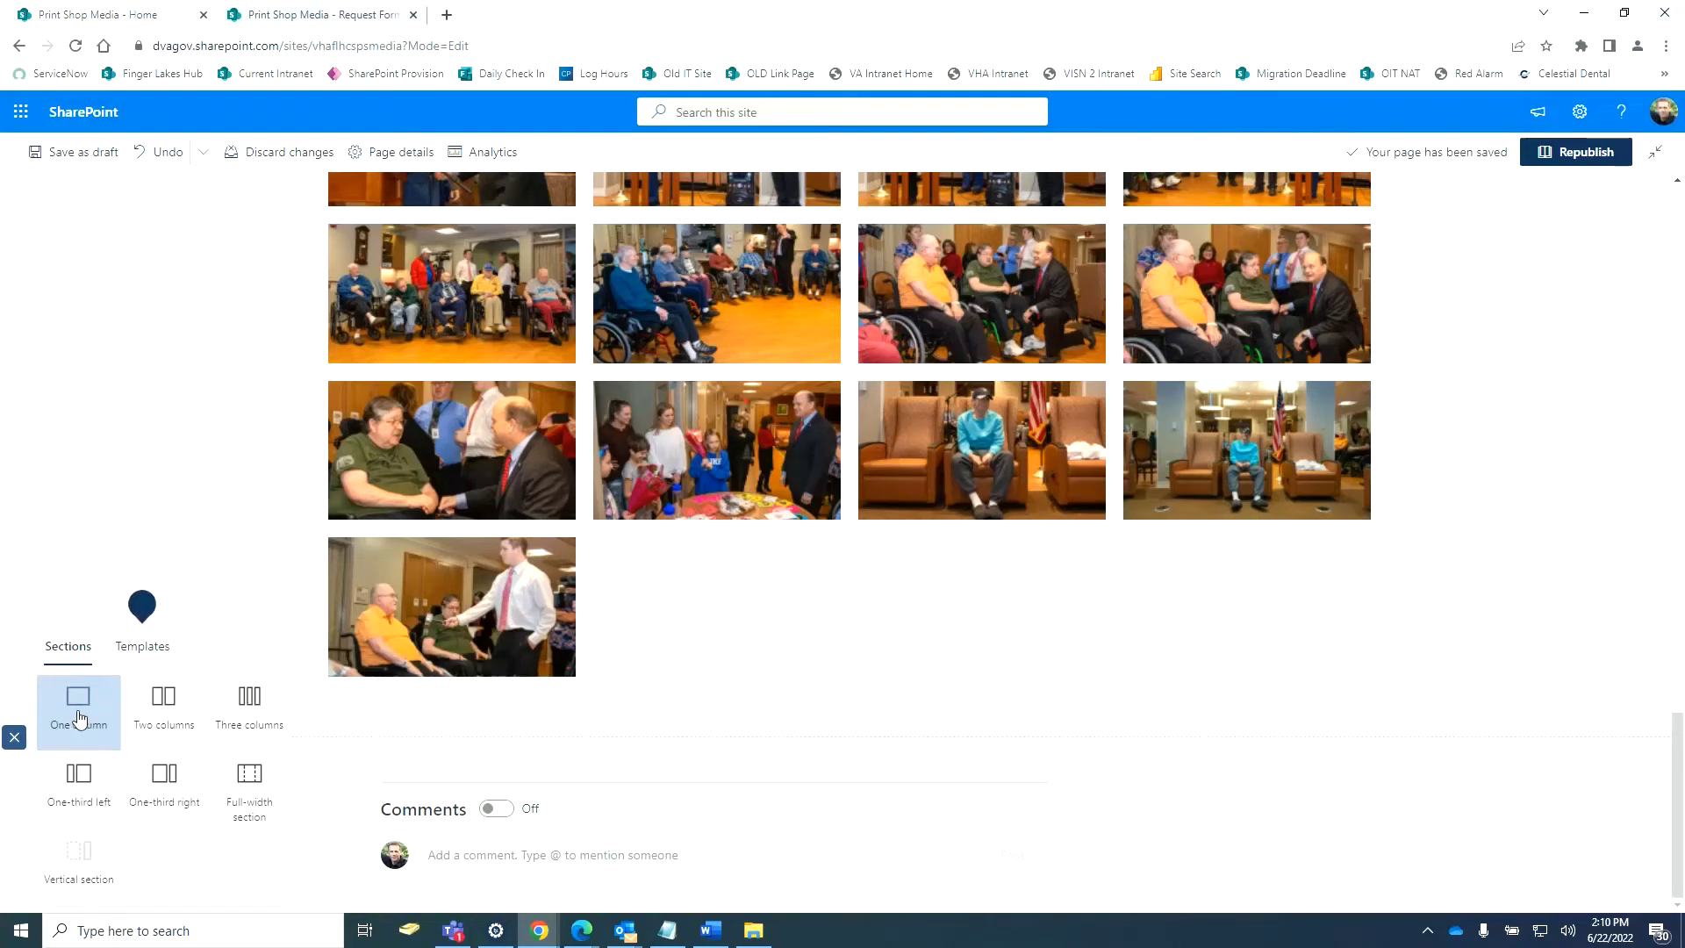
{"action": "left_click", "coordinate": [223, 703]}
{"action": "left_click", "coordinate": [299, 23]}
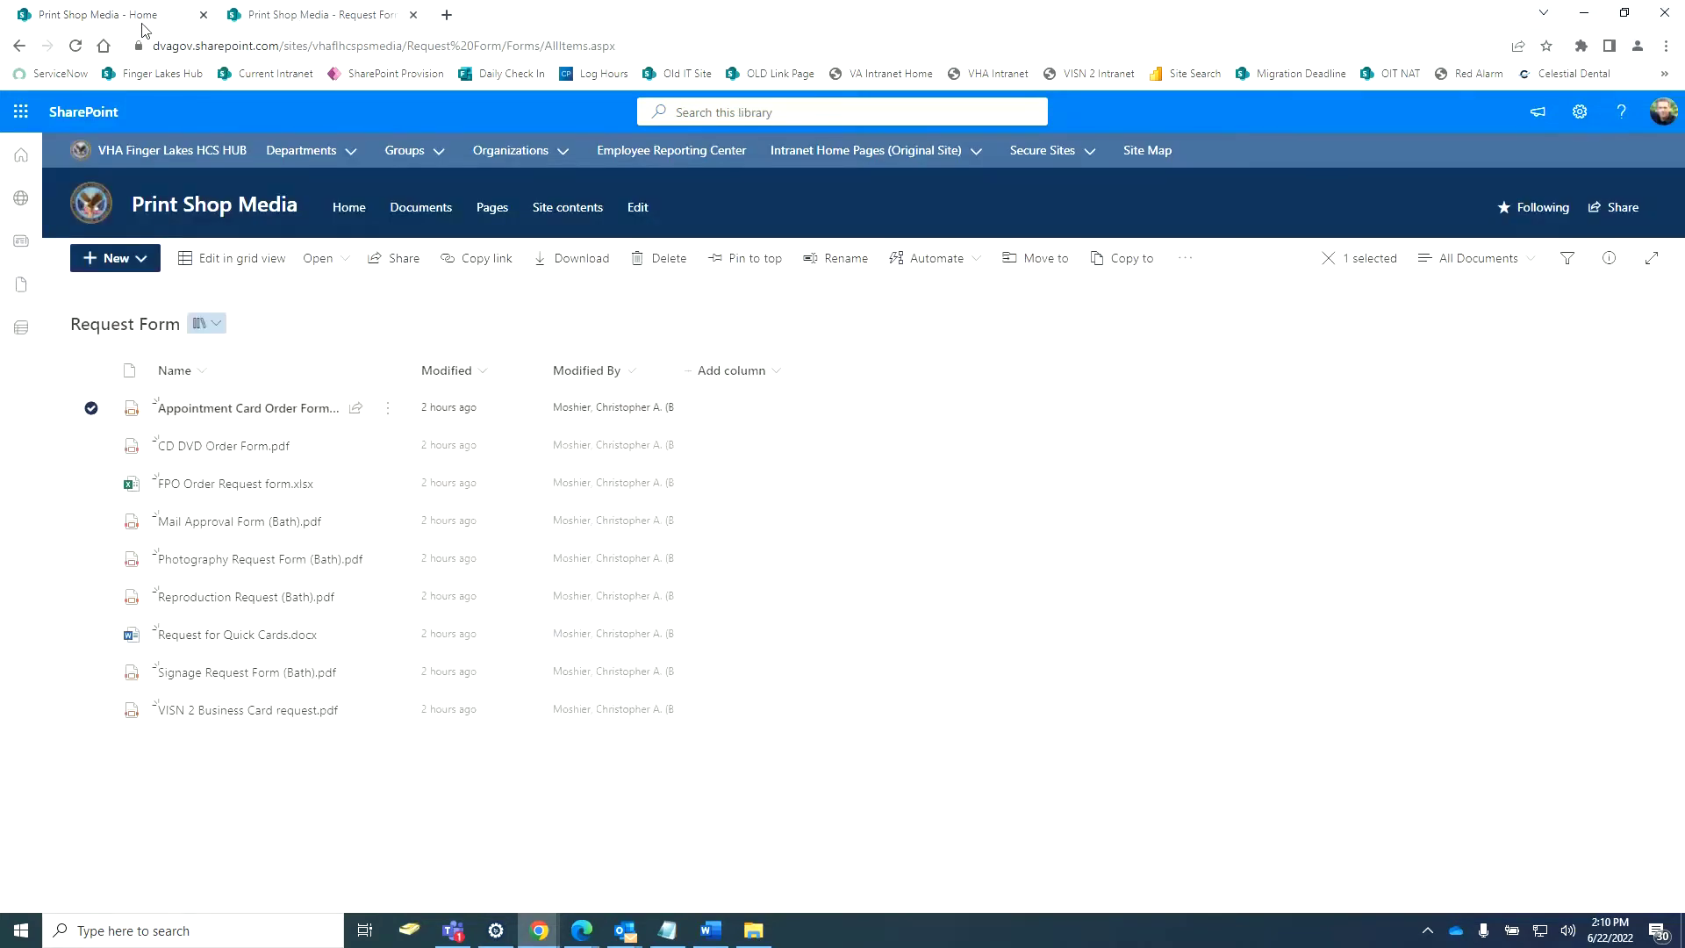
Copy DSC_8400.mp4's link from Site contents > Video > Pain Managment, then return to the editor.
{"action": "left_click", "coordinate": [15, 43]}
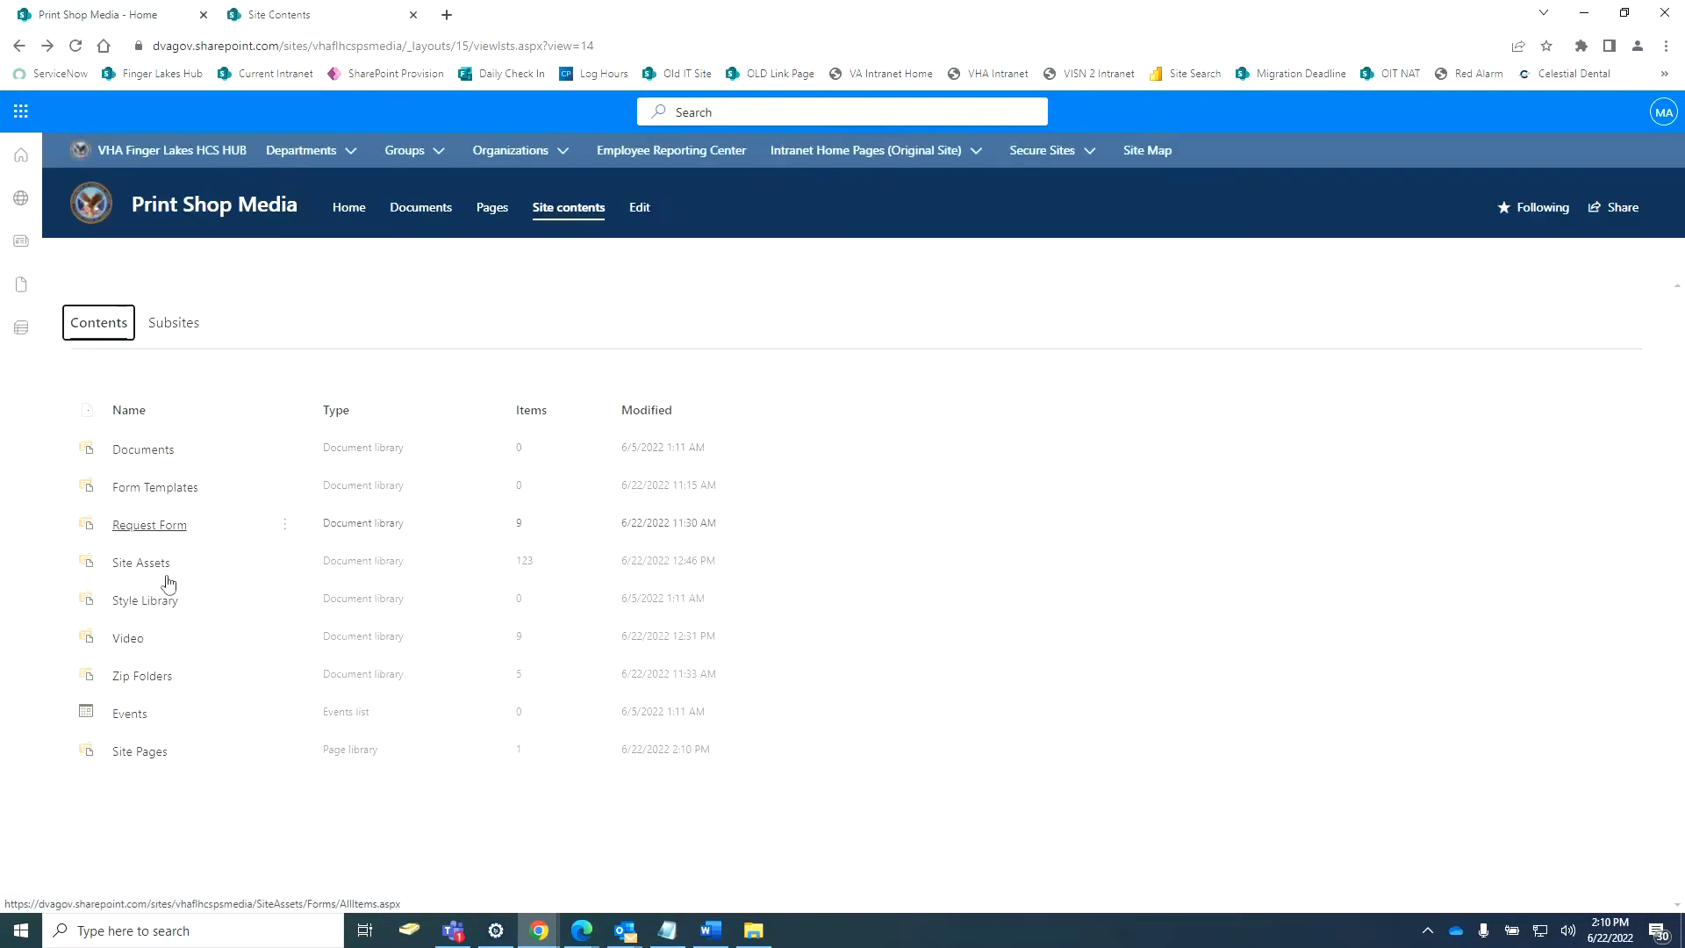
{"action": "left_click", "coordinate": [122, 645]}
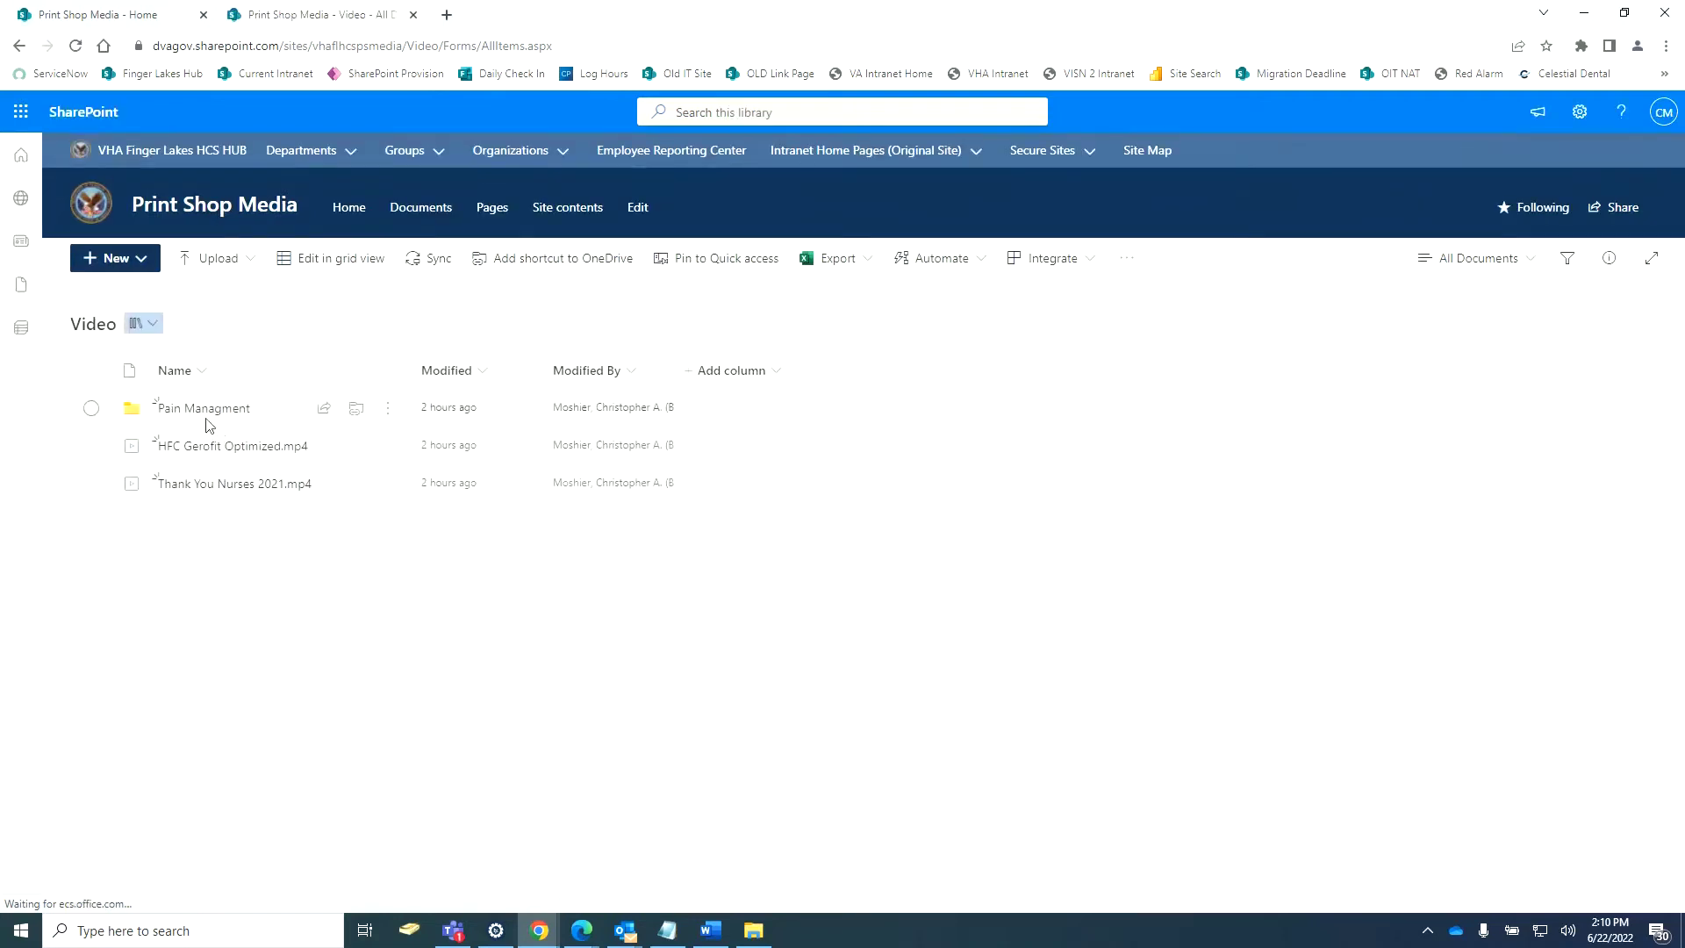
{"action": "left_click", "coordinate": [197, 409]}
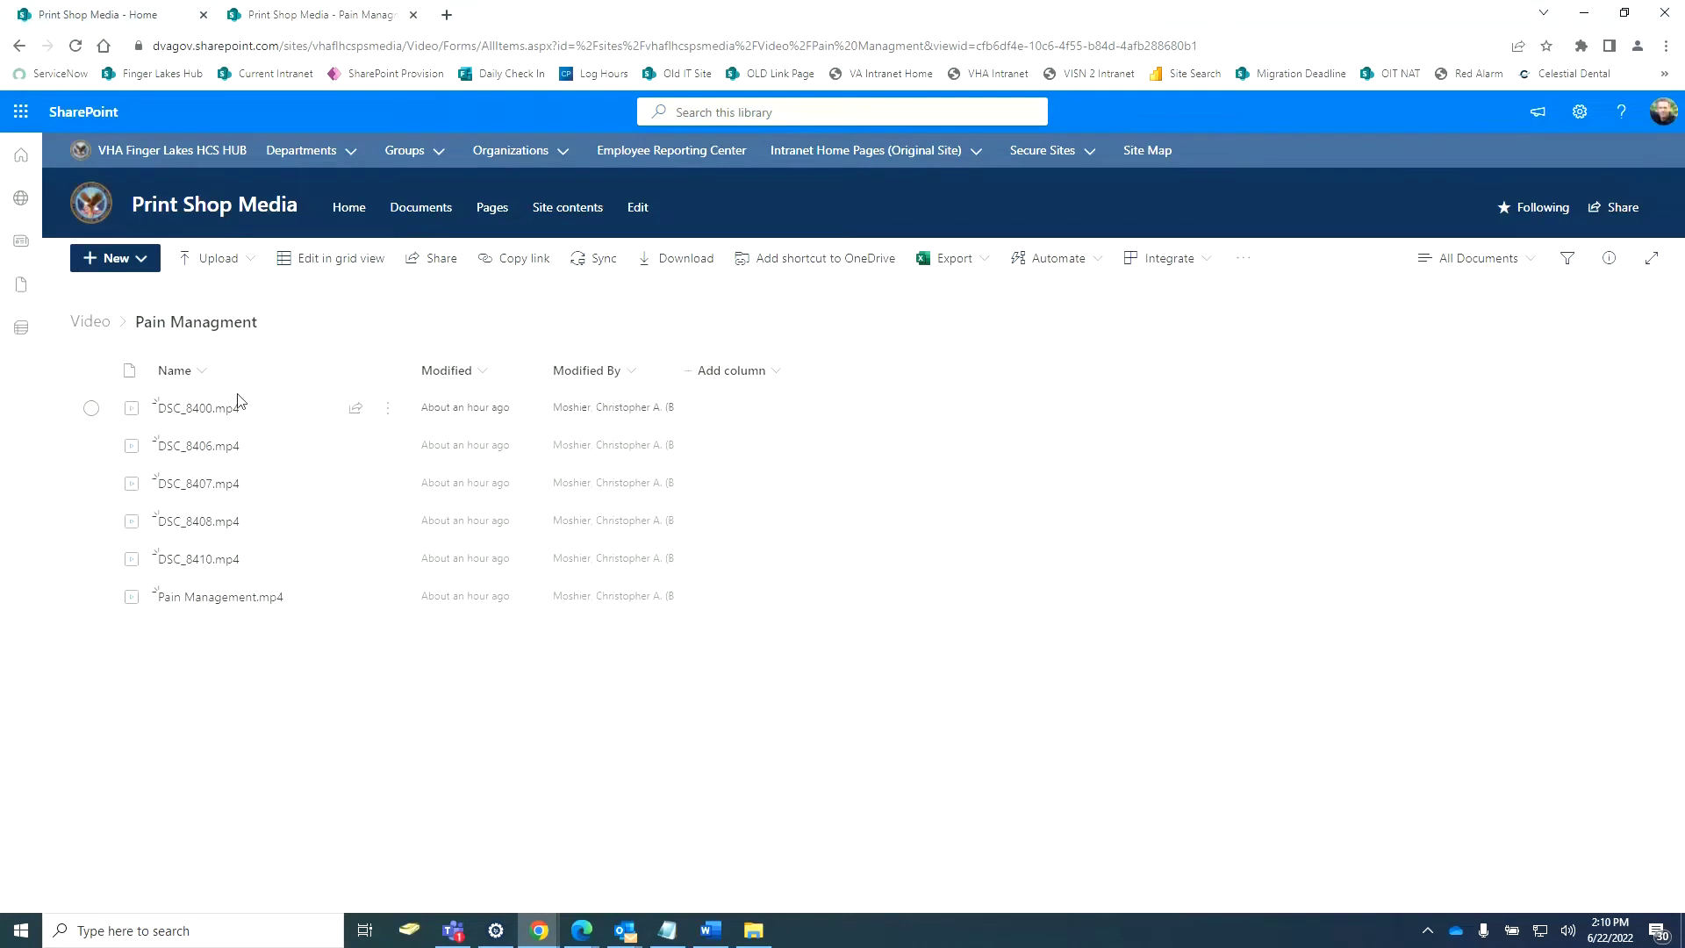
{"action": "left_click", "coordinate": [388, 409]}
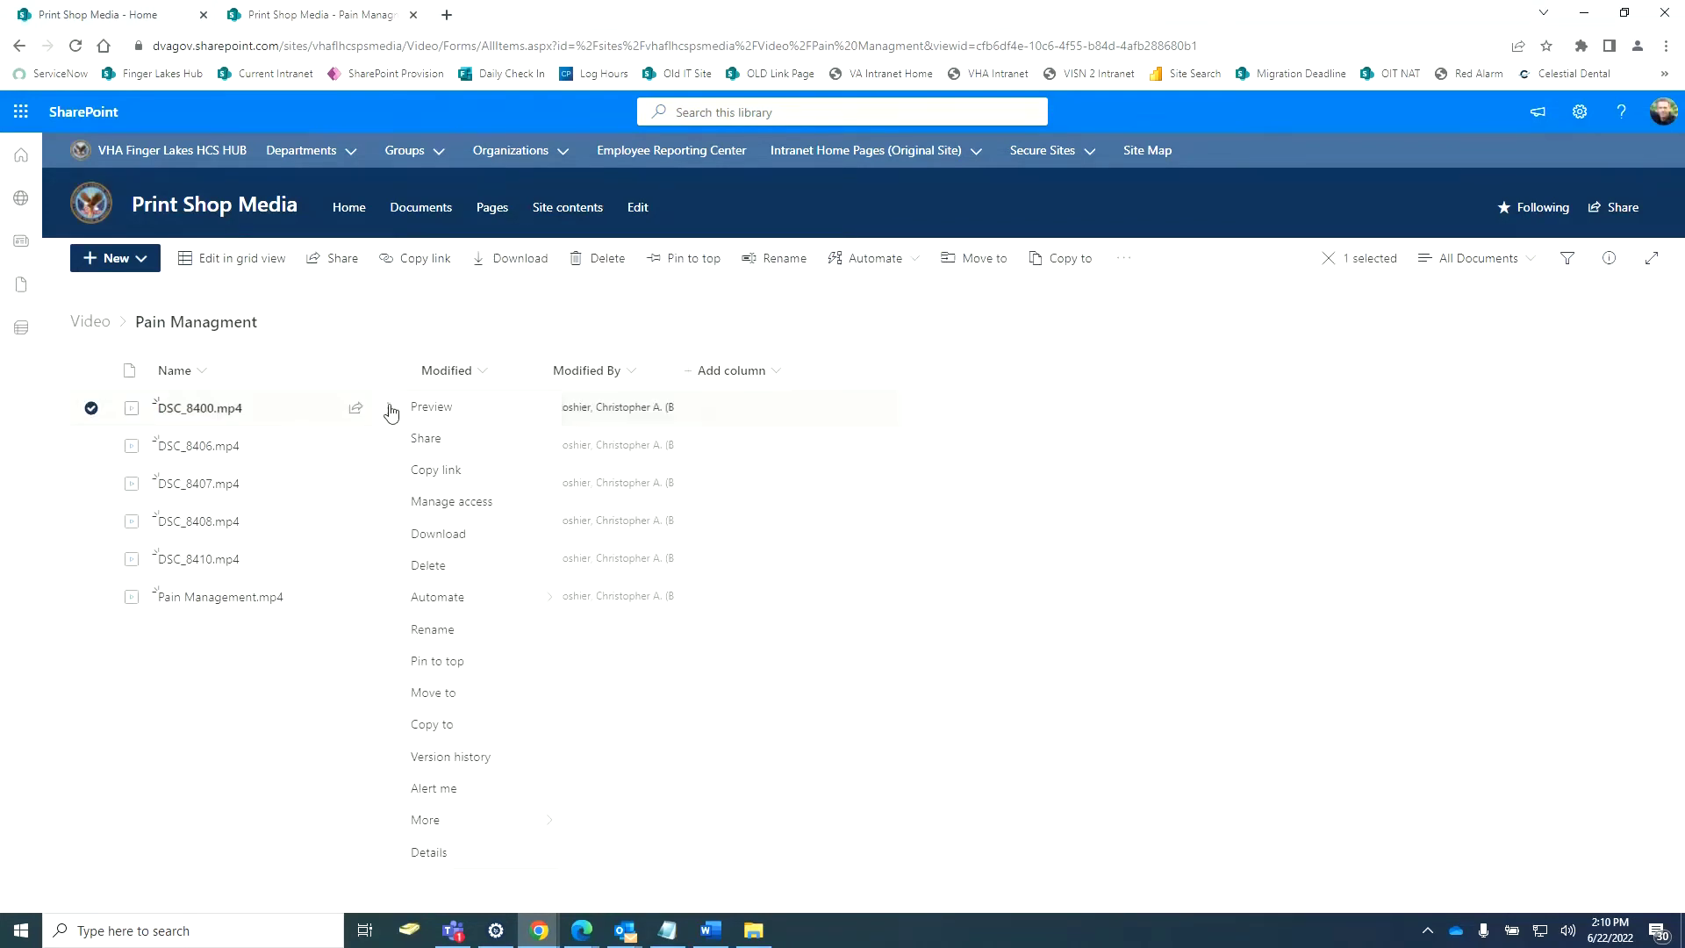
{"action": "left_click", "coordinate": [445, 471]}
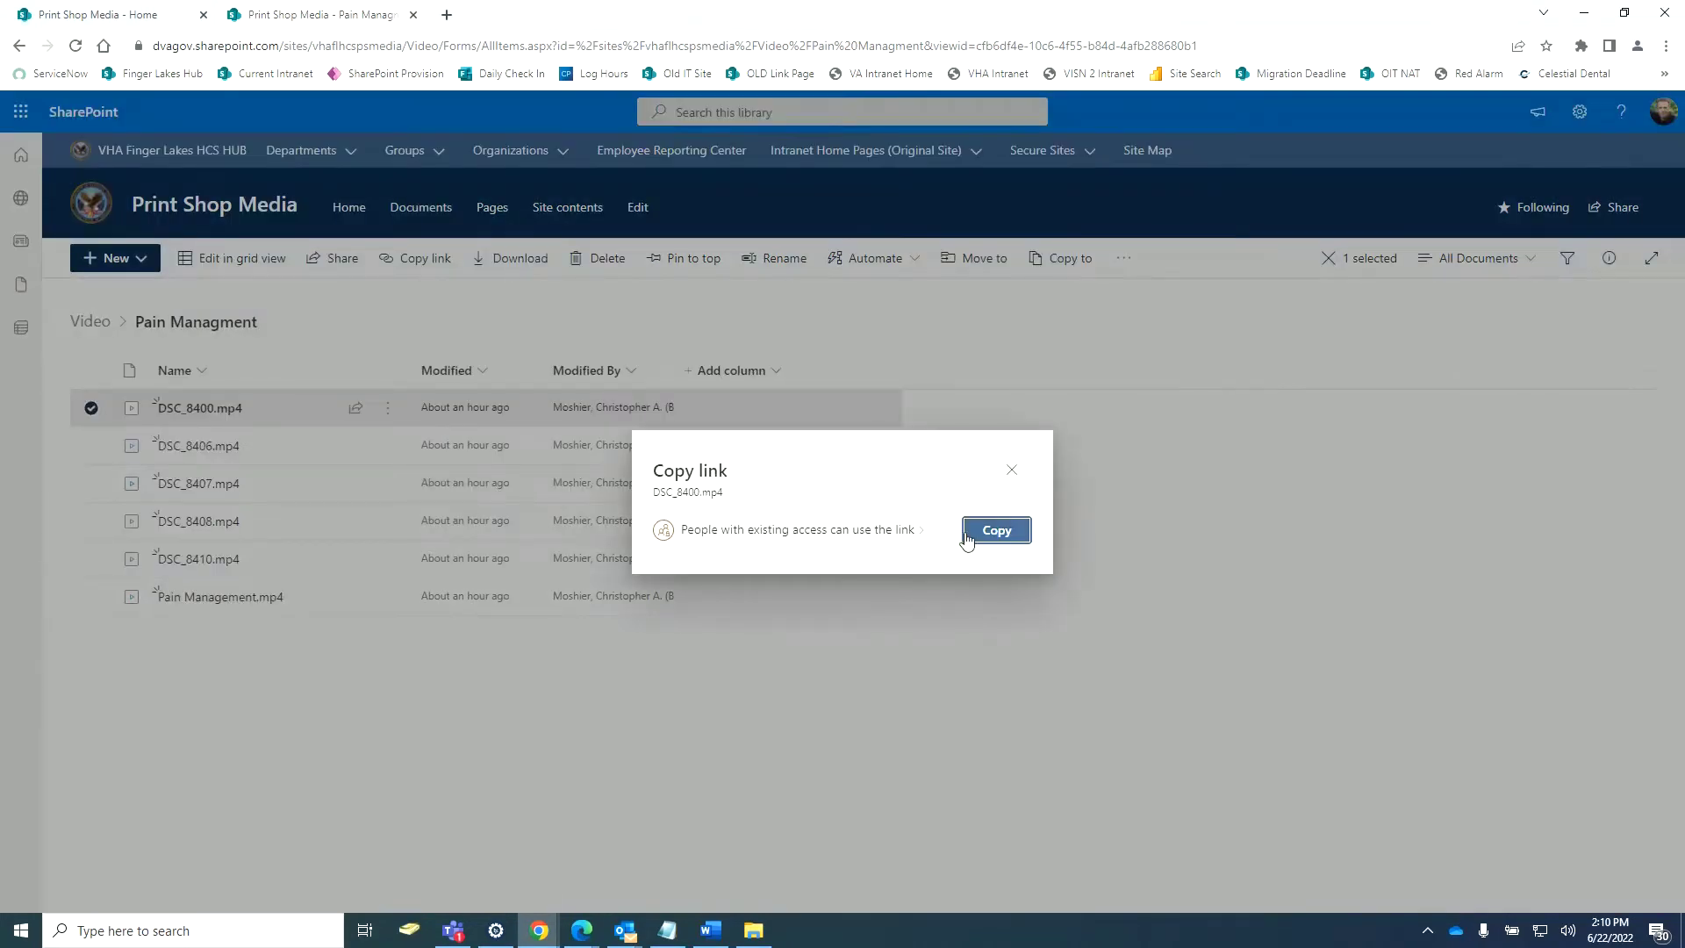
{"action": "left_click", "coordinate": [974, 543]}
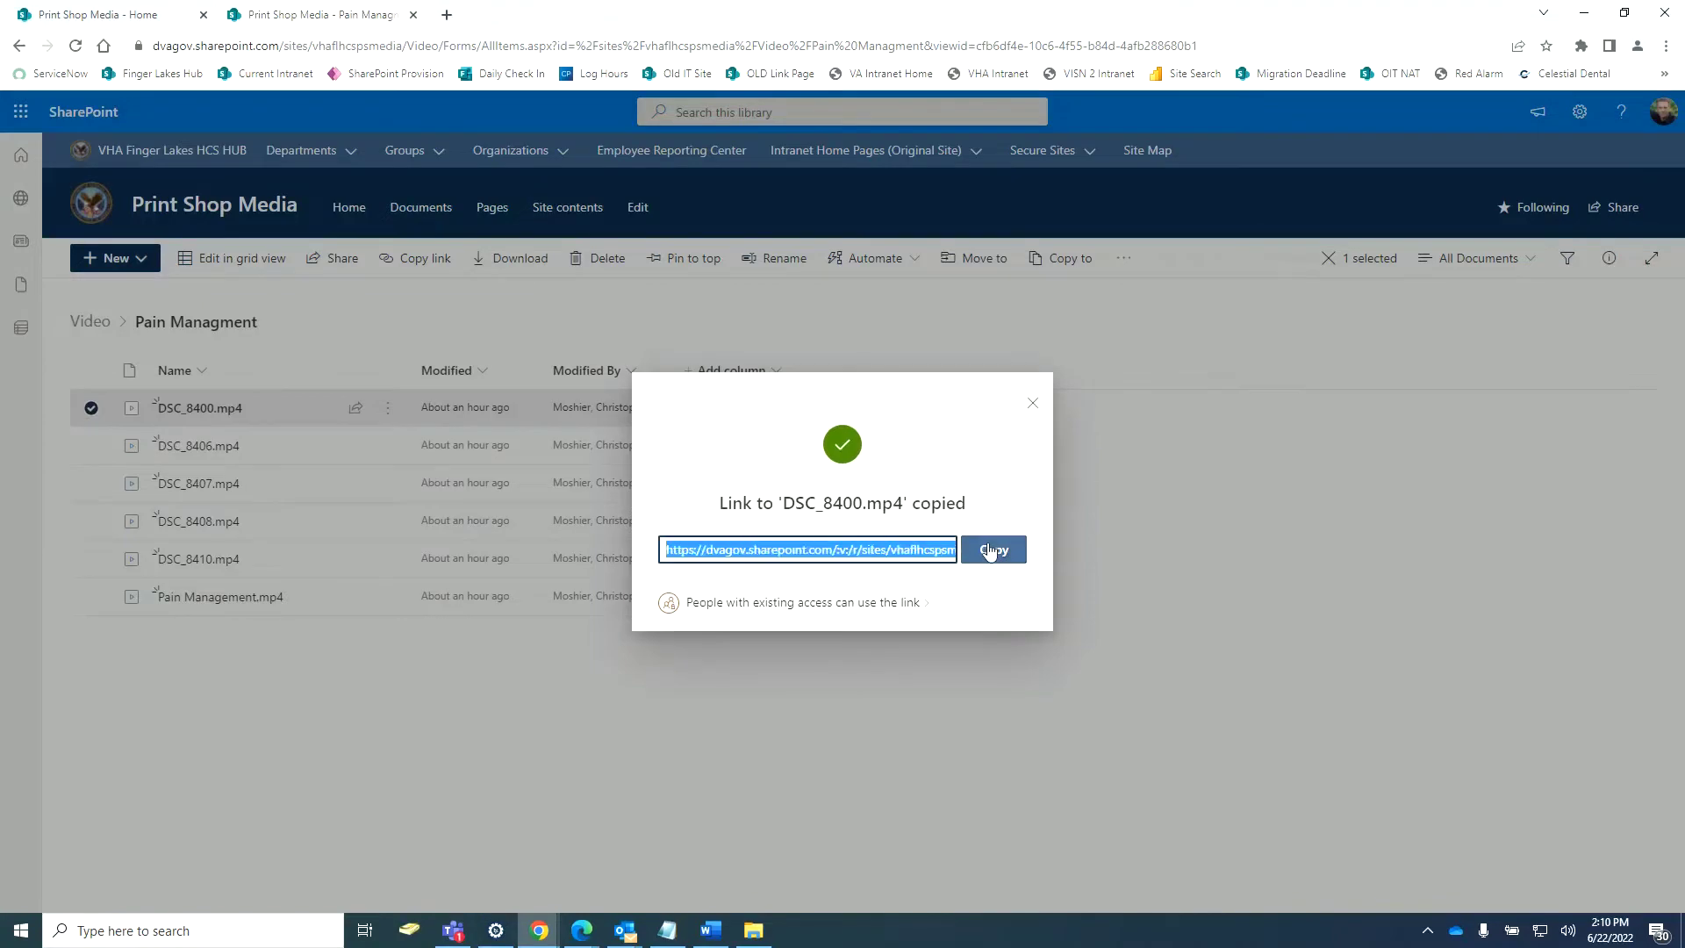
{"action": "left_click", "coordinate": [123, 10]}
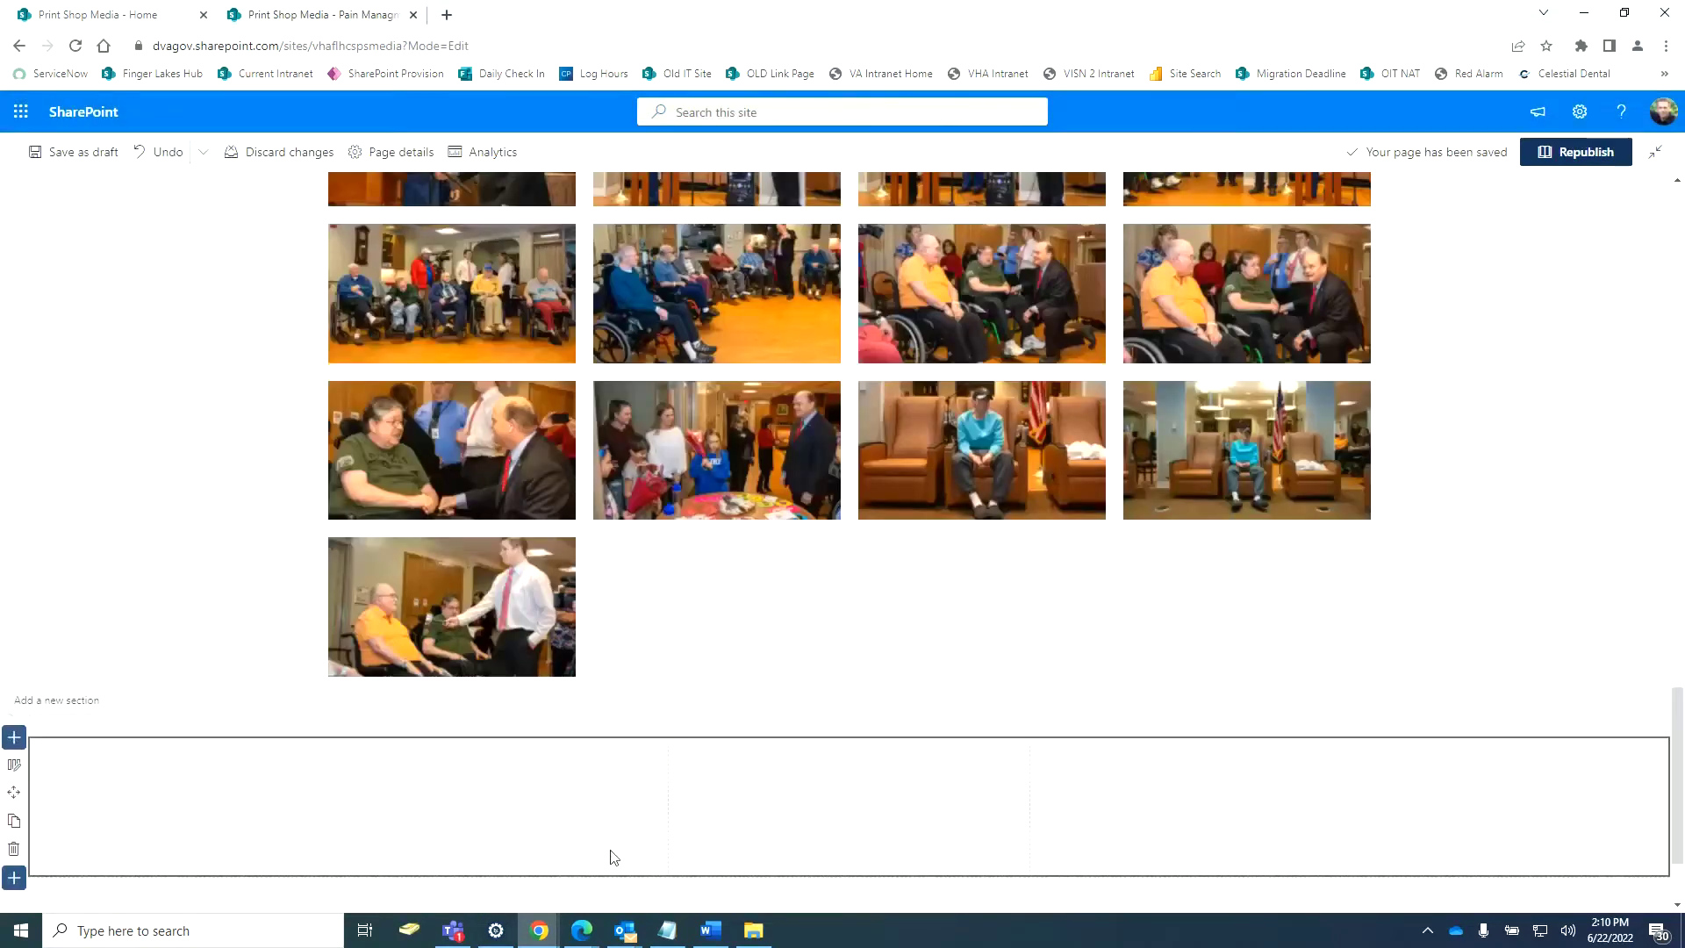
{"action": "scroll", "coordinate": [771, 787], "scroll_direction": "down", "scroll_amount": 2}
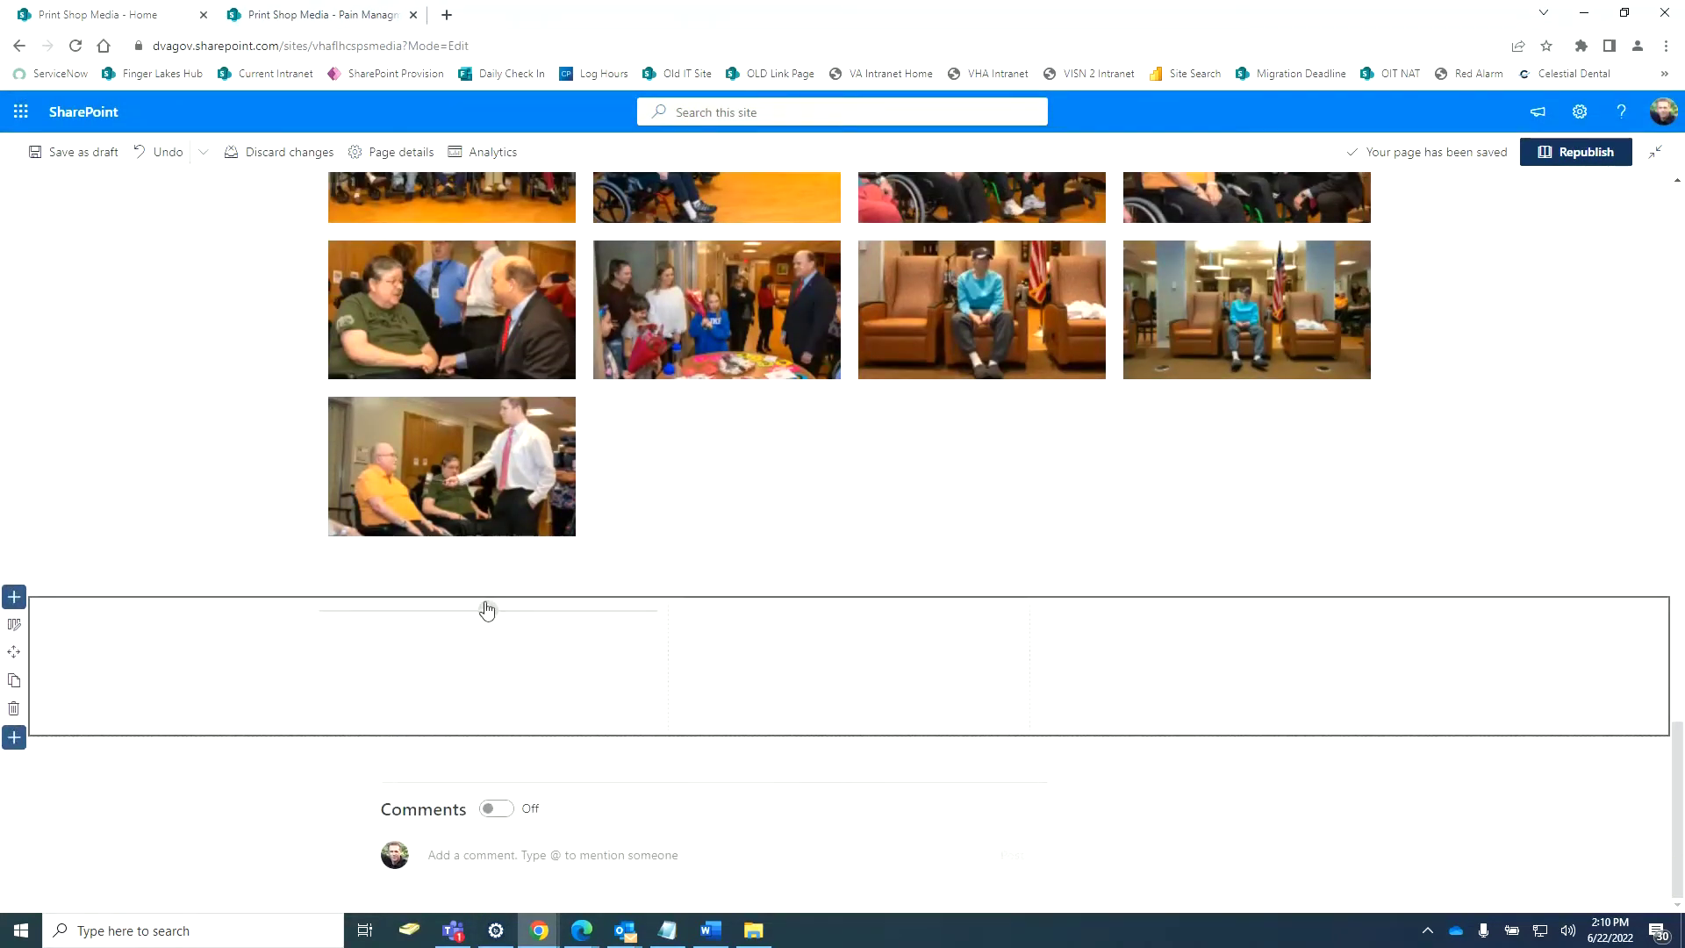
{"action": "left_click", "coordinate": [486, 609]}
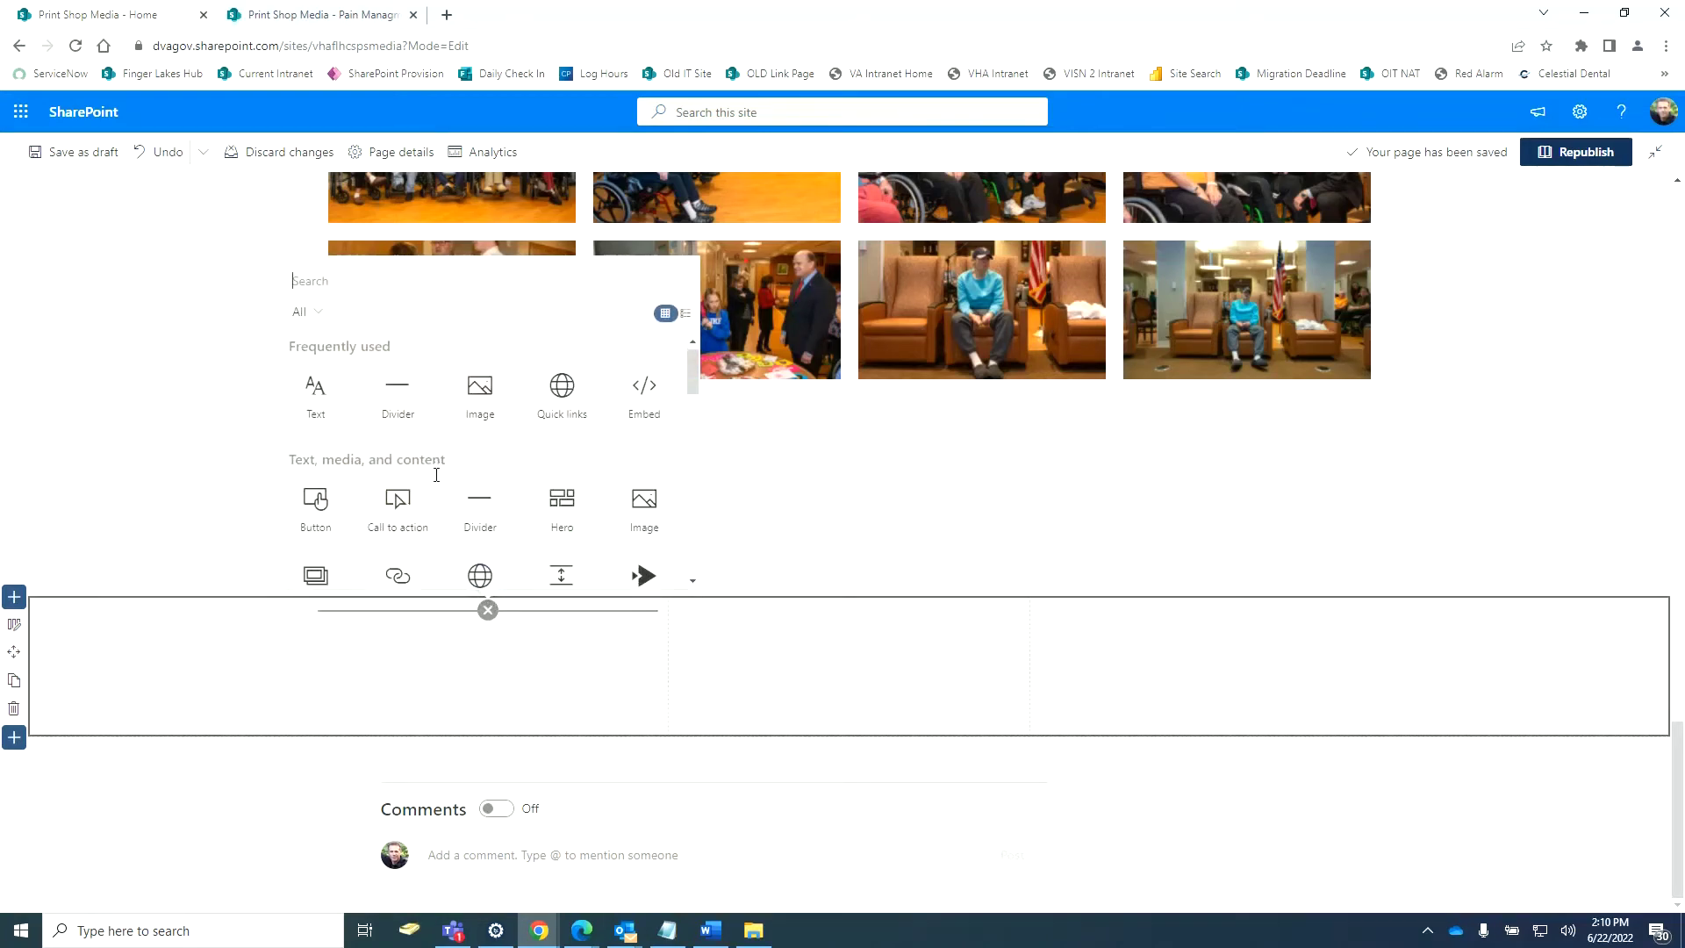
{"action": "scroll", "coordinate": [436, 478], "scroll_direction": "down", "scroll_amount": 1}
{"action": "scroll", "coordinate": [436, 481], "scroll_direction": "up", "scroll_amount": 1}
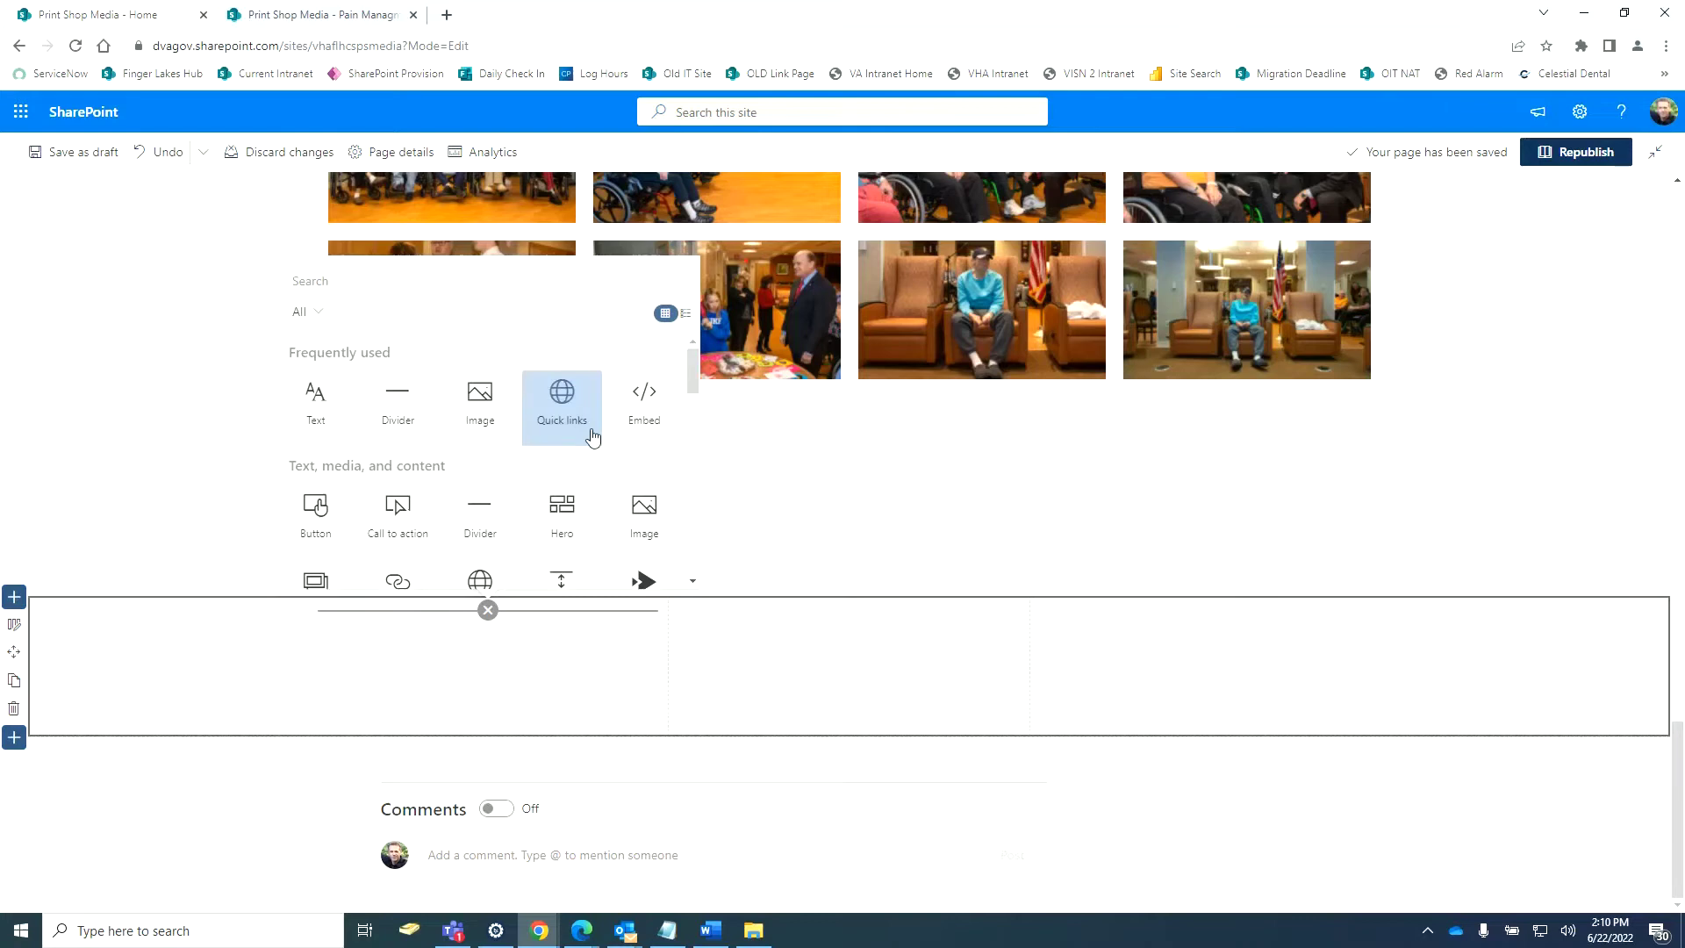
{"action": "left_click", "coordinate": [642, 414]}
{"action": "left_click", "coordinate": [1461, 482]}
{"action": "right_click", "coordinate": [1498, 462]}
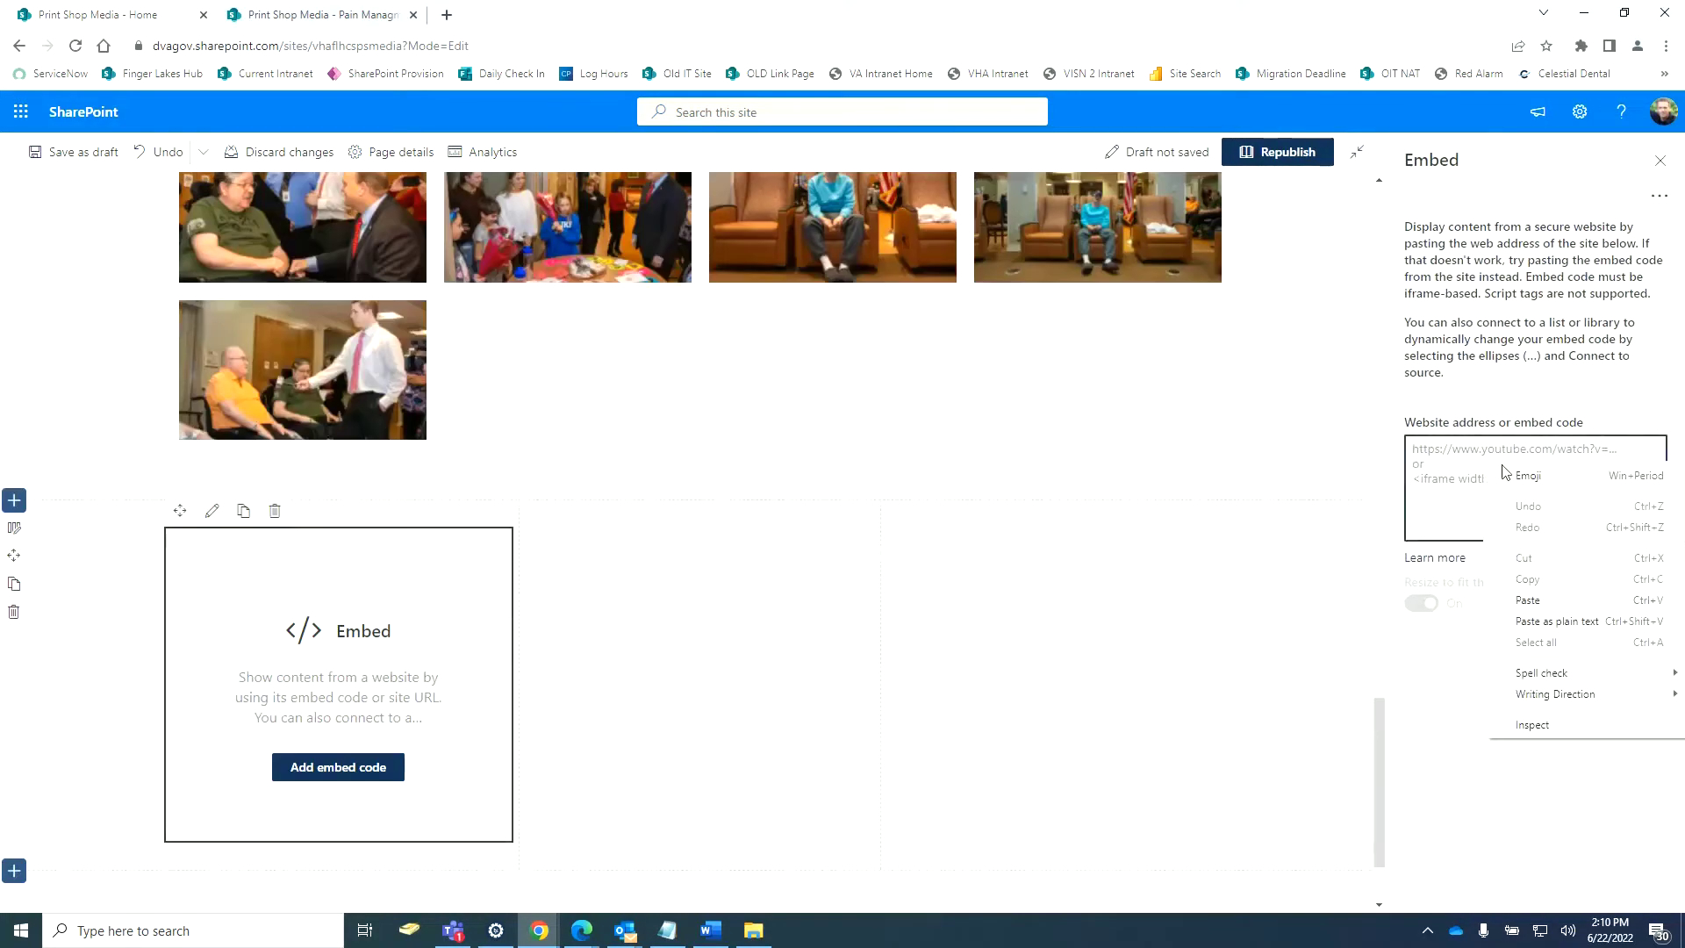
{"action": "left_click", "coordinate": [1541, 600]}
{"action": "left_click", "coordinate": [1529, 713]}
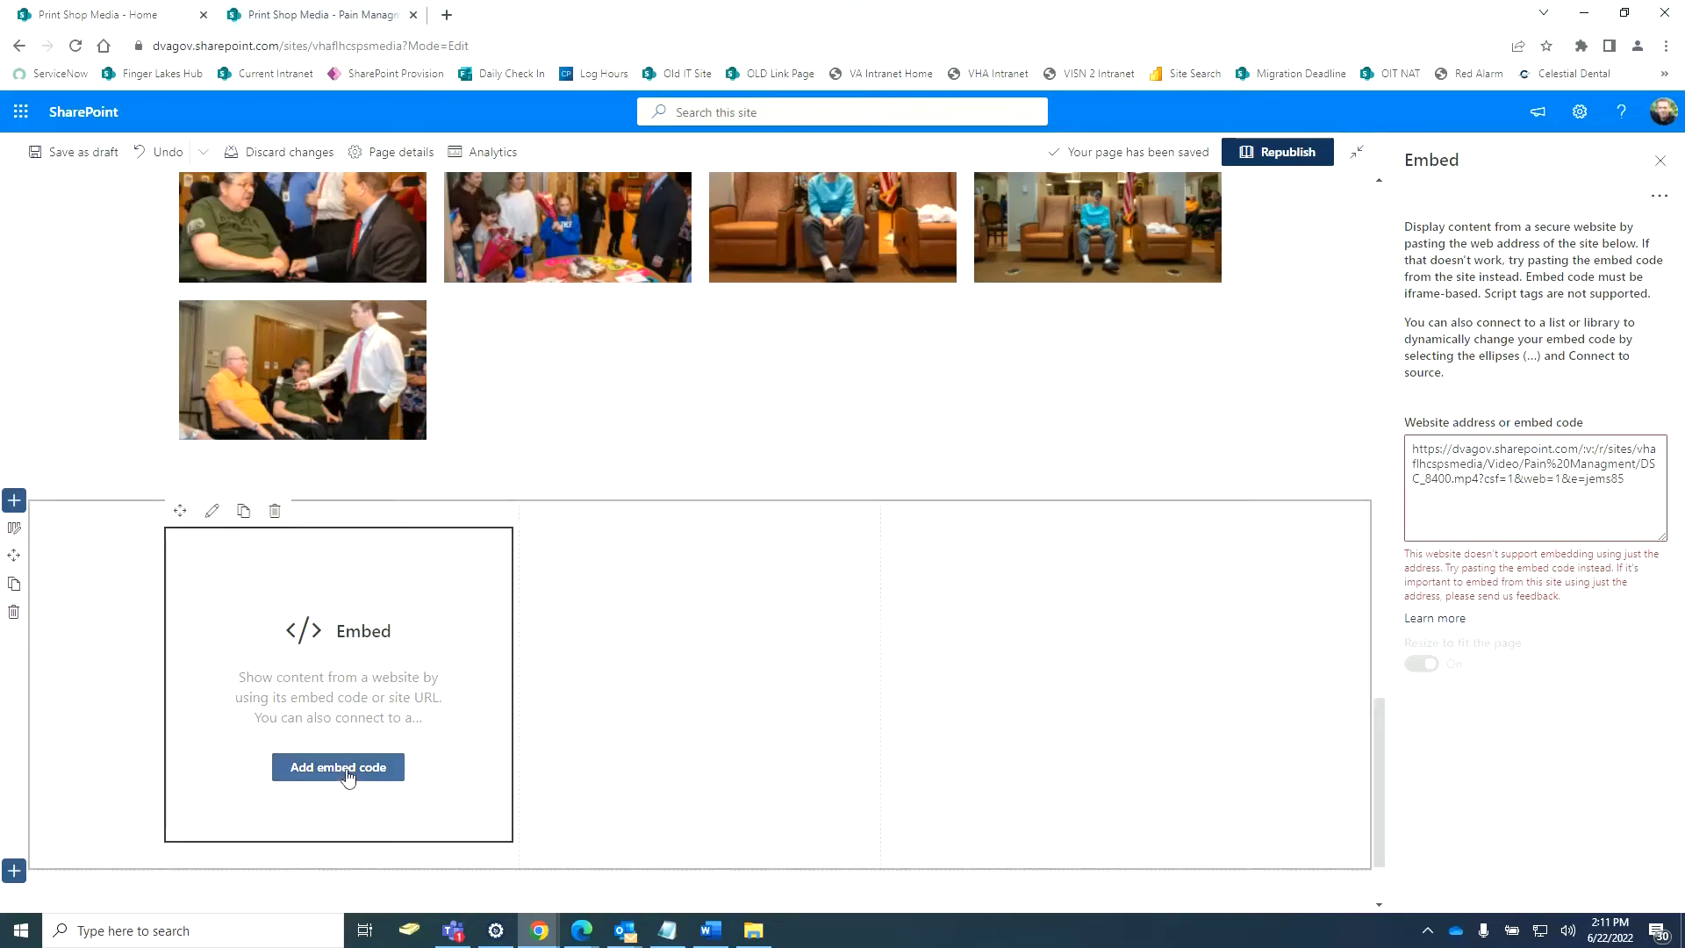
{"action": "left_click", "coordinate": [292, 516]}
{"action": "scroll", "coordinate": [331, 688], "scroll_direction": "down", "scroll_amount": 1}
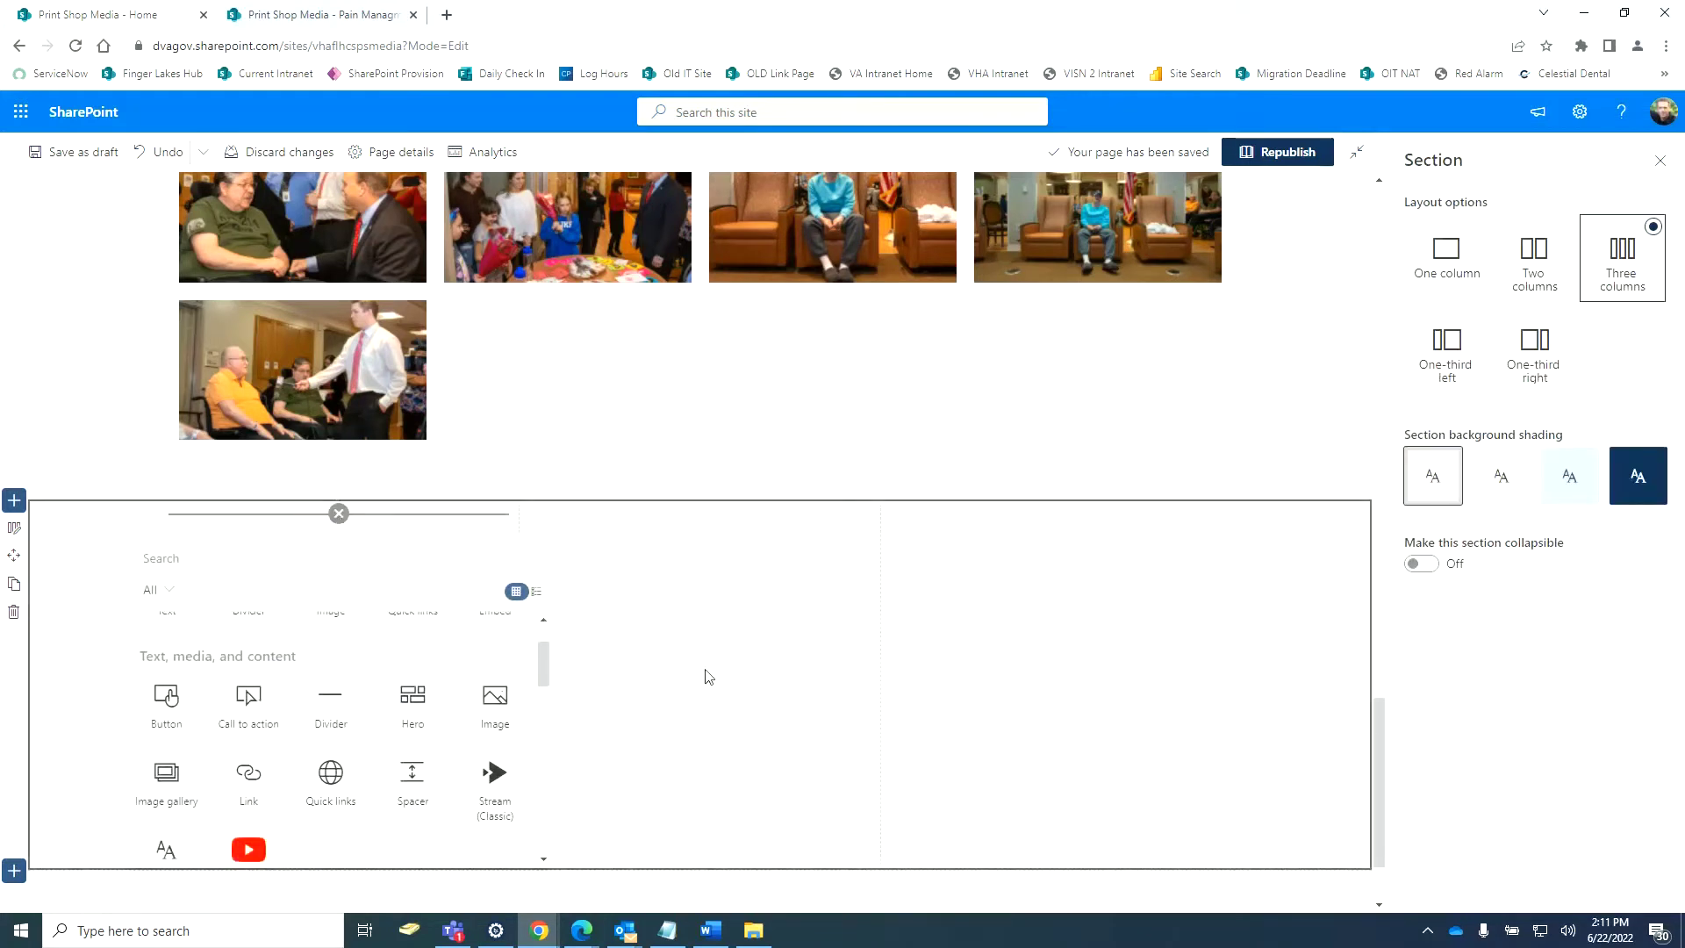
{"action": "key", "text": "ctrl+z"}
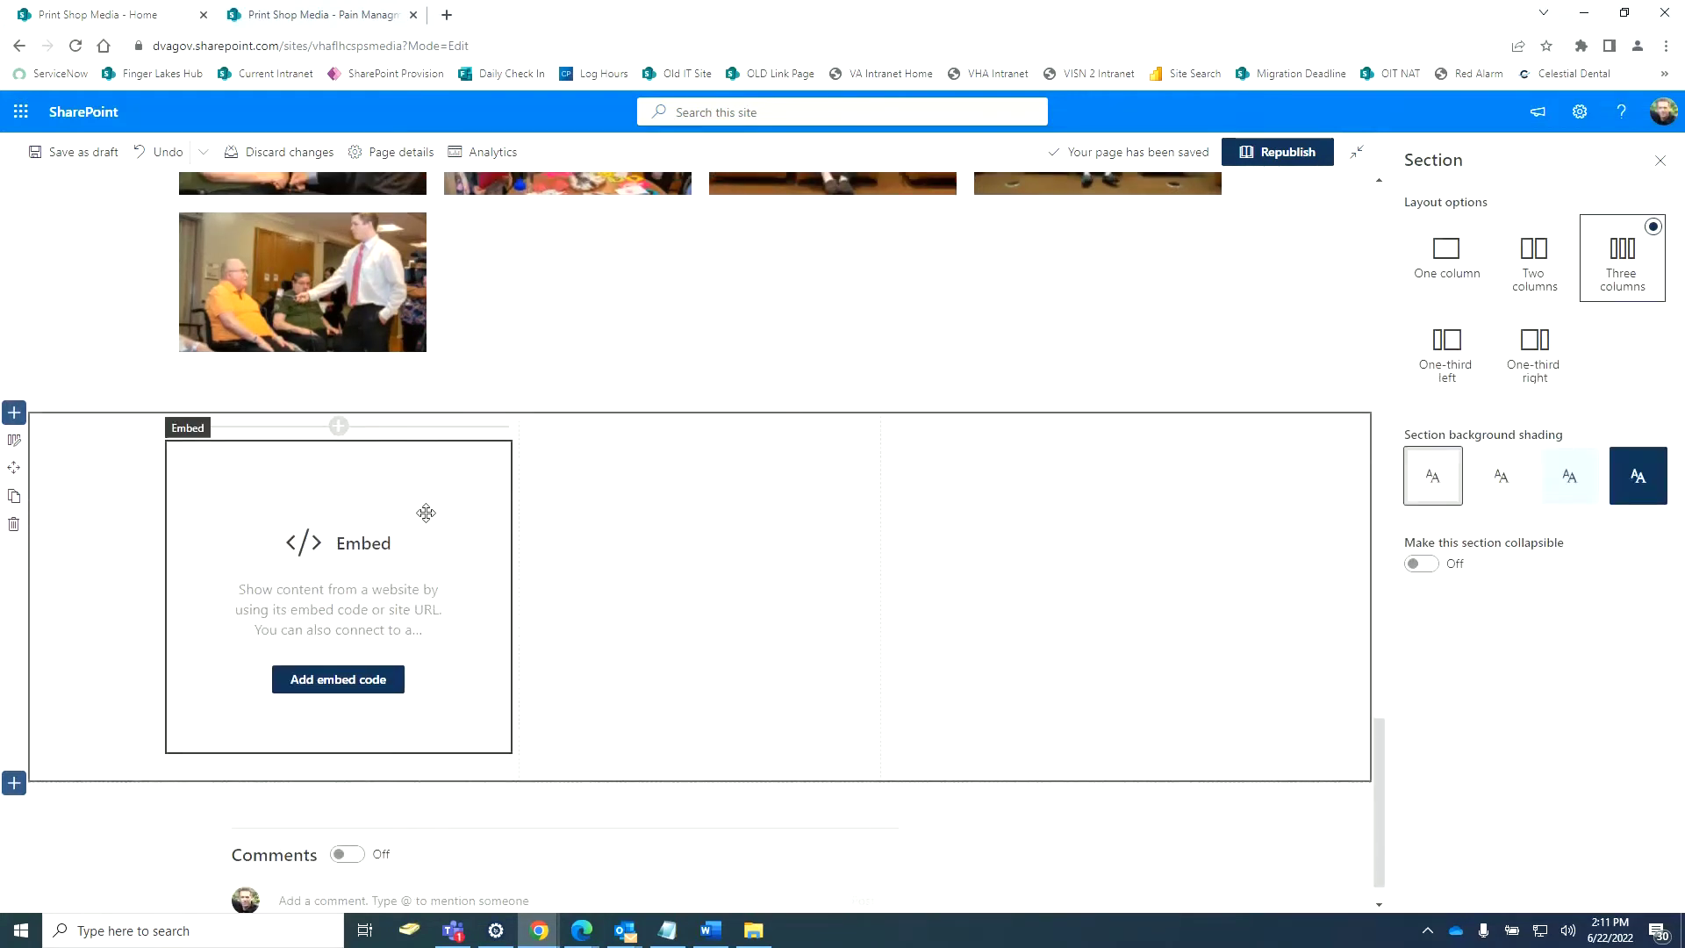
{"action": "left_click", "coordinate": [425, 513]}
{"action": "left_click", "coordinate": [271, 432]}
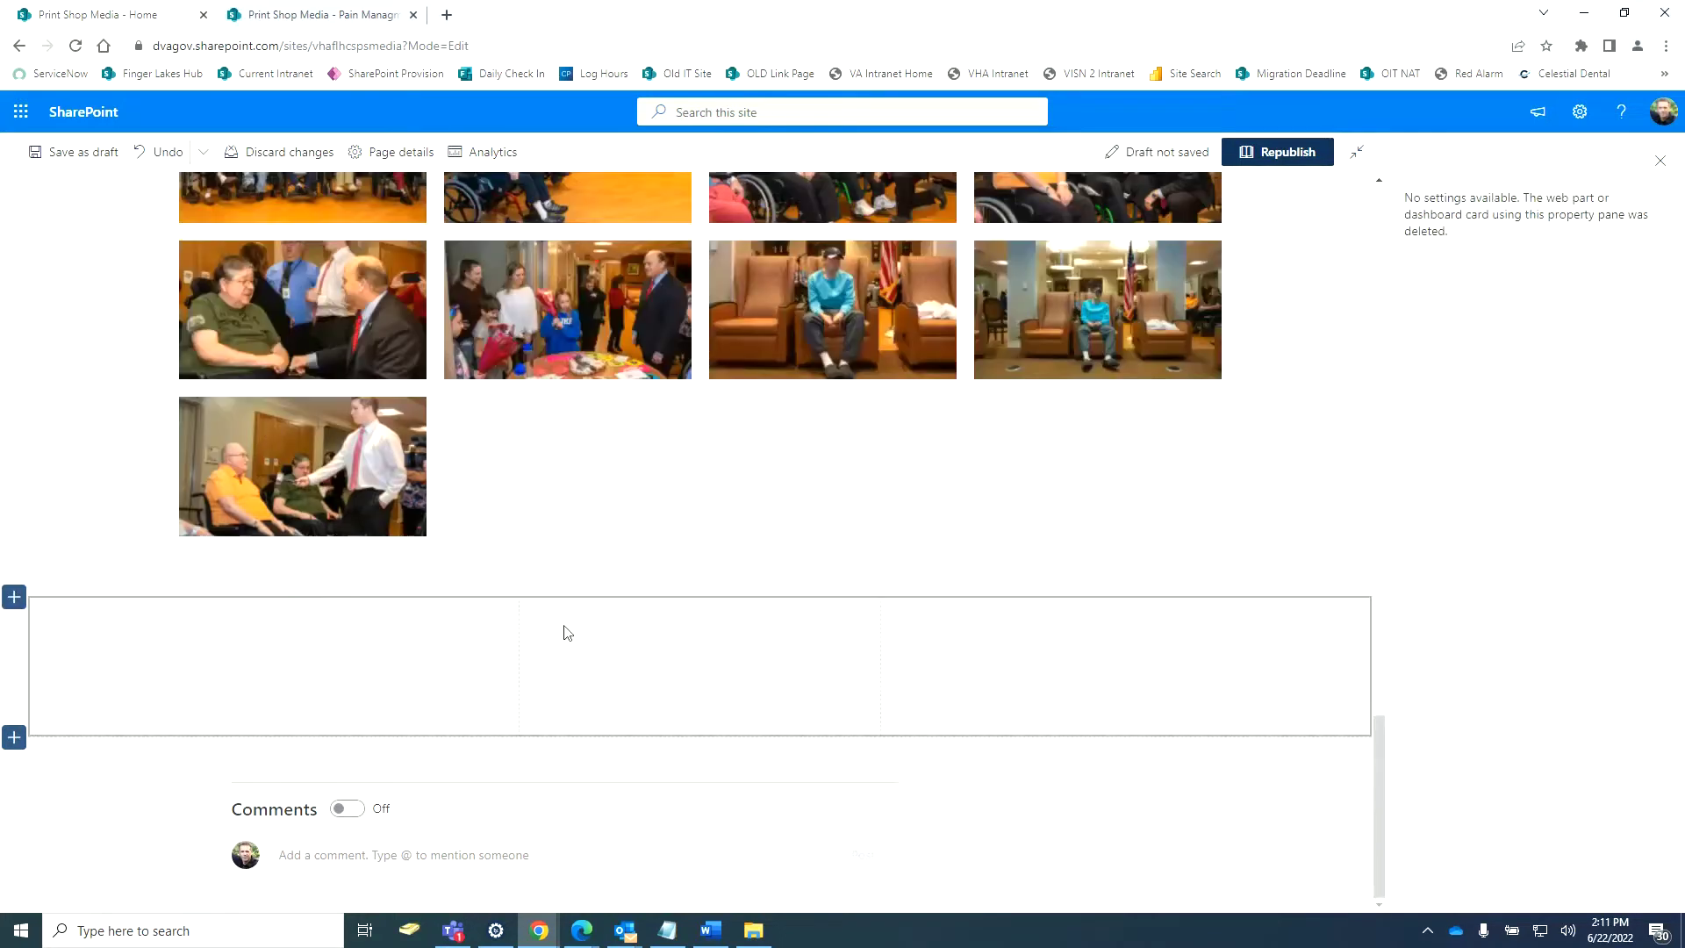
Select the empty new section and browse the web part toolbox for its first column.
{"action": "left_click", "coordinate": [392, 645]}
{"action": "left_click", "coordinate": [338, 610]}
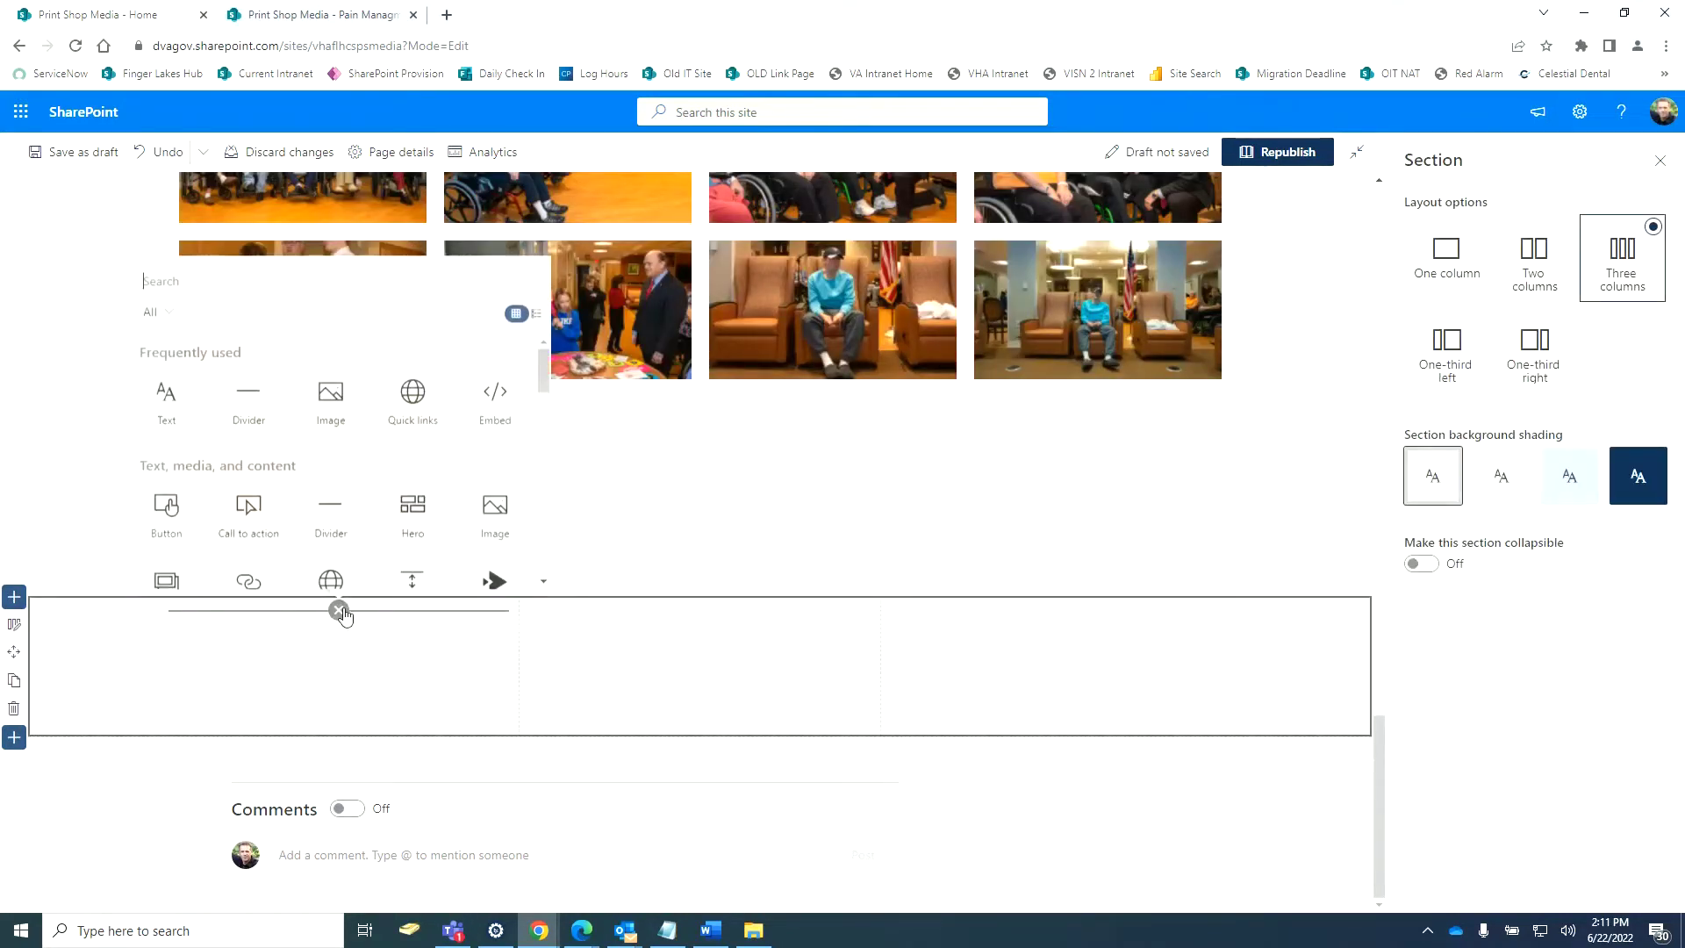
{"action": "scroll", "coordinate": [384, 518], "scroll_direction": "down", "scroll_amount": 3}
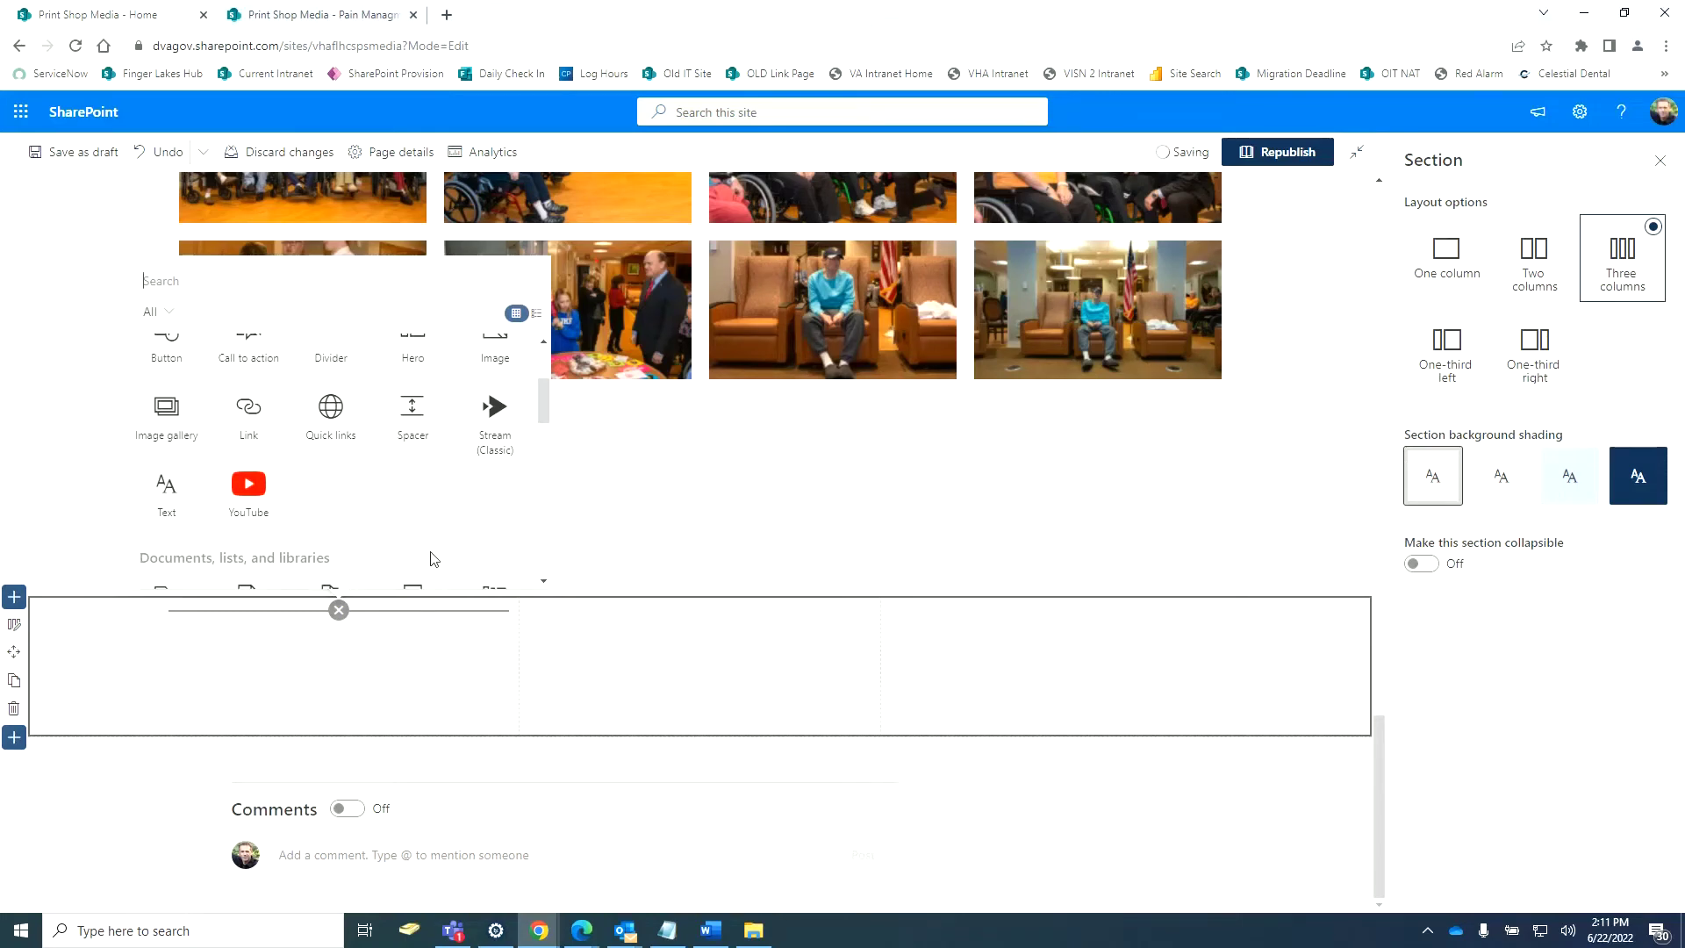
{"action": "scroll", "coordinate": [433, 557], "scroll_direction": "down", "scroll_amount": 1}
{"action": "scroll", "coordinate": [443, 557], "scroll_direction": "down", "scroll_amount": 1}
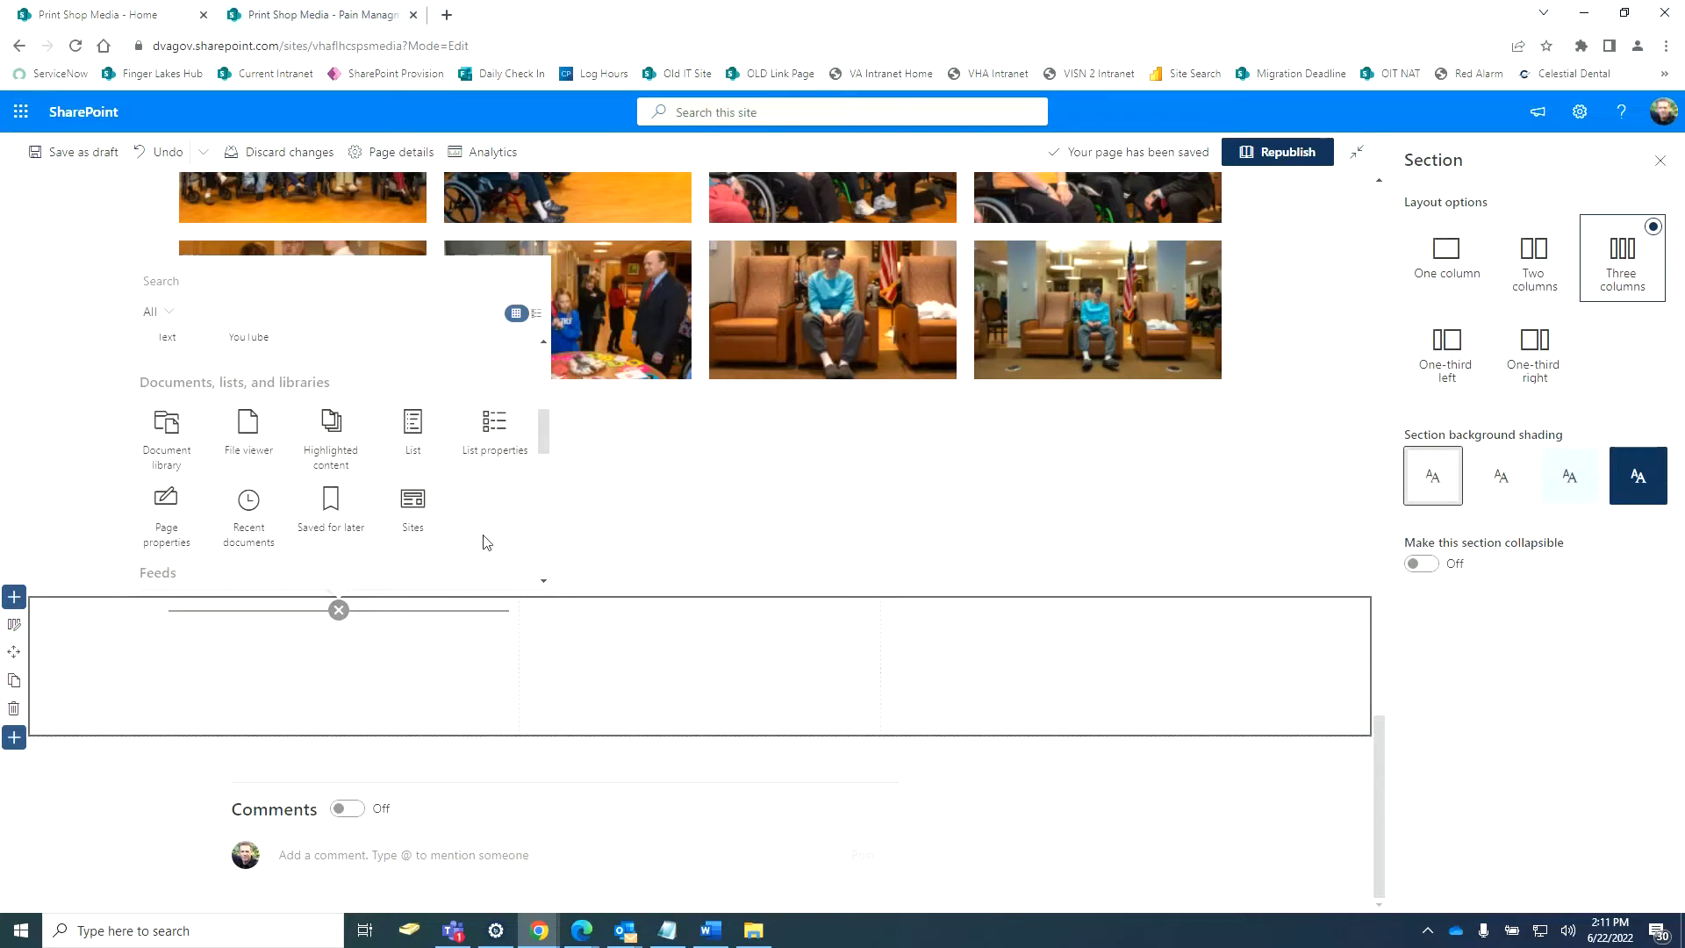
{"action": "scroll", "coordinate": [485, 542], "scroll_direction": "down", "scroll_amount": 4}
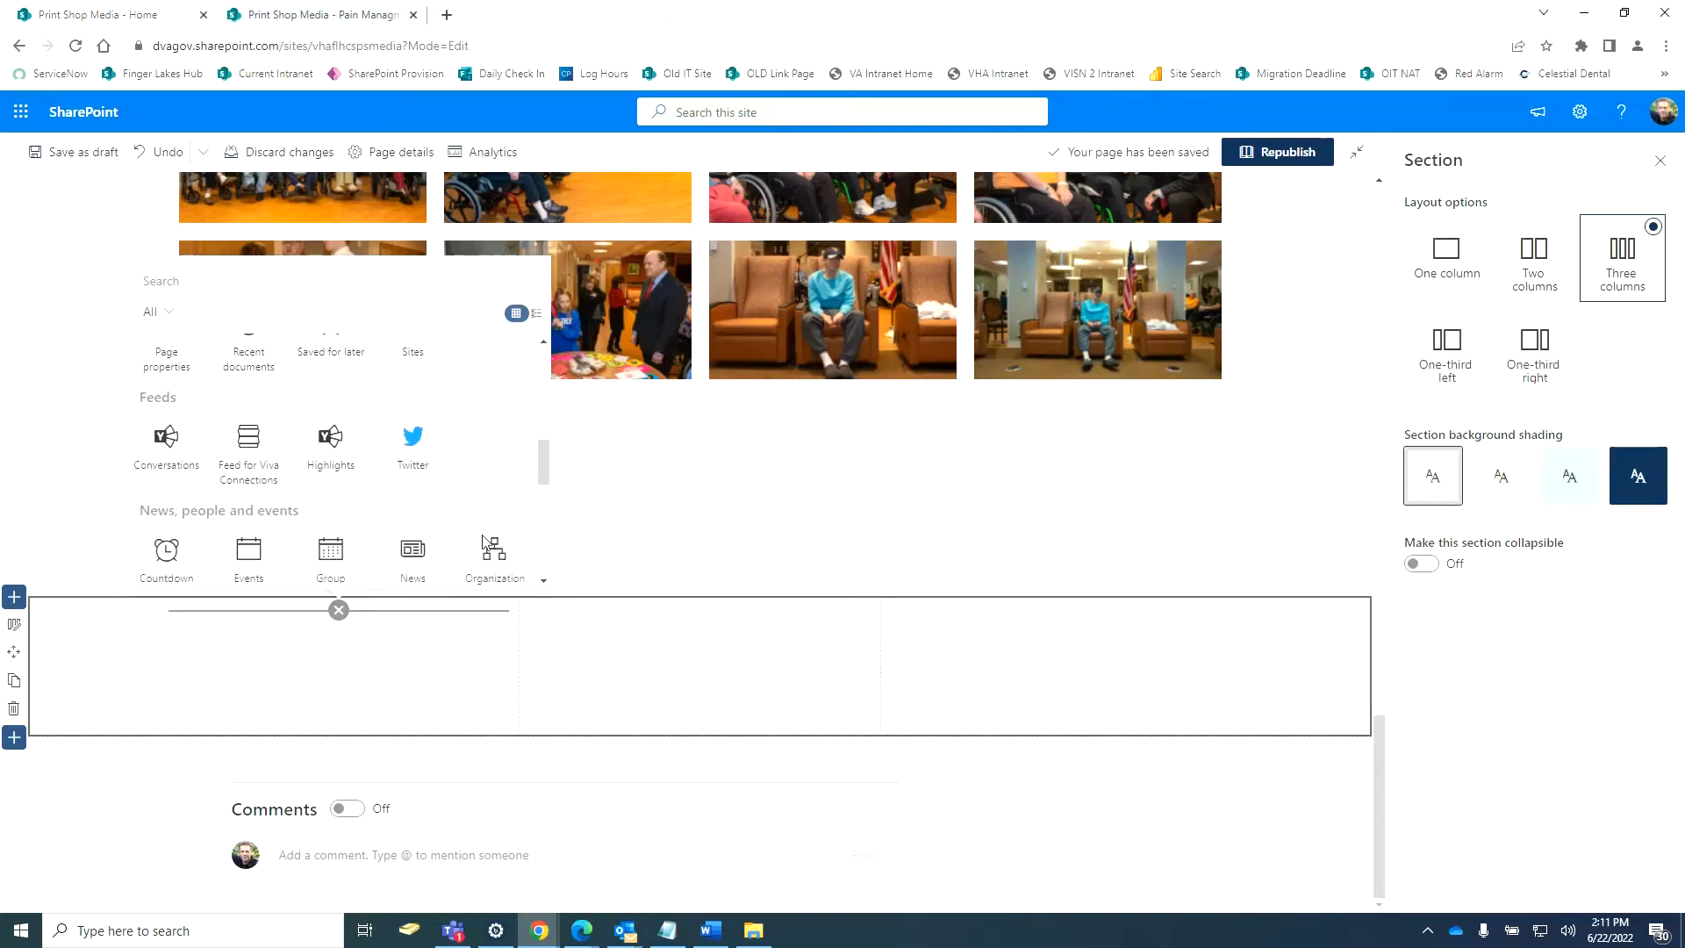
{"action": "scroll", "coordinate": [485, 541], "scroll_direction": "down", "scroll_amount": 4}
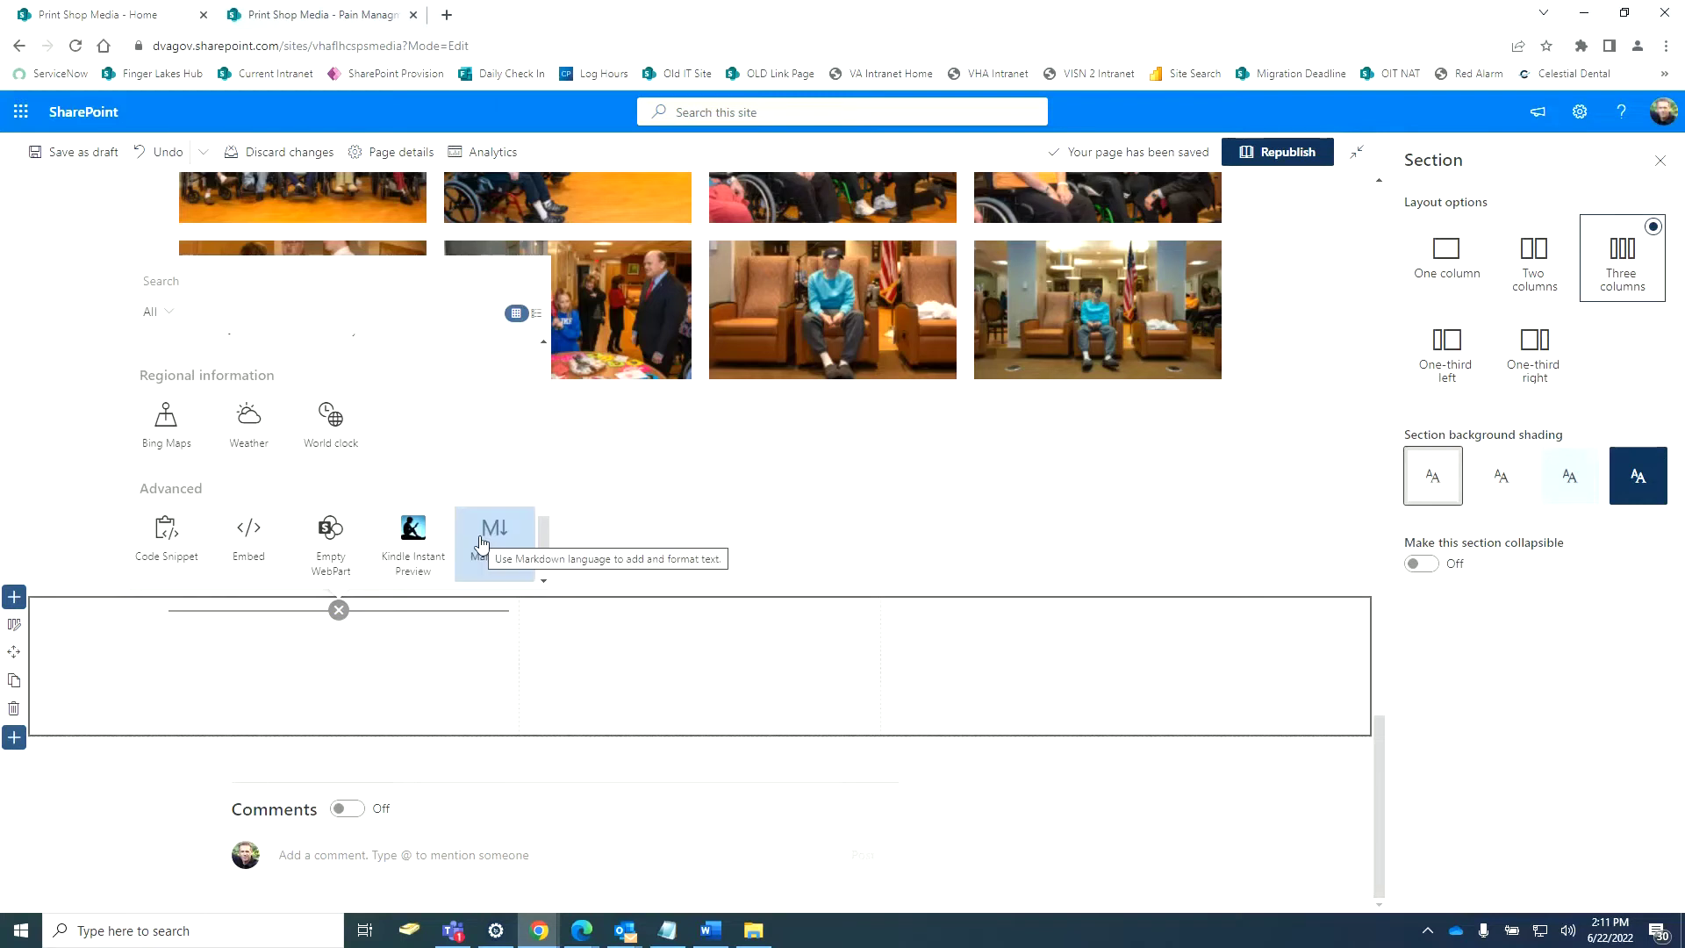
{"action": "scroll", "coordinate": [472, 546], "scroll_direction": "up", "scroll_amount": 4}
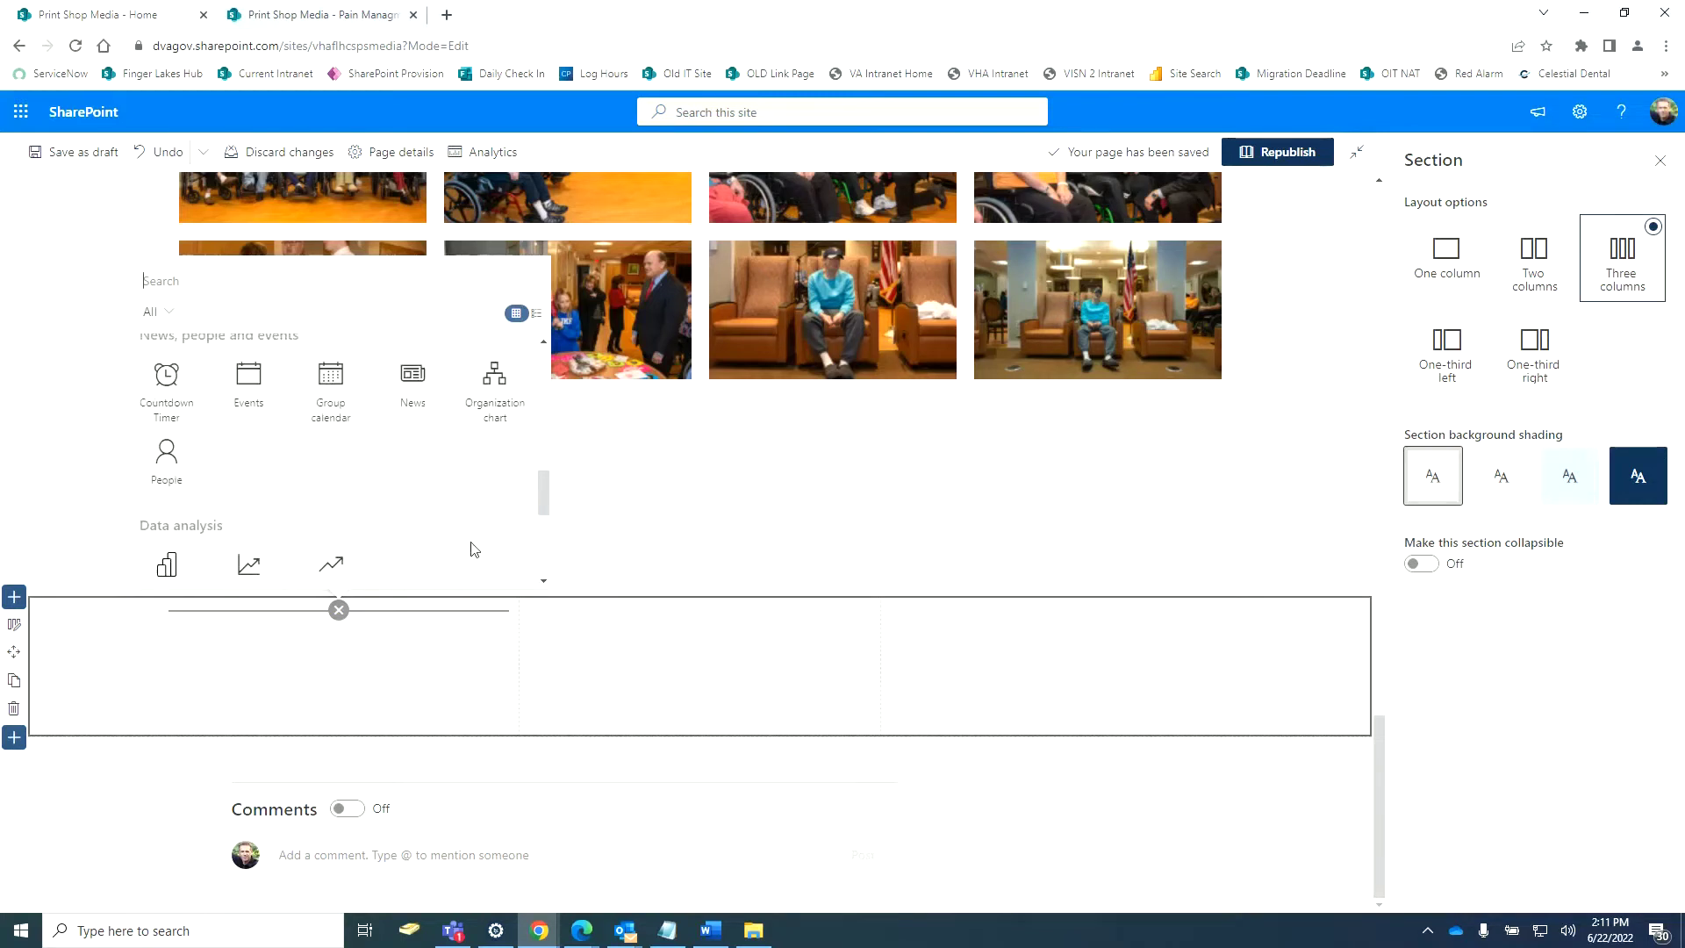
{"action": "scroll", "coordinate": [472, 555], "scroll_direction": "up", "scroll_amount": 1}
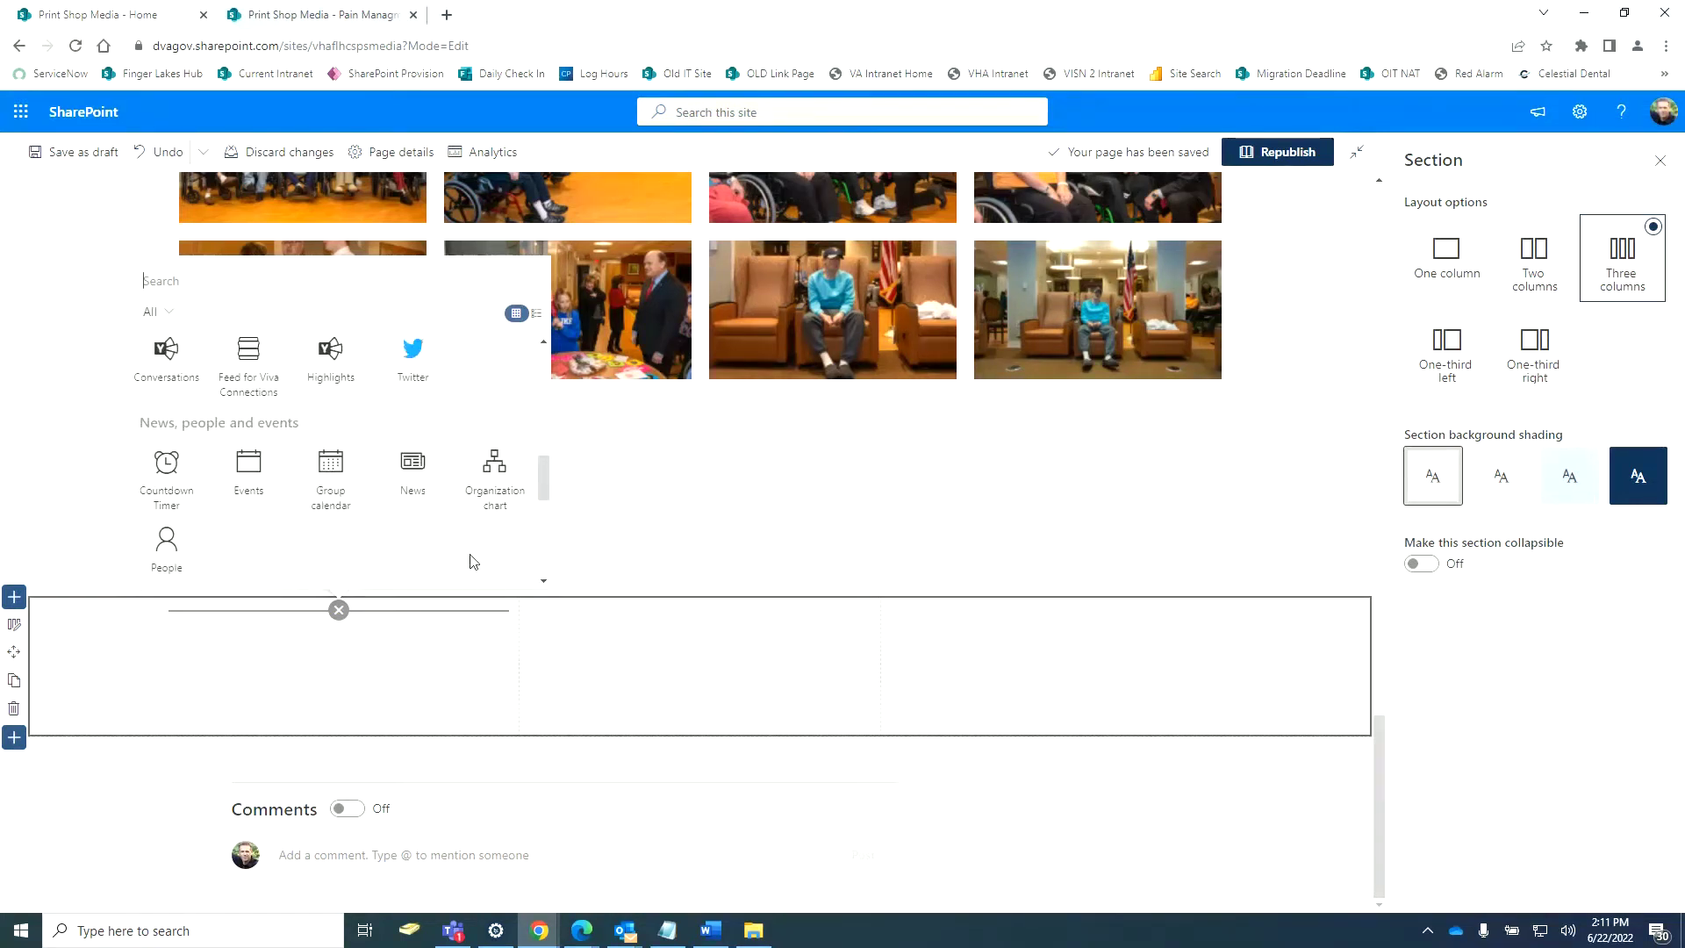
{"action": "scroll", "coordinate": [472, 563], "scroll_direction": "up", "scroll_amount": 2}
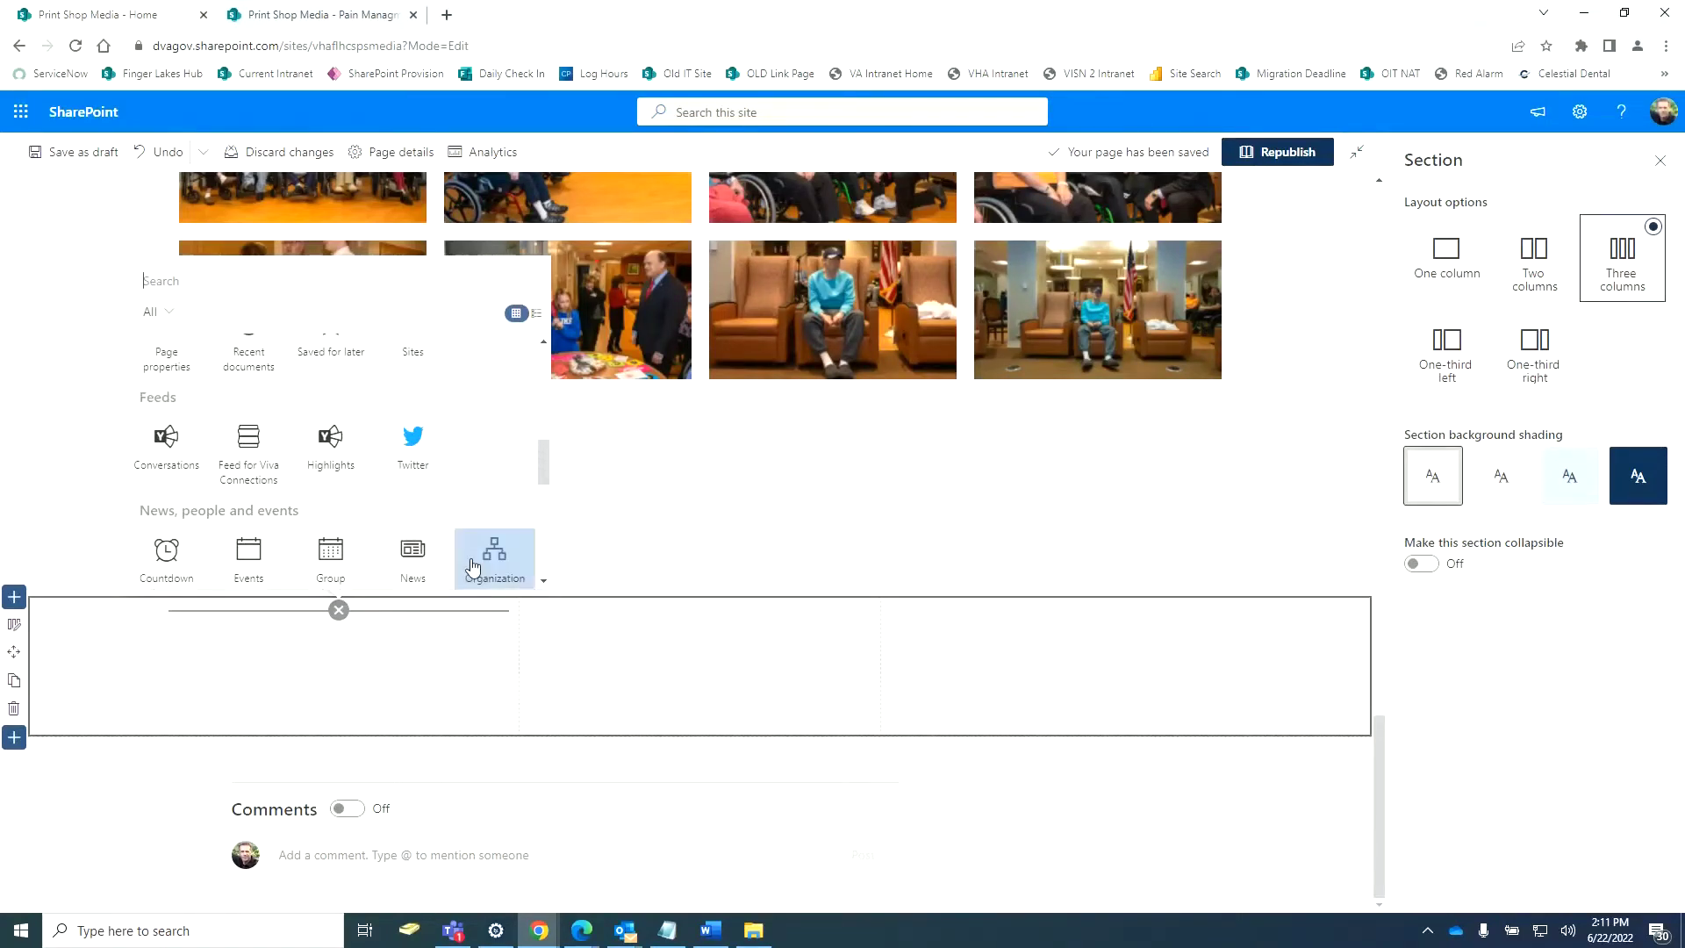
{"action": "scroll", "coordinate": [475, 569], "scroll_direction": "up", "scroll_amount": 1}
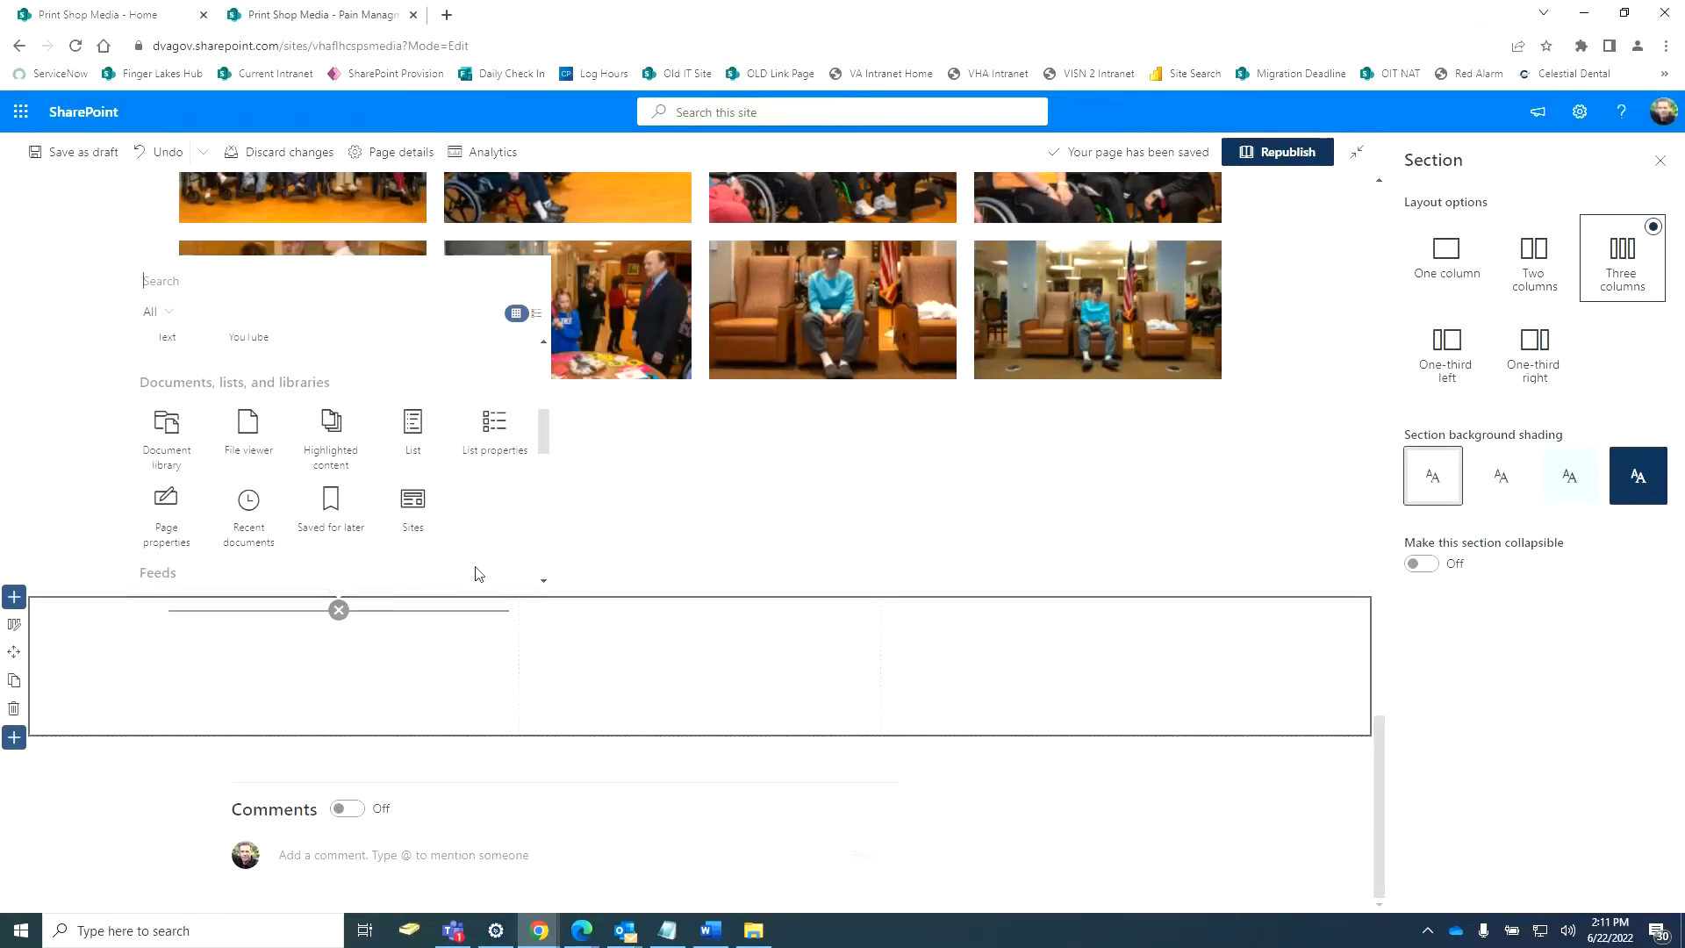
Add a File viewer web part to the first column and insert DSC_8400 from Recent files.
{"action": "left_click", "coordinate": [254, 439]}
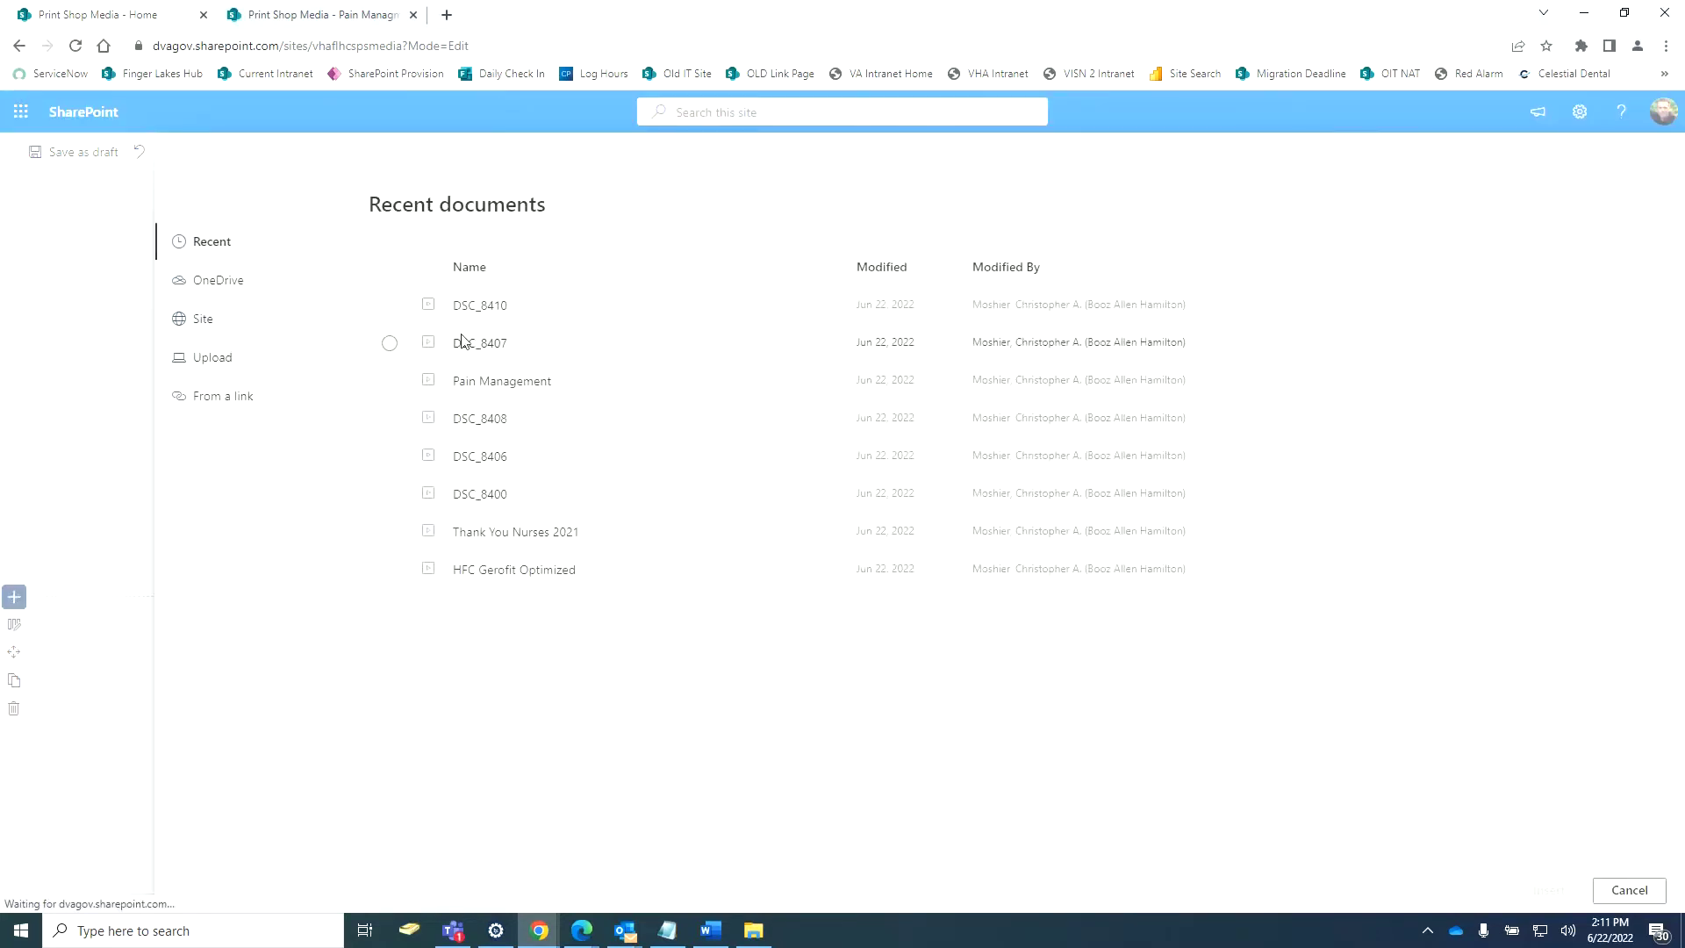
{"action": "left_click", "coordinate": [281, 16]}
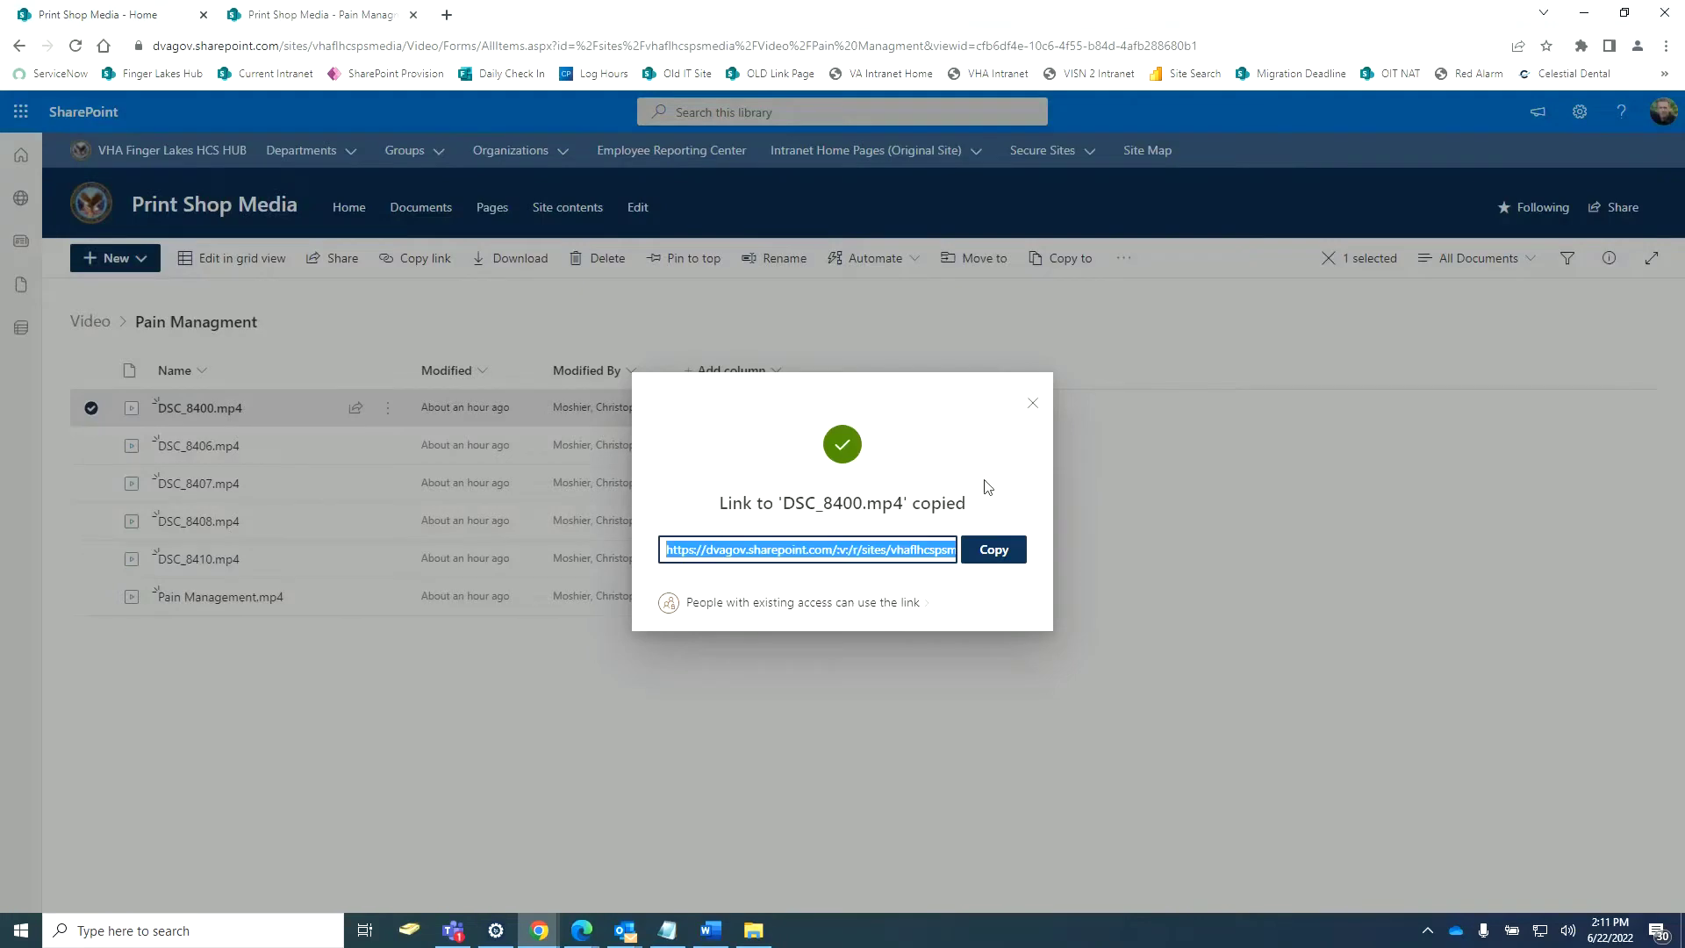
{"action": "left_click", "coordinate": [171, 20]}
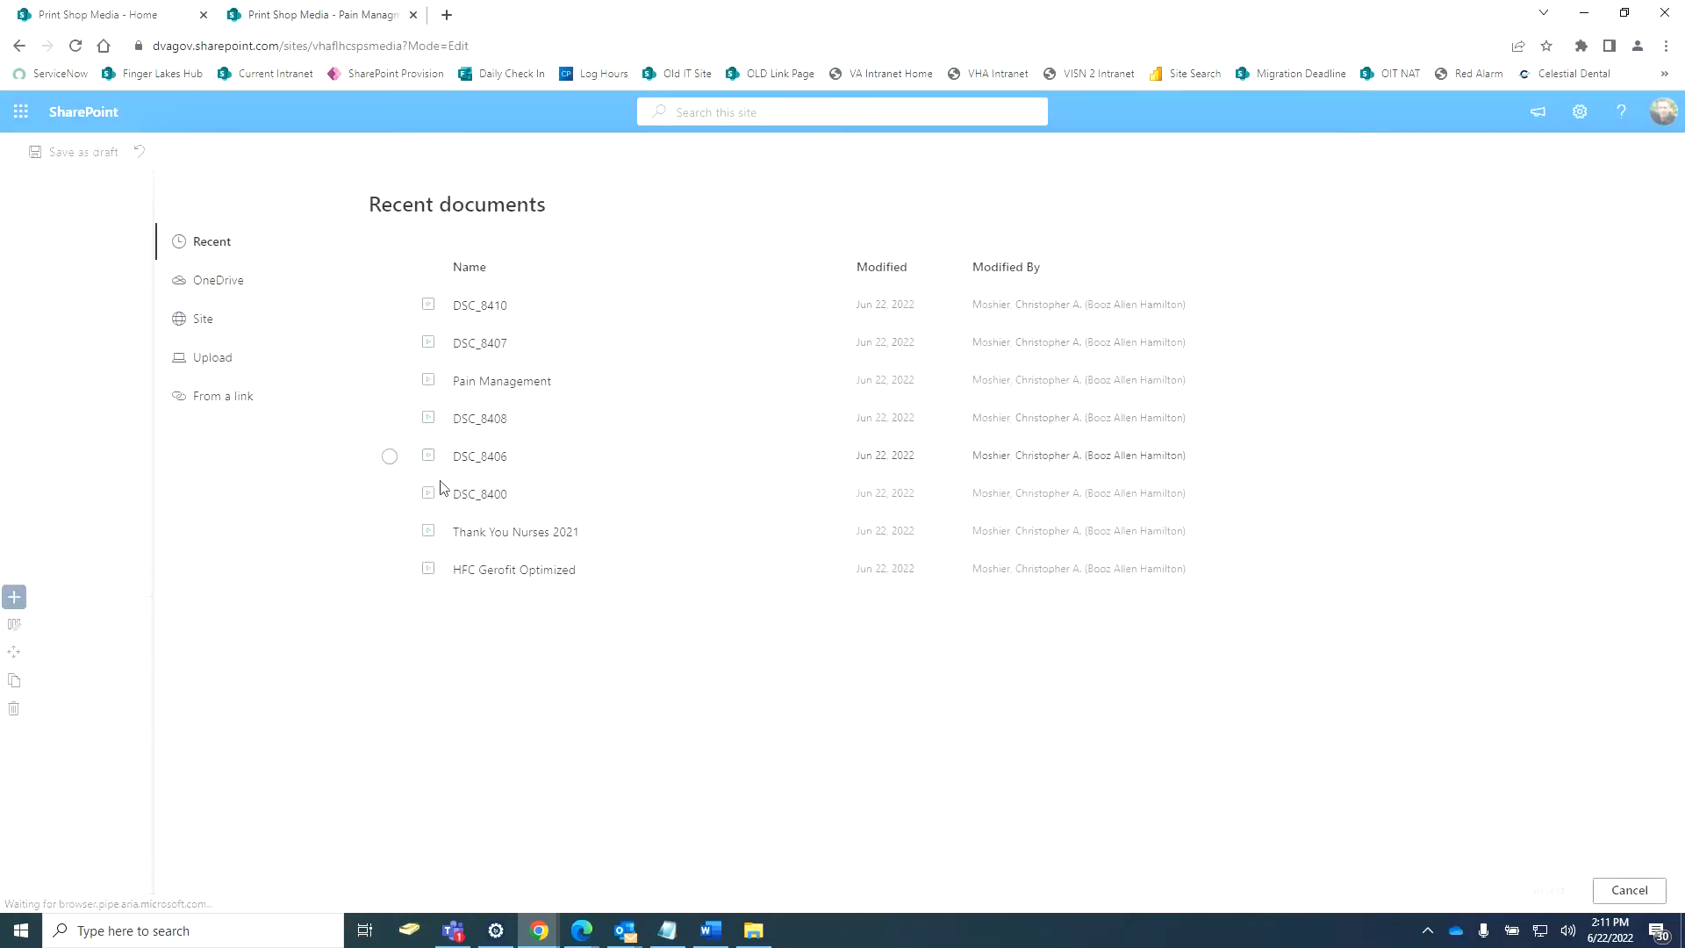
{"action": "left_click", "coordinate": [397, 507]}
{"action": "left_click", "coordinate": [1545, 891]}
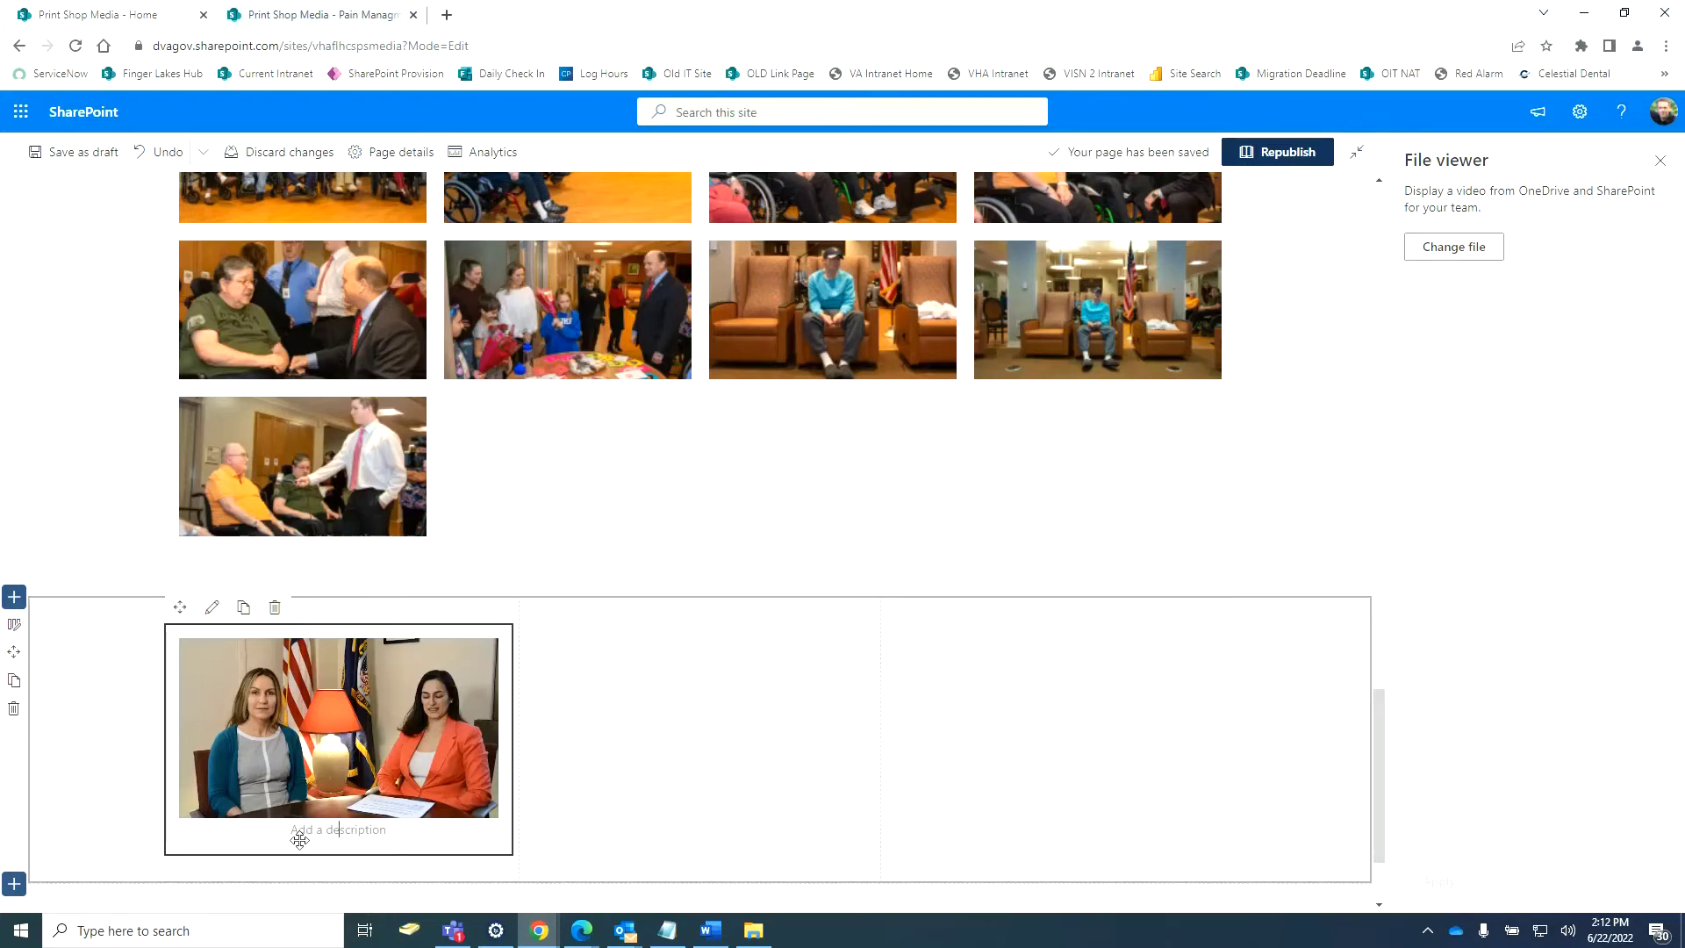
{"action": "scroll", "coordinate": [693, 781], "scroll_direction": "down", "scroll_amount": 3}
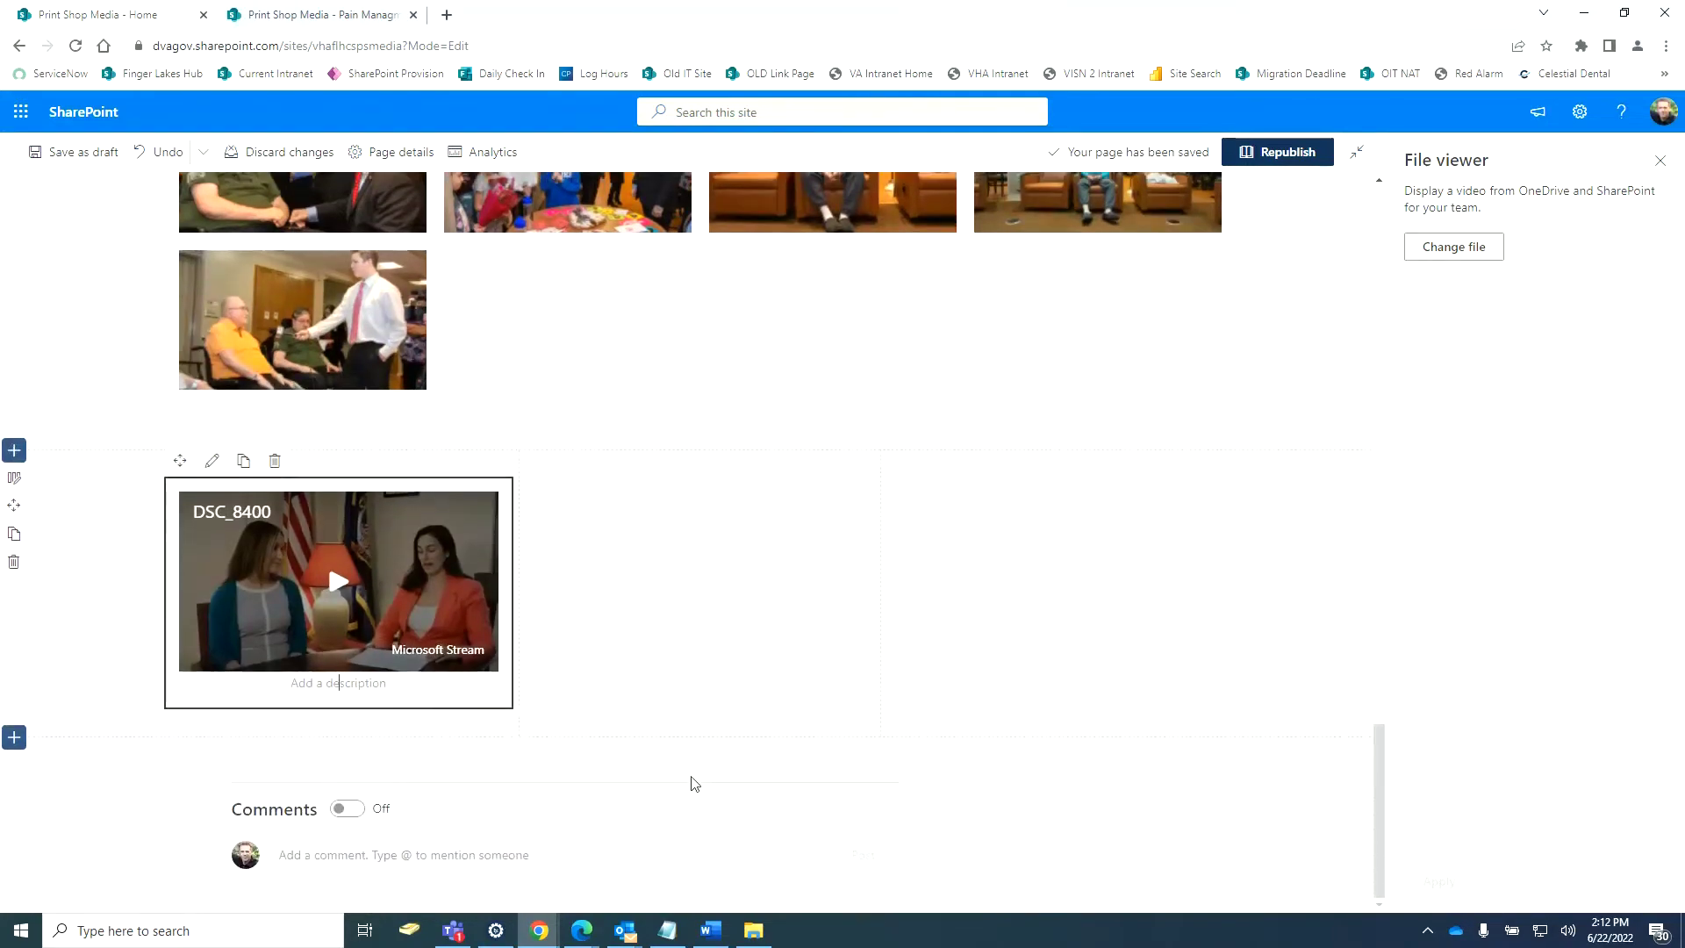
Add a File viewer web part to the middle column and insert the DSC_8406 video.
{"action": "left_click", "coordinate": [701, 471]}
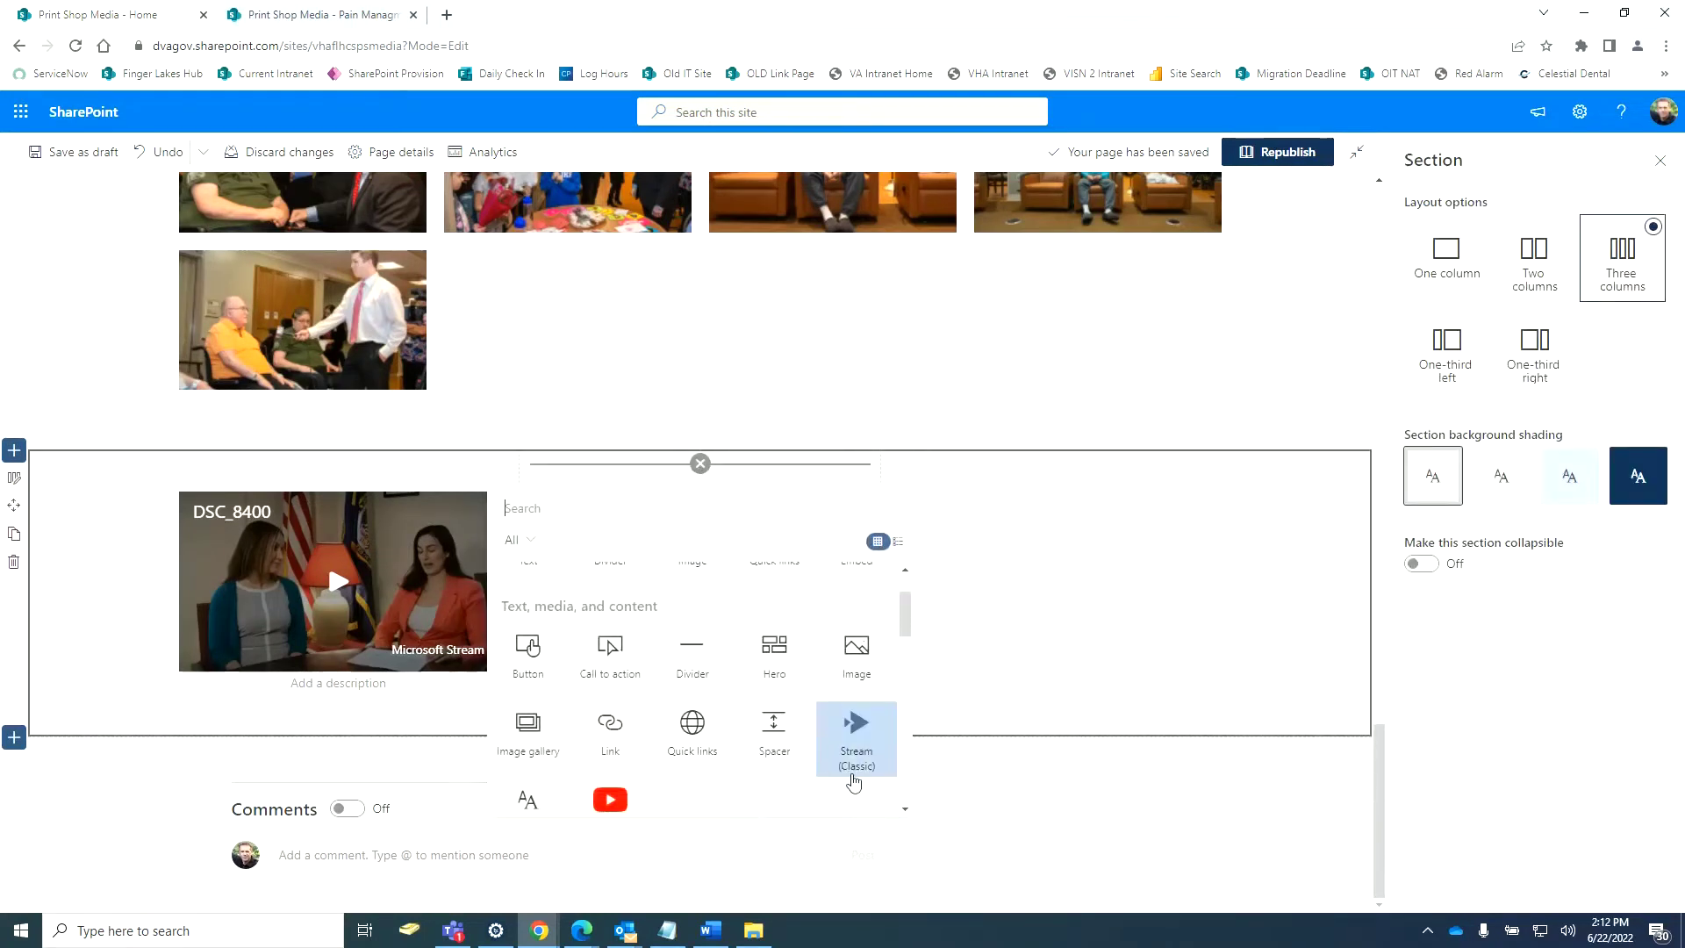
{"action": "scroll", "coordinate": [851, 790], "scroll_direction": "down", "scroll_amount": 5}
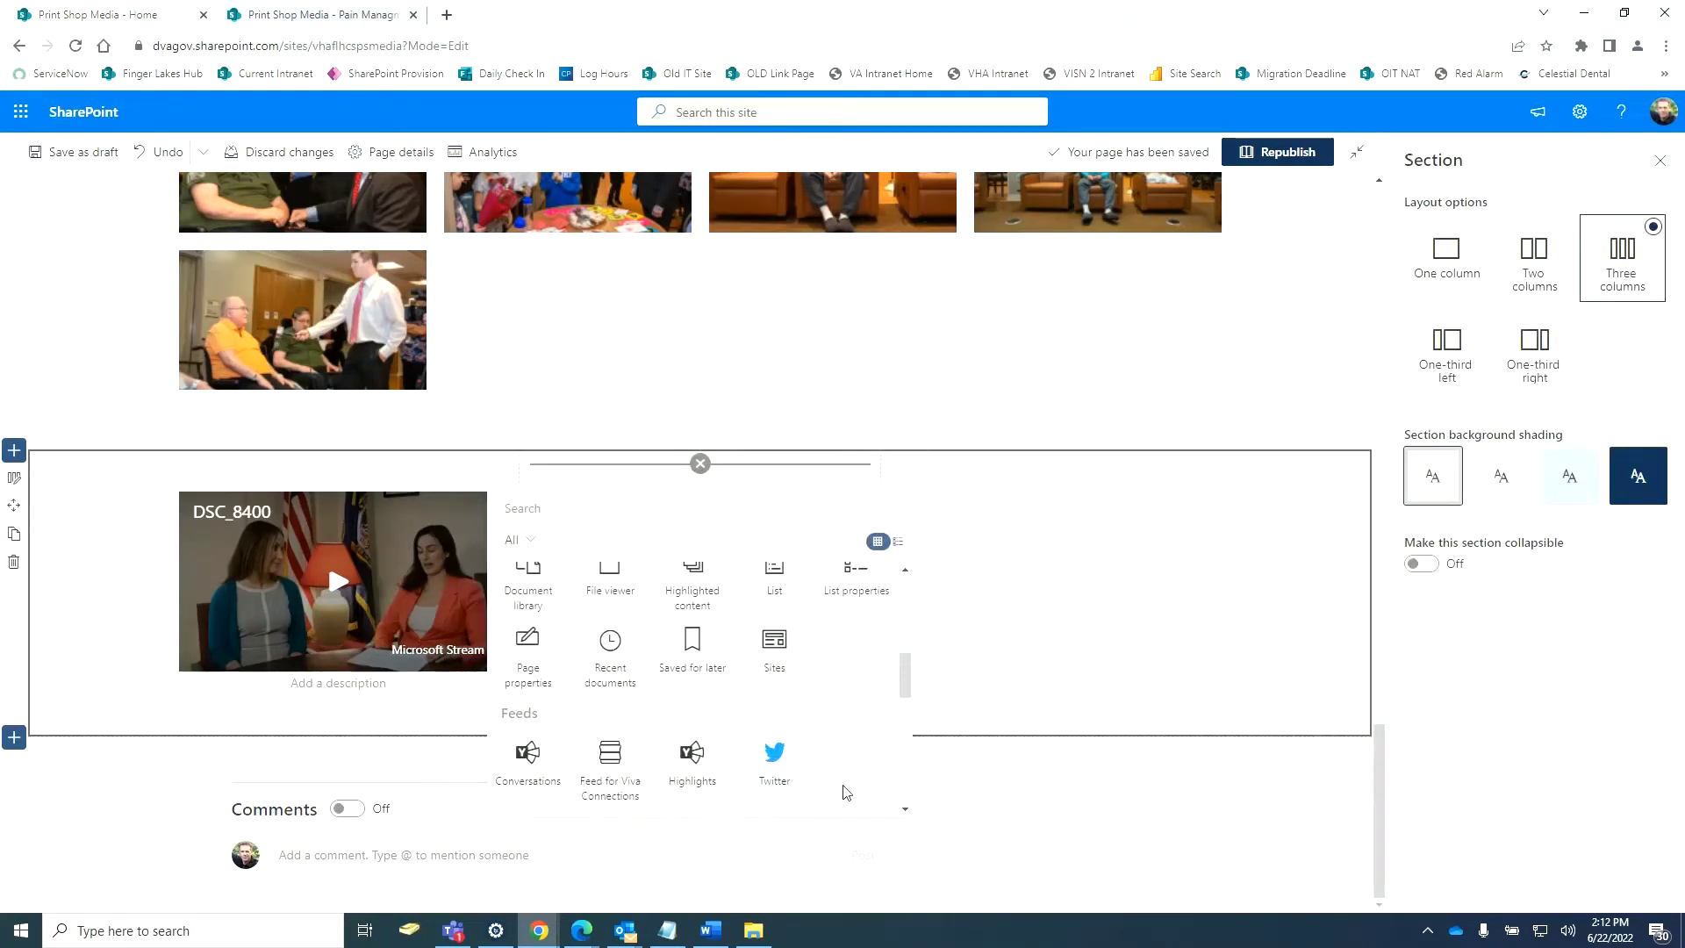
{"action": "scroll", "coordinate": [845, 792], "scroll_direction": "down", "scroll_amount": 2}
{"action": "scroll", "coordinate": [845, 793], "scroll_direction": "up", "scroll_amount": 4}
{"action": "left_click", "coordinate": [606, 667]}
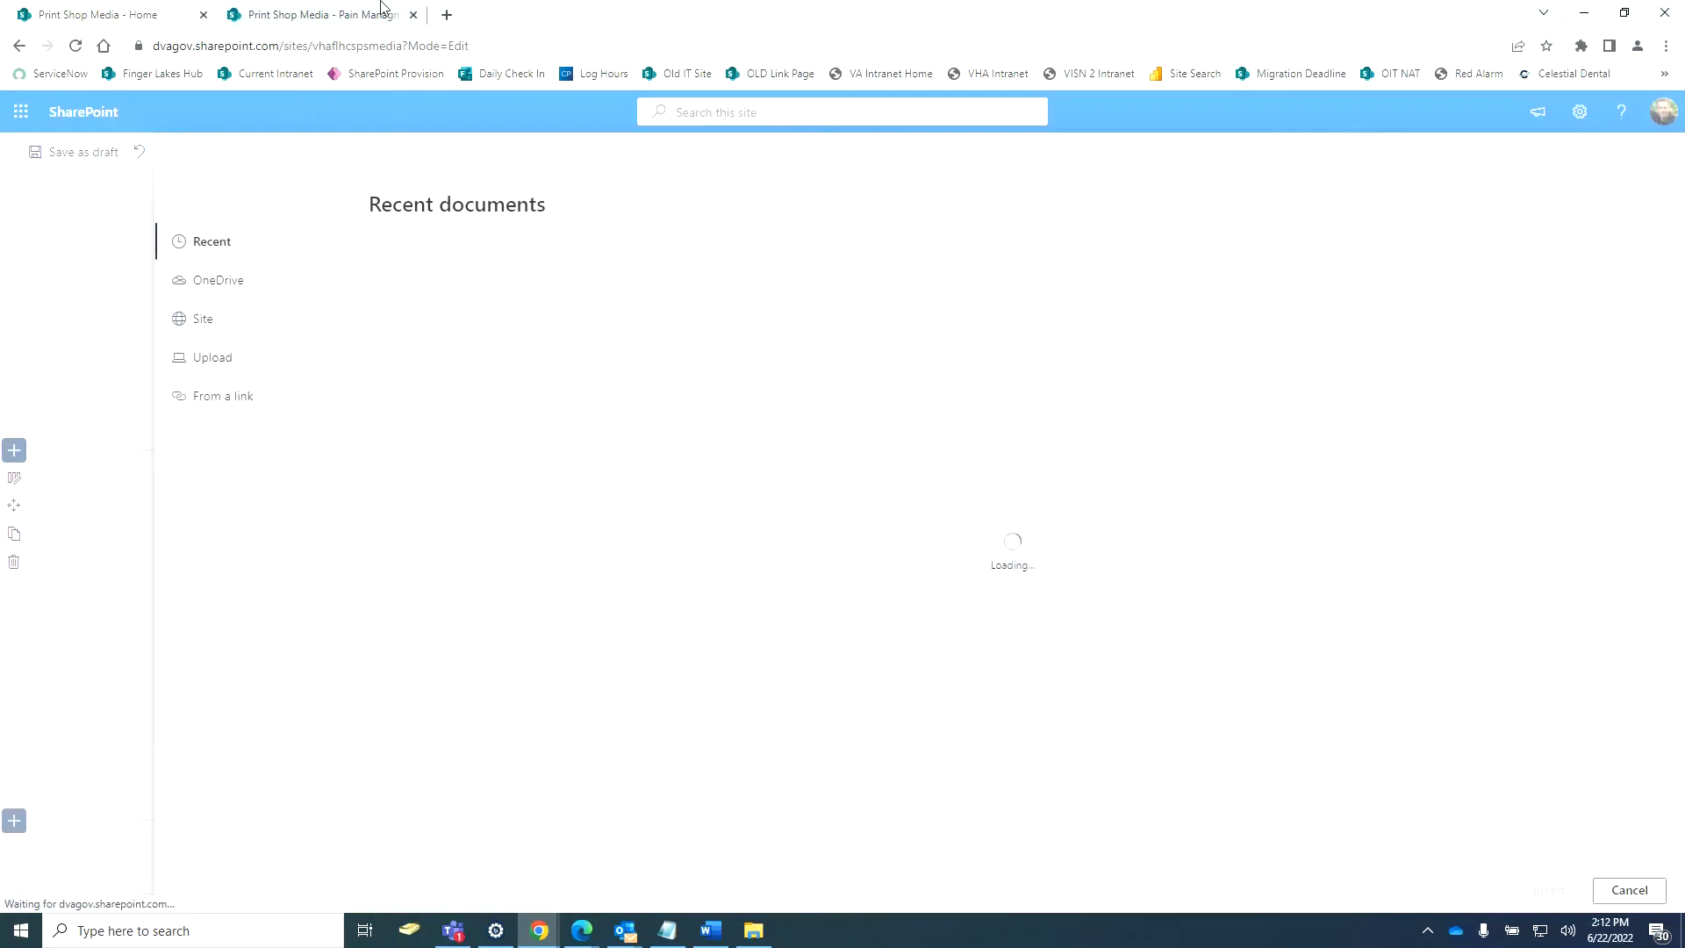
{"action": "left_click", "coordinate": [338, 16]}
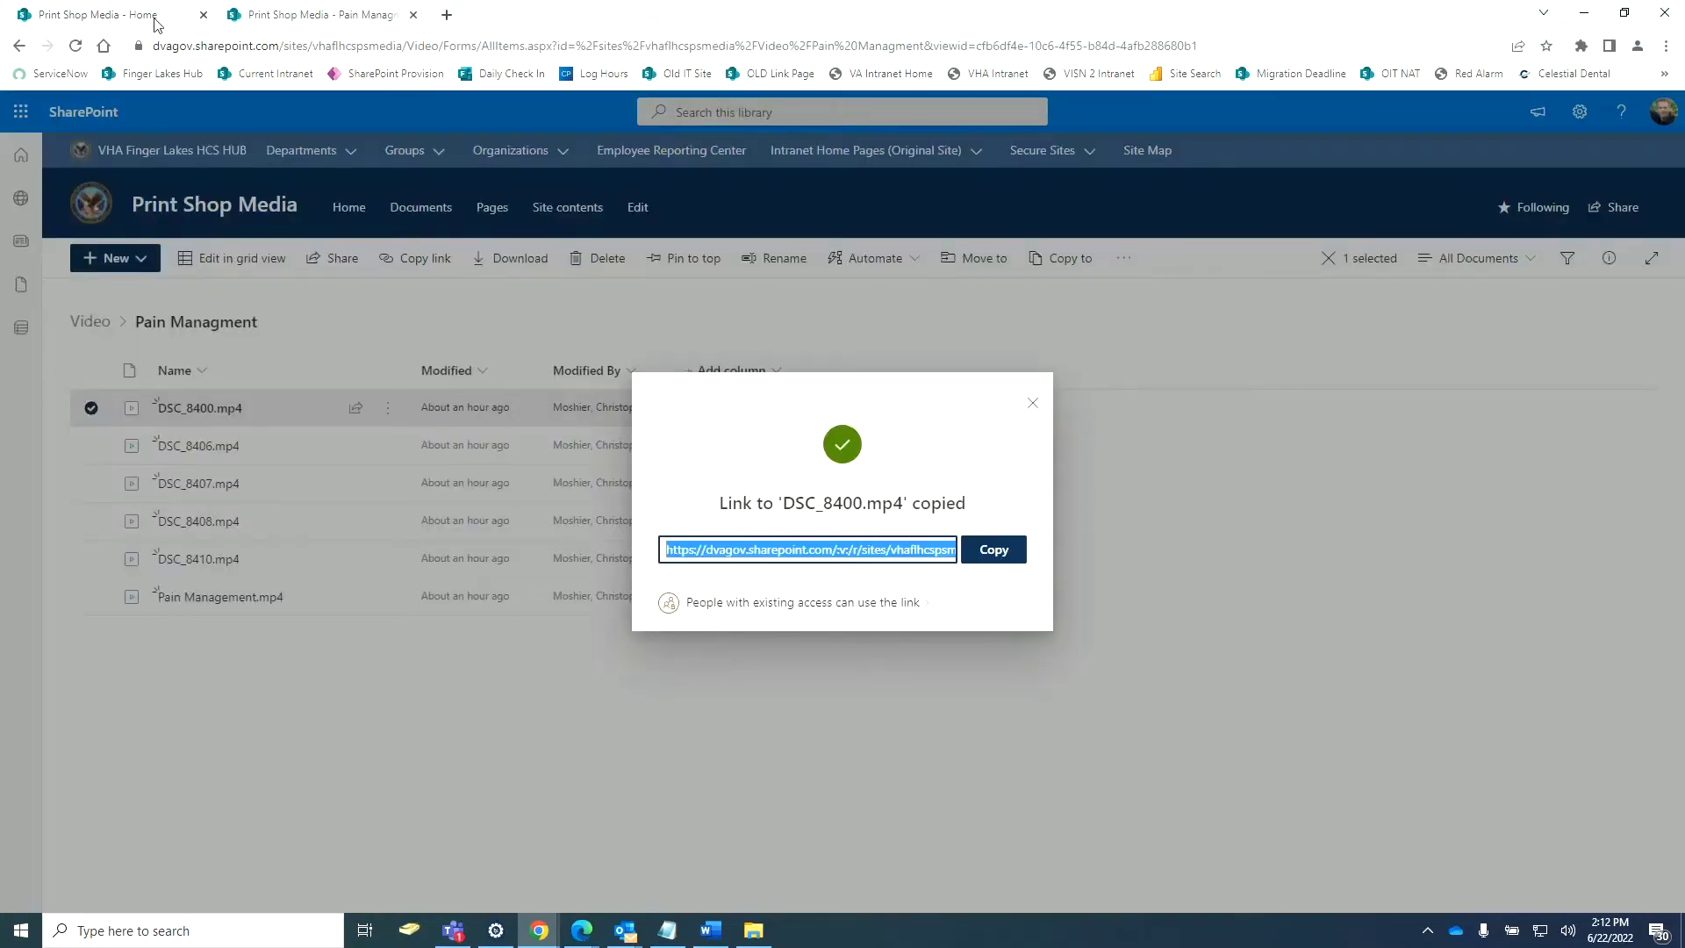
{"action": "left_click", "coordinate": [156, 24]}
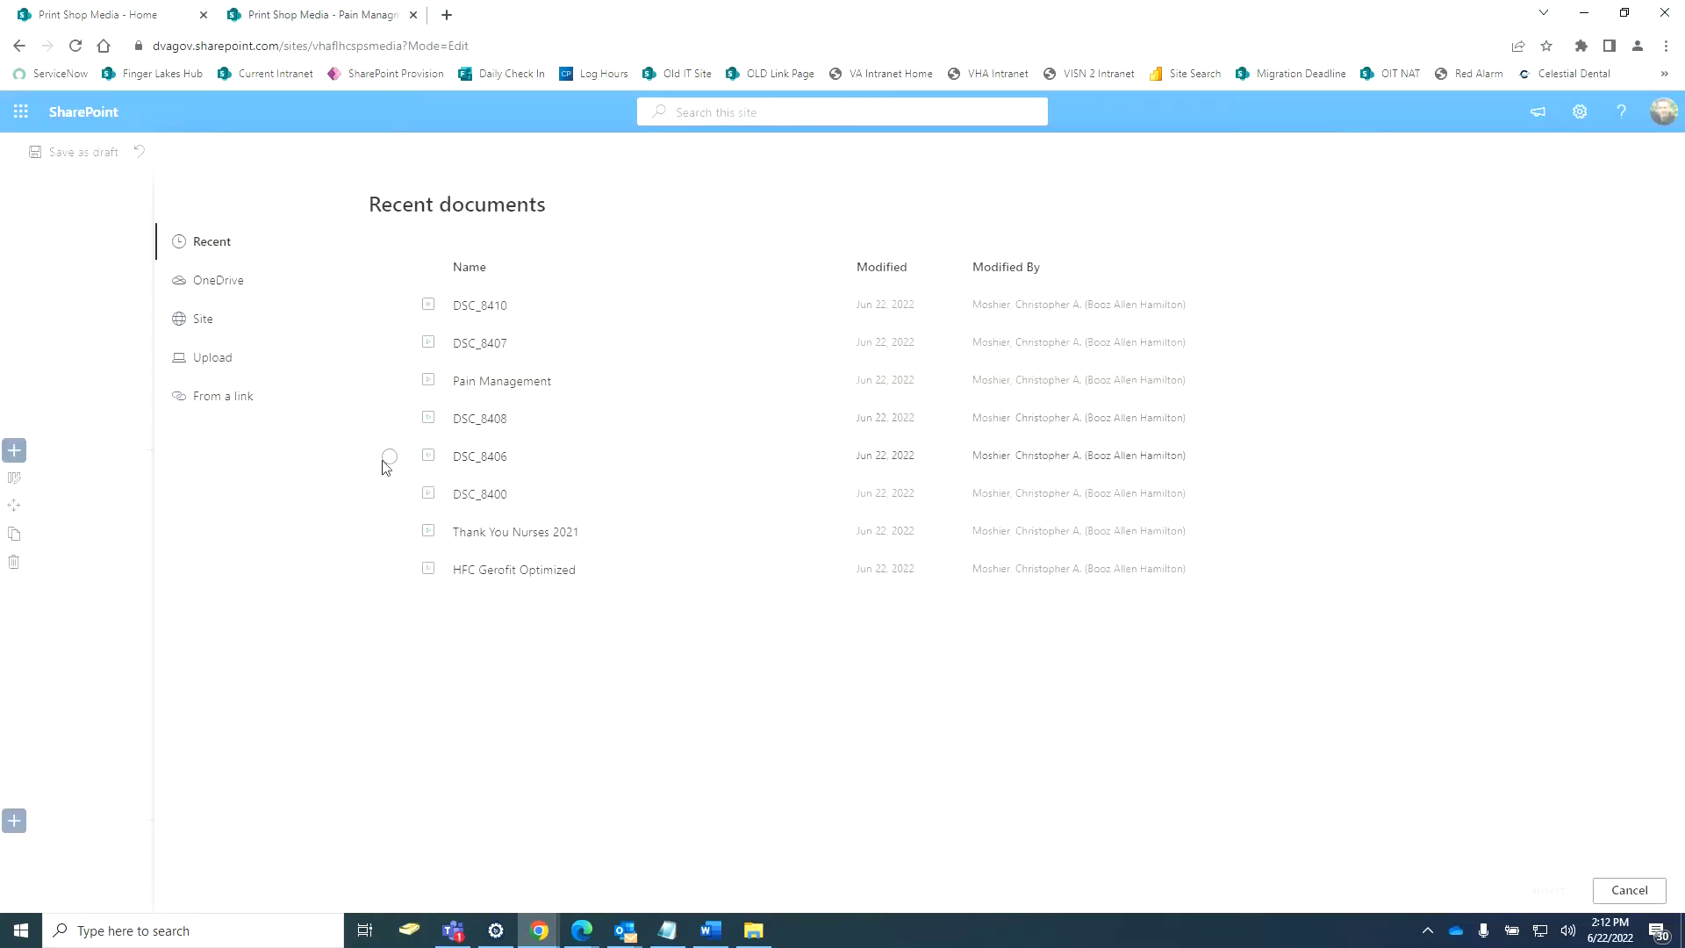
{"action": "left_click", "coordinate": [389, 457]}
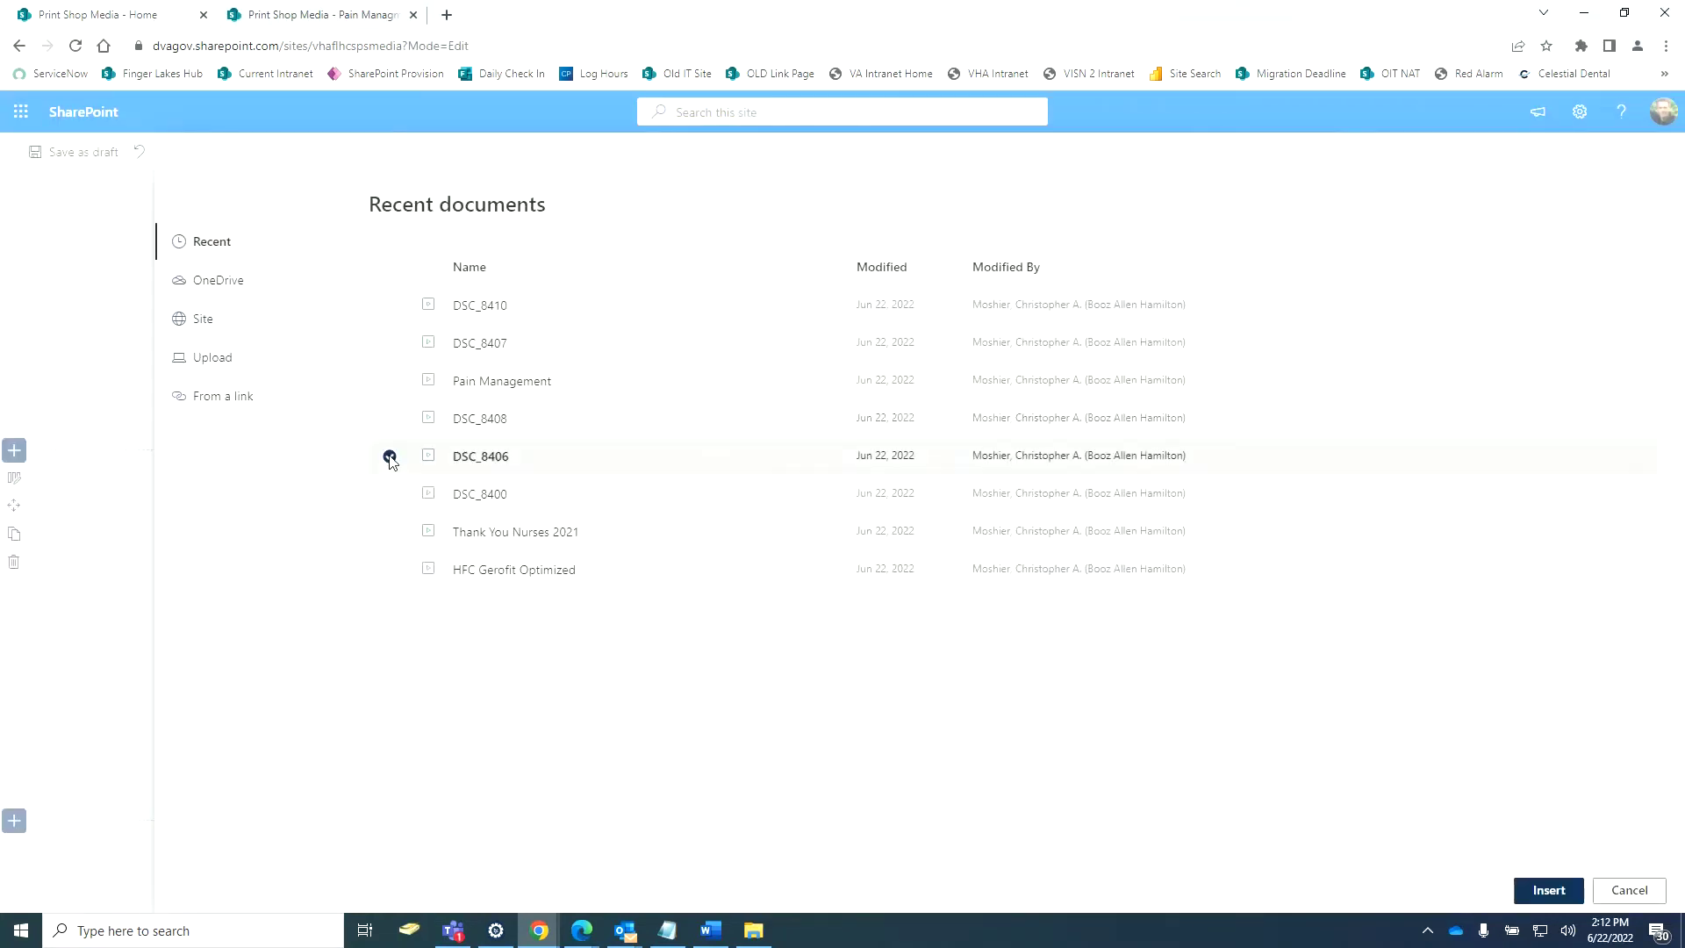
{"action": "left_click", "coordinate": [1549, 893]}
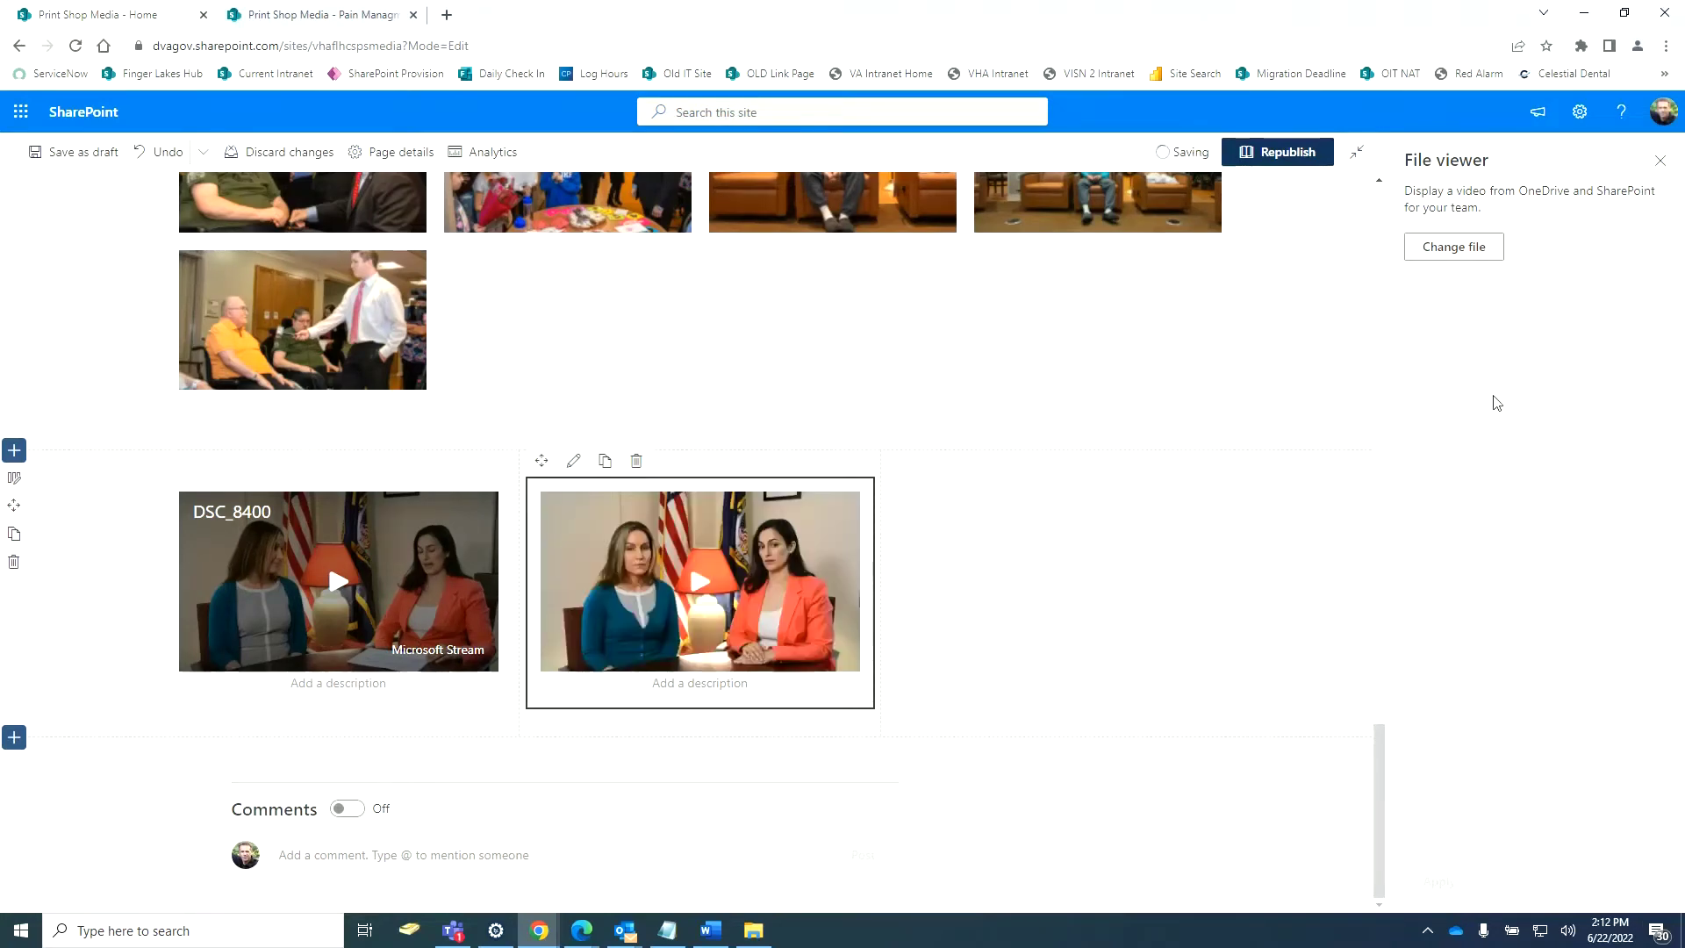
Apply light cyan background shading to the two-video section through Edit section.
{"action": "left_click", "coordinate": [70, 598]}
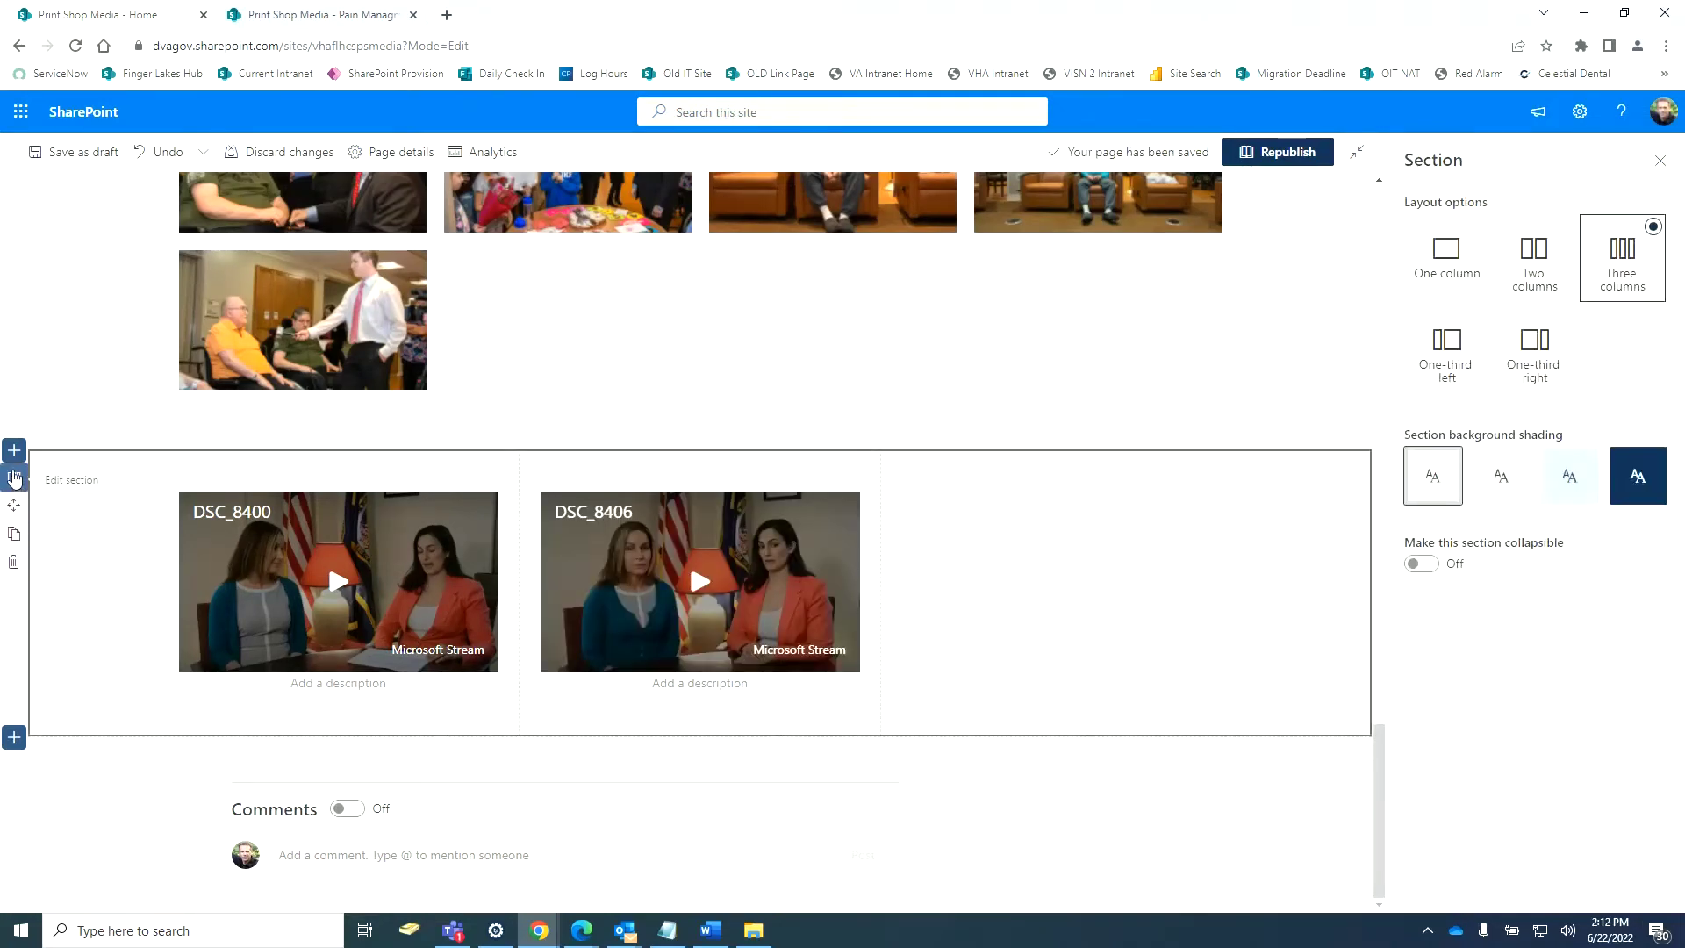
{"action": "left_click", "coordinate": [14, 478]}
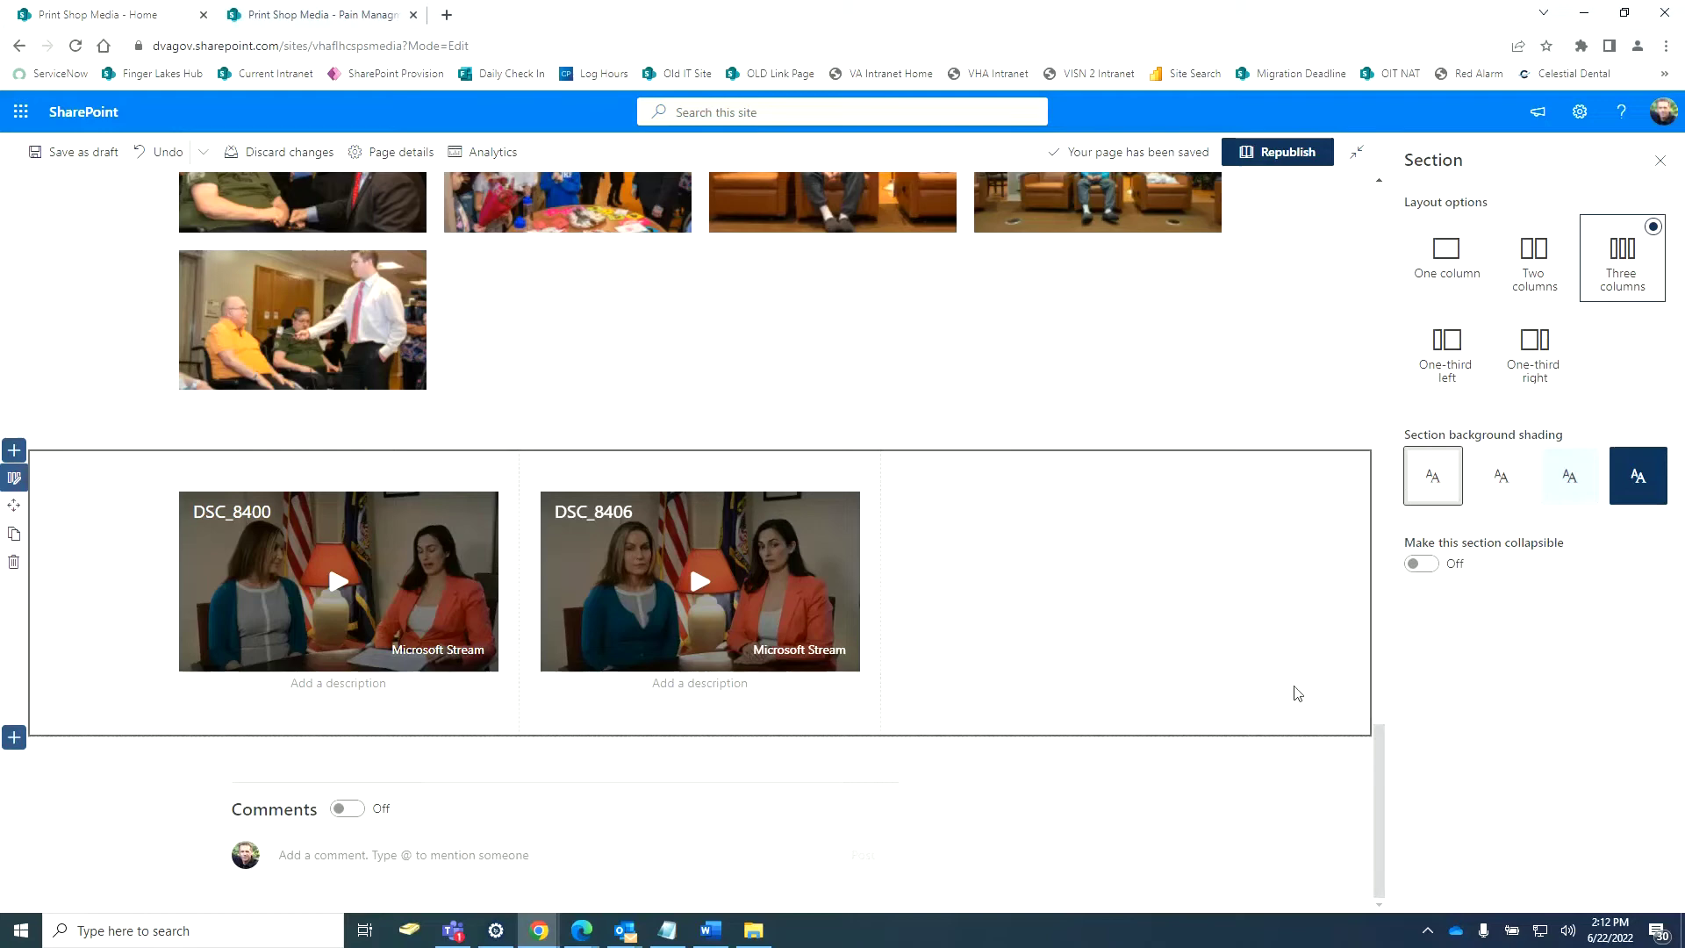
{"action": "left_click", "coordinate": [1543, 478]}
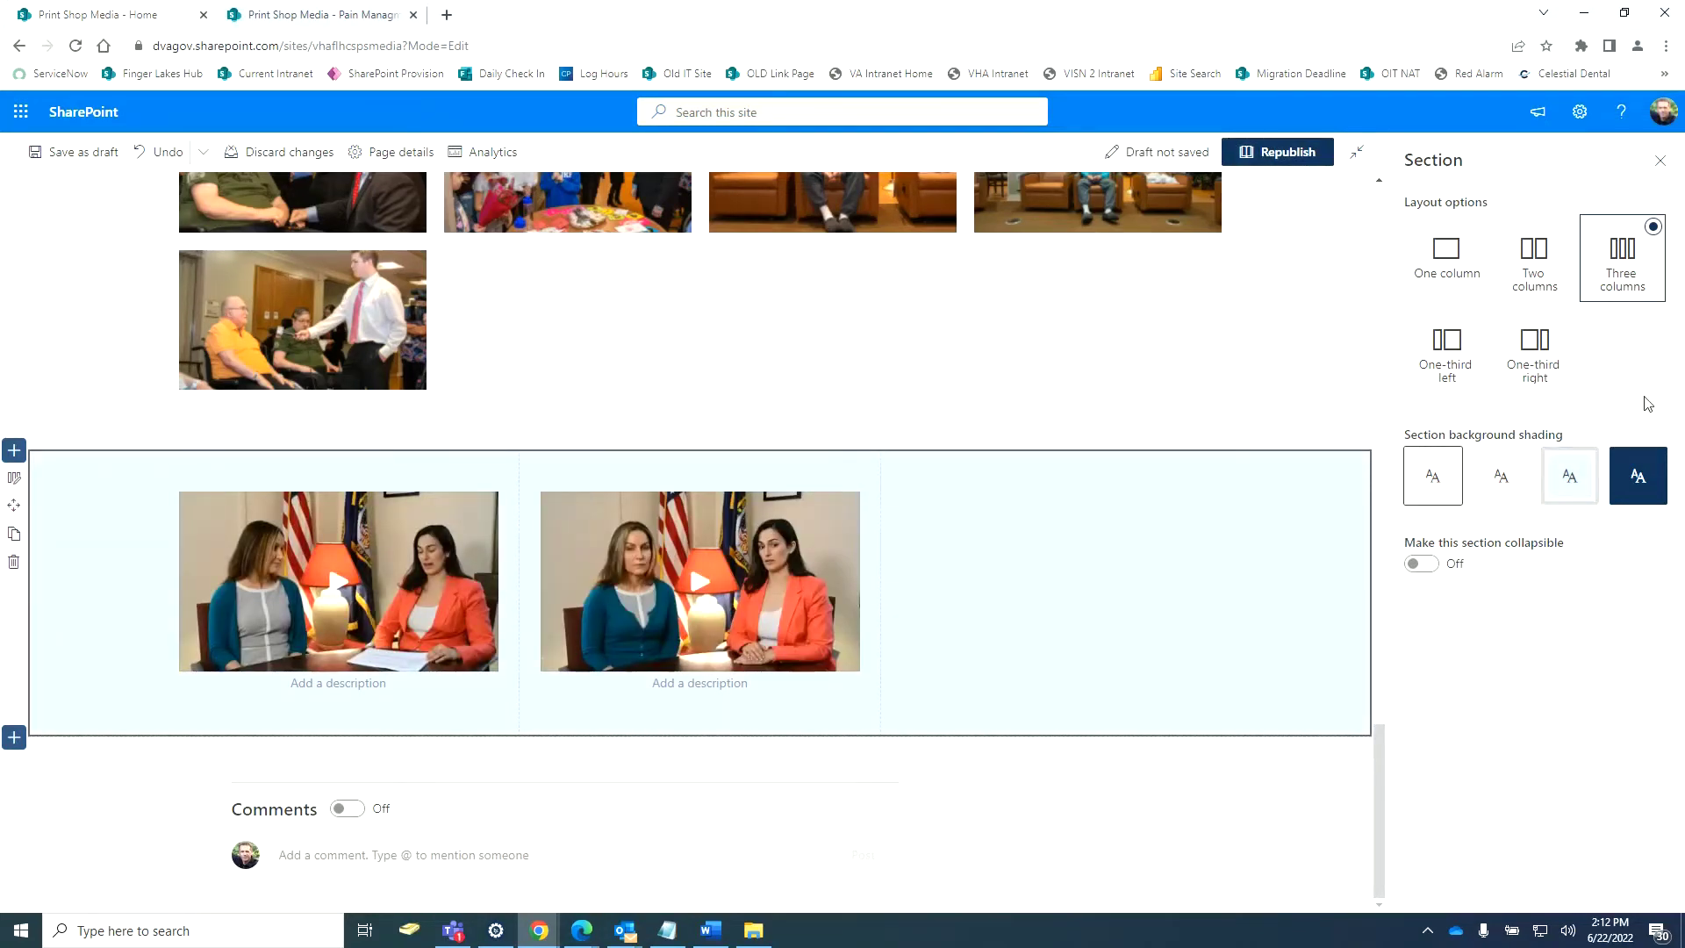
Attempt Republish, dismiss the 'Could not publish your page' error, and review the page.
{"action": "left_click", "coordinate": [1286, 162]}
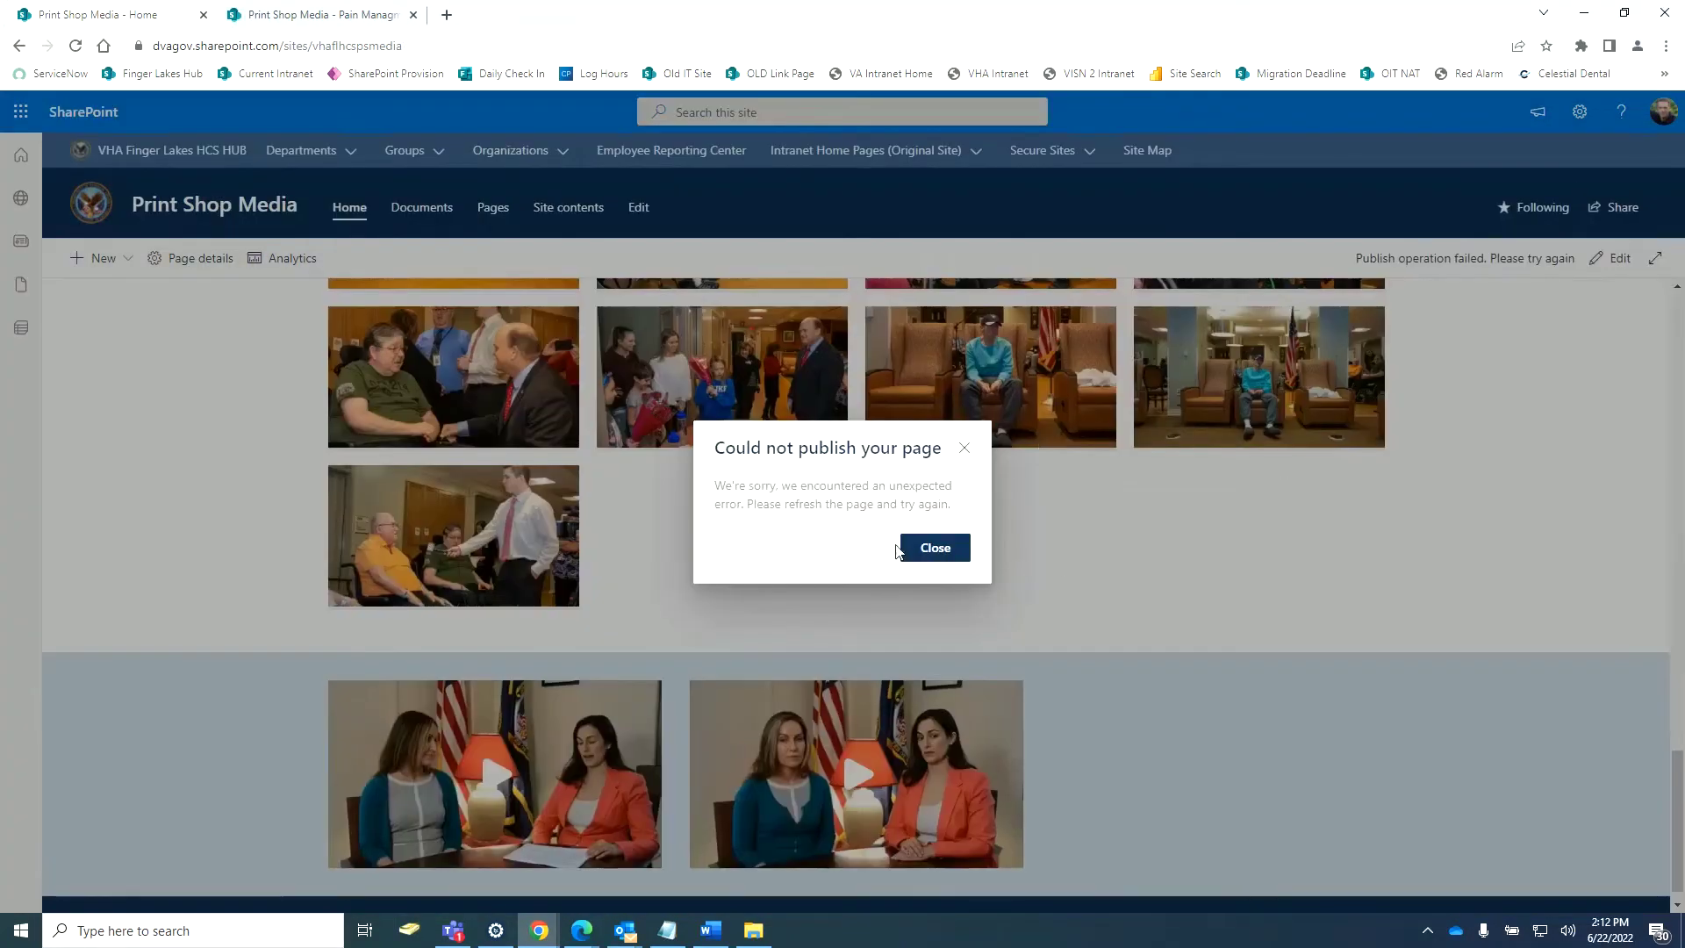
{"action": "left_click", "coordinate": [926, 549]}
{"action": "scroll", "coordinate": [940, 578], "scroll_direction": "down", "scroll_amount": 1}
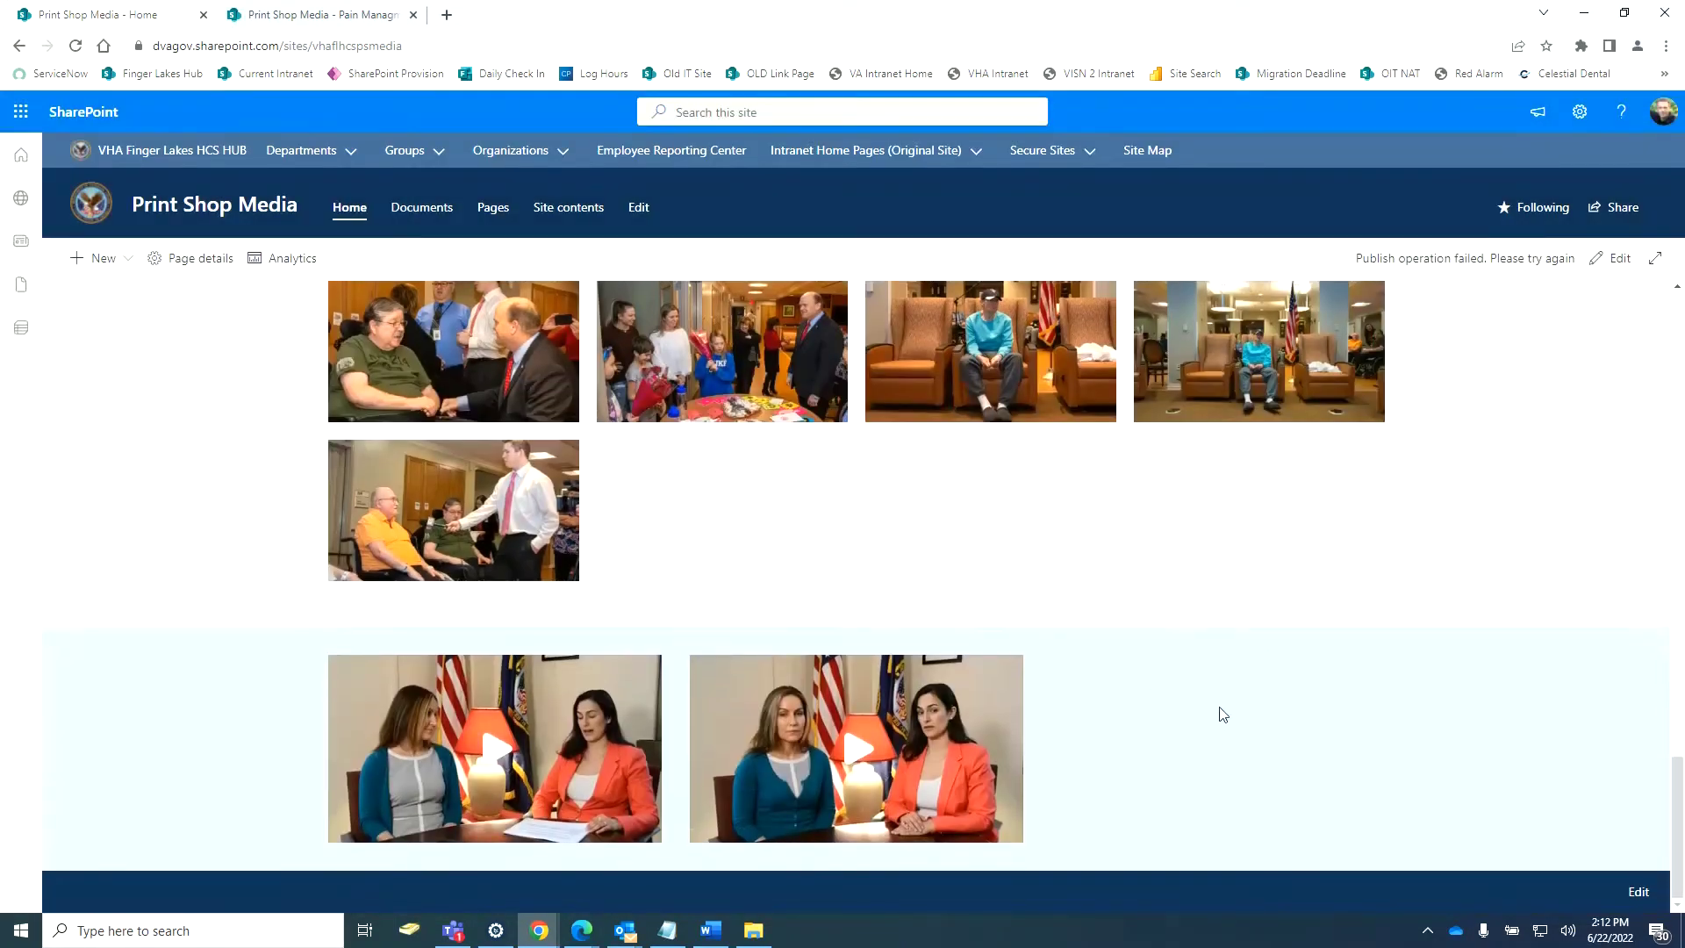
{"action": "scroll", "coordinate": [1223, 714], "scroll_direction": "up", "scroll_amount": 8}
{"action": "scroll", "coordinate": [1306, 566], "scroll_direction": "down", "scroll_amount": 8}
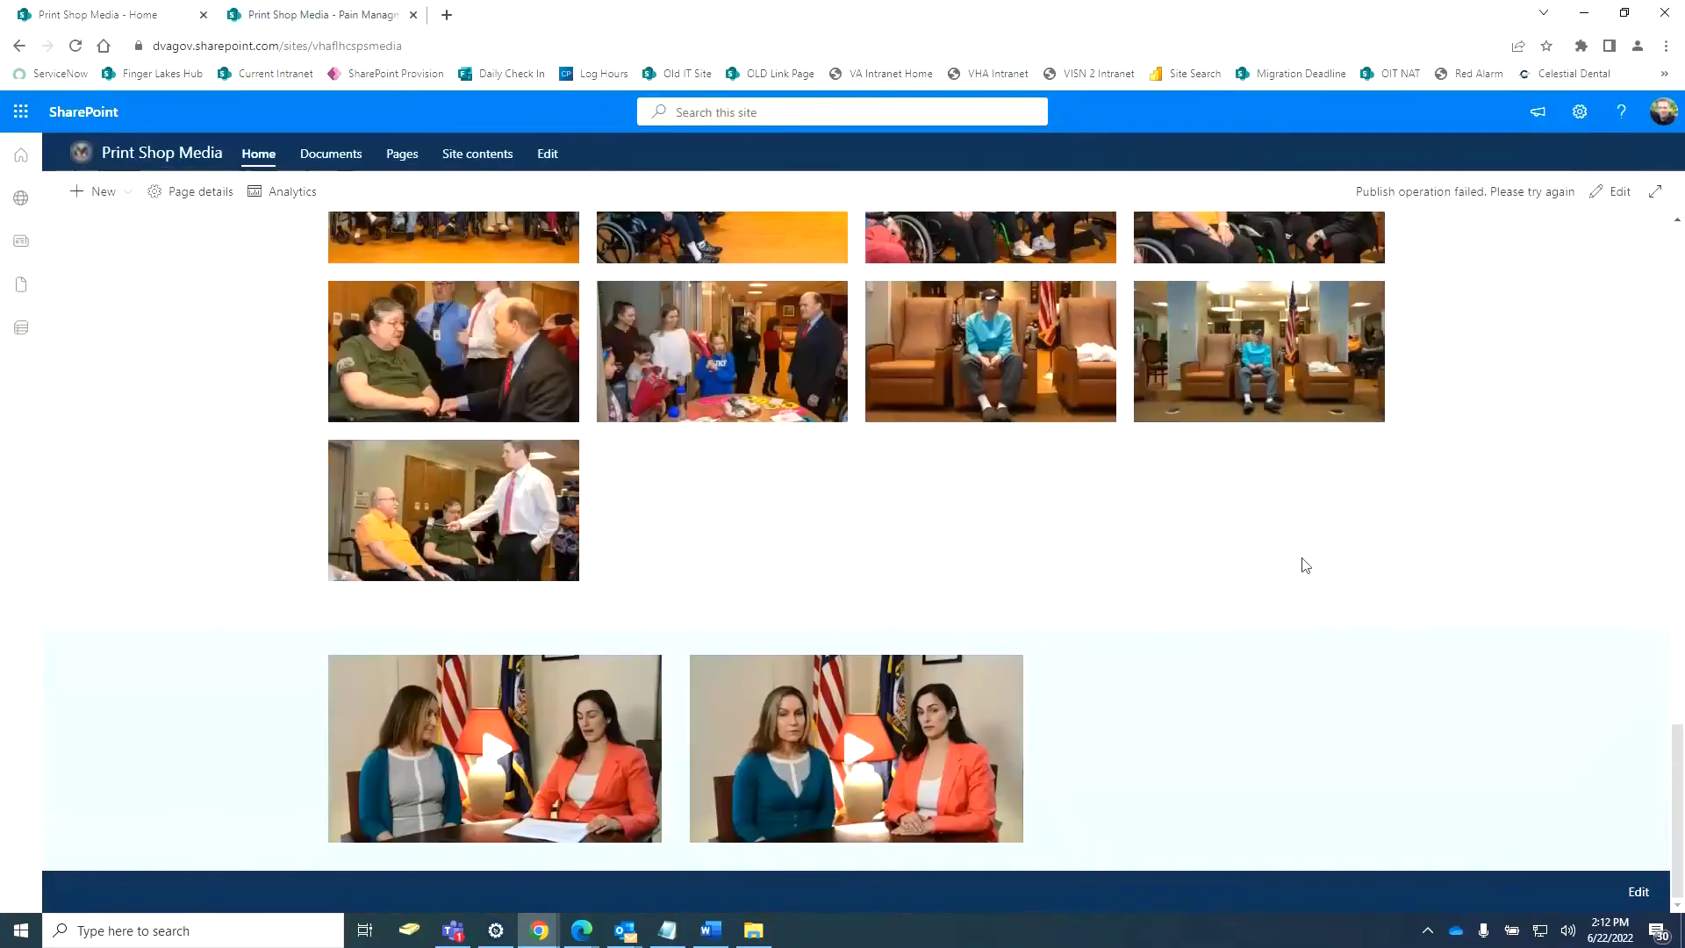
{"action": "scroll", "coordinate": [1380, 628], "scroll_direction": "up", "scroll_amount": 10}
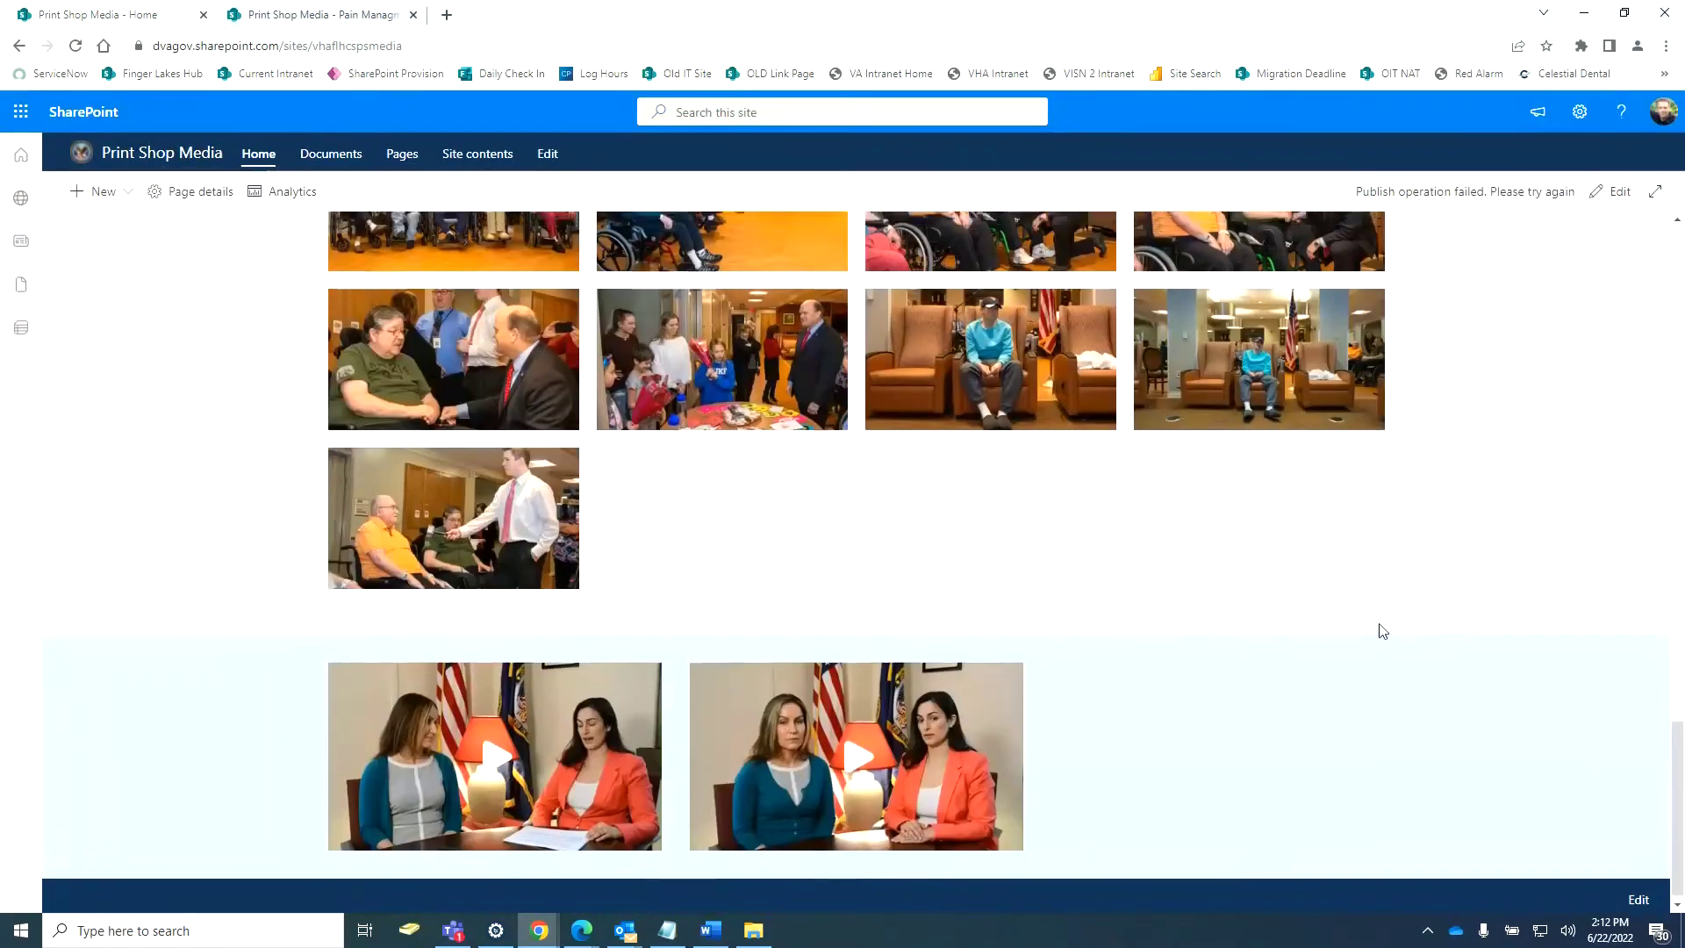
{"action": "scroll", "coordinate": [1380, 628], "scroll_direction": "up", "scroll_amount": 10}
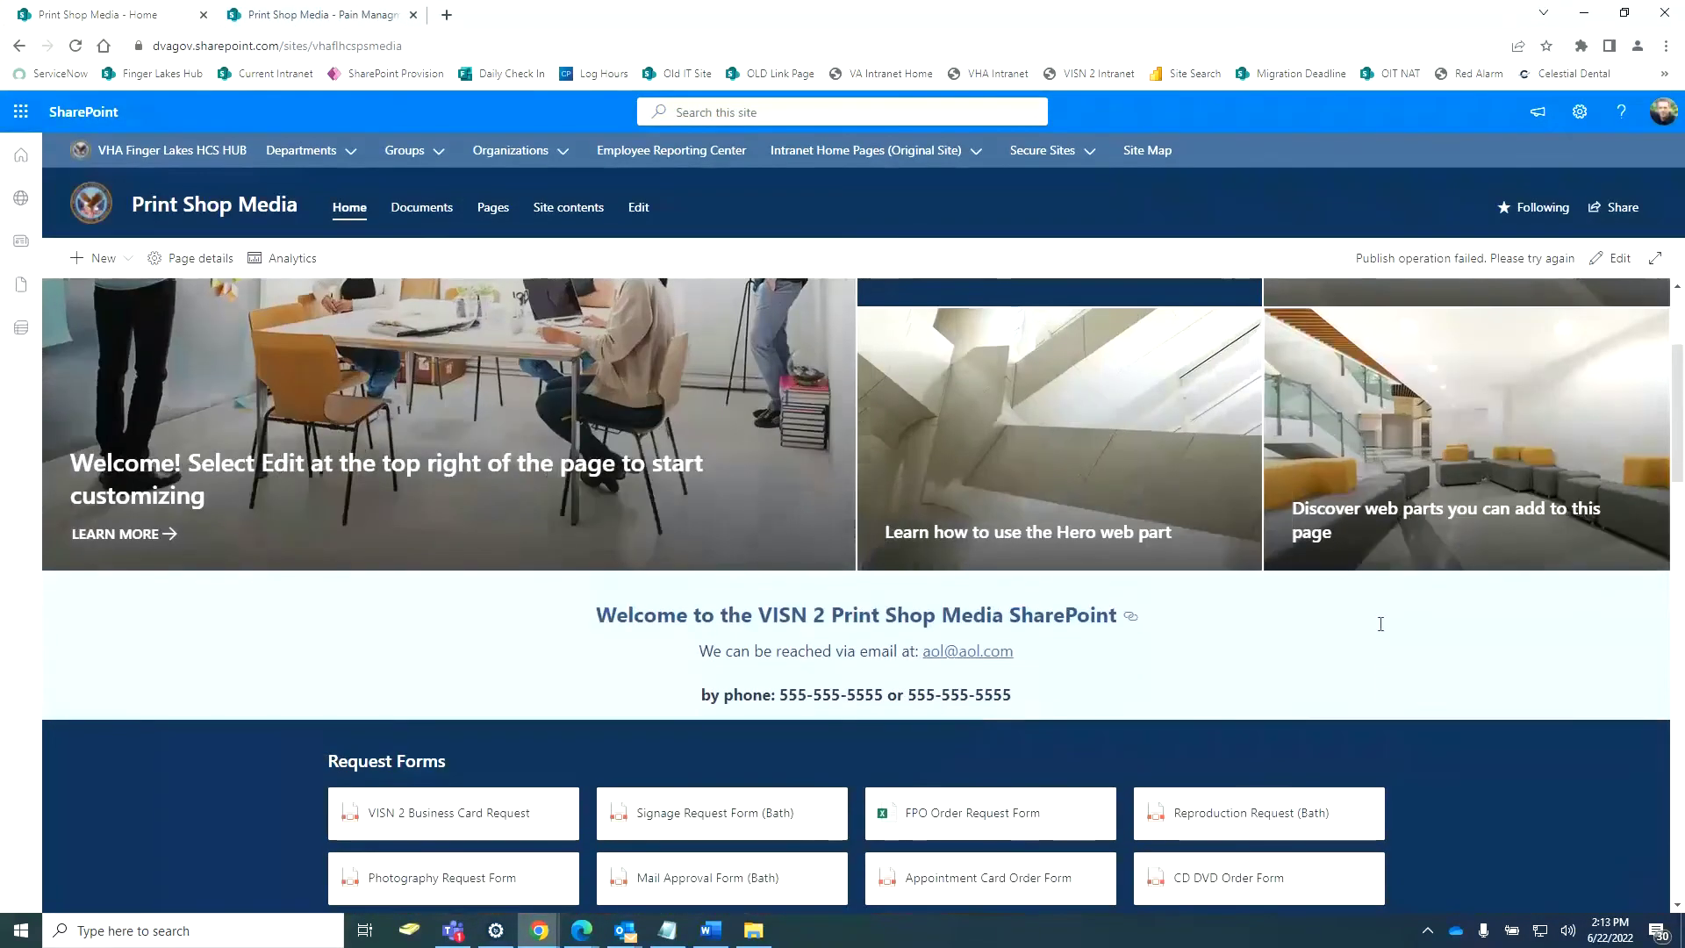
{"action": "scroll", "coordinate": [1379, 630], "scroll_direction": "down", "scroll_amount": 12}
{"action": "scroll", "coordinate": [1385, 621], "scroll_direction": "down", "scroll_amount": 10}
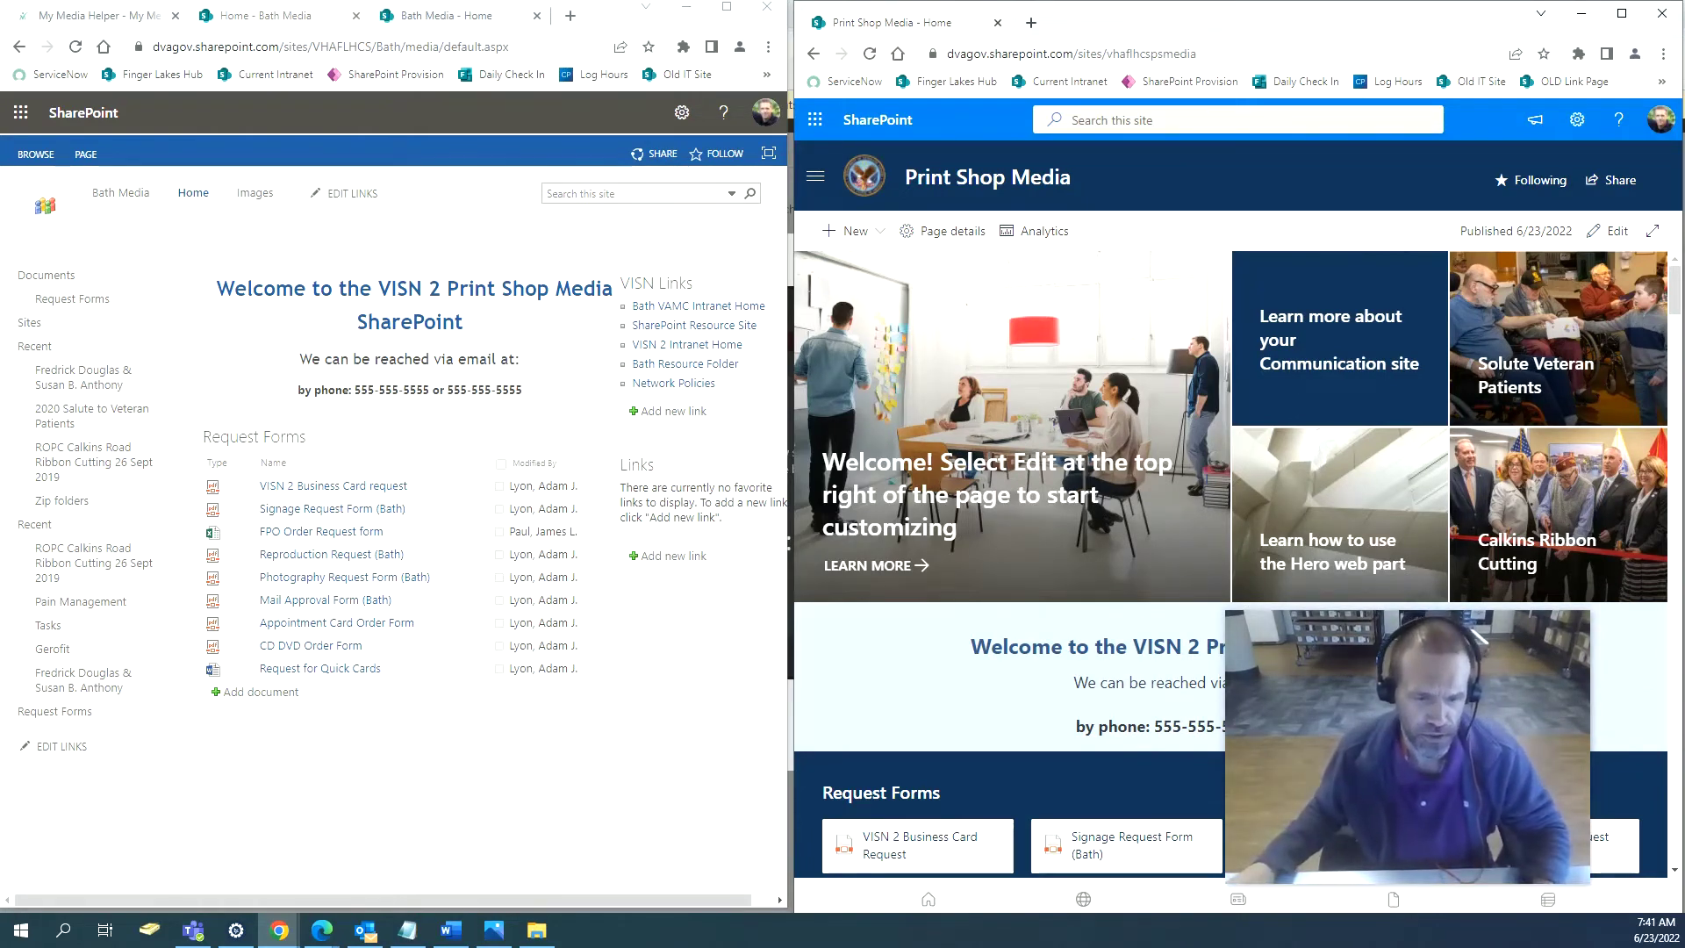
Widen the Print Shop Media window and scroll through the published home page.
{"action": "left_click_drag", "start_coordinate": [1475, 619], "coordinate": [329, 593]}
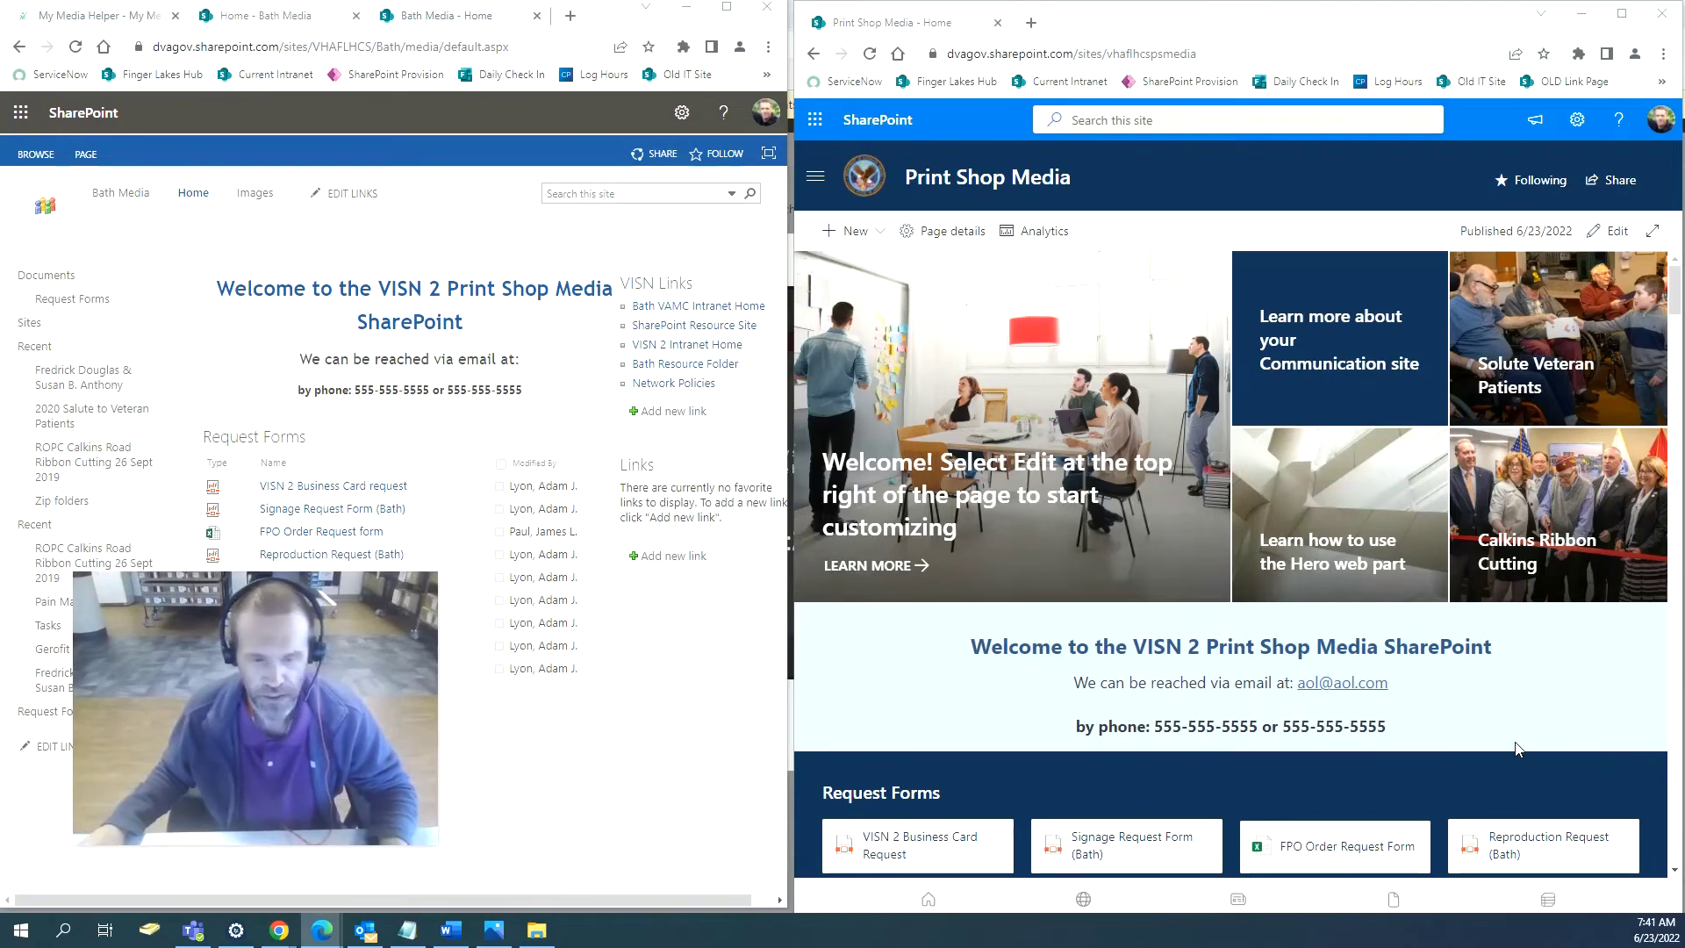
{"action": "scroll", "coordinate": [1503, 694], "scroll_direction": "down", "scroll_amount": 4}
{"action": "scroll", "coordinate": [1504, 702], "scroll_direction": "down", "scroll_amount": 3}
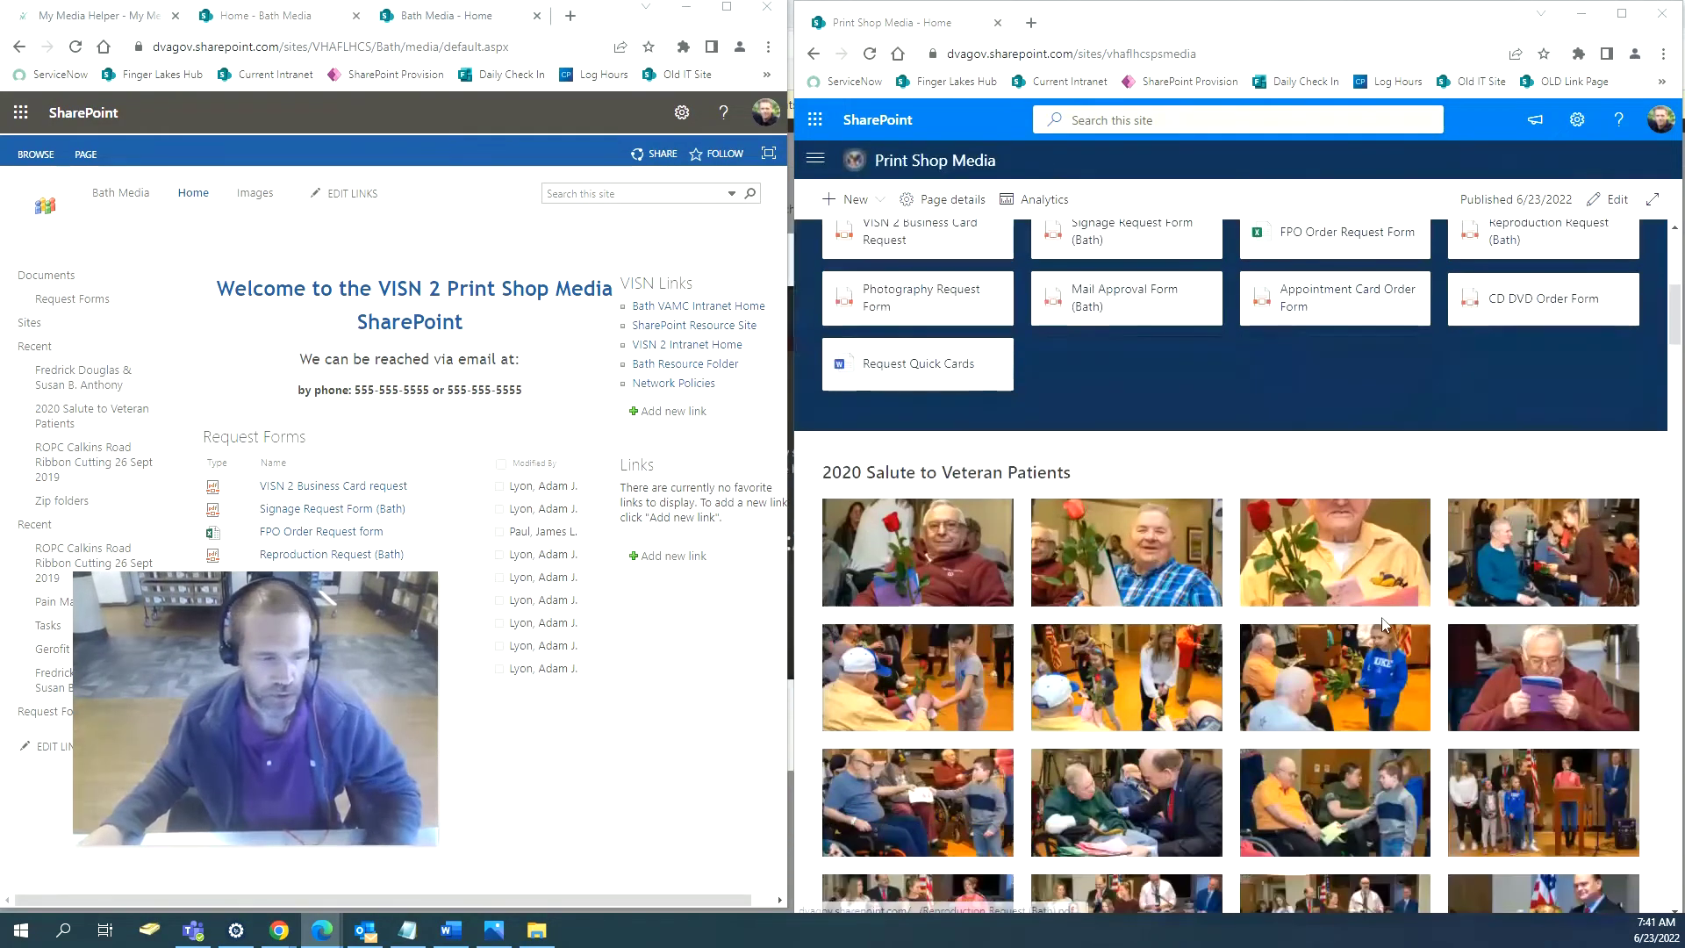
{"action": "scroll", "coordinate": [1182, 477], "scroll_direction": "down", "scroll_amount": 3}
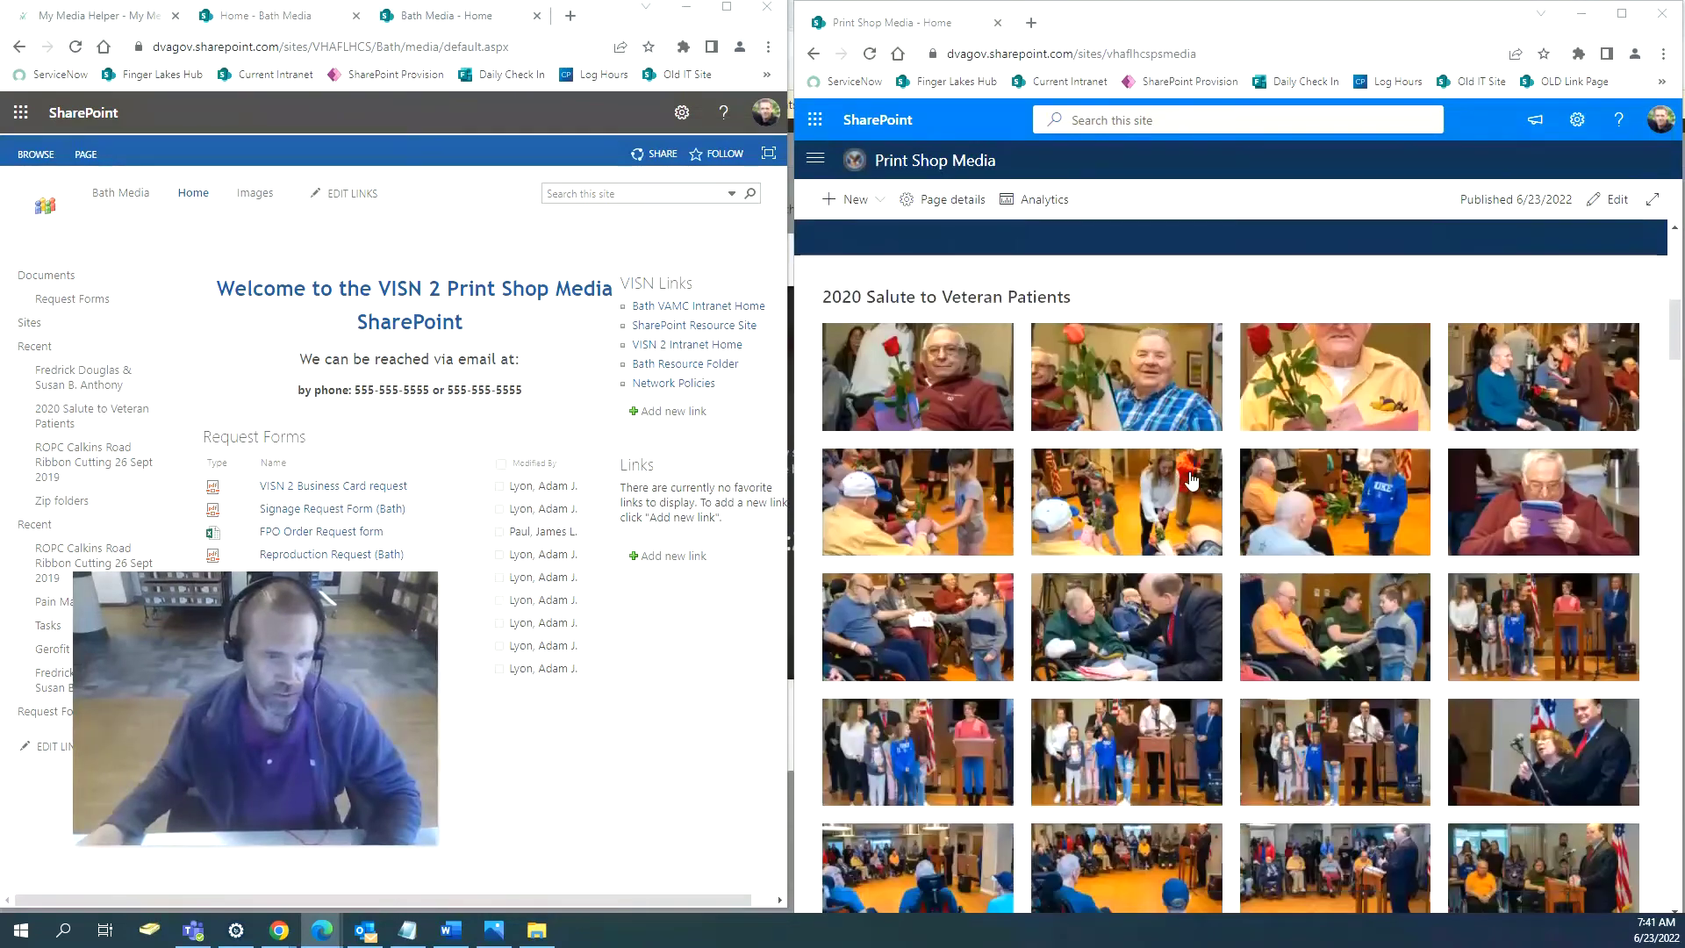
{"action": "scroll", "coordinate": [1189, 479], "scroll_direction": "up", "scroll_amount": 4}
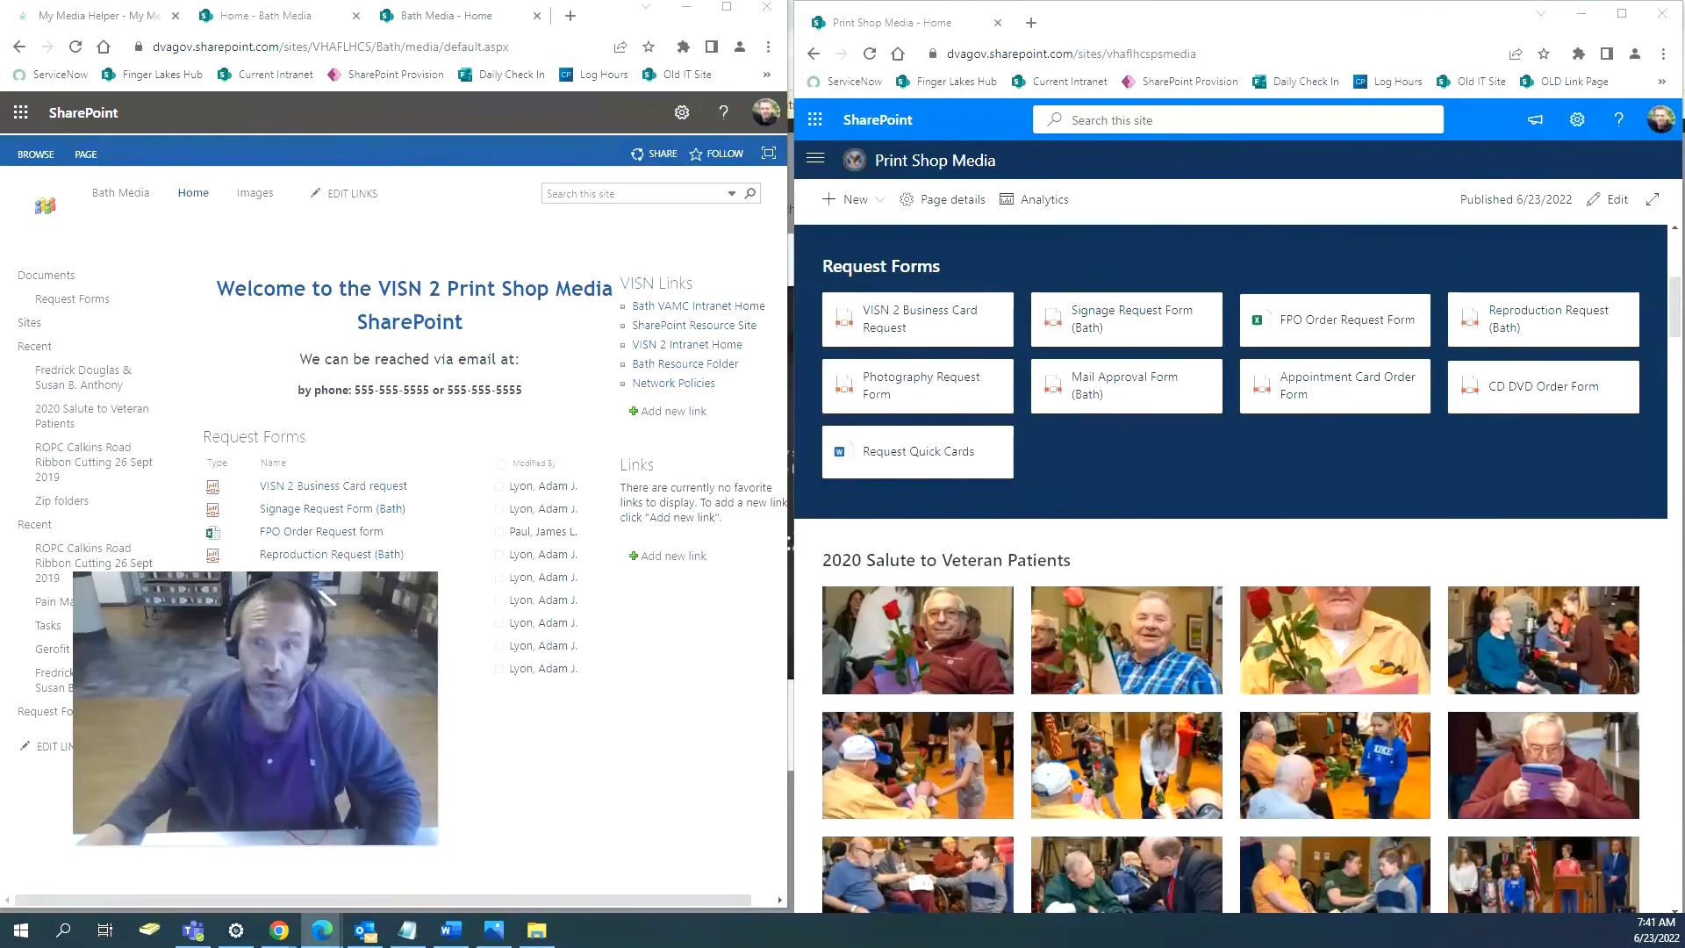
{"action": "scroll", "coordinate": [1382, 523], "scroll_direction": "up", "scroll_amount": 1}
{"action": "scroll", "coordinate": [1382, 518], "scroll_direction": "up", "scroll_amount": 5}
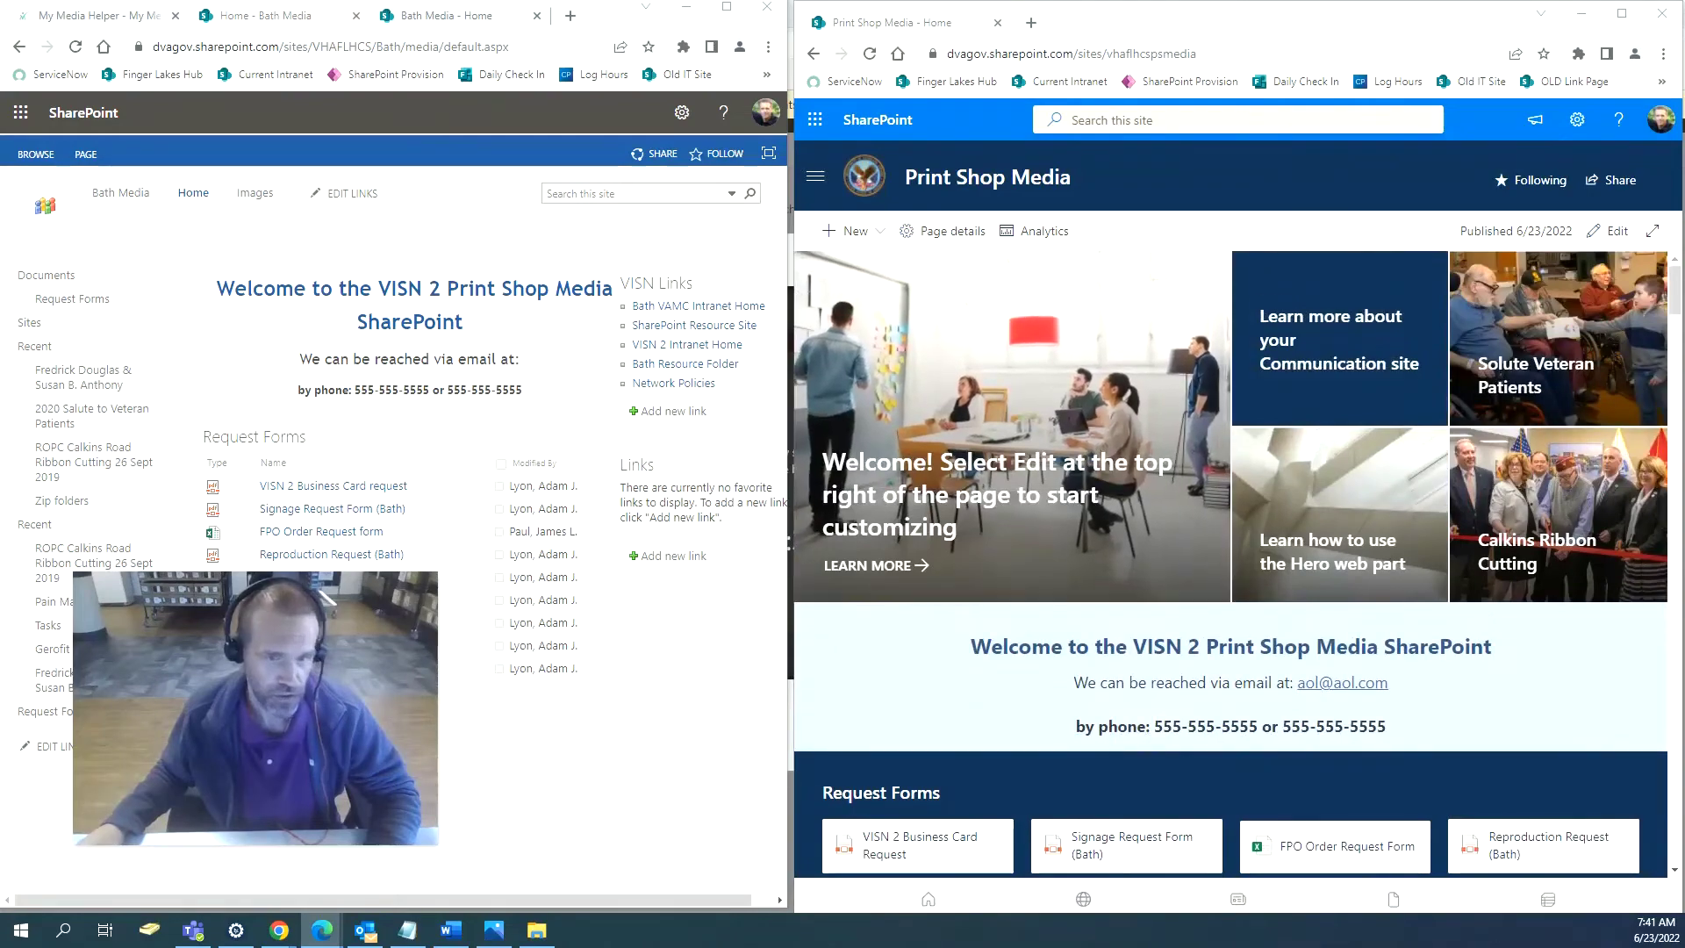
Maximize Print Shop Media and view the Media Events links and New menu options.
{"action": "left_click", "coordinate": [1624, 19]}
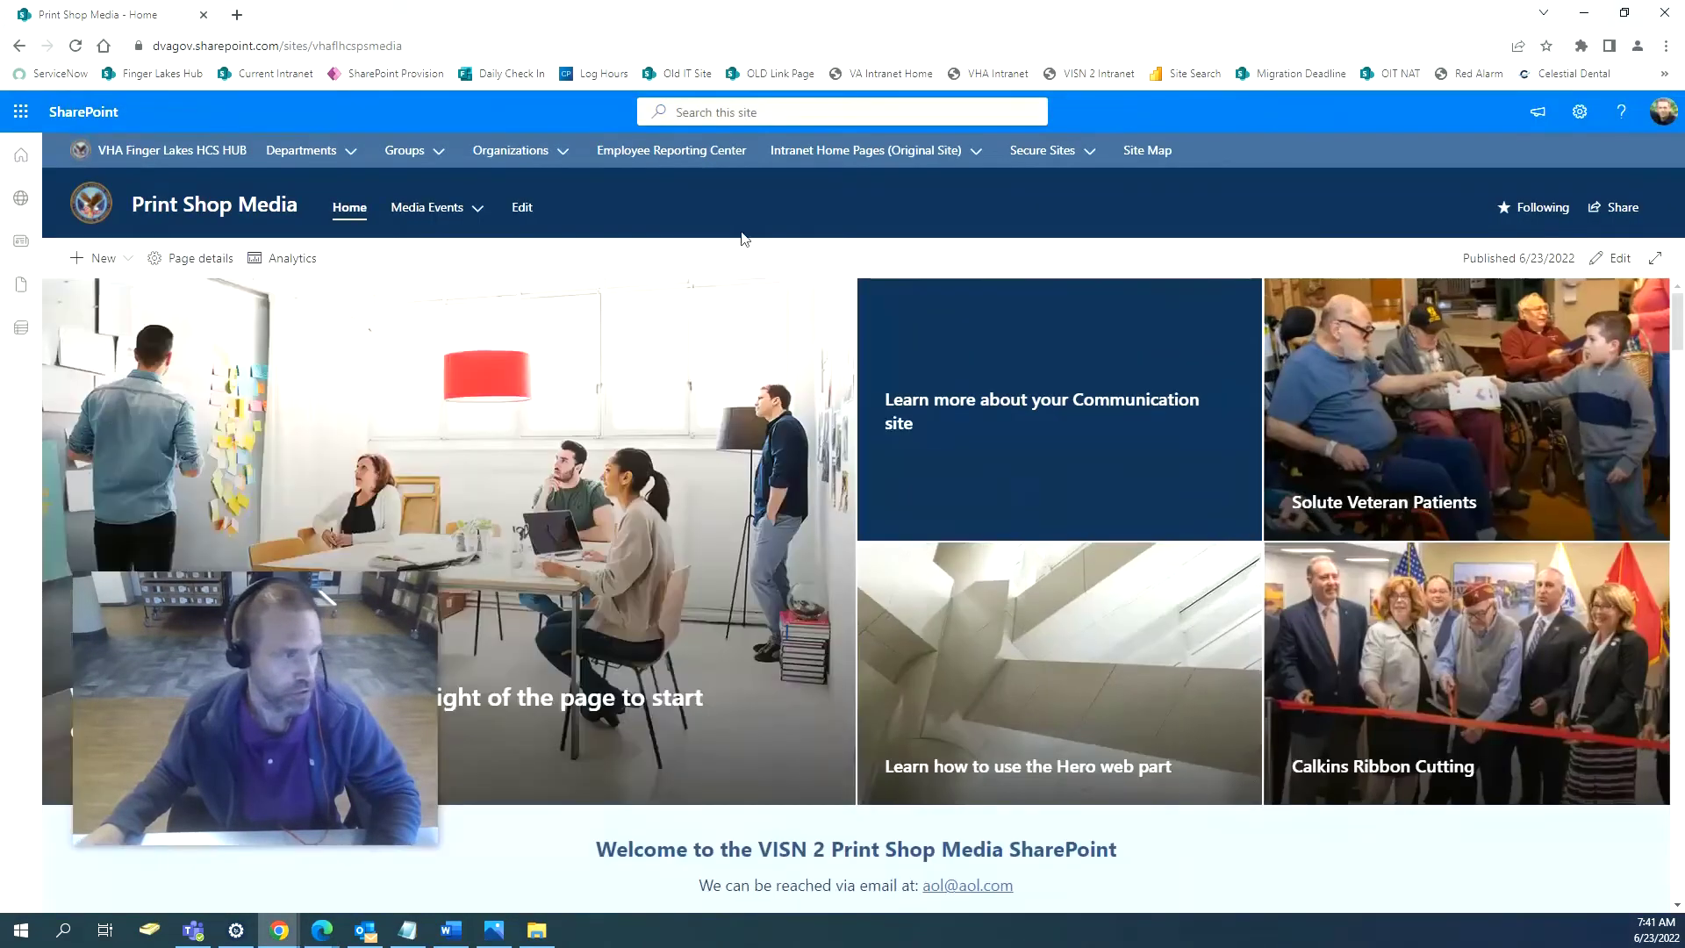
{"action": "left_click", "coordinate": [434, 208]}
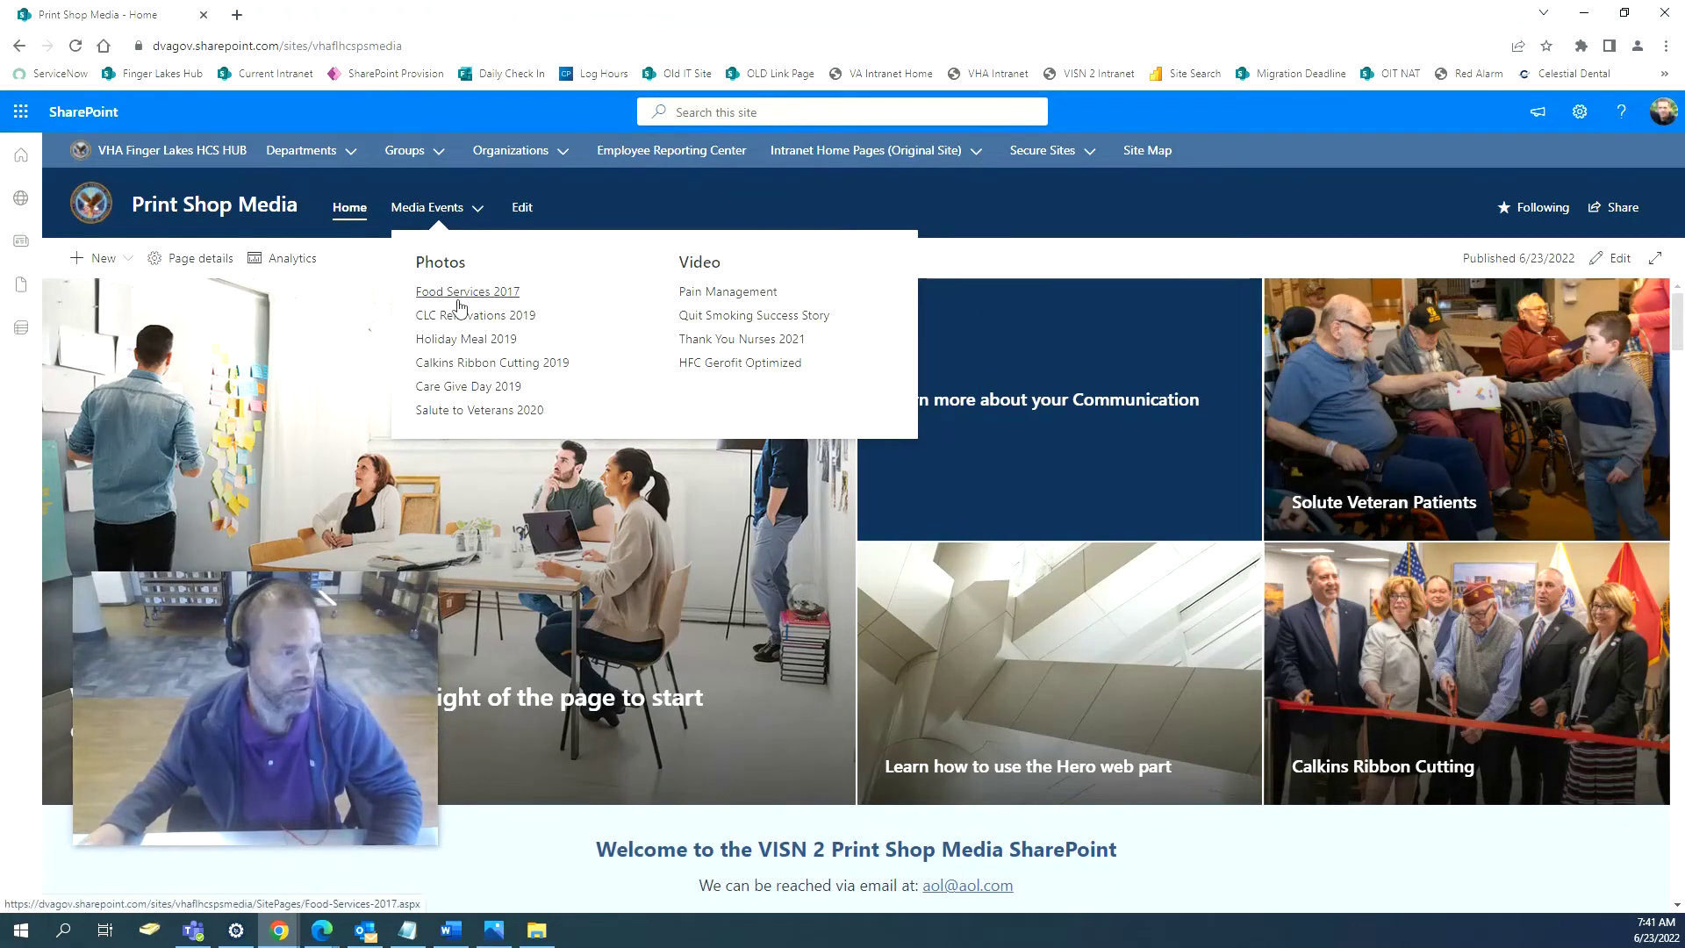
{"action": "left_click", "coordinate": [98, 258]}
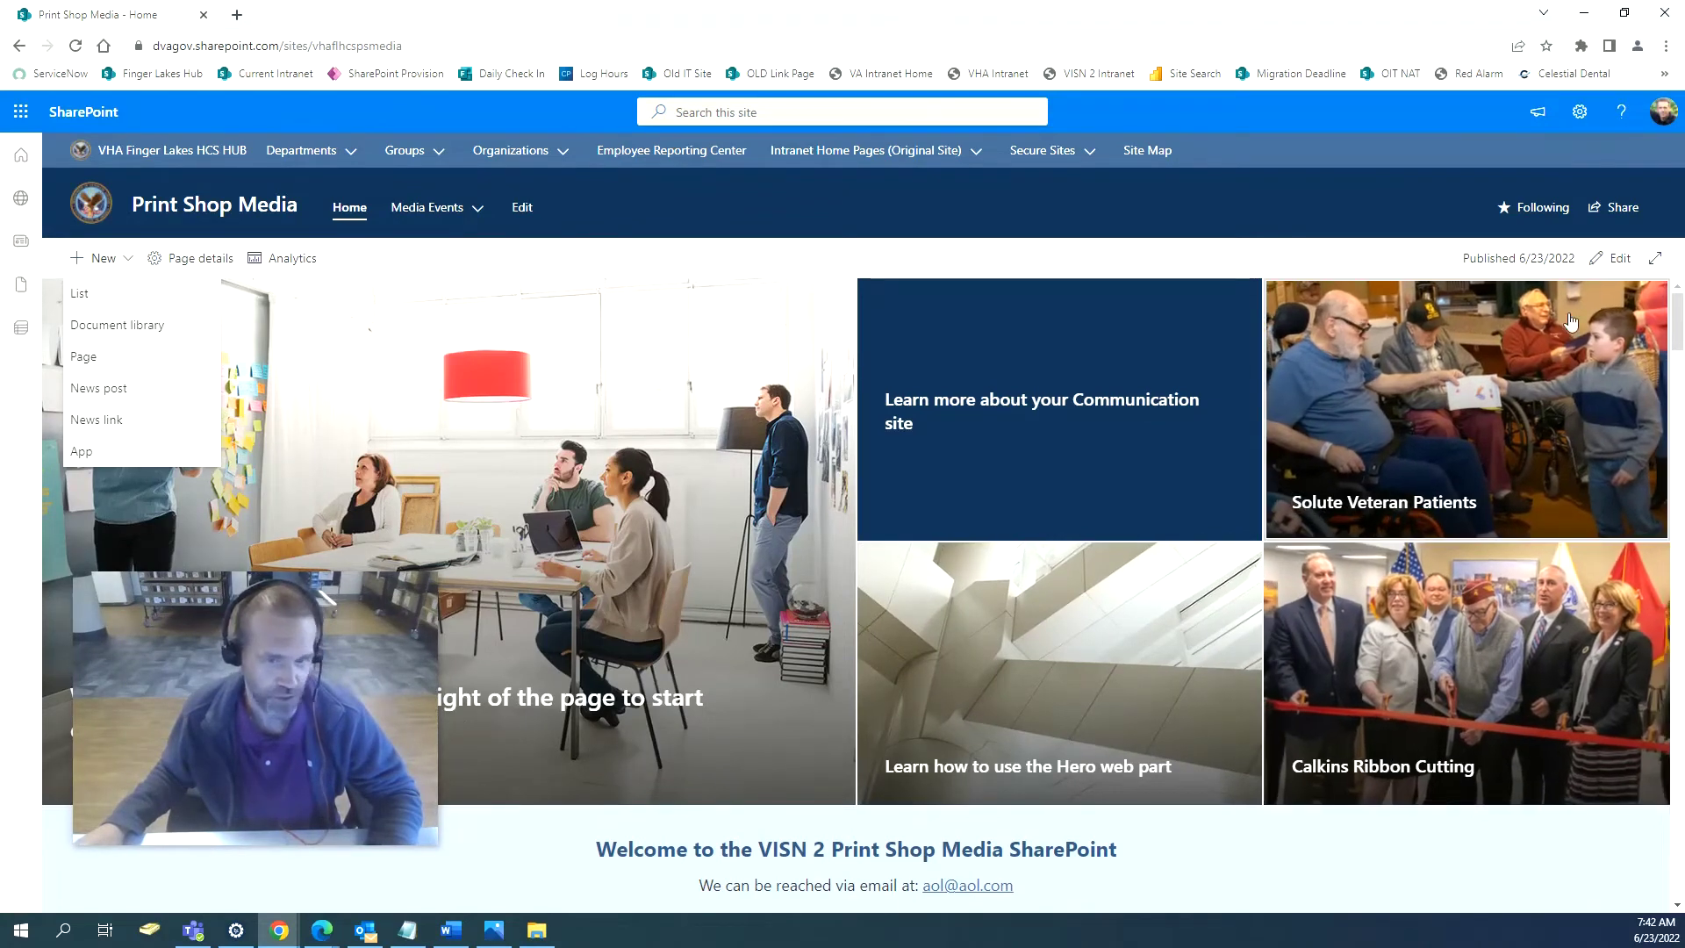
Edit the page, open the Communication site hero tile's settings, and choose Change under Link.
{"action": "left_click", "coordinate": [1619, 260]}
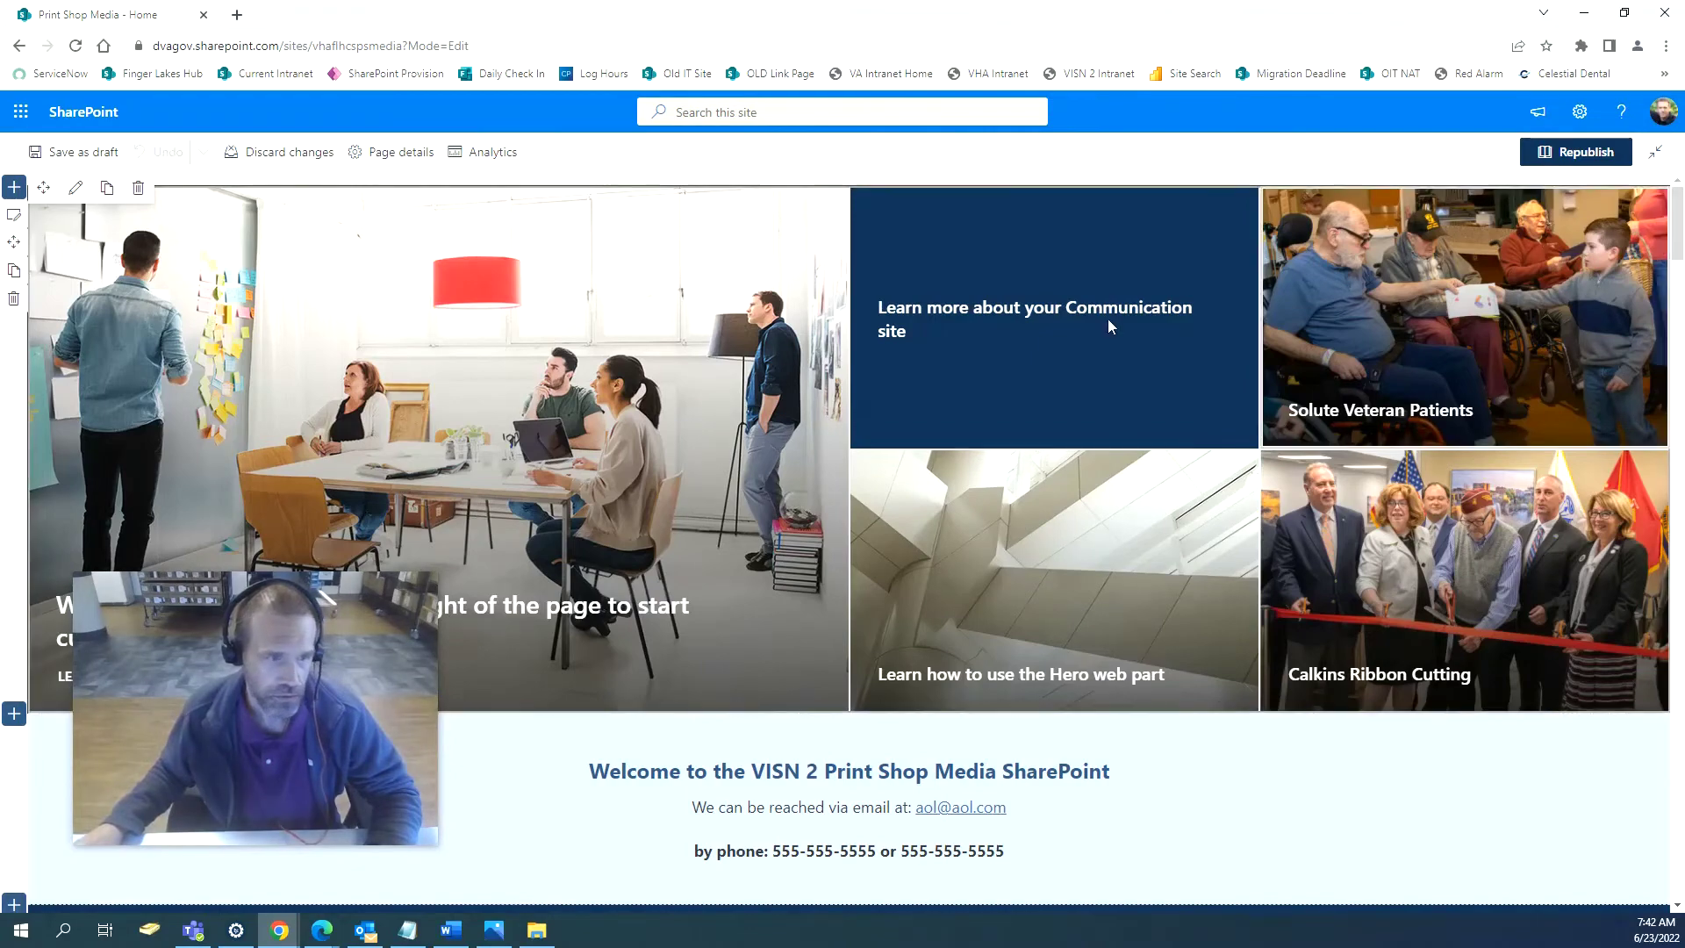
{"action": "mouse_move", "coordinate": [1097, 312]}
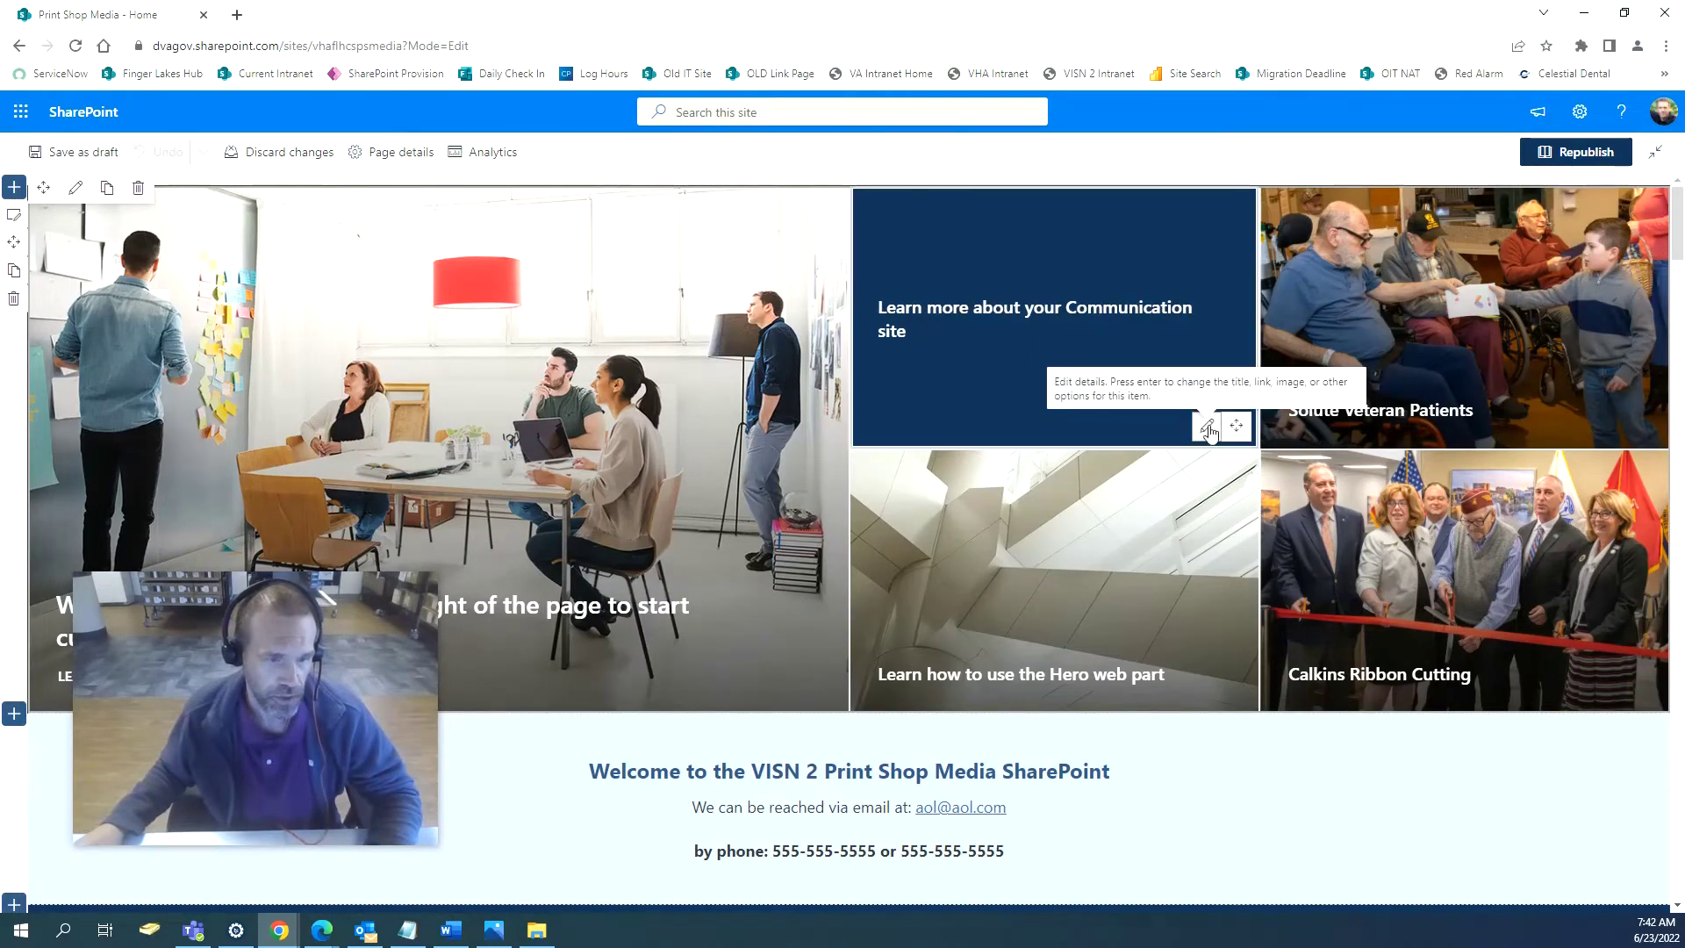
{"action": "left_click", "coordinate": [1208, 427]}
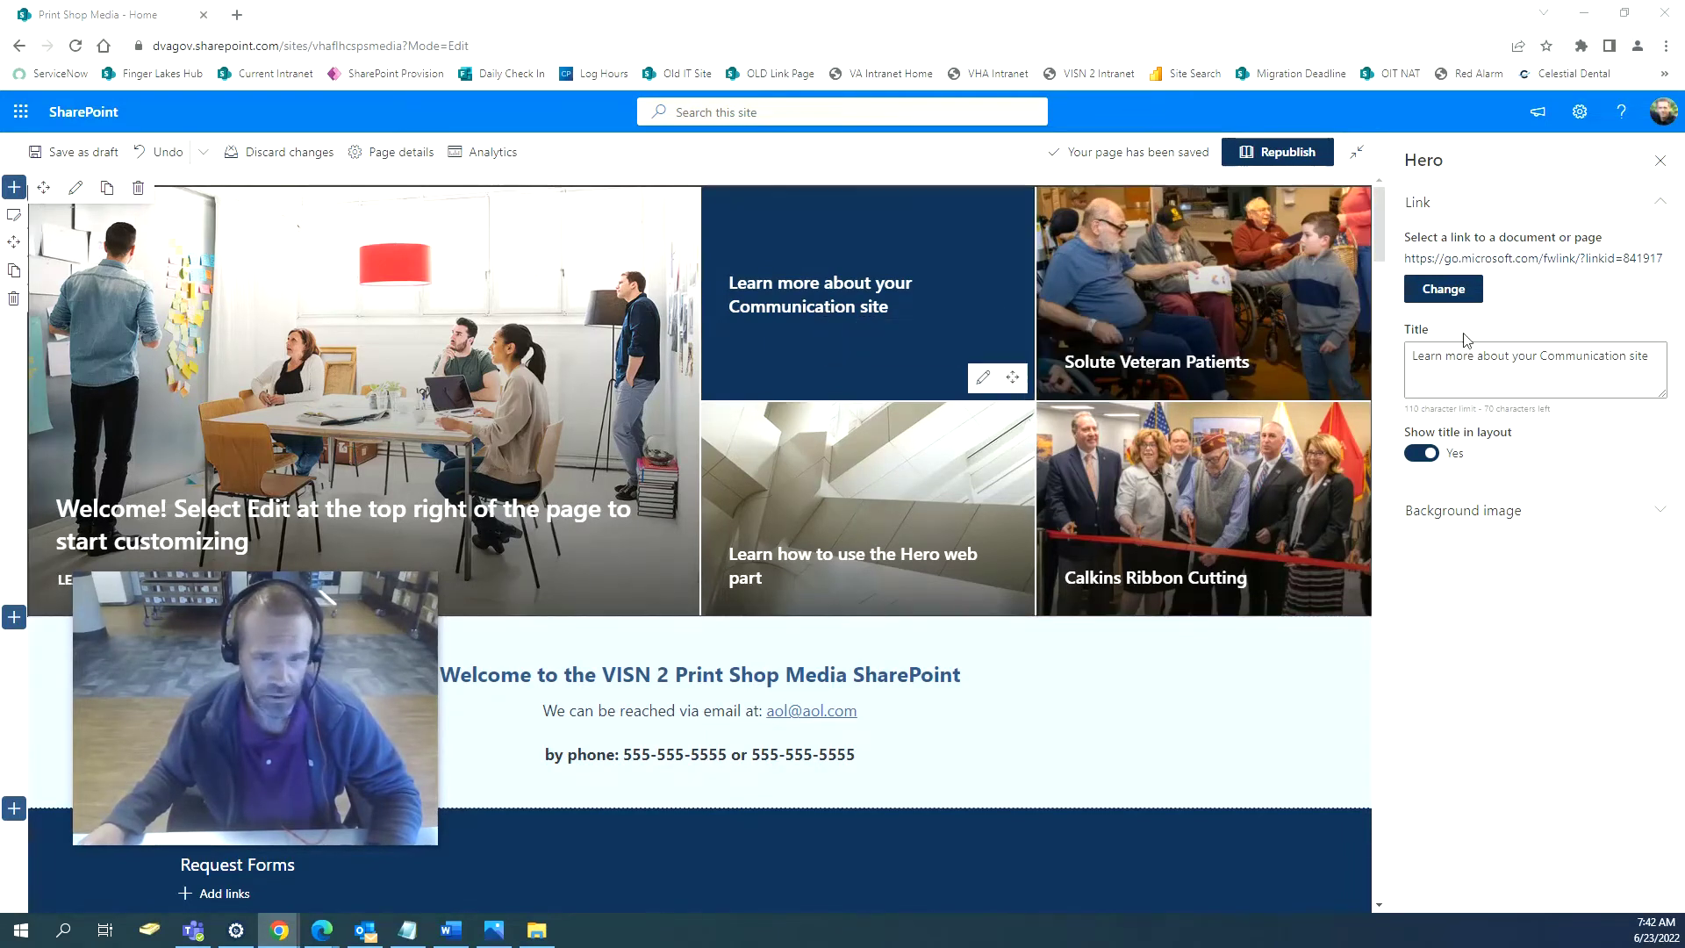
{"action": "left_click", "coordinate": [1444, 291]}
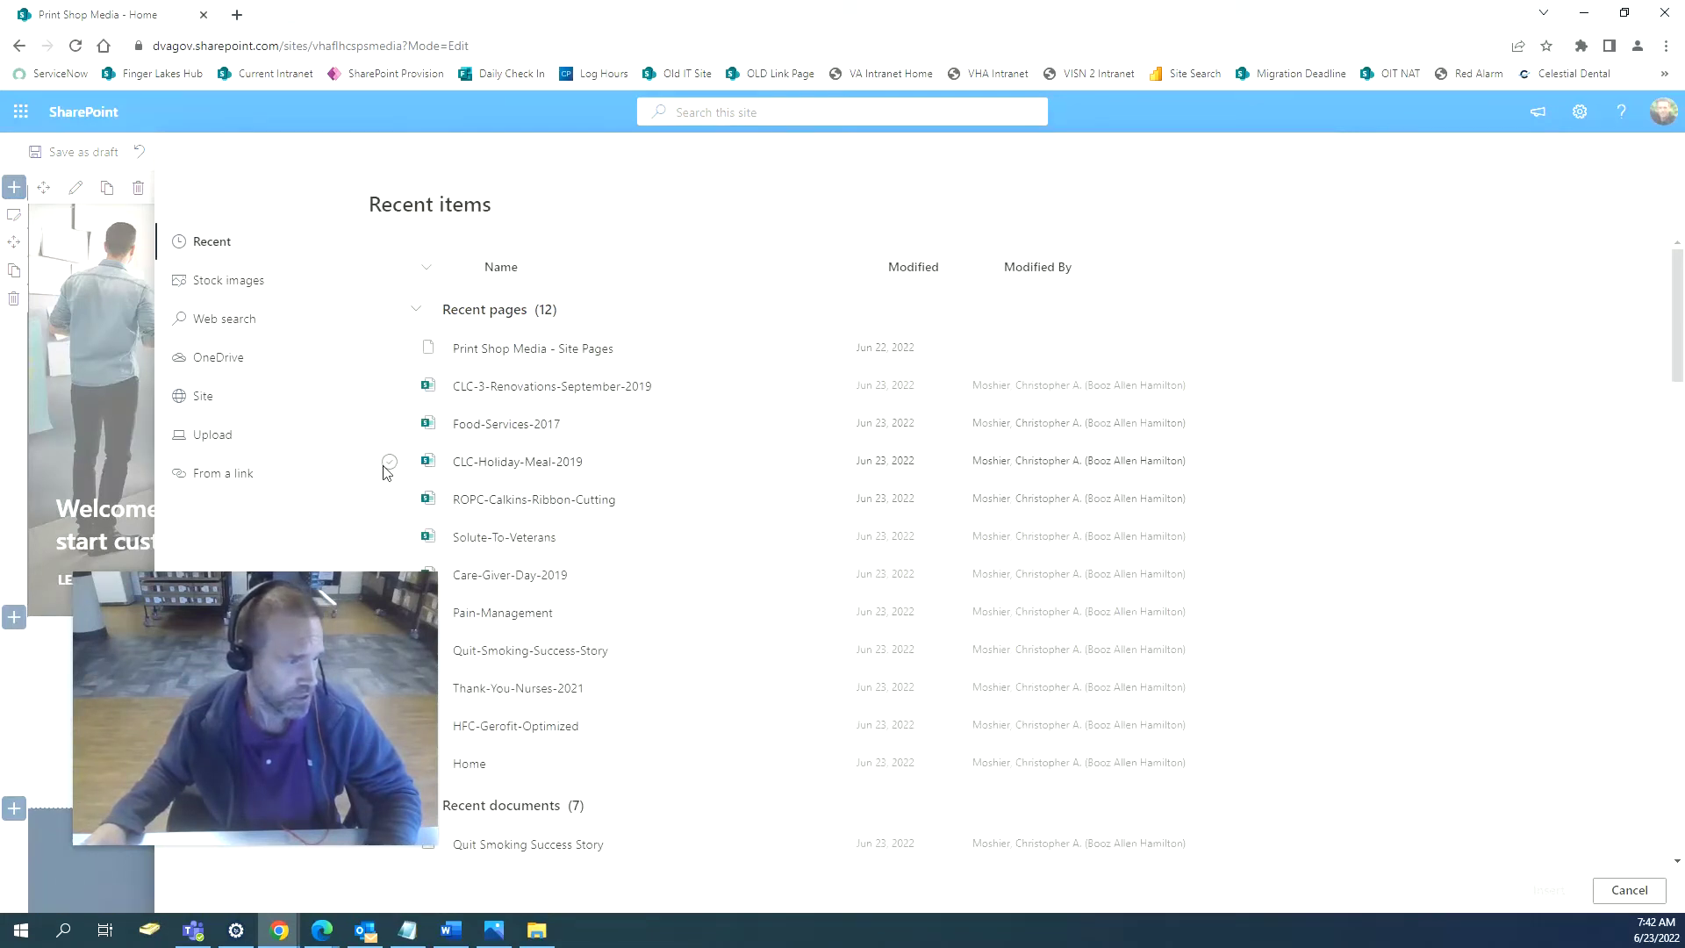
Link the tile to the CLC-Holiday-Meal-2019 page and switch its background to a custom image.
{"action": "left_click", "coordinate": [388, 463]}
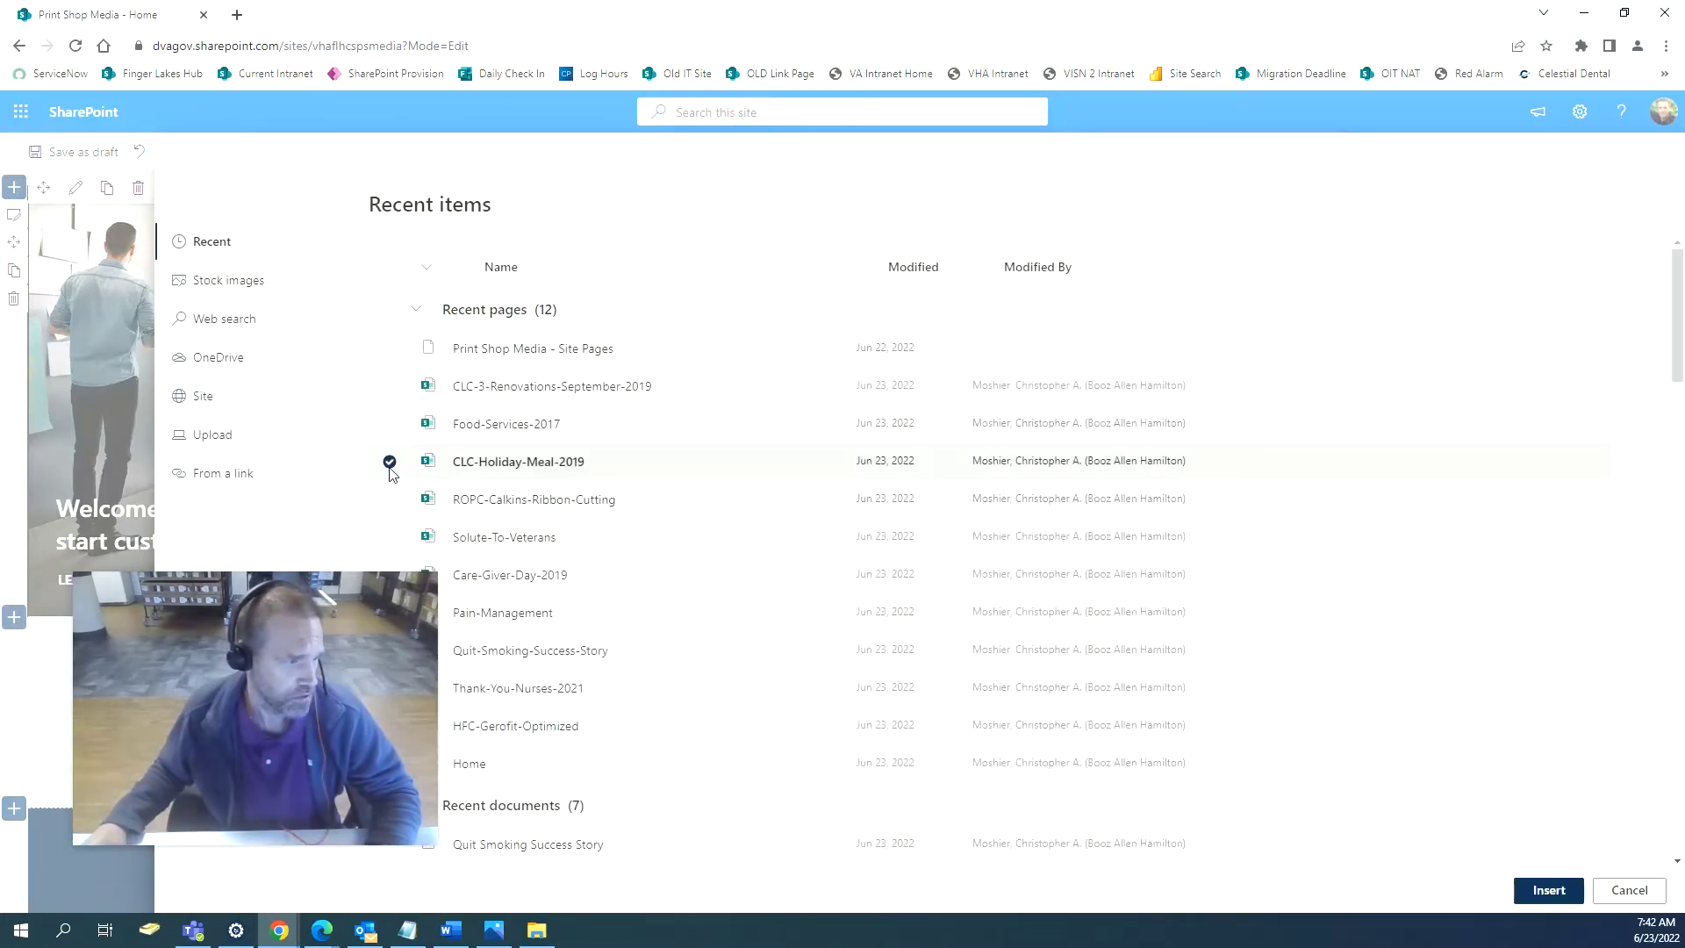
{"action": "left_click", "coordinate": [1548, 891]}
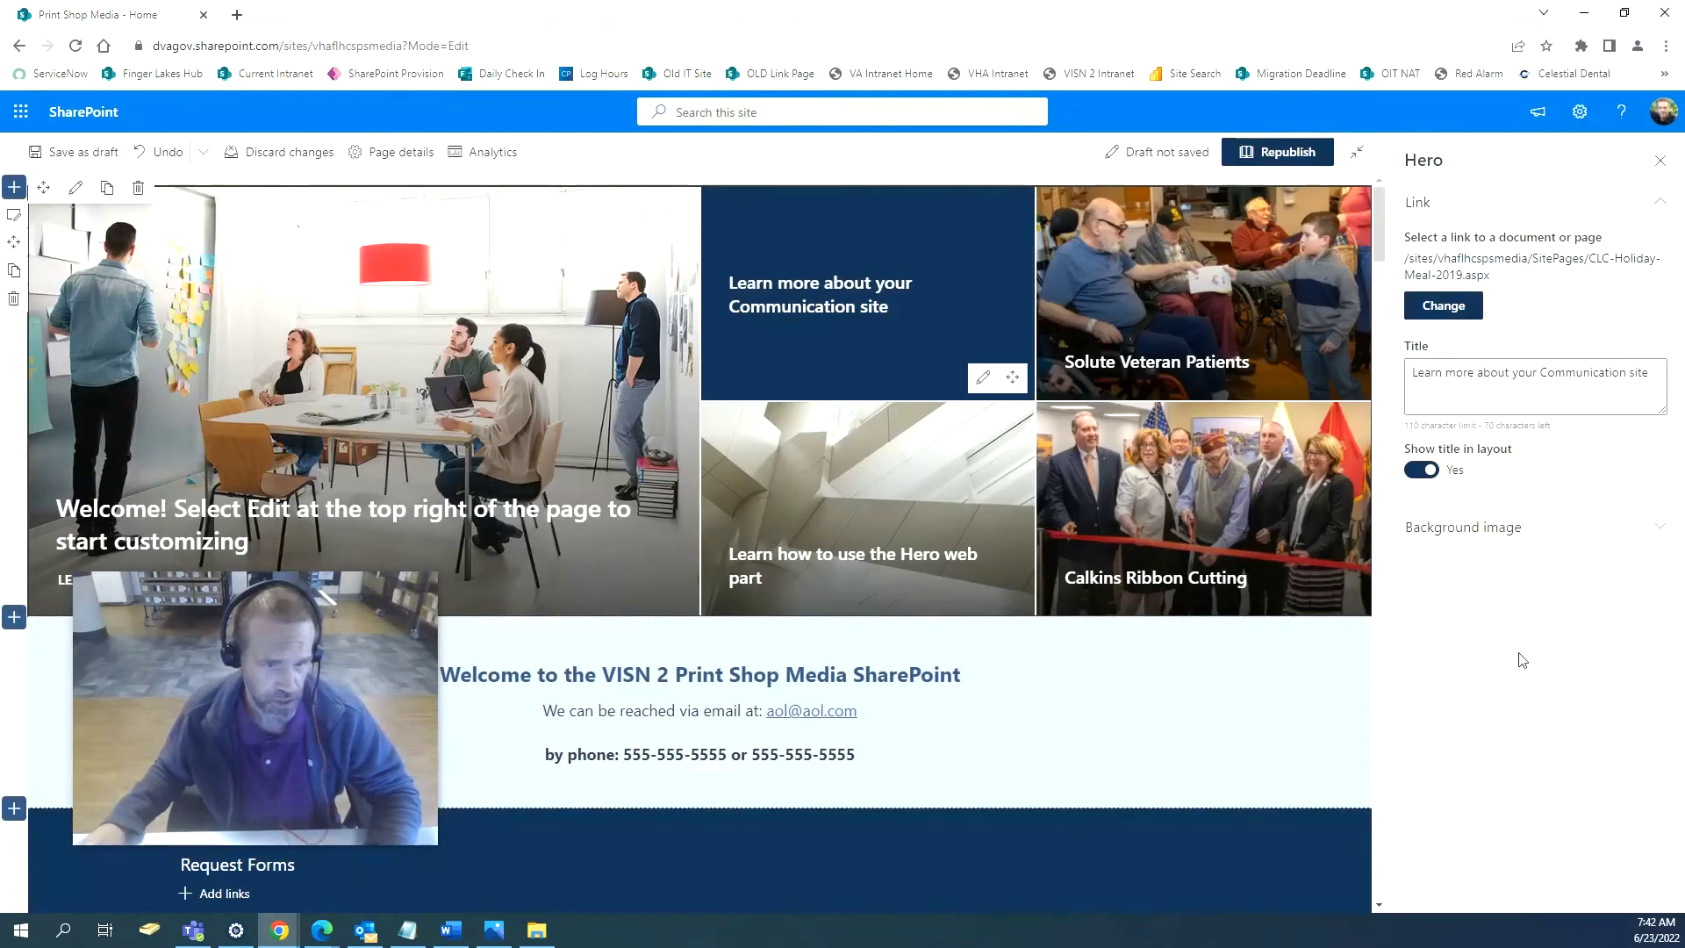
{"action": "left_click", "coordinate": [1507, 543]}
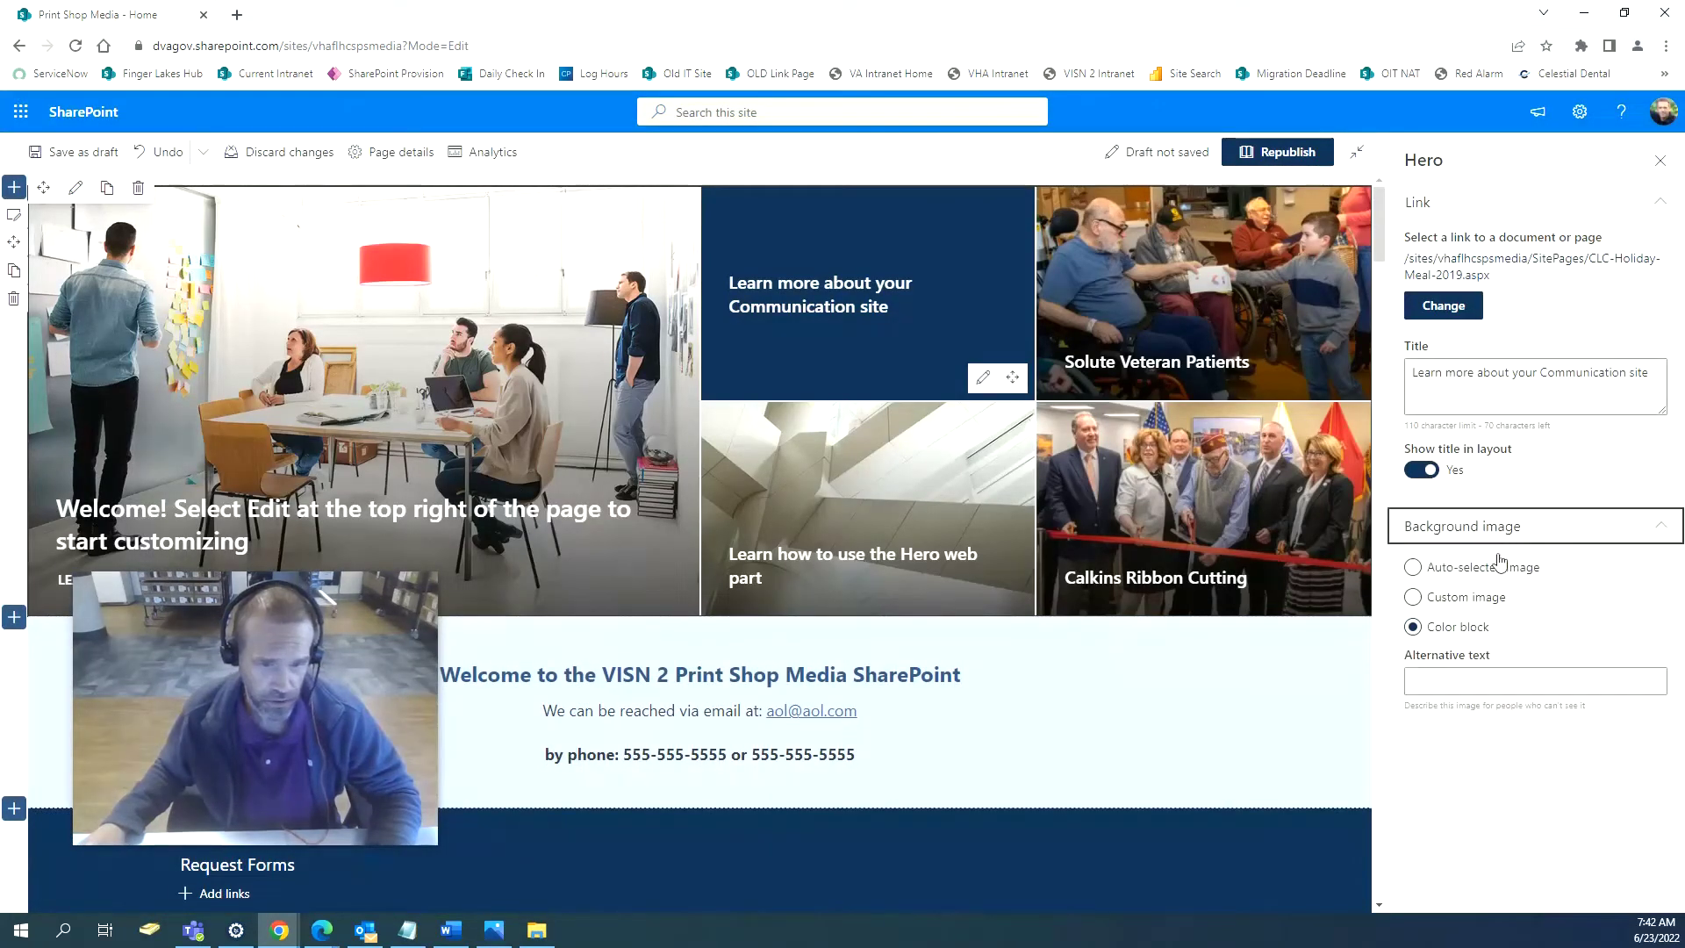
{"action": "left_click", "coordinate": [1413, 600]}
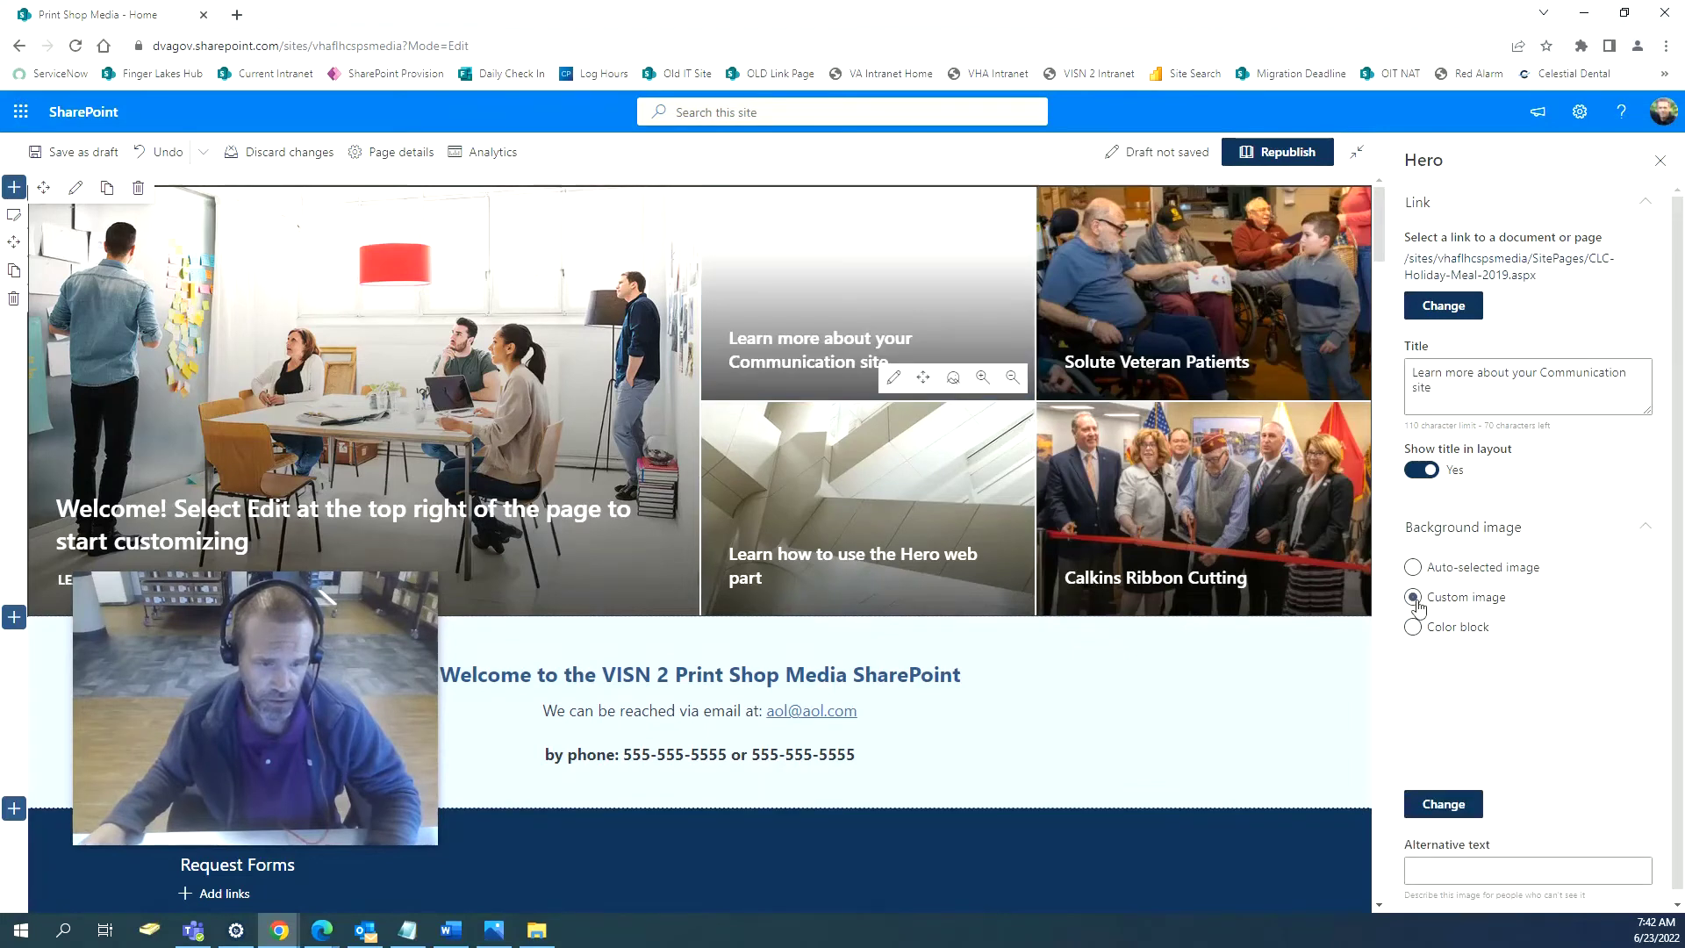
{"action": "left_click", "coordinate": [1413, 626]}
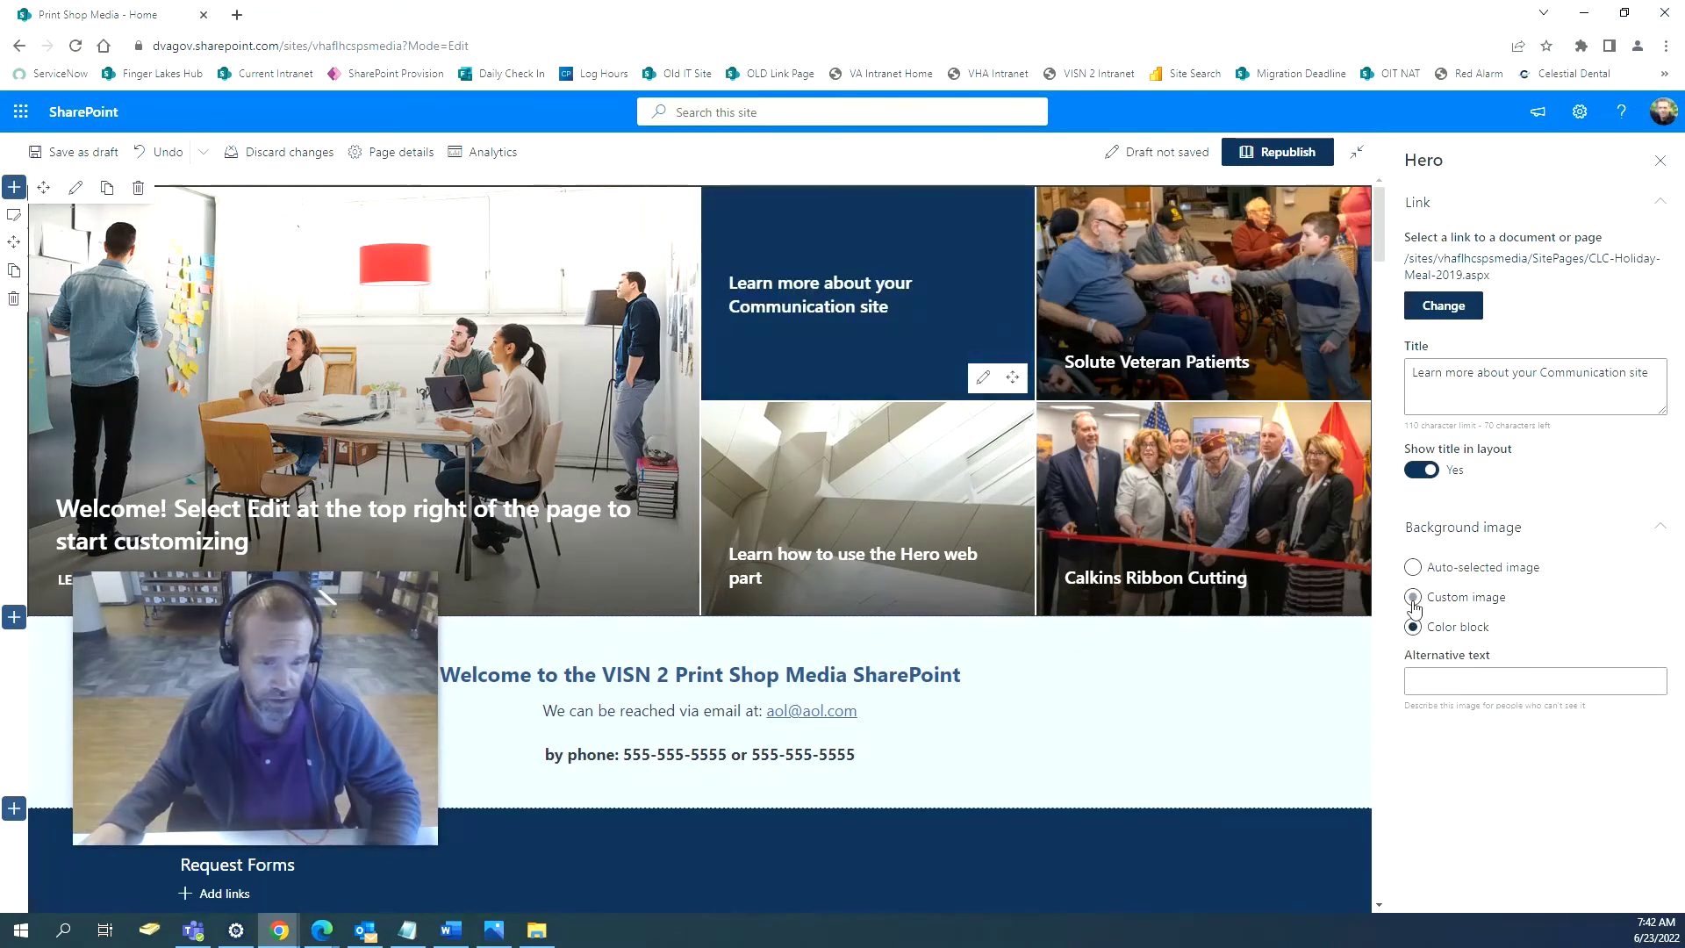
{"action": "left_click", "coordinate": [1414, 600]}
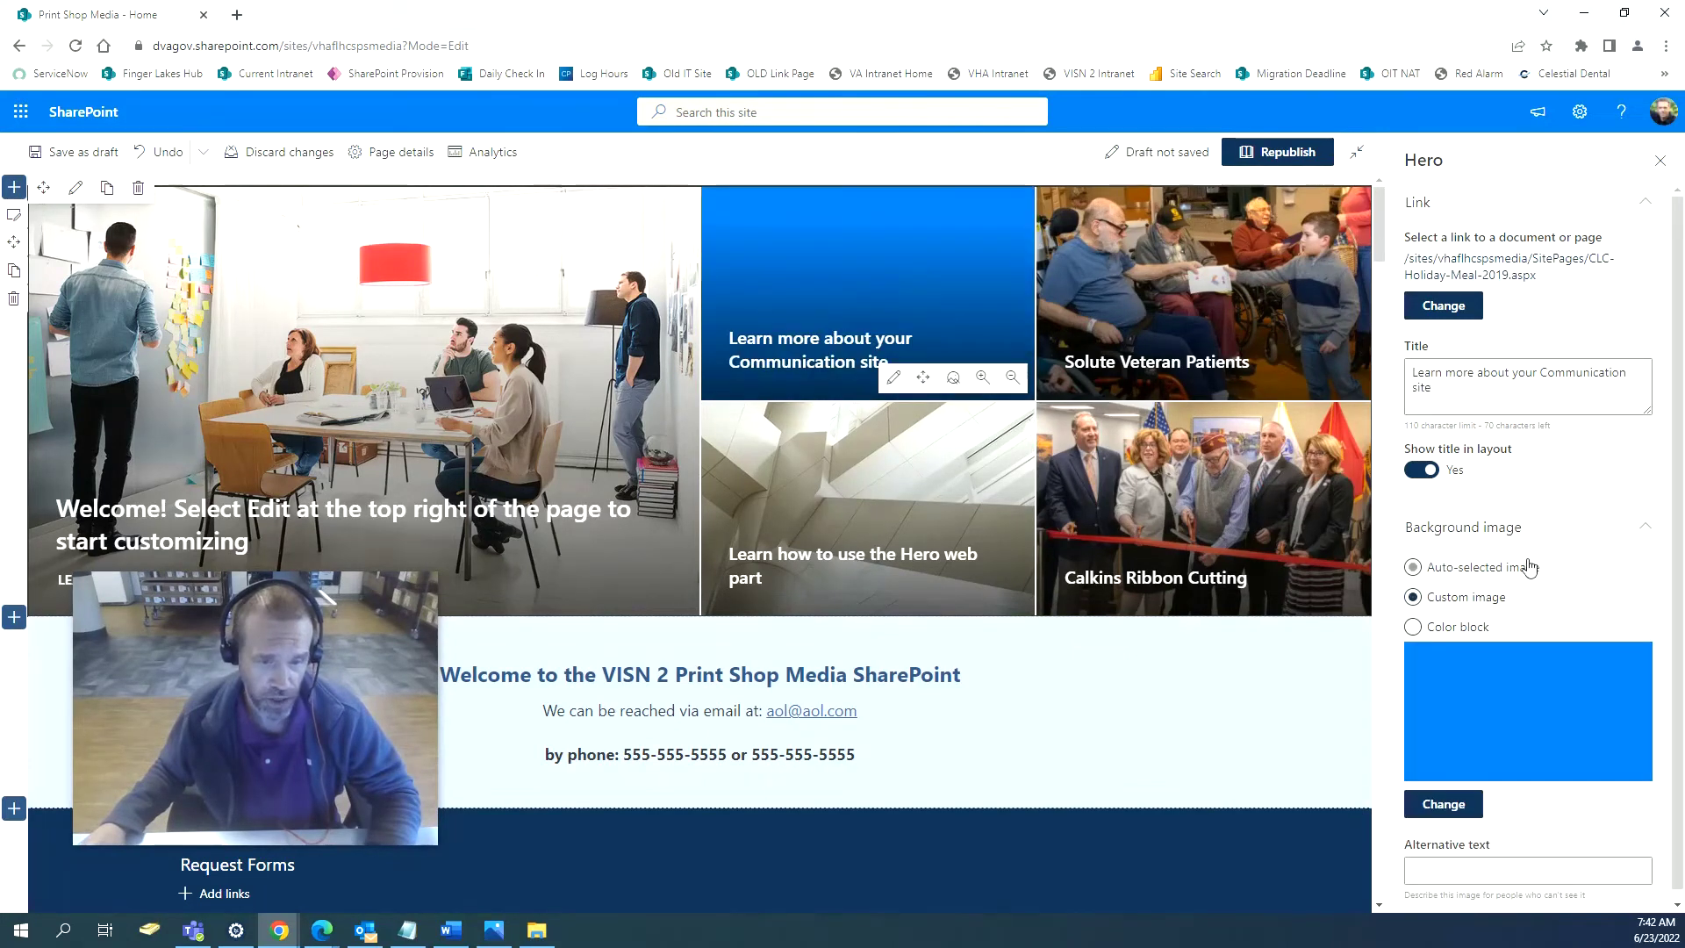
{"action": "left_click", "coordinate": [1414, 568]}
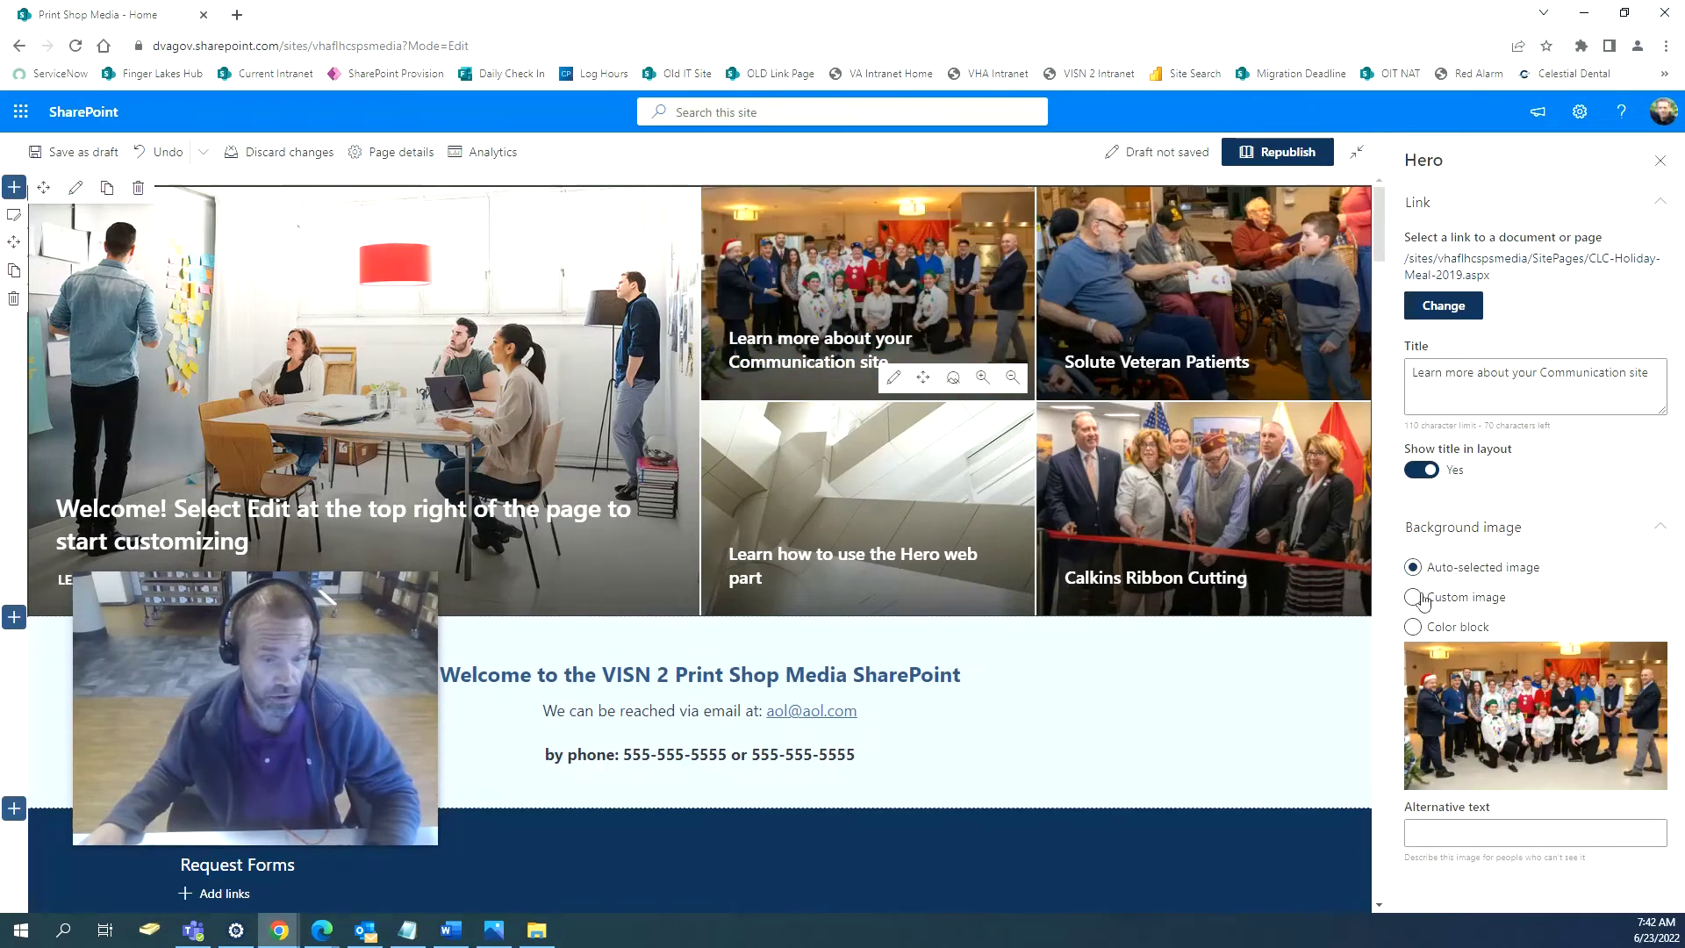
{"action": "left_click", "coordinate": [1413, 598]}
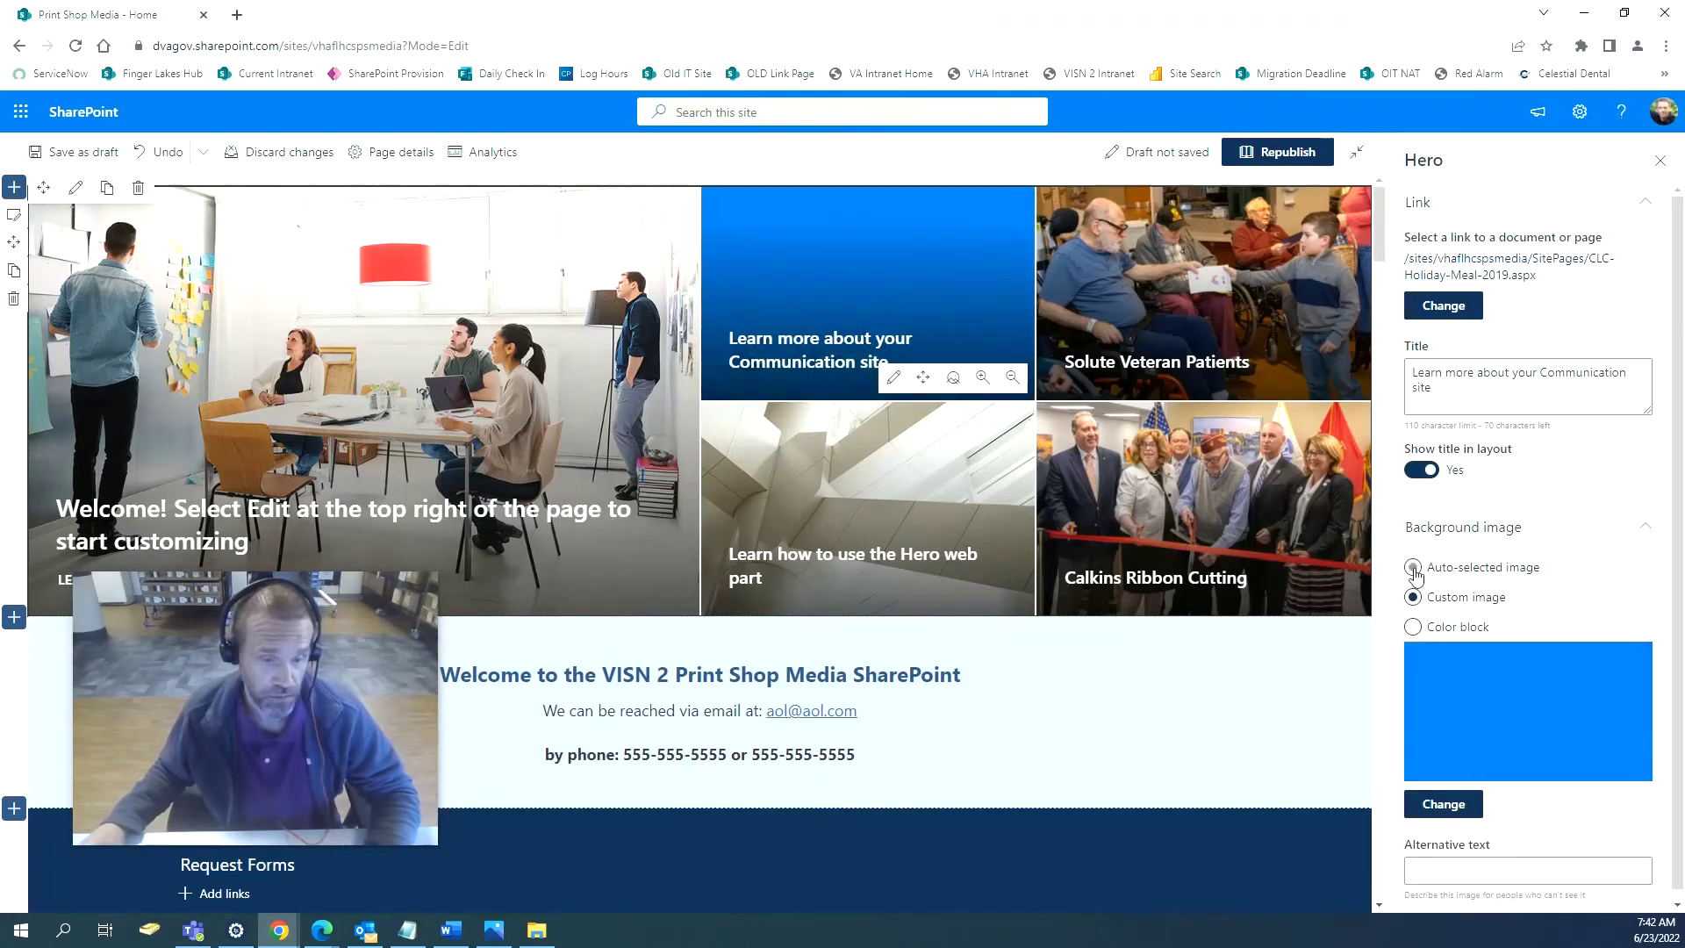
{"action": "left_click", "coordinate": [1414, 568]}
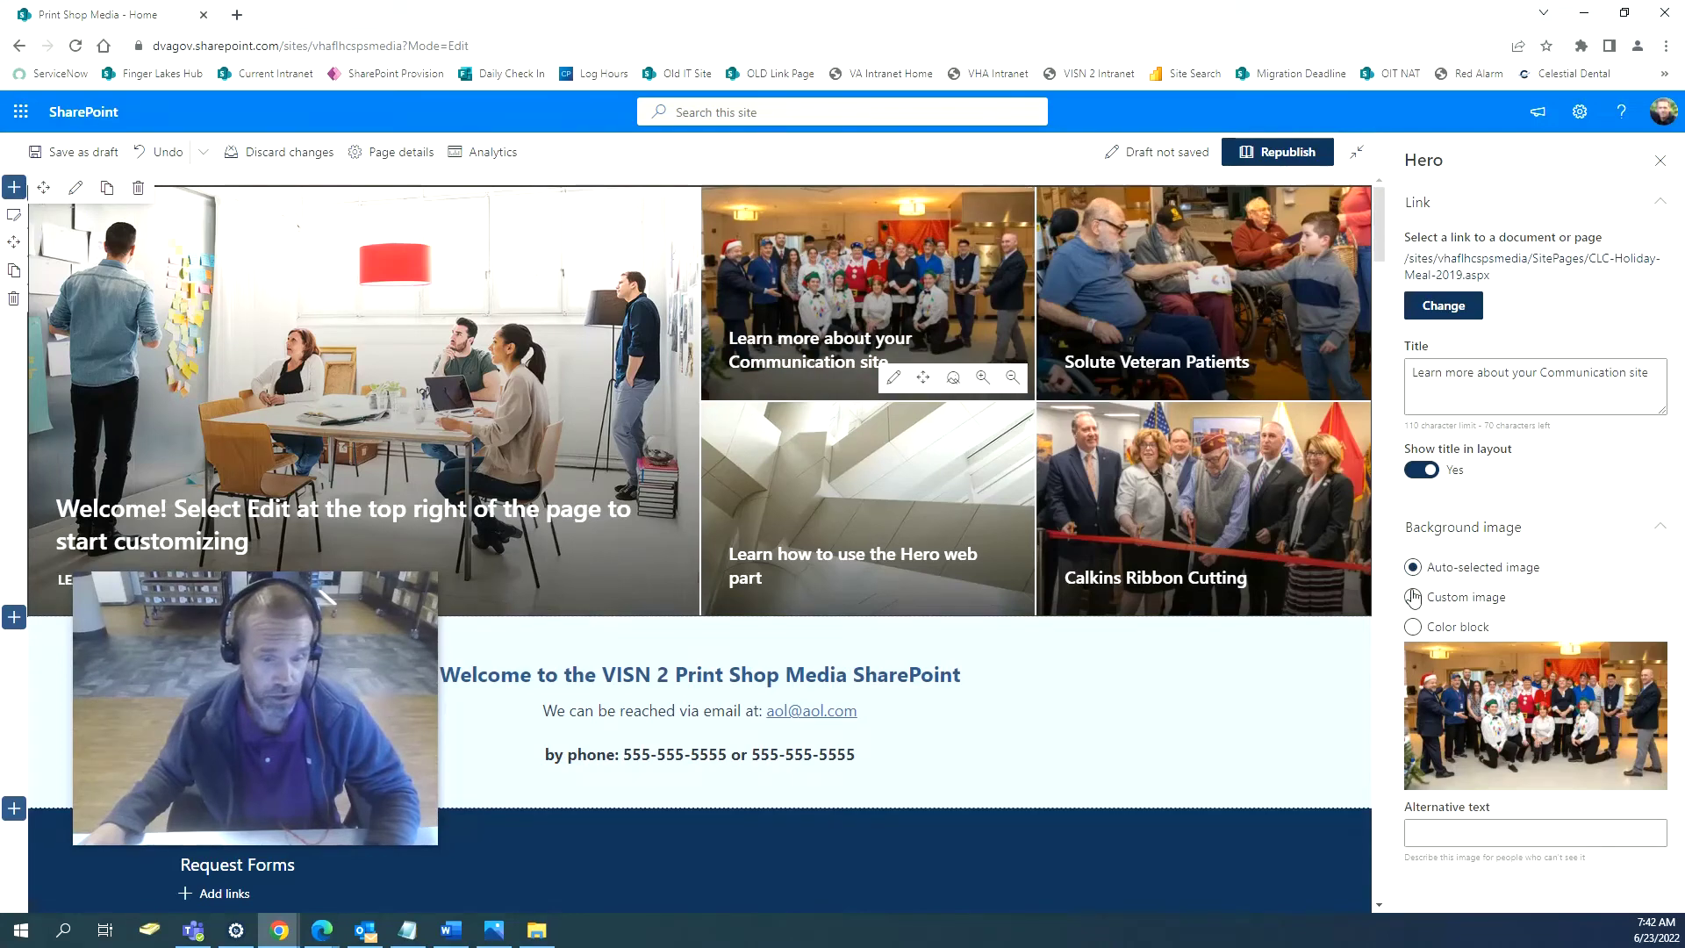
{"action": "left_click", "coordinate": [1414, 598]}
{"action": "left_click", "coordinate": [1450, 808]}
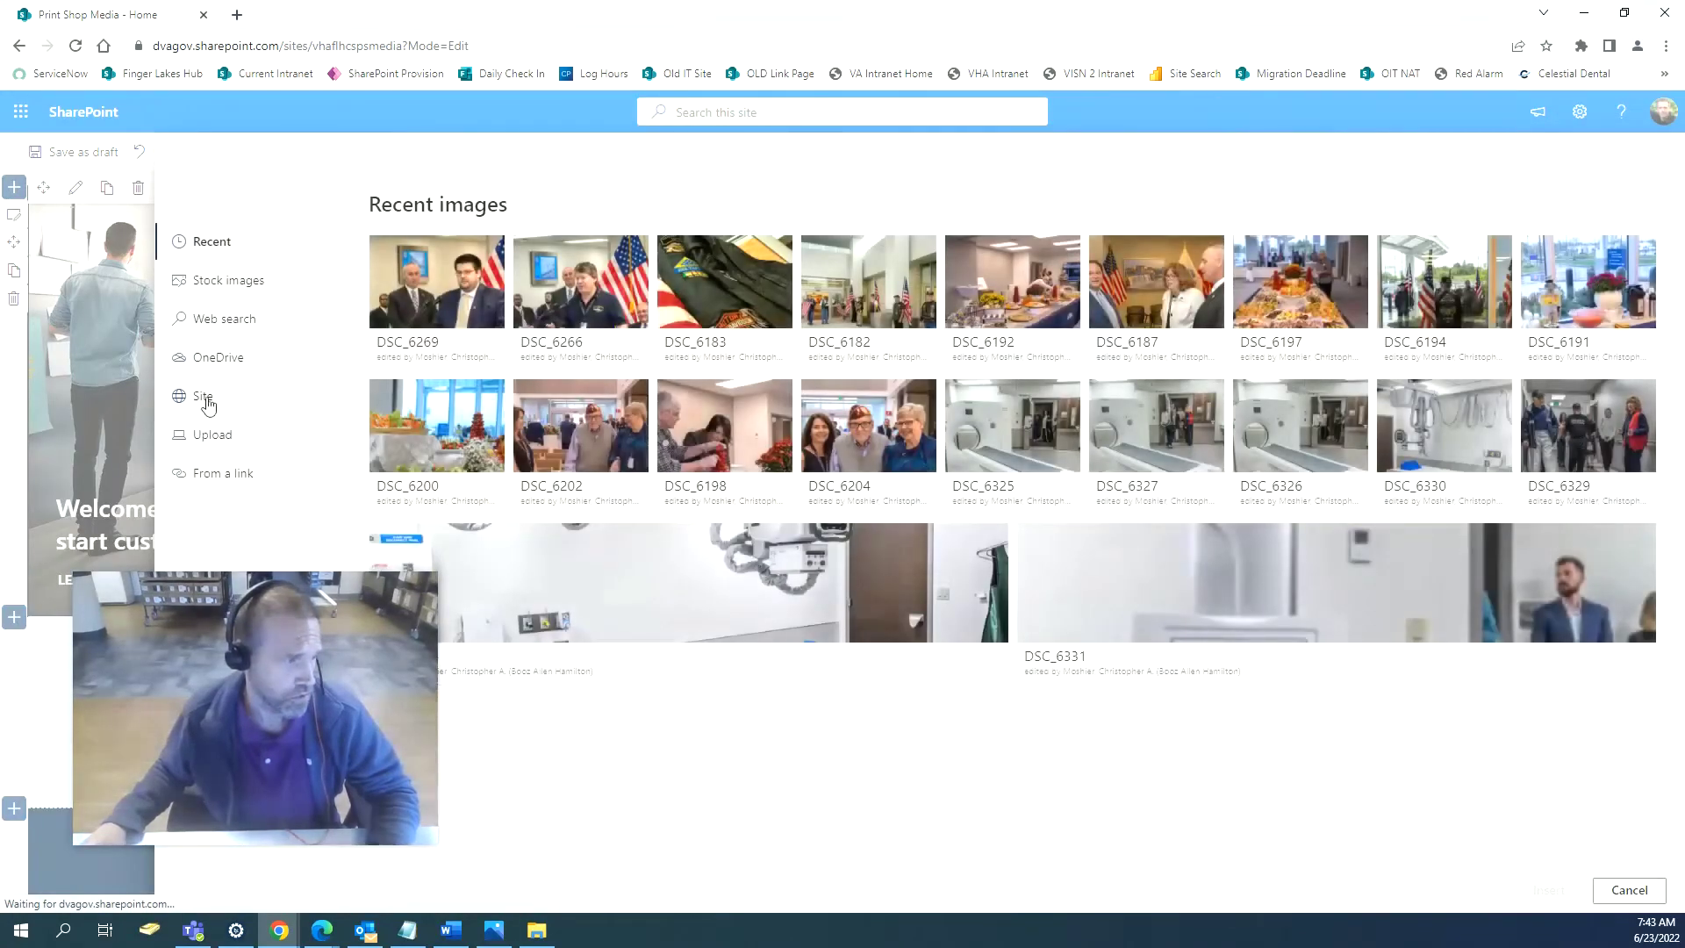
Use DSC_6636.jpg from Site Assets > 2019 CLC Holiday Meal as the tile's background.
{"action": "left_click", "coordinate": [204, 400]}
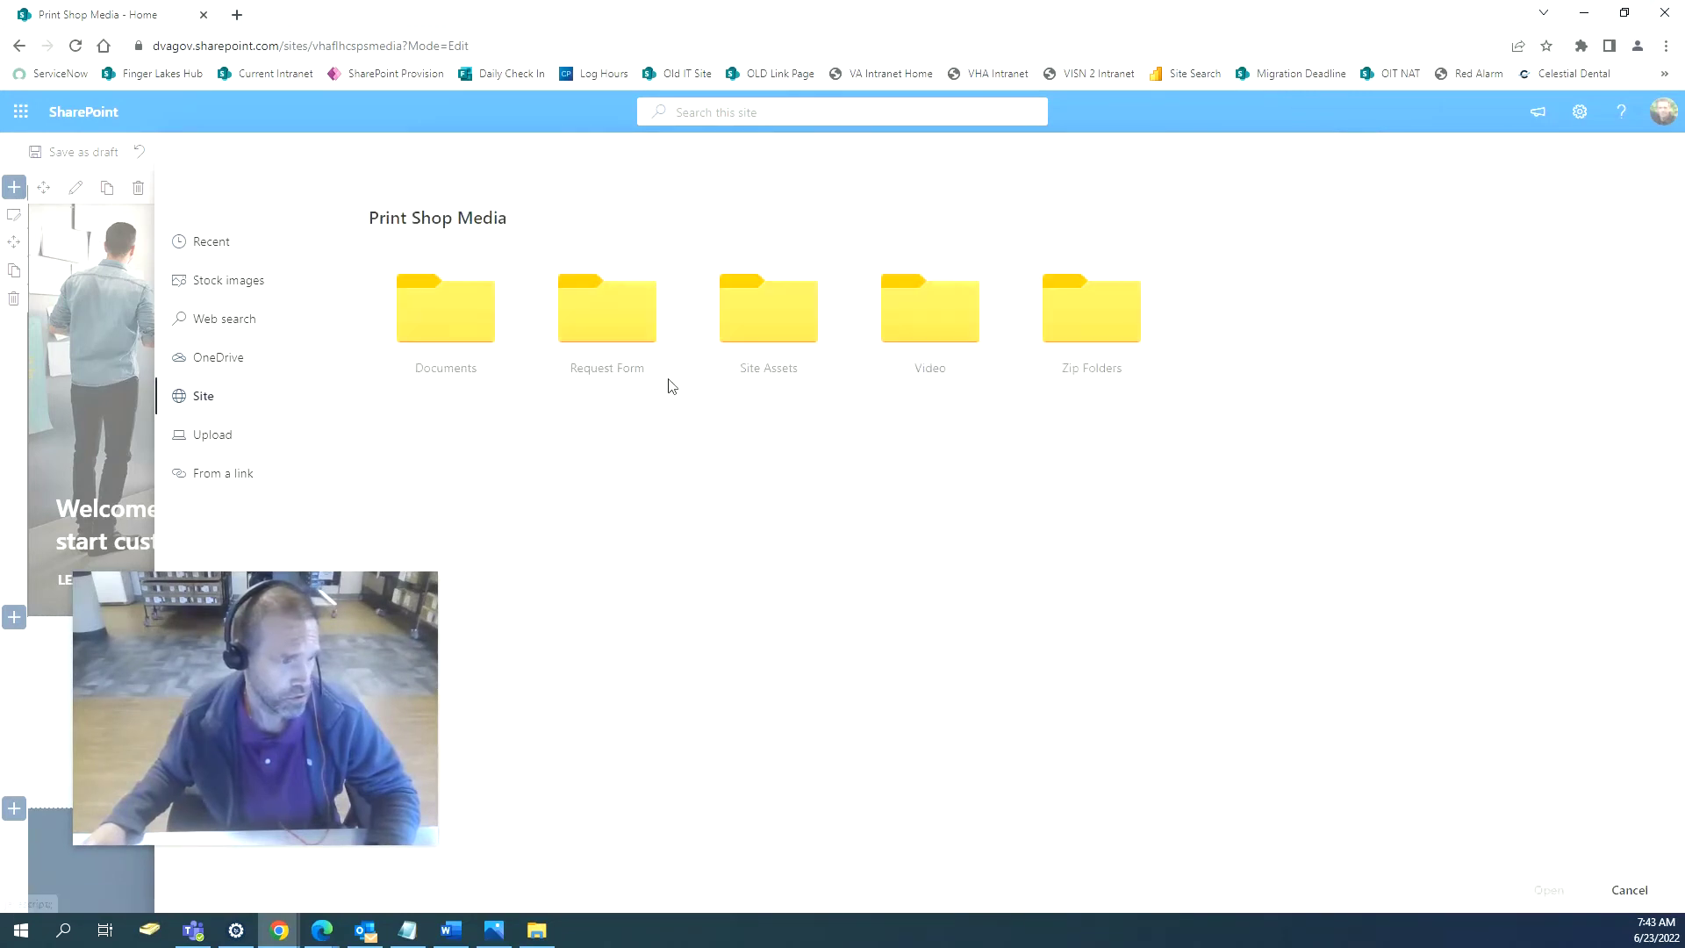
{"action": "left_click", "coordinate": [753, 326]}
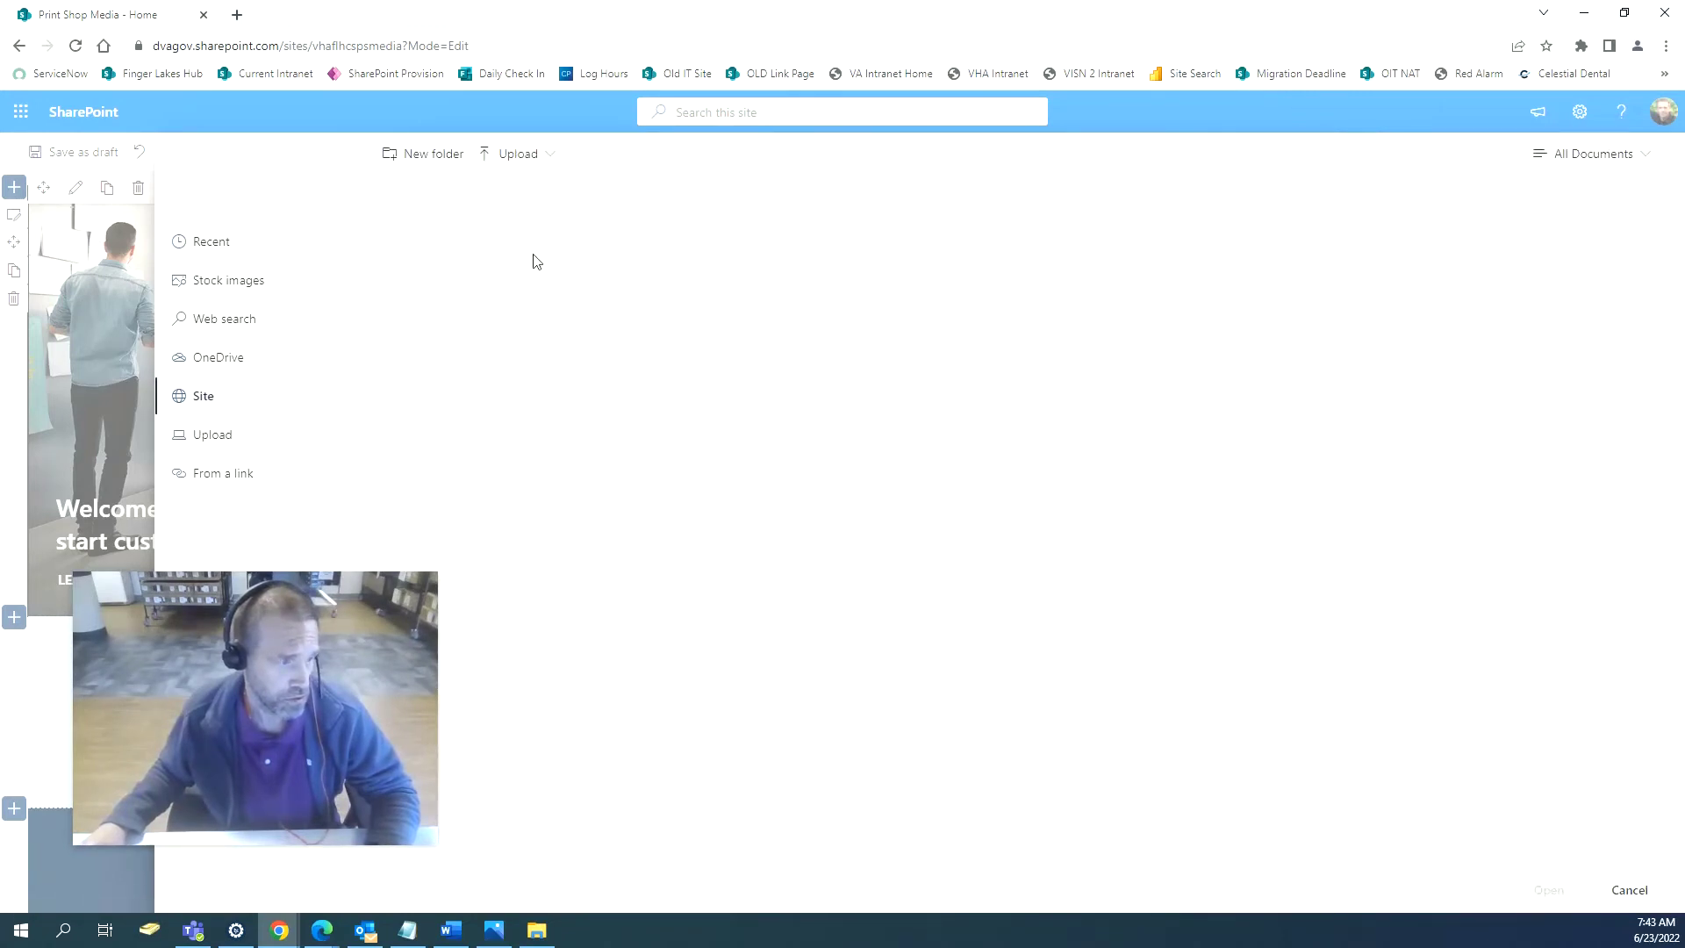
{"action": "left_click", "coordinate": [783, 321]}
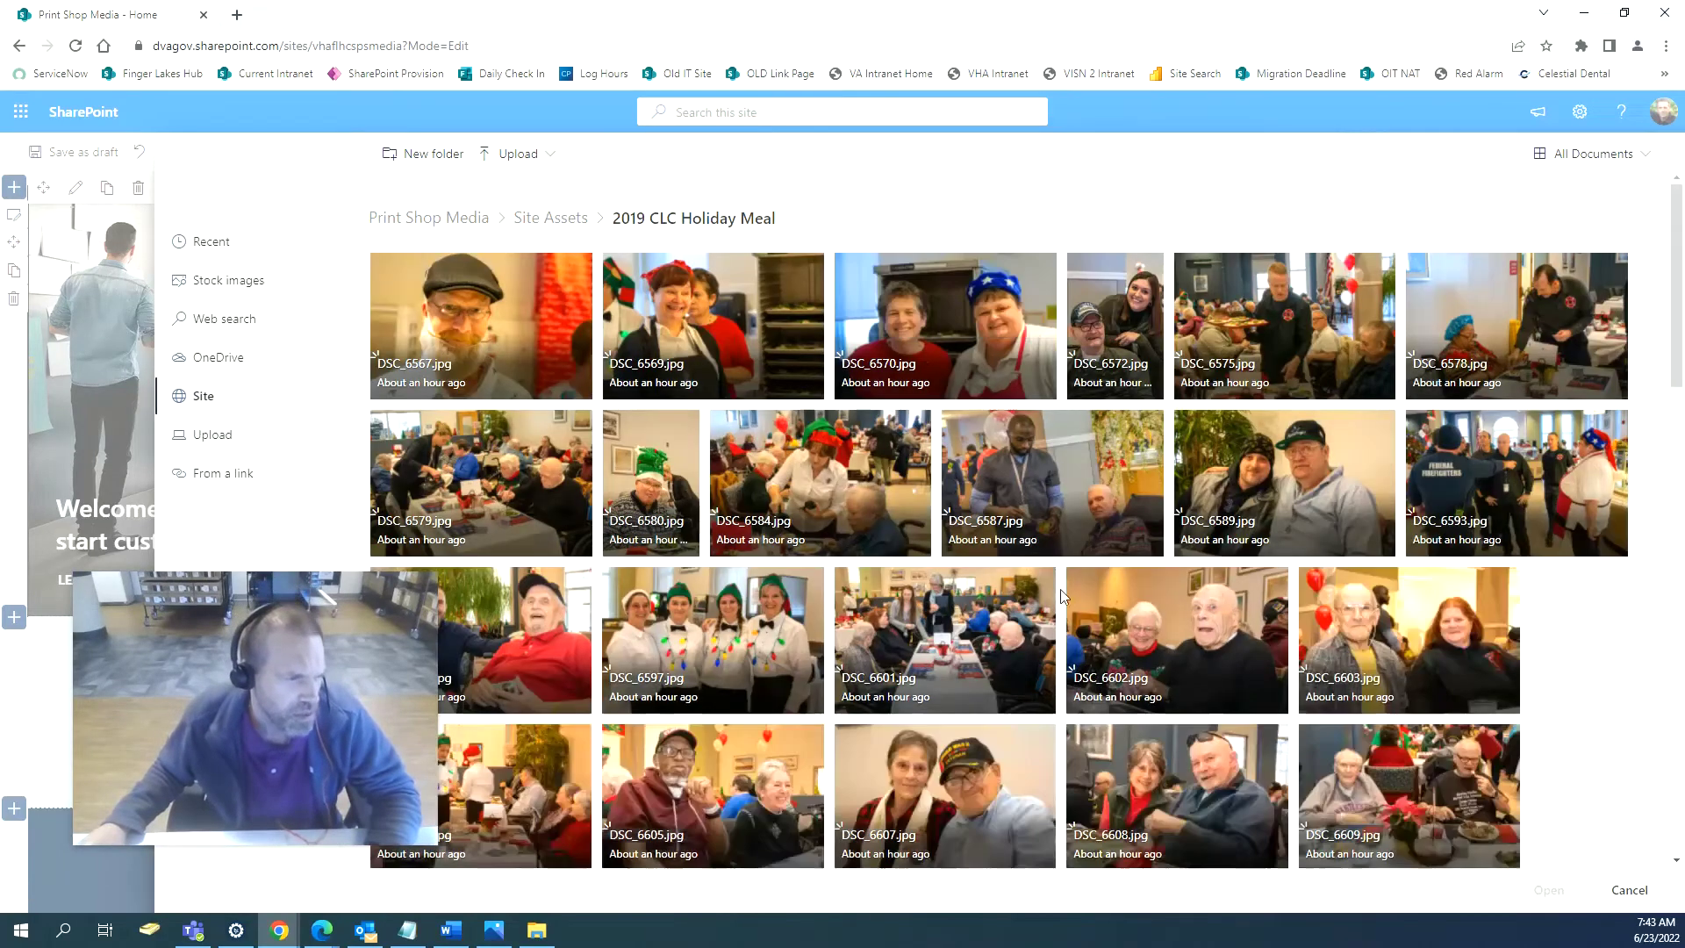
{"action": "scroll", "coordinate": [1062, 597], "scroll_direction": "down", "scroll_amount": 1}
{"action": "scroll", "coordinate": [1061, 597], "scroll_direction": "down", "scroll_amount": 5}
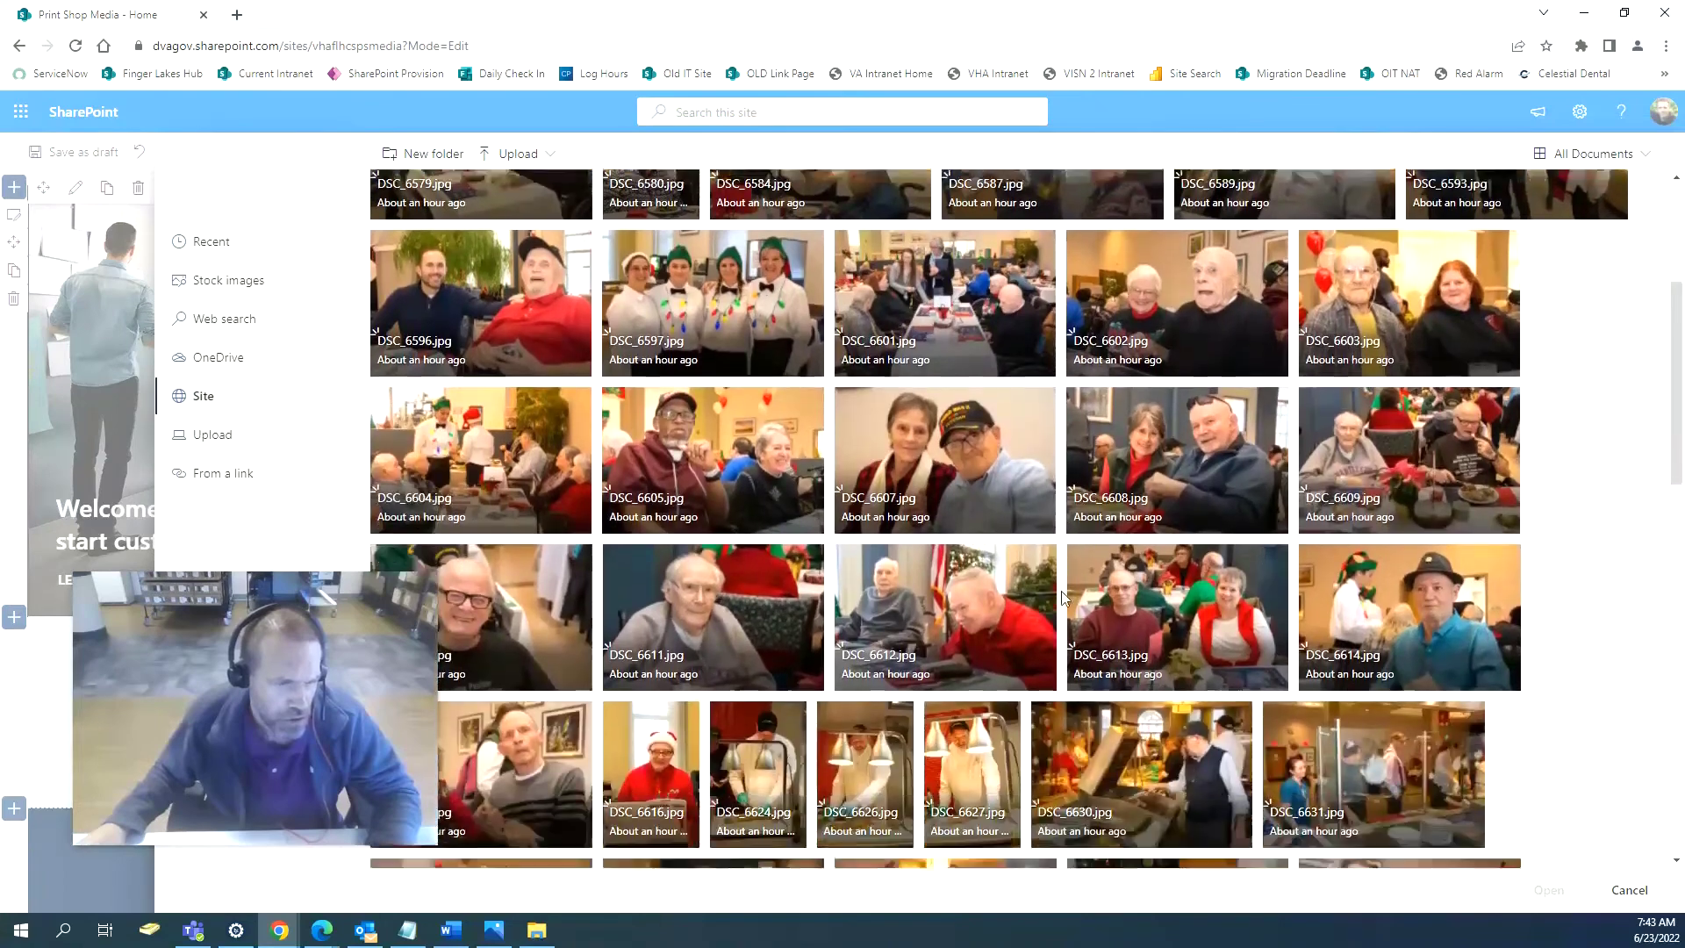
{"action": "scroll", "coordinate": [1062, 599], "scroll_direction": "down", "scroll_amount": 3}
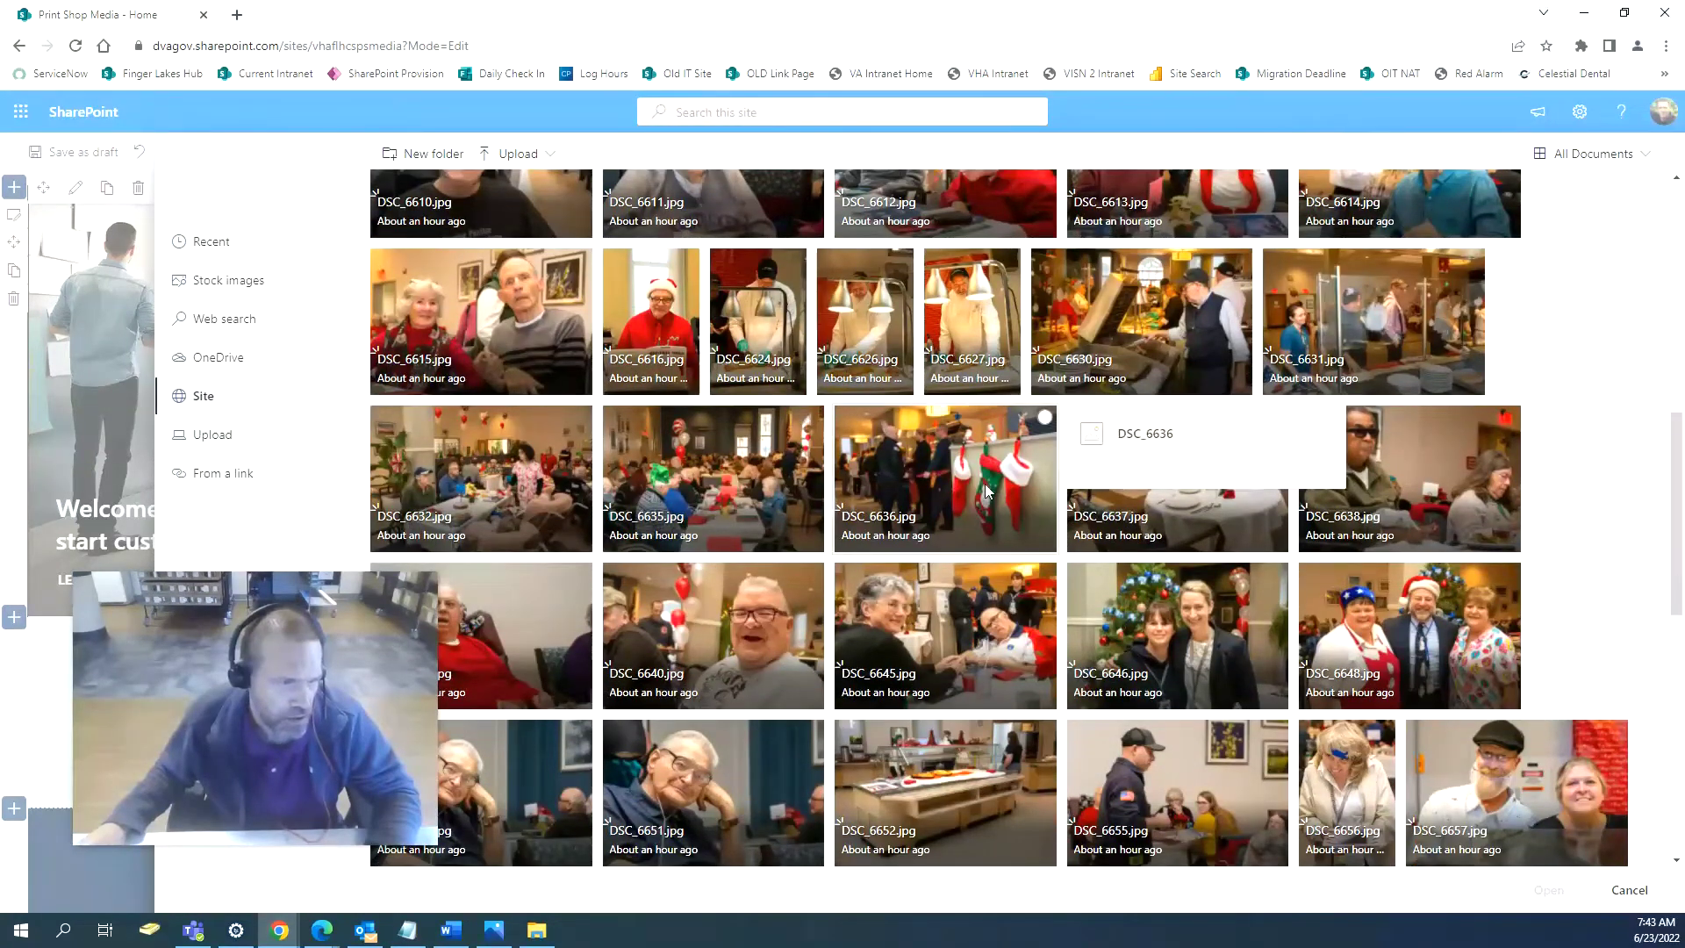
{"action": "scroll", "coordinate": [972, 520], "scroll_direction": "down", "scroll_amount": 2}
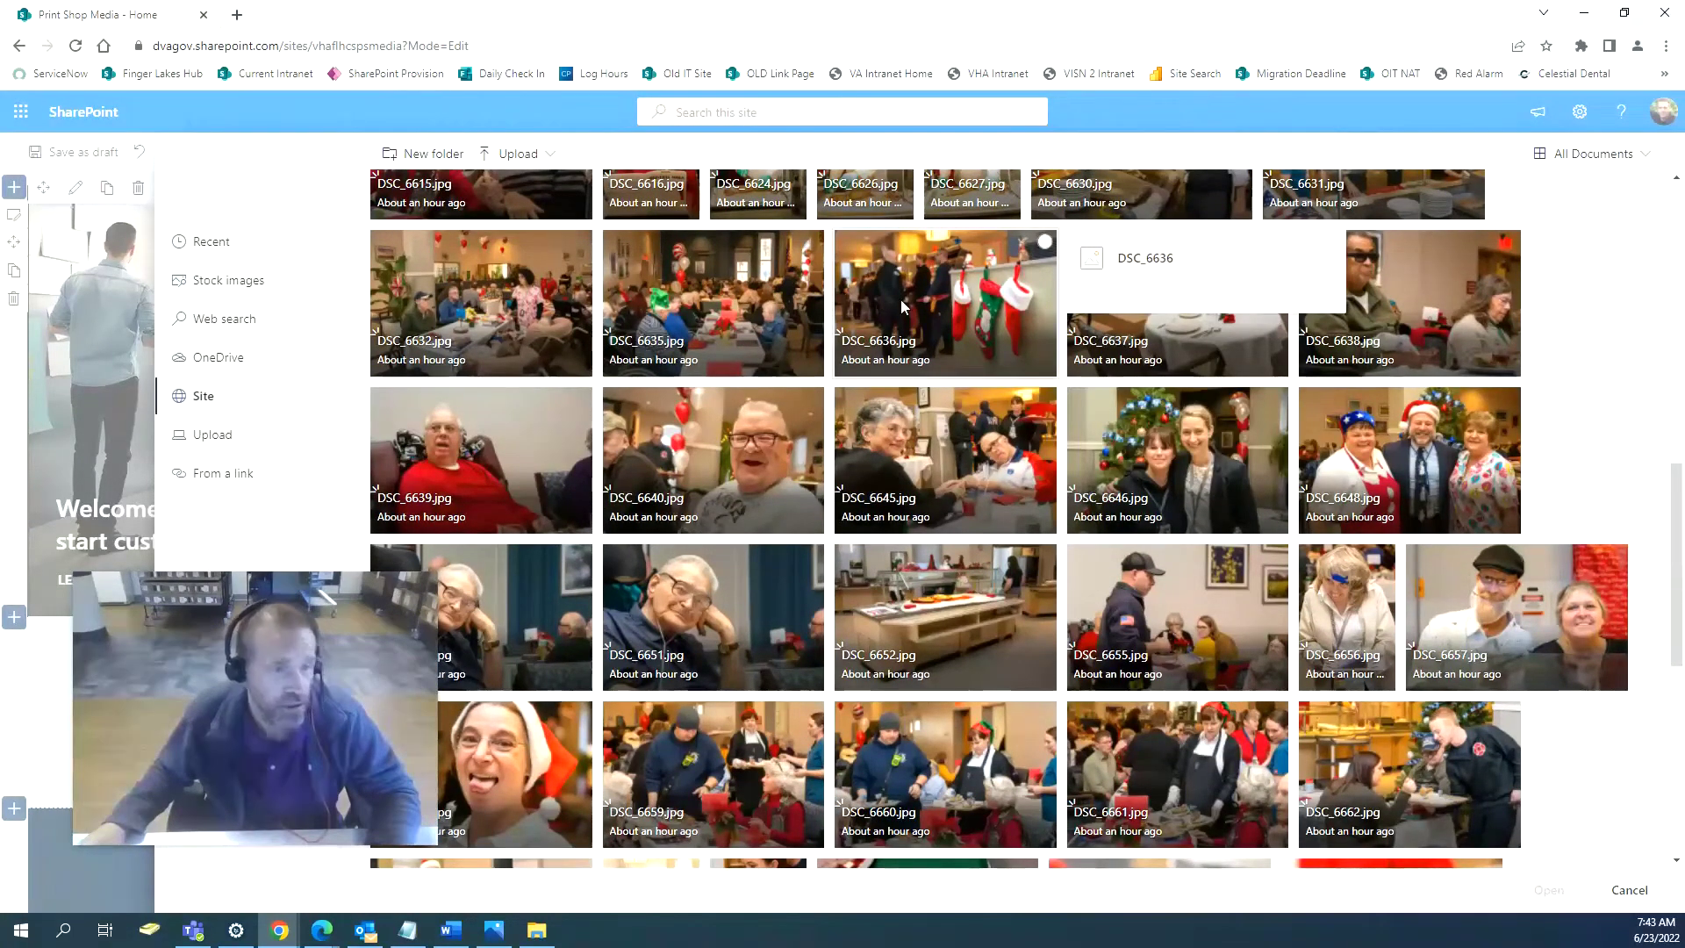
{"action": "left_click", "coordinate": [898, 299]}
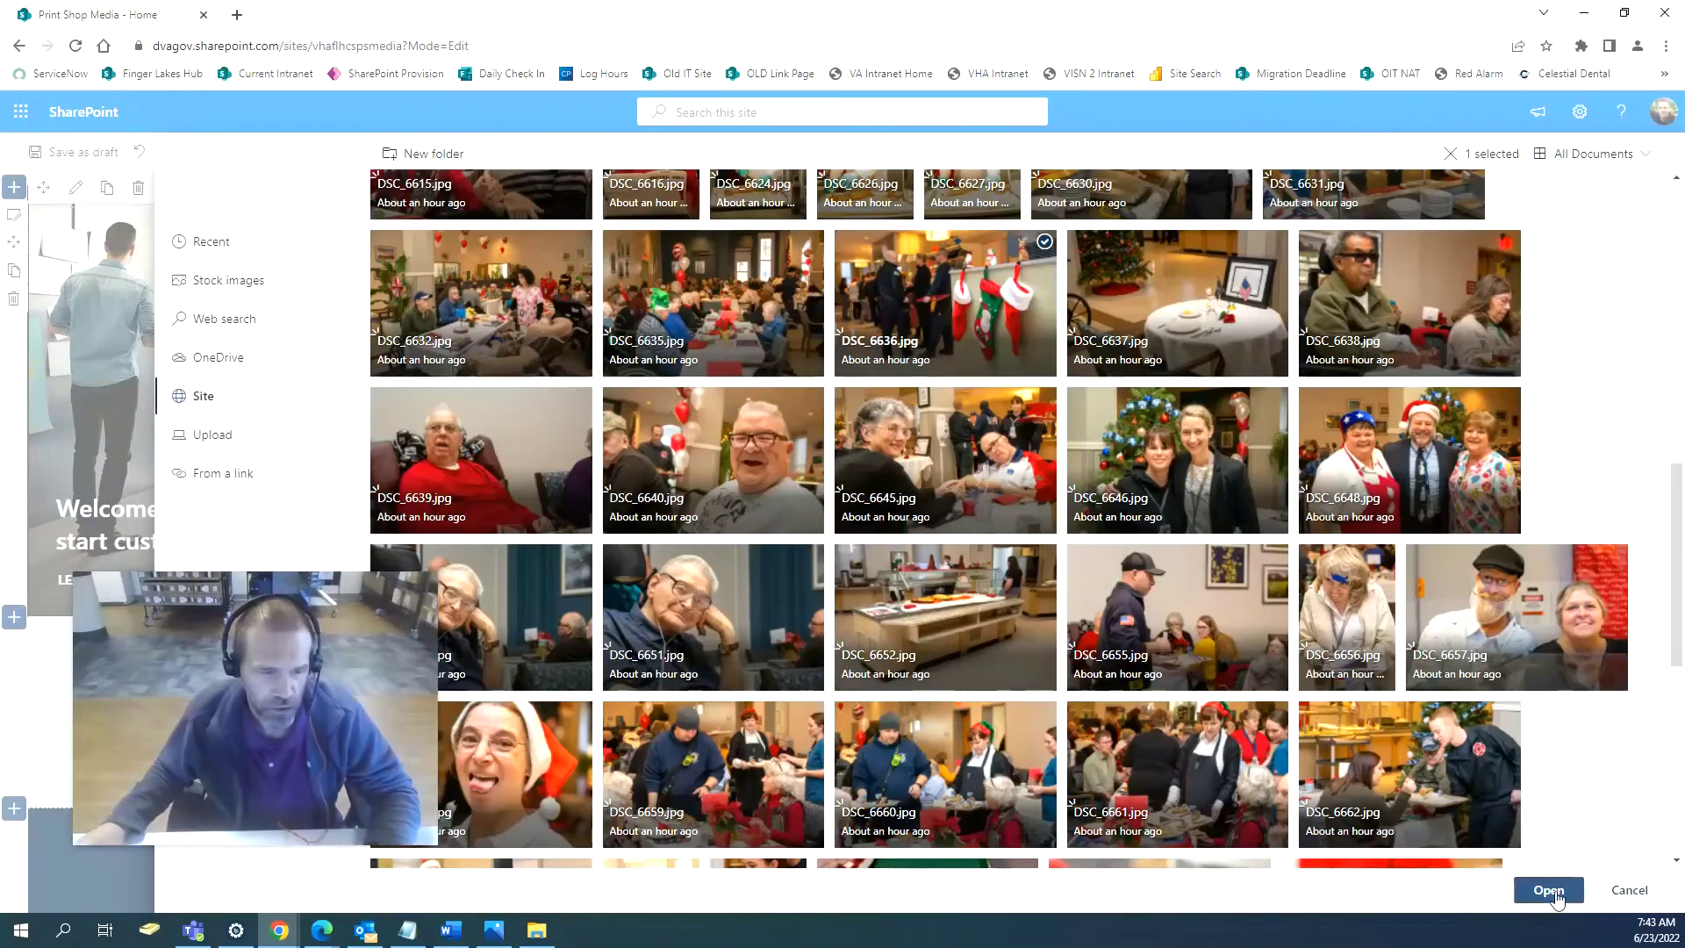
{"action": "left_click", "coordinate": [1551, 891]}
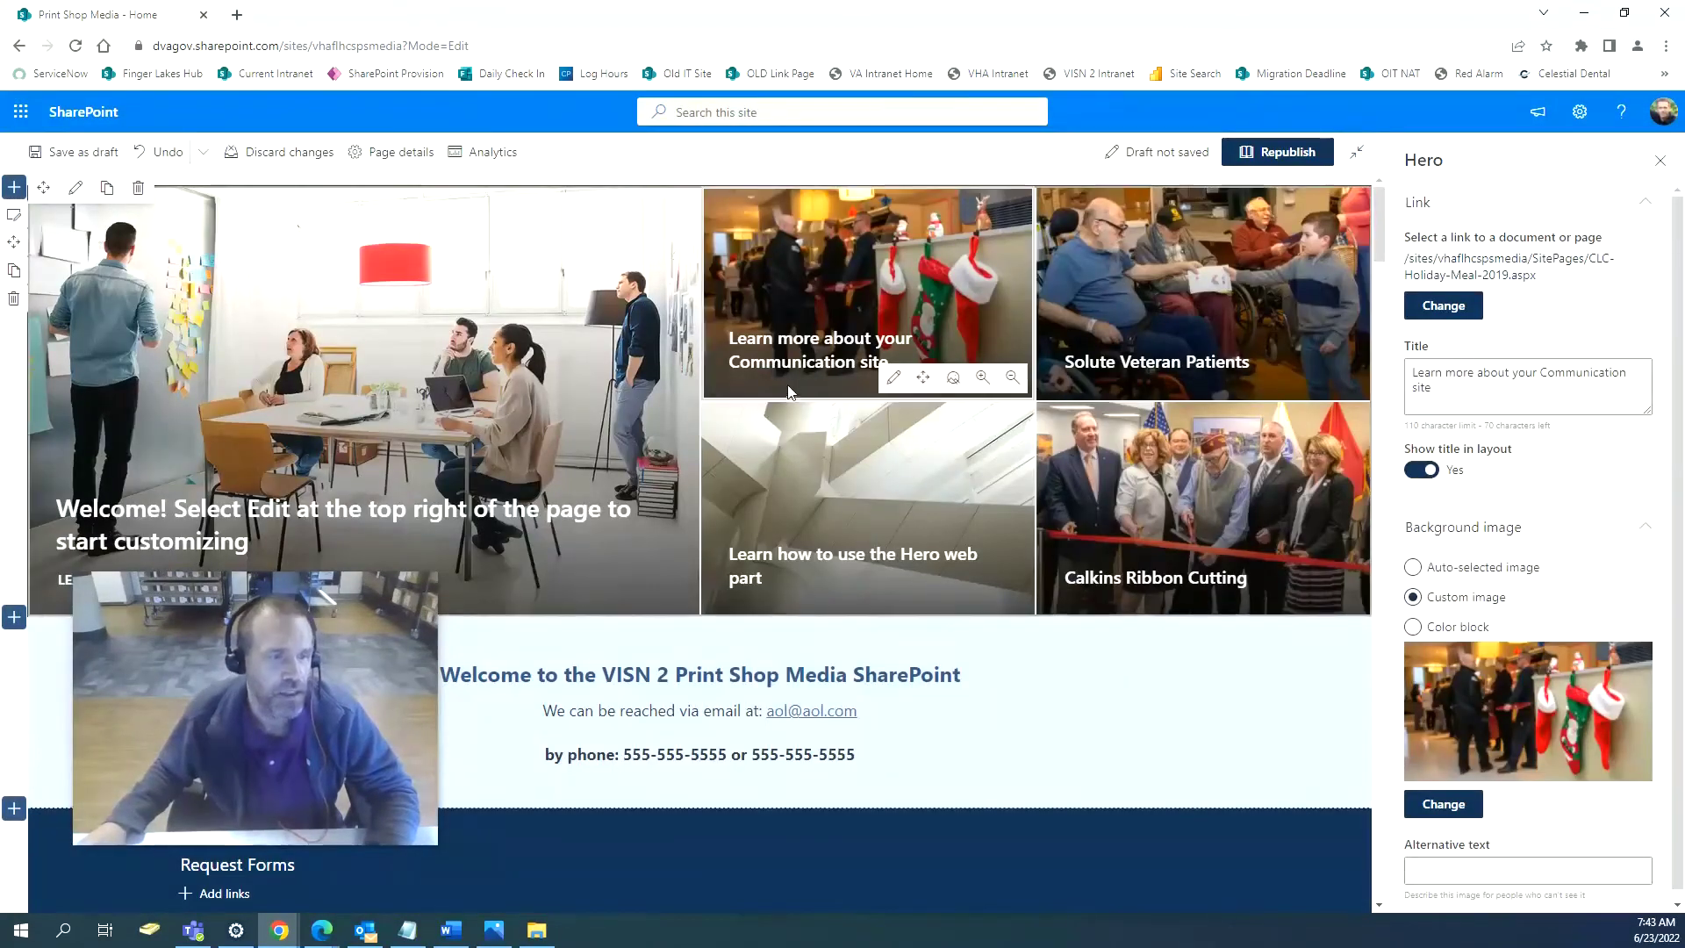
Replace the stockings tile's title with 'CLC Holiday Meal 2'.
{"action": "left_click", "coordinate": [835, 367]}
{"action": "triple_click", "coordinate": [1461, 386]}
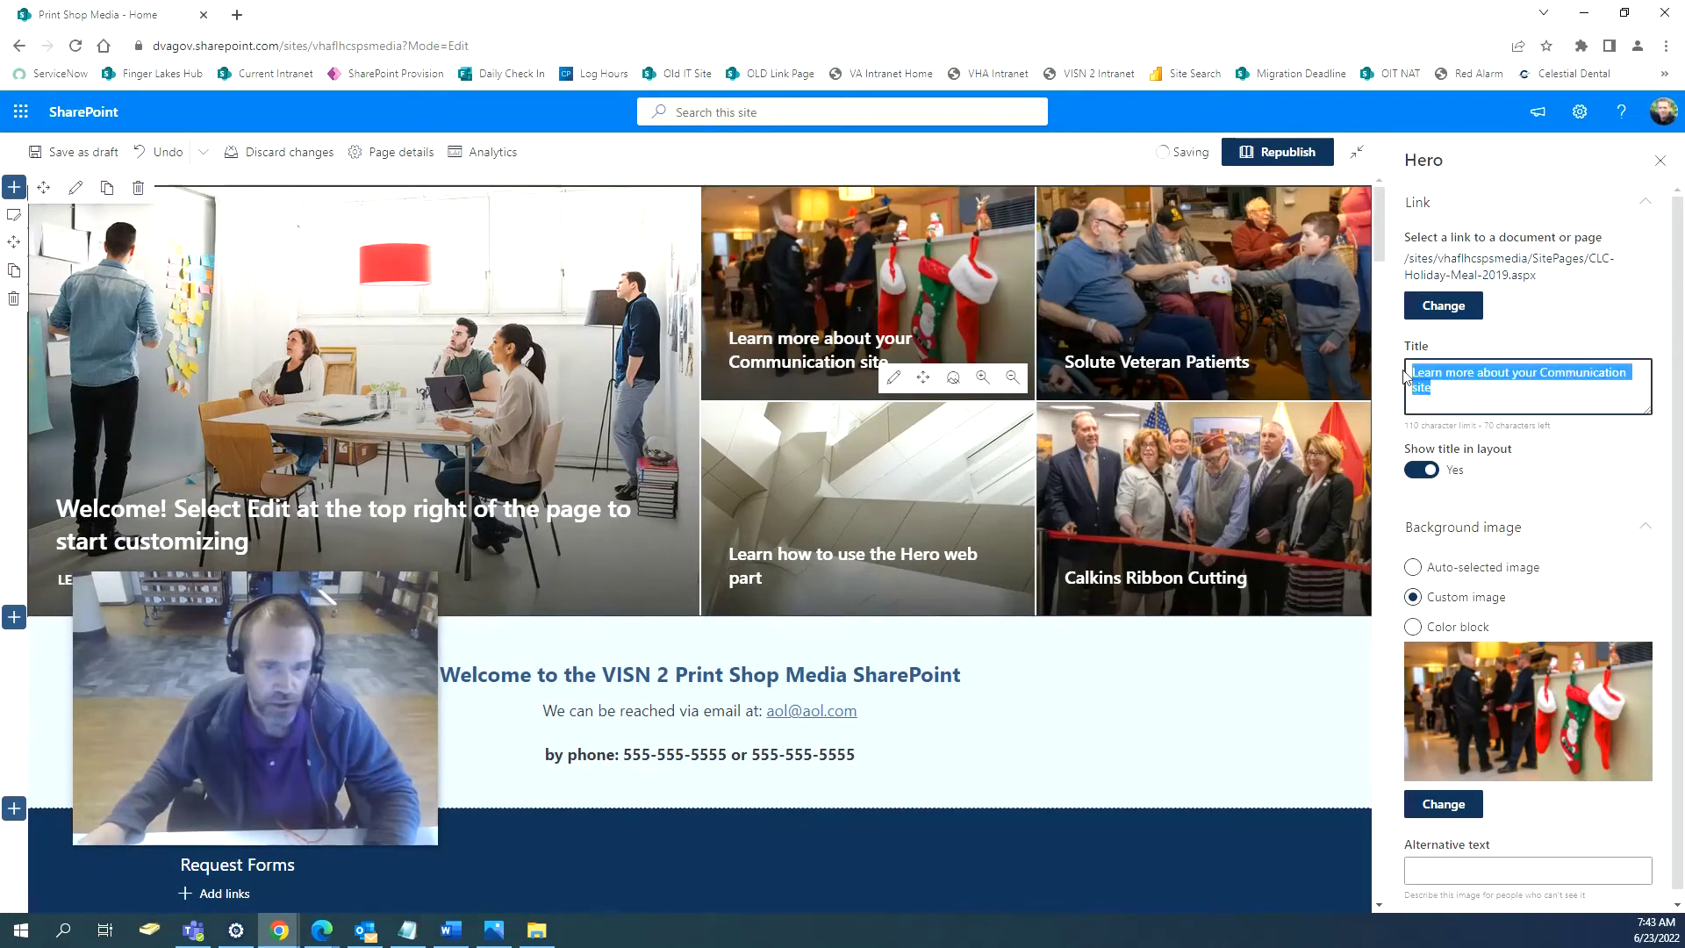
{"action": "type", "text": "CLC Hol"}
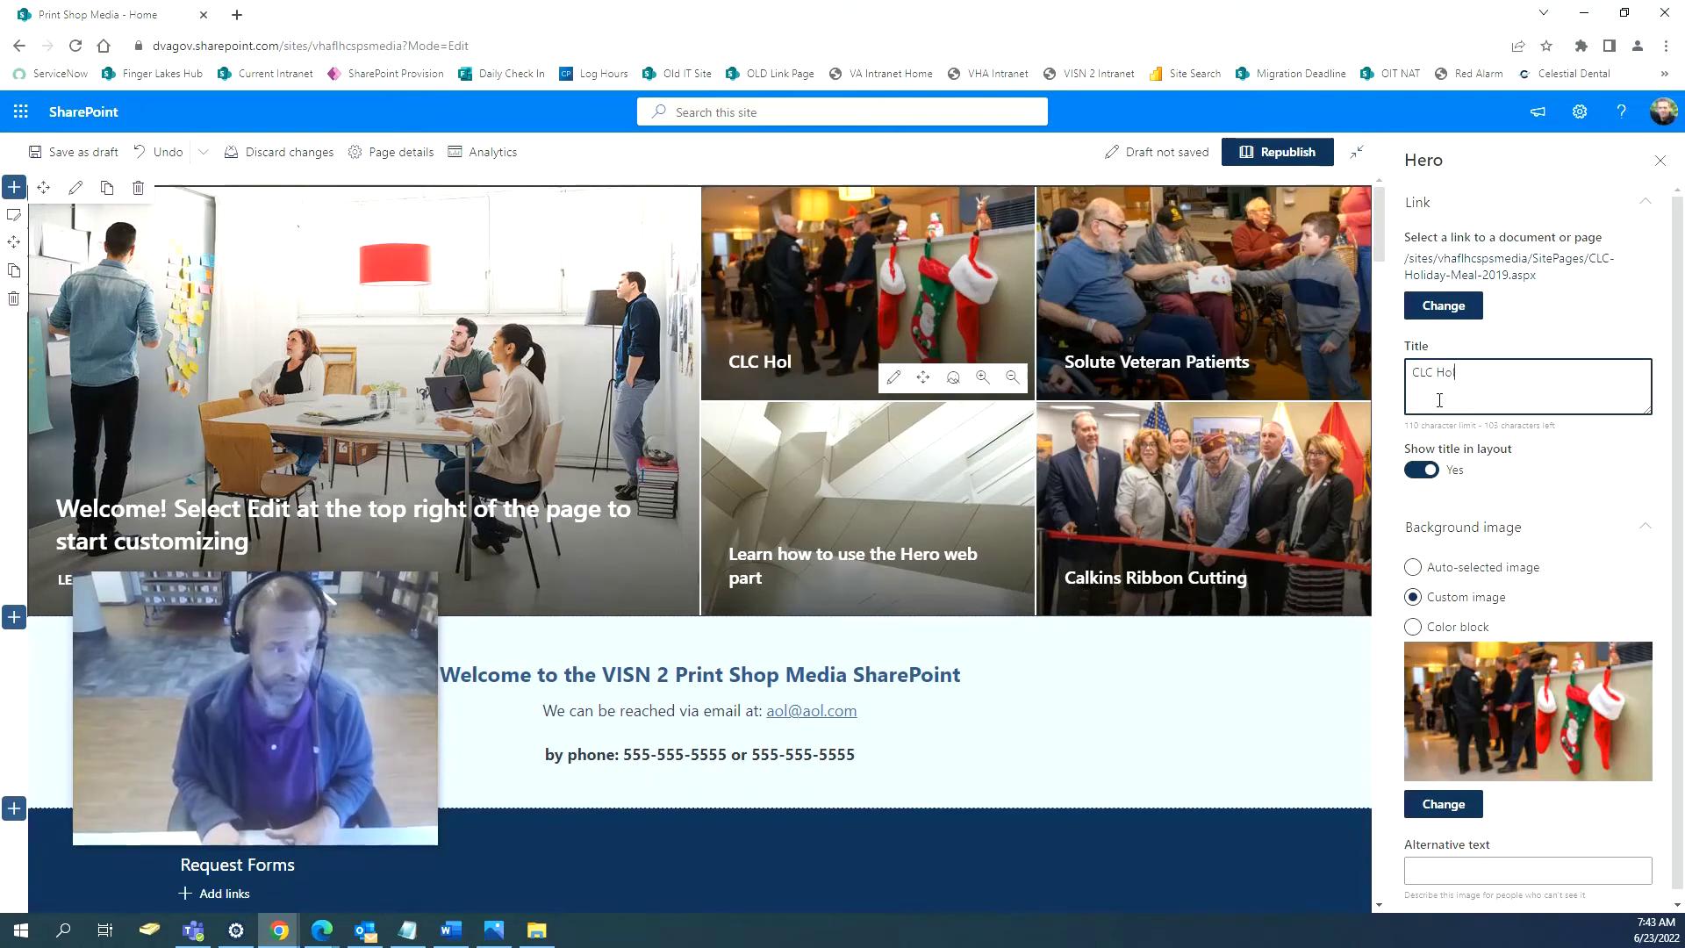
{"action": "type", "text": "iday "}
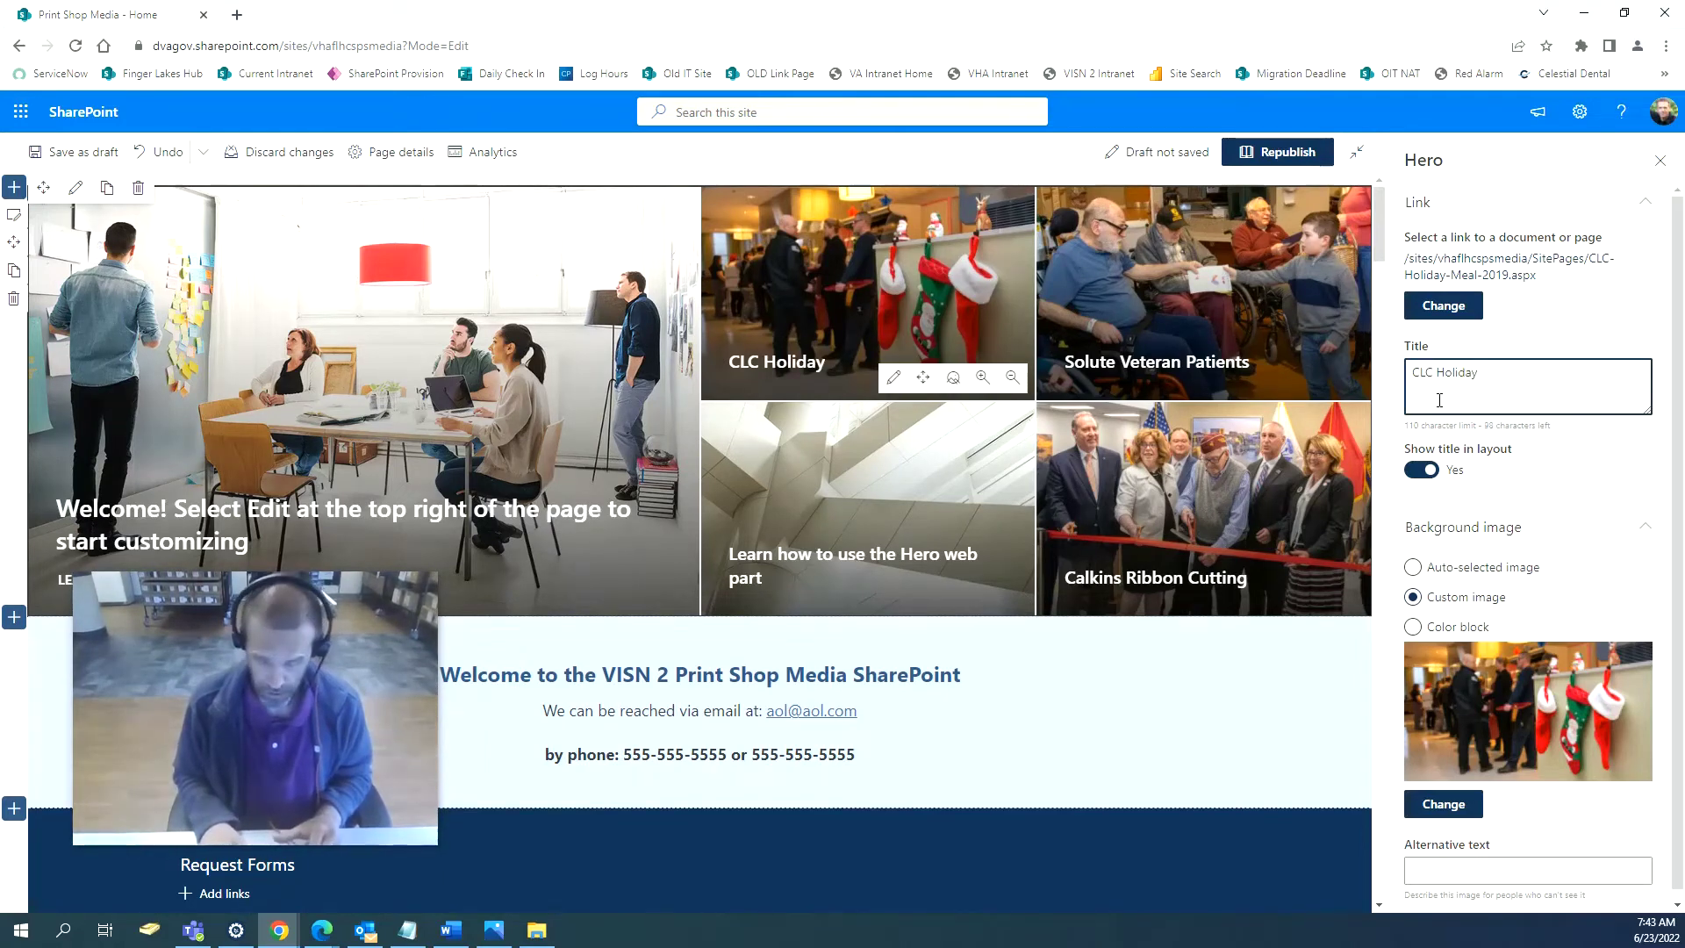
{"action": "type", "text": "Meal 2019"}
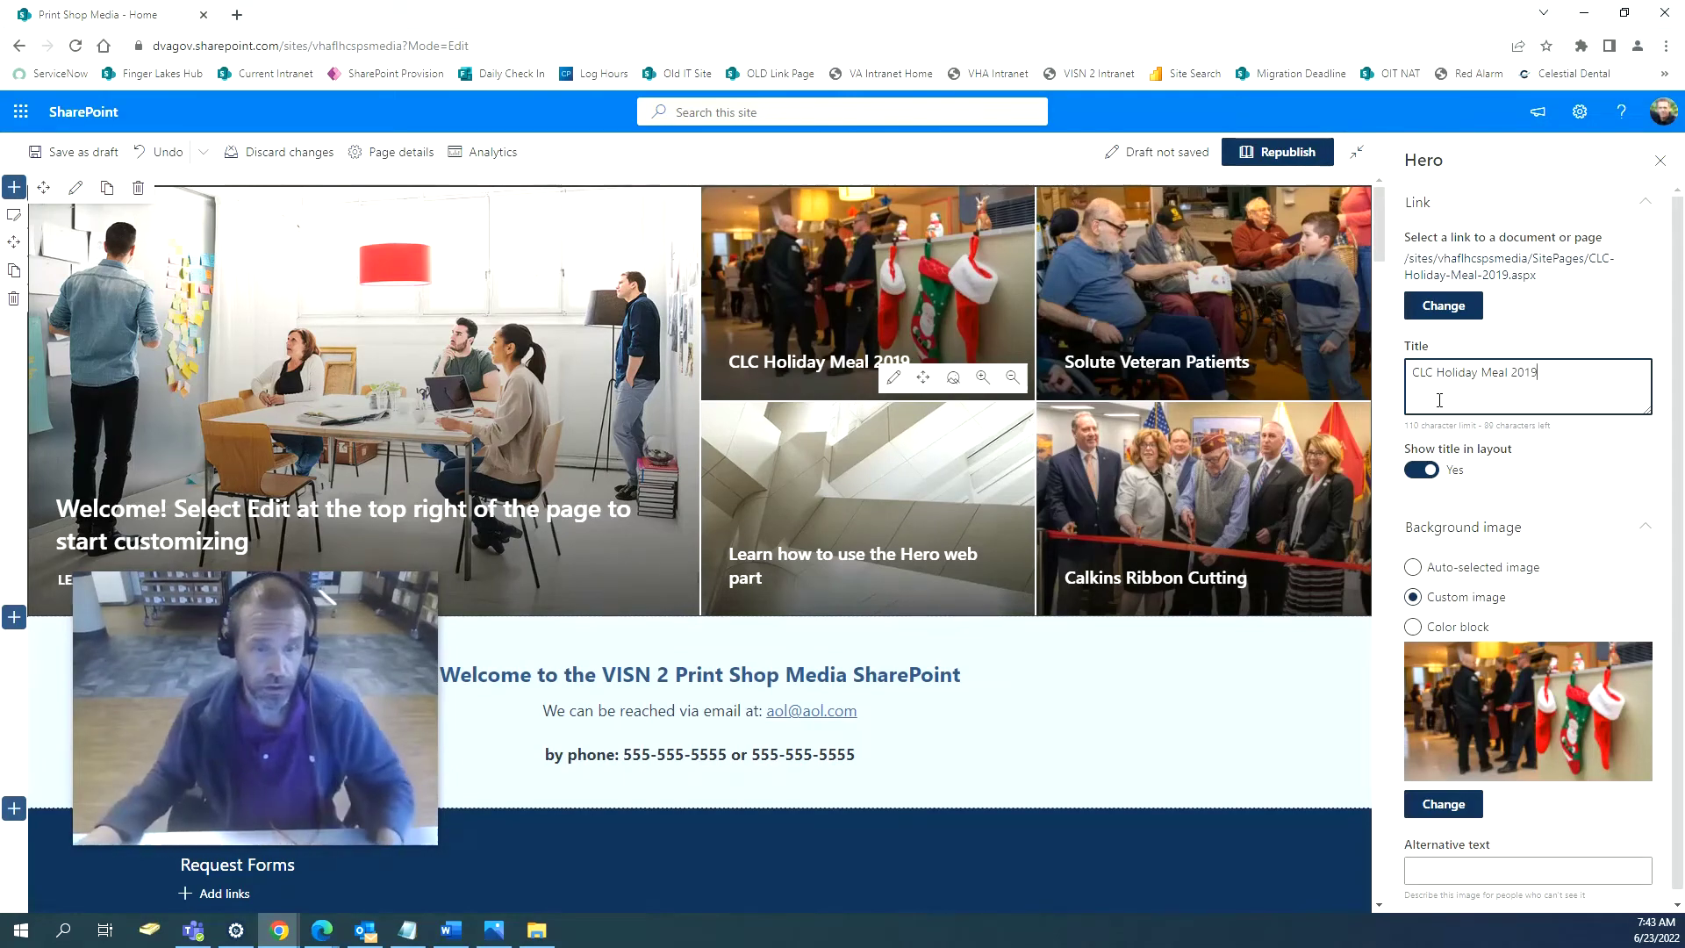
{"action": "left_click", "coordinate": [1296, 146]}
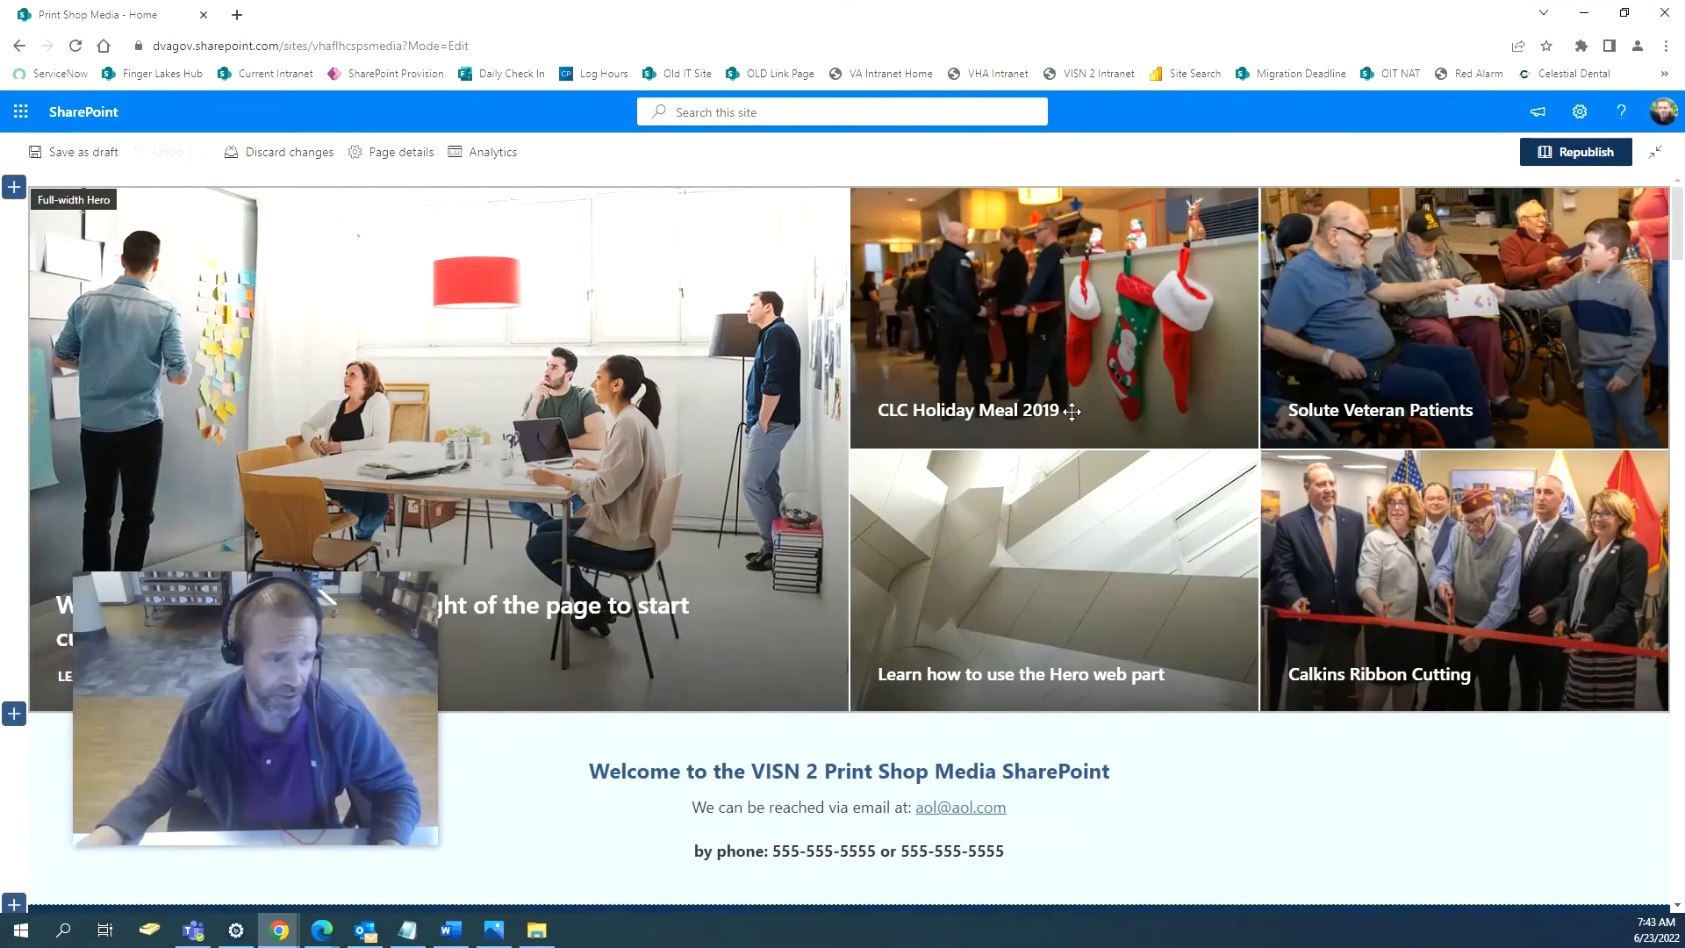
Trim the year so the tile reads 'CLC Holiday Meal', then republish the page.
{"action": "left_click", "coordinate": [1071, 413]}
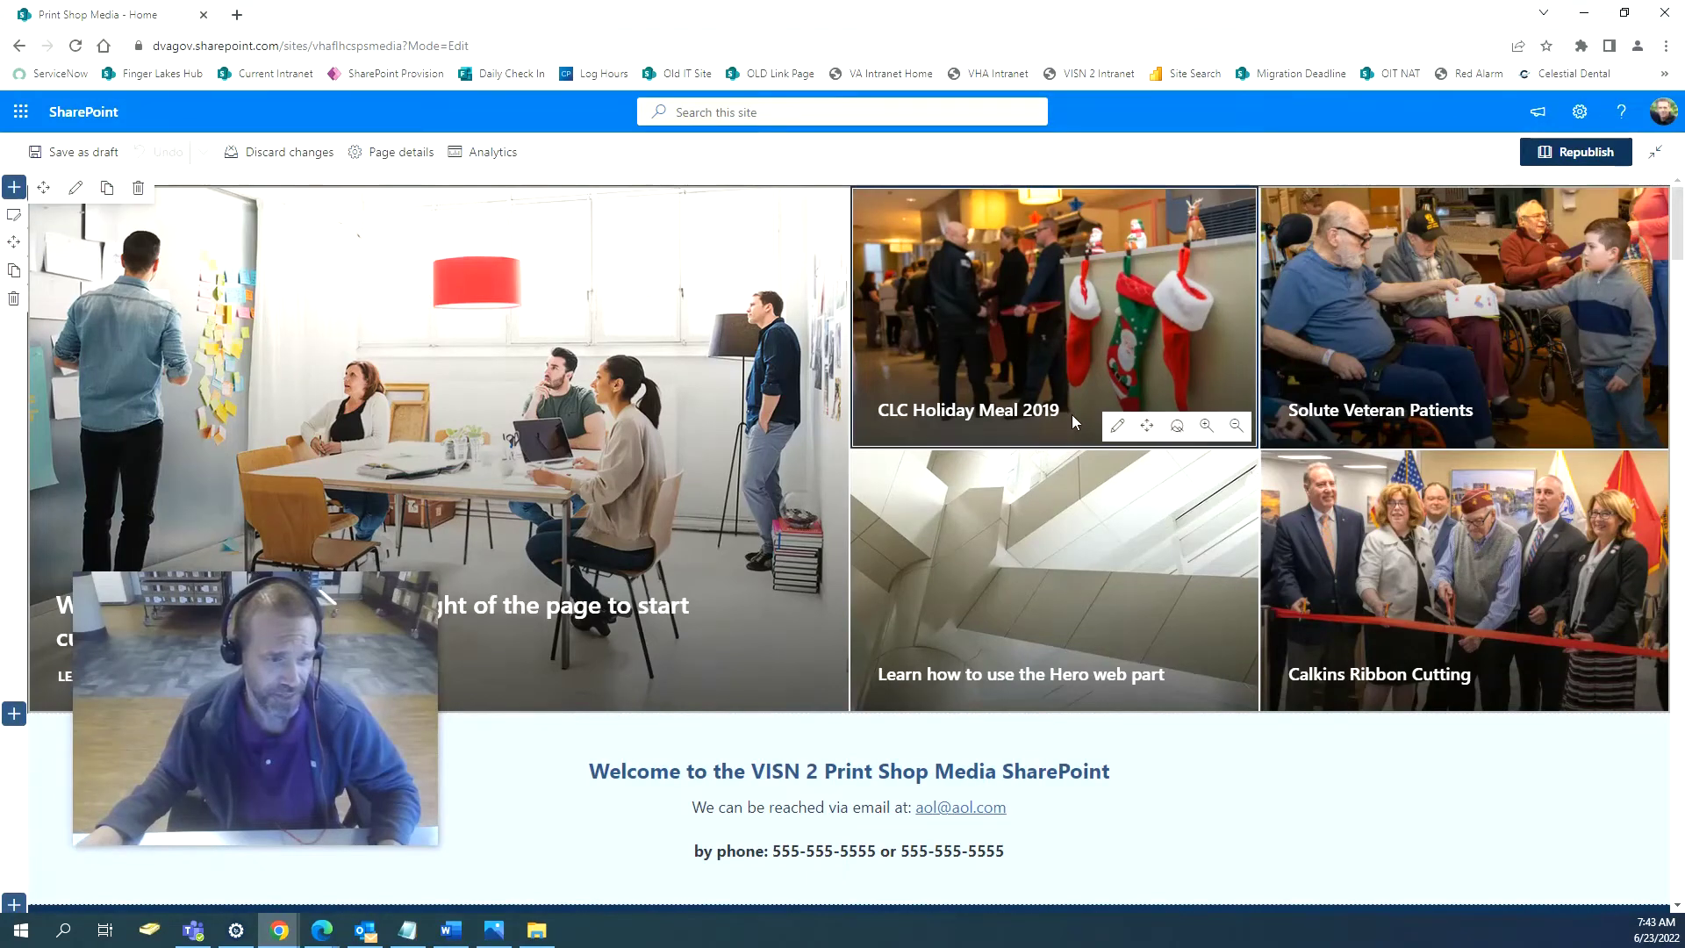
{"action": "left_click", "coordinate": [1117, 425]}
{"action": "left_click", "coordinate": [1585, 367]}
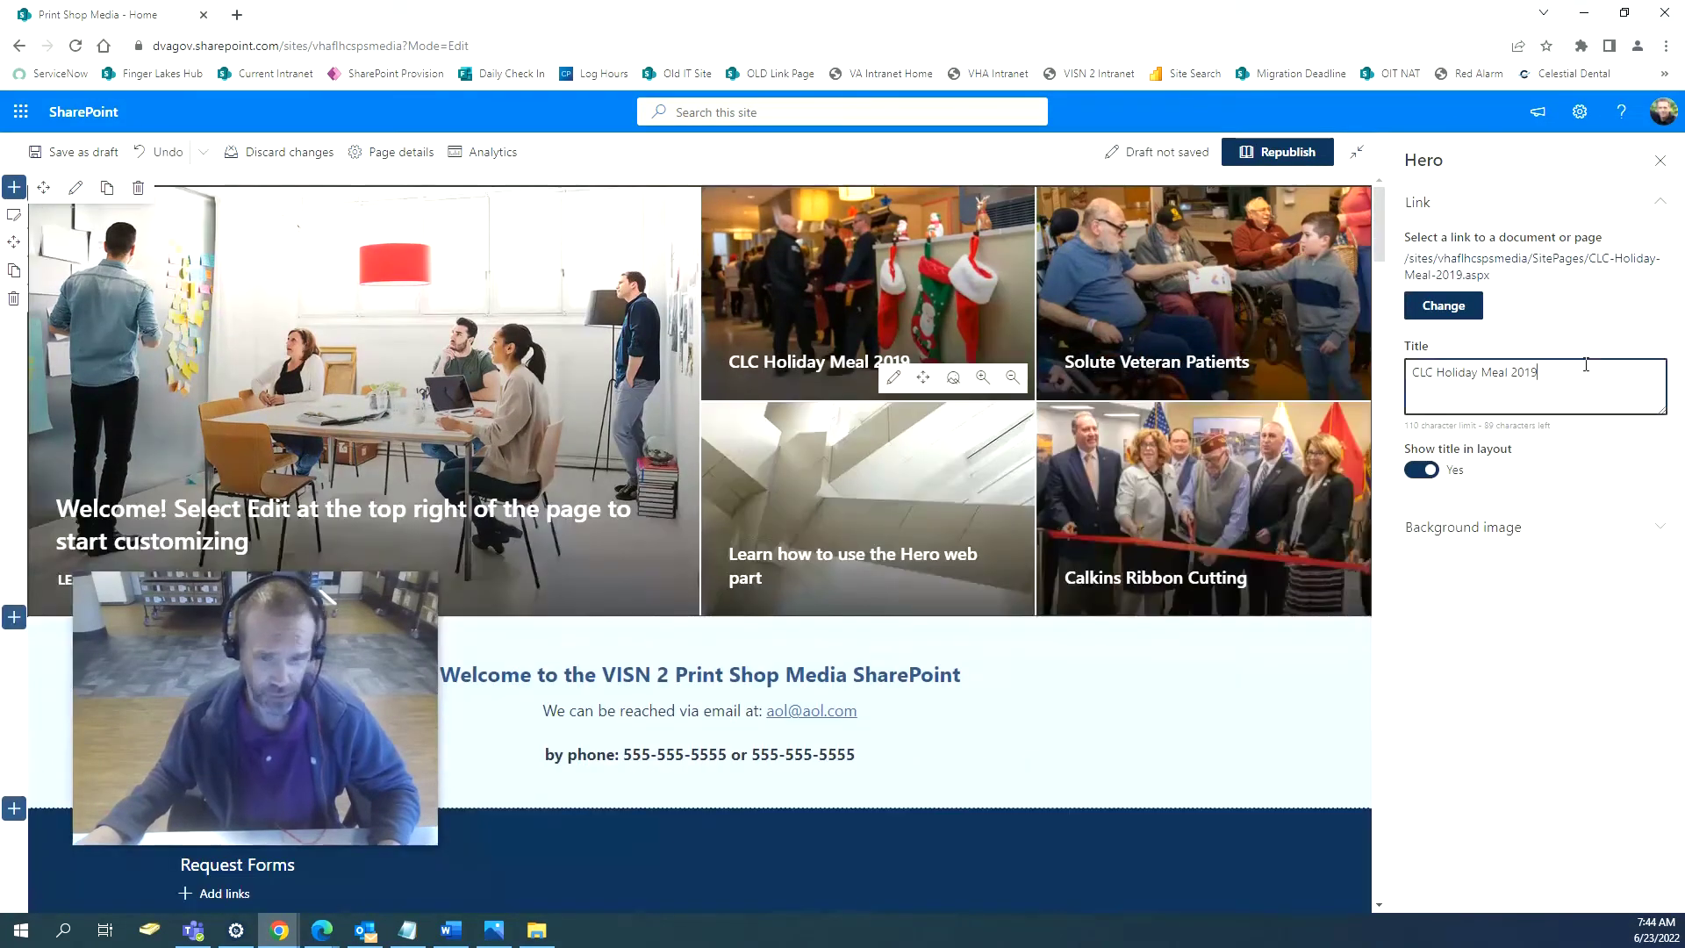
{"action": "key", "text": "BackSpace"}
{"action": "key", "text": "BackSpace"}
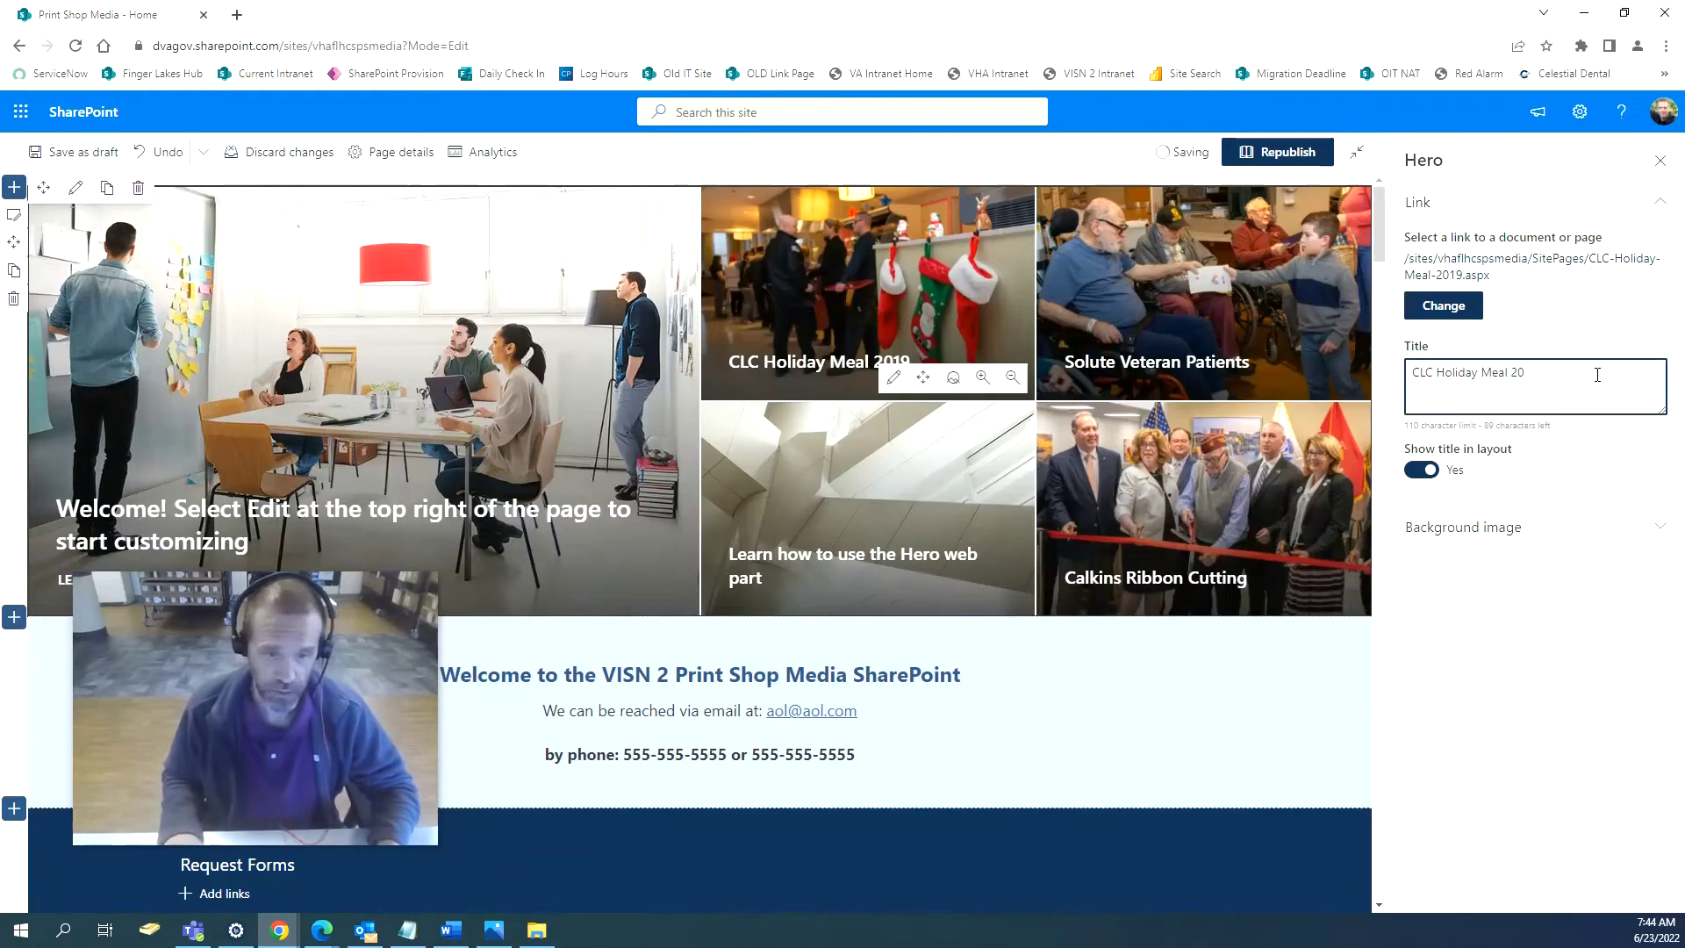
{"action": "key", "text": "BackSpace"}
{"action": "key", "text": "BackSpace"}
{"action": "key", "text": "BackSpace"}
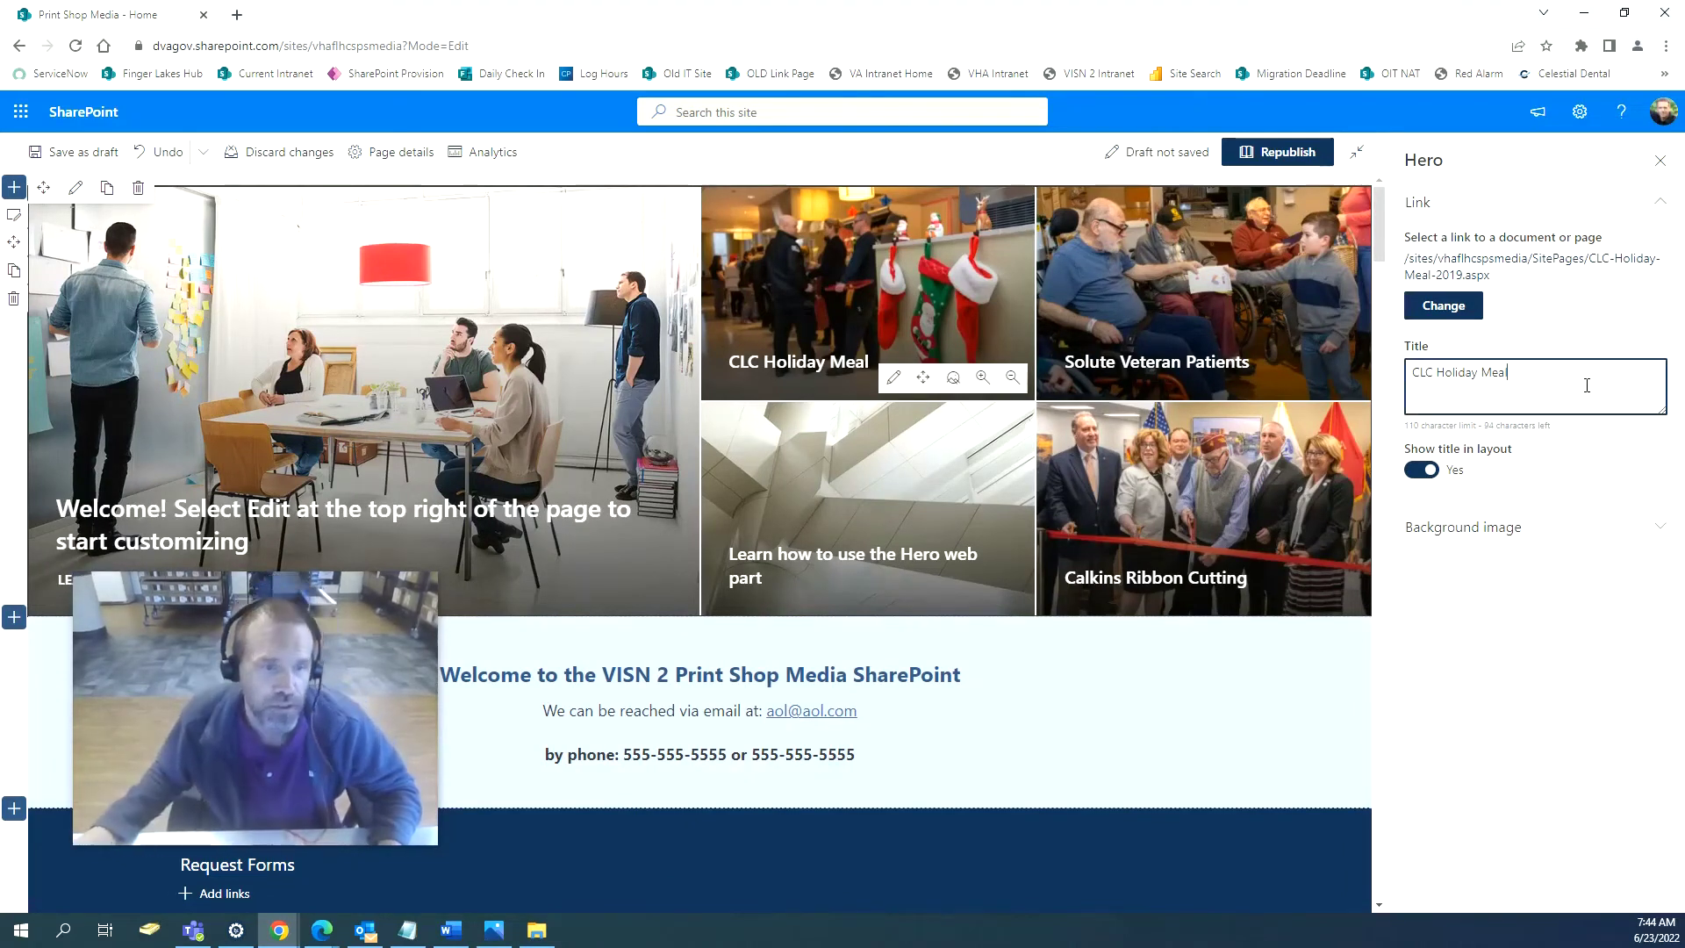
{"action": "left_click", "coordinate": [1278, 152]}
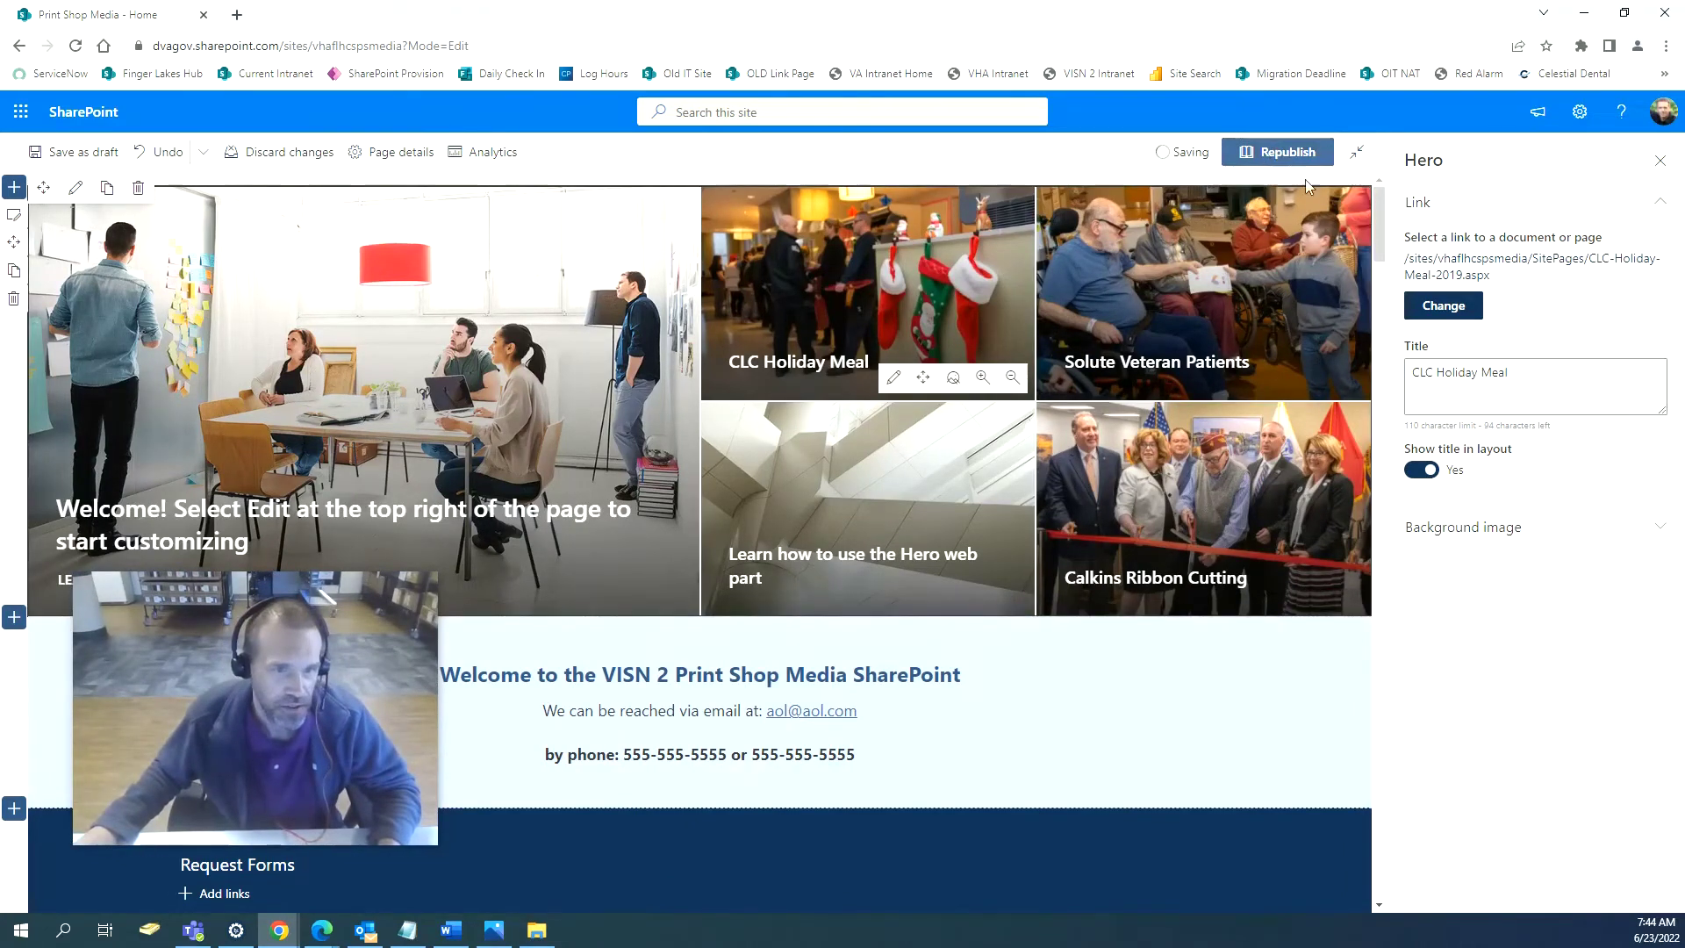
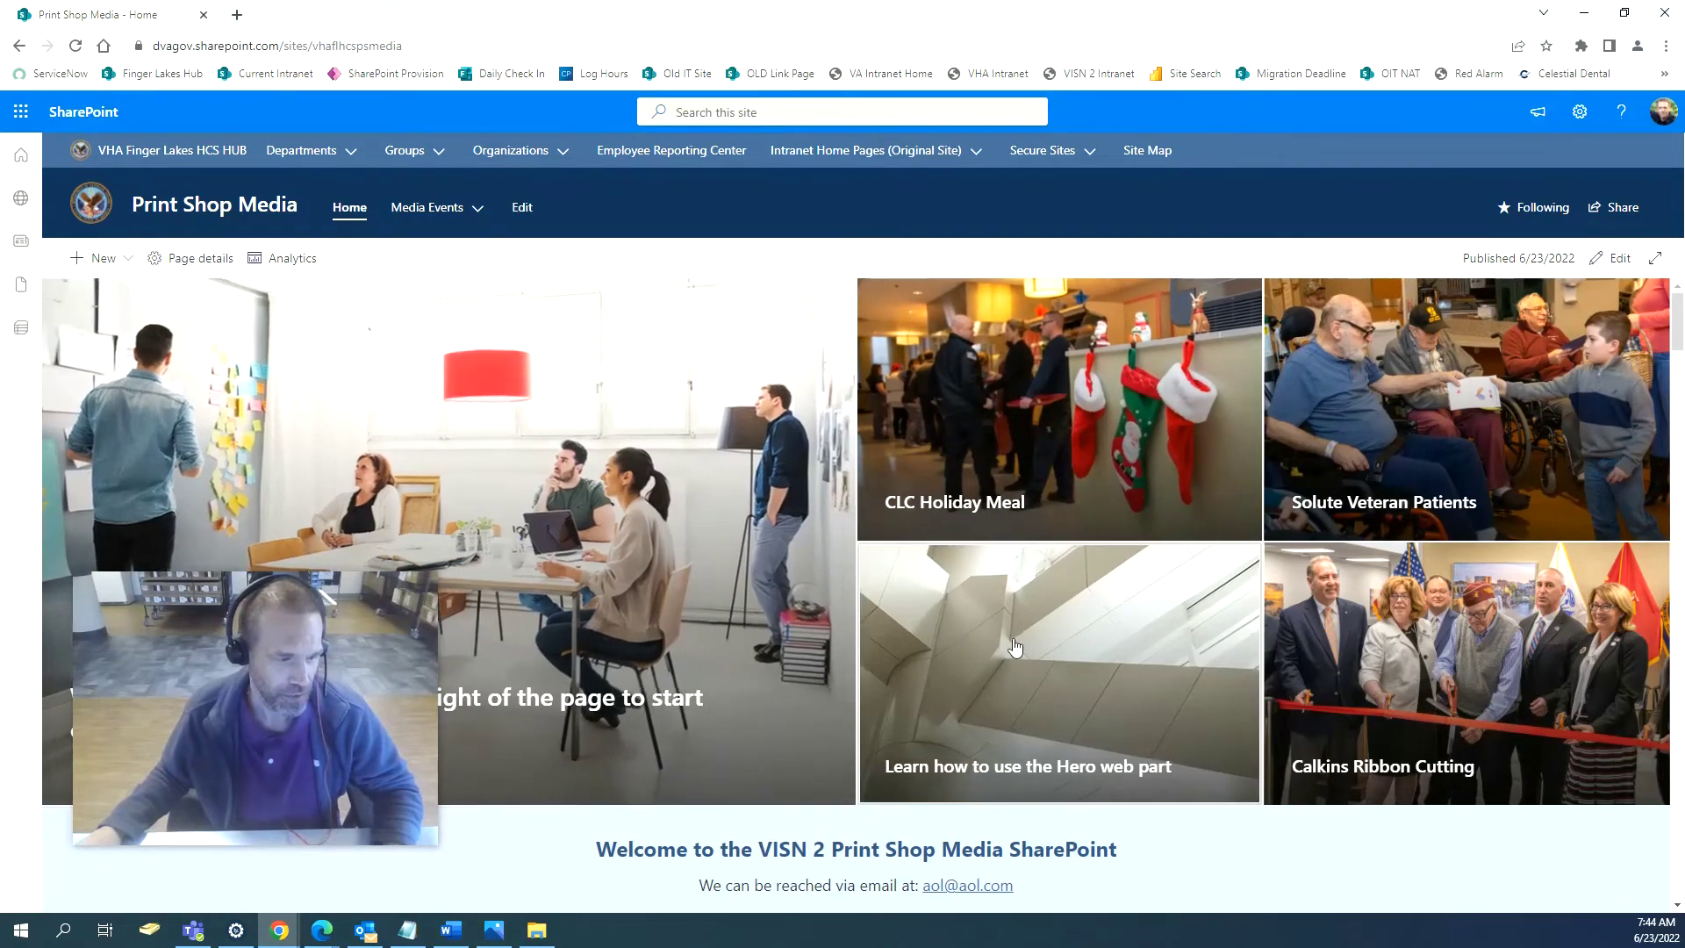
Insert a Text web part above the Quick Links form links.
{"action": "scroll", "coordinate": [1013, 629], "scroll_direction": "down", "scroll_amount": 7}
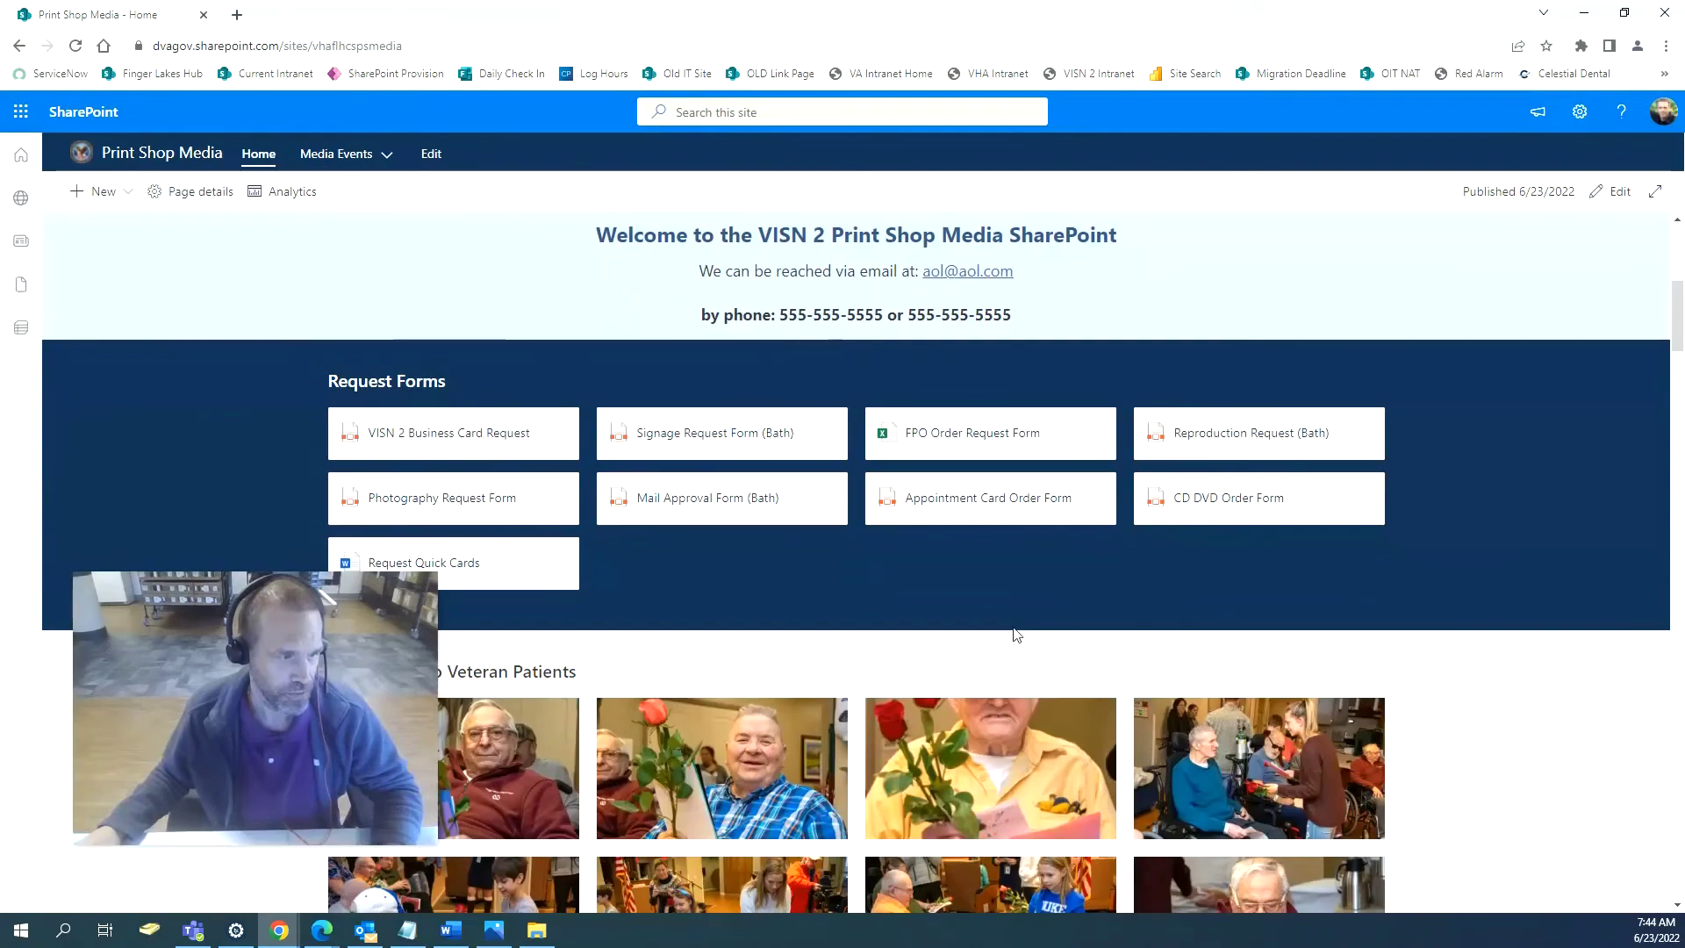
{"action": "scroll", "coordinate": [571, 411], "scroll_direction": "up", "scroll_amount": 5}
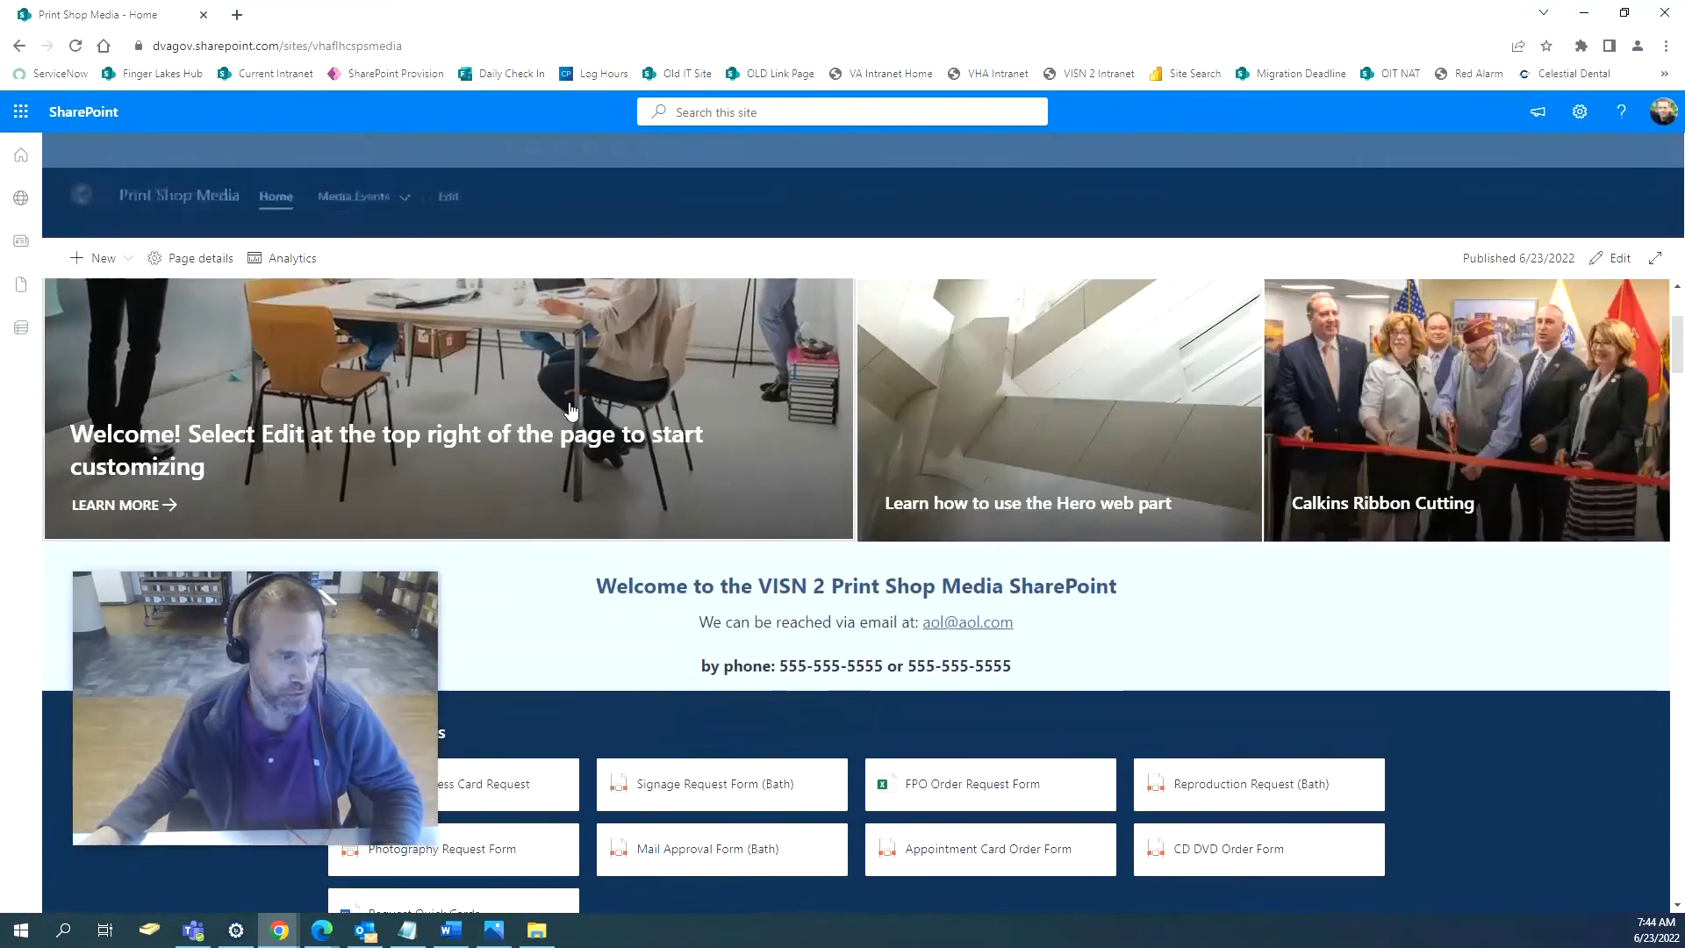
{"action": "scroll", "coordinate": [572, 411], "scroll_direction": "up", "scroll_amount": 3}
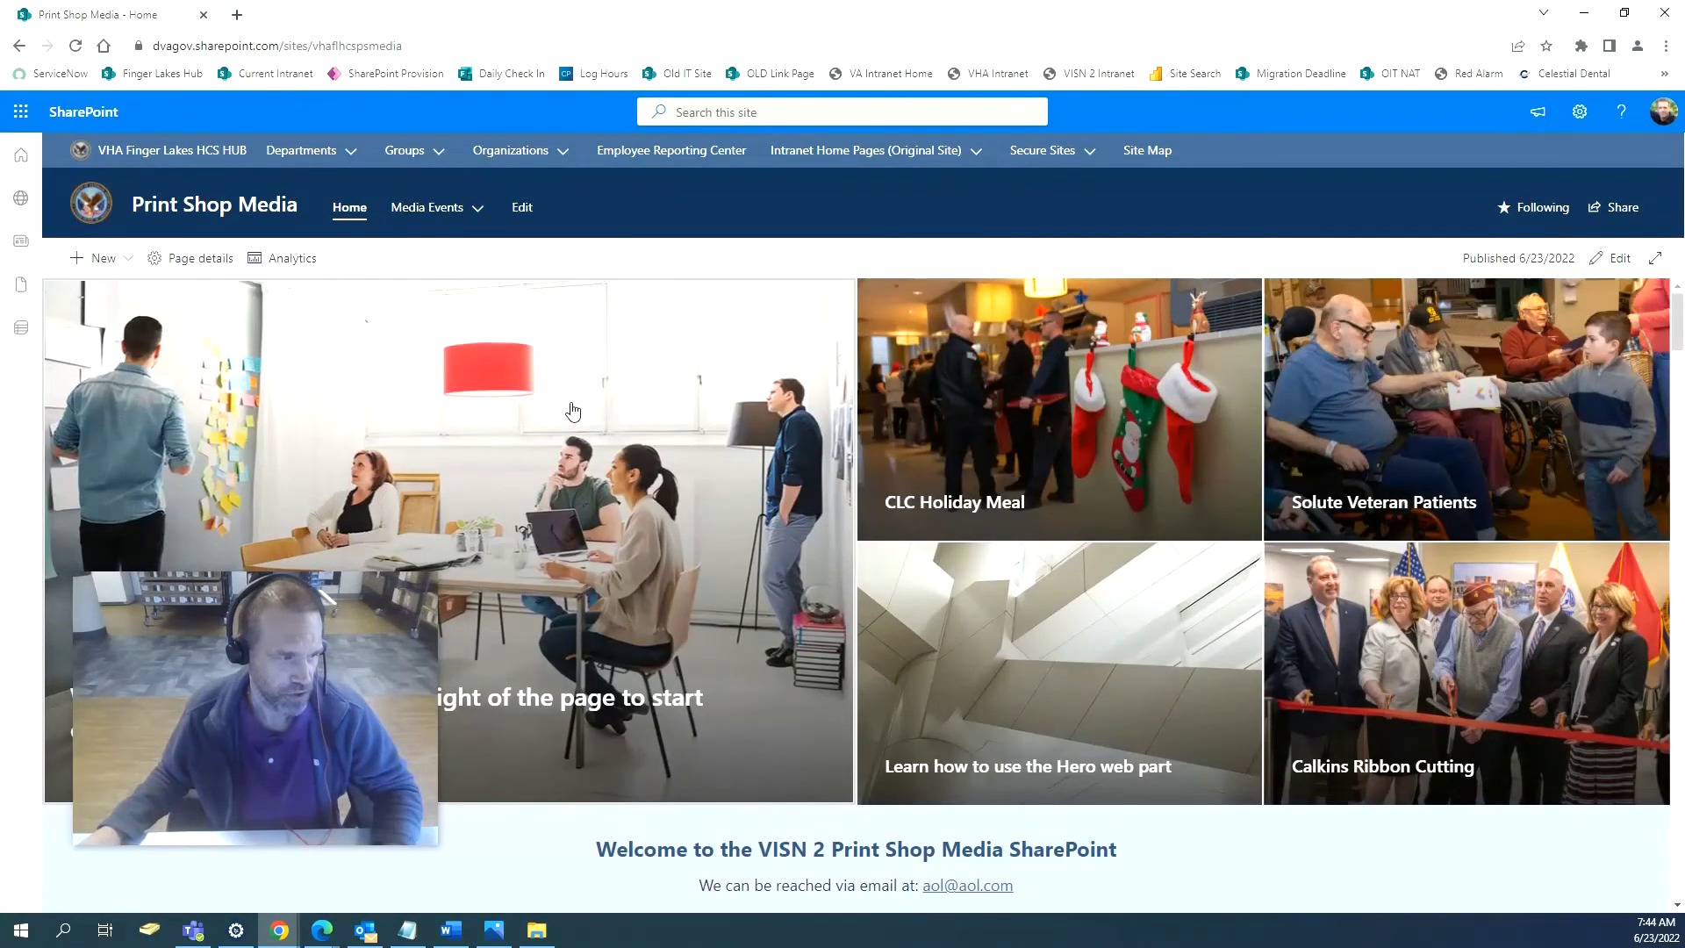
{"action": "scroll", "coordinate": [572, 410], "scroll_direction": "down", "scroll_amount": 6}
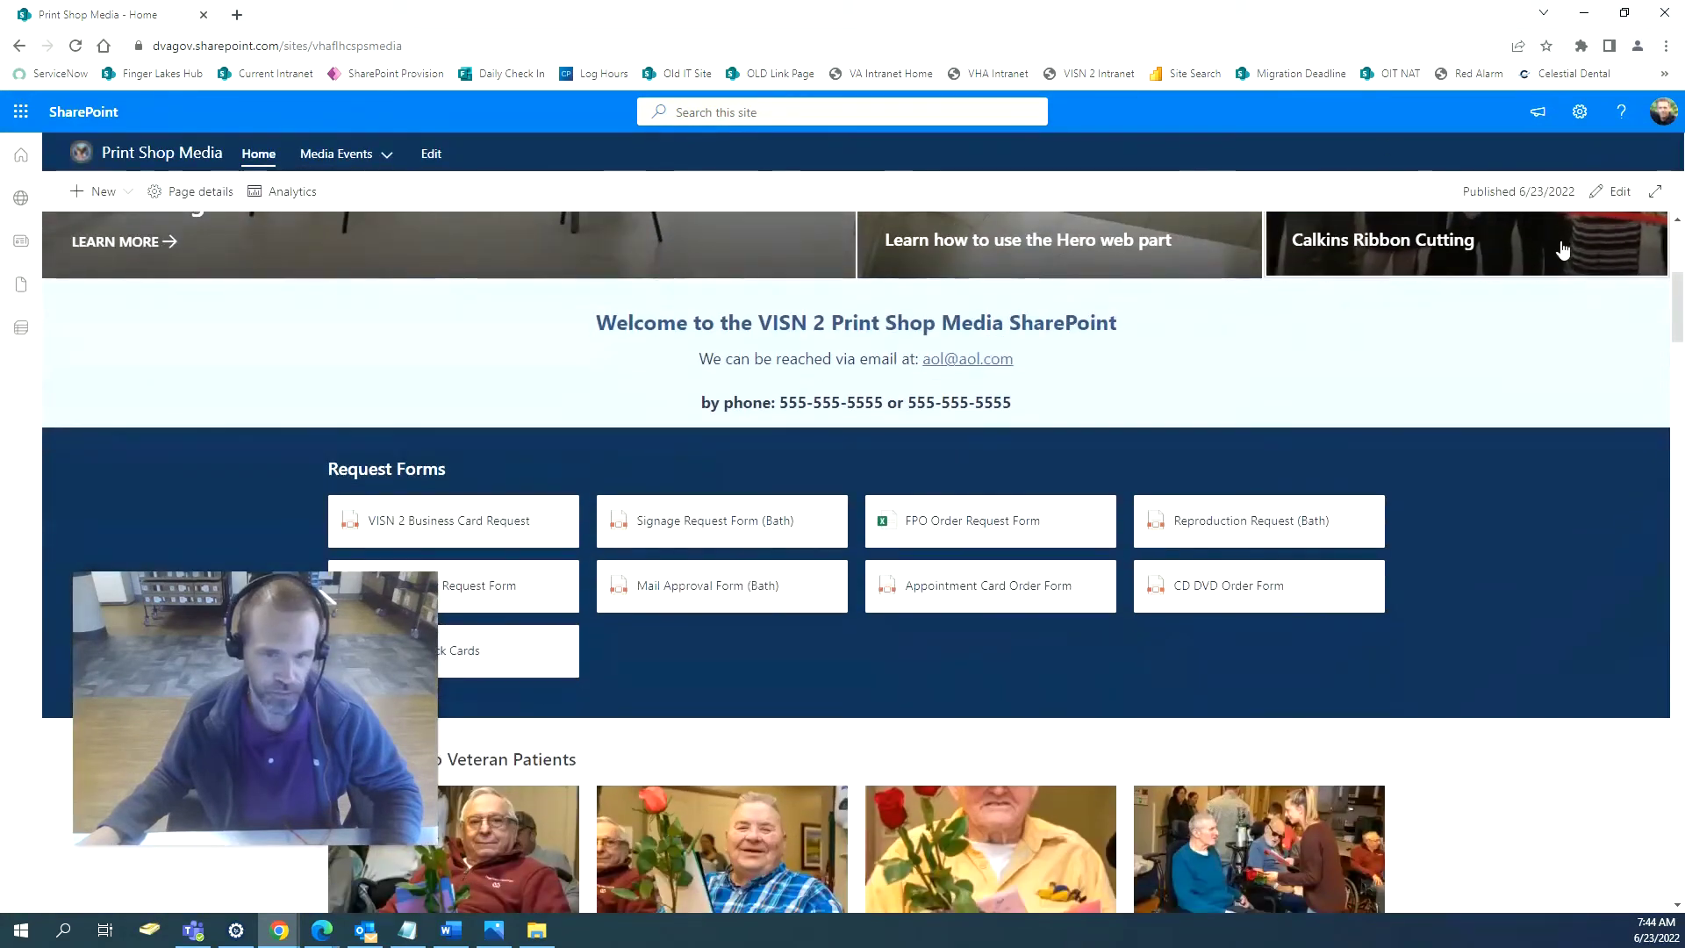
{"action": "left_click", "coordinate": [1613, 192]}
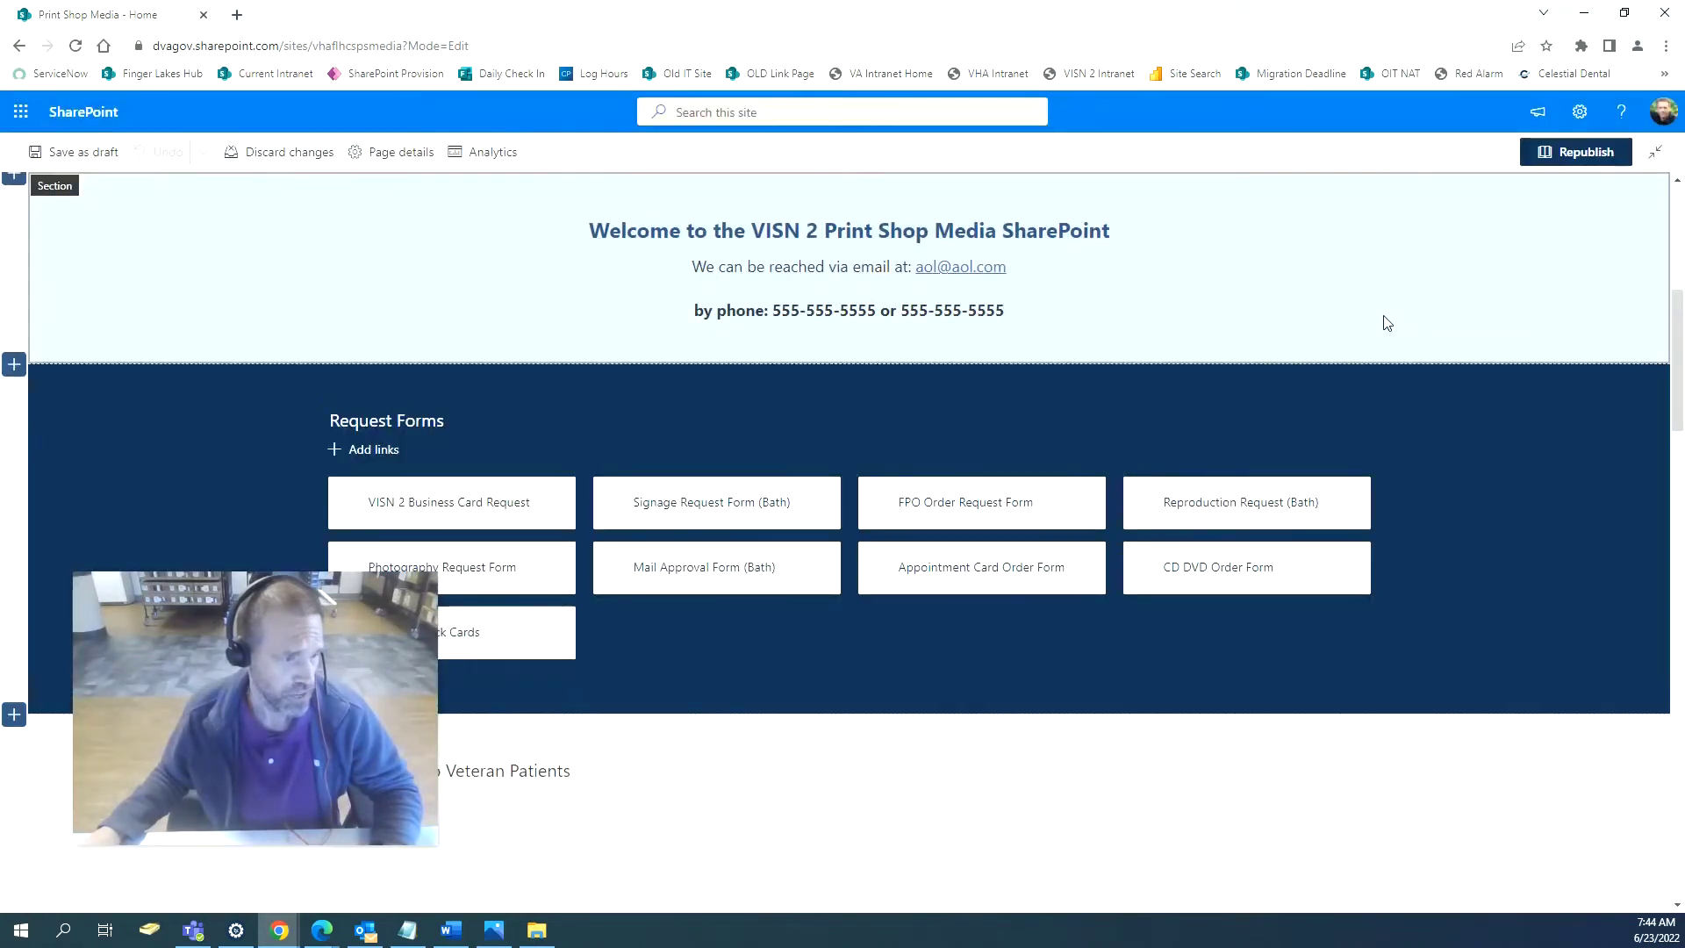
{"action": "left_click", "coordinate": [849, 379]}
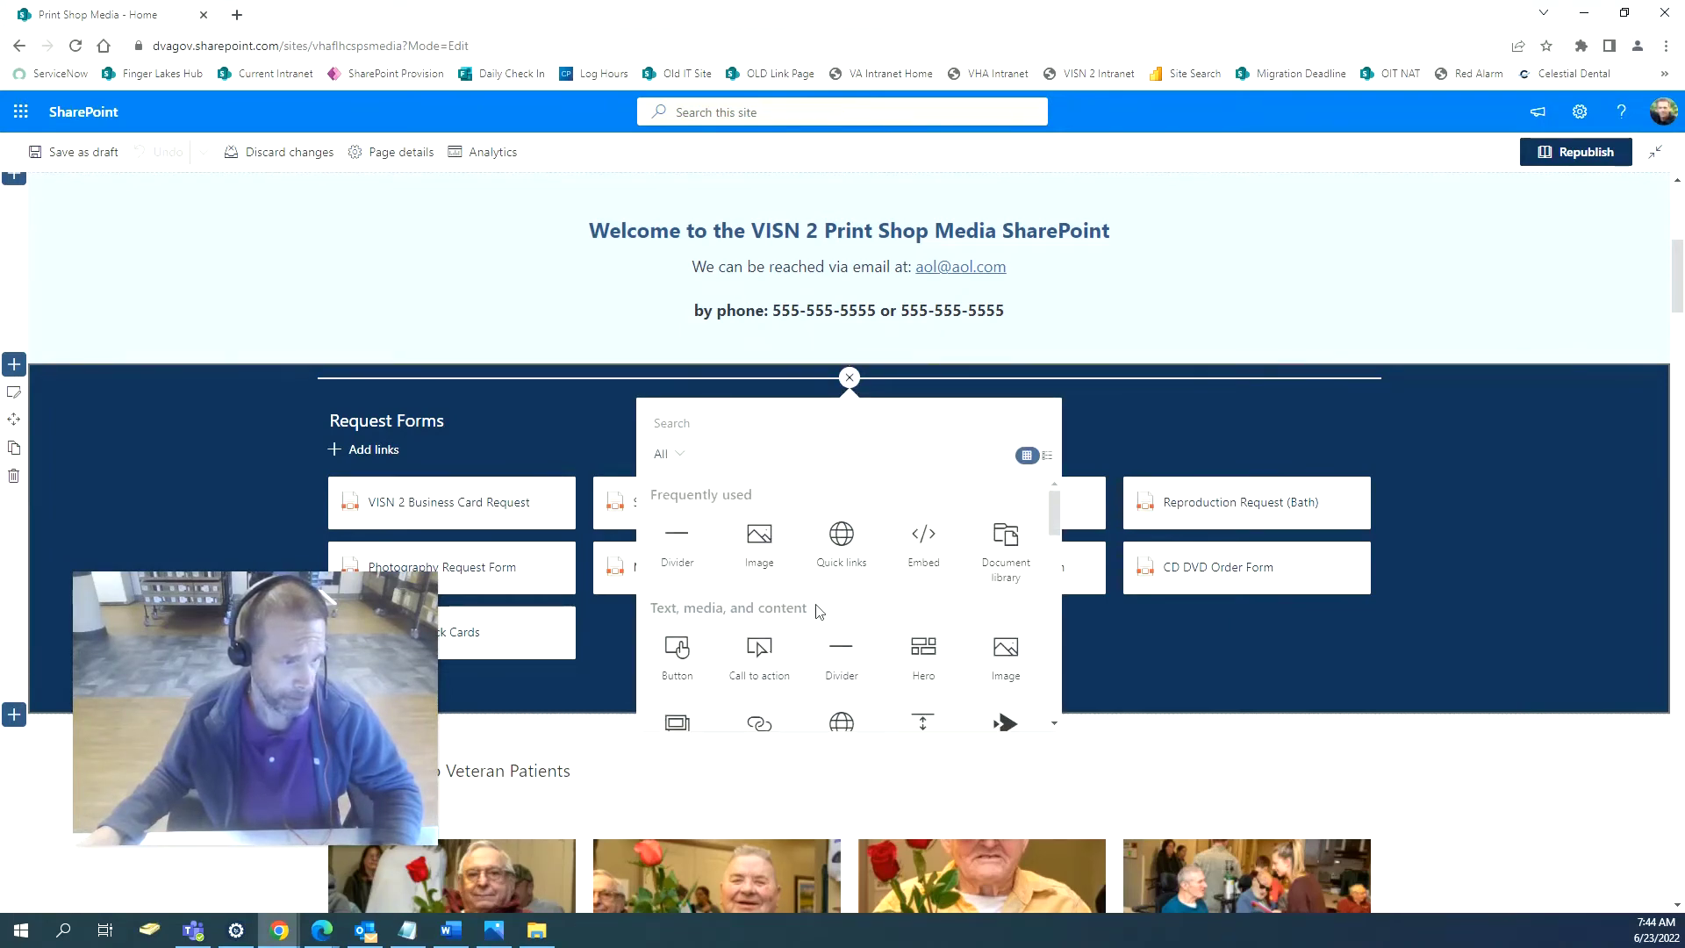
{"action": "scroll", "coordinate": [952, 606], "scroll_direction": "down", "scroll_amount": 2}
{"action": "scroll", "coordinate": [953, 610], "scroll_direction": "up", "scroll_amount": 2}
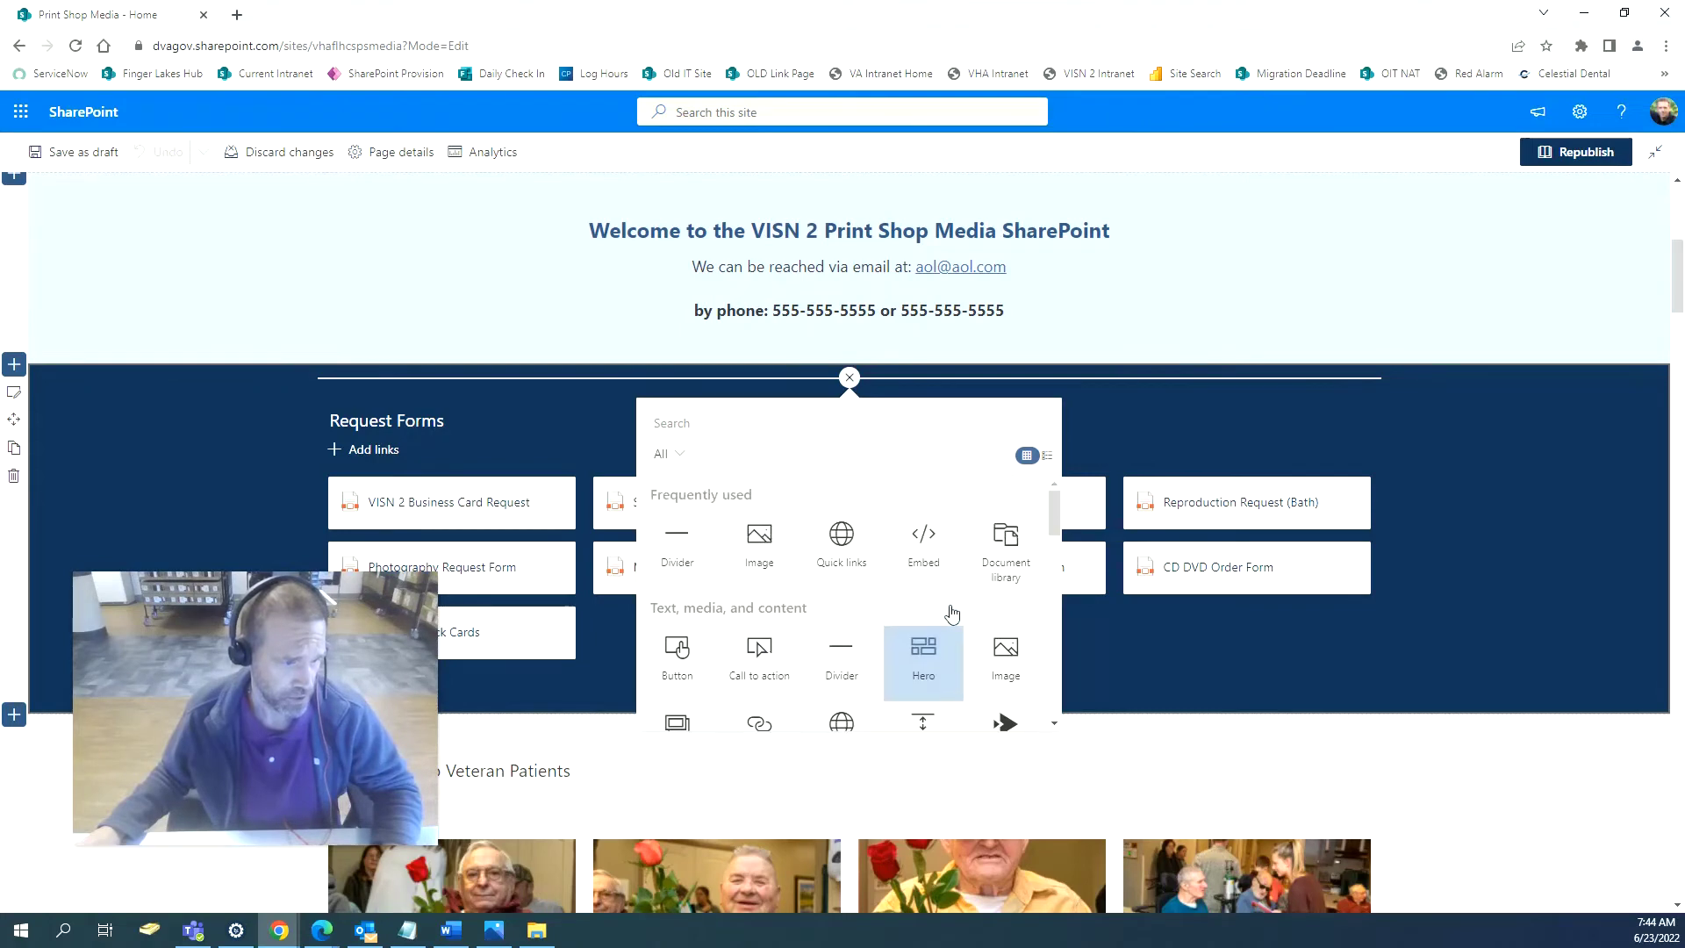
{"action": "scroll", "coordinate": [952, 612], "scroll_direction": "down", "scroll_amount": 1}
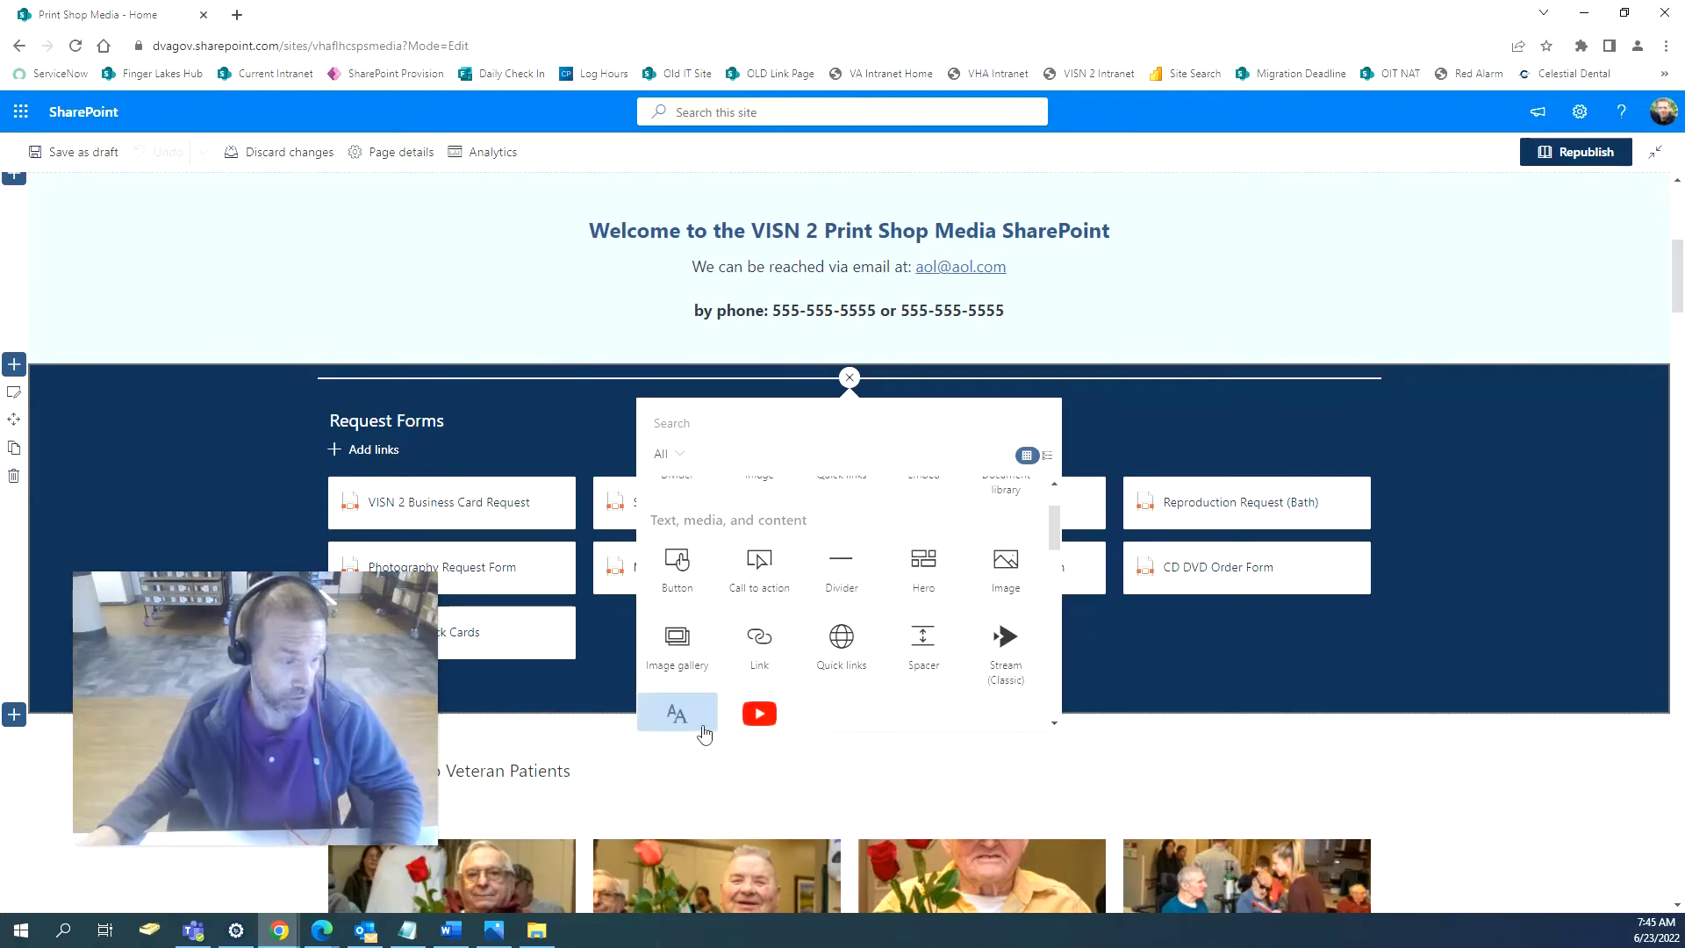
{"action": "left_click", "coordinate": [677, 713]}
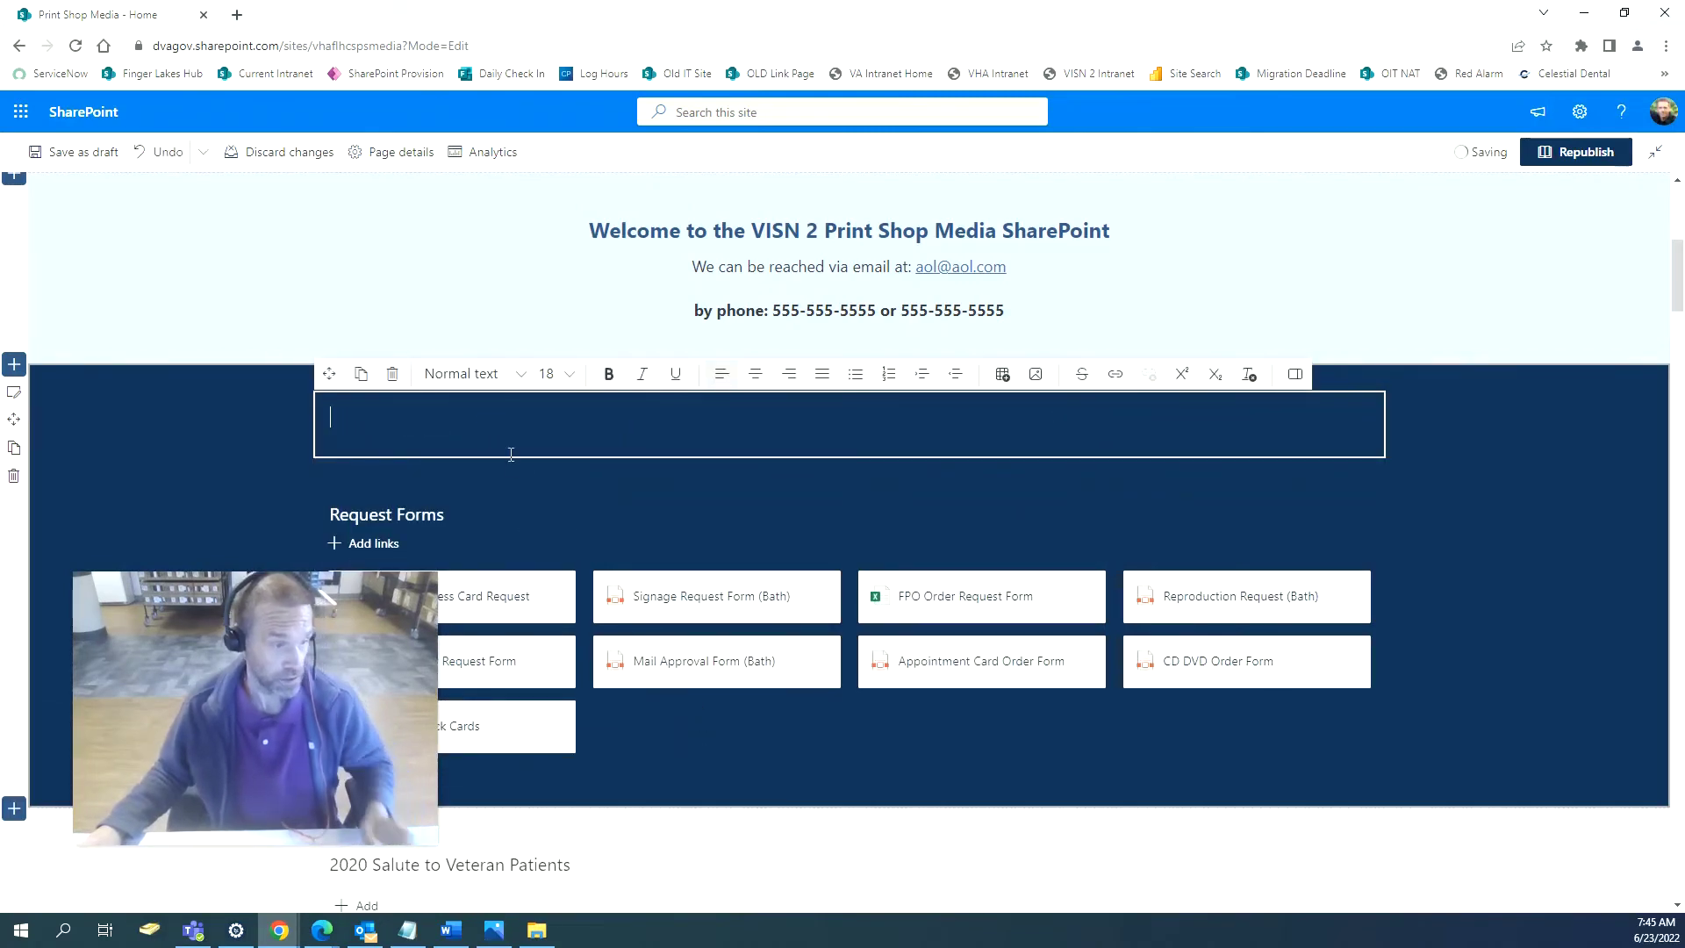
Enter 'Request Forms' in the text block and style it as Heading 2.
{"action": "type", "text": "Req"}
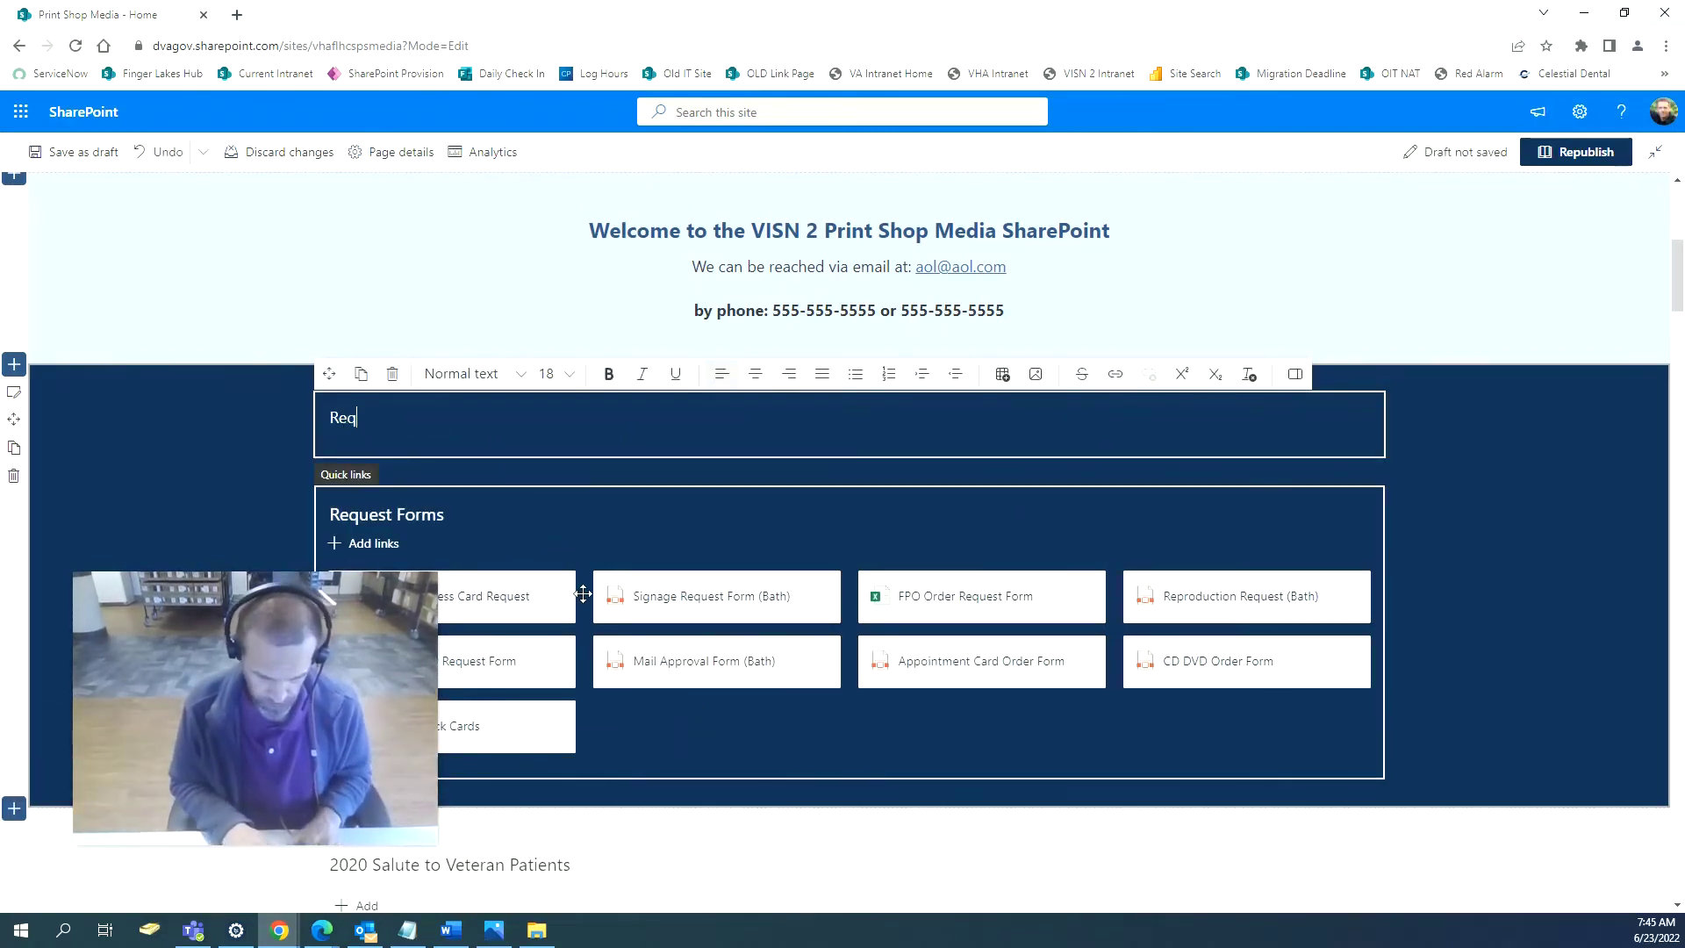
{"action": "type", "text": "uest Forms"}
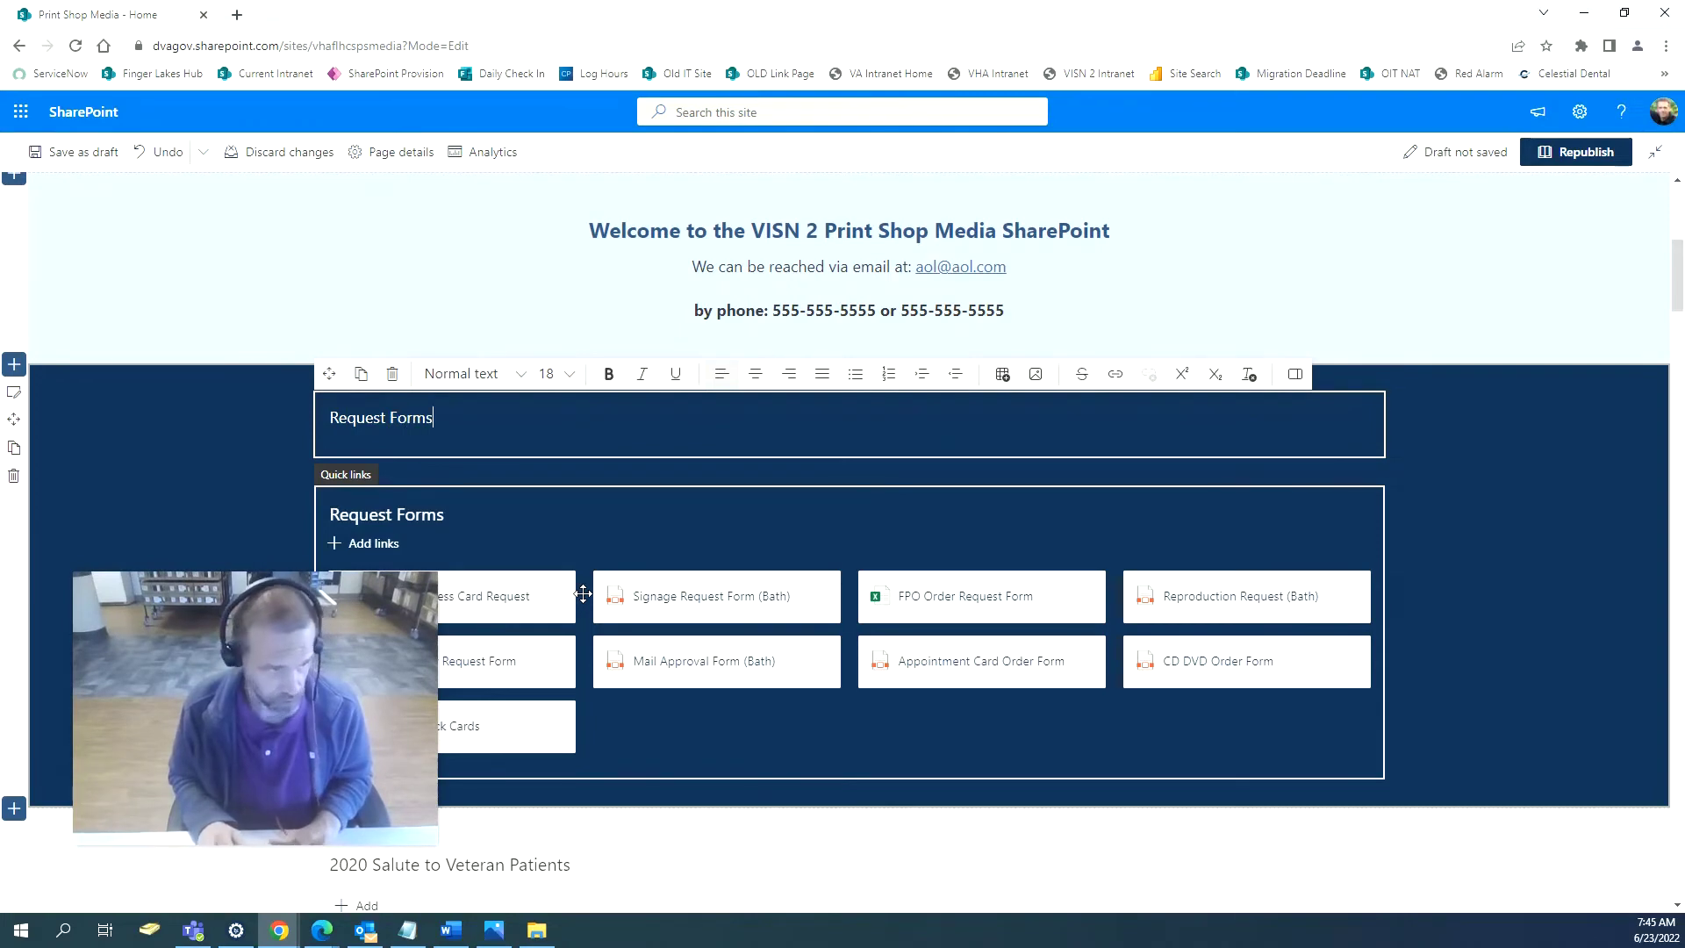
{"action": "left_click", "coordinate": [432, 413]}
{"action": "left_click_drag", "start_coordinate": [432, 416], "coordinate": [326, 418]}
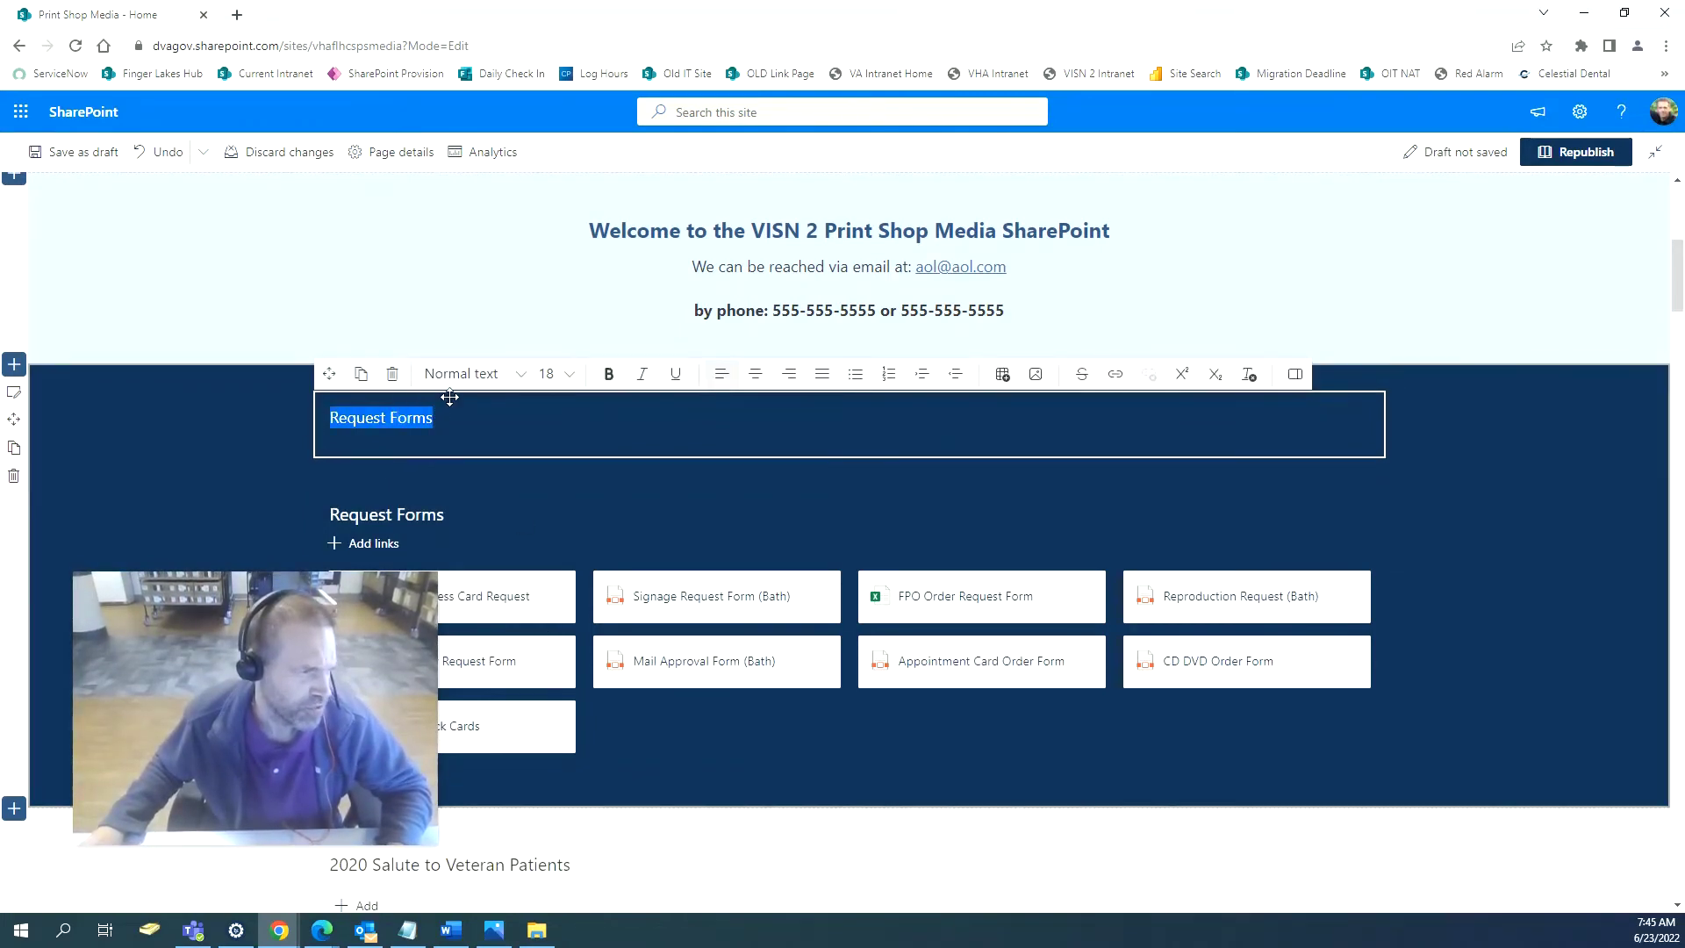
{"action": "left_click", "coordinate": [518, 375]}
{"action": "left_click", "coordinate": [480, 467]}
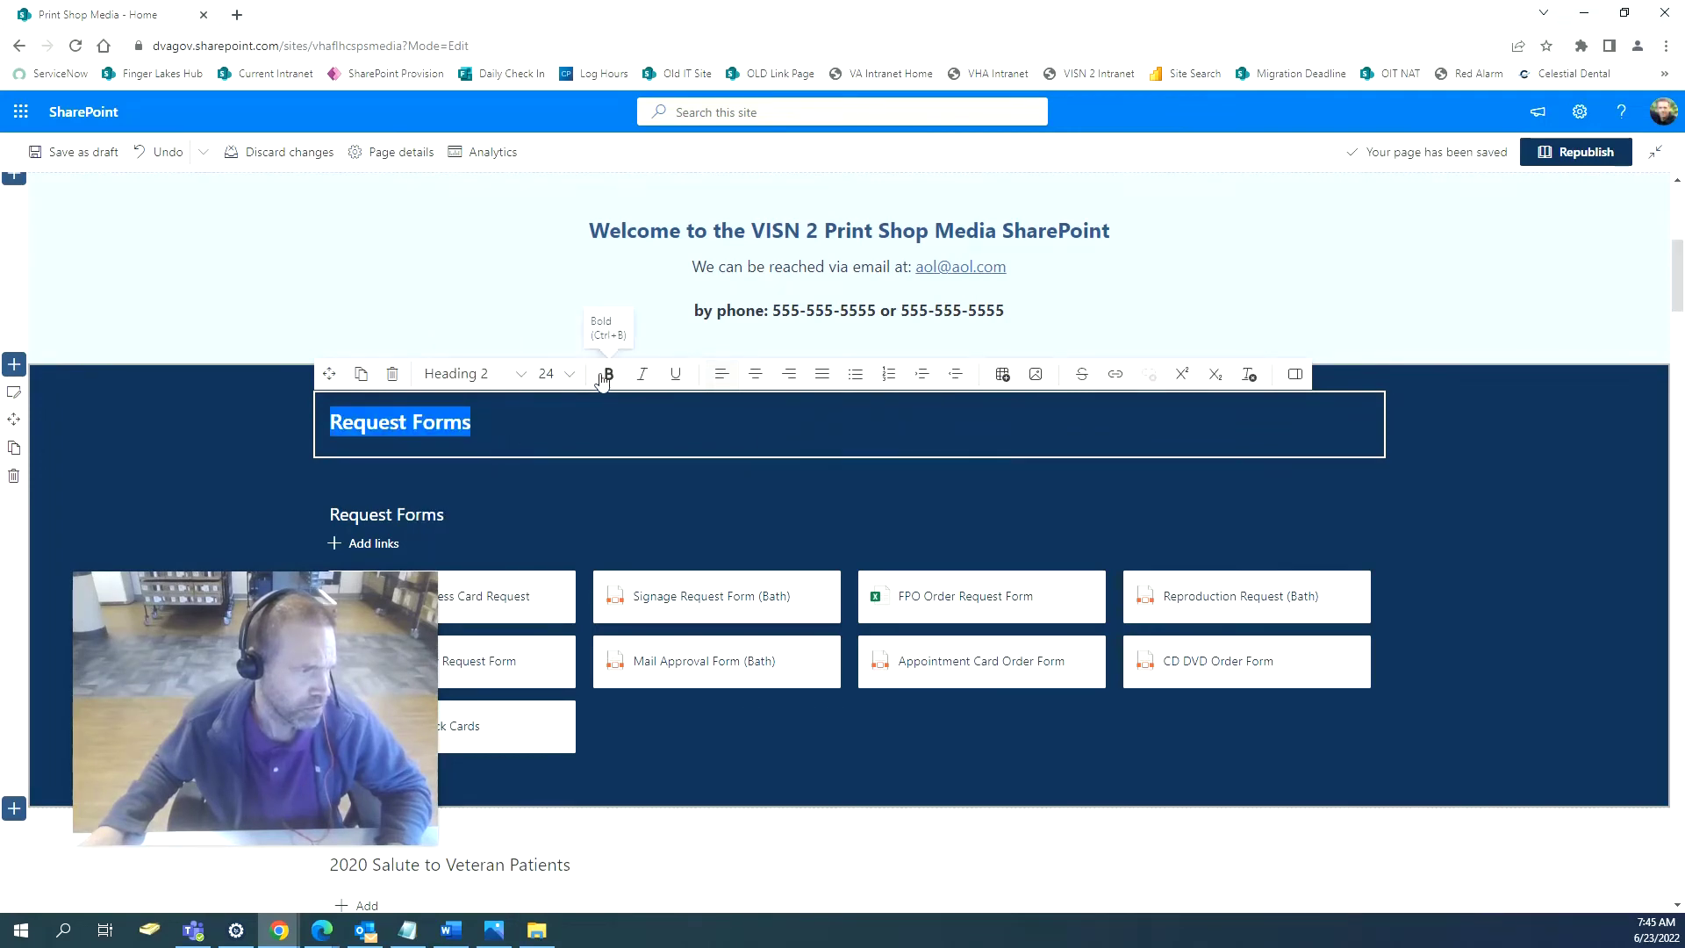
Clear the Quick Links' duplicate 'Request Forms' title and republish the page.
{"action": "left_click", "coordinate": [431, 513]}
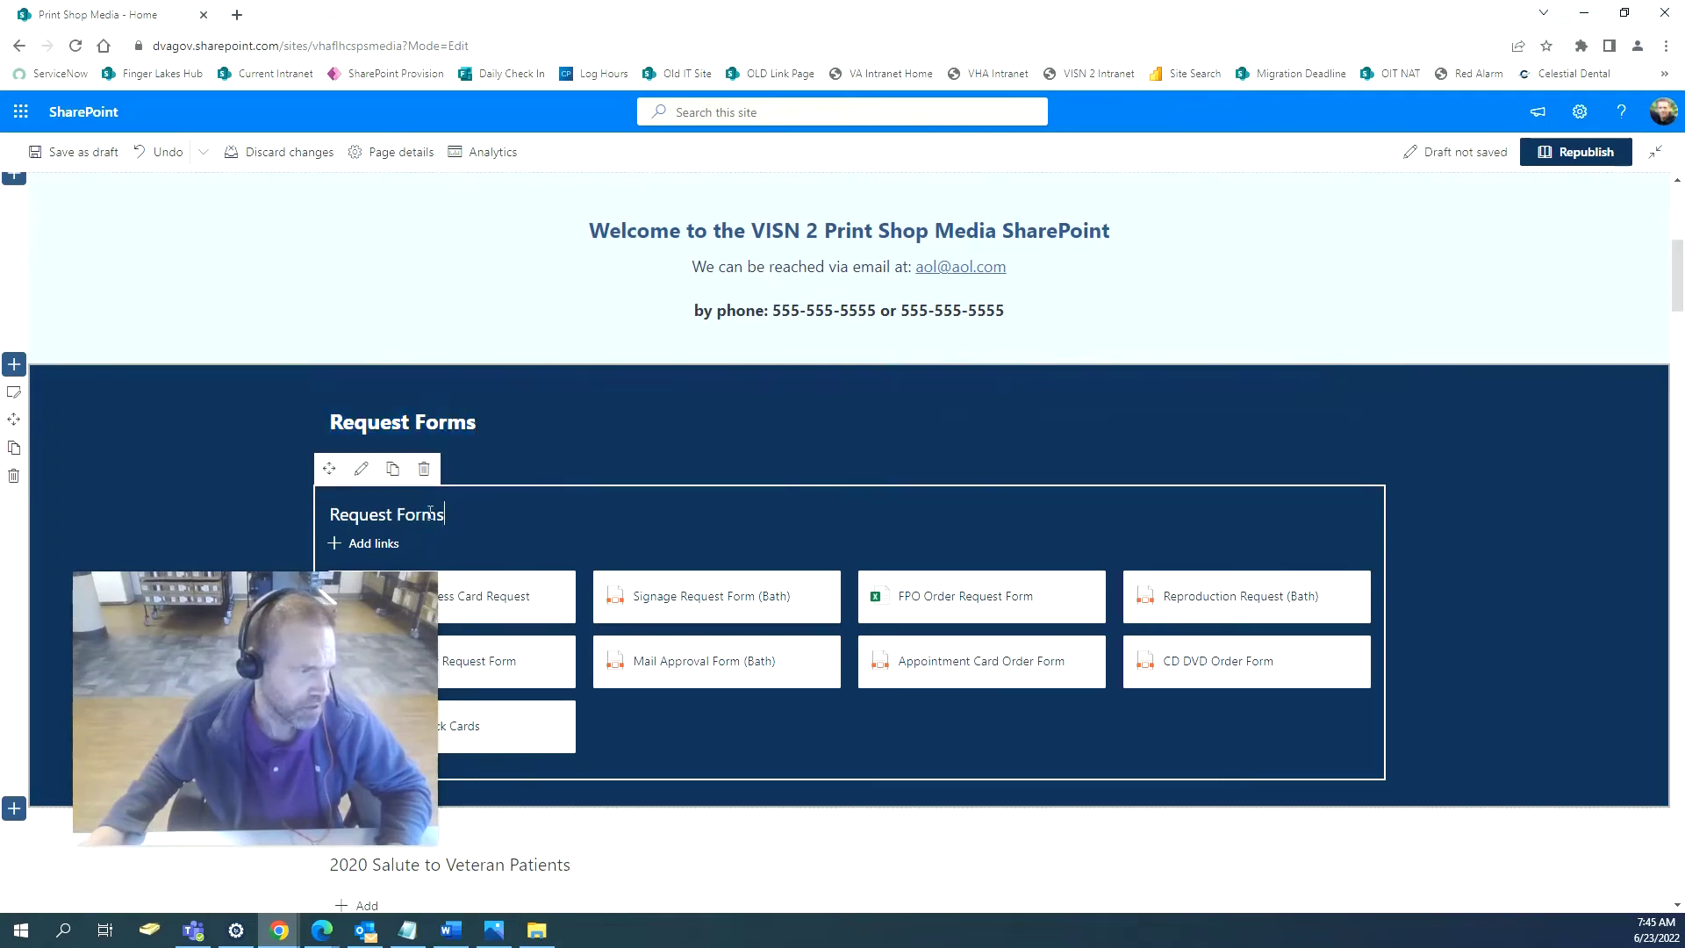
{"action": "key", "text": "ctrl+a"}
{"action": "key", "text": "BackSpace"}
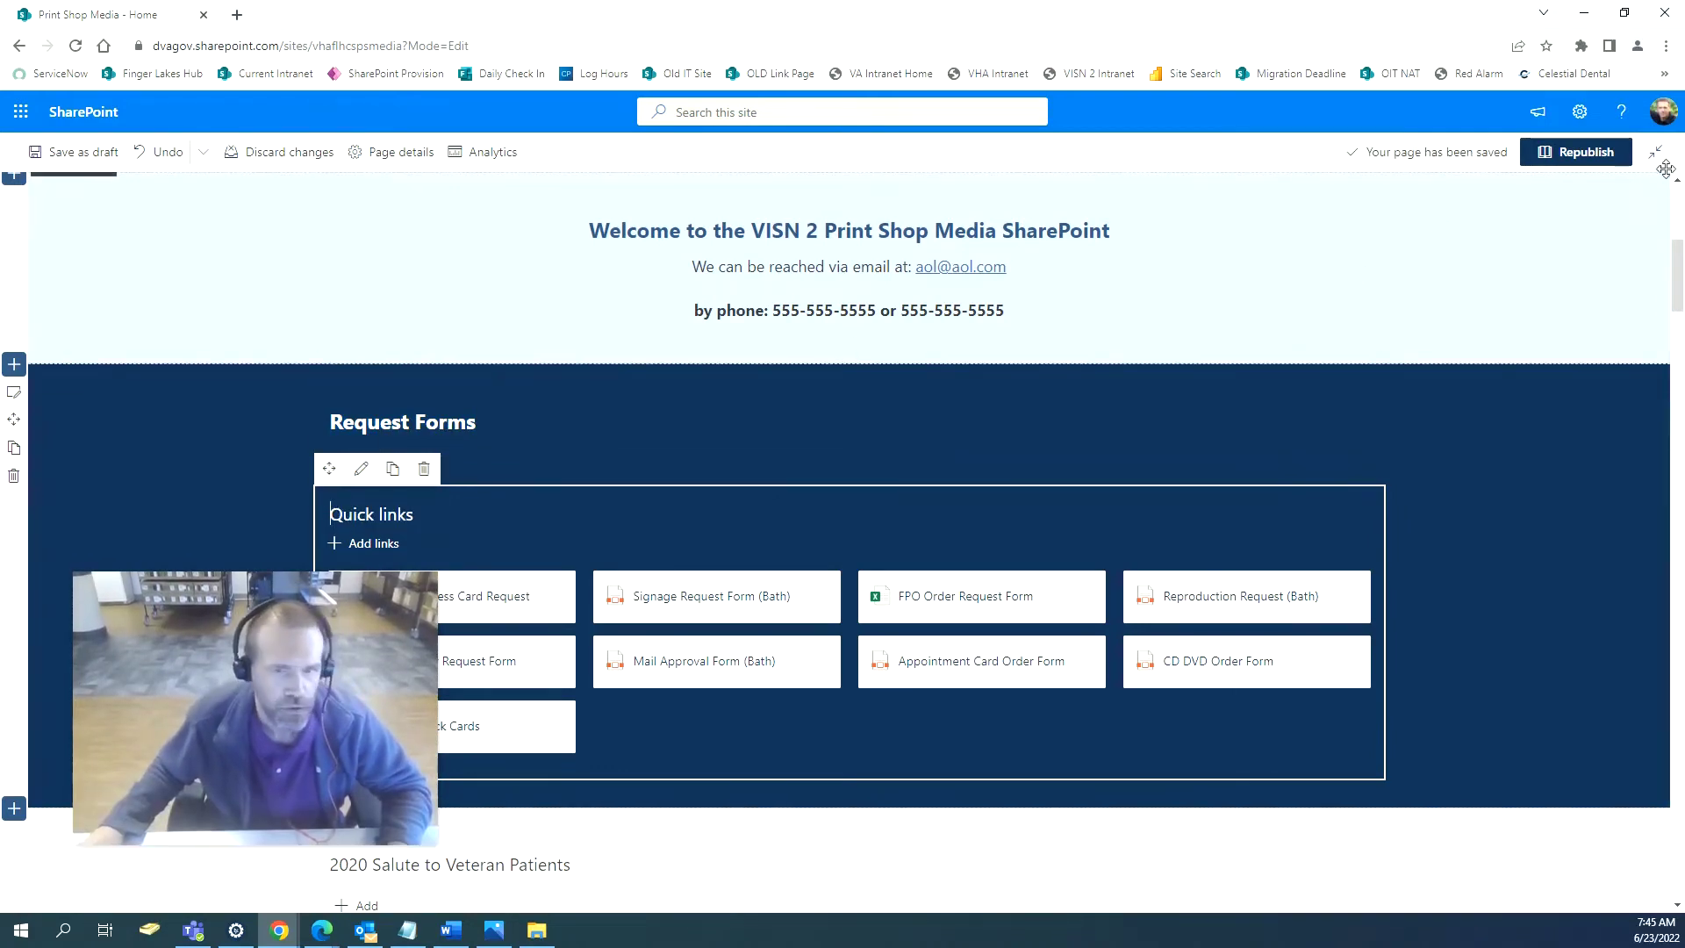
{"action": "left_click", "coordinate": [1588, 152]}
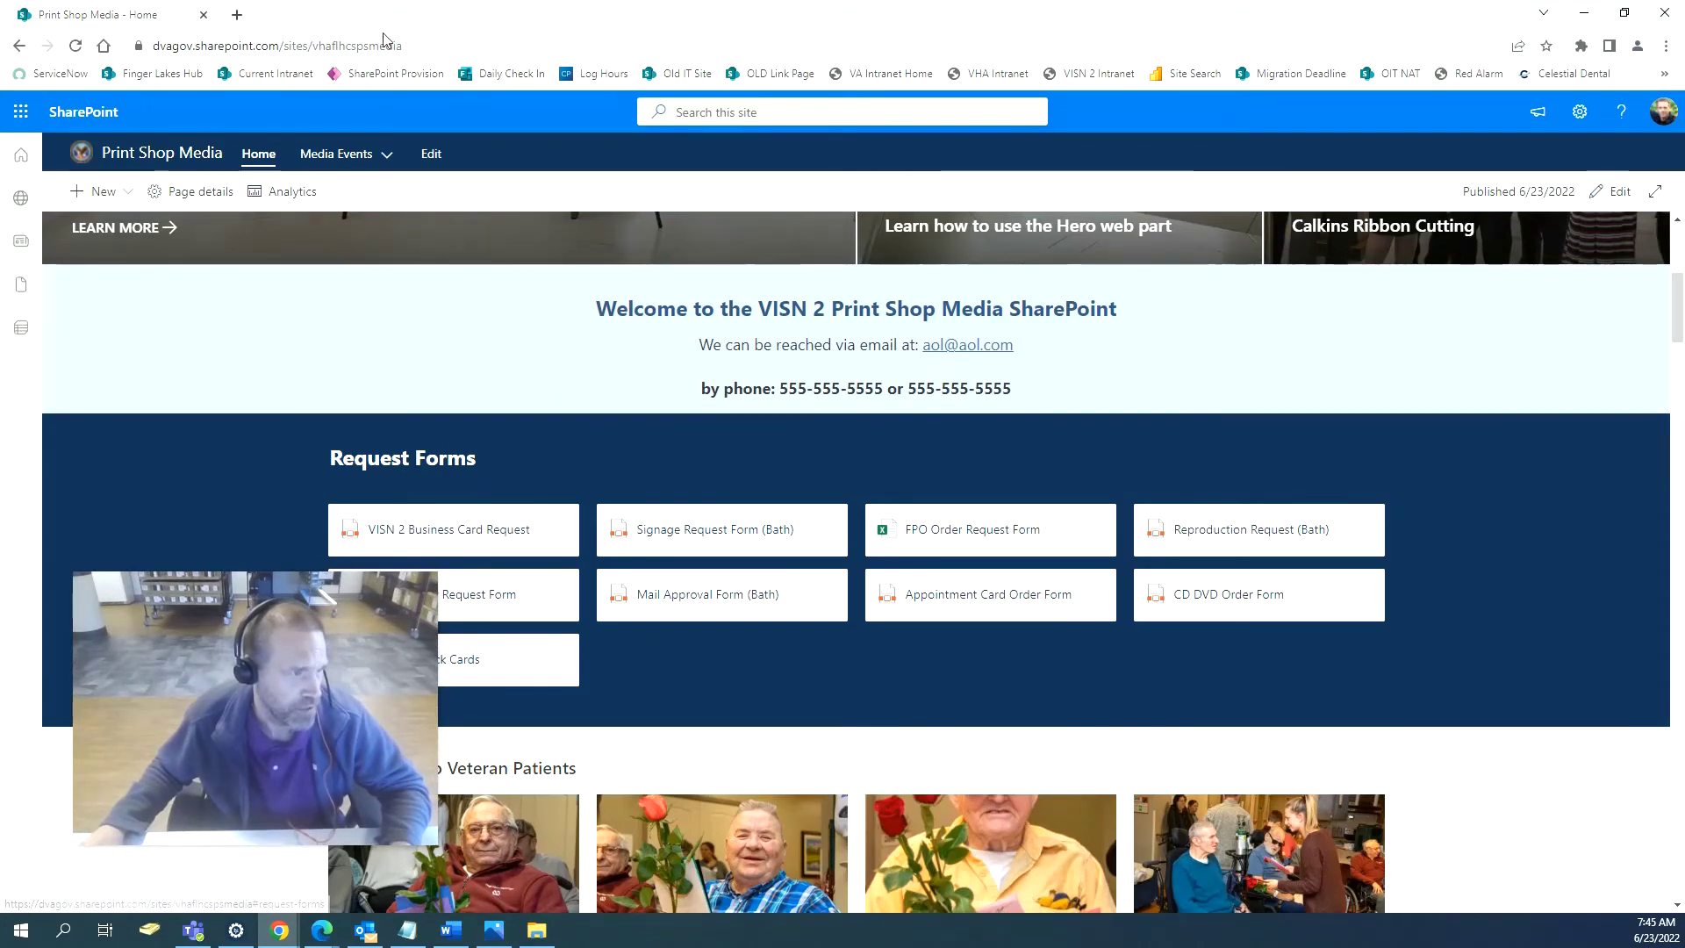
Copy the direct page address of the Request Forms section.
{"action": "left_click", "coordinate": [491, 462]}
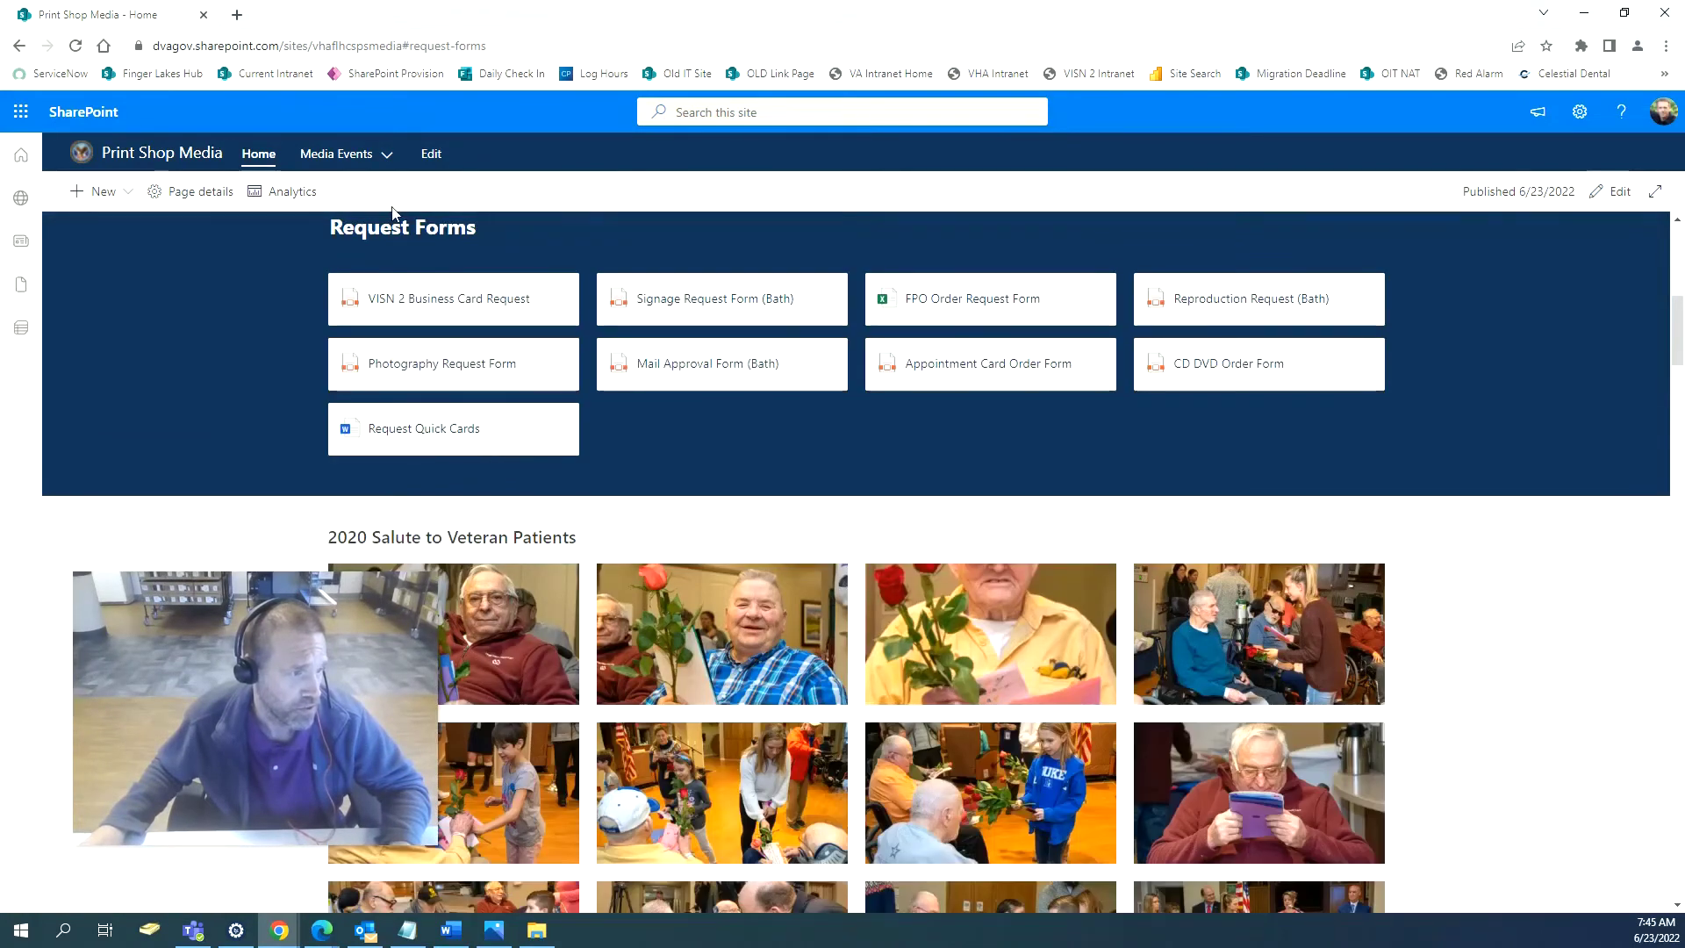
{"action": "left_click", "coordinate": [506, 39]}
{"action": "right_click", "coordinate": [507, 40]}
{"action": "left_click", "coordinate": [553, 139]}
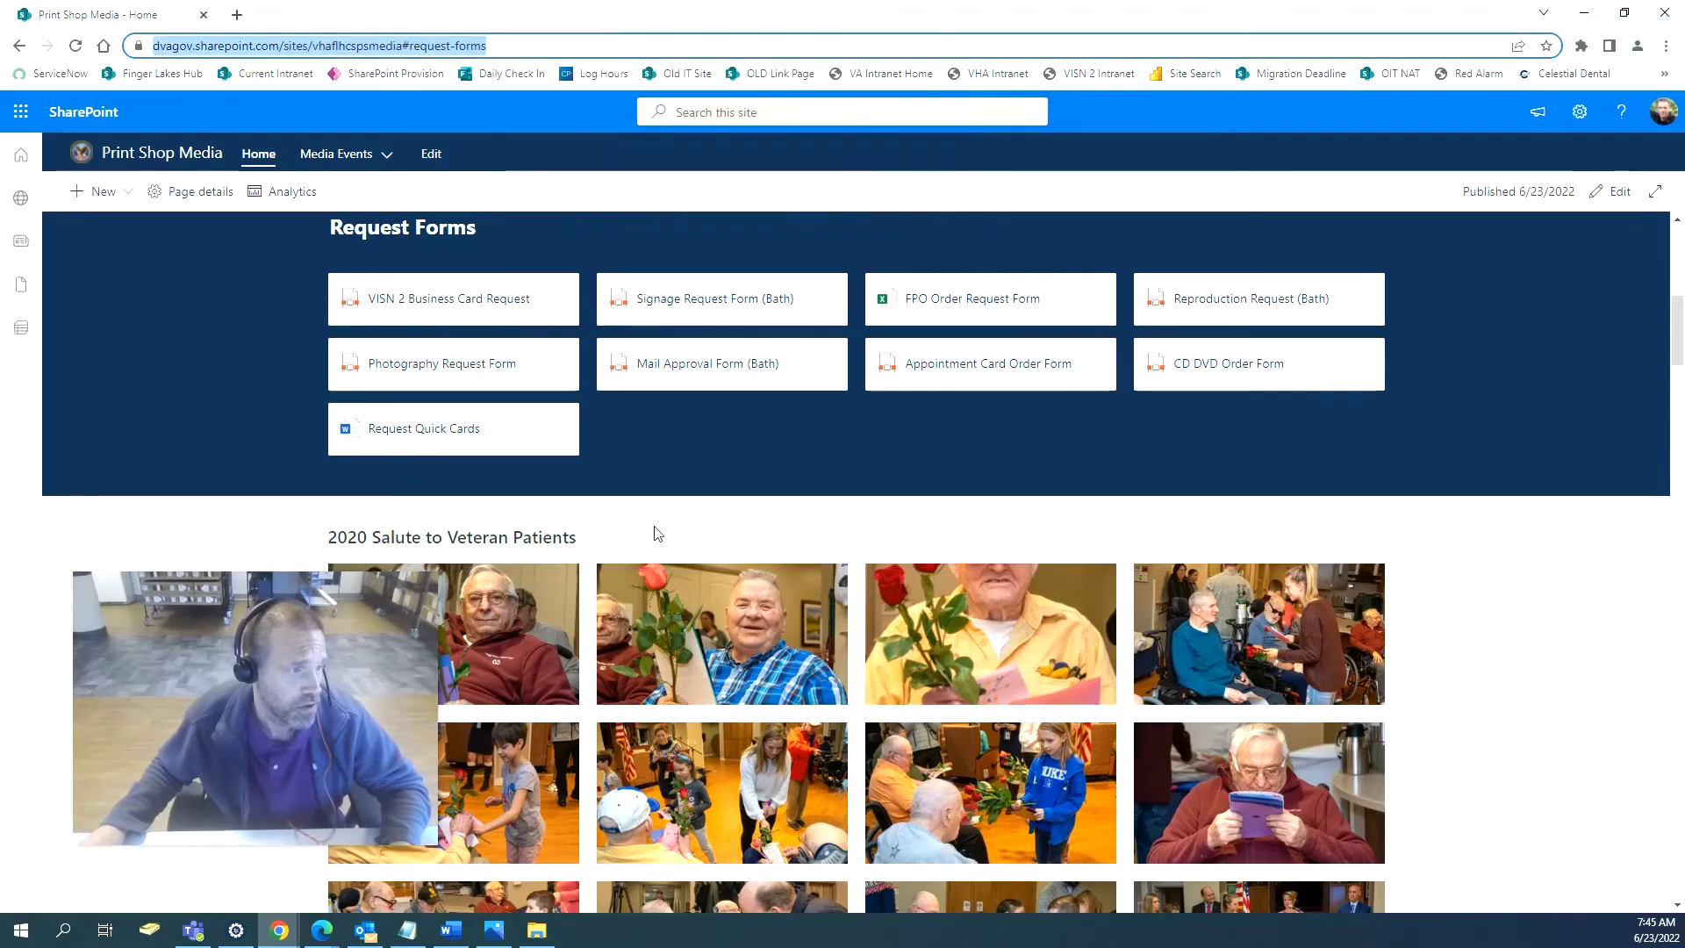
{"action": "scroll", "coordinate": [656, 533], "scroll_direction": "up", "scroll_amount": 8}
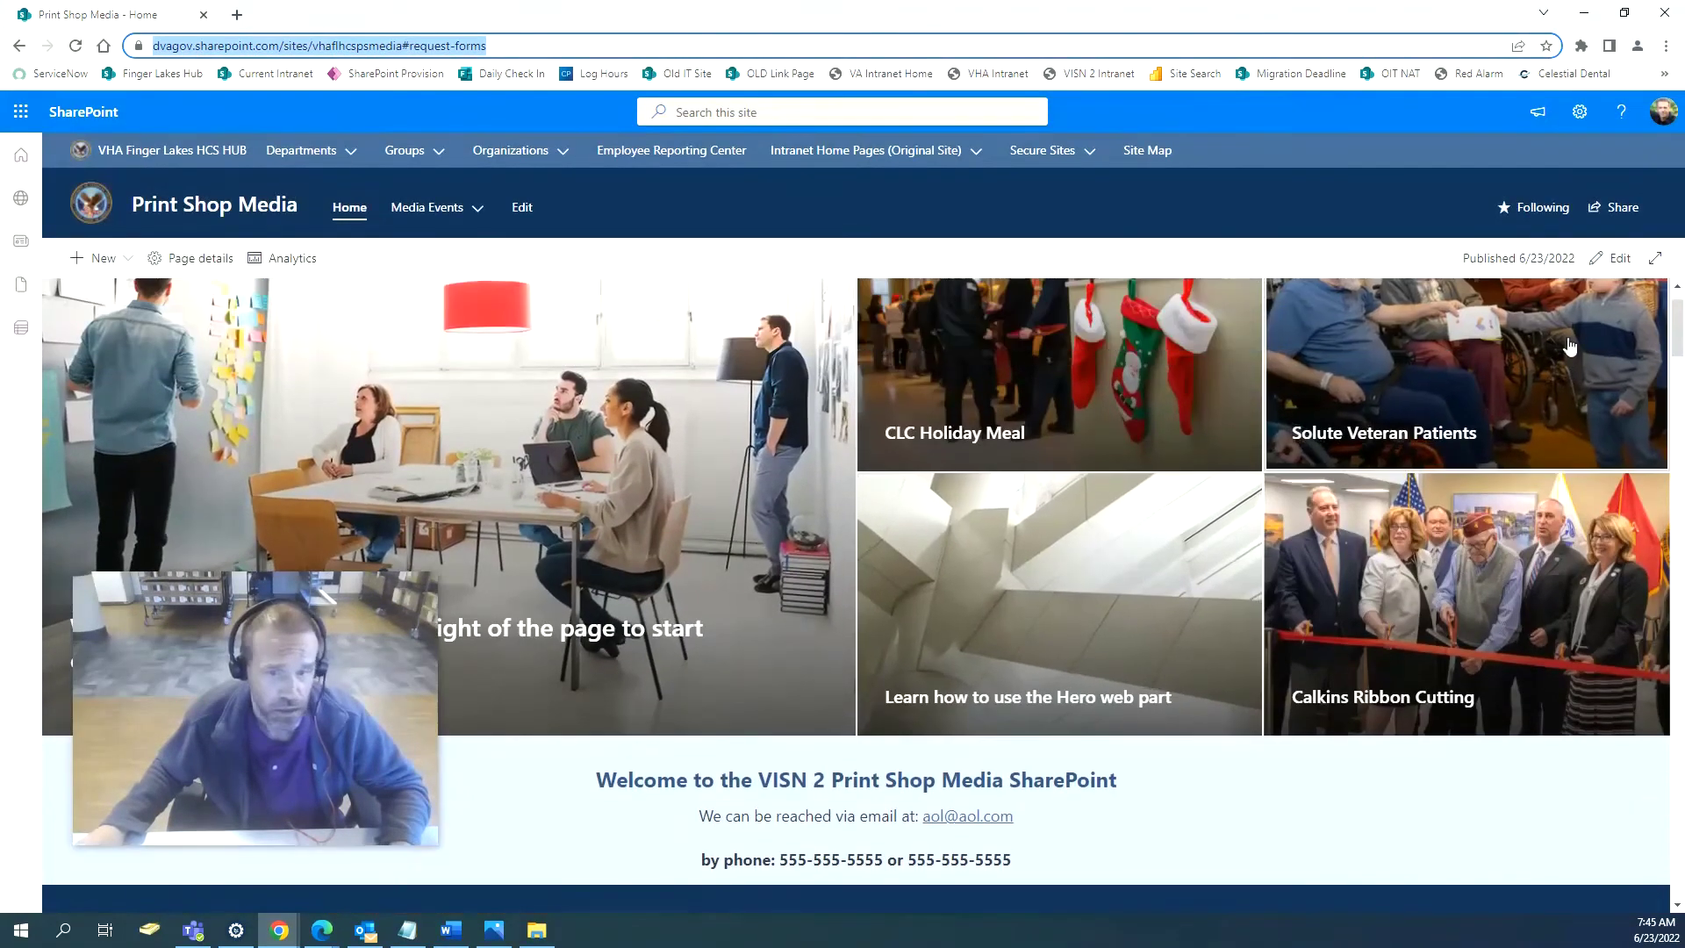
Link the 'Learn how to use the Hero web part' tile to the copied Request Forms address.
{"action": "left_click", "coordinate": [1617, 258]}
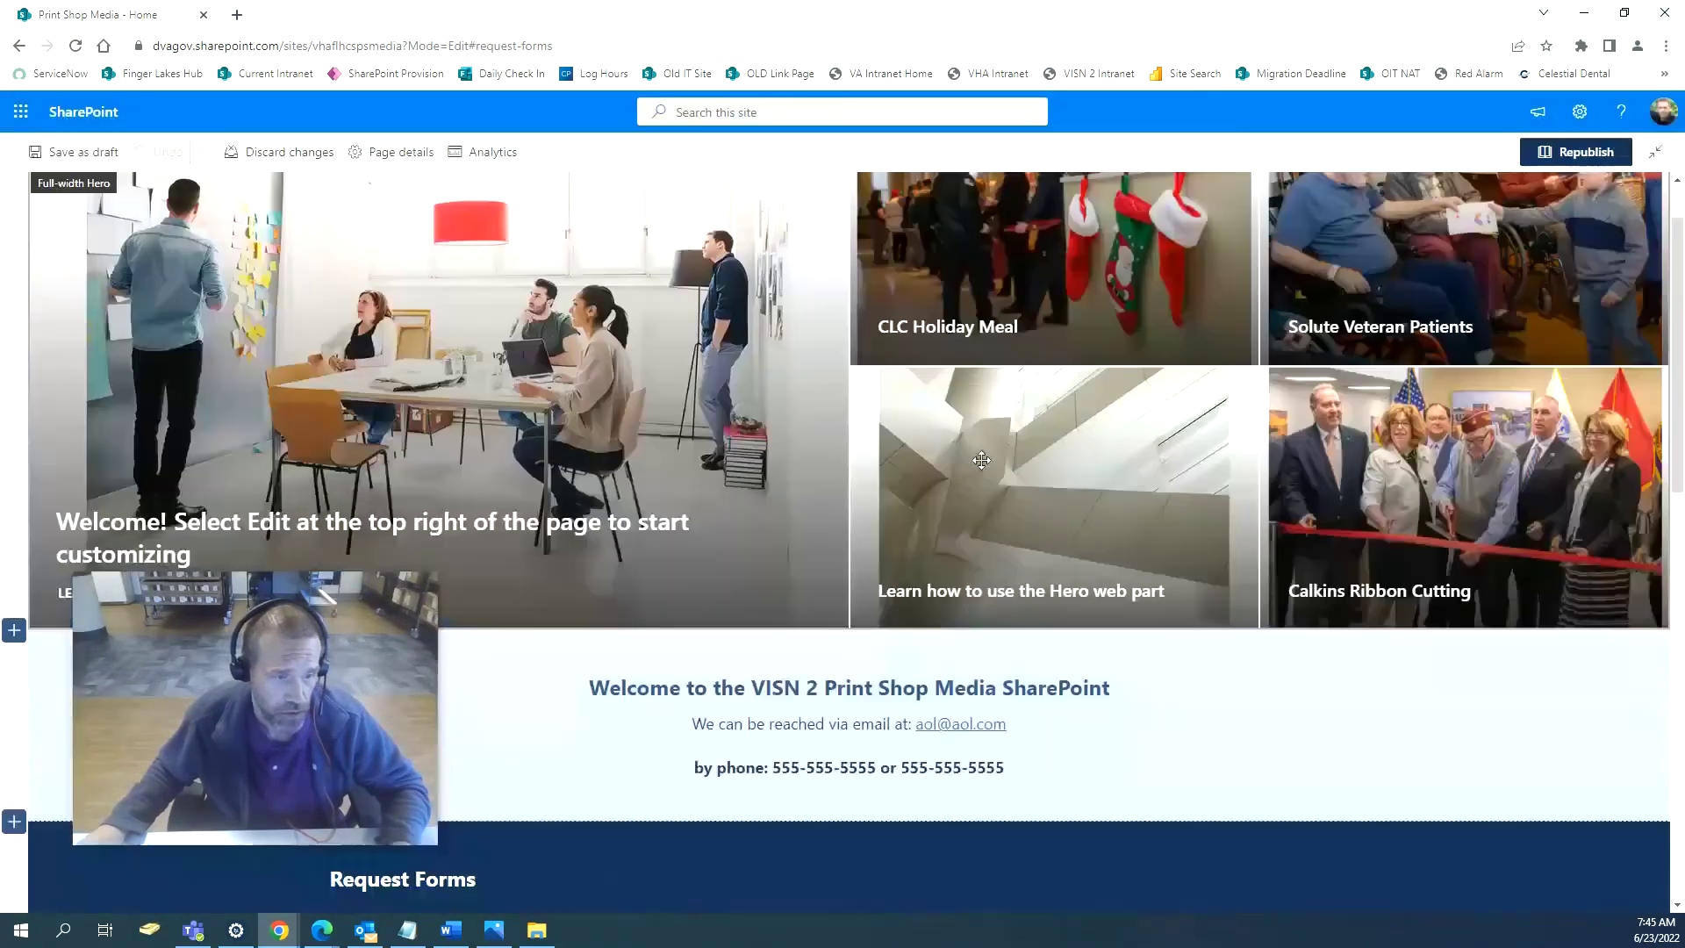
{"action": "left_click", "coordinate": [1042, 507]}
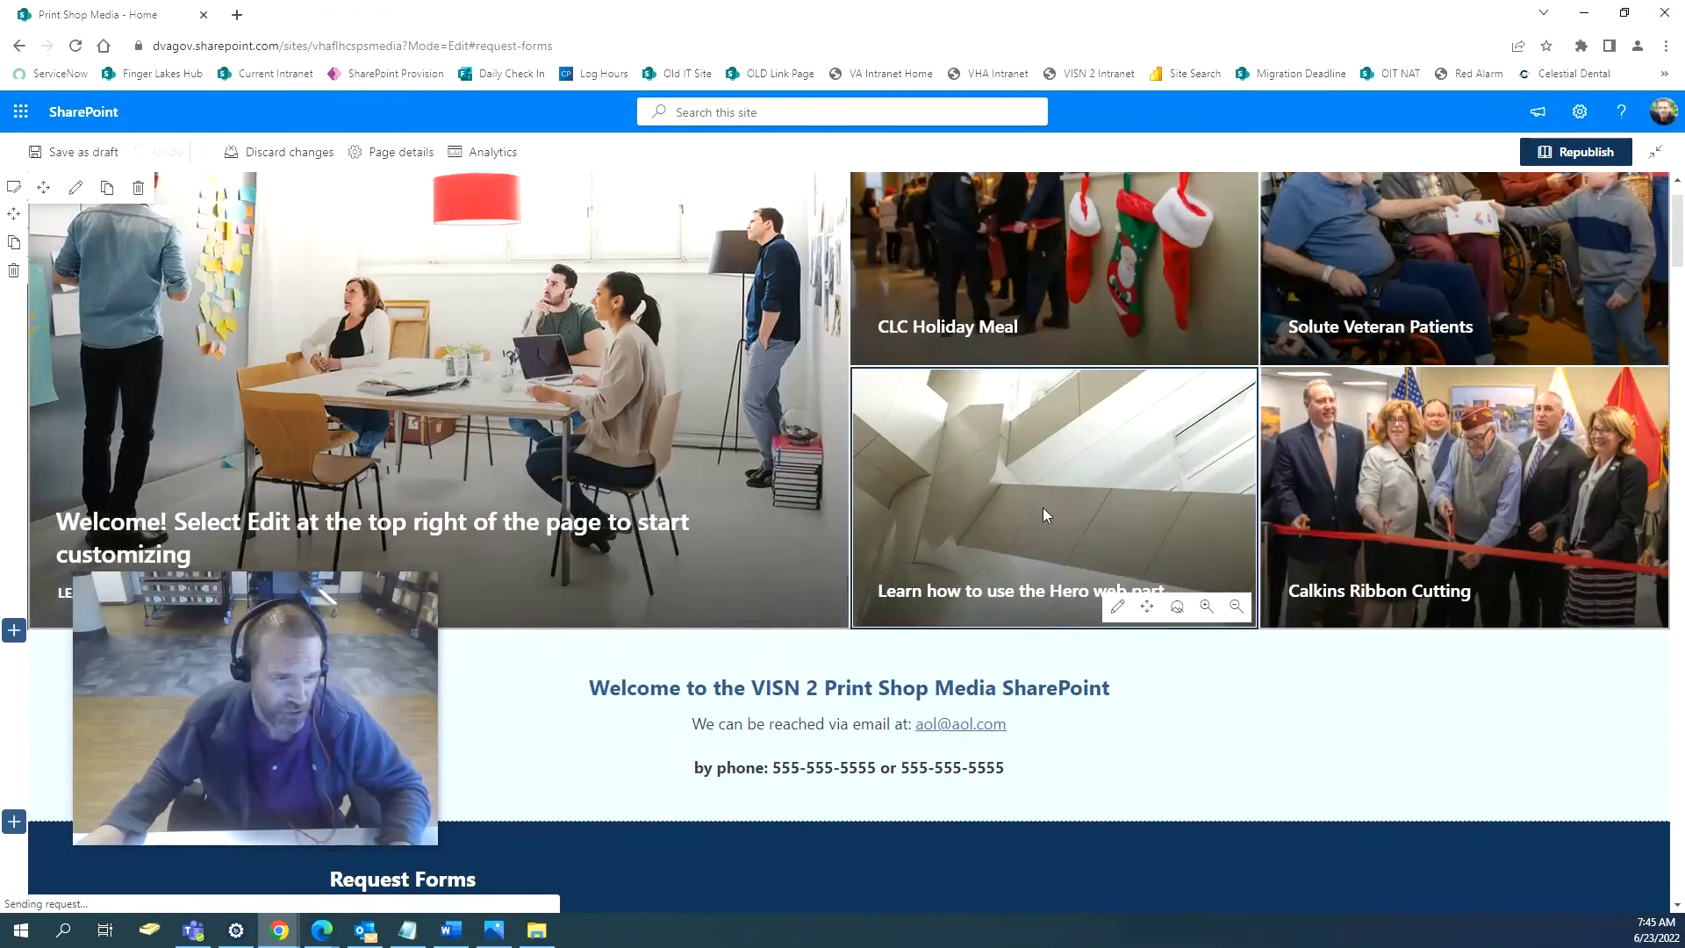
{"action": "left_click", "coordinate": [1115, 608]}
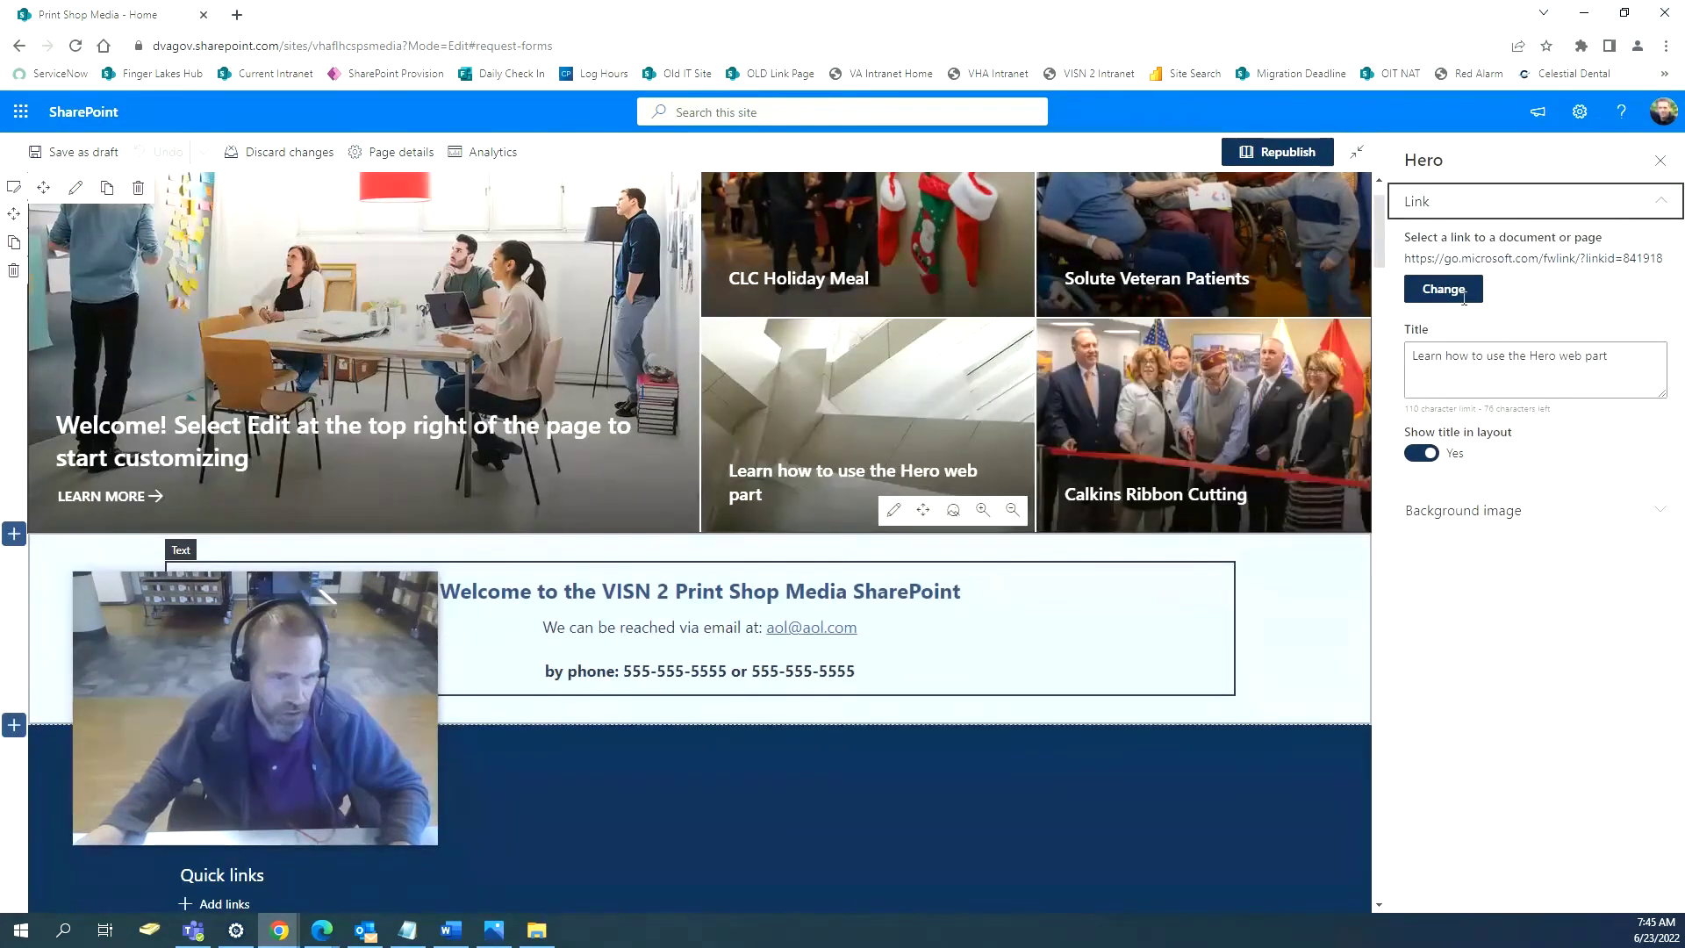
{"action": "left_click", "coordinate": [1462, 294]}
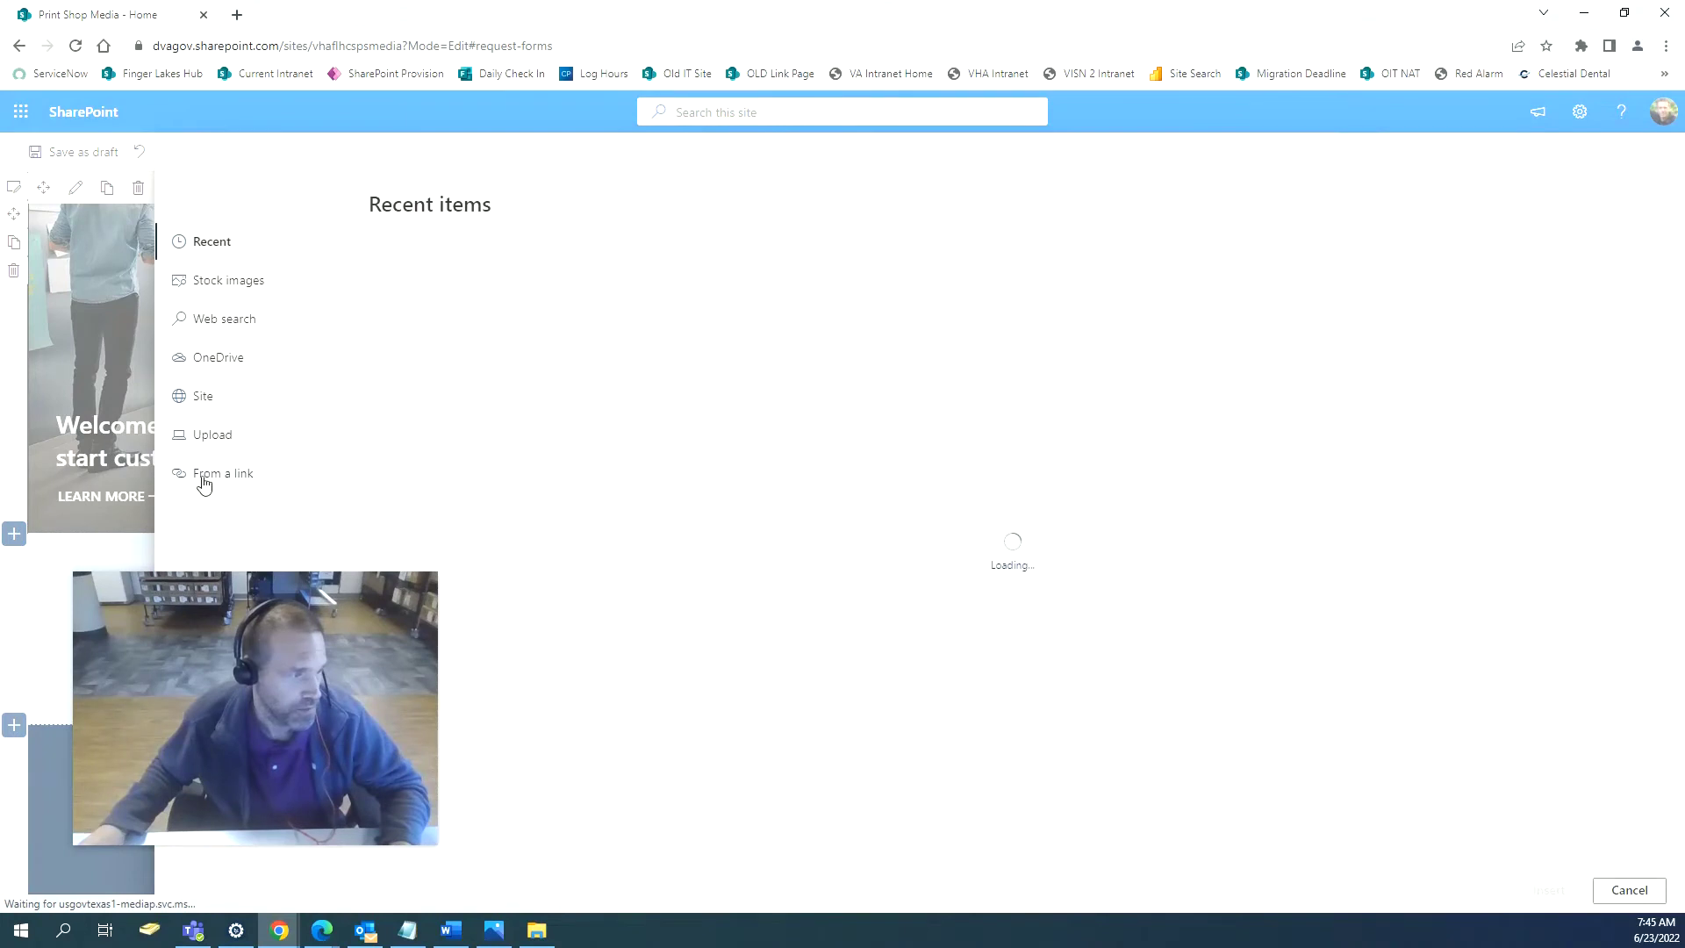
{"action": "left_click", "coordinate": [204, 478]}
{"action": "right_click", "coordinate": [593, 312]}
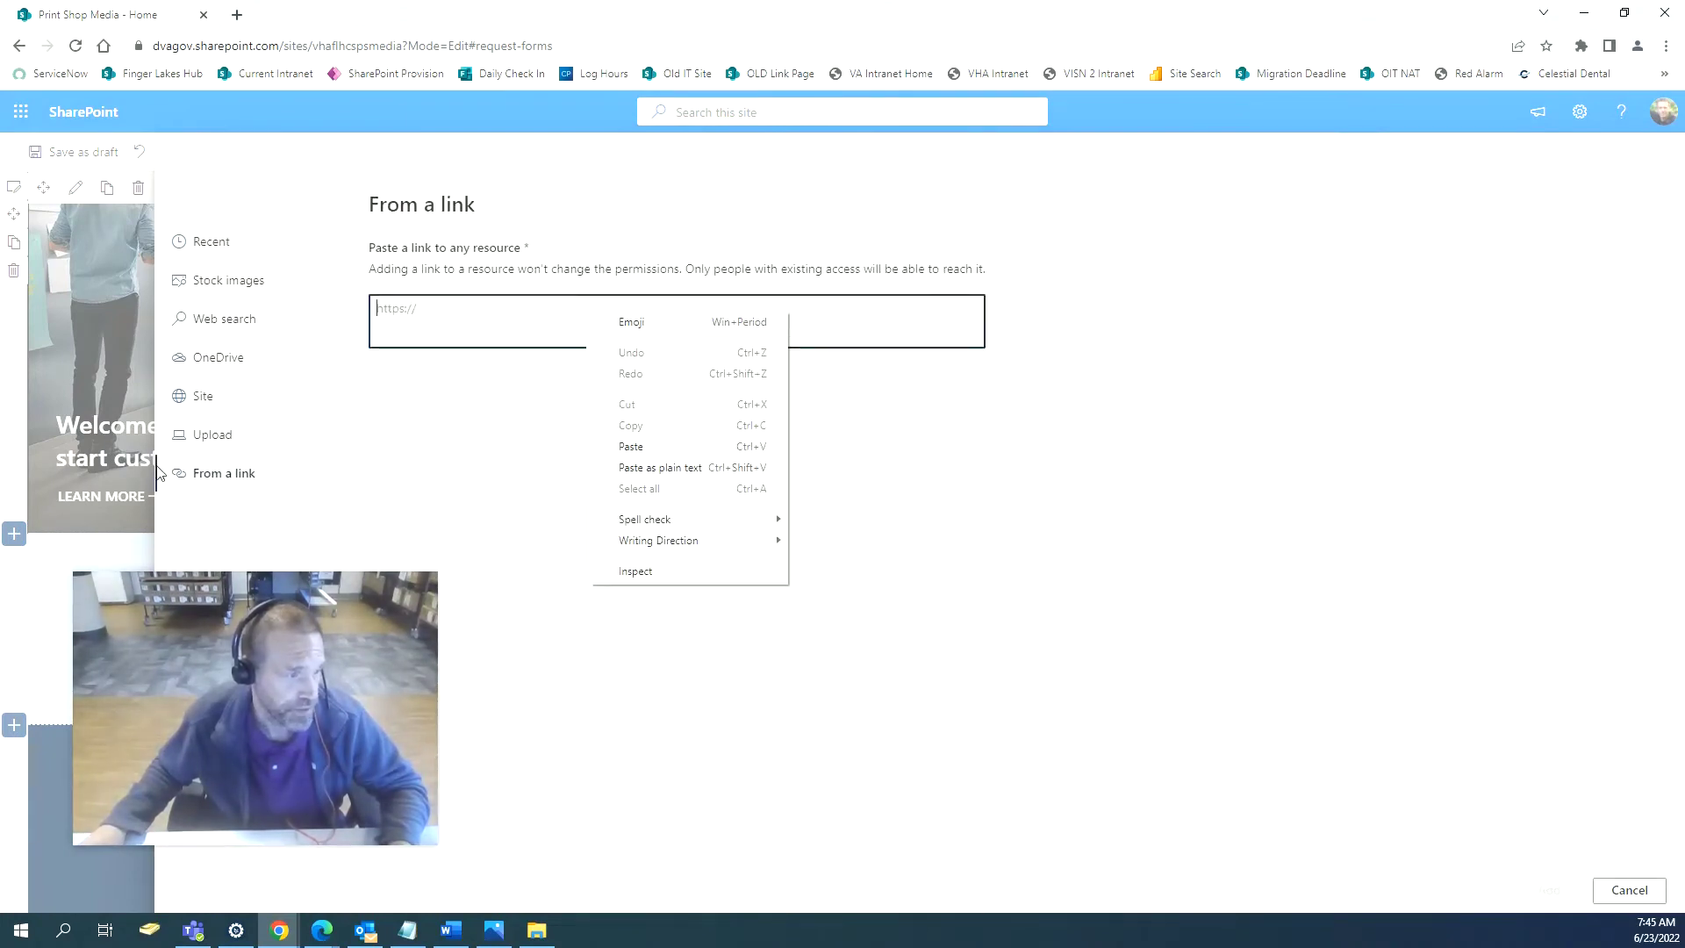
{"action": "left_click", "coordinate": [631, 446]}
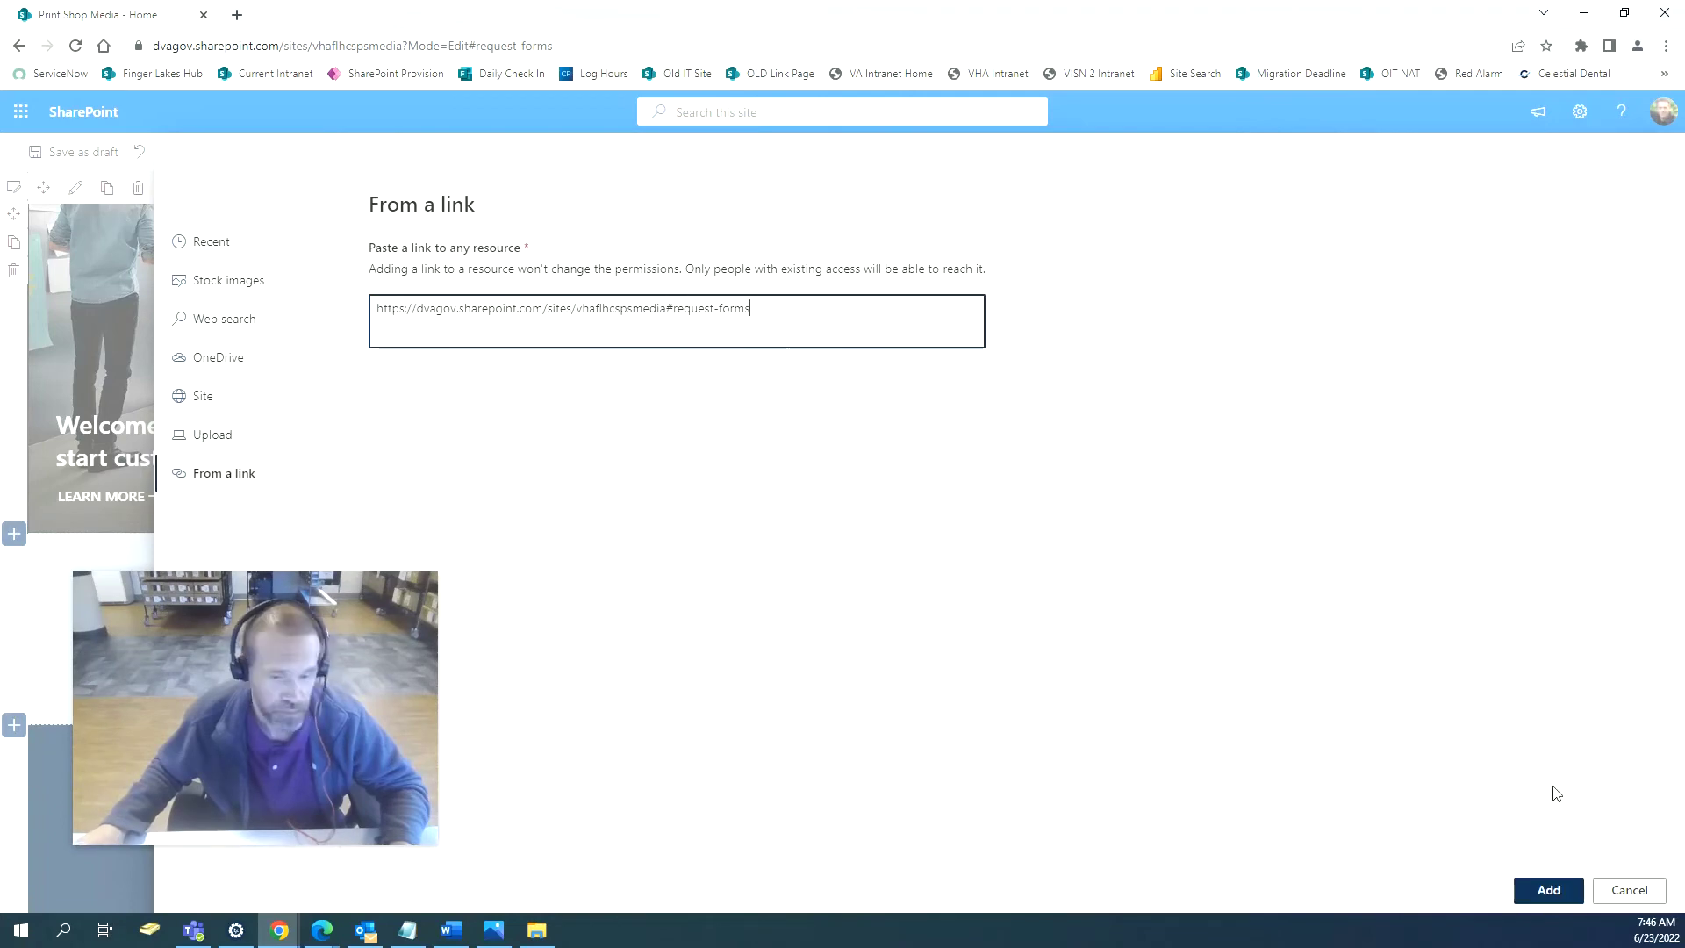
{"action": "left_click", "coordinate": [1546, 890]}
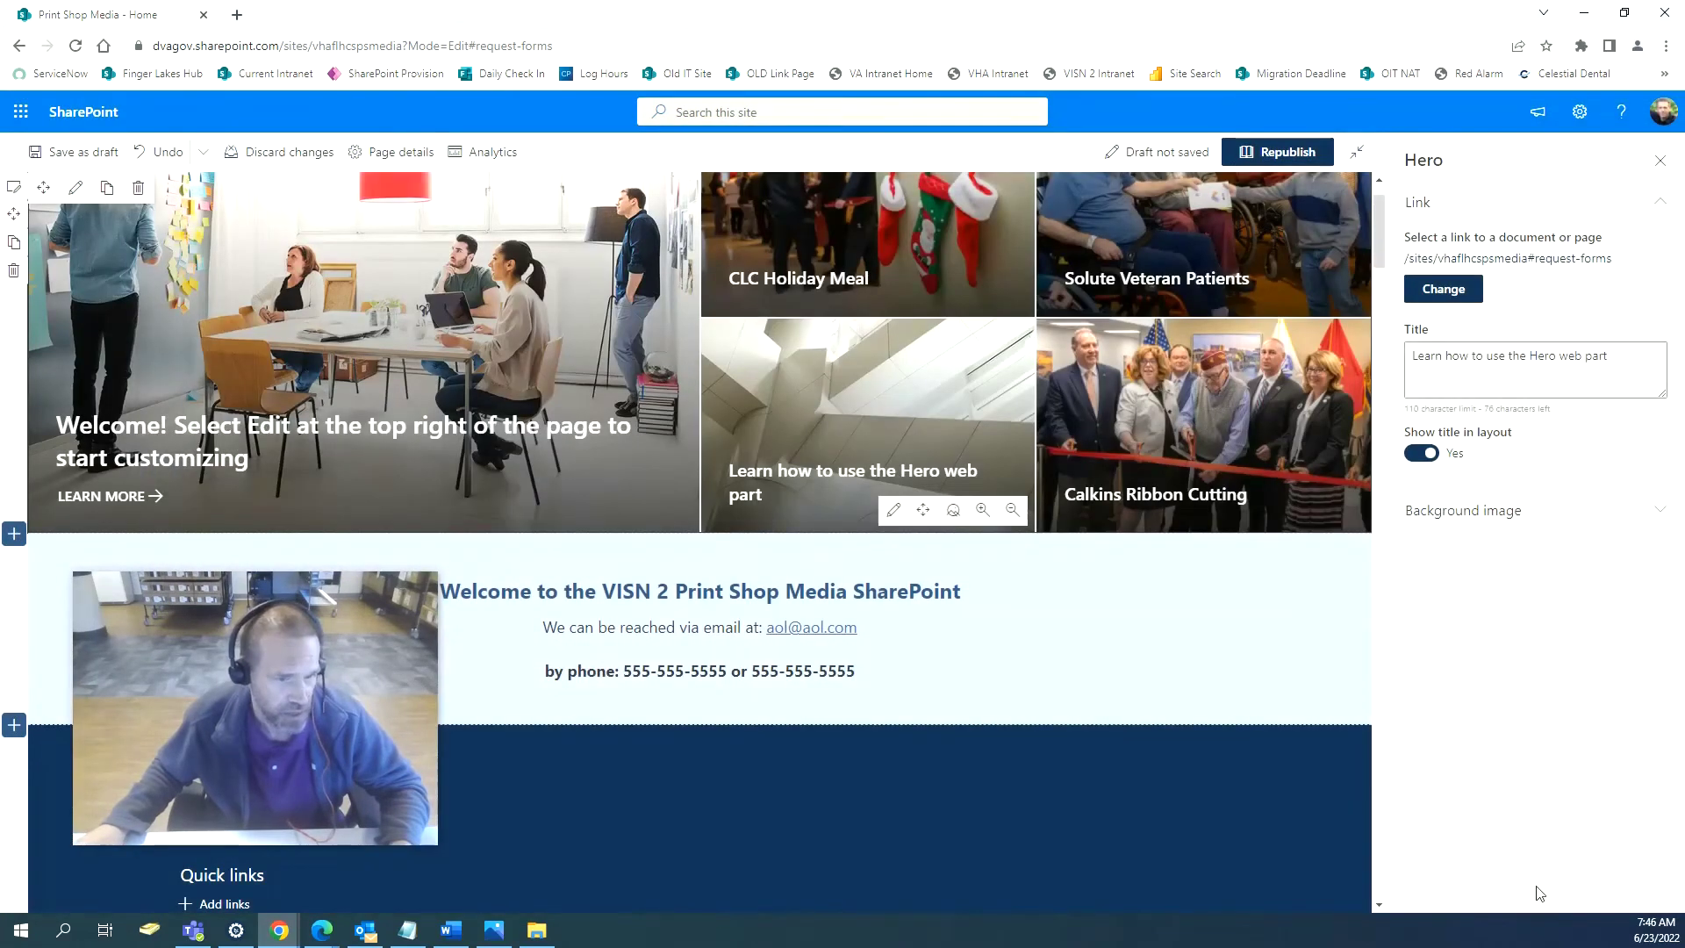
Give that tile the pen-and-signature stock photo found by searching 'forms'.
{"action": "left_click", "coordinate": [1517, 510]}
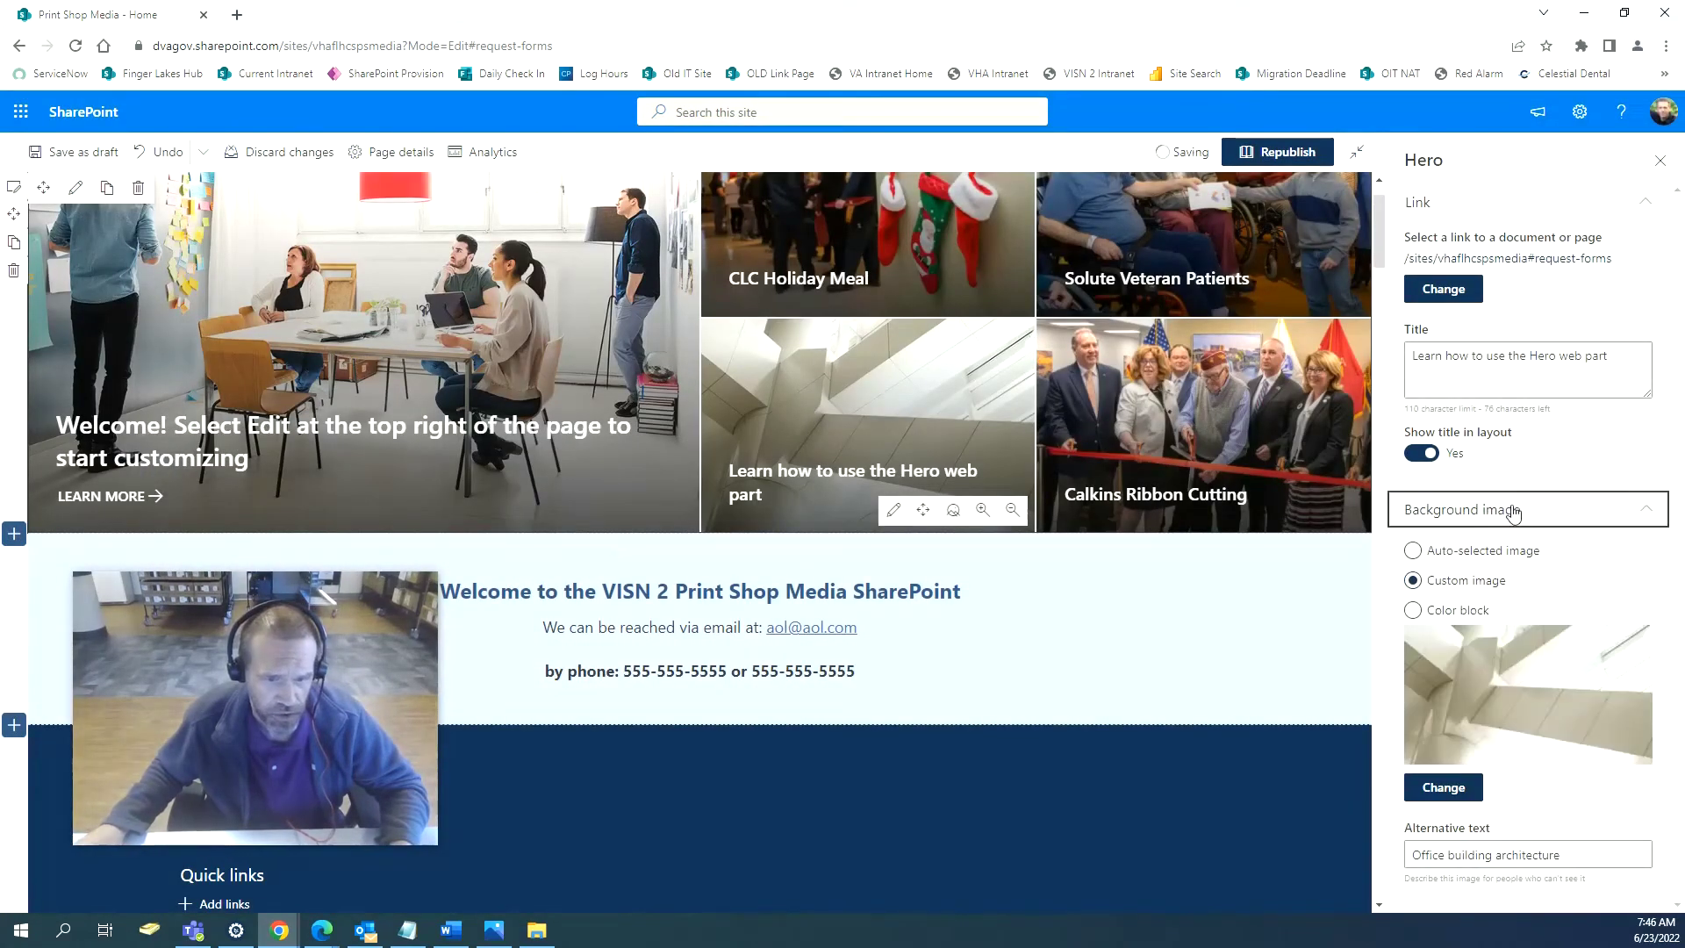
{"action": "left_click", "coordinate": [1446, 792]}
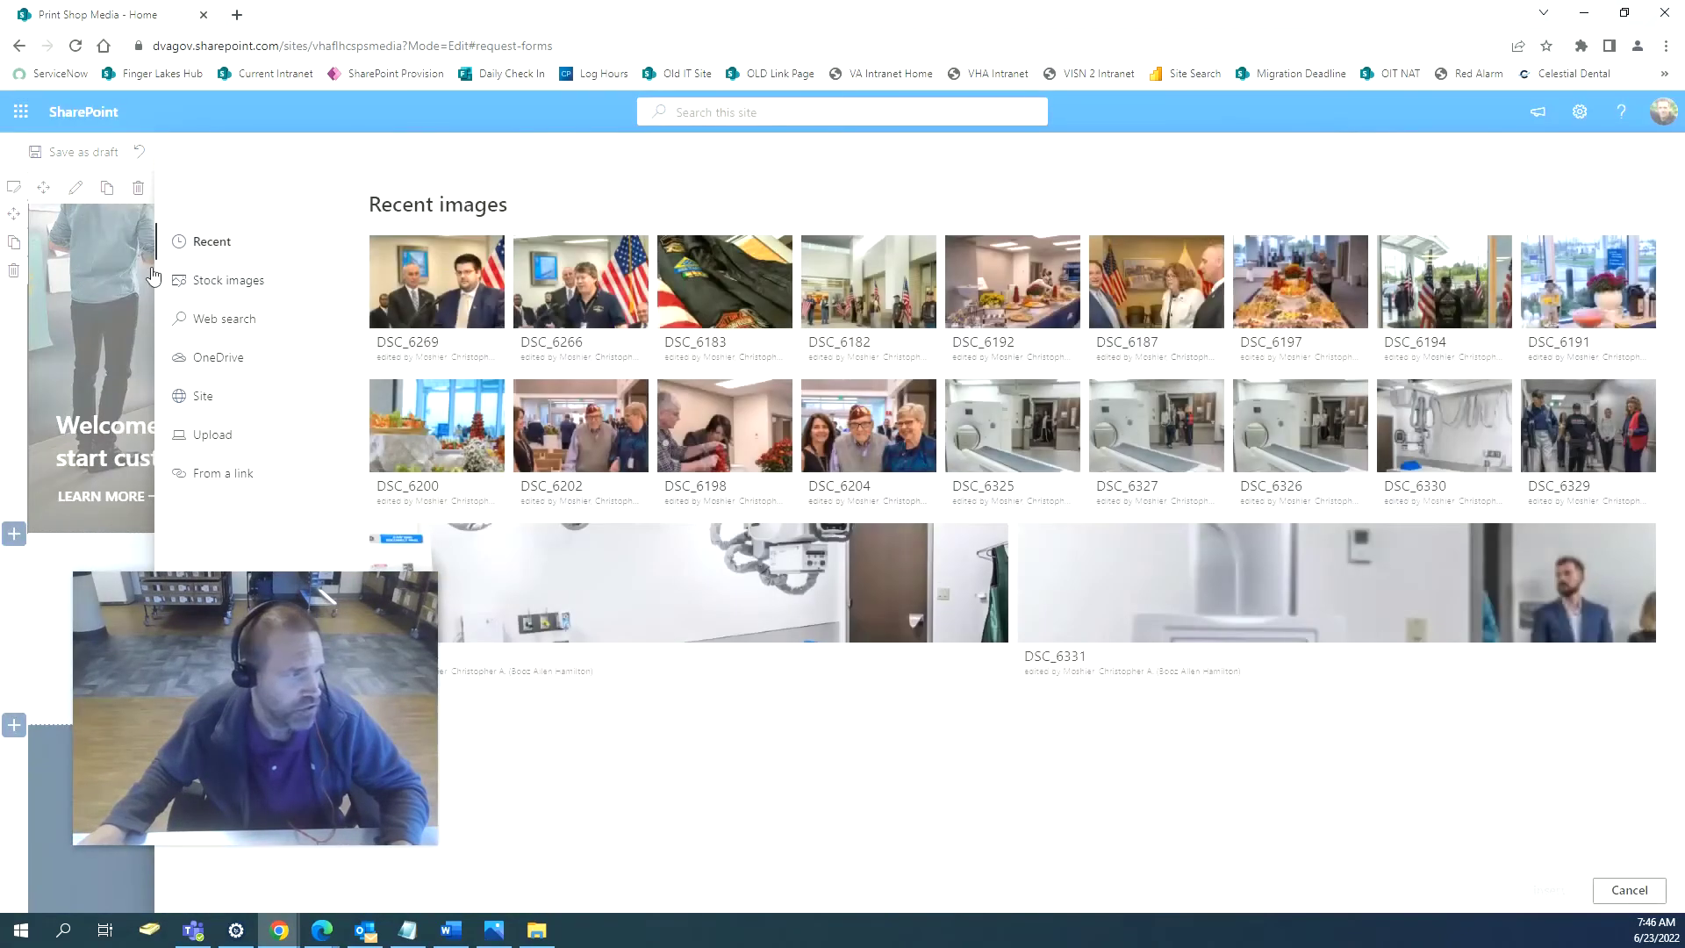
{"action": "left_click", "coordinate": [227, 285]}
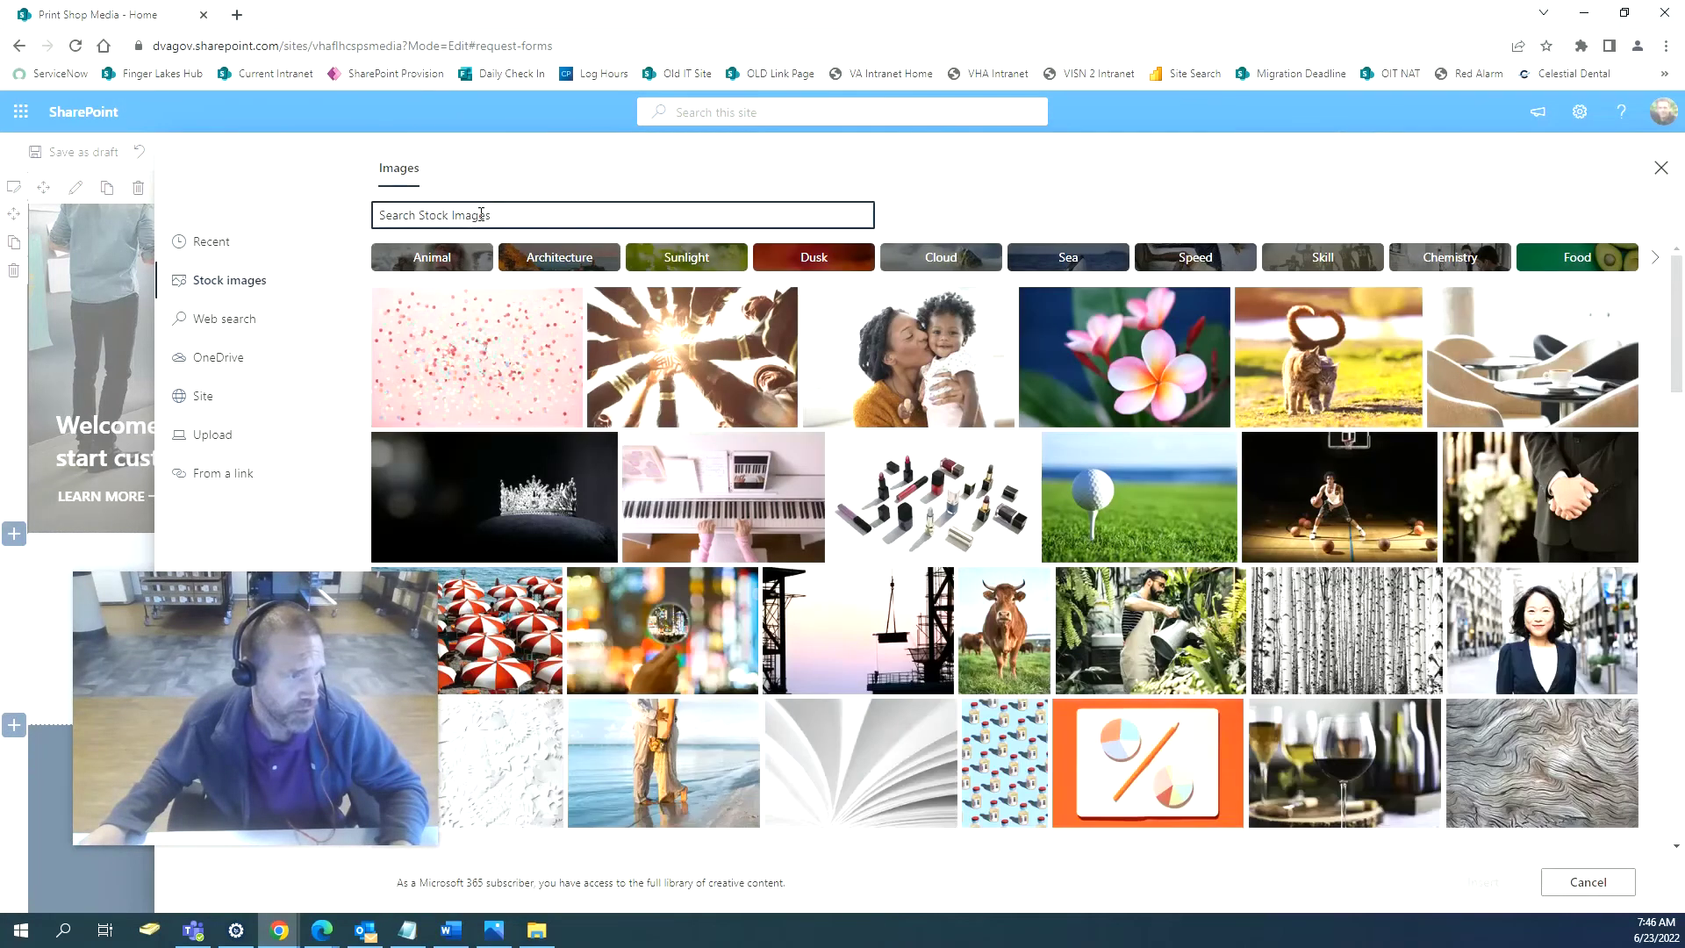
{"action": "type", "text": "f"}
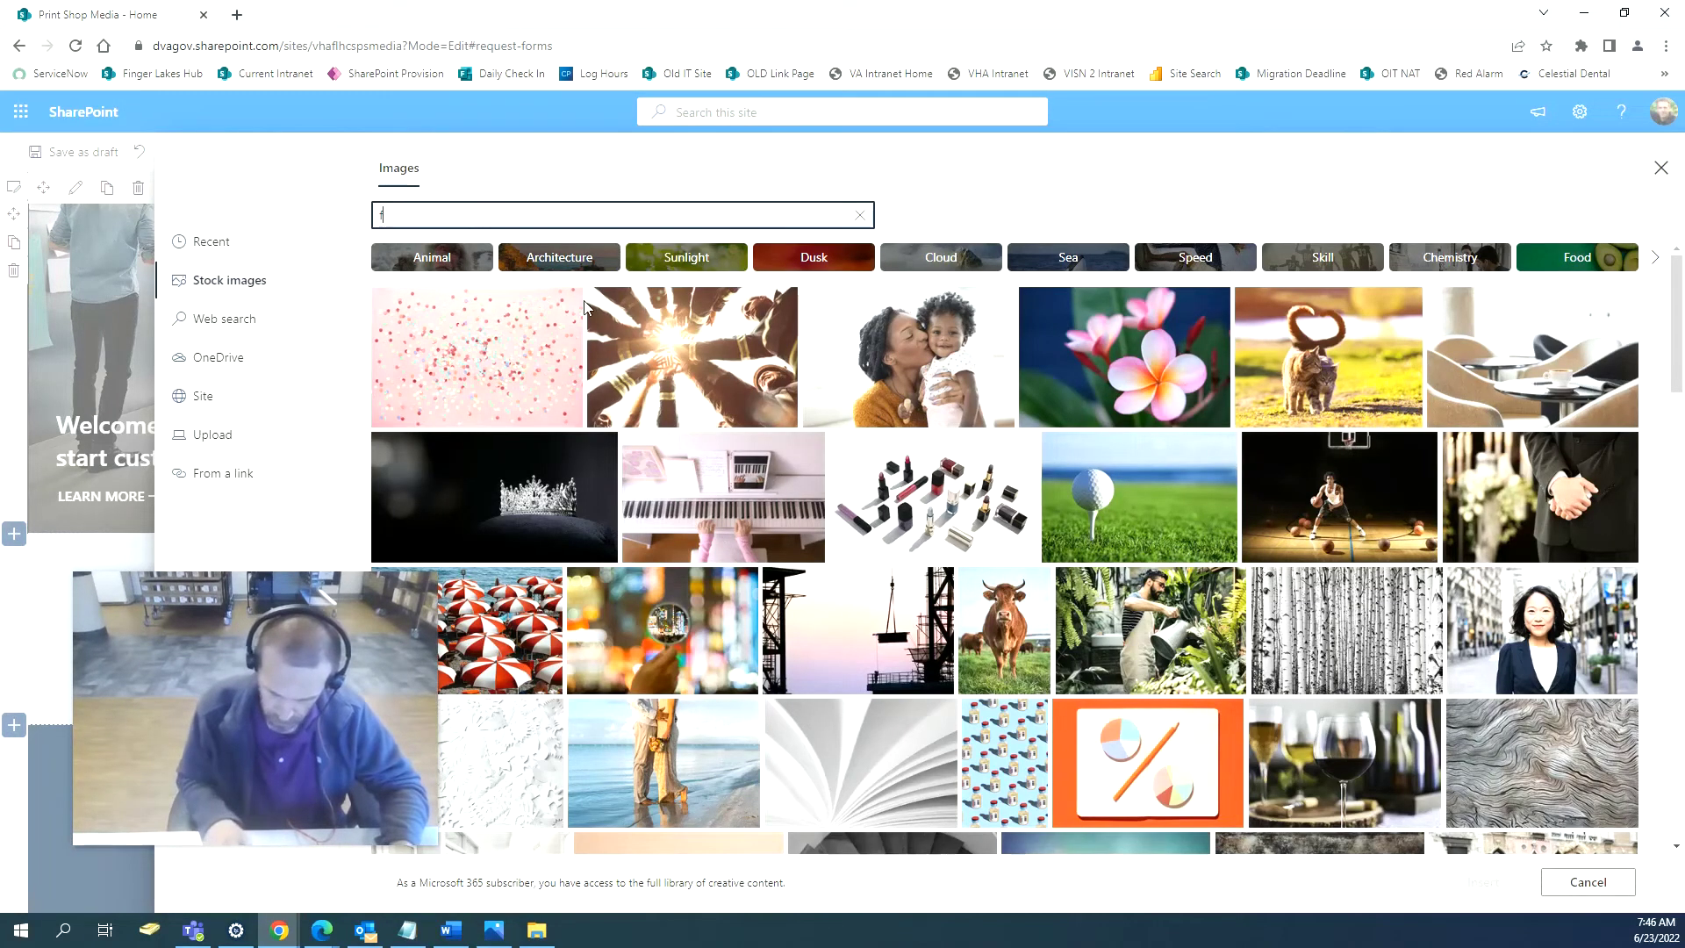
{"action": "type", "text": "ormsd"}
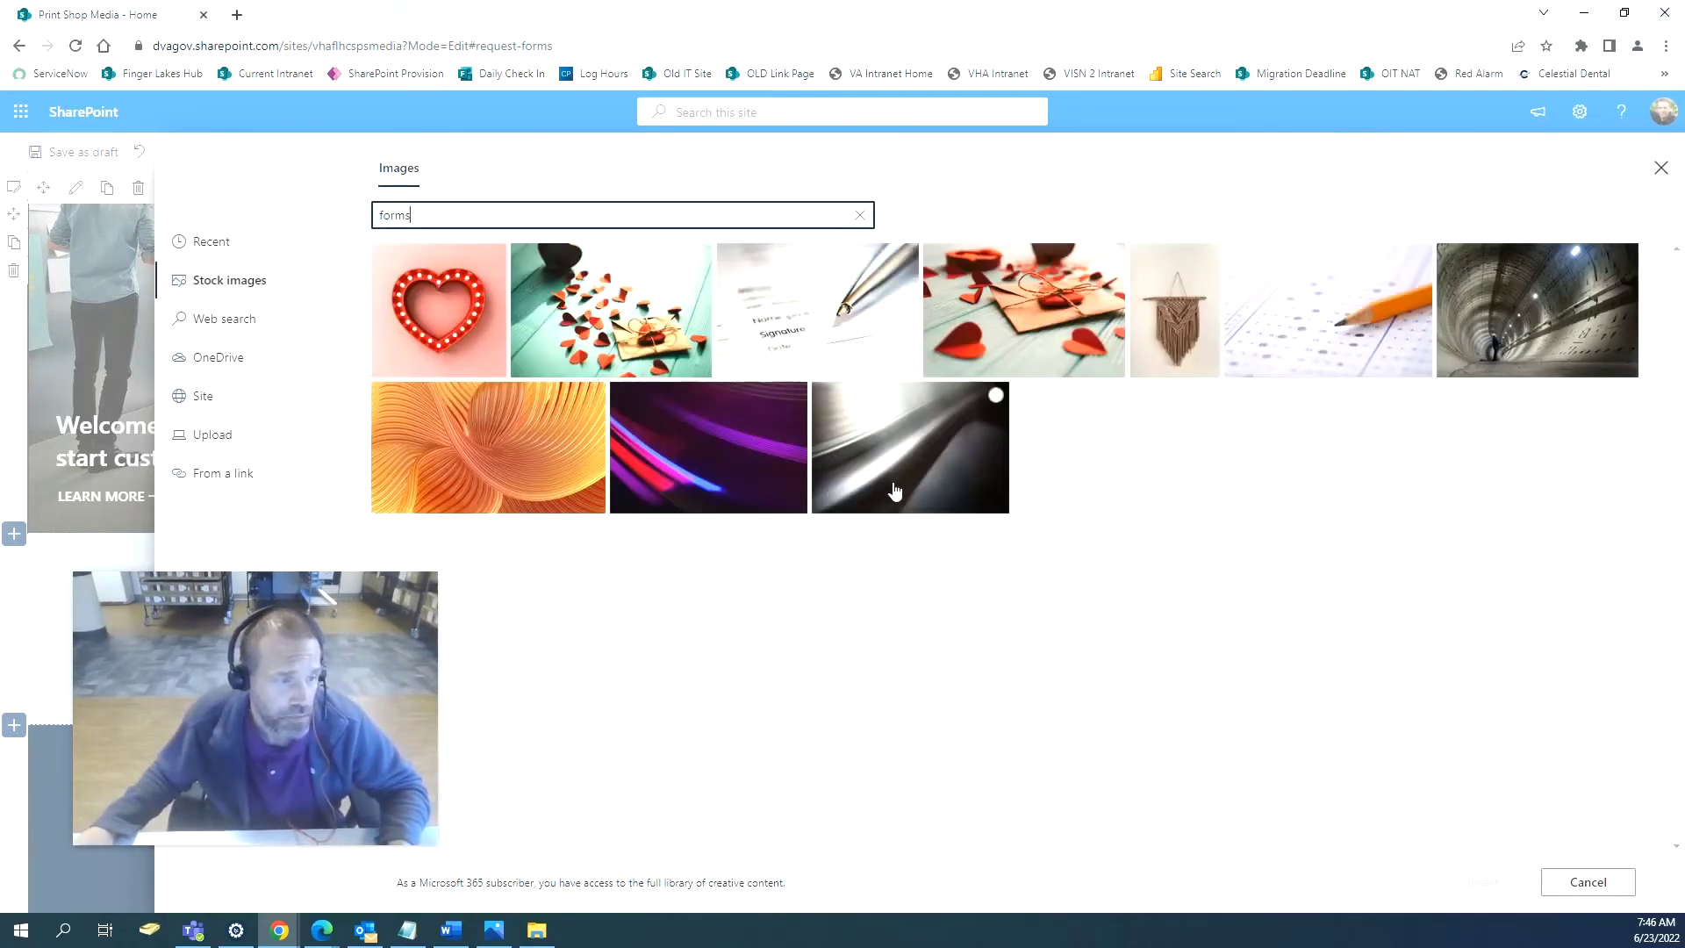
{"action": "left_click", "coordinate": [820, 323]}
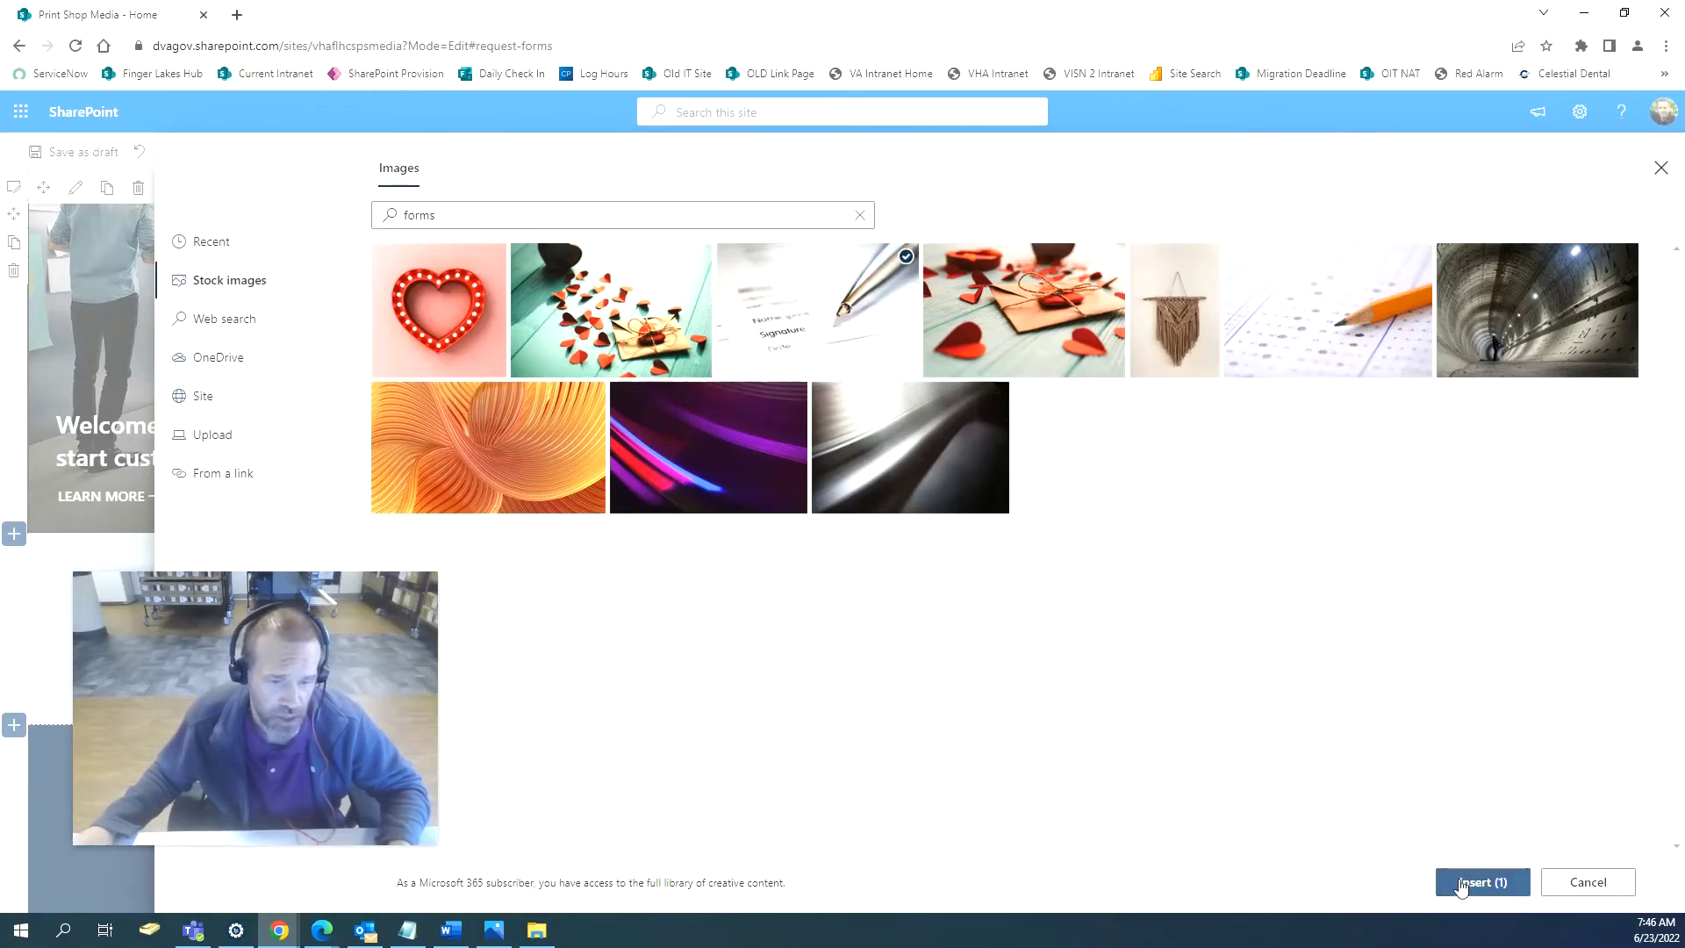
{"action": "left_click", "coordinate": [1460, 882]}
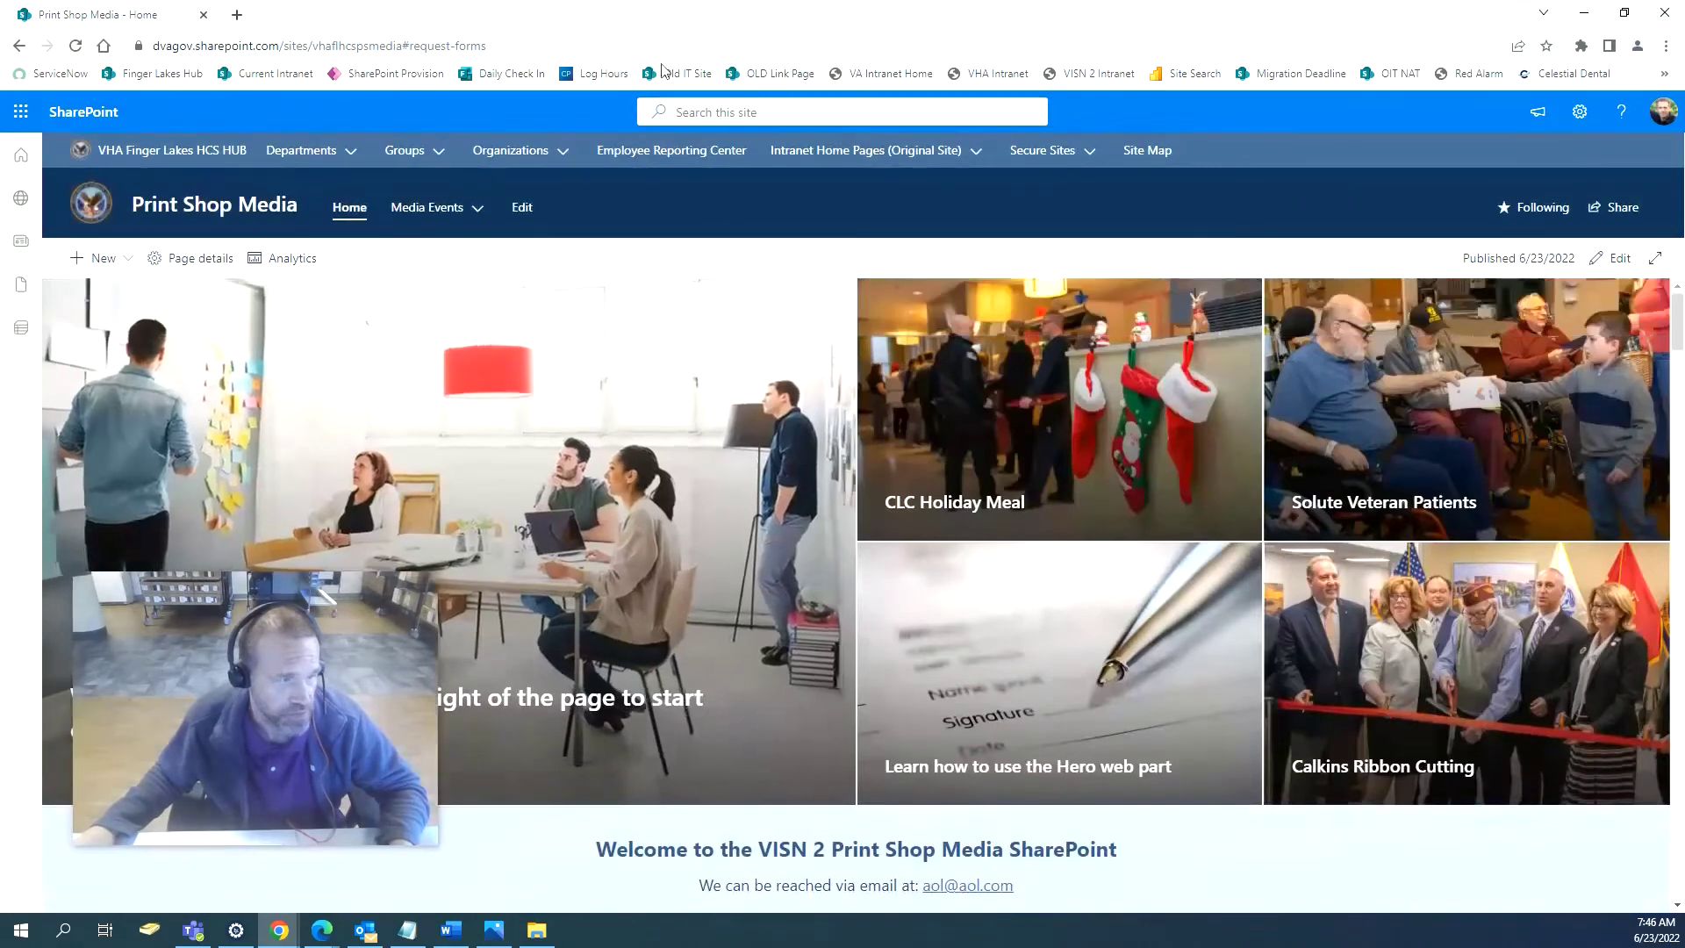
Add a navigation link named 'Request Forms' pointing to the page's request-forms URL.
{"action": "left_click", "coordinate": [523, 209]}
{"action": "left_click_drag", "start_coordinate": [155, 646], "coordinate": [1265, 636]}
{"action": "scroll", "coordinate": [138, 639], "scroll_direction": "down", "scroll_amount": 1}
{"action": "mouse_move", "coordinate": [145, 633]}
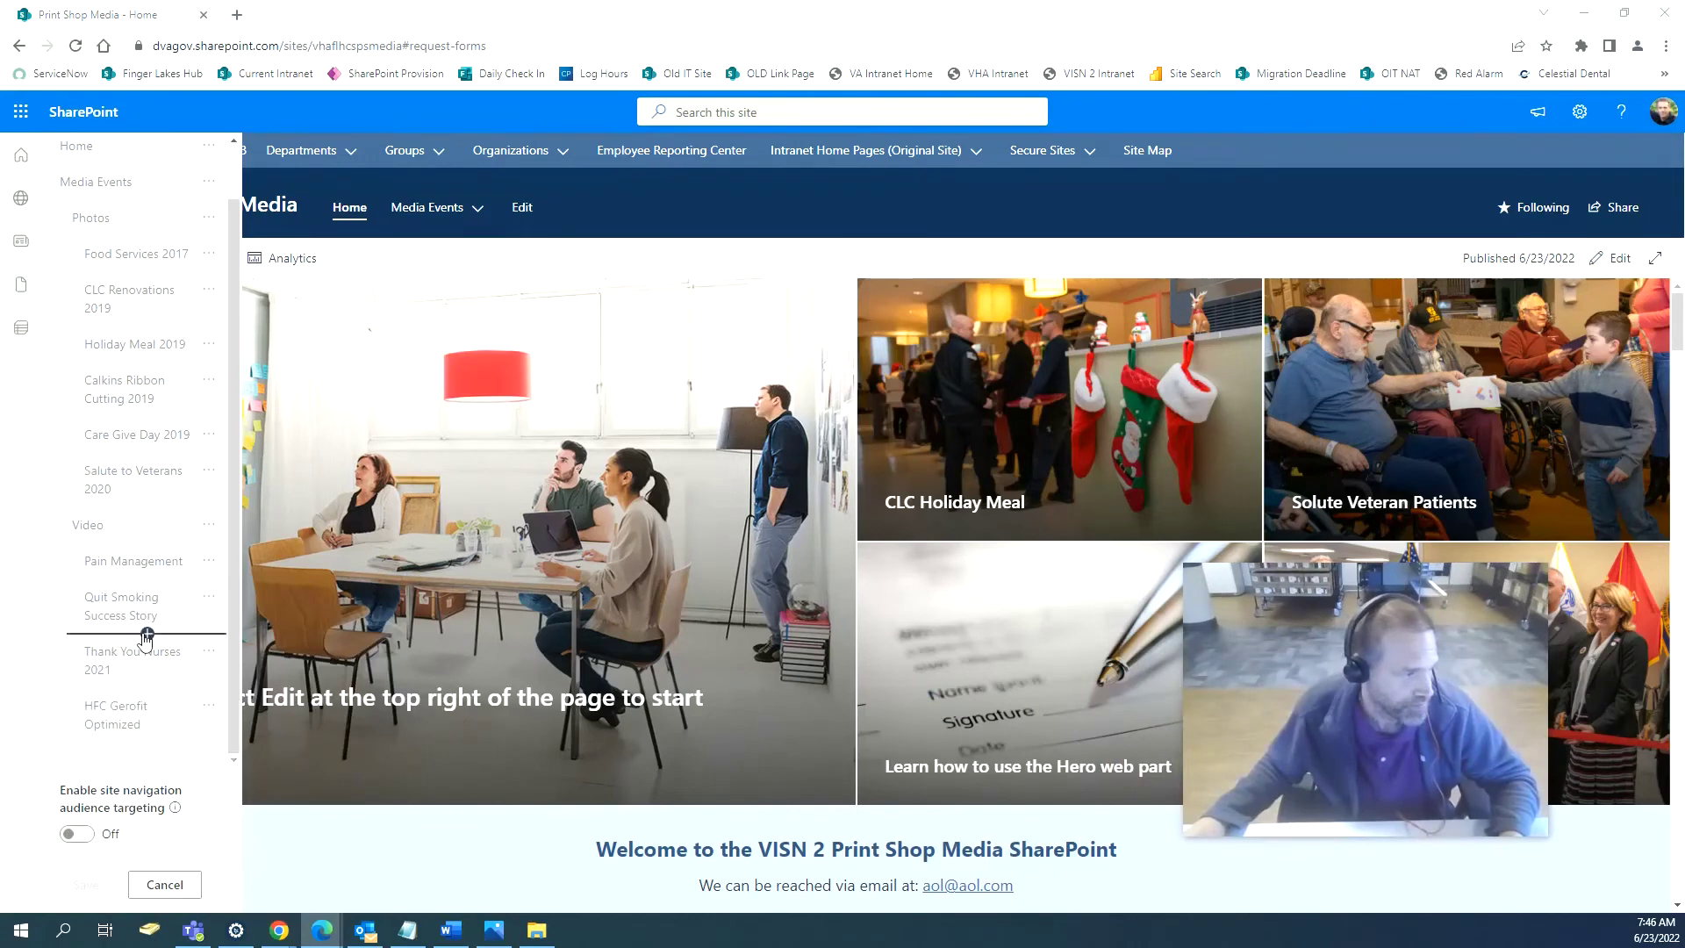
{"action": "left_click", "coordinate": [149, 744]}
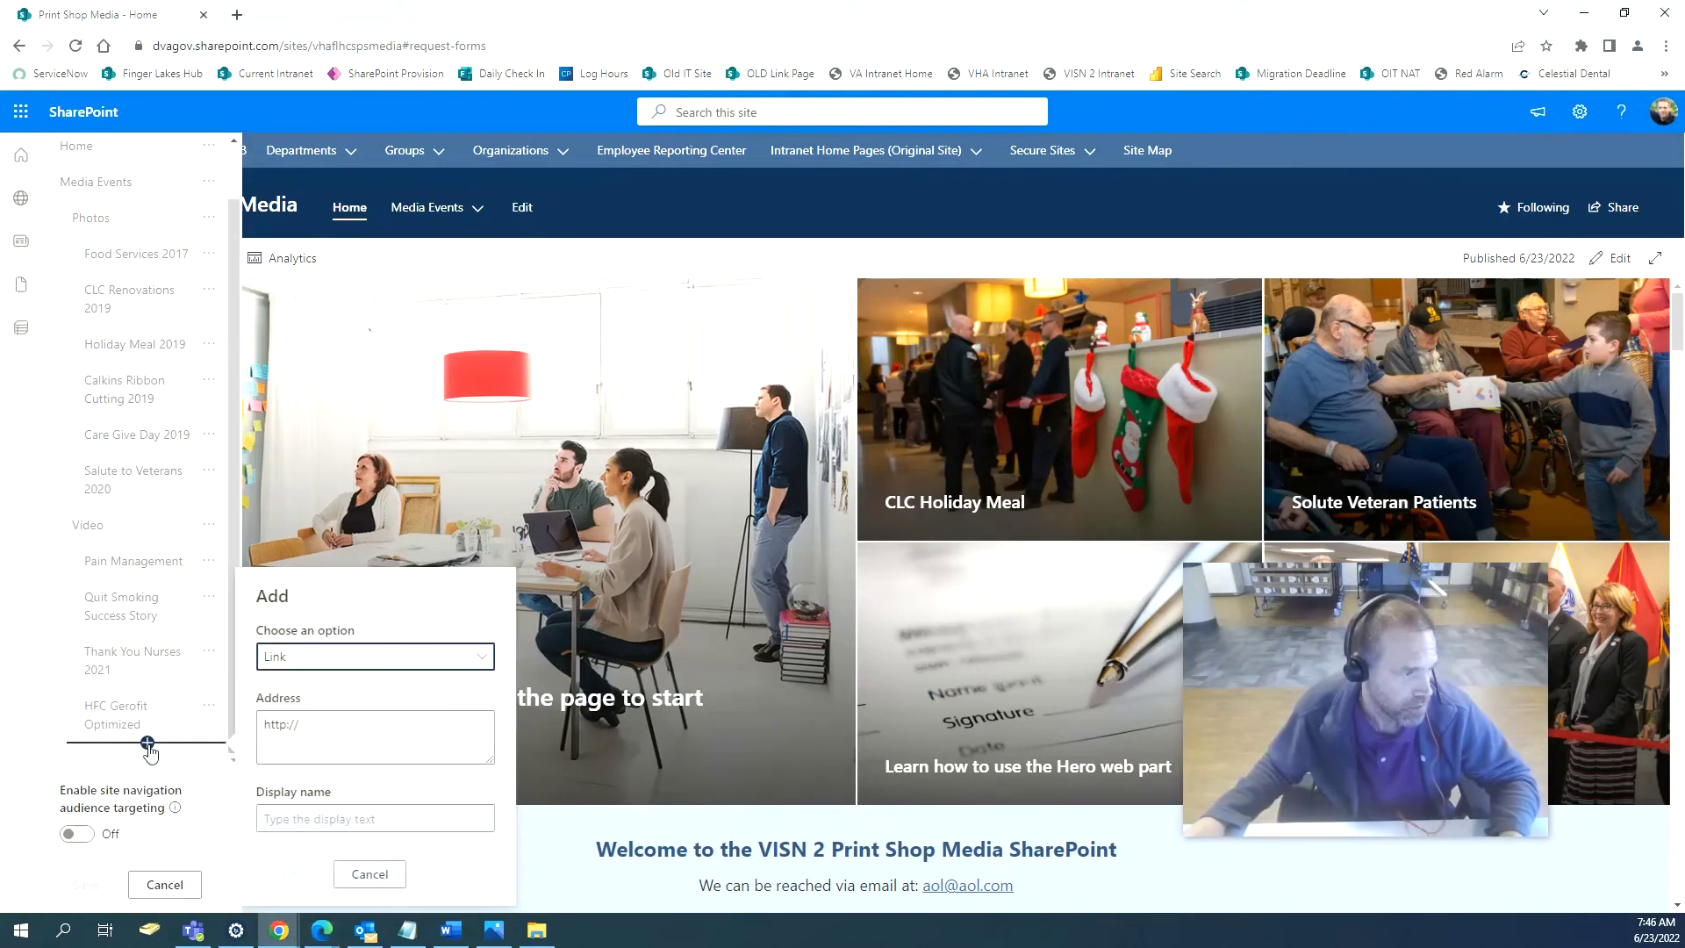
{"action": "left_click_drag", "start_coordinate": [342, 730], "coordinate": [198, 745]}
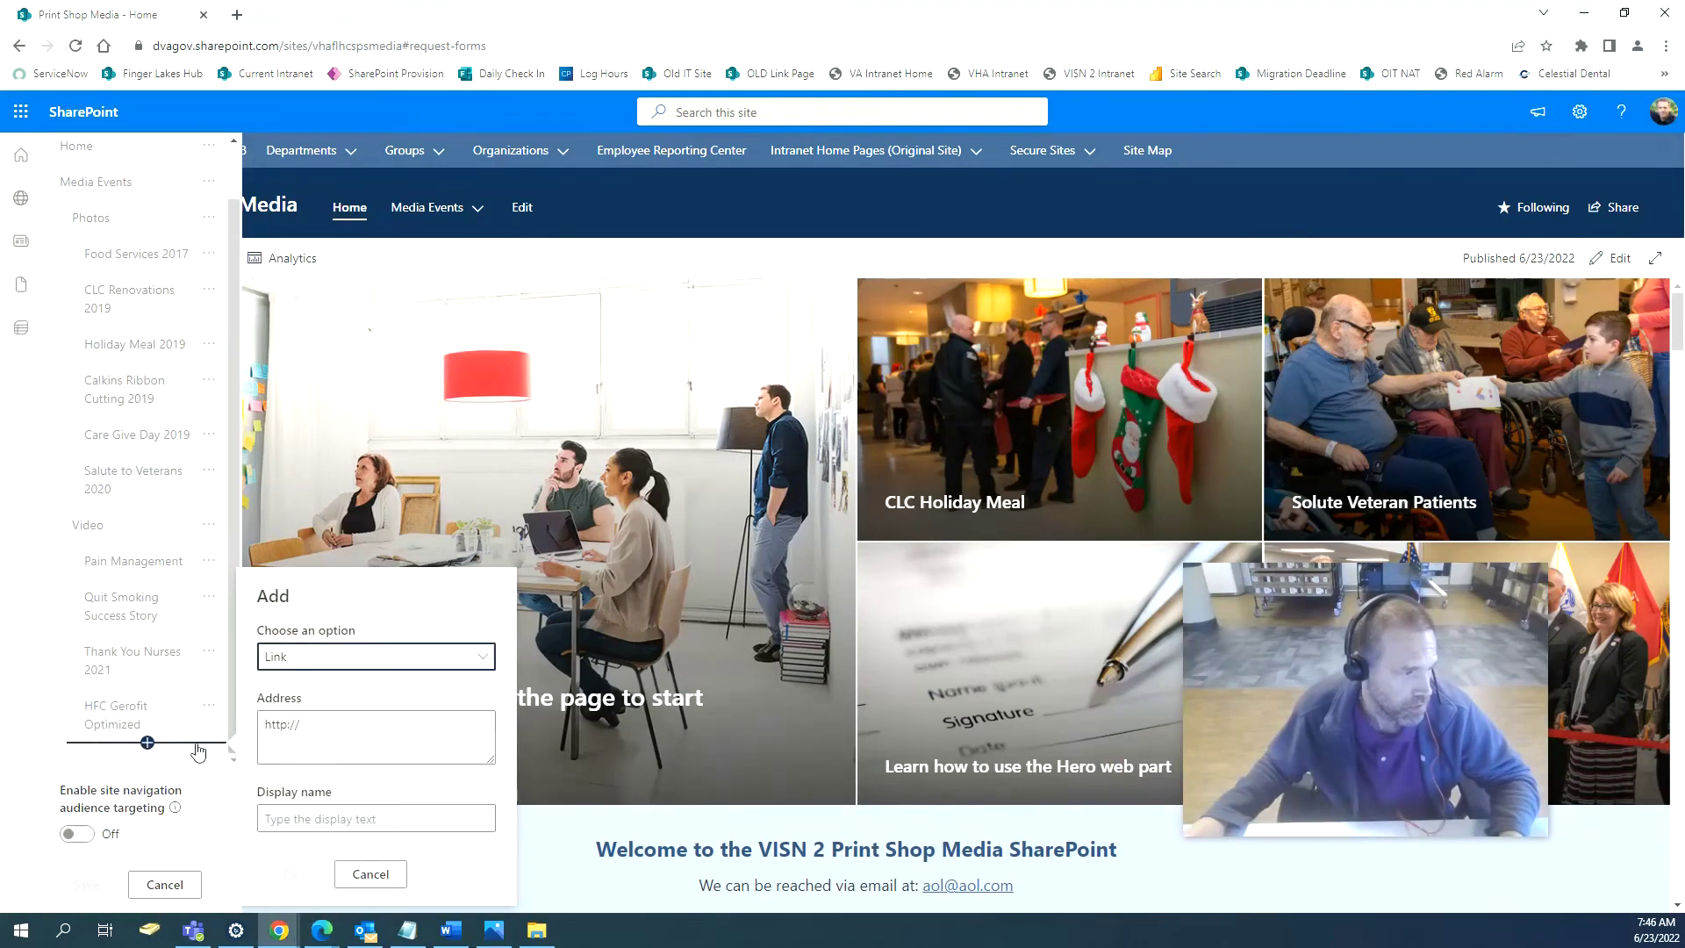
{"action": "left_click", "coordinate": [285, 739]}
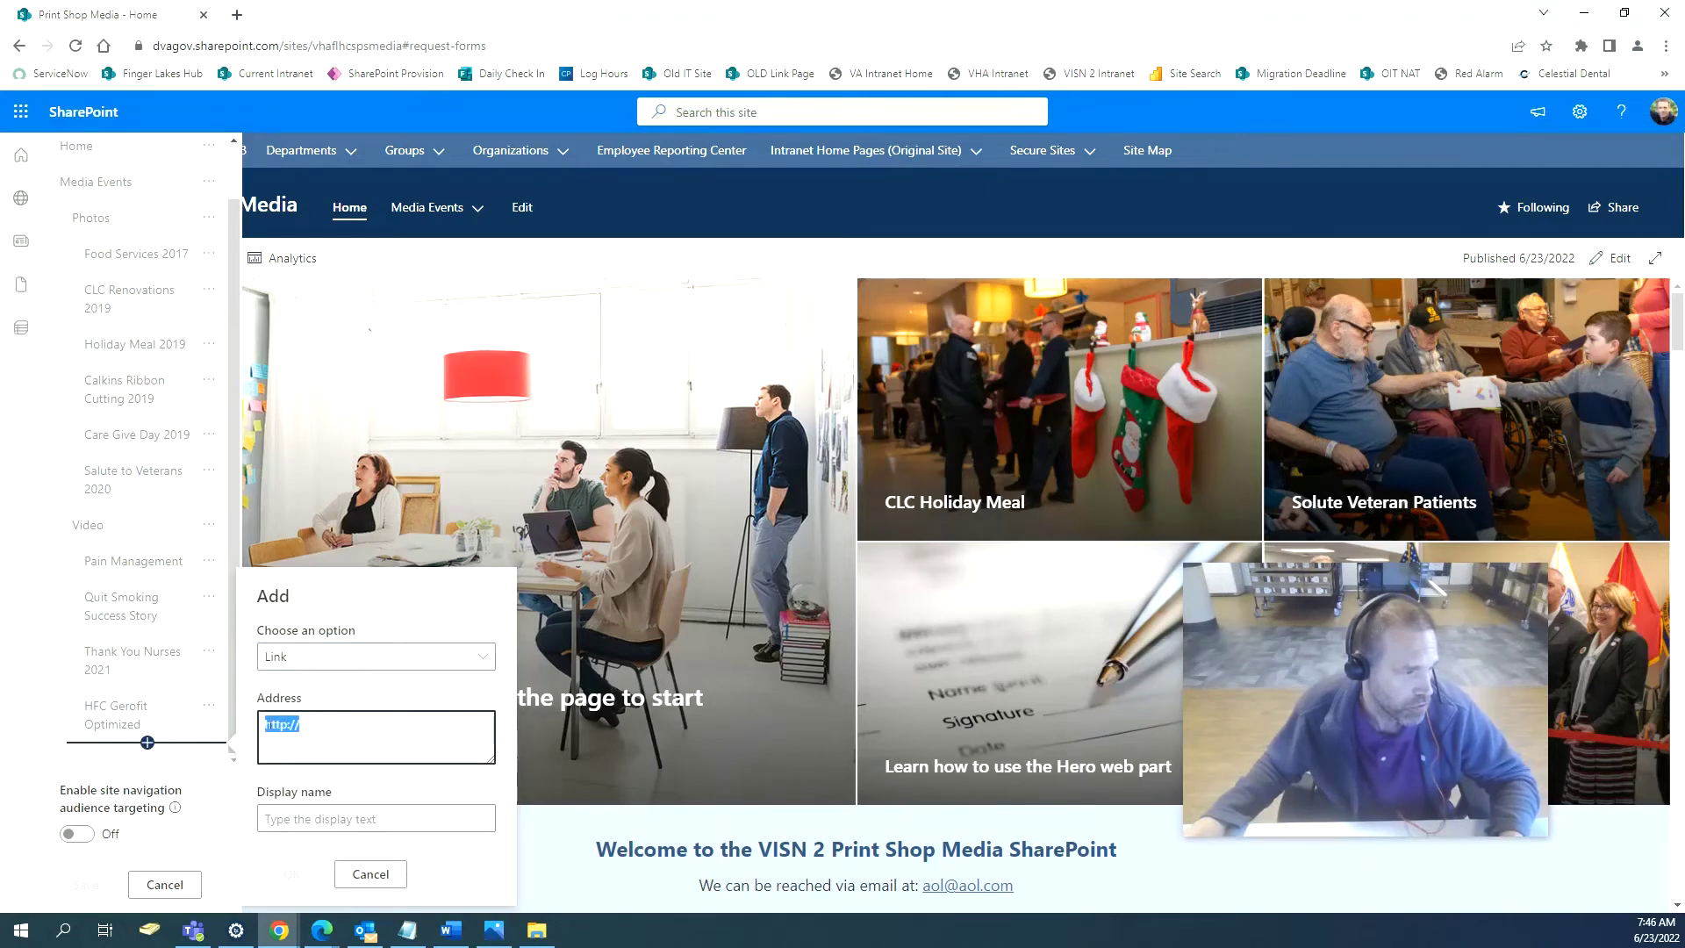
{"action": "right_click", "coordinate": [273, 727]}
{"action": "left_click", "coordinate": [324, 547]}
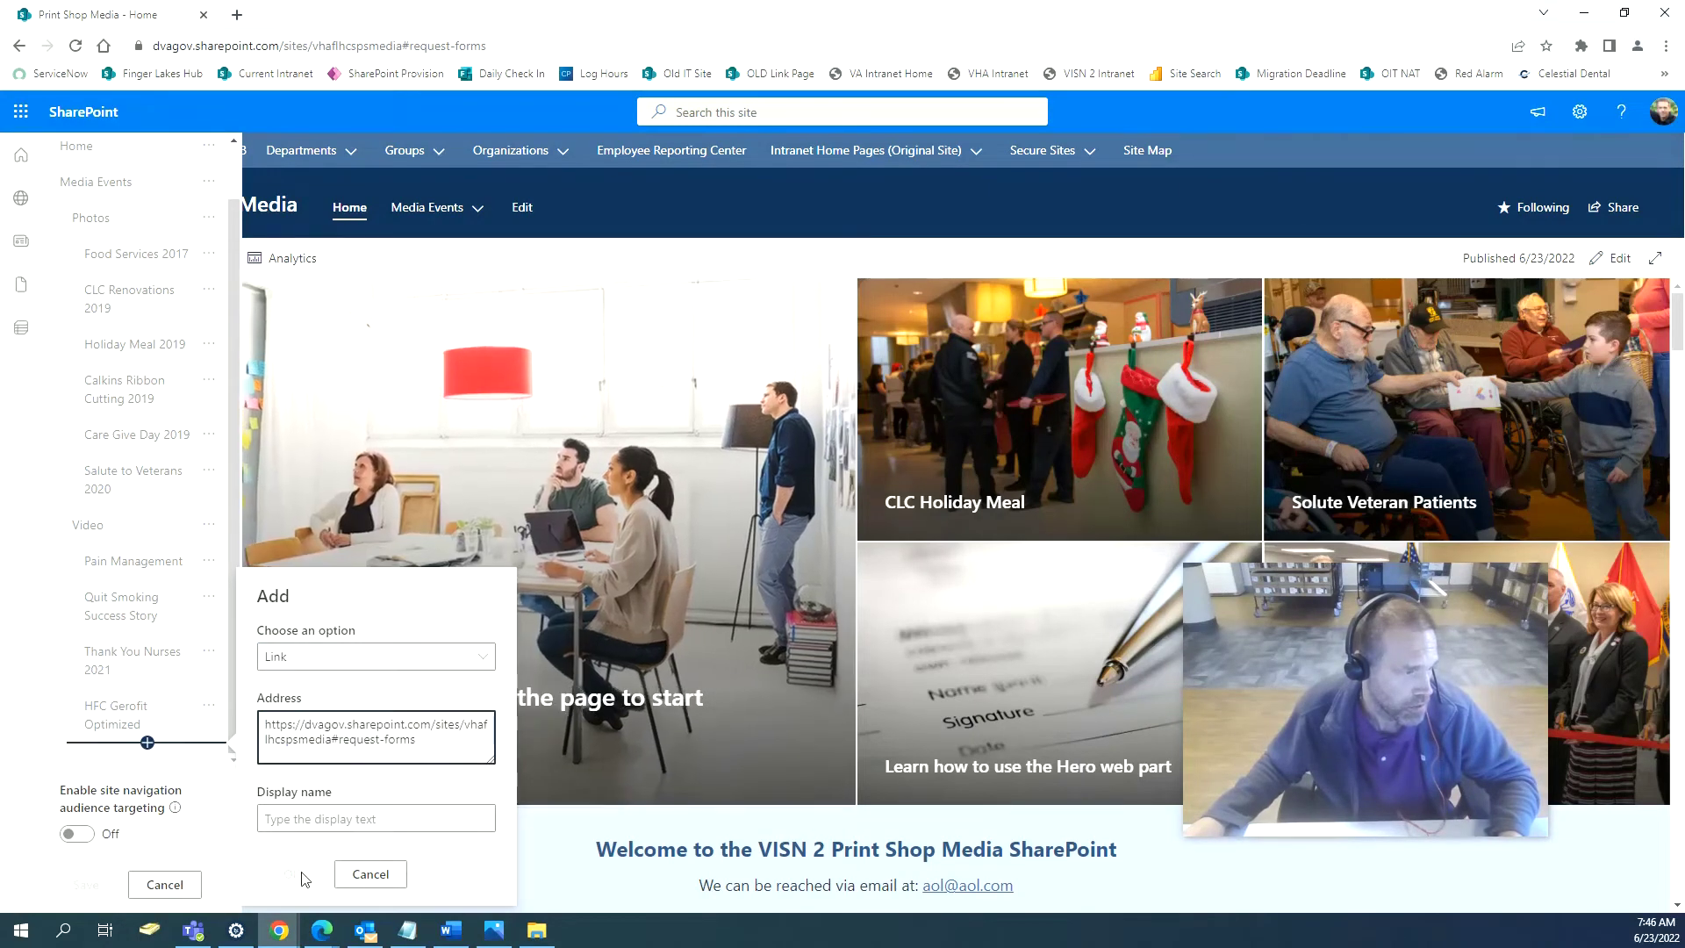
{"action": "left_click", "coordinate": [327, 821]}
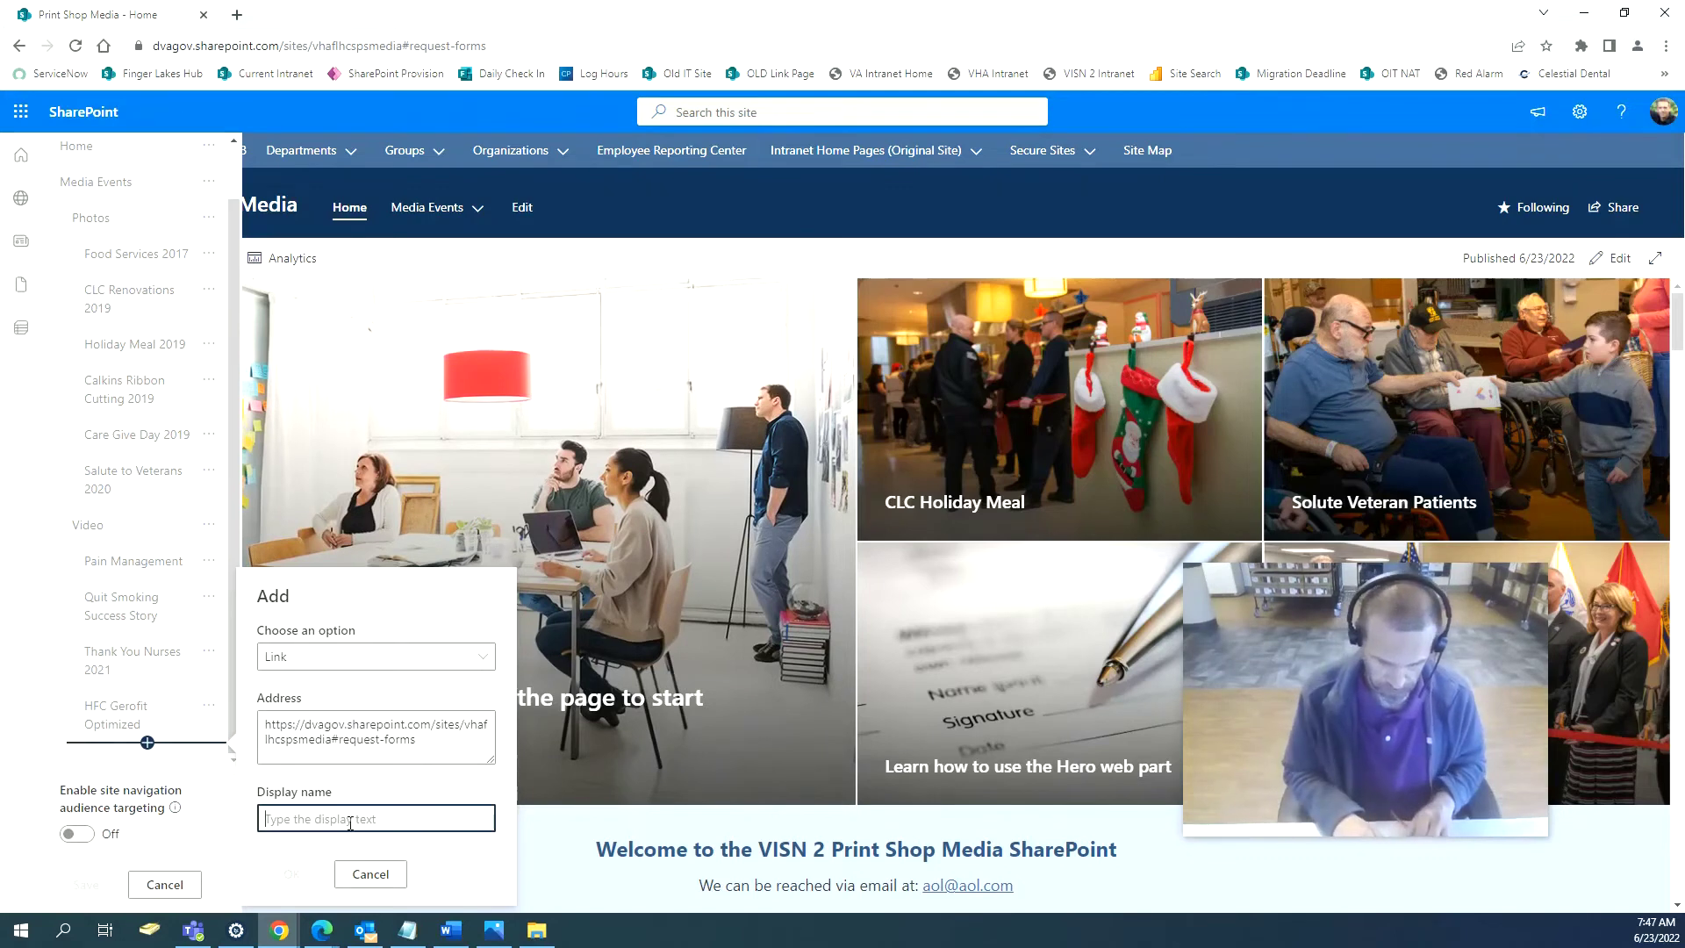
{"action": "type", "text": "Request Forms"}
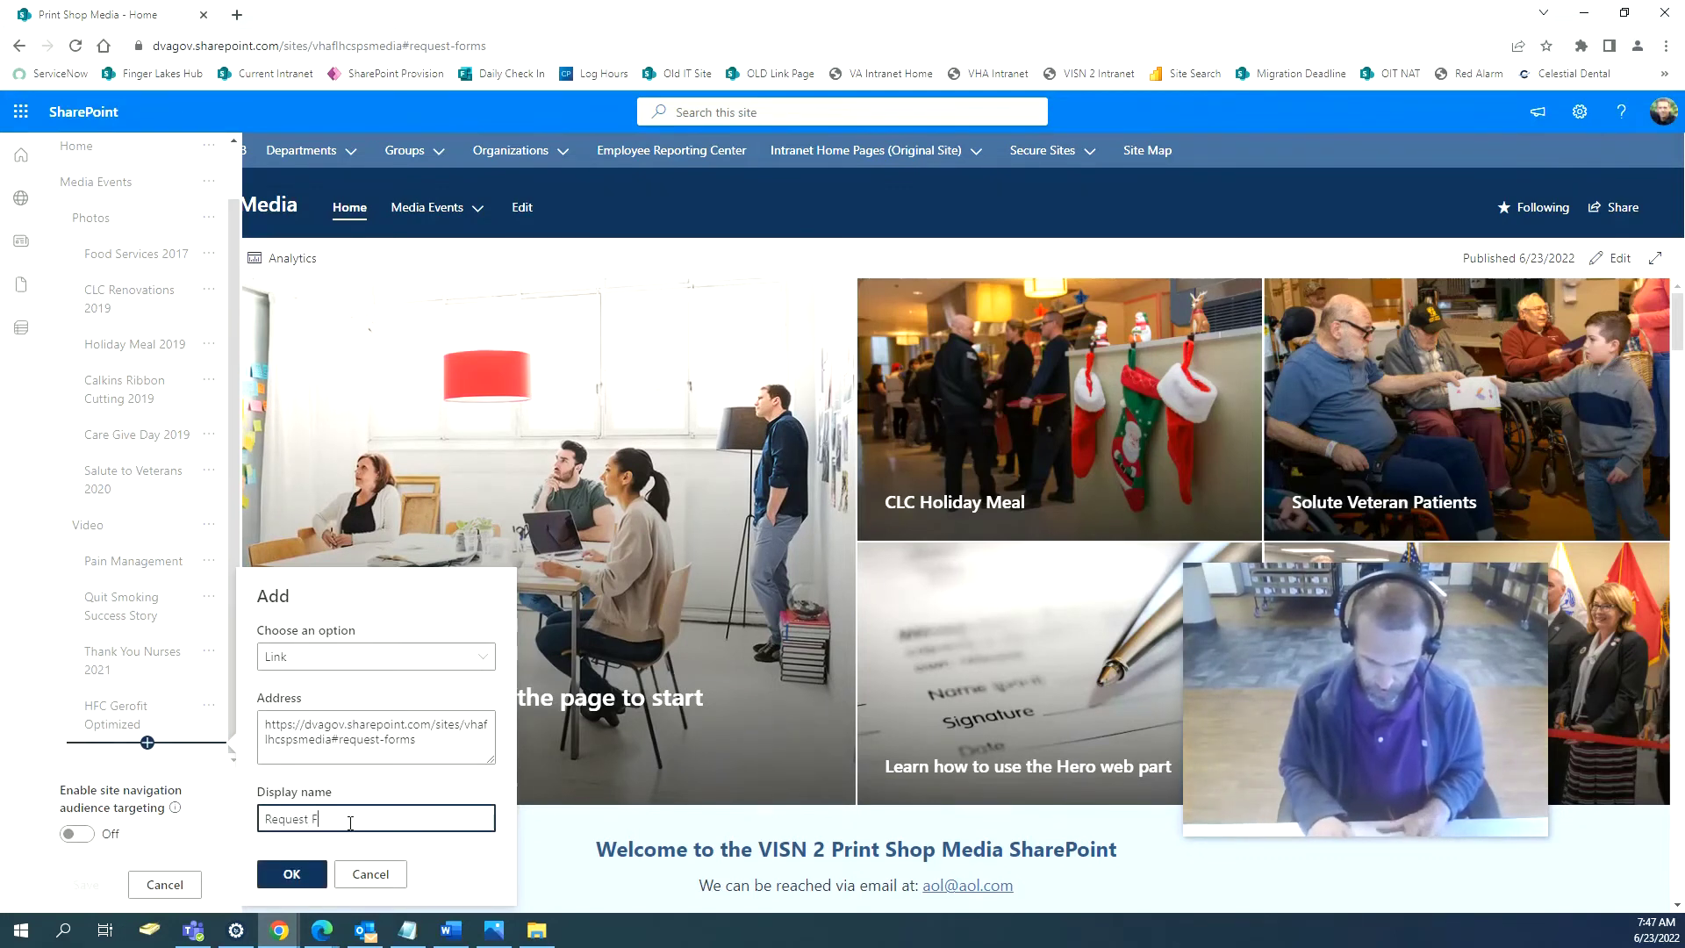
{"action": "left_click", "coordinate": [293, 874]}
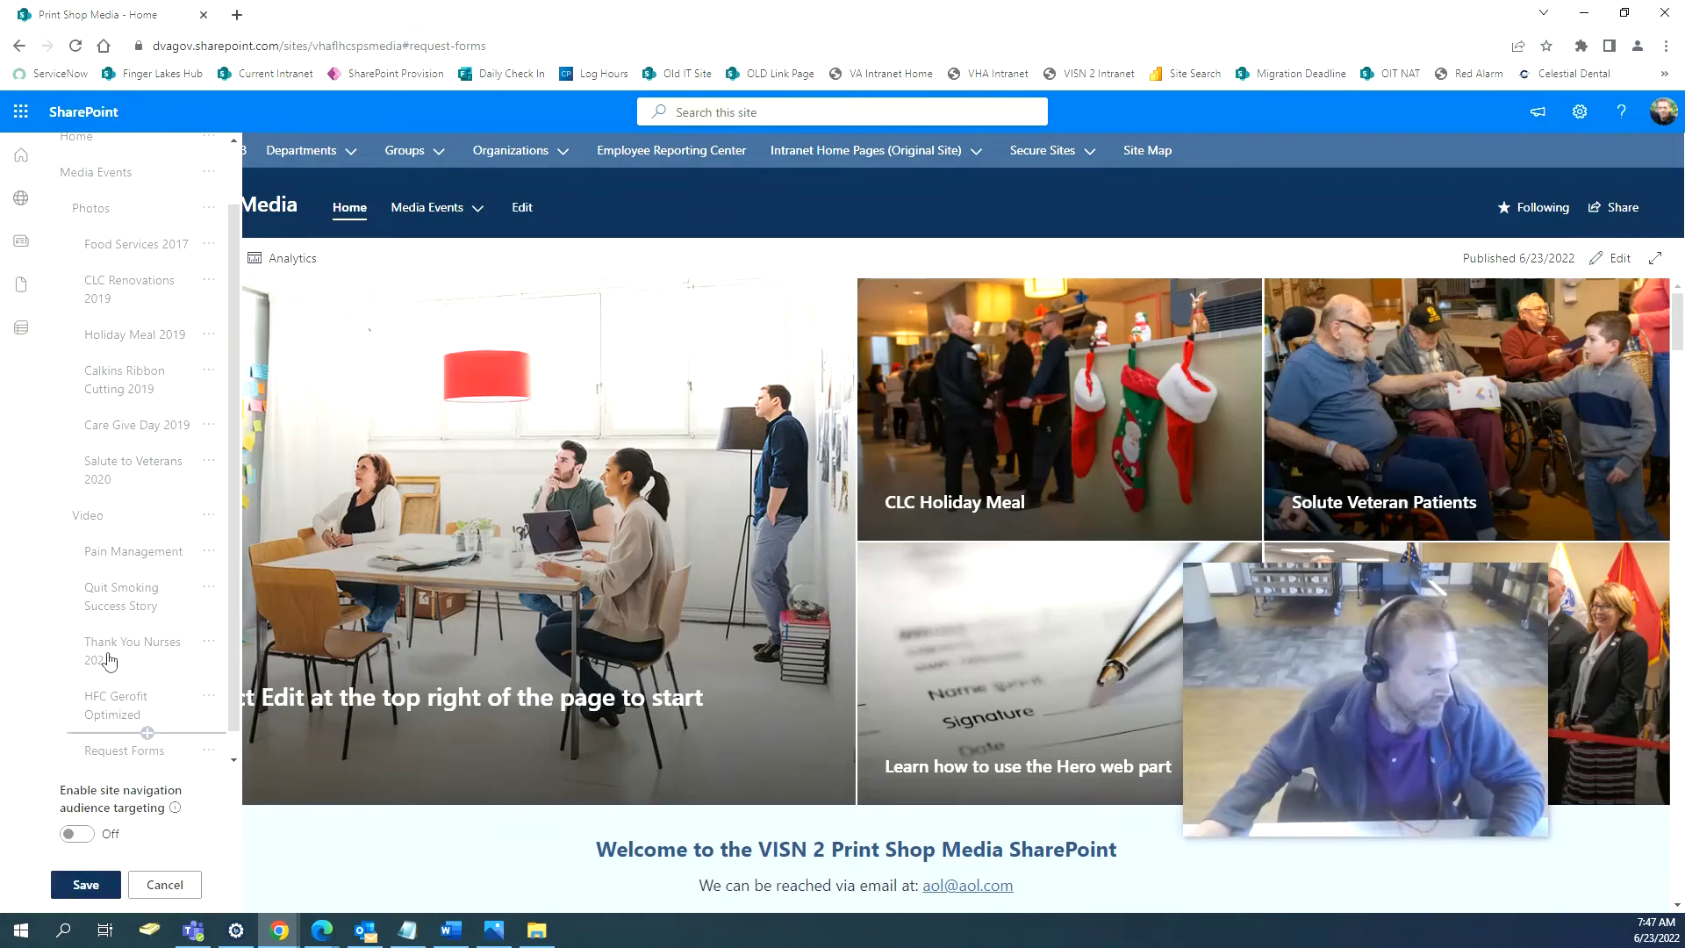
Promote Request Forms from sub-link to a top-level navigation link and save.
{"action": "left_click", "coordinate": [209, 752]}
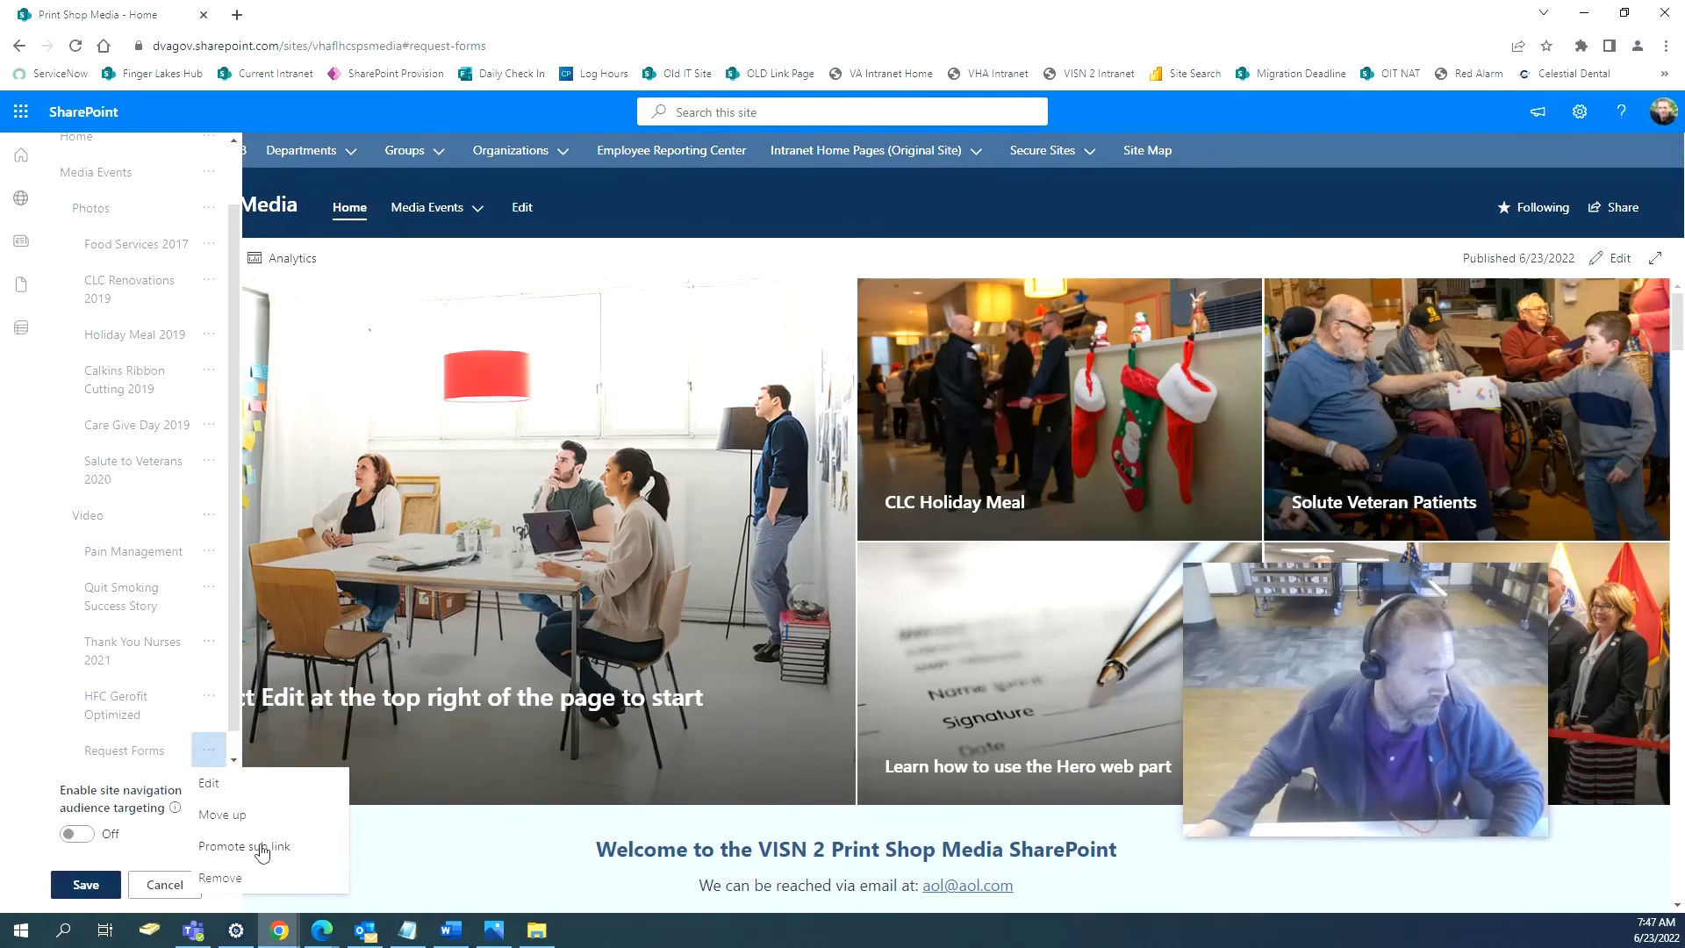
{"action": "left_click", "coordinate": [290, 847]}
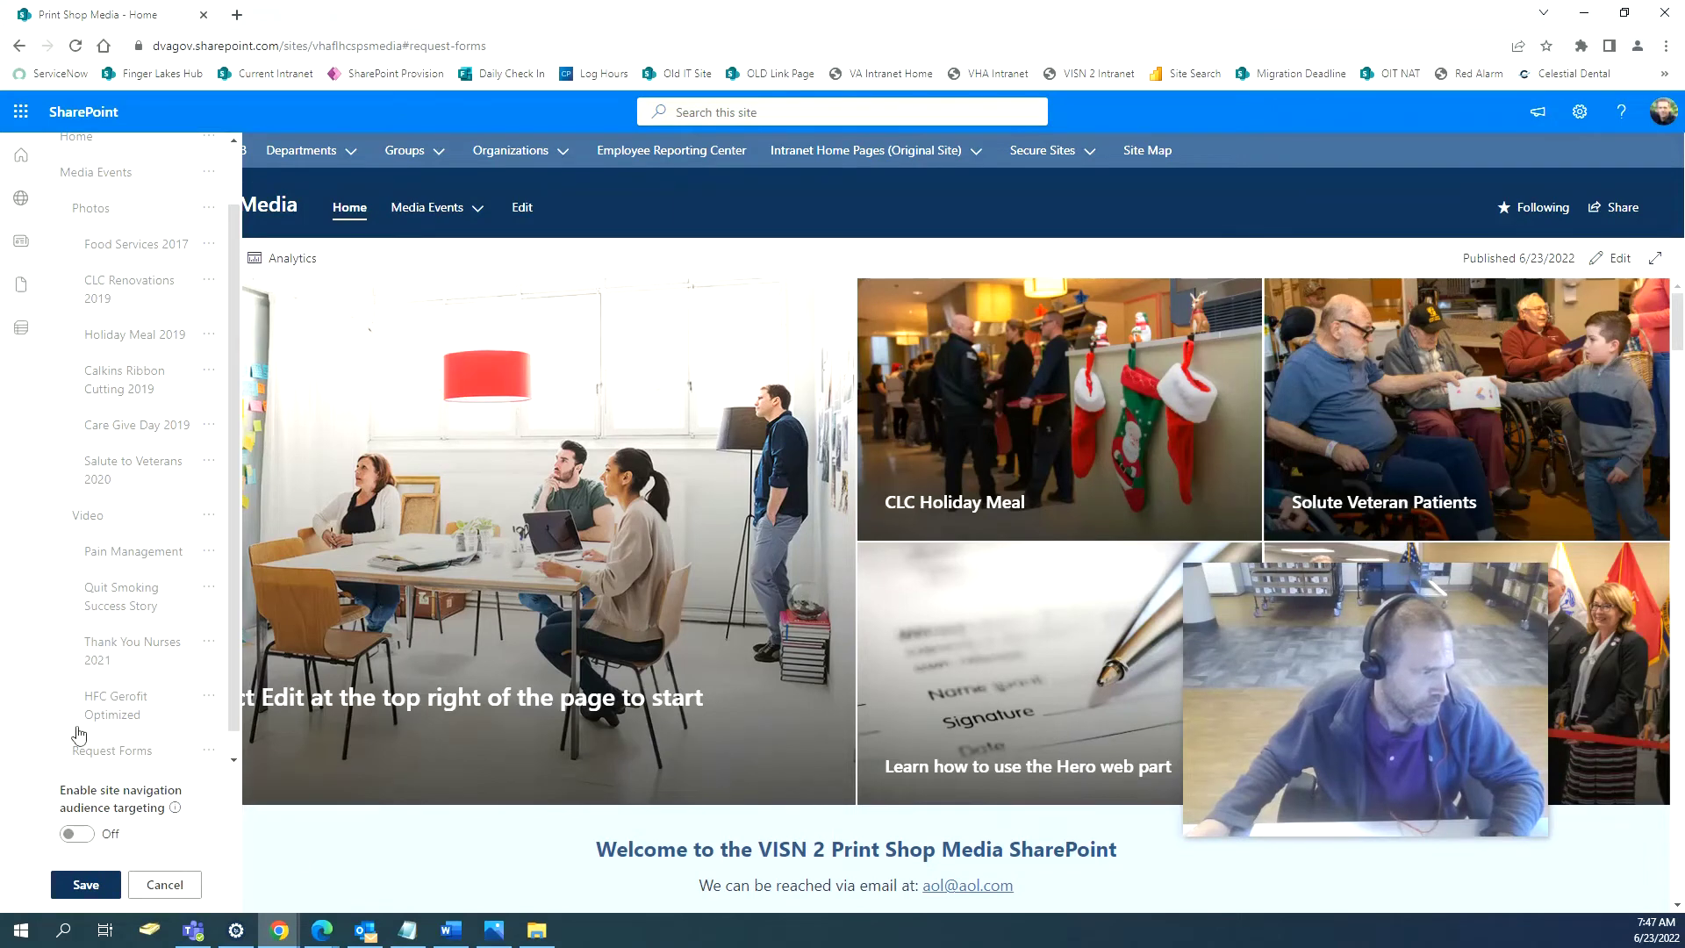
{"action": "left_click", "coordinate": [81, 886]}
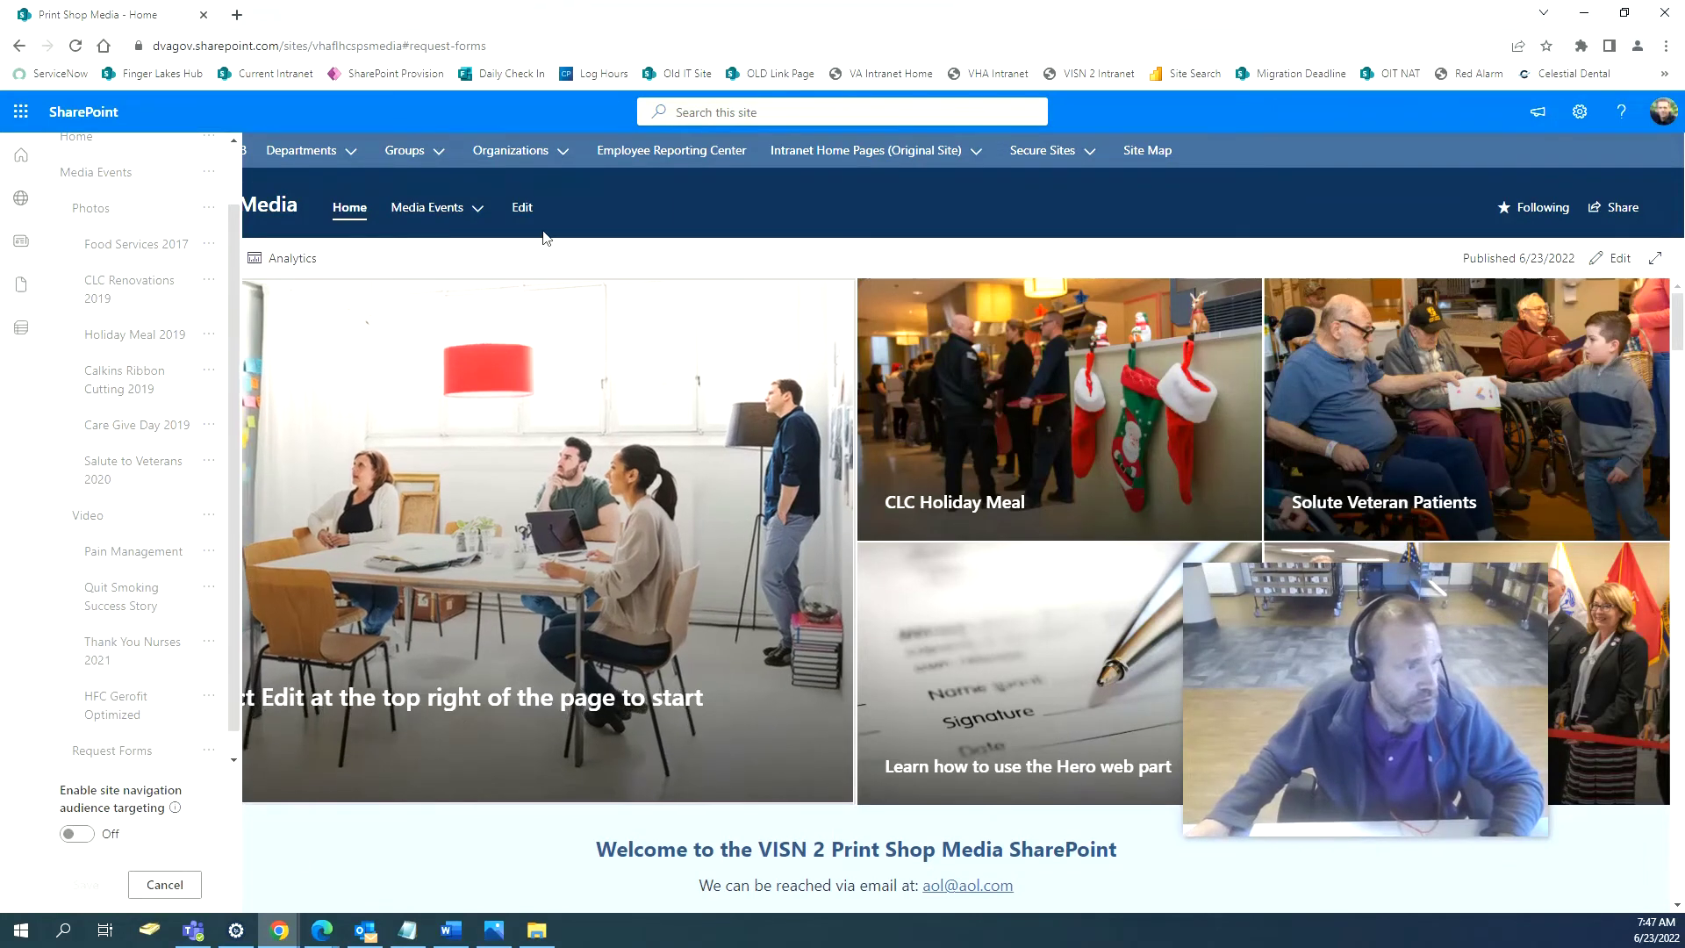
{"action": "left_click", "coordinate": [475, 211]}
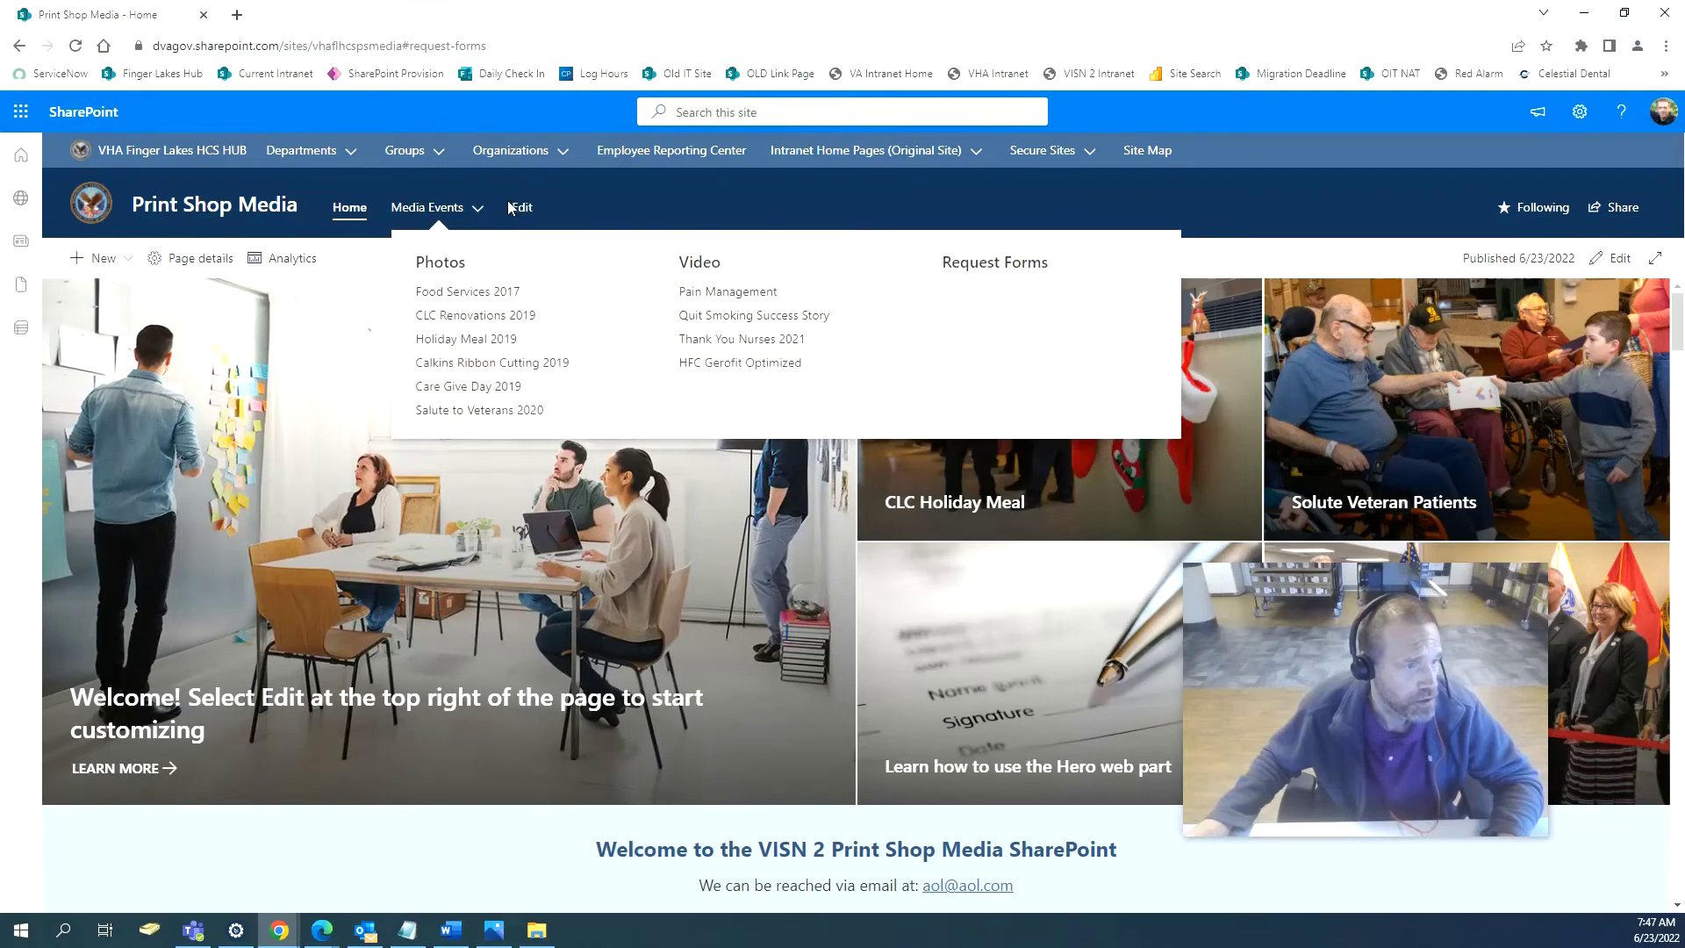
{"action": "left_click", "coordinate": [523, 208]}
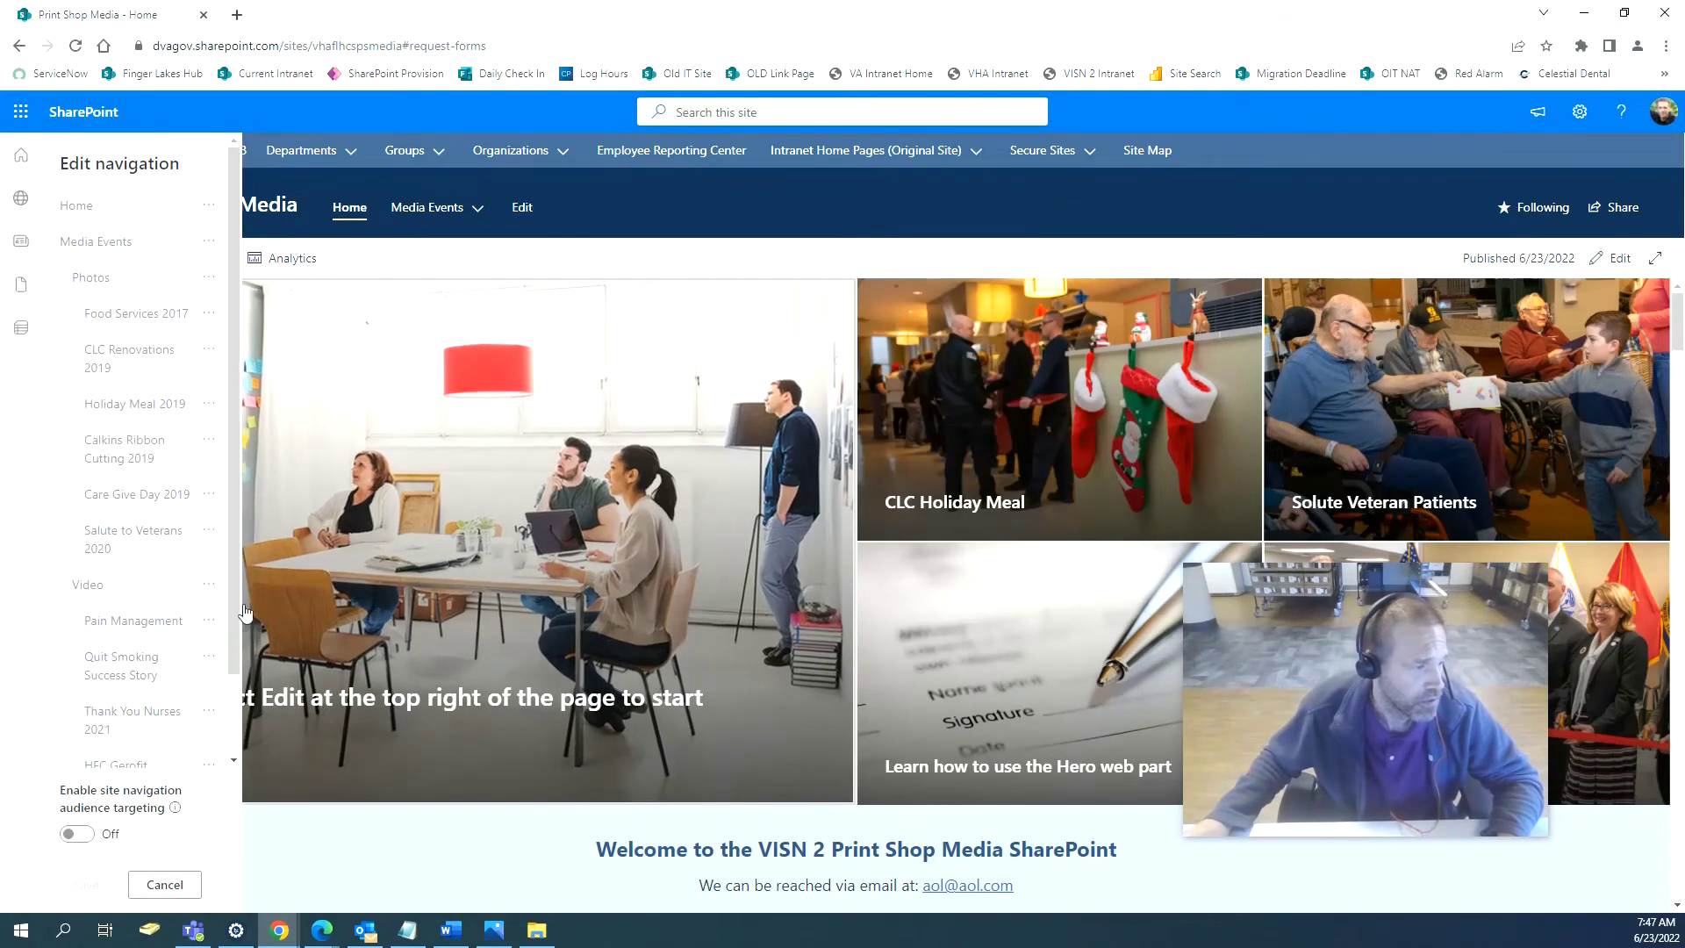
{"action": "scroll", "coordinate": [209, 685], "scroll_direction": "down", "scroll_amount": 2}
{"action": "left_click", "coordinate": [209, 723]}
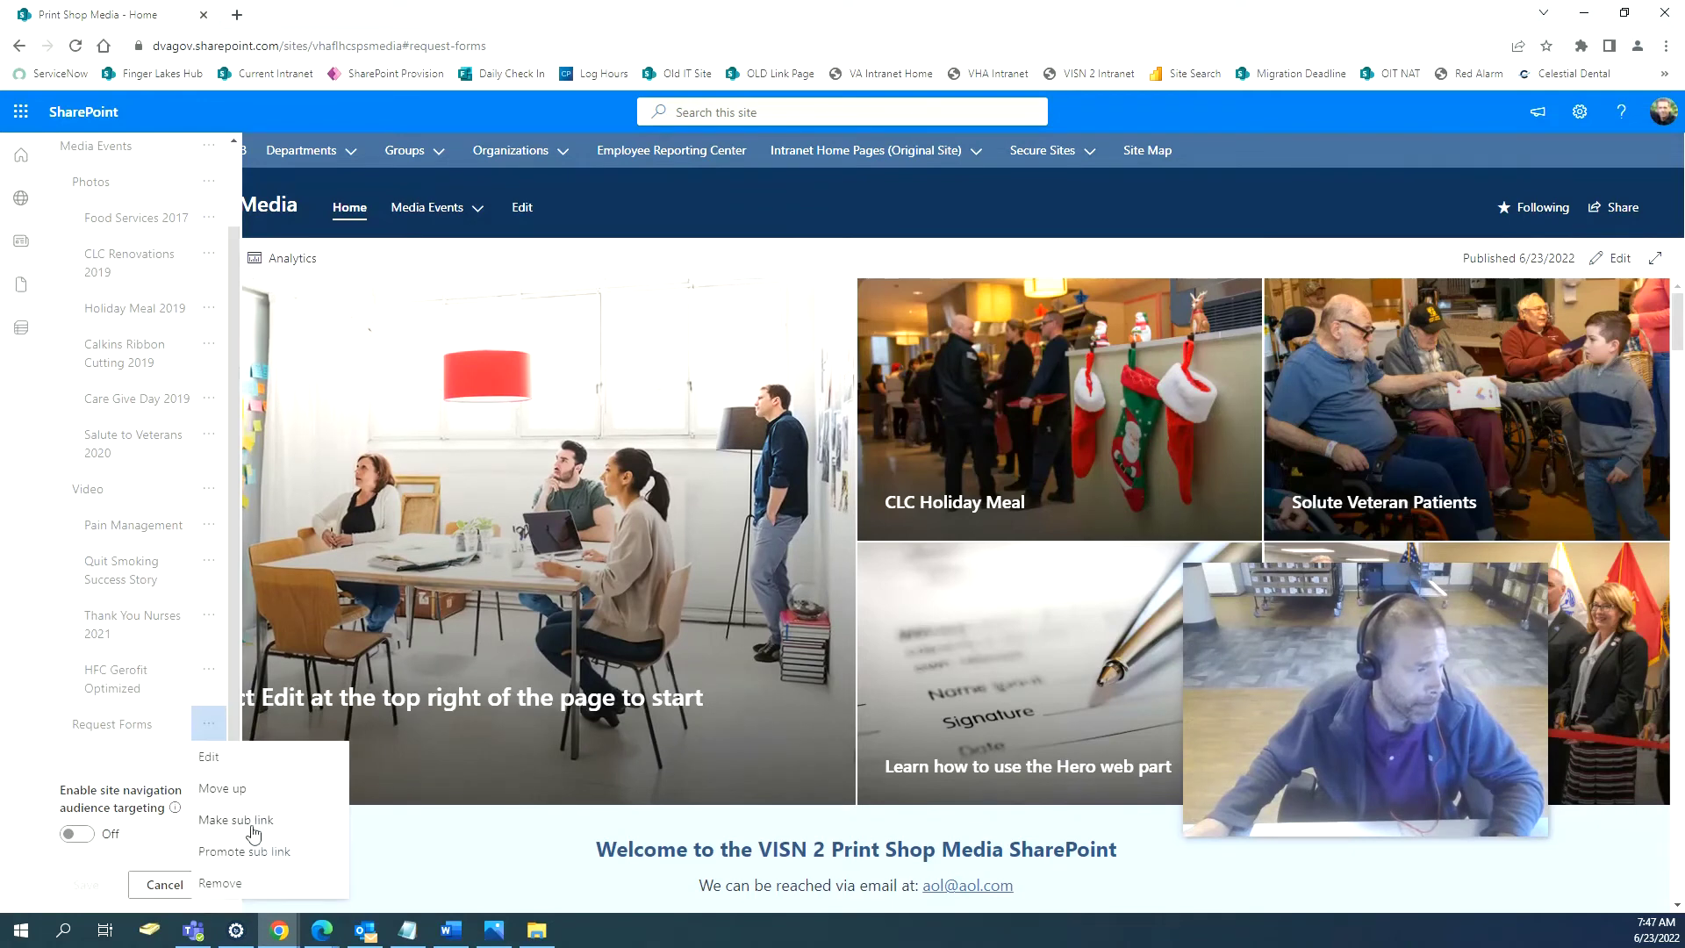
{"action": "left_click", "coordinate": [274, 866]}
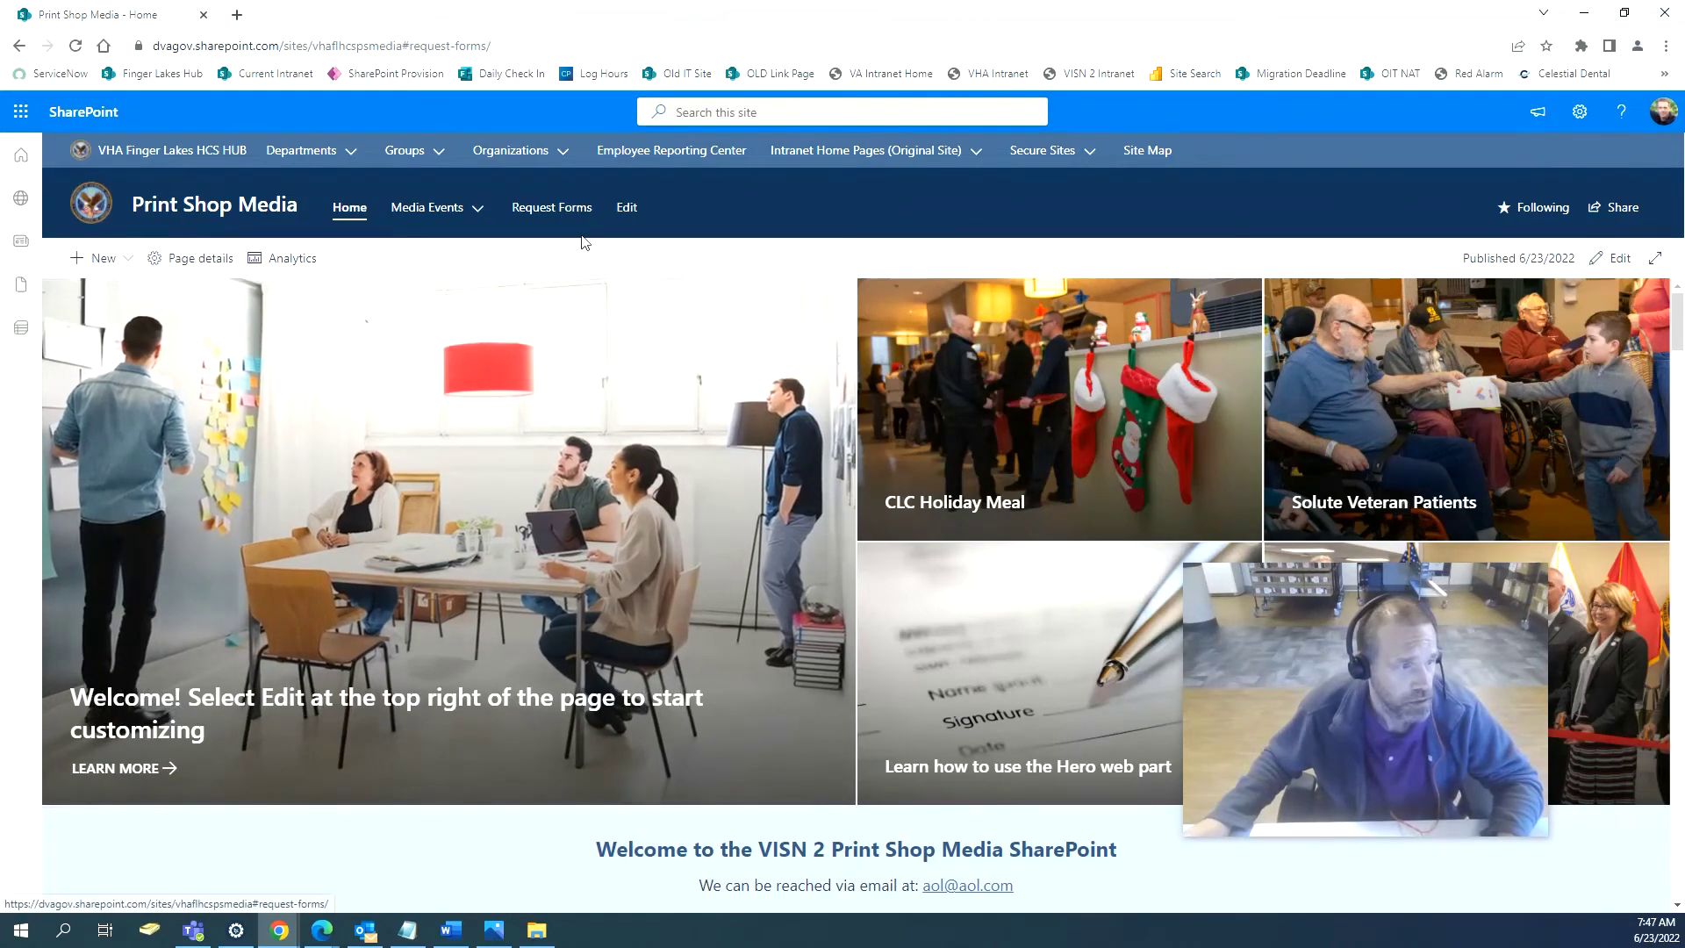
{"action": "left_click", "coordinate": [556, 211]}
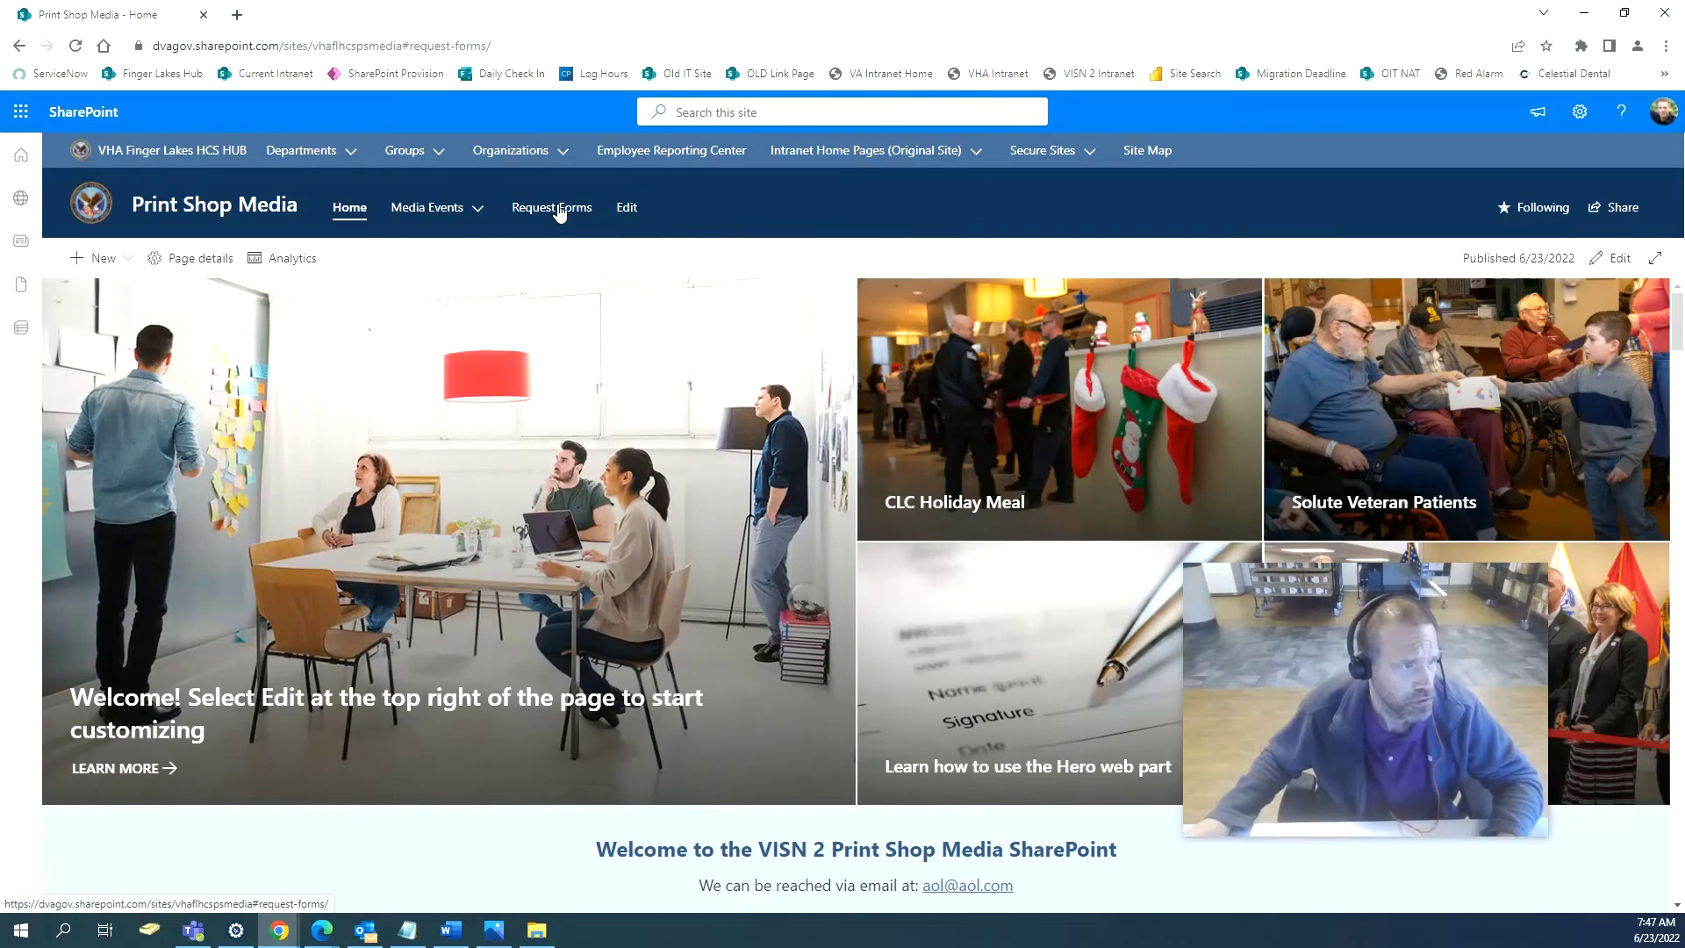
{"action": "scroll", "coordinate": [788, 543], "scroll_direction": "down", "scroll_amount": 7}
{"action": "scroll", "coordinate": [743, 538], "scroll_direction": "up", "scroll_amount": 3}
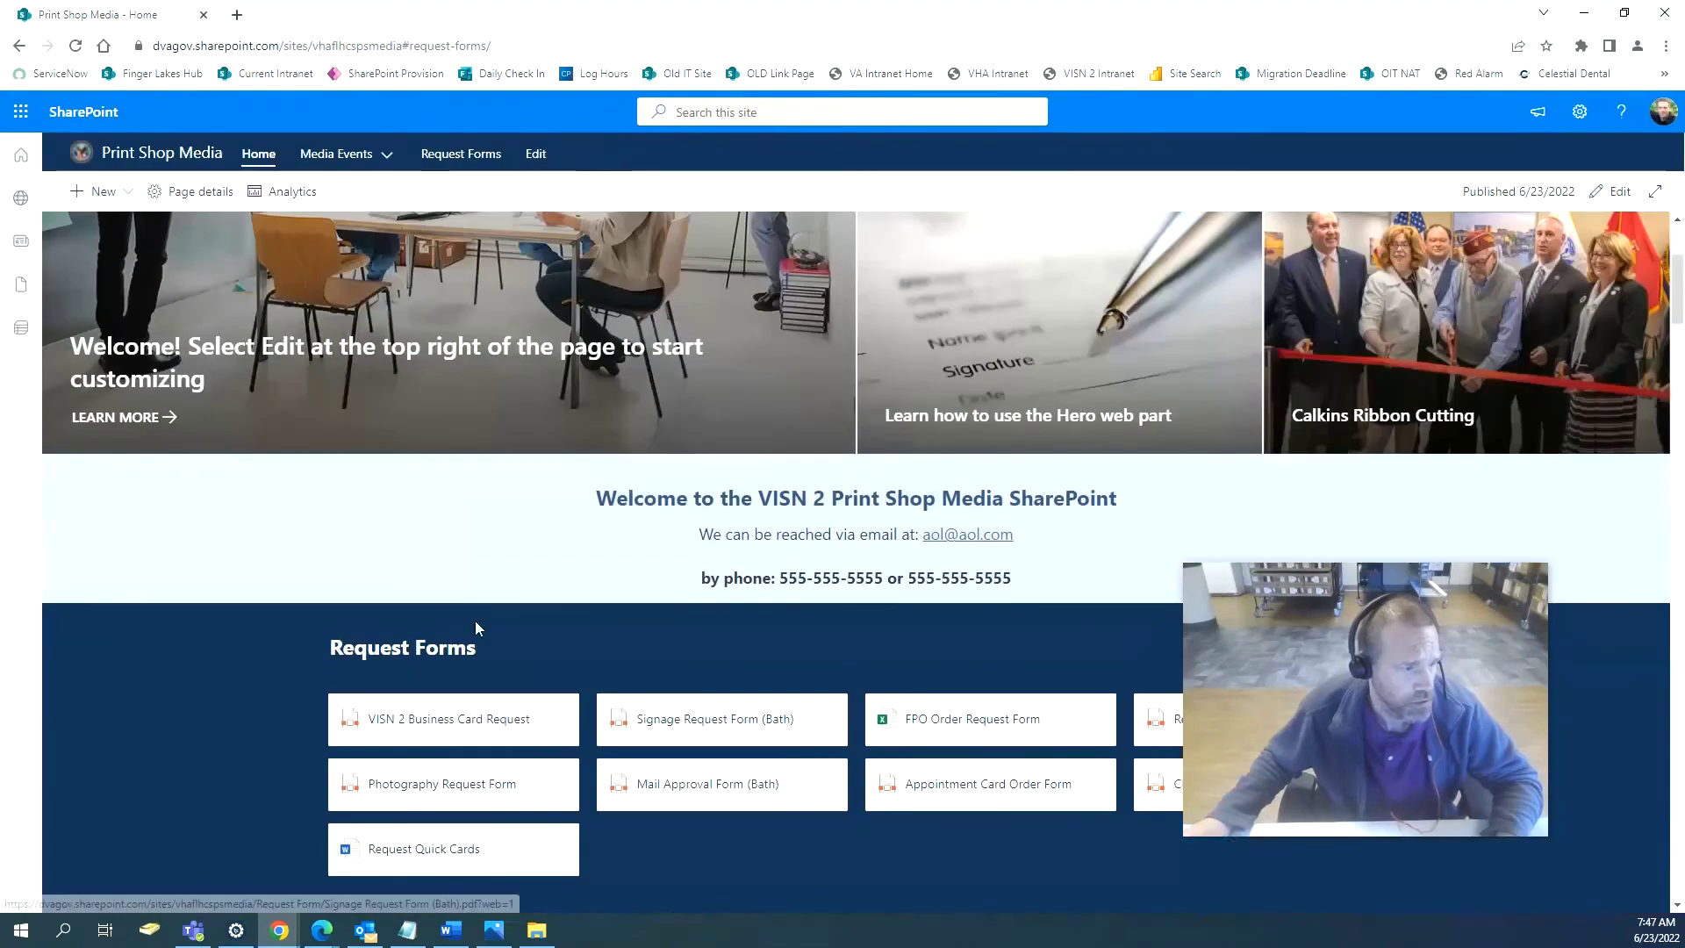
{"action": "scroll", "coordinate": [482, 583], "scroll_direction": "up", "scroll_amount": 4}
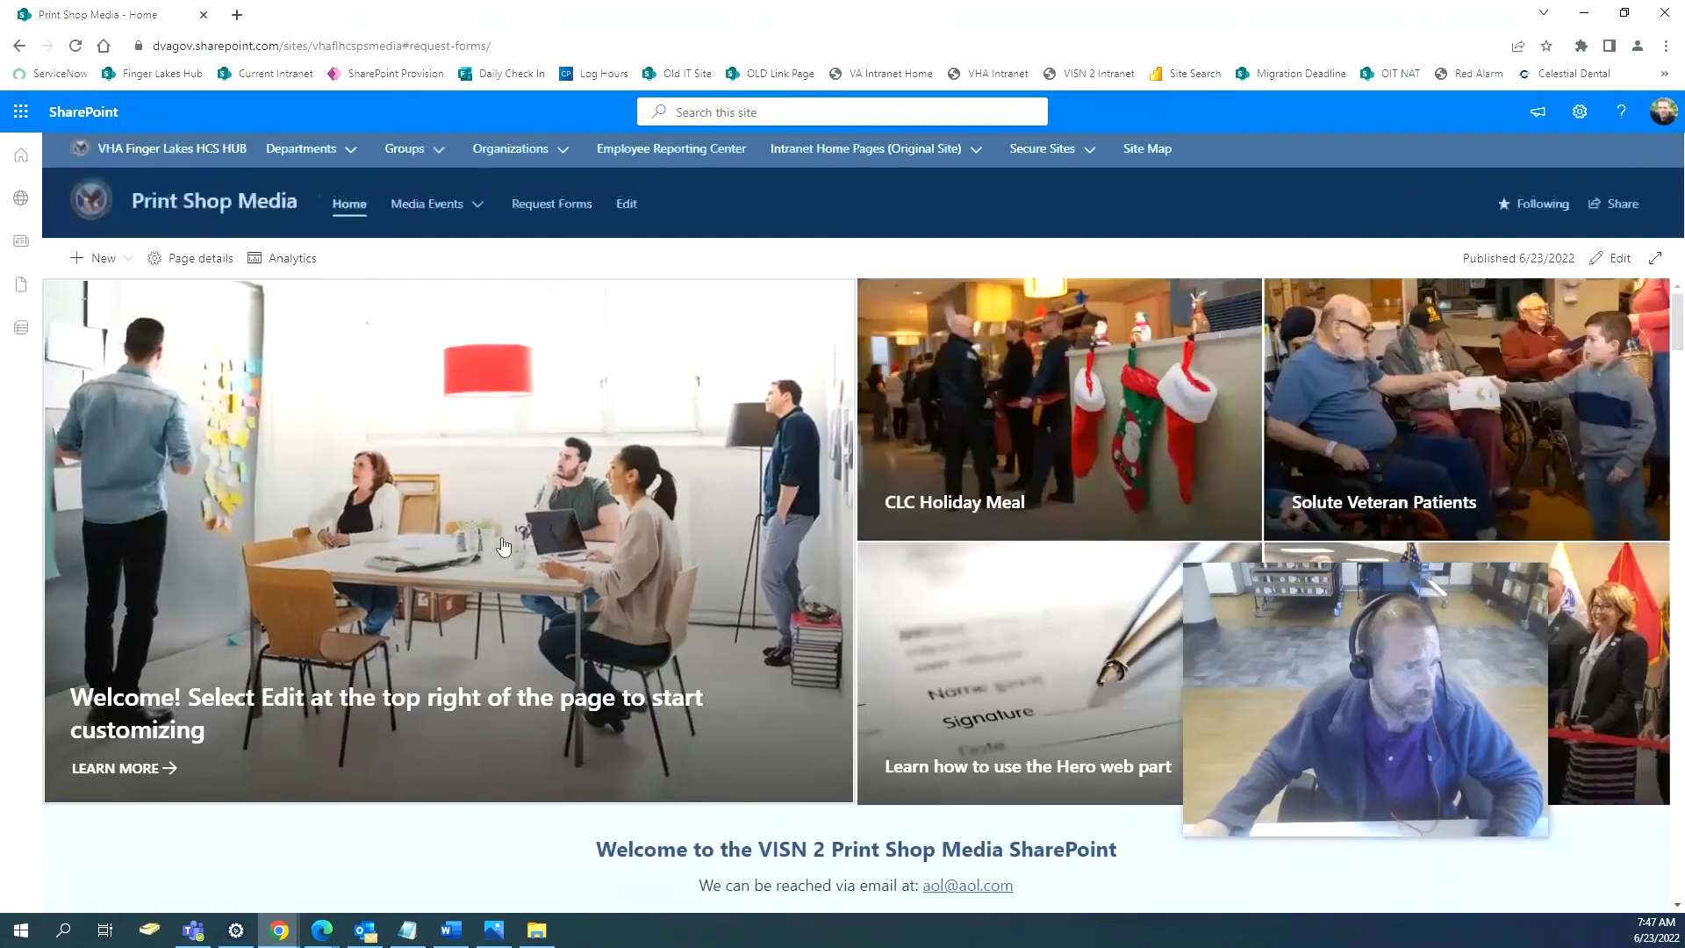
{"action": "left_click", "coordinate": [560, 215]}
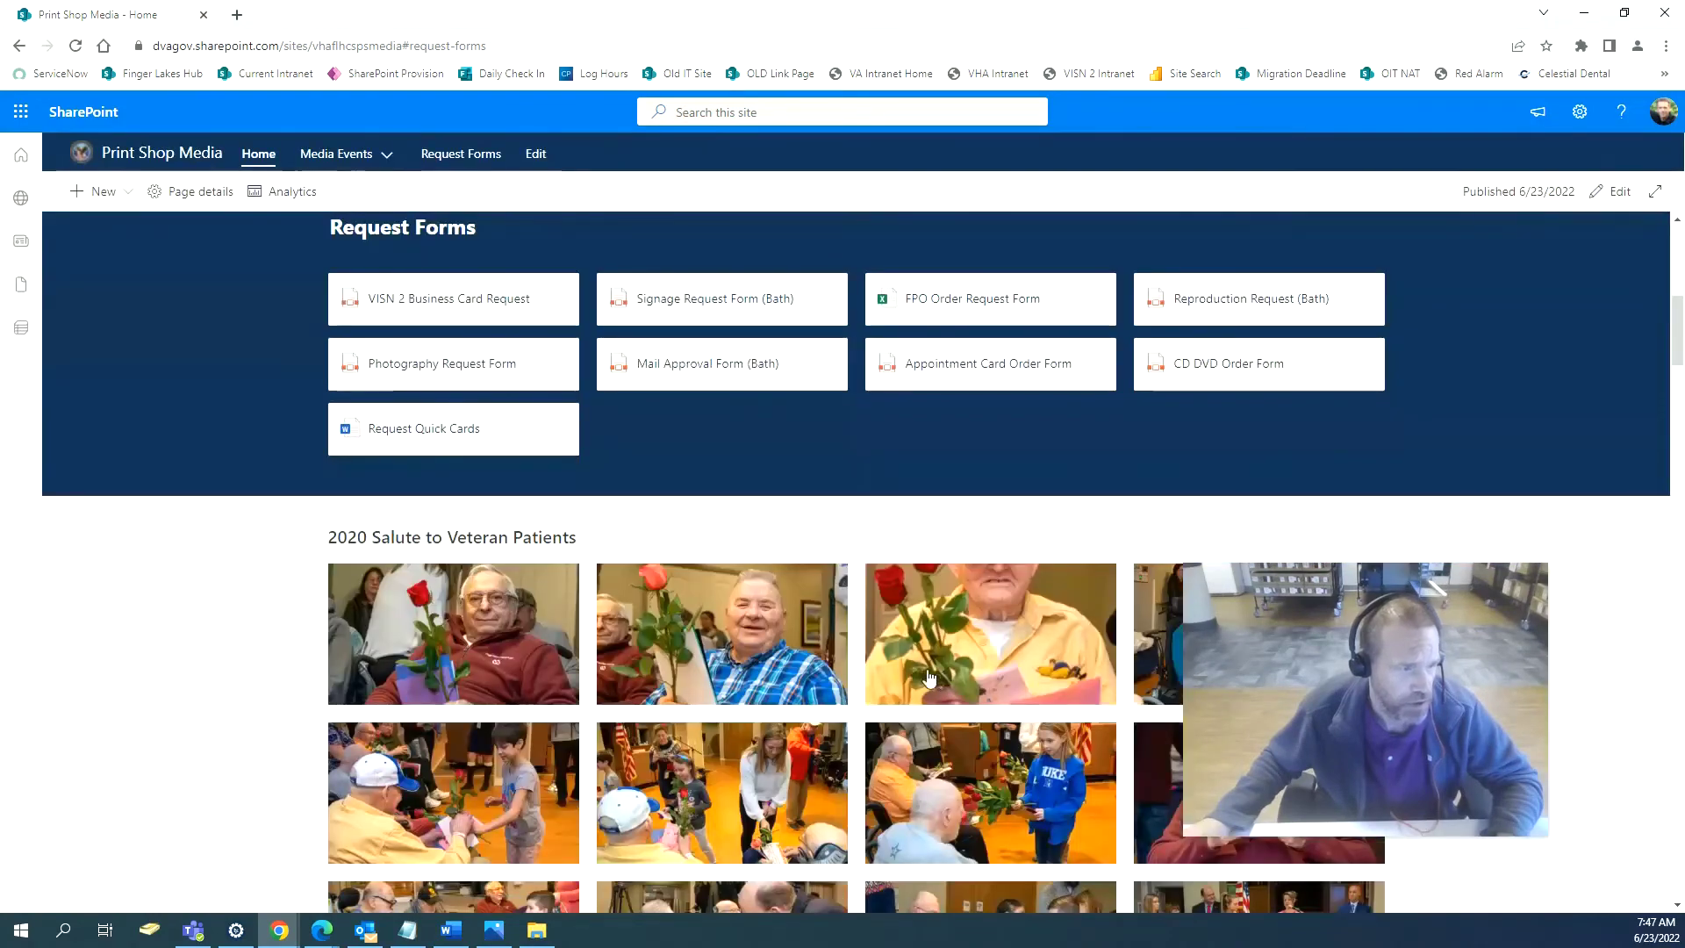
{"action": "scroll", "coordinate": [928, 677], "scroll_direction": "up", "scroll_amount": 6}
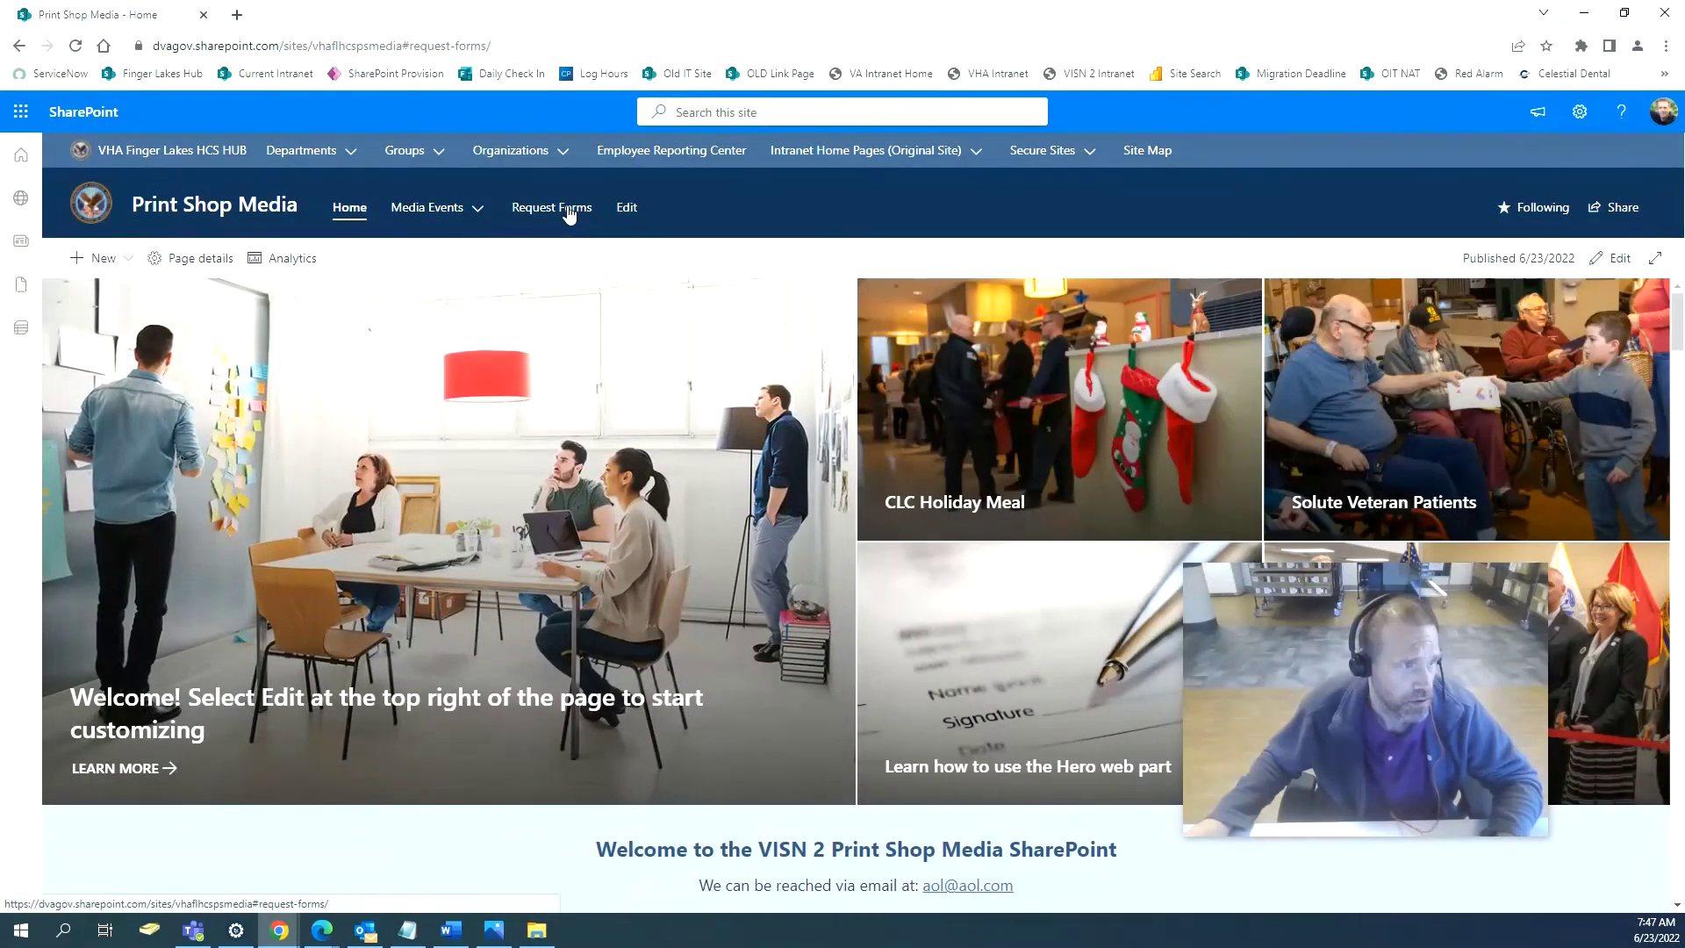
{"action": "left_click_drag", "start_coordinate": [496, 46], "coordinate": [186, 19]}
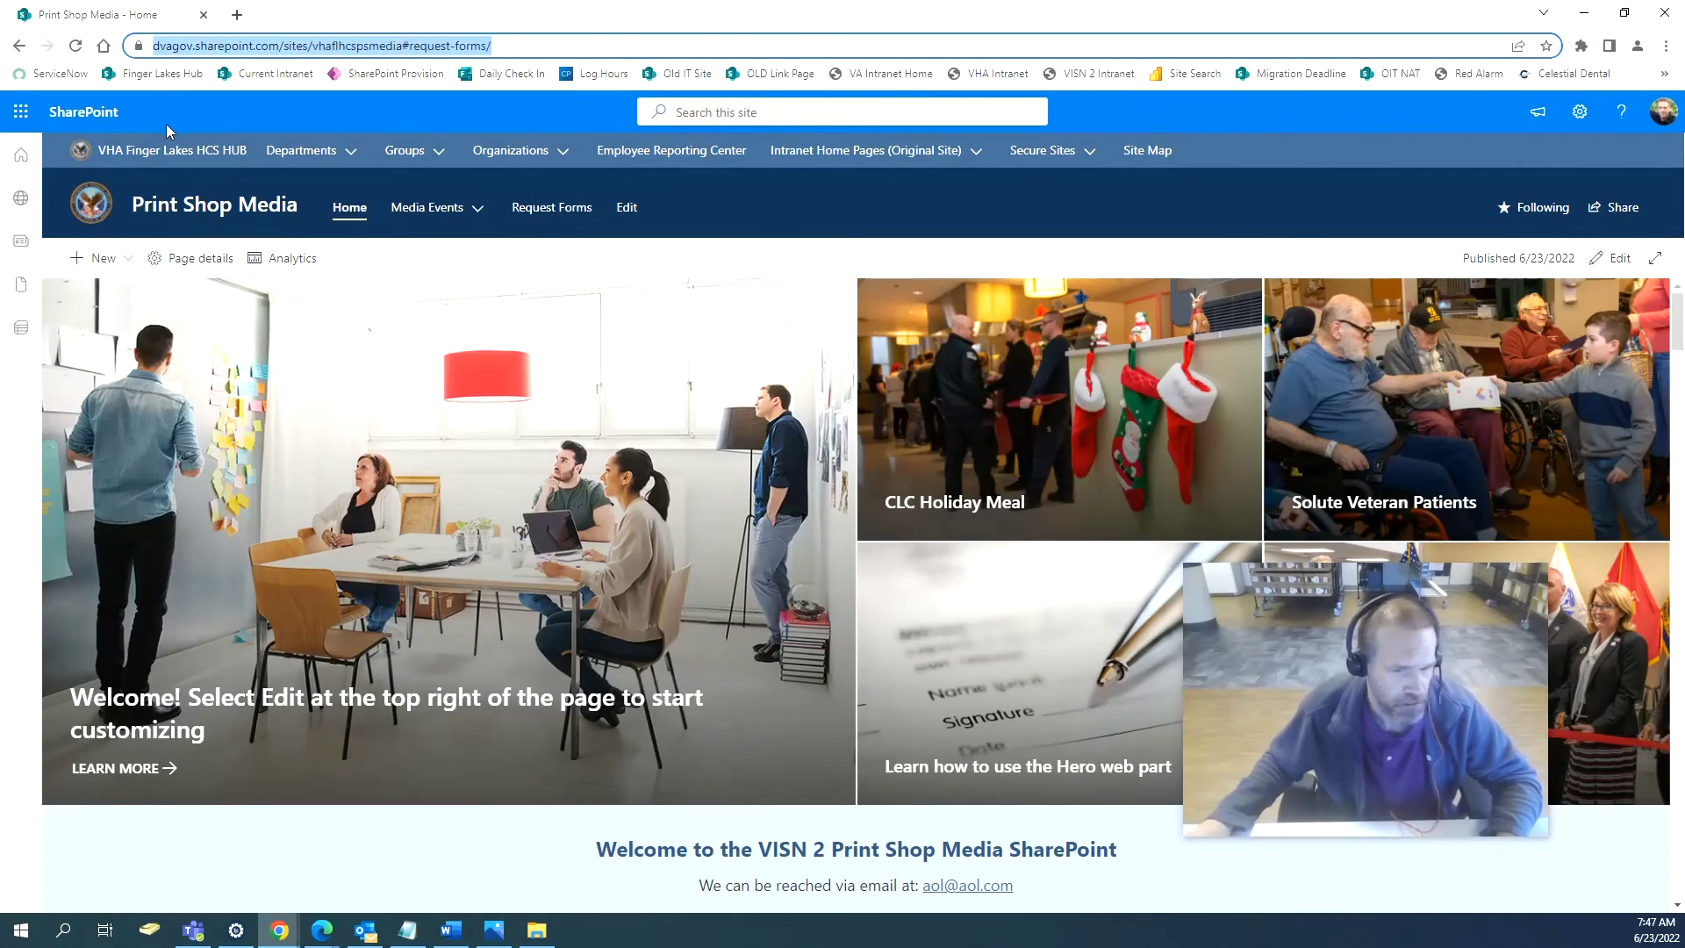
Remove the Request Forms link from the site navigation and save it.
{"action": "left_click", "coordinate": [626, 211]}
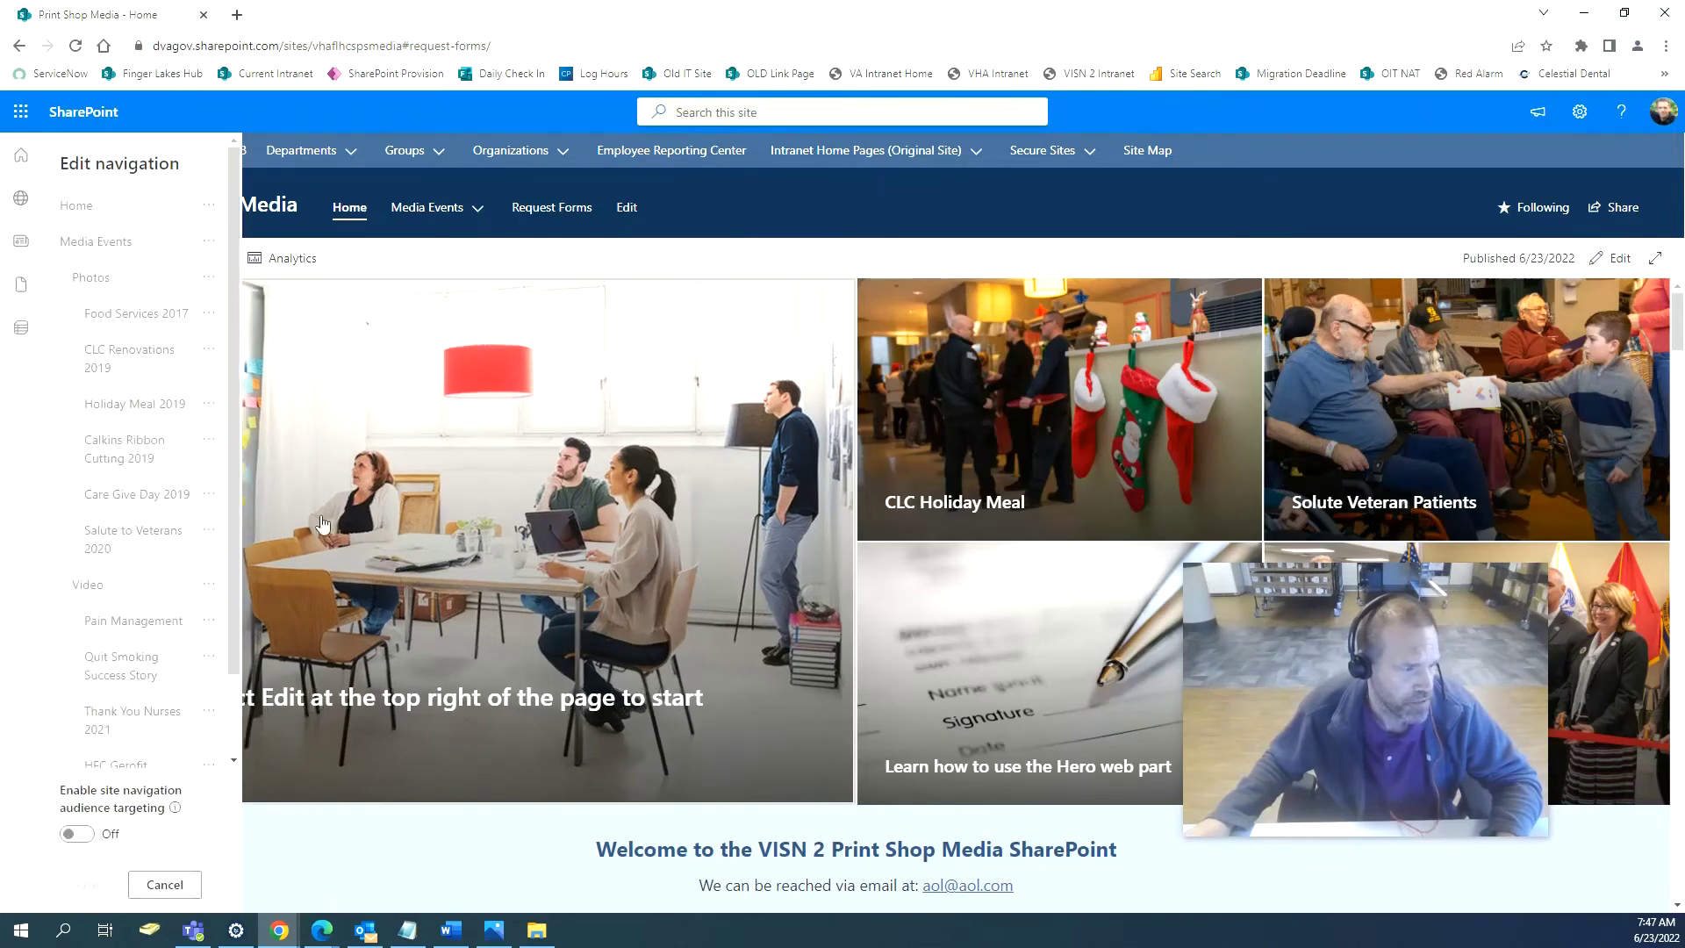
{"action": "scroll", "coordinate": [194, 520], "scroll_direction": "down", "scroll_amount": 3}
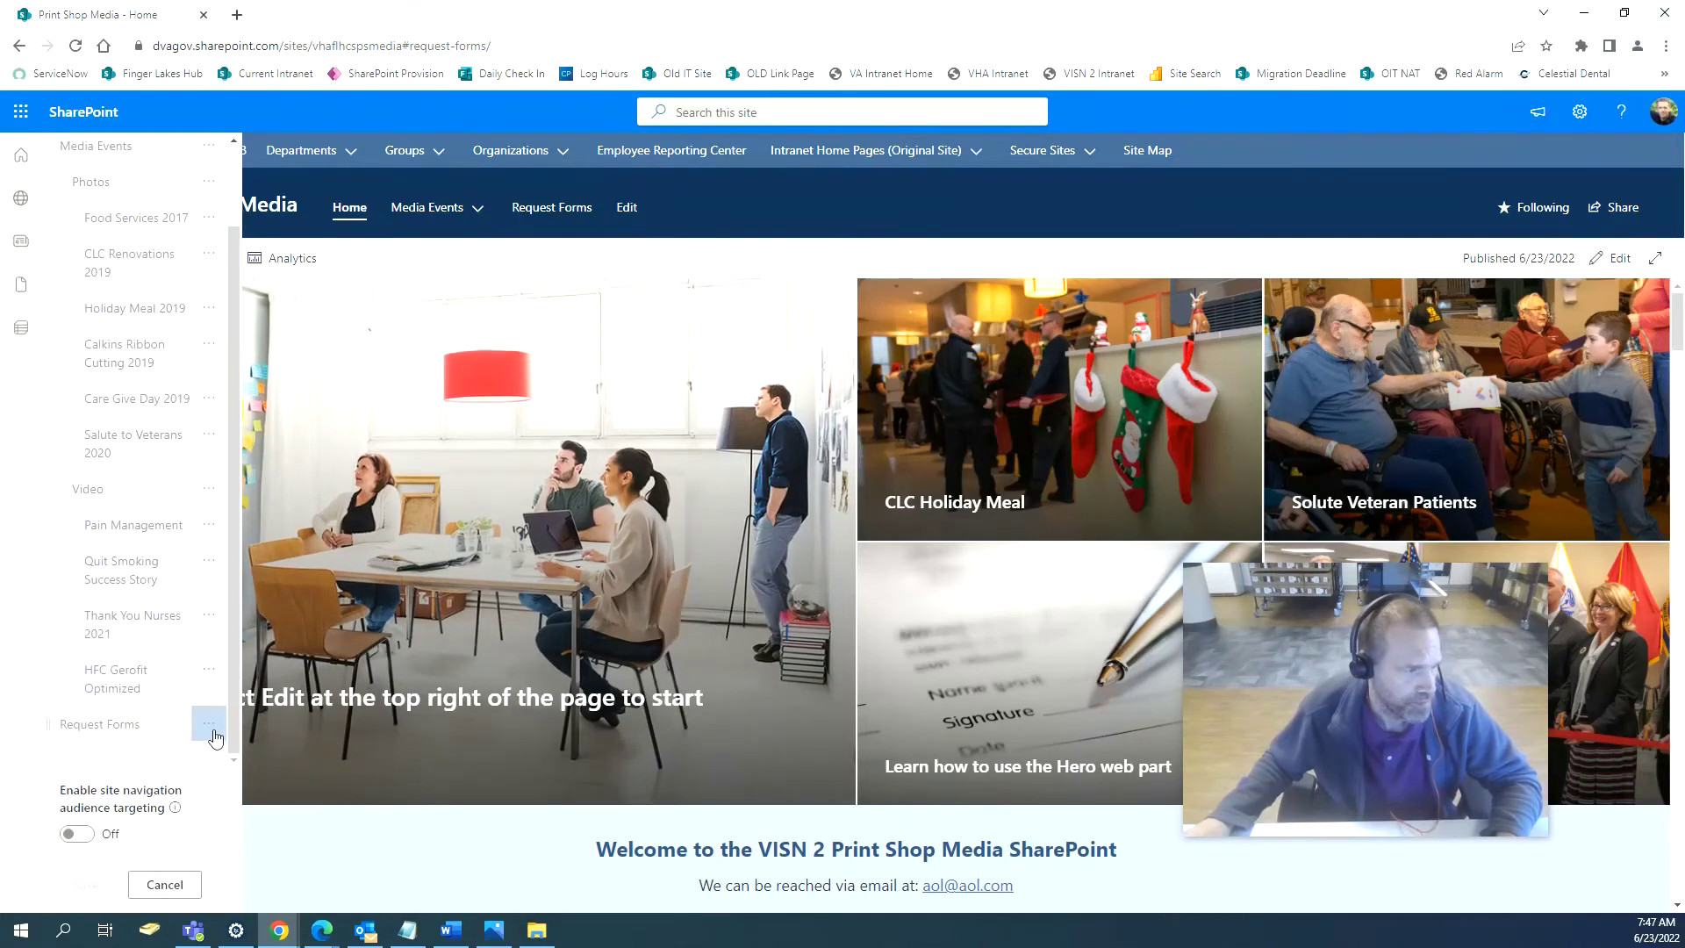
{"action": "left_click", "coordinate": [208, 725]}
{"action": "left_click", "coordinate": [214, 851]}
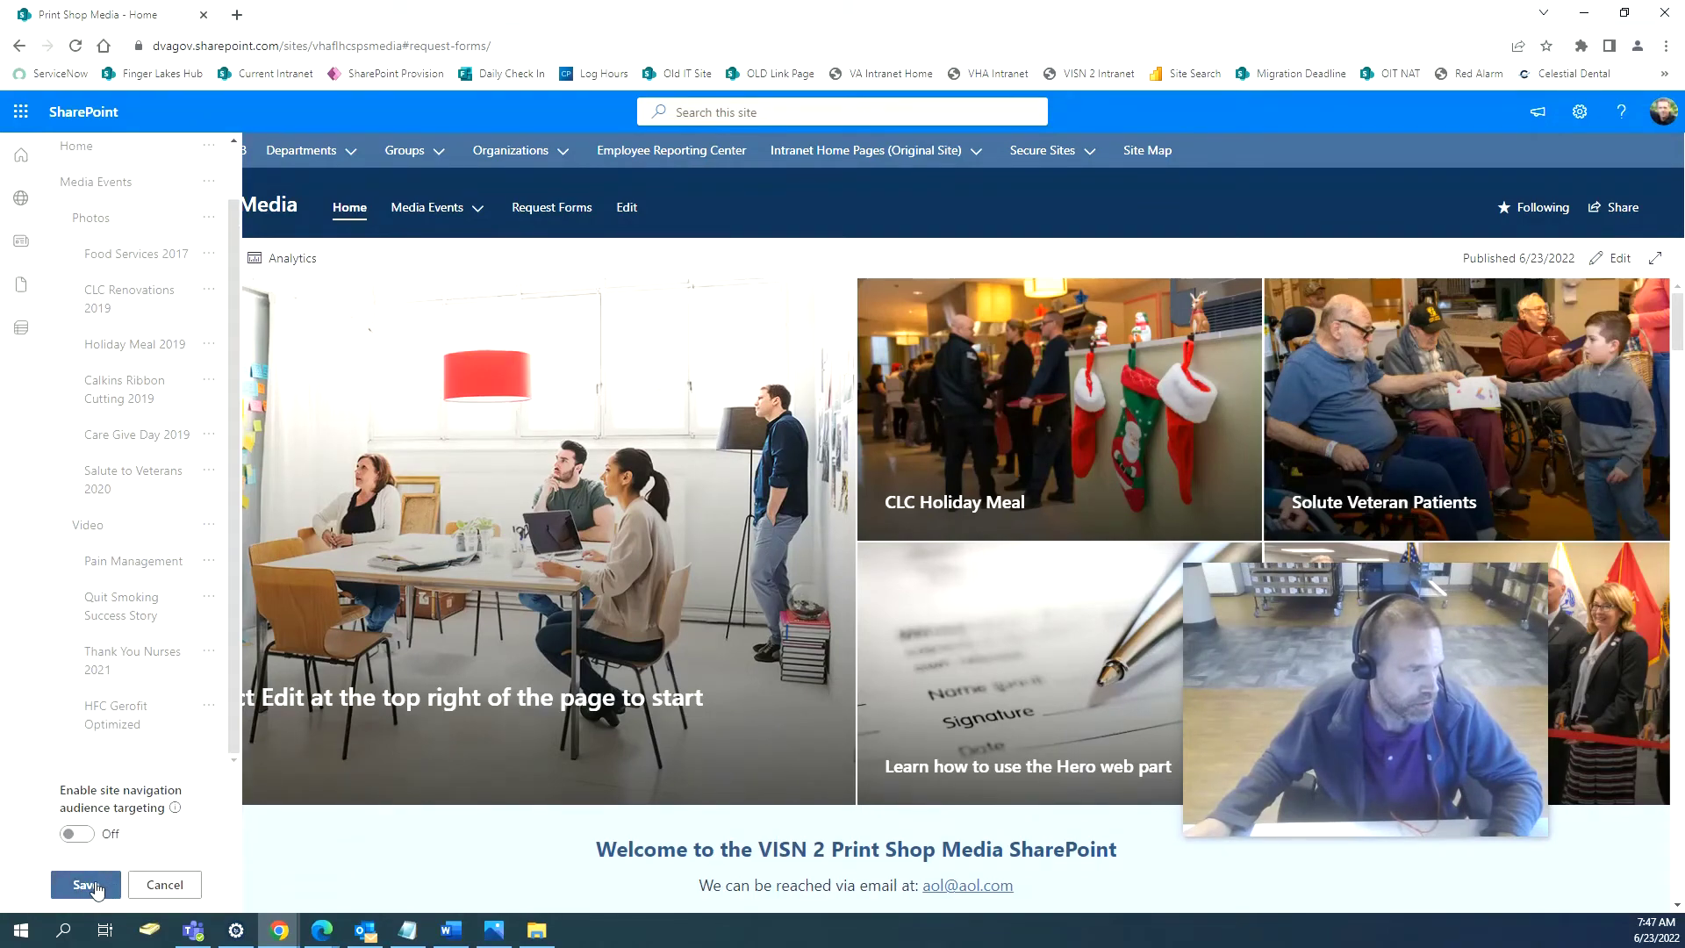
{"action": "left_click", "coordinate": [85, 885]}
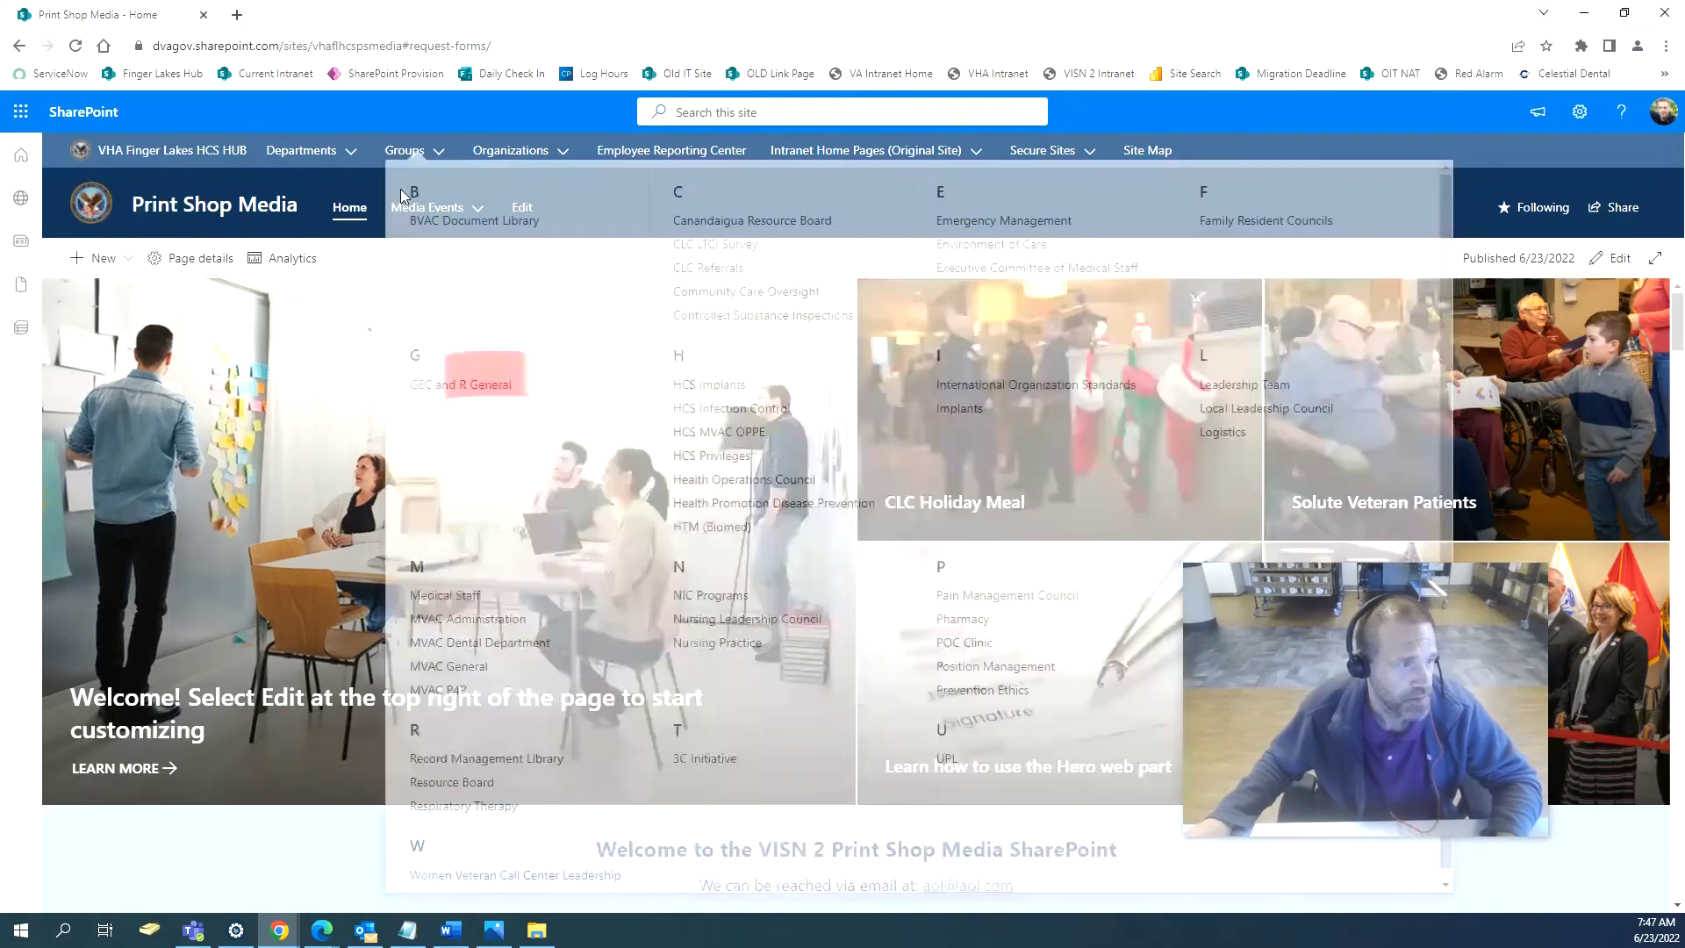
Review the home page and put it into edit mode.
{"action": "scroll", "coordinate": [471, 640], "scroll_direction": "down", "scroll_amount": 1}
{"action": "scroll", "coordinate": [471, 614], "scroll_direction": "down", "scroll_amount": 5}
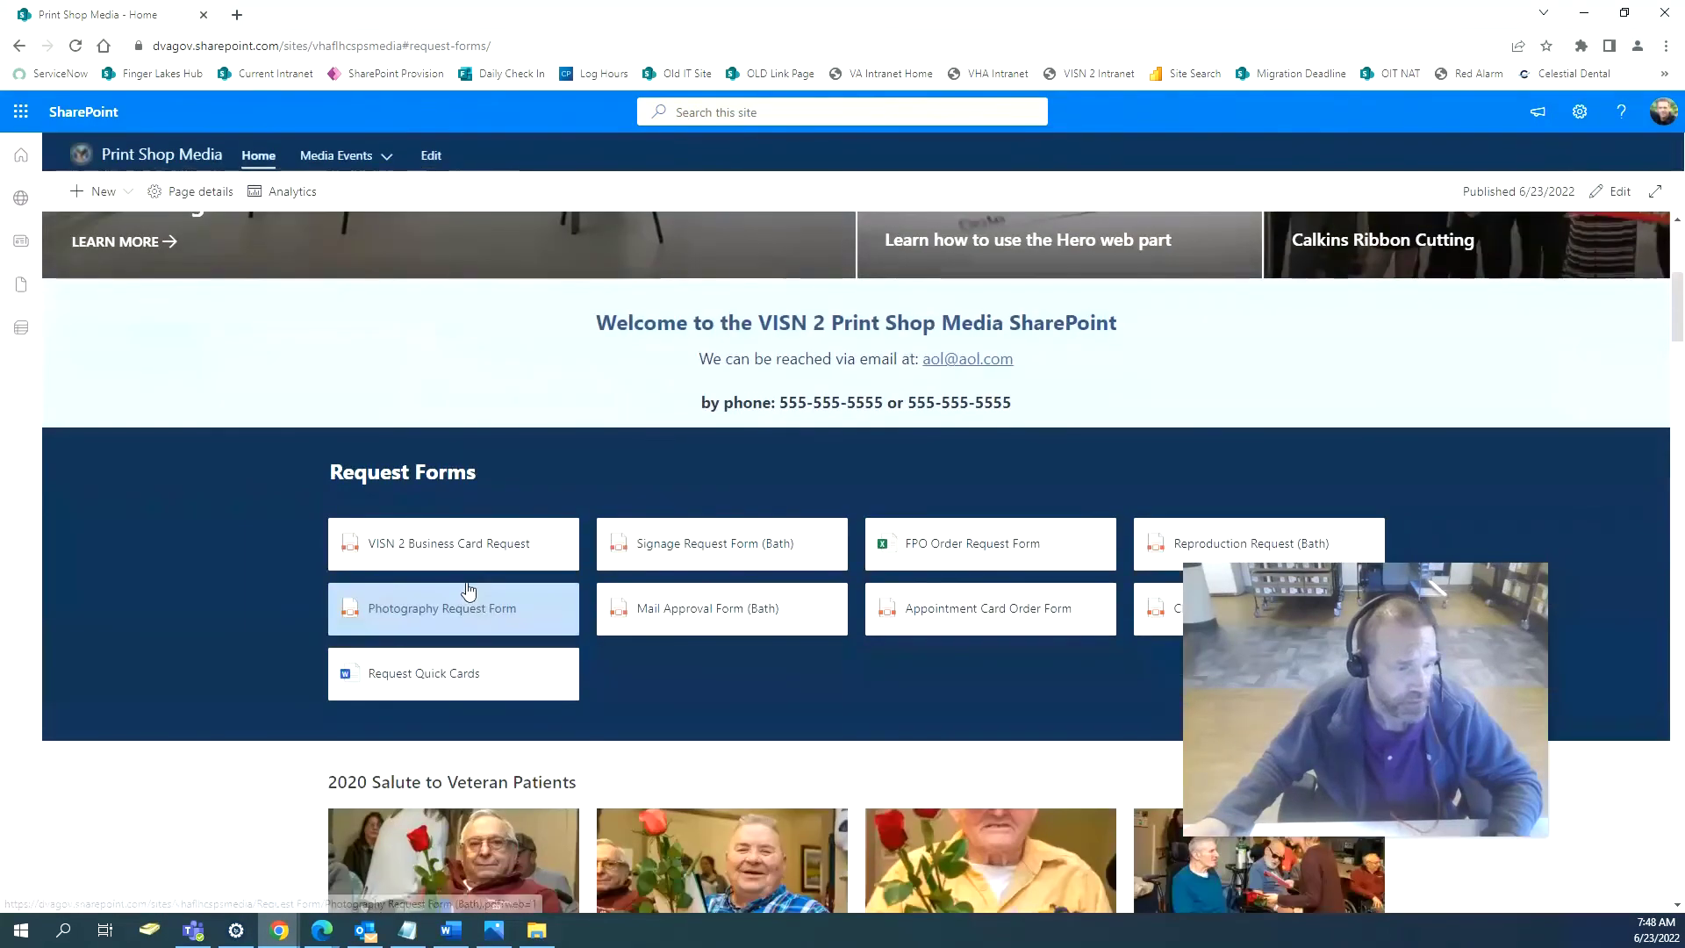
{"action": "scroll", "coordinate": [471, 614], "scroll_direction": "down", "scroll_amount": 4}
{"action": "scroll", "coordinate": [466, 583], "scroll_direction": "up", "scroll_amount": 7}
{"action": "scroll", "coordinate": [466, 582], "scroll_direction": "up", "scroll_amount": 3}
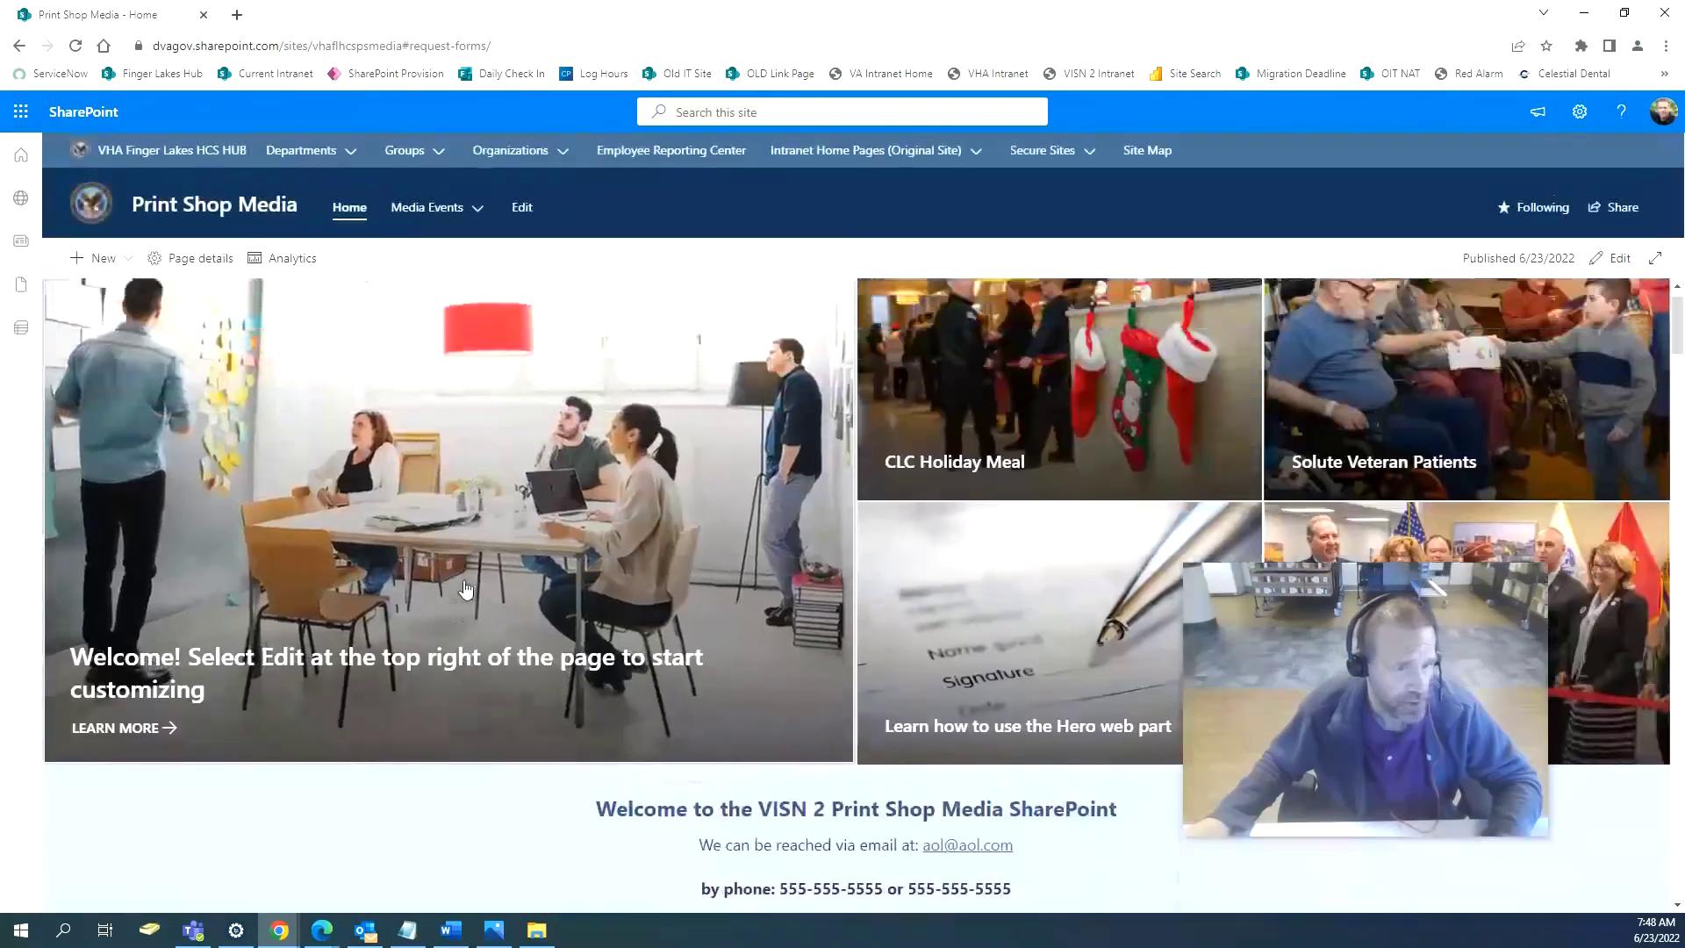
{"action": "left_click", "coordinate": [1620, 260]}
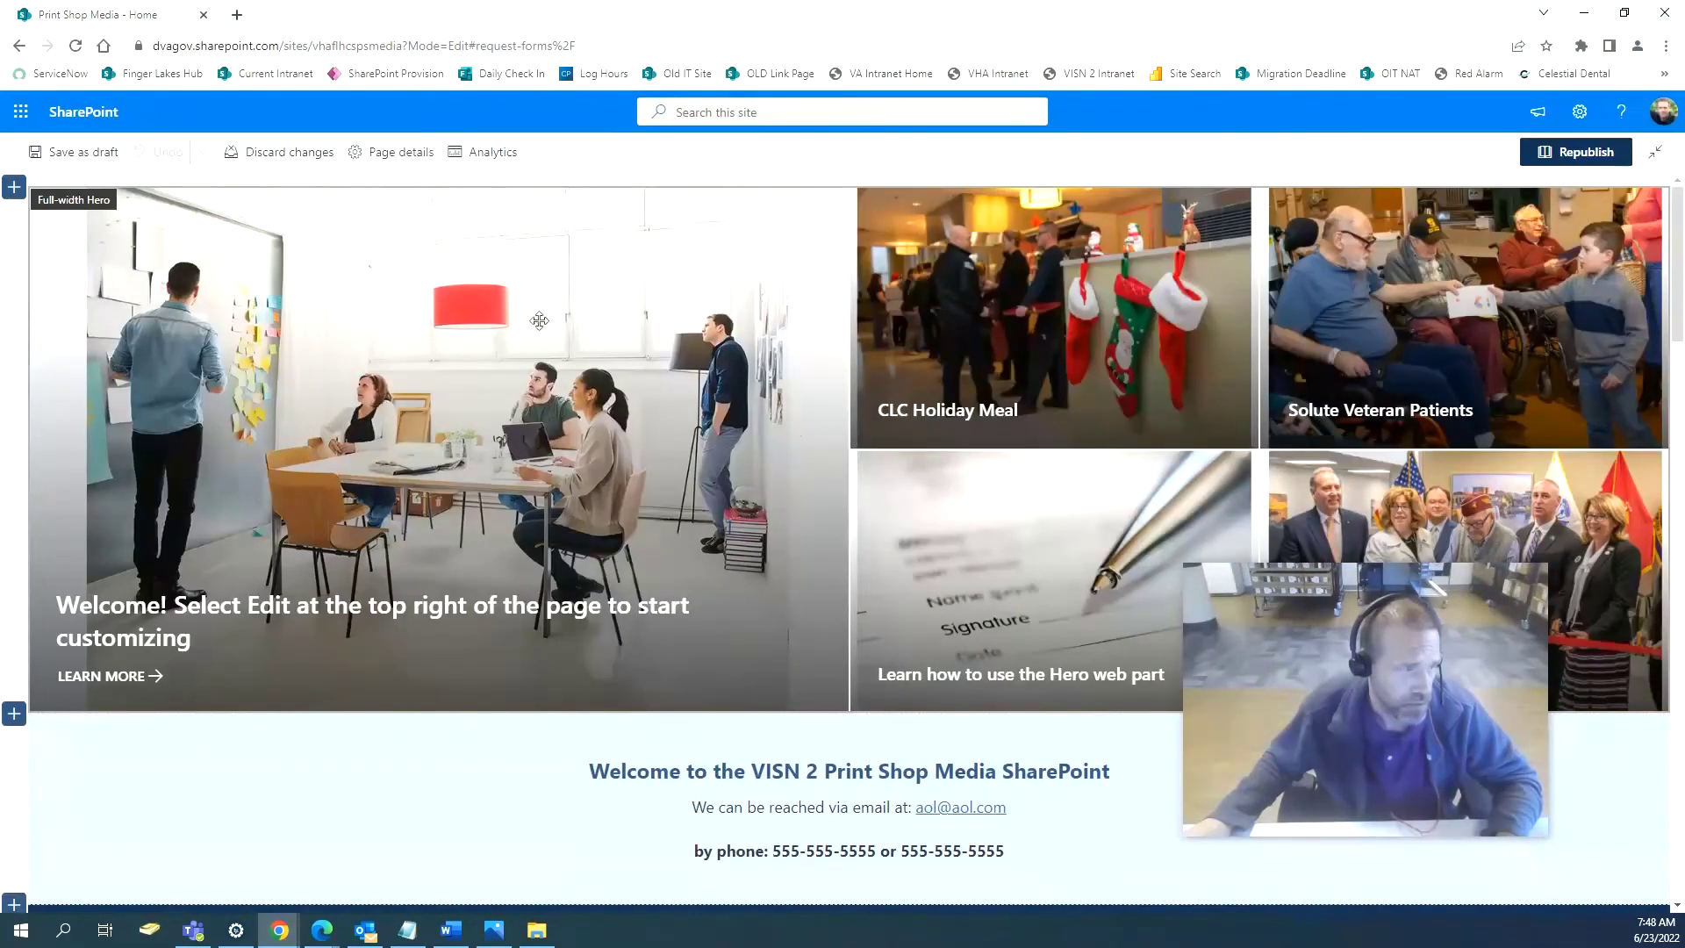
Set the first hero tile's link to the Pain-Management page from the recent pages list.
{"action": "left_click", "coordinate": [497, 315]}
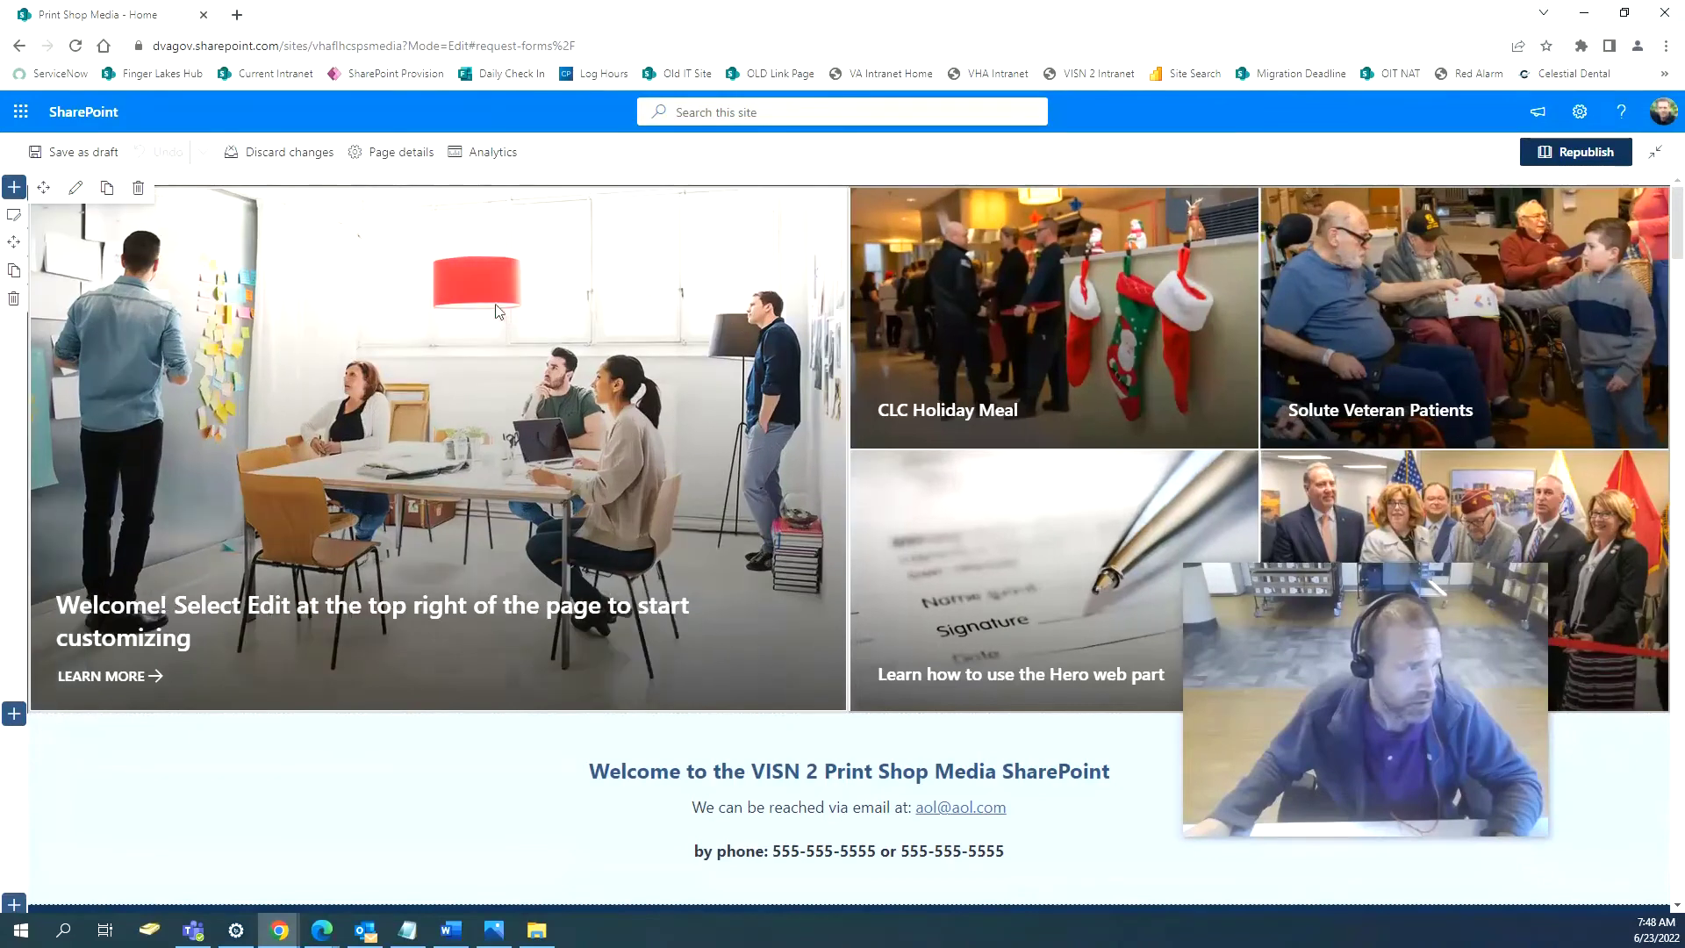
{"action": "left_click", "coordinate": [77, 189]}
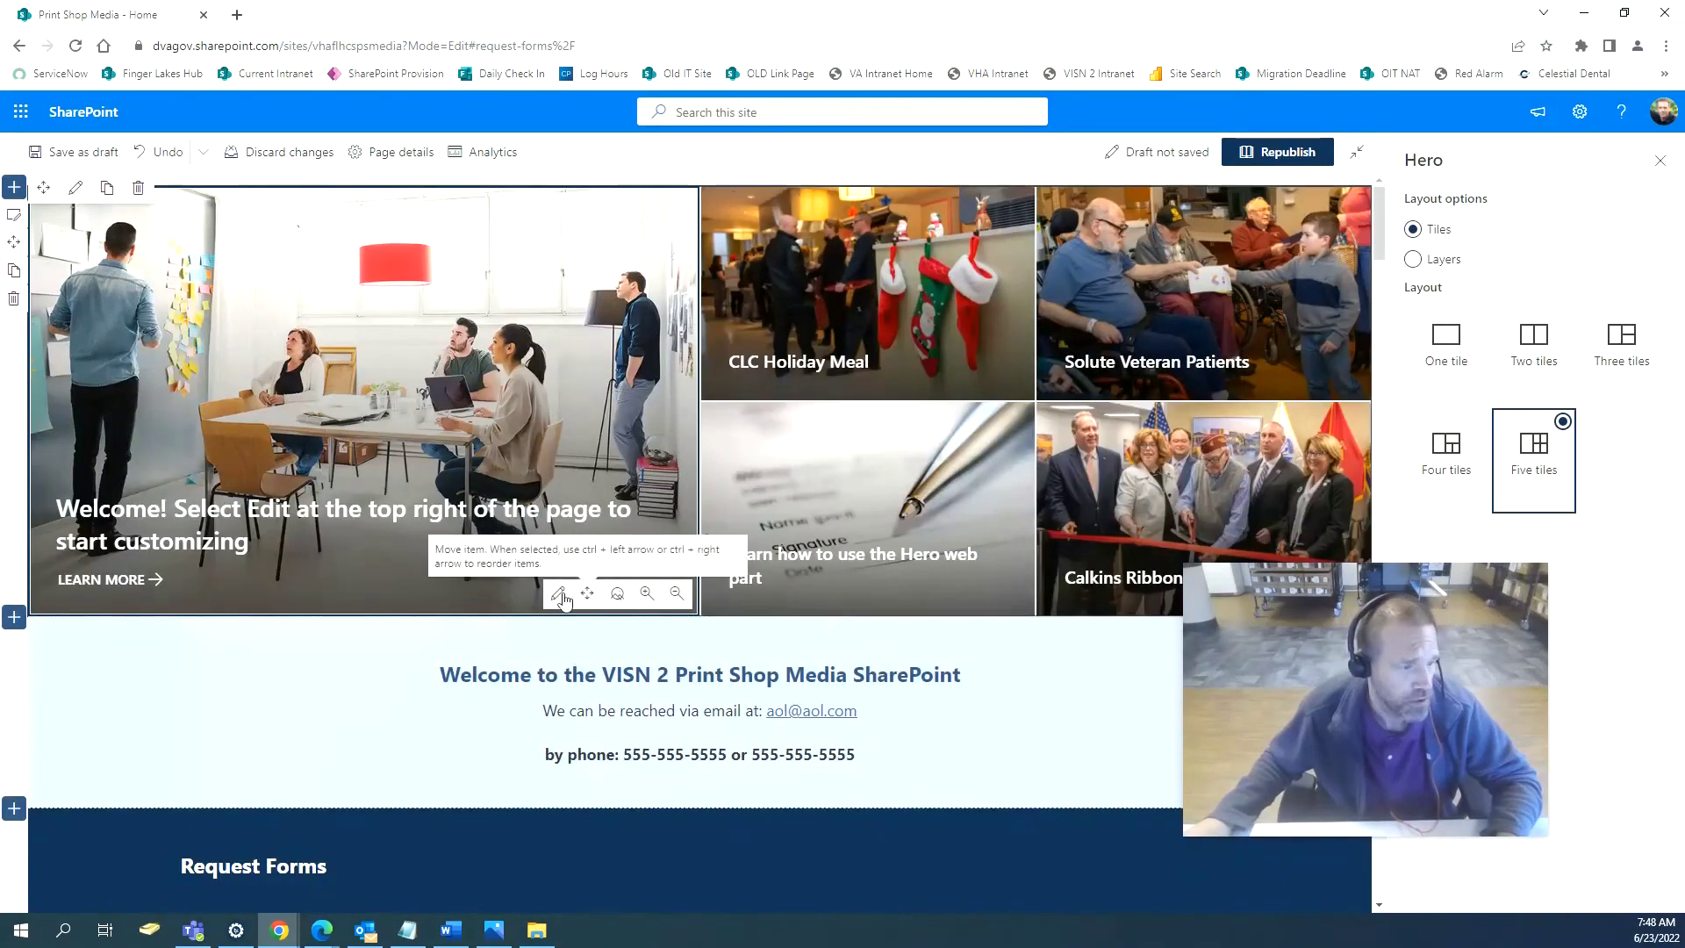
{"action": "left_click", "coordinate": [557, 595]}
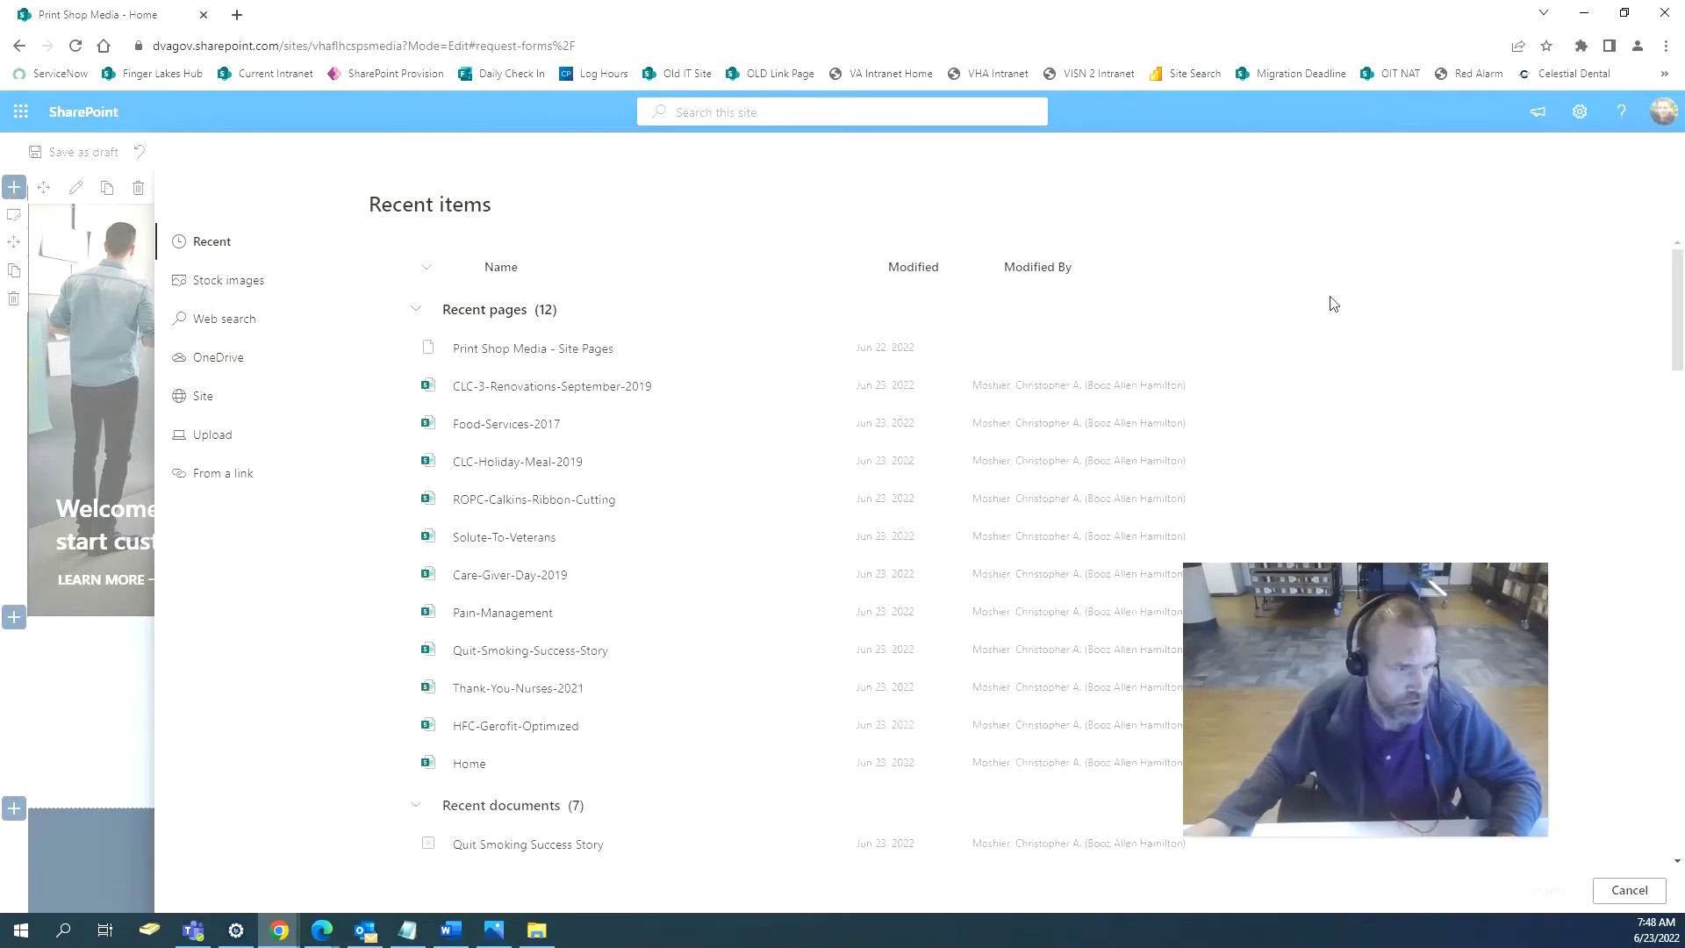
{"action": "left_click", "coordinate": [390, 613]}
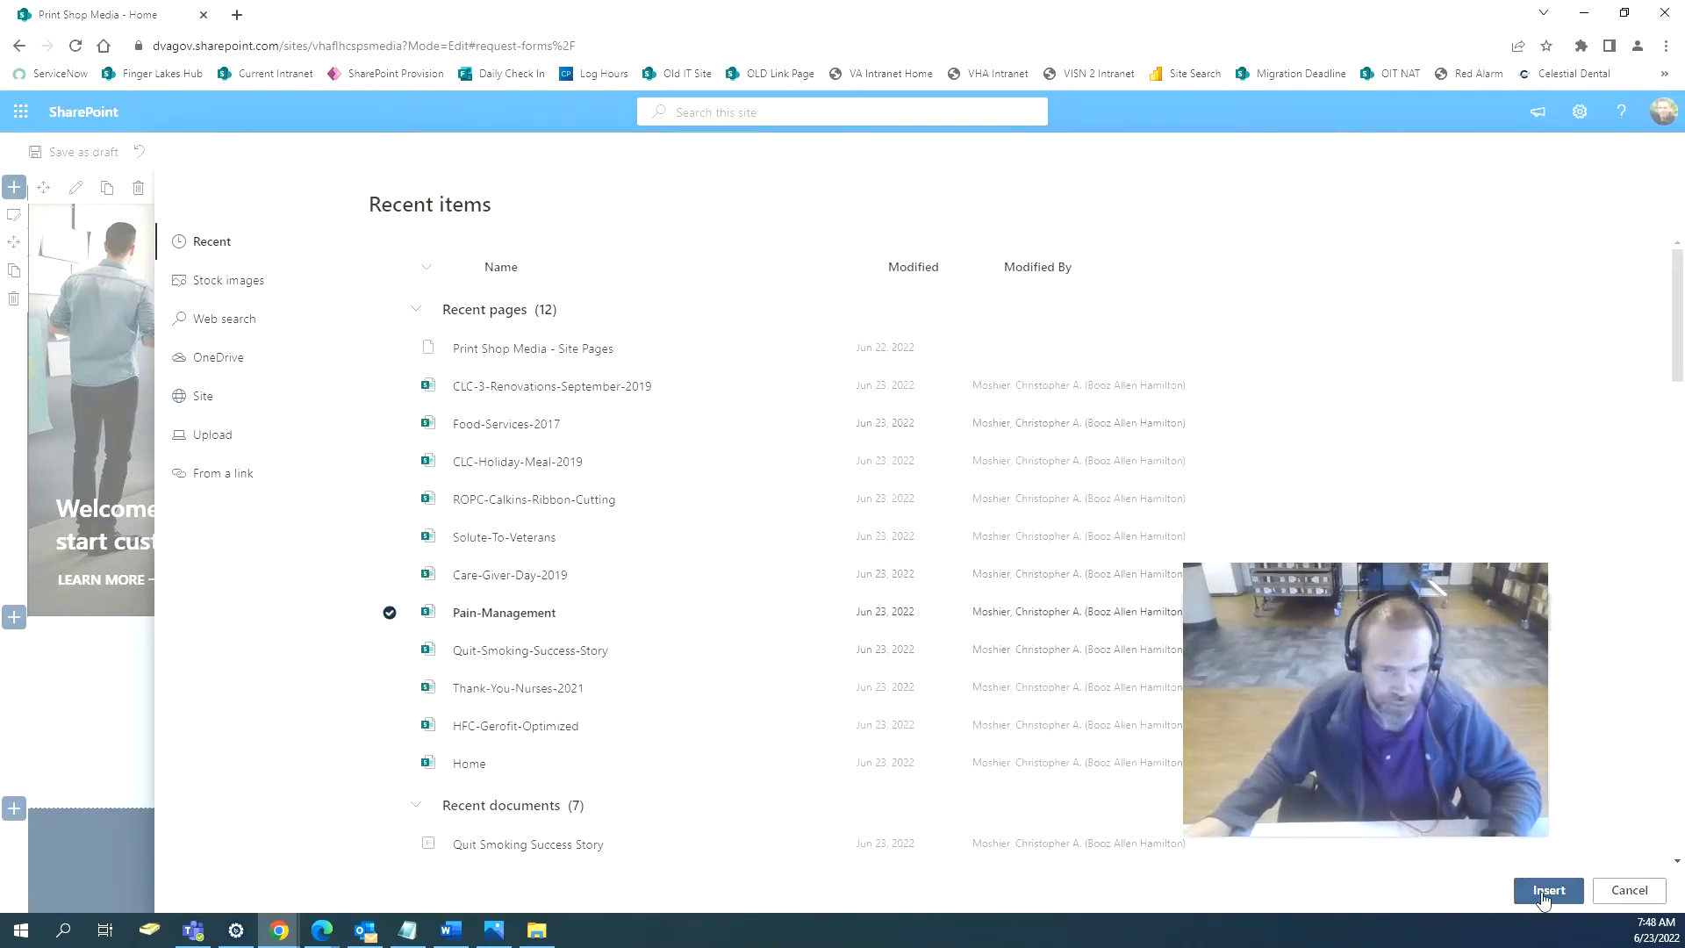
{"action": "left_click", "coordinate": [1546, 891]}
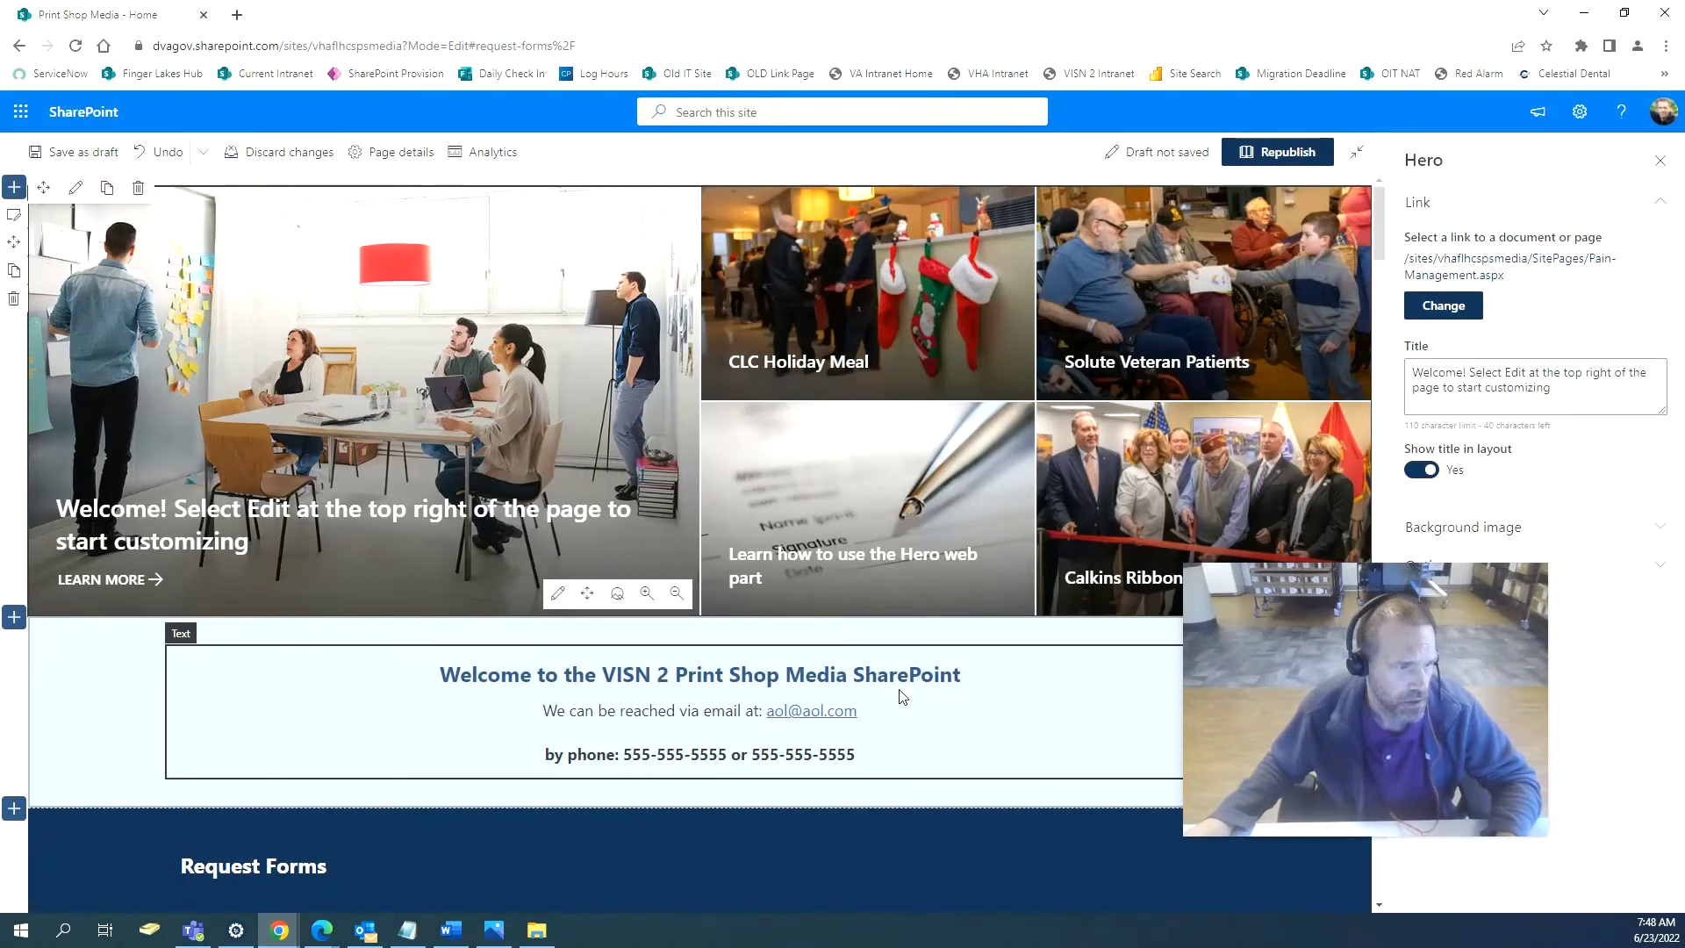
Download DSC_8400_mp4.png from Bath Media's Pain Management > DSC_8400 preview images.
{"action": "left_click", "coordinate": [1624, 13]}
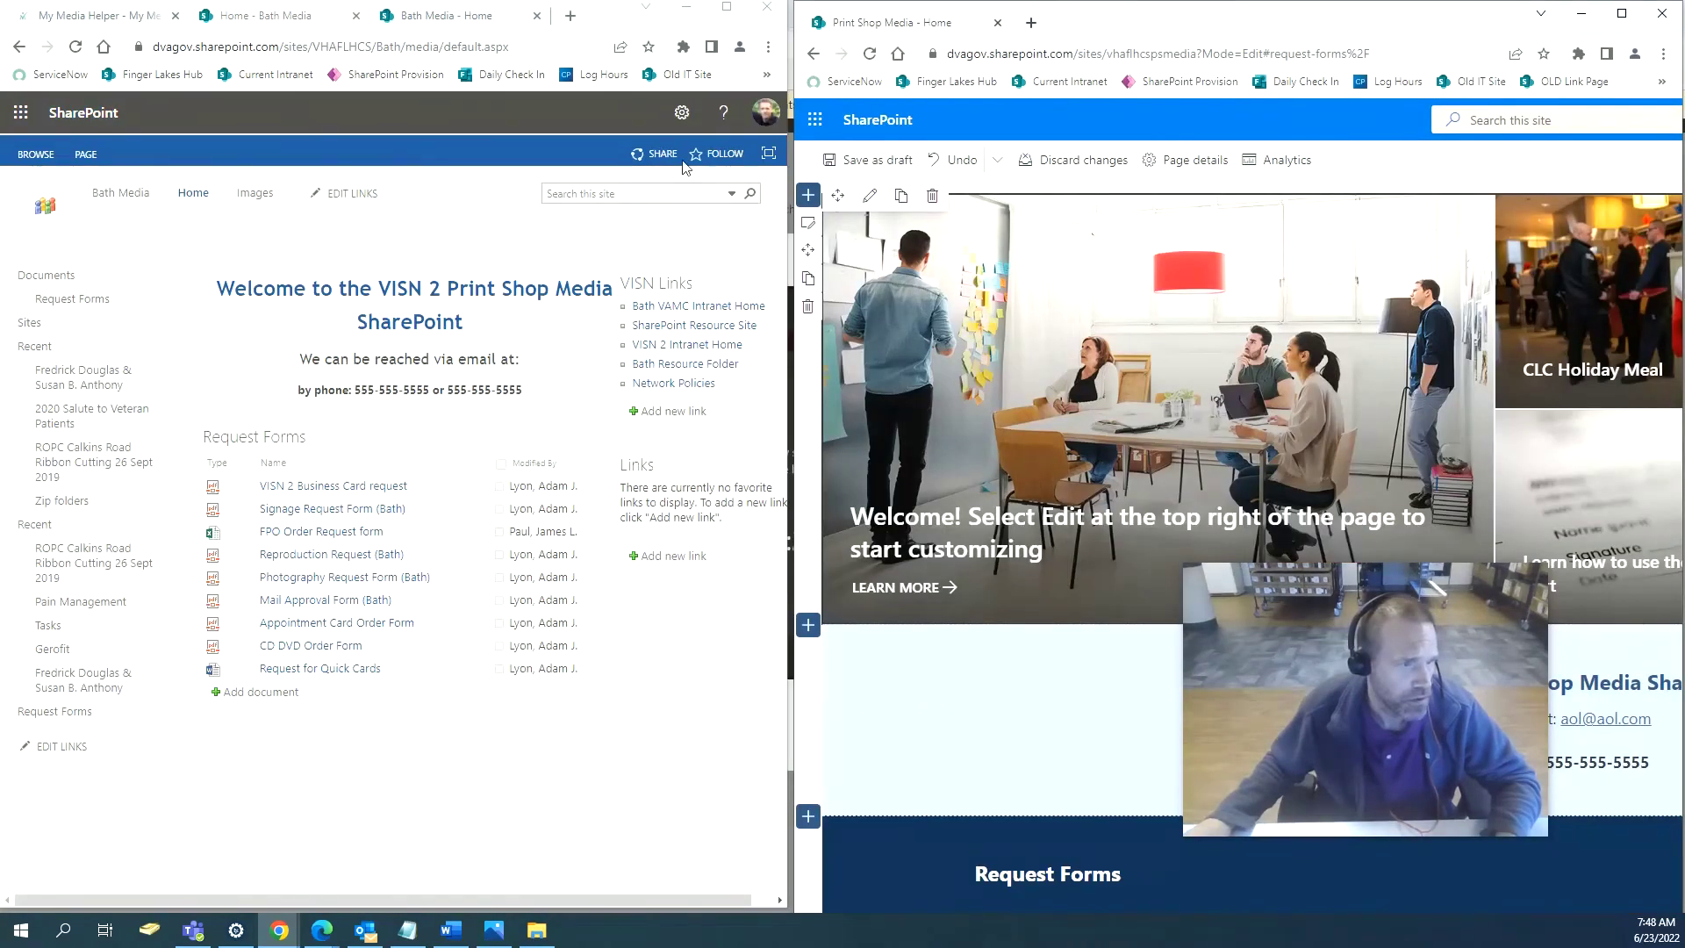
{"action": "left_click", "coordinate": [682, 113]}
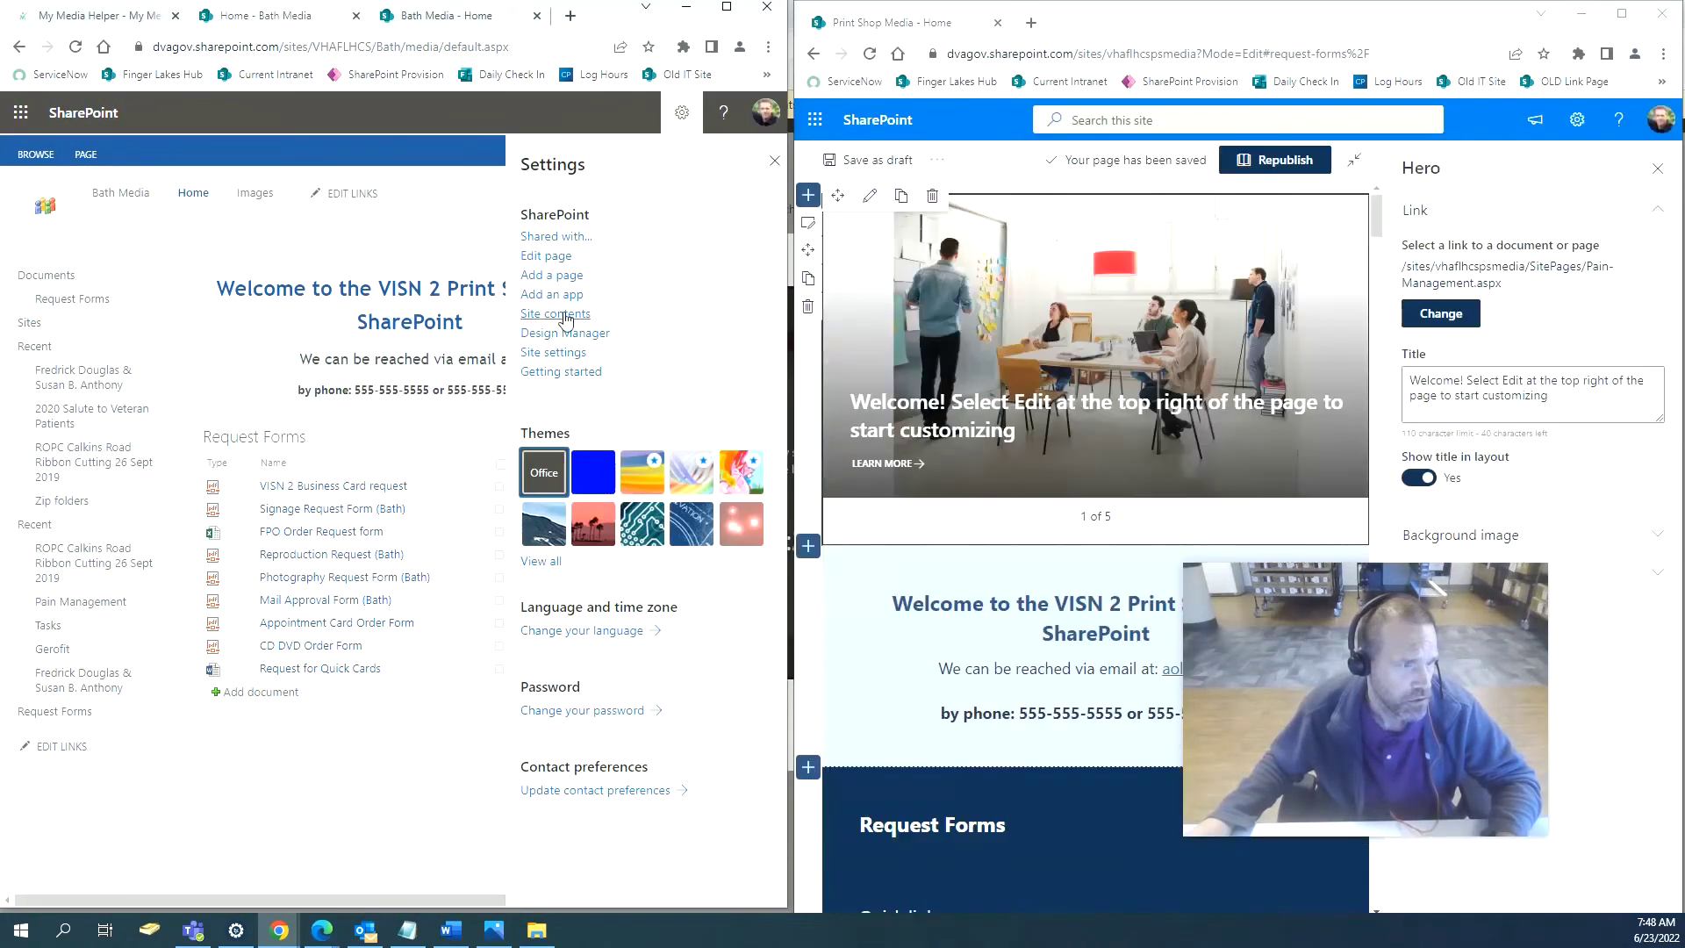
{"action": "left_click", "coordinate": [555, 314]}
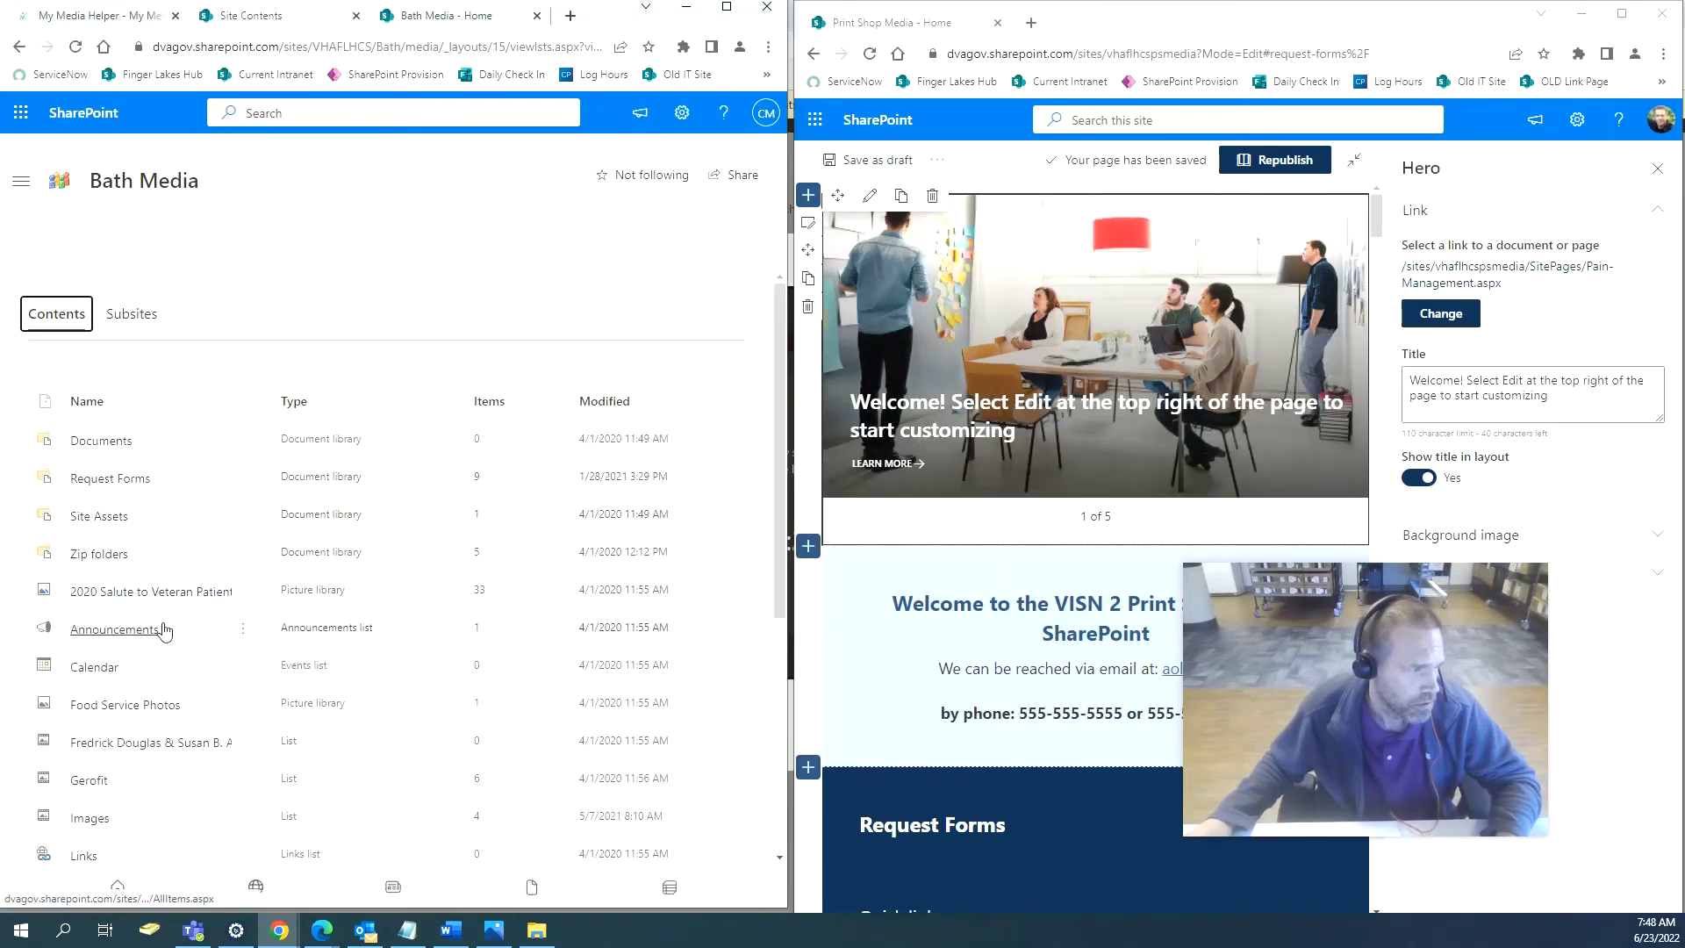
{"action": "scroll", "coordinate": [161, 696], "scroll_direction": "down", "scroll_amount": 2}
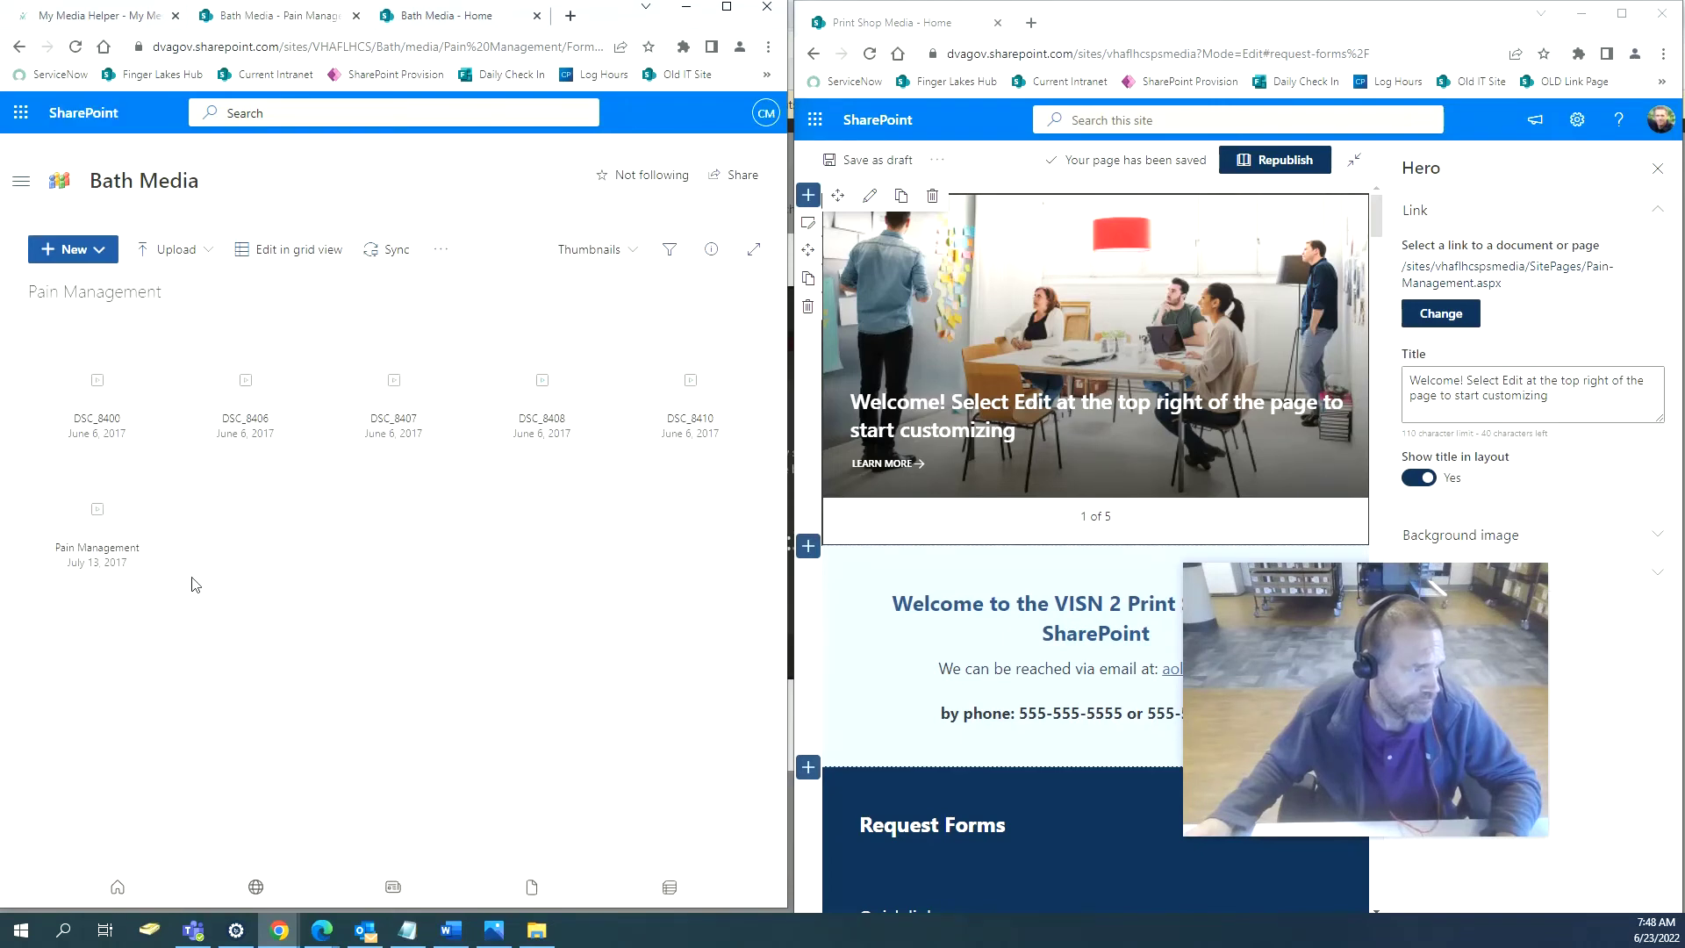
{"action": "left_click", "coordinate": [109, 386]}
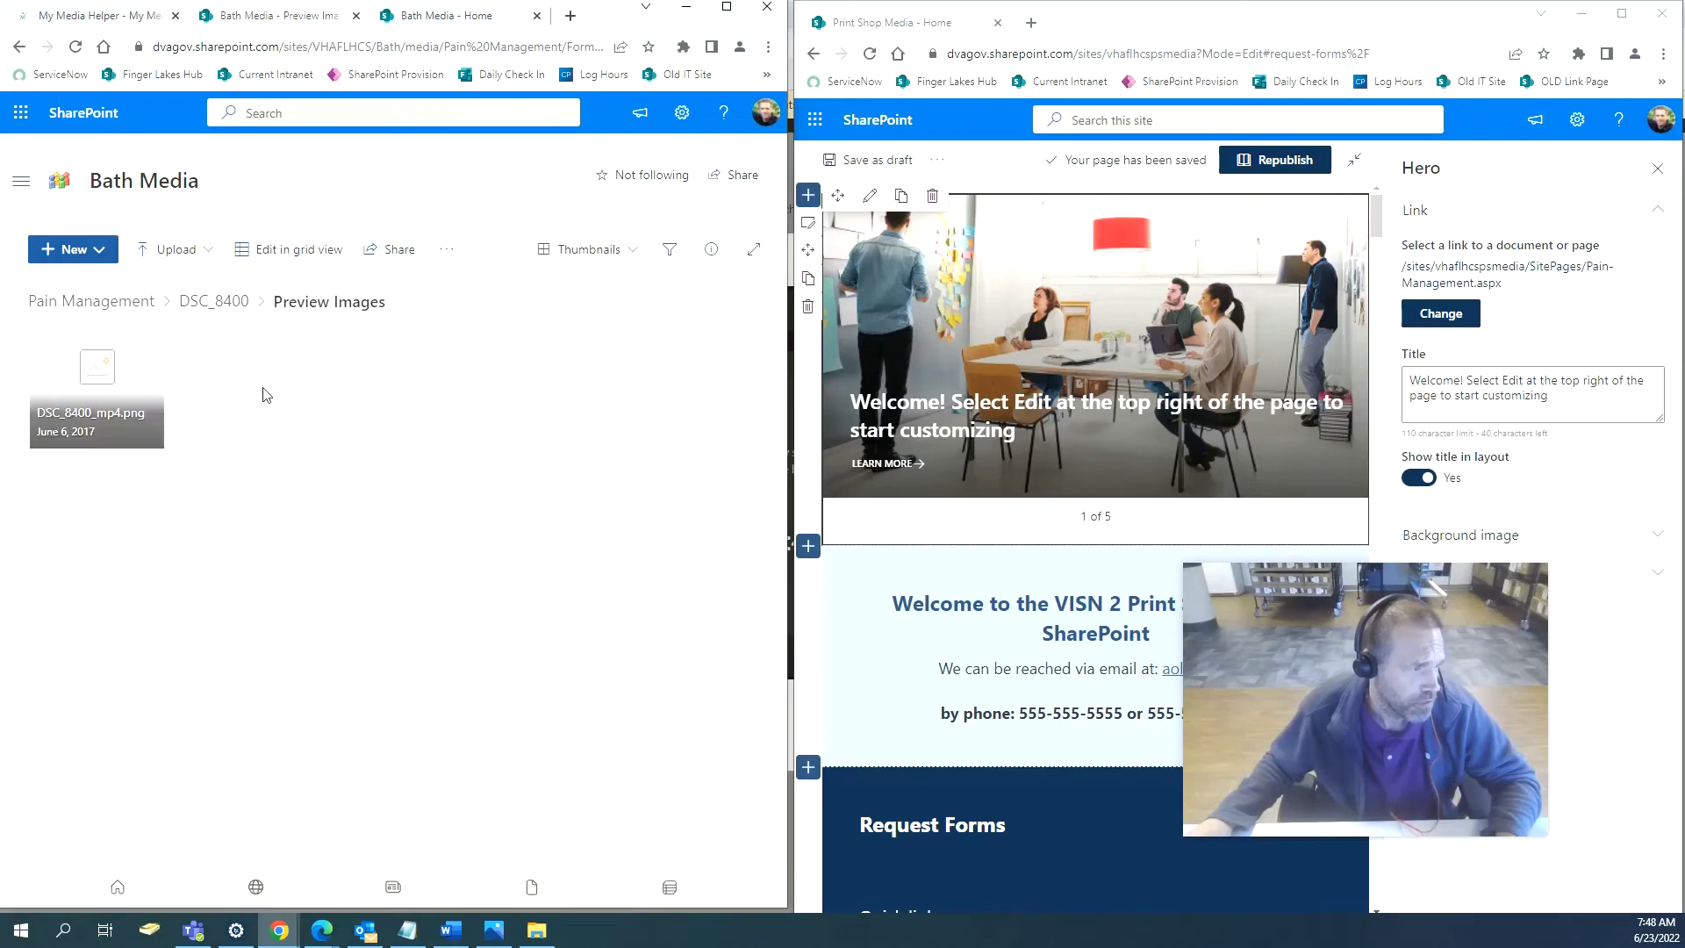
{"action": "left_click", "coordinate": [154, 344]}
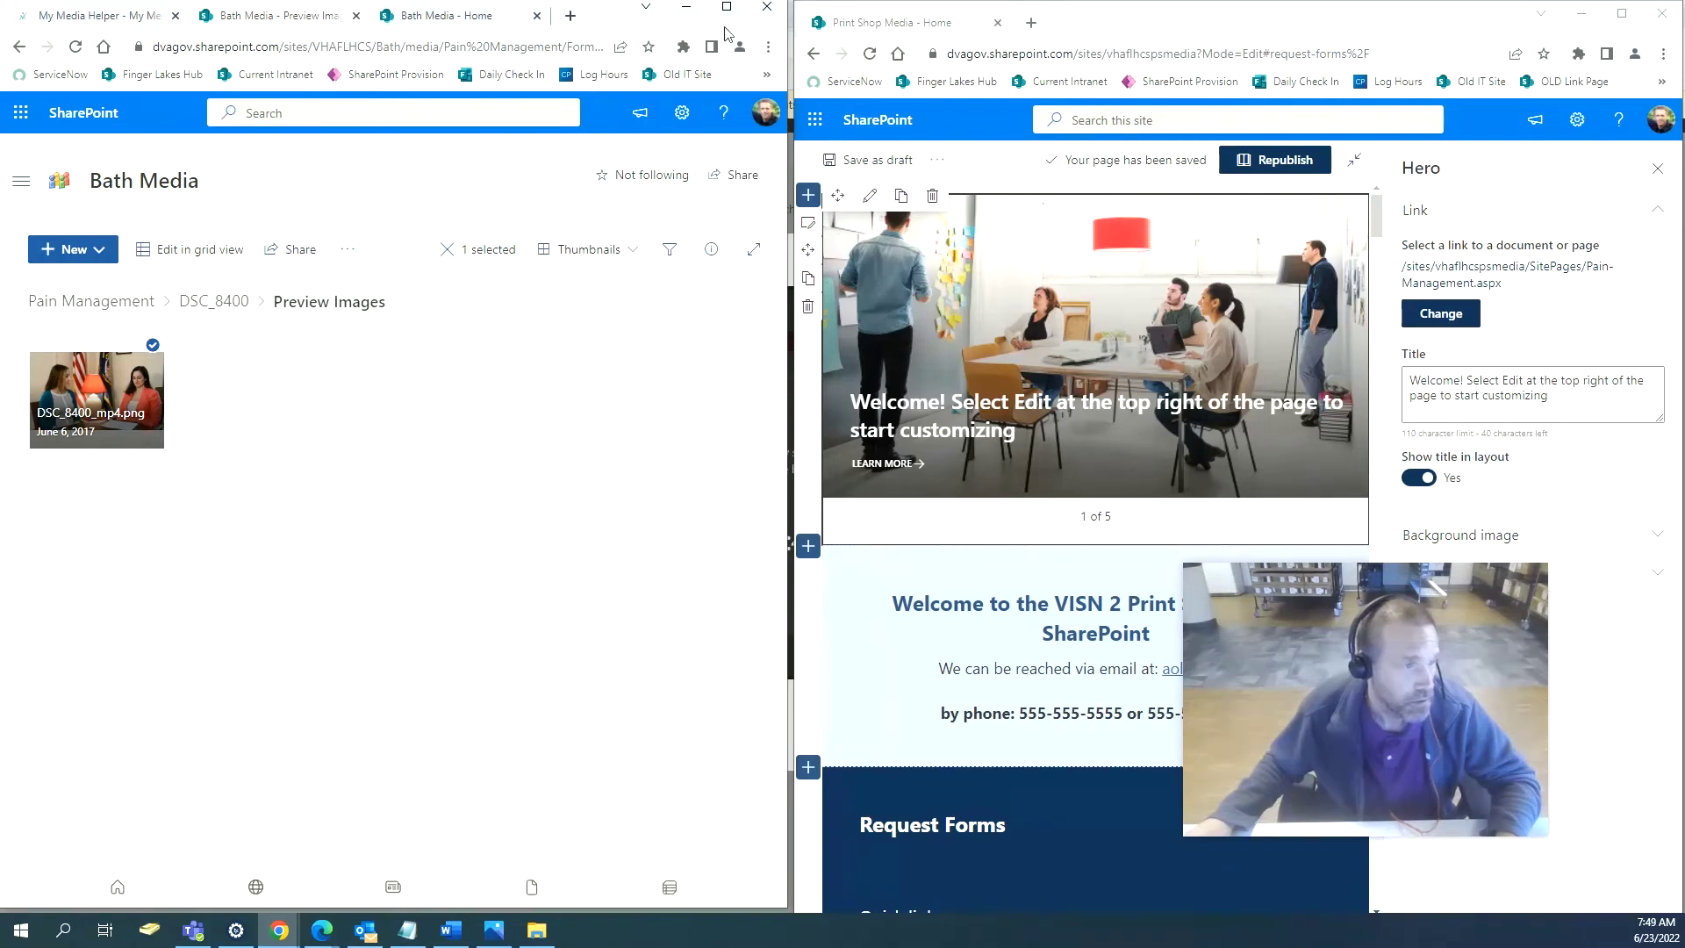
{"action": "left_click", "coordinate": [349, 250]}
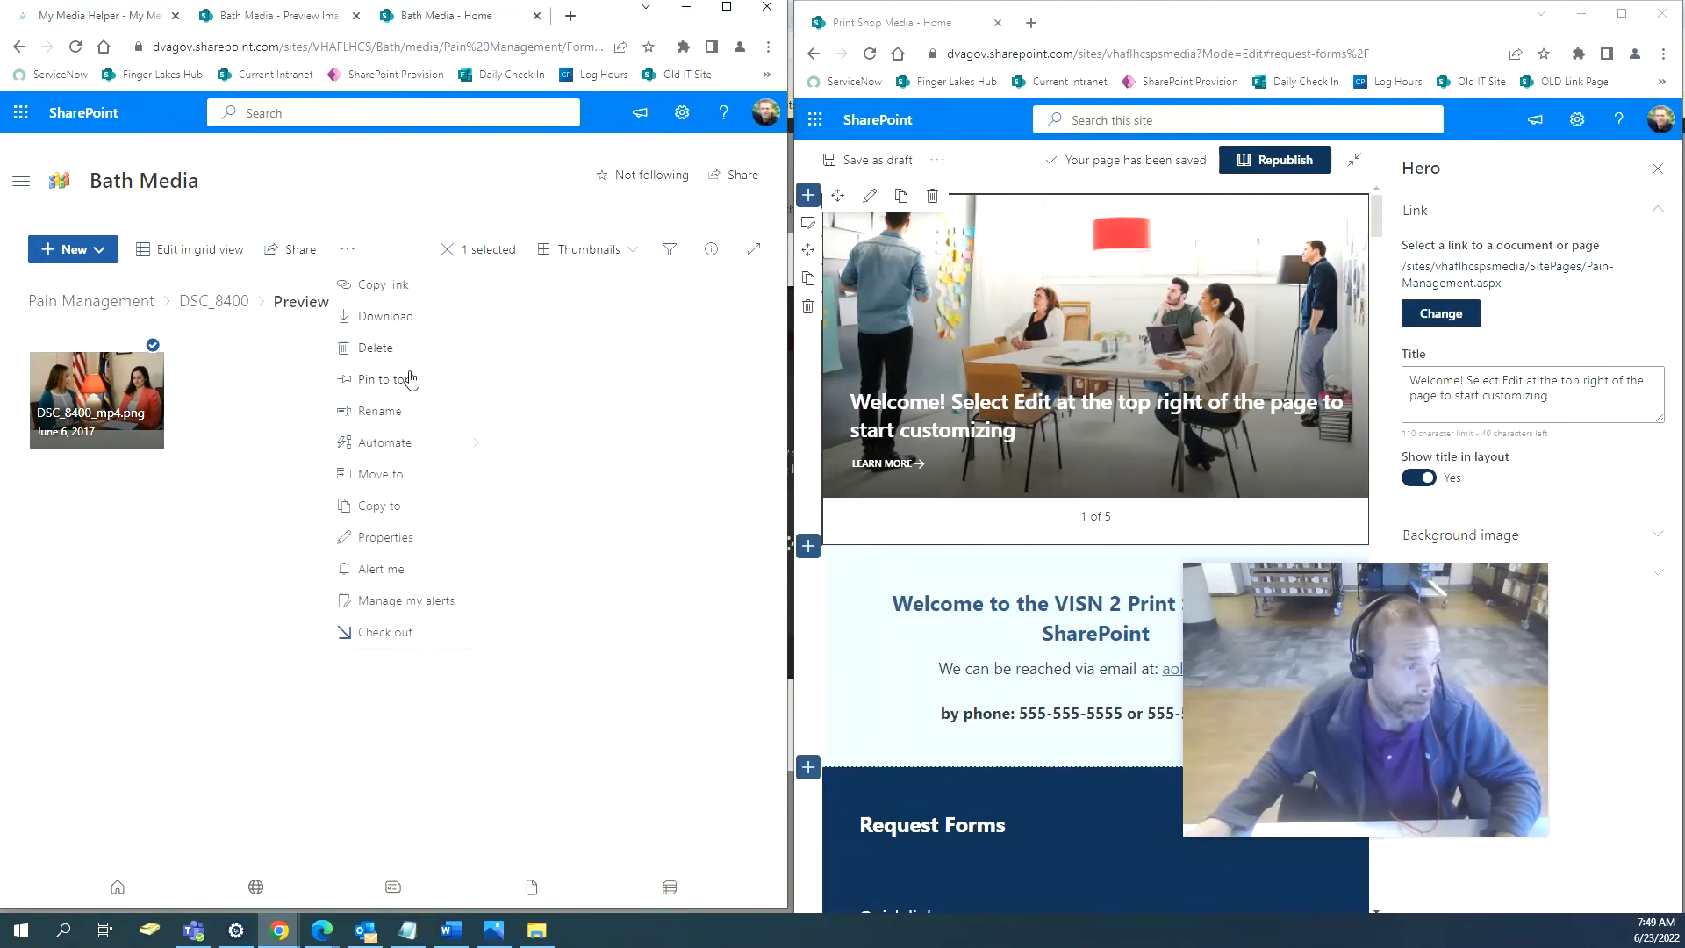
{"action": "left_click", "coordinate": [386, 317]}
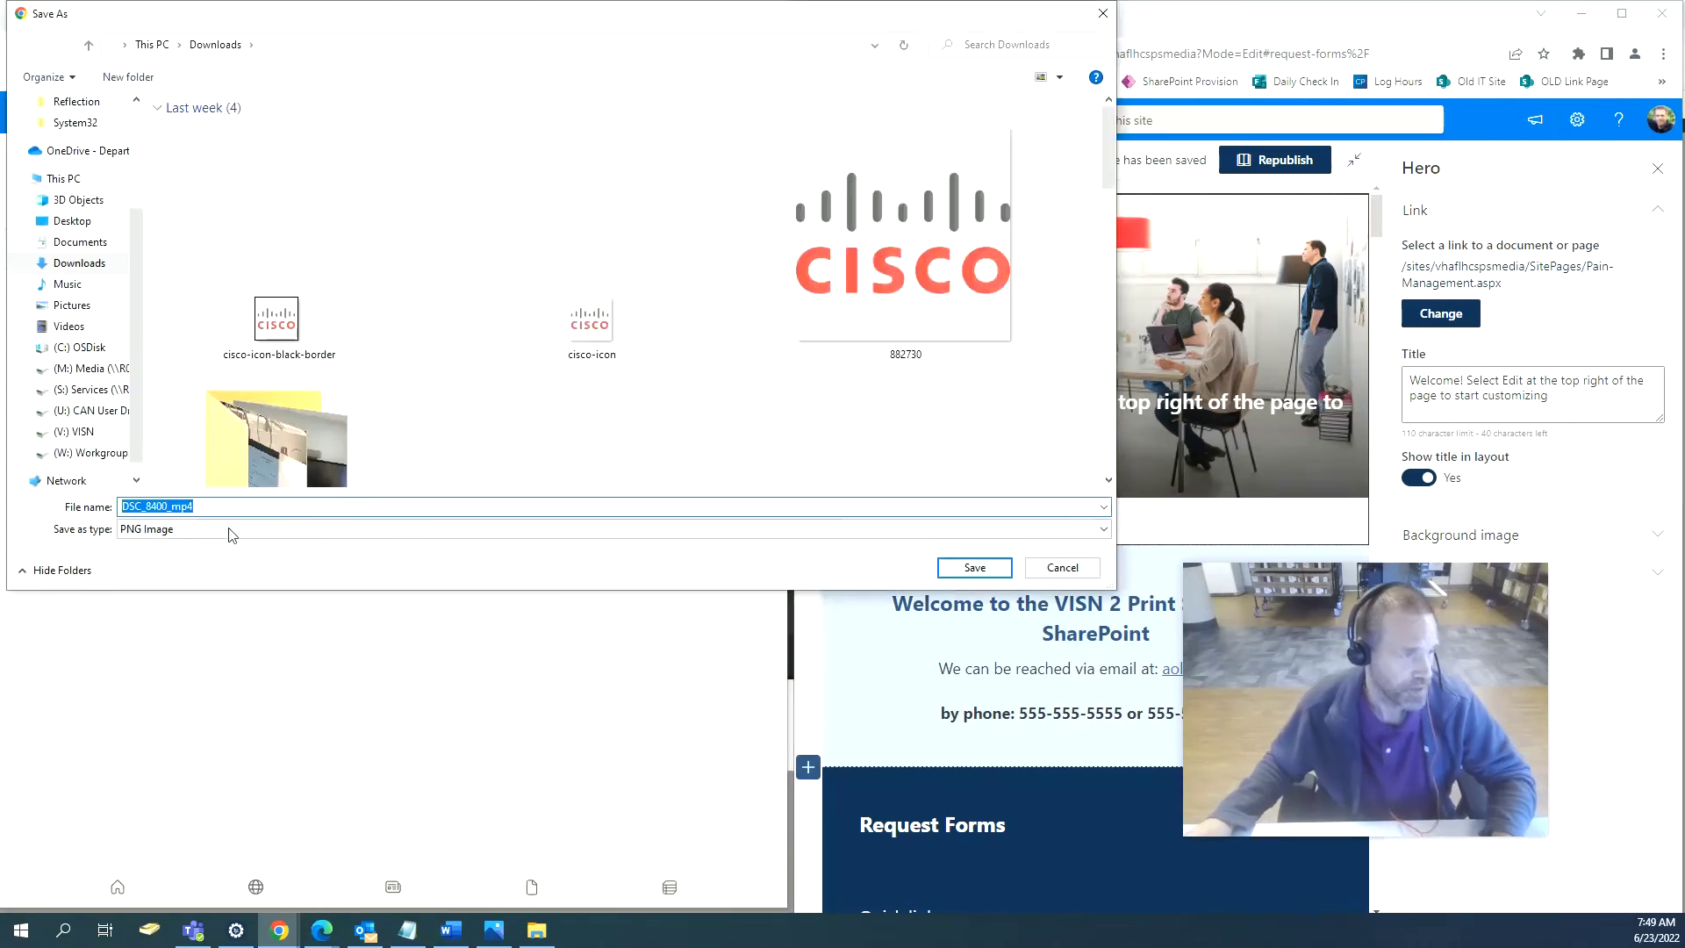
Save the image to Downloads as pain-management-banner and maximize the Print Shop Media editor.
{"action": "type", "text": "Pain"}
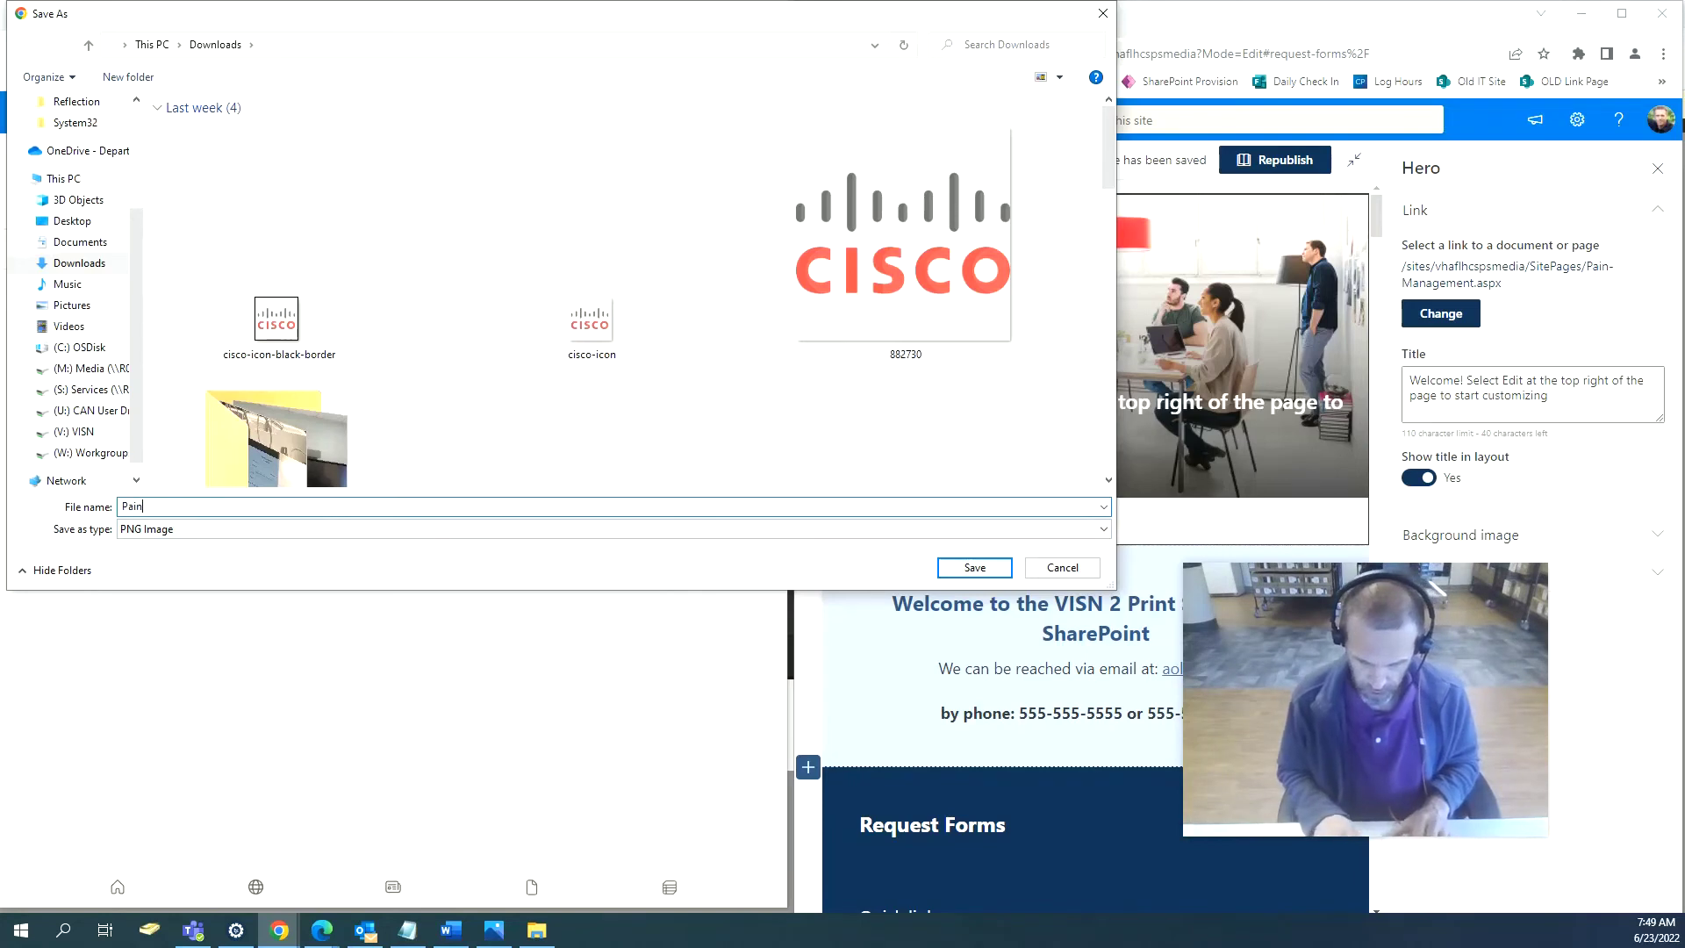
{"action": "type", "text": " Manag"}
{"action": "key", "text": "BackSpace"}
{"action": "key", "text": "BackSpace"}
{"action": "key", "text": "BackSpace"}
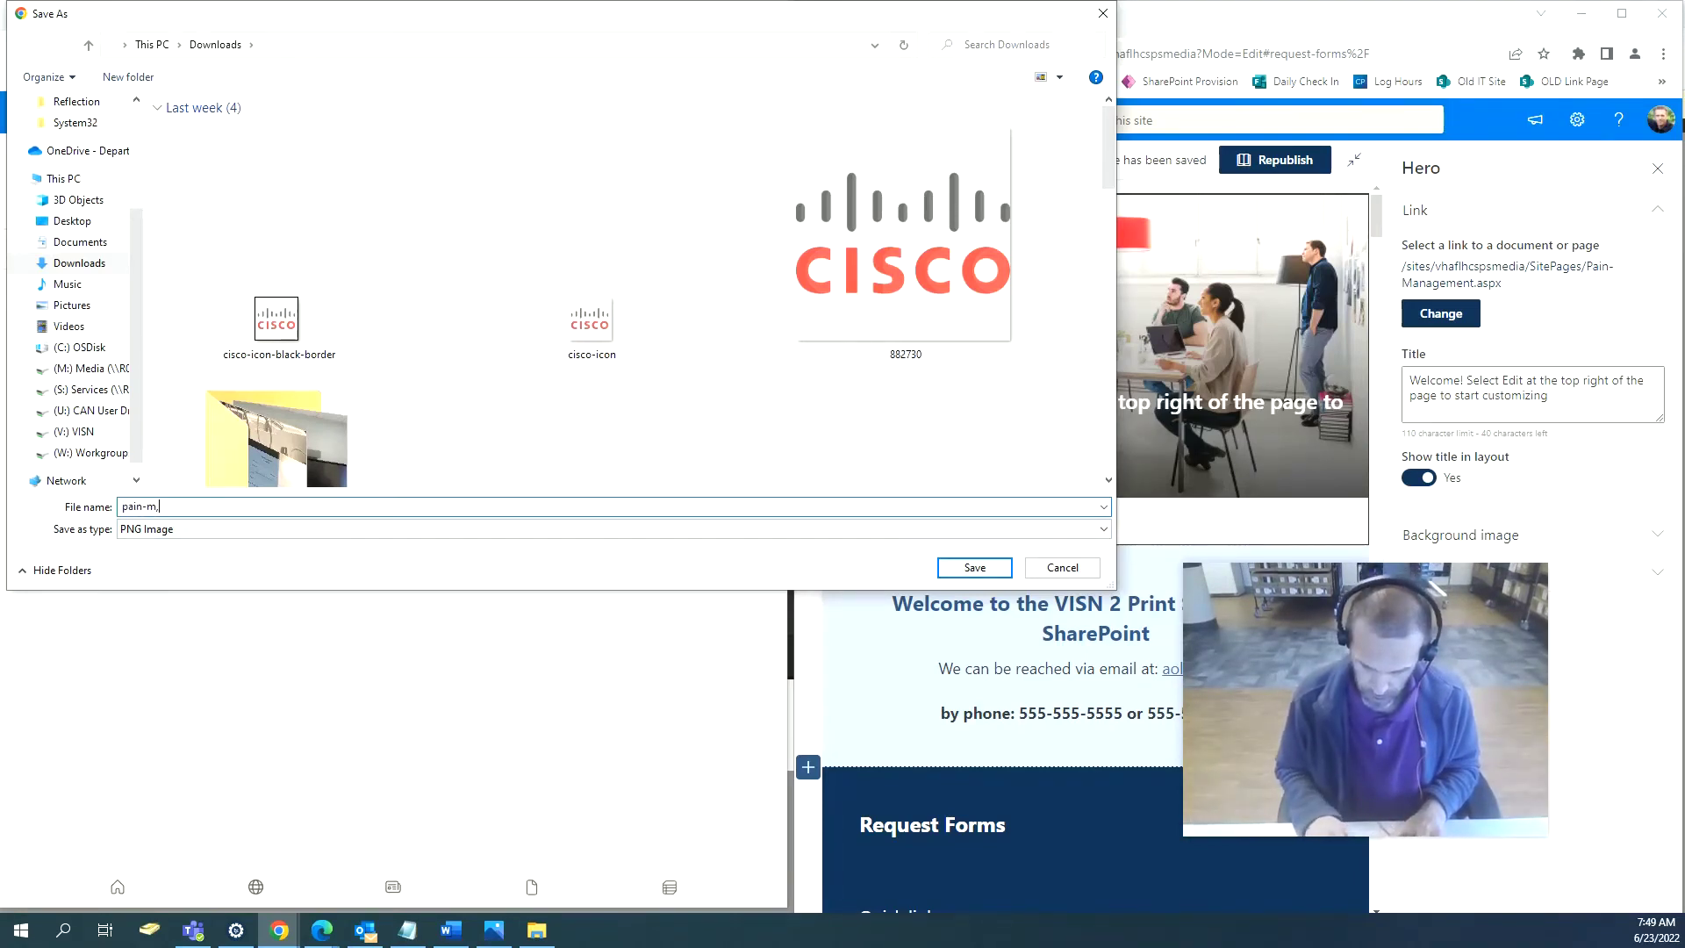
{"action": "key", "text": "BackSpace"}
{"action": "type", "text": "a"}
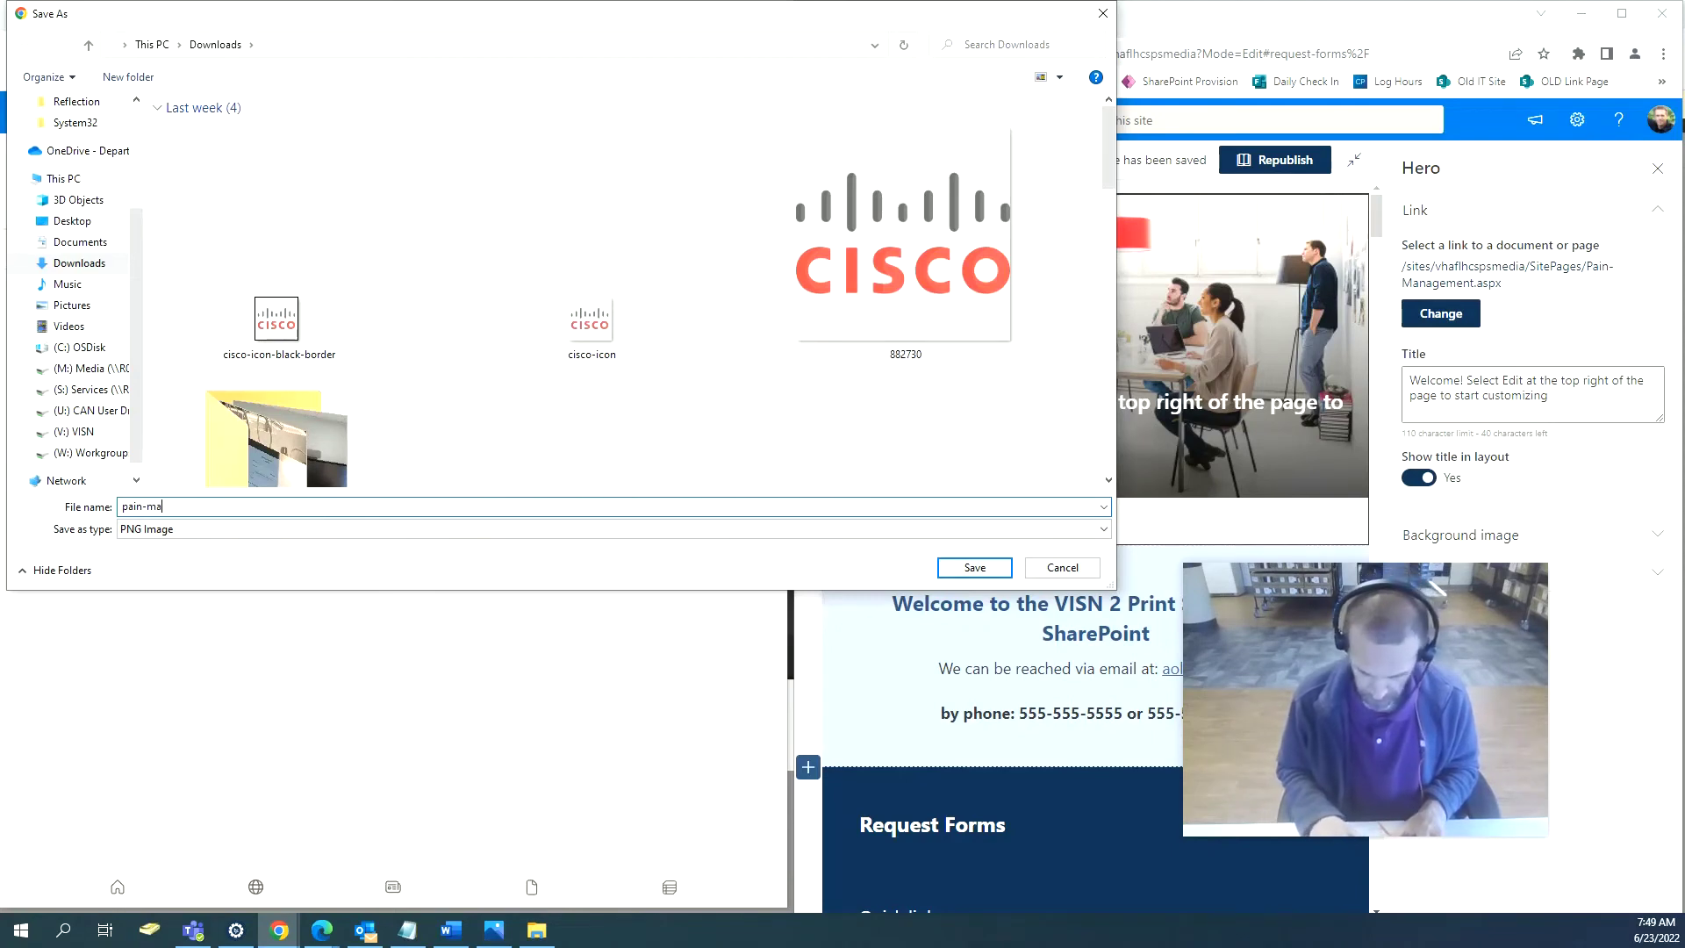
{"action": "type", "text": "nagemen"}
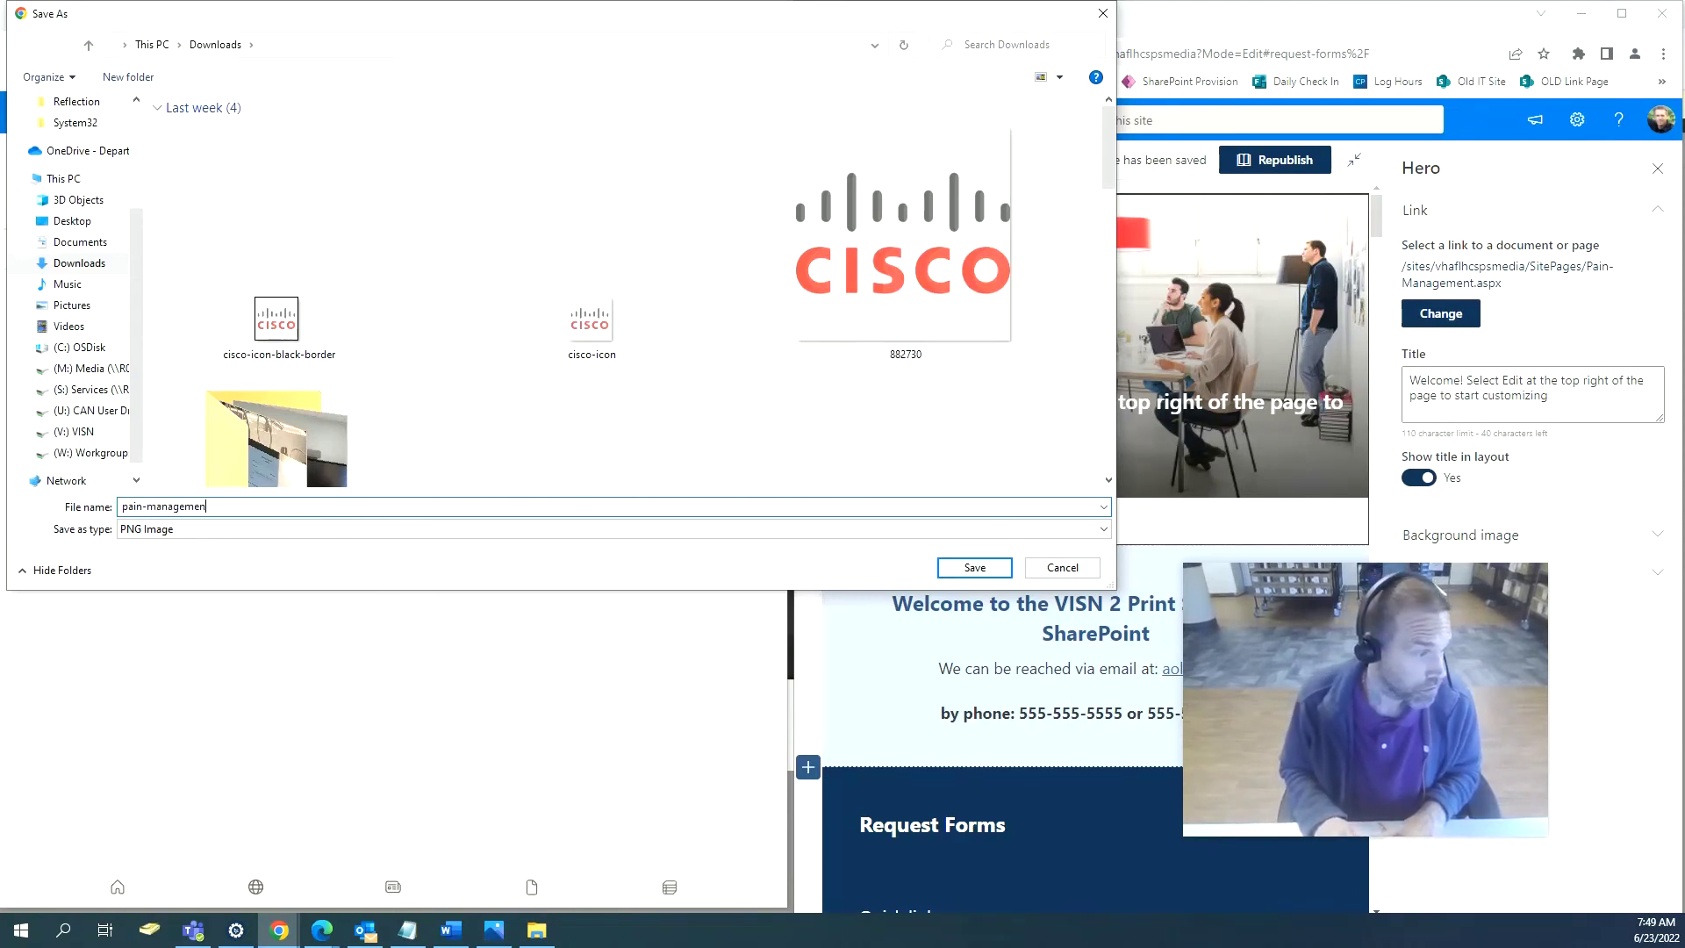
{"action": "type", "text": "t"}
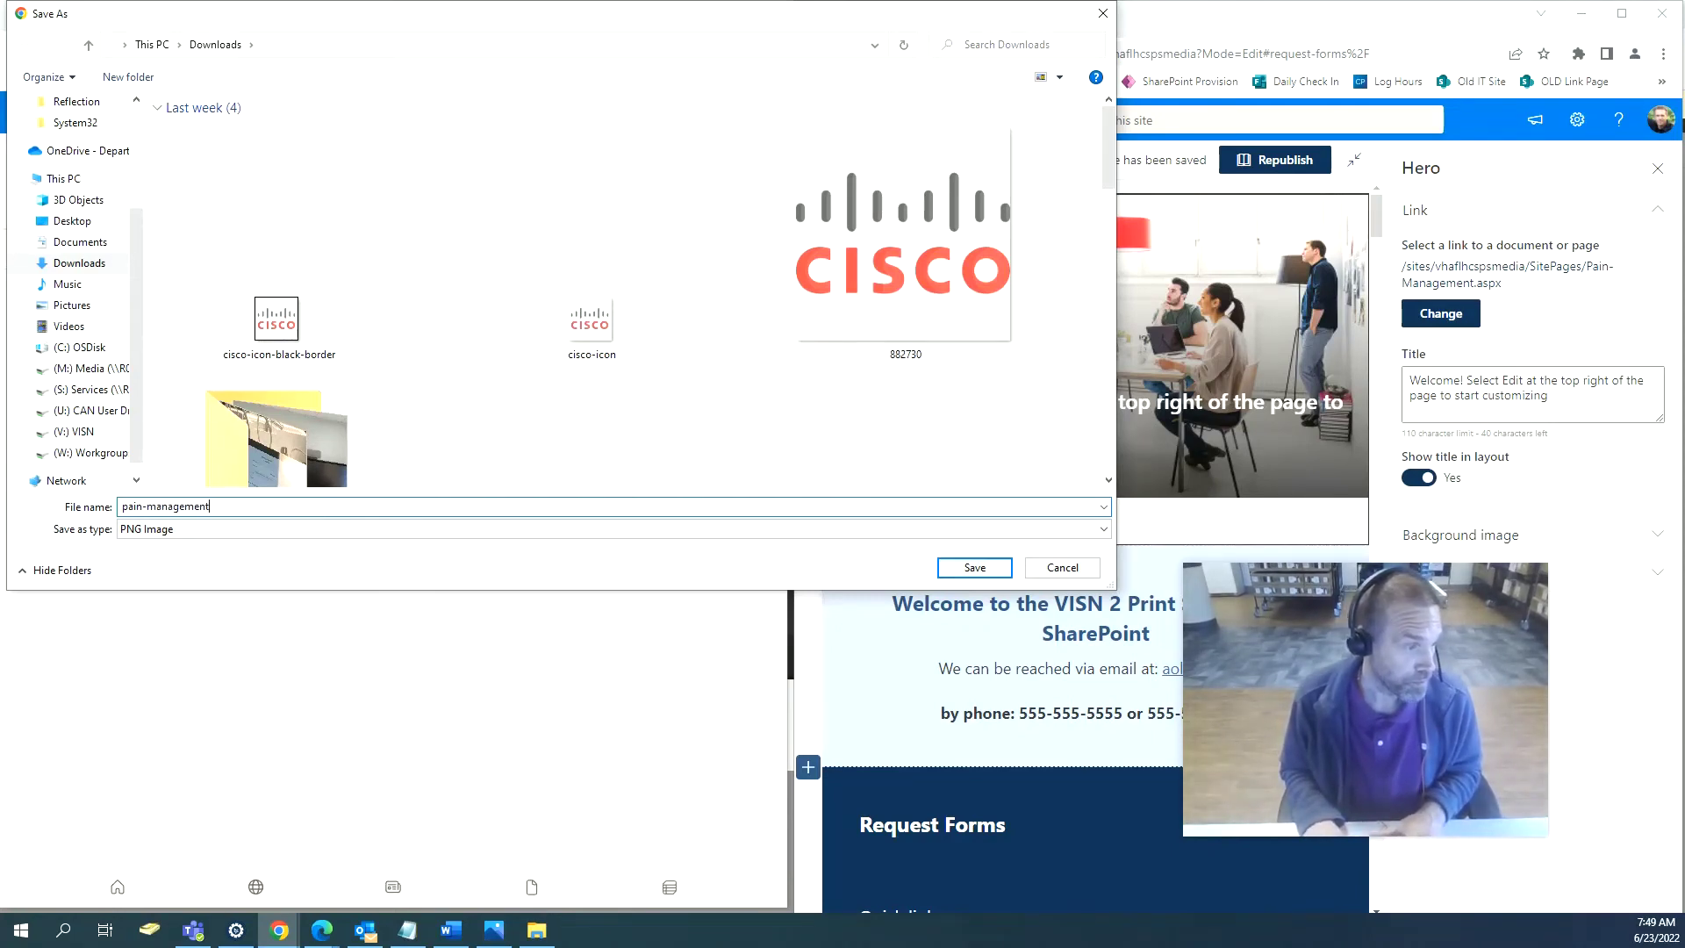
{"action": "type", "text": "=-banner"}
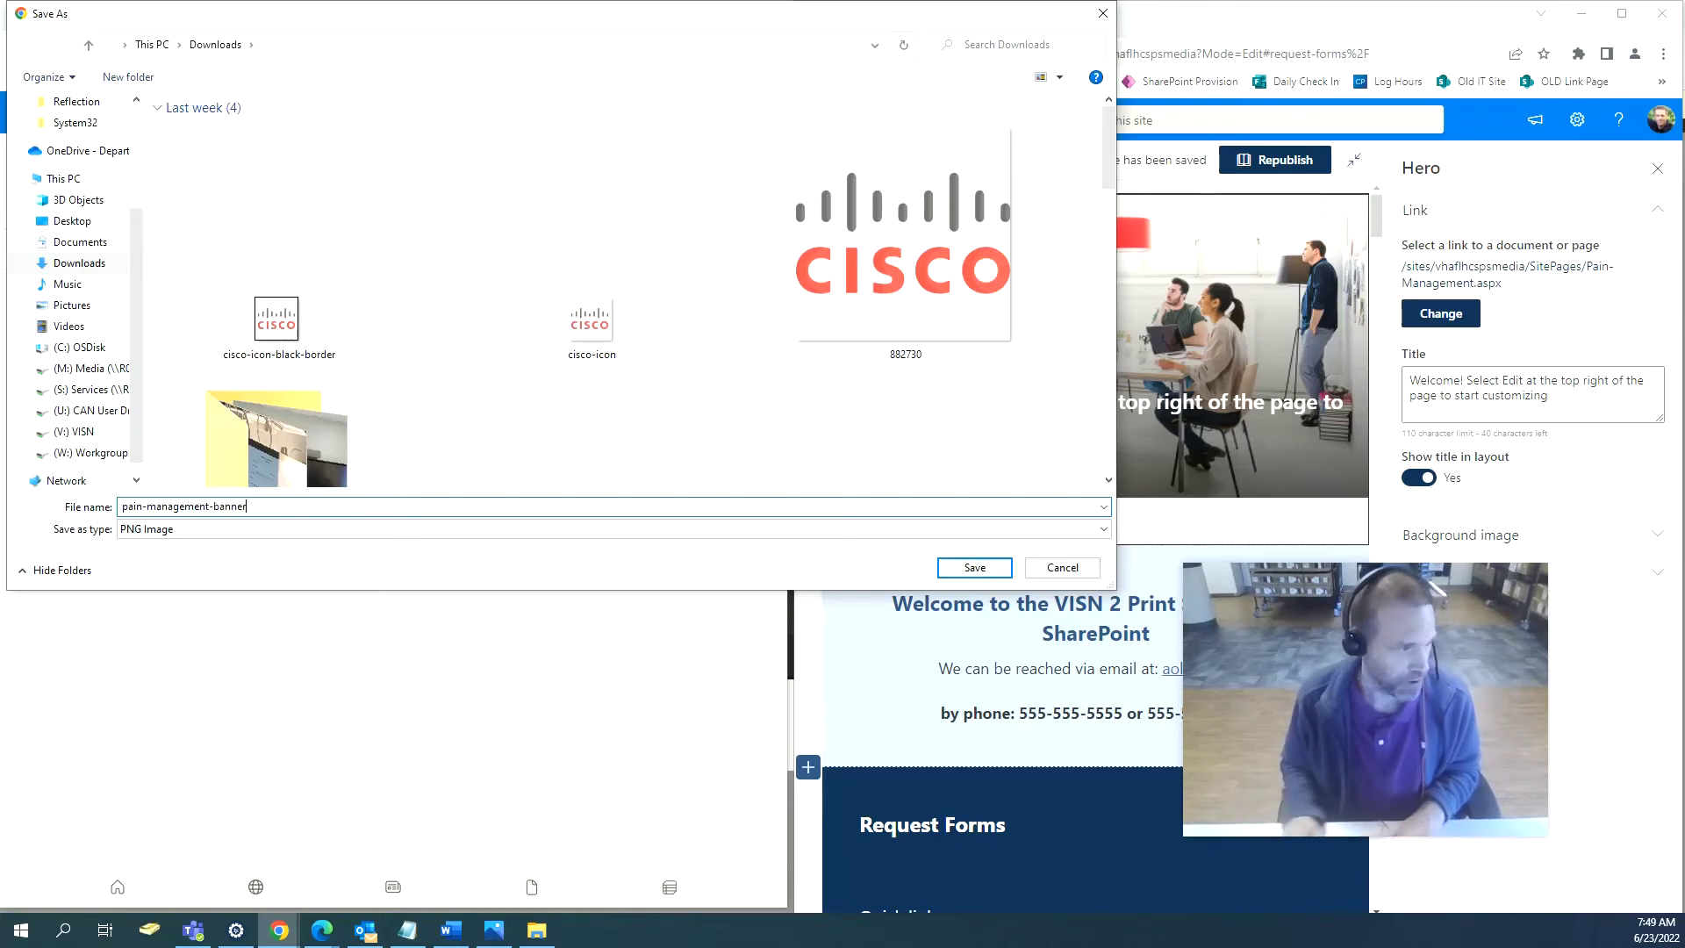
{"action": "left_click", "coordinate": [944, 572]}
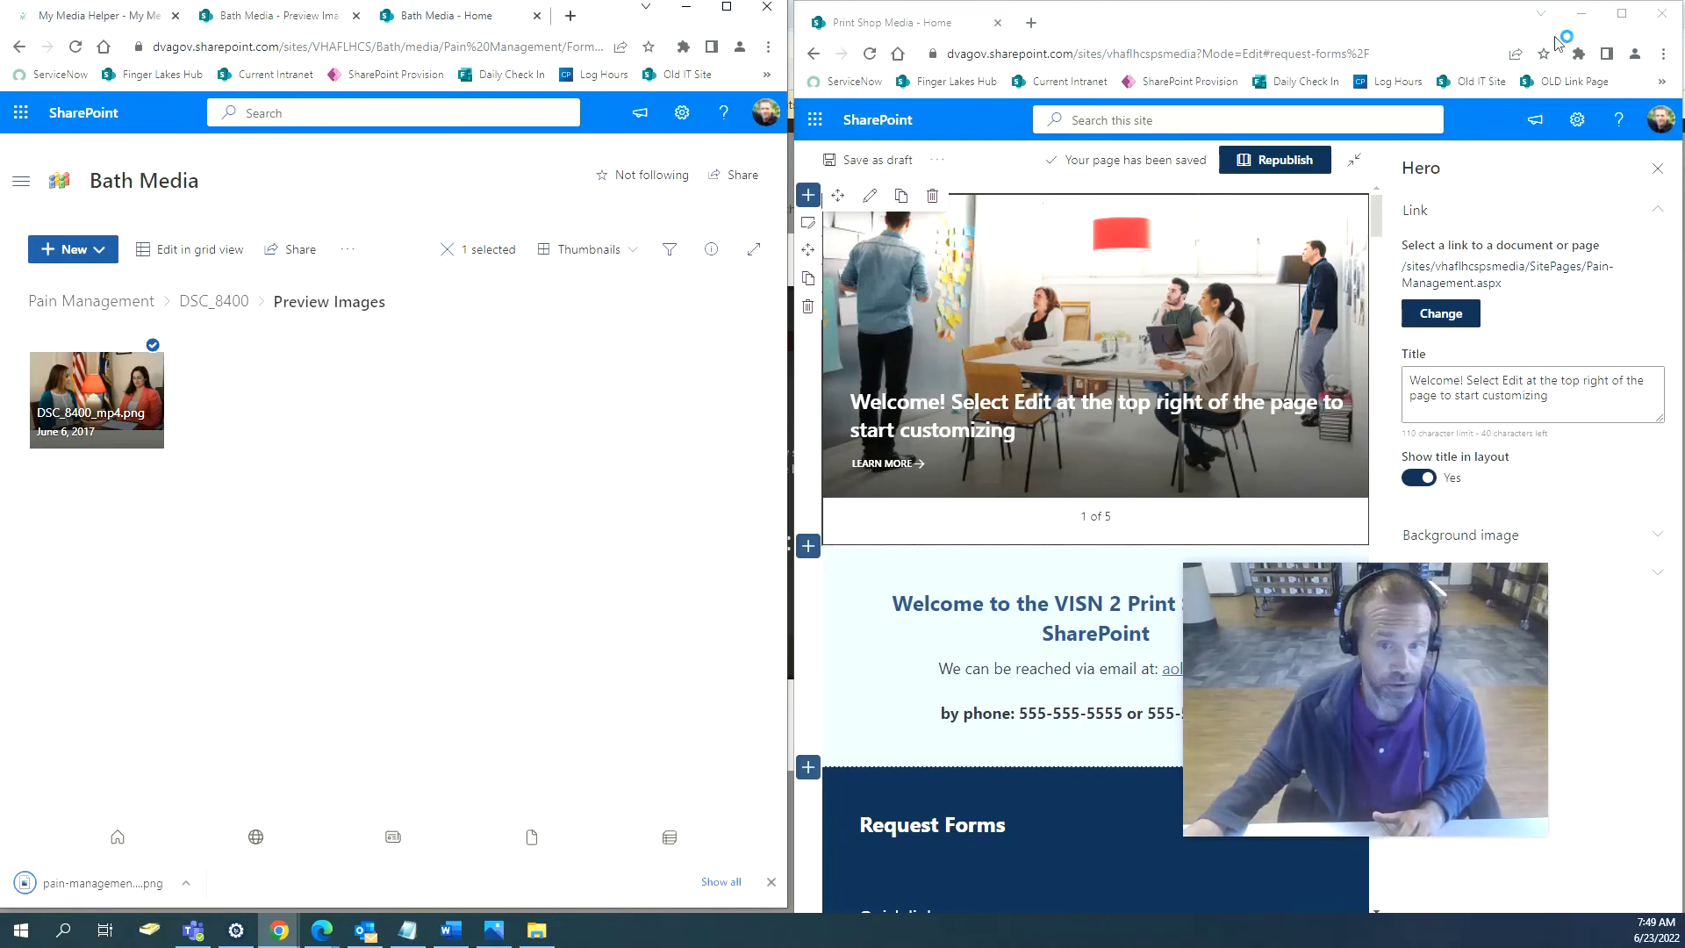
{"action": "left_click", "coordinate": [1622, 14]}
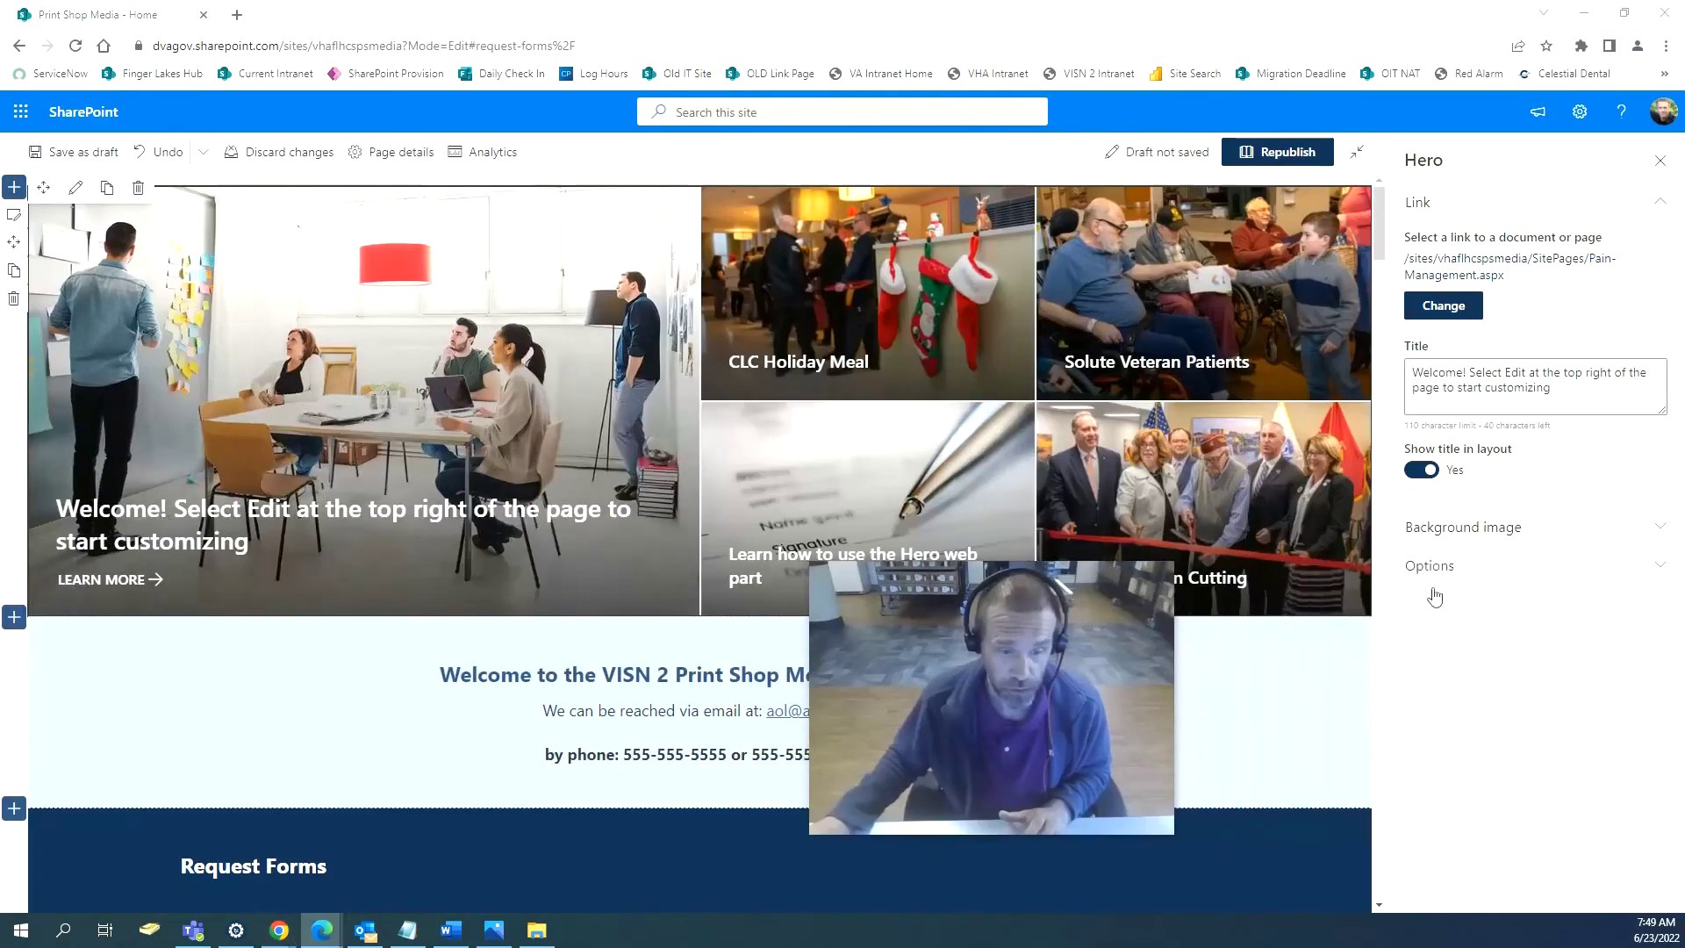
Upload pain-management-banner as the large tile's background and retitle it 'Pain Management Video Series'.
{"action": "left_click", "coordinate": [1546, 531]}
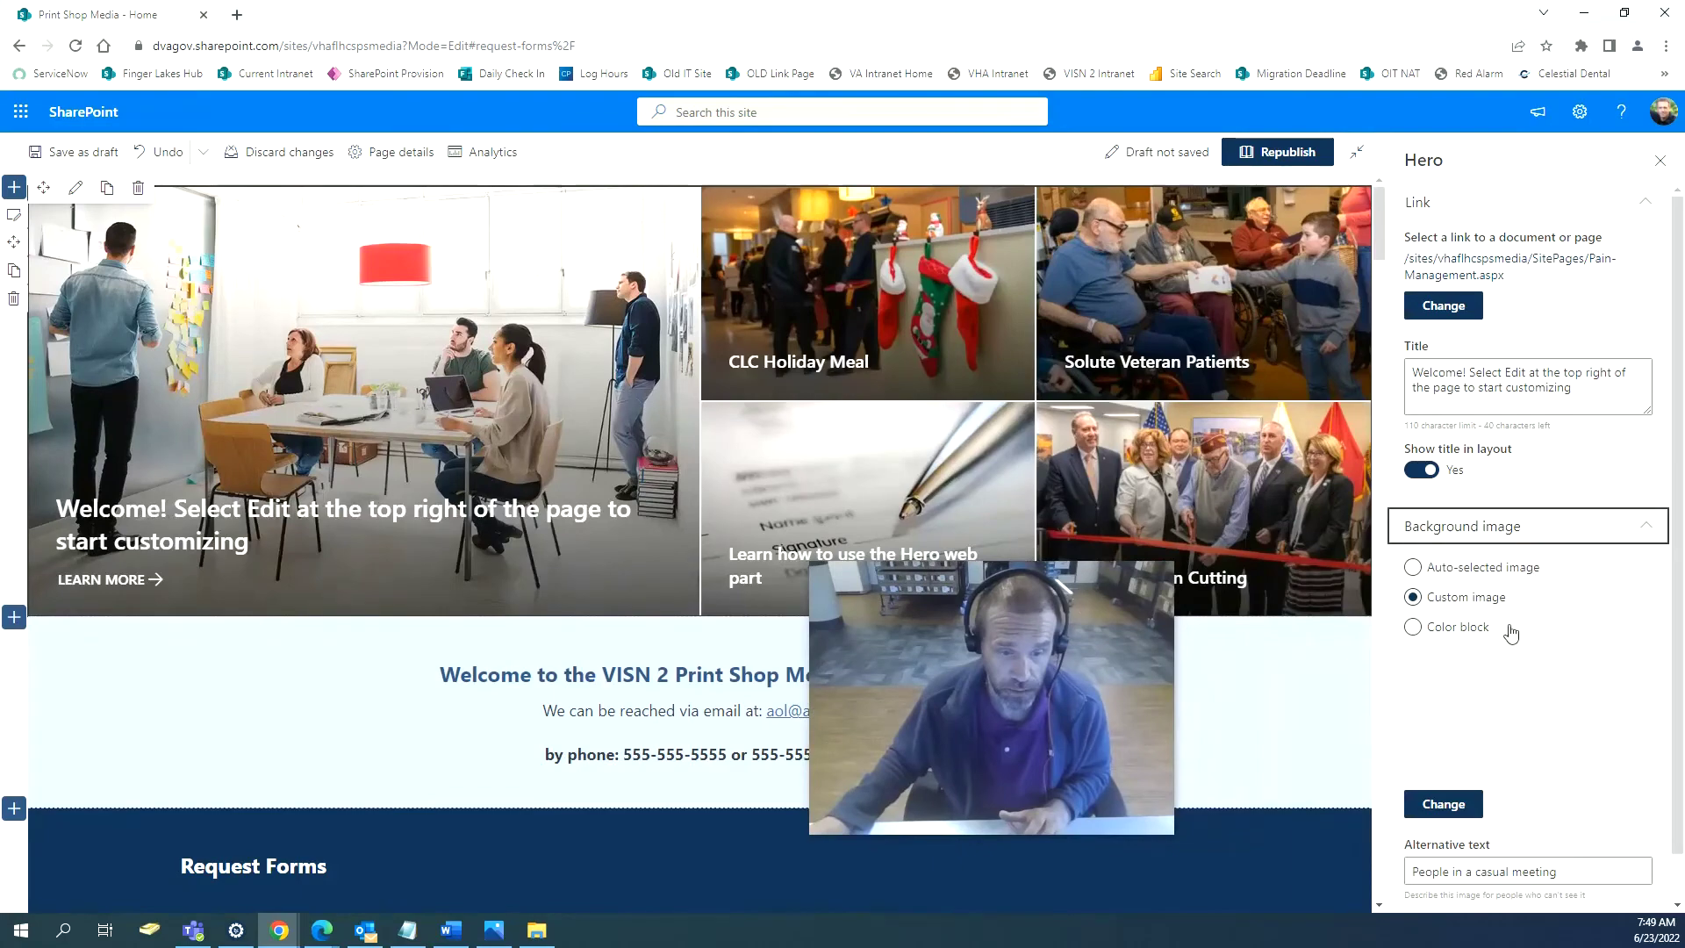
{"action": "left_click", "coordinate": [1449, 806]}
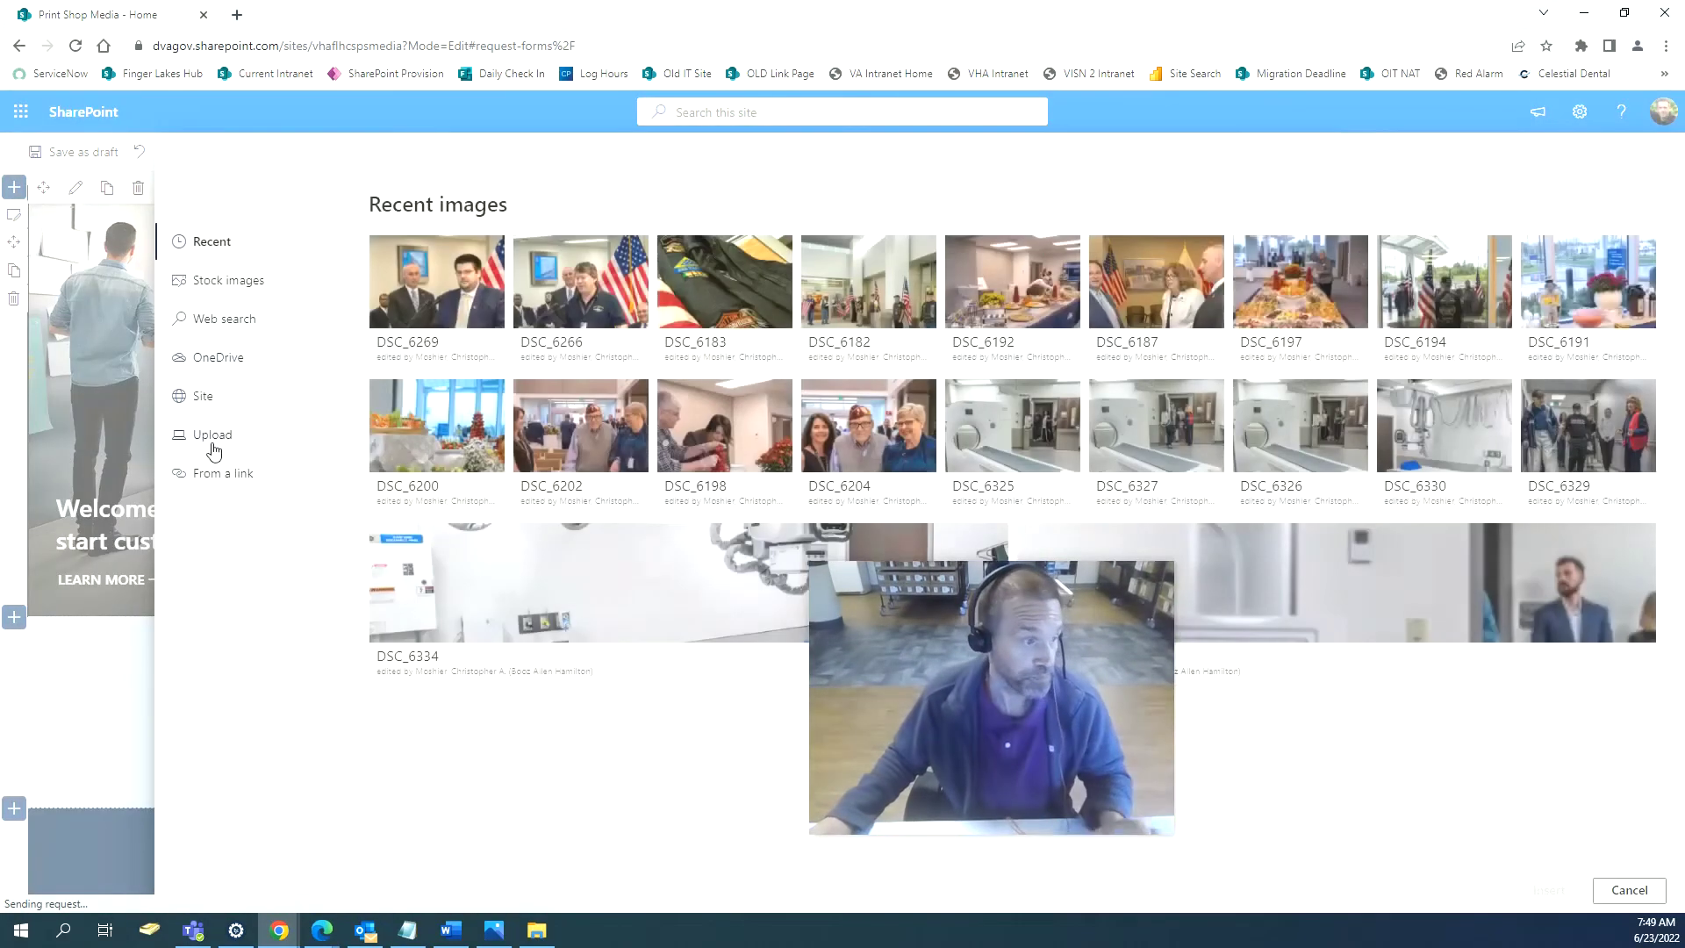
{"action": "left_click", "coordinate": [214, 439]}
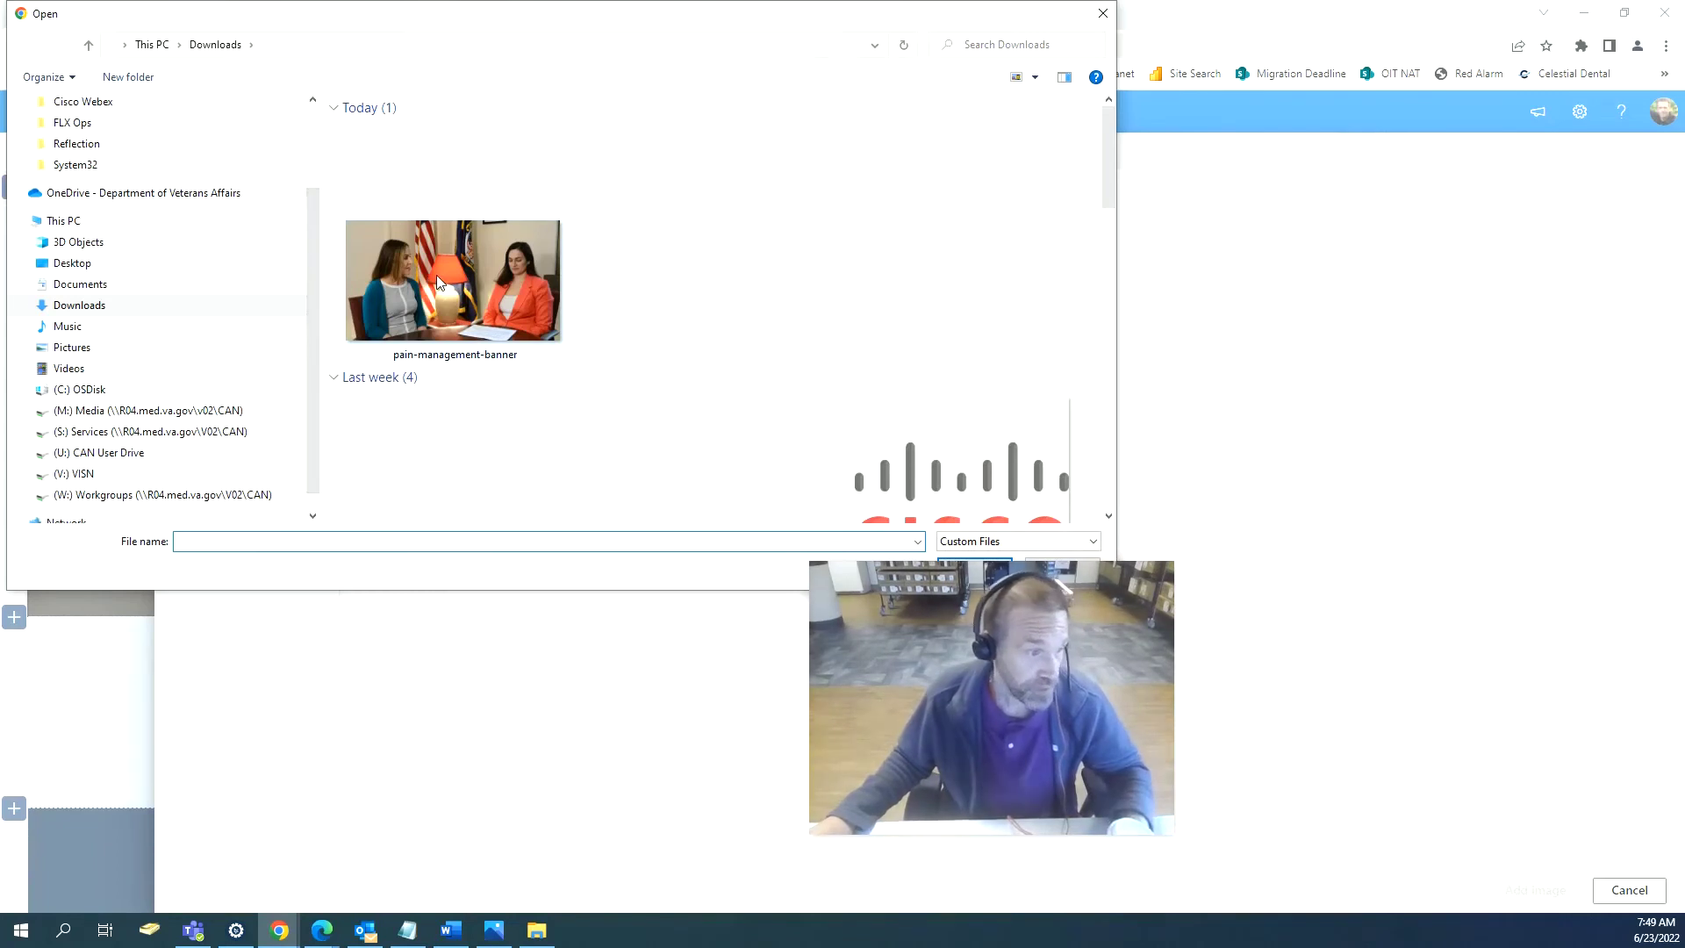
{"action": "double_click", "coordinate": [437, 281]}
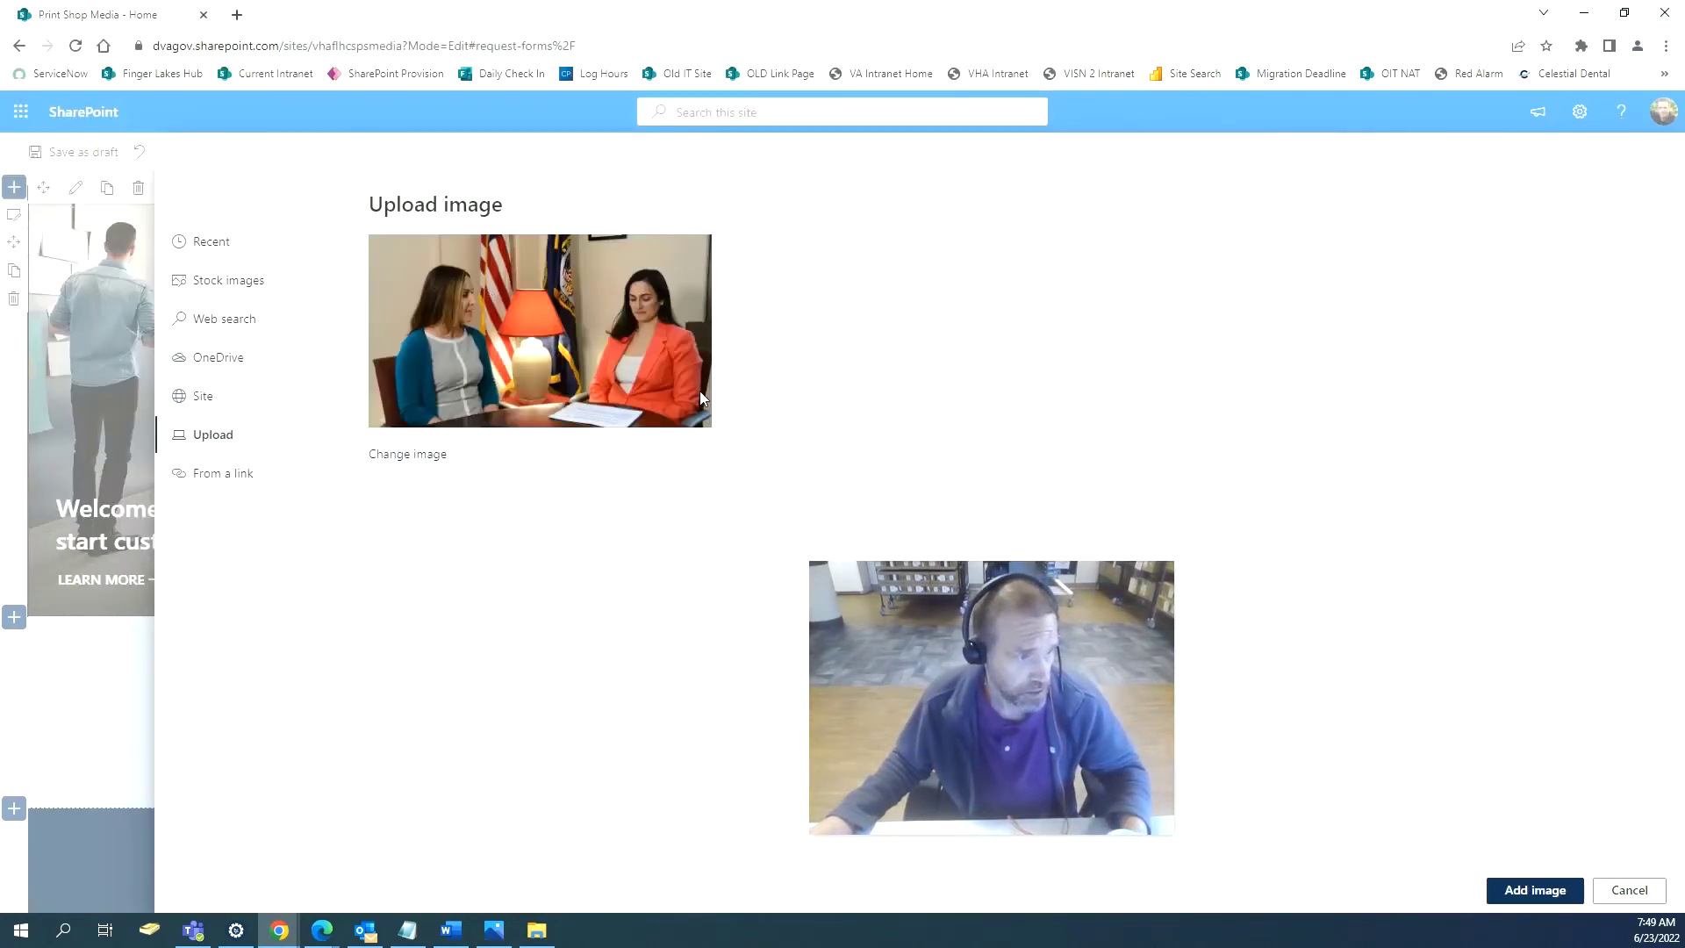
{"action": "left_click", "coordinate": [1572, 893]}
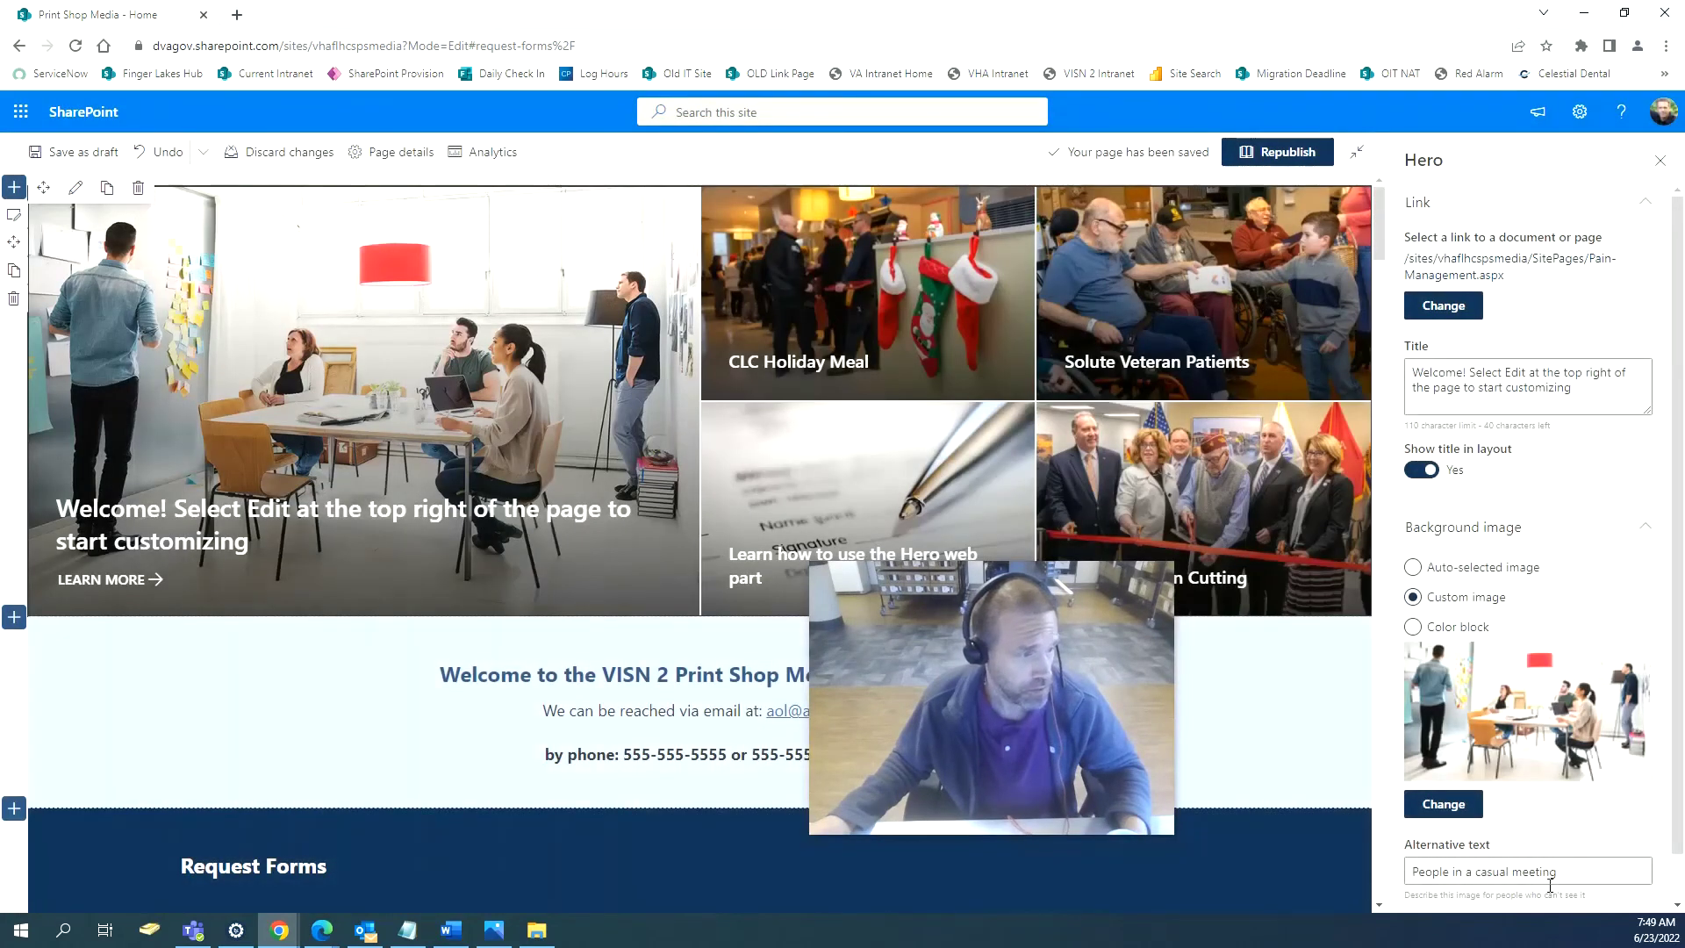
{"action": "left_click_drag", "start_coordinate": [1572, 387], "coordinate": [1385, 377]}
{"action": "type", "text": "Pain"}
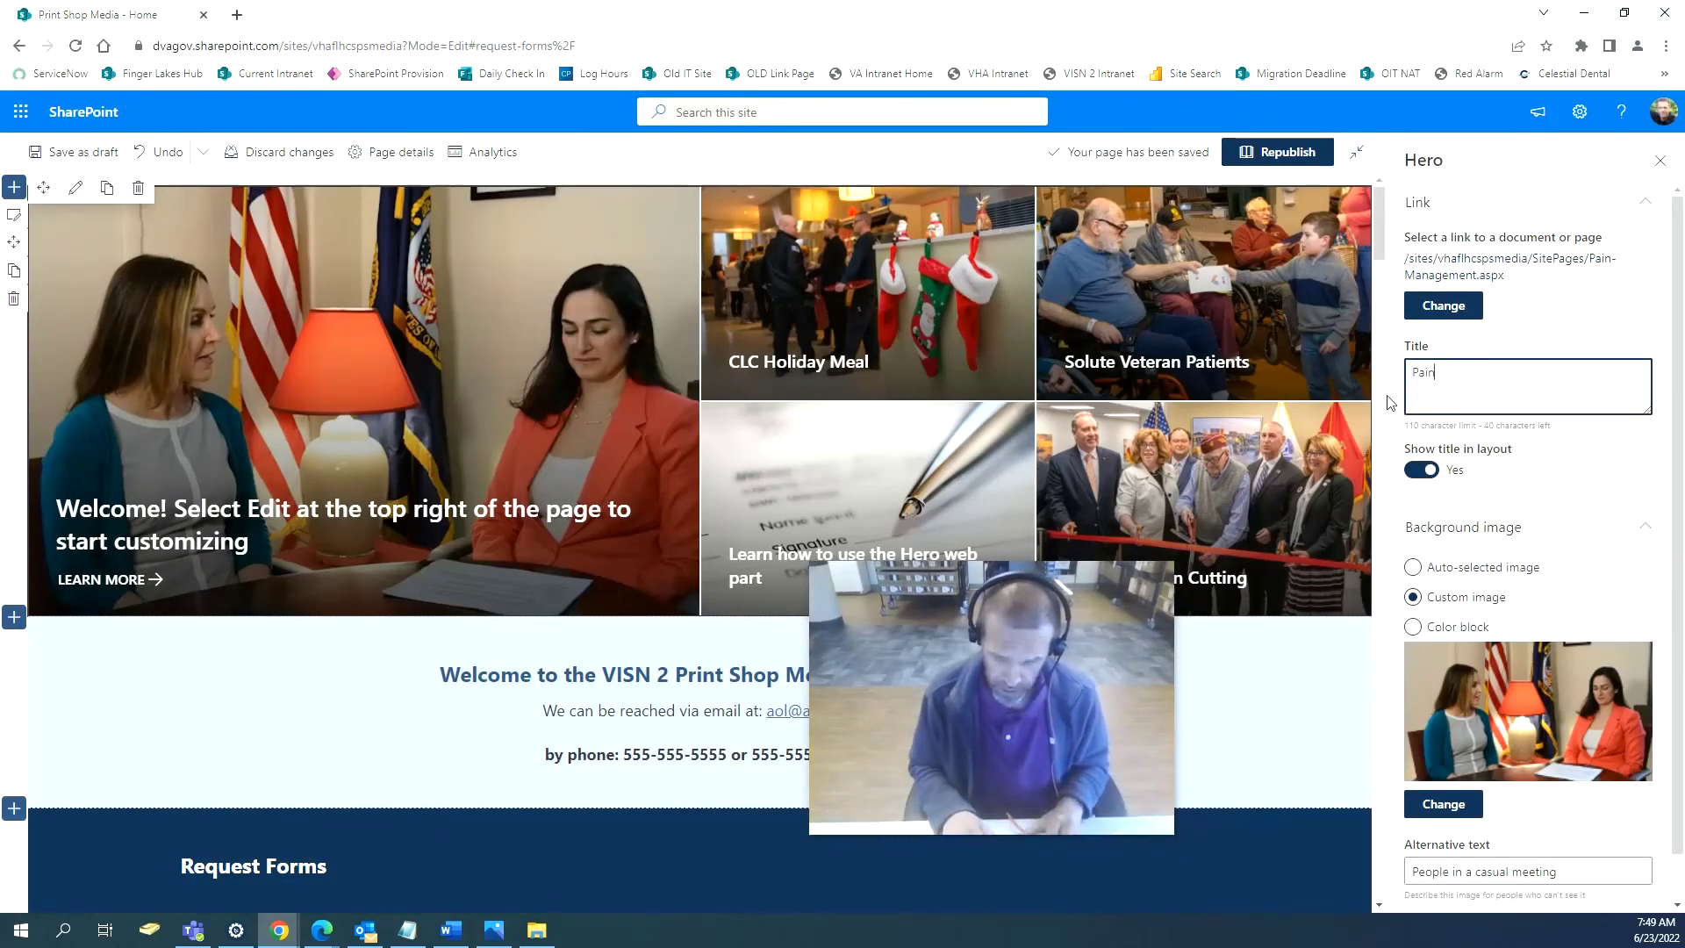
{"action": "type", "text": " Managem"}
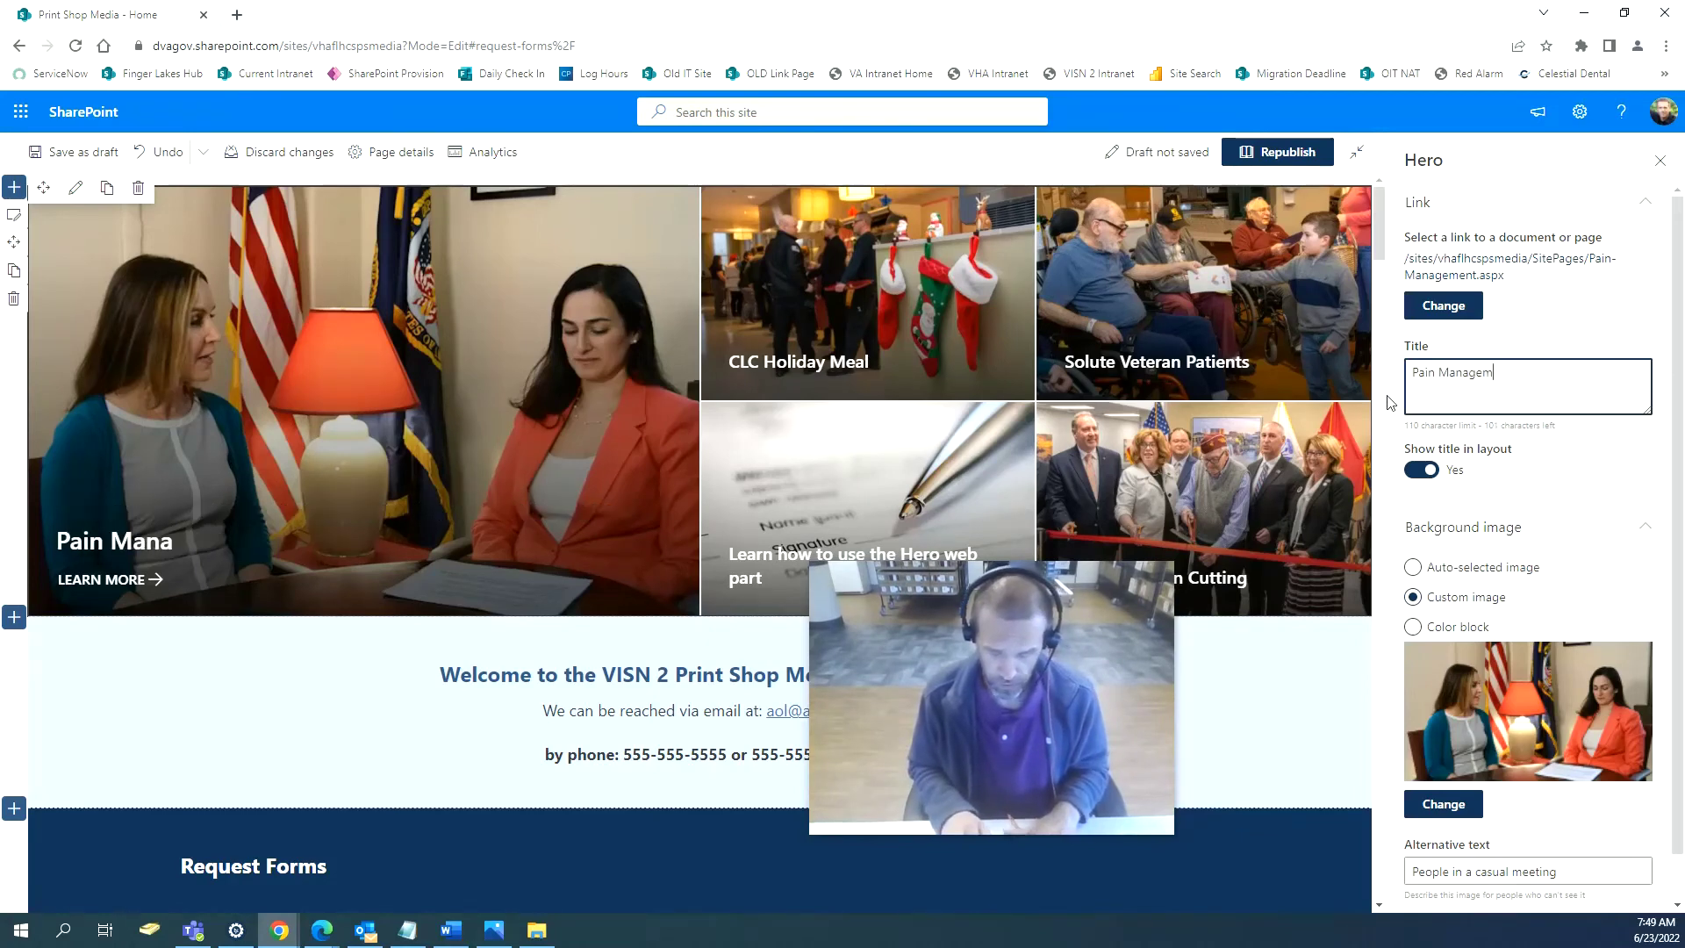
{"action": "type", "text": "ent Video"}
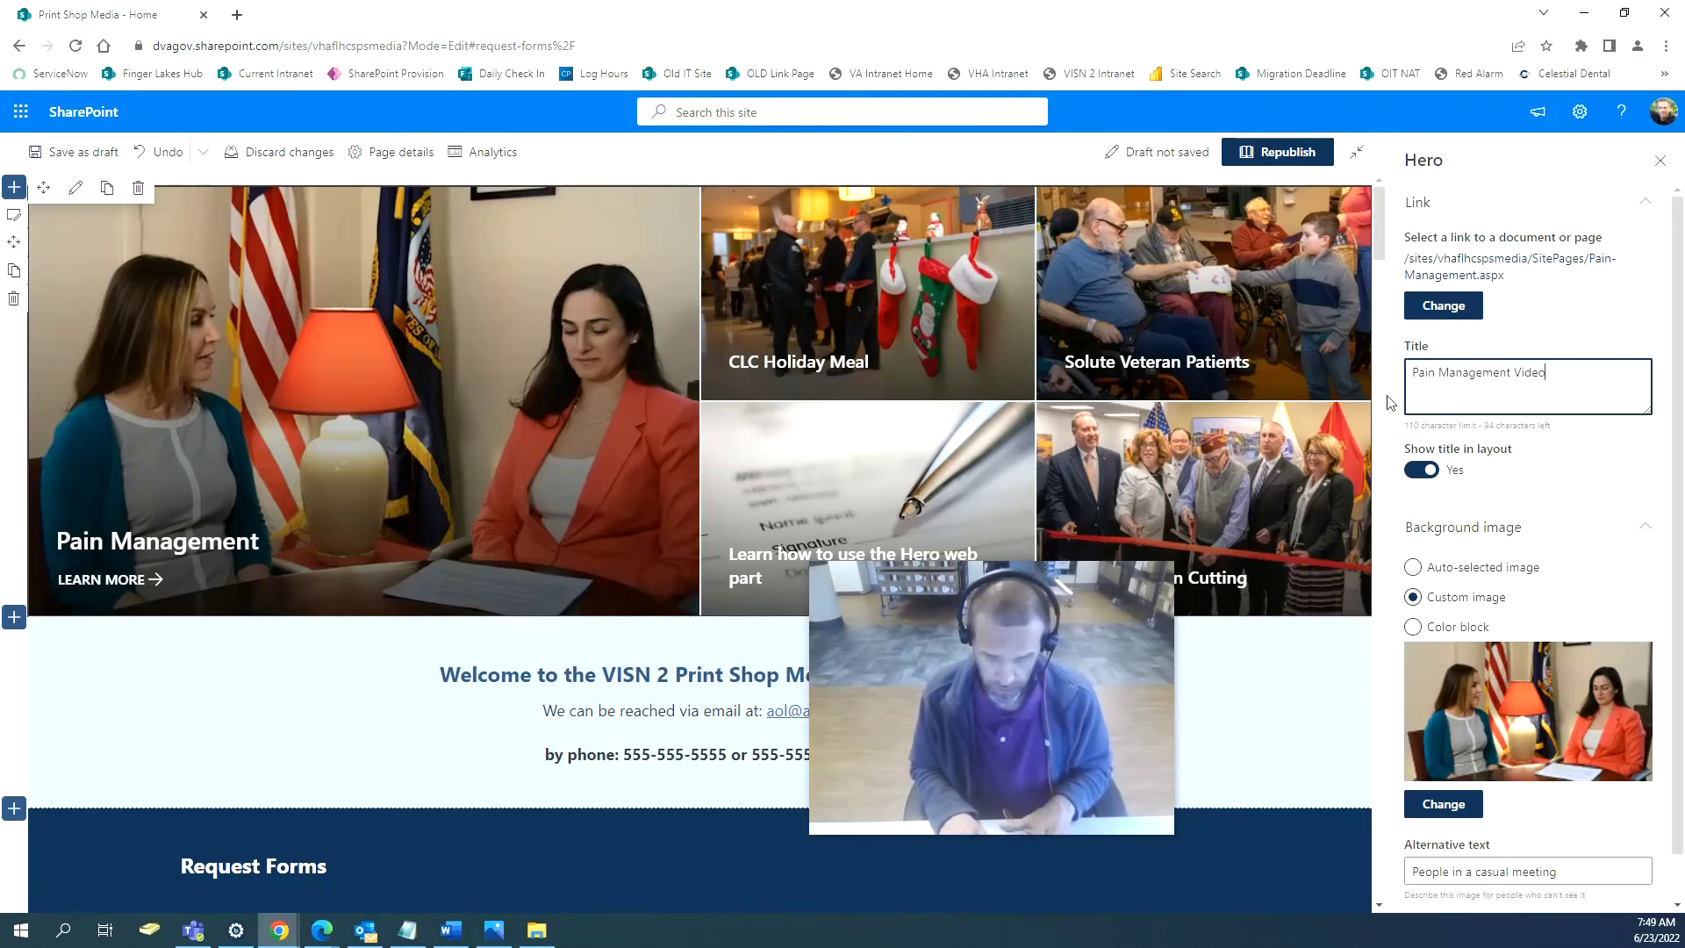
{"action": "type", "text": " Series"}
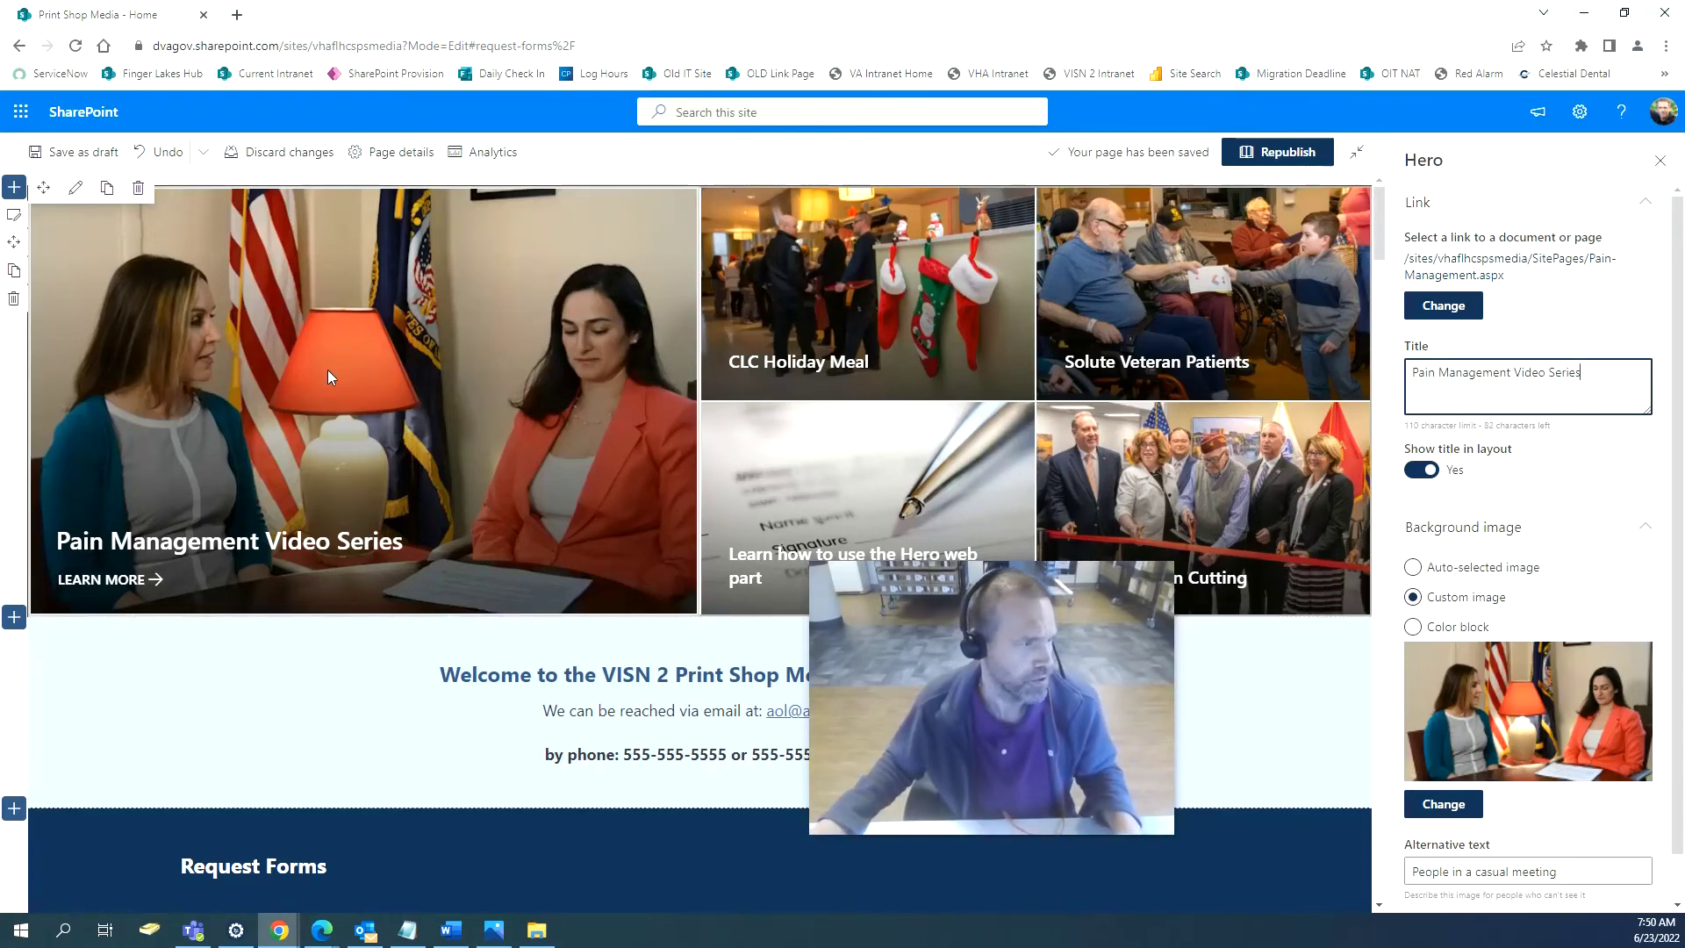
Republish the page, look over the published hero tile, then return to editing.
{"action": "left_click", "coordinate": [1278, 152]}
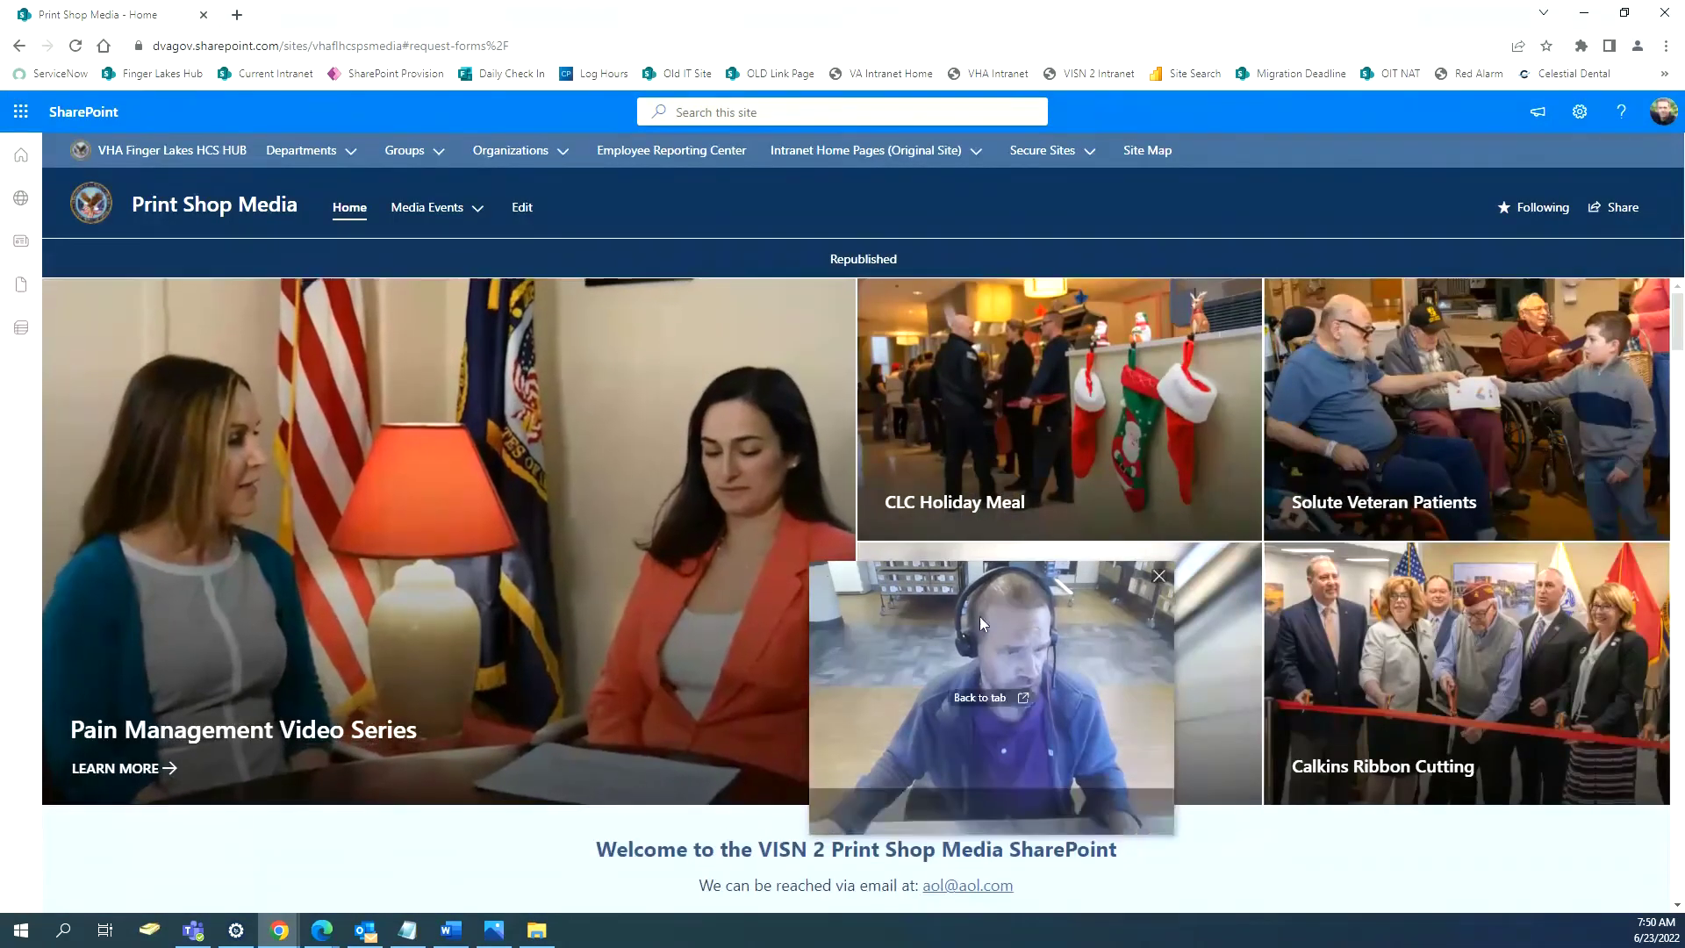
{"action": "left_click_drag", "start_coordinate": [979, 616], "coordinate": [1165, 606]}
{"action": "left_click_drag", "start_coordinate": [1239, 647], "coordinate": [1447, 680]}
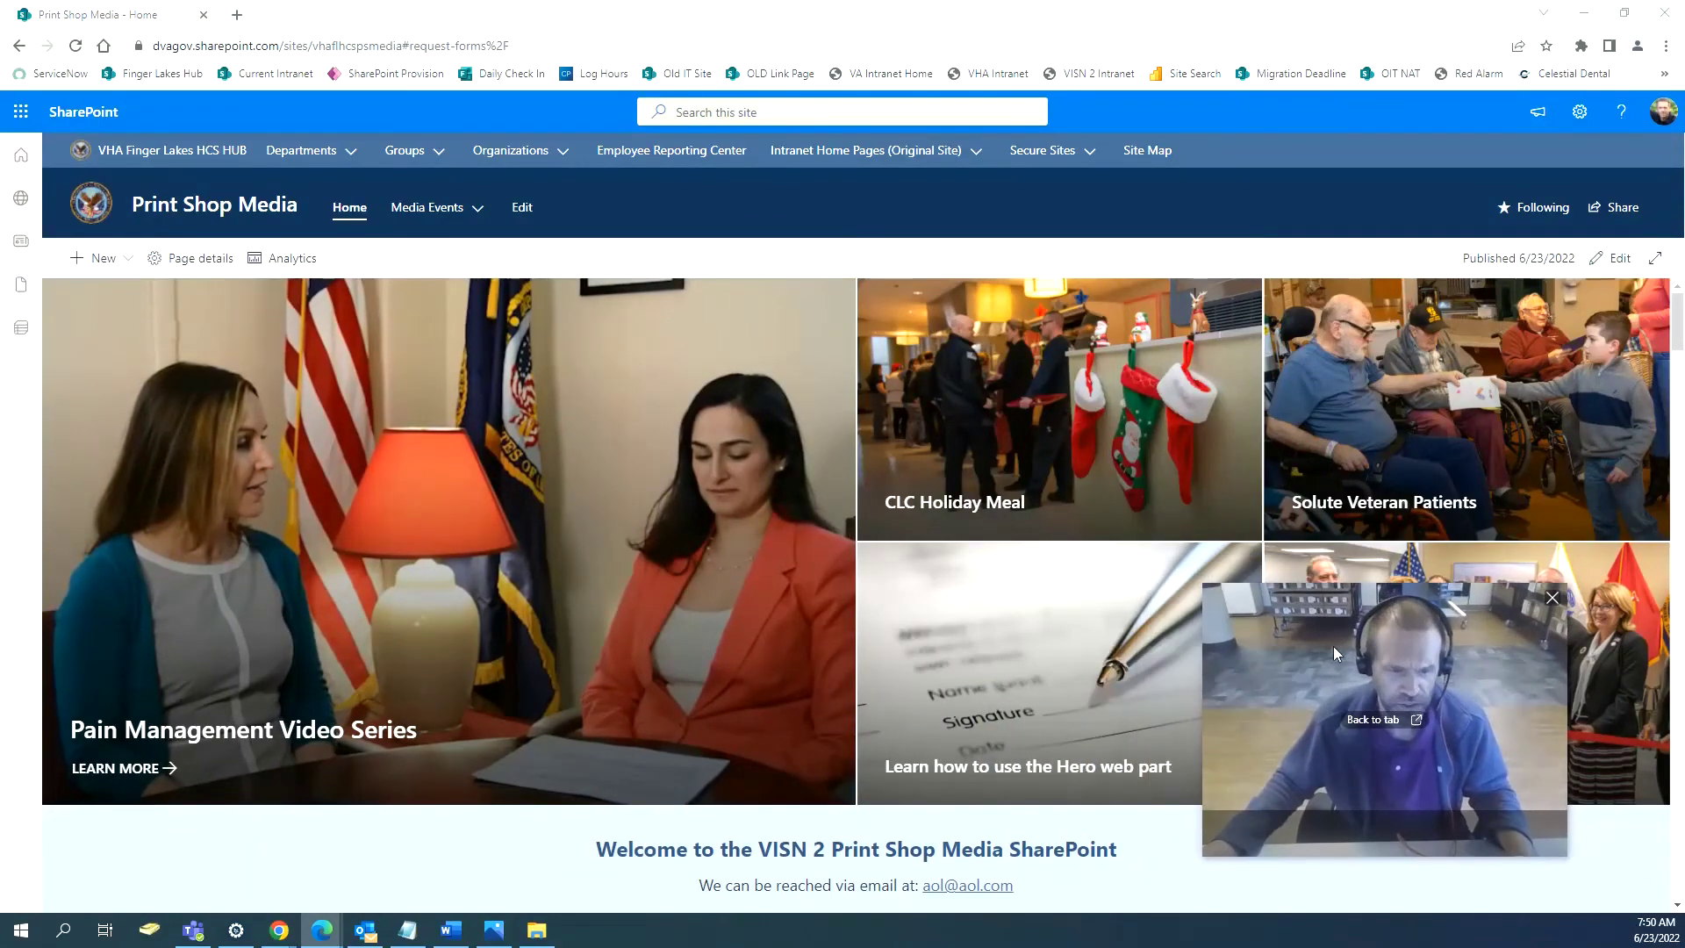
{"action": "scroll", "coordinate": [1049, 550], "scroll_direction": "down", "scroll_amount": 6}
{"action": "scroll", "coordinate": [1046, 551], "scroll_direction": "down", "scroll_amount": 3}
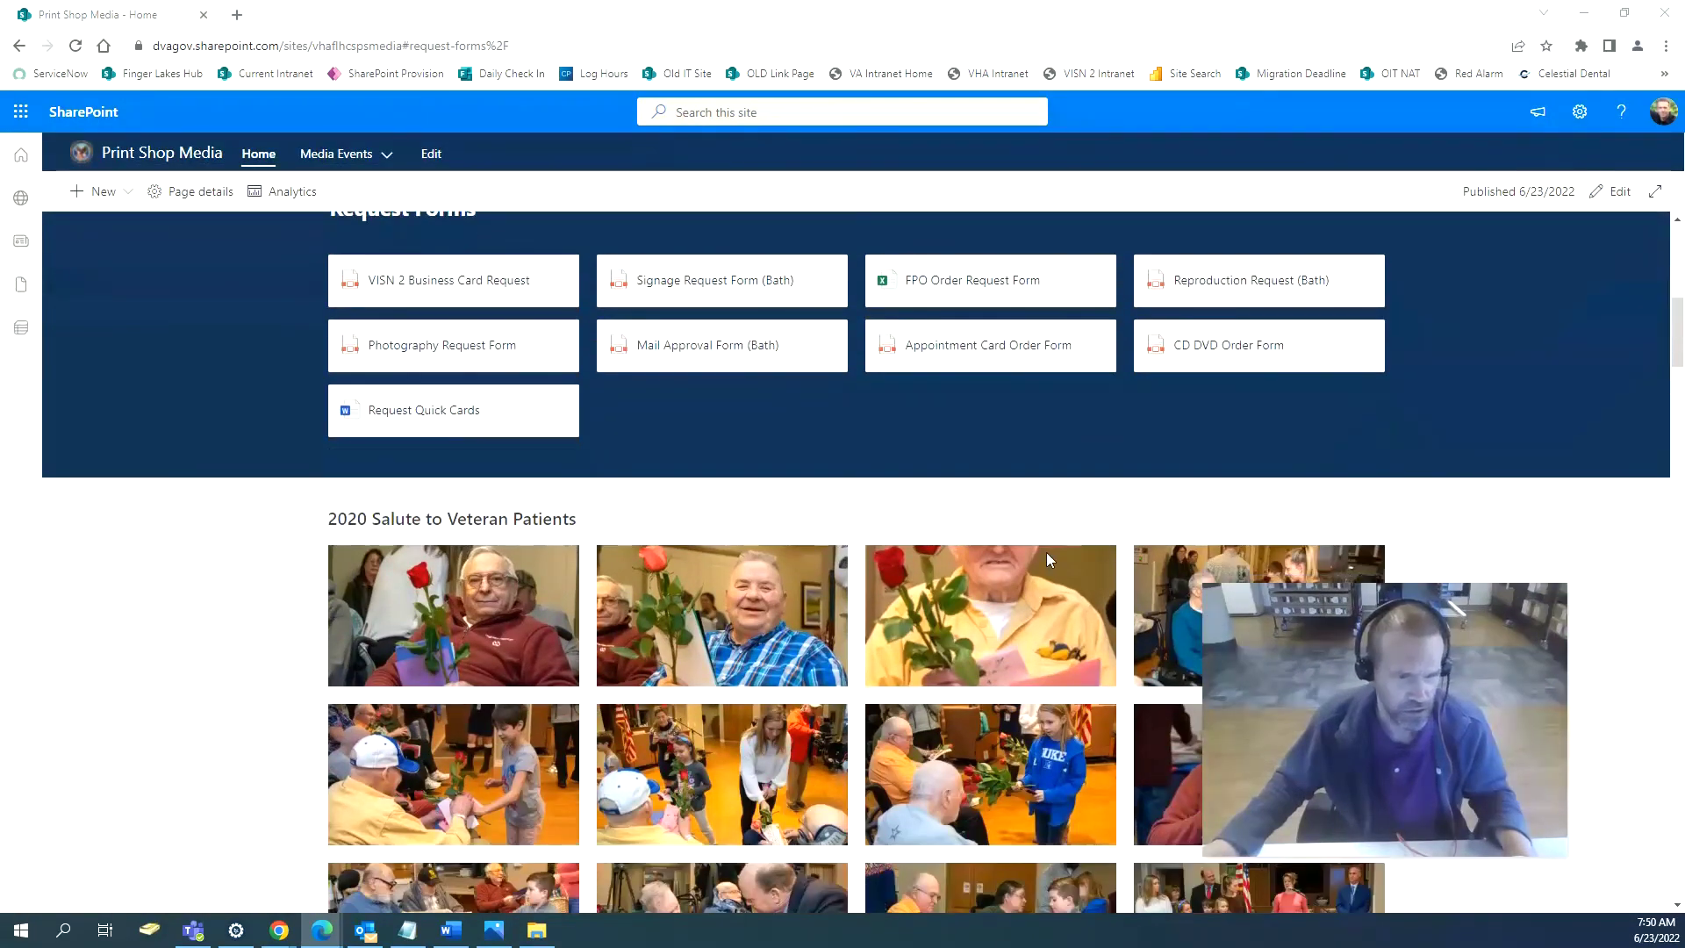
{"action": "scroll", "coordinate": [1050, 561], "scroll_direction": "down", "scroll_amount": 3}
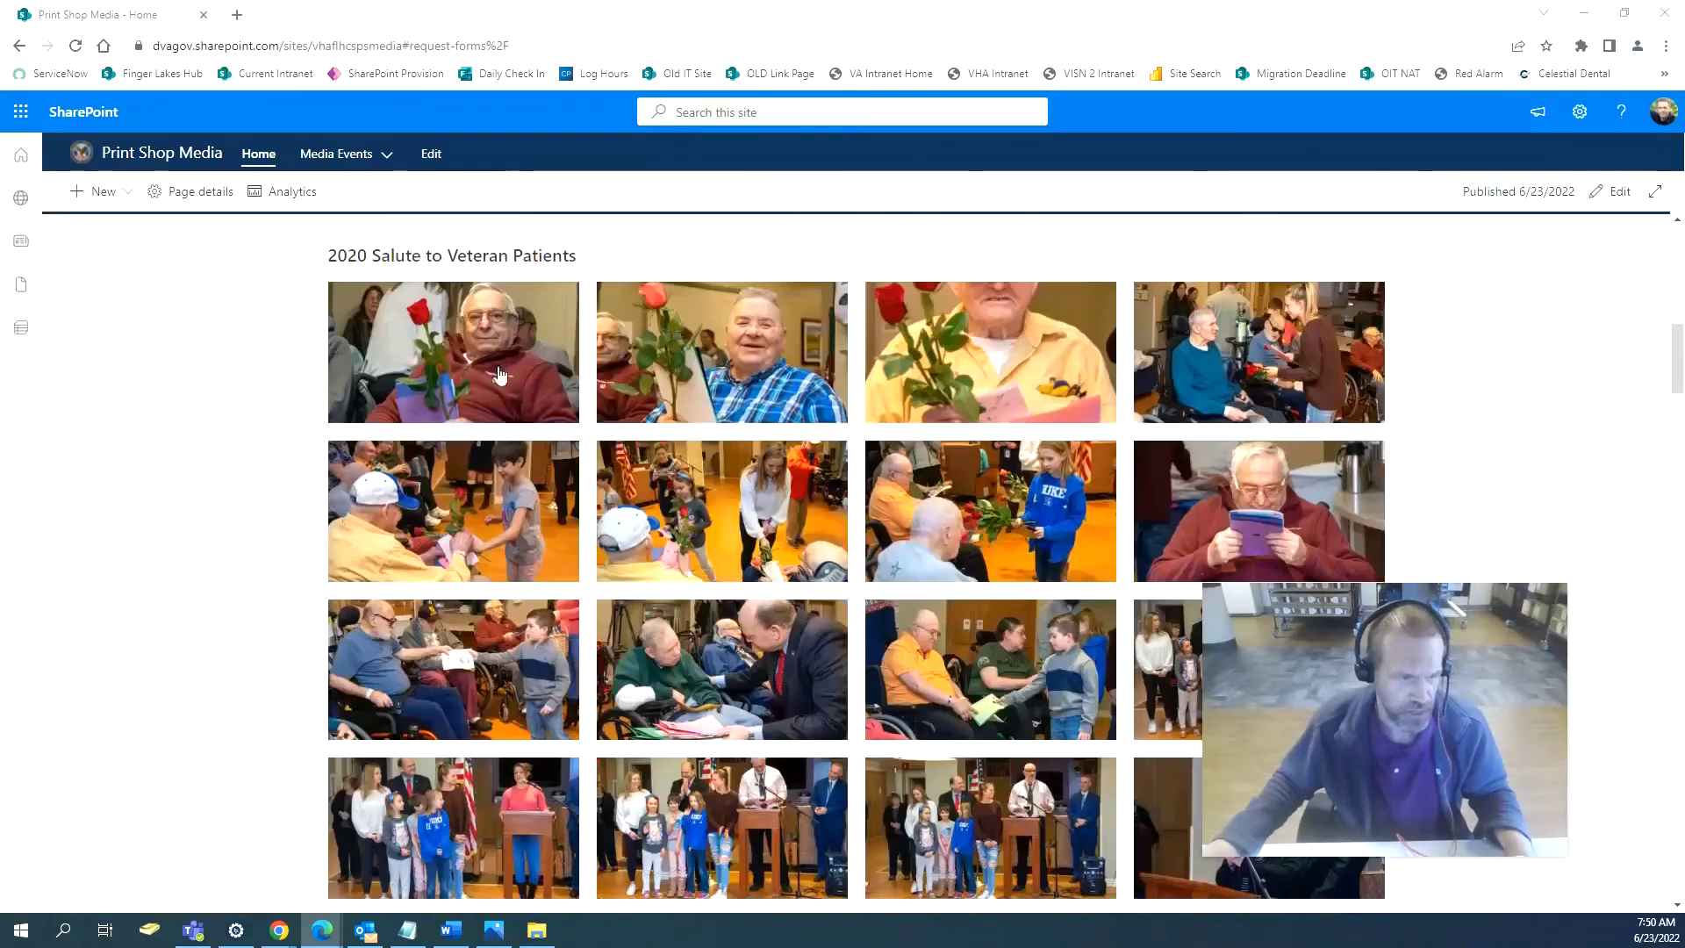
{"action": "scroll", "coordinate": [1004, 687], "scroll_direction": "down", "scroll_amount": 5}
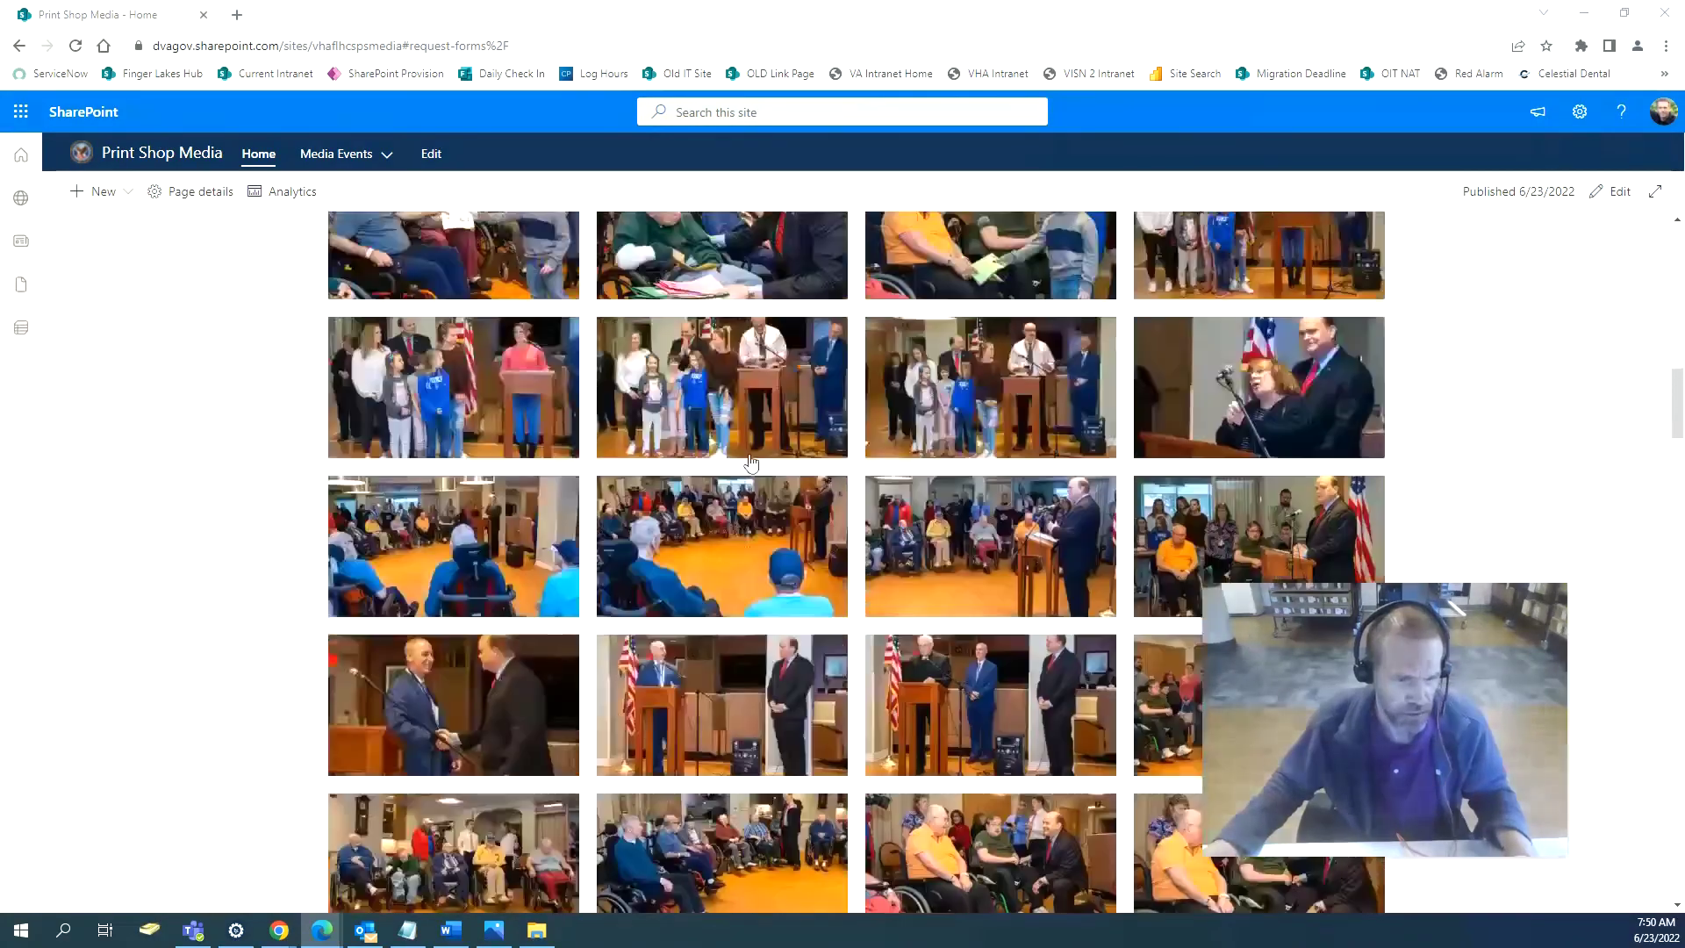
{"action": "scroll", "coordinate": [1025, 462], "scroll_direction": "up", "scroll_amount": 6}
{"action": "scroll", "coordinate": [1139, 535], "scroll_direction": "up", "scroll_amount": 10}
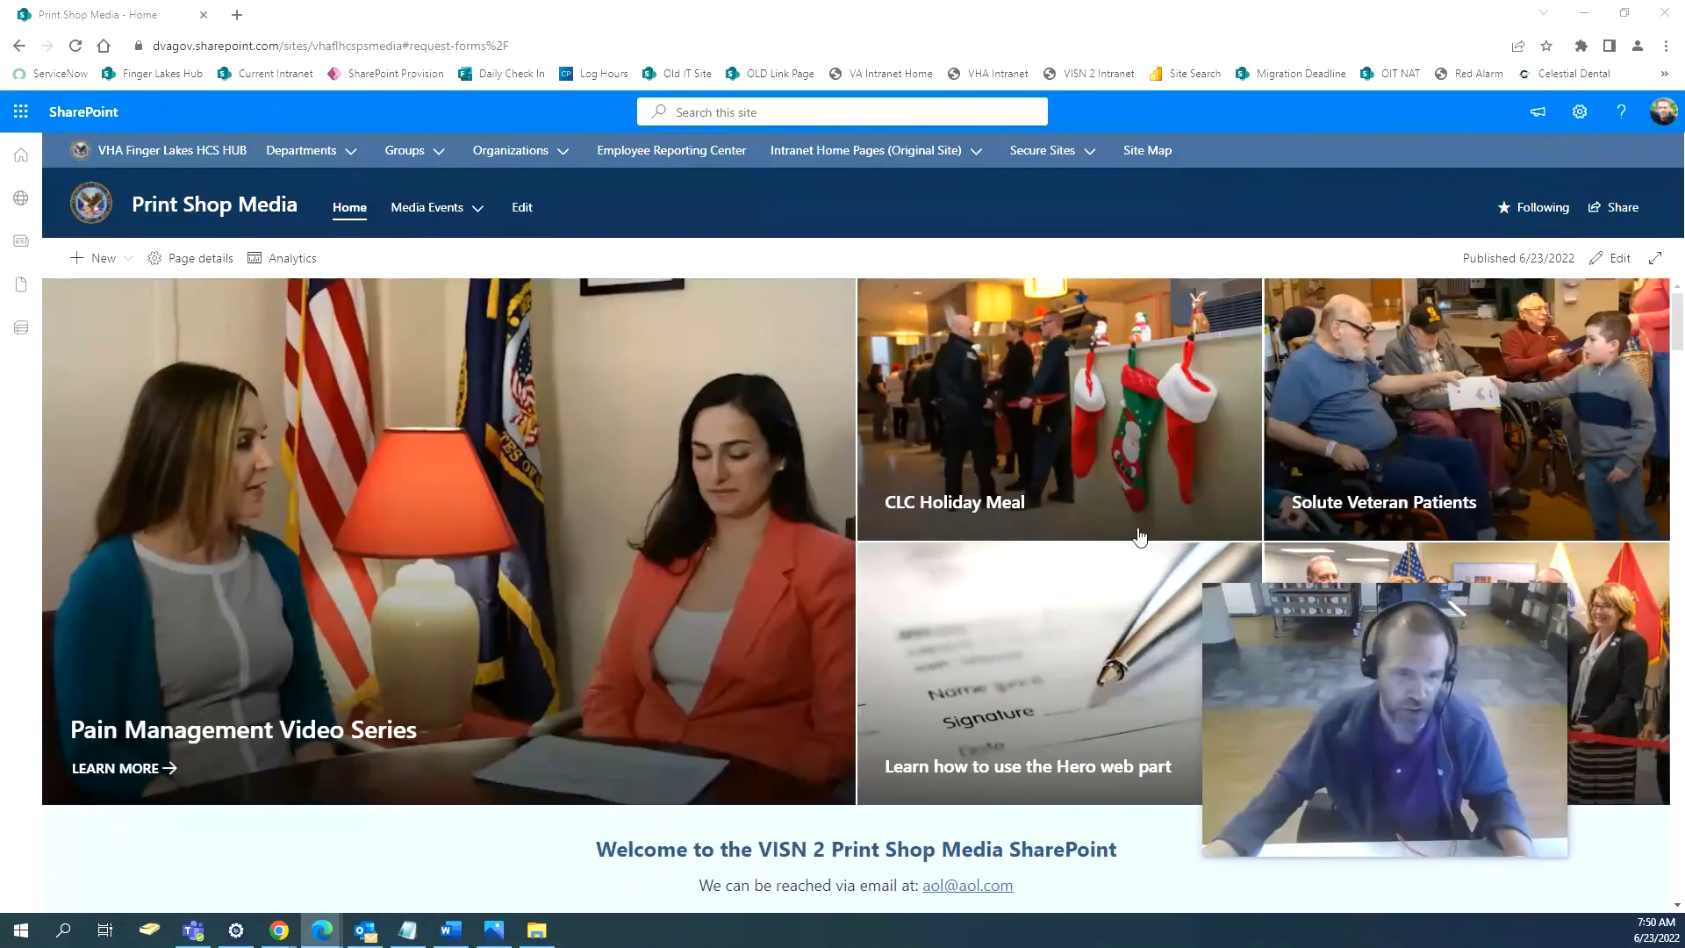
{"action": "left_click", "coordinate": [131, 261]}
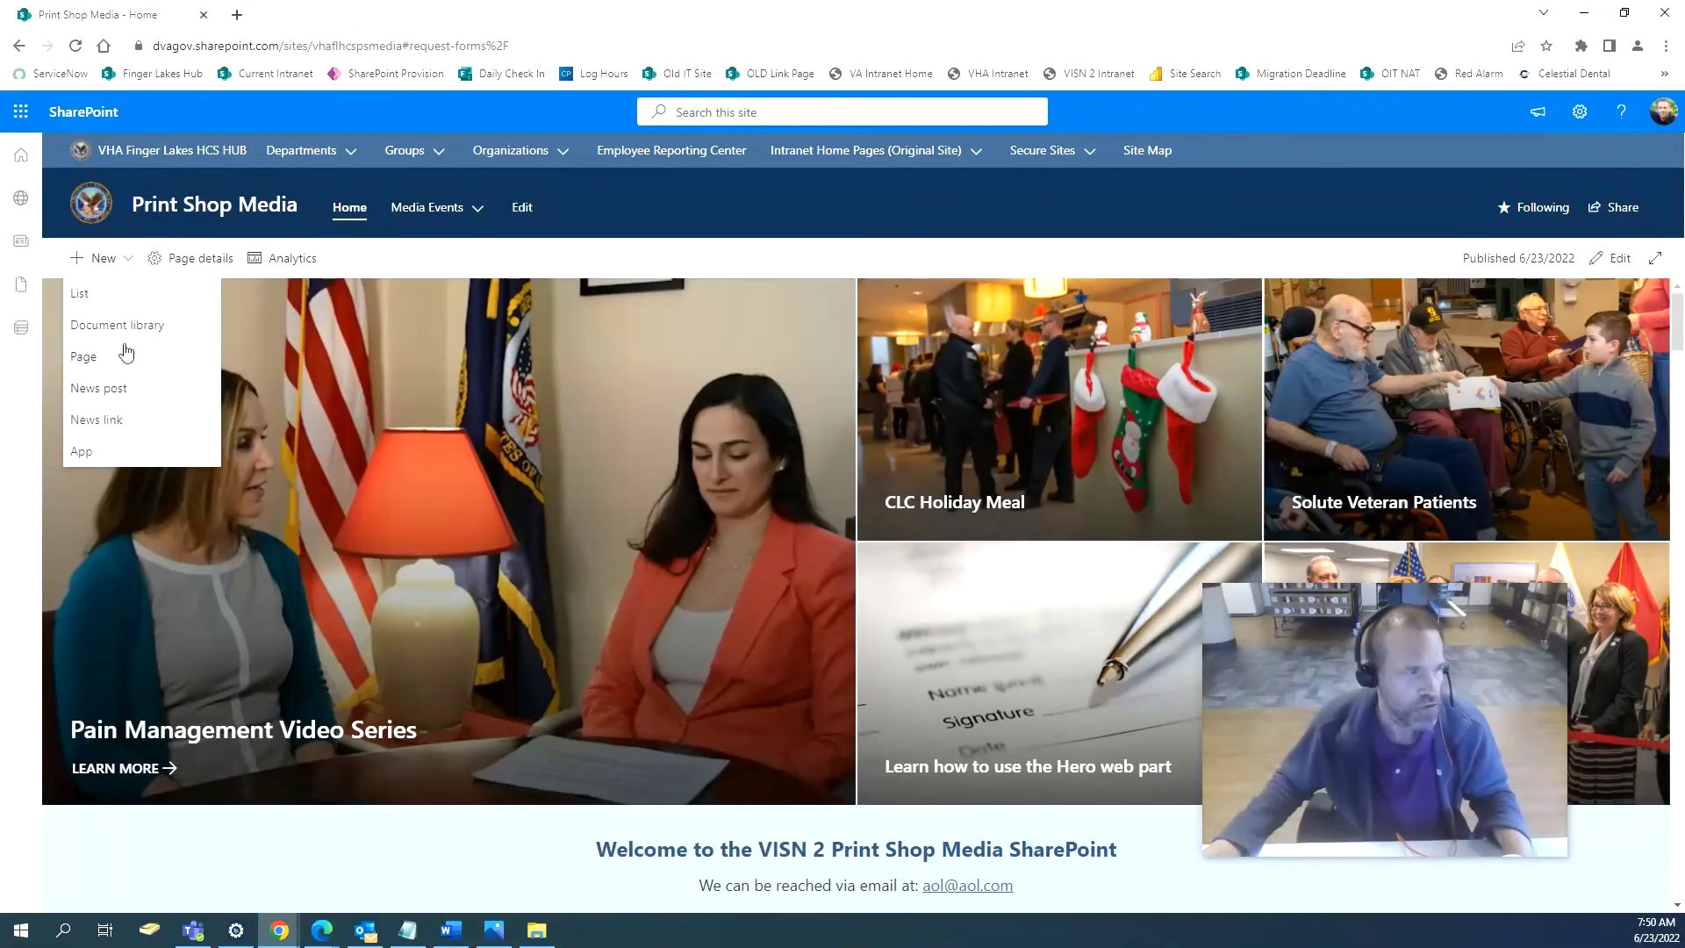
{"action": "left_click", "coordinate": [1625, 259]}
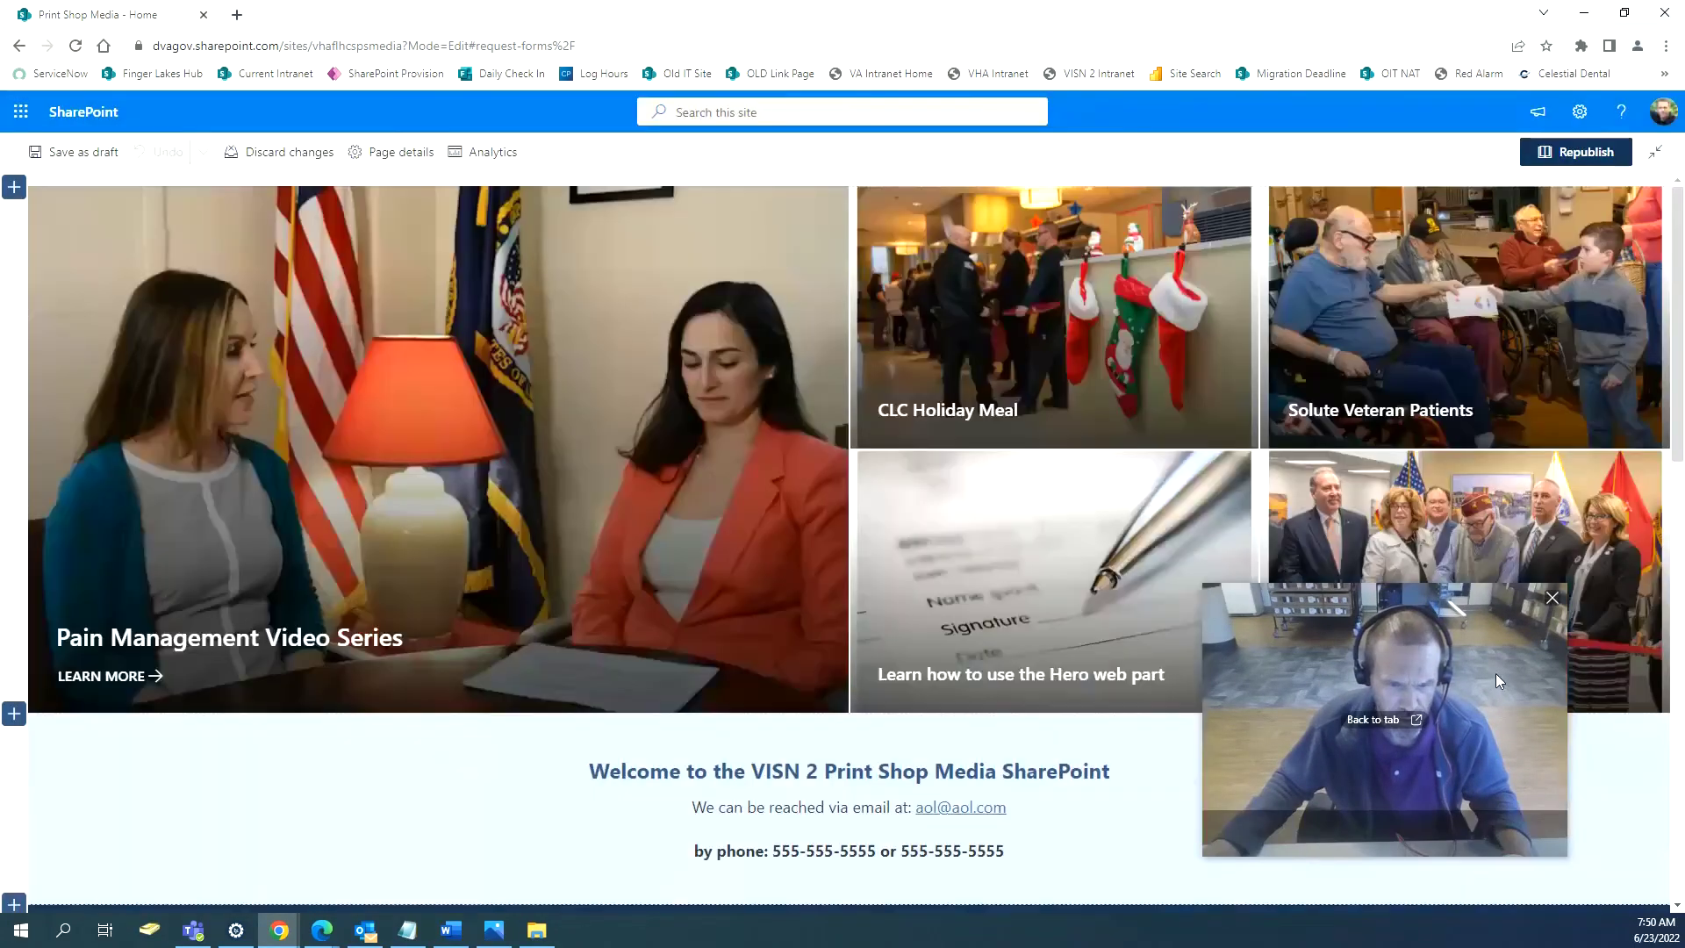
Delete the 2020 Salute to Veteran Patients and Pain Management heading sections.
{"action": "left_click_drag", "start_coordinate": [1495, 672], "coordinate": [340, 298]}
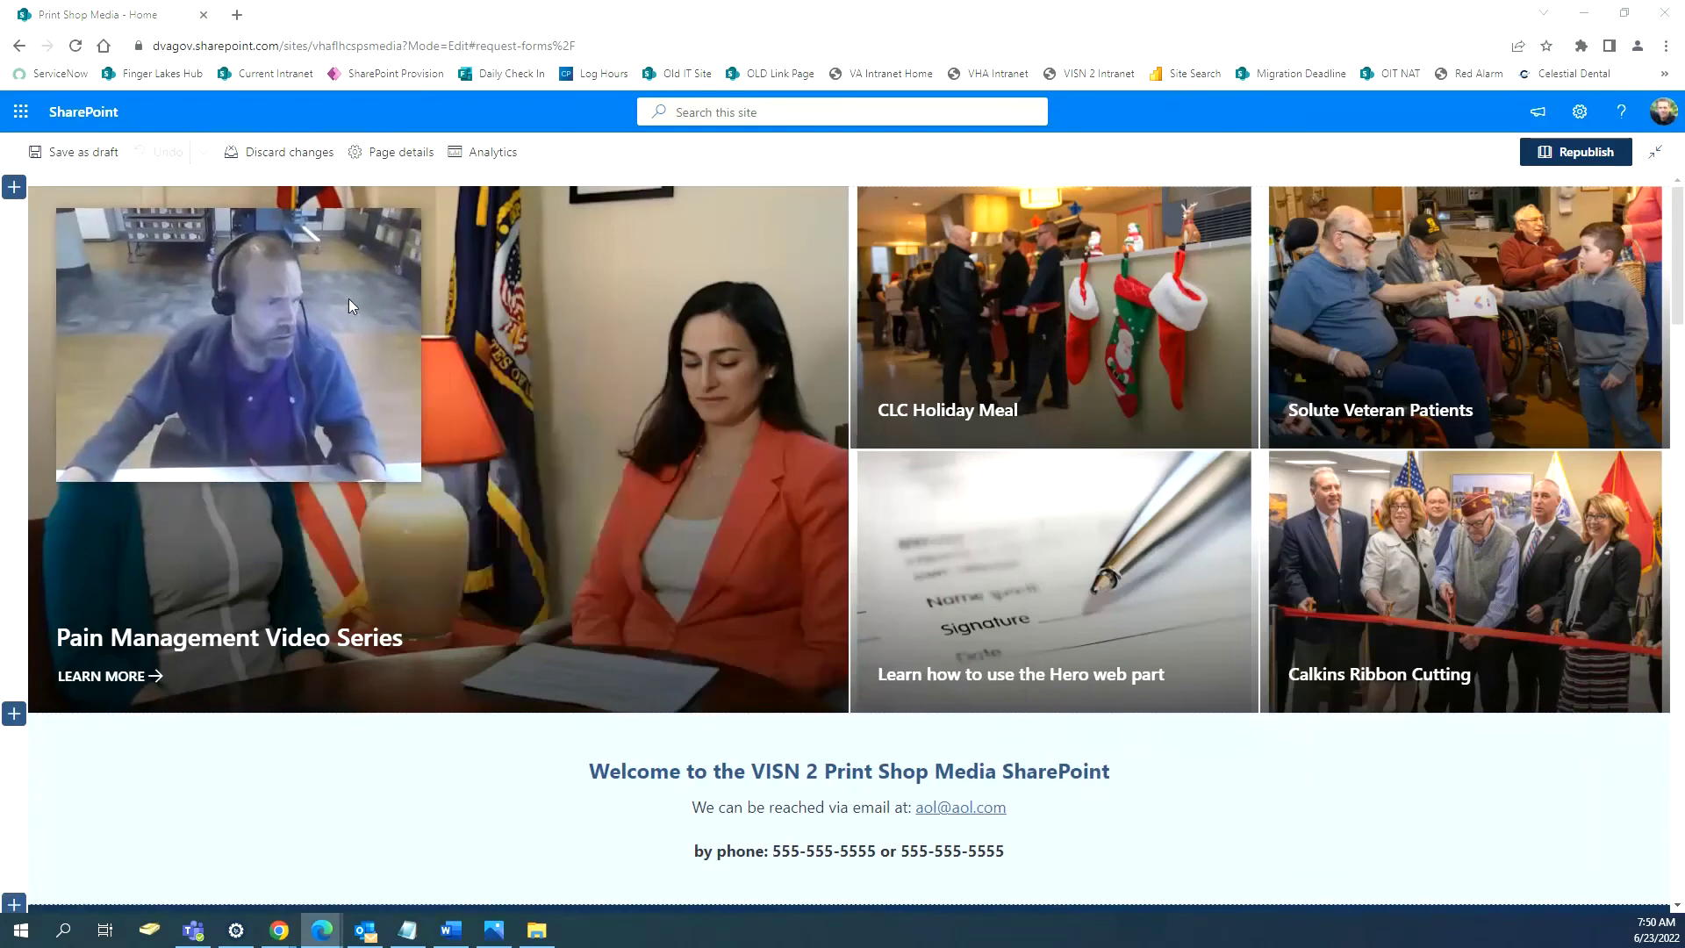
{"action": "scroll", "coordinate": [1082, 699], "scroll_direction": "down", "scroll_amount": 7}
{"action": "scroll", "coordinate": [1147, 773], "scroll_direction": "down", "scroll_amount": 5}
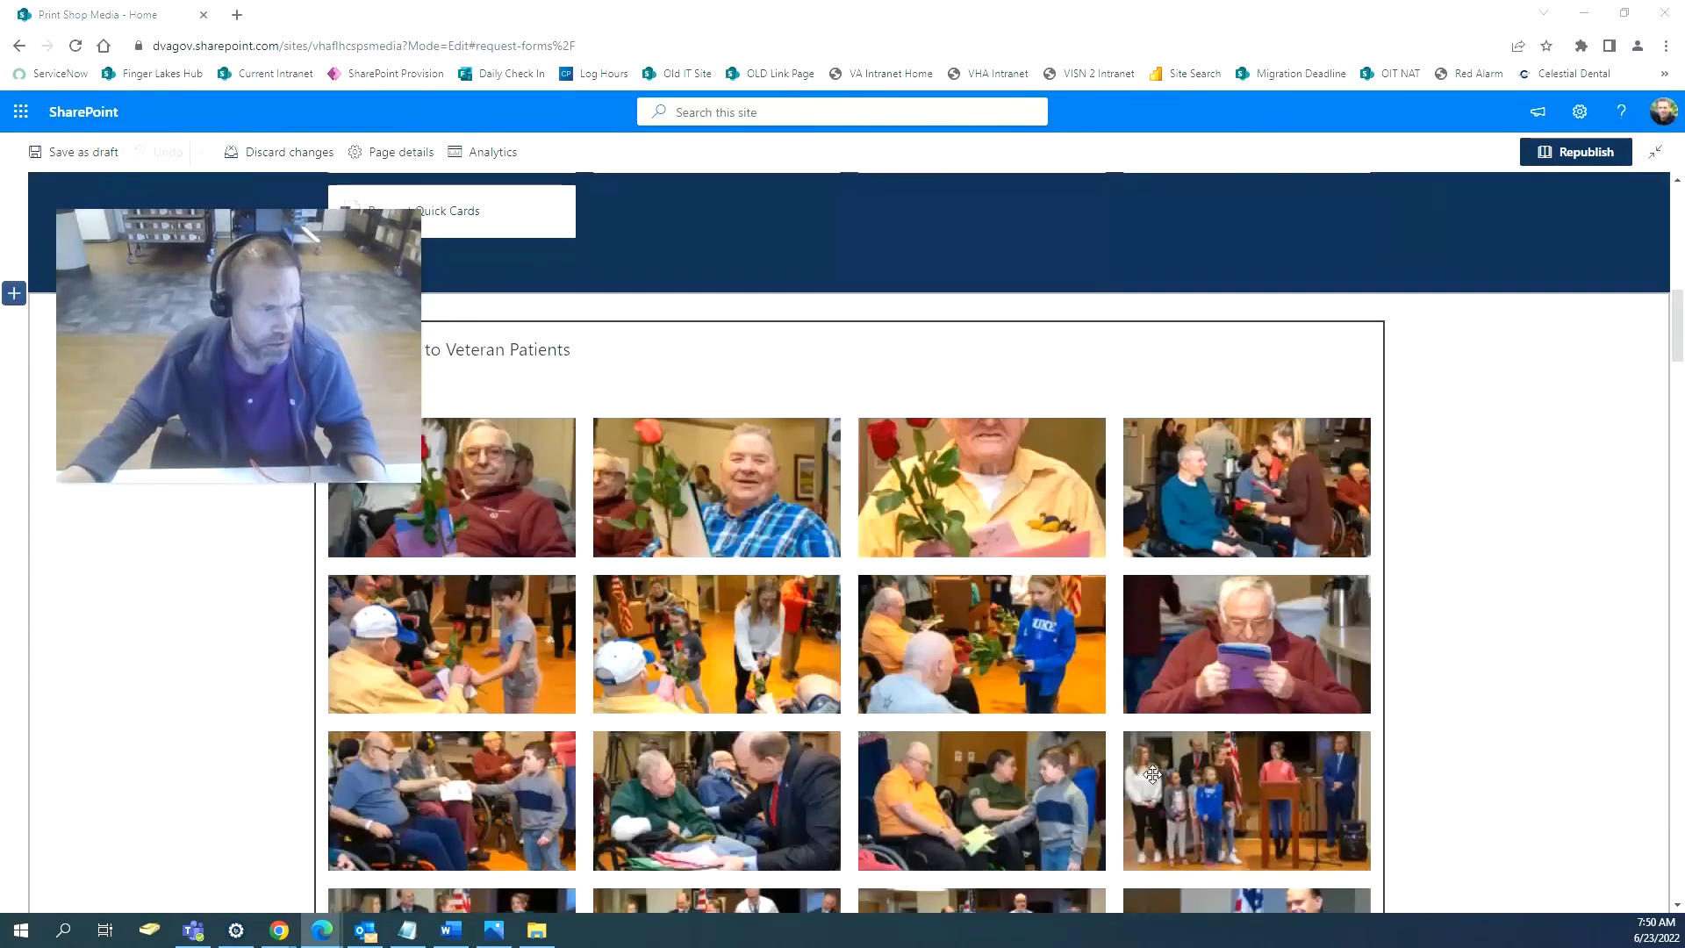
{"action": "scroll", "coordinate": [702, 754], "scroll_direction": "up", "scroll_amount": 3}
{"action": "left_click", "coordinate": [222, 702]}
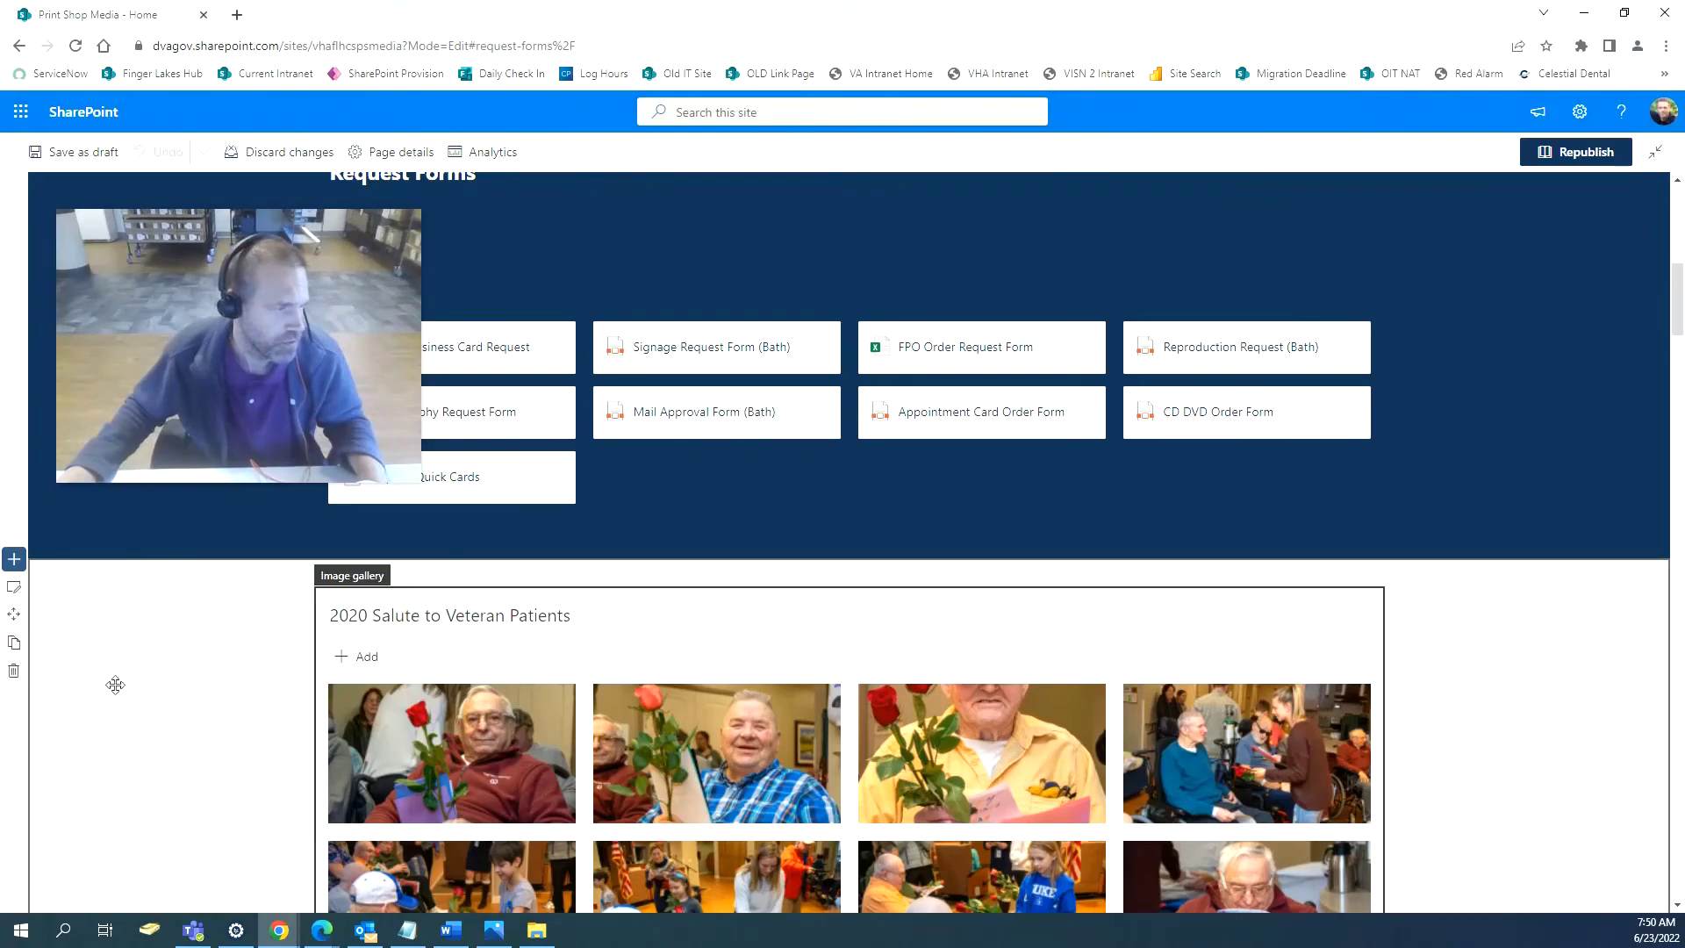
{"action": "left_click", "coordinate": [15, 677]}
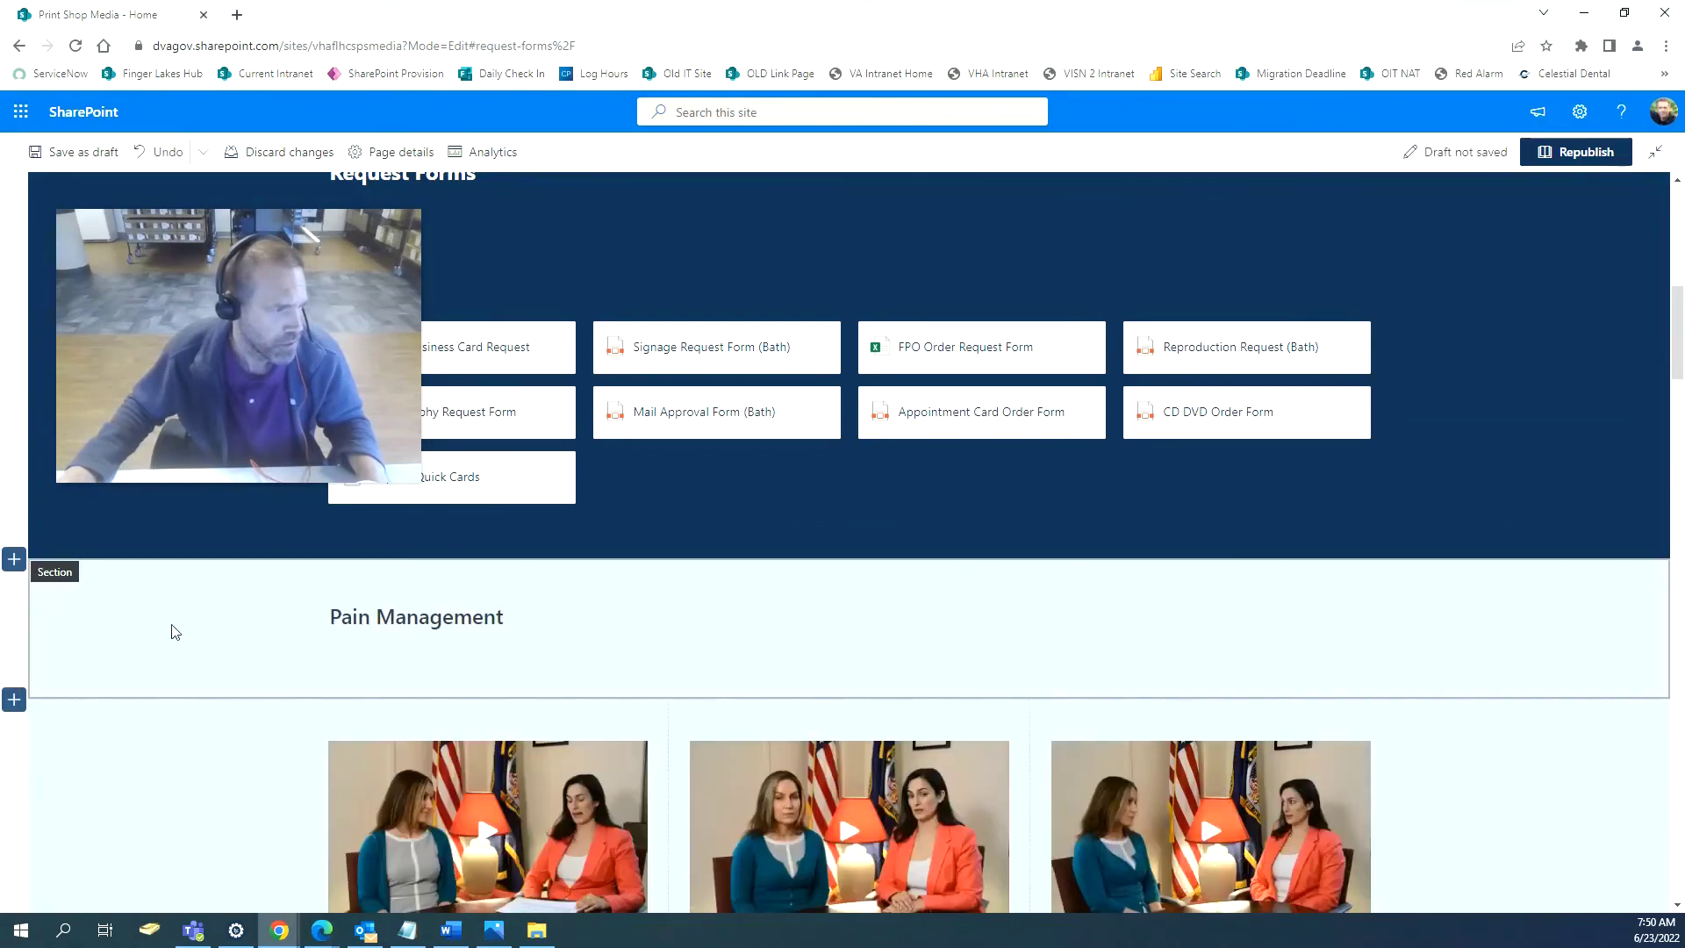
{"action": "left_click", "coordinate": [50, 652]}
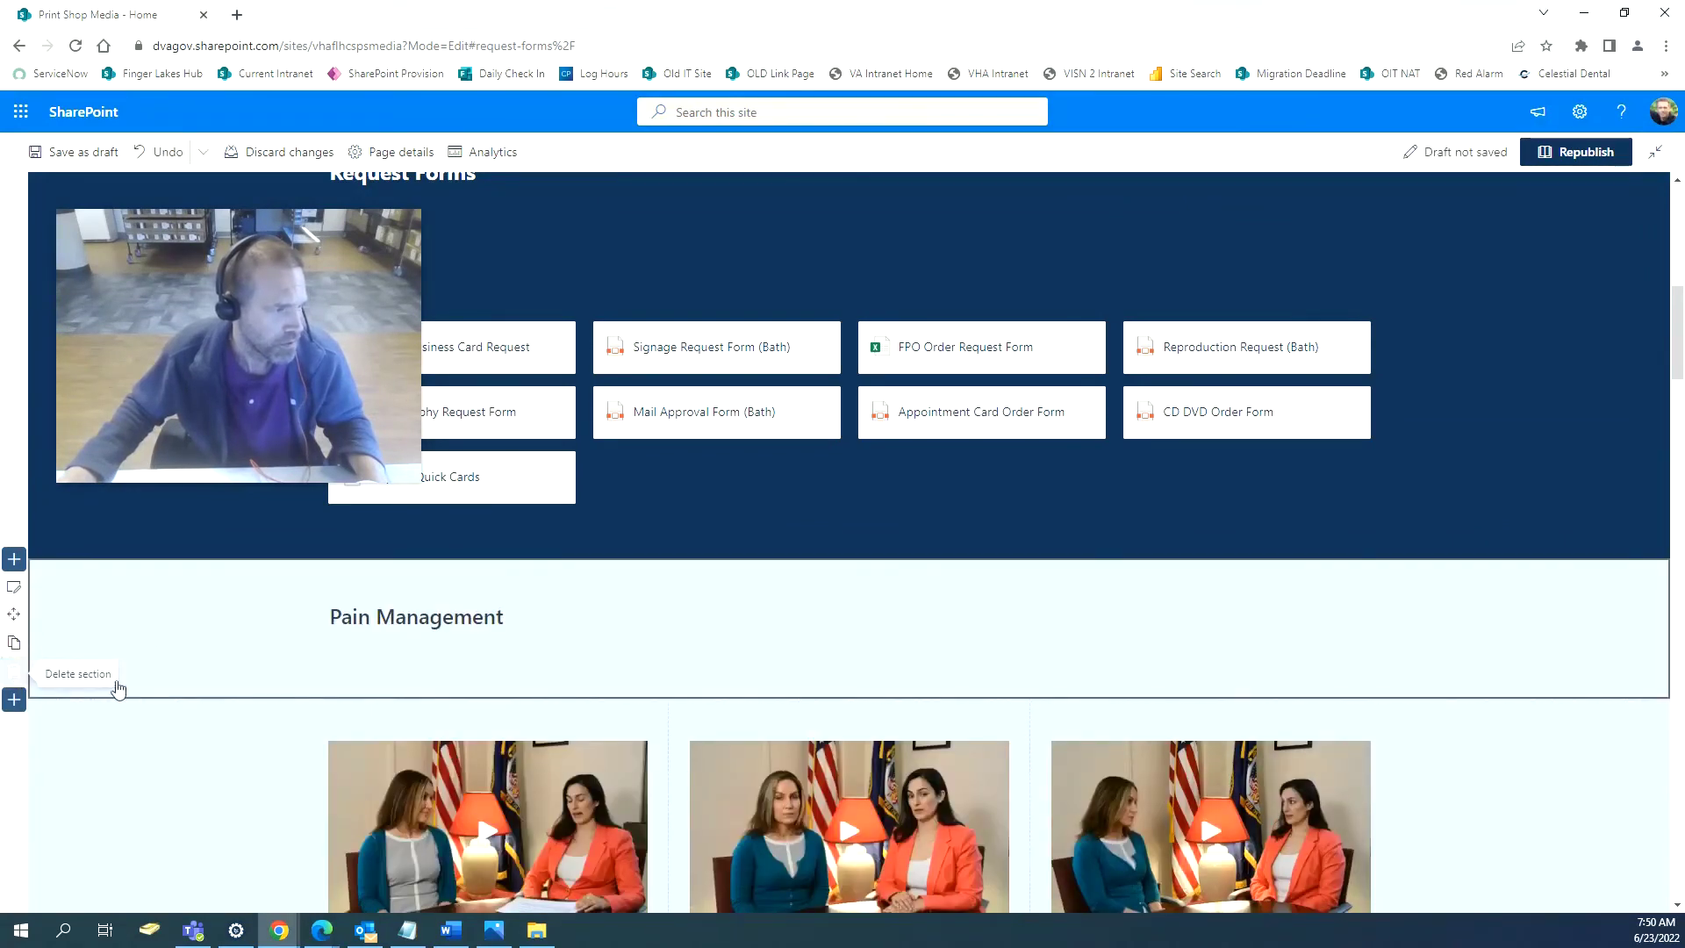
{"action": "left_click", "coordinate": [14, 674]}
Delete the Part 1–5 video and image gallery sections, then add a one-column section.
{"action": "left_click", "coordinate": [189, 678]}
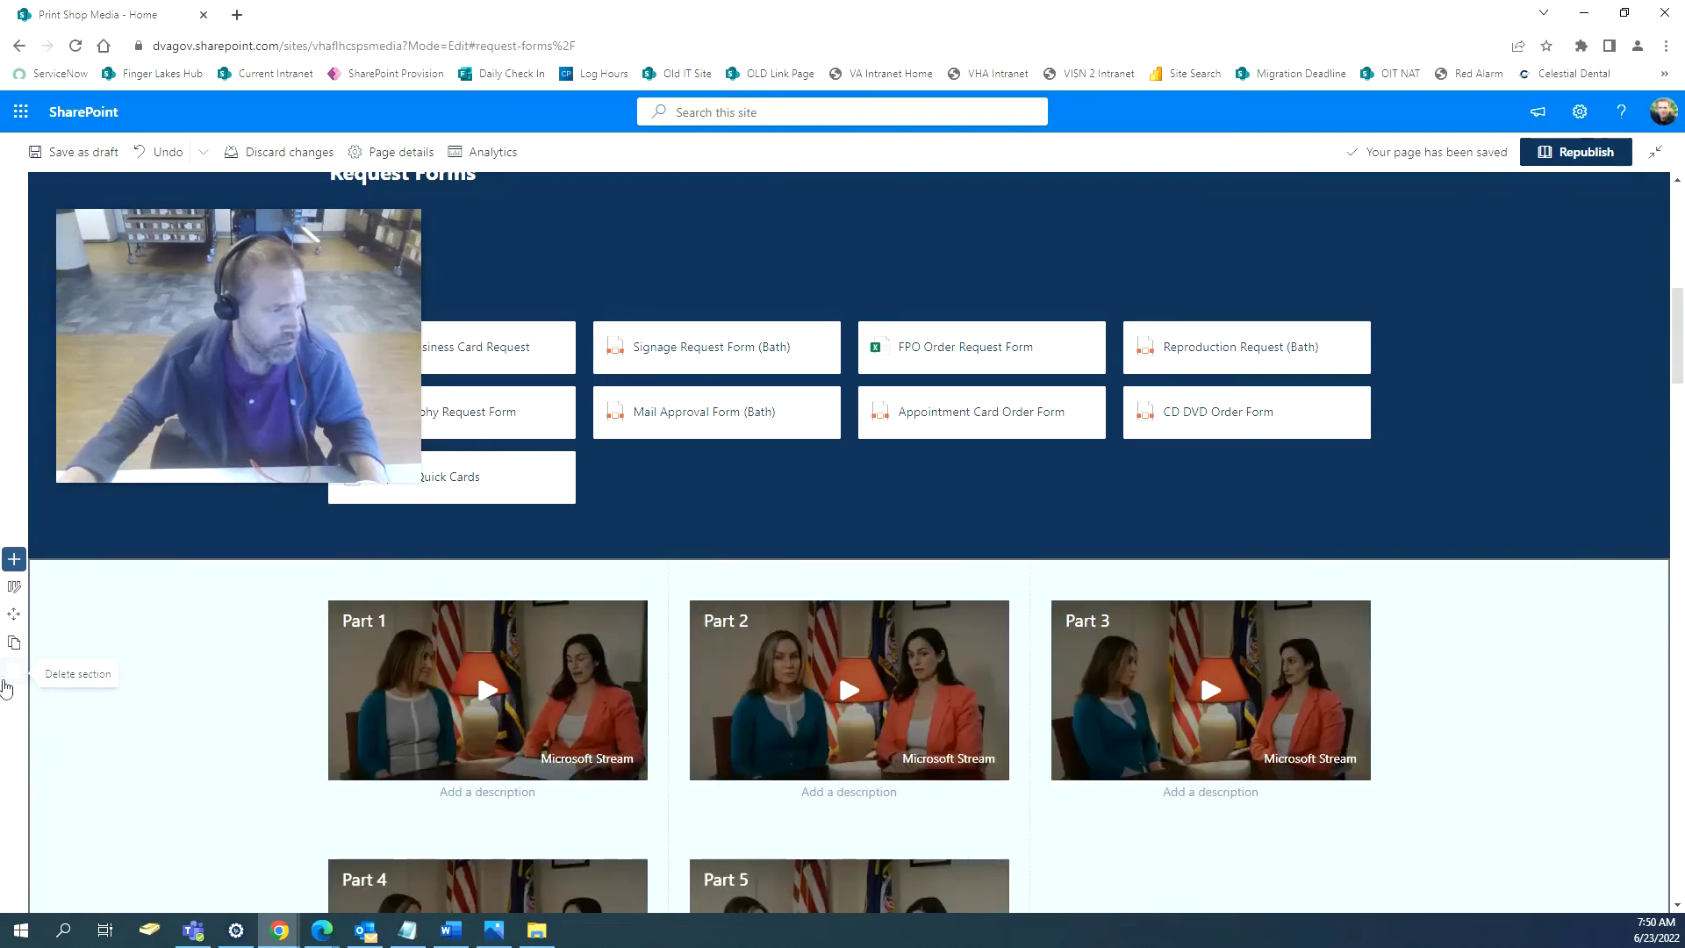
{"action": "left_click", "coordinate": [7, 686]}
{"action": "left_click", "coordinate": [42, 633]}
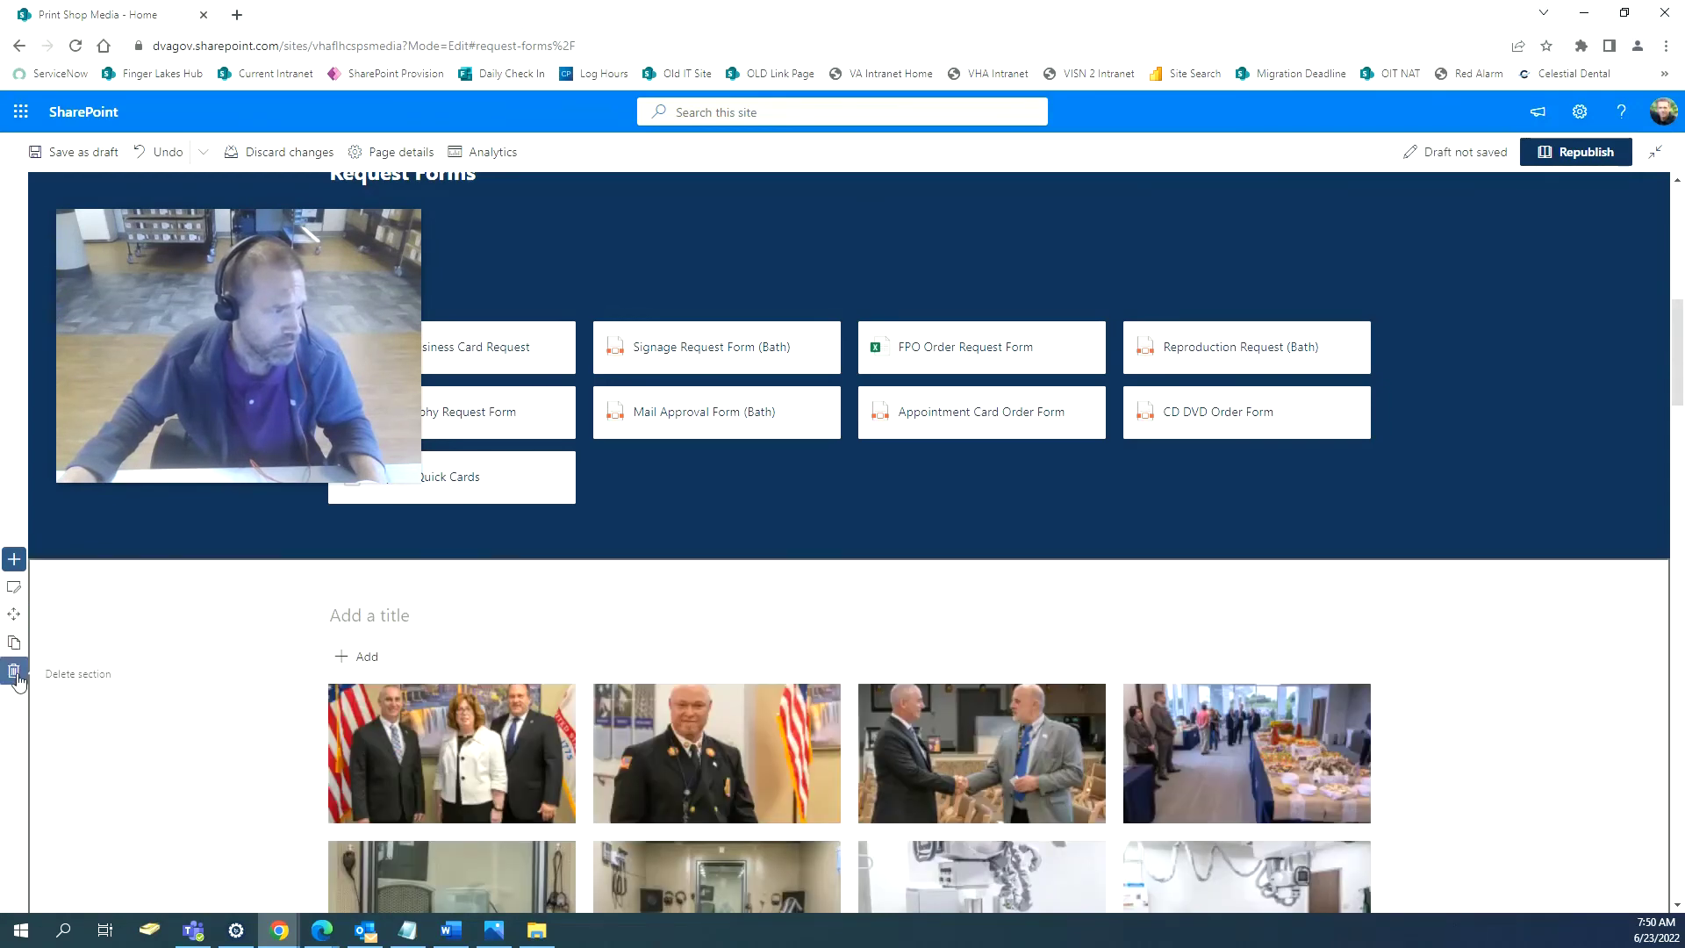
{"action": "left_click", "coordinate": [14, 671]}
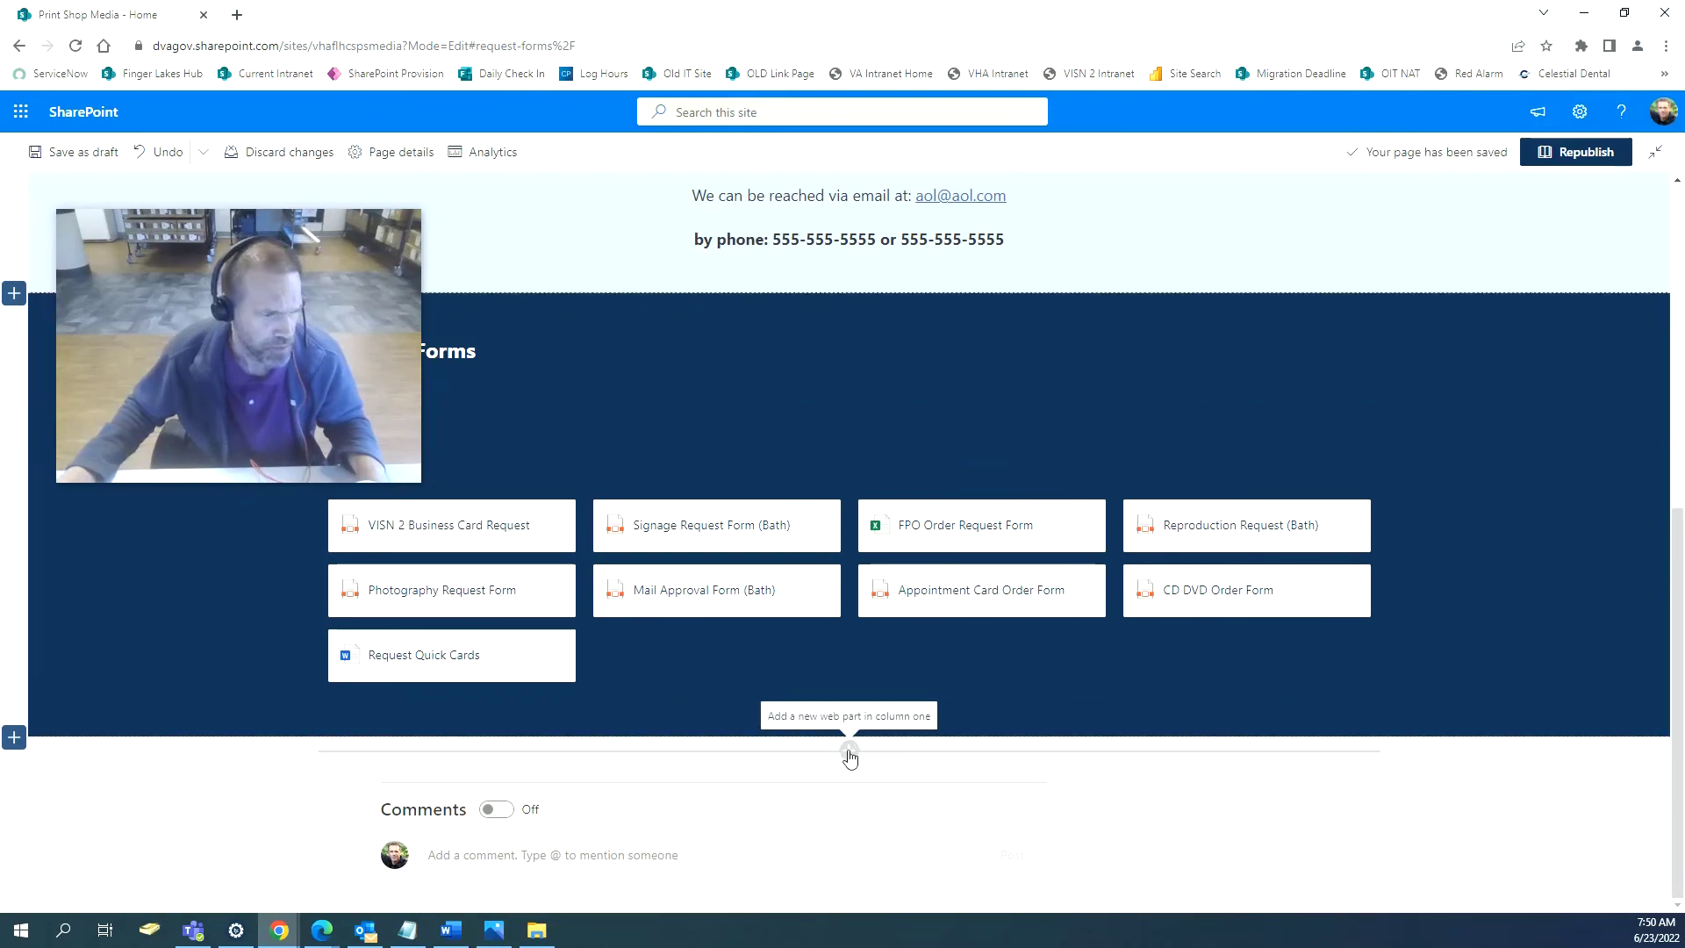
{"action": "left_click", "coordinate": [14, 737]}
{"action": "left_click", "coordinate": [64, 705]}
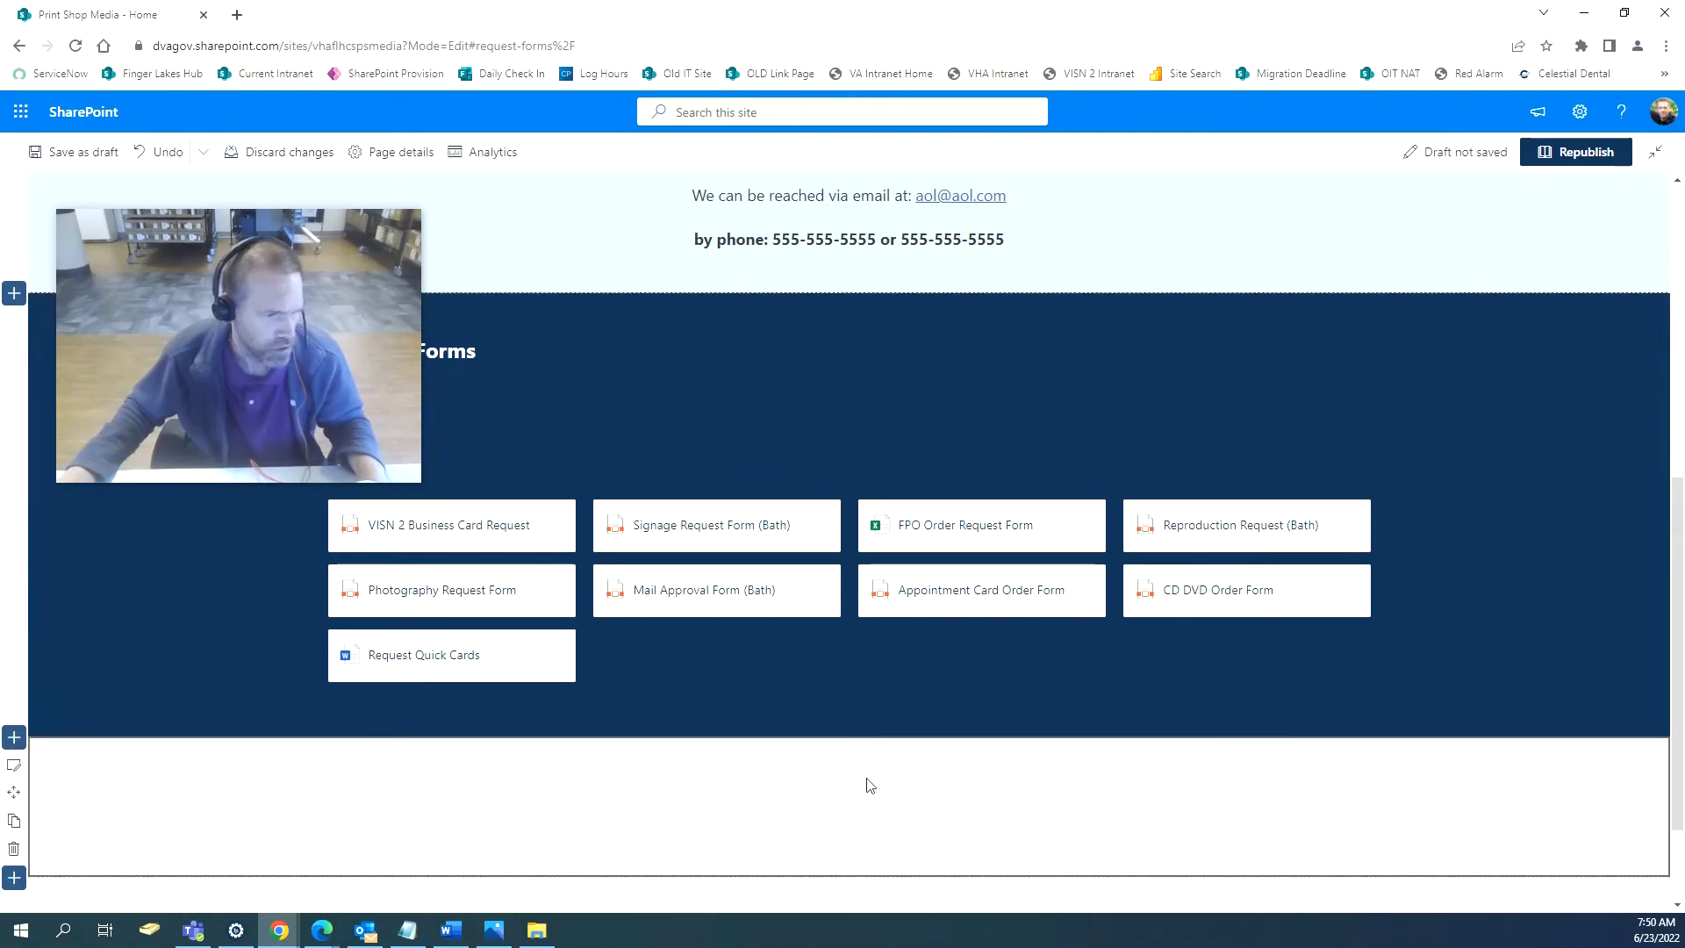
Insert a News web part below Request Forms and title it 'Media Events'.
{"action": "left_click", "coordinate": [848, 751]}
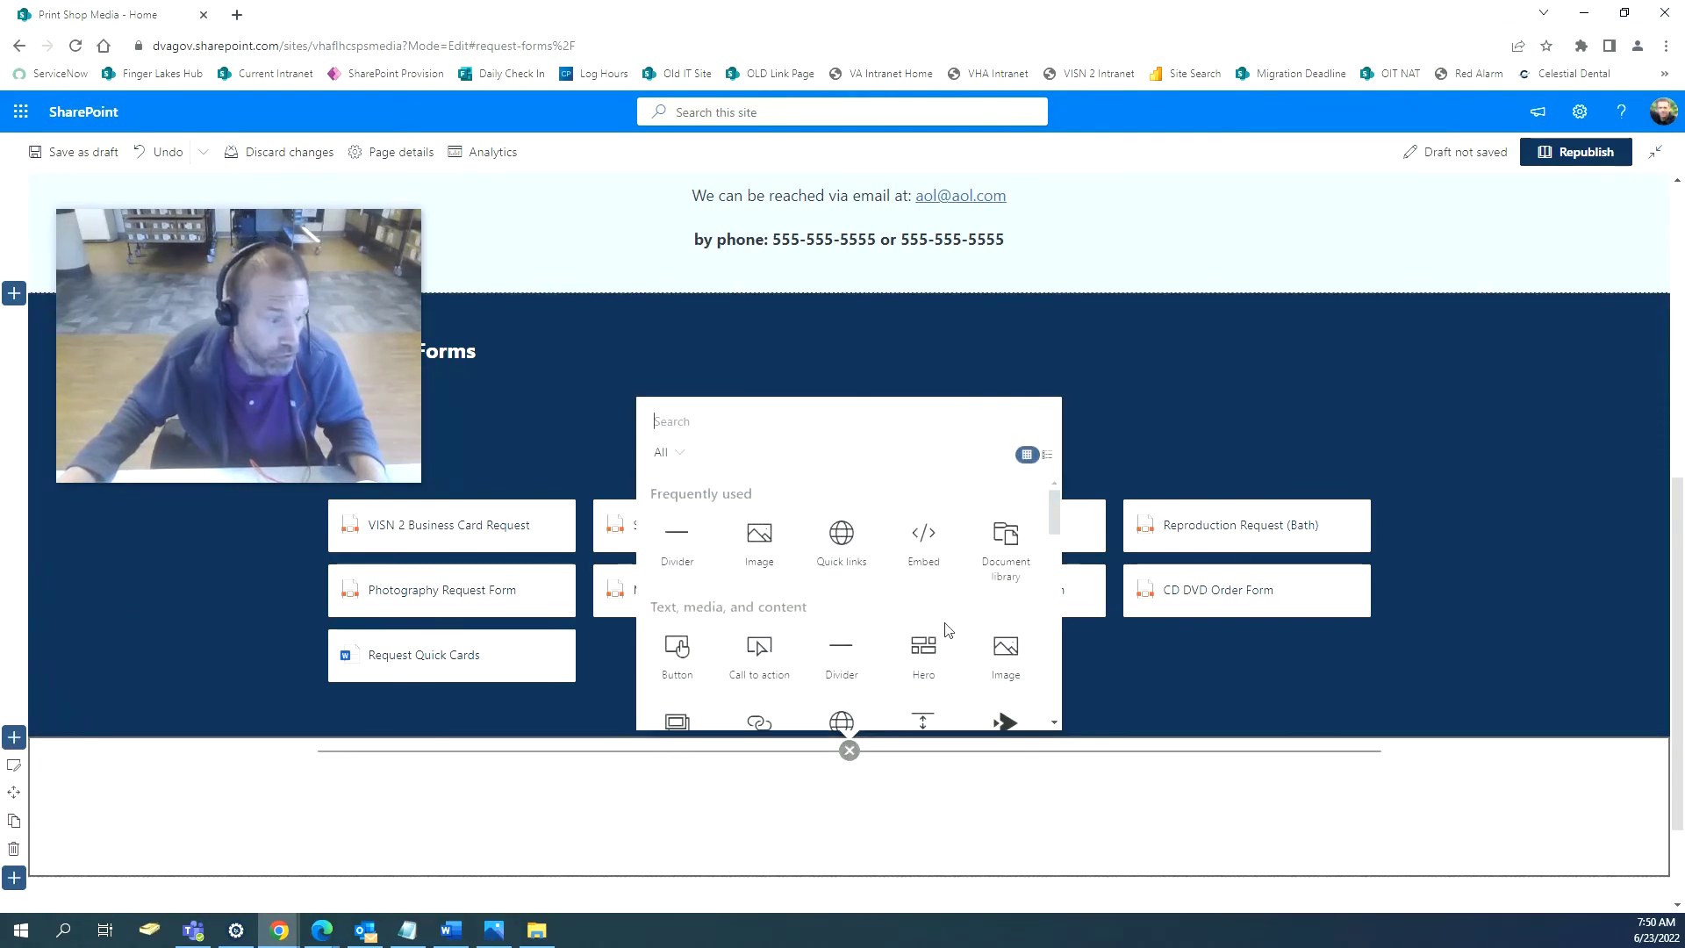
{"action": "scroll", "coordinate": [948, 630], "scroll_direction": "down", "scroll_amount": 1}
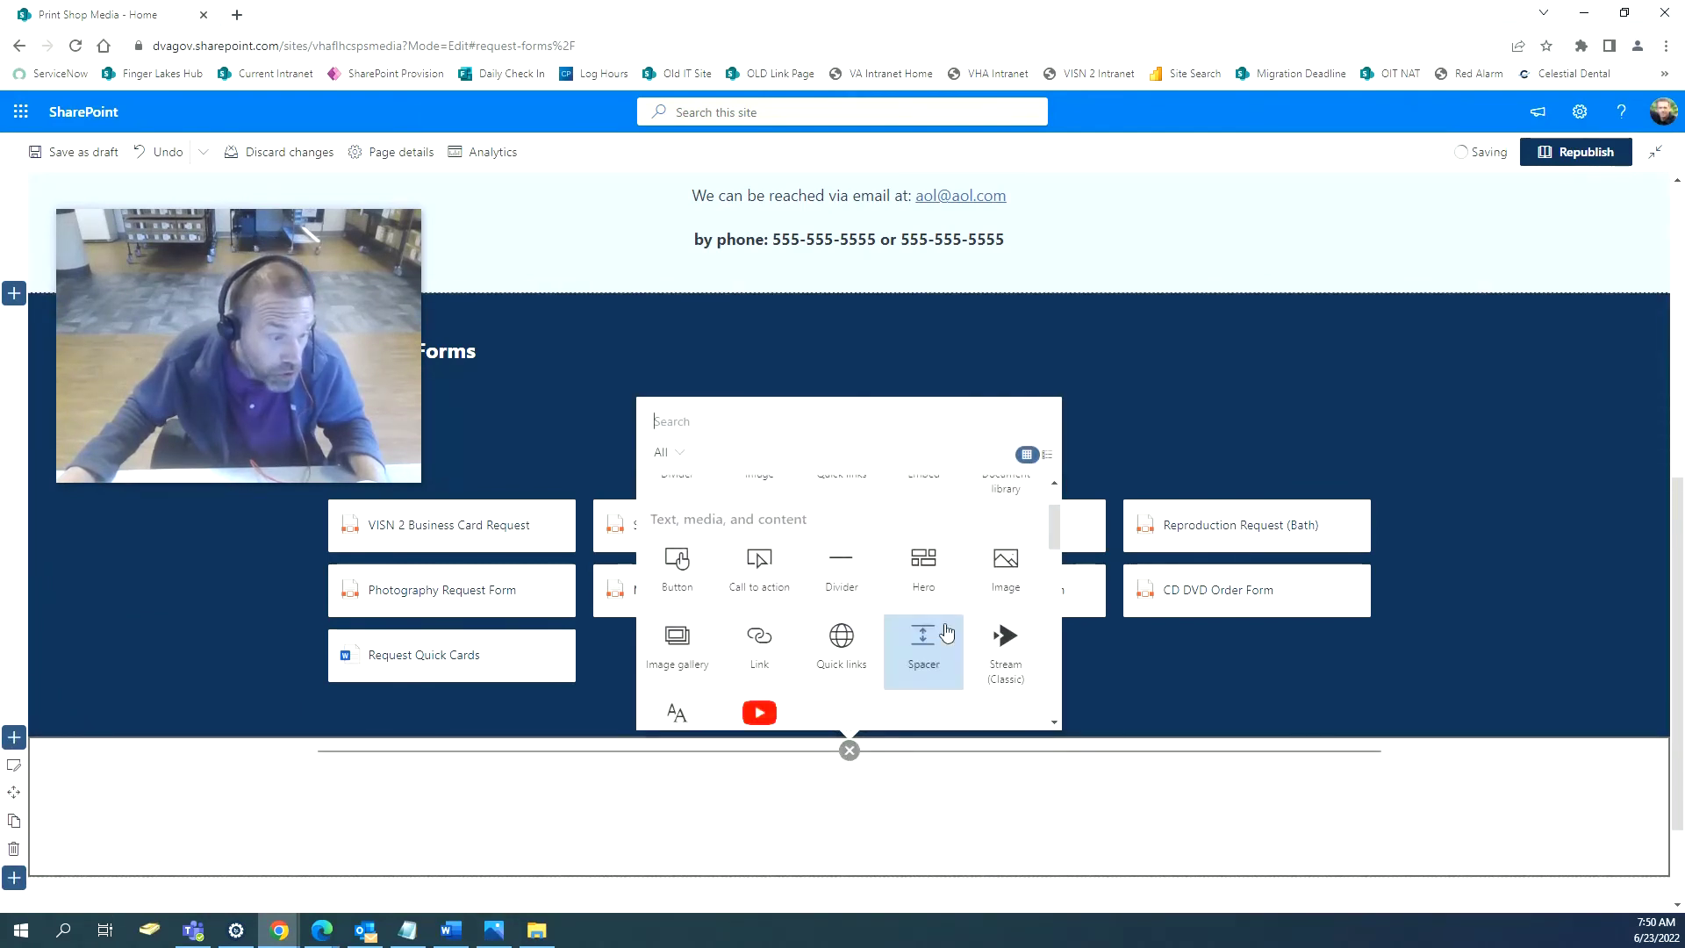
{"action": "scroll", "coordinate": [946, 632], "scroll_direction": "down", "scroll_amount": 2}
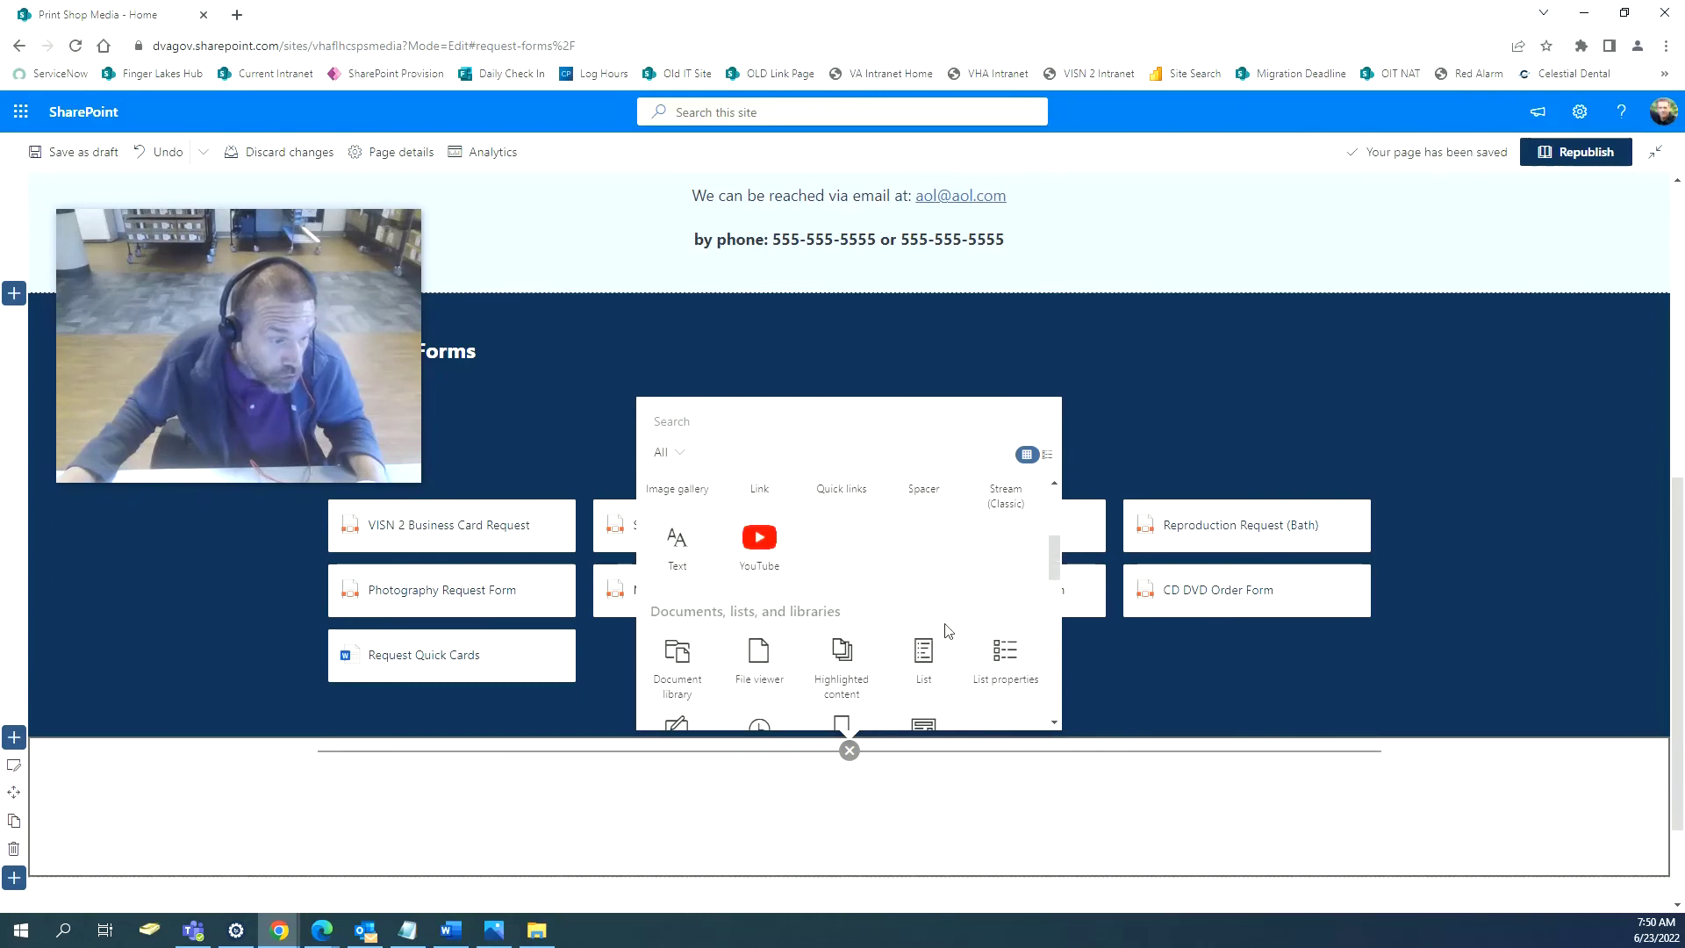
{"action": "scroll", "coordinate": [948, 630], "scroll_direction": "down", "scroll_amount": 3}
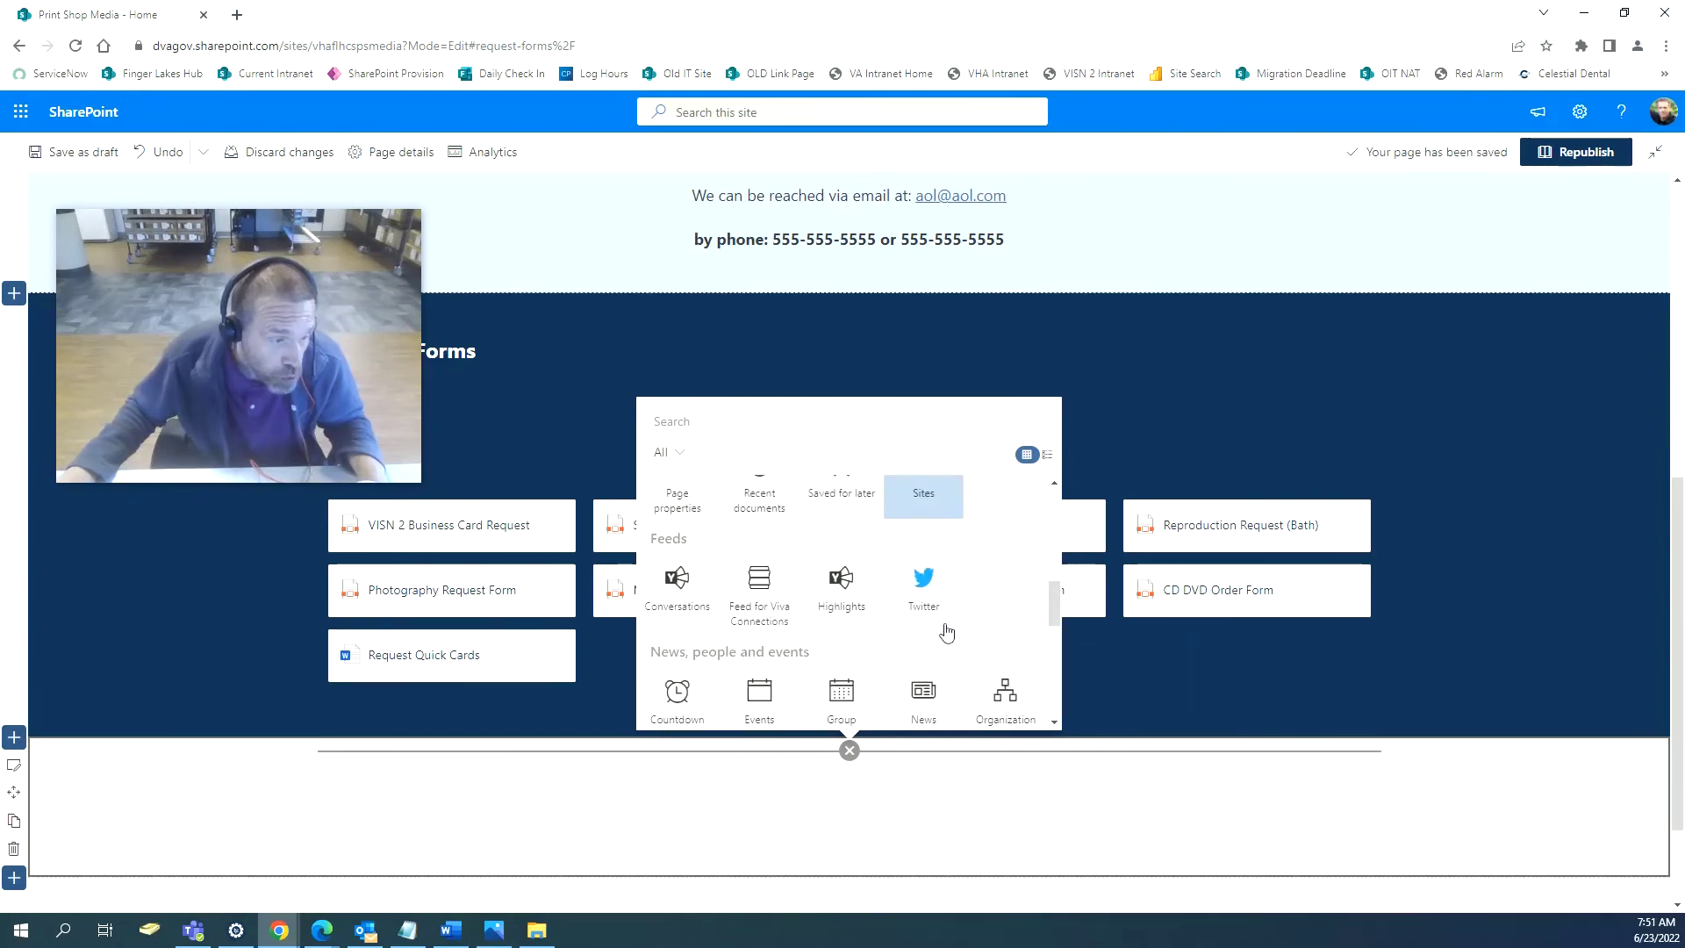
{"action": "scroll", "coordinate": [946, 632], "scroll_direction": "down", "scroll_amount": 1}
{"action": "left_click", "coordinate": [939, 623]}
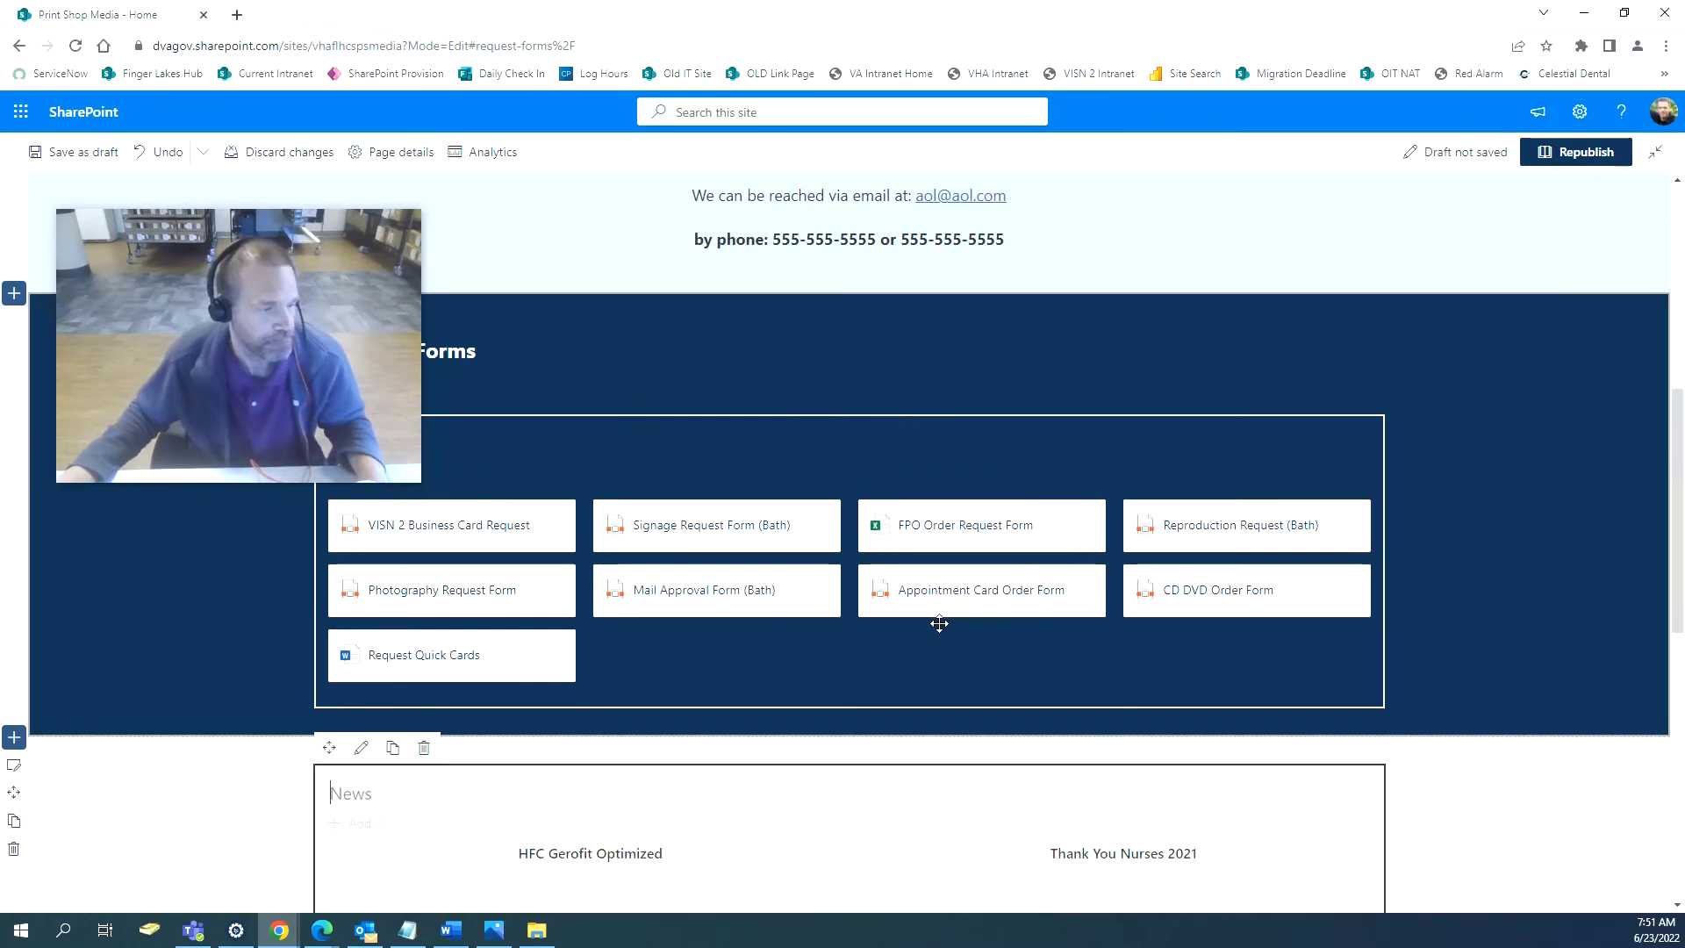
{"action": "scroll", "coordinate": [939, 625], "scroll_direction": "down", "scroll_amount": 3}
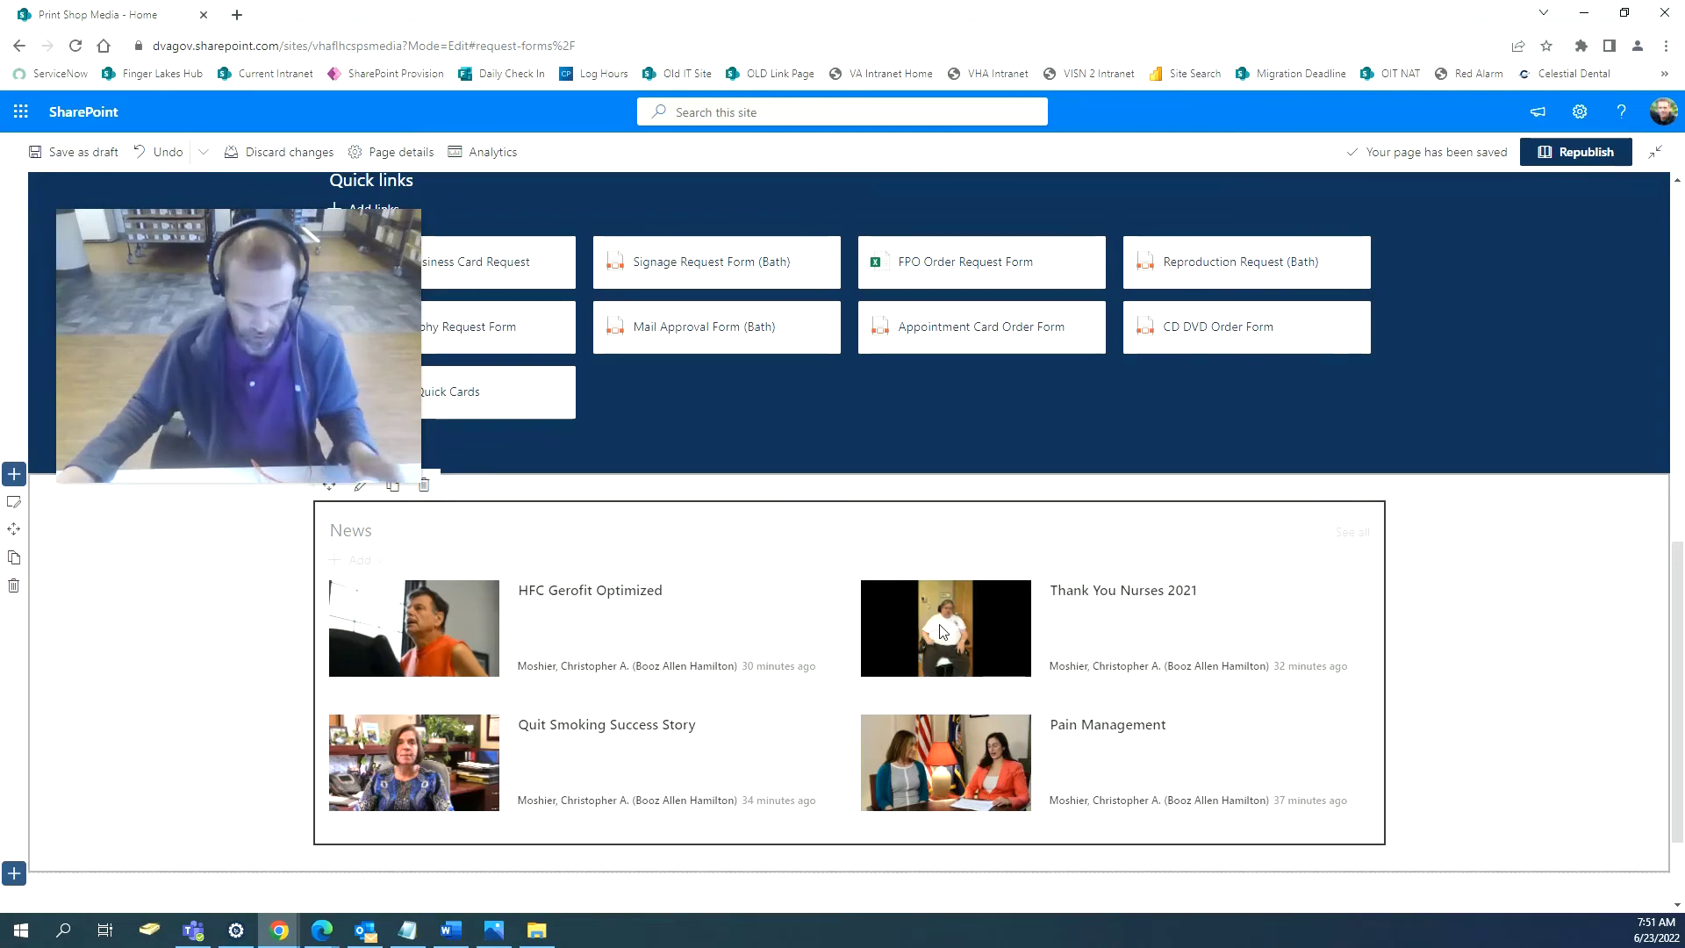
{"action": "type", "text": "Gal;l"}
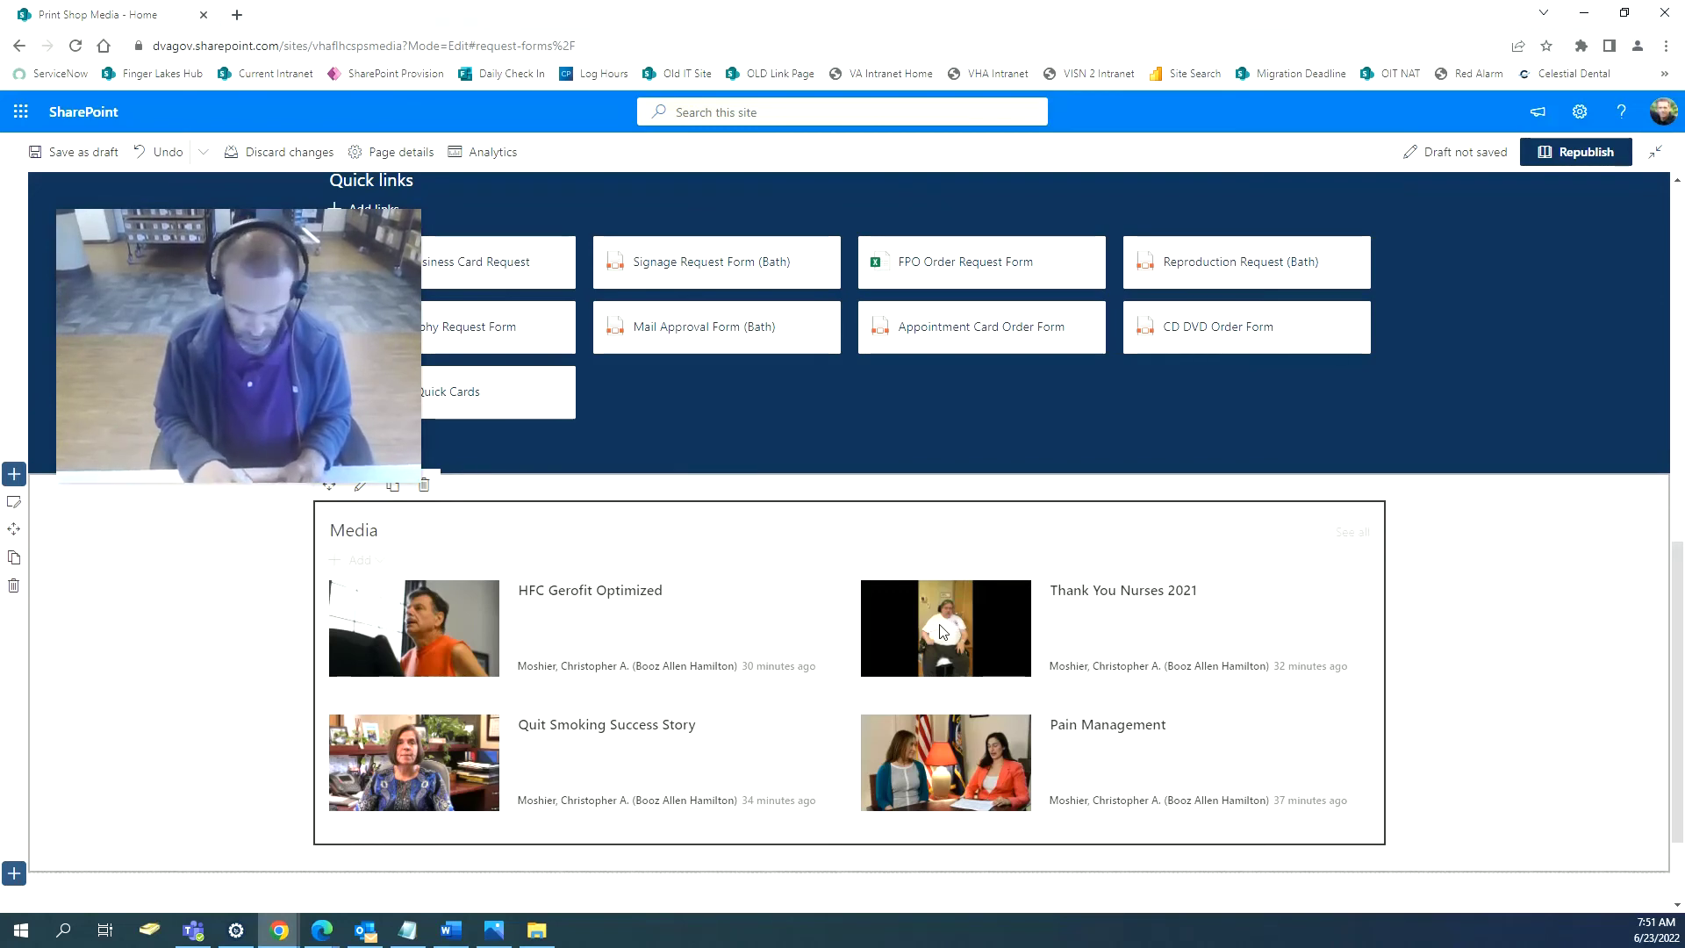
{"action": "type", "text": "Events"}
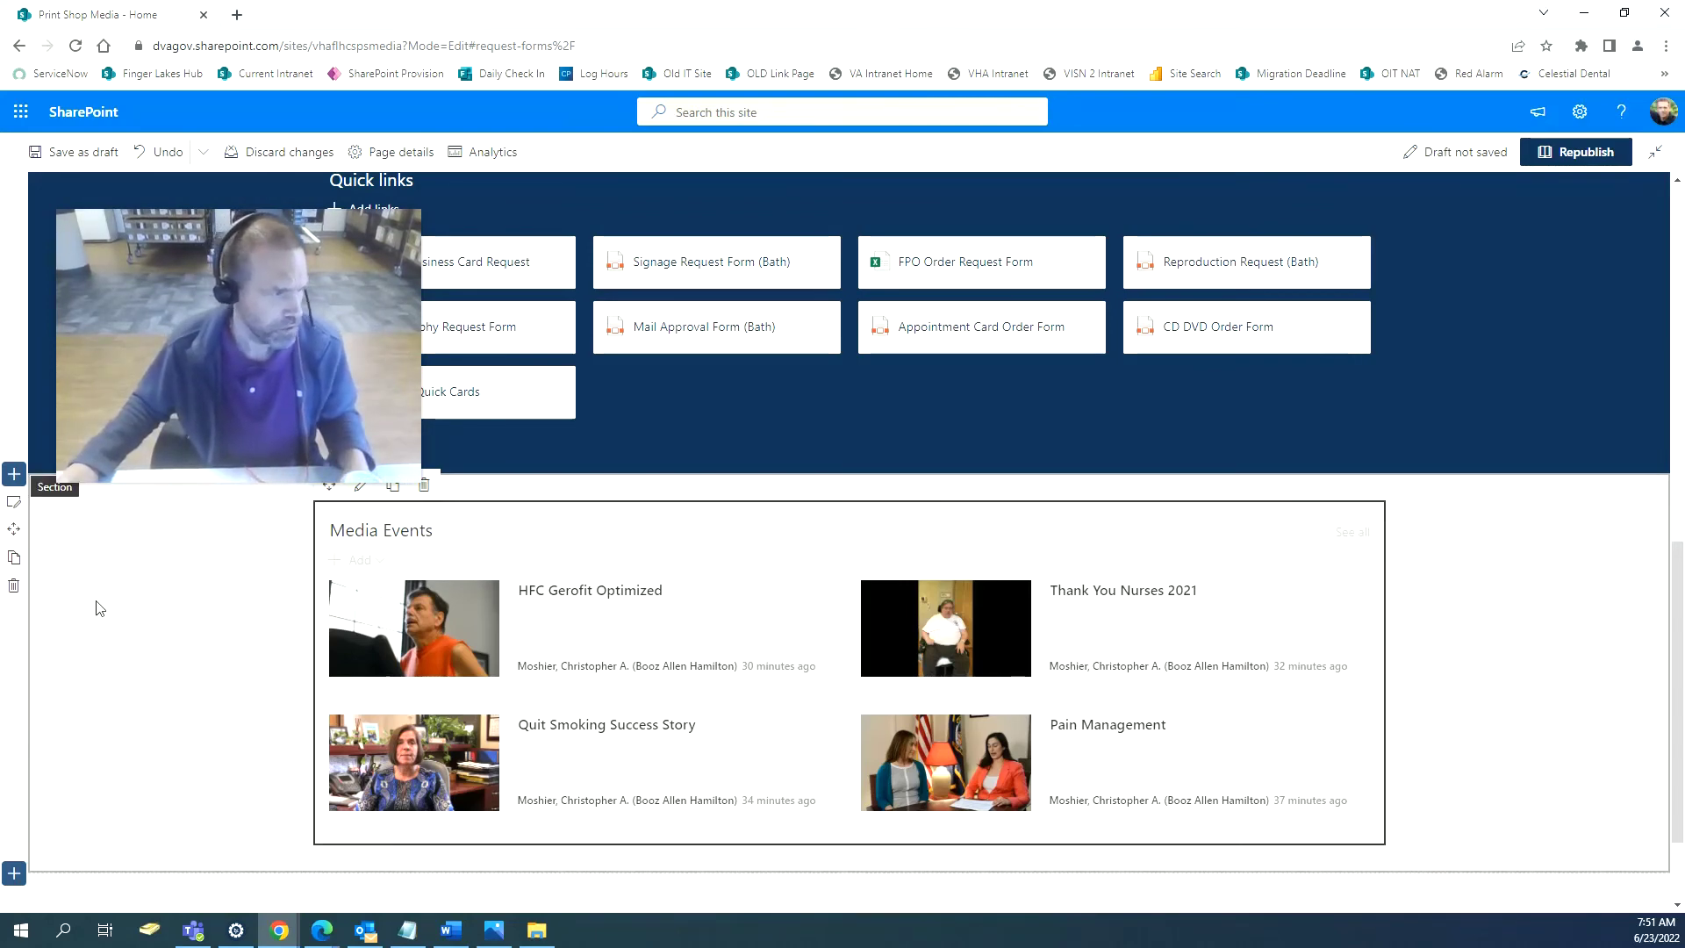
Set the Media Events section background to neutral white shading.
{"action": "left_click", "coordinate": [23, 510]}
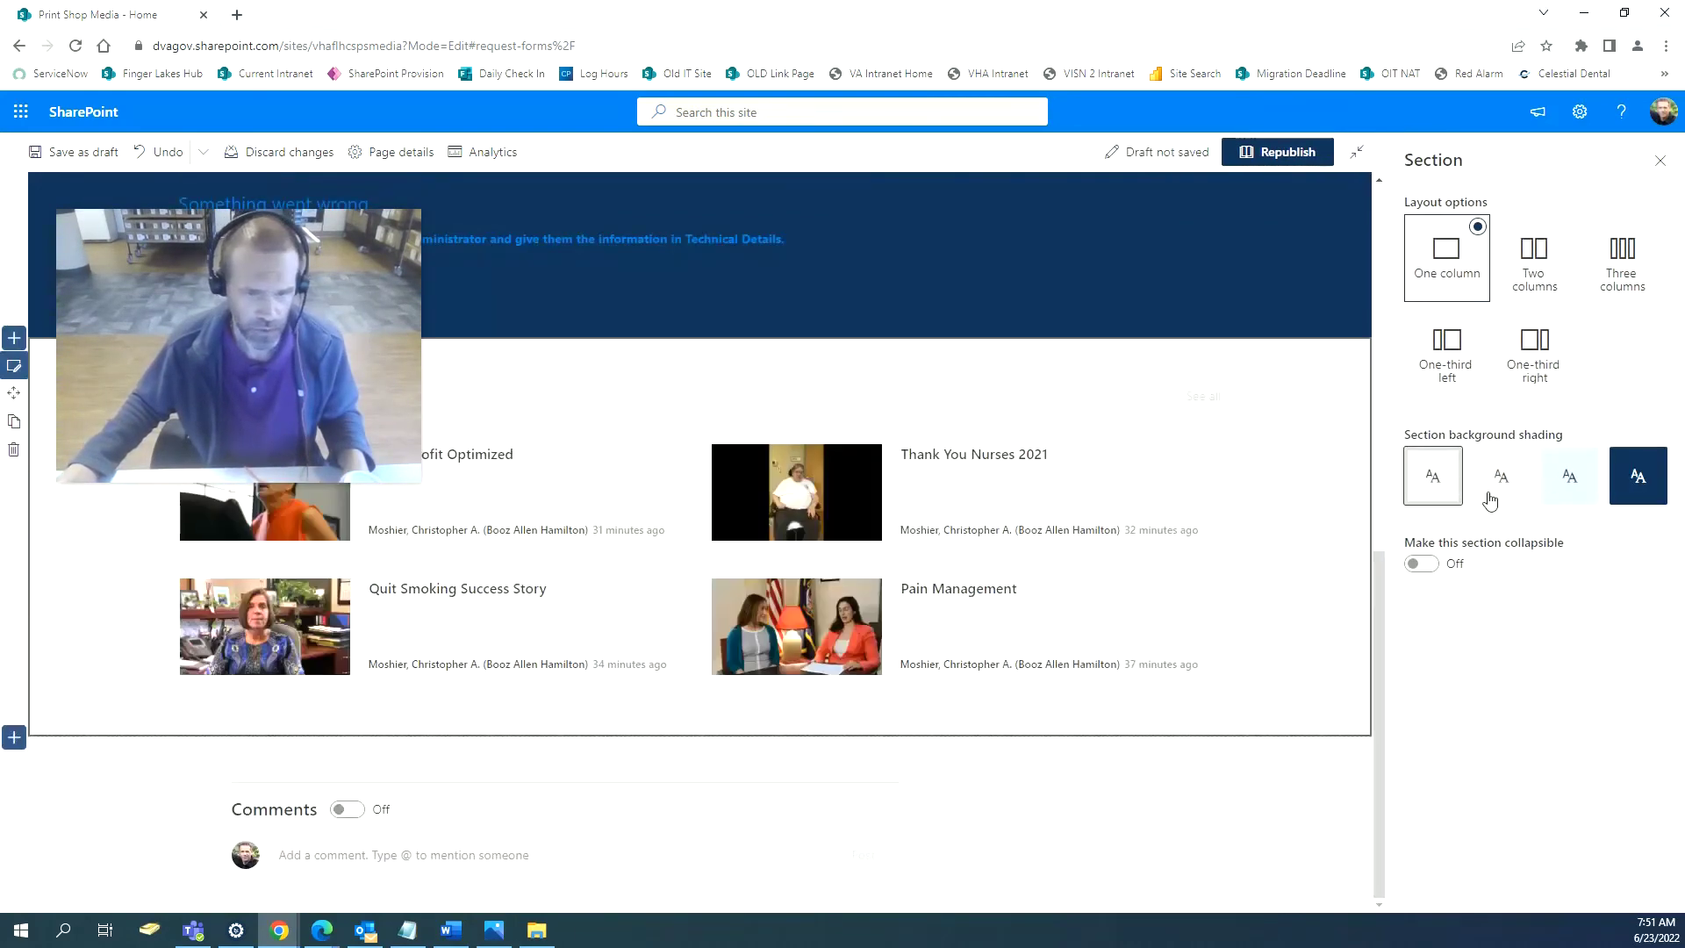
{"action": "left_click", "coordinate": [1562, 498]}
{"action": "left_click", "coordinate": [1506, 496]}
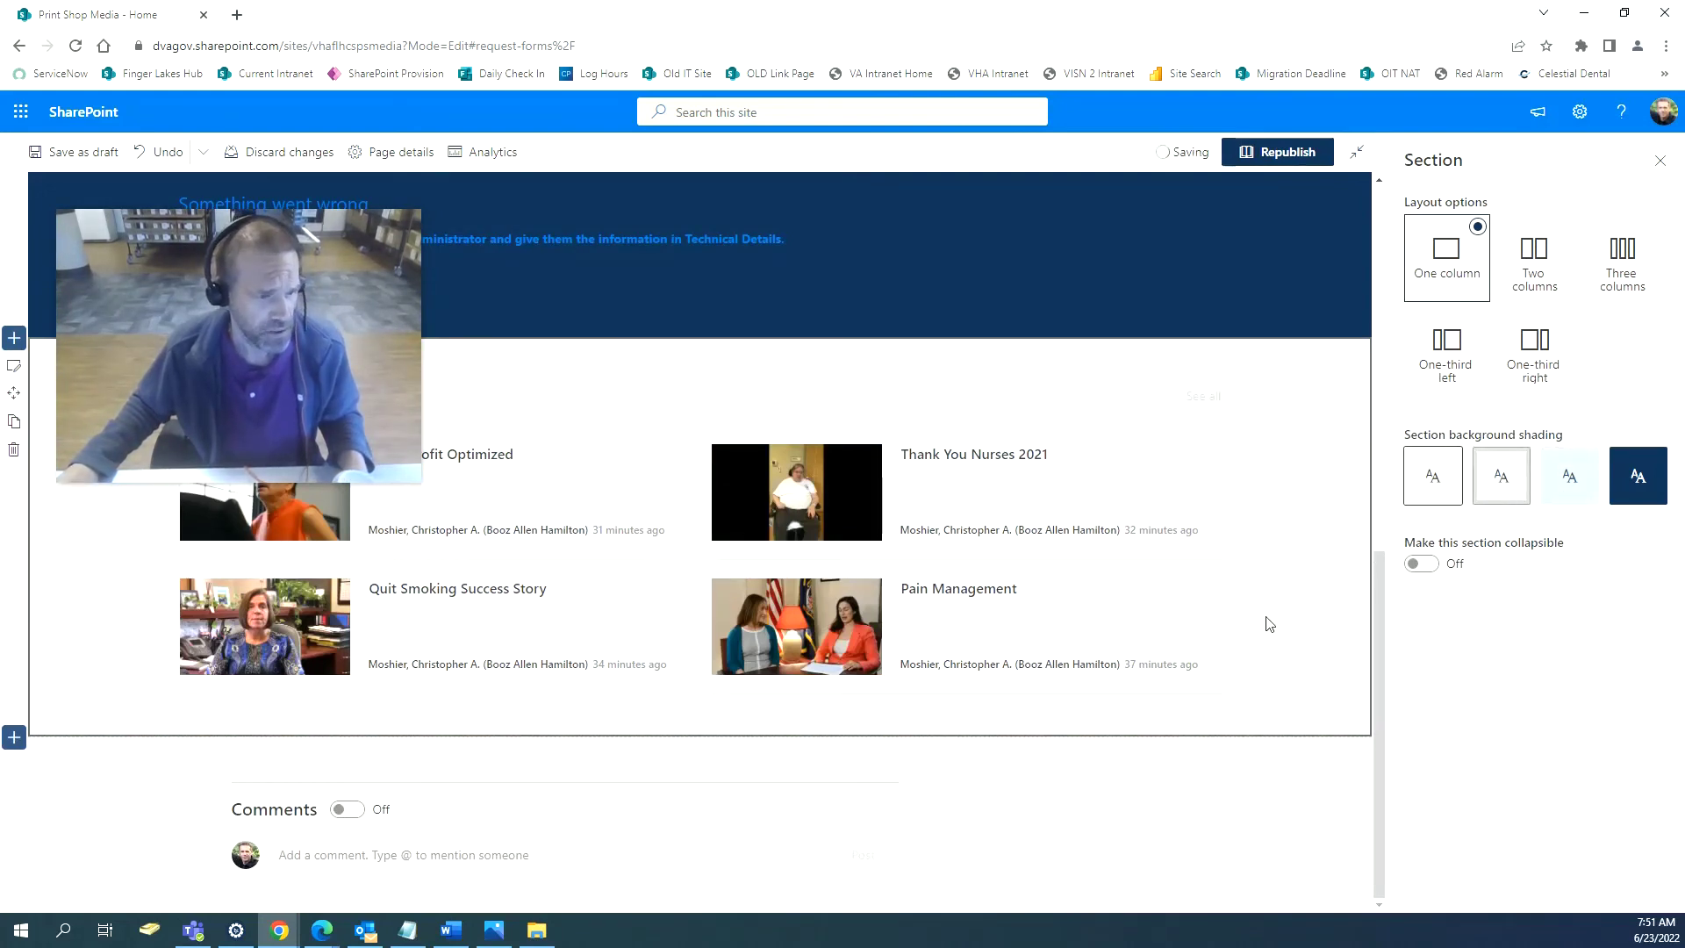
Switch the Media Events news web part to the Top story layout.
{"action": "scroll", "coordinate": [1270, 624], "scroll_direction": "up", "scroll_amount": 2}
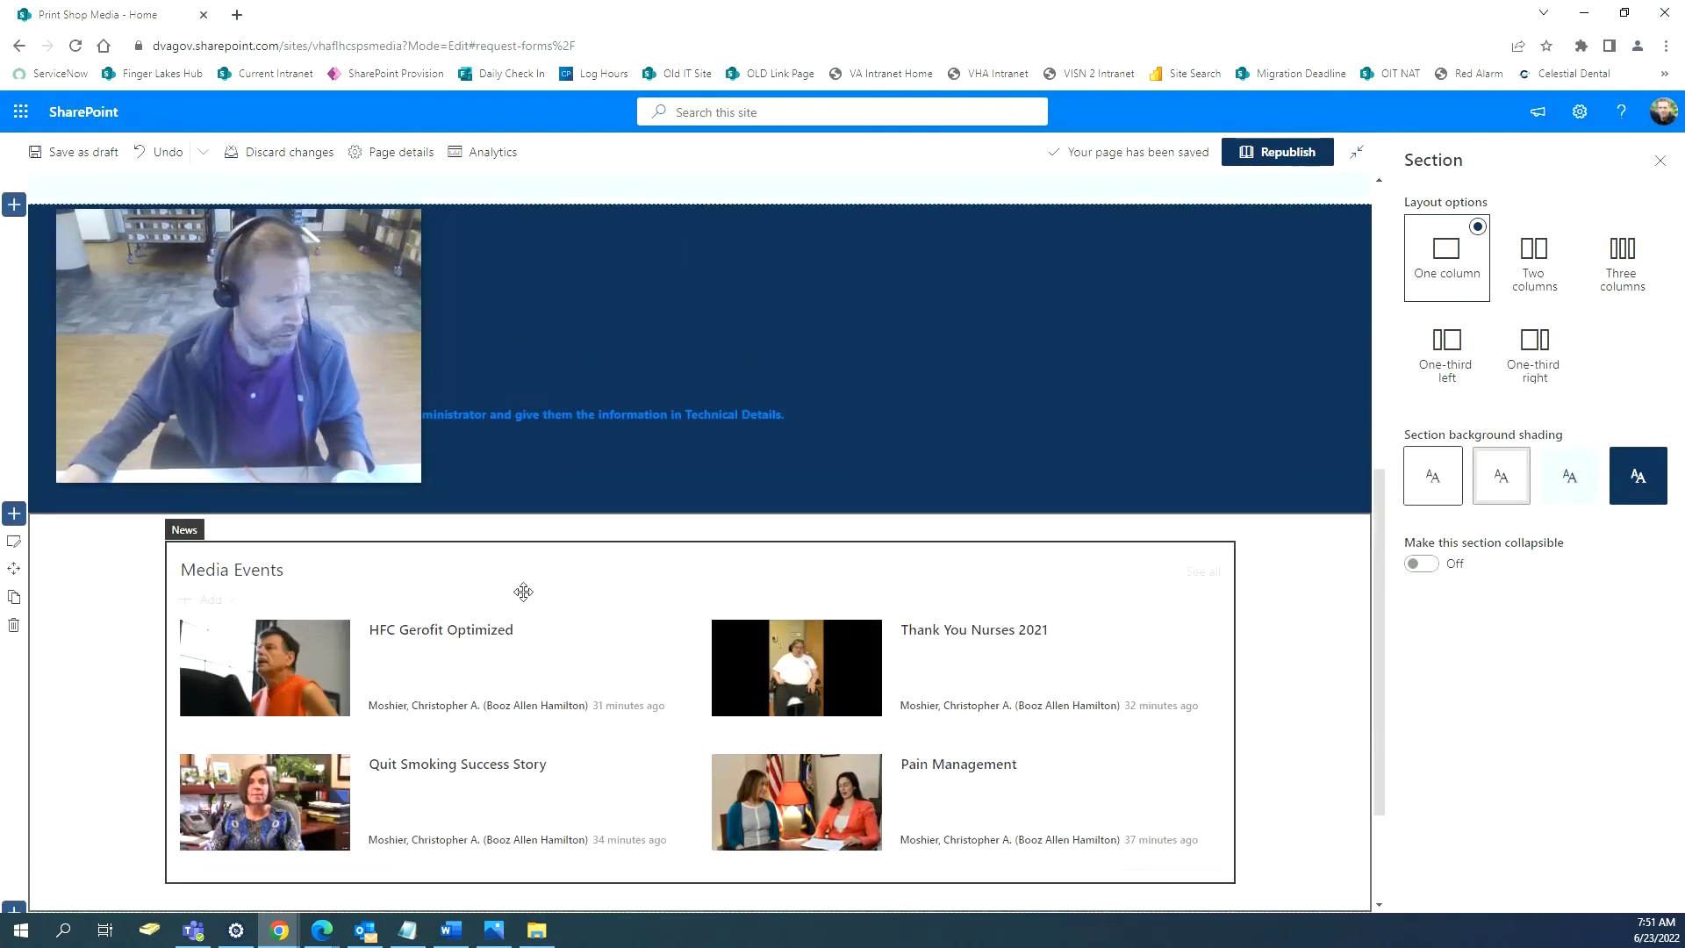
{"action": "left_click", "coordinate": [523, 592]}
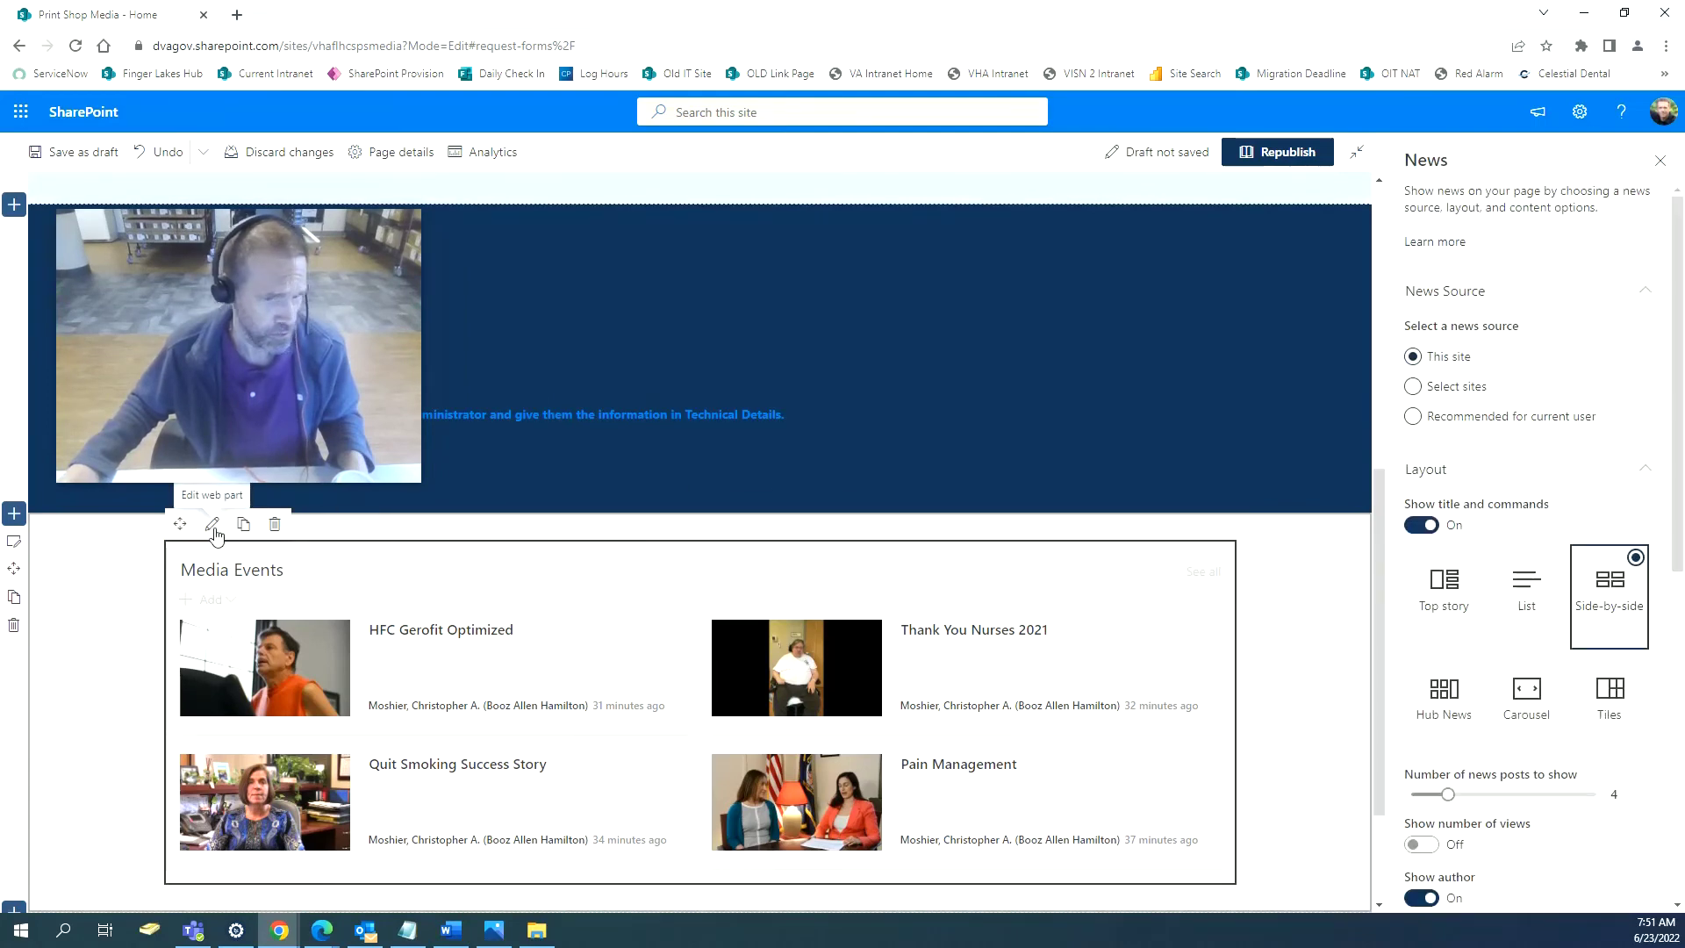
{"action": "left_click", "coordinate": [1444, 587]}
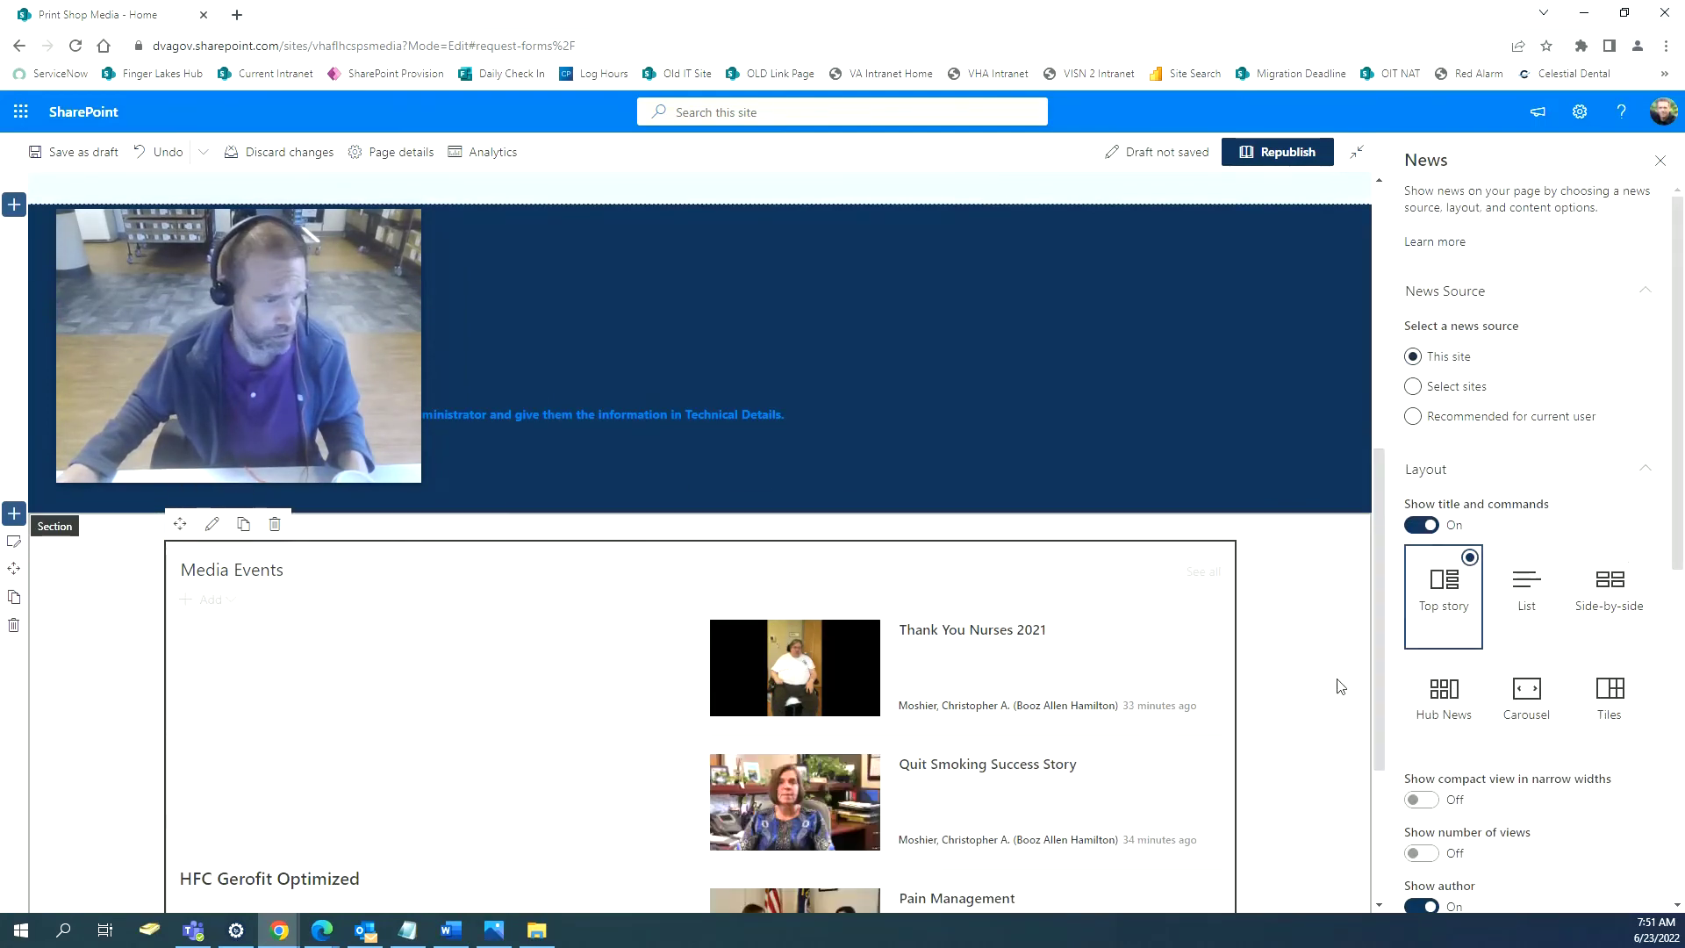
{"action": "scroll", "coordinate": [1340, 718], "scroll_direction": "down", "scroll_amount": 1}
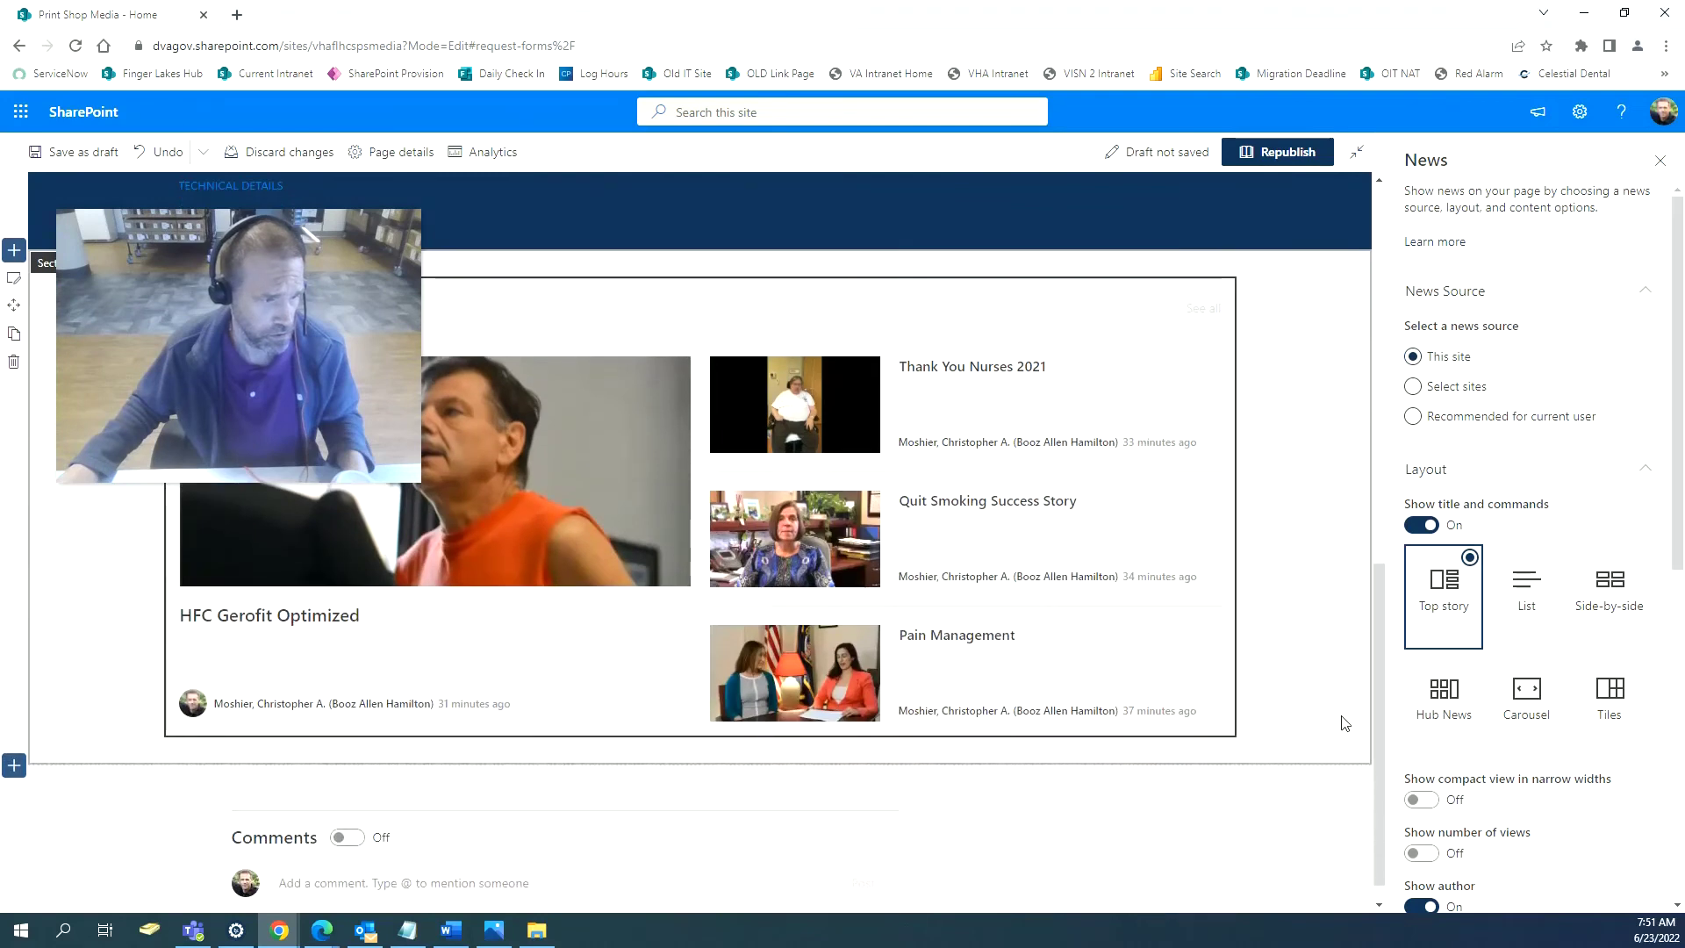
{"action": "scroll", "coordinate": [1344, 722], "scroll_direction": "up", "scroll_amount": 2}
{"action": "scroll", "coordinate": [1372, 732], "scroll_direction": "down", "scroll_amount": 1}
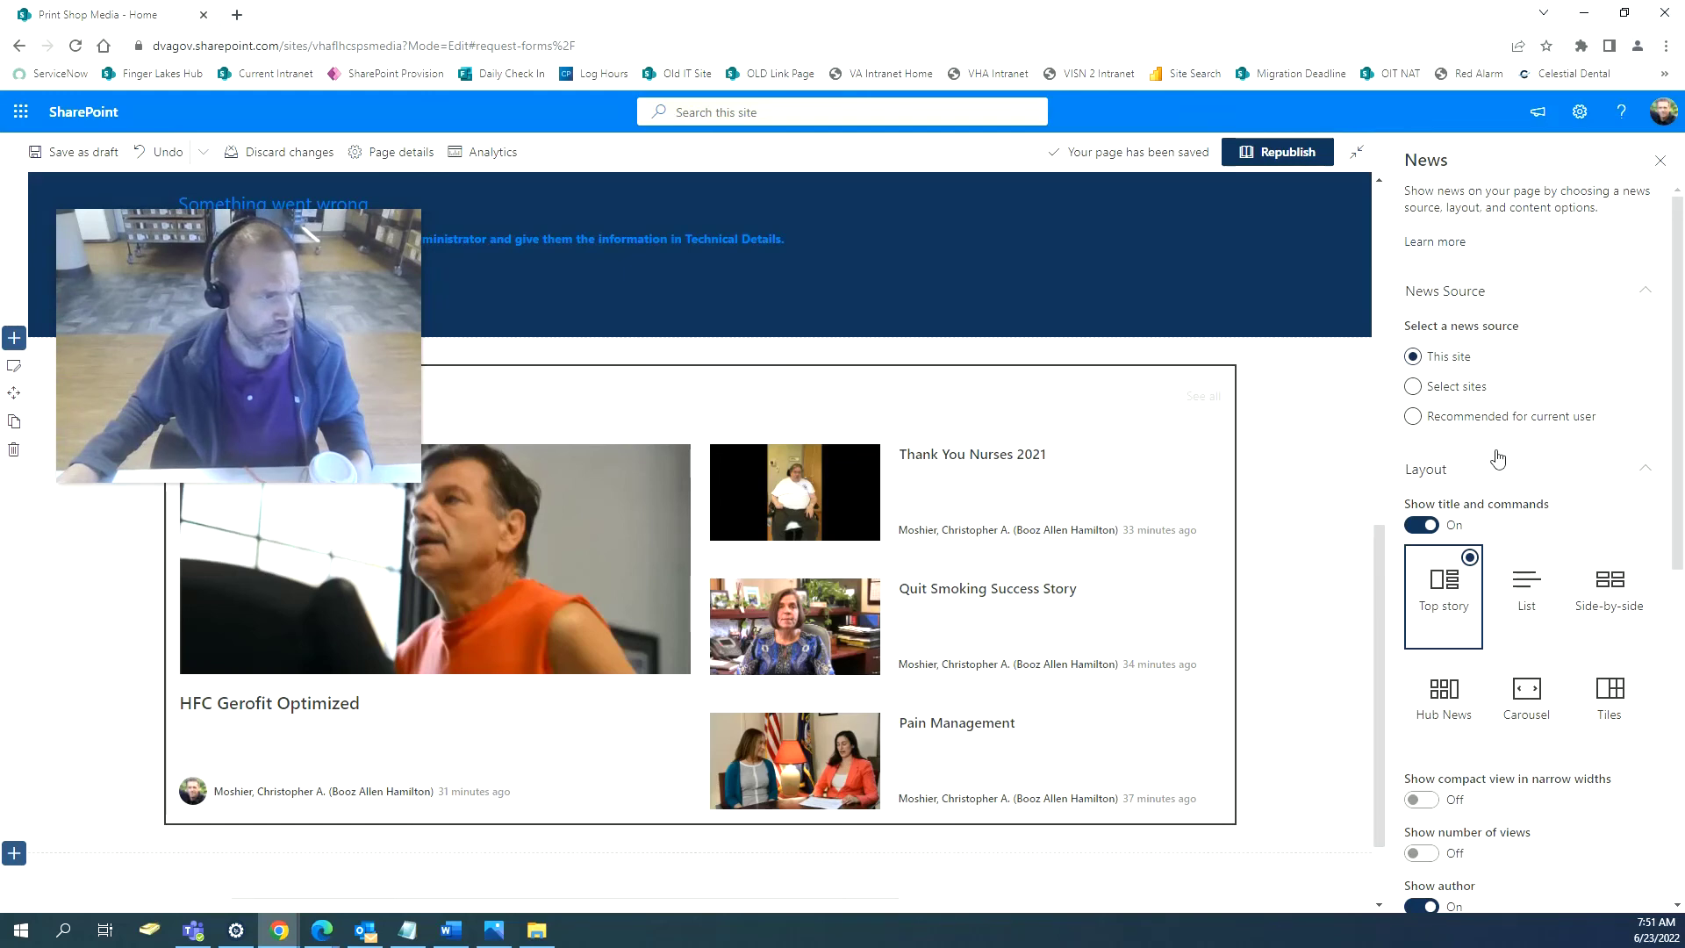
Try List, Side-by-side, Hub News, Carousel and Tiles layouts, then settle back on Top story.
{"action": "left_click", "coordinate": [1515, 634]}
{"action": "left_click", "coordinate": [1604, 606]}
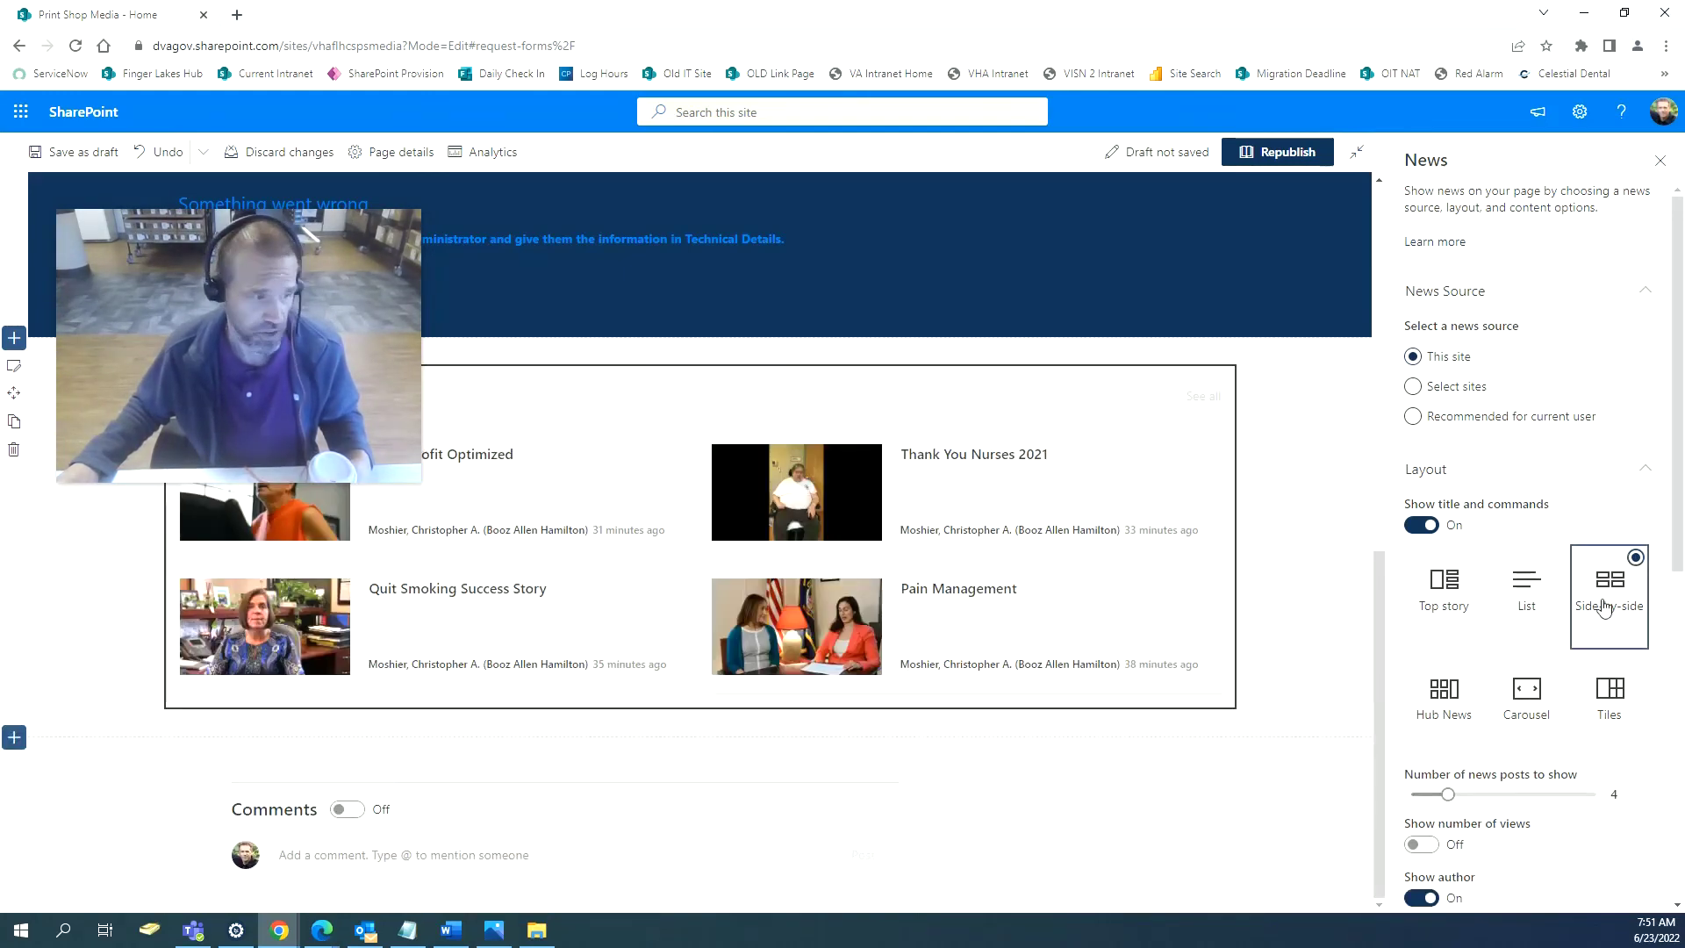
{"action": "left_click", "coordinate": [1452, 715]}
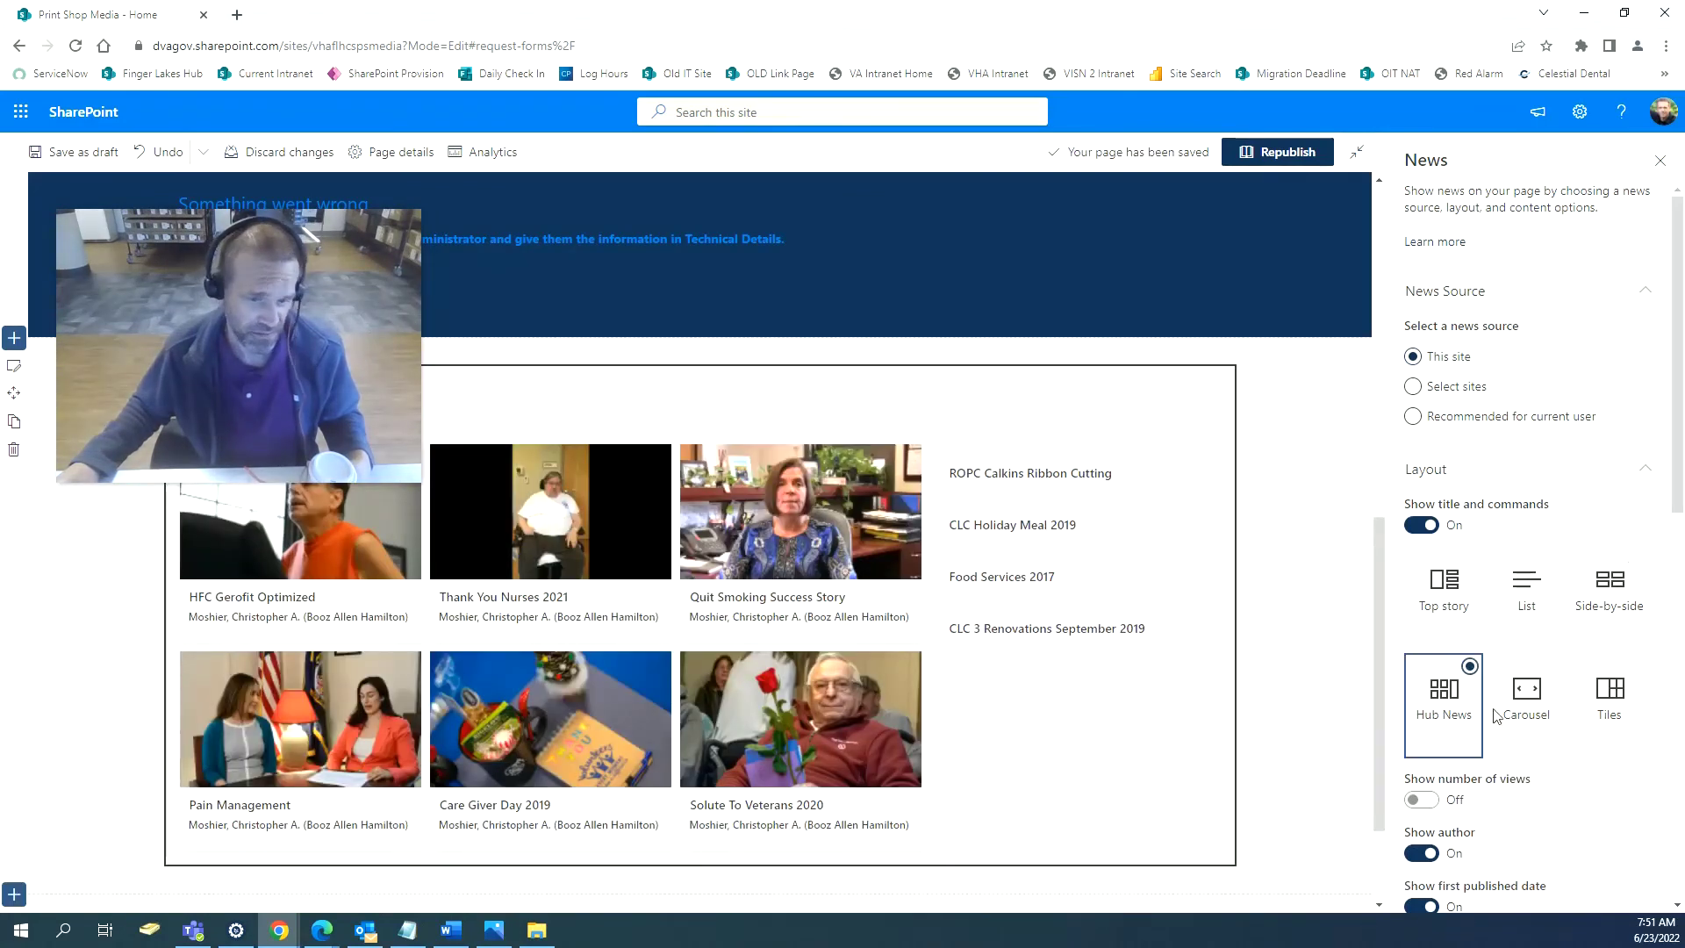
{"action": "left_click", "coordinate": [1527, 698]}
{"action": "left_click", "coordinate": [1610, 702]}
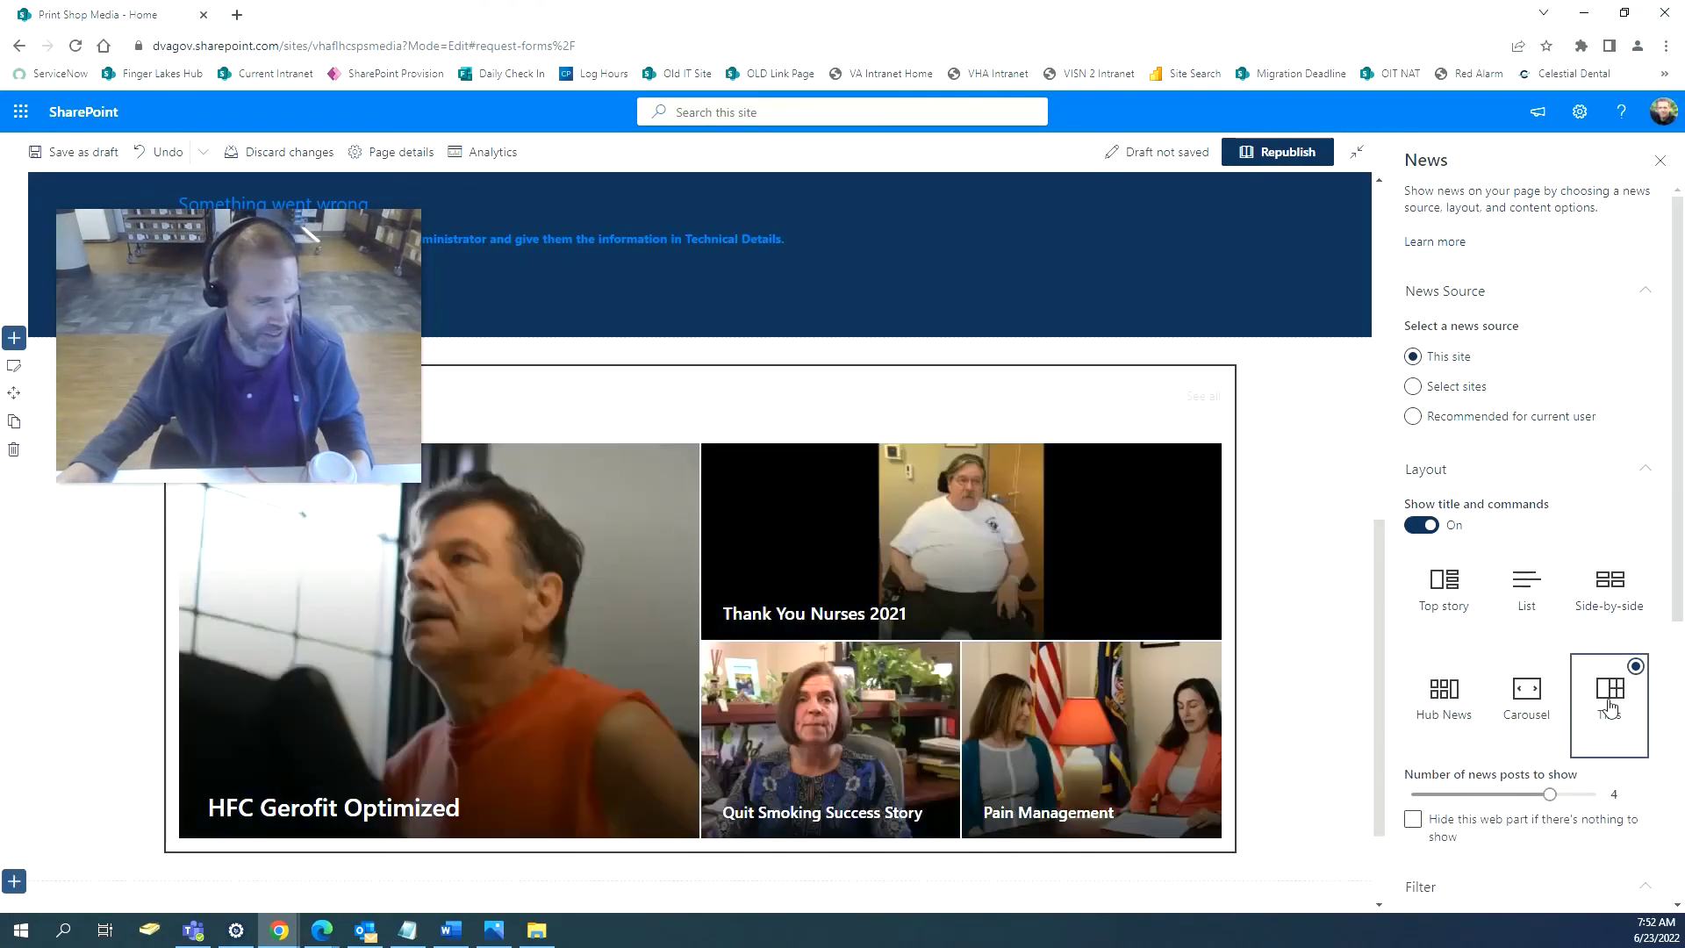
{"action": "left_click", "coordinate": [1470, 605]}
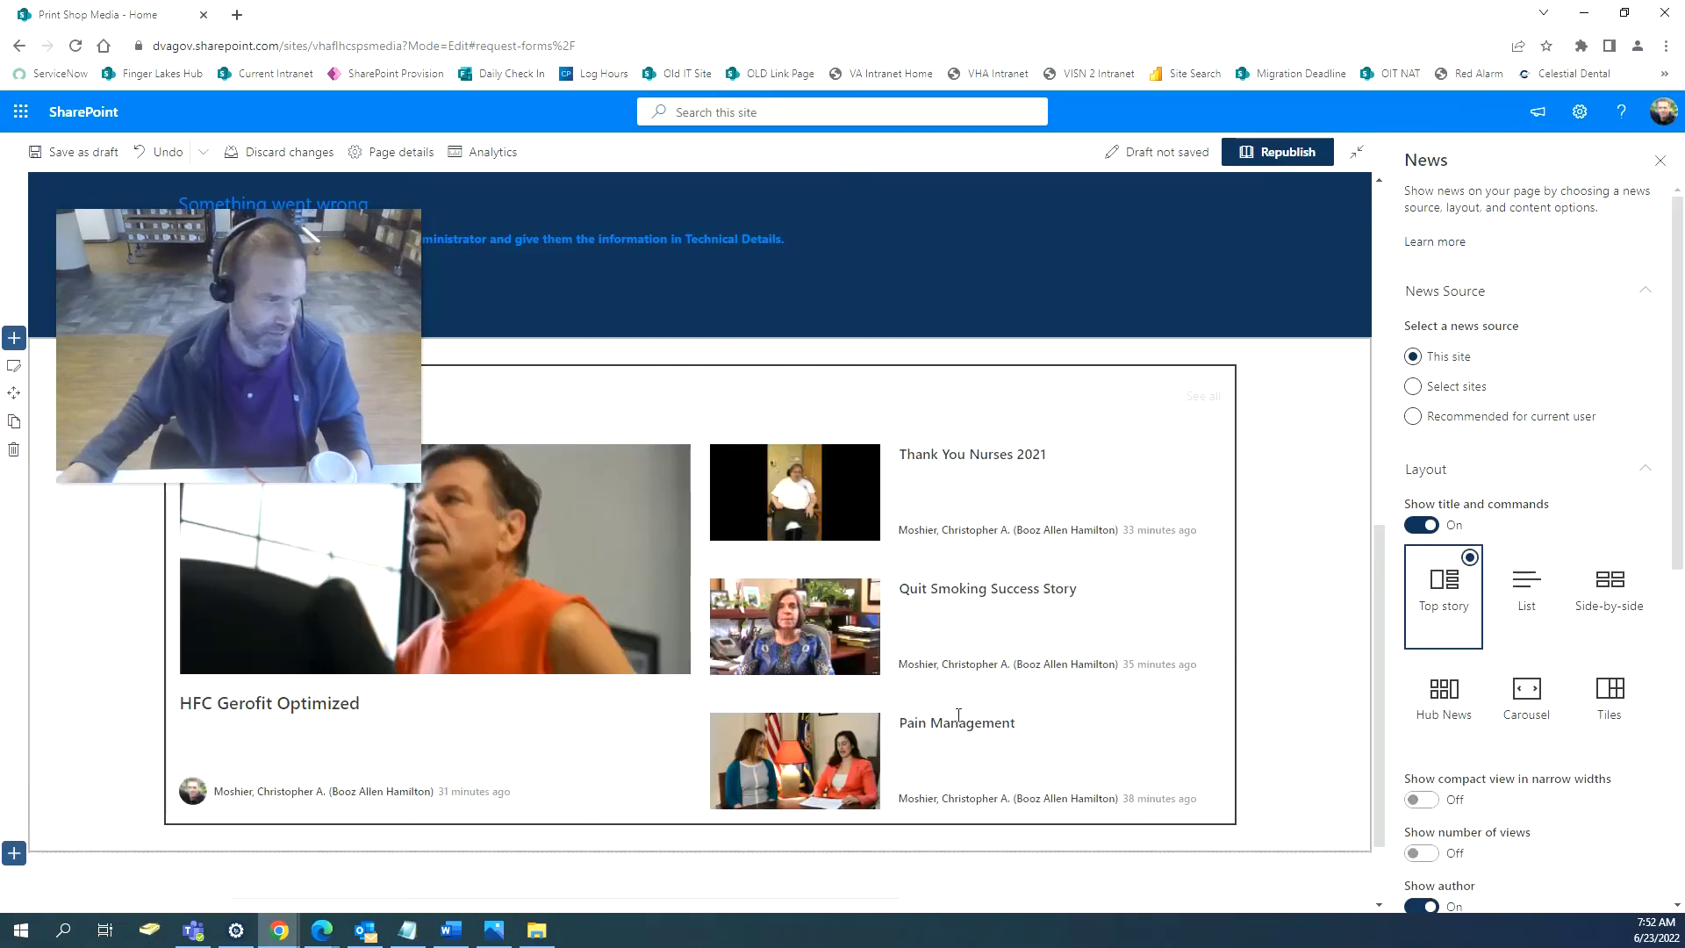
{"action": "left_click", "coordinate": [1316, 453]}
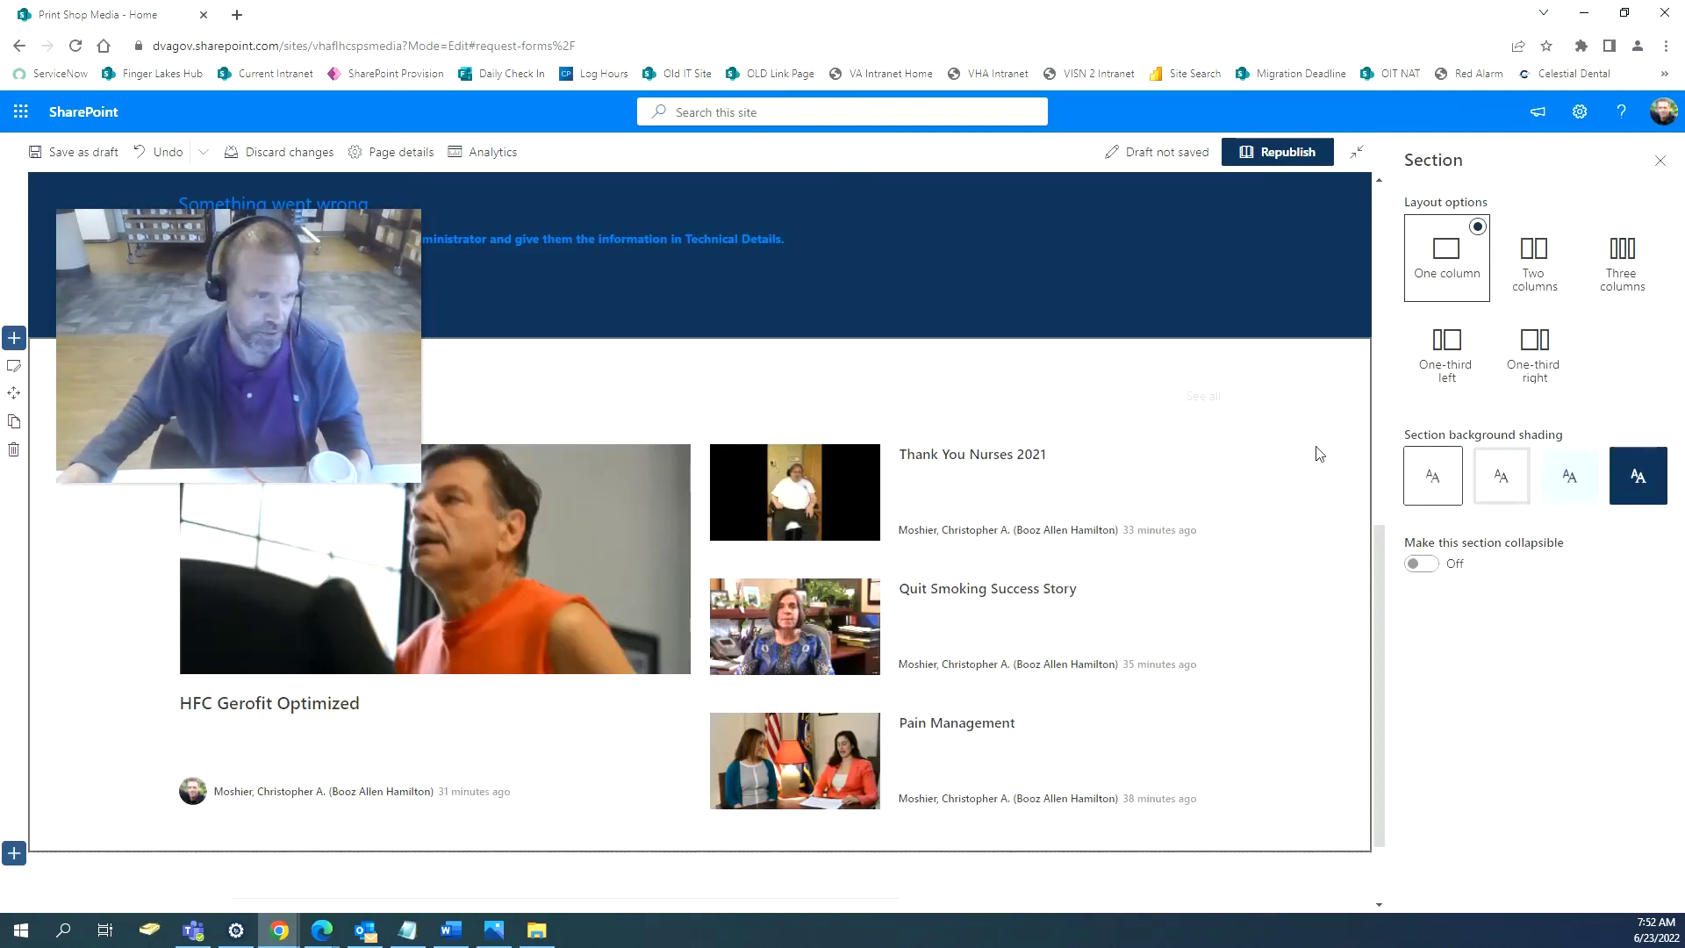
Check the page and republish Print Shop Media with the Media Events feed.
{"action": "scroll", "coordinate": [1296, 553], "scroll_direction": "up", "scroll_amount": 6}
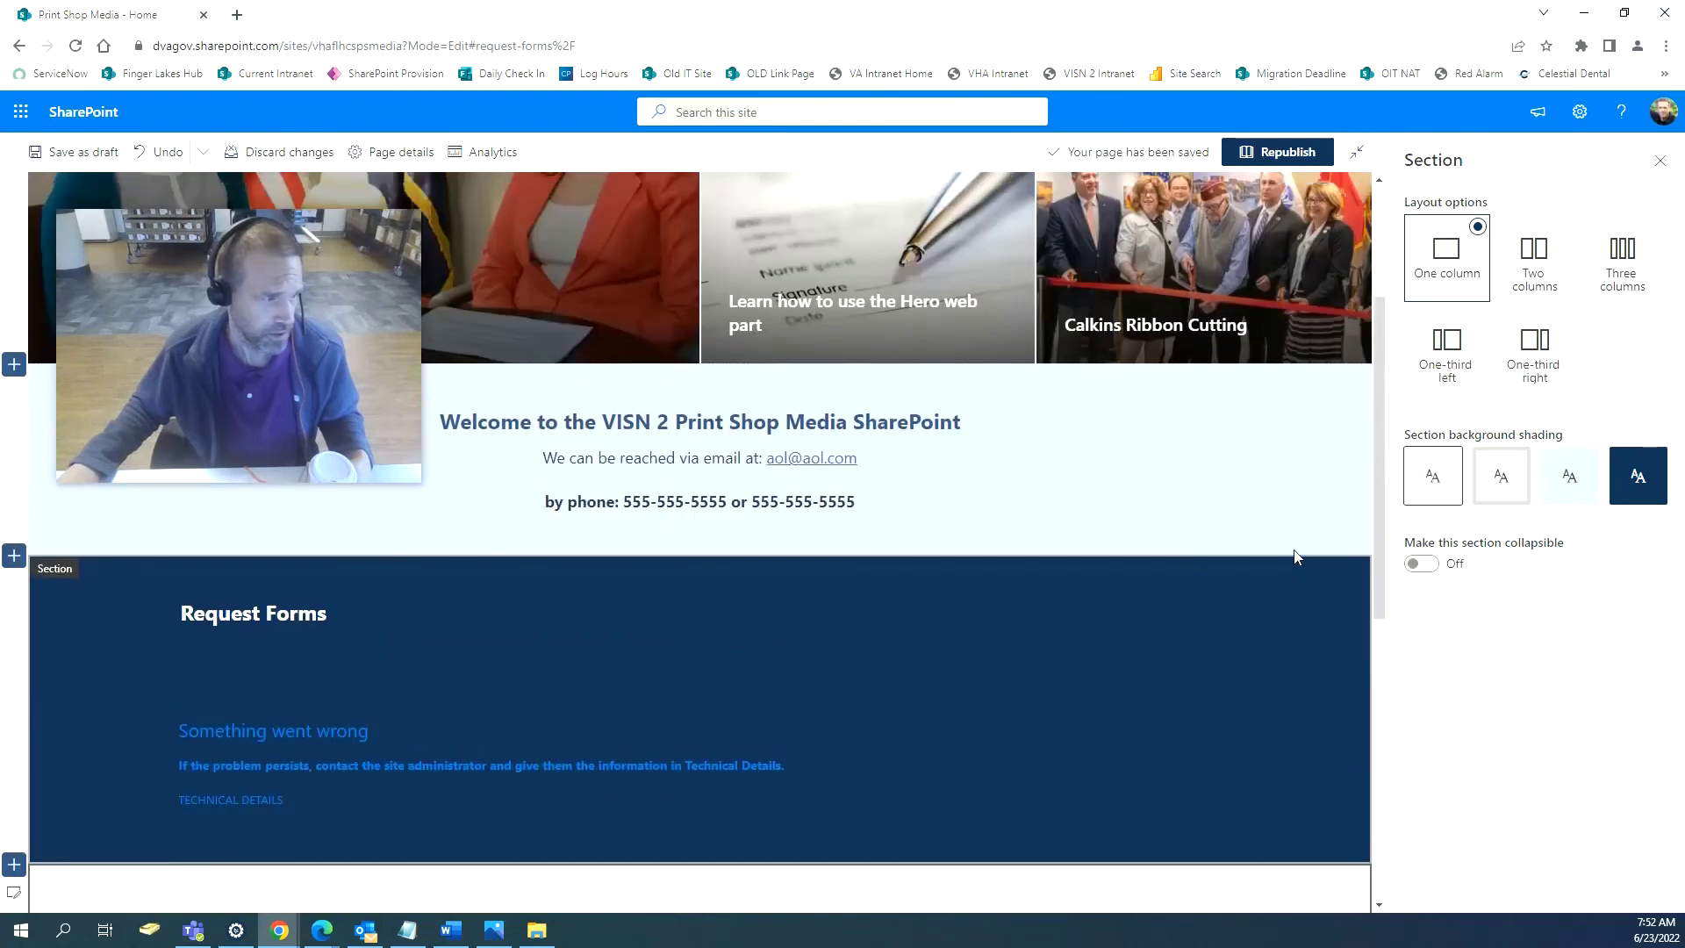
{"action": "scroll", "coordinate": [1296, 555], "scroll_direction": "down", "scroll_amount": 1}
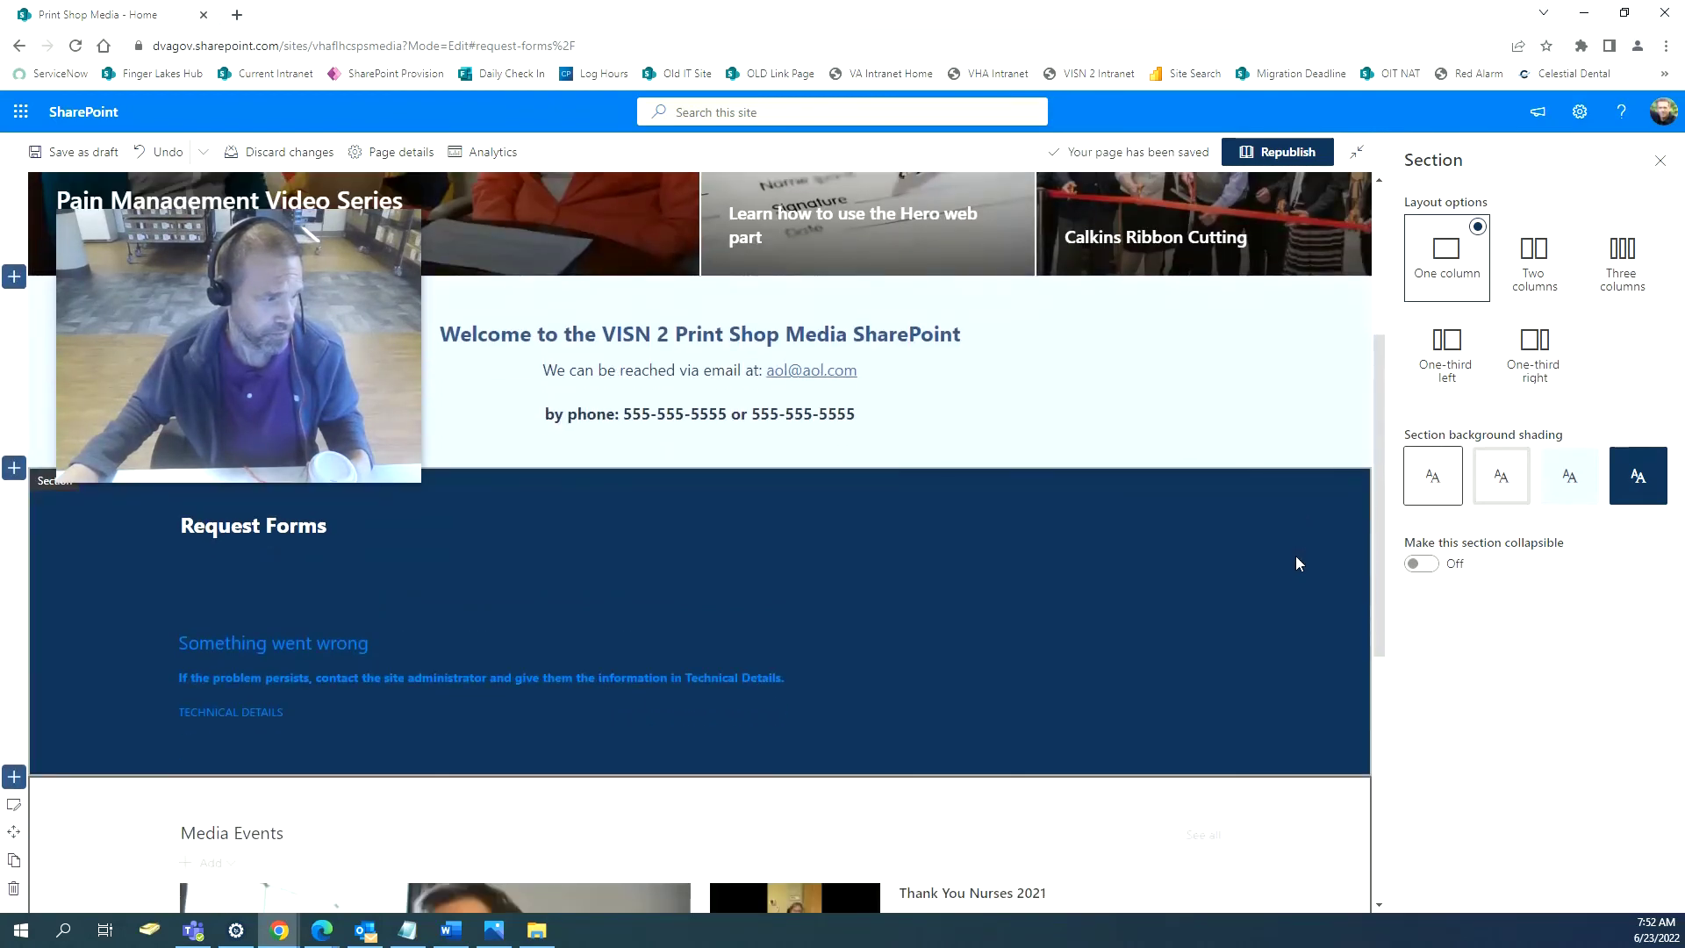
{"action": "scroll", "coordinate": [1297, 562], "scroll_direction": "down", "scroll_amount": 4}
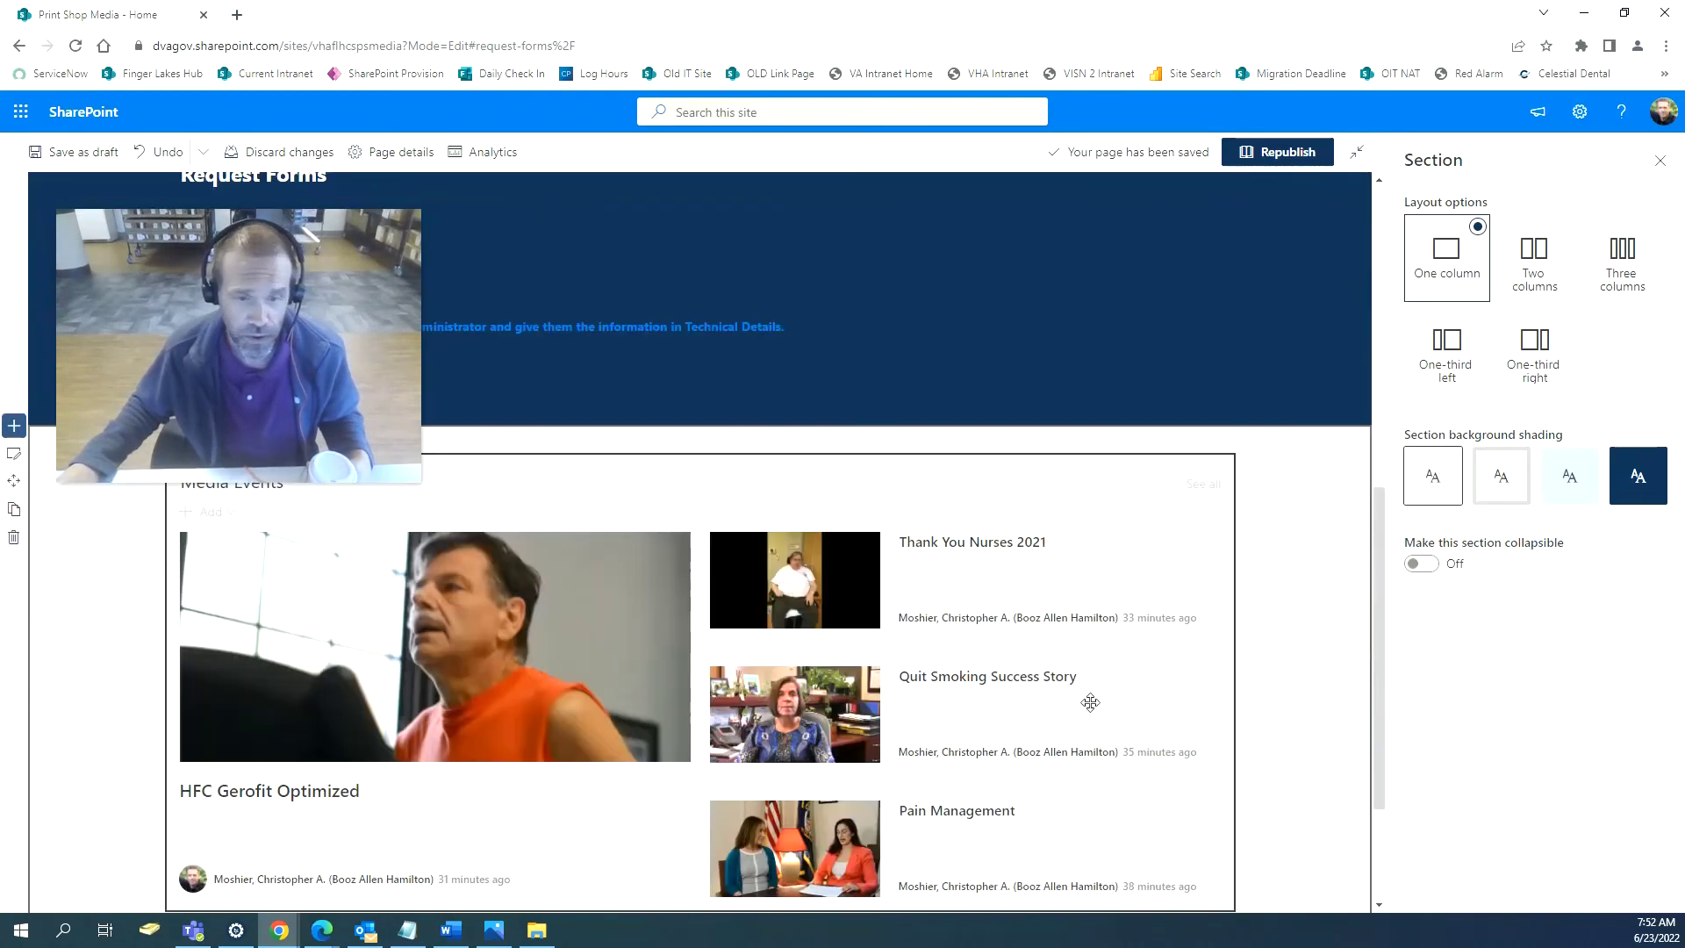
{"action": "left_click", "coordinate": [1290, 156]}
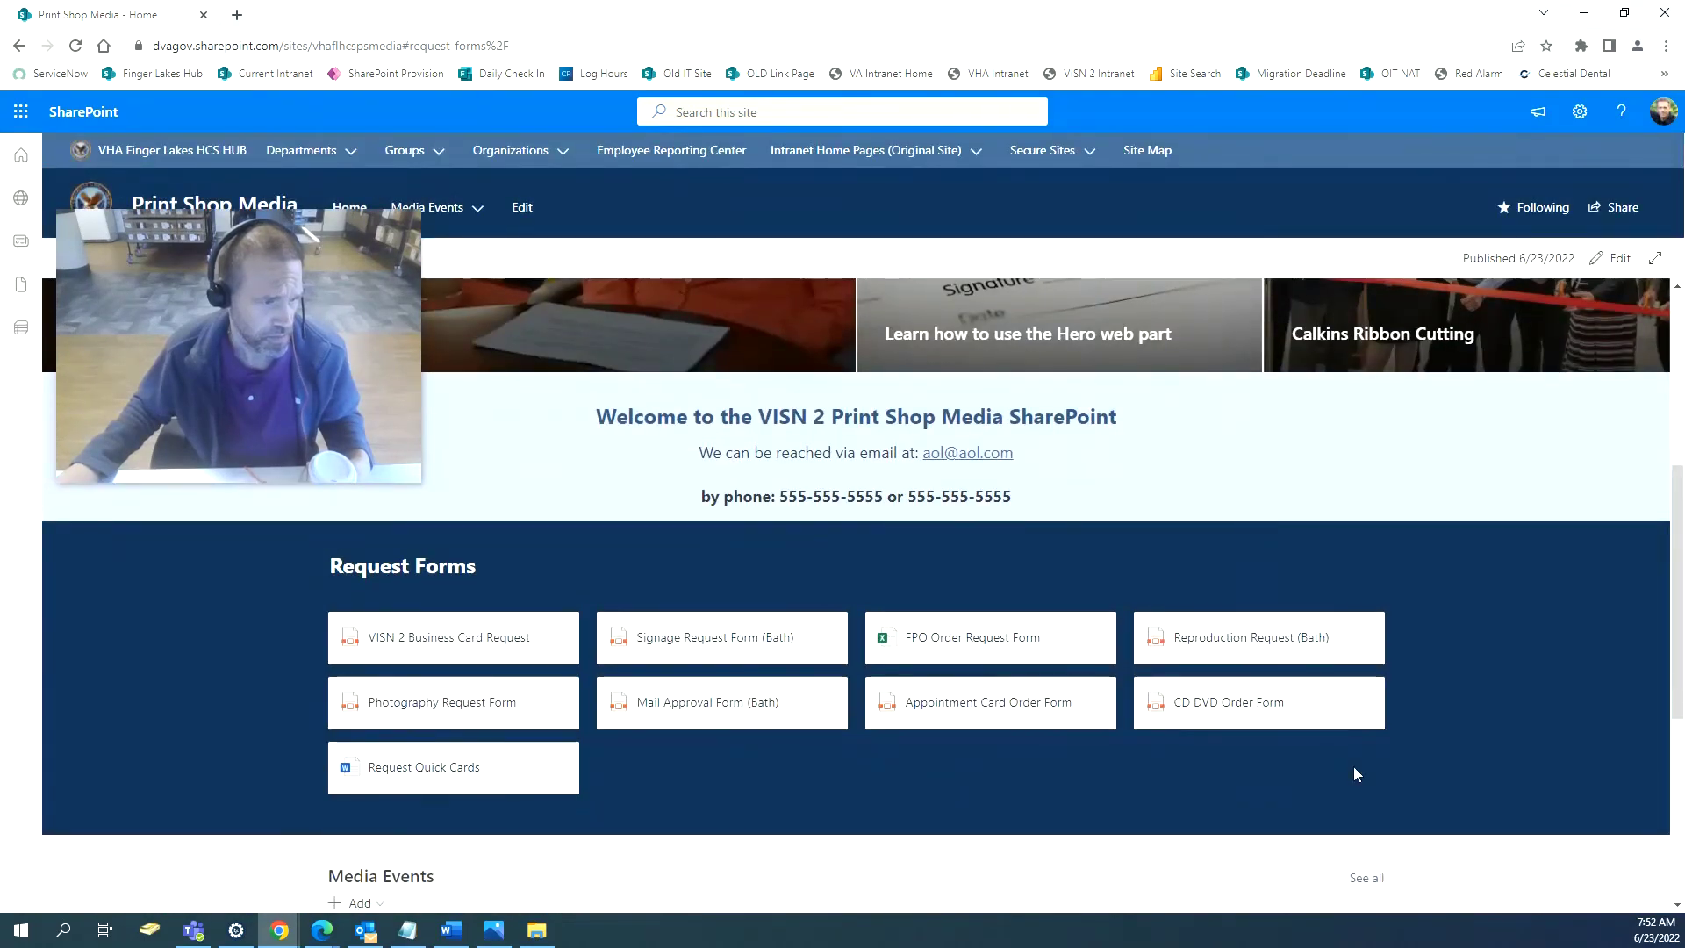
Review the published Print Shop Media page, then switch it back into edit mode.
{"action": "scroll", "coordinate": [1465, 809], "scroll_direction": "down", "scroll_amount": 4}
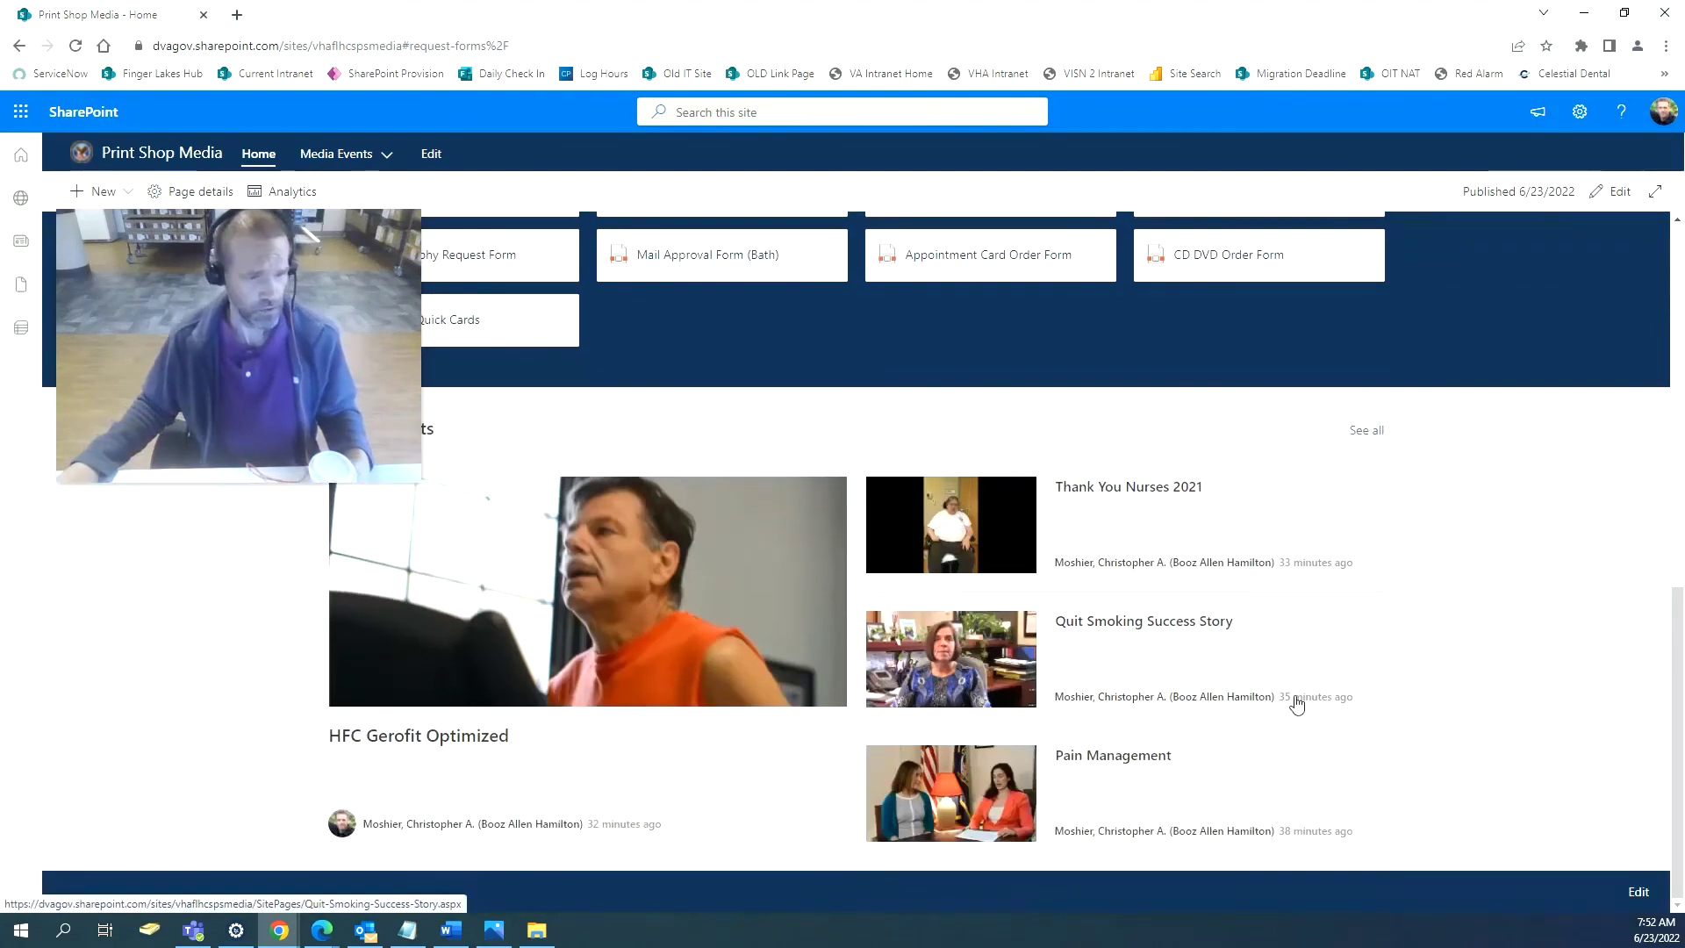
{"action": "scroll", "coordinate": [1297, 702], "scroll_direction": "up", "scroll_amount": 9}
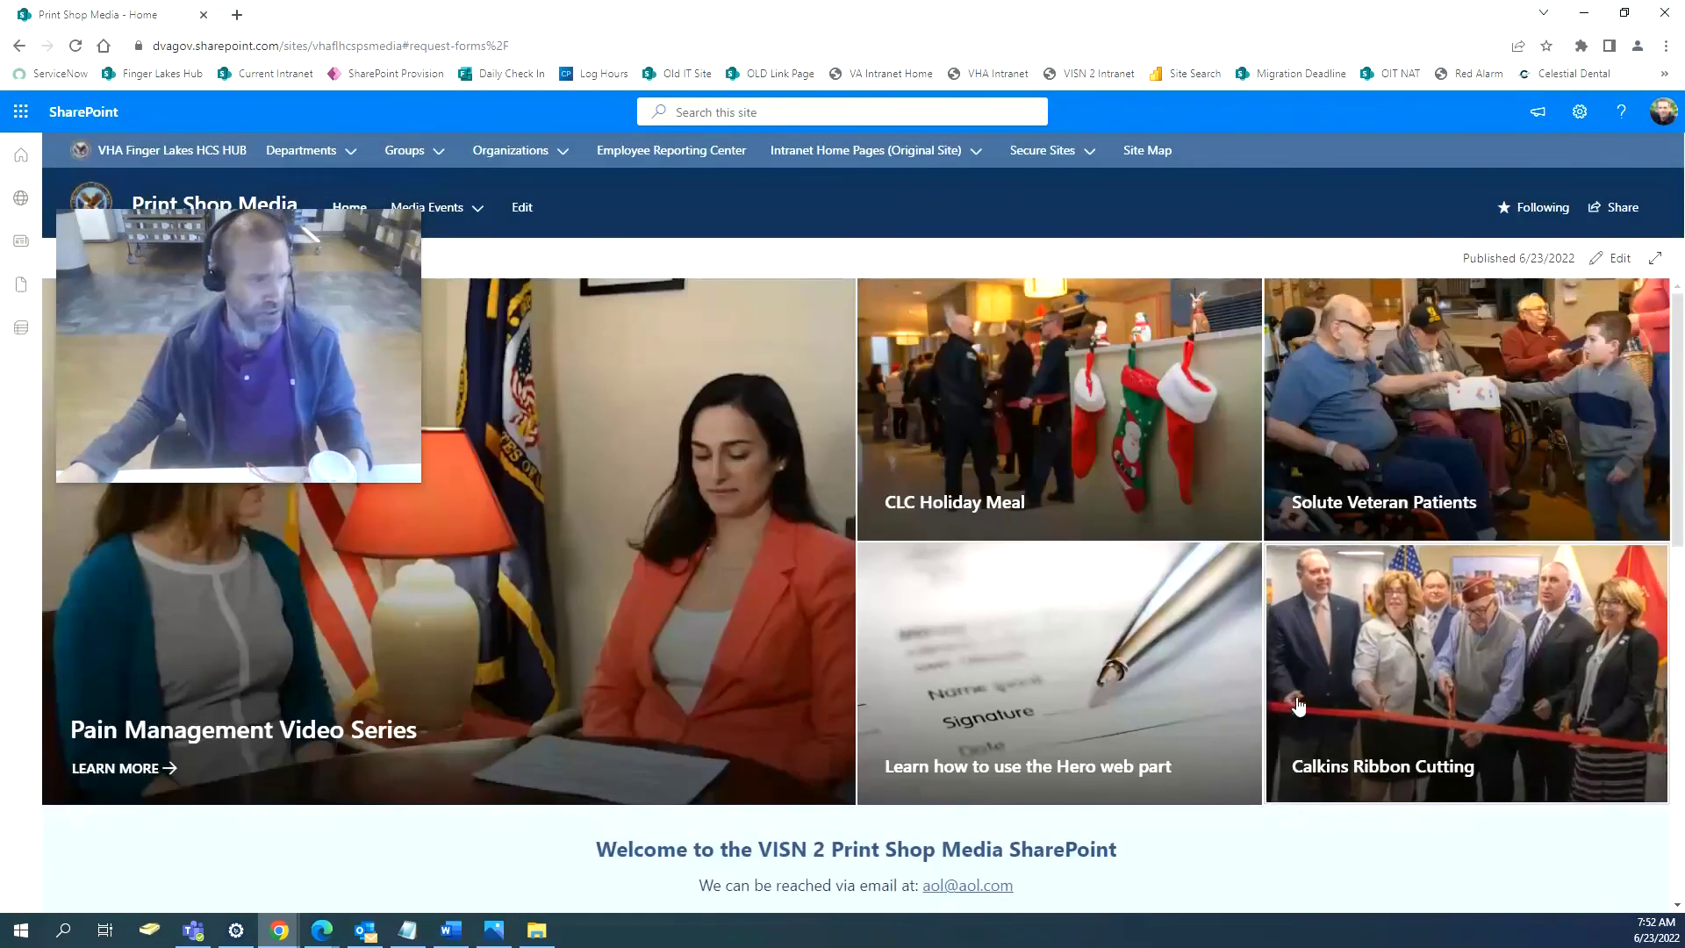
{"action": "scroll", "coordinate": [1297, 703], "scroll_direction": "down", "scroll_amount": 10}
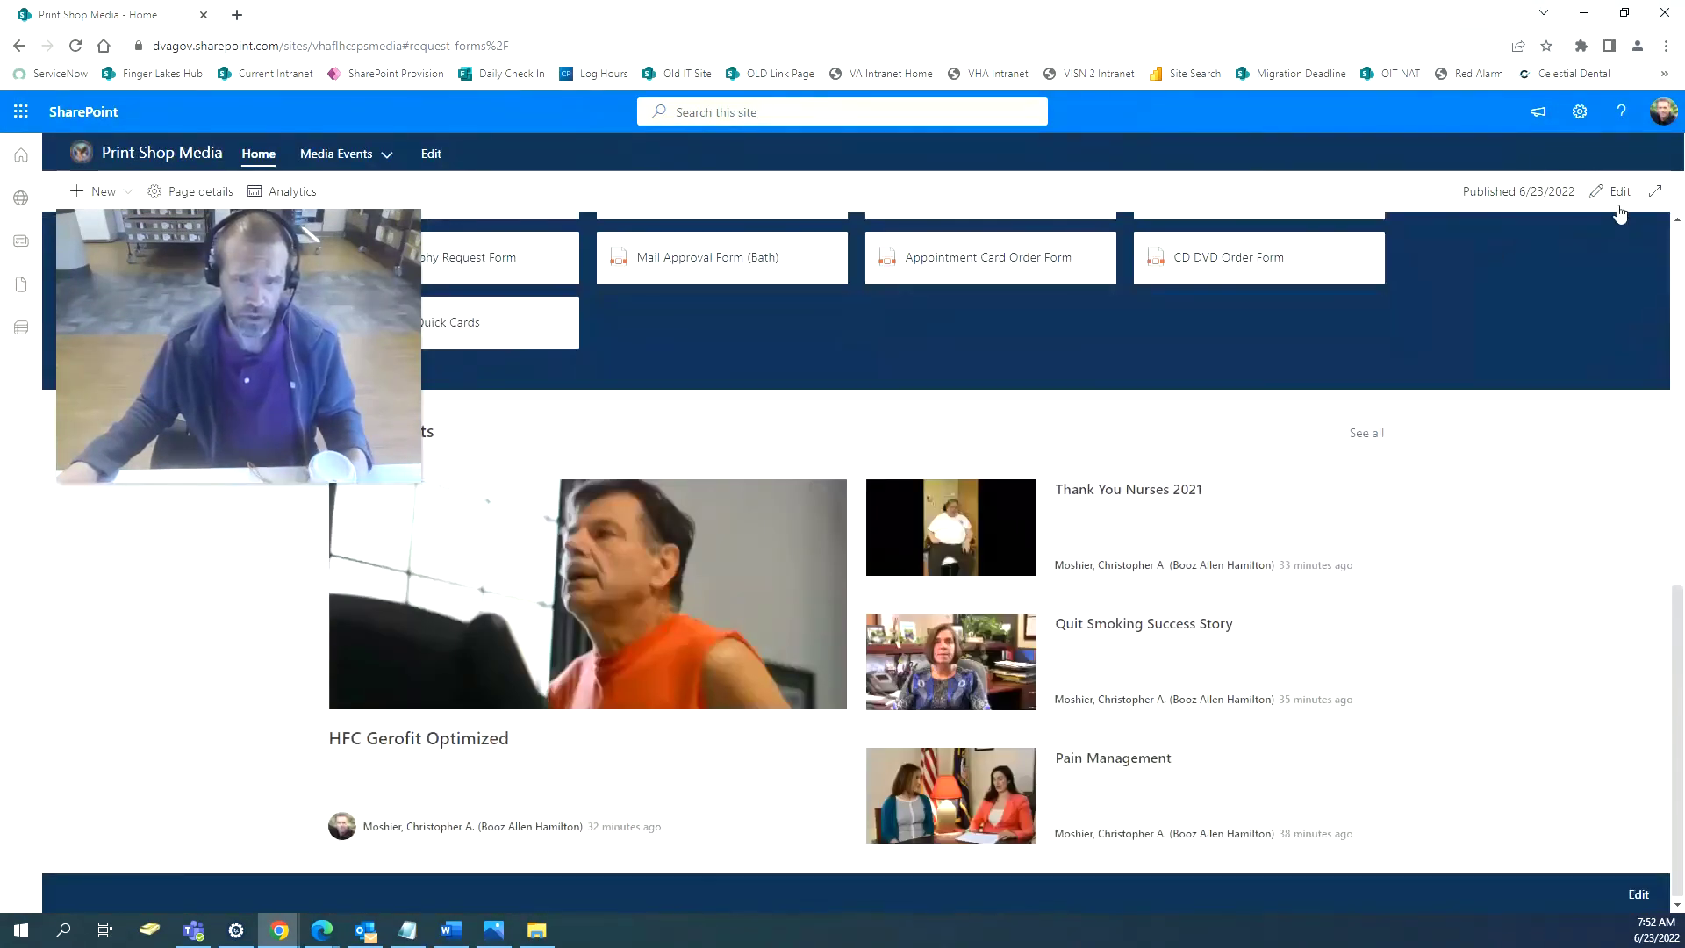
{"action": "left_click", "coordinate": [1619, 193]}
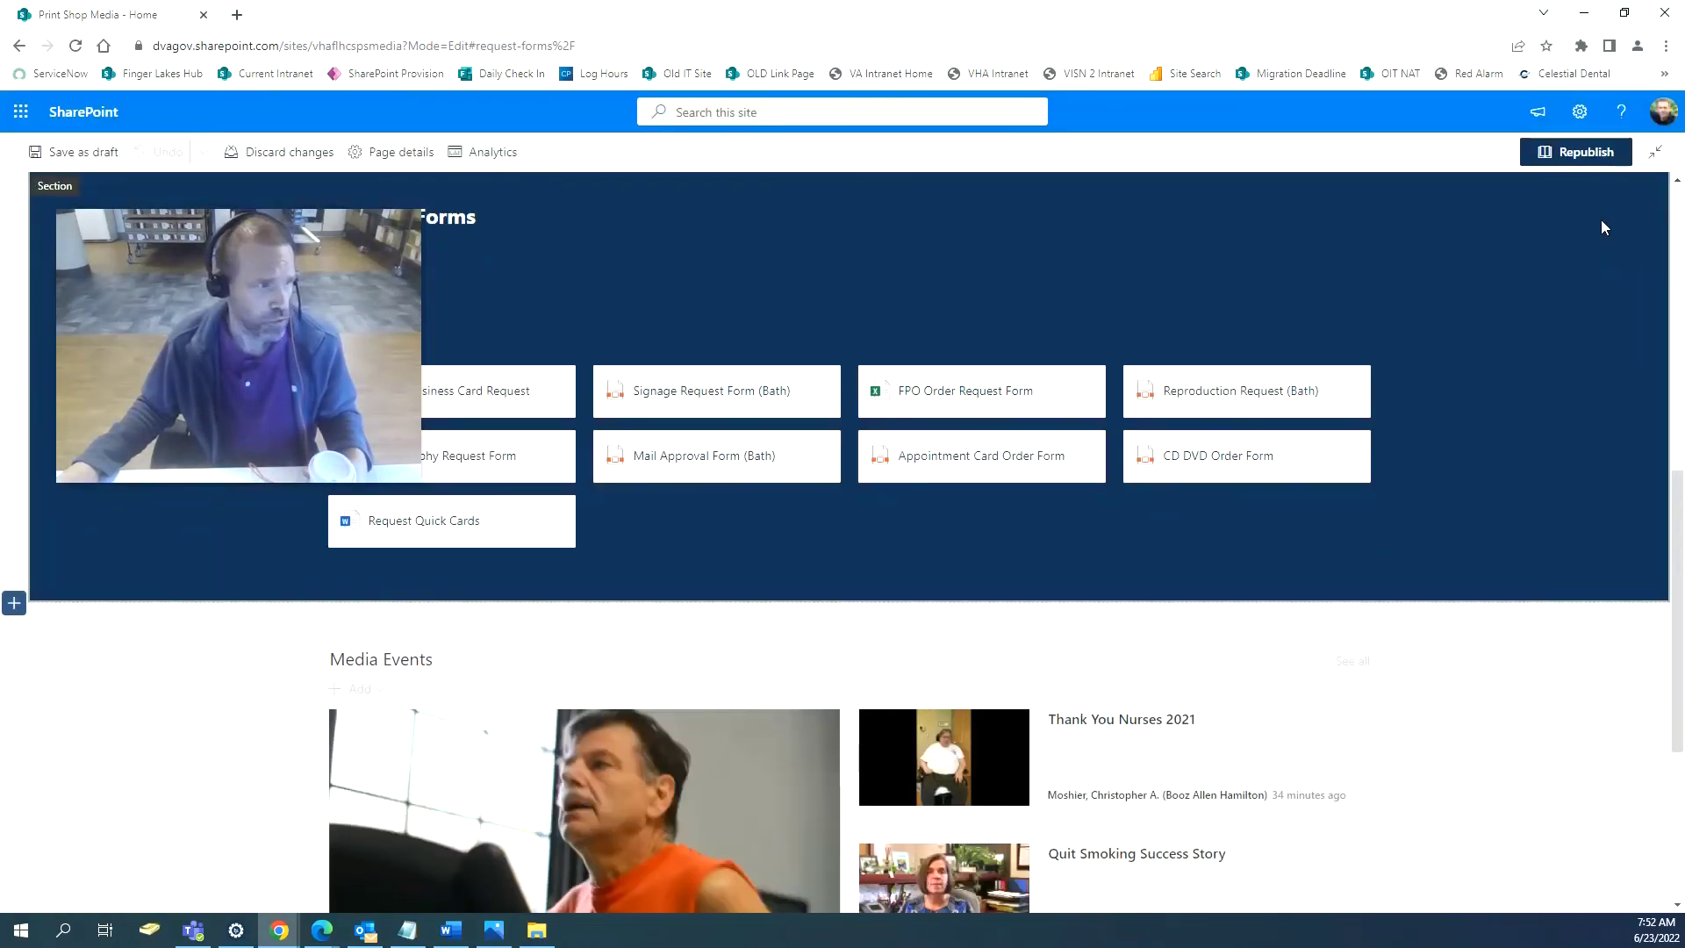
{"action": "scroll", "coordinate": [1516, 424], "scroll_direction": "down", "scroll_amount": 4}
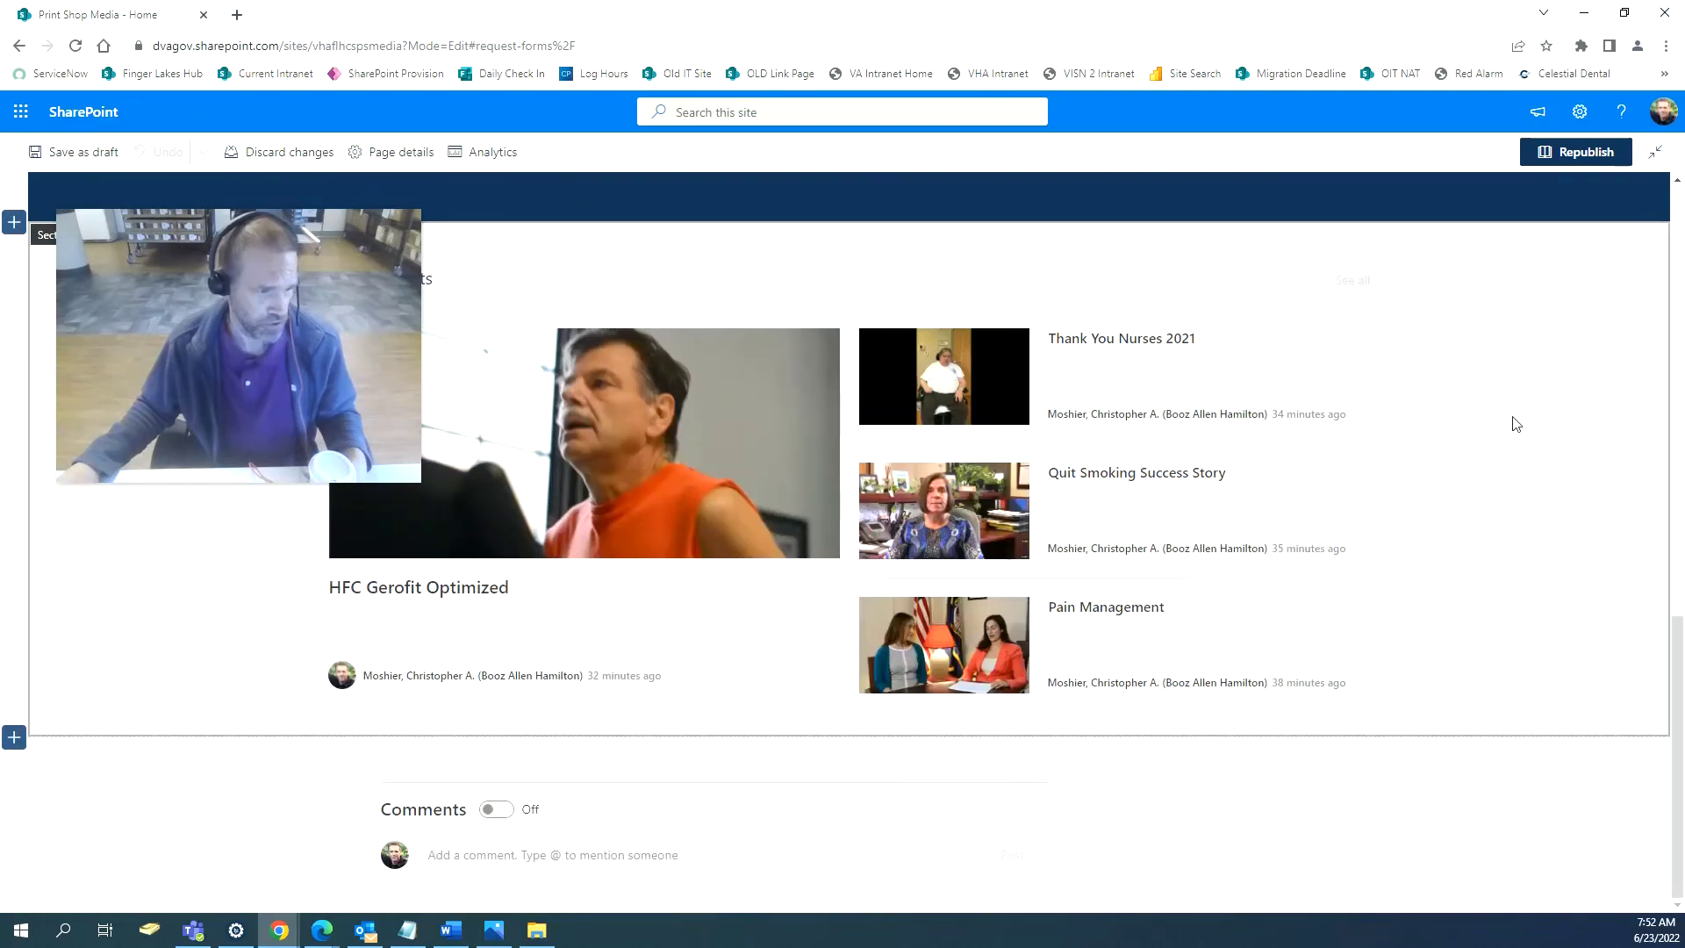
{"action": "scroll", "coordinate": [1512, 417], "scroll_direction": "up", "scroll_amount": 5}
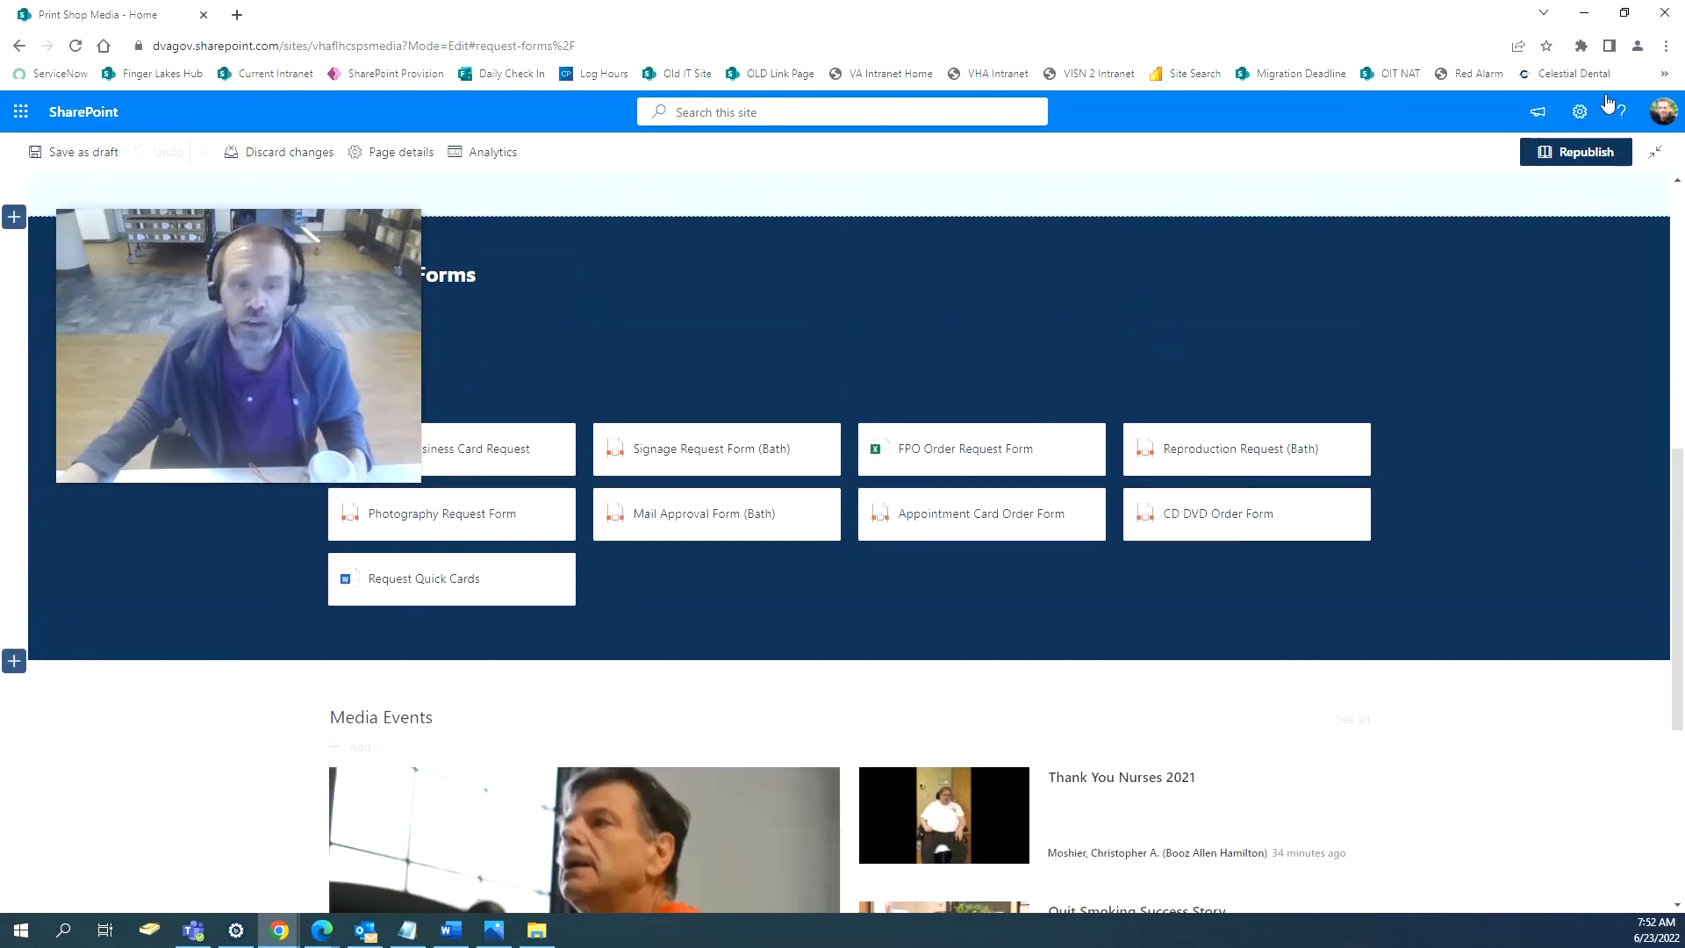
Upload the Desktop footerlogo image as the site footer logo and save.
{"action": "left_click", "coordinate": [1580, 112]}
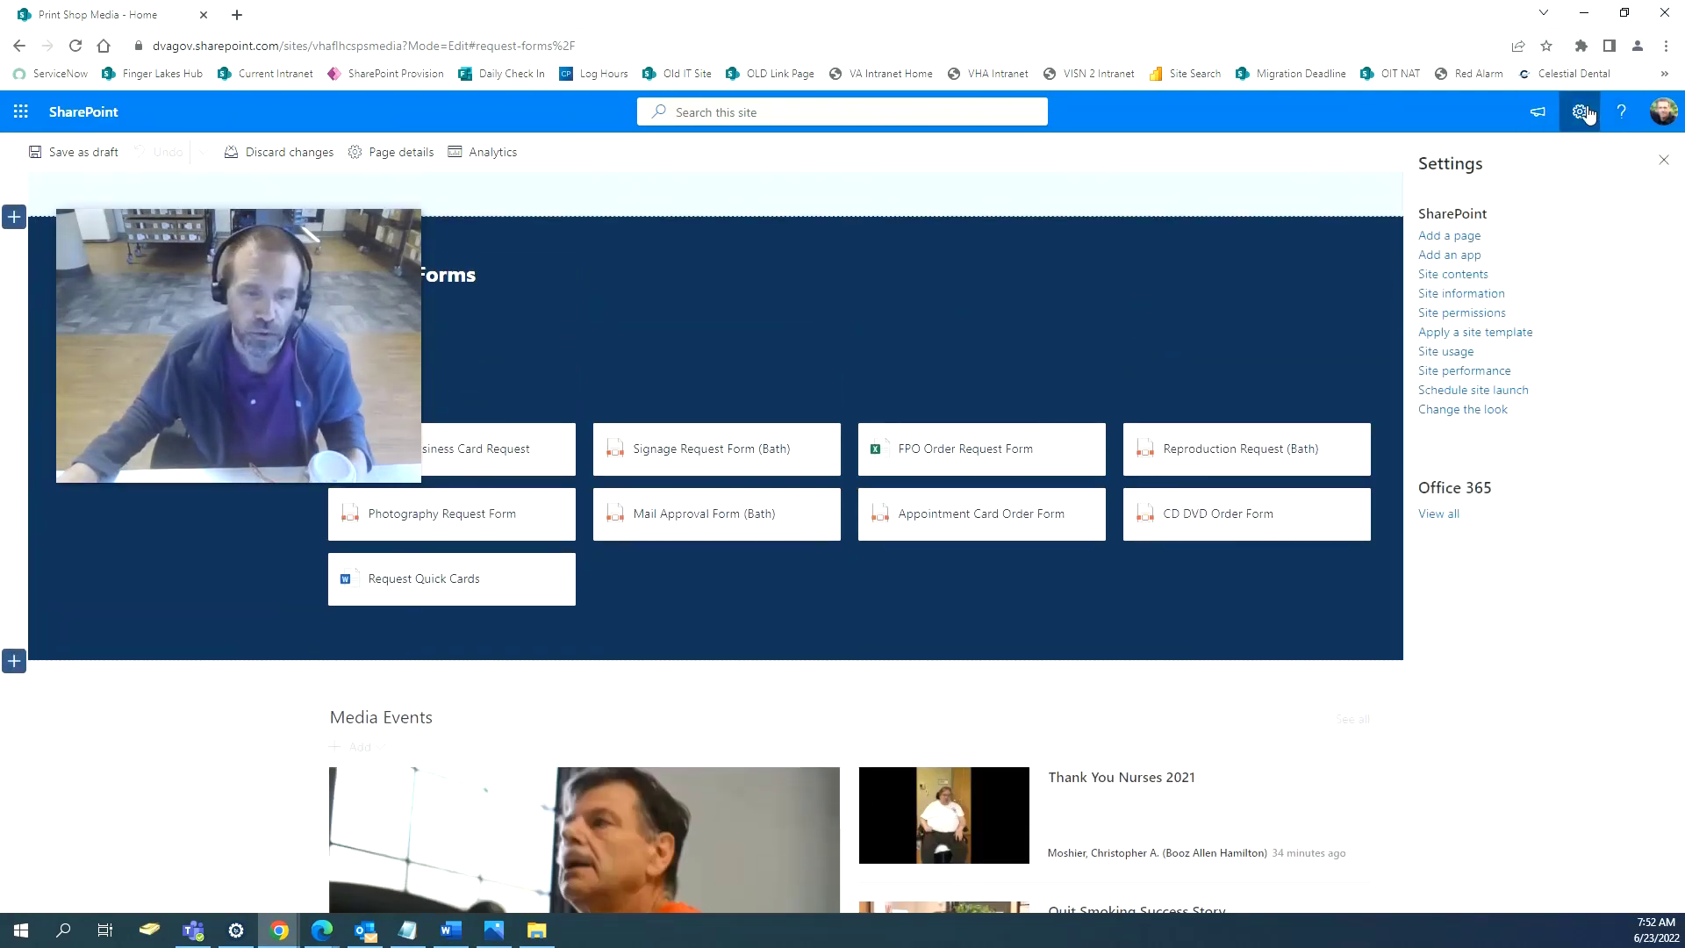
{"action": "left_click", "coordinate": [1471, 413]}
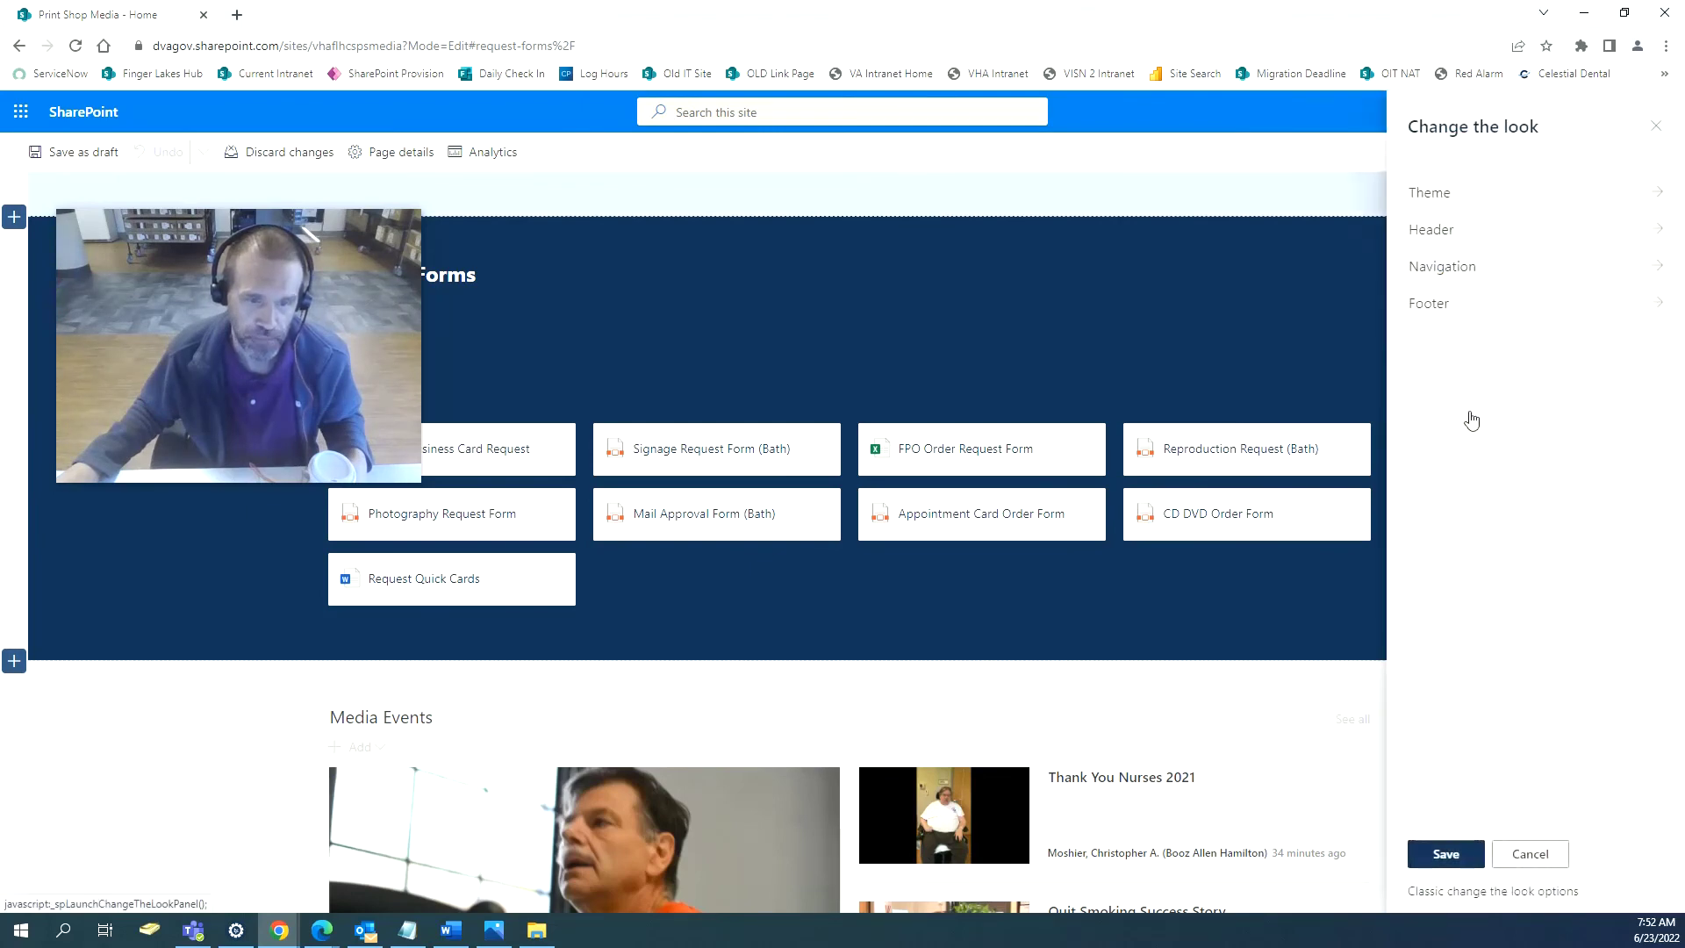
{"action": "left_click", "coordinate": [1494, 309]}
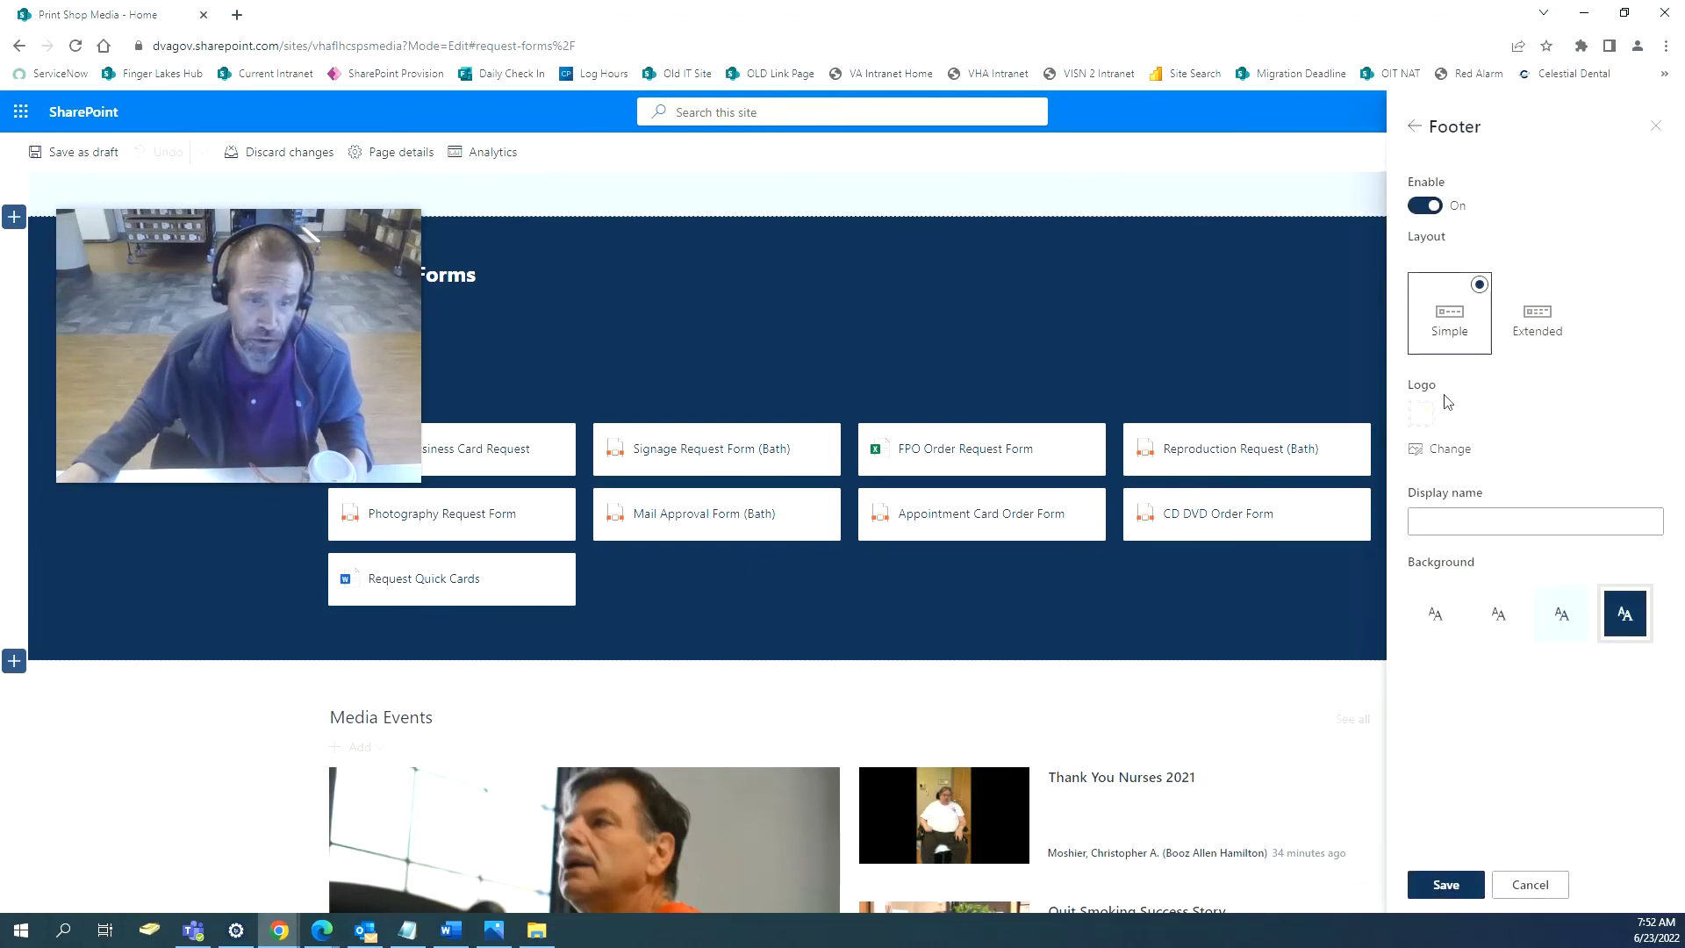
{"action": "left_click", "coordinate": [1449, 450]}
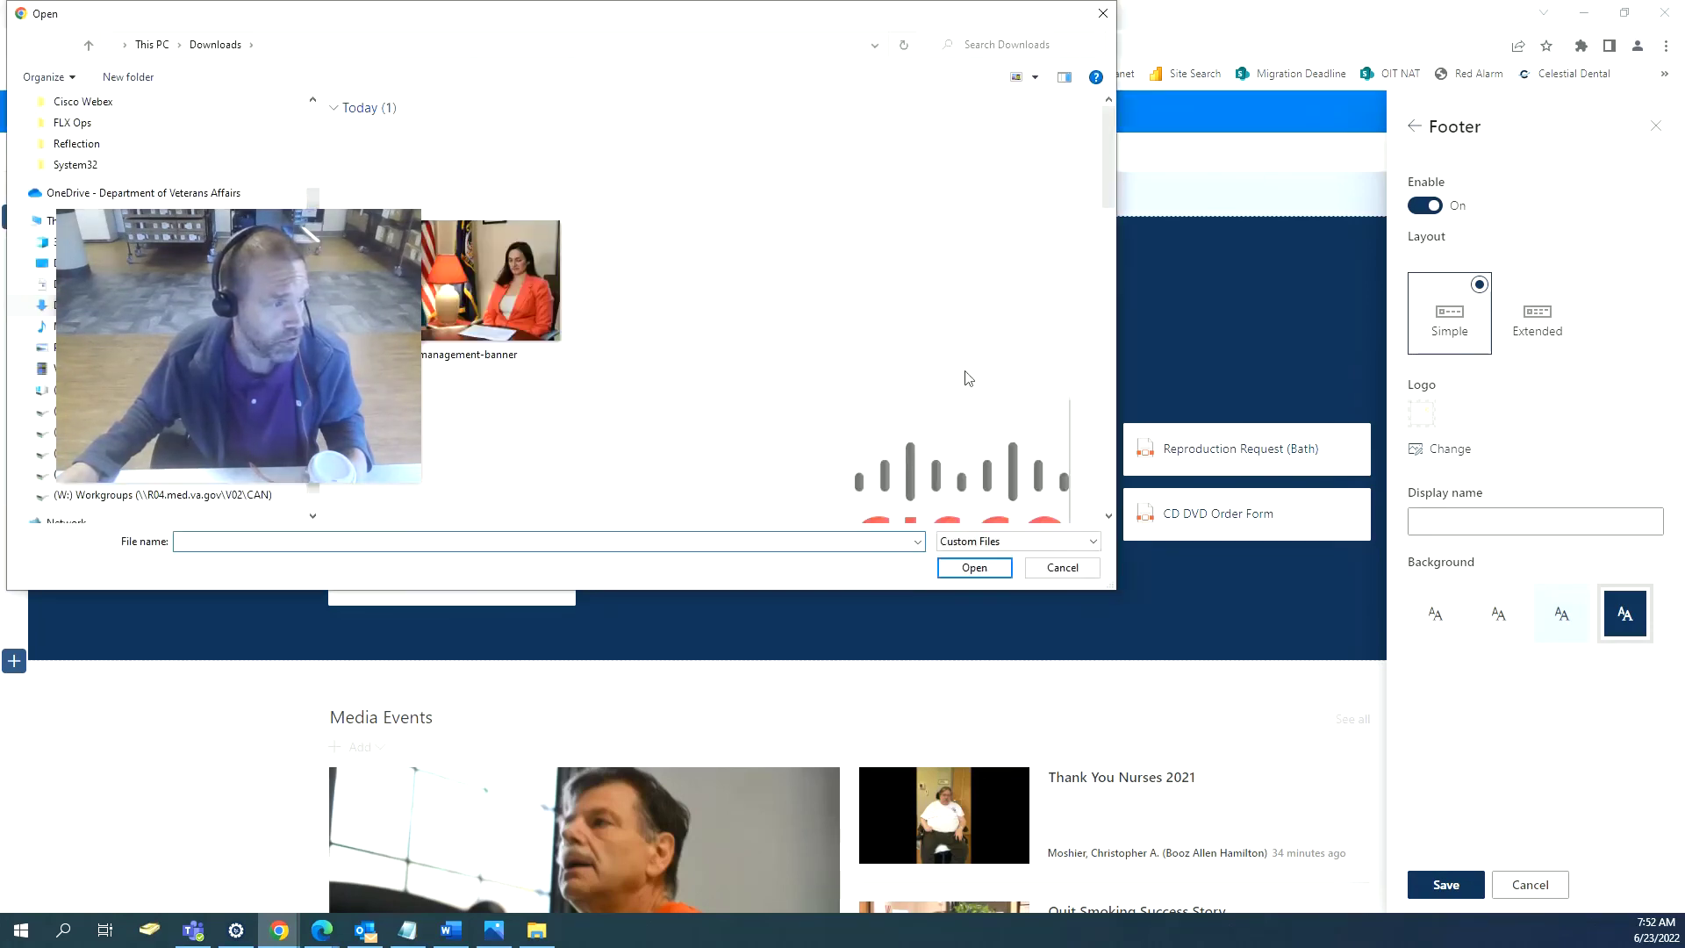
{"action": "left_click_drag", "start_coordinate": [281, 237], "coordinate": [1106, 573]}
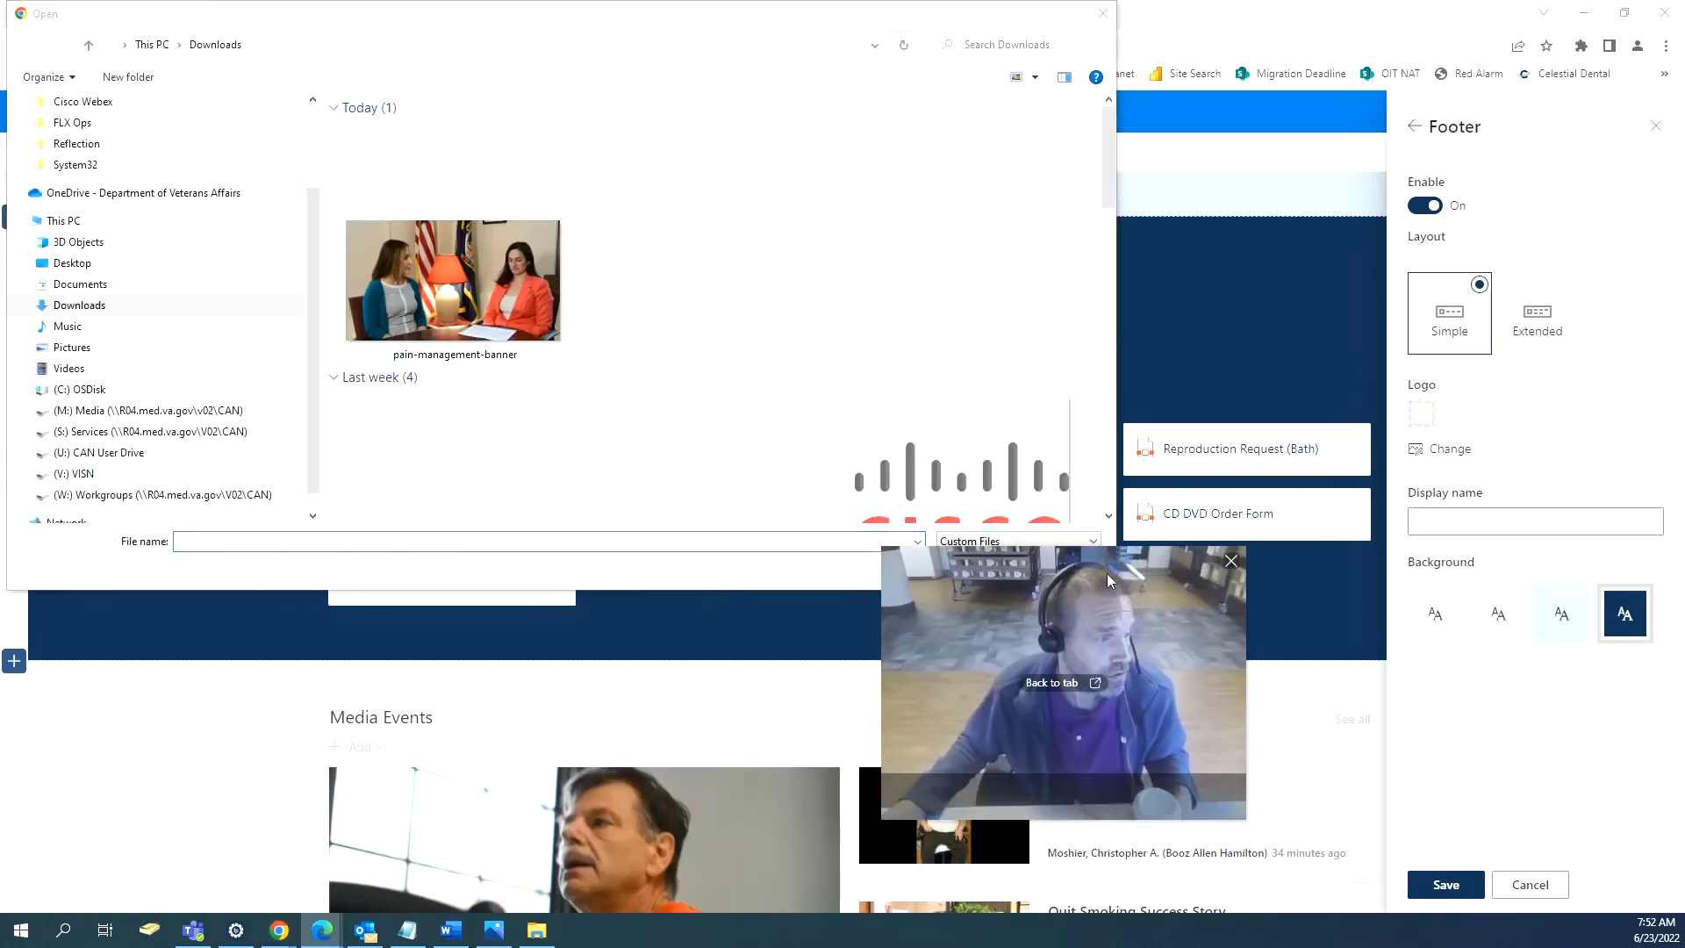
{"action": "left_click", "coordinate": [73, 265]}
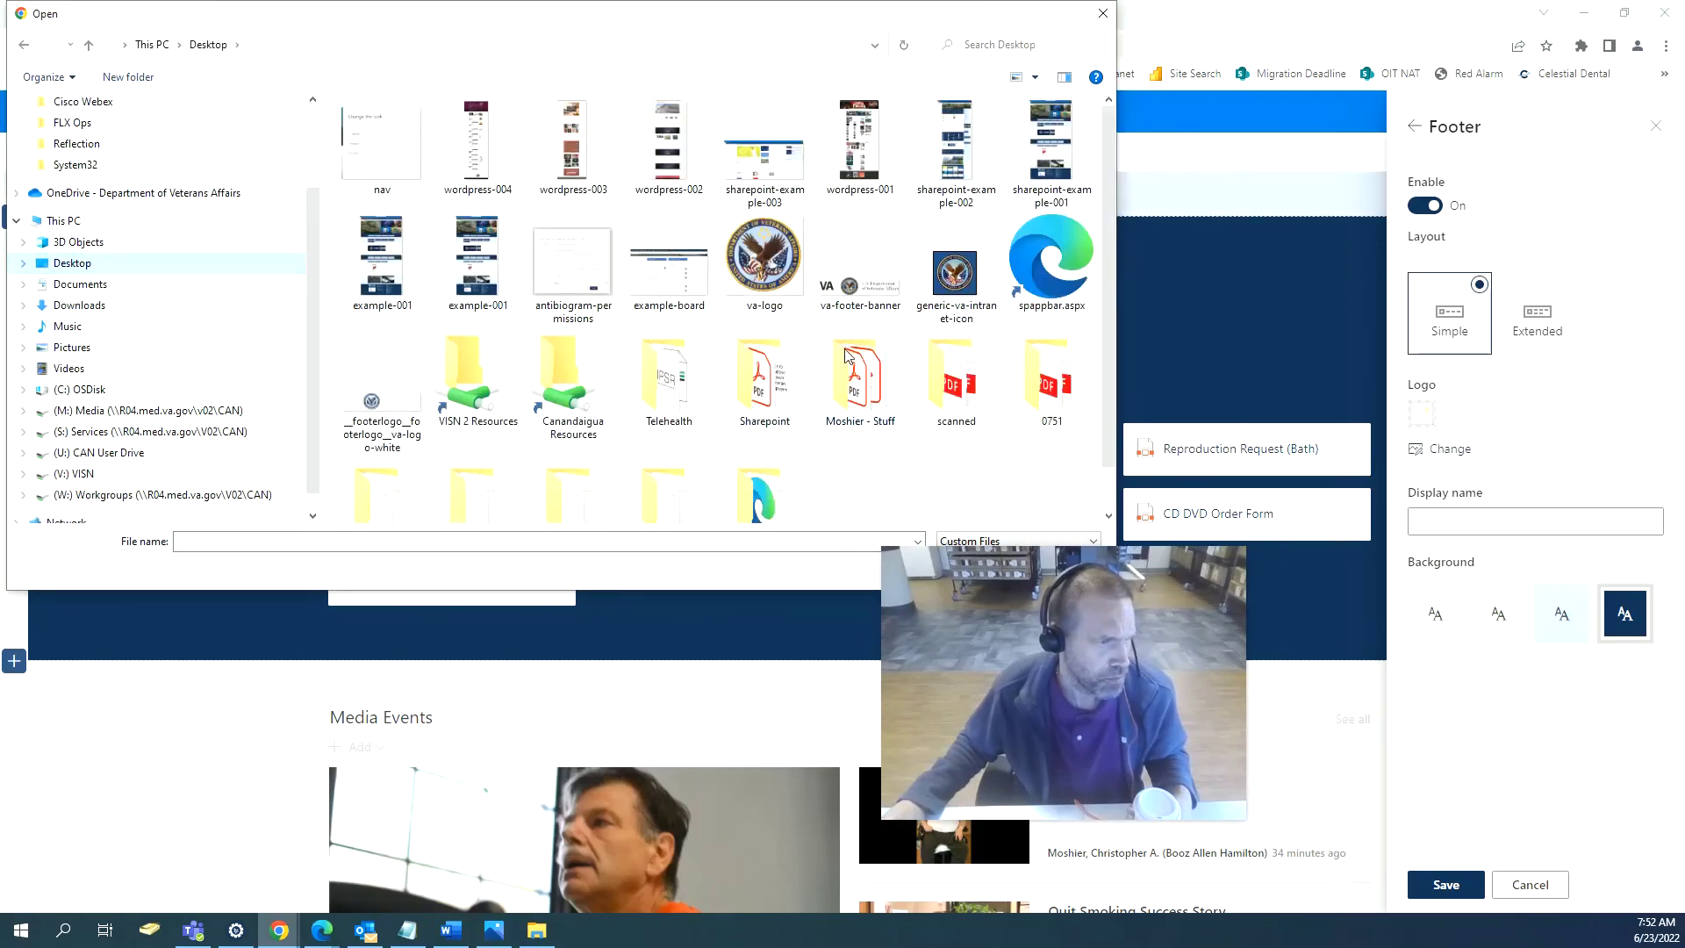
{"action": "scroll", "coordinate": [848, 360], "scroll_direction": "down", "scroll_amount": 2}
{"action": "scroll", "coordinate": [847, 360], "scroll_direction": "up", "scroll_amount": 2}
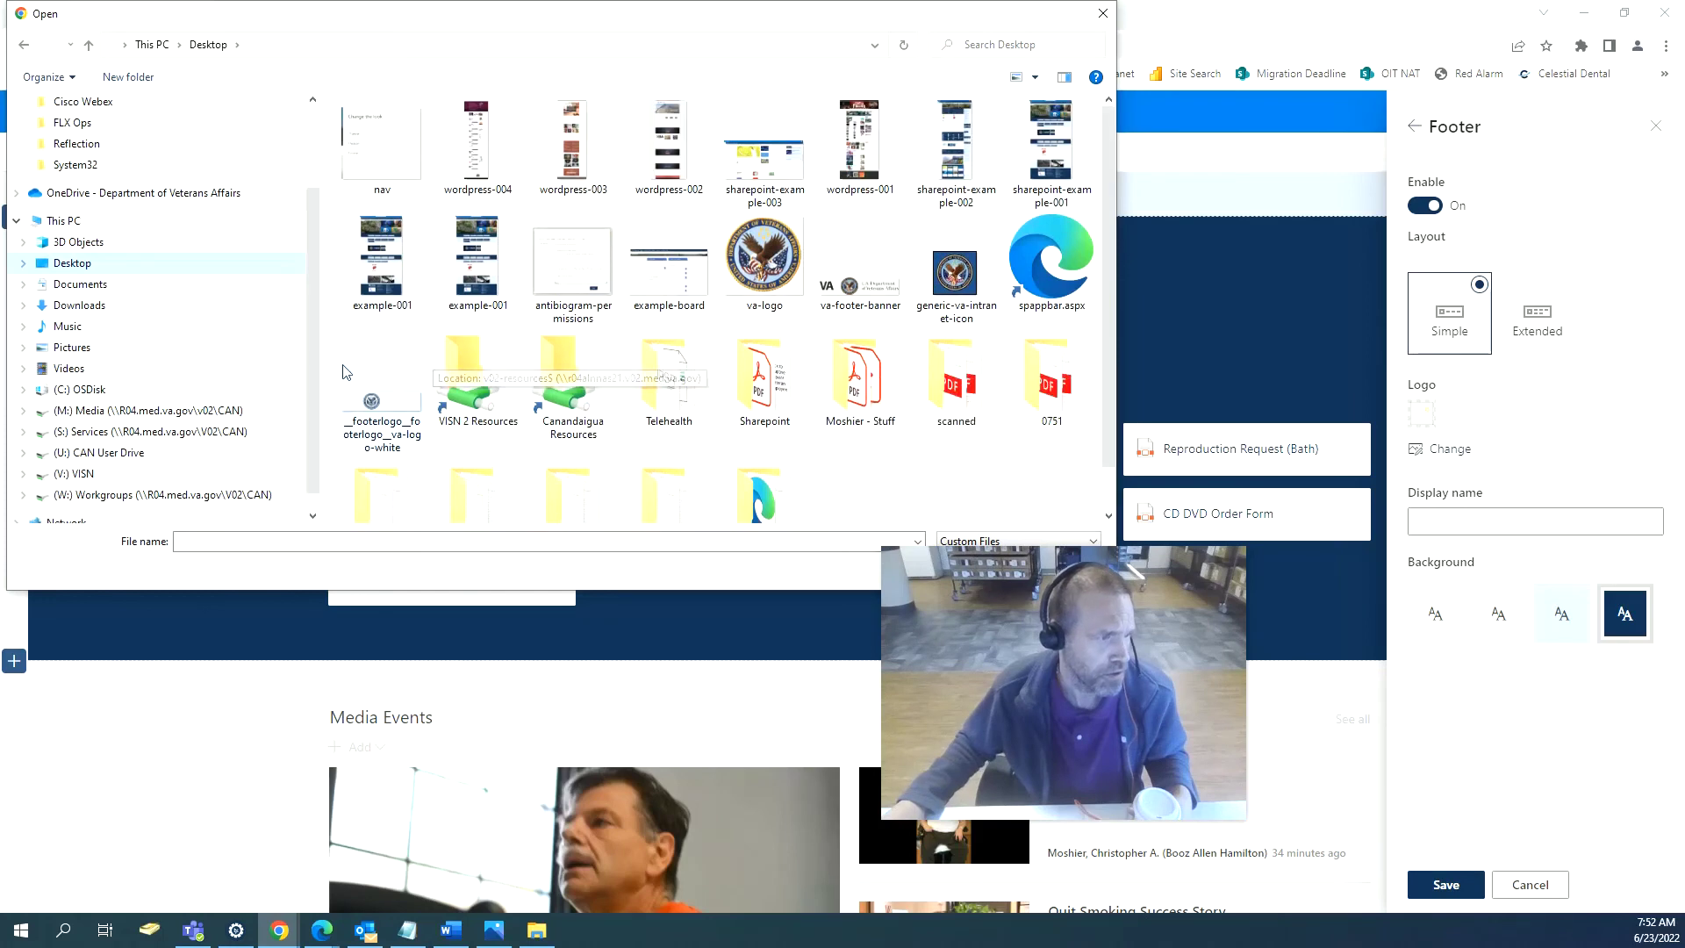
{"action": "double_click", "coordinate": [369, 392]}
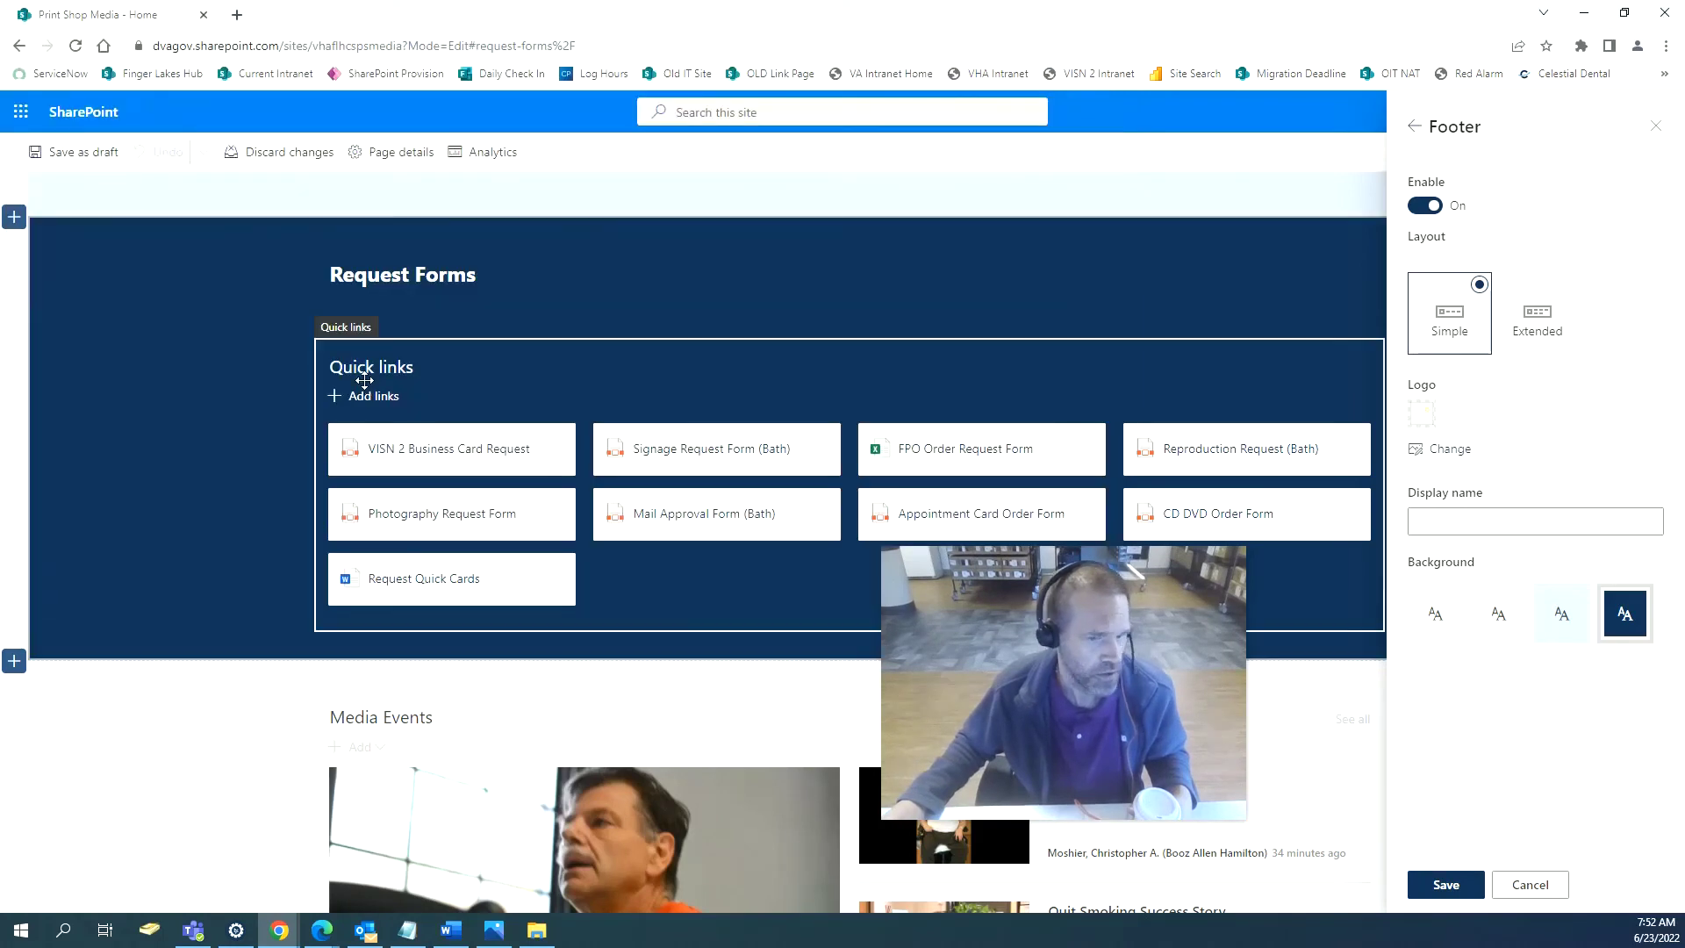
{"action": "left_click", "coordinate": [1446, 884]}
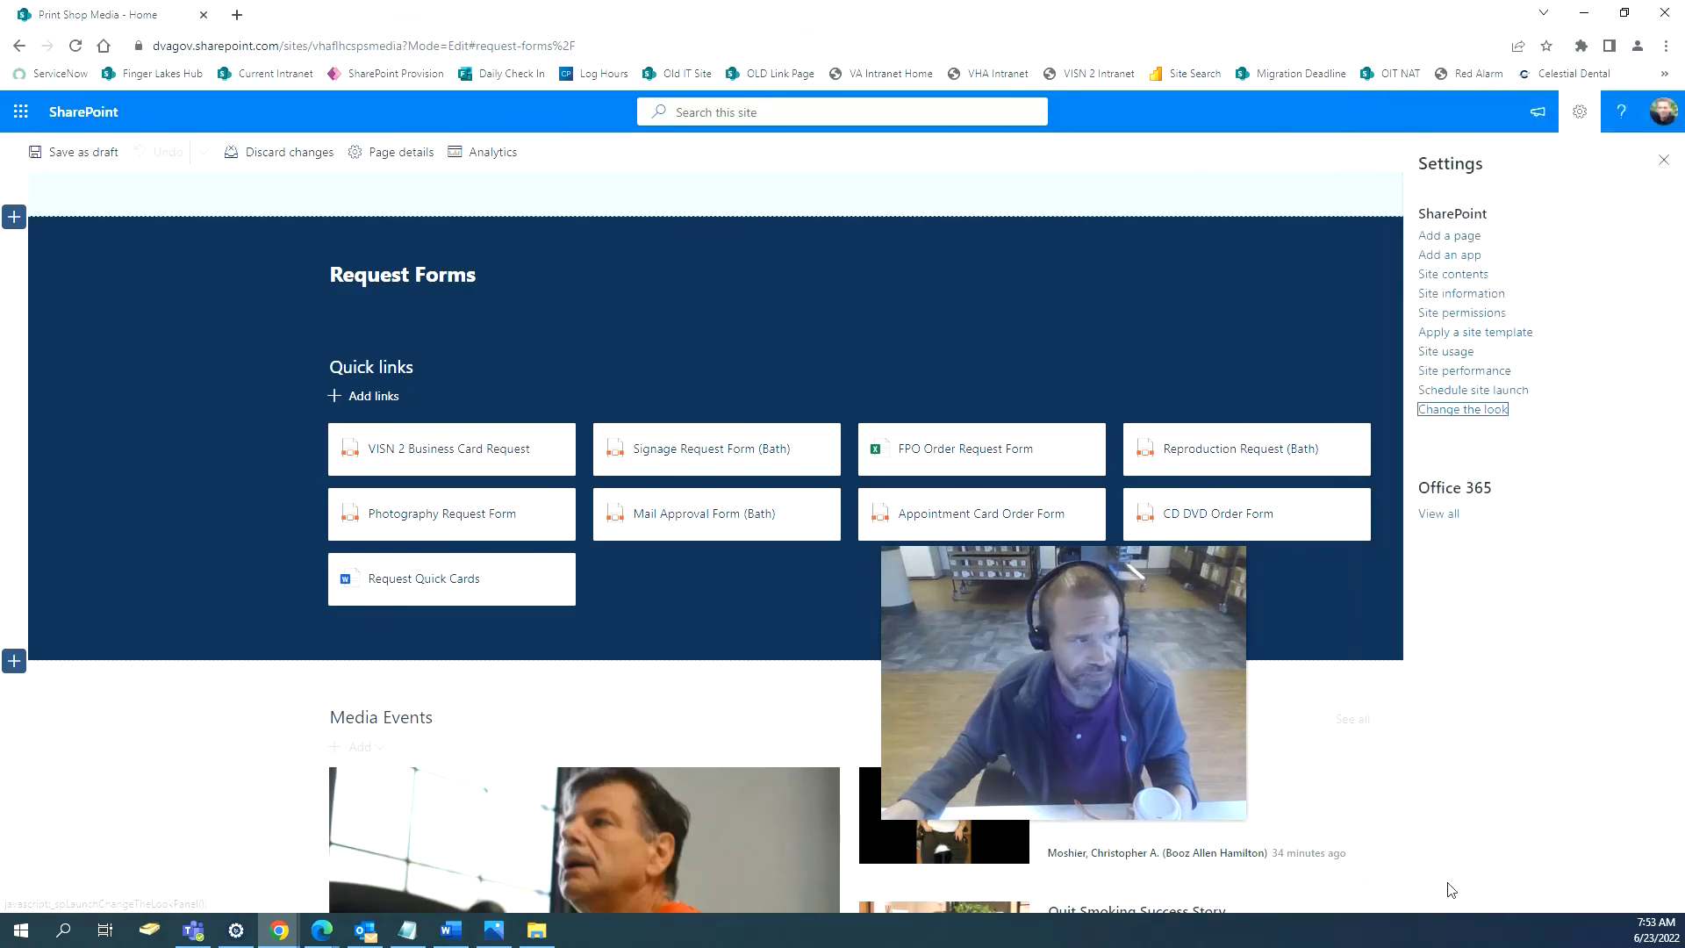
Review the Theme and Header look settings, save them, and close Settings.
{"action": "left_click", "coordinate": [1474, 412]}
{"action": "left_click", "coordinate": [1464, 195]}
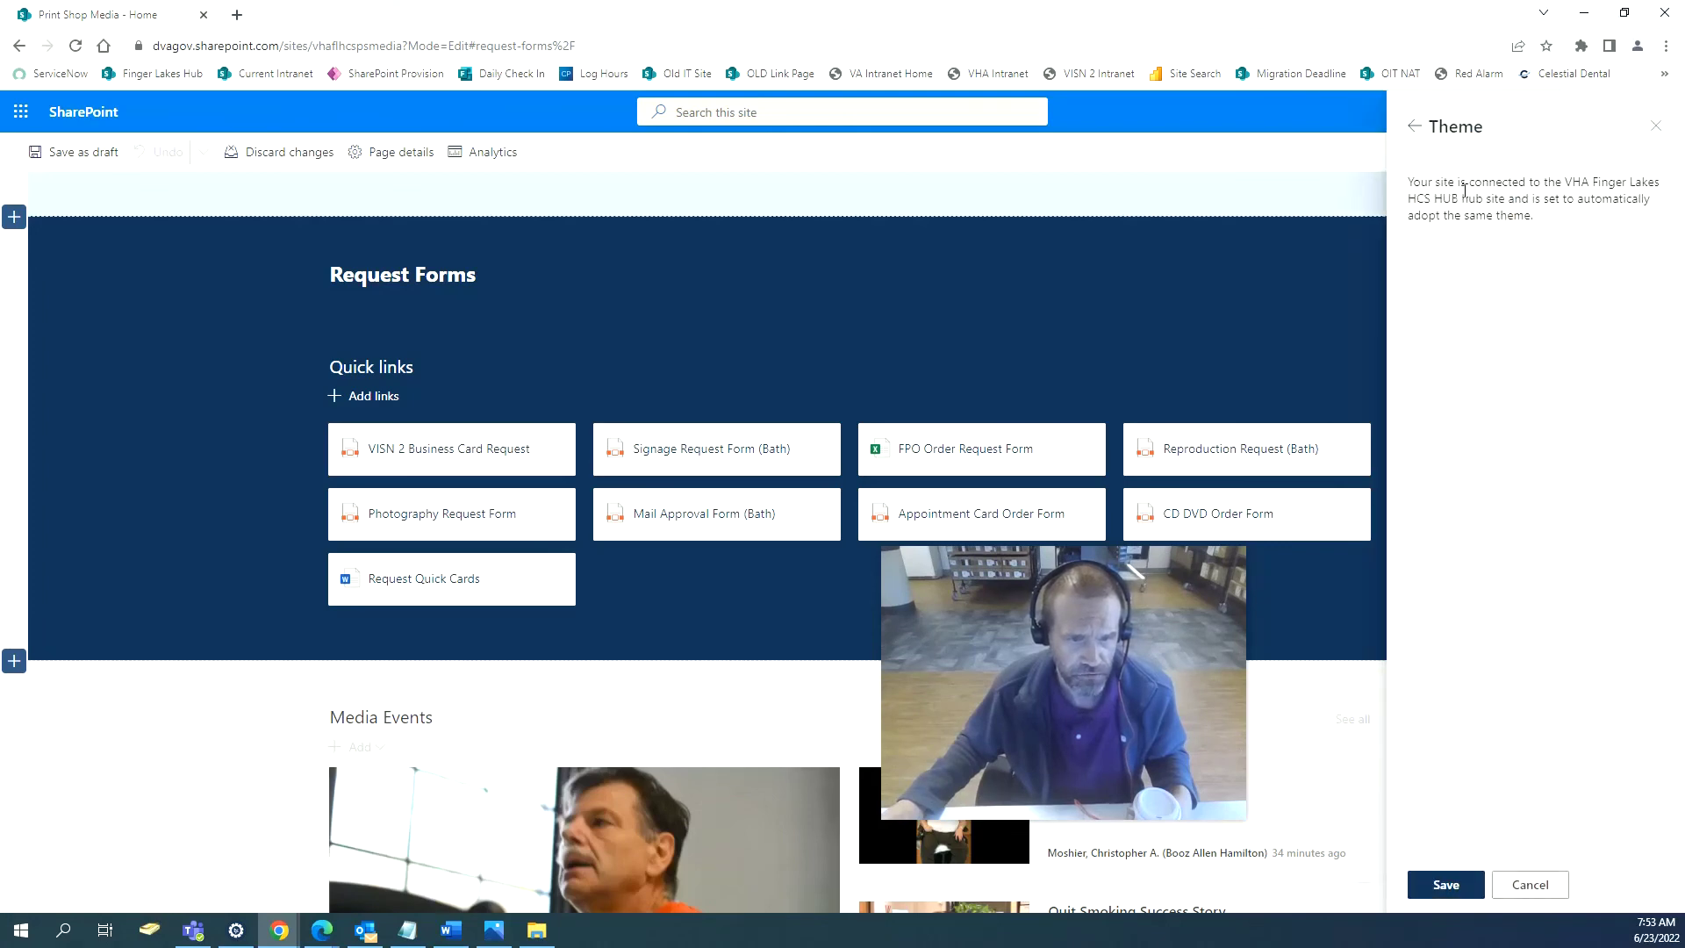
{"action": "left_click", "coordinate": [1414, 129]}
{"action": "left_click", "coordinate": [1483, 235]}
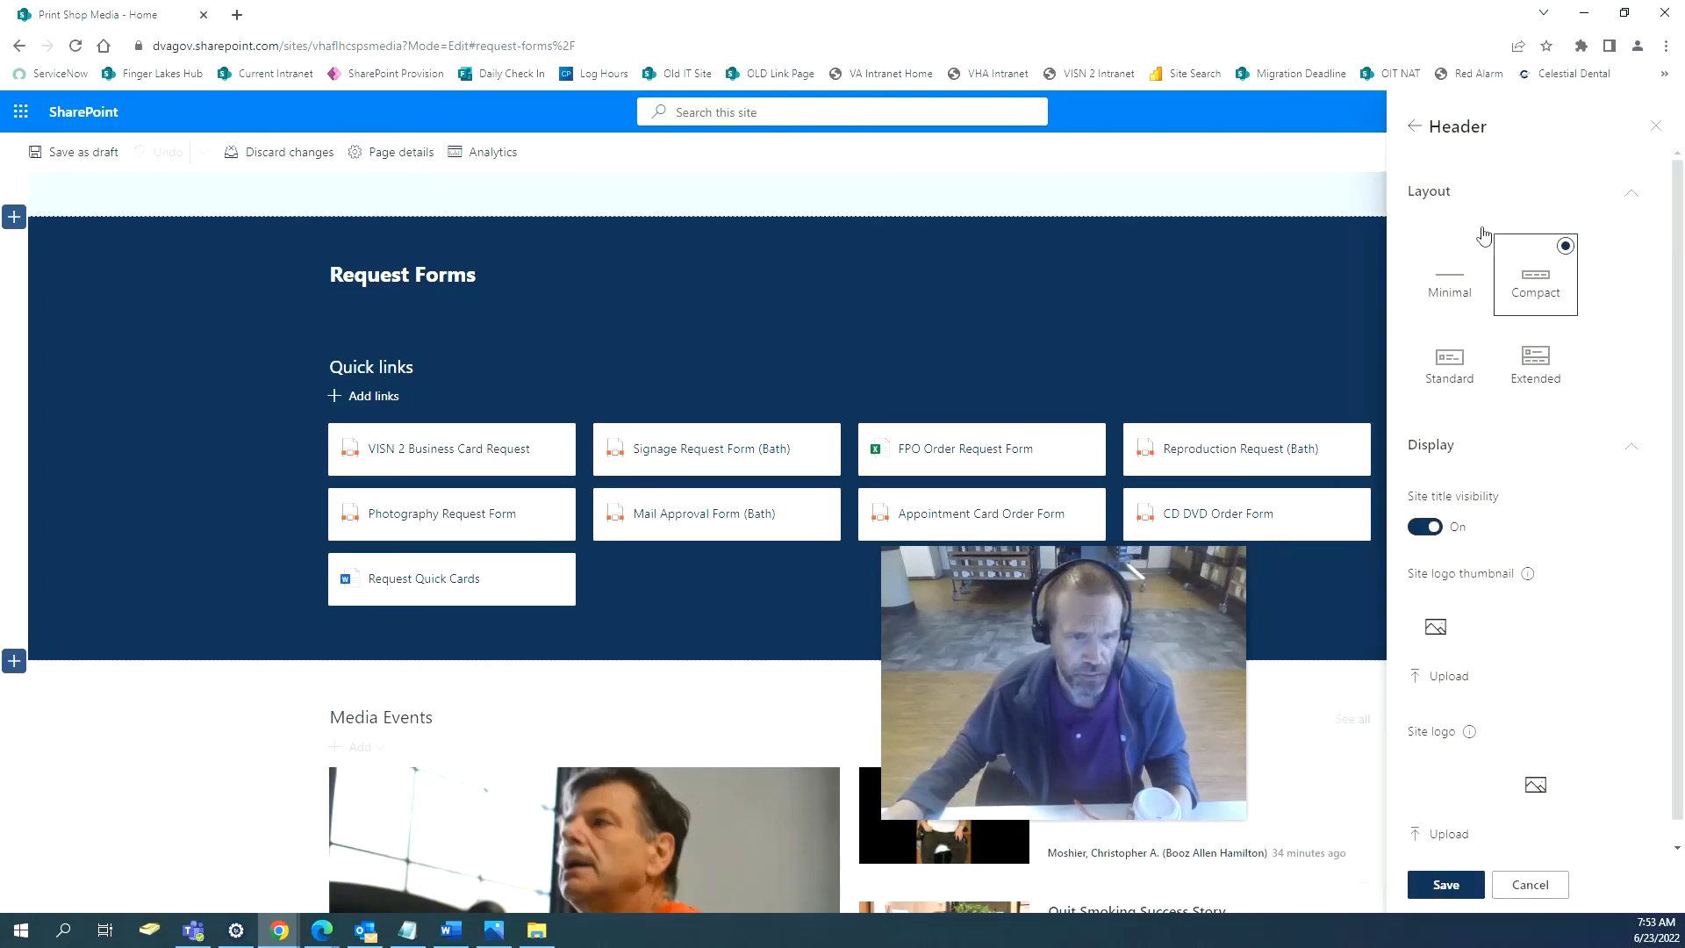
{"action": "scroll", "coordinate": [1136, 451], "scroll_direction": "up", "scroll_amount": 8}
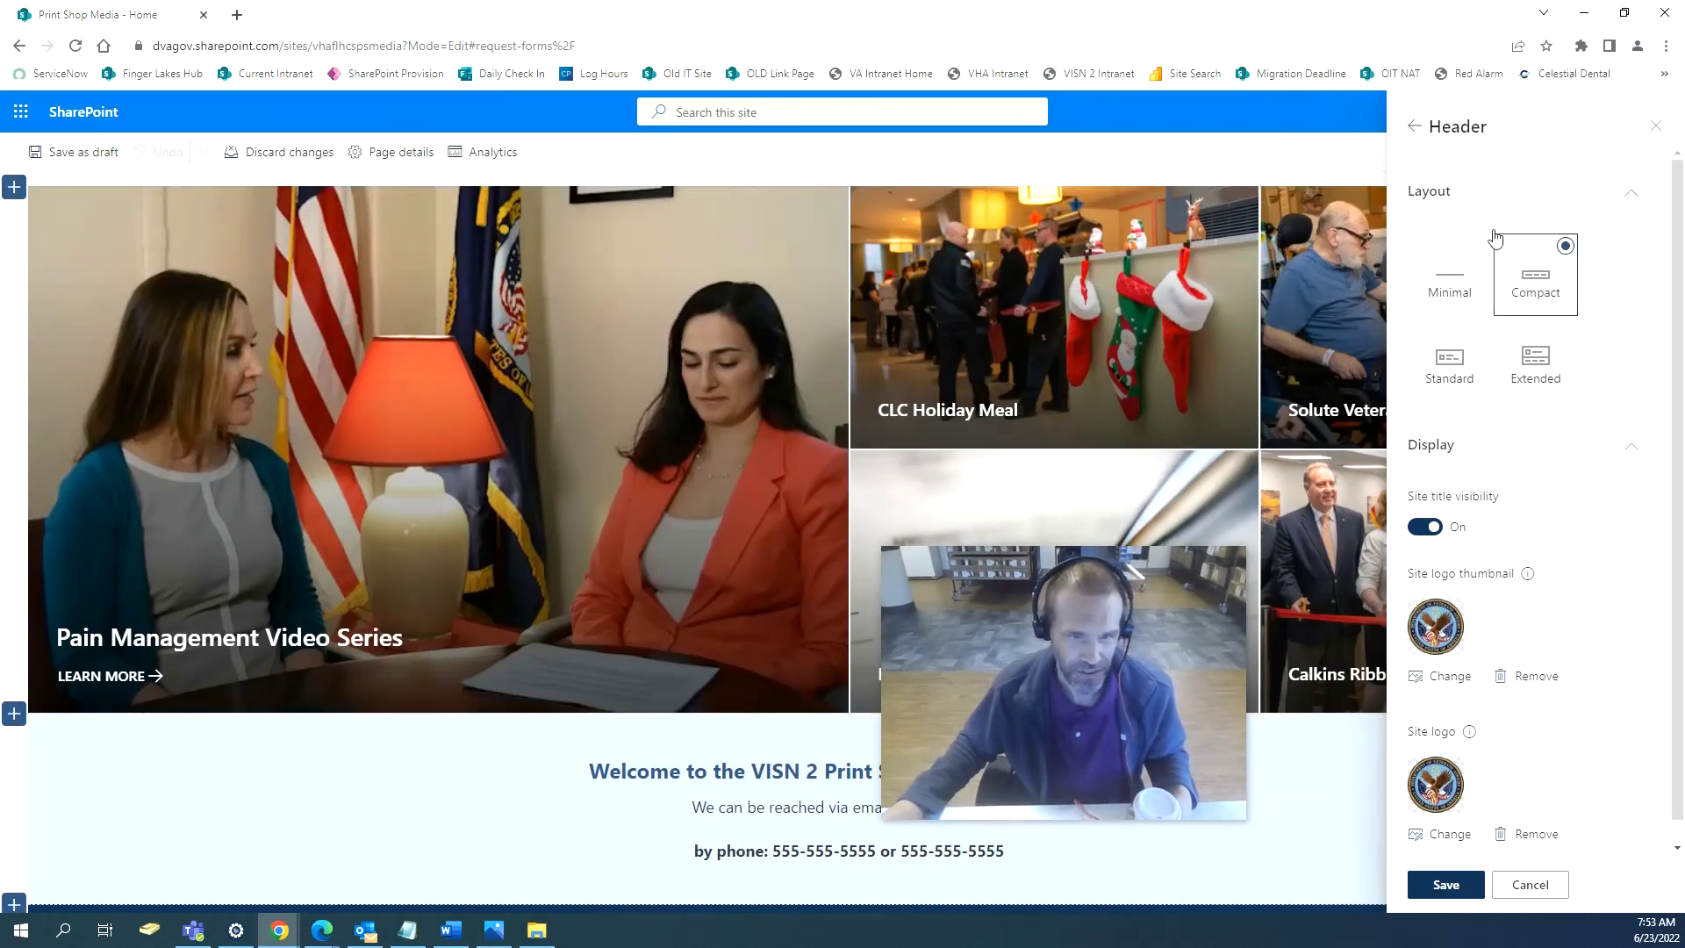
{"action": "left_click", "coordinate": [1414, 125]}
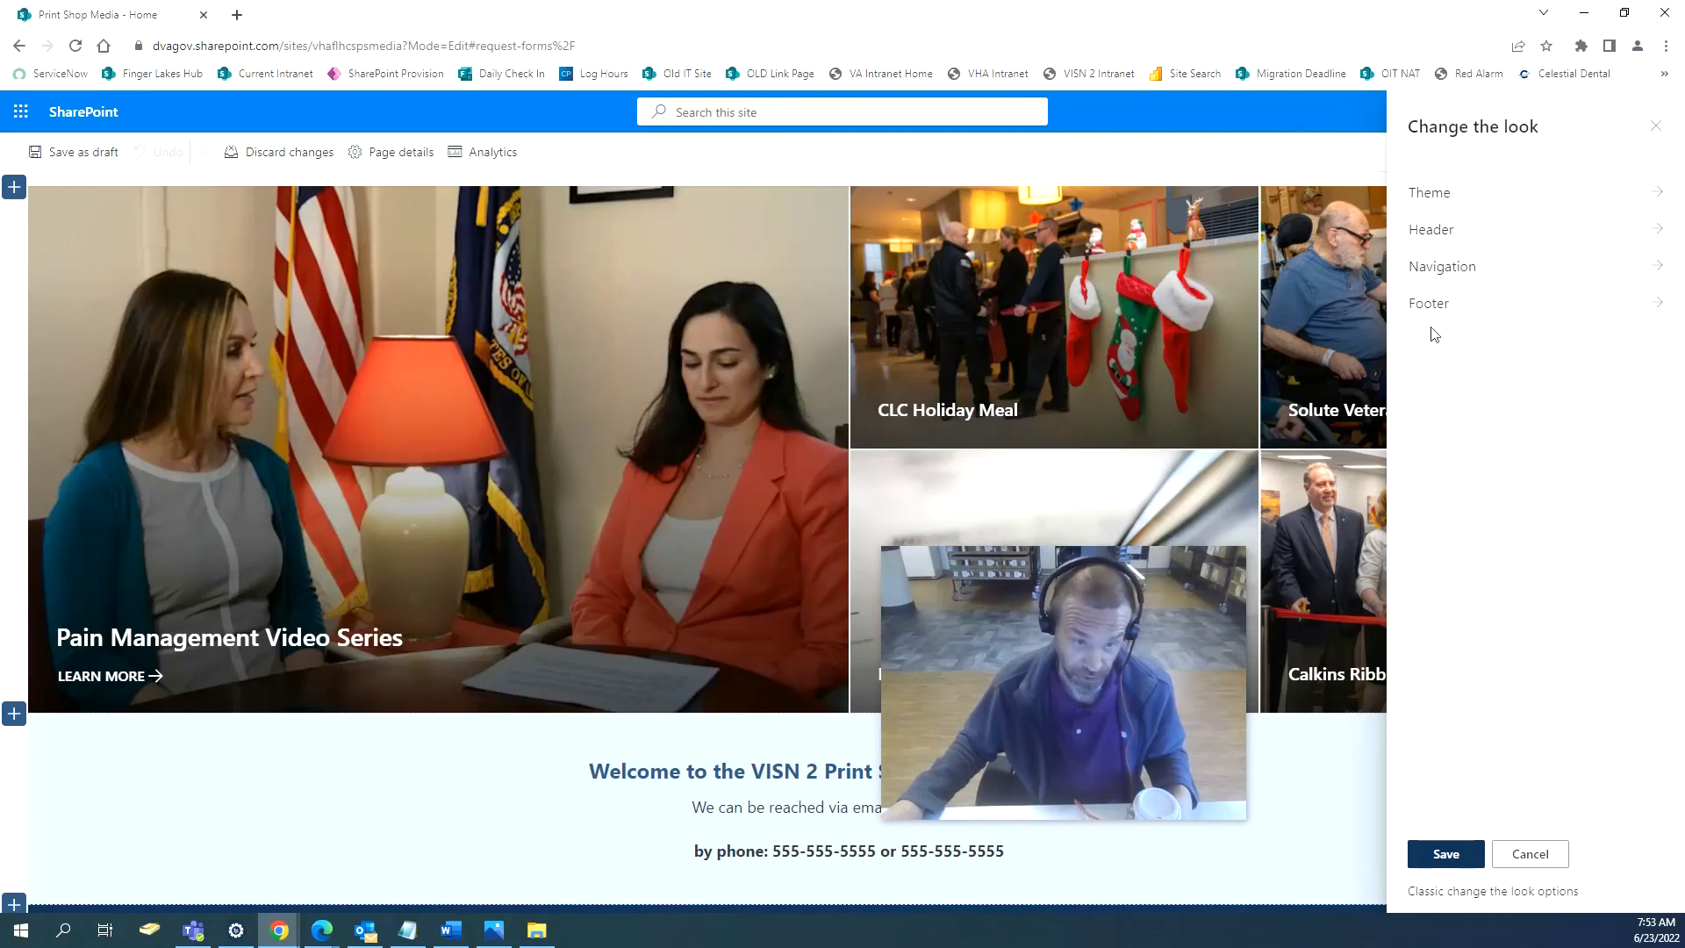
{"action": "left_click", "coordinate": [1445, 859]}
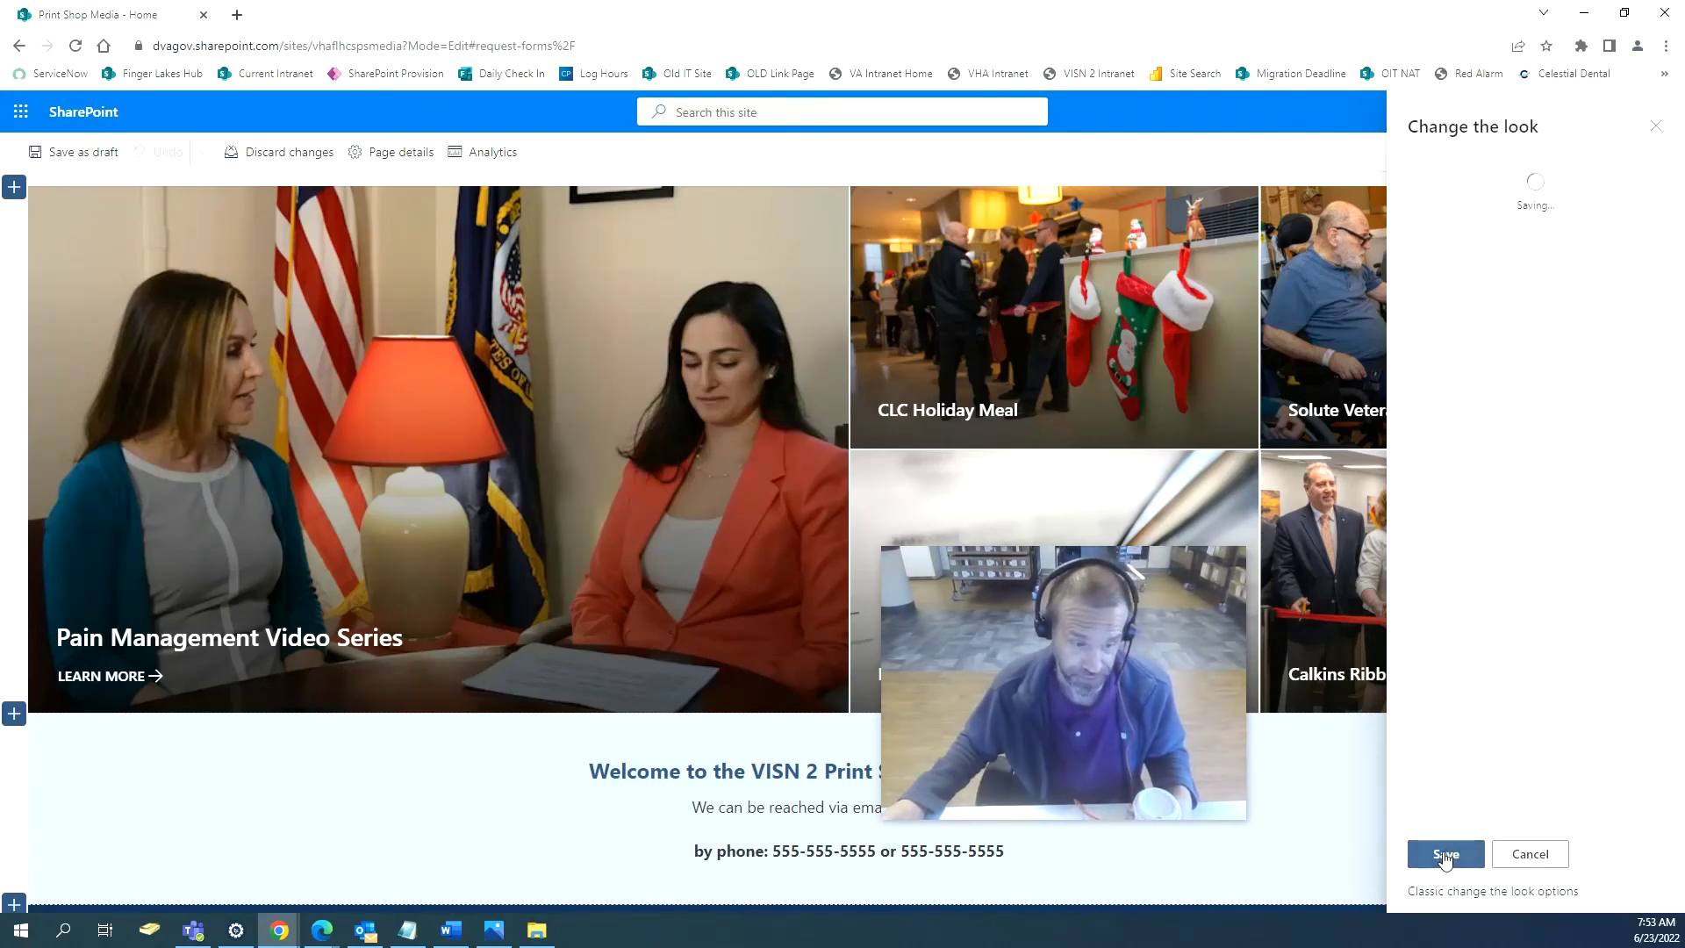
{"action": "left_click", "coordinate": [1663, 161]}
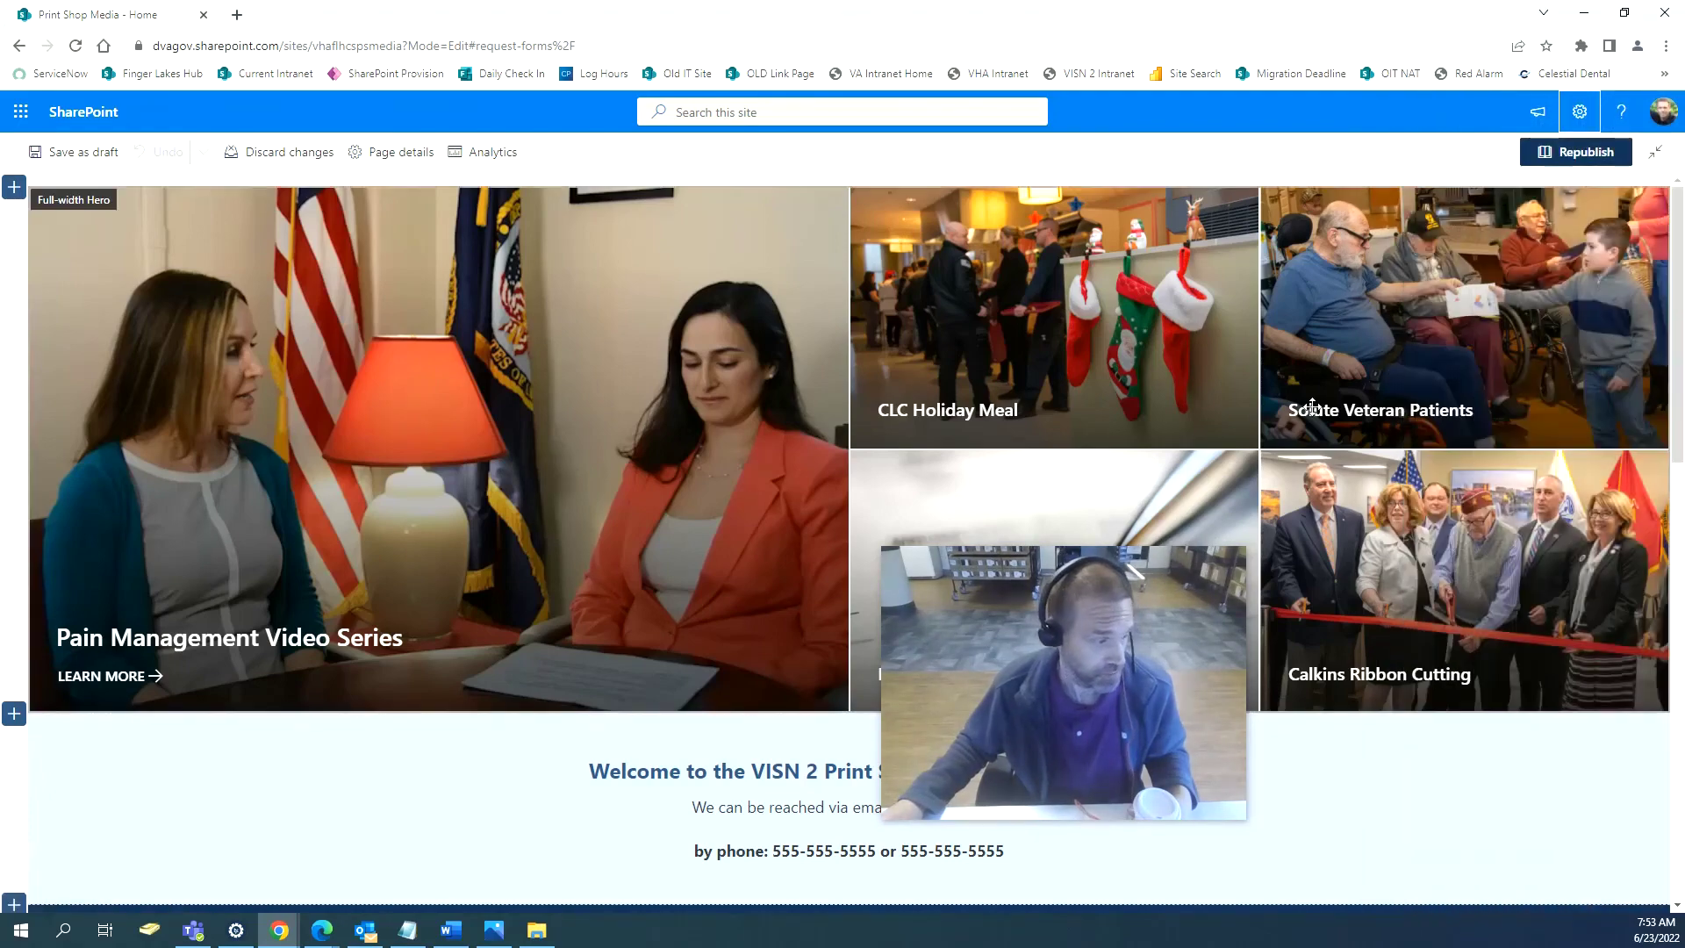
Republish the edited Print Shop Media home page.
{"action": "scroll", "coordinate": [1345, 693], "scroll_direction": "down", "scroll_amount": 10}
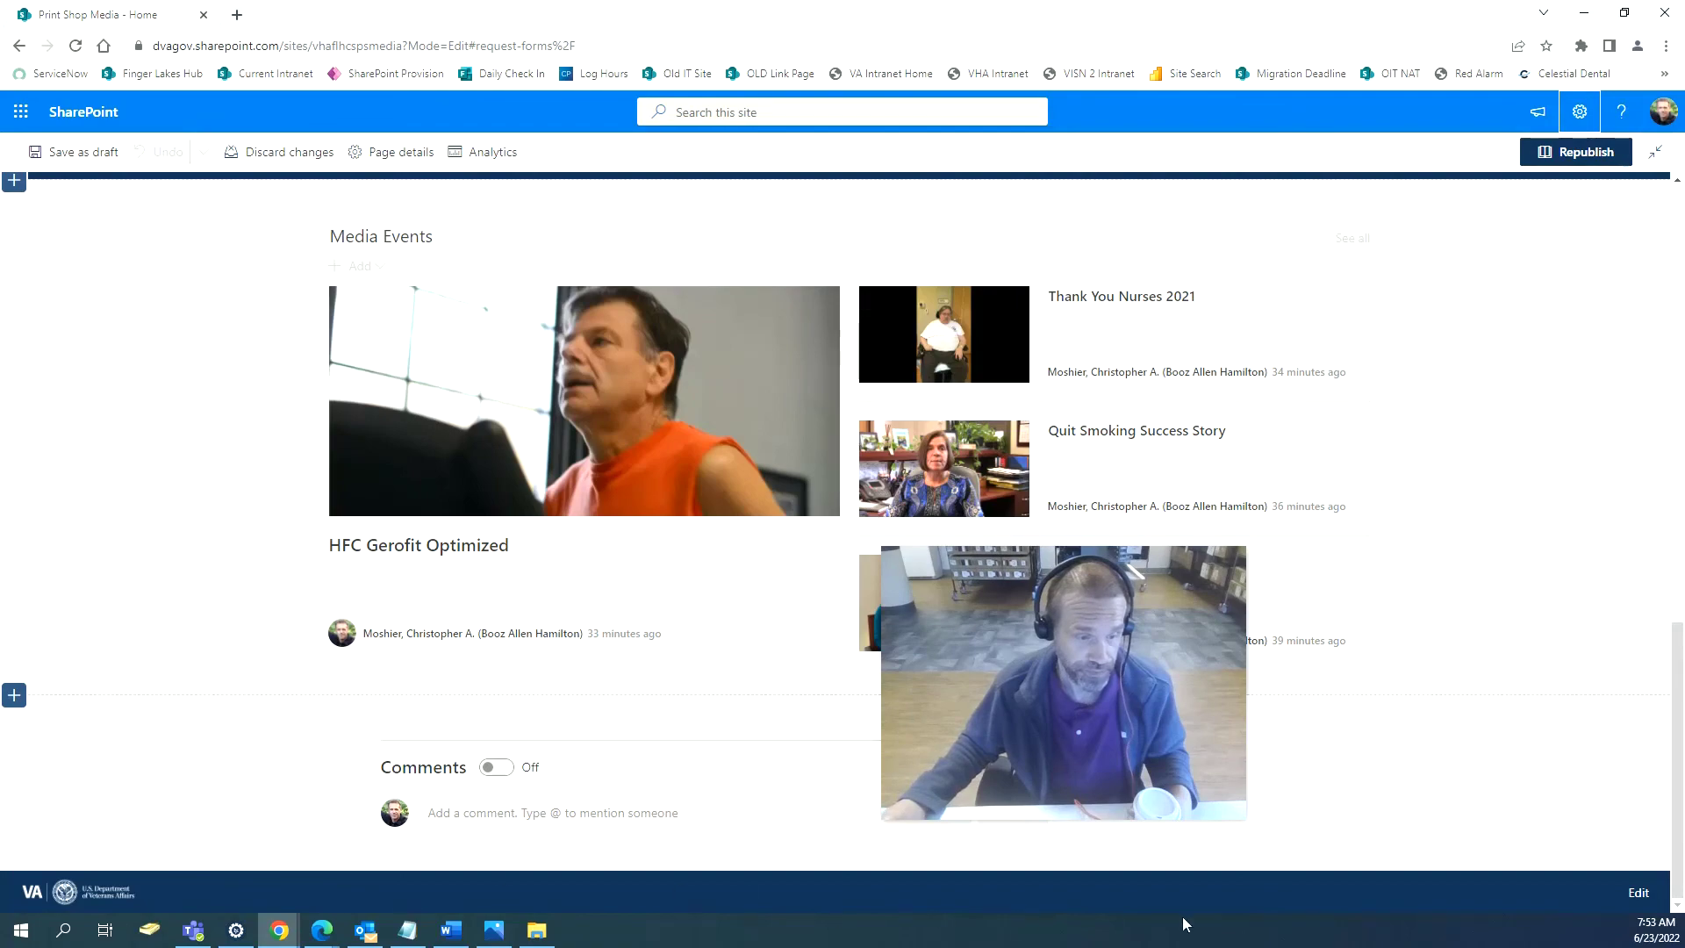
{"action": "scroll", "coordinate": [1341, 904], "scroll_direction": "up", "scroll_amount": 15}
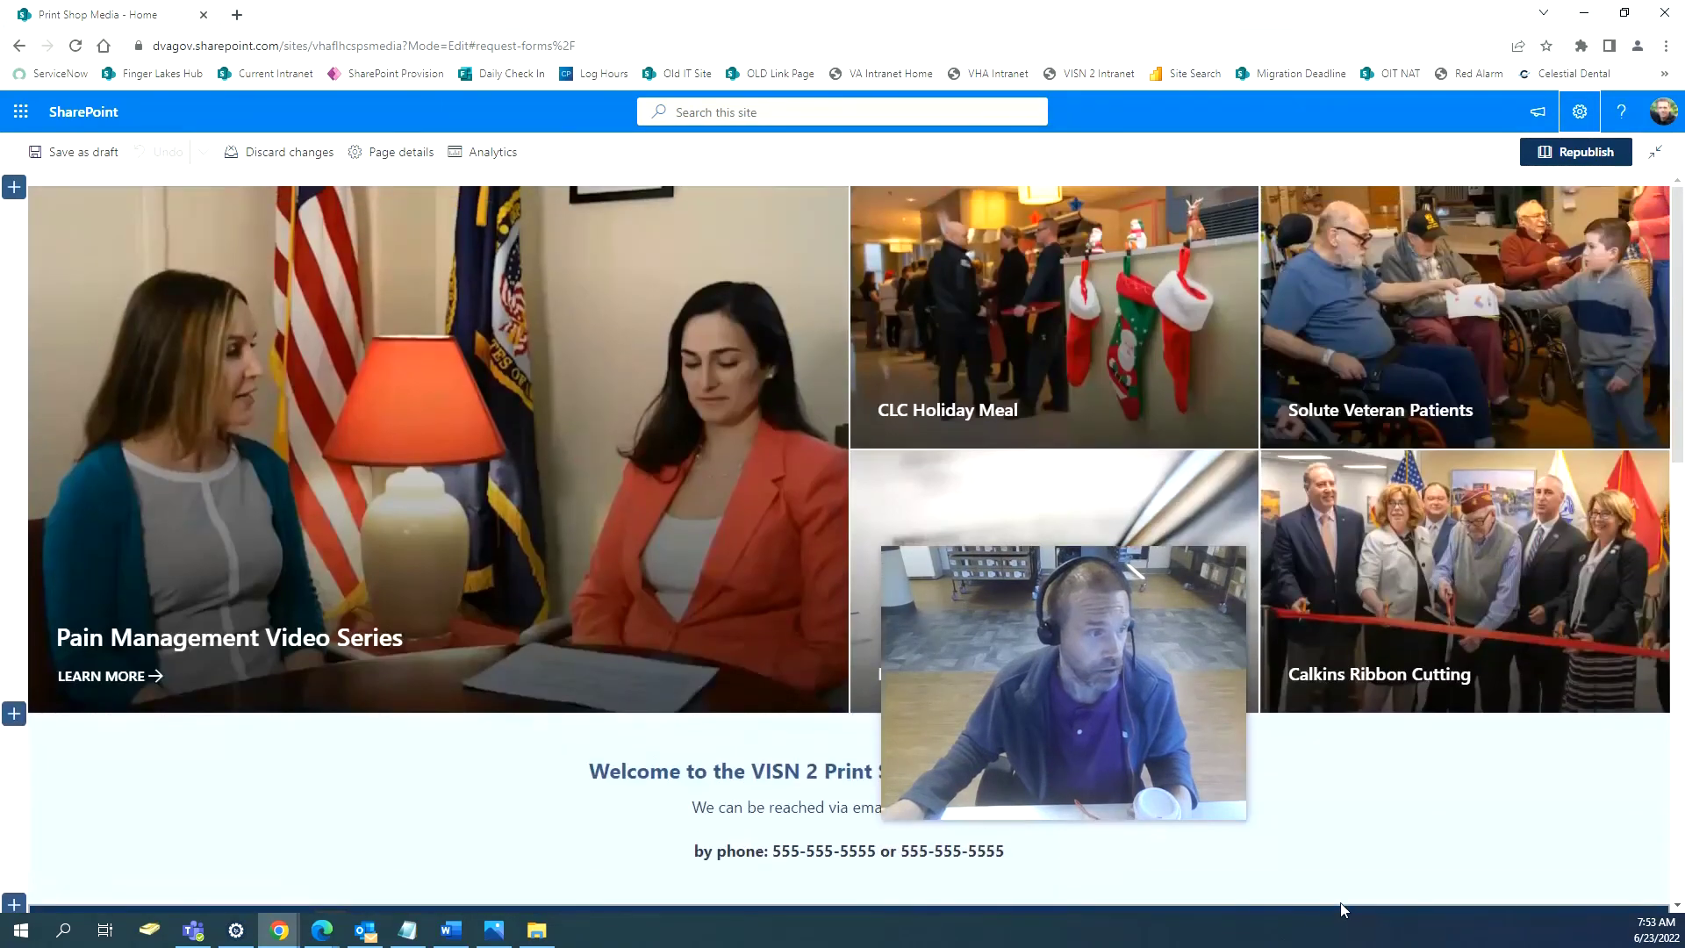
{"action": "scroll", "coordinate": [1341, 908], "scroll_direction": "down", "scroll_amount": 5}
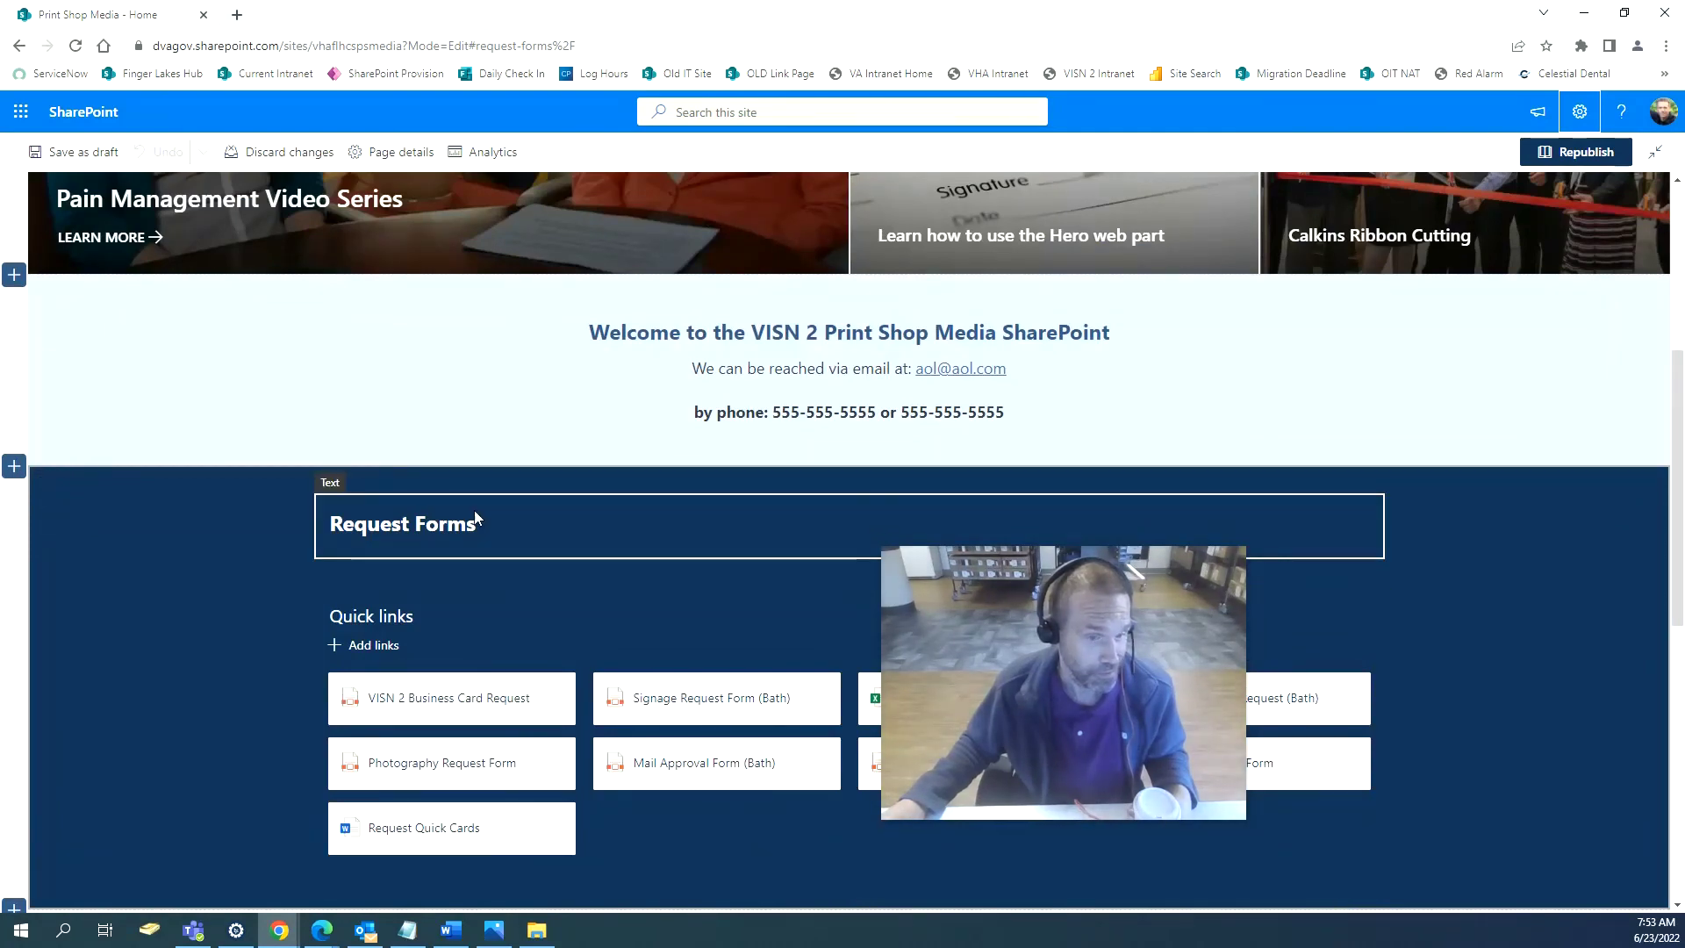
{"action": "left_click", "coordinate": [1559, 162]}
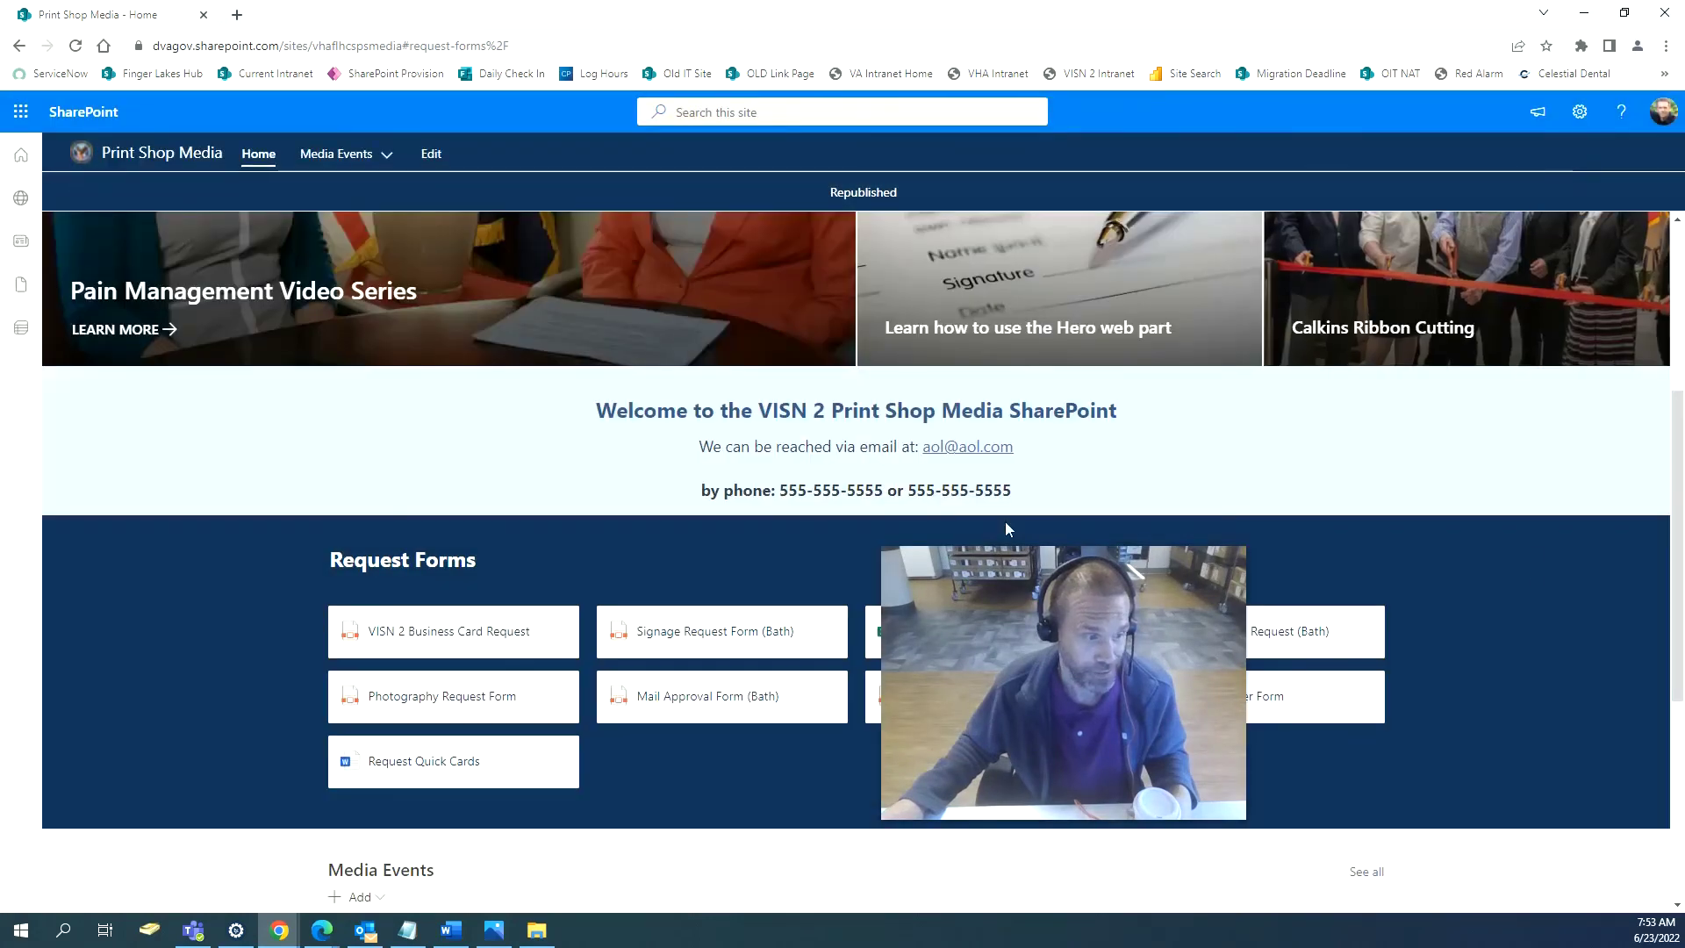
Look through the published page, confirming the VA logo footer.
{"action": "scroll", "coordinate": [492, 566], "scroll_direction": "down", "scroll_amount": 5}
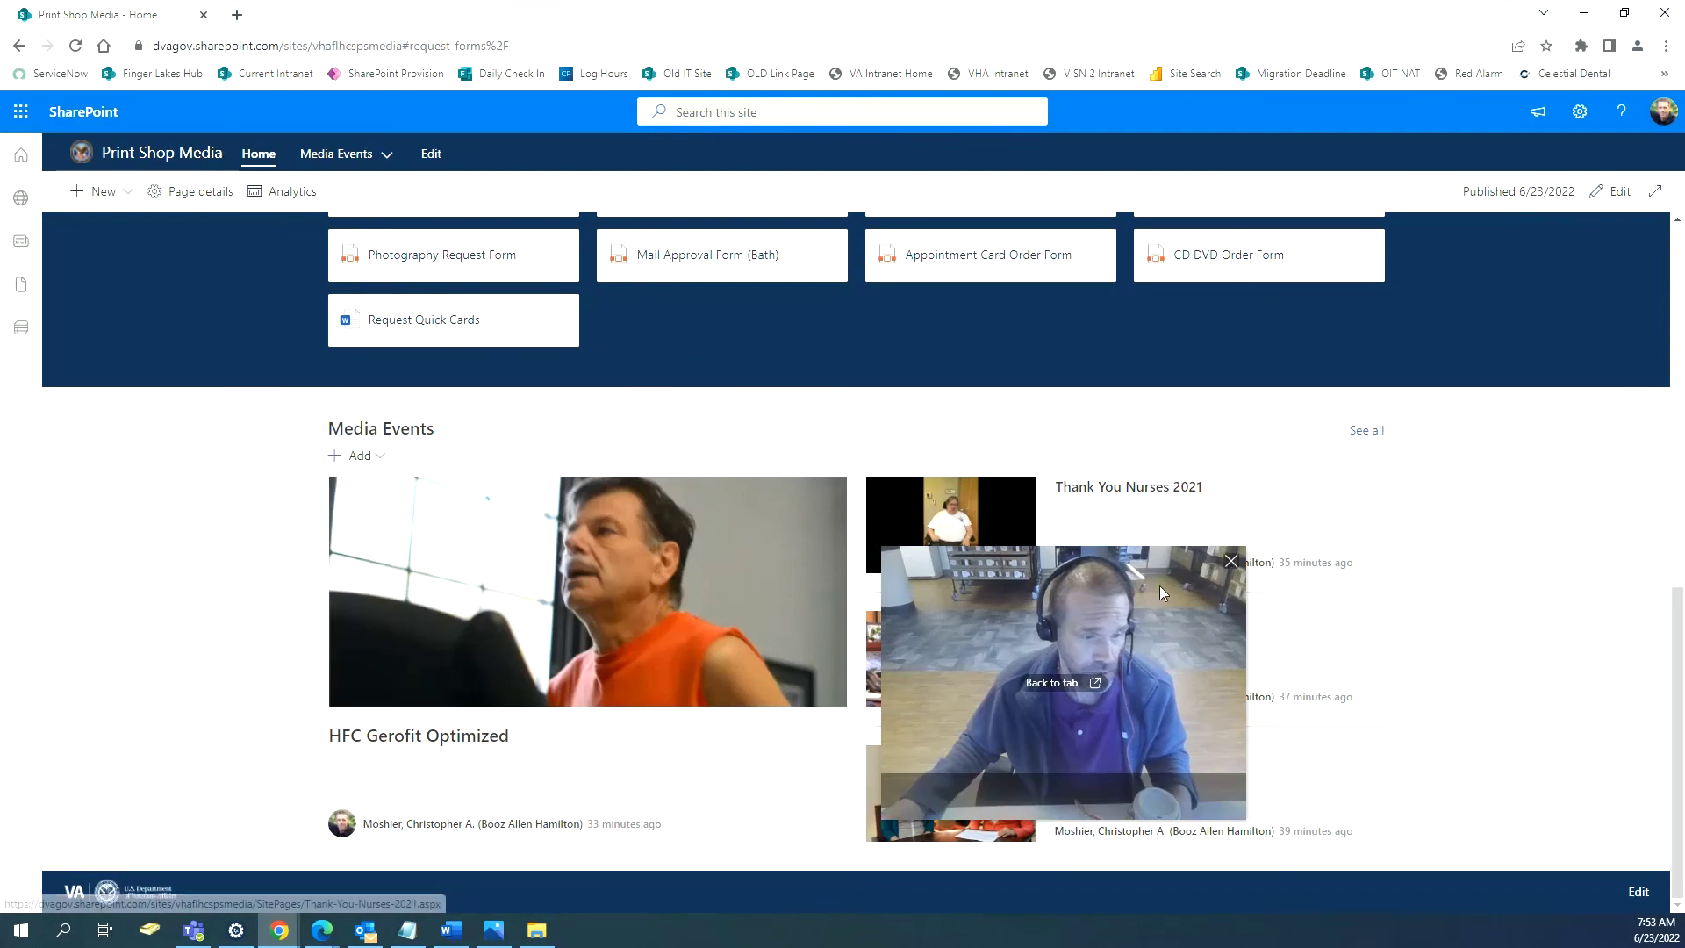
{"action": "left_click_drag", "start_coordinate": [1160, 588], "coordinate": [1478, 575]}
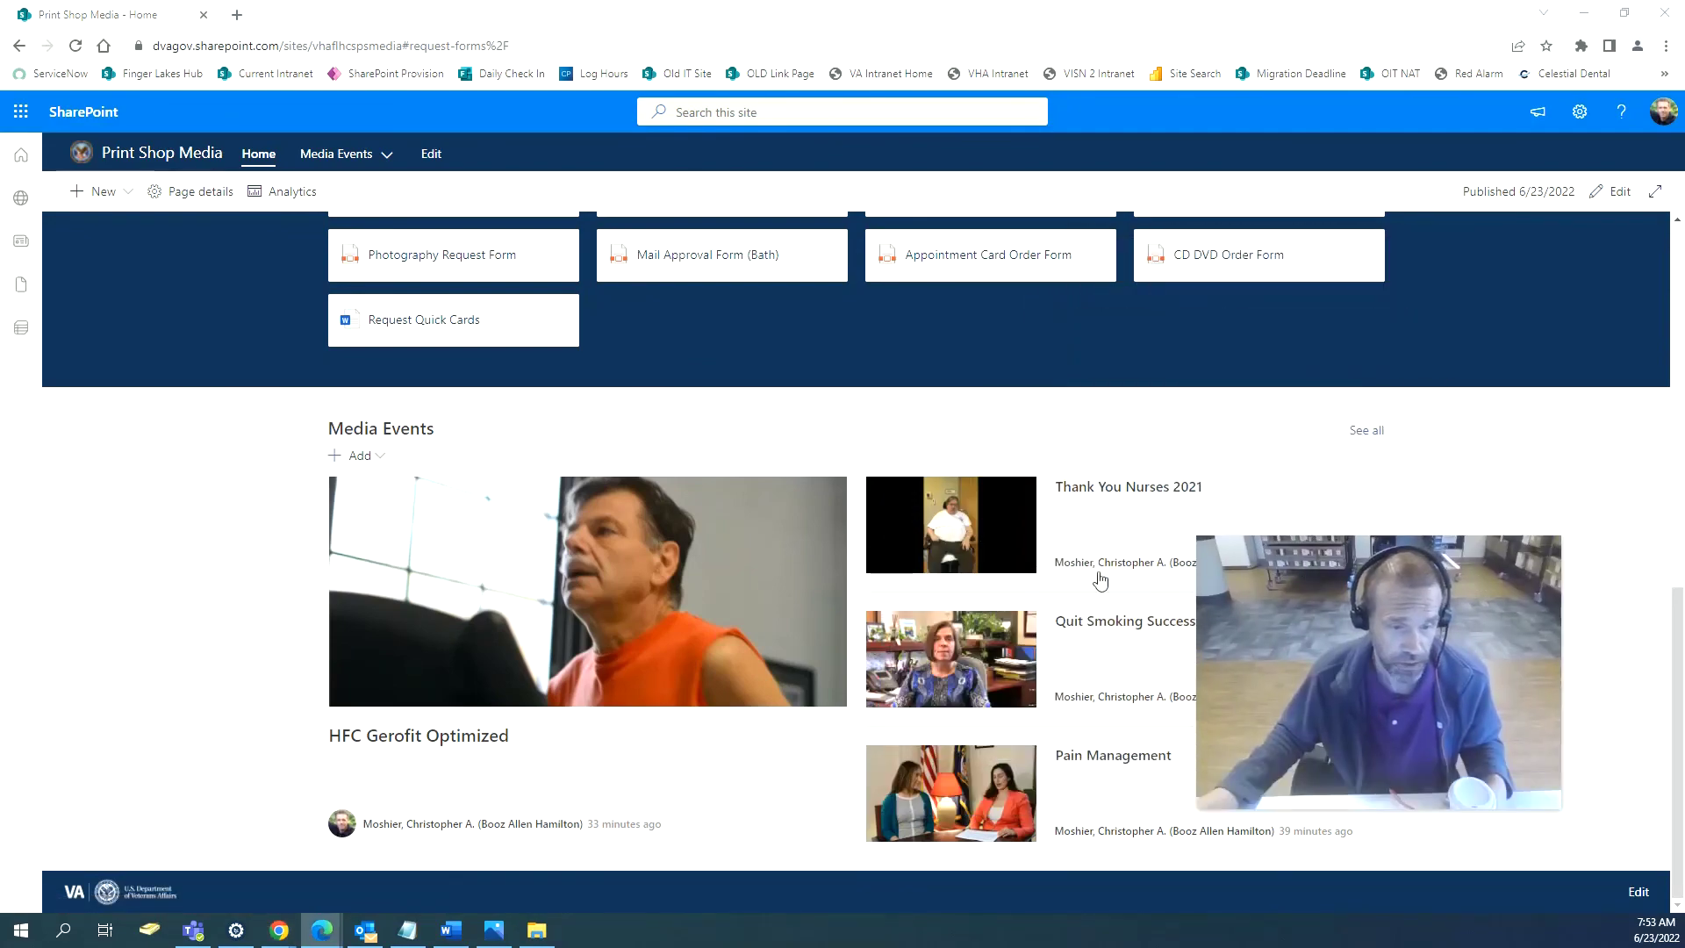
{"action": "scroll", "coordinate": [950, 611], "scroll_direction": "up", "scroll_amount": 4}
{"action": "scroll", "coordinate": [949, 611], "scroll_direction": "up", "scroll_amount": 5}
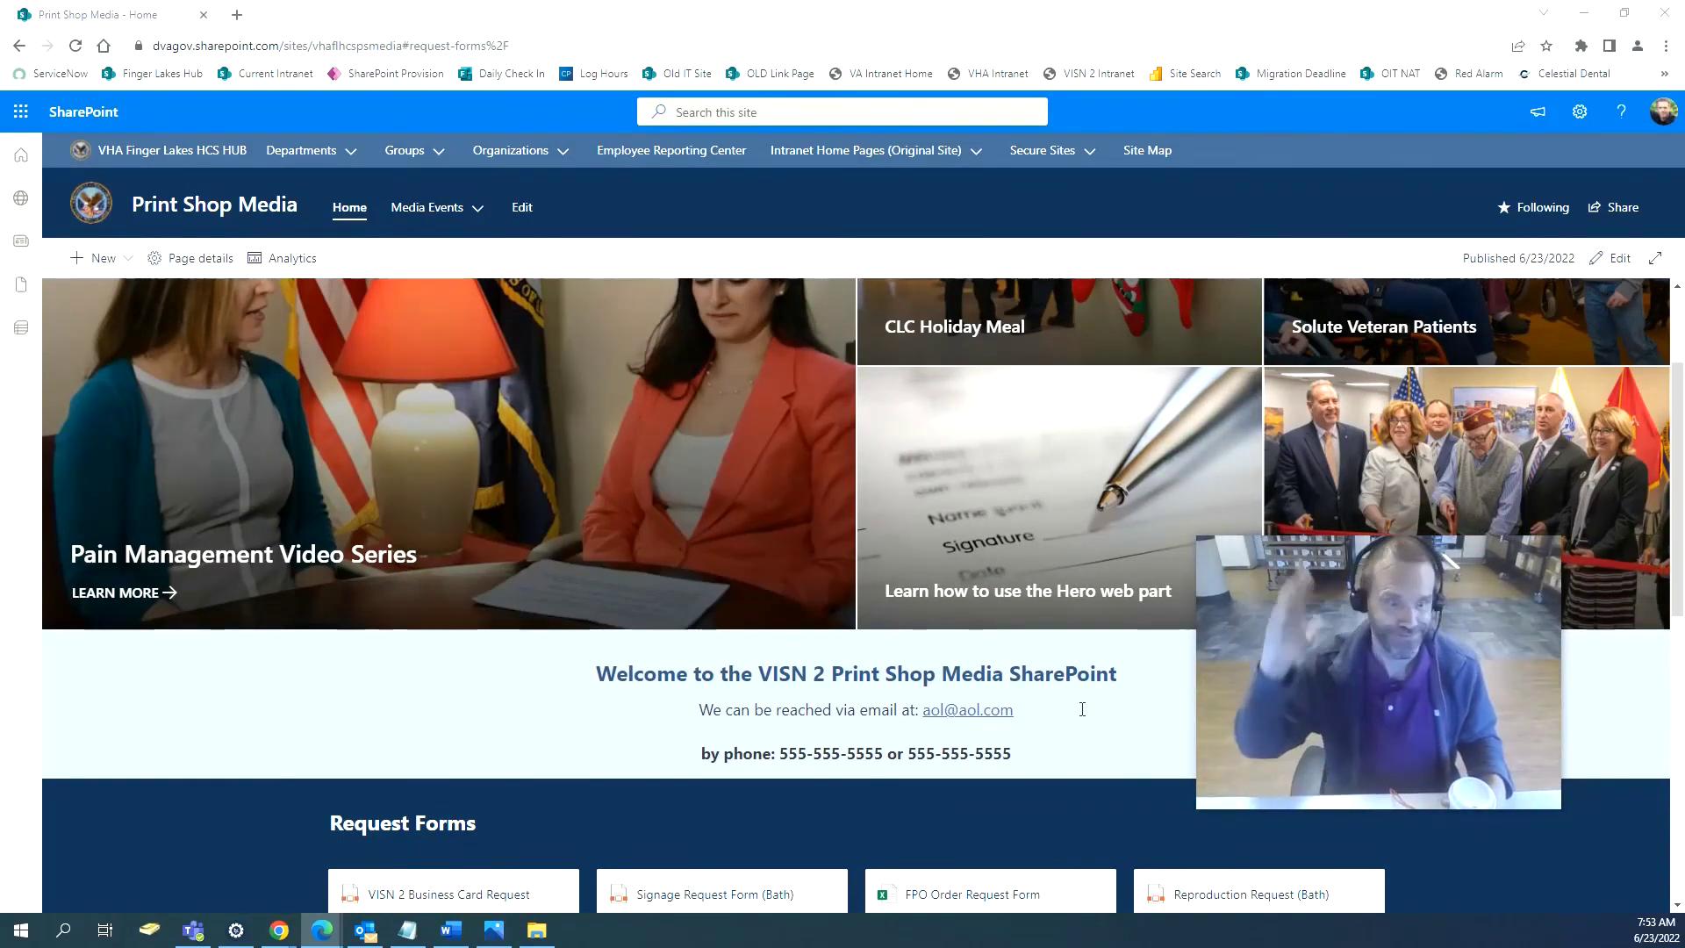
{"action": "scroll", "coordinate": [405, 515], "scroll_direction": "up", "scroll_amount": 2}
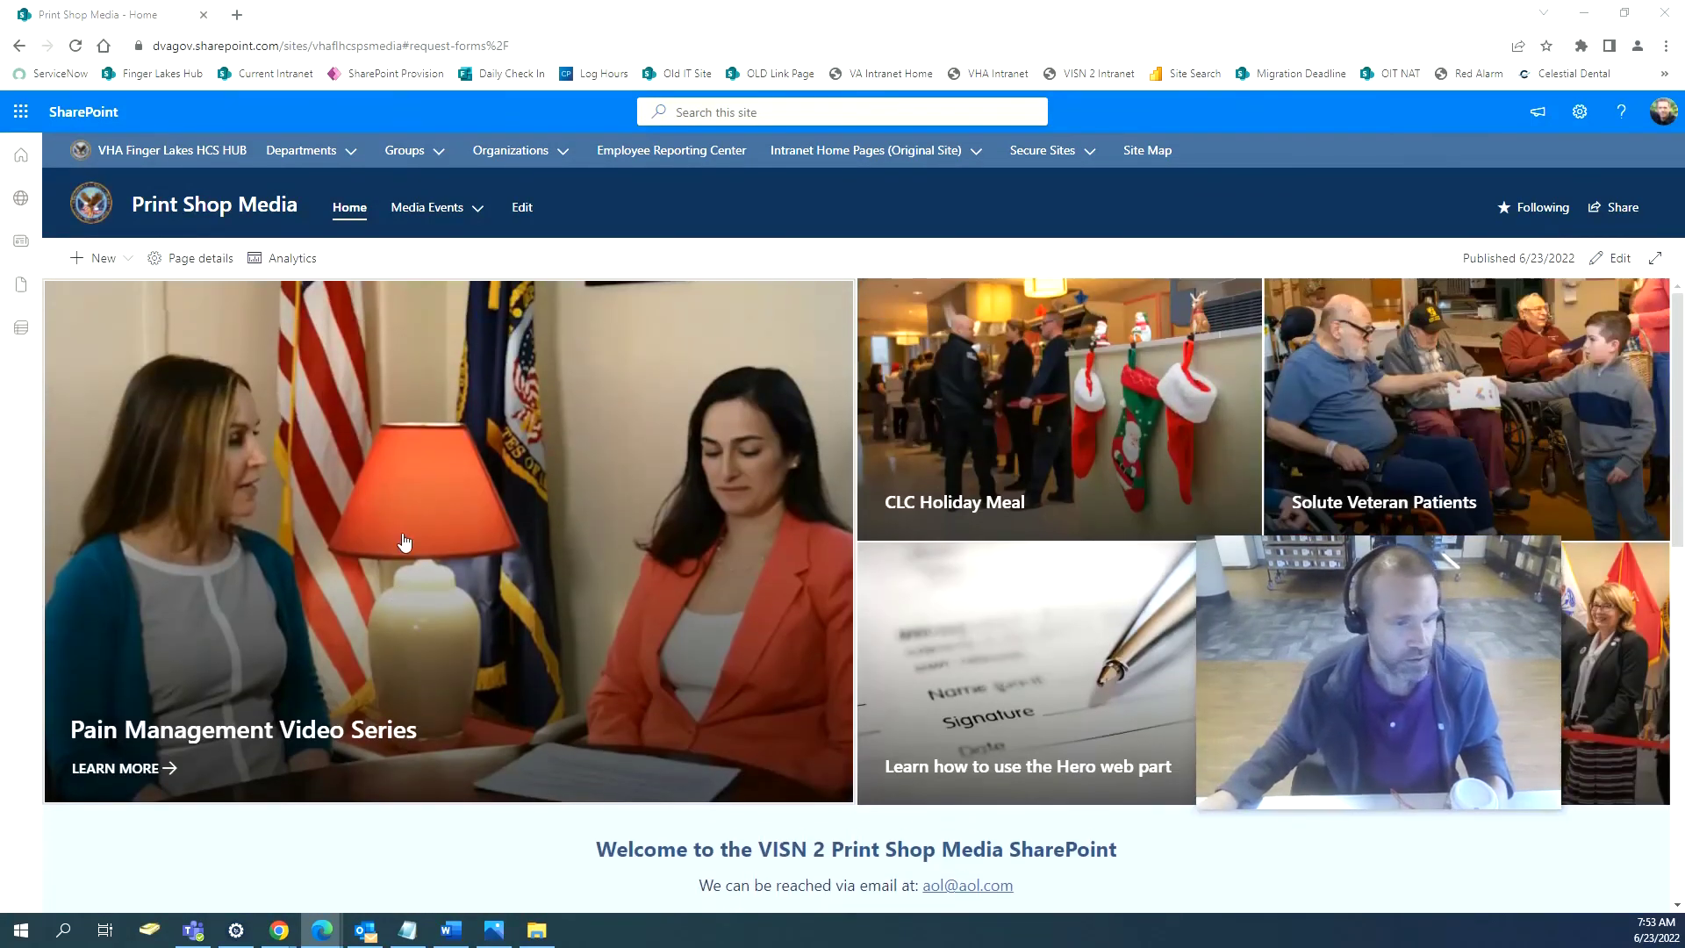
{"action": "left_click_drag", "start_coordinate": [1080, 645], "coordinate": [233, 650]}
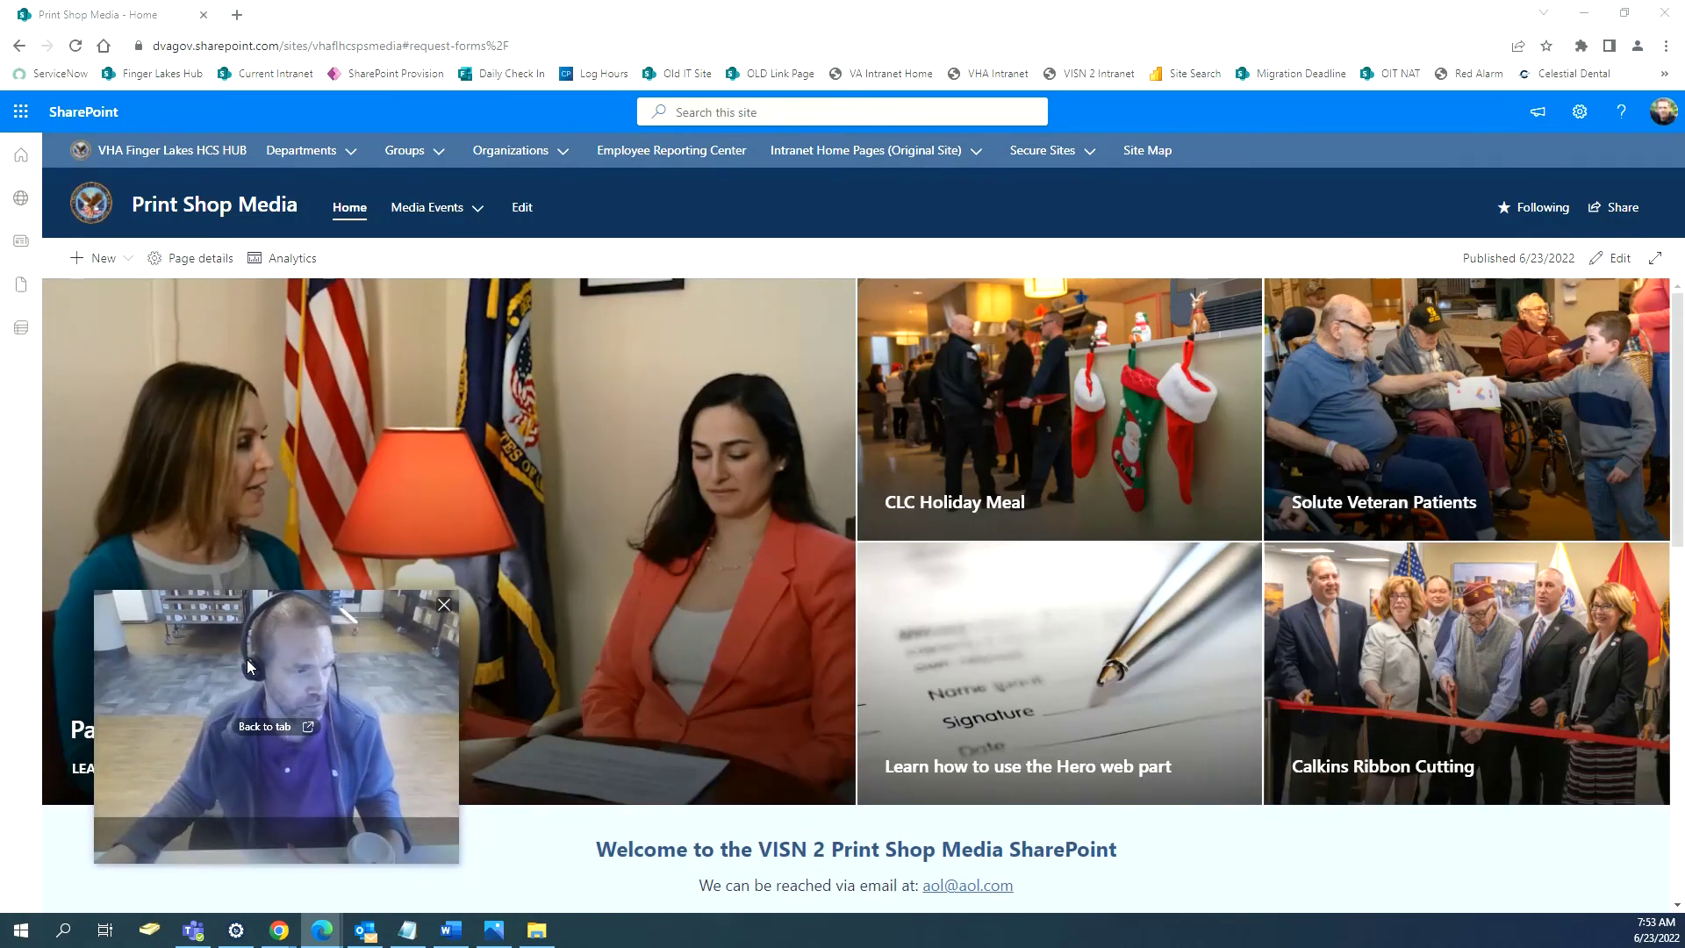